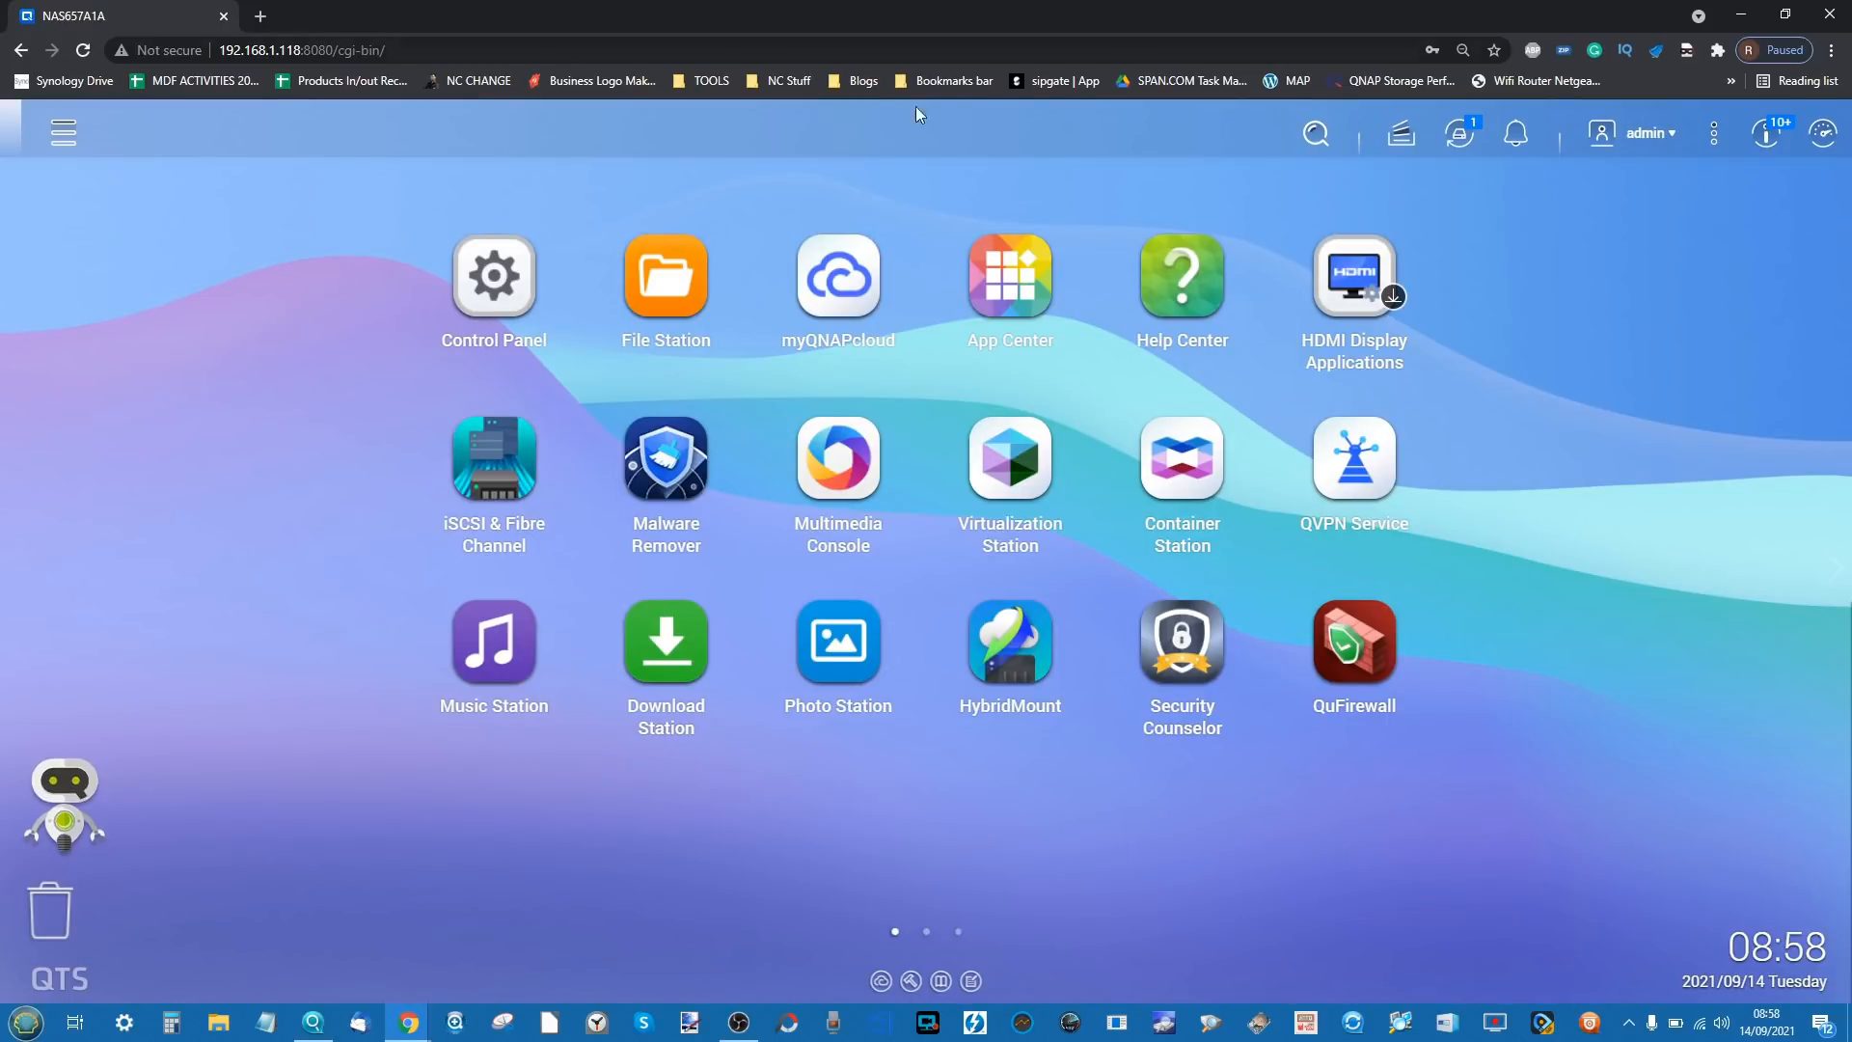
- Hide Qfinder Pro and open the Control Panel showing the TVS-872X summary with firmware 5.0.0.1786
{"action": "left_click", "coordinate": [313, 1022]}
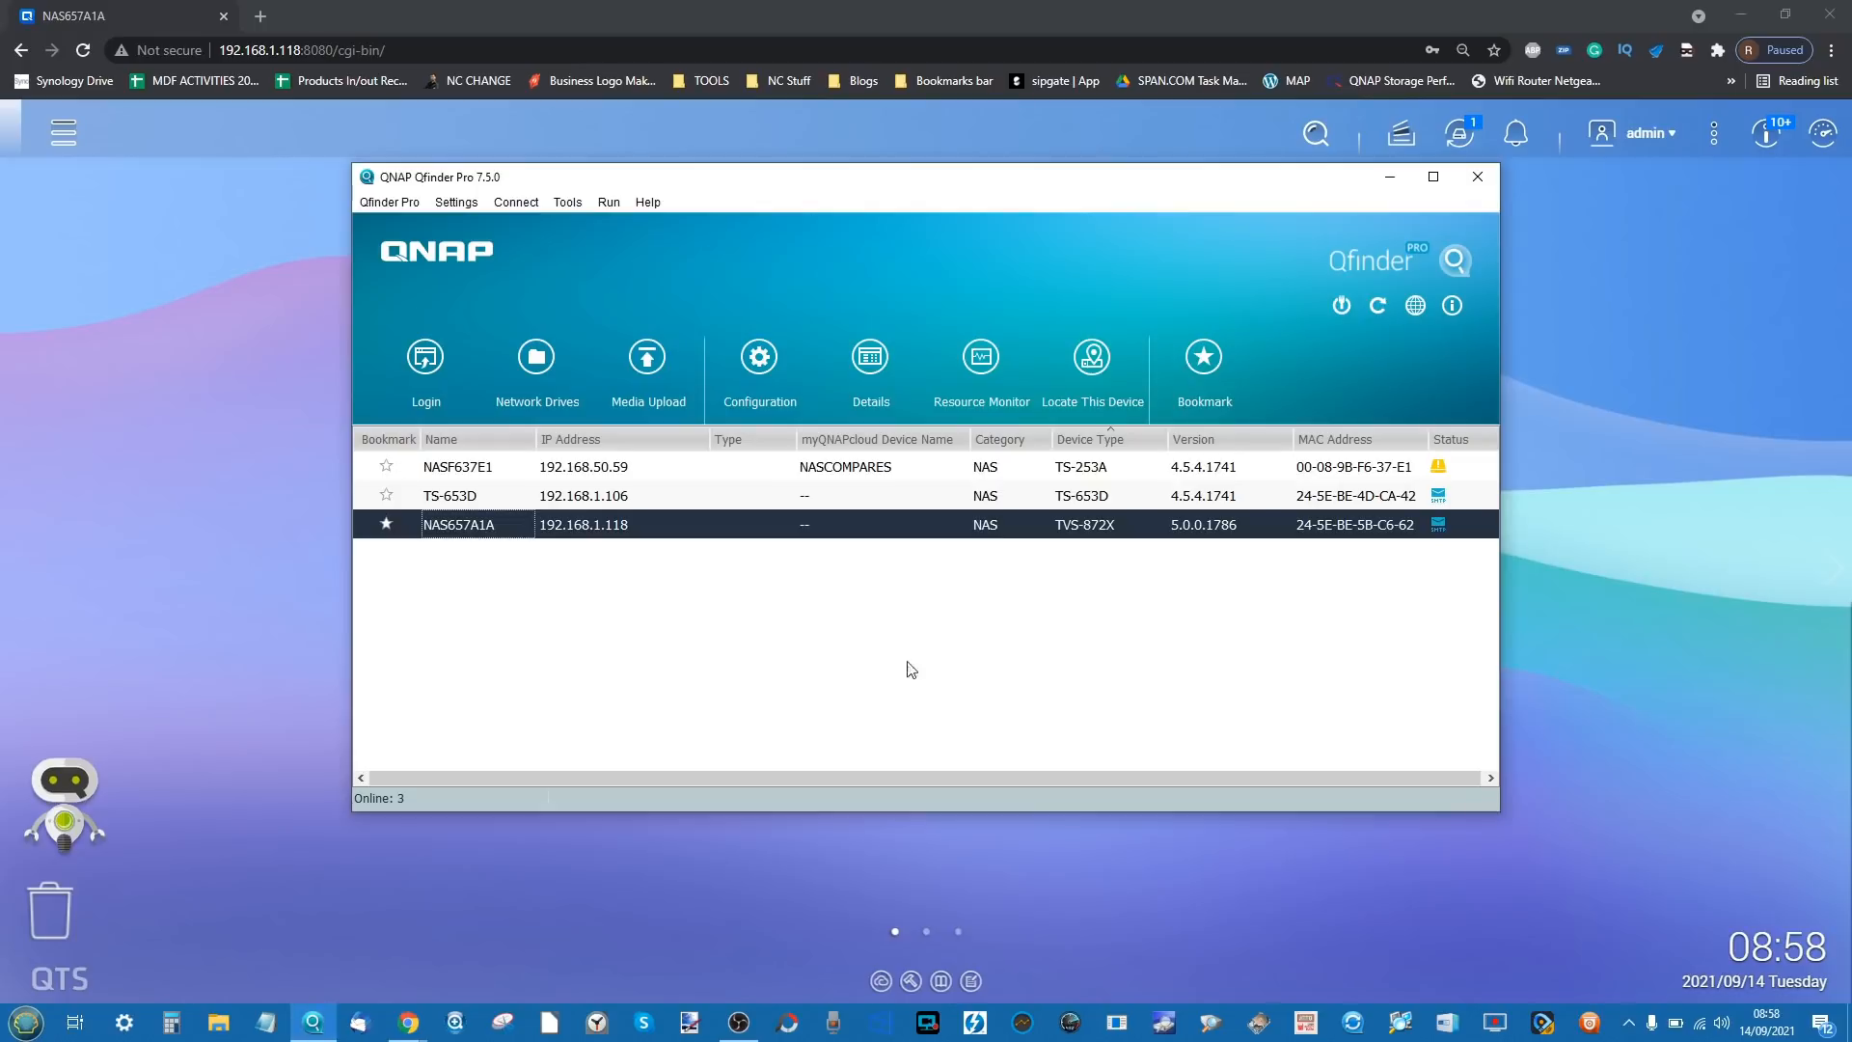
{"action": "left_click", "coordinate": [1388, 180]}
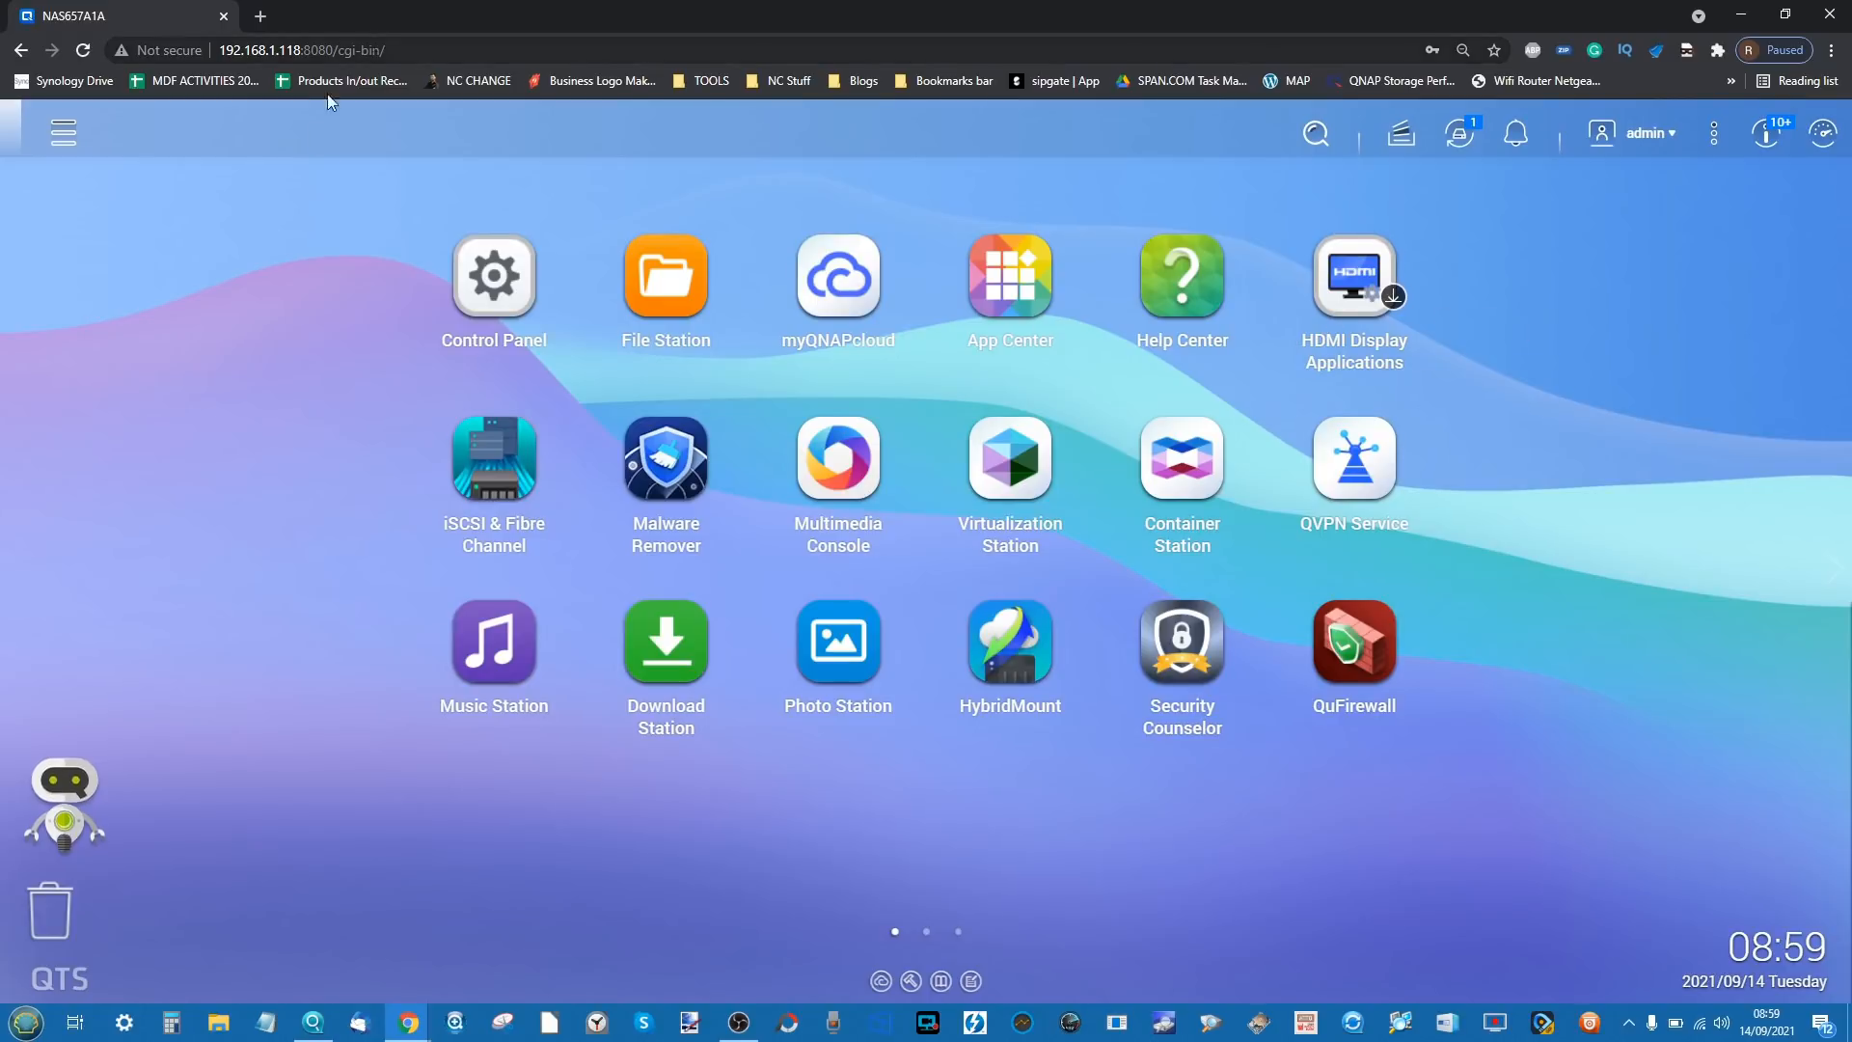
{"action": "left_click", "coordinate": [502, 259]}
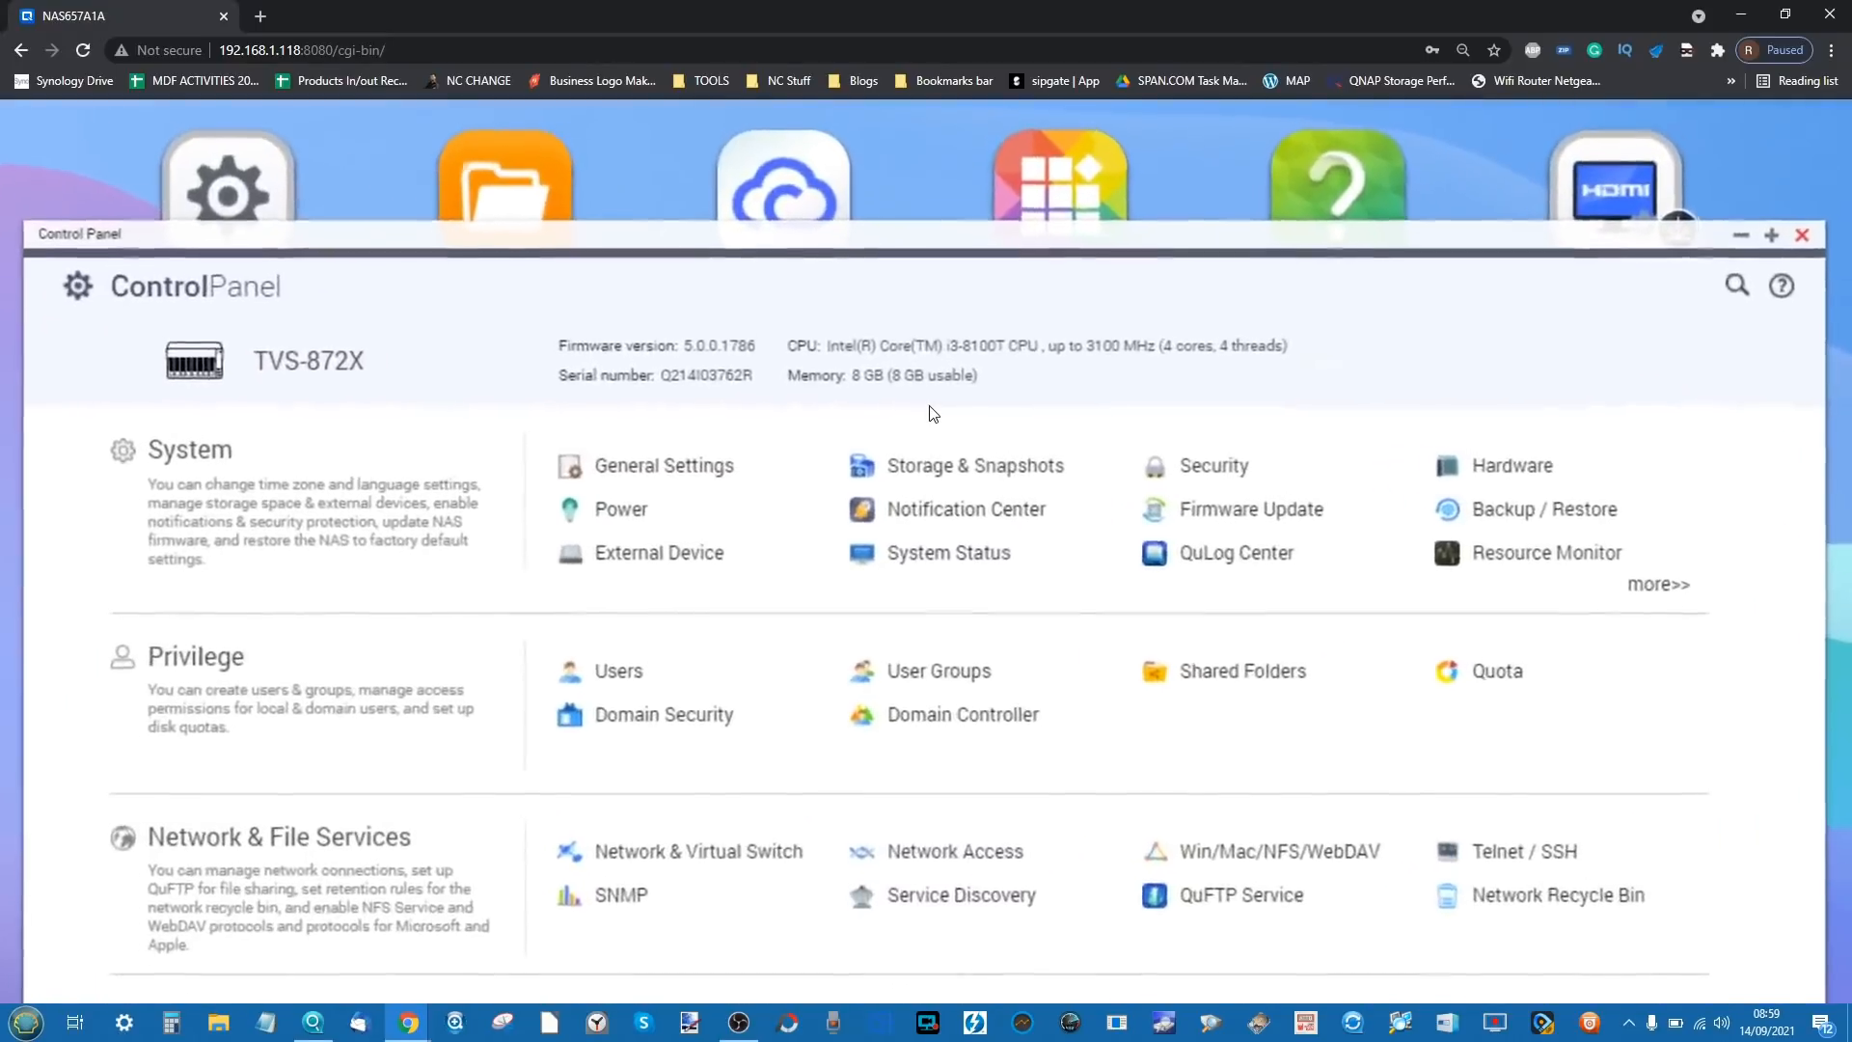
{"action": "scroll", "coordinate": [933, 414], "scroll_direction": "up", "scroll_amount": 2}
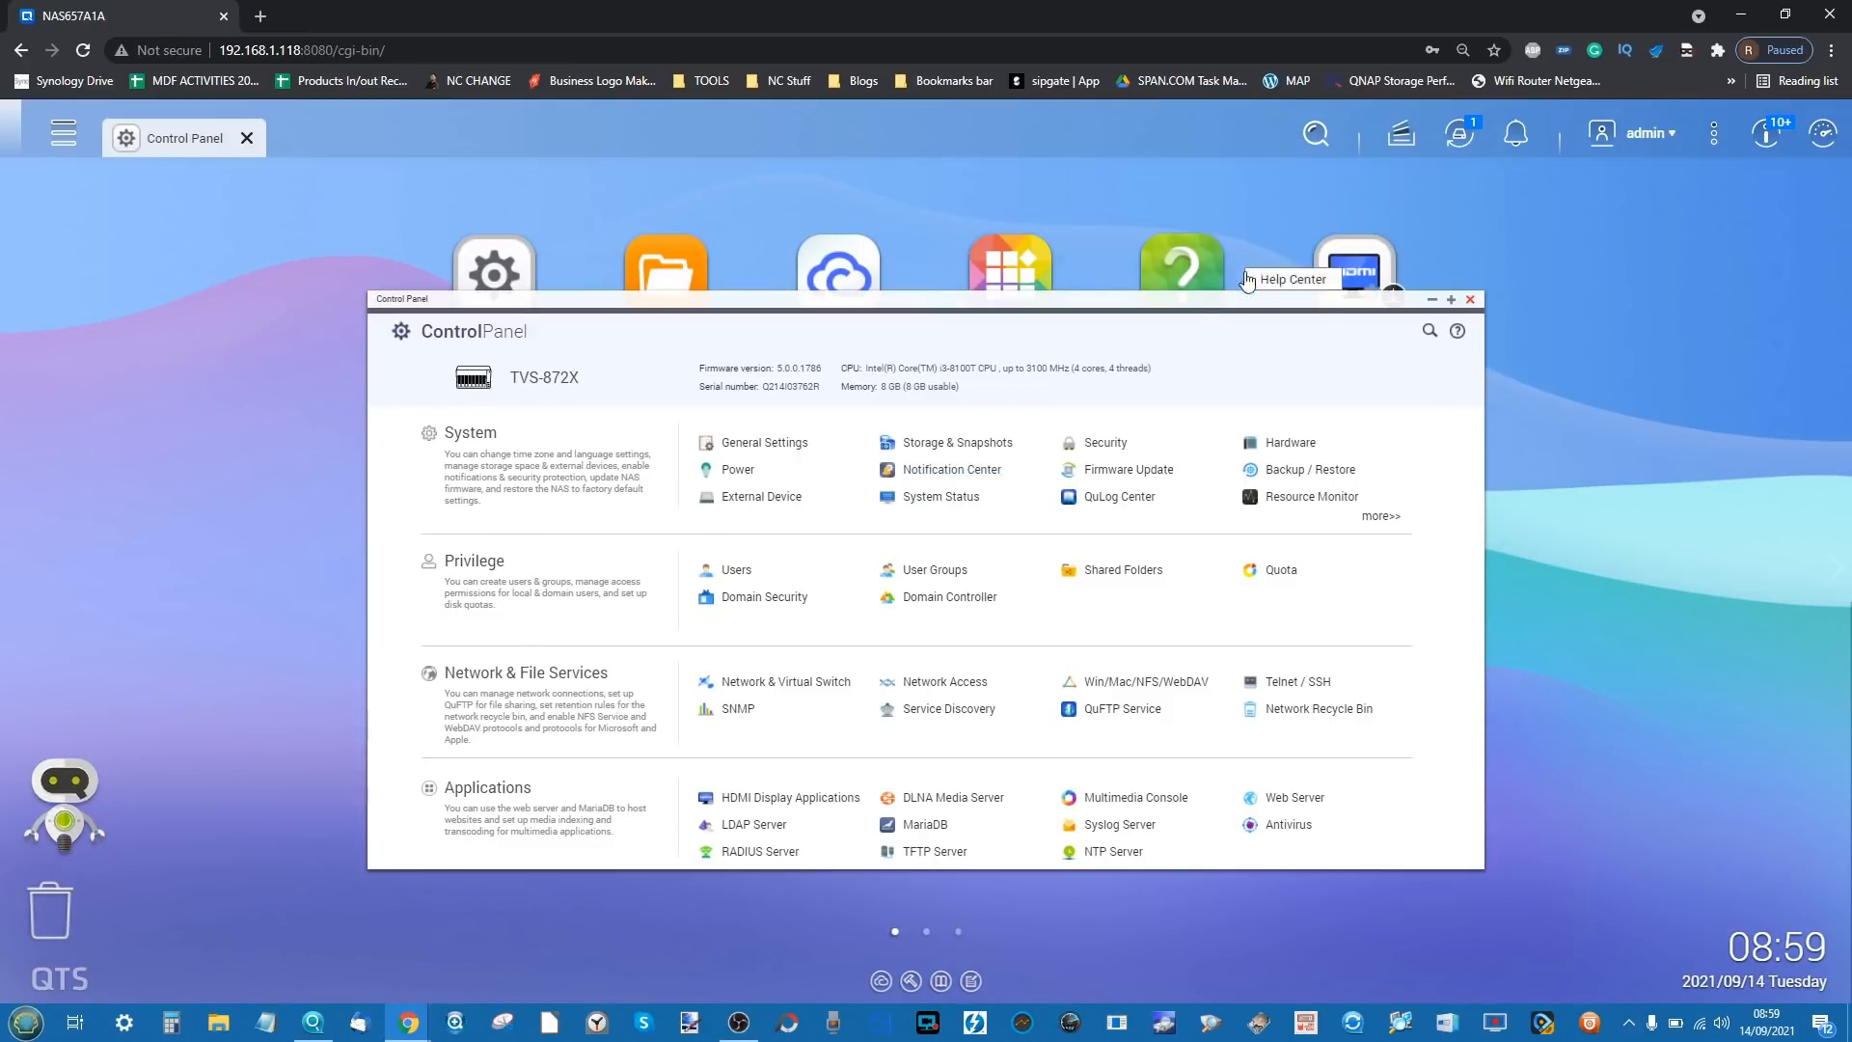
{"action": "left_click", "coordinate": [1199, 305]}
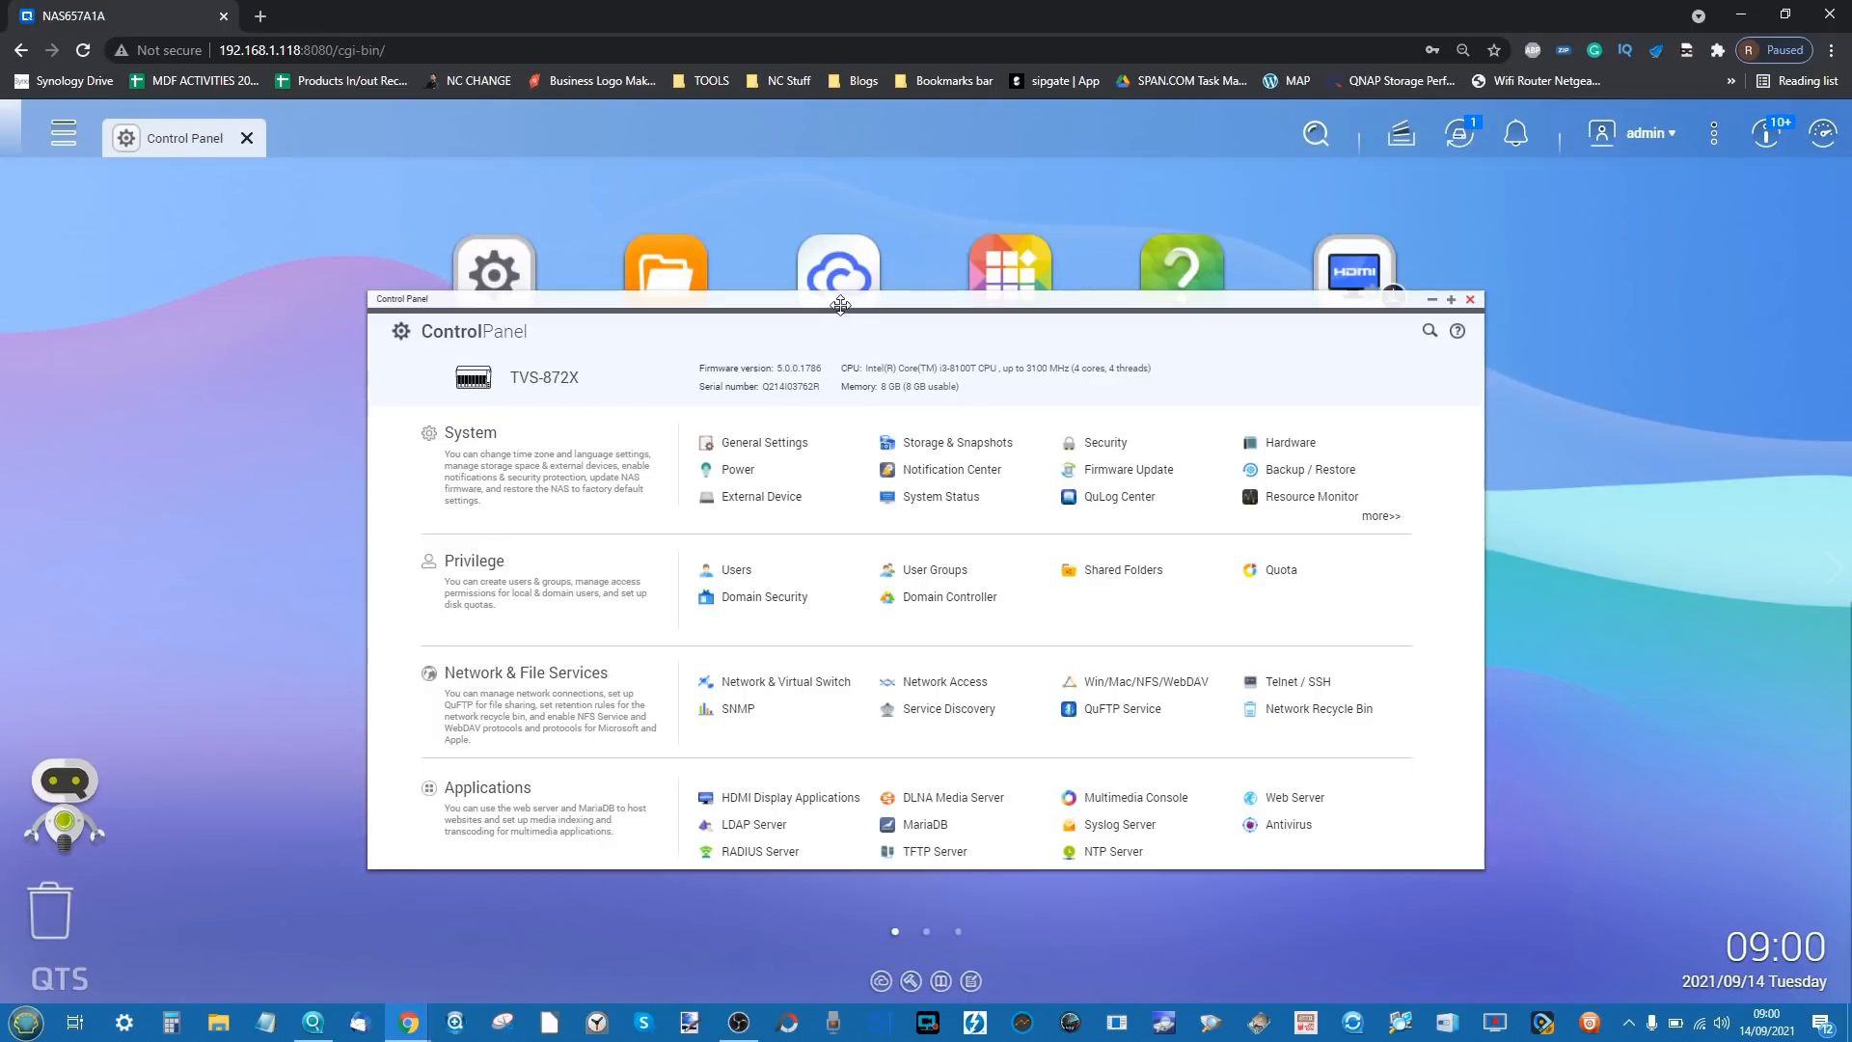
- Raise the Control Panel window about 90 px, then switch to the TS-653D NAS desktop
{"action": "left_click_drag", "start_coordinate": [841, 299], "coordinate": [840, 212]}
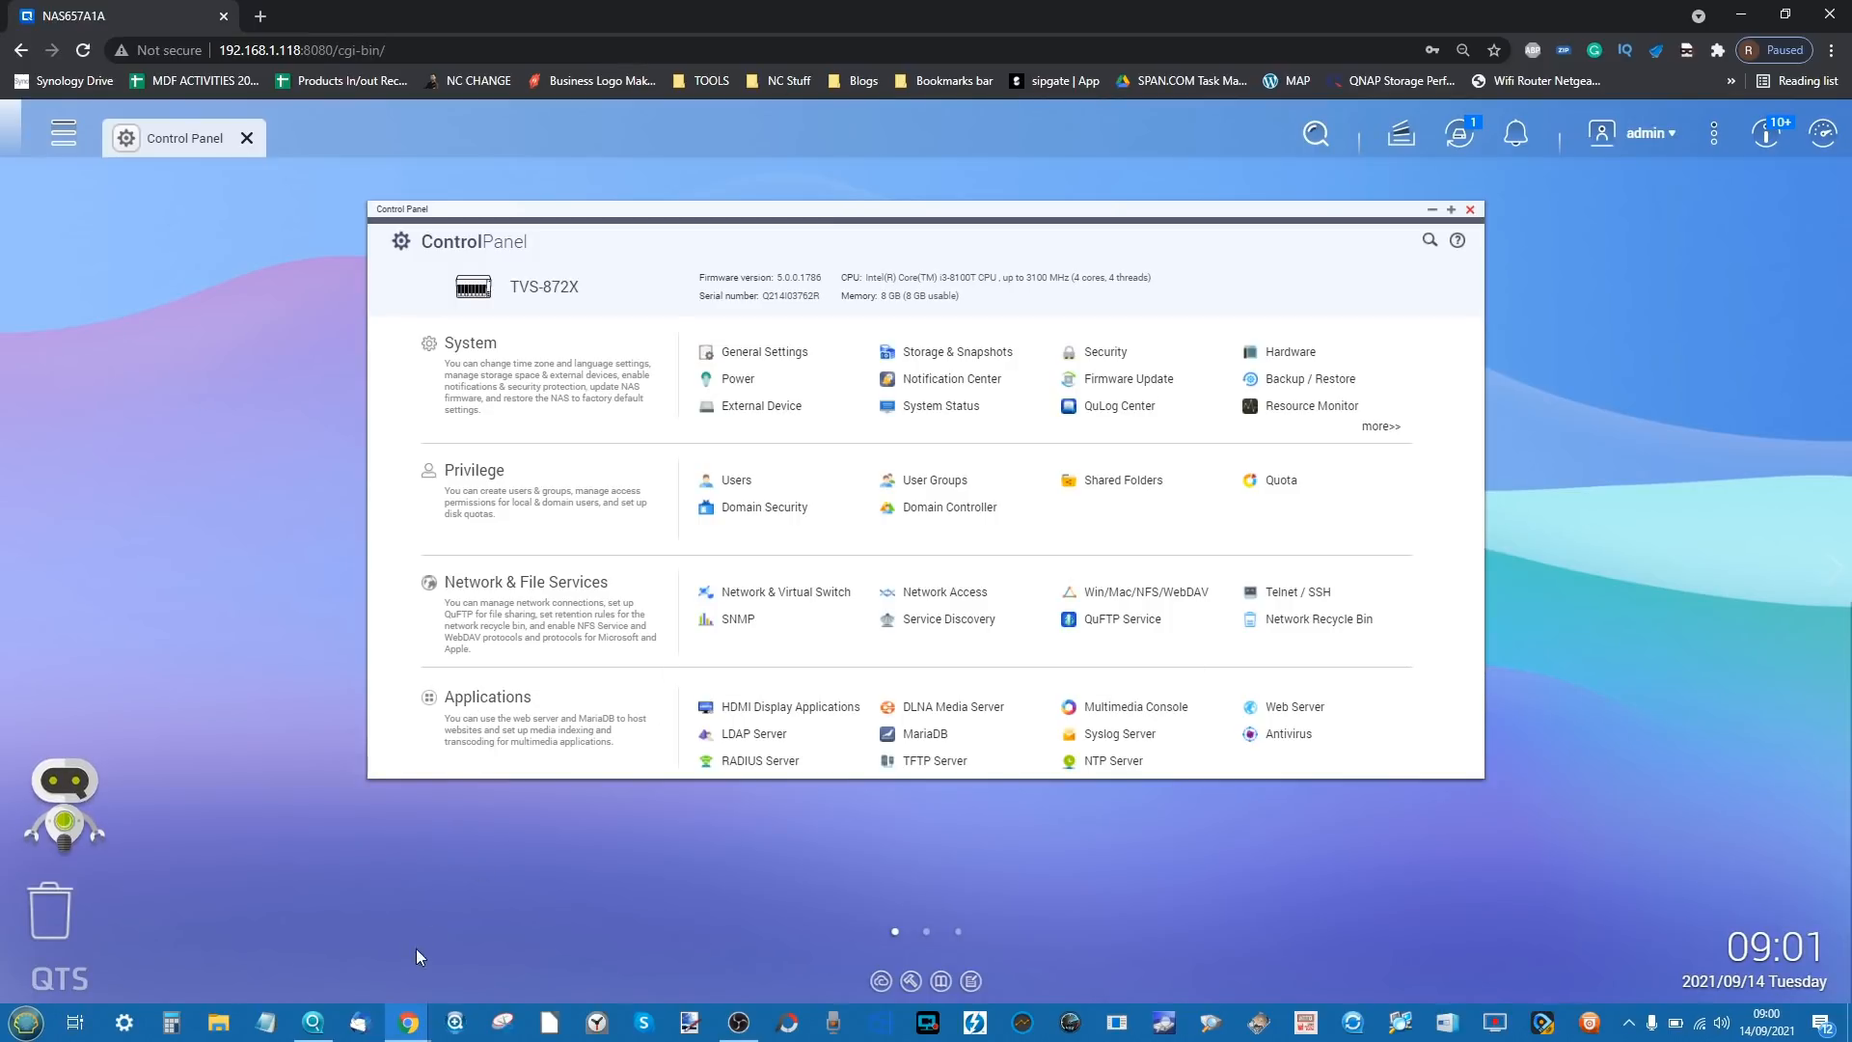
{"action": "left_click", "coordinate": [411, 1032]}
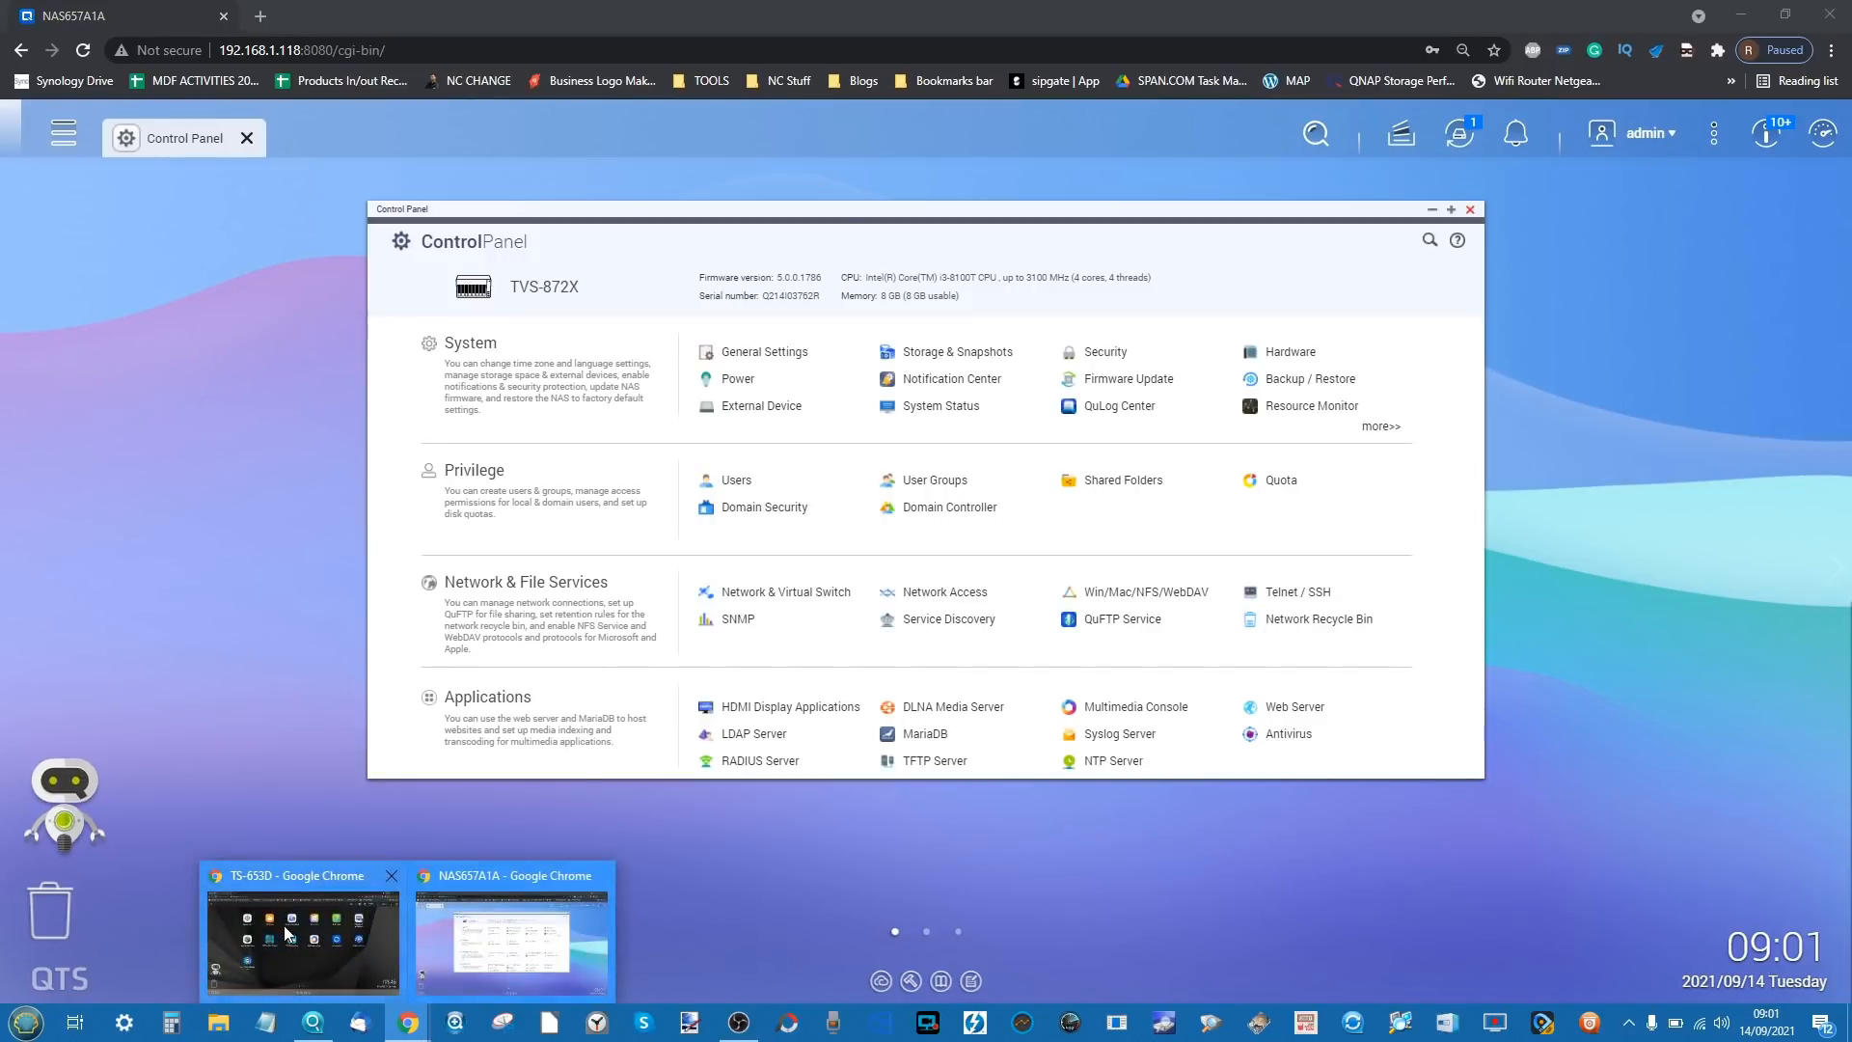
{"action": "left_click", "coordinate": [366, 955]}
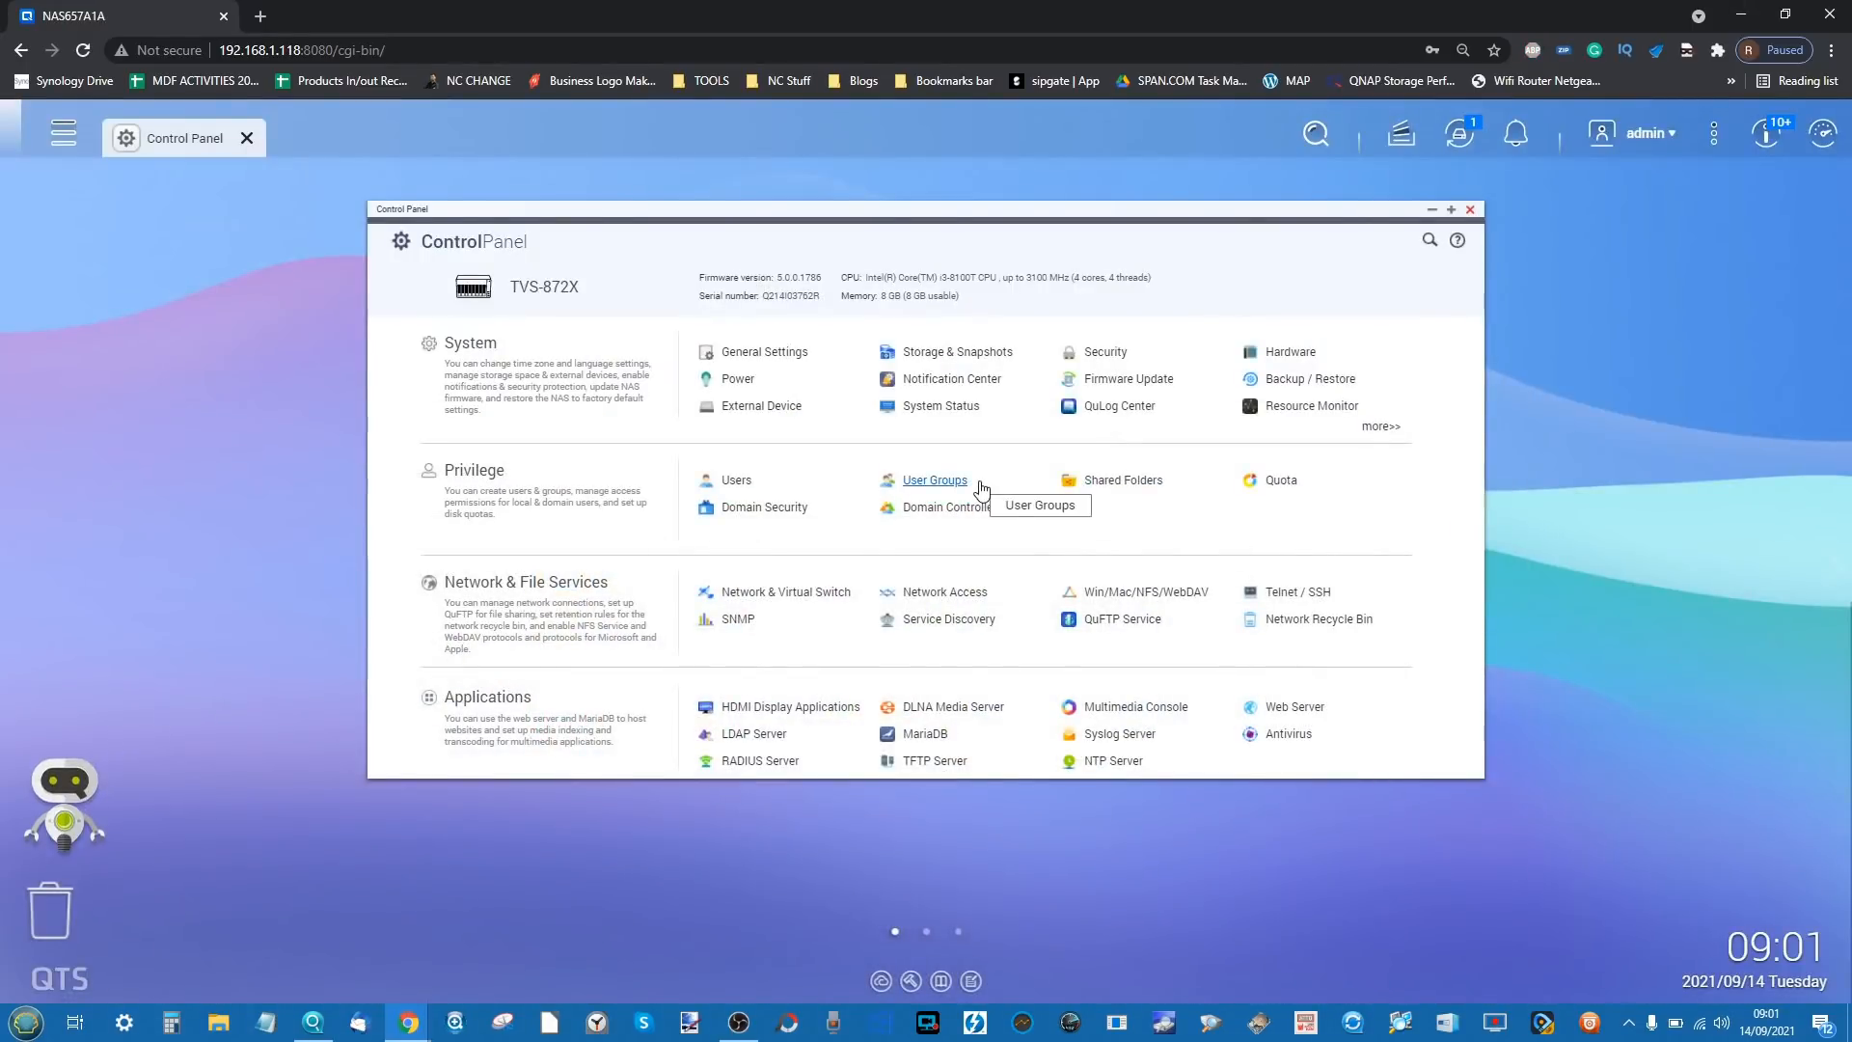
{"action": "mouse_move", "coordinate": [567, 648]}
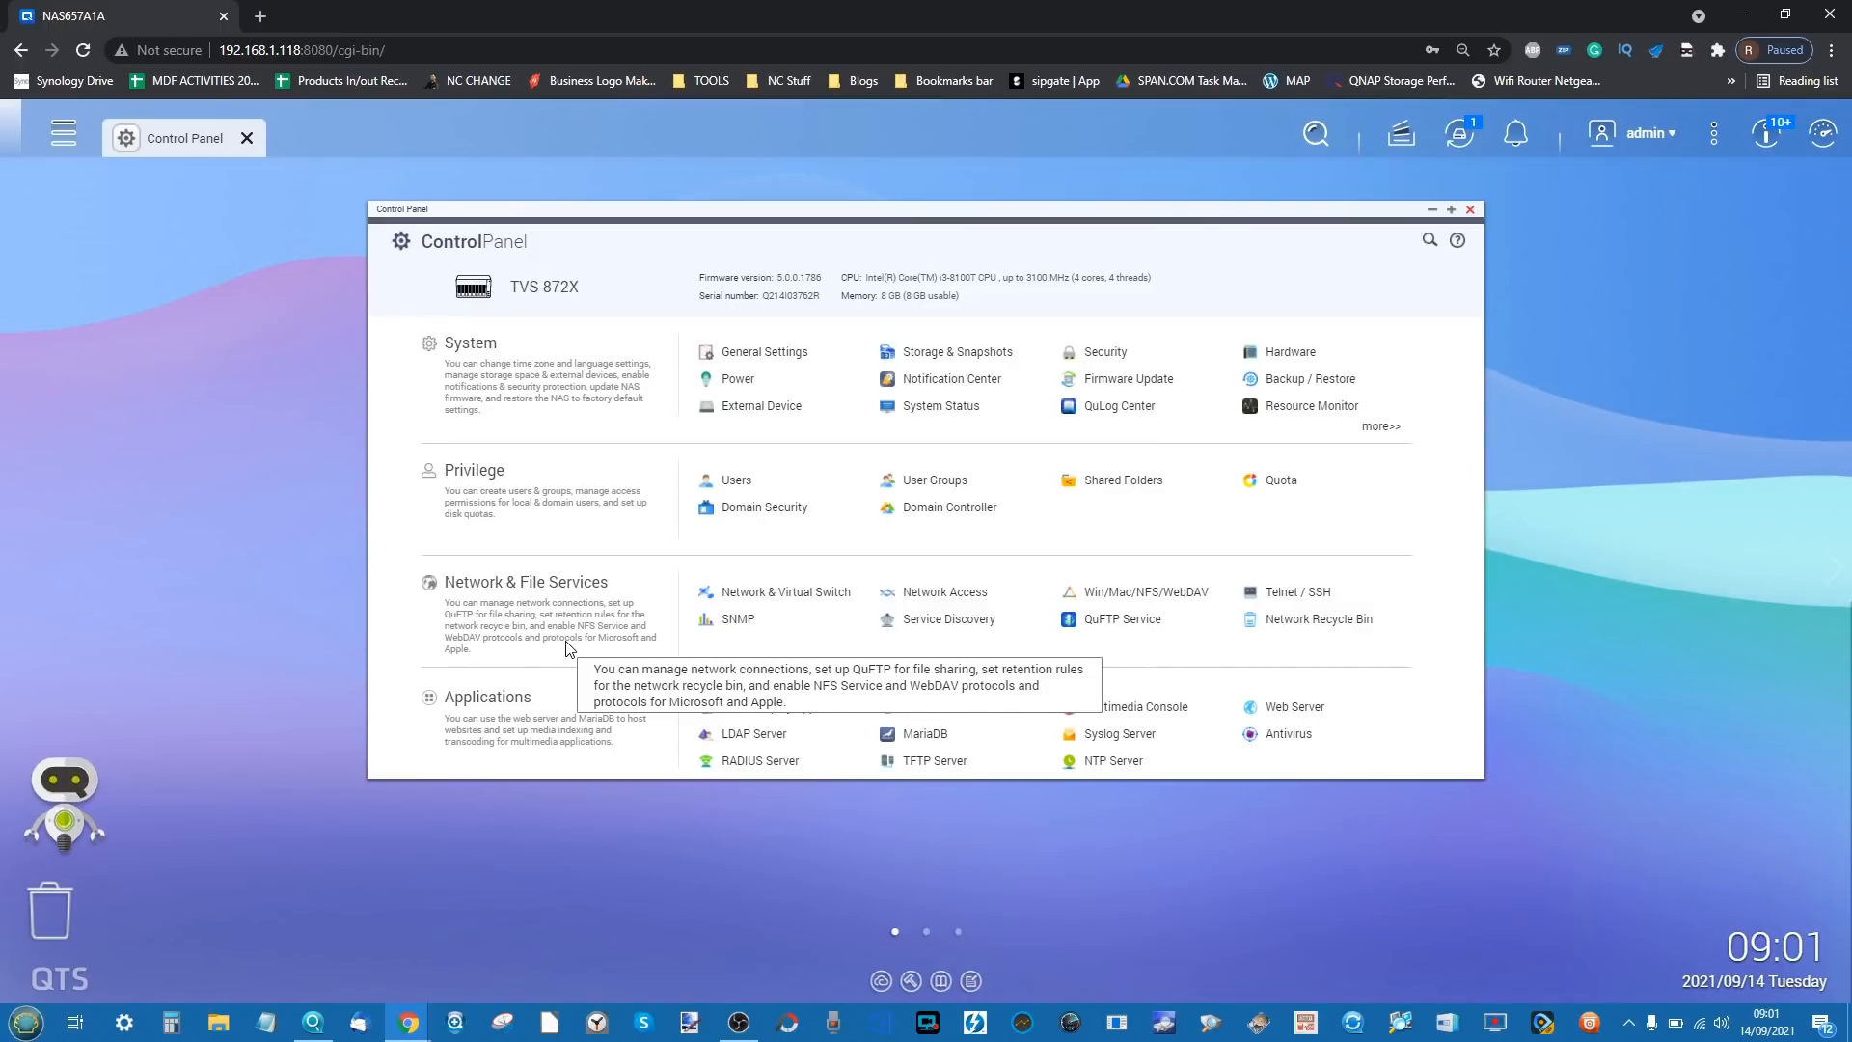
{"action": "scroll", "coordinate": [974, 619], "scroll_direction": "down", "scroll_amount": 1}
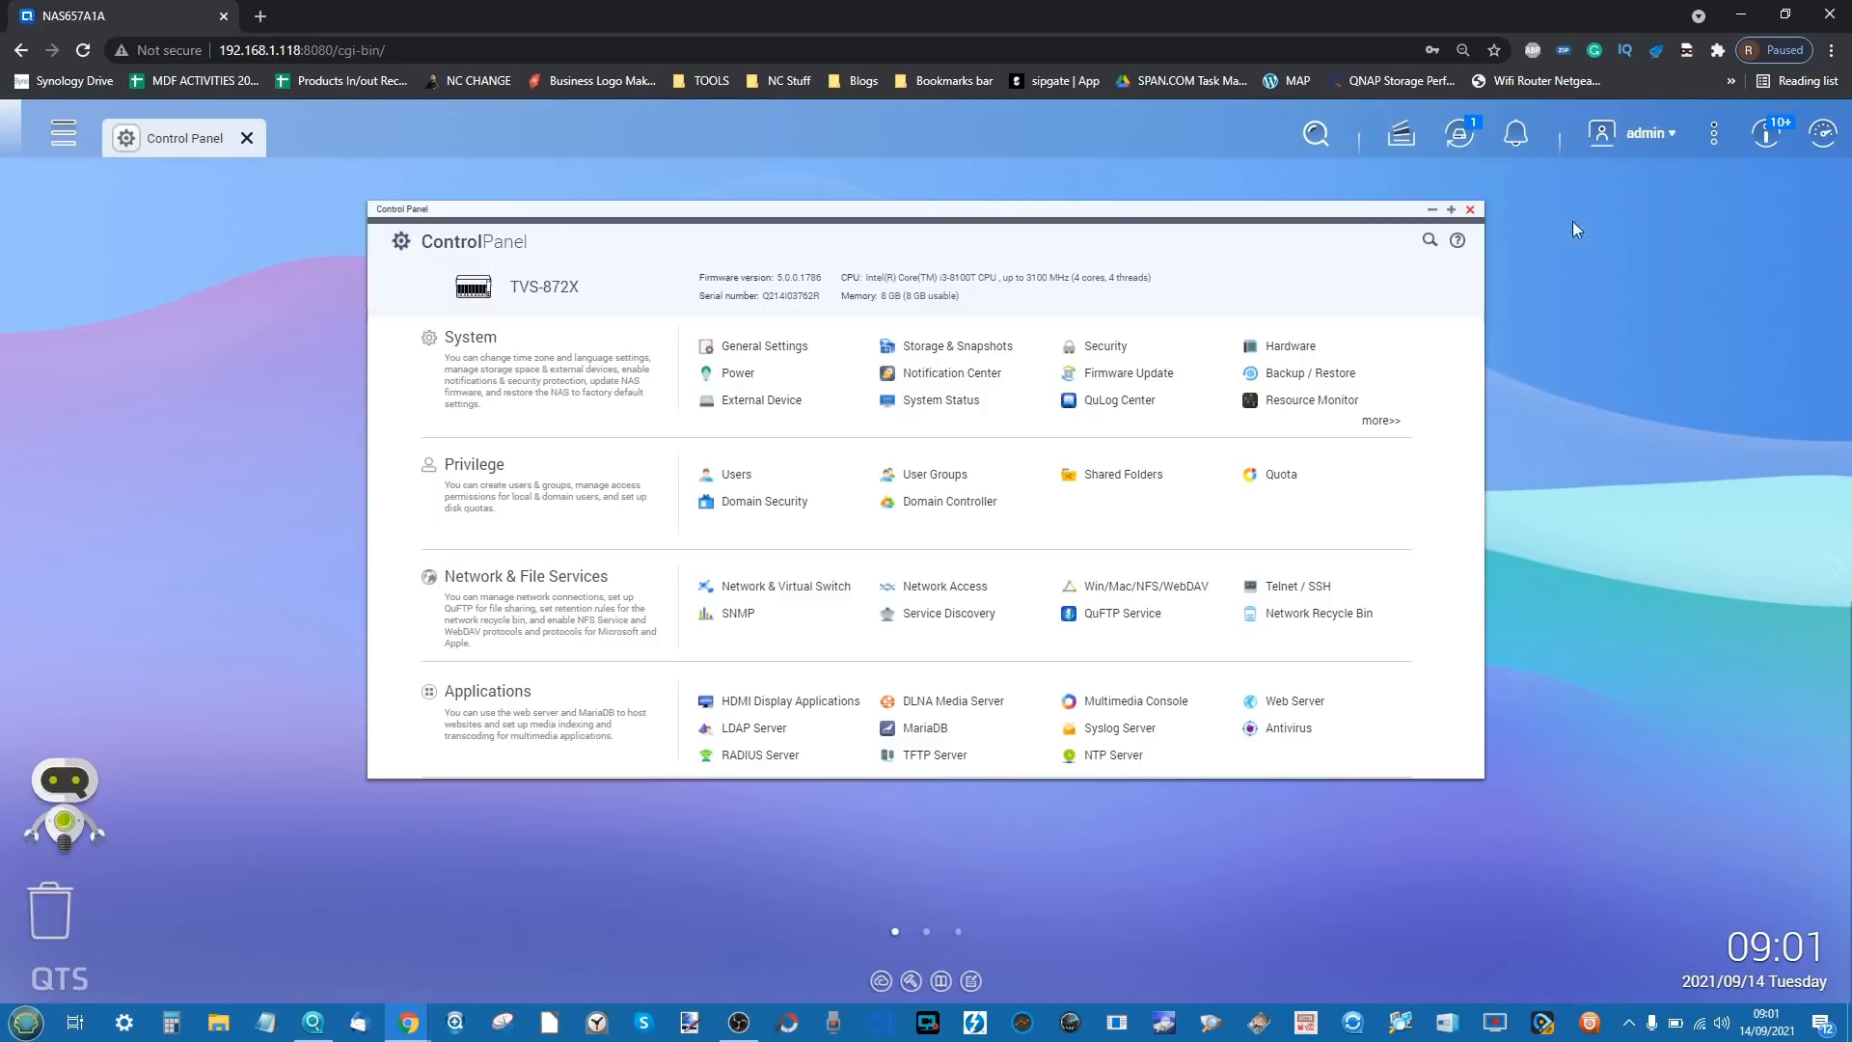
- Close the Control Panel, then briefly open and close the system health Dashboard
{"action": "left_click", "coordinate": [1471, 210]}
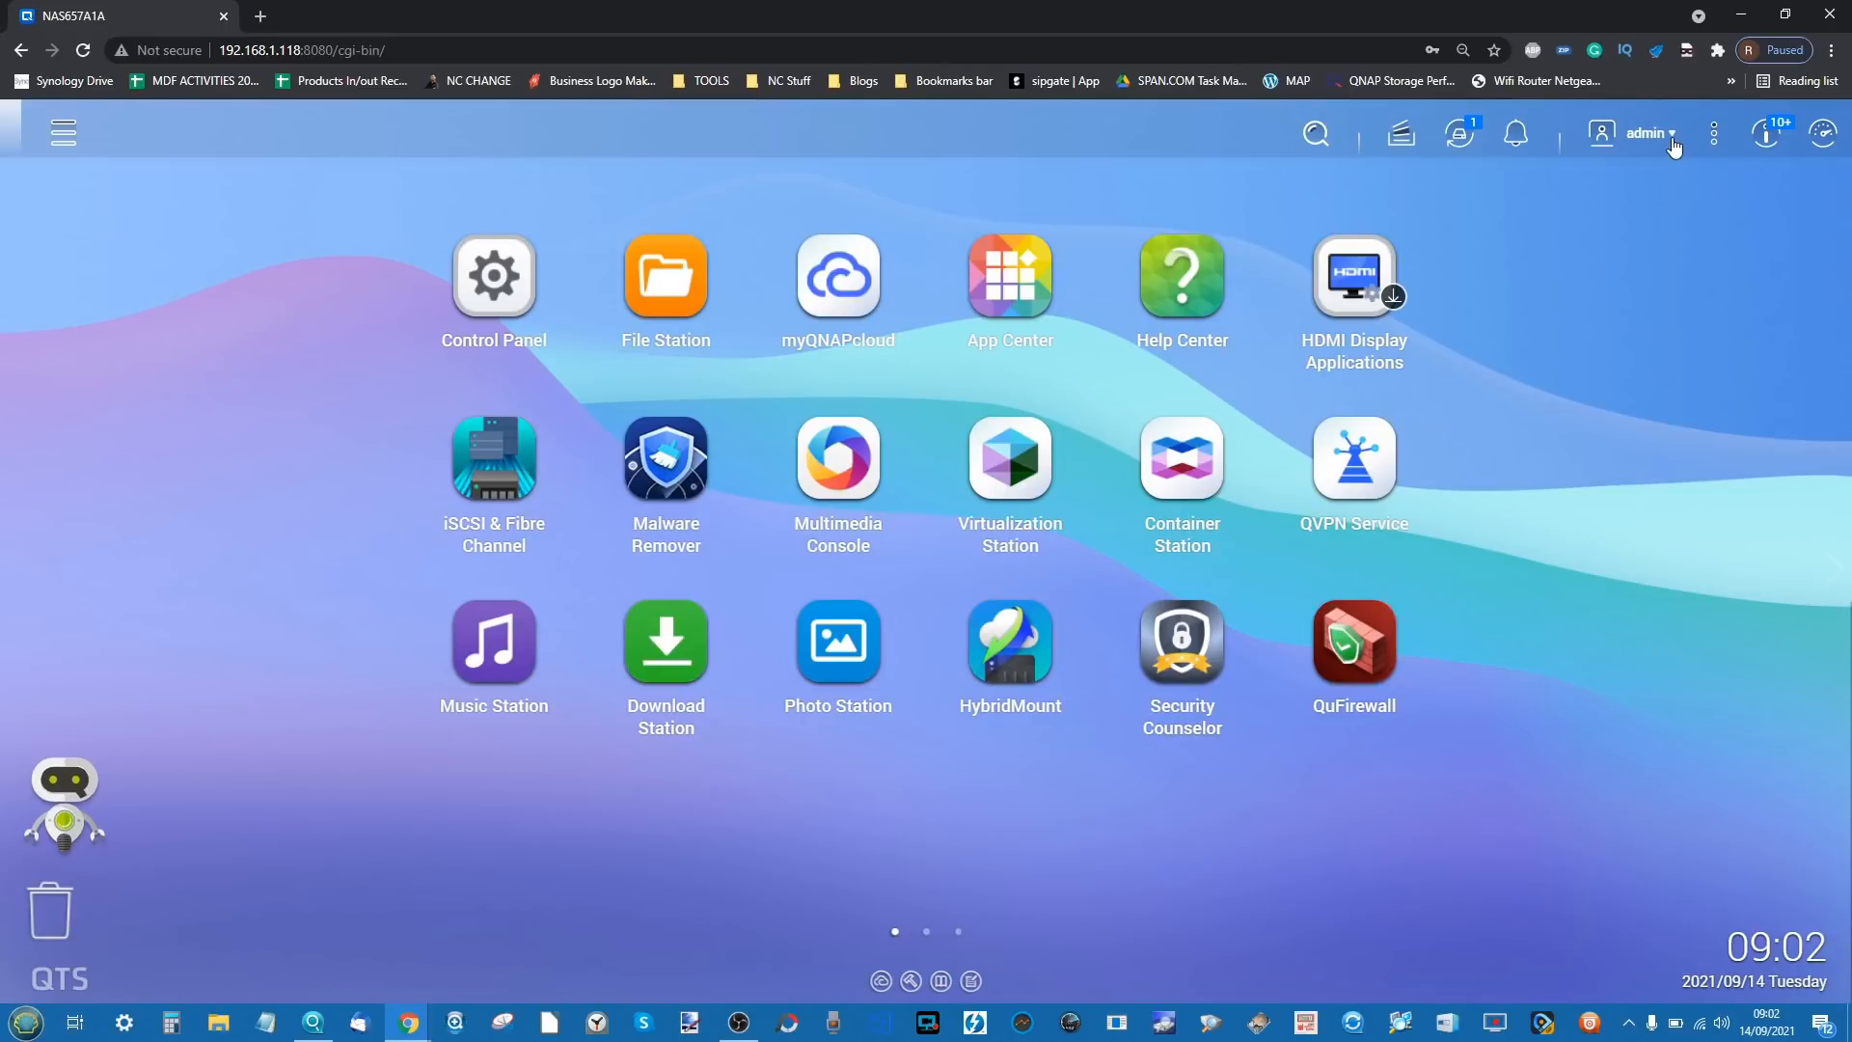
{"action": "left_click", "coordinate": [1823, 133]}
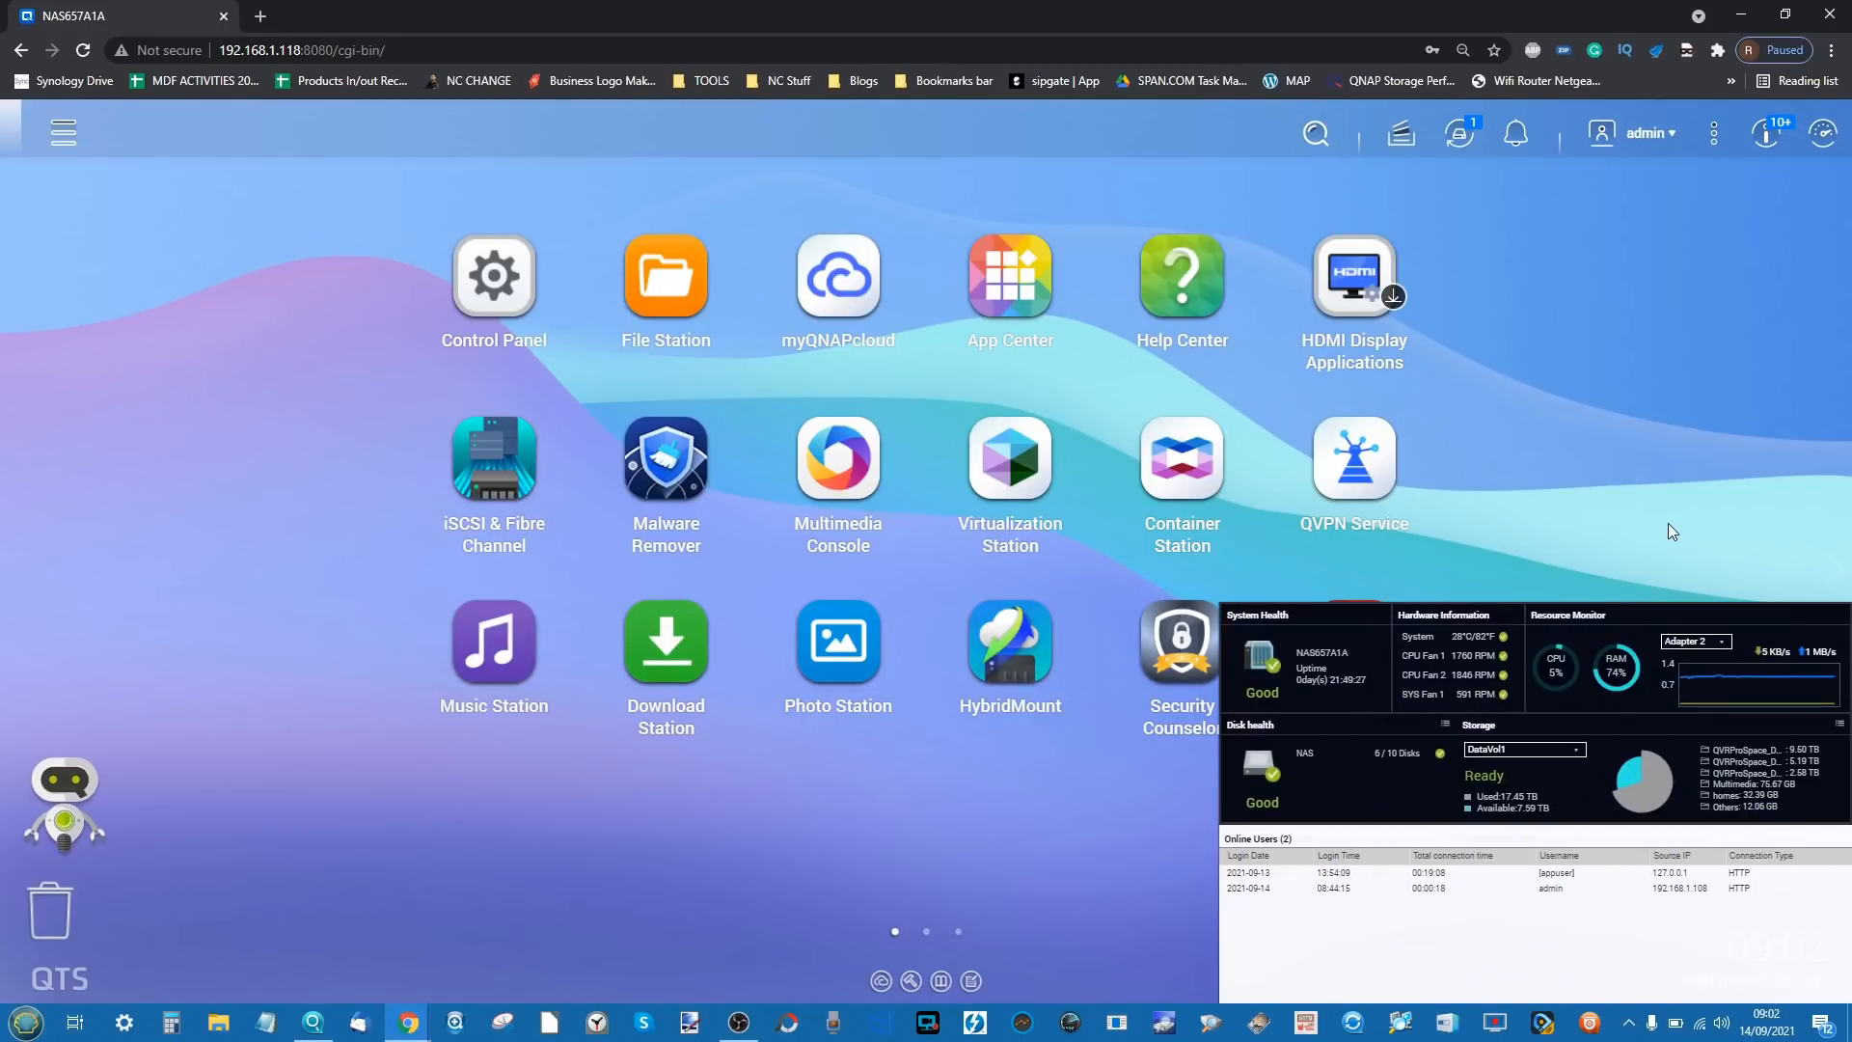
{"action": "left_click", "coordinate": [1665, 426]}
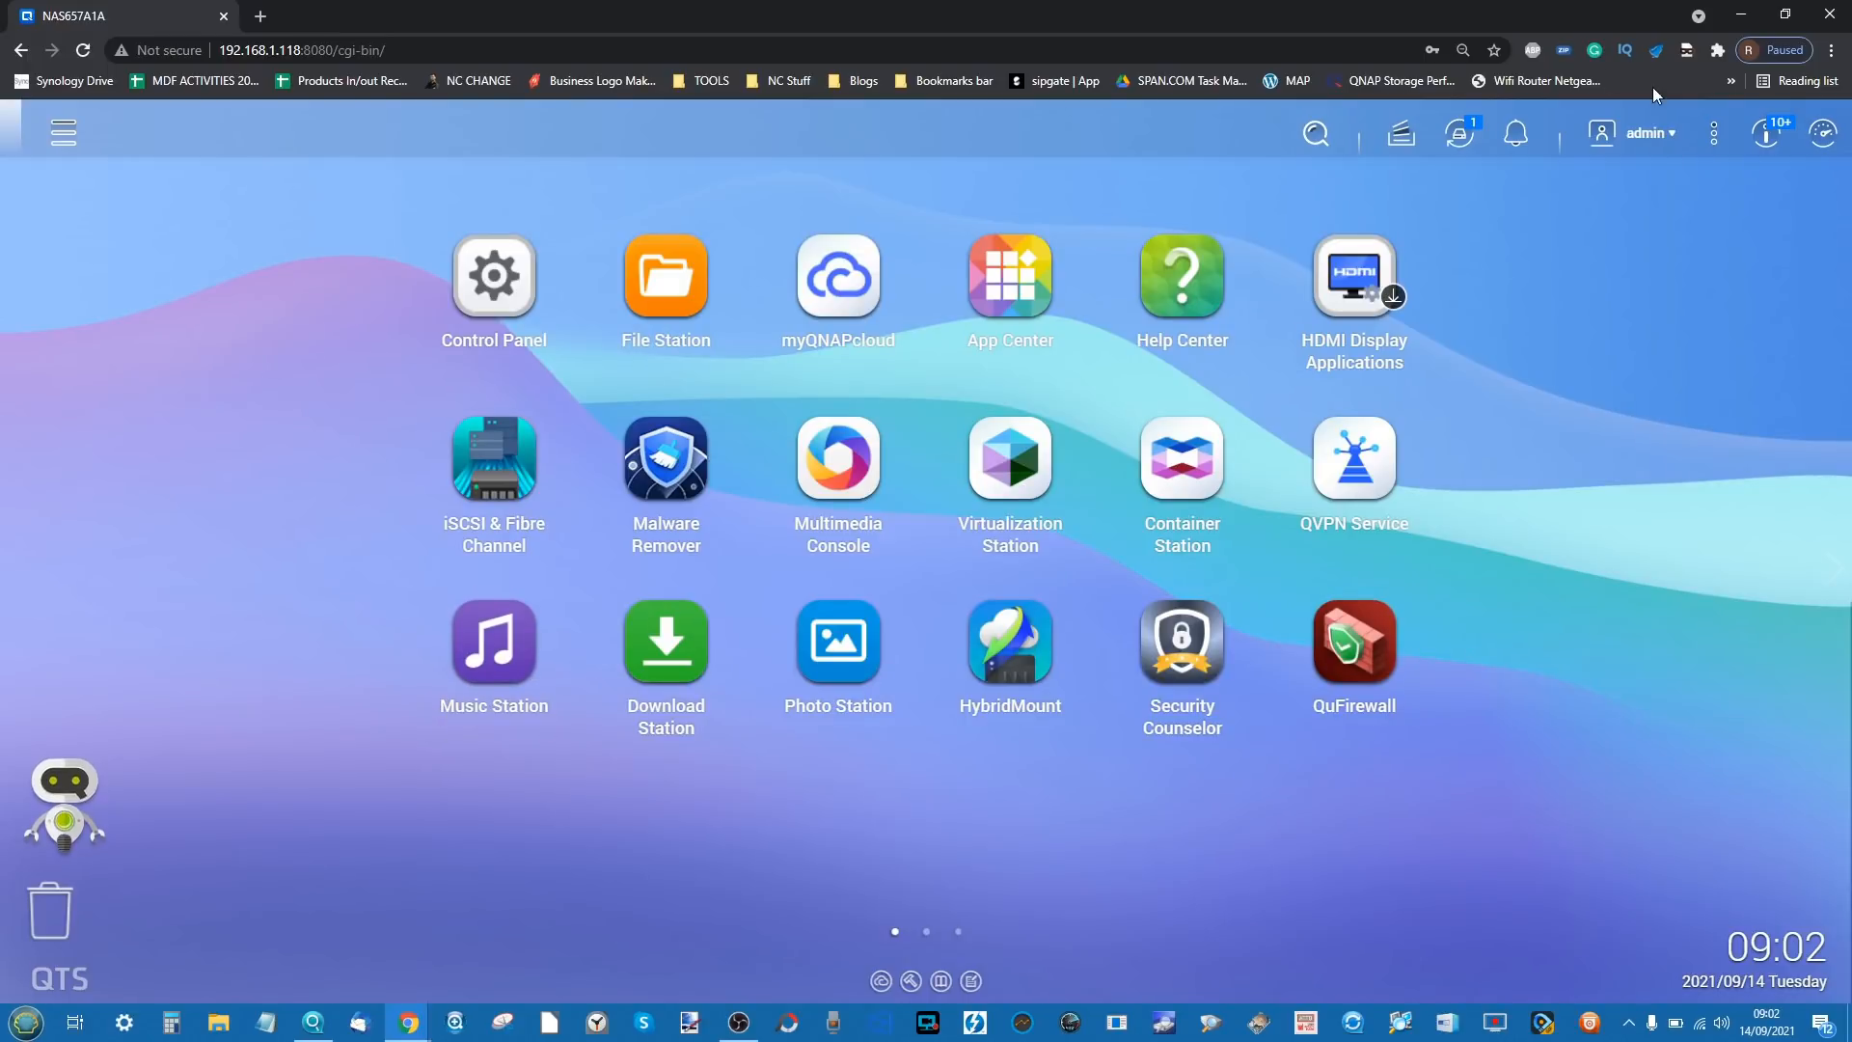
- Show the Notice Board and scroll through the Get Started checklist (2/3) and system notices
{"action": "left_click", "coordinate": [1766, 134]}
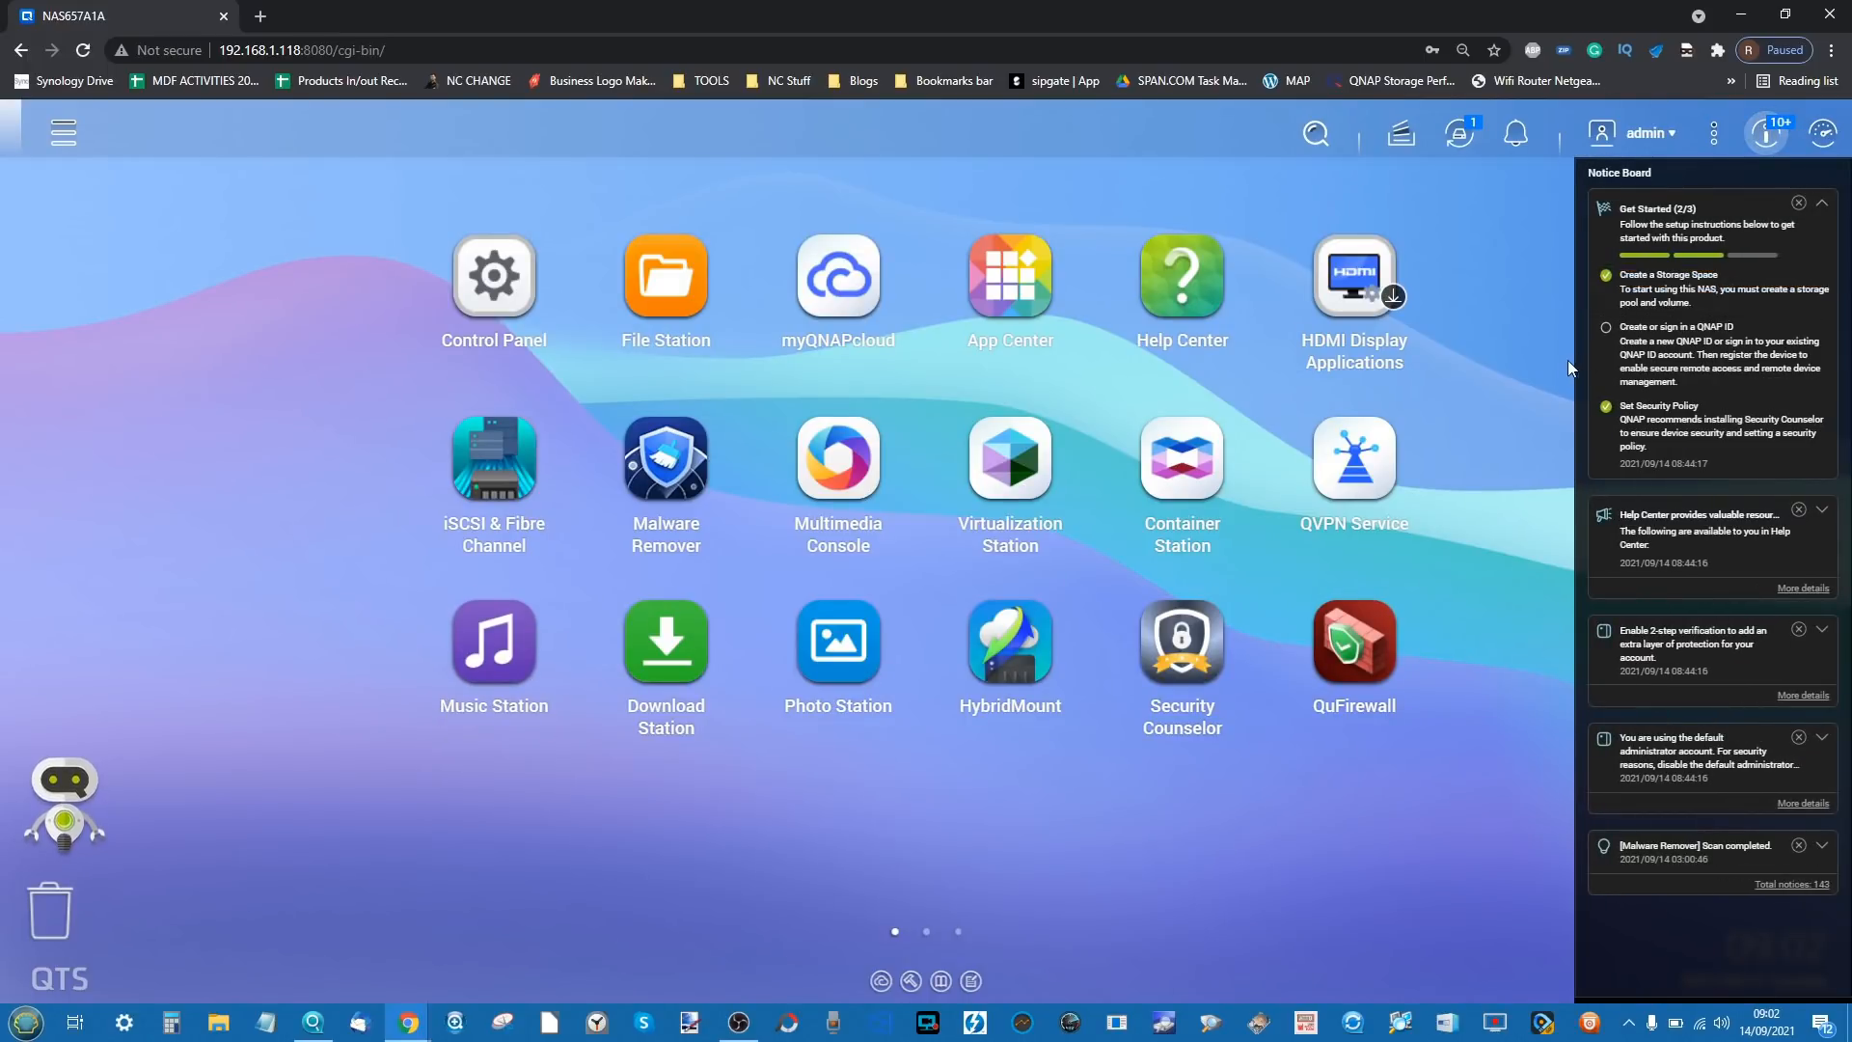
{"action": "scroll", "coordinate": [1565, 361], "scroll_direction": "up", "scroll_amount": 5}
{"action": "scroll", "coordinate": [1565, 360], "scroll_direction": "right", "scroll_amount": 2}
{"action": "scroll", "coordinate": [1565, 363], "scroll_direction": "up", "scroll_amount": 2}
{"action": "scroll", "coordinate": [1565, 362], "scroll_direction": "down", "scroll_amount": 2}
{"action": "scroll", "coordinate": [1564, 362], "scroll_direction": "down", "scroll_amount": 3}
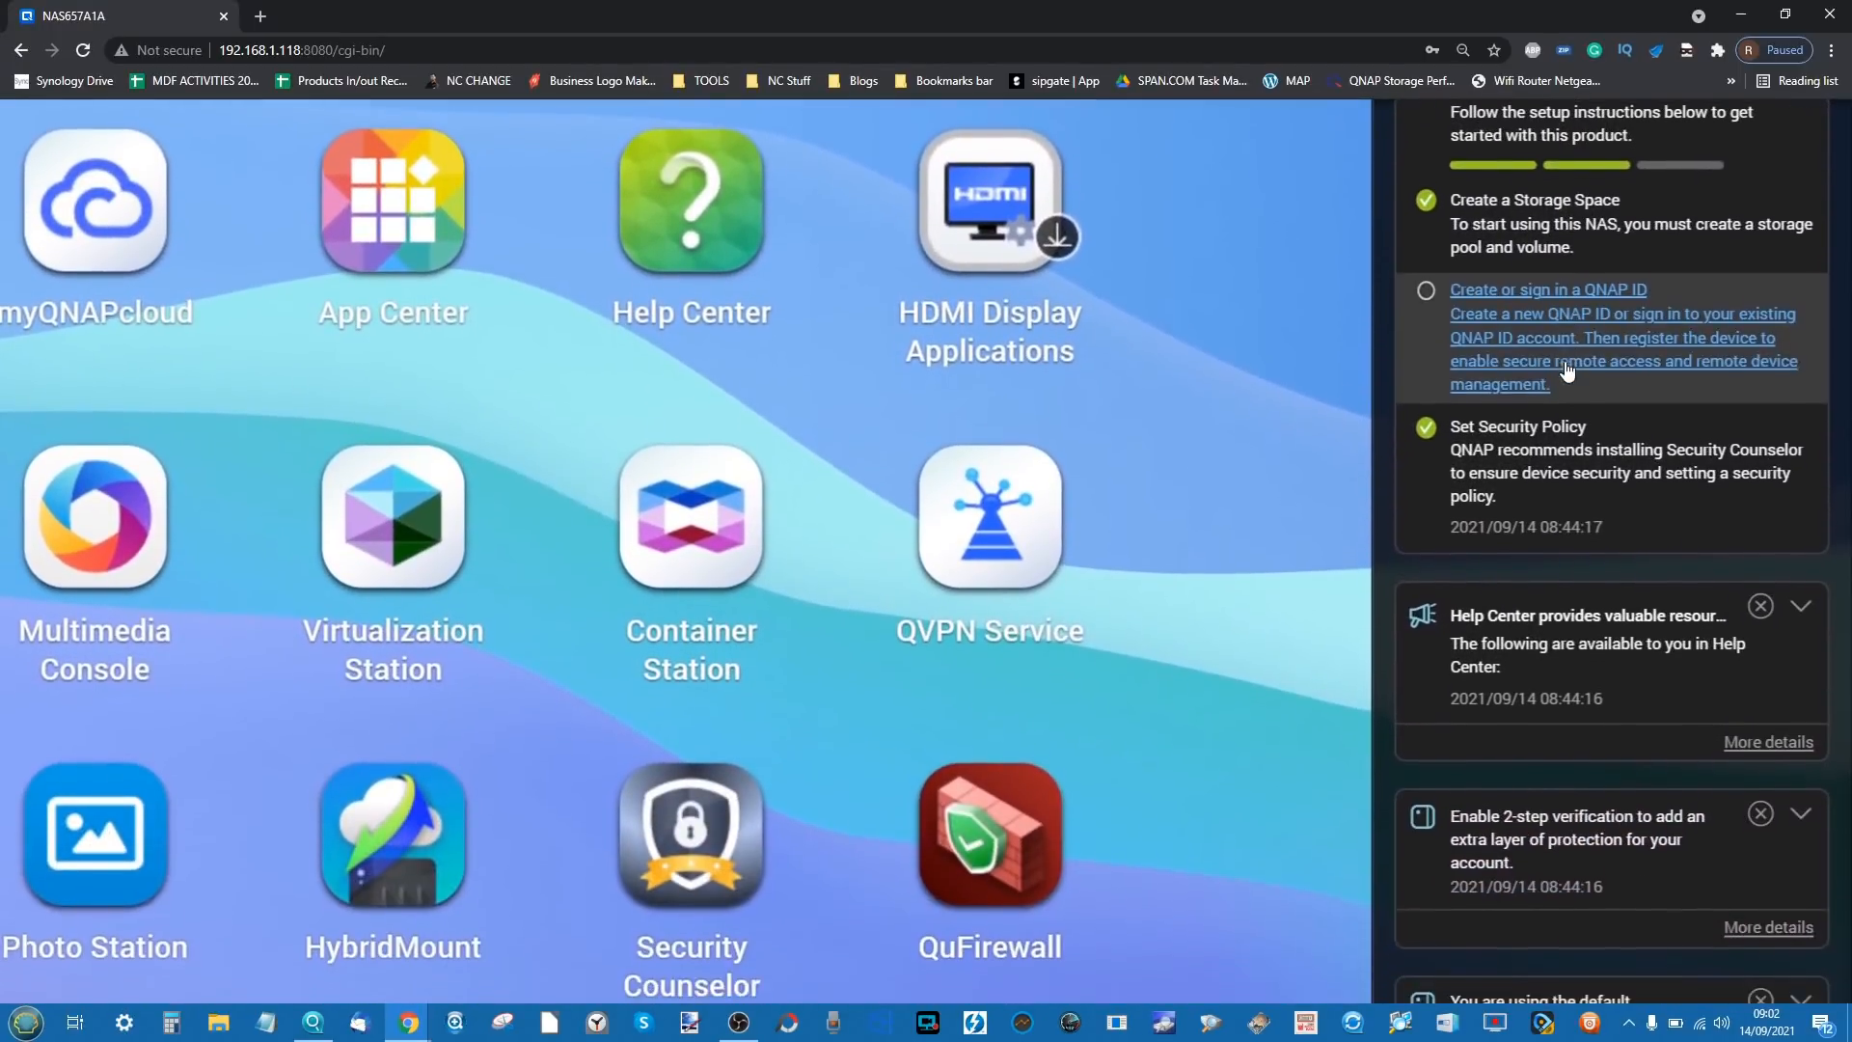
{"action": "scroll", "coordinate": [1565, 361], "scroll_direction": "down", "scroll_amount": 2}
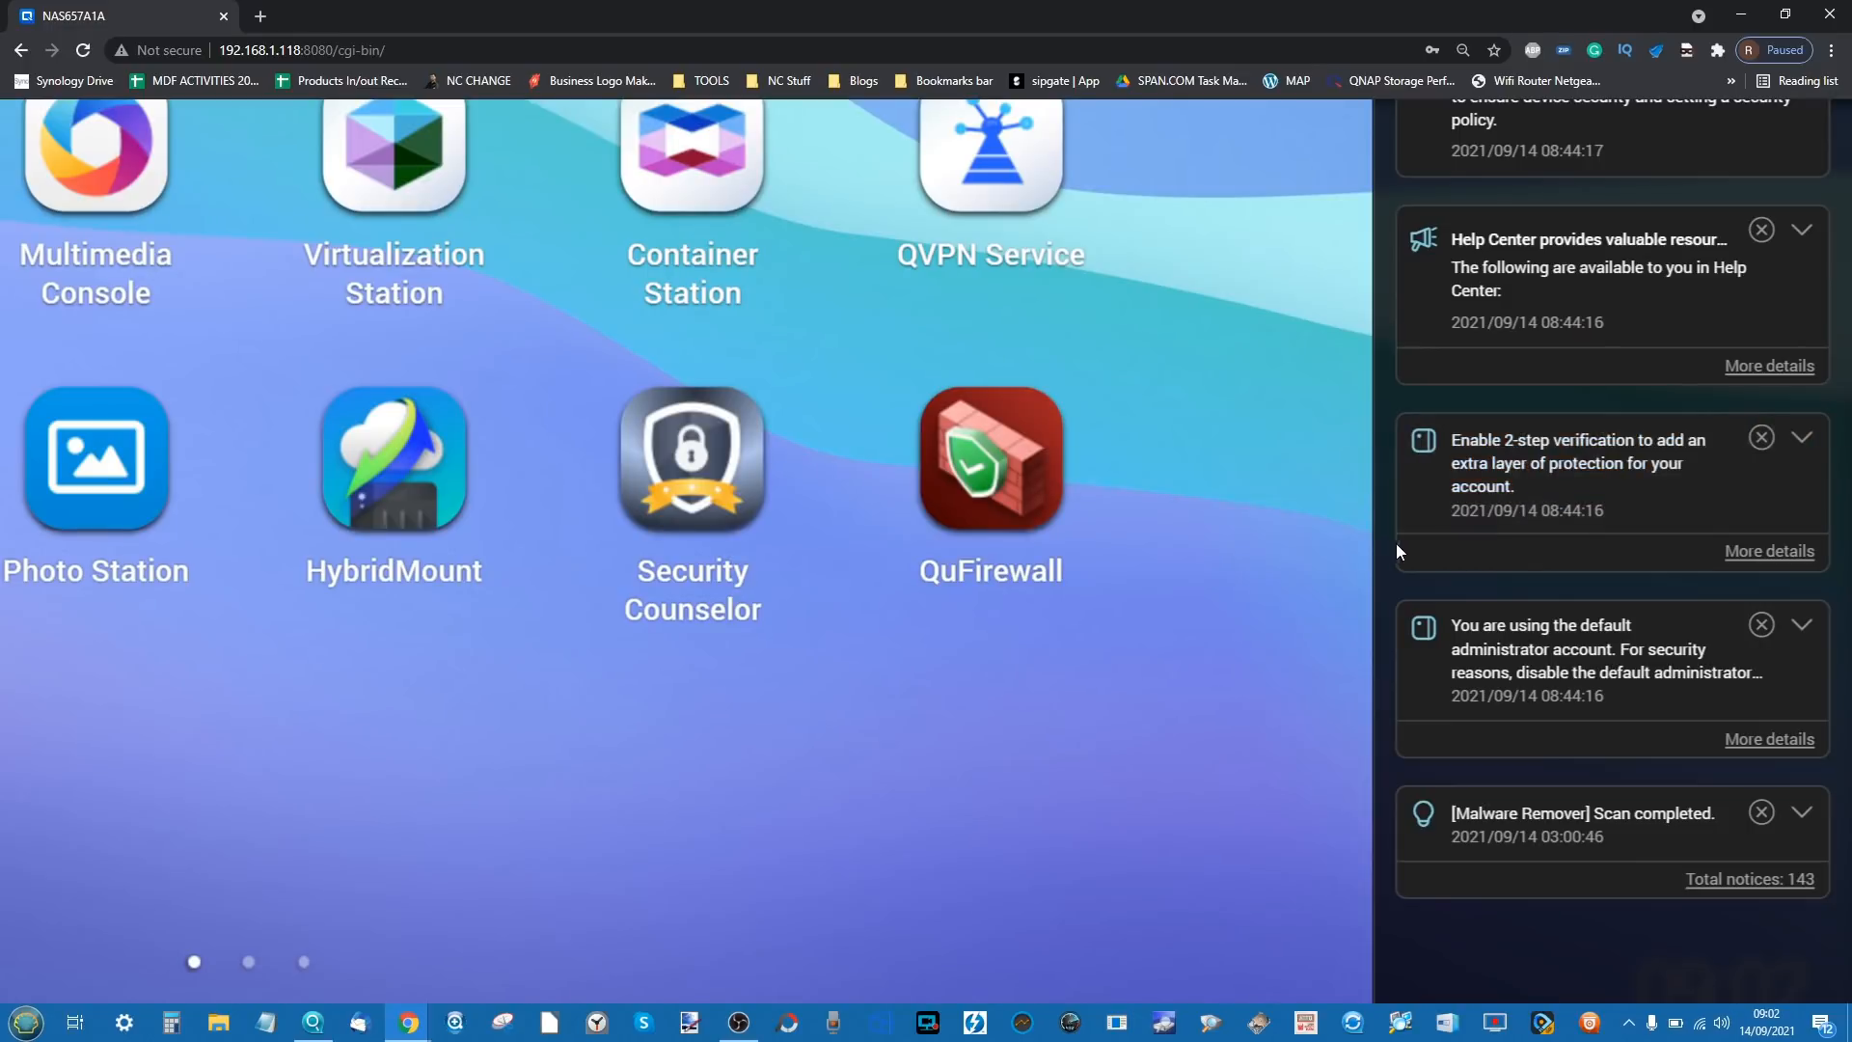
{"action": "scroll", "coordinate": [1546, 760], "scroll_direction": "up", "scroll_amount": 1}
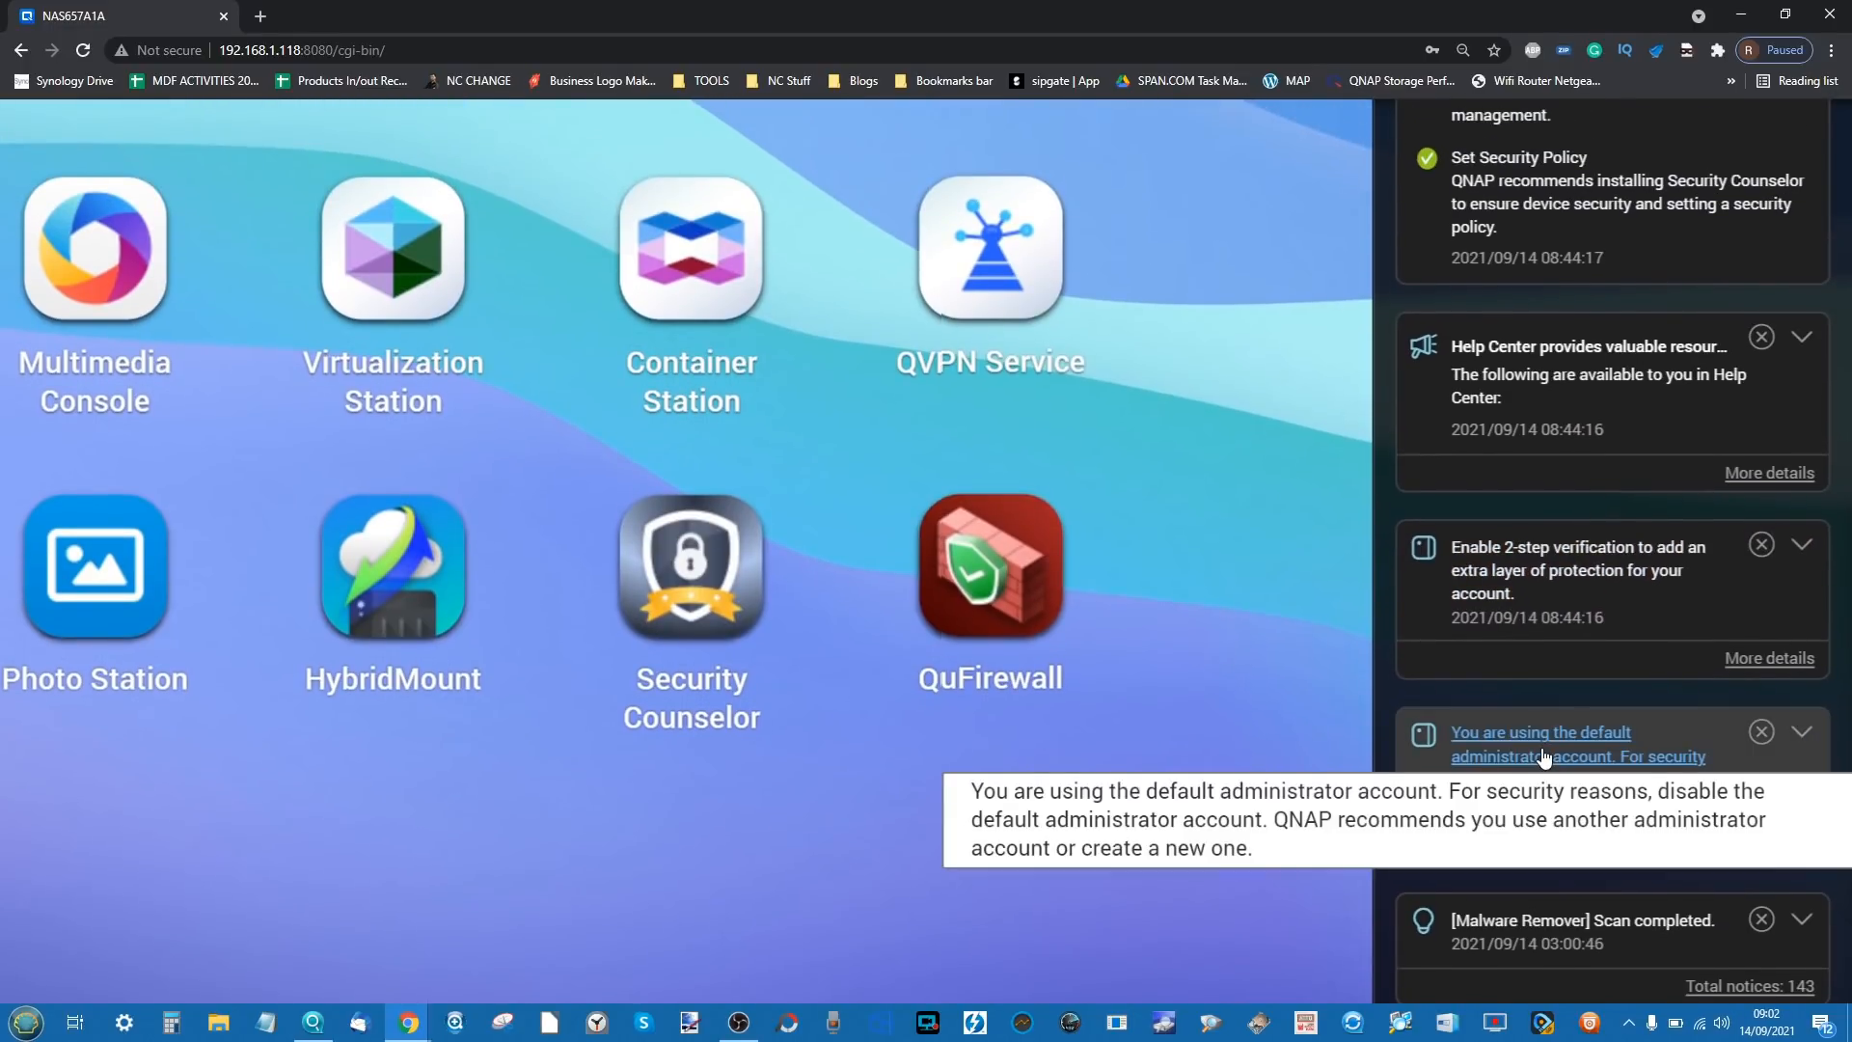
{"action": "scroll", "coordinate": [1544, 758], "scroll_direction": "down", "scroll_amount": 4, "text": "ctrl"}
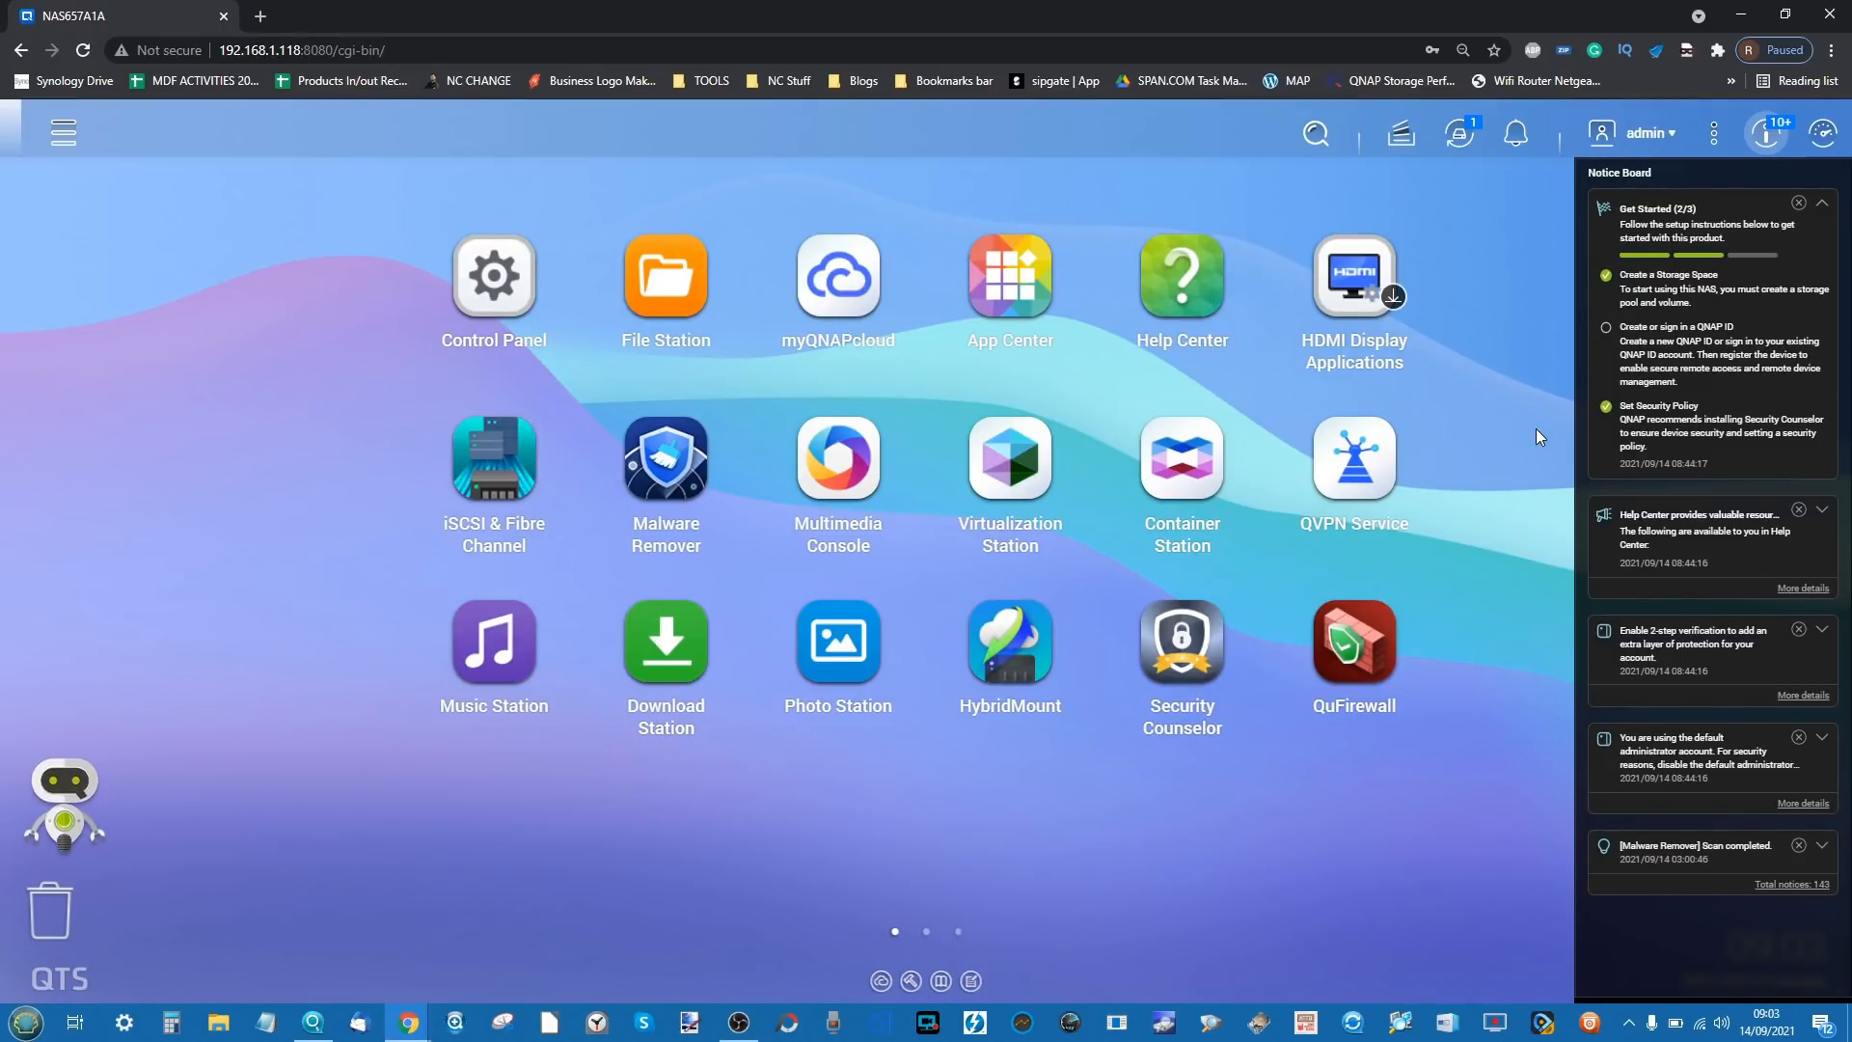
- Close the Notice Board and readjust the browser zoom back to its previous level
{"action": "left_click", "coordinate": [1762, 133]}
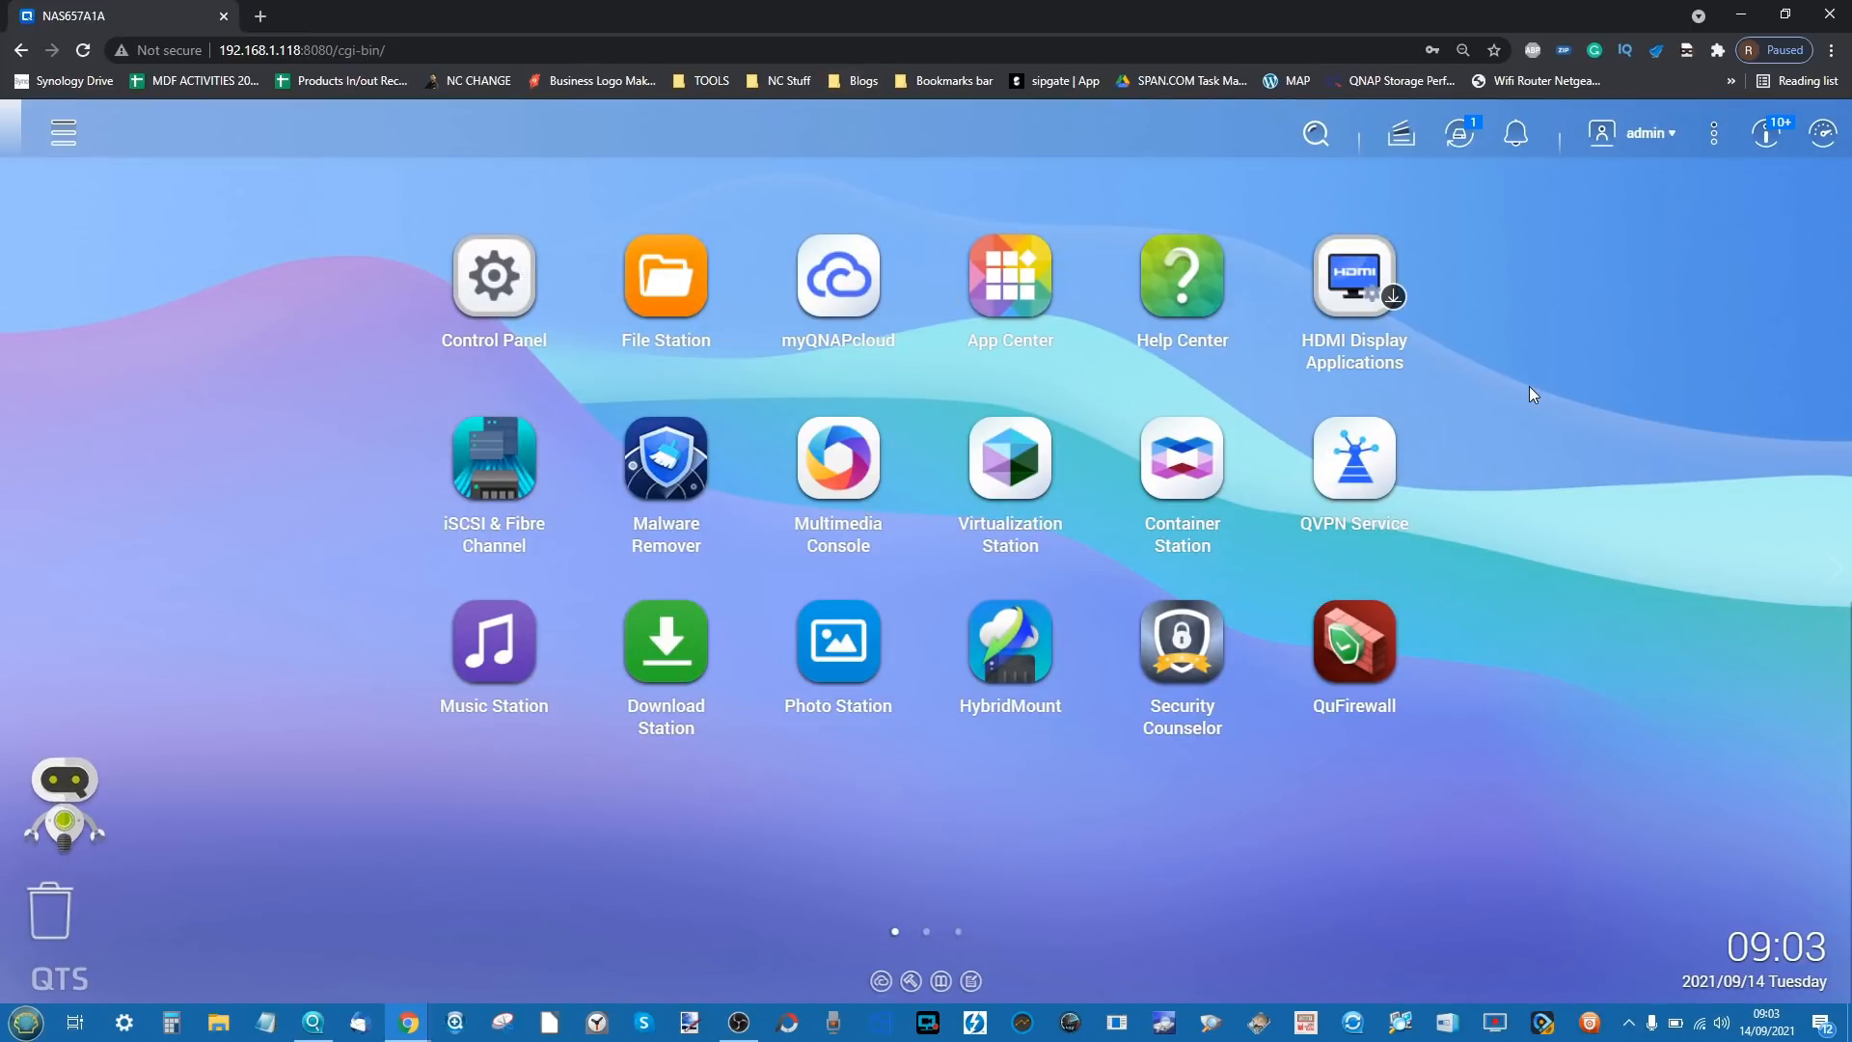
{"action": "key", "text": "ctrl+minus"}
{"action": "key", "text": "ctrl+plus"}
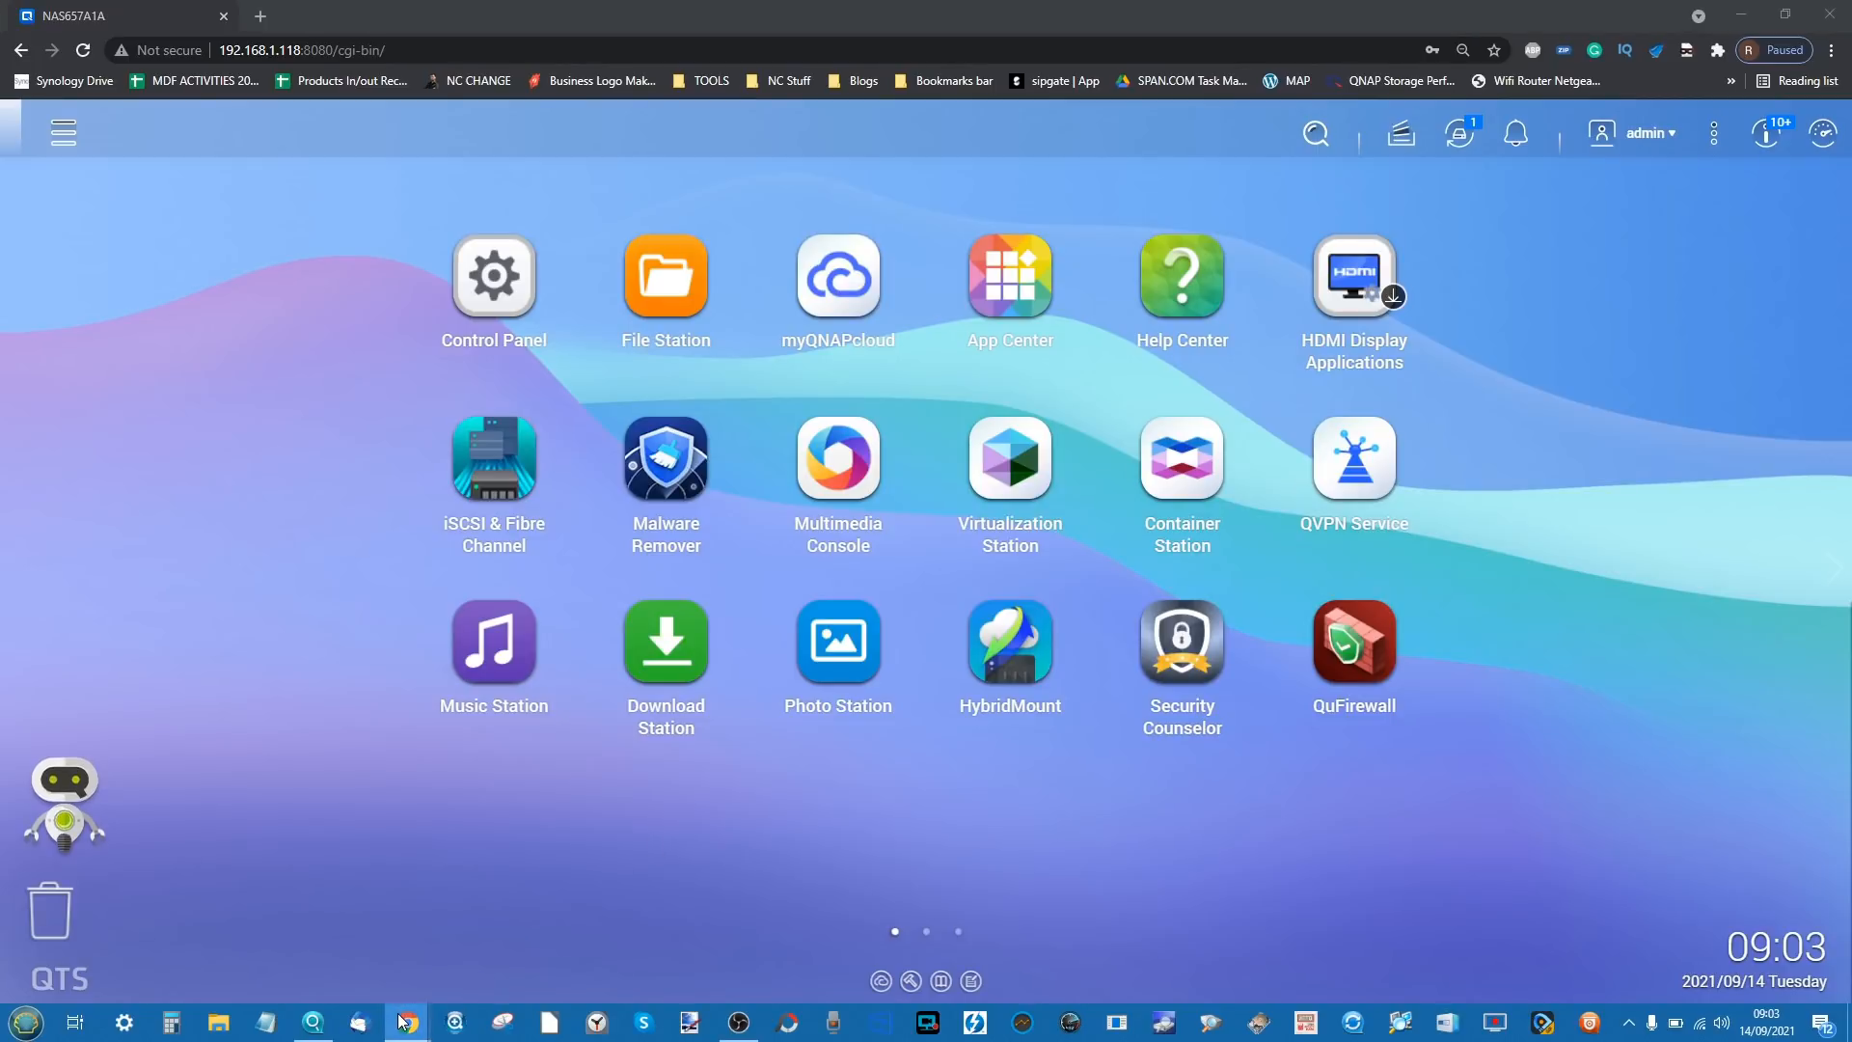
{"action": "mouse_move", "coordinate": [405, 1015]}
{"action": "left_click", "coordinate": [326, 924]}
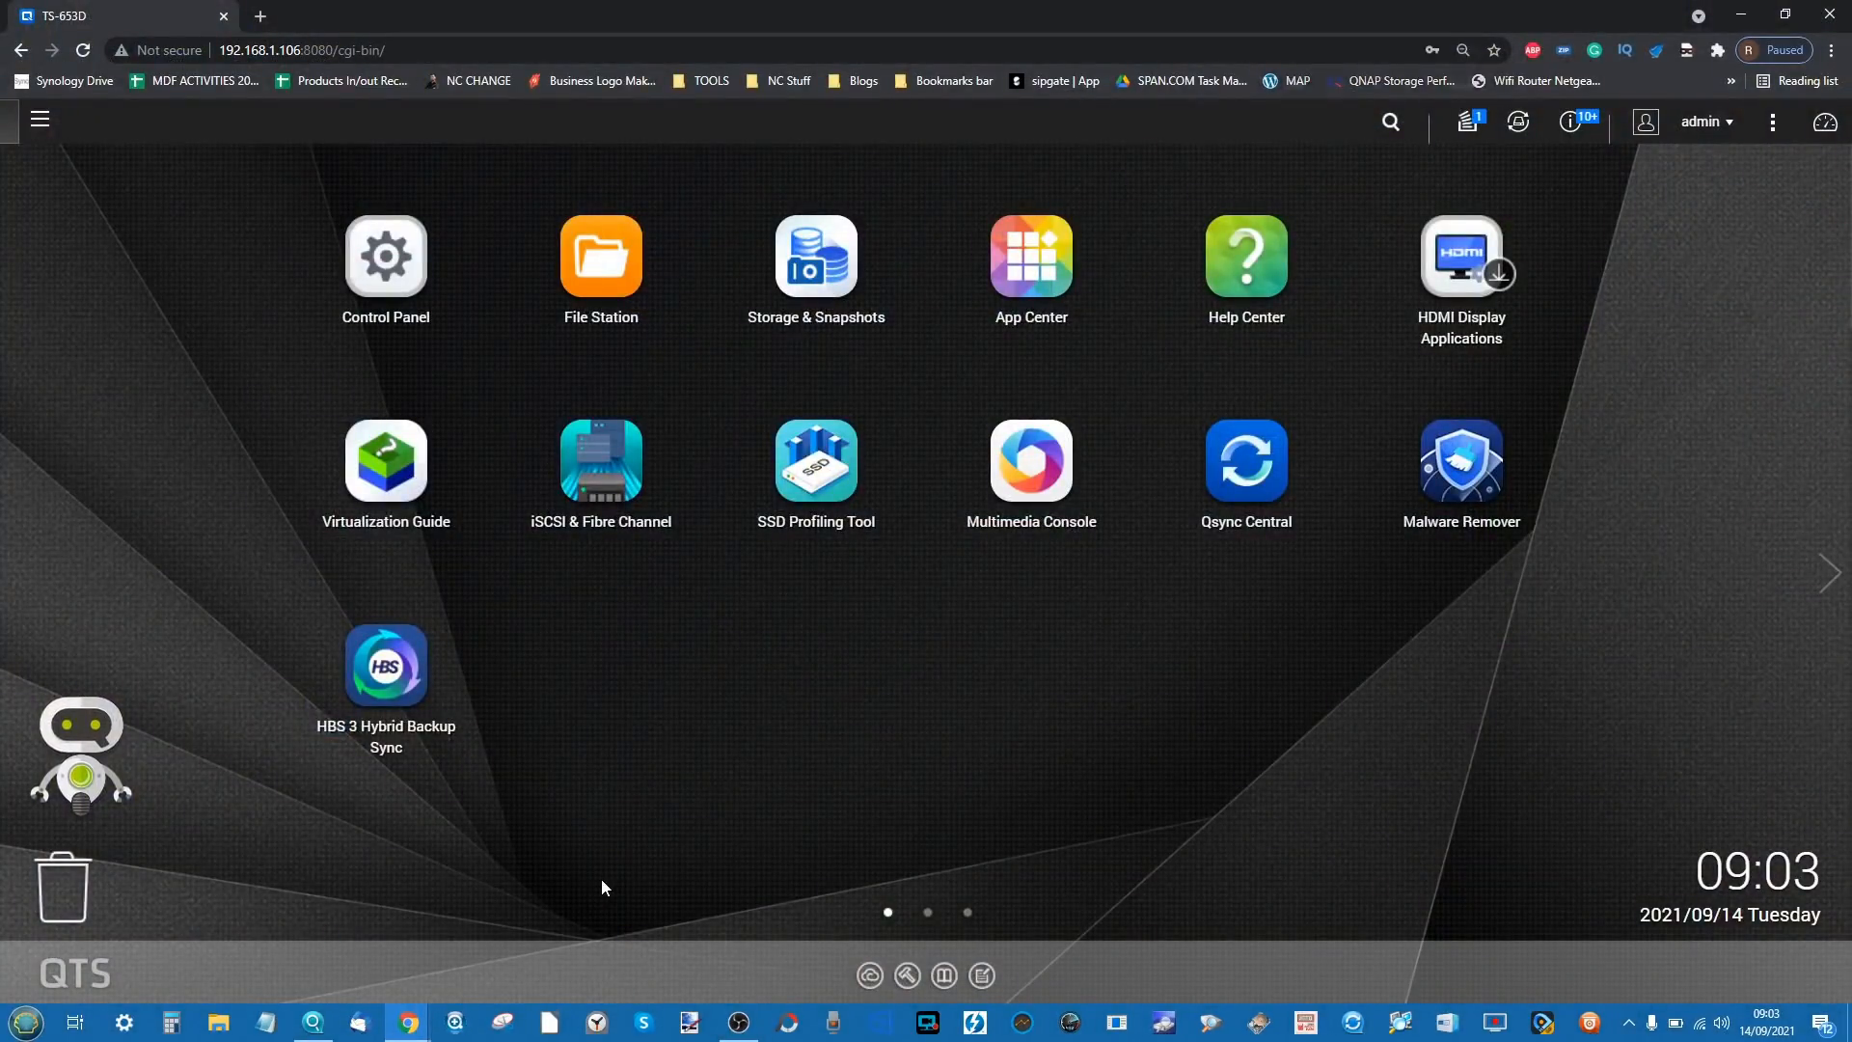
{"action": "key", "text": "ctrl+0"}
{"action": "left_click", "coordinate": [35, 126]}
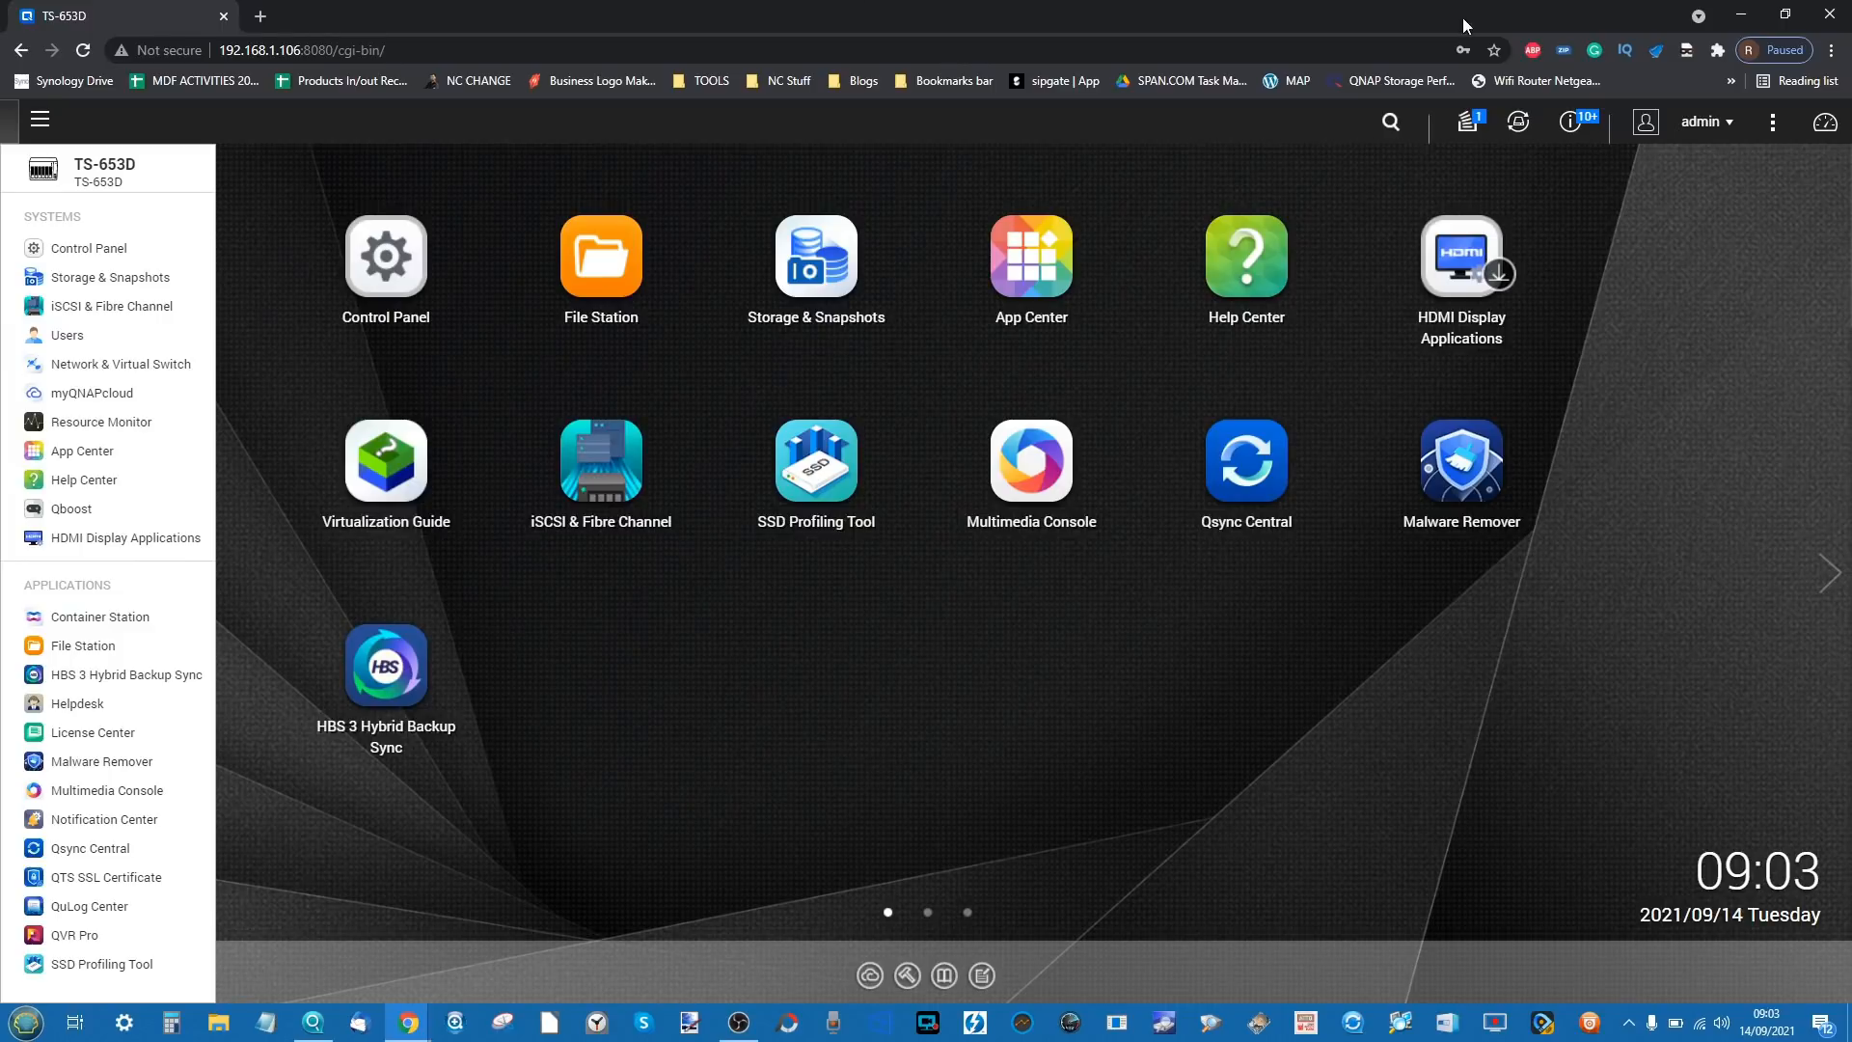
{"action": "left_click", "coordinate": [1606, 705]}
{"action": "left_click", "coordinate": [1741, 15]}
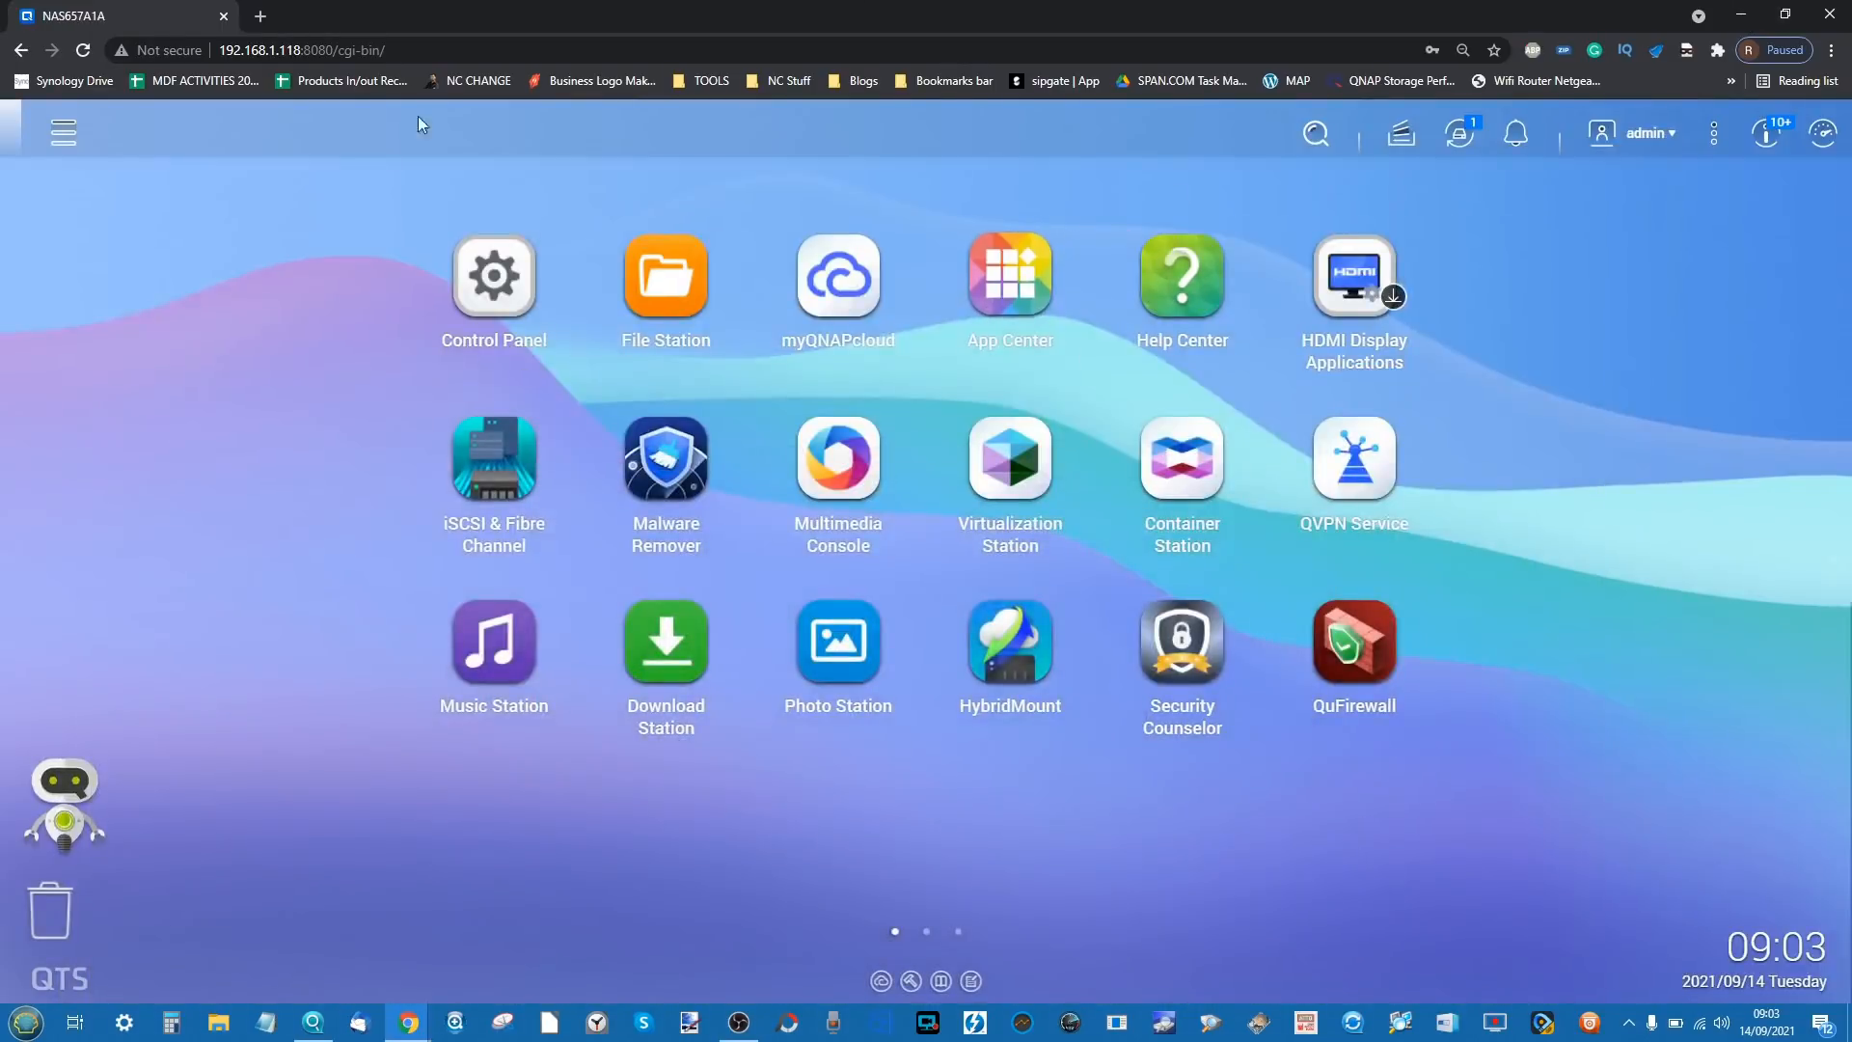
{"action": "key", "text": "ctrl+plus"}
{"action": "key", "text": "ctrl+plus"}
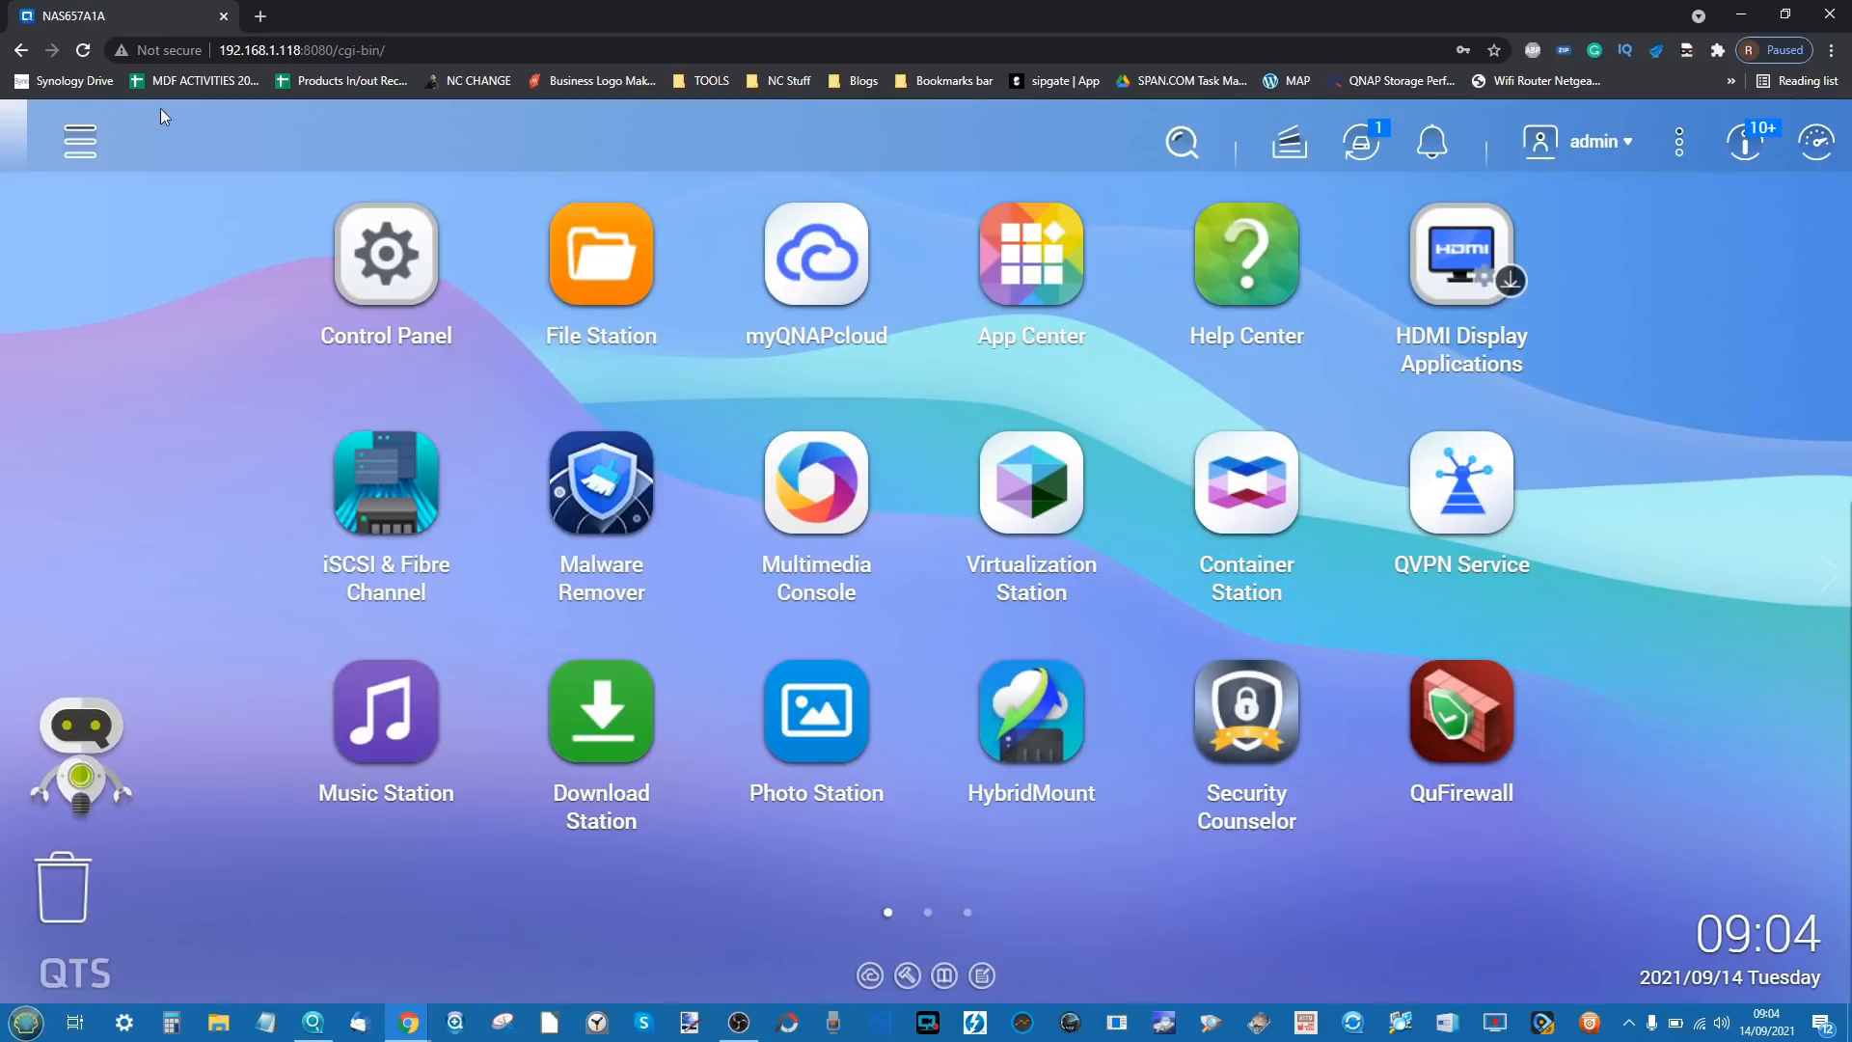
{"action": "left_click", "coordinate": [76, 145]}
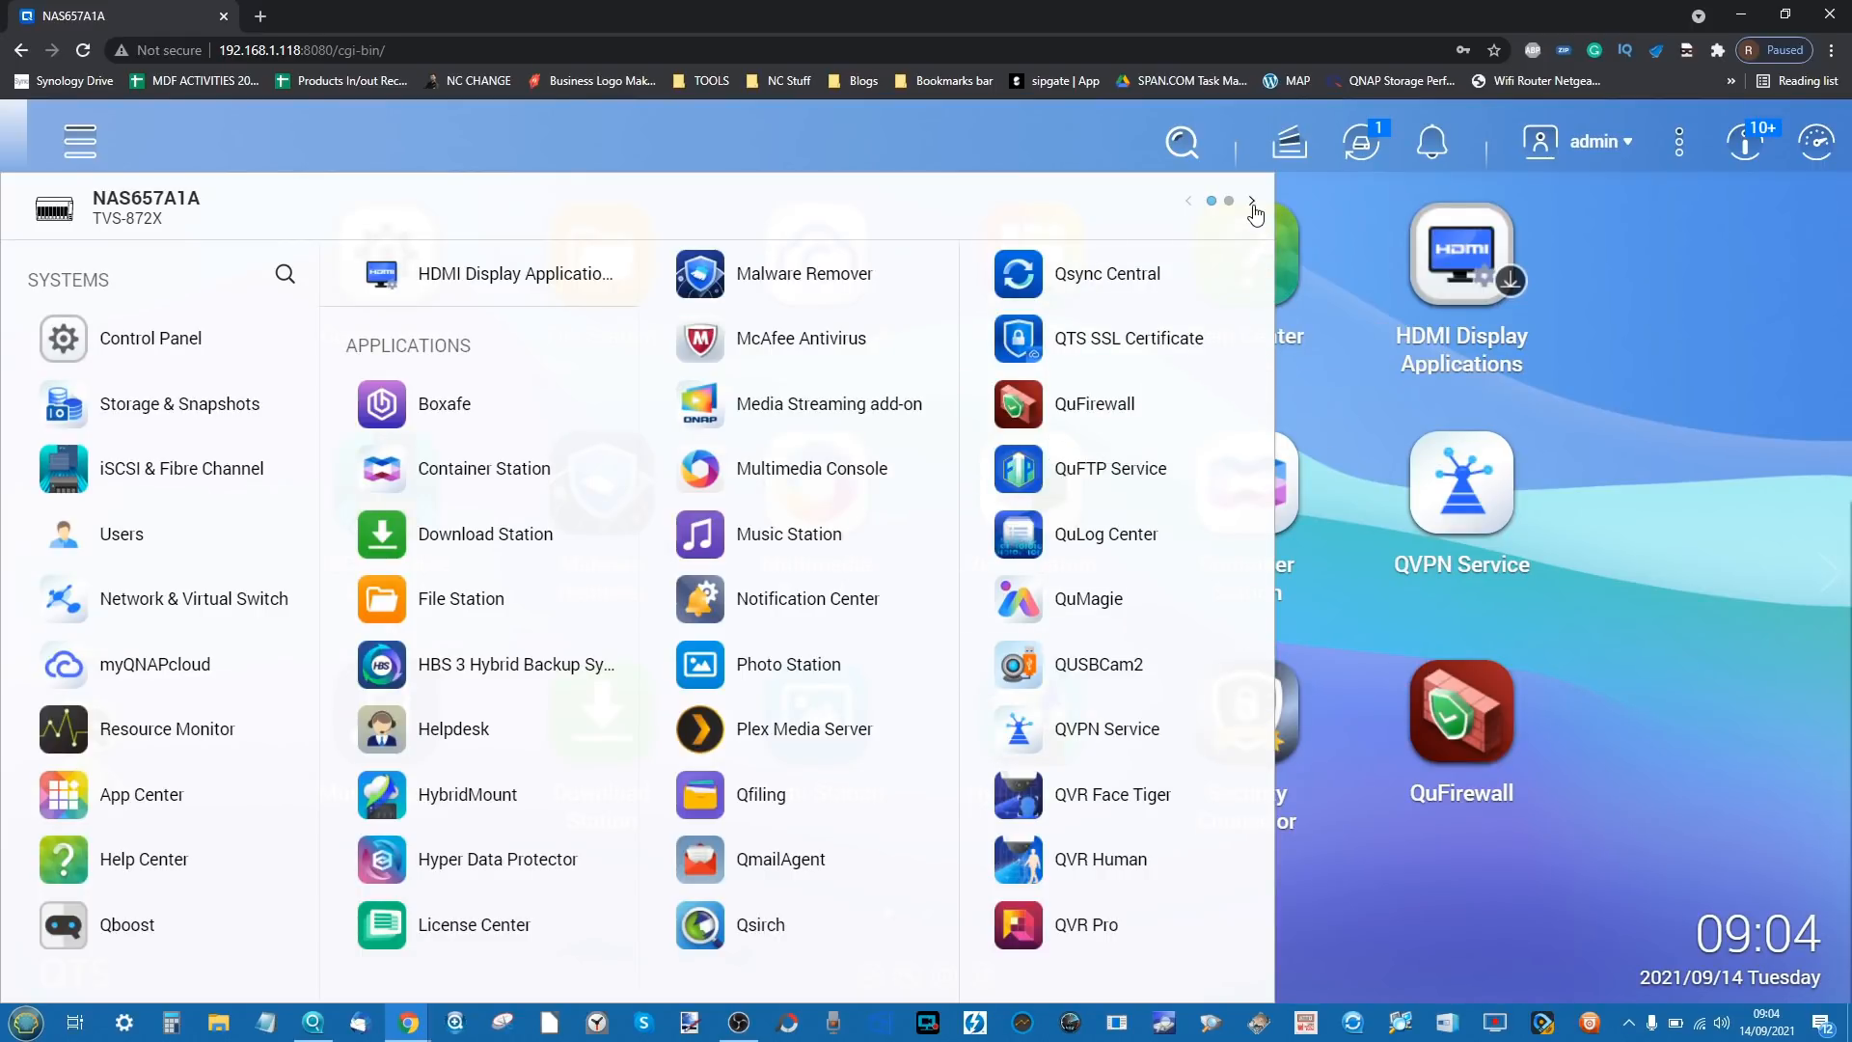
{"action": "left_click", "coordinate": [1253, 204]}
{"action": "left_click", "coordinate": [1189, 204]}
{"action": "left_click", "coordinate": [1250, 203]}
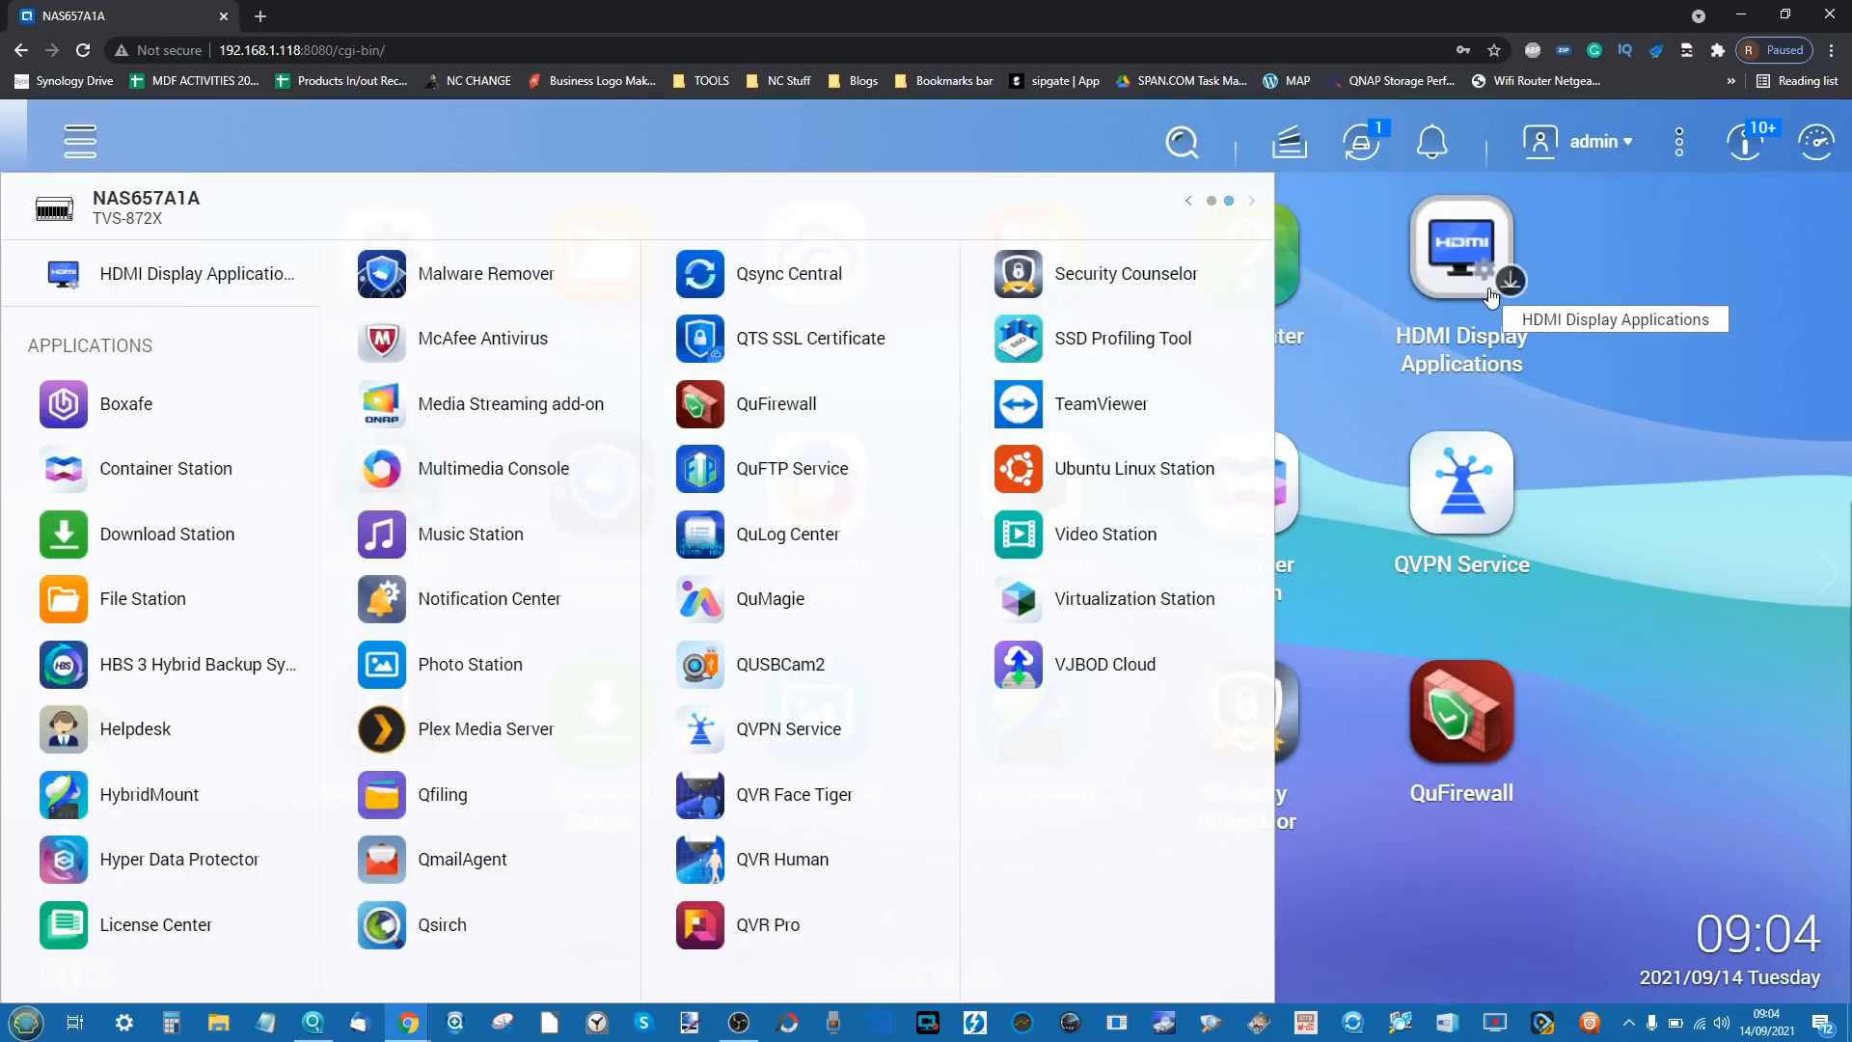
{"action": "left_click", "coordinate": [1211, 202]}
{"action": "left_click", "coordinate": [1715, 415]}
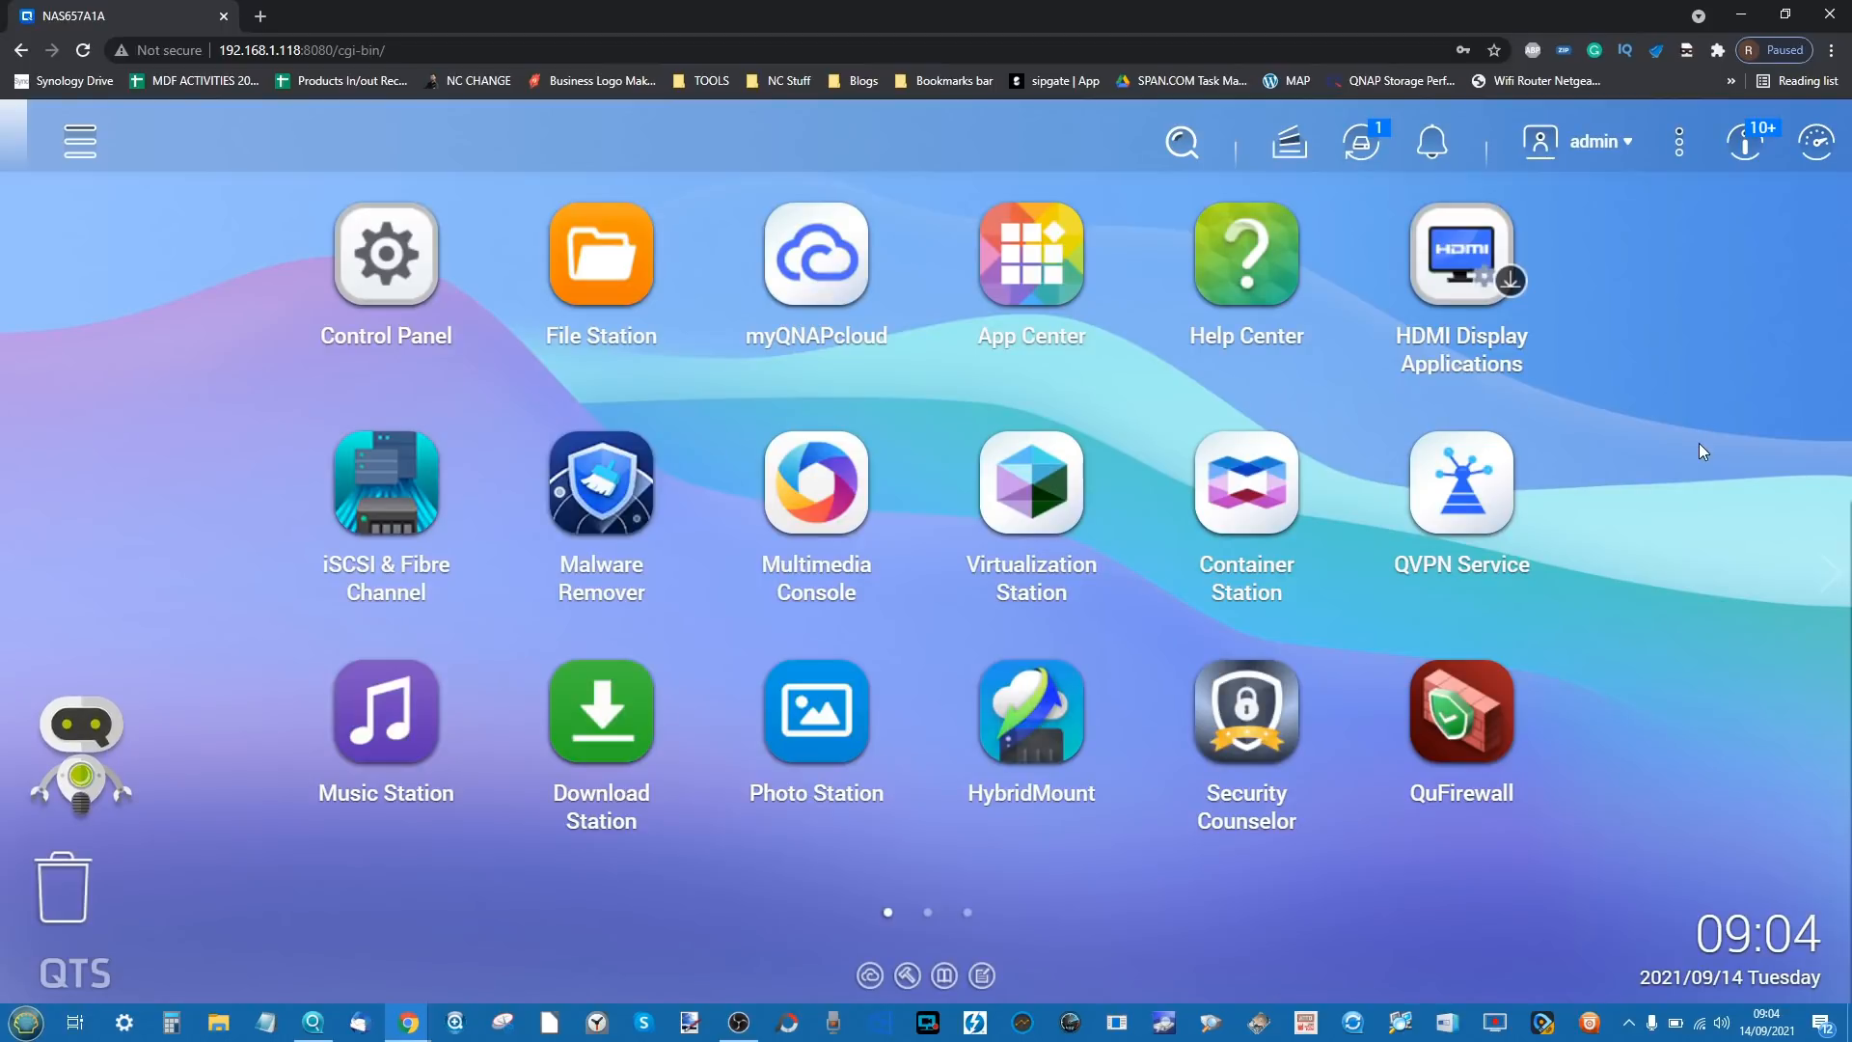
{"action": "key", "text": "ctrl+minus"}
{"action": "key", "text": "ctrl+minus"}
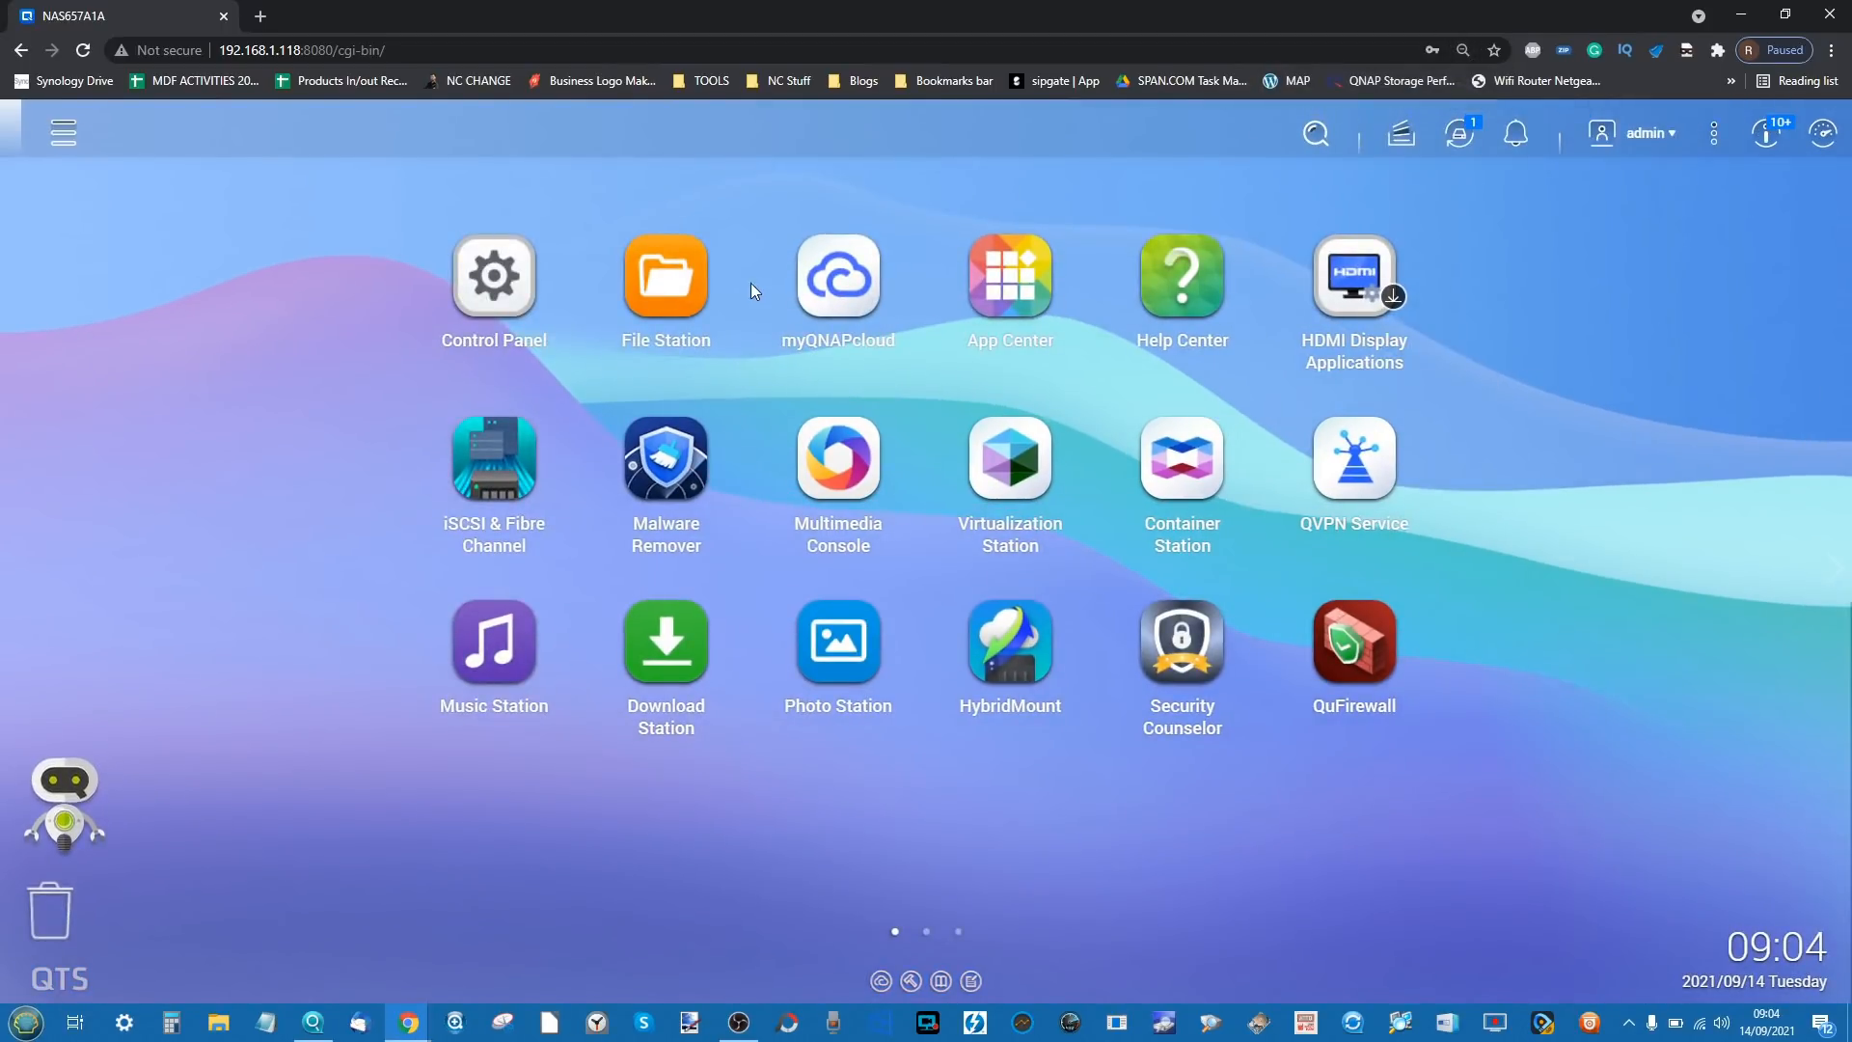
{"action": "left_click", "coordinate": [63, 132]}
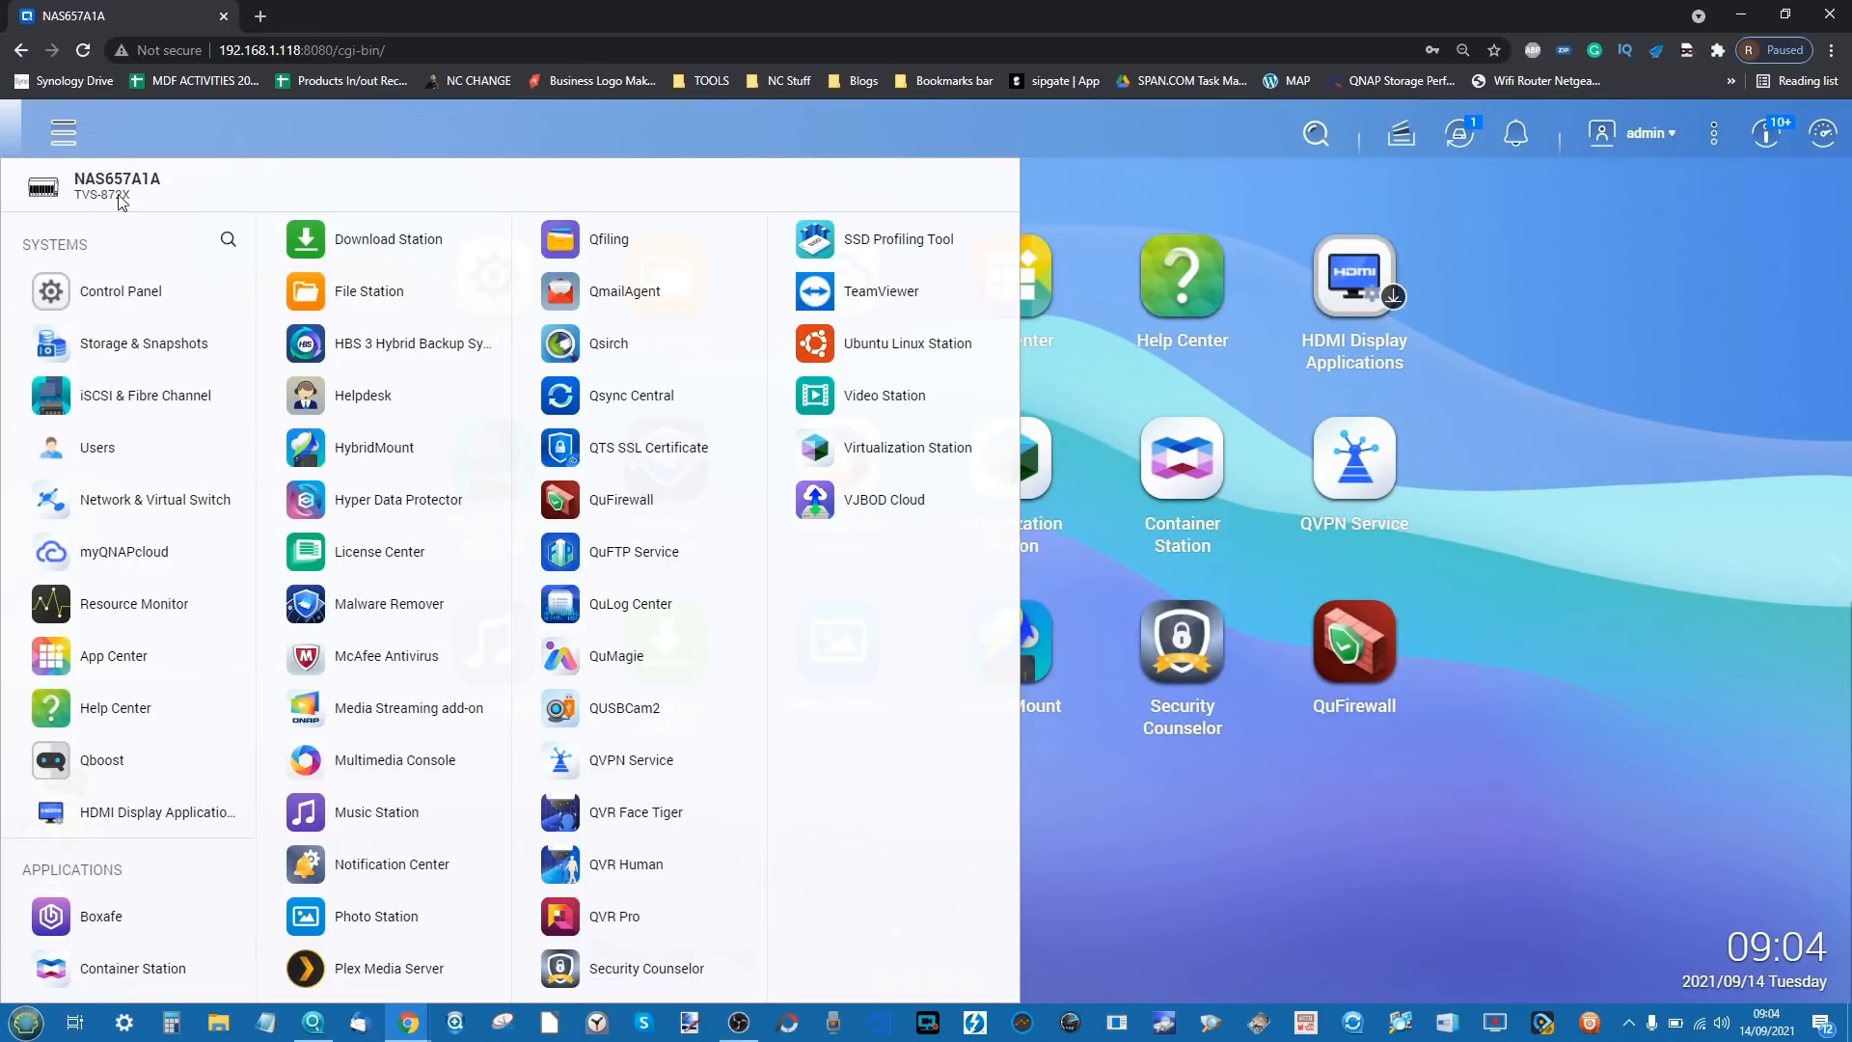
{"action": "left_click", "coordinate": [62, 137]}
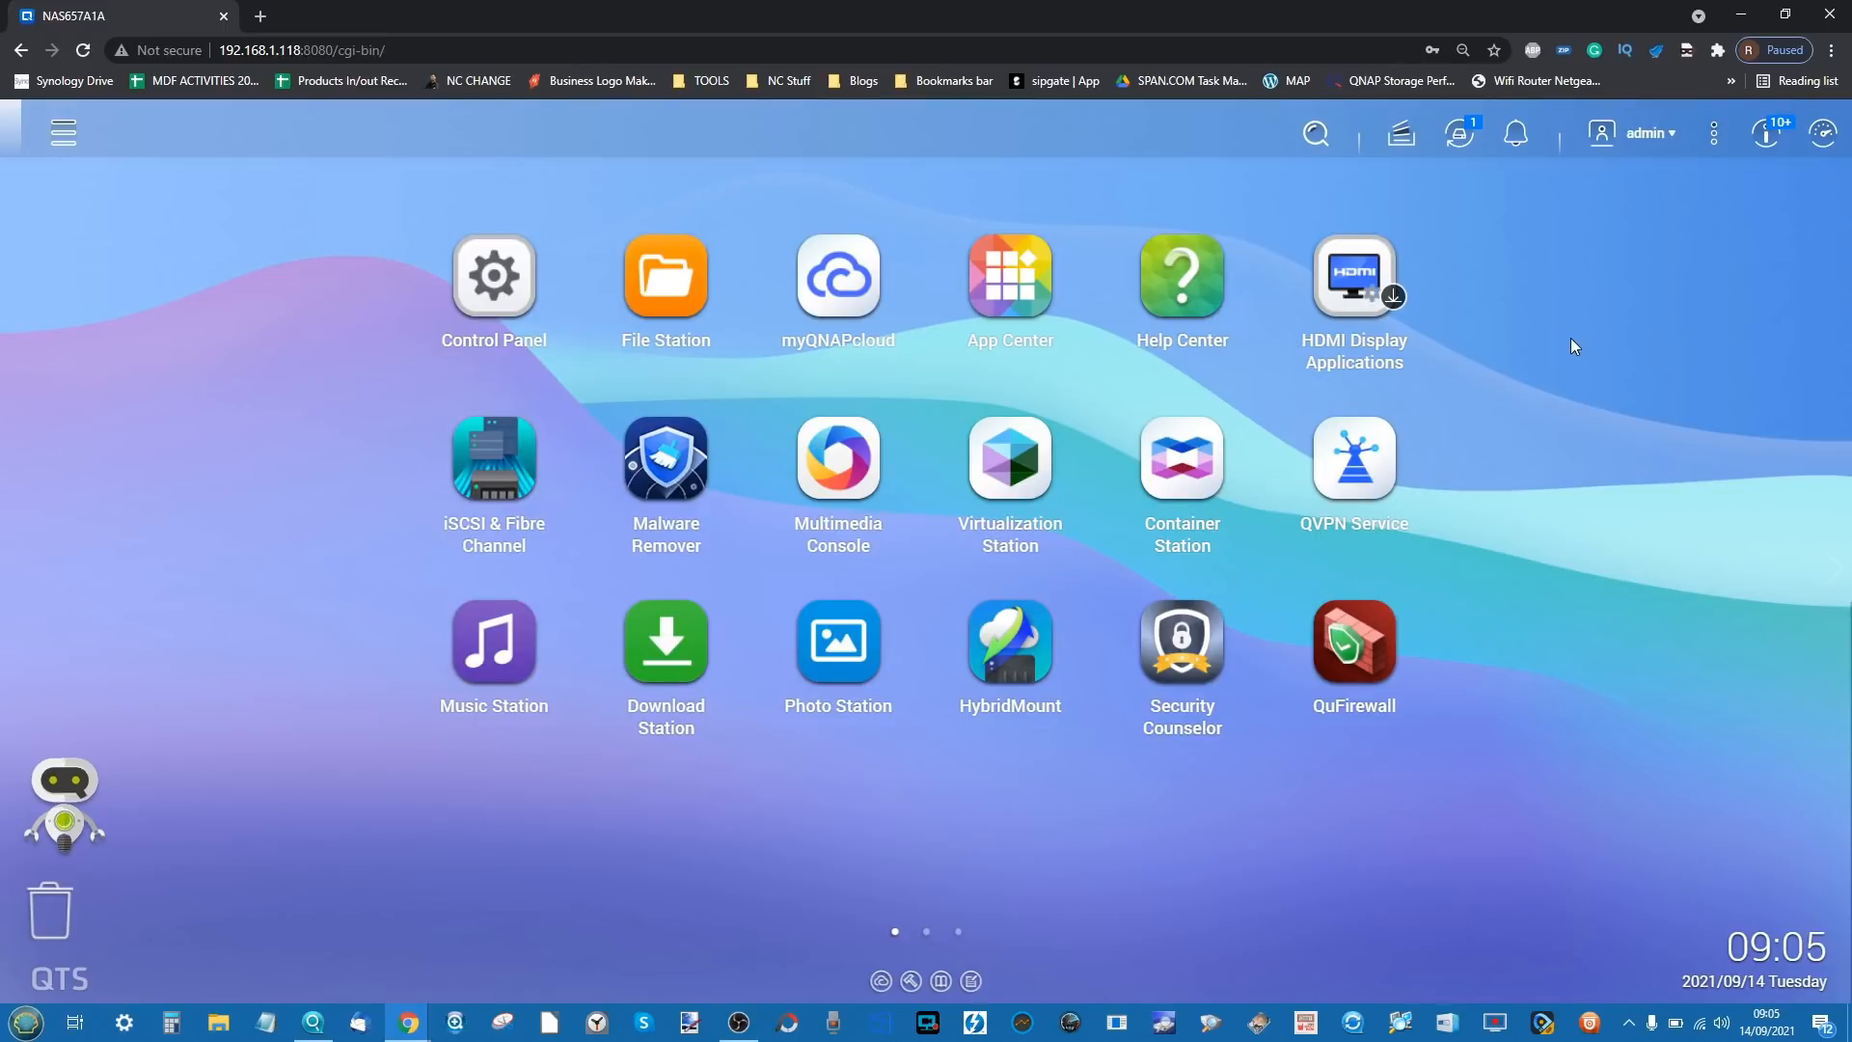
- Go through admin > Options to reach the Control Panel's Login Screen settings (photo-wall template)
{"action": "left_click", "coordinate": [1645, 133]}
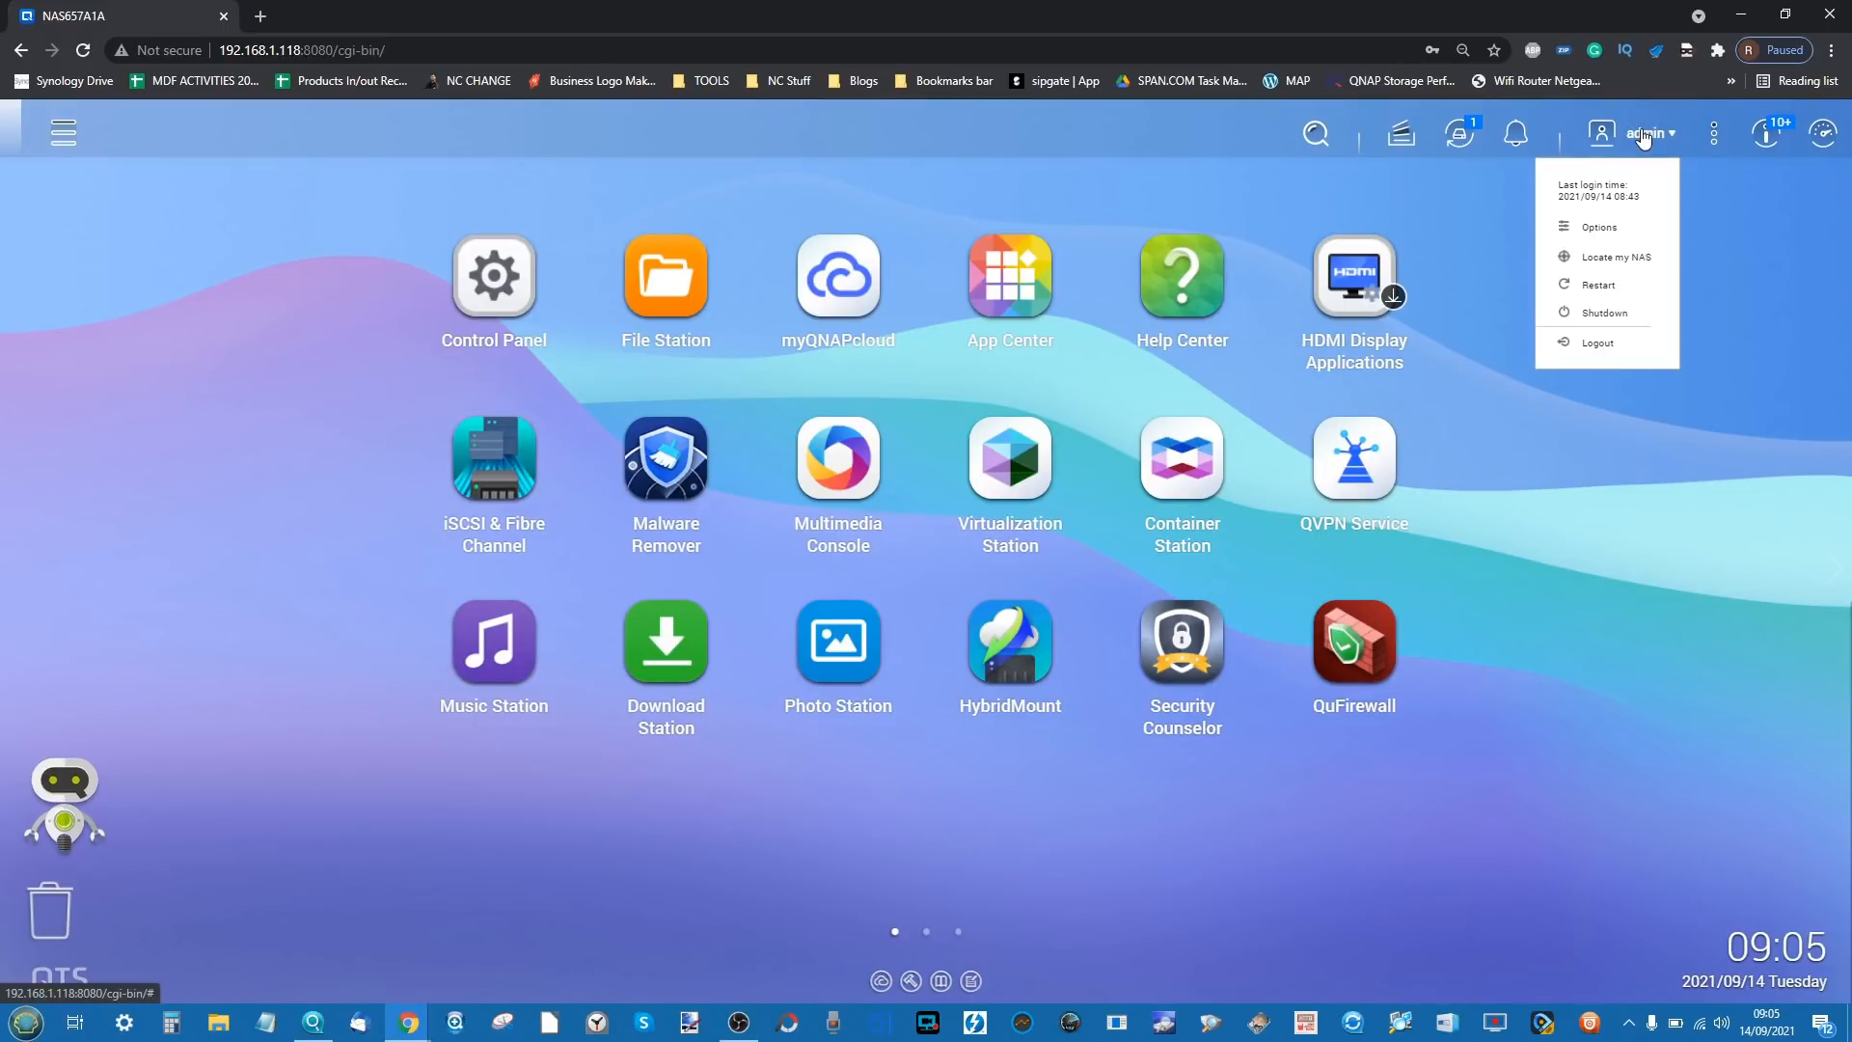
{"action": "left_click", "coordinate": [1600, 229]}
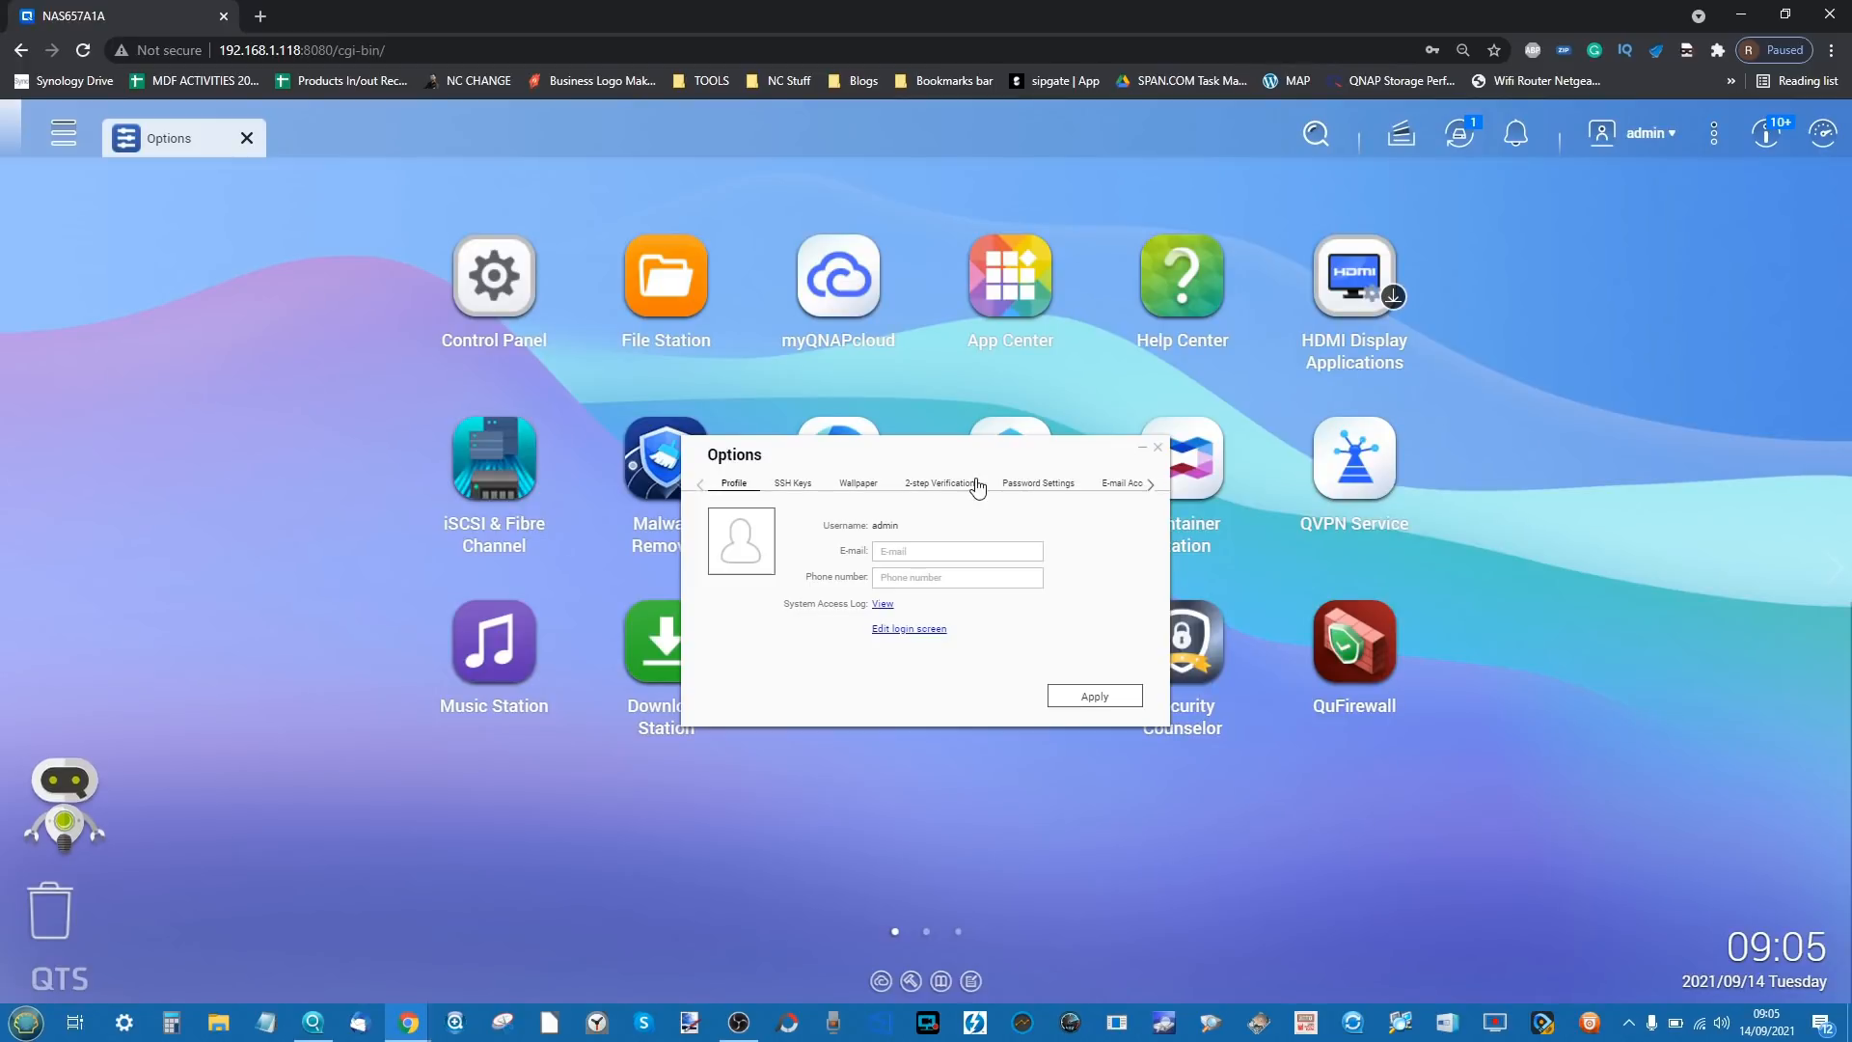
{"action": "left_click", "coordinate": [922, 629]}
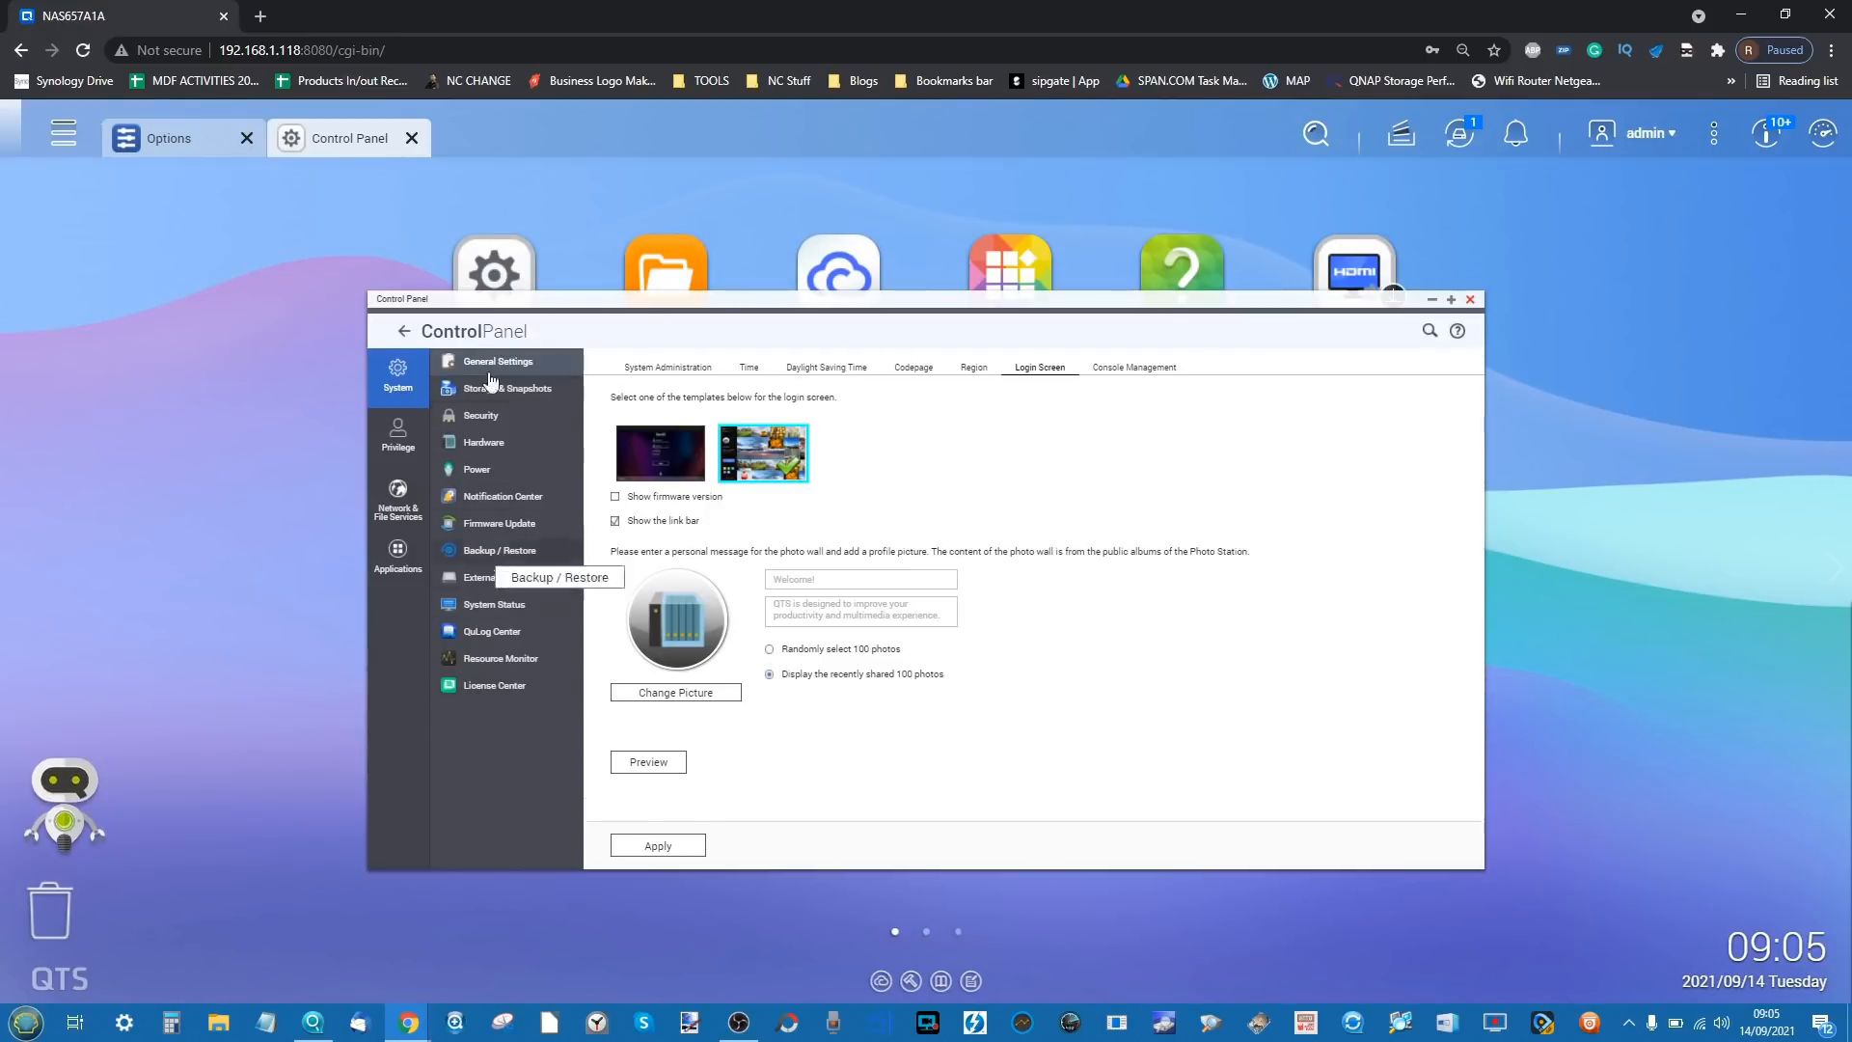
- Reposition the Control Panel window while adjusting browser zoom, then close it
{"action": "left_click_drag", "start_coordinate": [533, 302], "coordinate": [741, 305]}
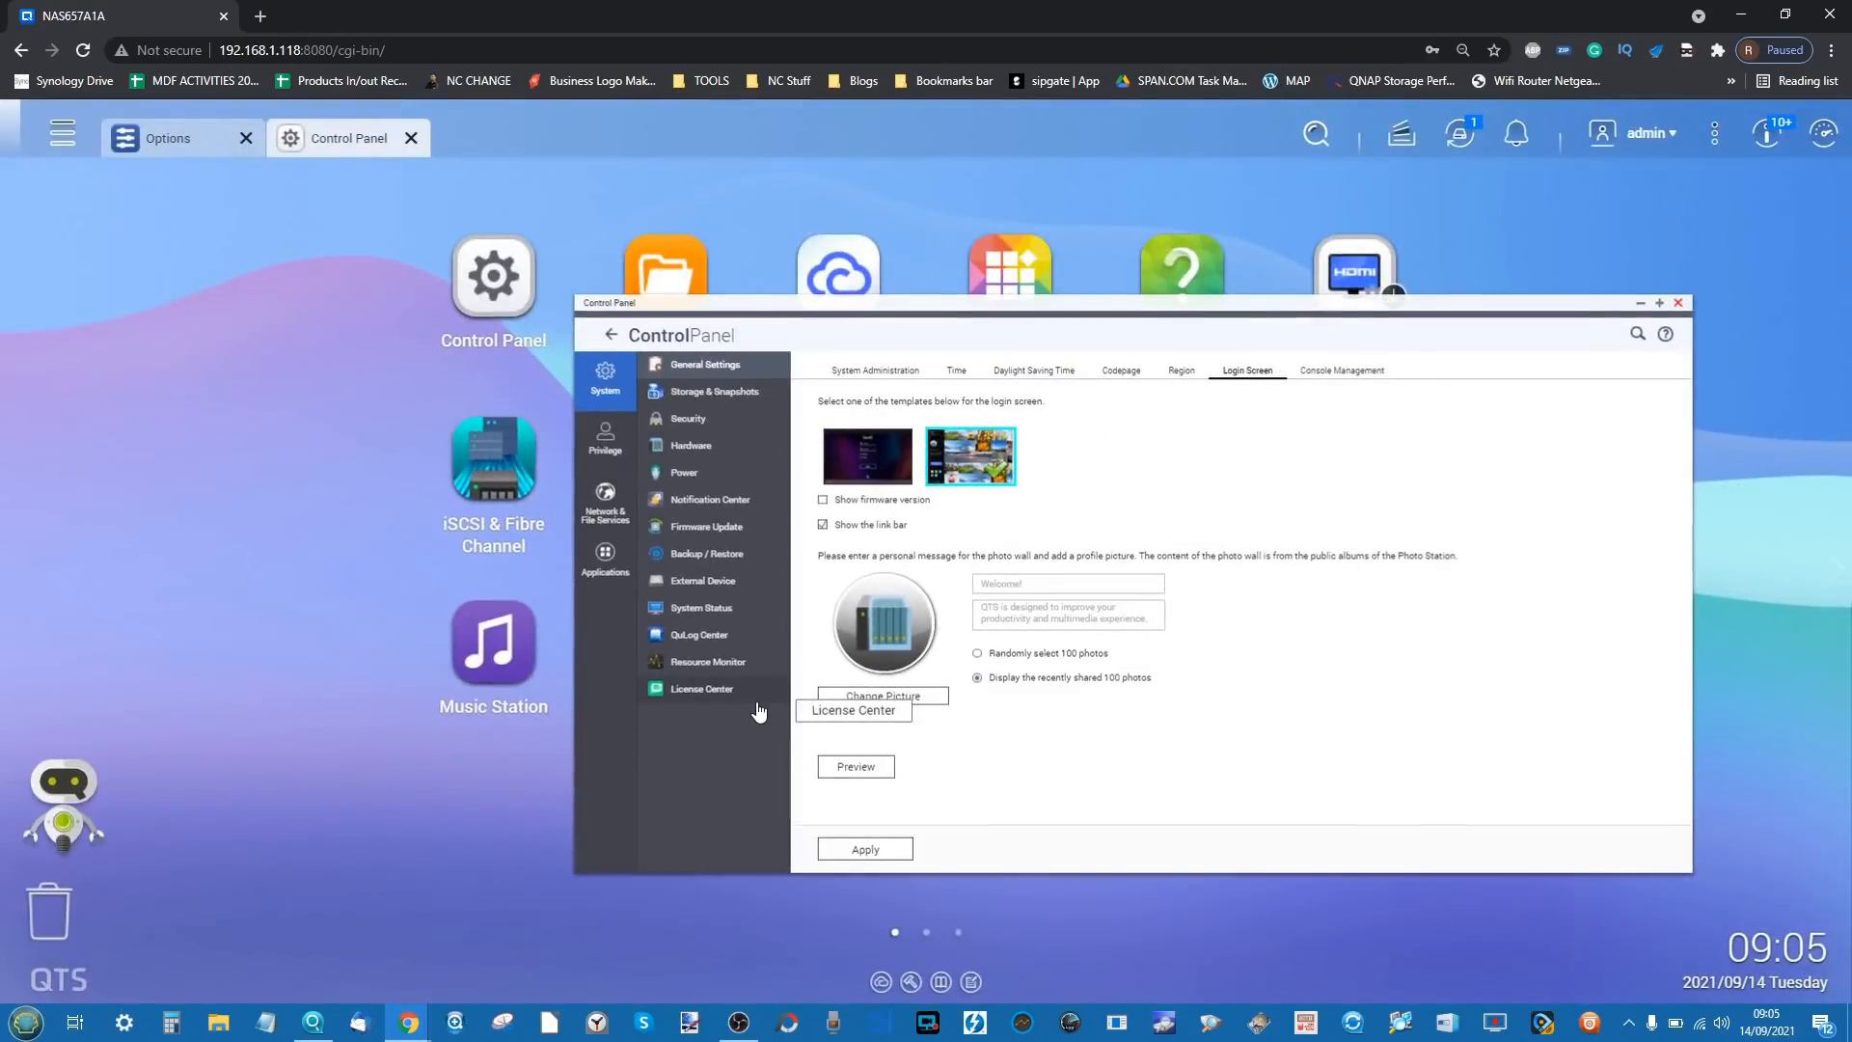
{"action": "key", "text": "ctrl+plus"}
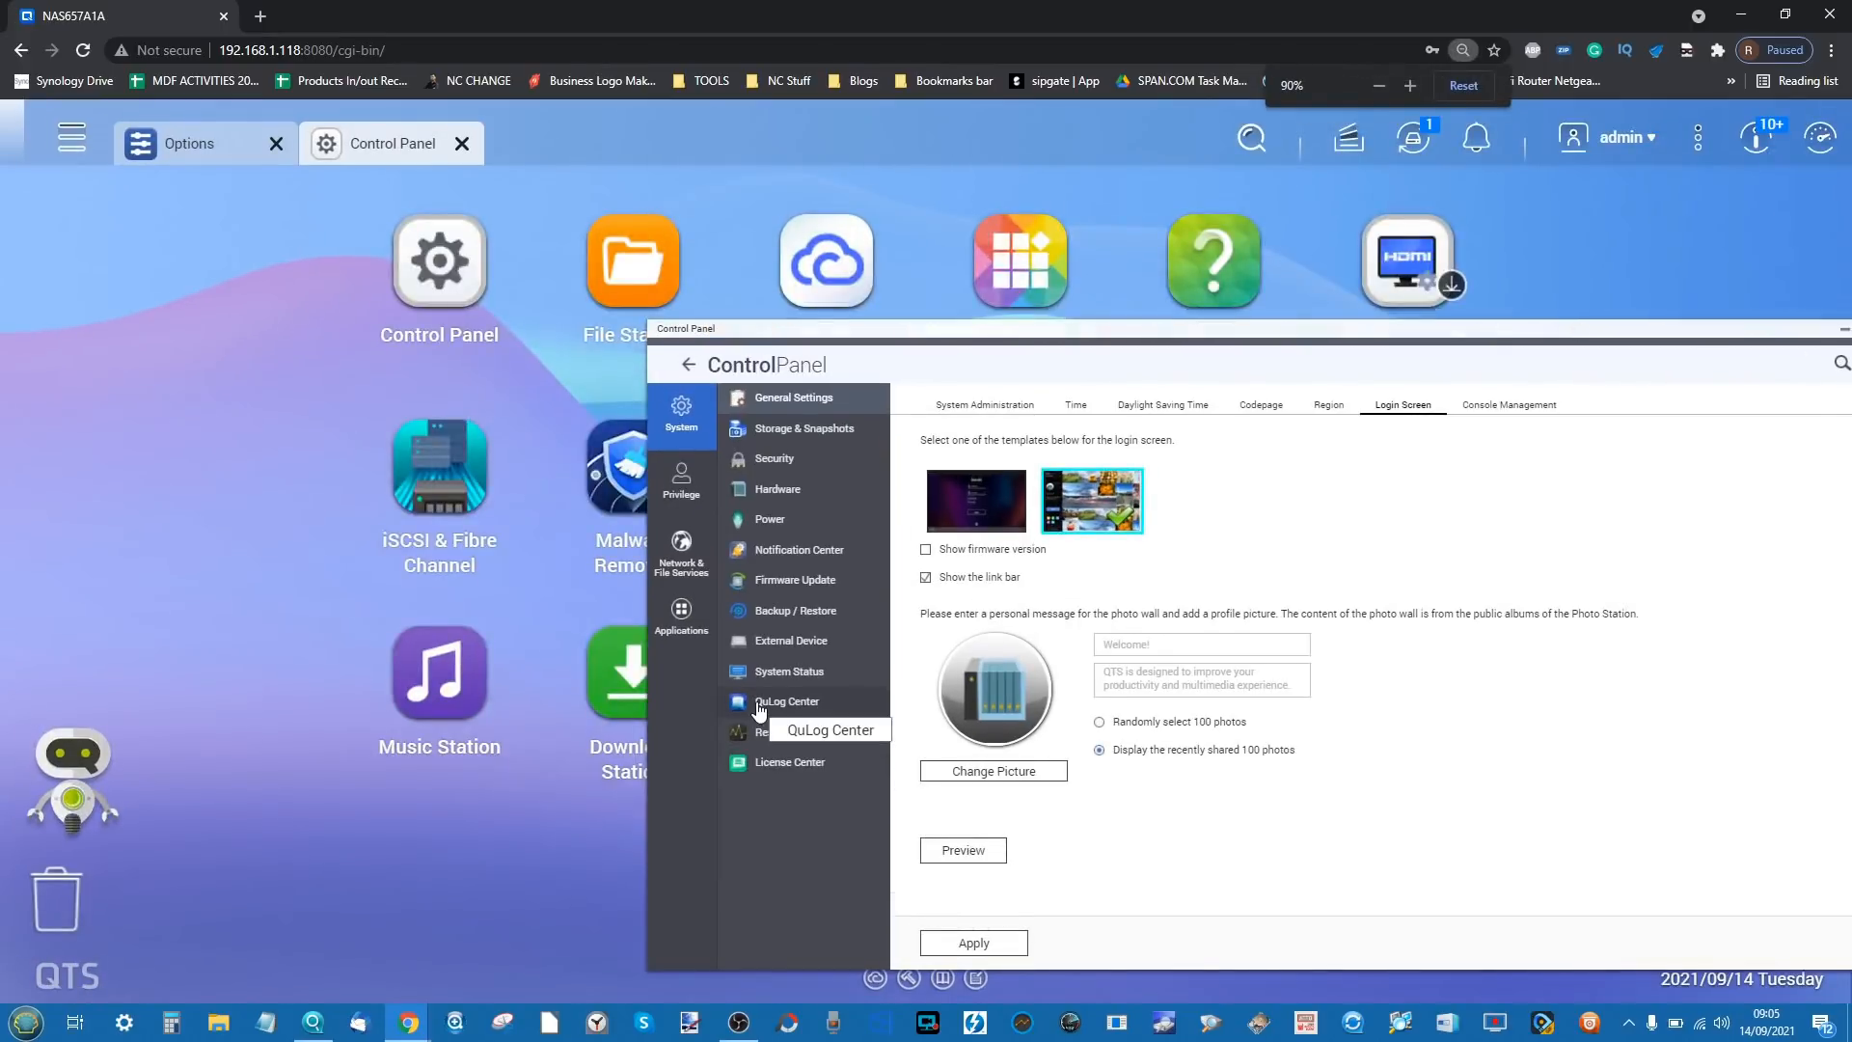
{"action": "key", "text": "ctrl+plus"}
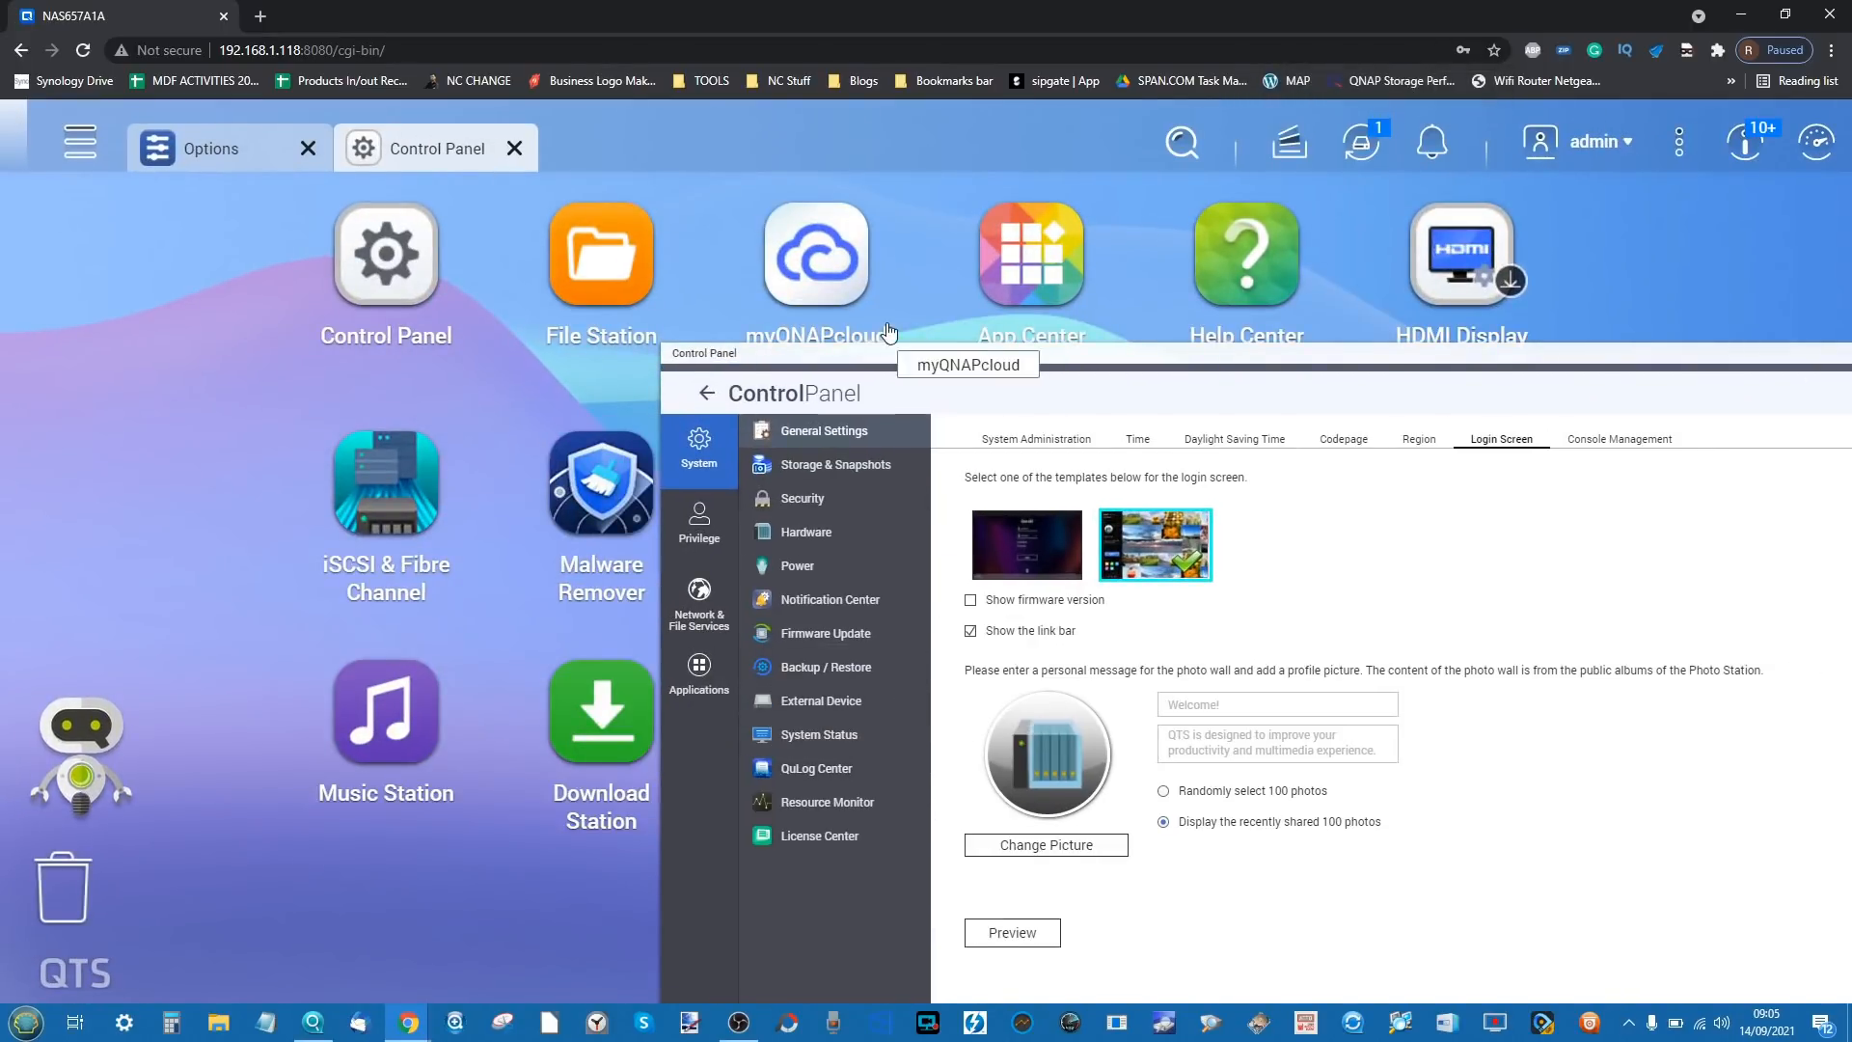
{"action": "left_click_drag", "start_coordinate": [884, 349], "coordinate": [883, 219]}
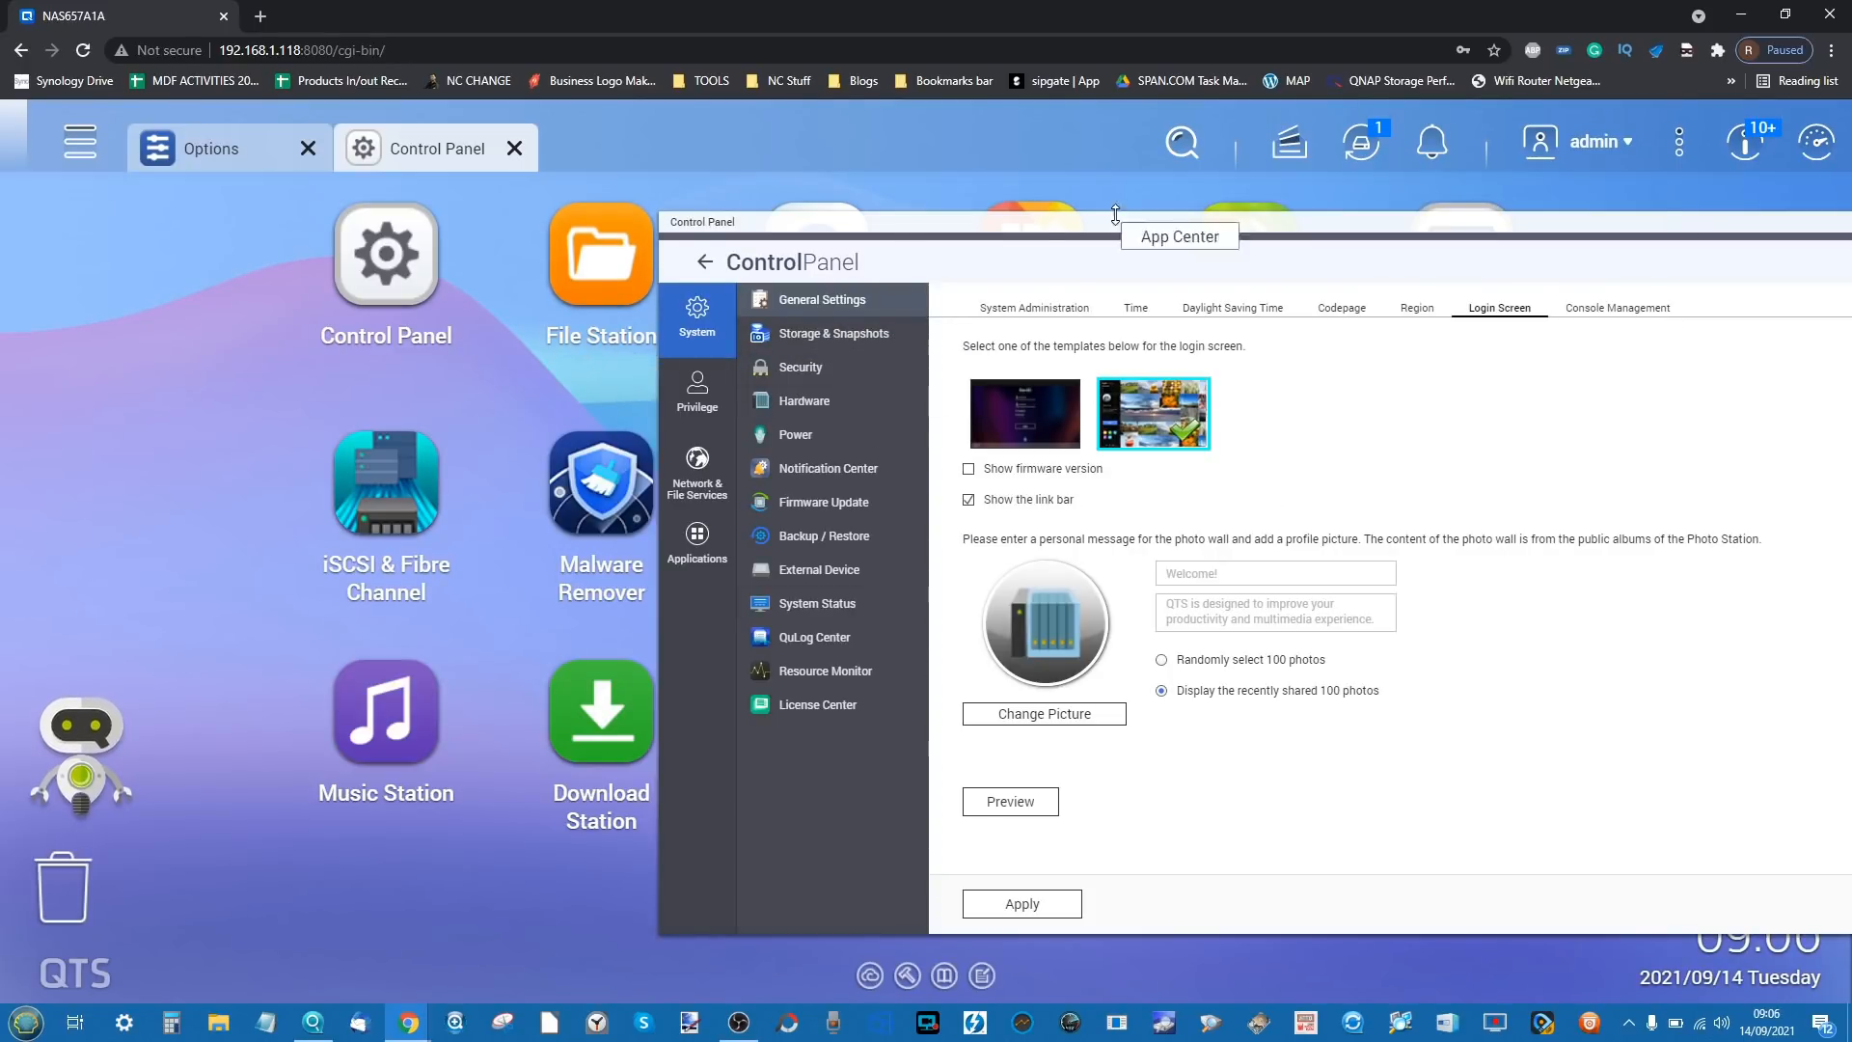
{"action": "left_click_drag", "start_coordinate": [1107, 224], "coordinate": [679, 210]}
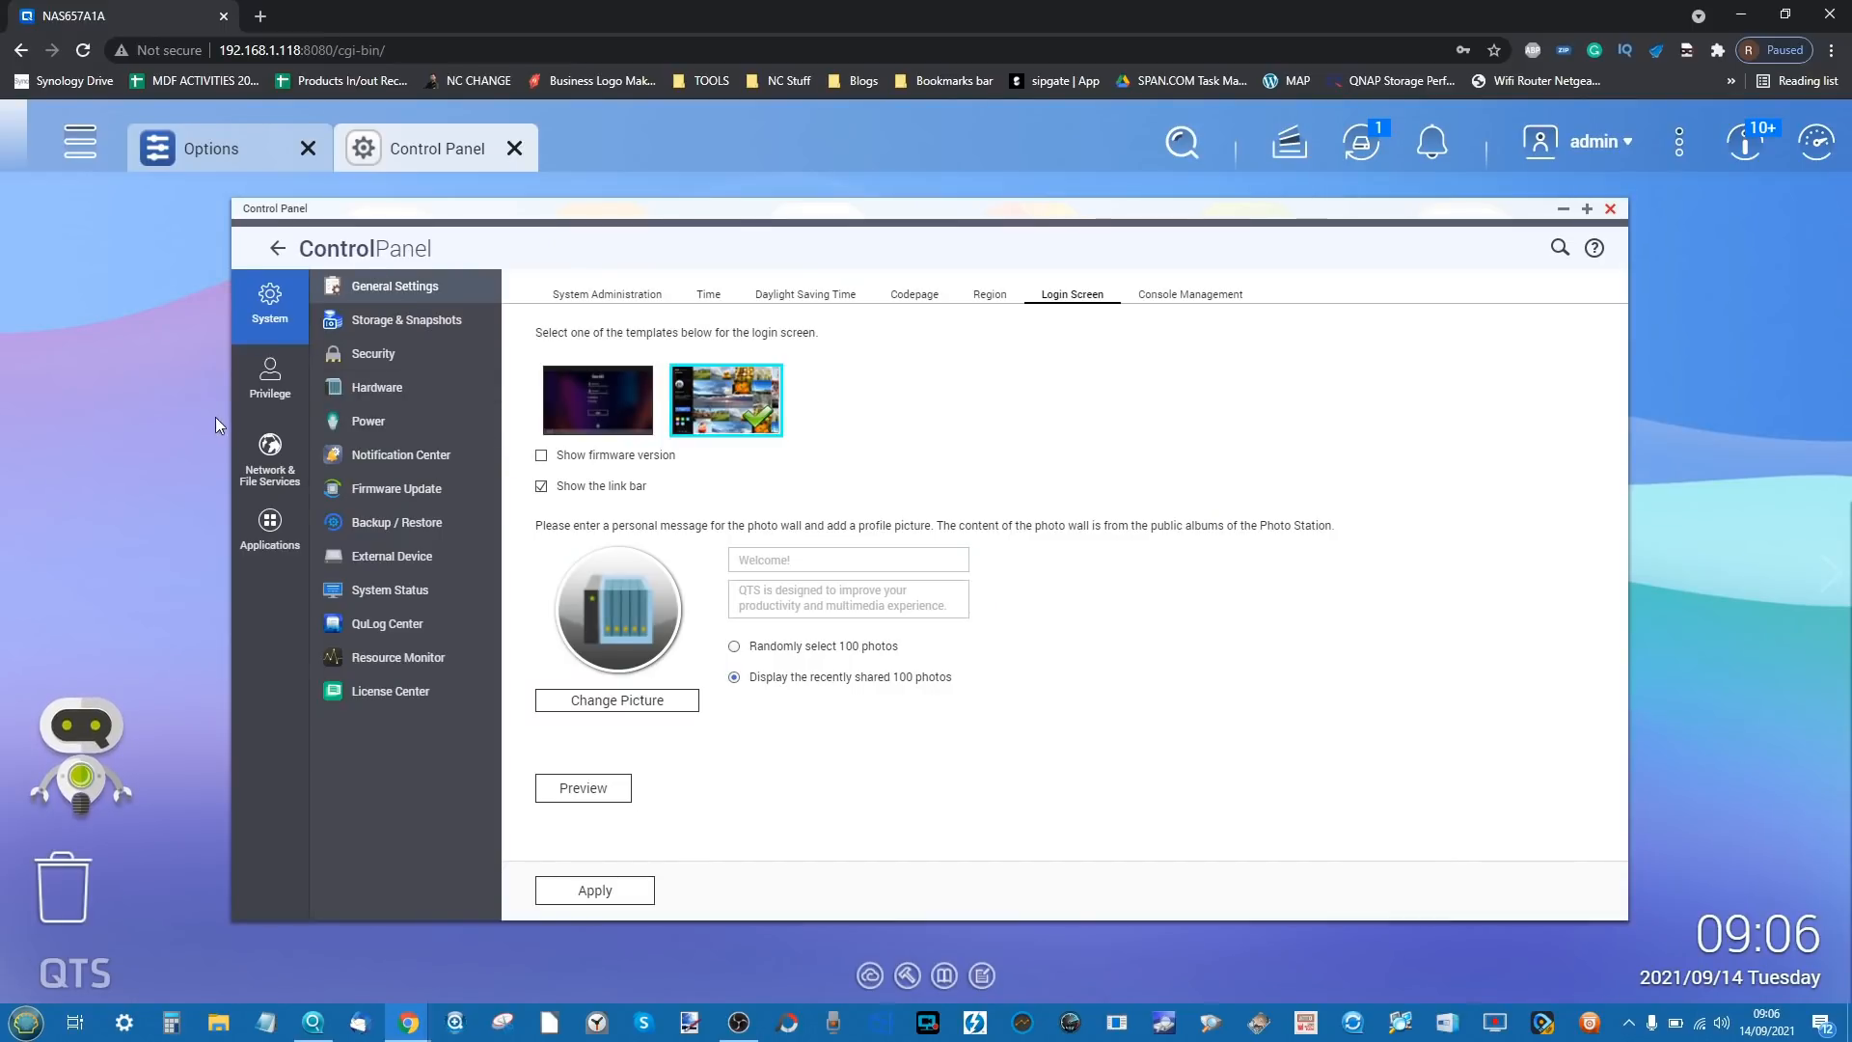
{"action": "key", "text": "ctrl+minus"}
{"action": "key", "text": "ctrl+minus"}
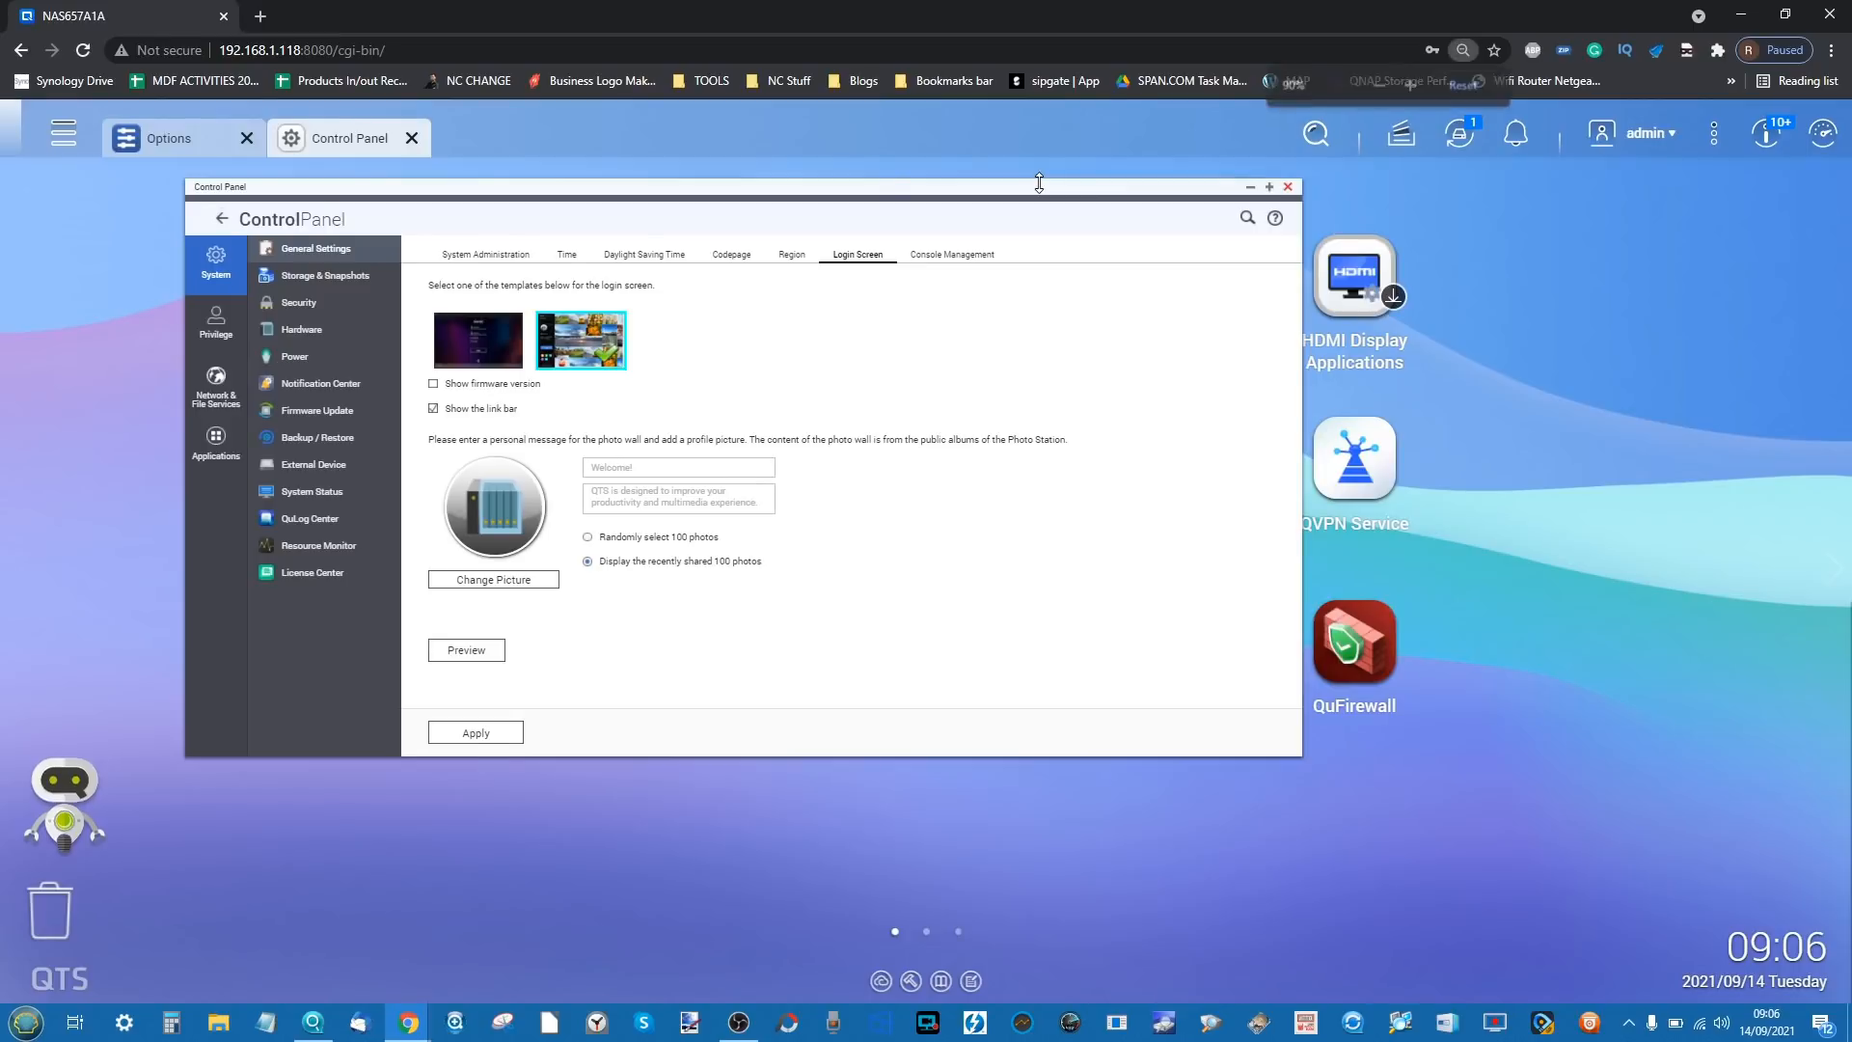
{"action": "key", "text": "ctrl+plus"}
{"action": "left_click", "coordinate": [769, 195]}
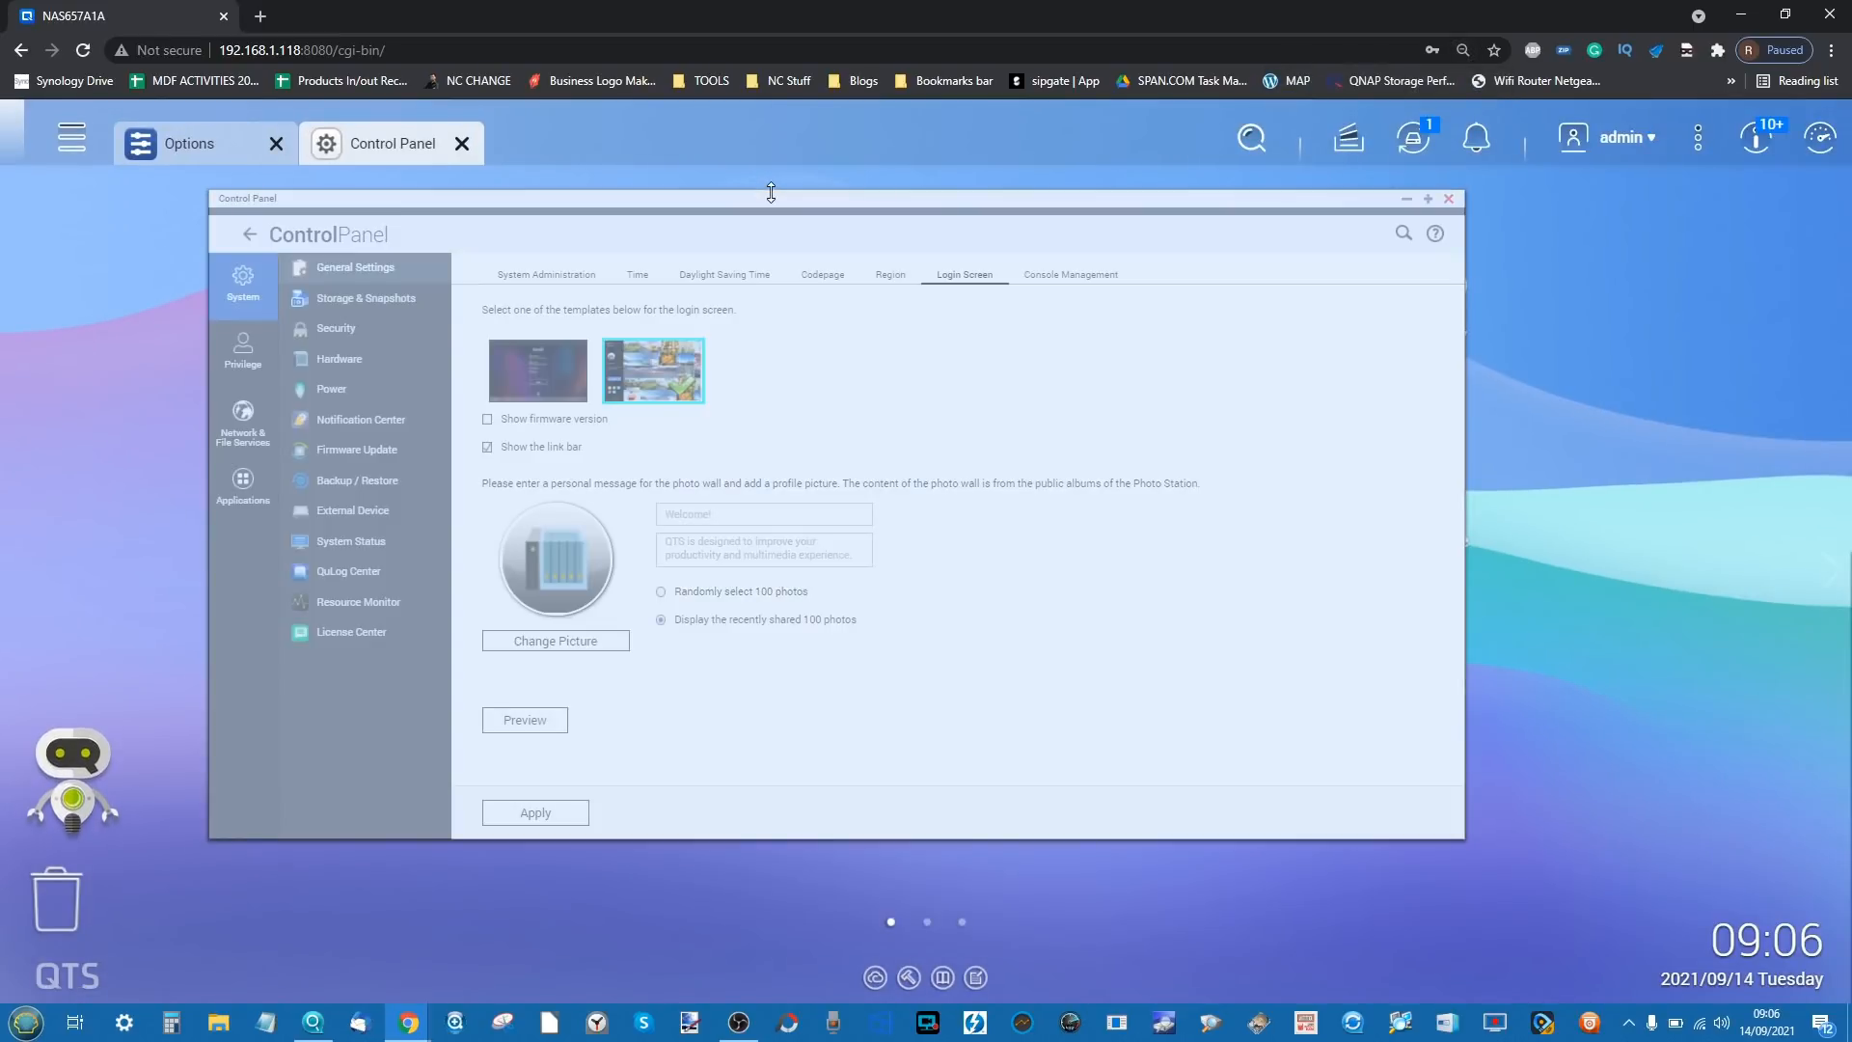
{"action": "left_click_drag", "start_coordinate": [774, 201], "coordinate": [909, 254]}
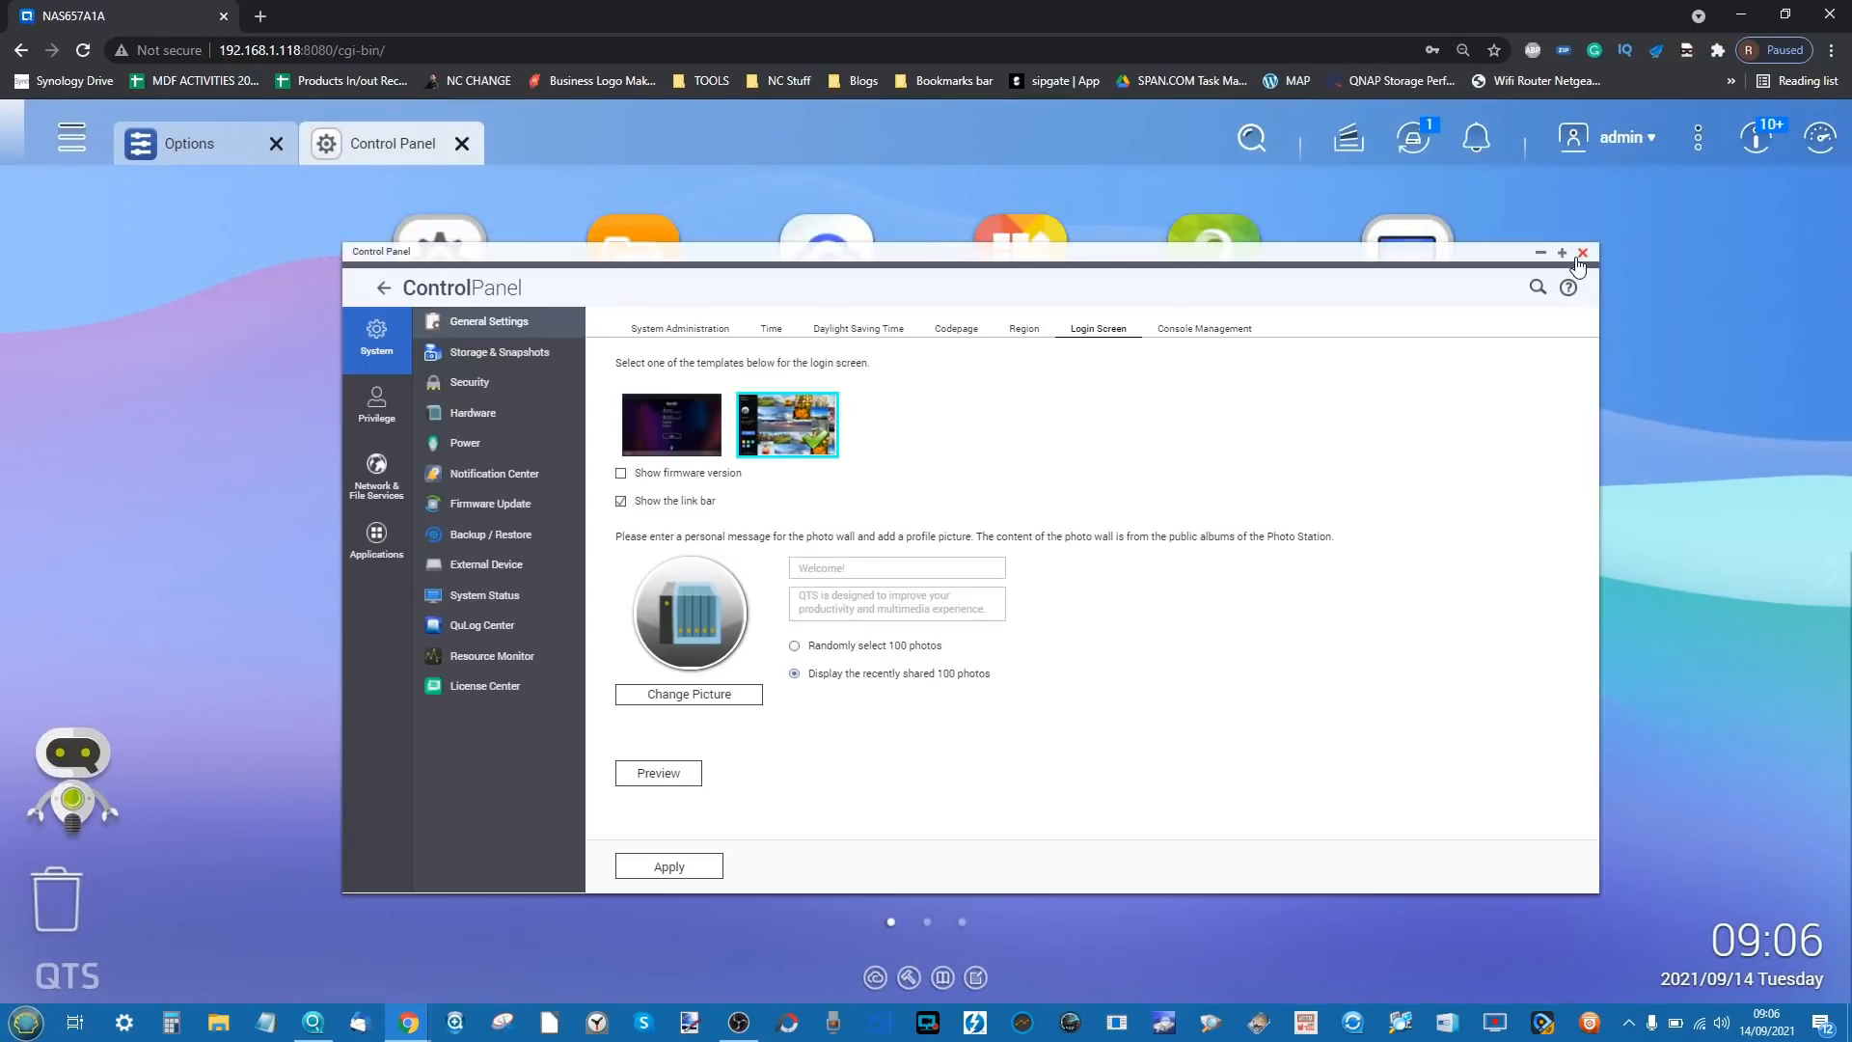
{"action": "left_click", "coordinate": [1583, 253]}
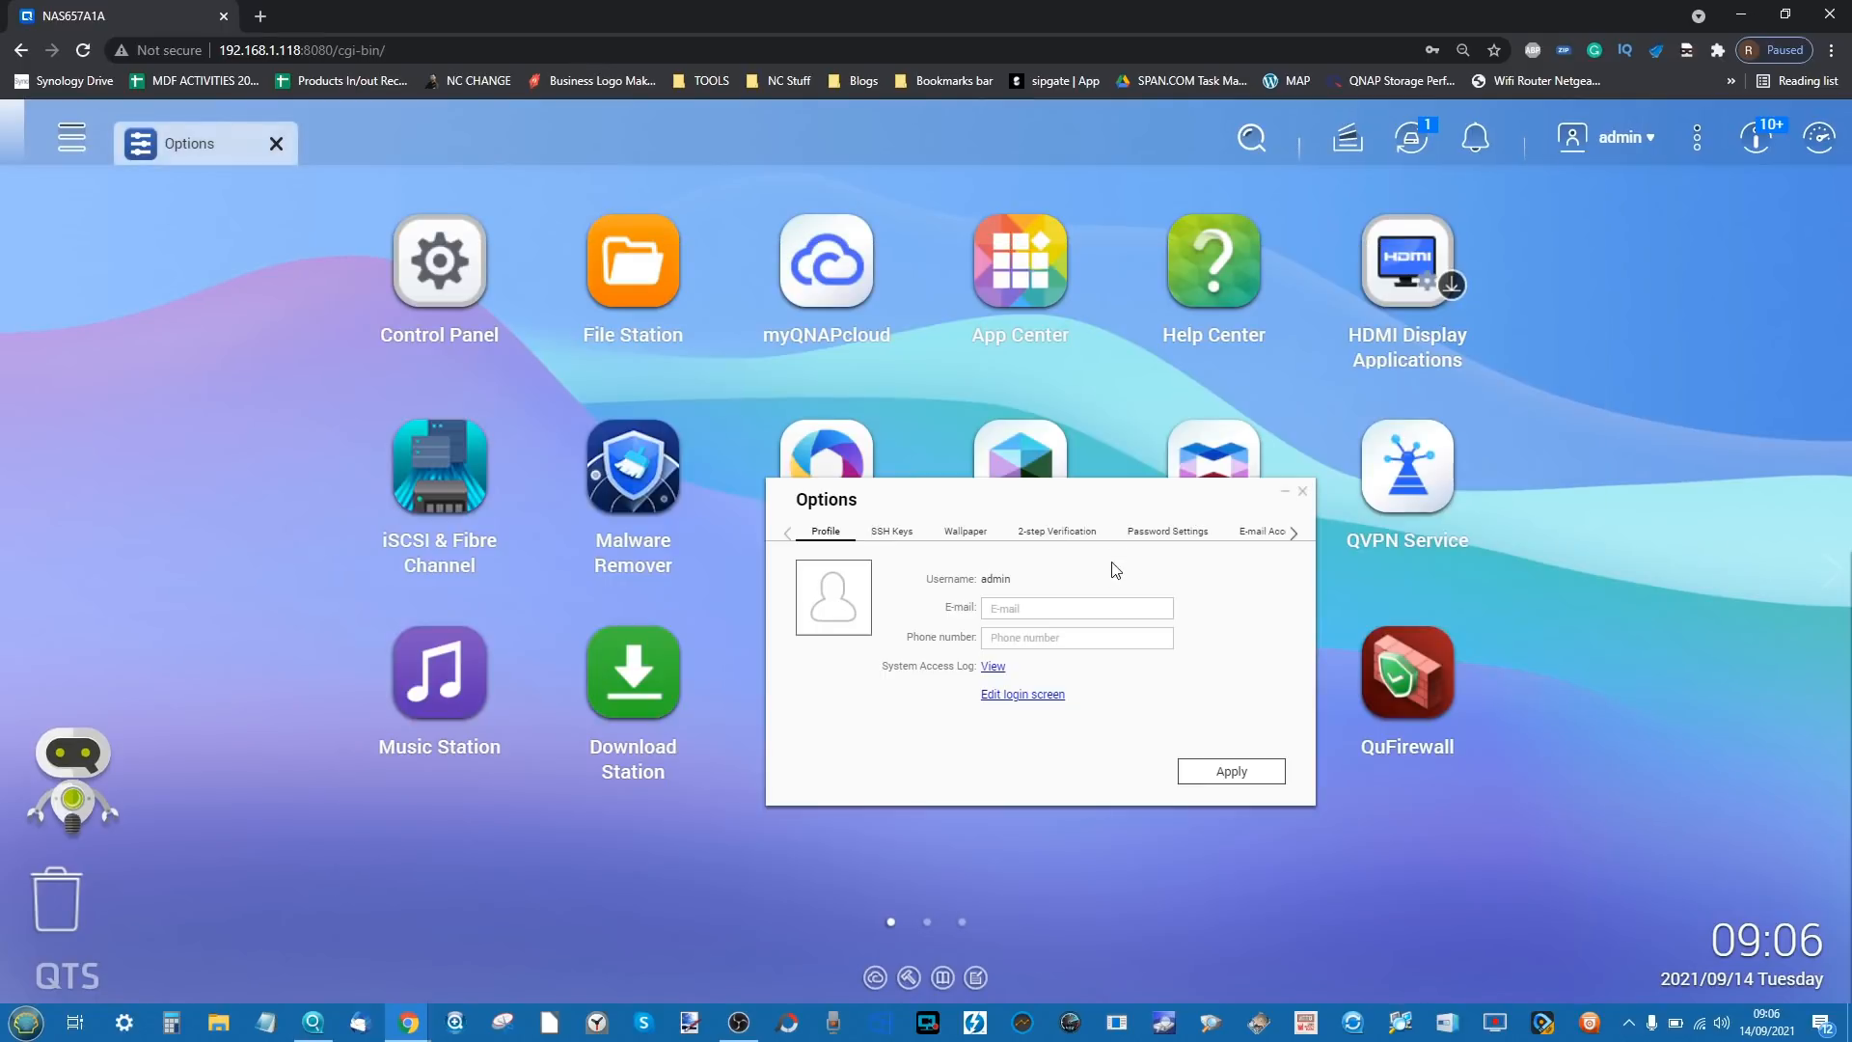
- Close the Options dialog, reopen Control Panel from the main menu, then close it
{"action": "left_click", "coordinate": [1307, 486]}
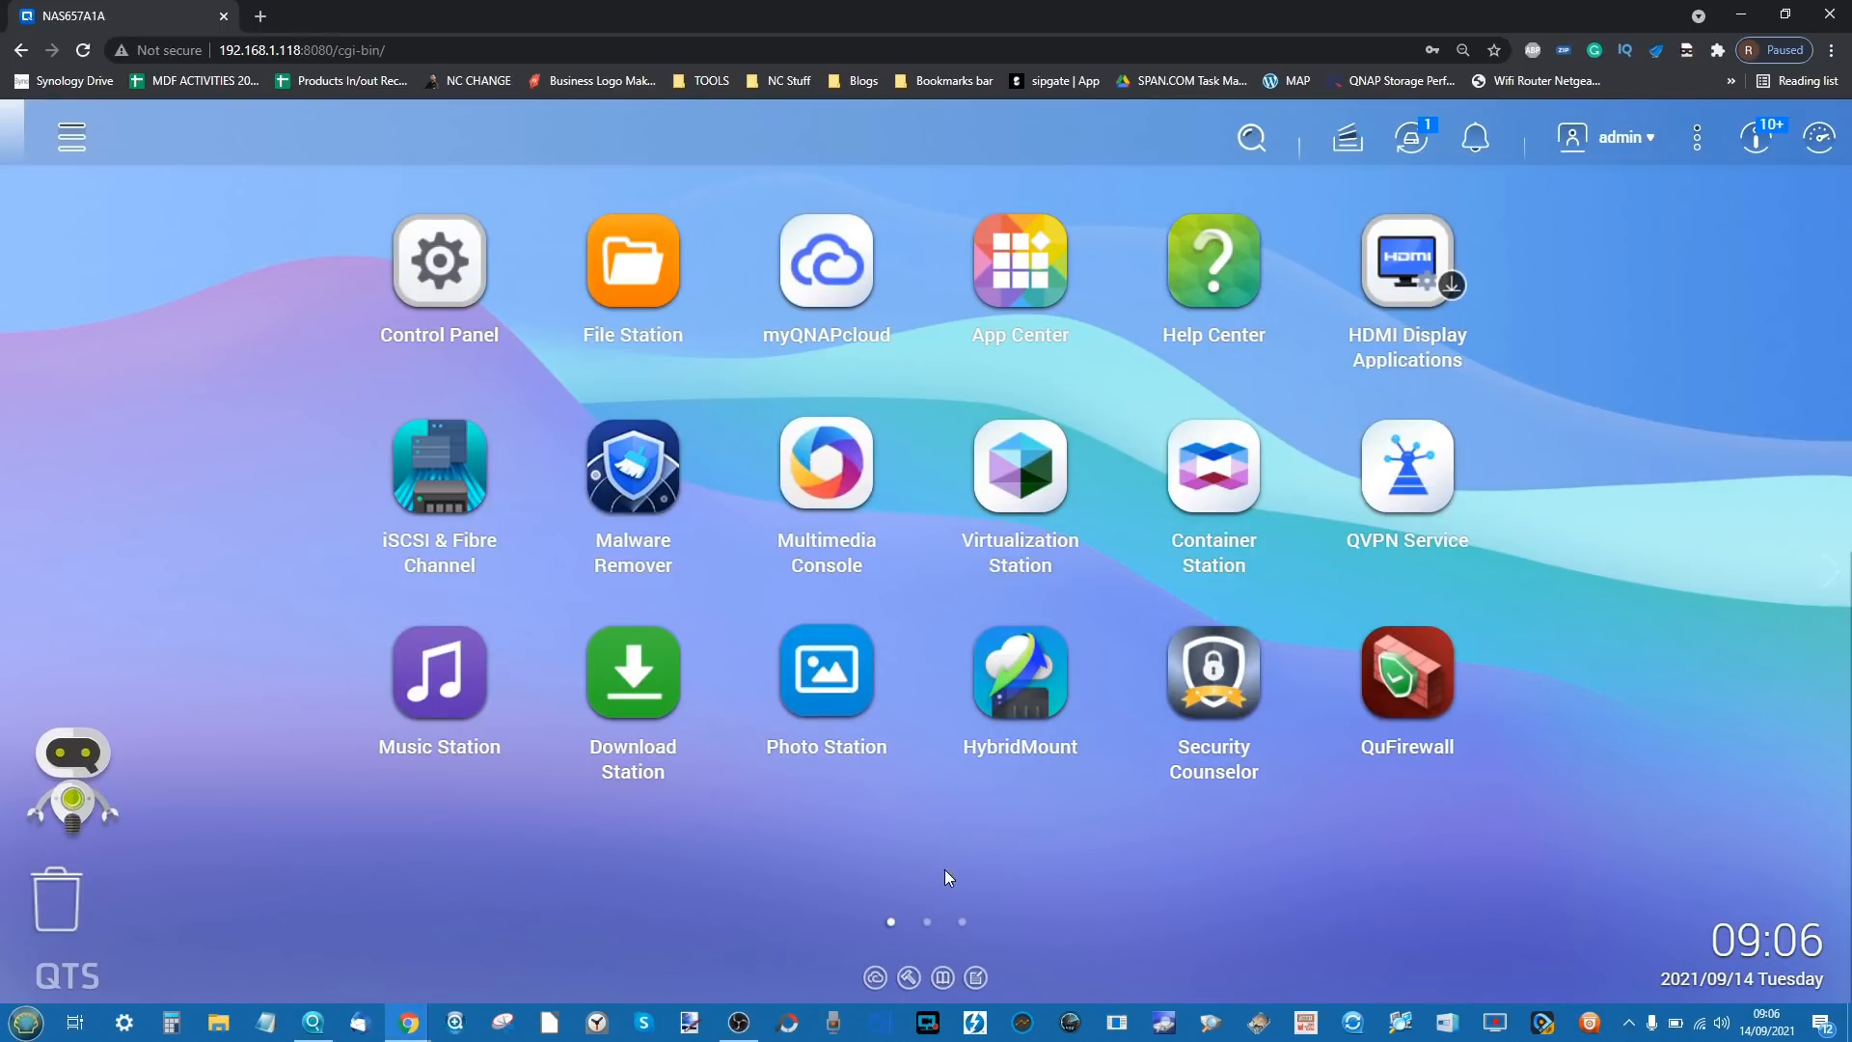
{"action": "left_click", "coordinate": [927, 920]}
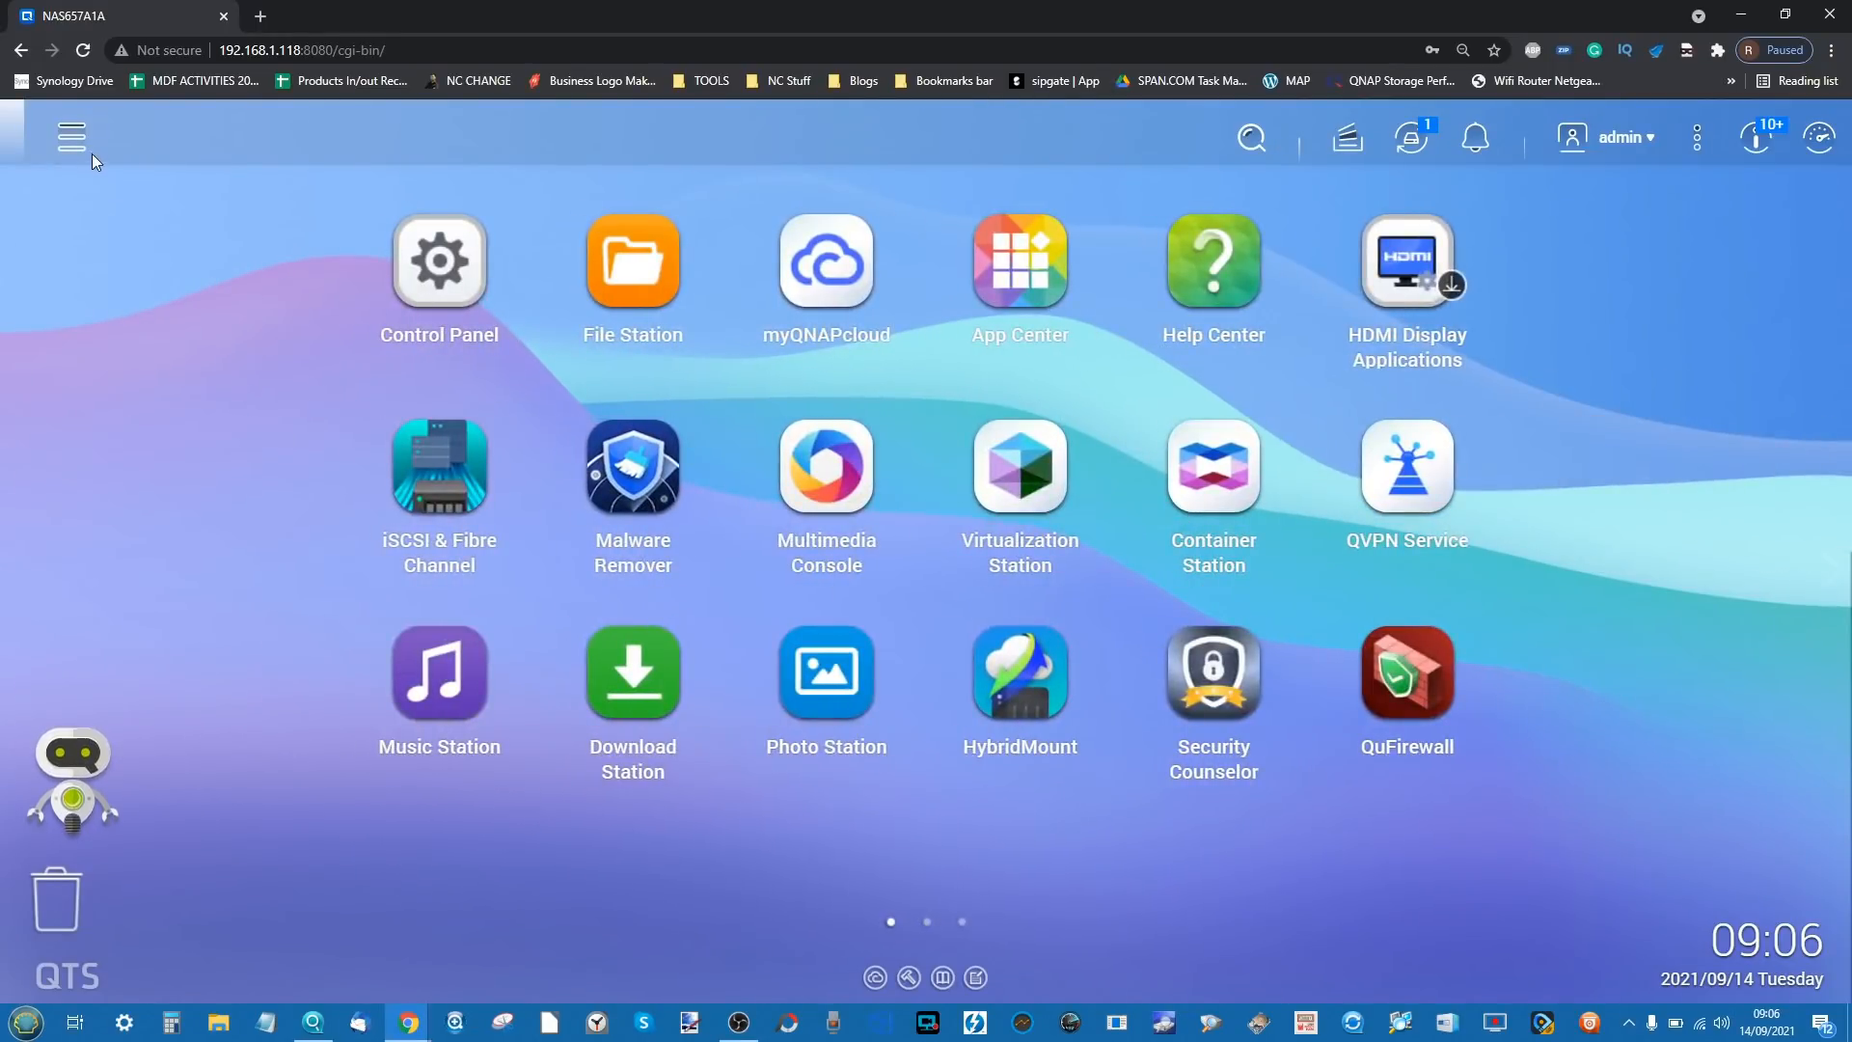
{"action": "left_click", "coordinate": [73, 143]}
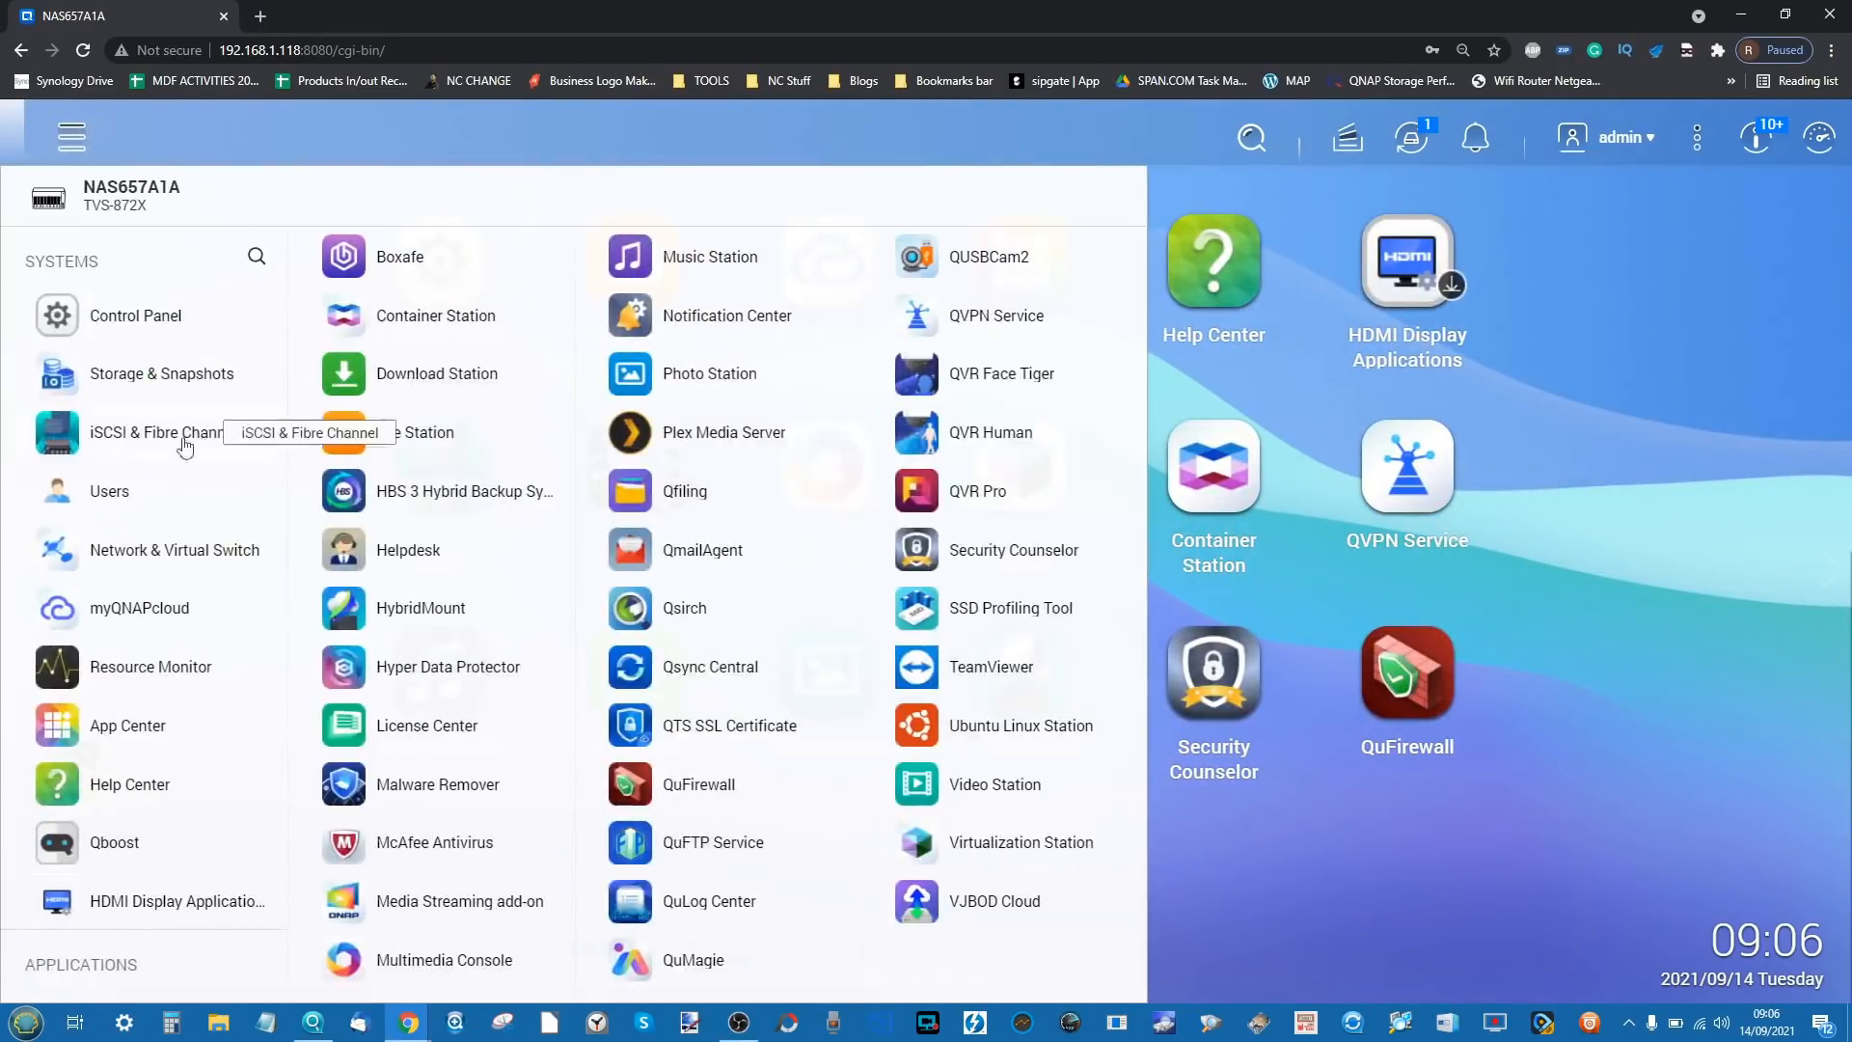
{"action": "left_click", "coordinate": [72, 137]}
{"action": "left_click", "coordinate": [440, 260]}
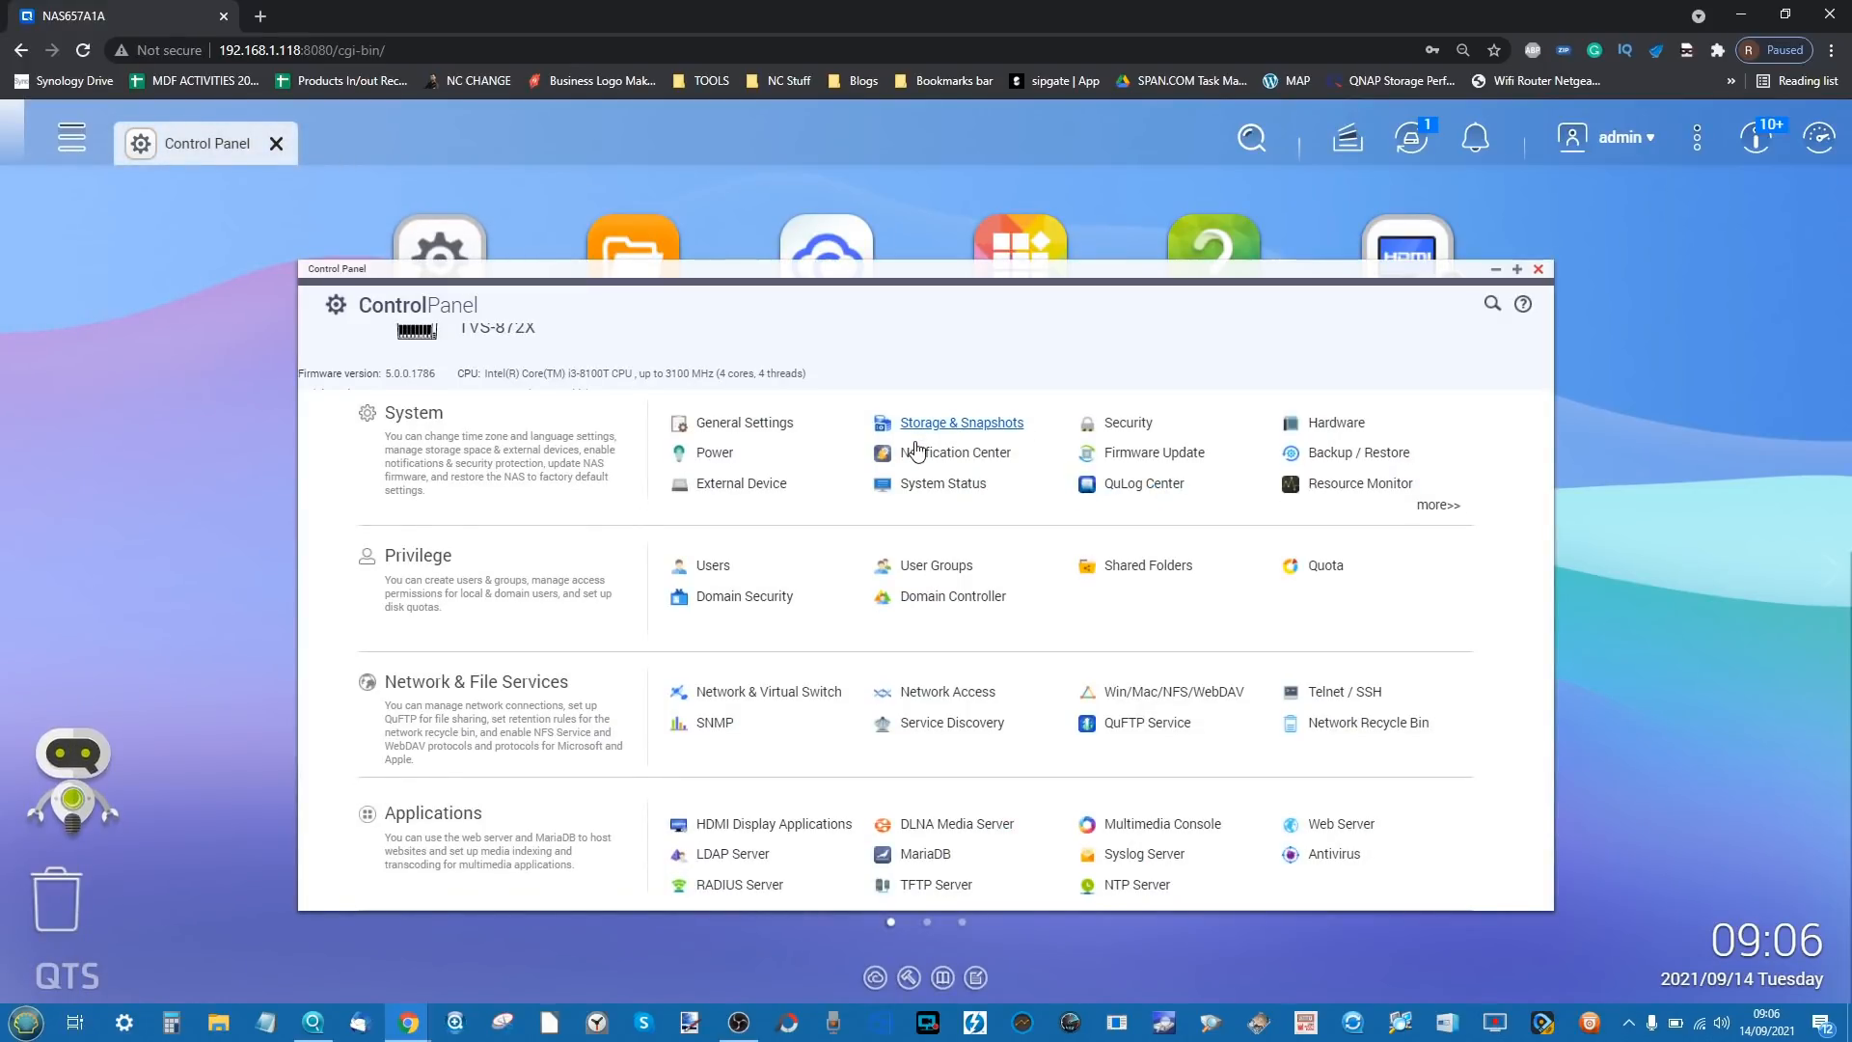
{"action": "scroll", "coordinate": [916, 451], "scroll_direction": "up", "scroll_amount": 1}
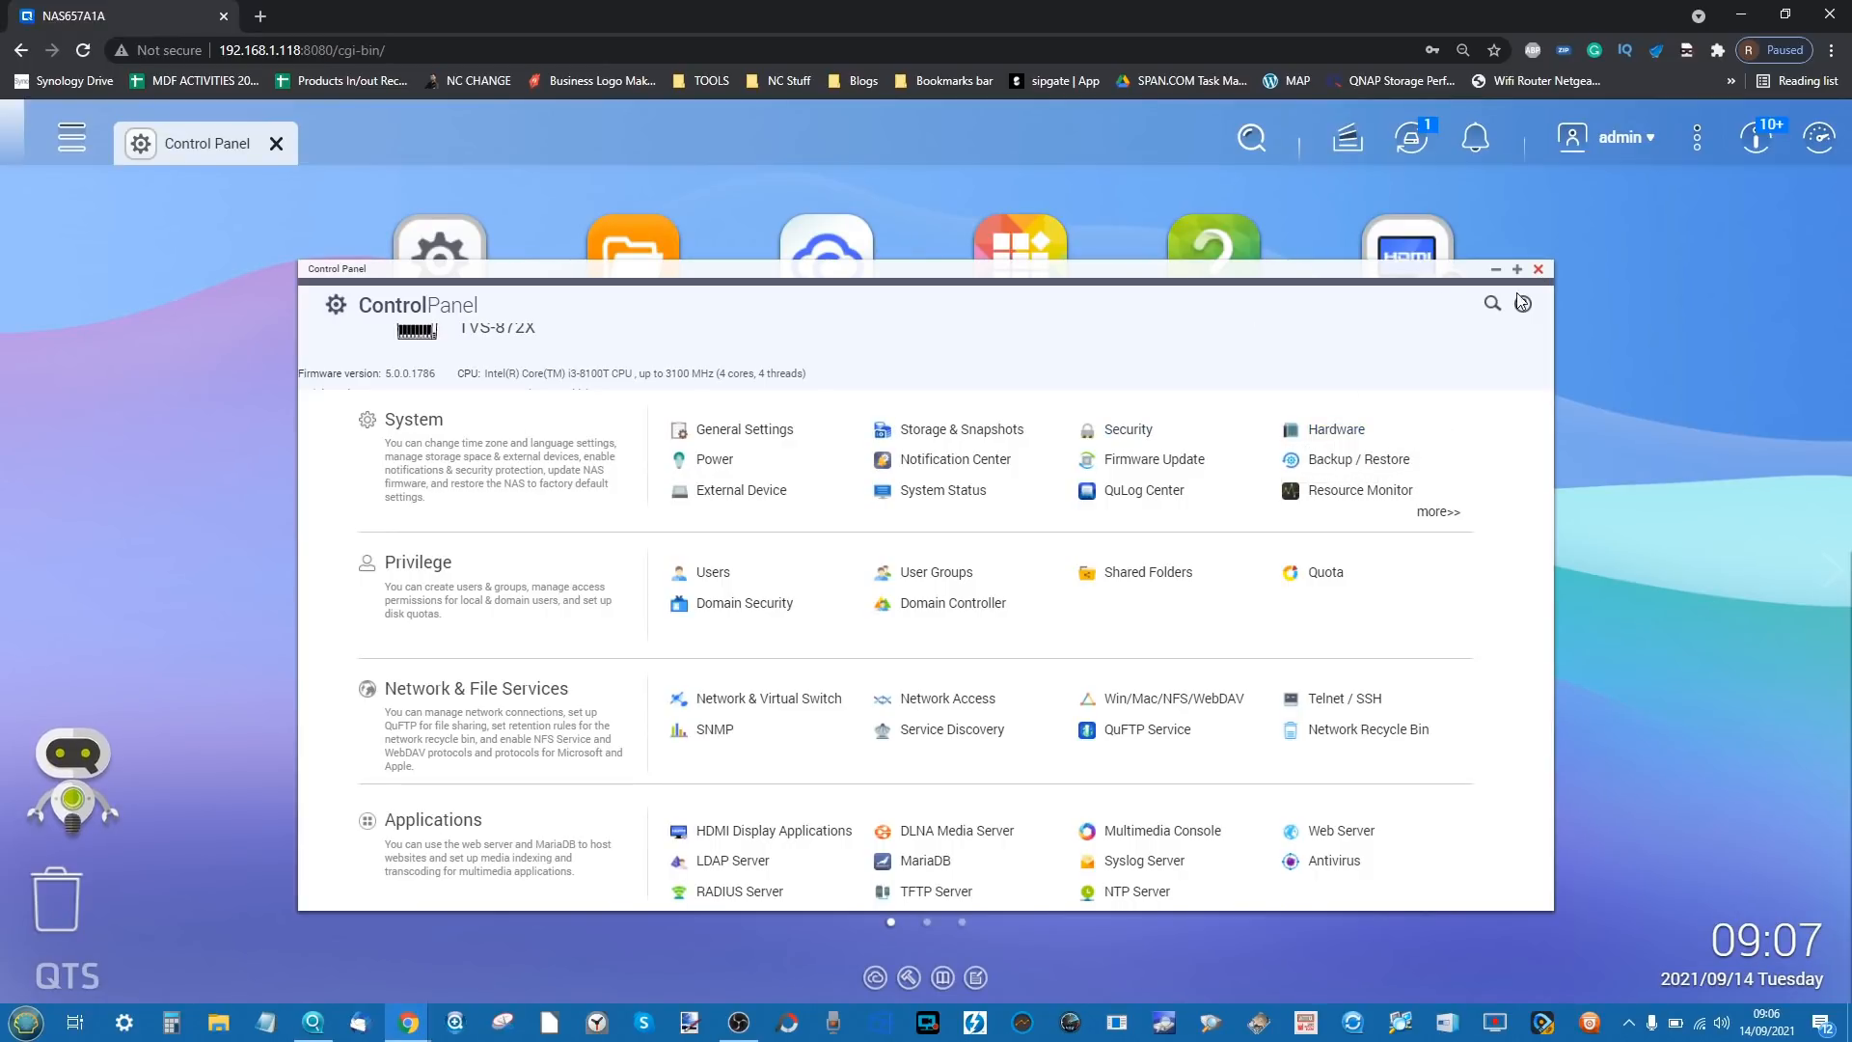
{"action": "left_click", "coordinate": [1535, 271]}
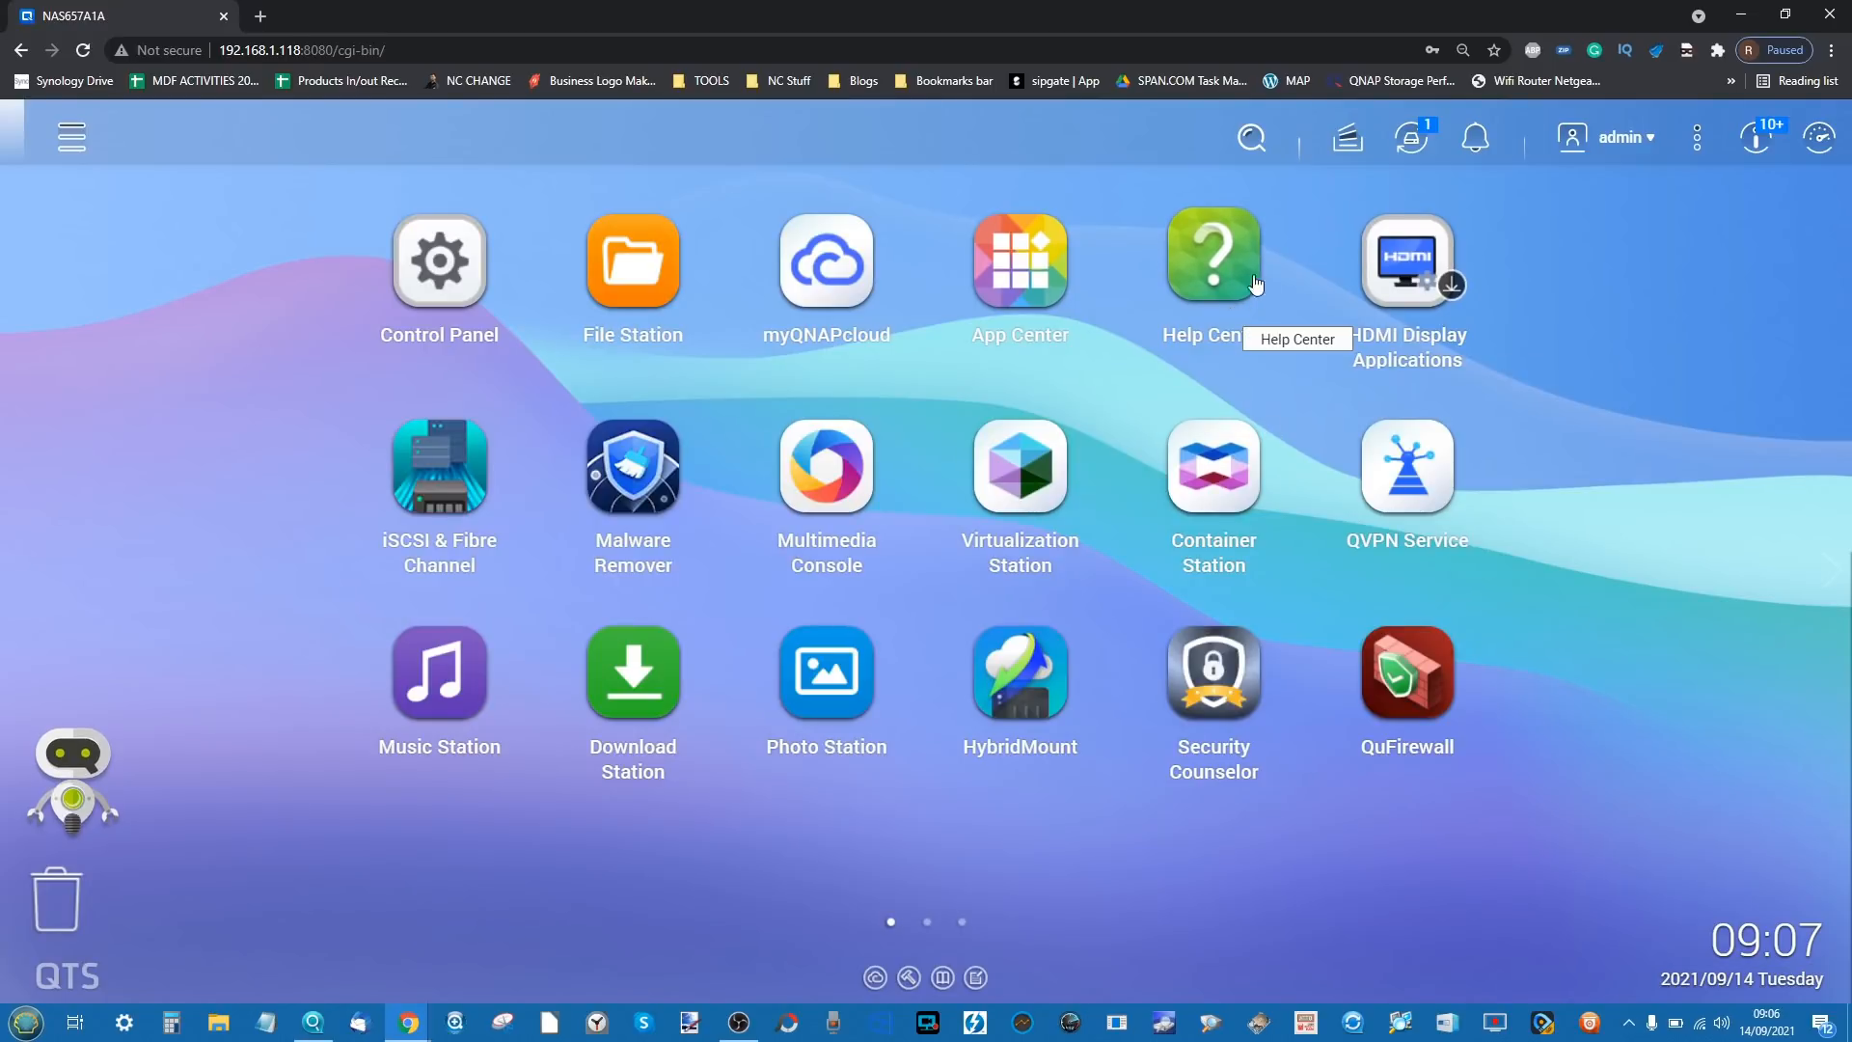
- Open App Center, then bring the TS-653D browser window forward and snap it to the right half
{"action": "left_click", "coordinate": [1001, 232]}
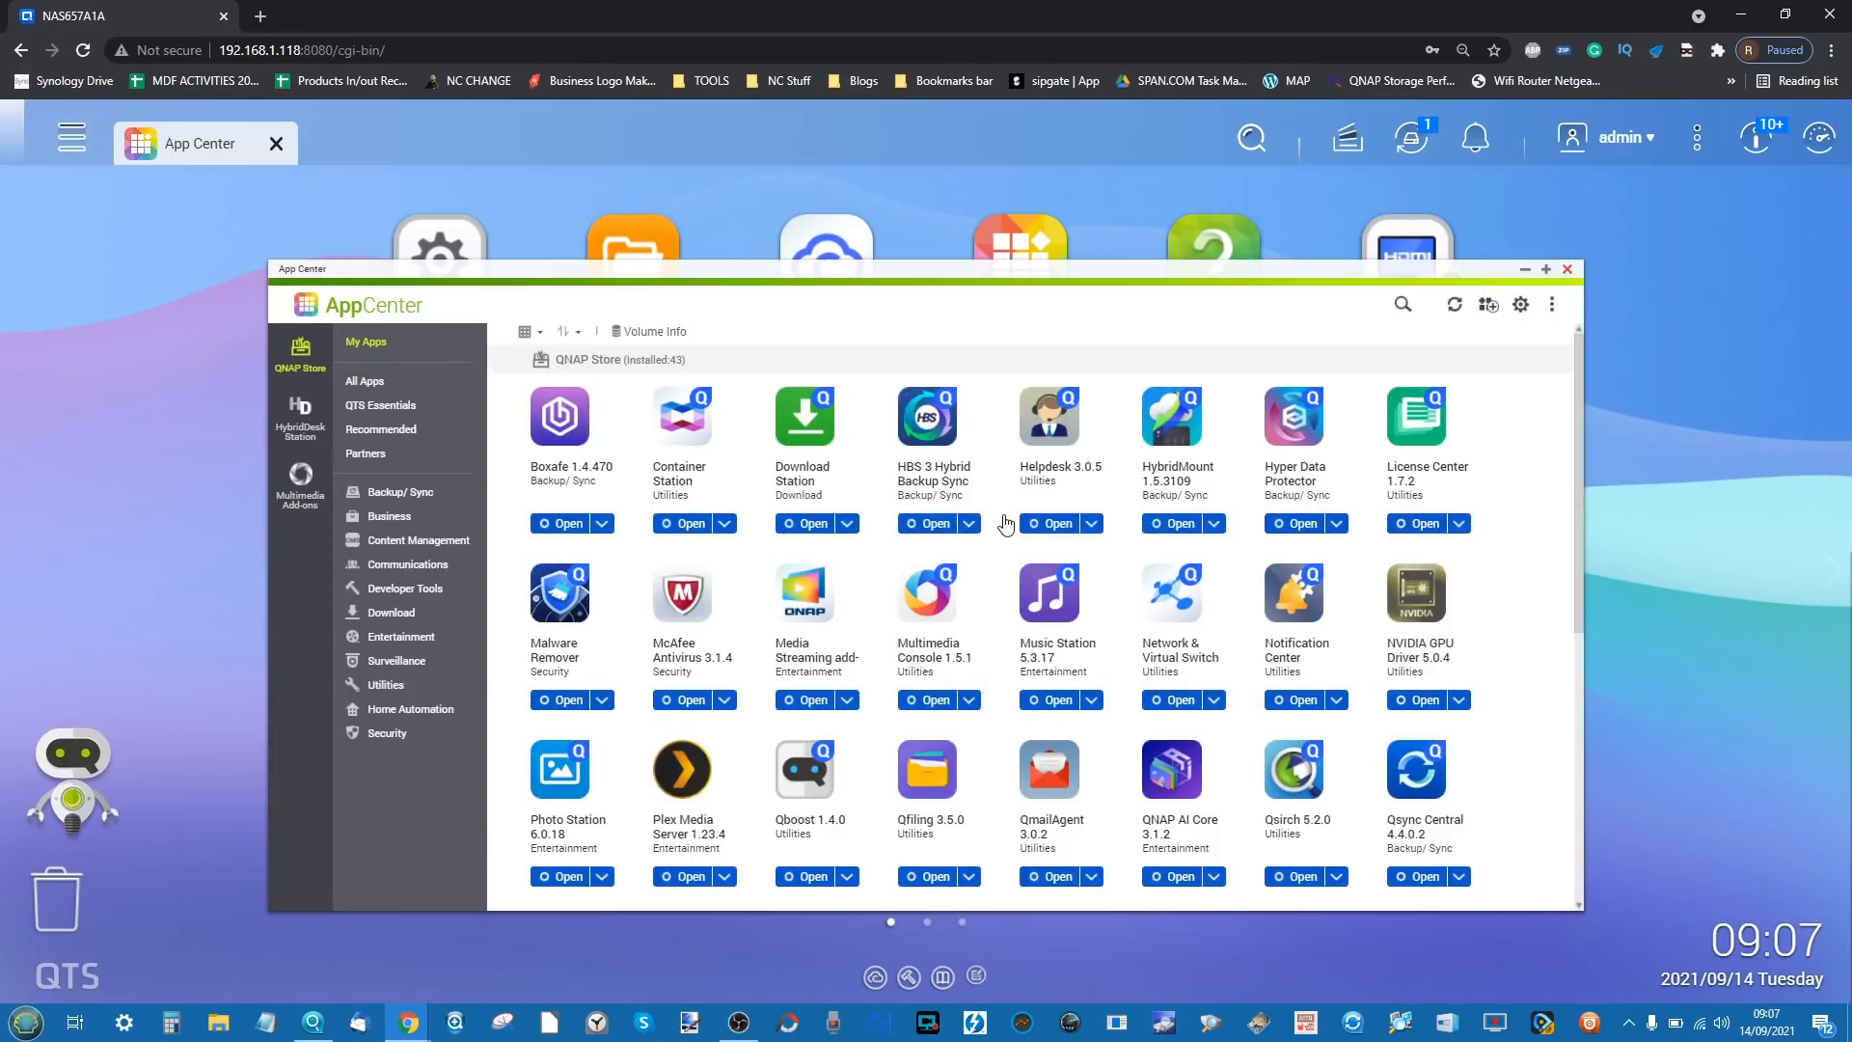
{"action": "left_click", "coordinate": [405, 1026]}
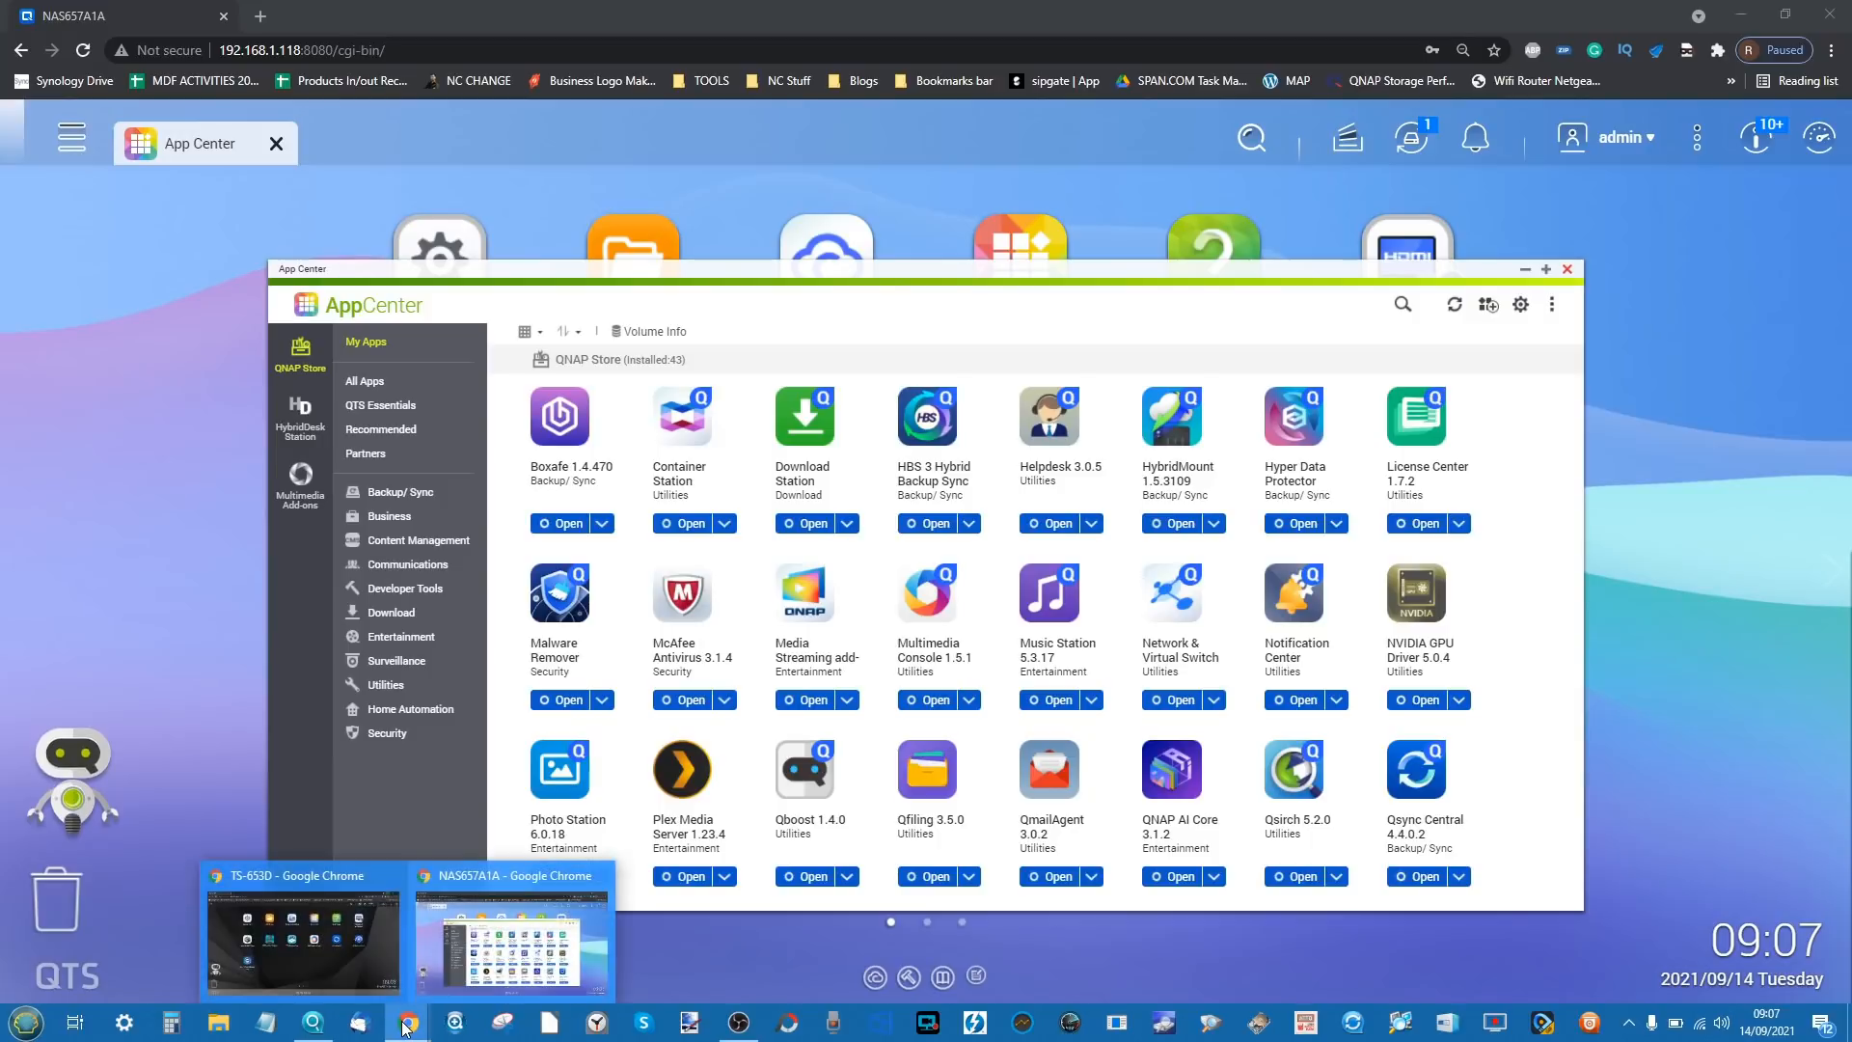
{"action": "left_click", "coordinate": [303, 940]}
{"action": "left_click_drag", "start_coordinate": [1160, 19], "coordinate": [1847, 101]}
{"action": "left_click", "coordinate": [750, 34]}
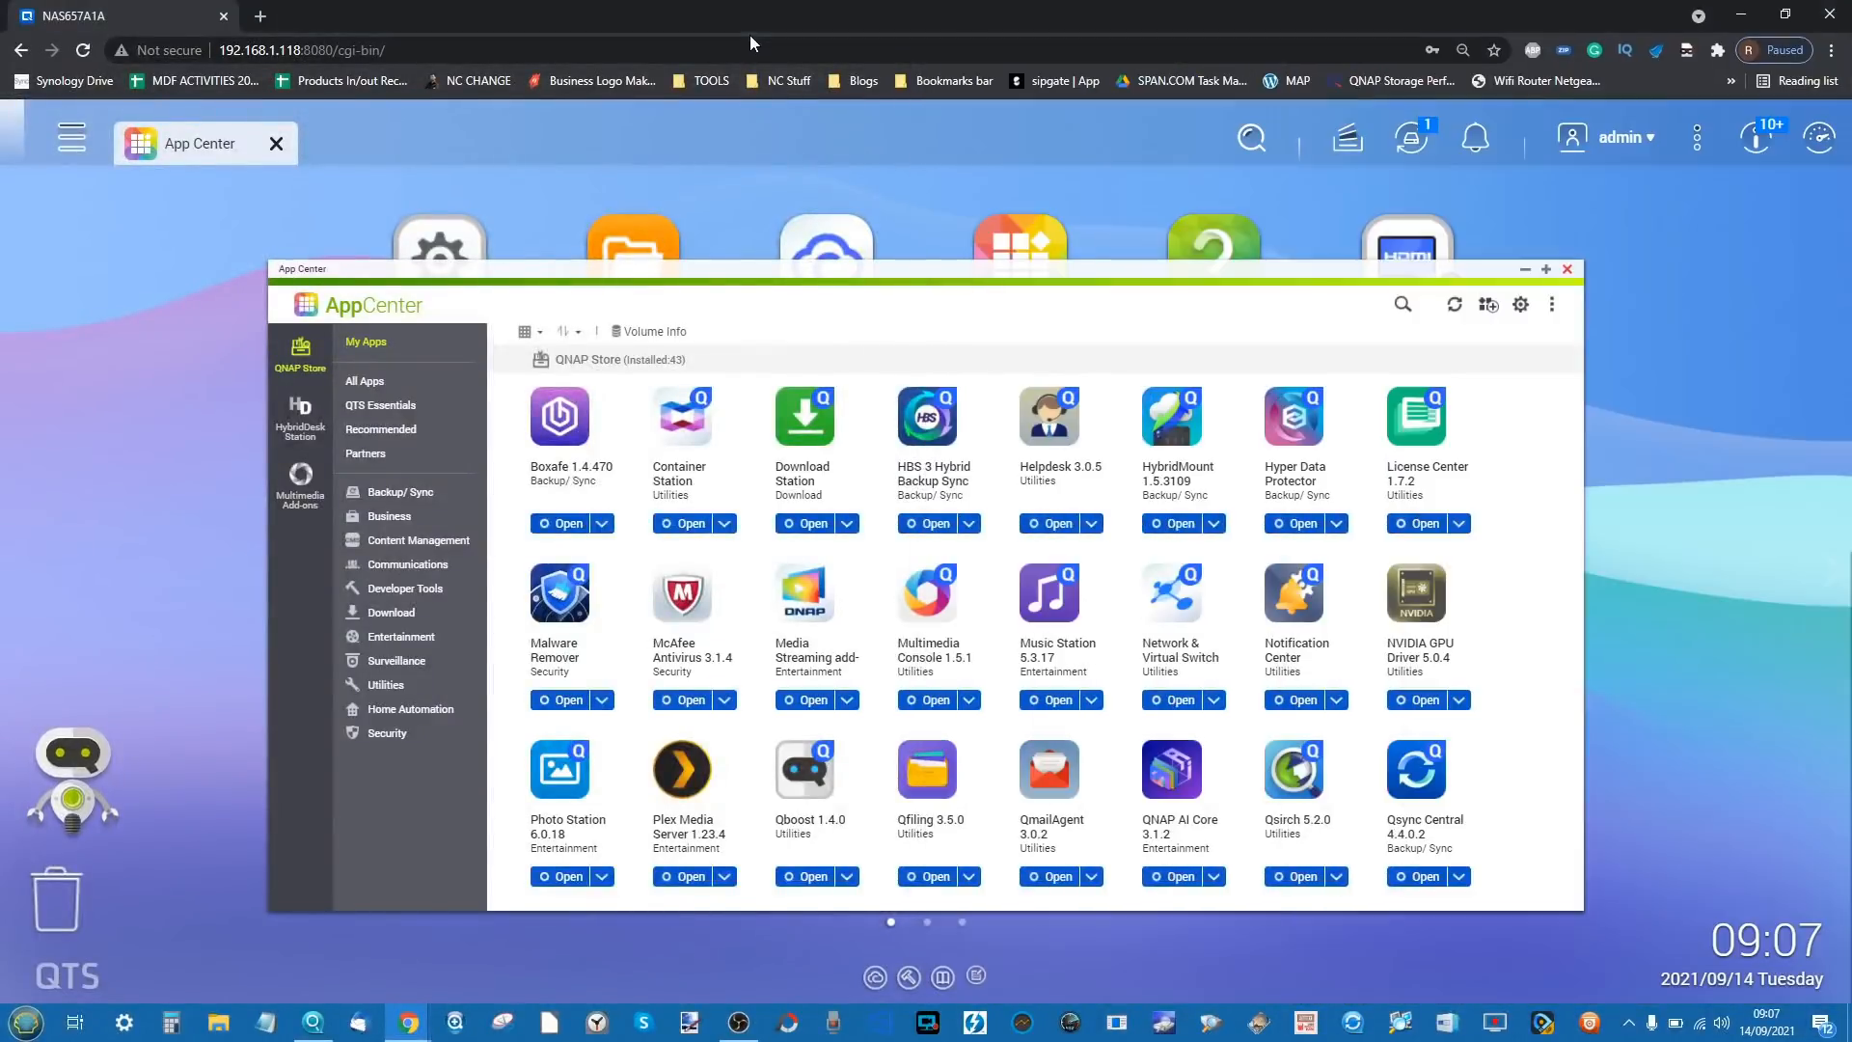
- Snap the NAS657A1A window left and open App Center on TS-653D beside it
{"action": "left_click_drag", "start_coordinate": [749, 35], "coordinate": [5, 360]}
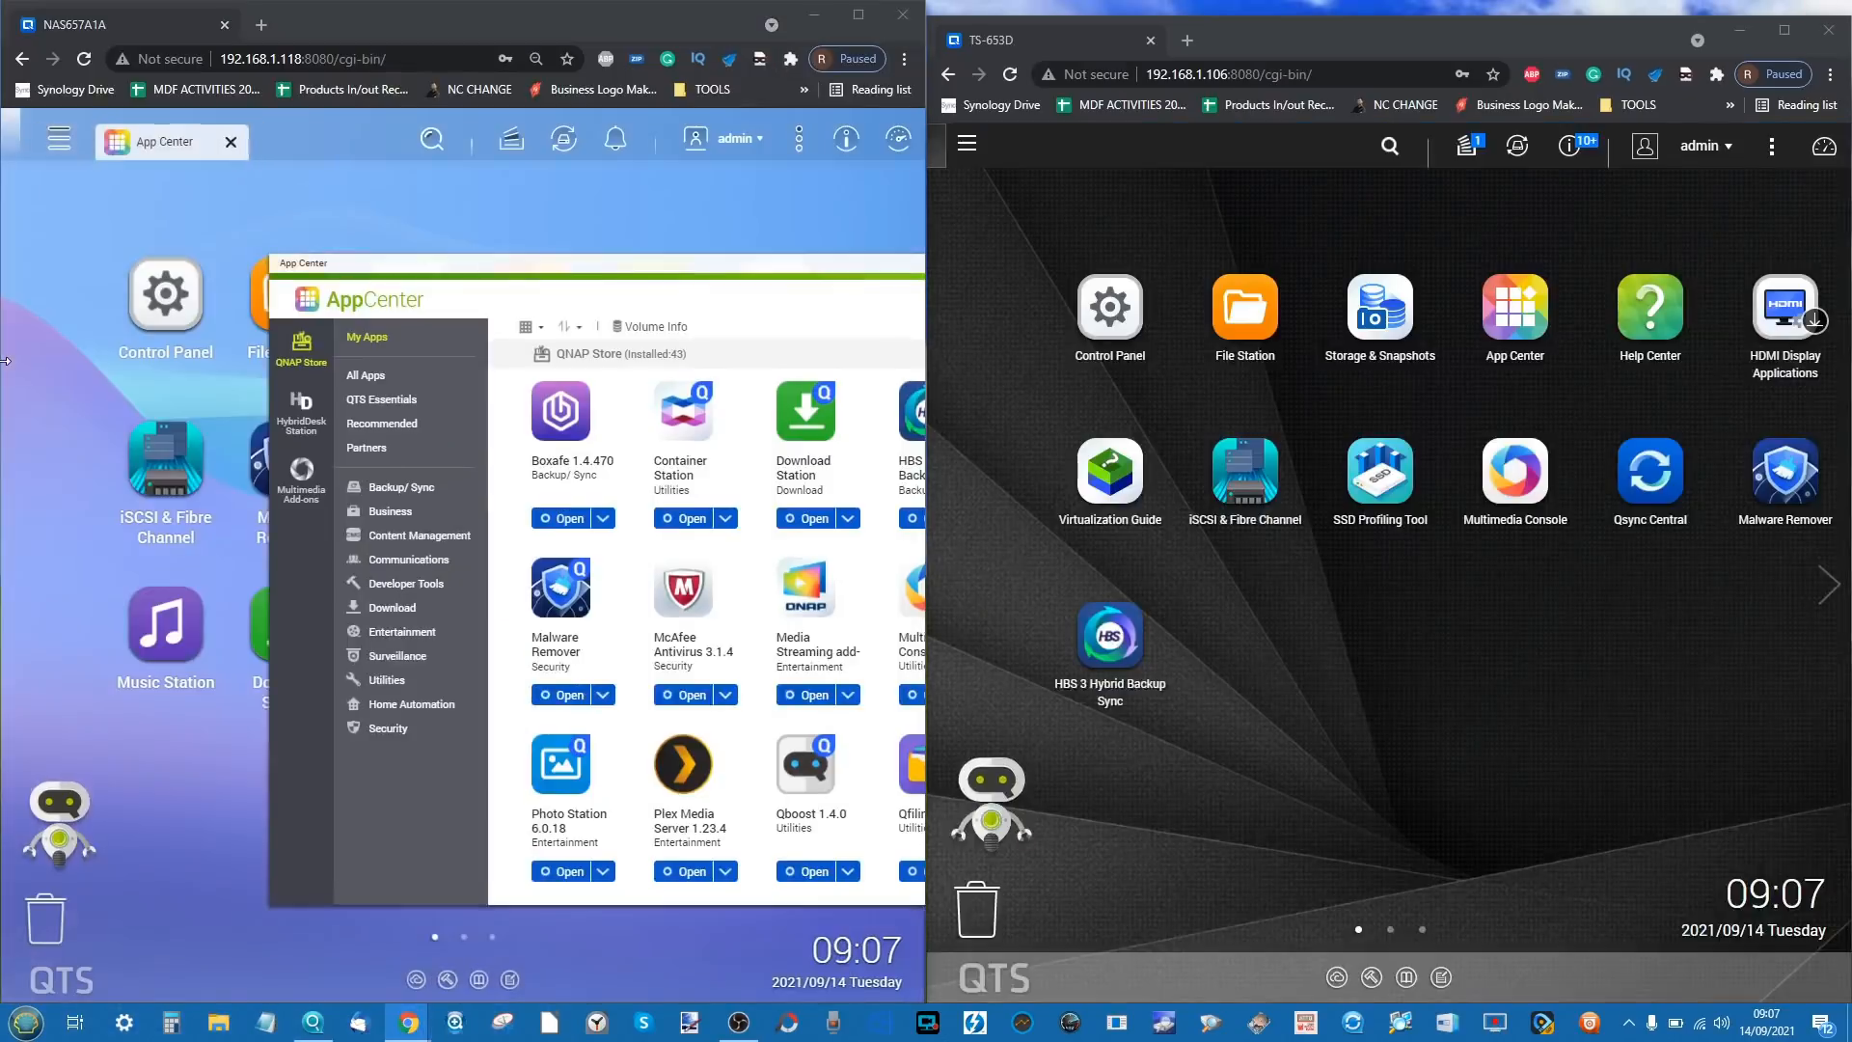
{"action": "left_click_drag", "start_coordinate": [705, 263], "coordinate": [413, 226]}
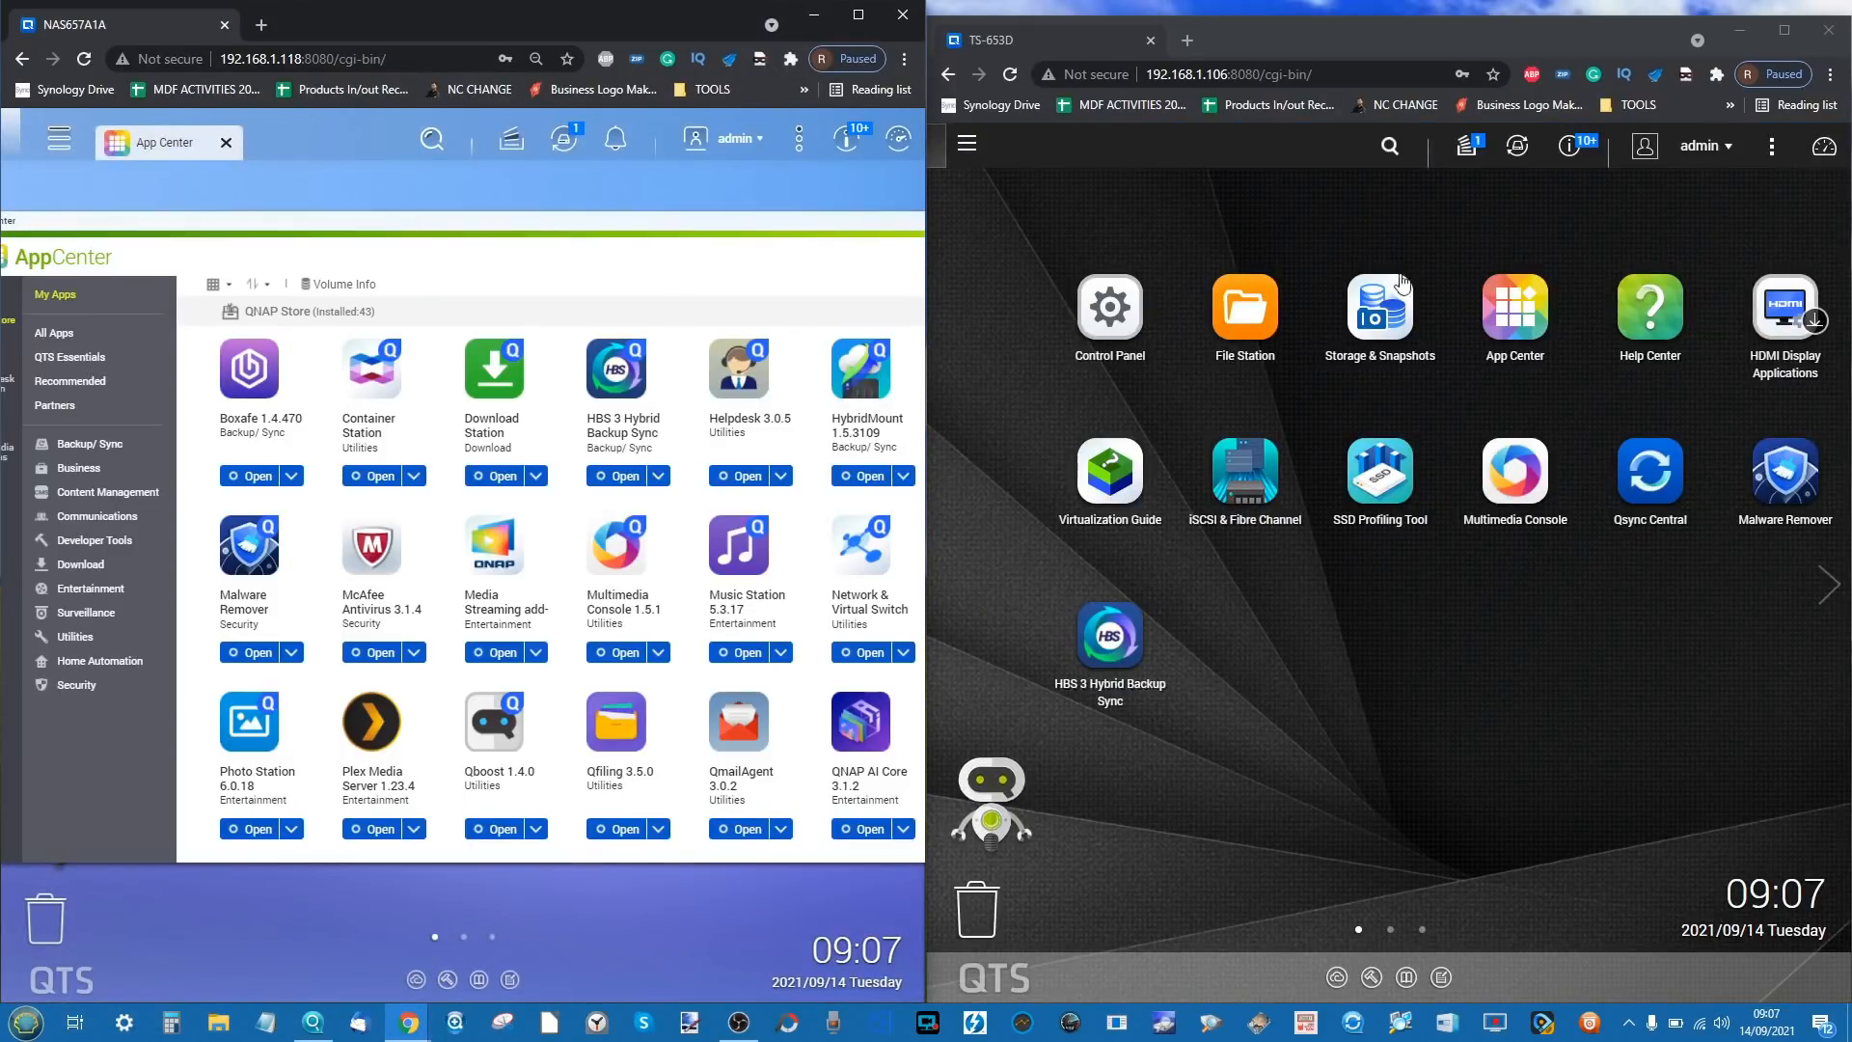
{"action": "left_click", "coordinate": [1532, 321]}
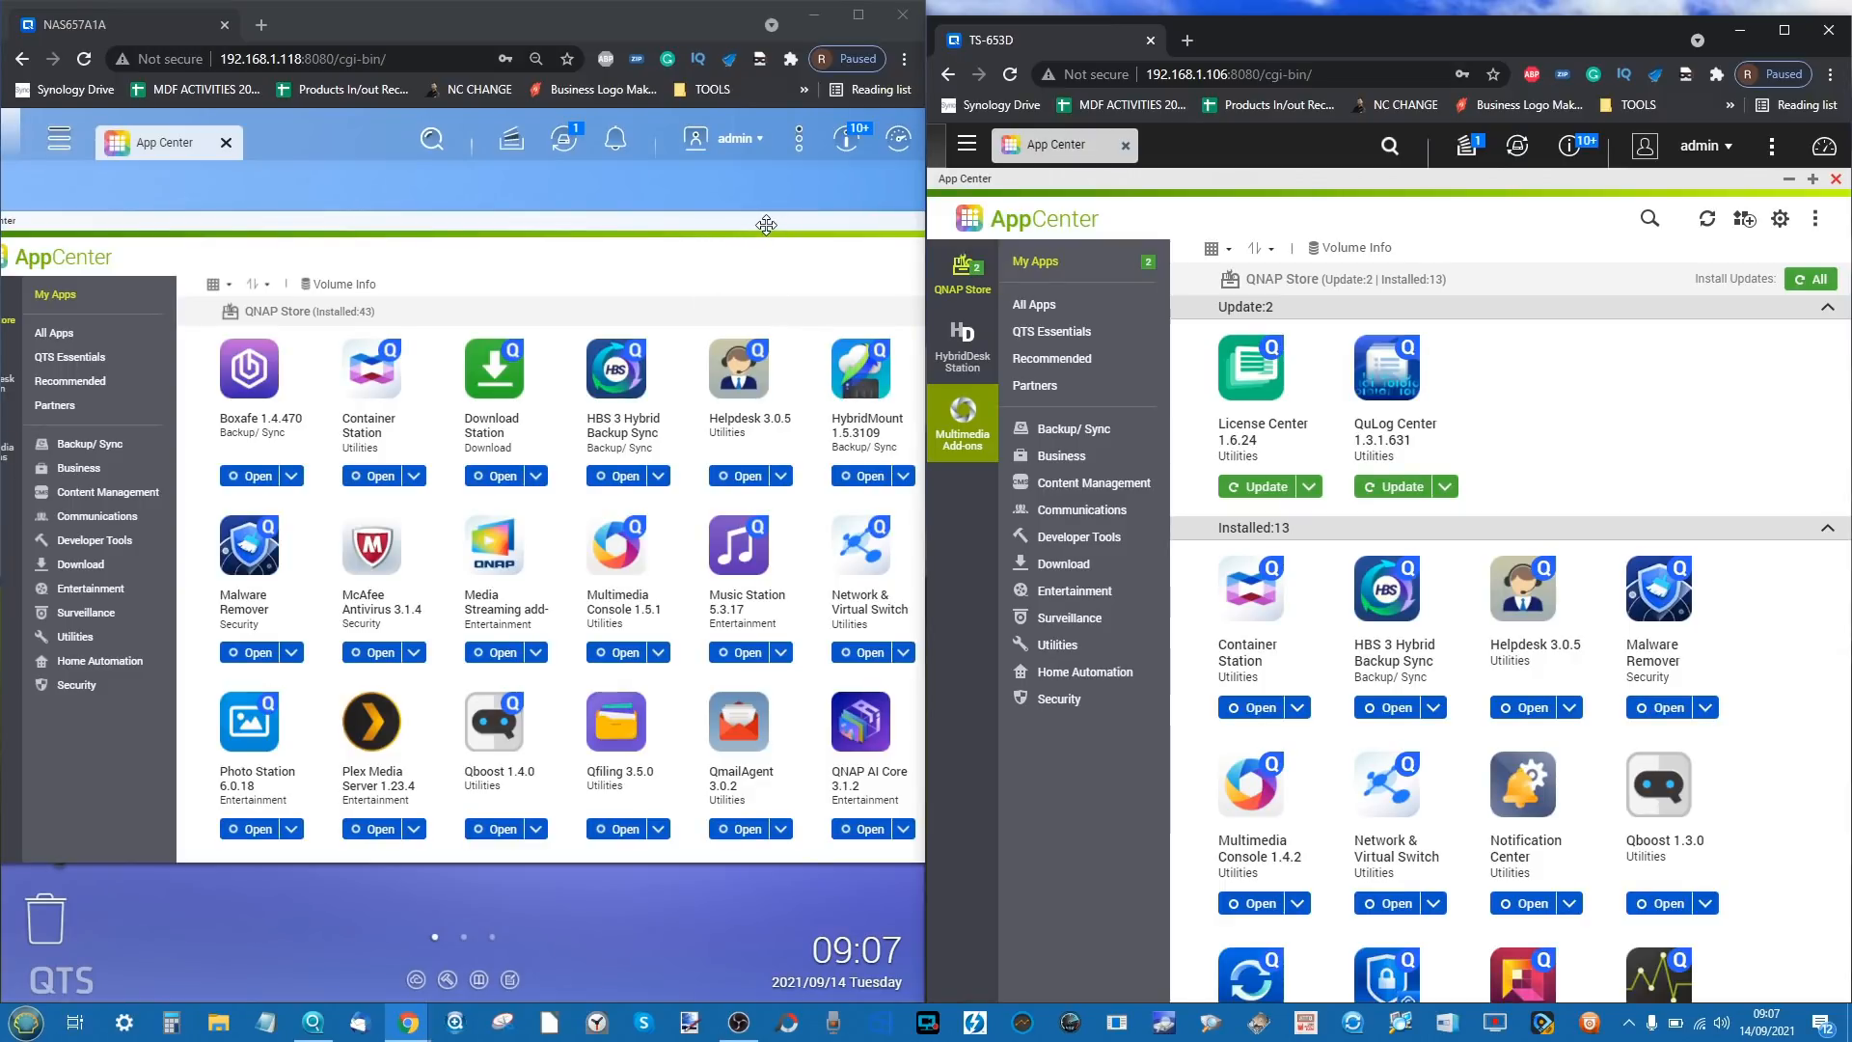
- Maximize the NAS657A1A window and close its App Center
{"action": "left_click_drag", "start_coordinate": [766, 224], "coordinate": [570, 244]}
{"action": "left_click", "coordinate": [858, 14]}
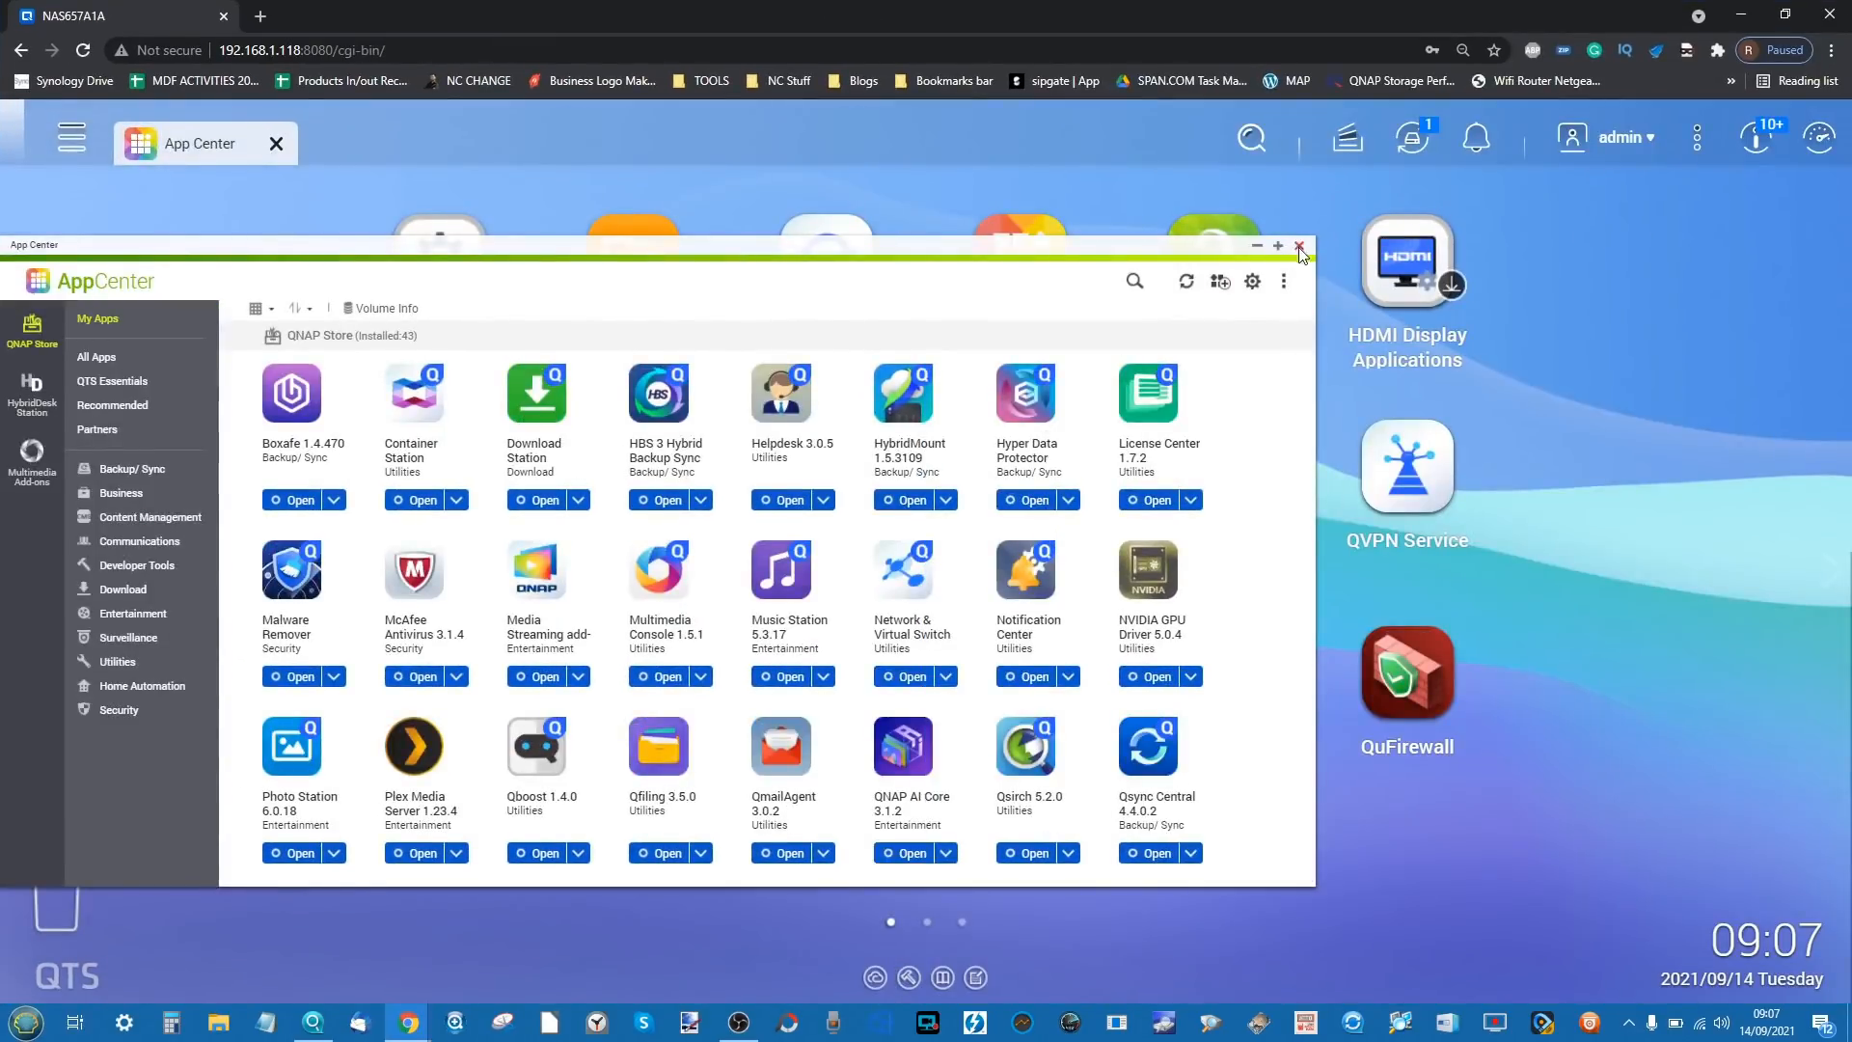
{"action": "left_click", "coordinate": [1299, 247]}
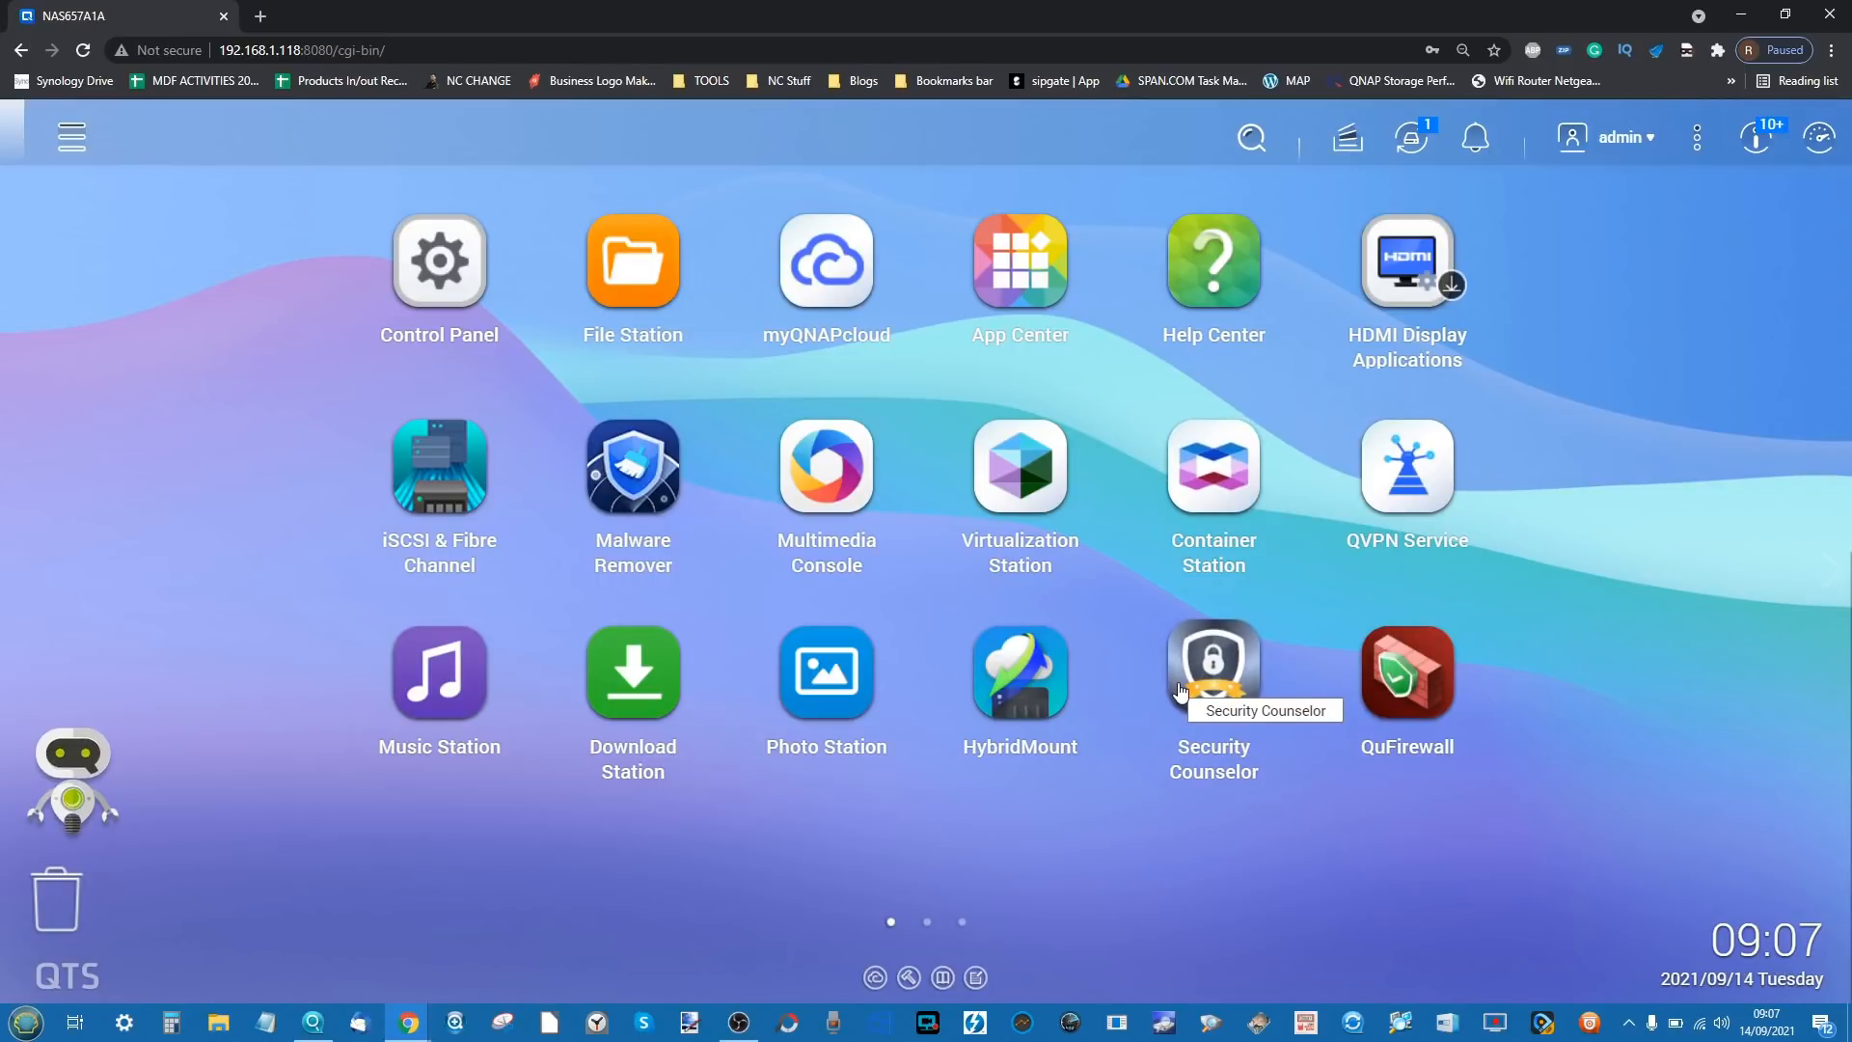
- Launch Security Counselor, flip through the desktop app pages, and bring up the Main Menu
{"action": "left_click", "coordinate": [1212, 675]}
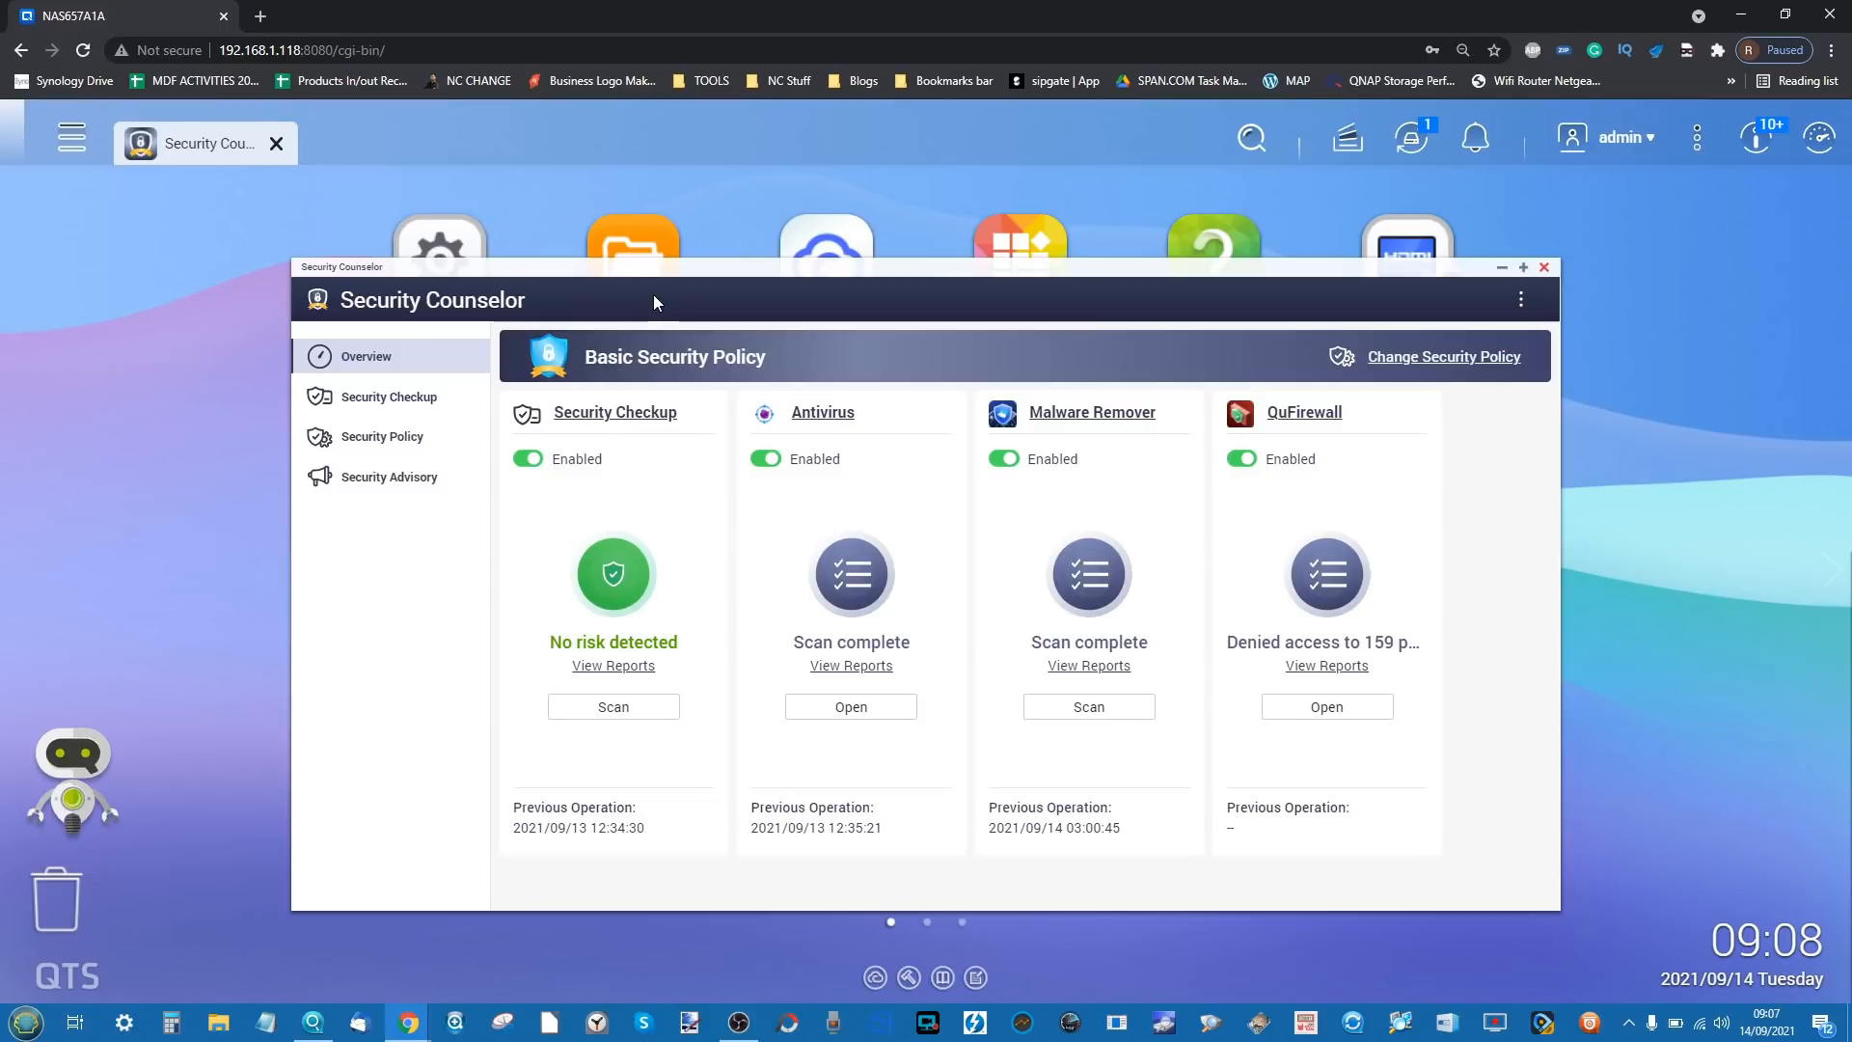
{"action": "left_click_drag", "start_coordinate": [671, 268], "coordinate": [665, 194]}
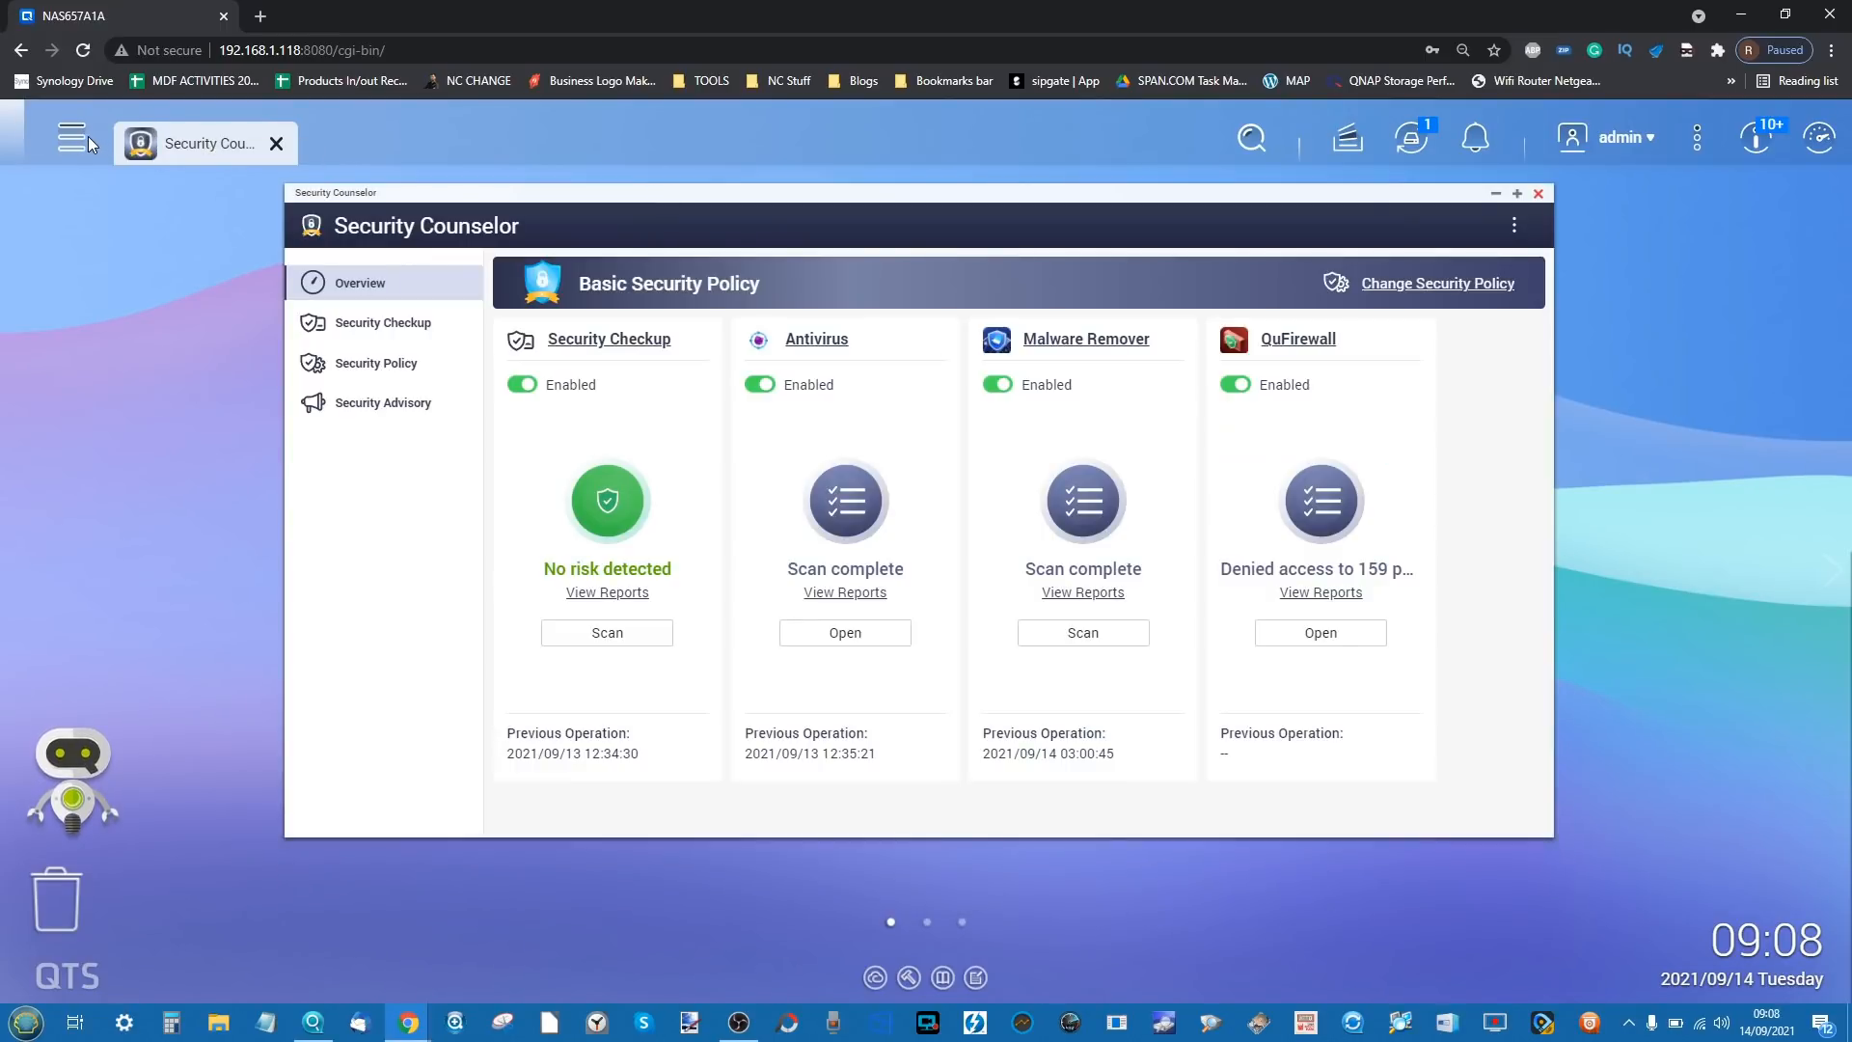
{"action": "left_click", "coordinate": [927, 923]}
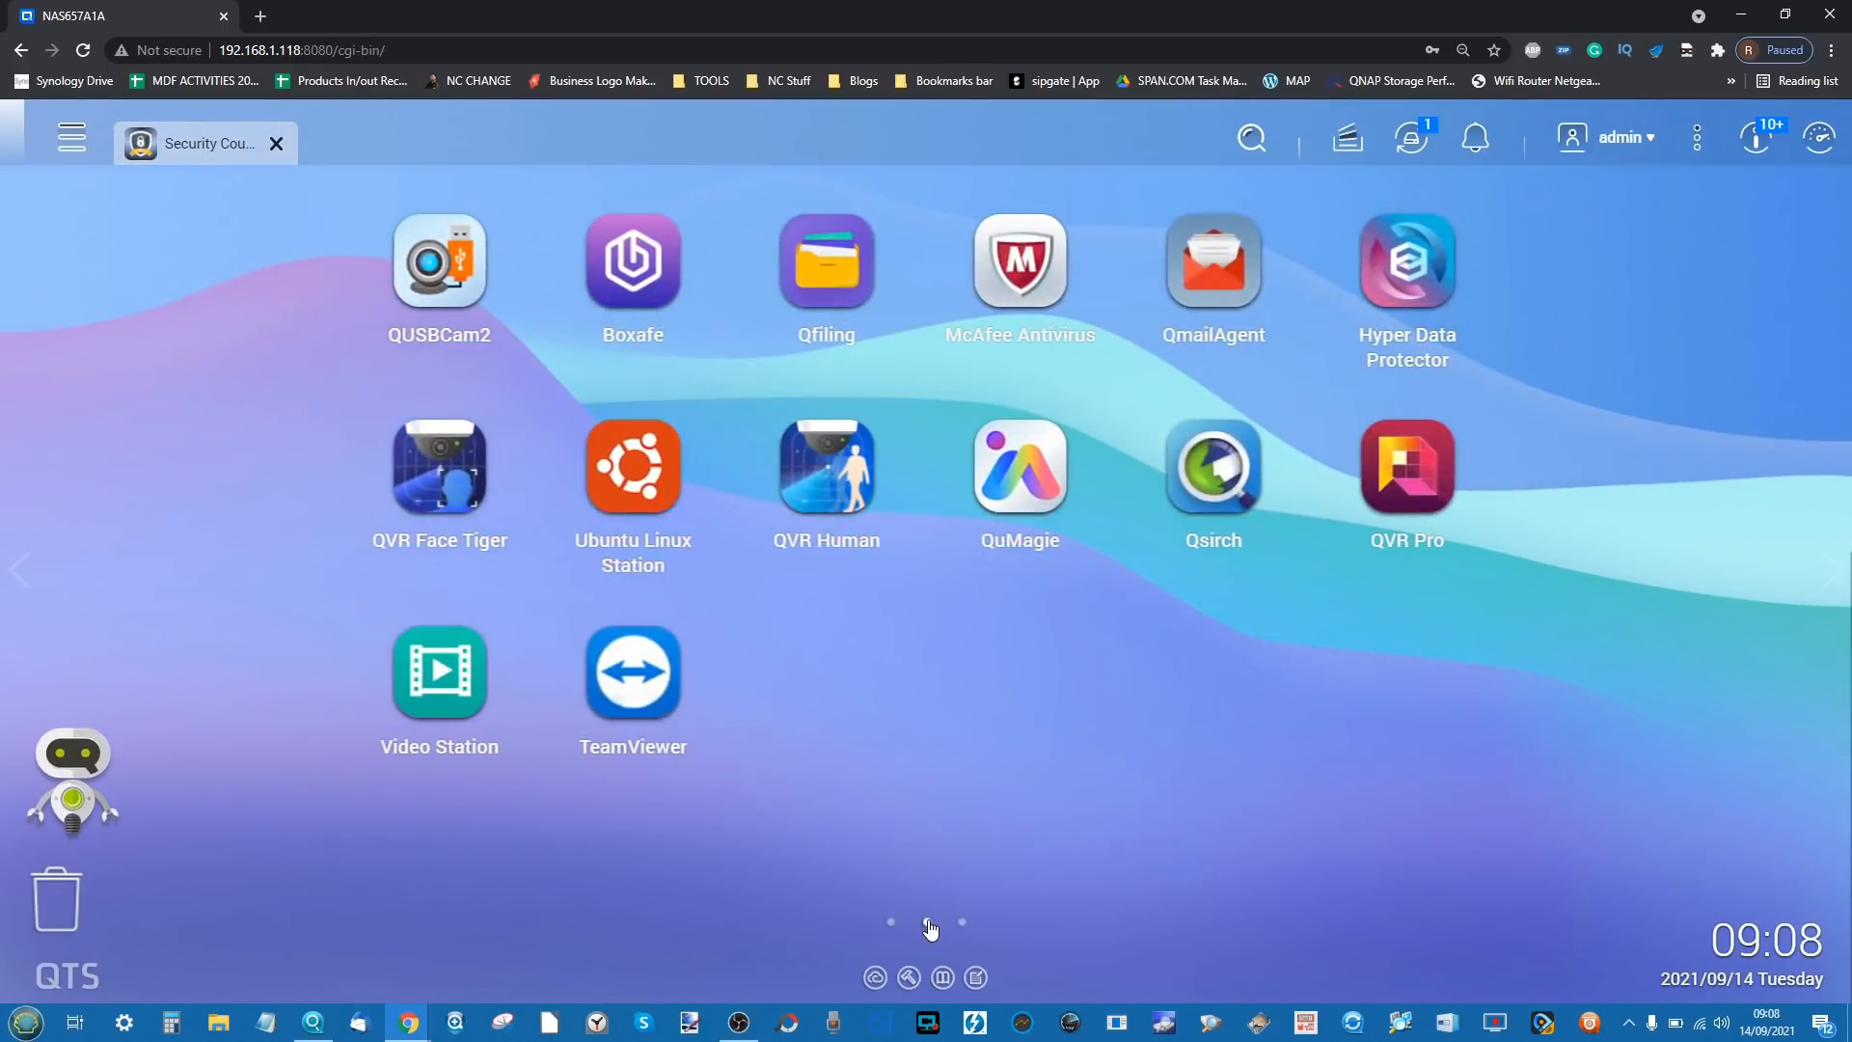
{"action": "left_click", "coordinate": [893, 924]}
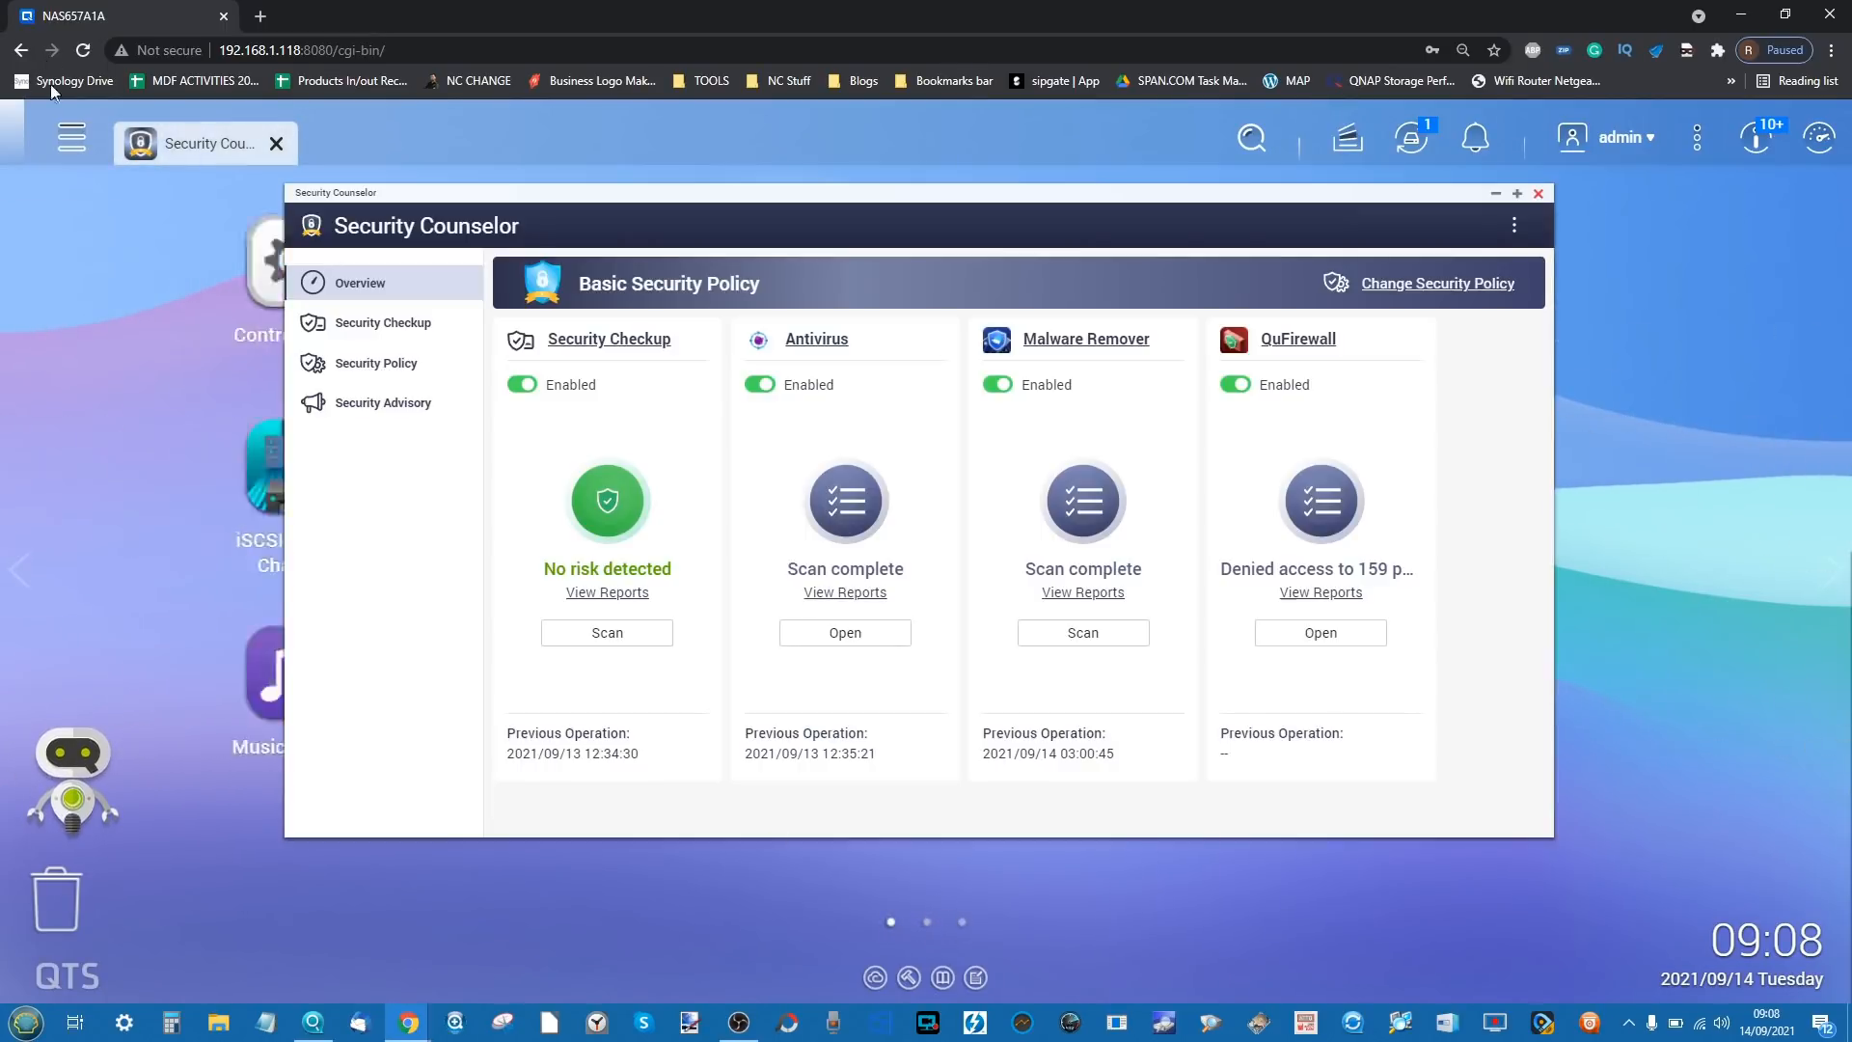
{"action": "left_click", "coordinate": [71, 138]}
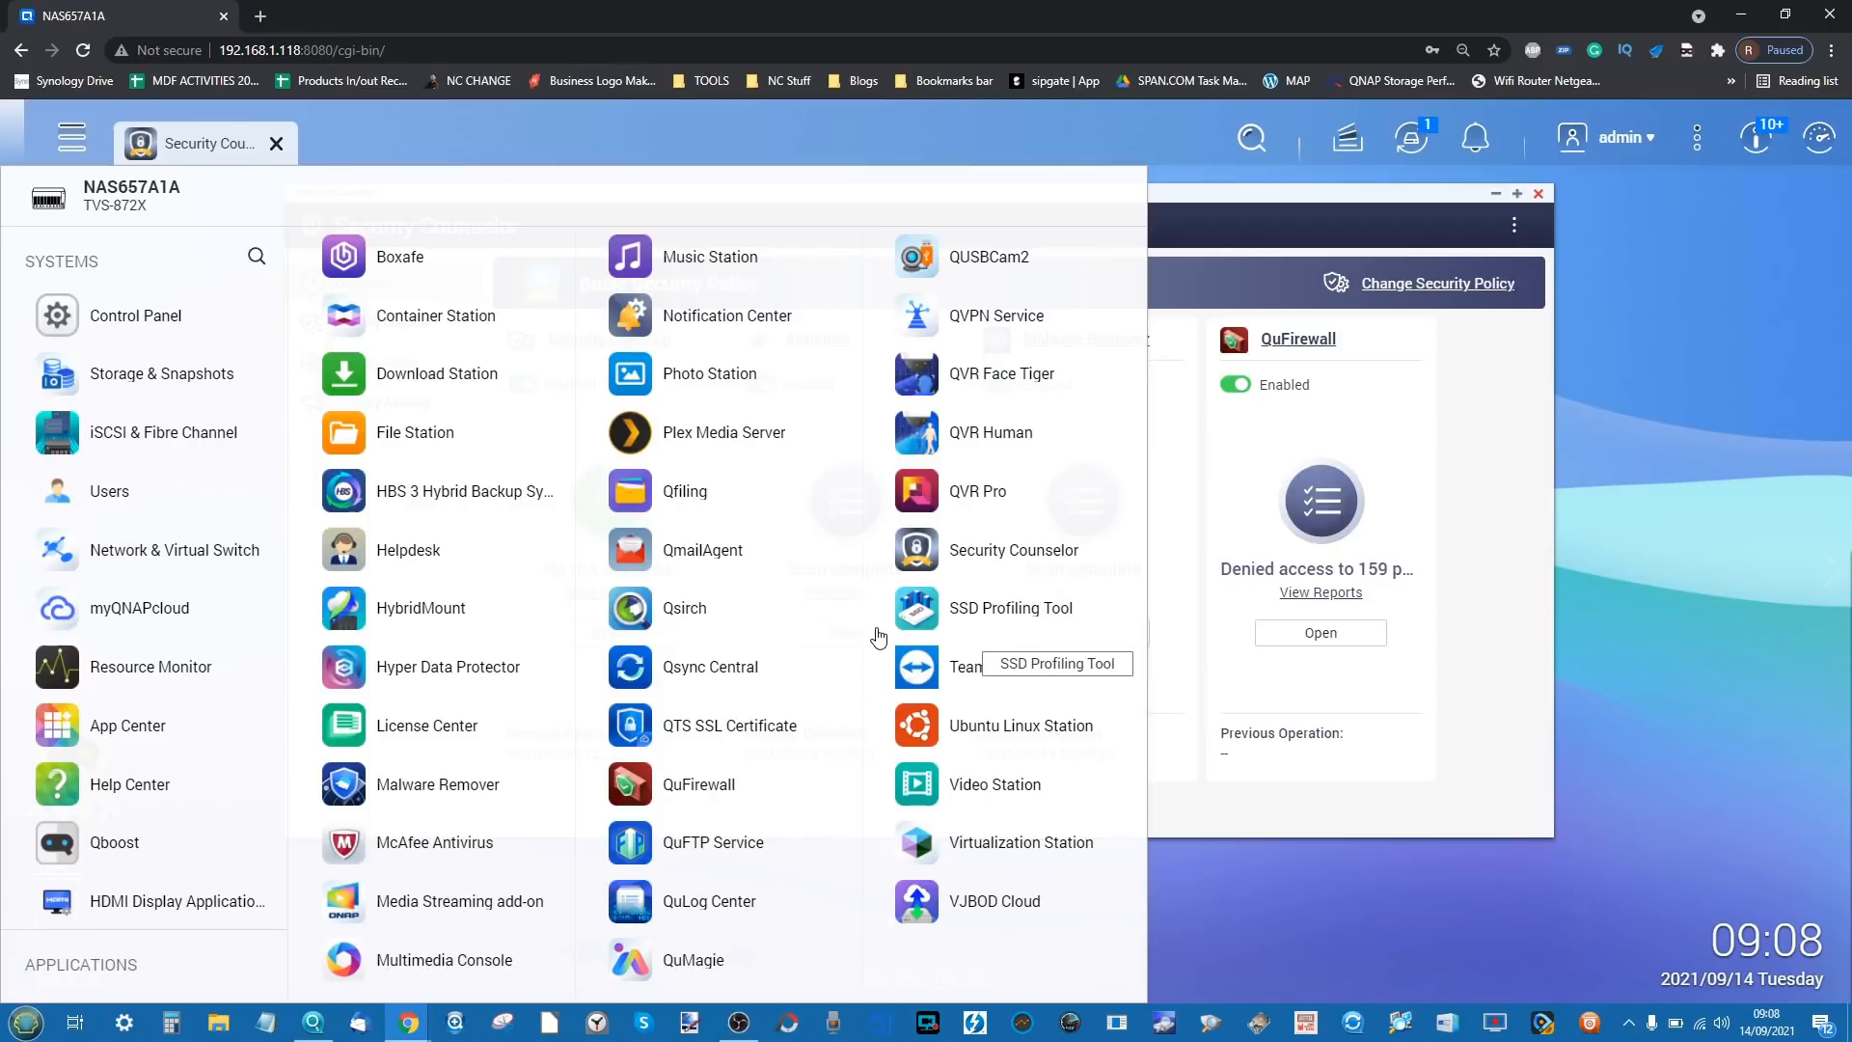
- Open Notification Center, zoom the page out, and dismiss the notification rules prompt
{"action": "left_click", "coordinate": [734, 316]}
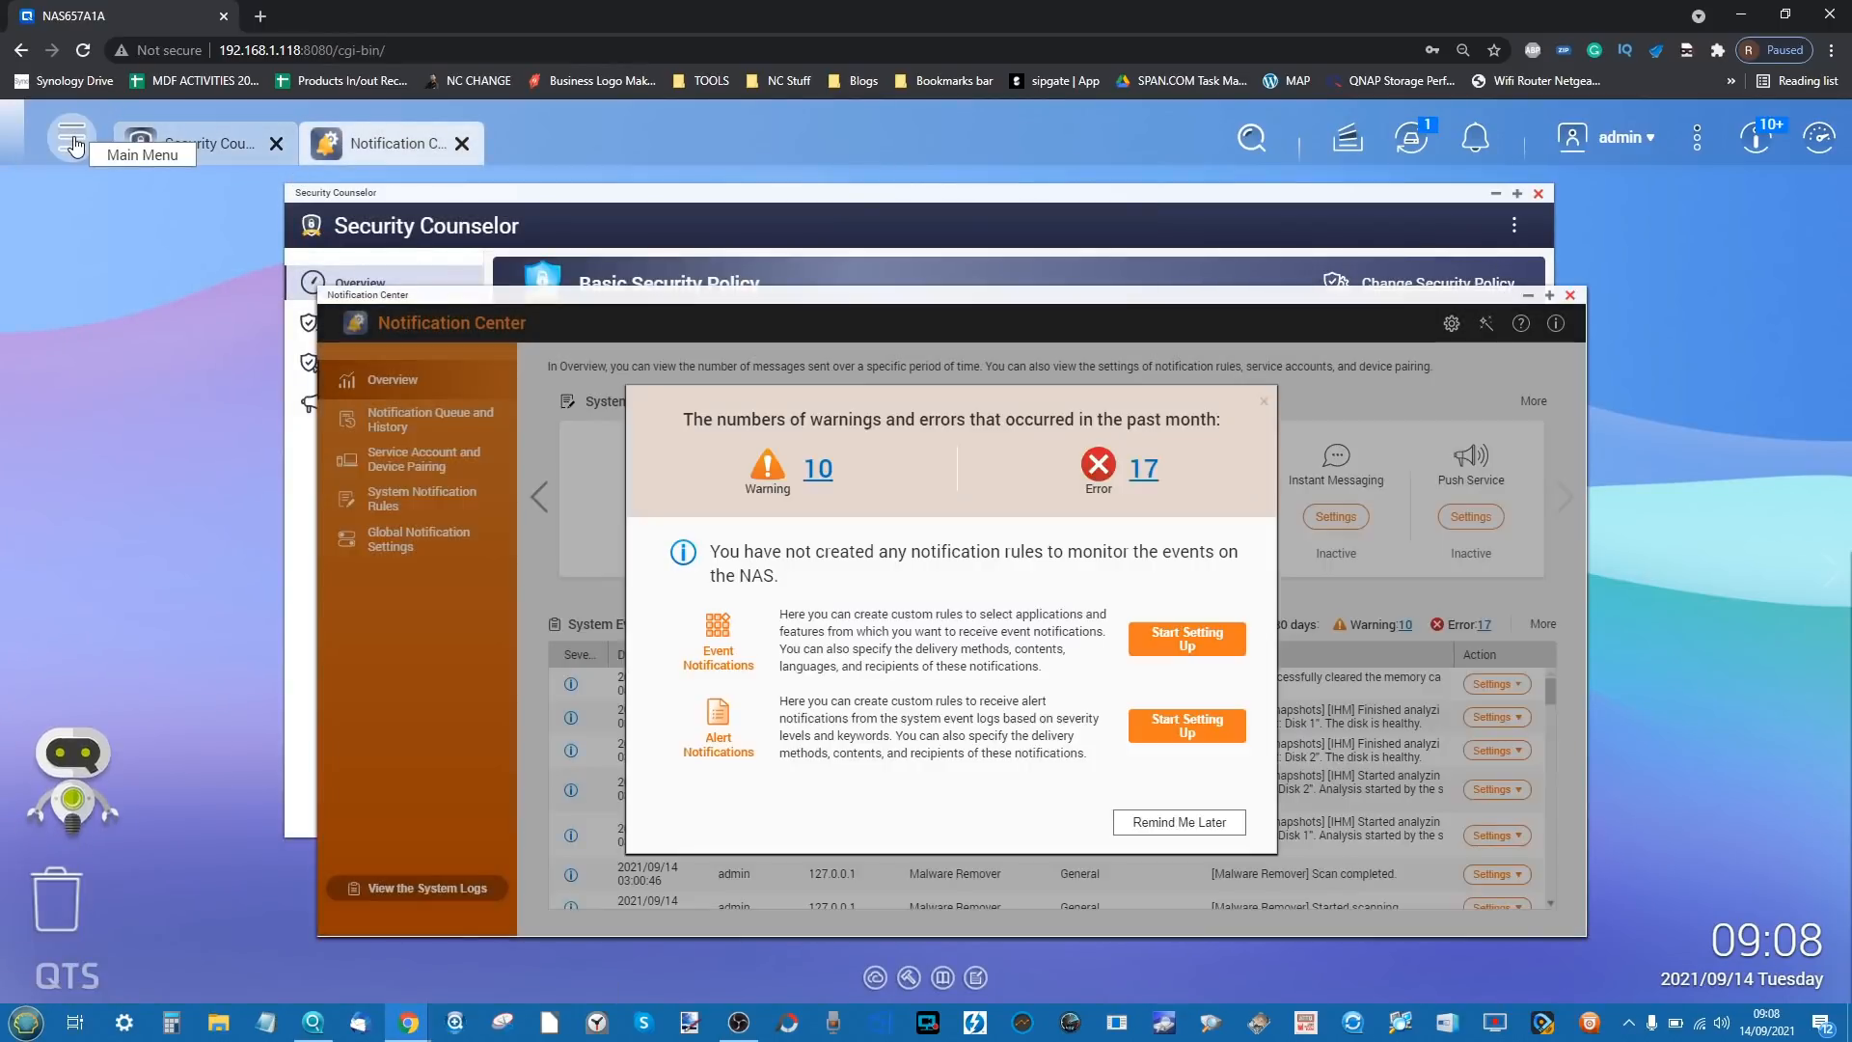
{"action": "left_click", "coordinate": [74, 143]}
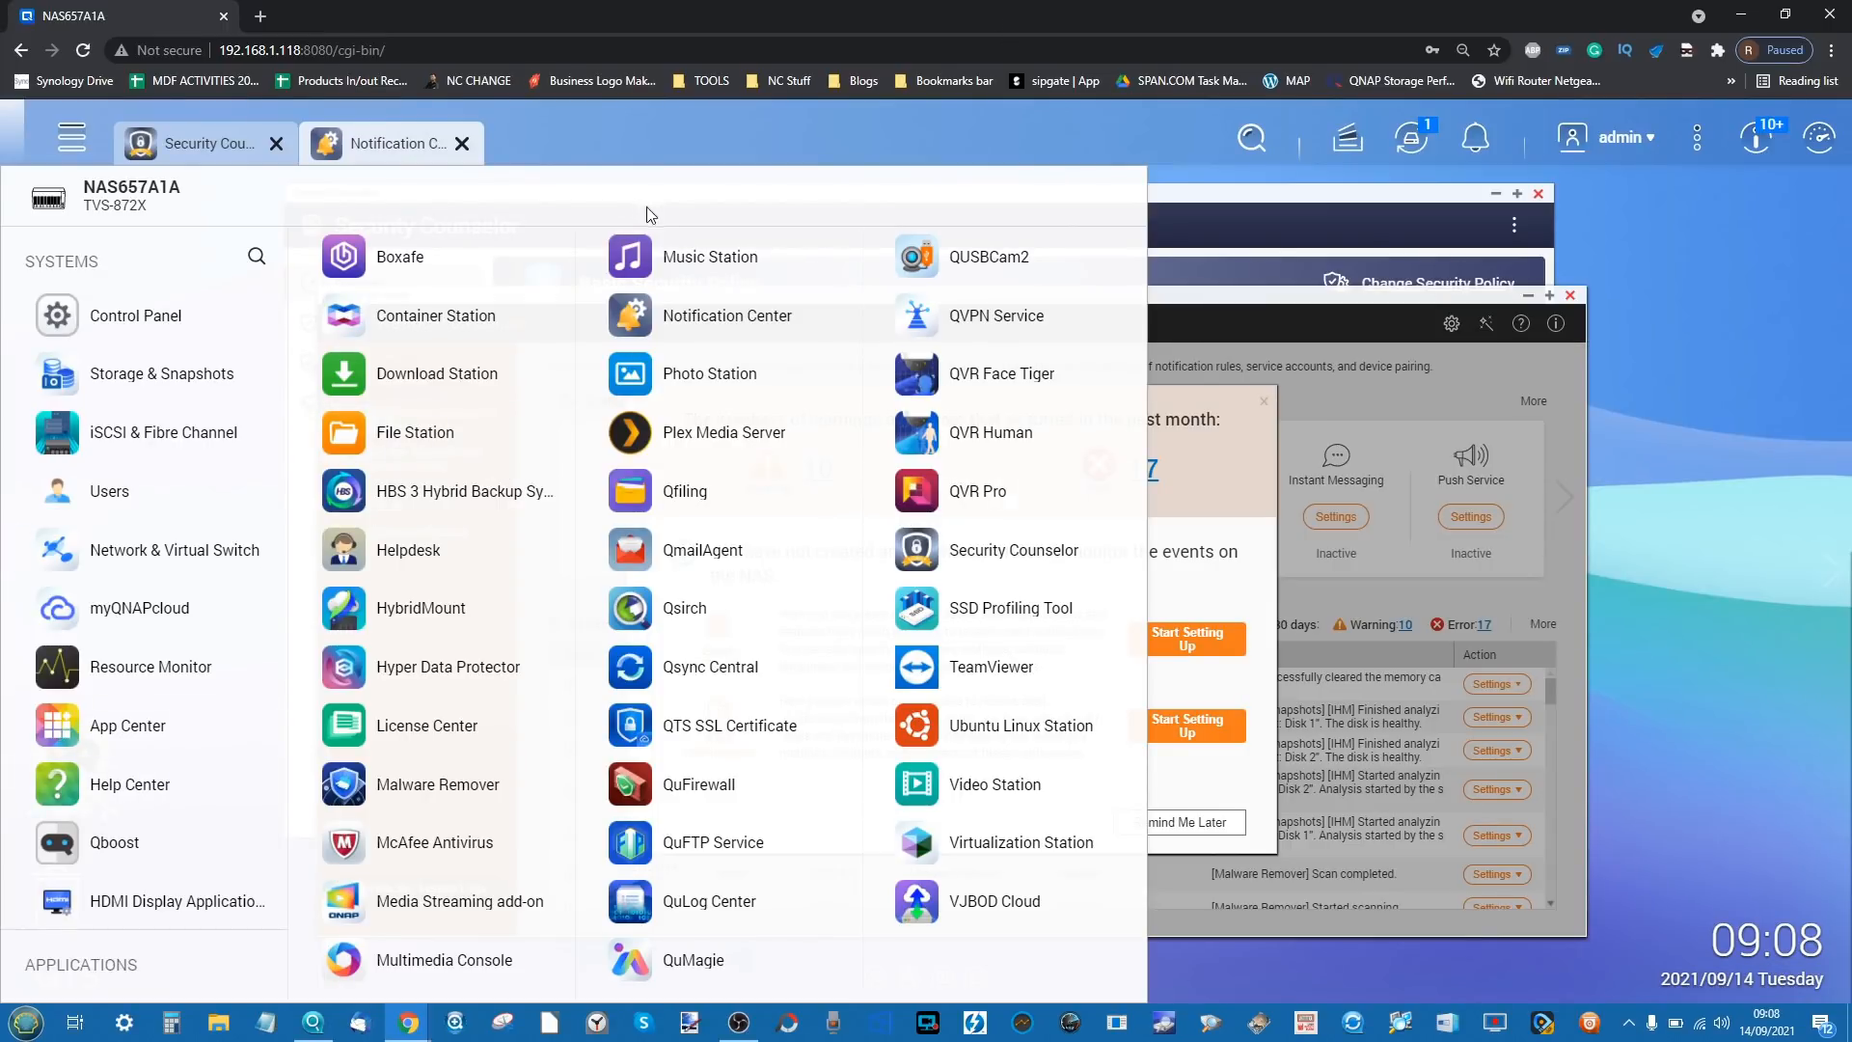
{"action": "key", "text": "ctrl+minus"}
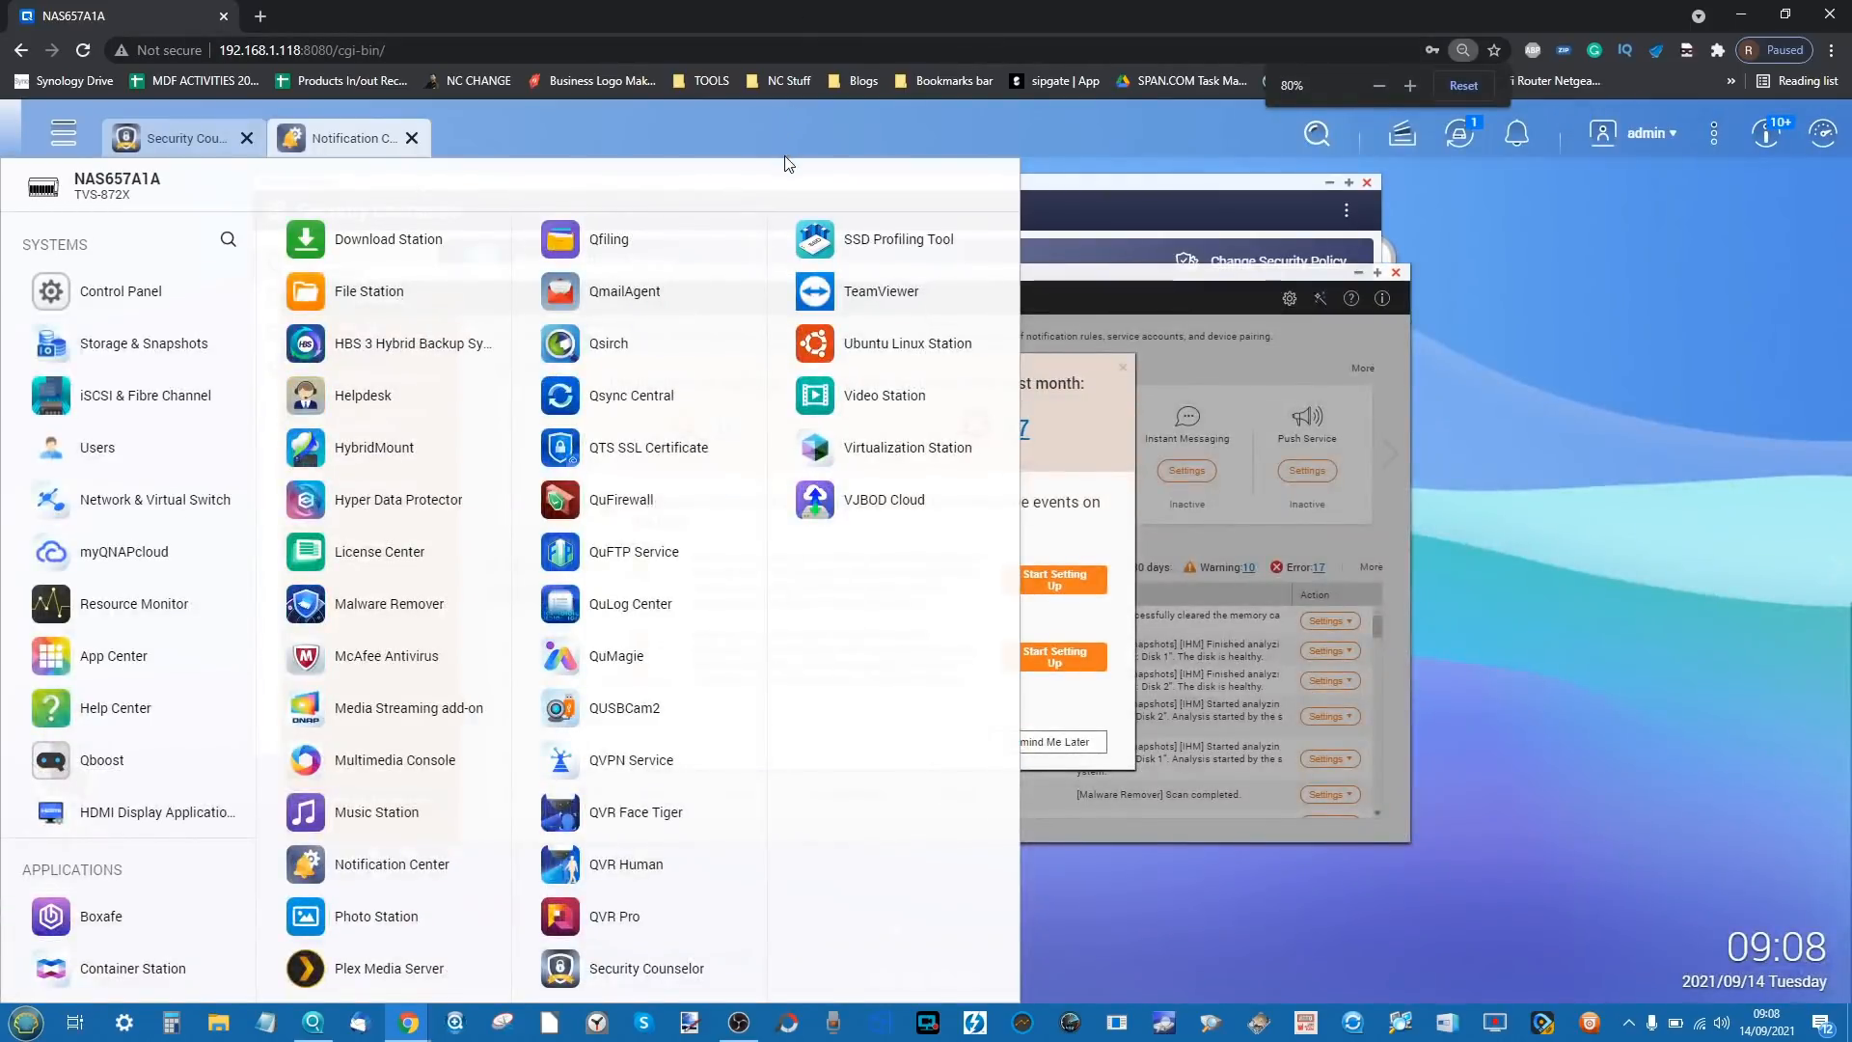
{"action": "left_click", "coordinate": [785, 154]}
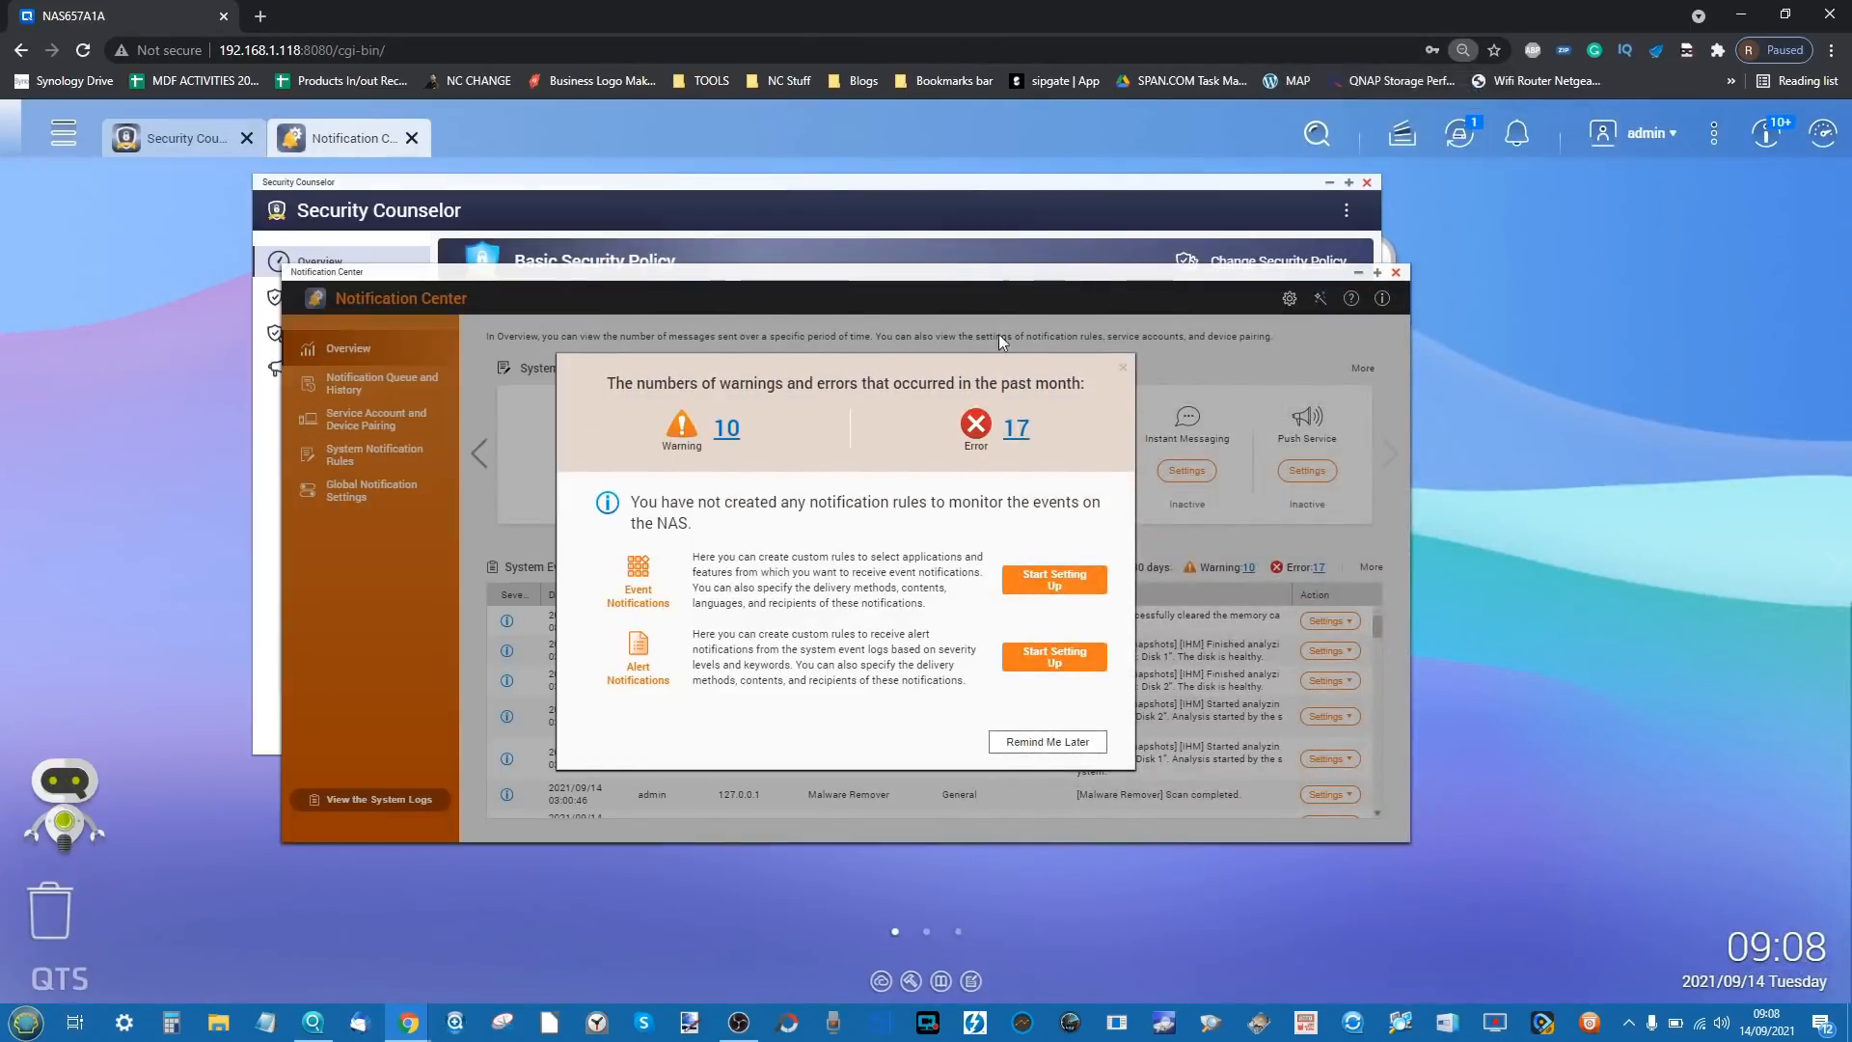
{"action": "left_click", "coordinate": [1121, 373]}
{"action": "left_click_drag", "start_coordinate": [849, 275], "coordinate": [736, 334]}
- Browse notification history and service accounts, list the 17 error events, then close Notification Center
{"action": "left_click", "coordinate": [292, 442]}
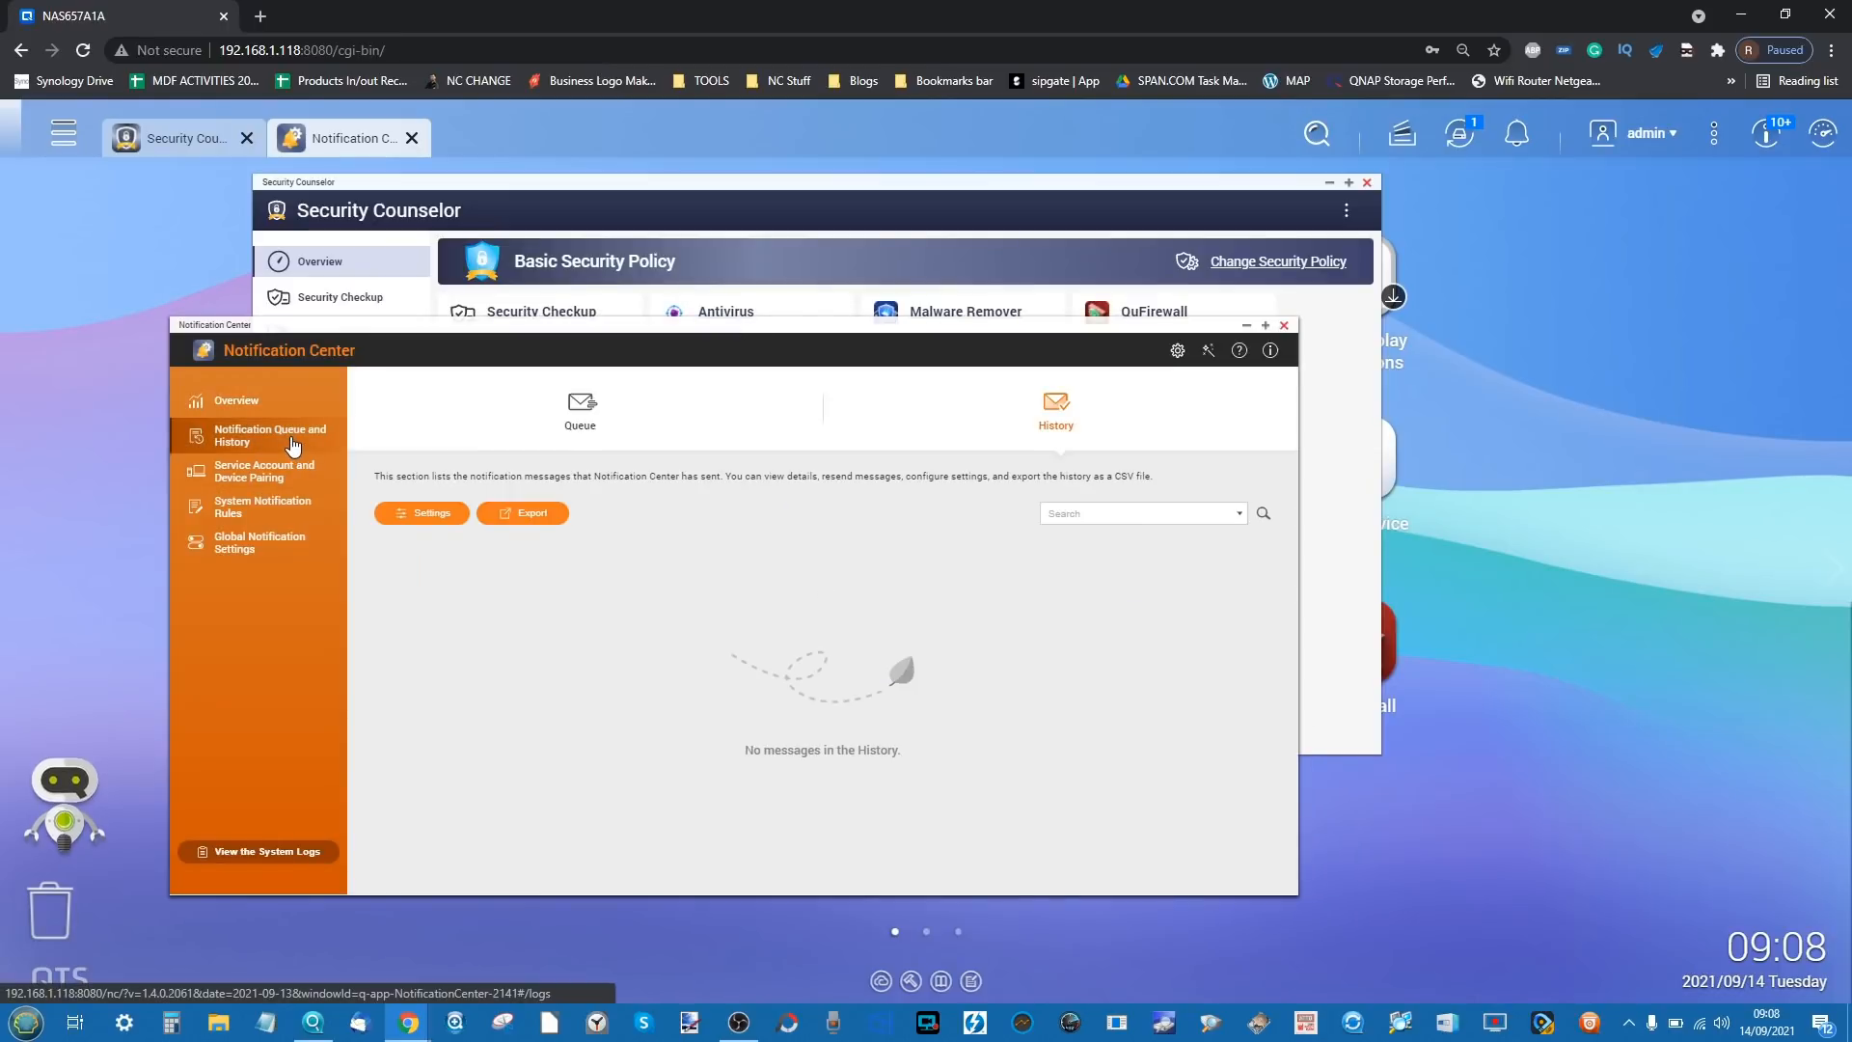
{"action": "left_click", "coordinate": [280, 470]}
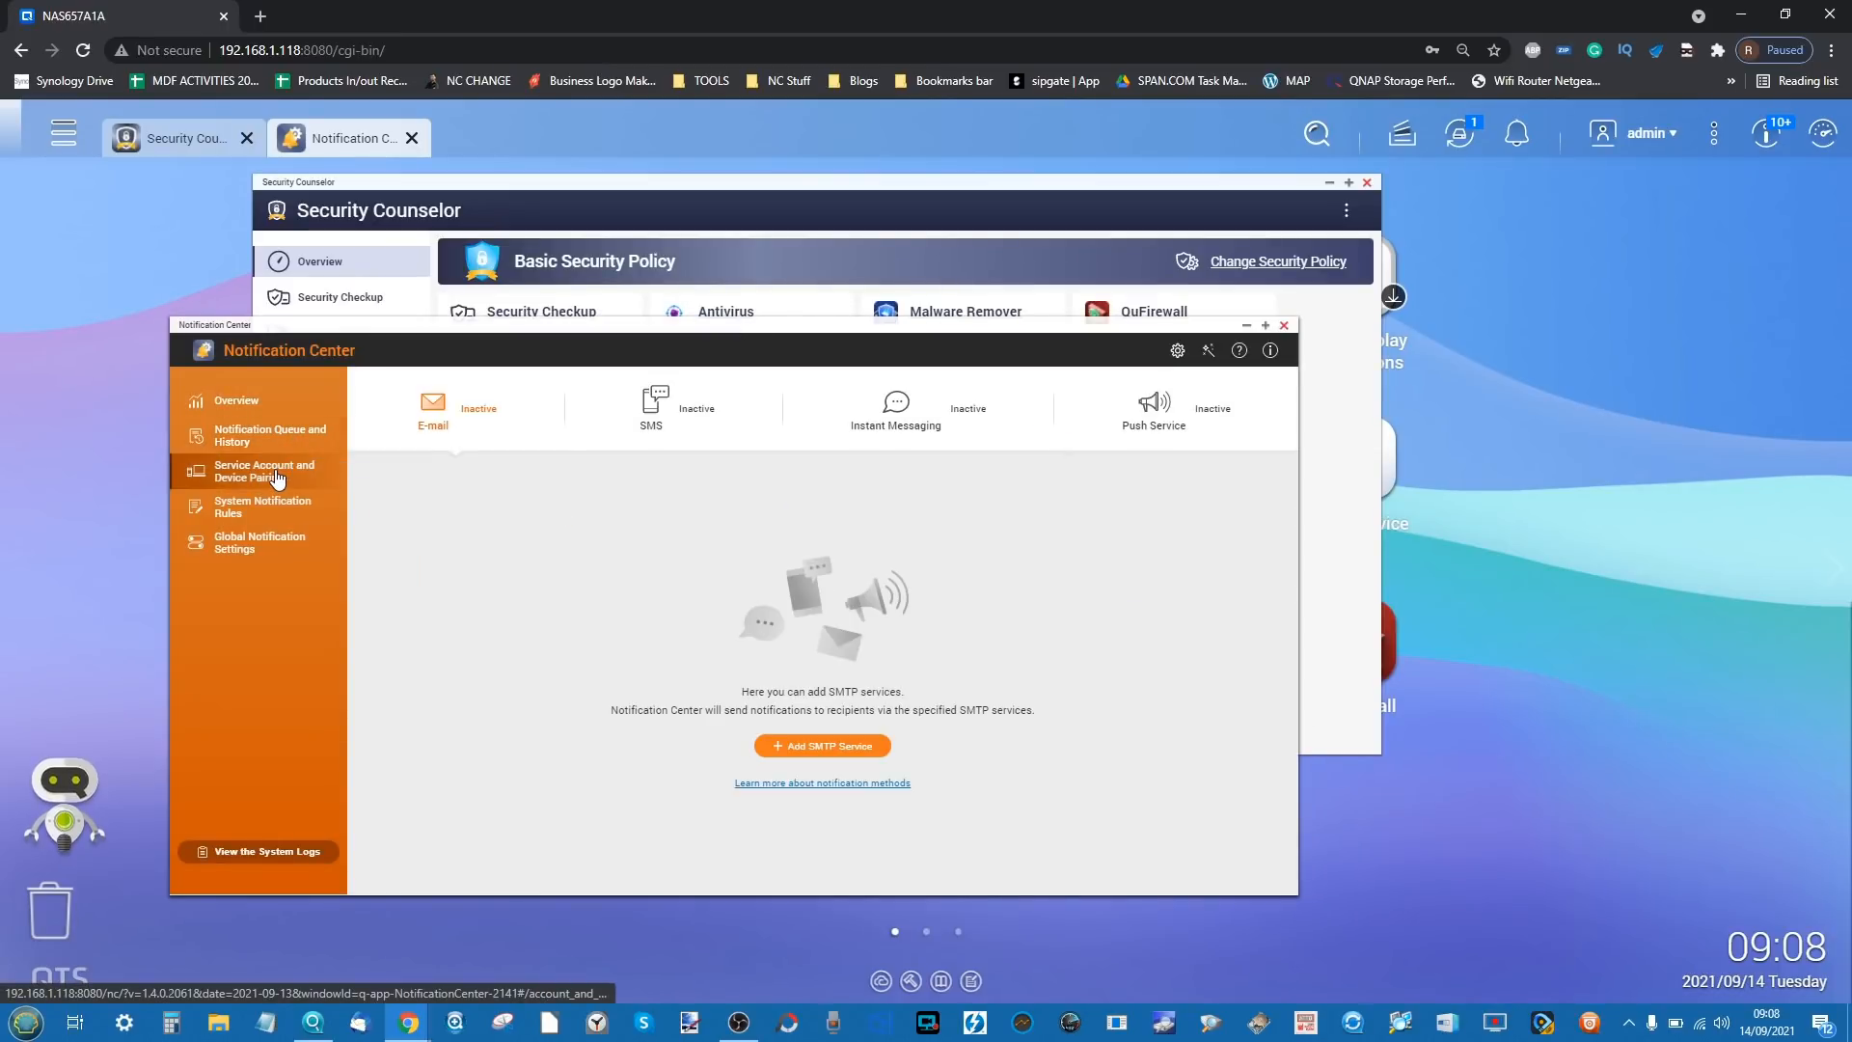
{"action": "left_click", "coordinate": [259, 405]}
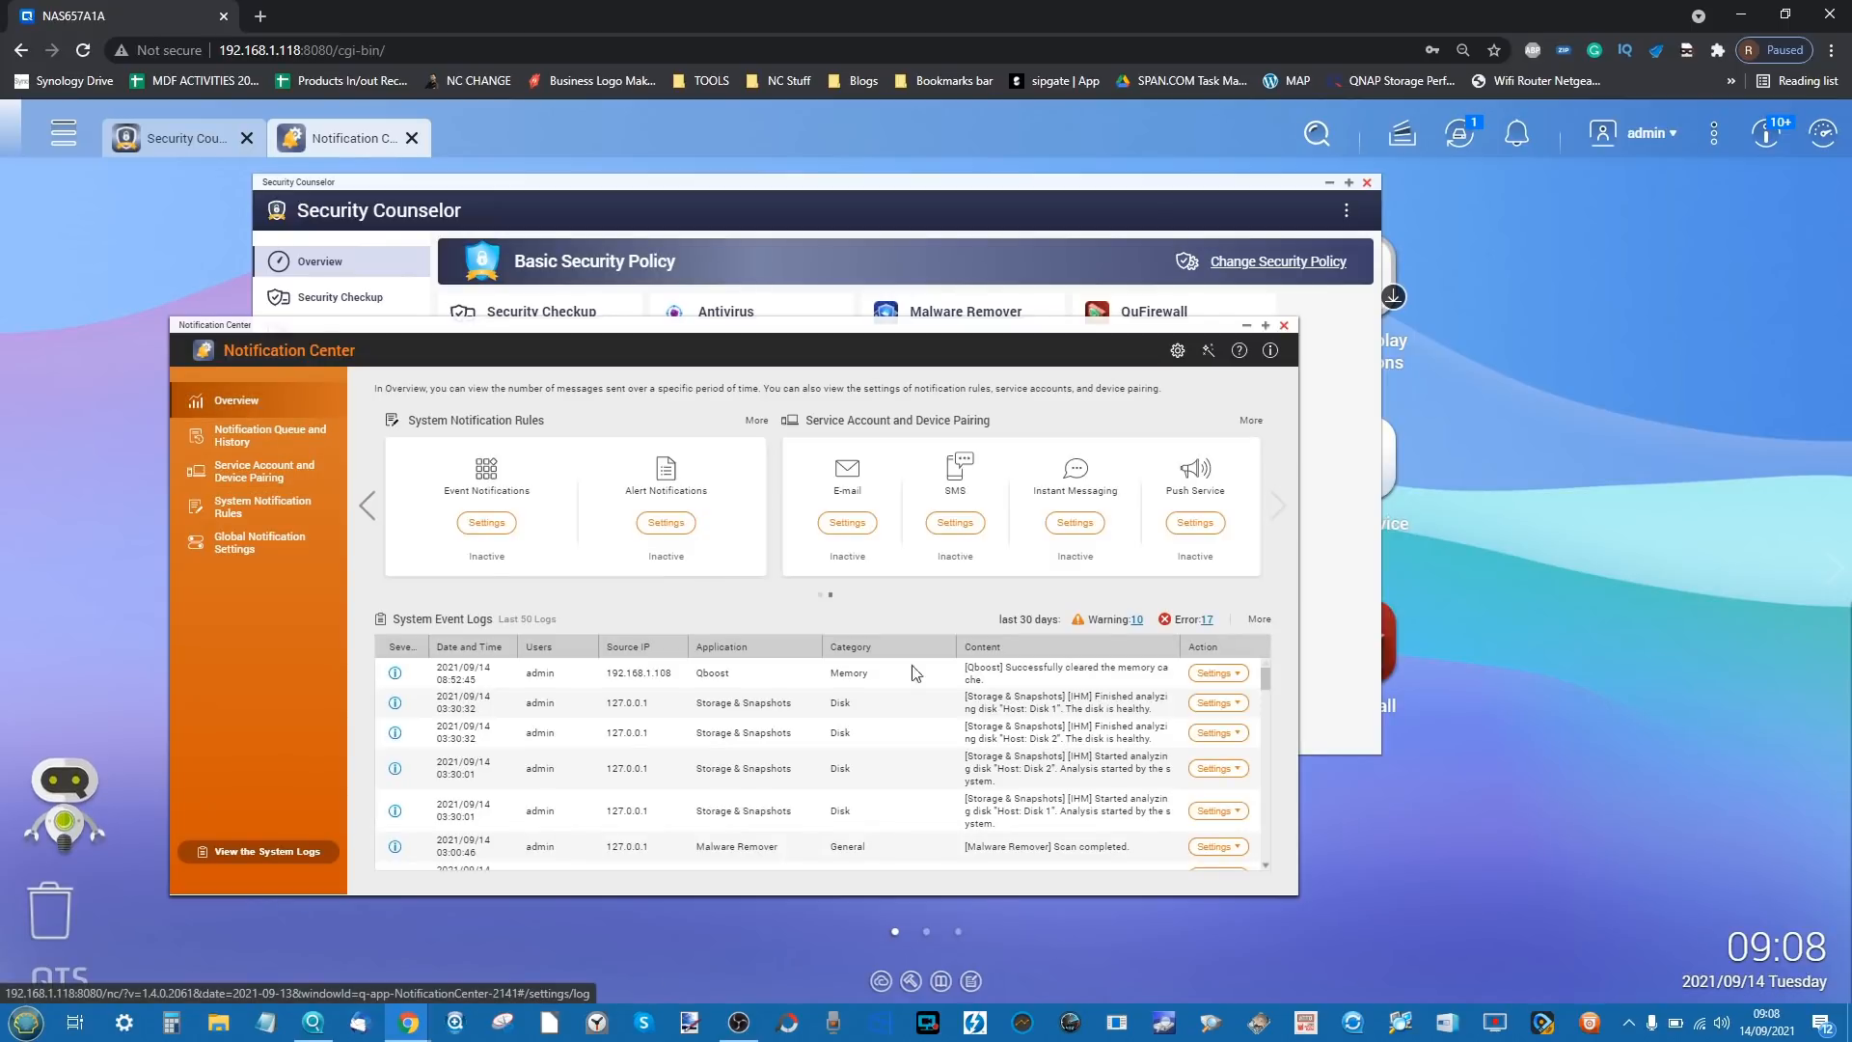
{"action": "left_click", "coordinate": [1202, 622]}
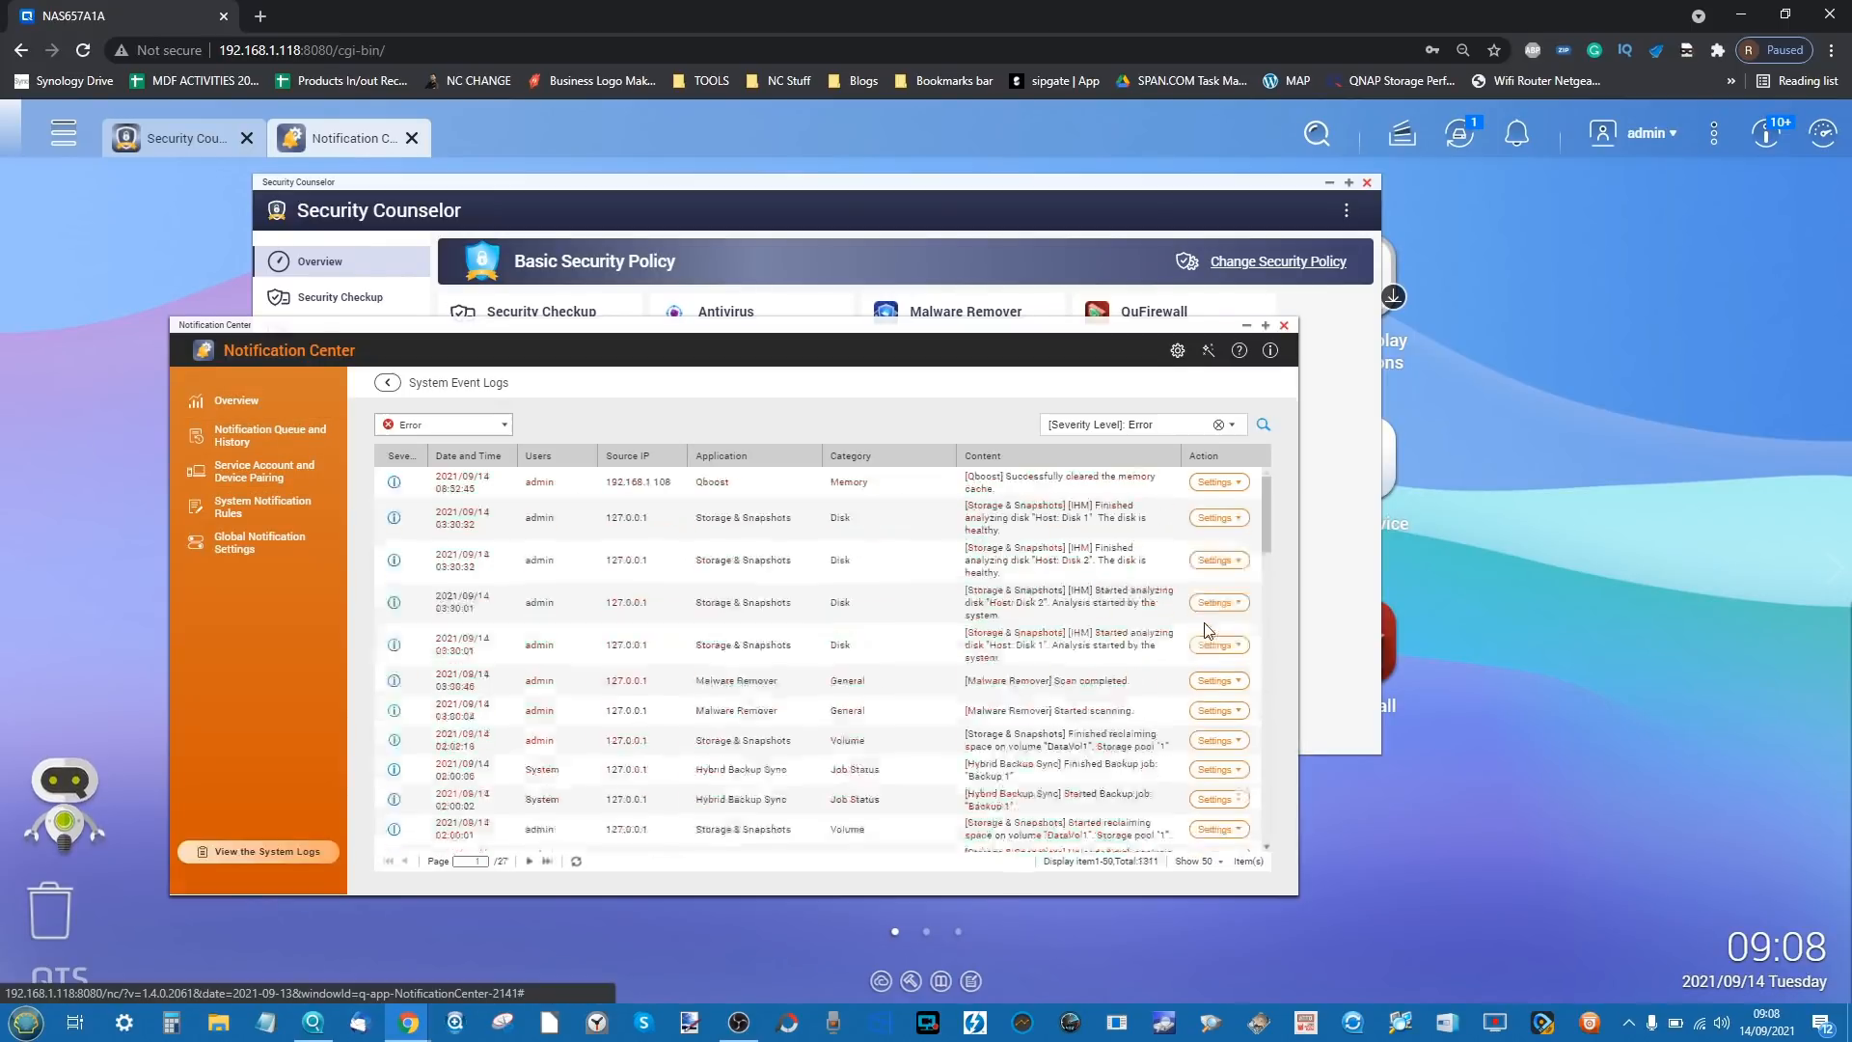
{"action": "scroll", "coordinate": [958, 622], "scroll_direction": "down", "scroll_amount": 5}
{"action": "scroll", "coordinate": [958, 625], "scroll_direction": "up", "scroll_amount": 3}
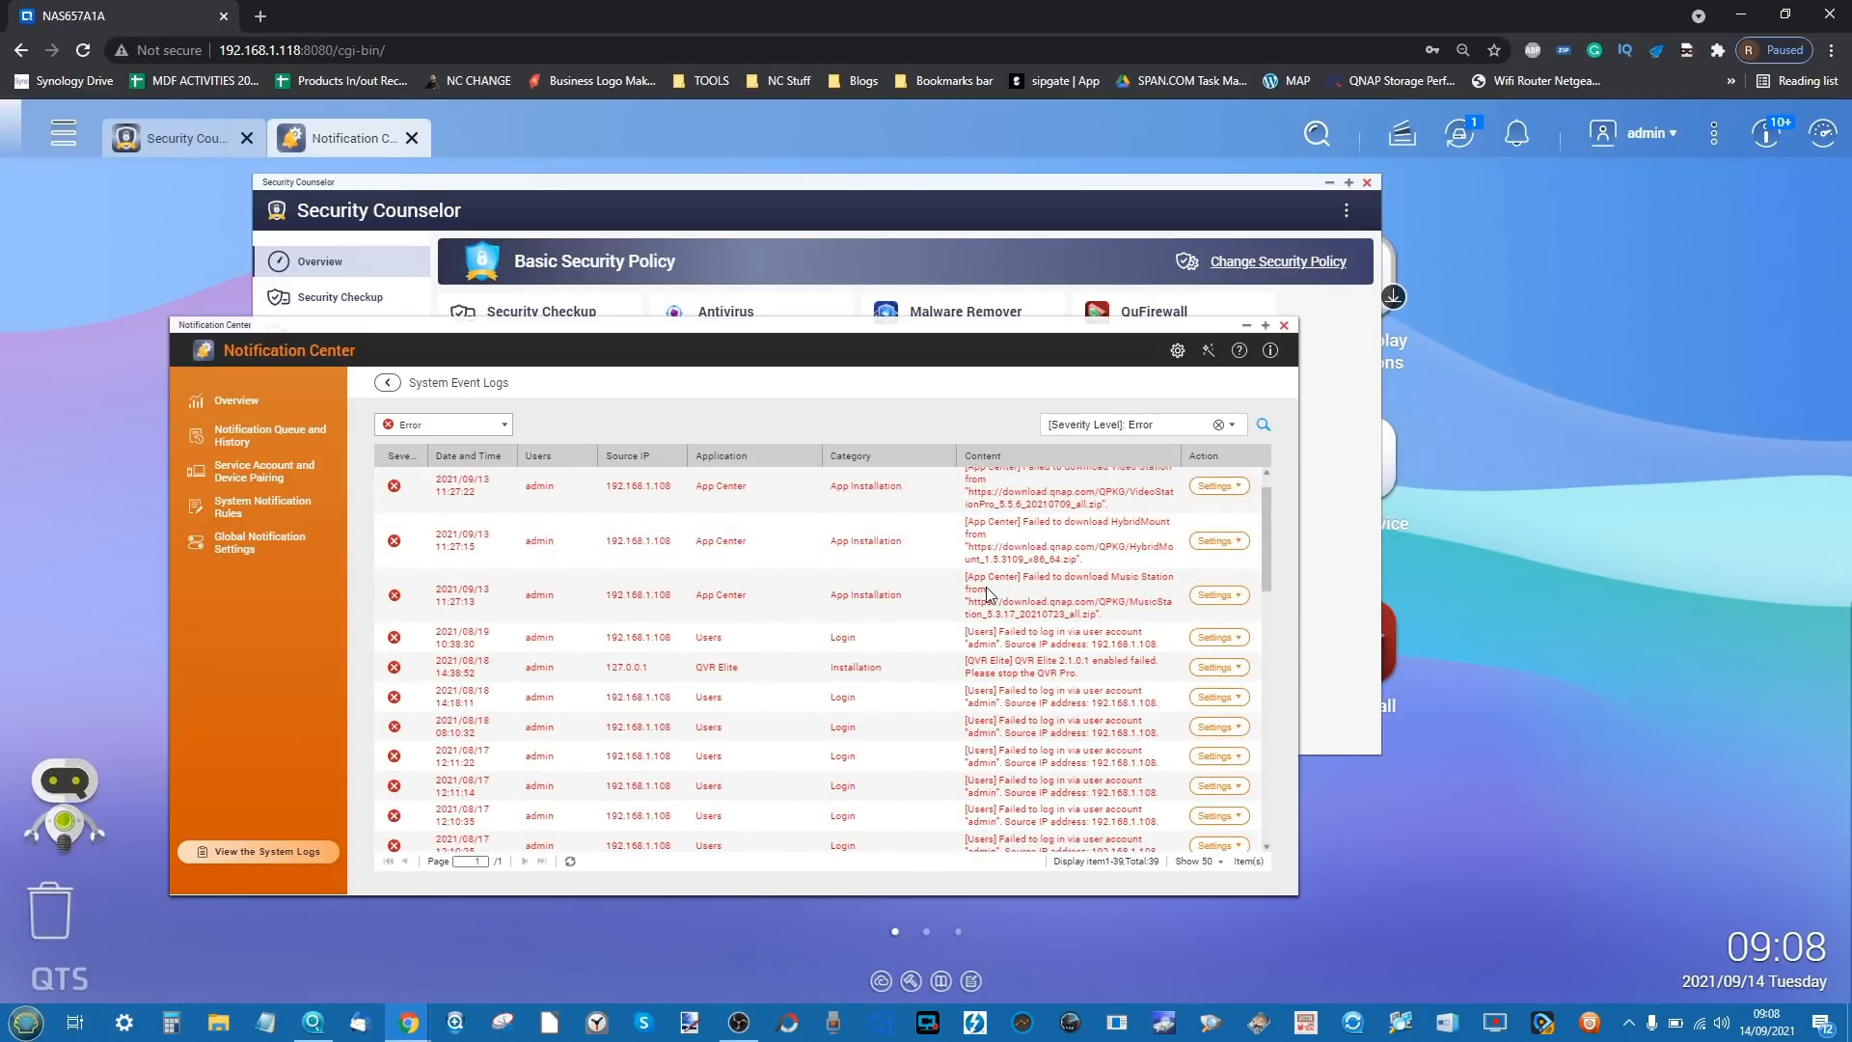
{"action": "scroll", "coordinate": [986, 592], "scroll_direction": "down", "scroll_amount": 10}
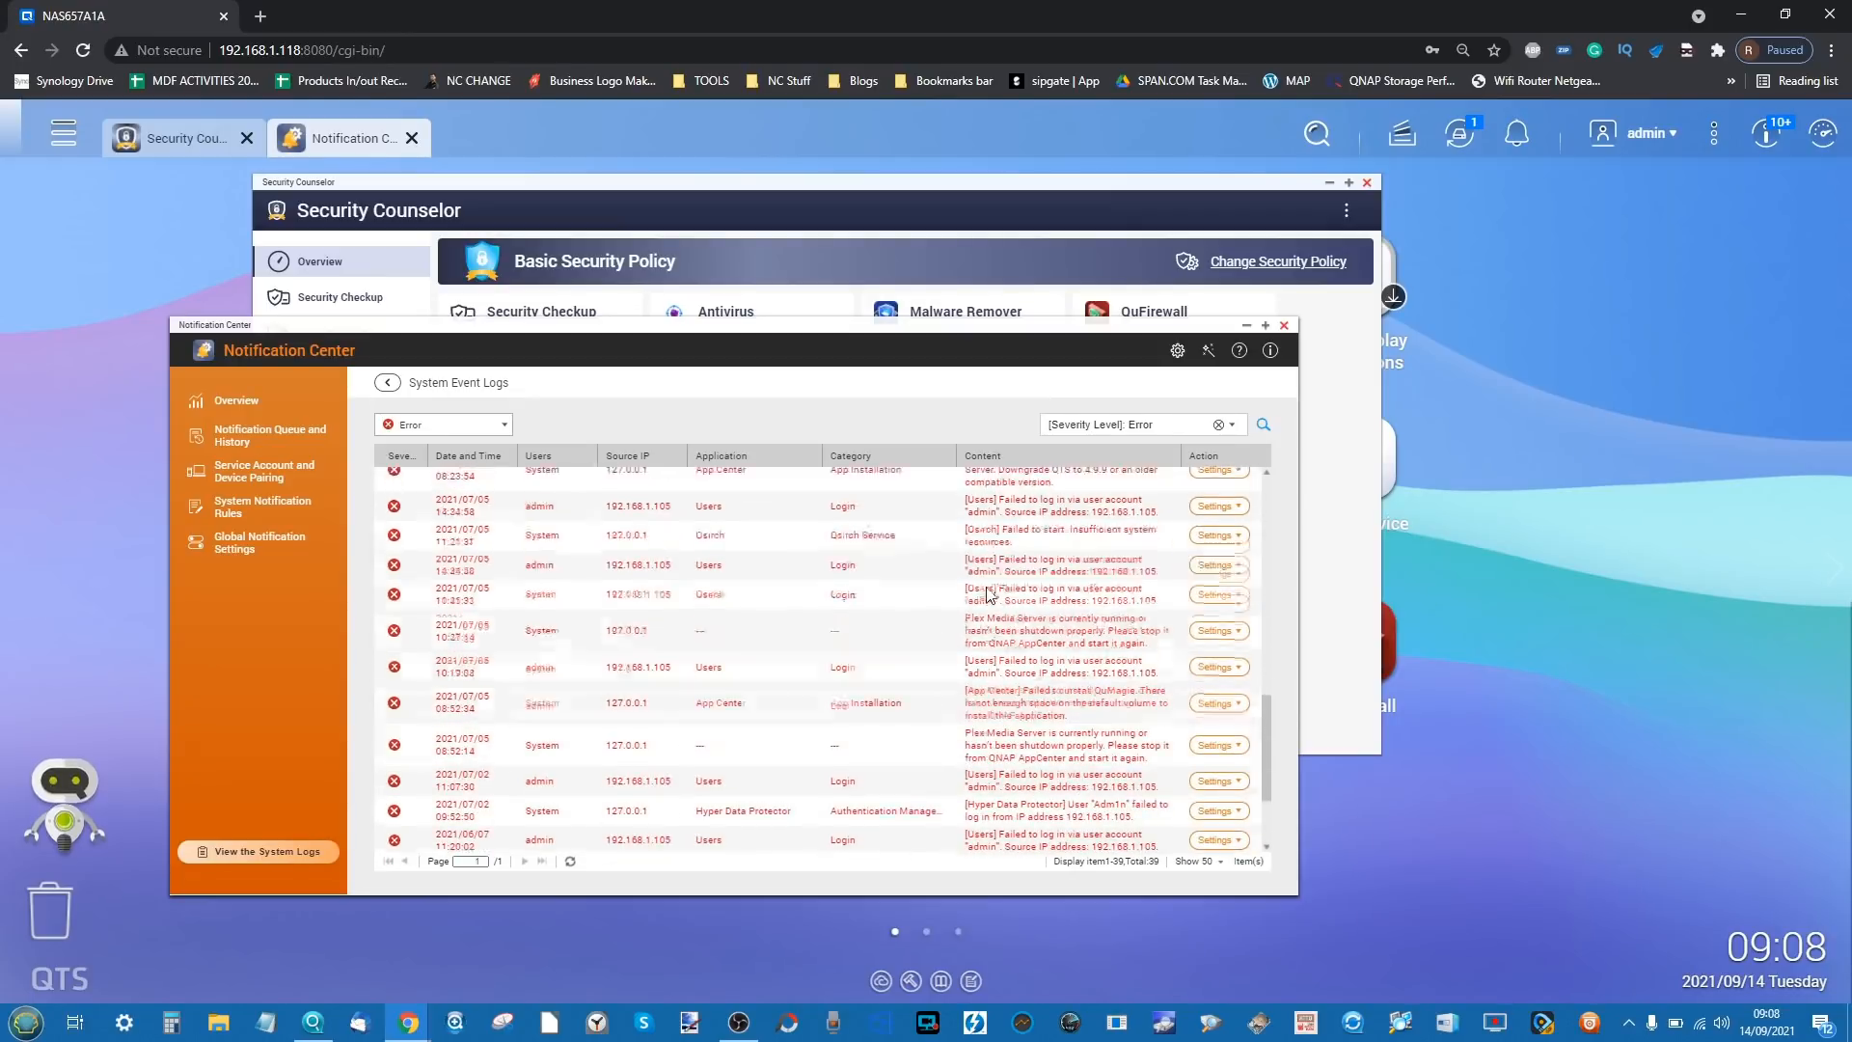
{"action": "scroll", "coordinate": [986, 593], "scroll_direction": "up", "scroll_amount": 10}
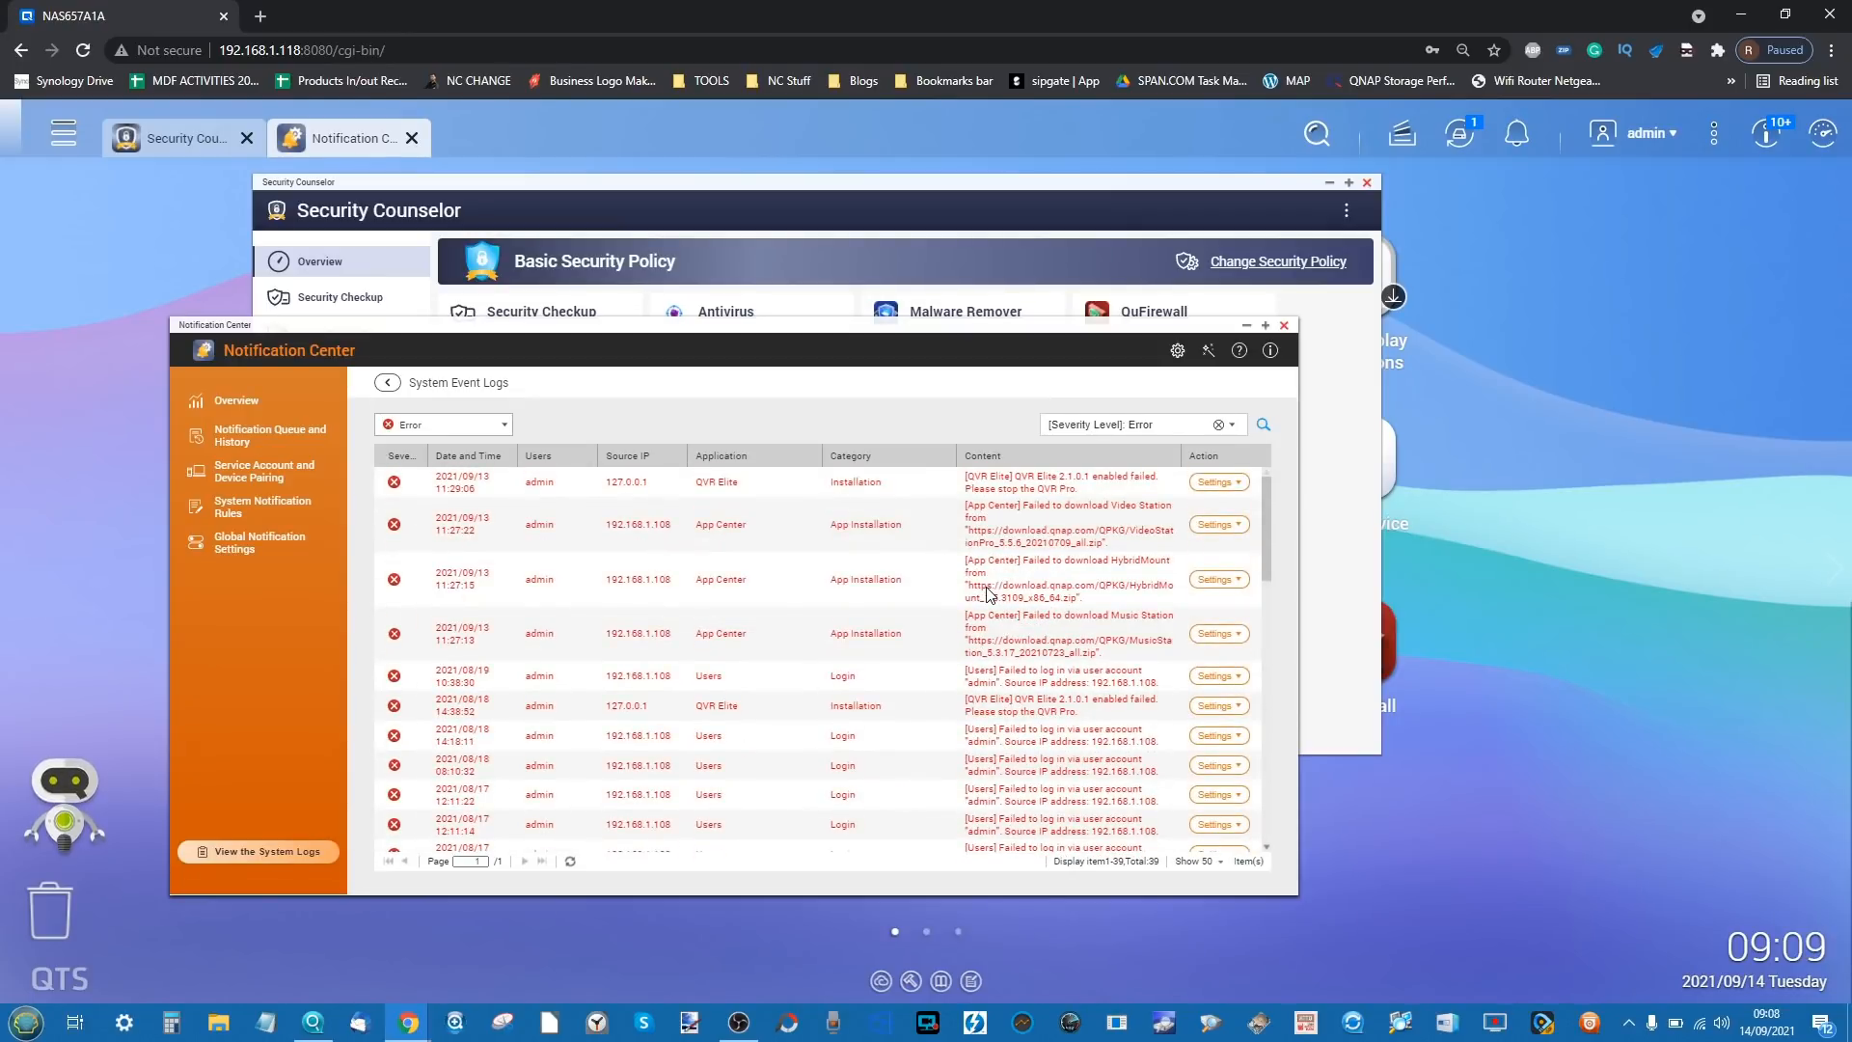
{"action": "left_click", "coordinate": [1284, 326]}
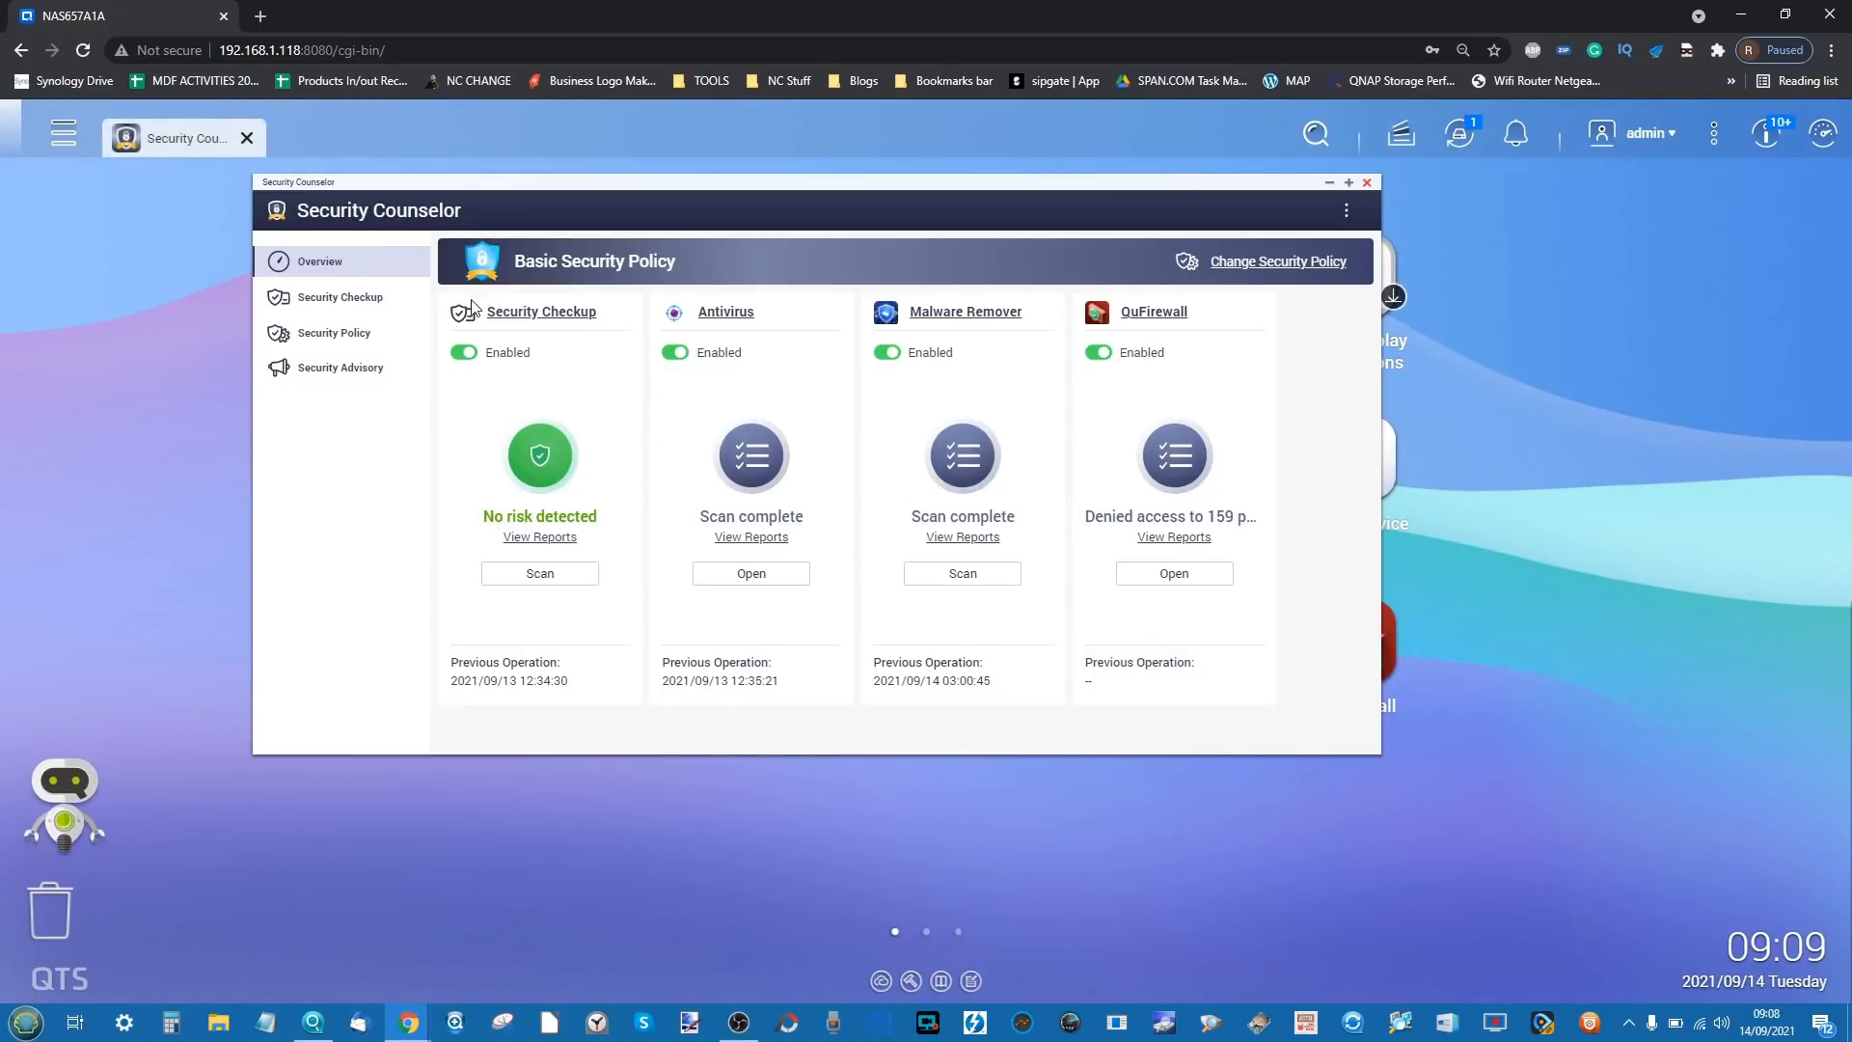
- Review Security Checkup results and the policy levels, keeping the Basic Security Policy
{"action": "left_click", "coordinate": [391, 301]}
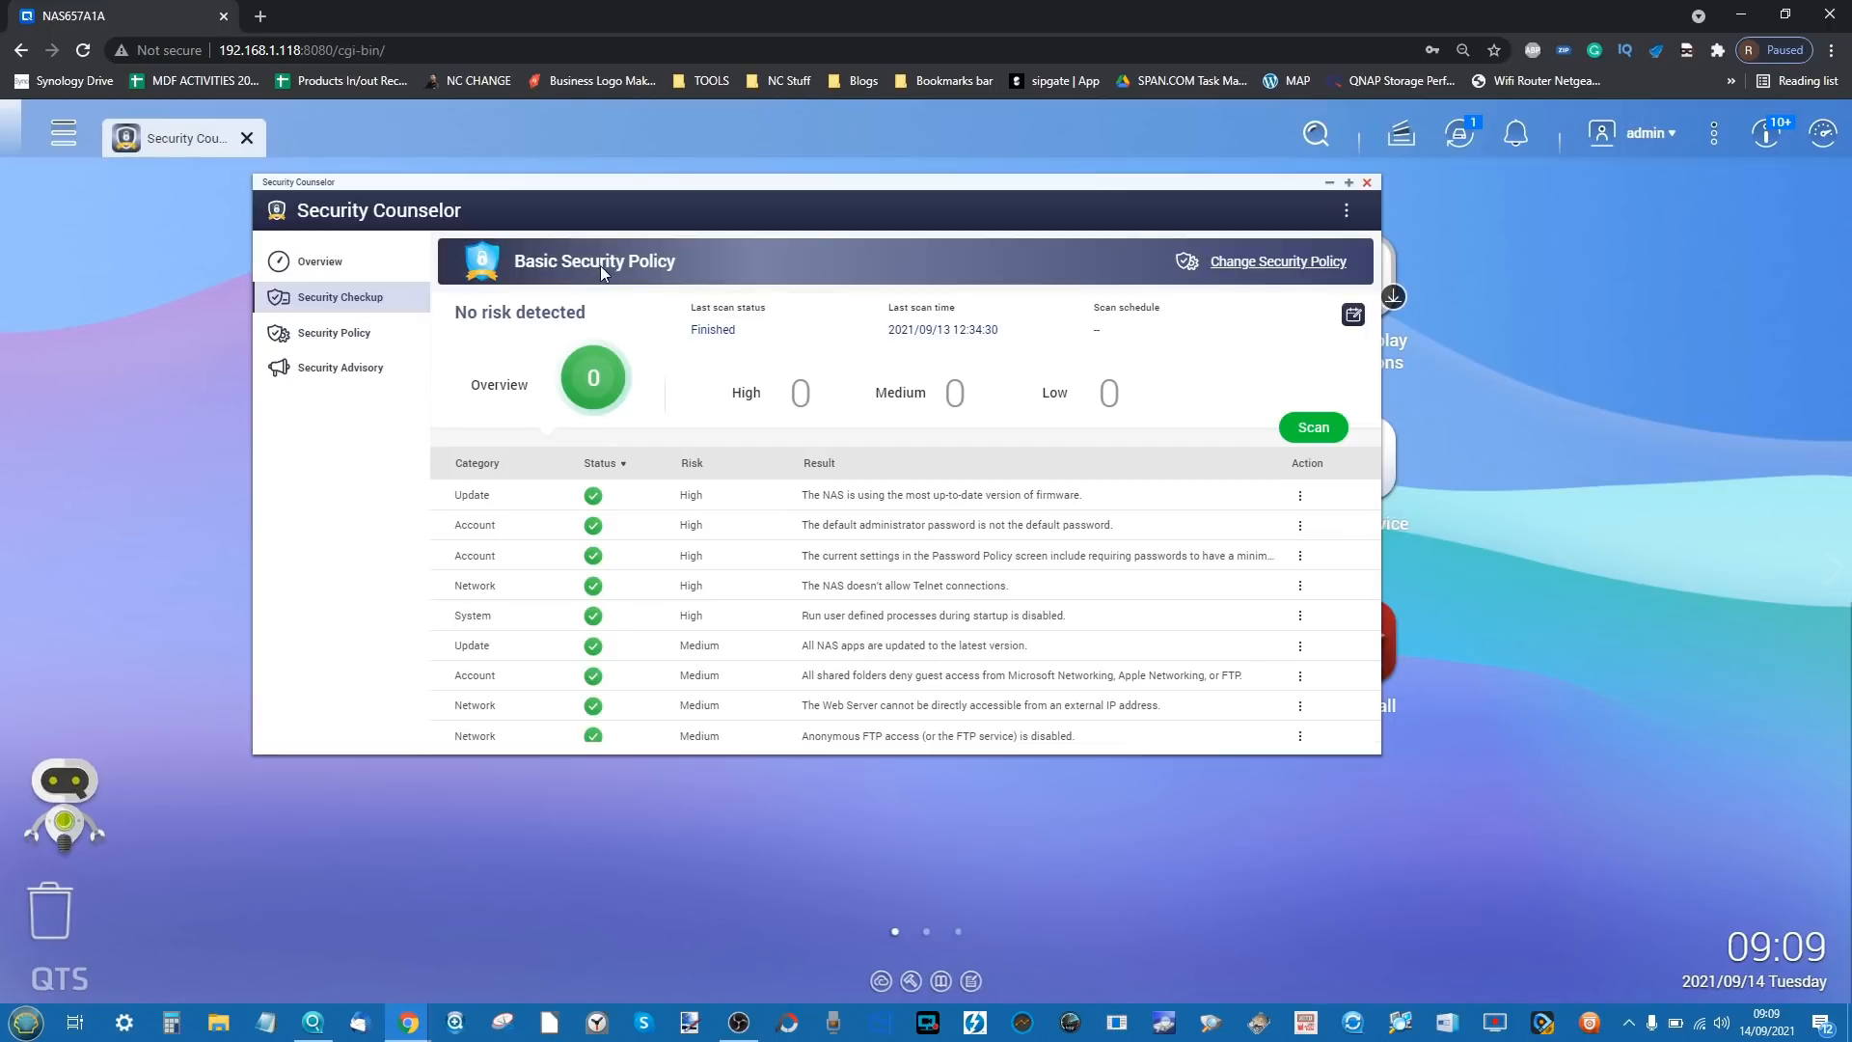
{"action": "left_click", "coordinate": [336, 263]}
{"action": "left_click", "coordinate": [321, 331]}
{"action": "left_click", "coordinate": [638, 303]}
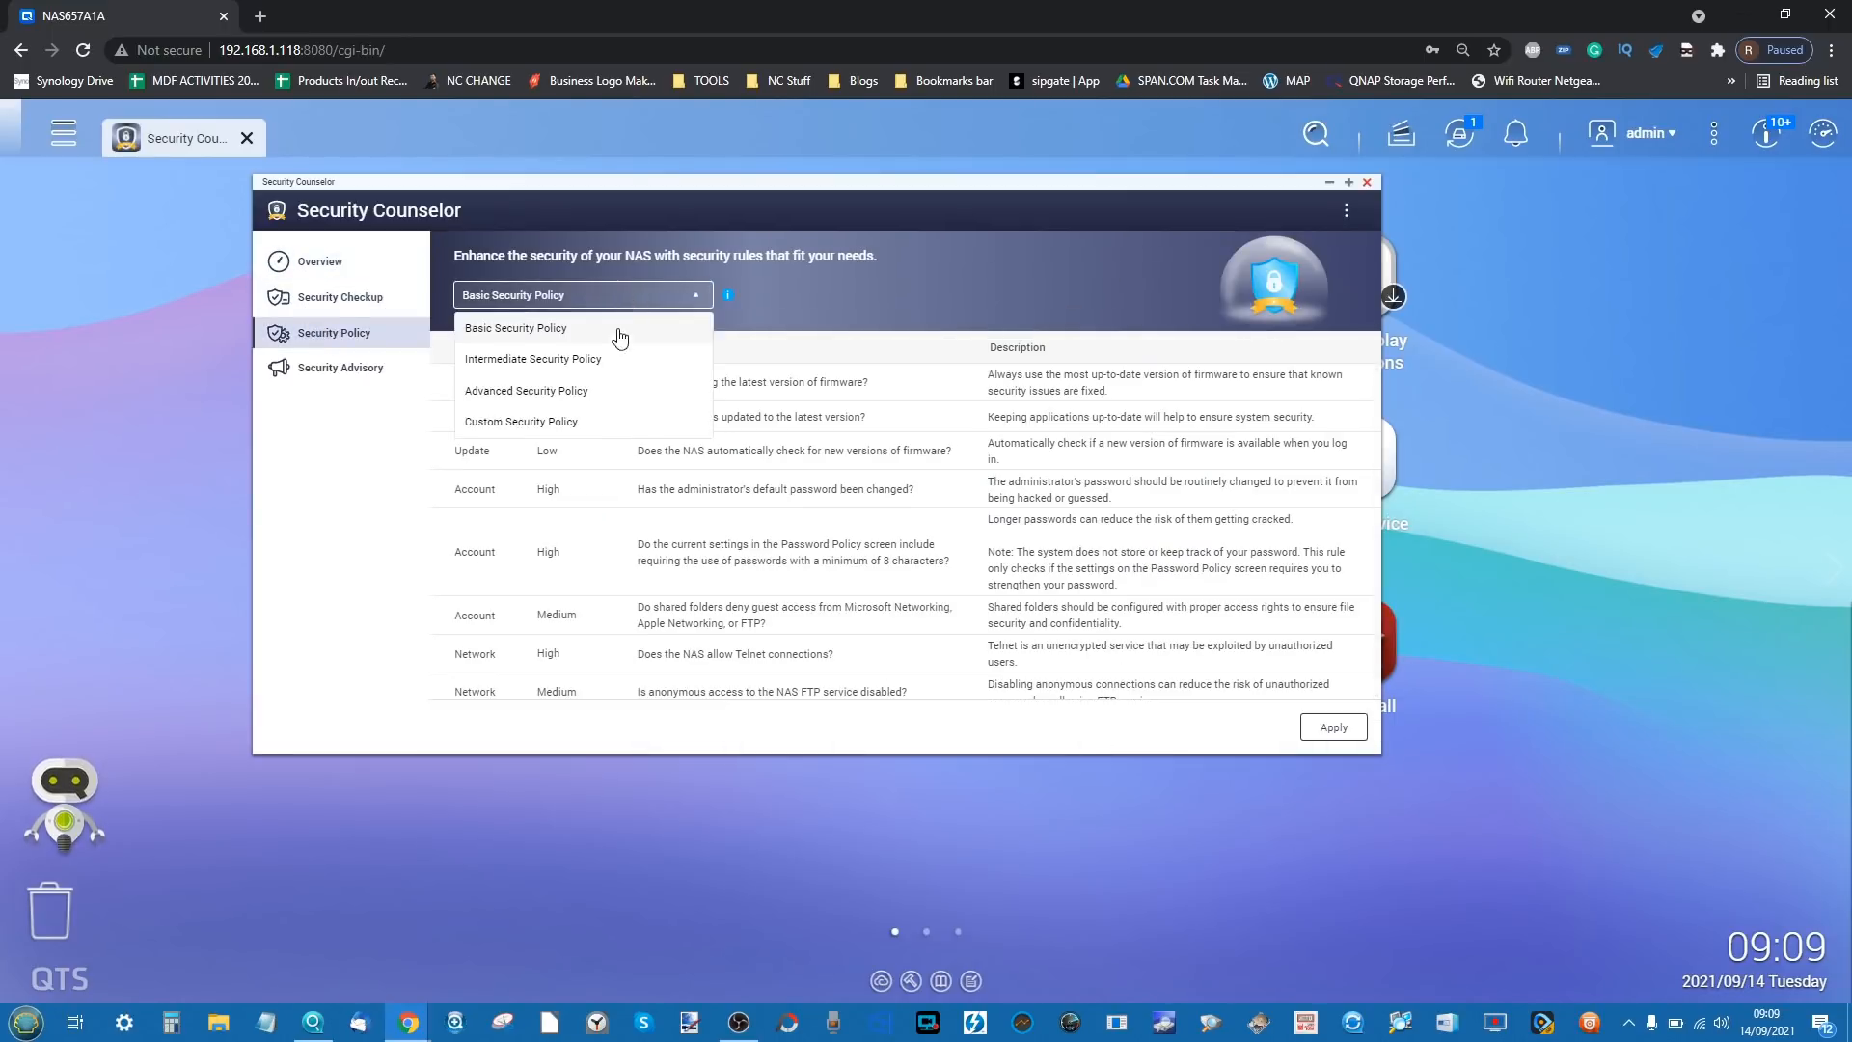
{"action": "left_click", "coordinate": [913, 262]}
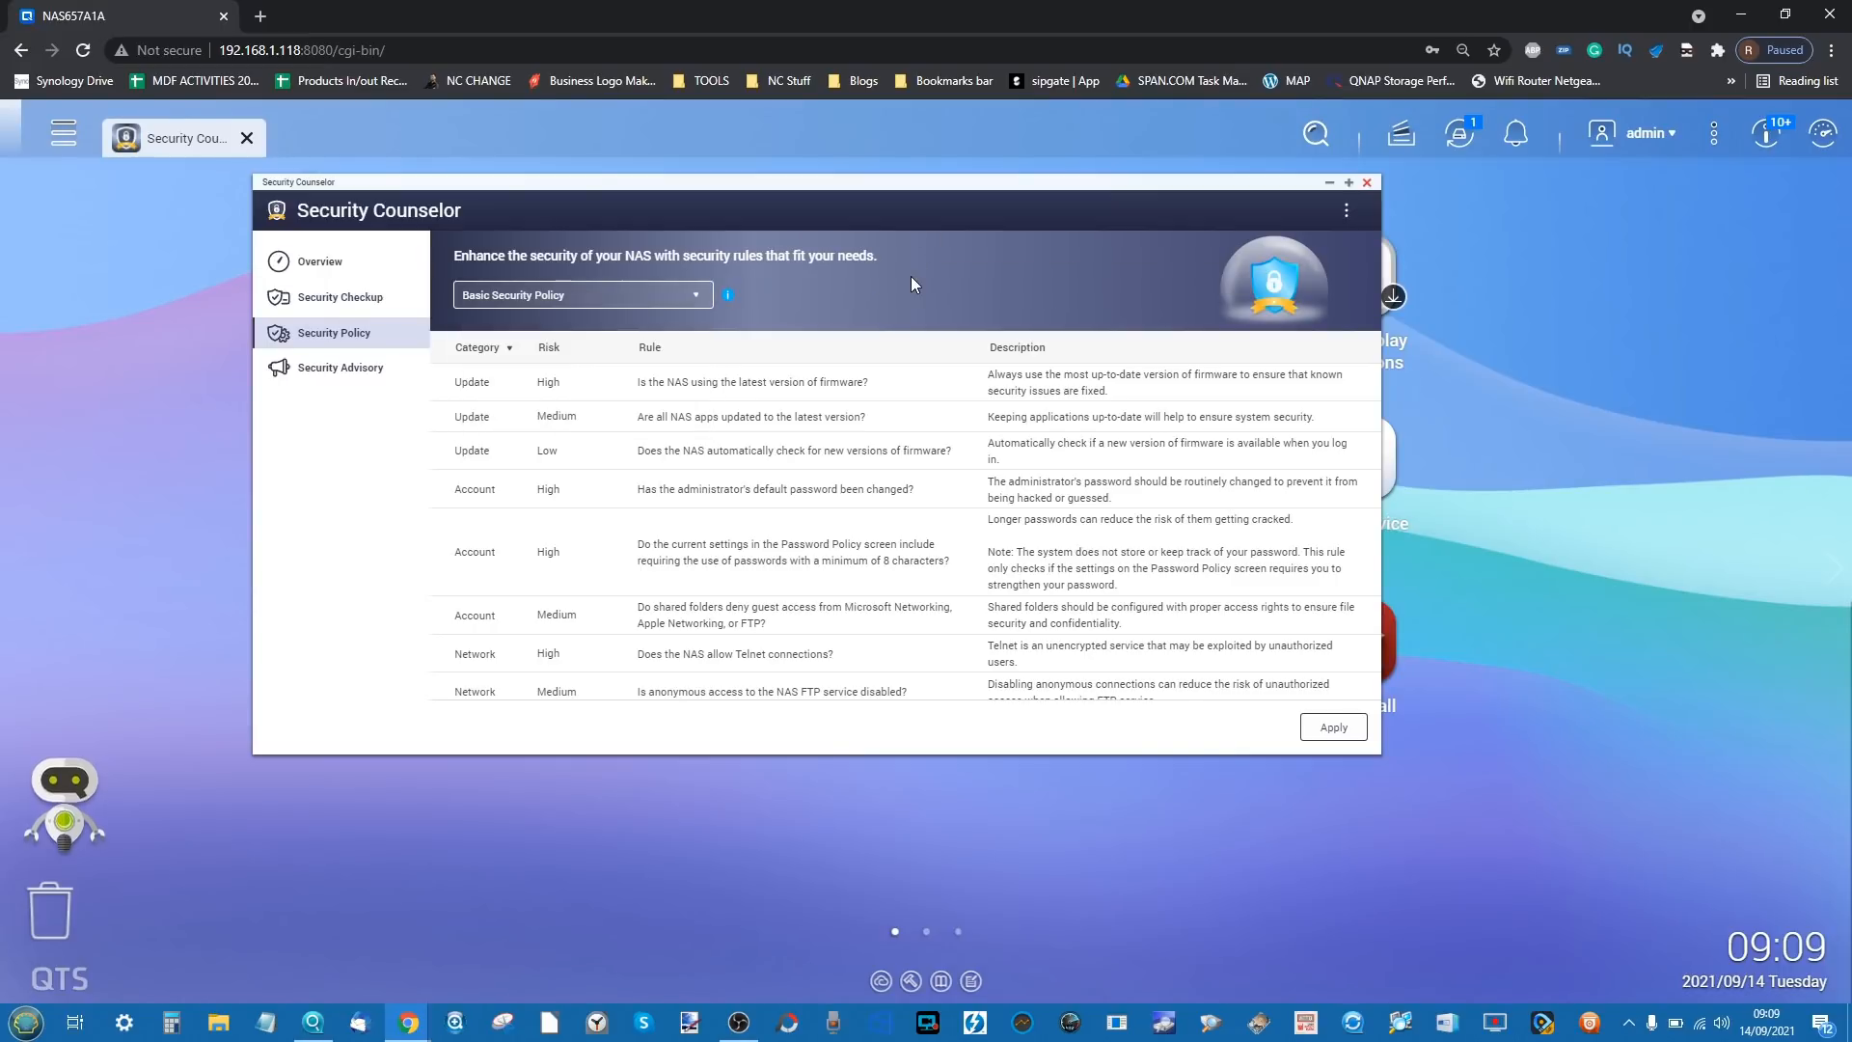
- Check Security Advisory, then start Security Checkup and Malware Remover scans from Overview
{"action": "left_click", "coordinate": [378, 368]}
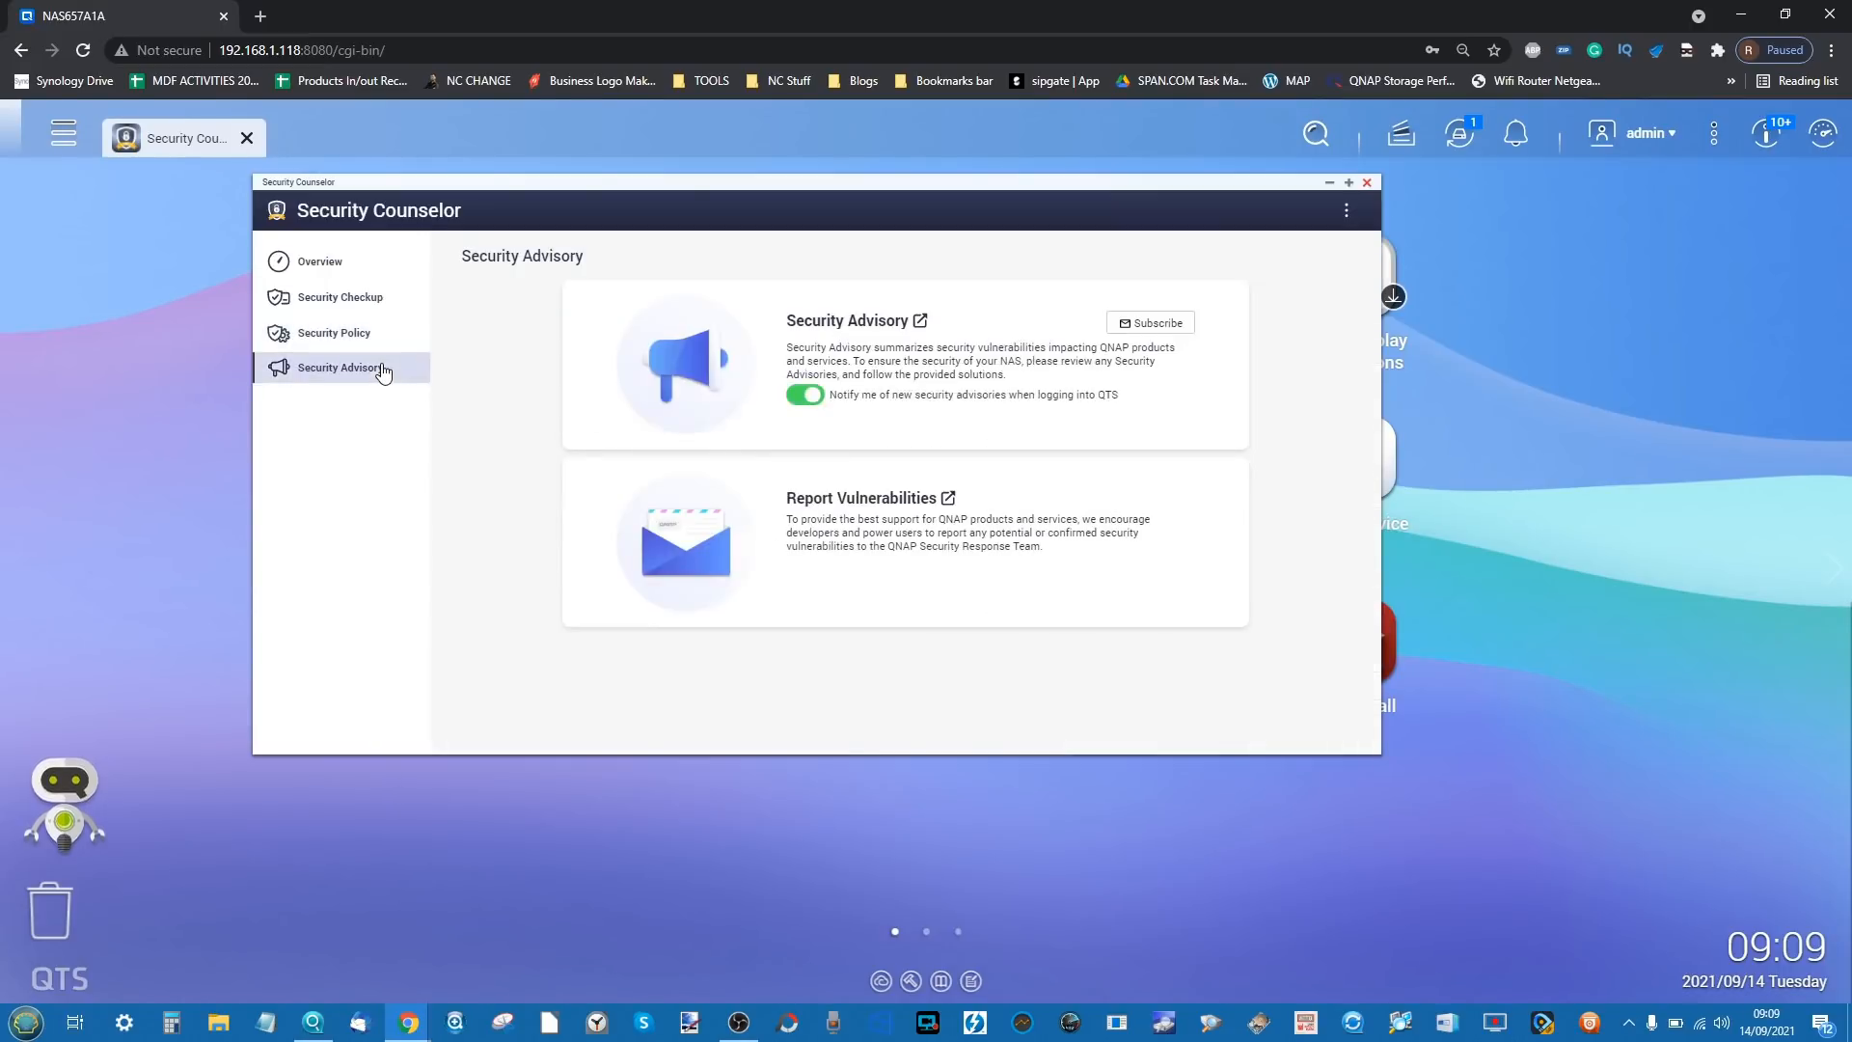
{"action": "left_click", "coordinate": [319, 260]}
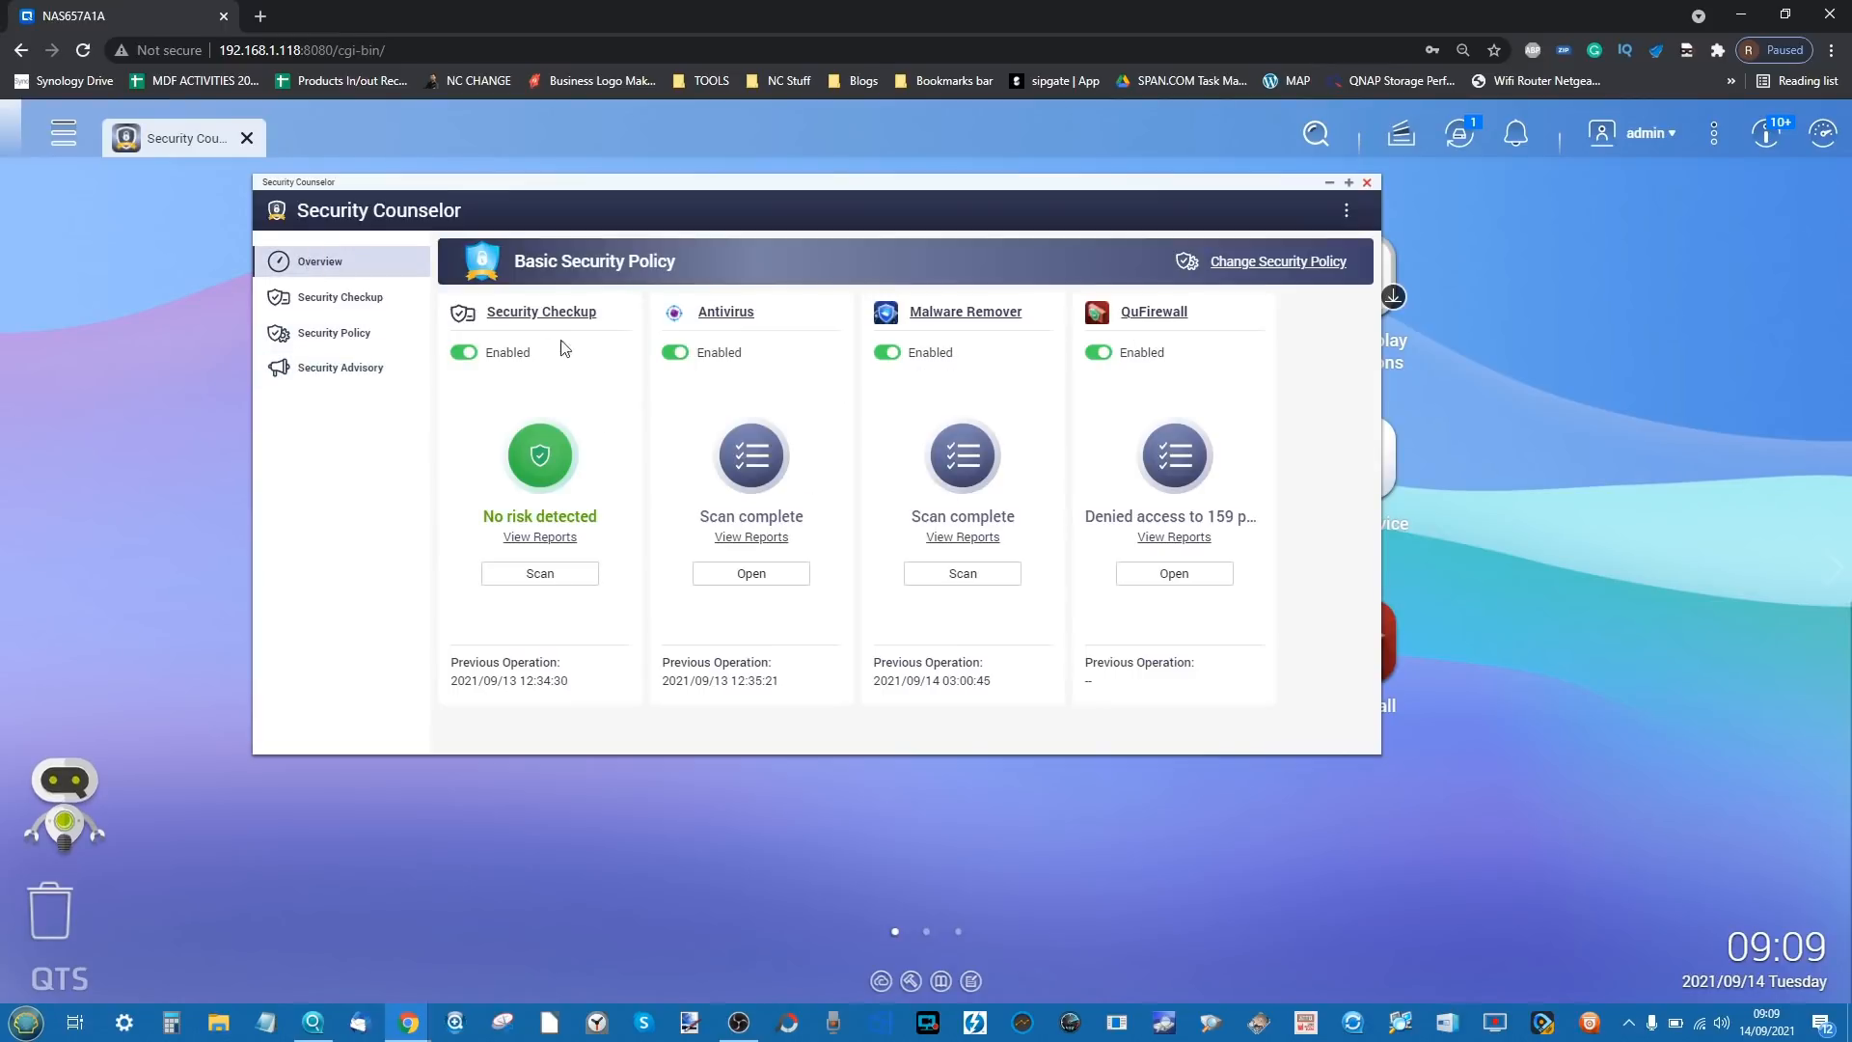
{"action": "left_click", "coordinate": [530, 574]}
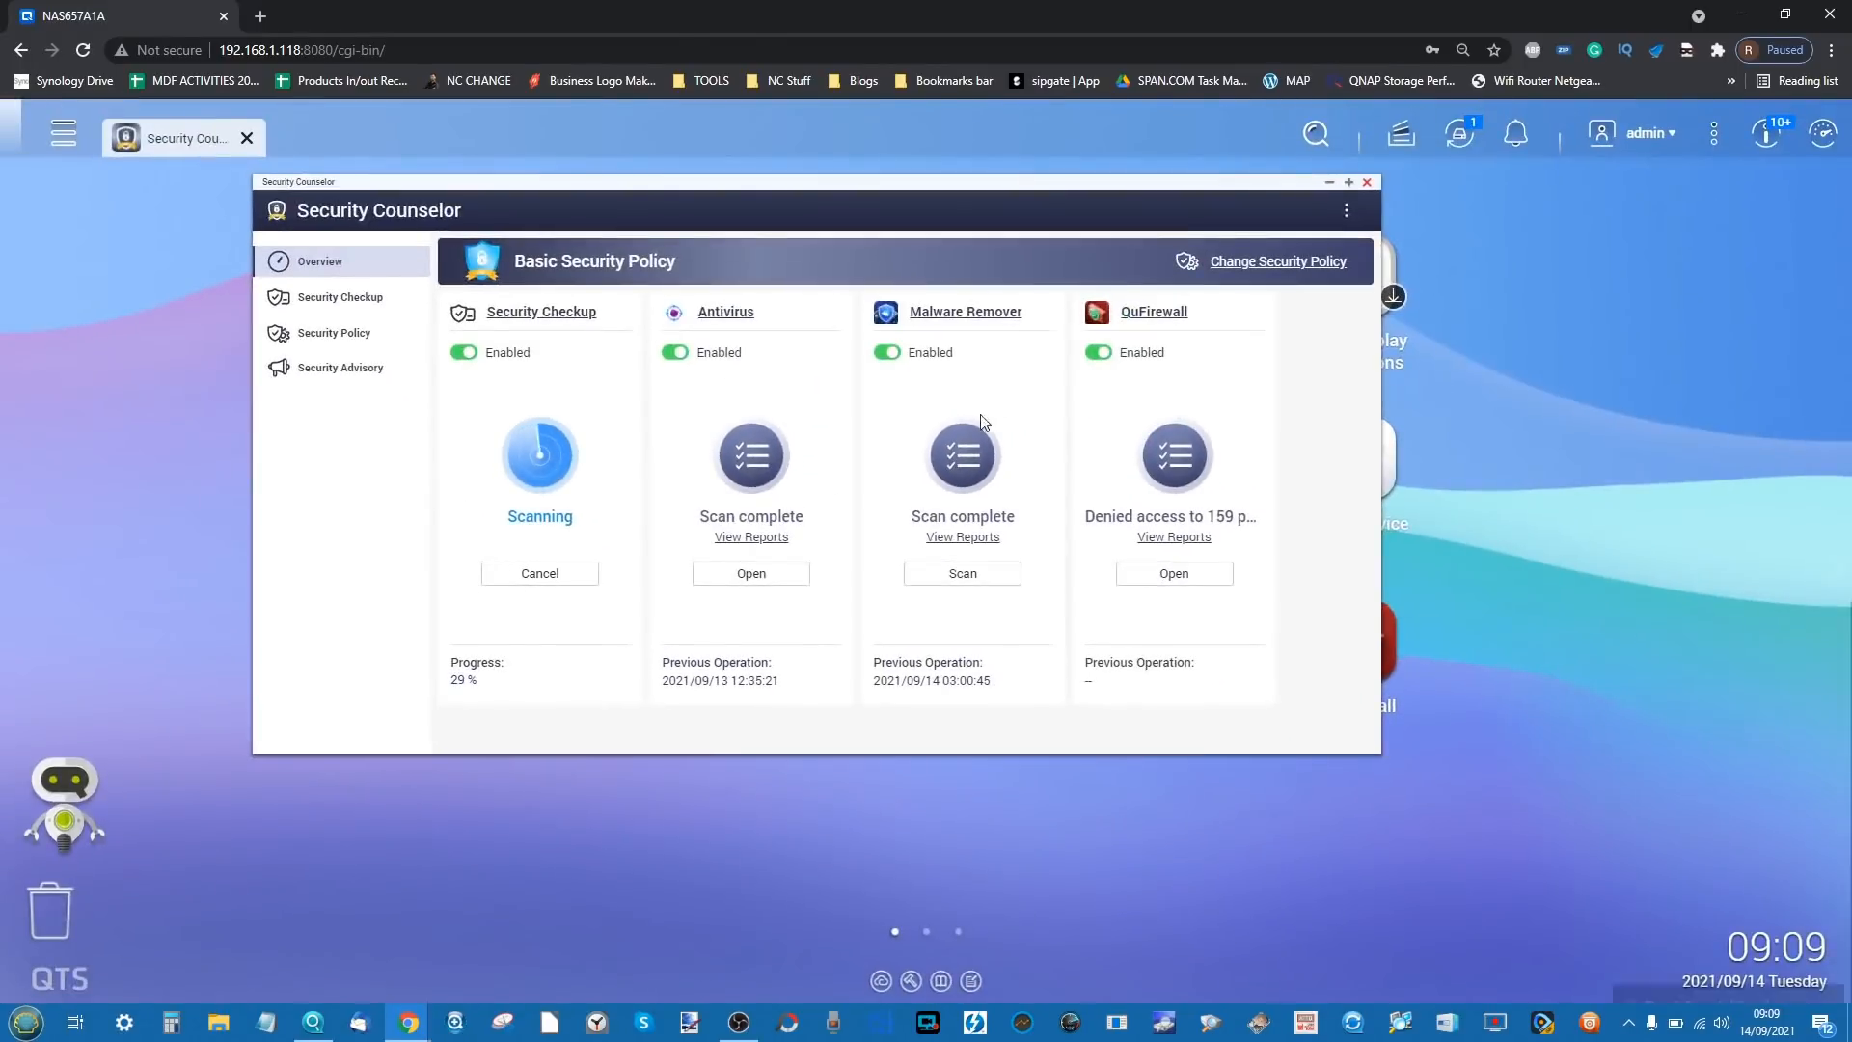
{"action": "left_click", "coordinate": [960, 573]}
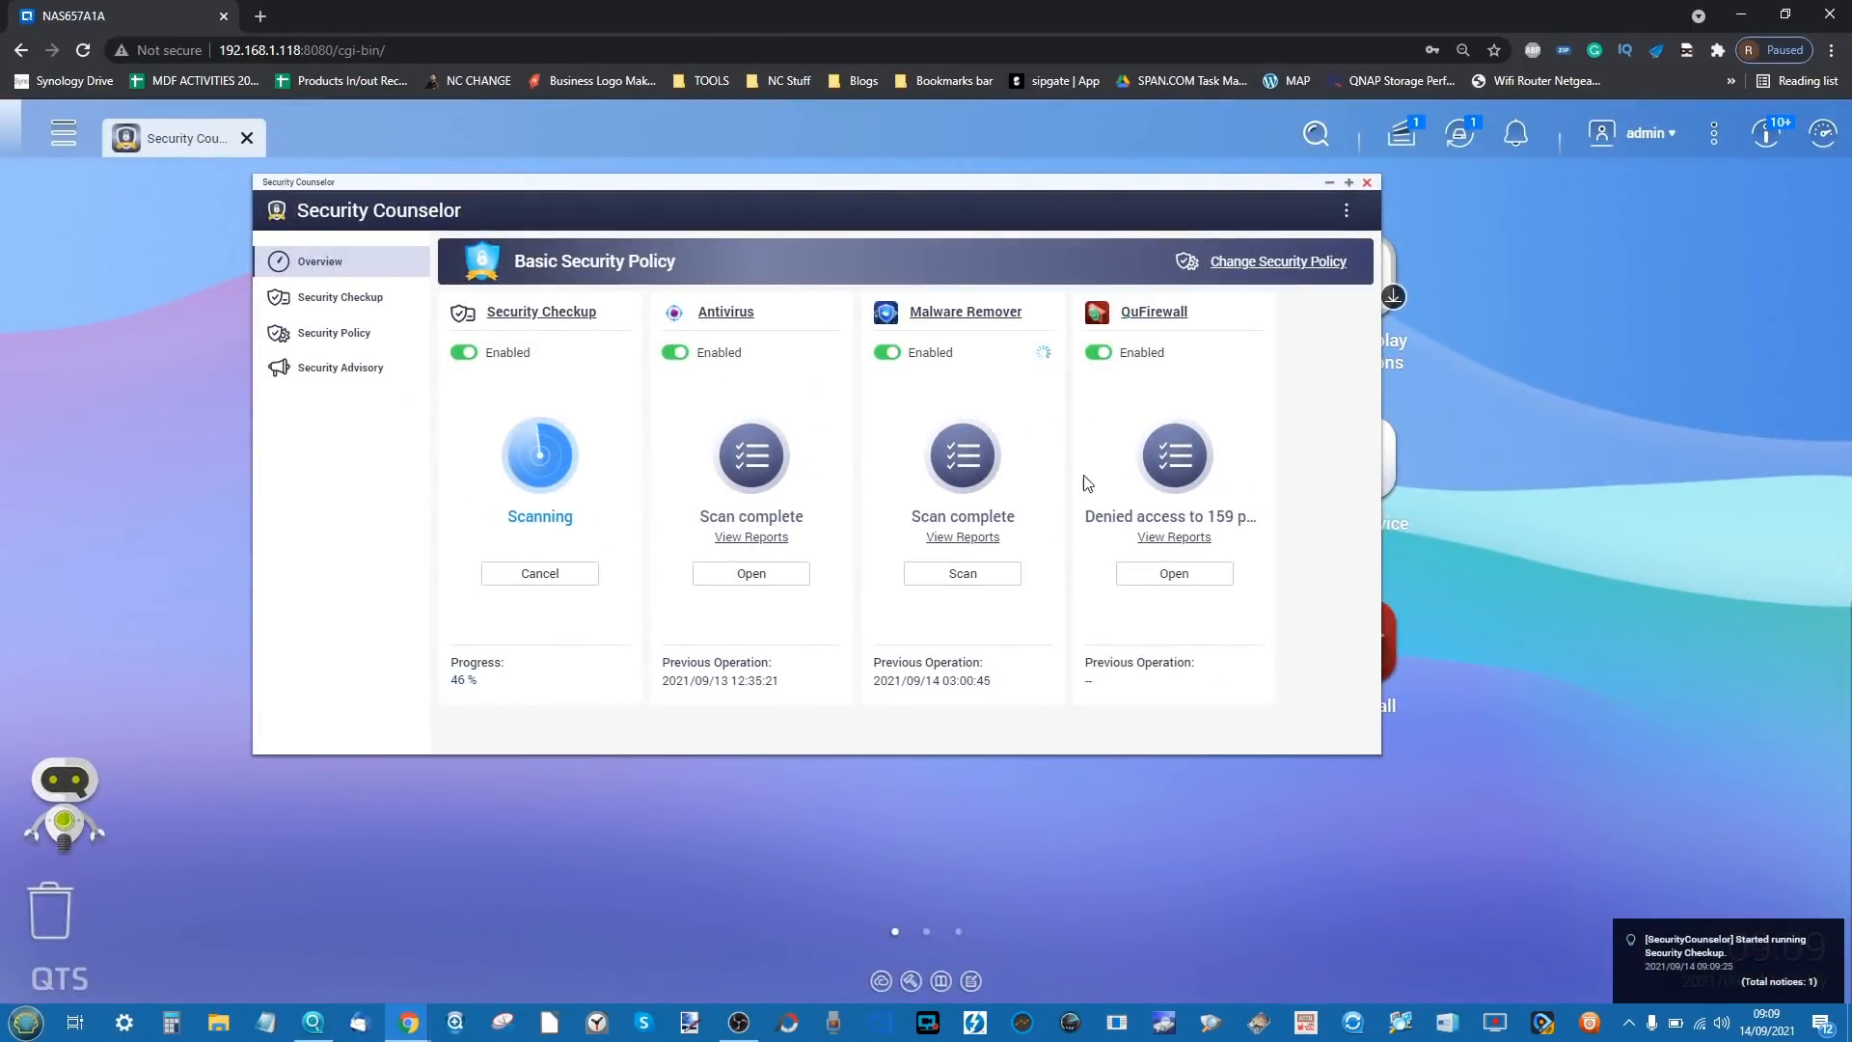
{"action": "left_click", "coordinate": [1163, 574]}
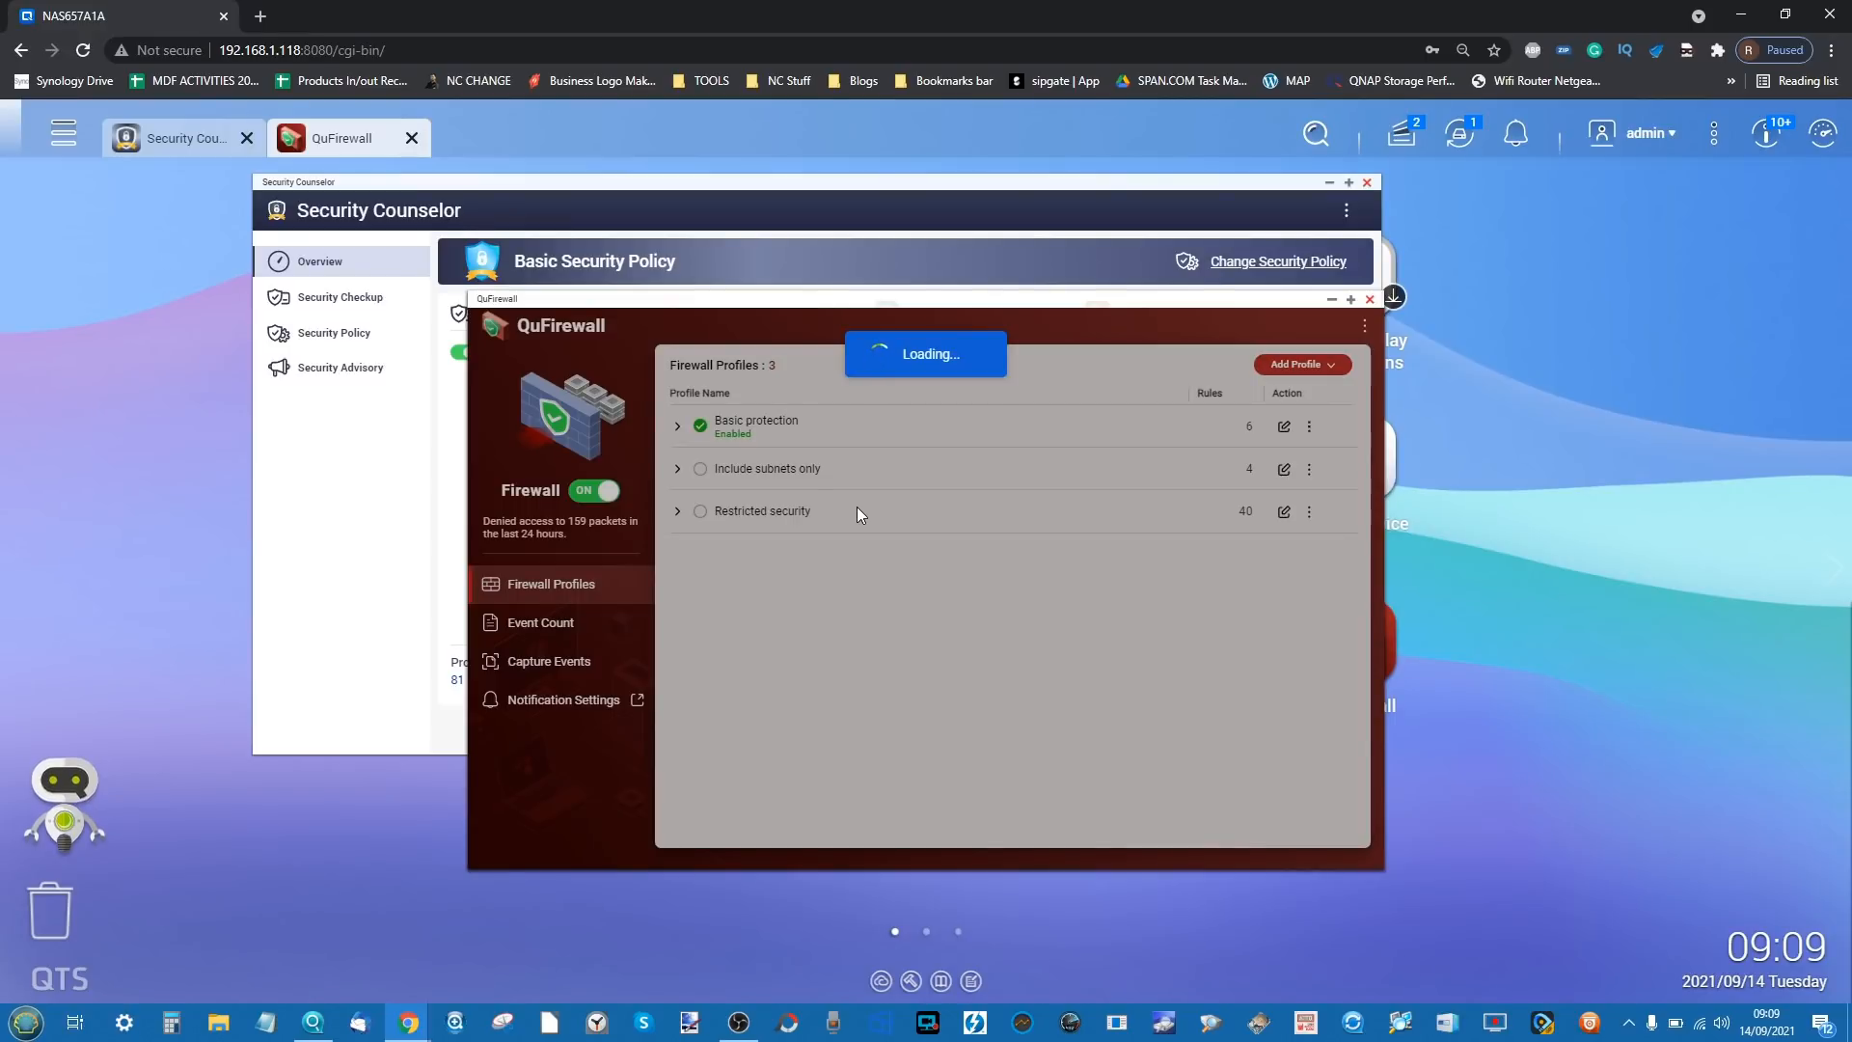
{"action": "left_click_drag", "start_coordinate": [697, 300], "coordinate": [987, 354]}
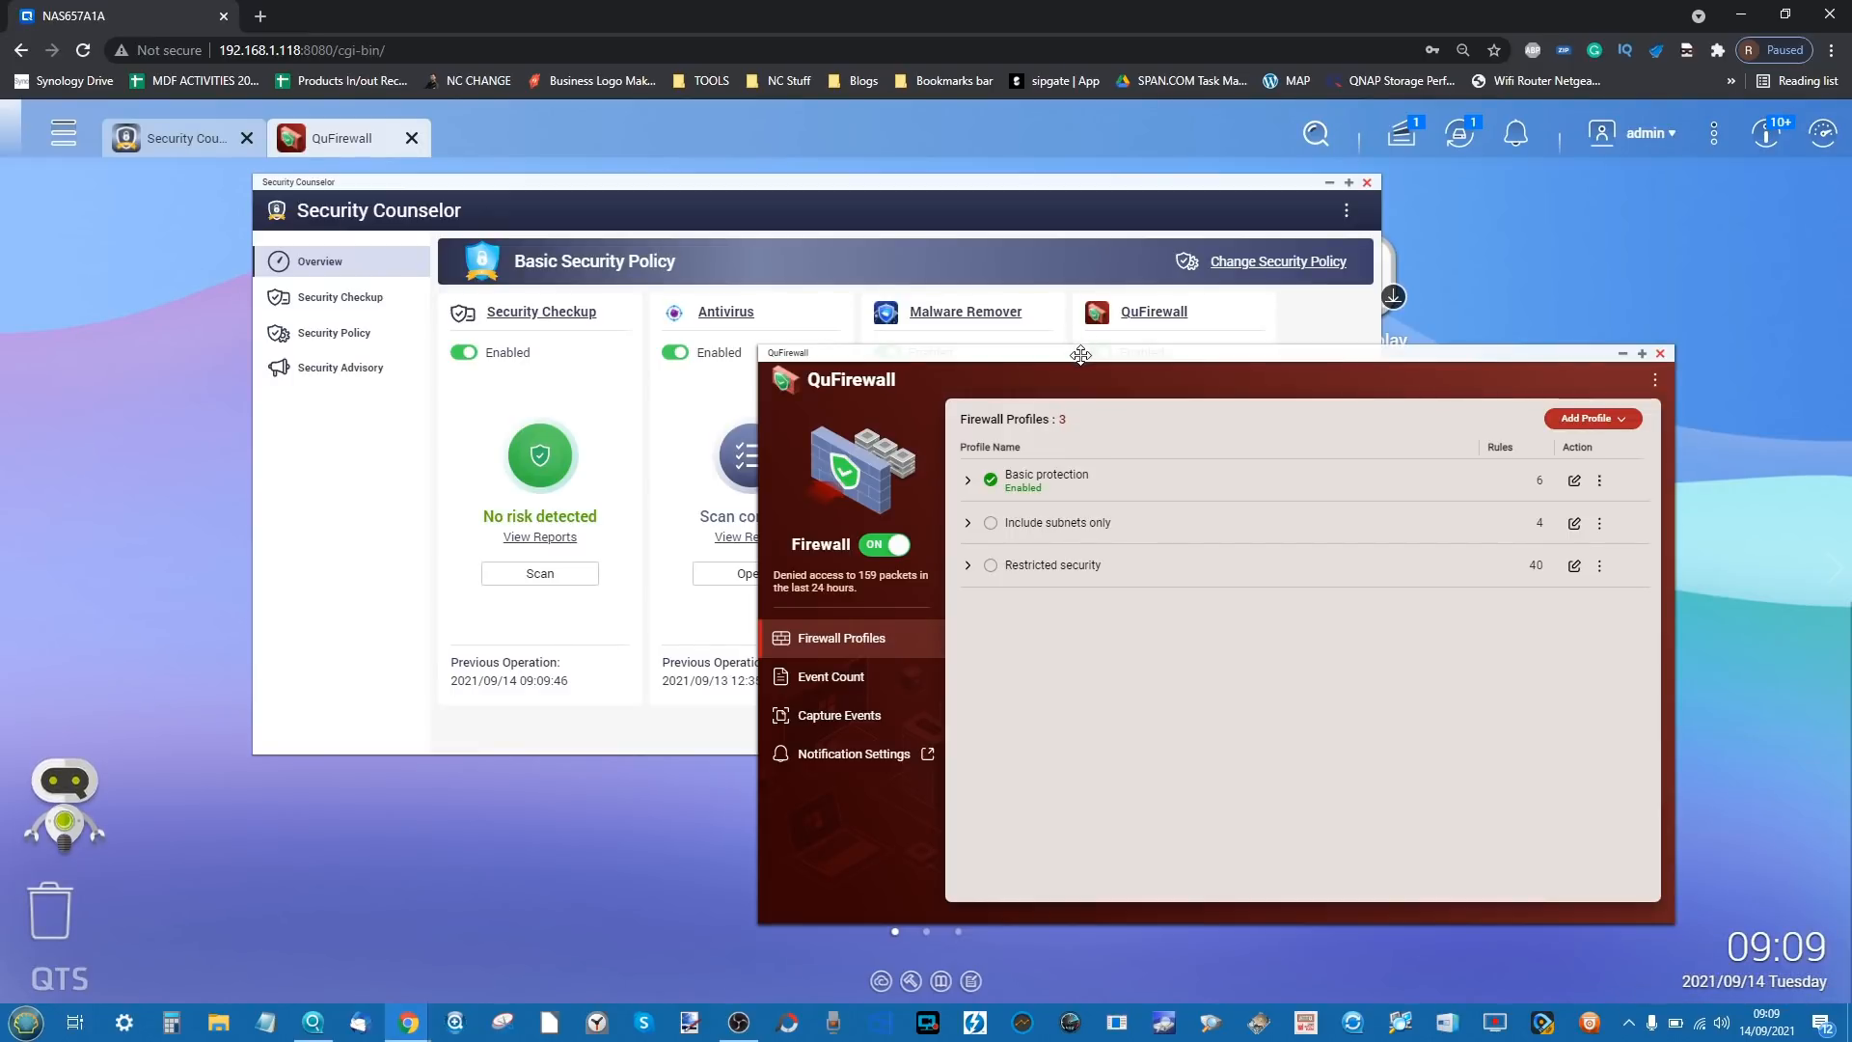
{"action": "left_click_drag", "start_coordinate": [1081, 355], "coordinate": [1042, 362]}
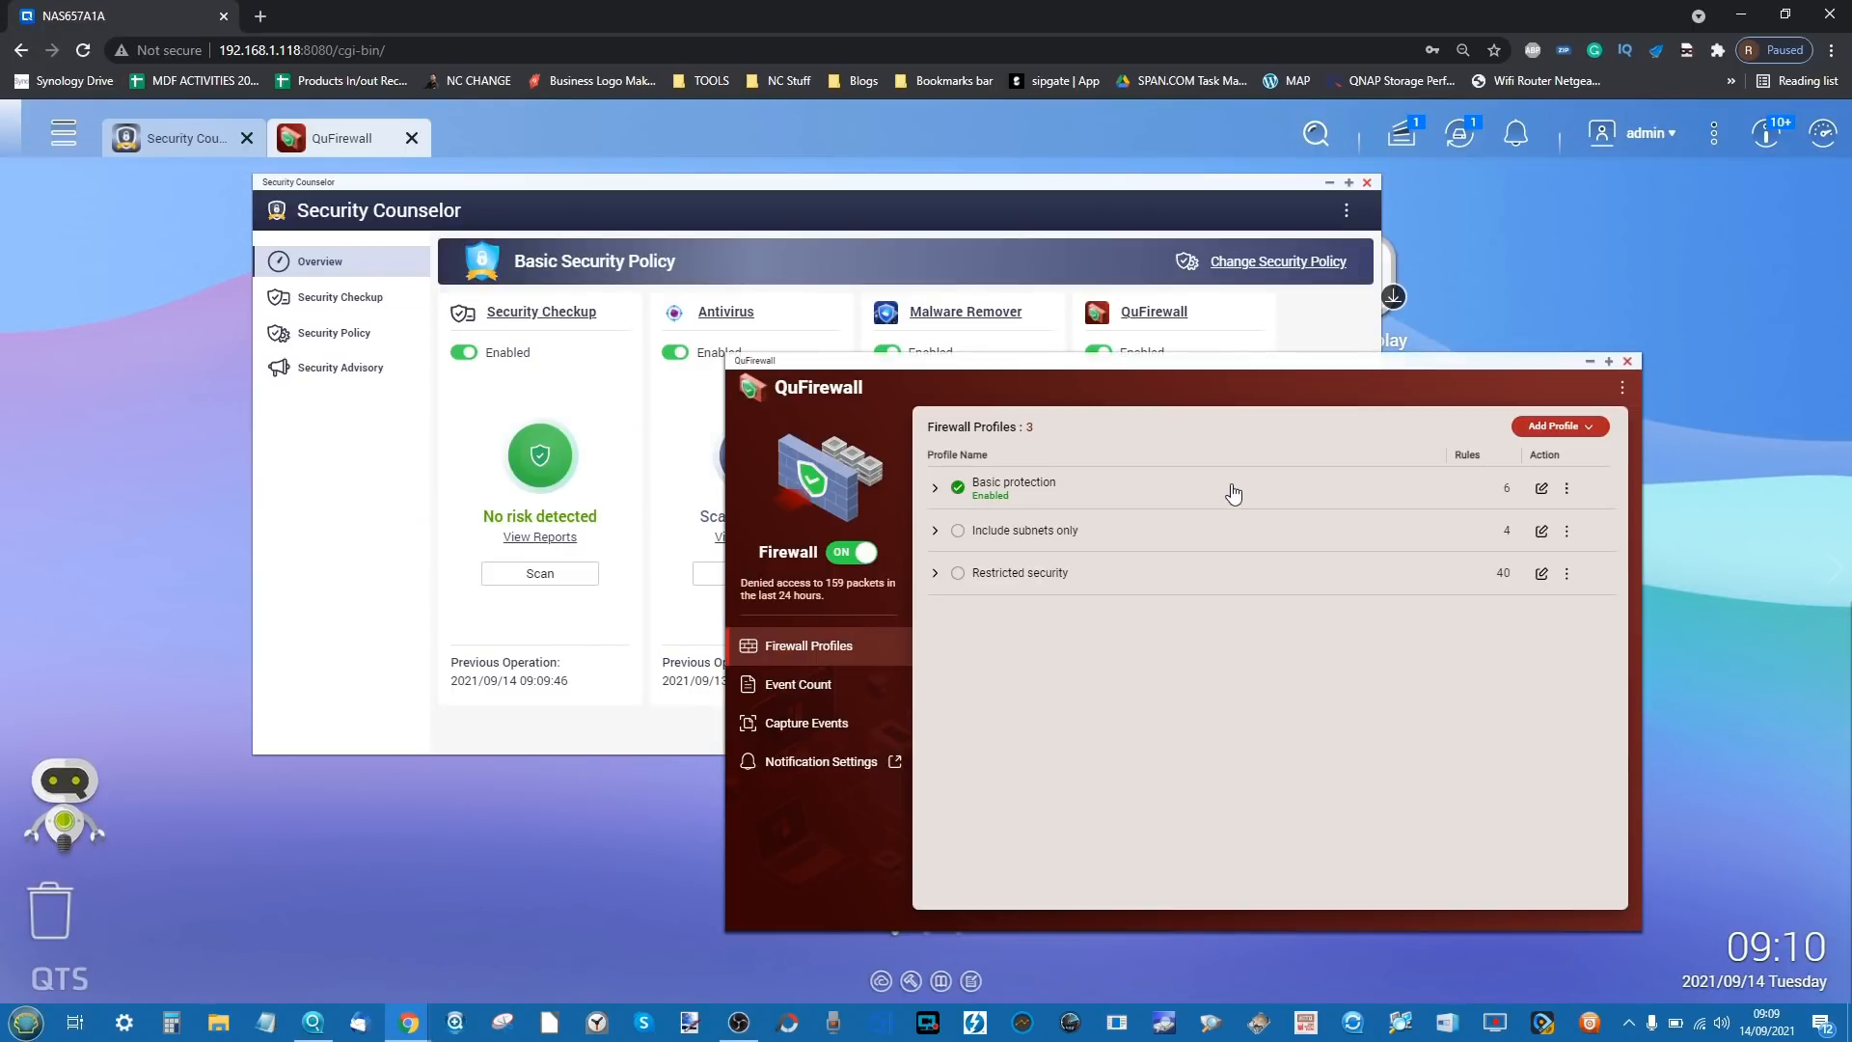
{"action": "left_click", "coordinate": [1628, 363]}
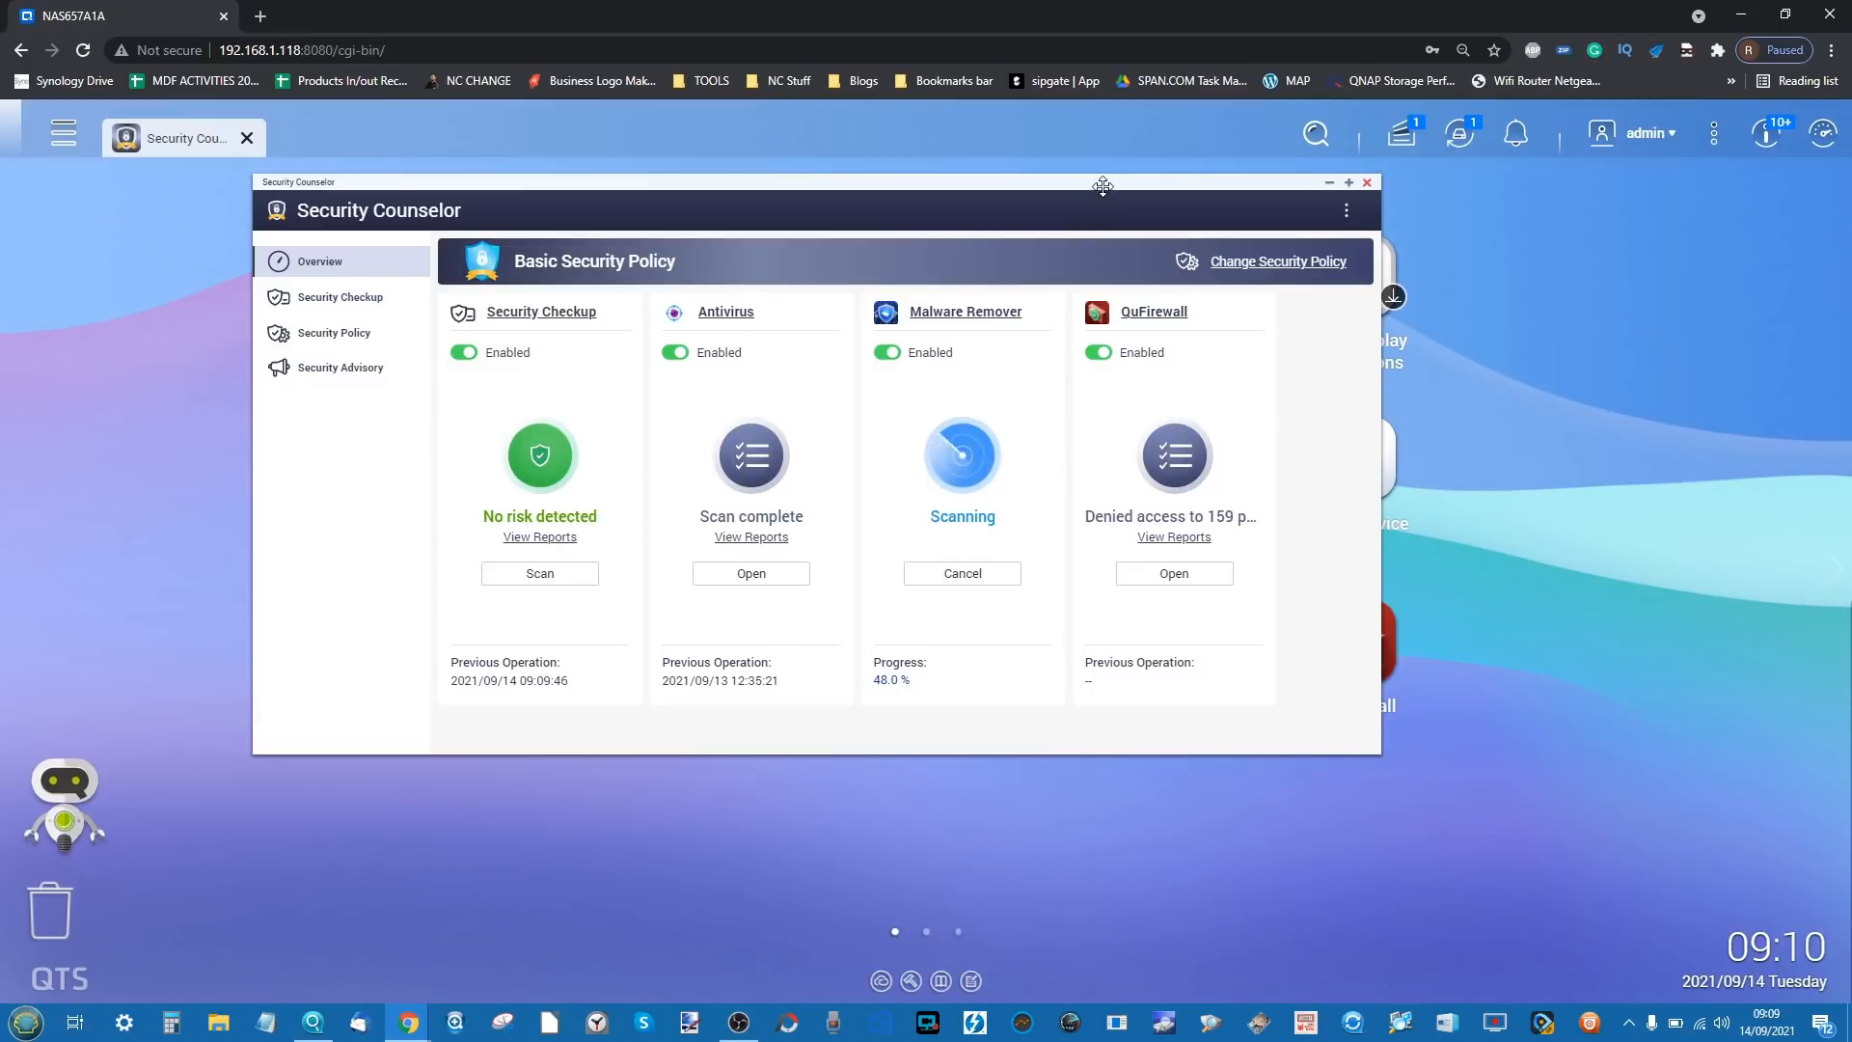
- Close Security Counselor, view and dismiss the Notice Board, then launch Control Panel
{"action": "left_click_drag", "start_coordinate": [1102, 182], "coordinate": [1193, 210]}
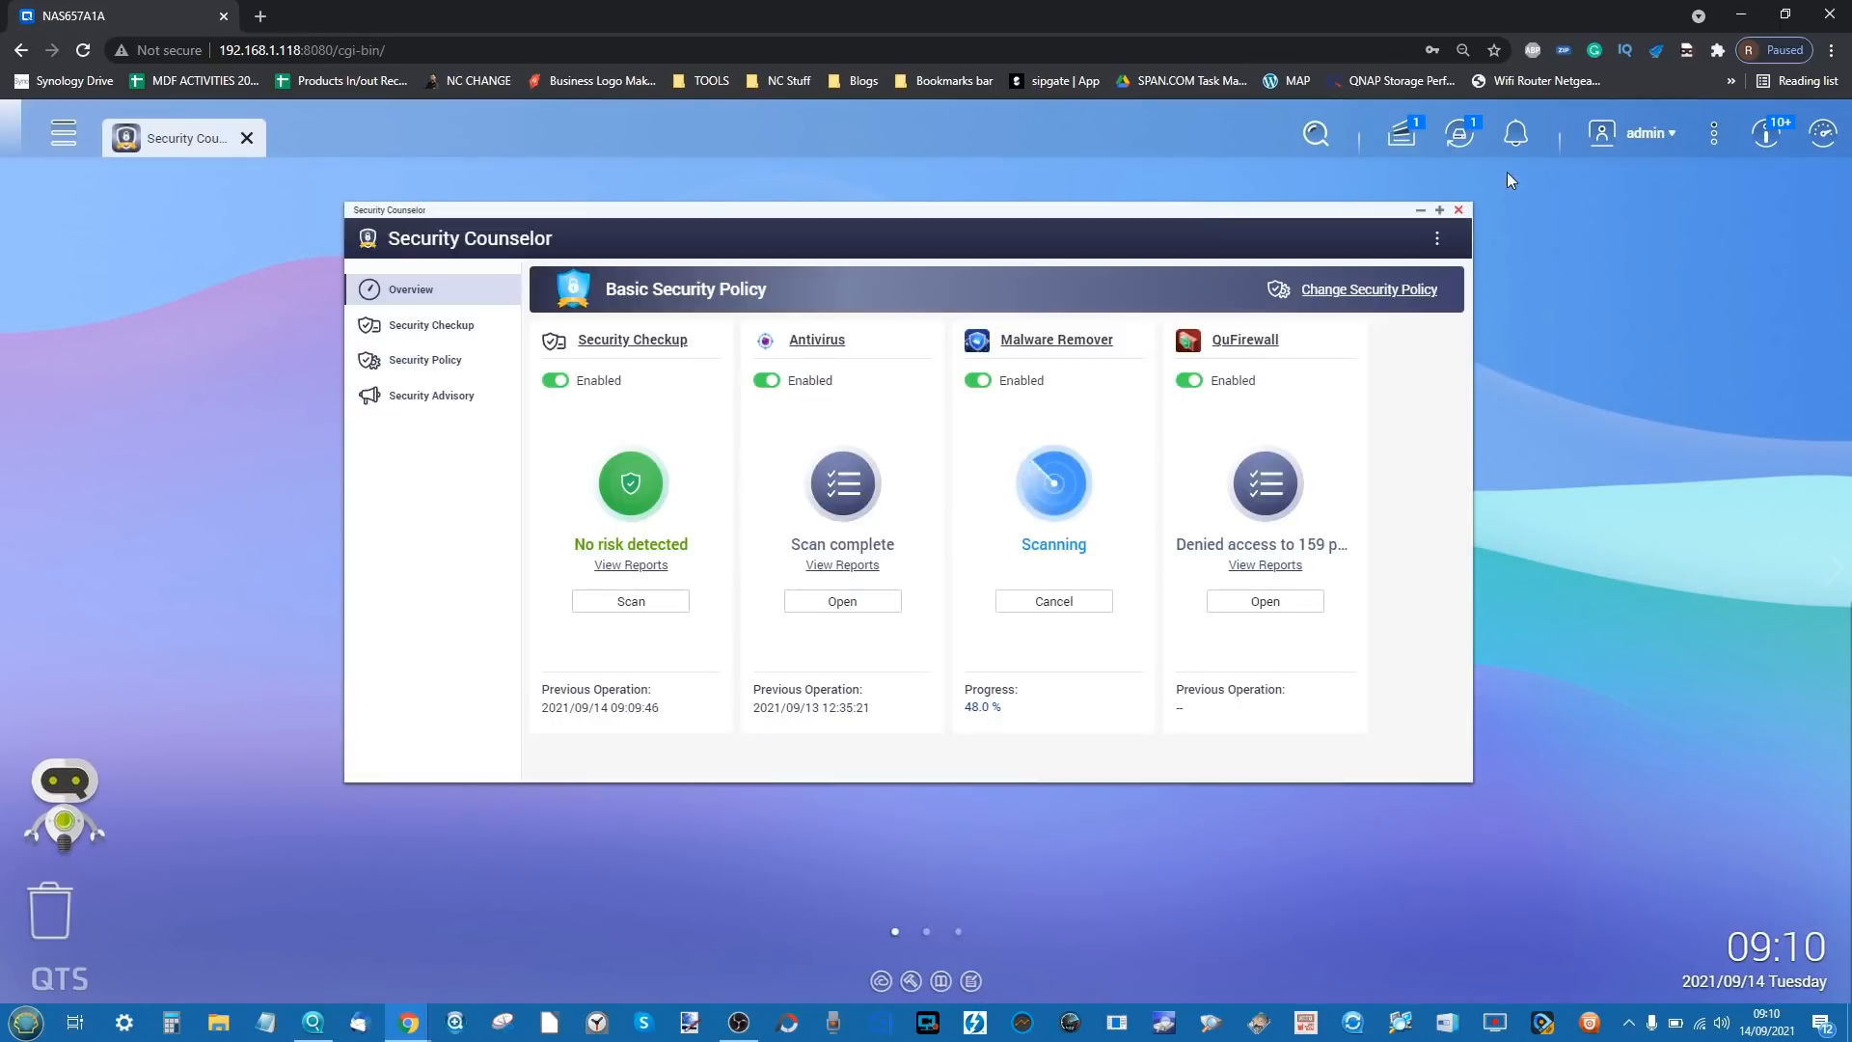
{"action": "left_click", "coordinate": [1458, 210]}
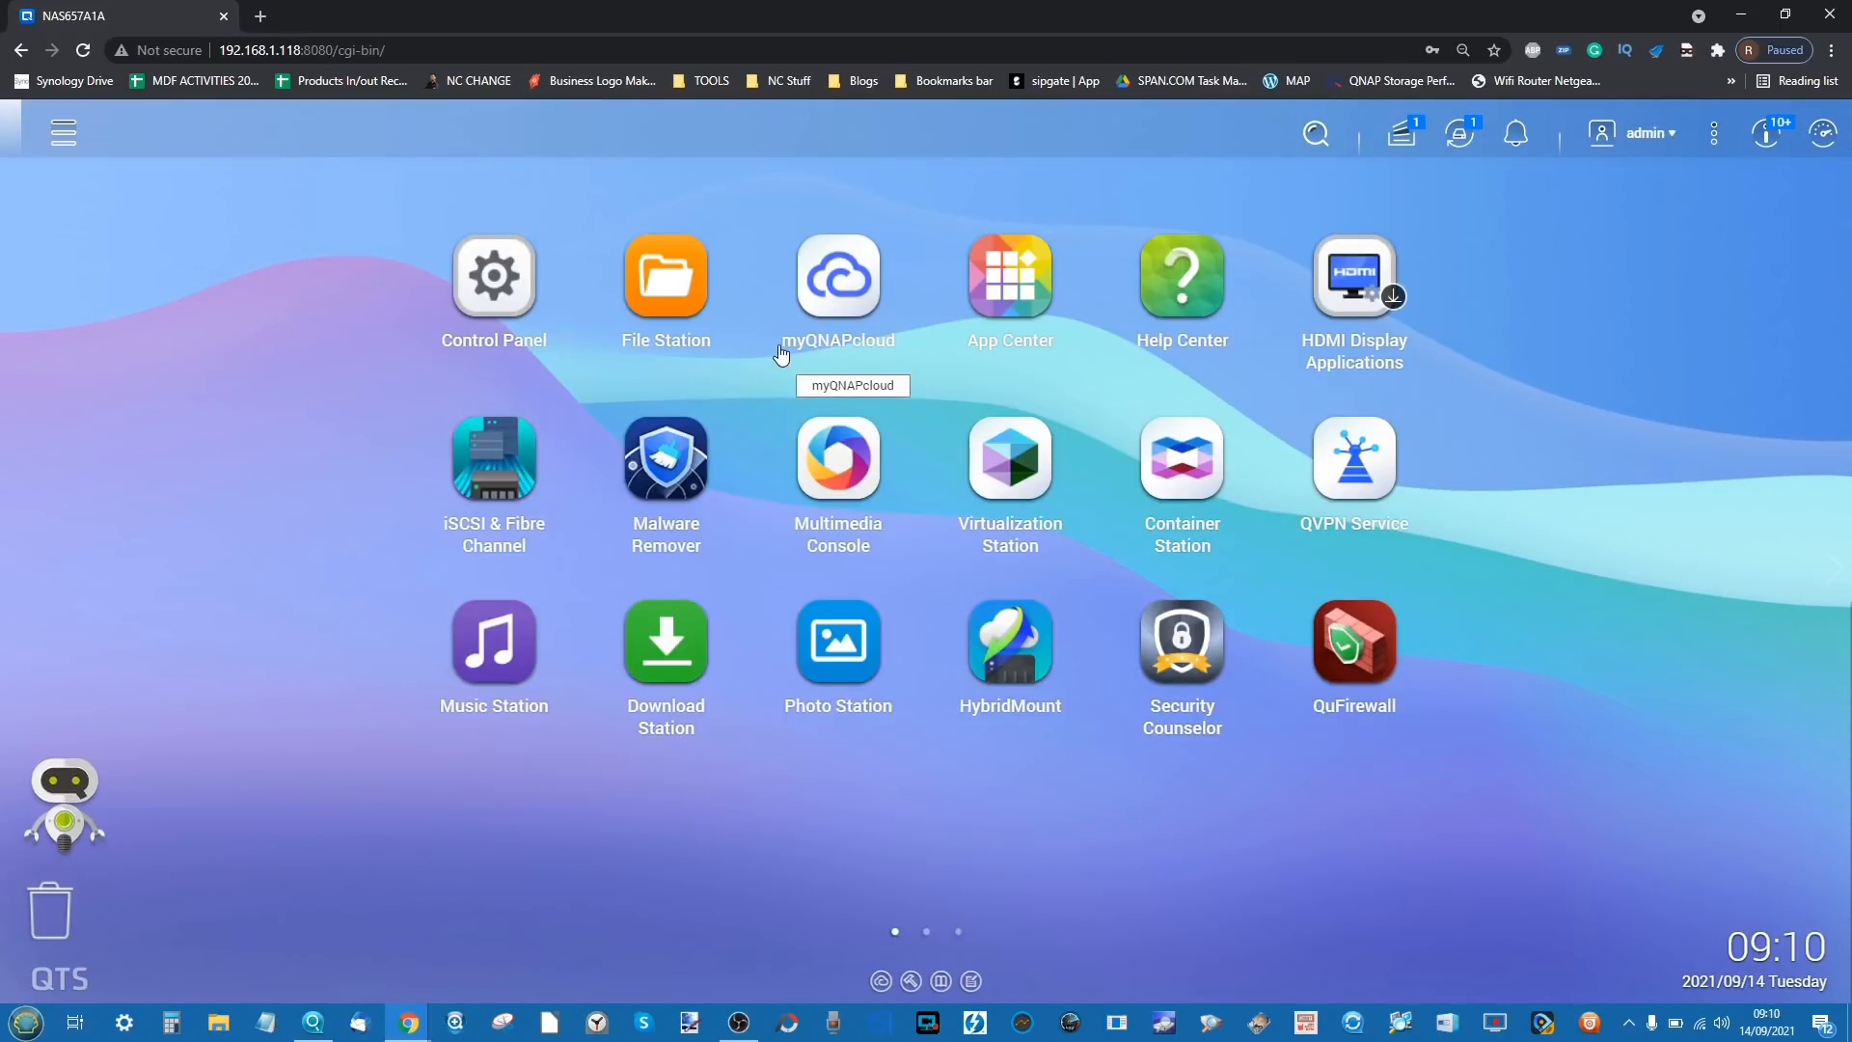
{"action": "left_click", "coordinate": [1766, 132]}
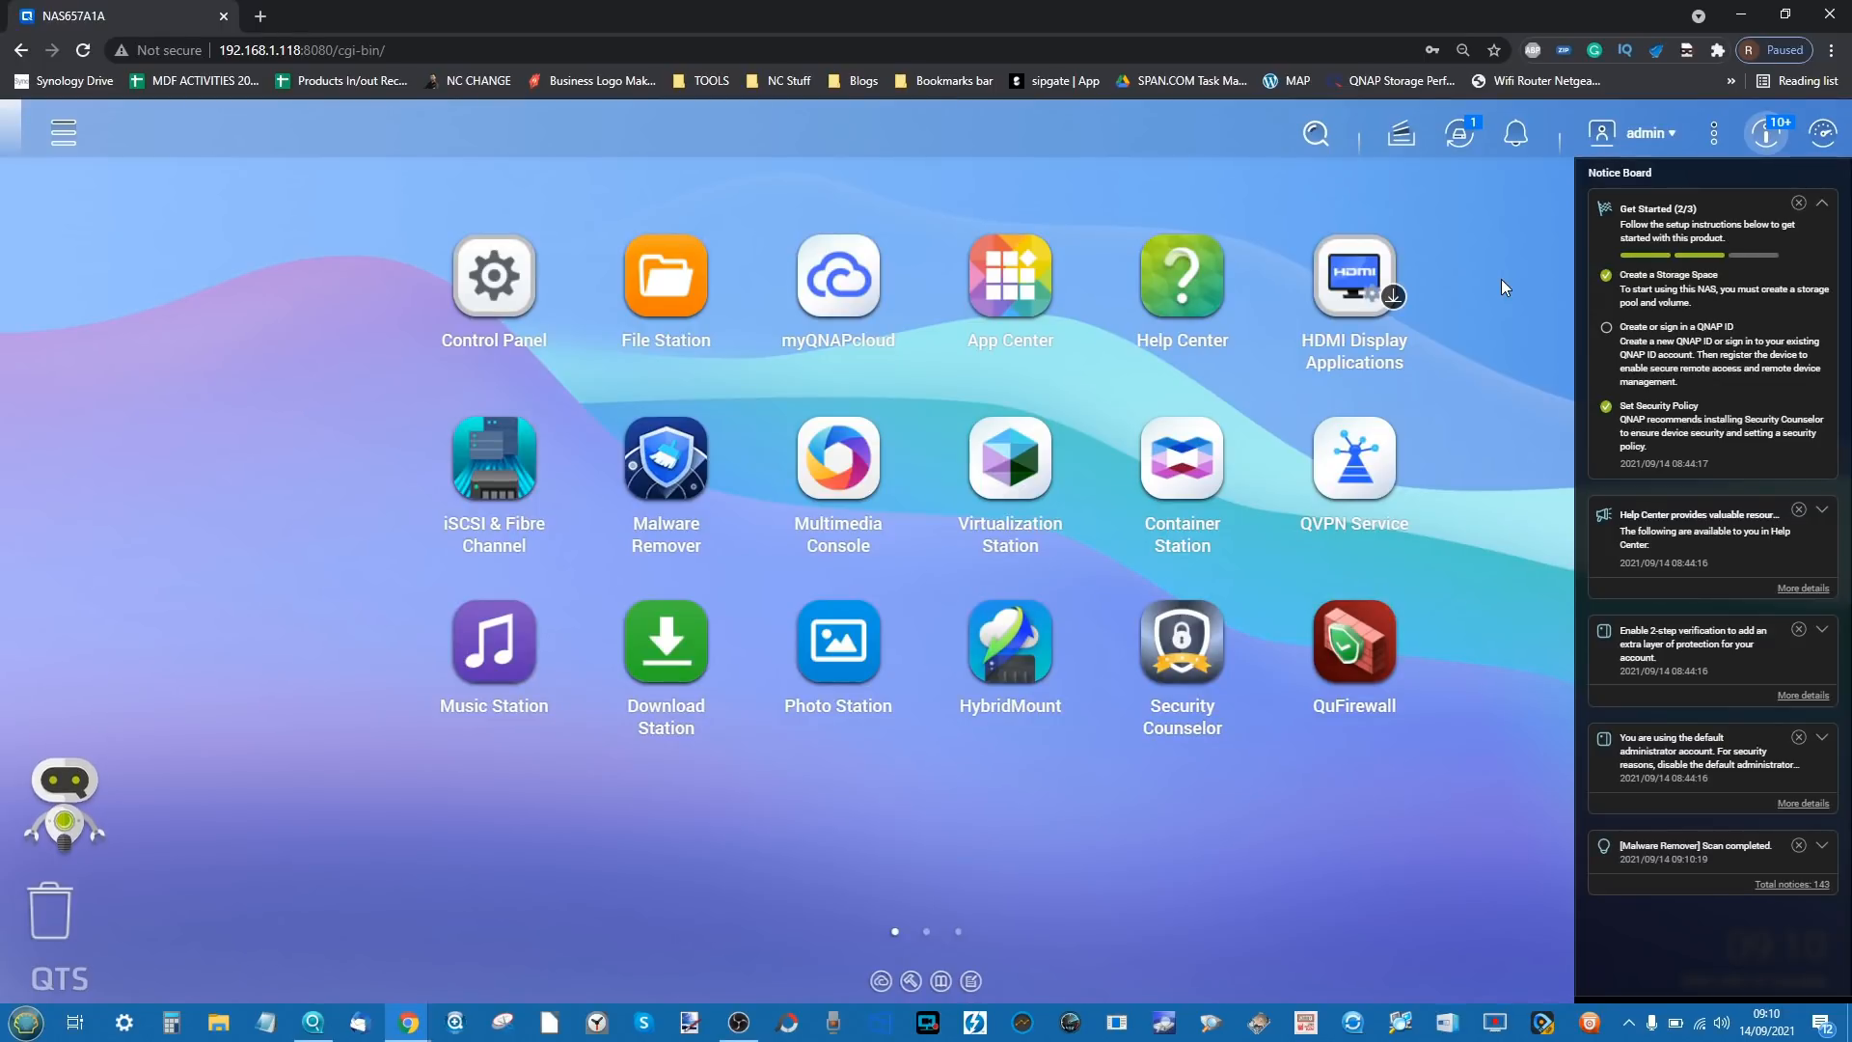
{"action": "left_click", "coordinate": [1510, 355]}
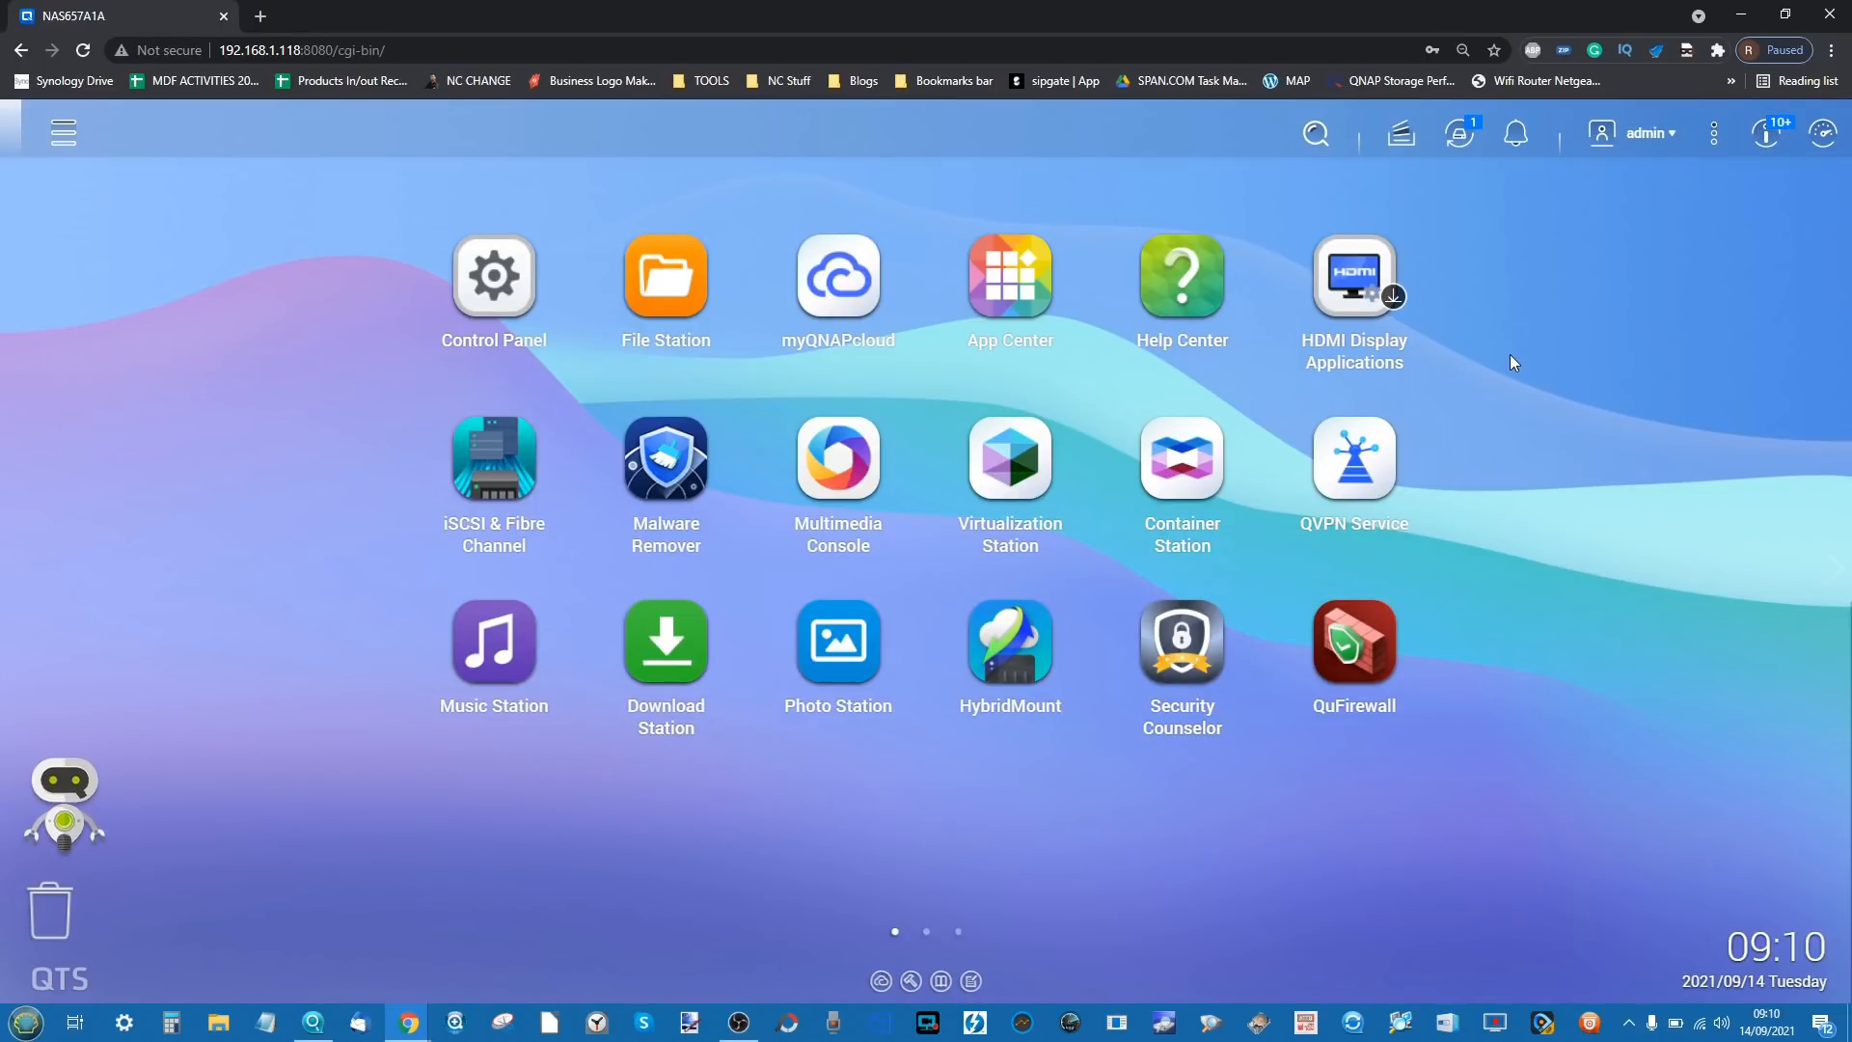
{"action": "left_click", "coordinate": [511, 278]}
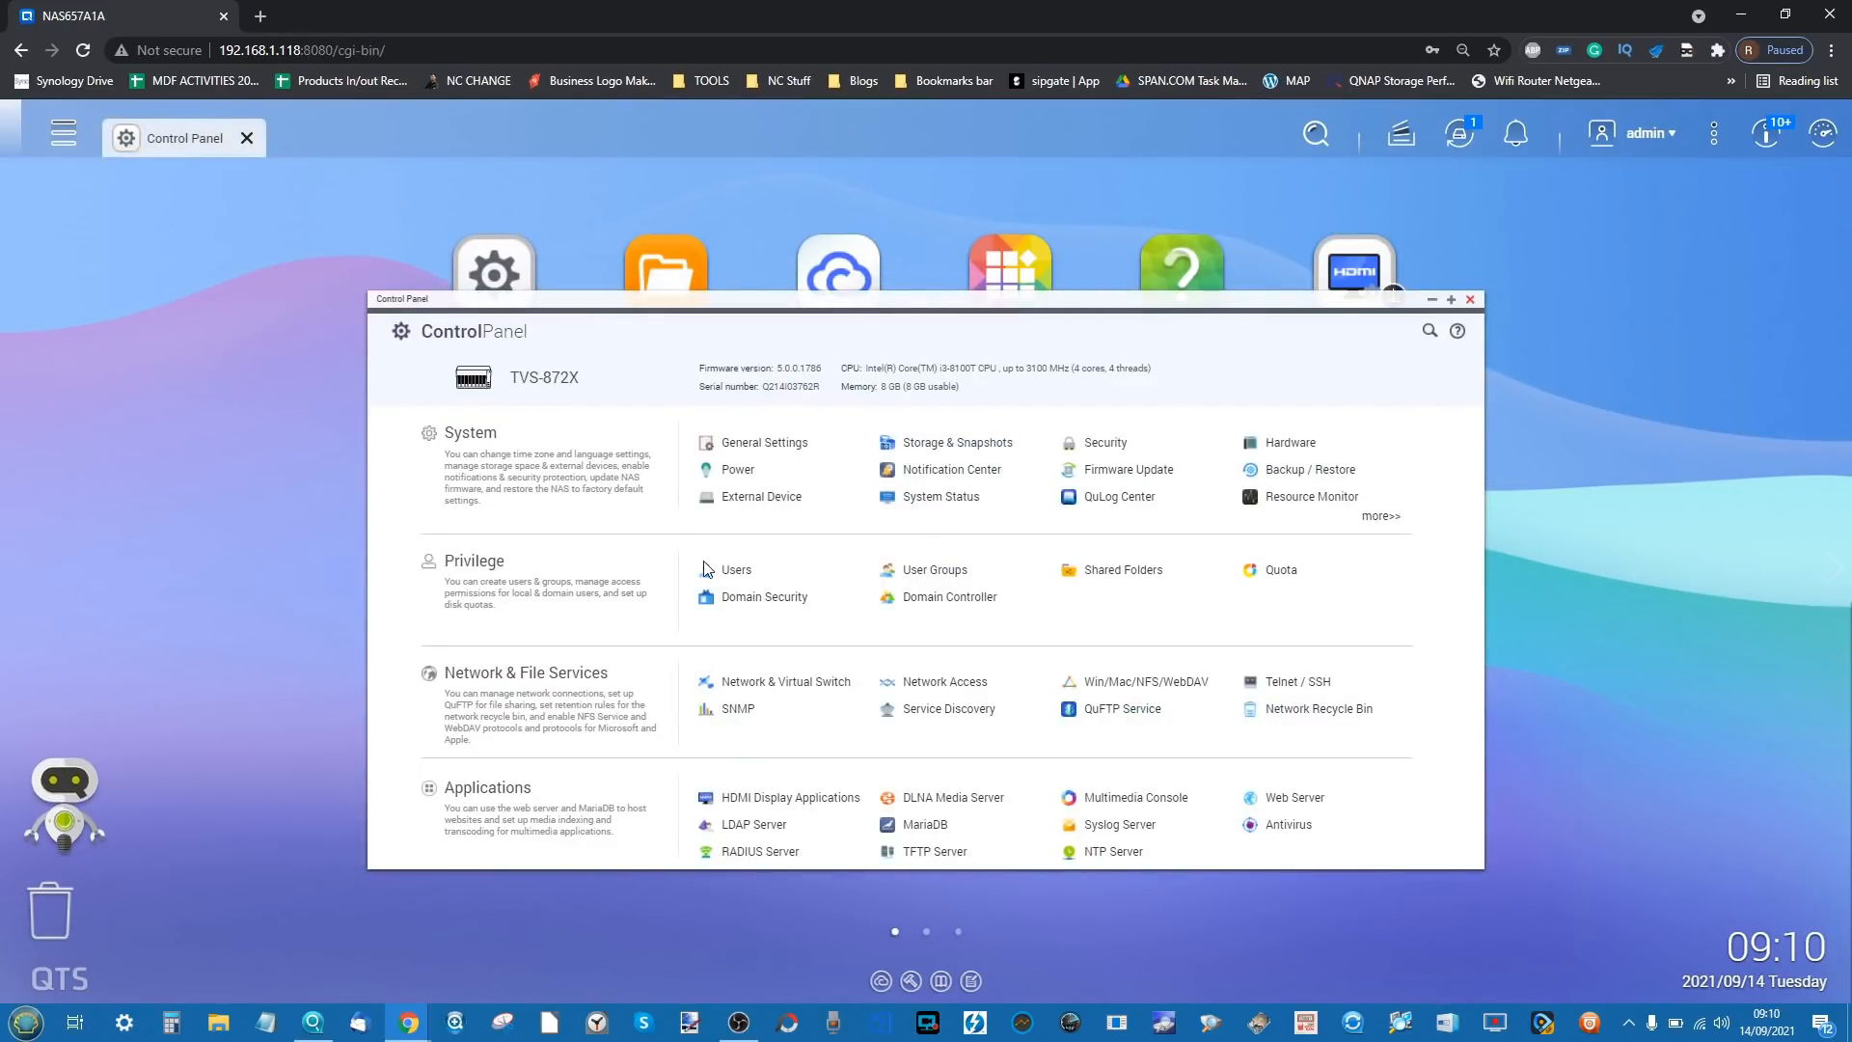
- Browse Users and its Create options, then User Groups, and open System General Settings
{"action": "left_click", "coordinate": [739, 573]}
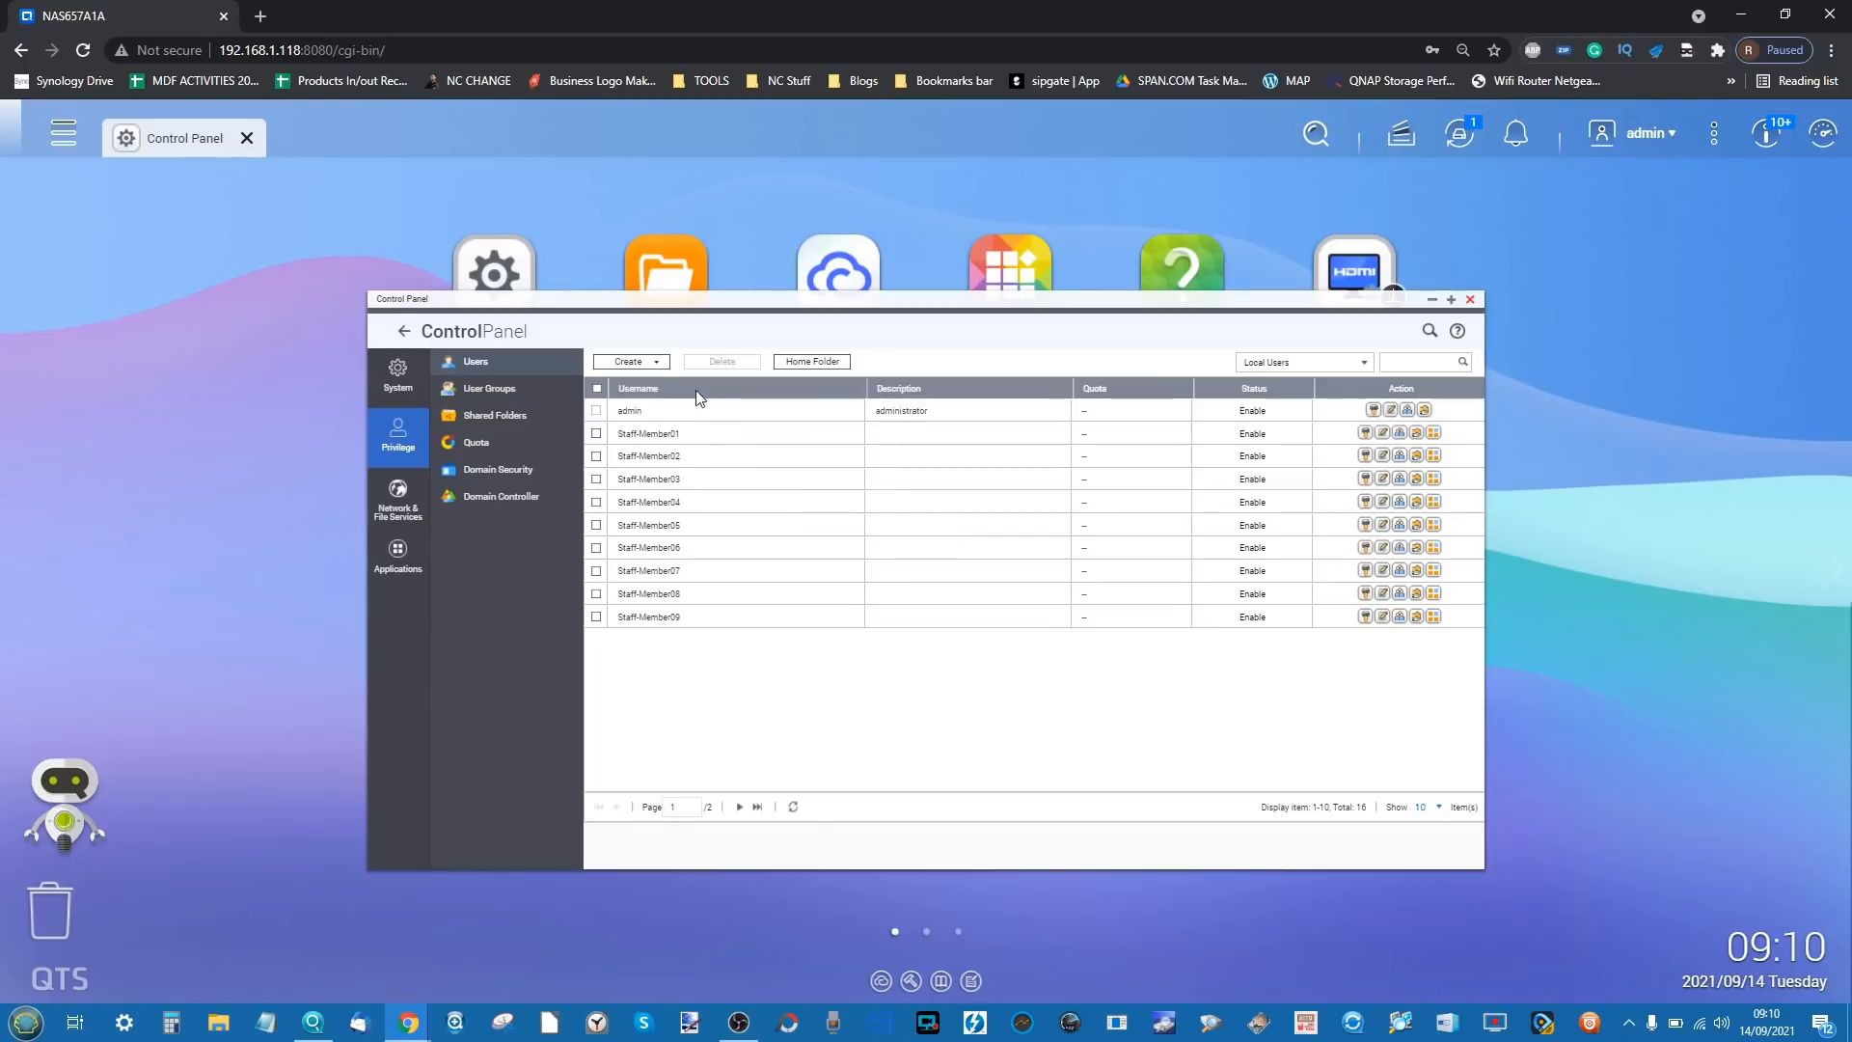
{"action": "left_click", "coordinate": [660, 366]}
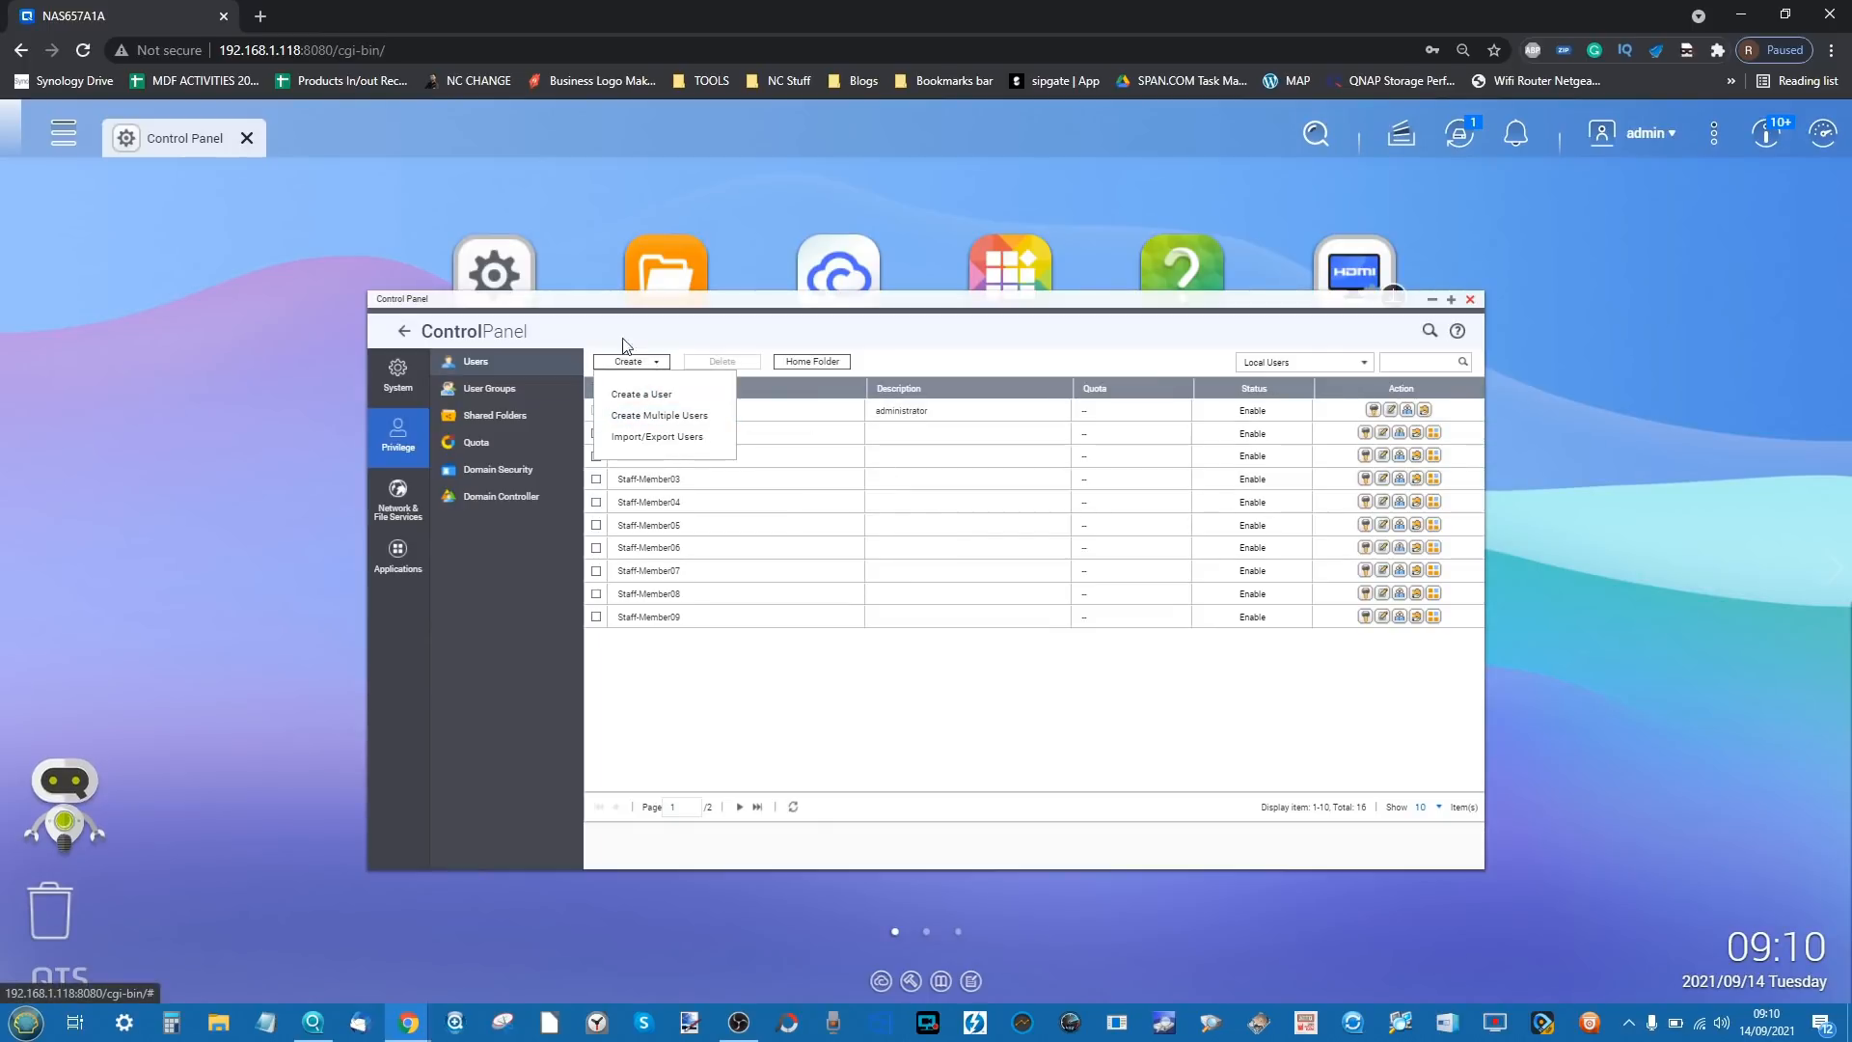
{"action": "left_click", "coordinate": [878, 685]}
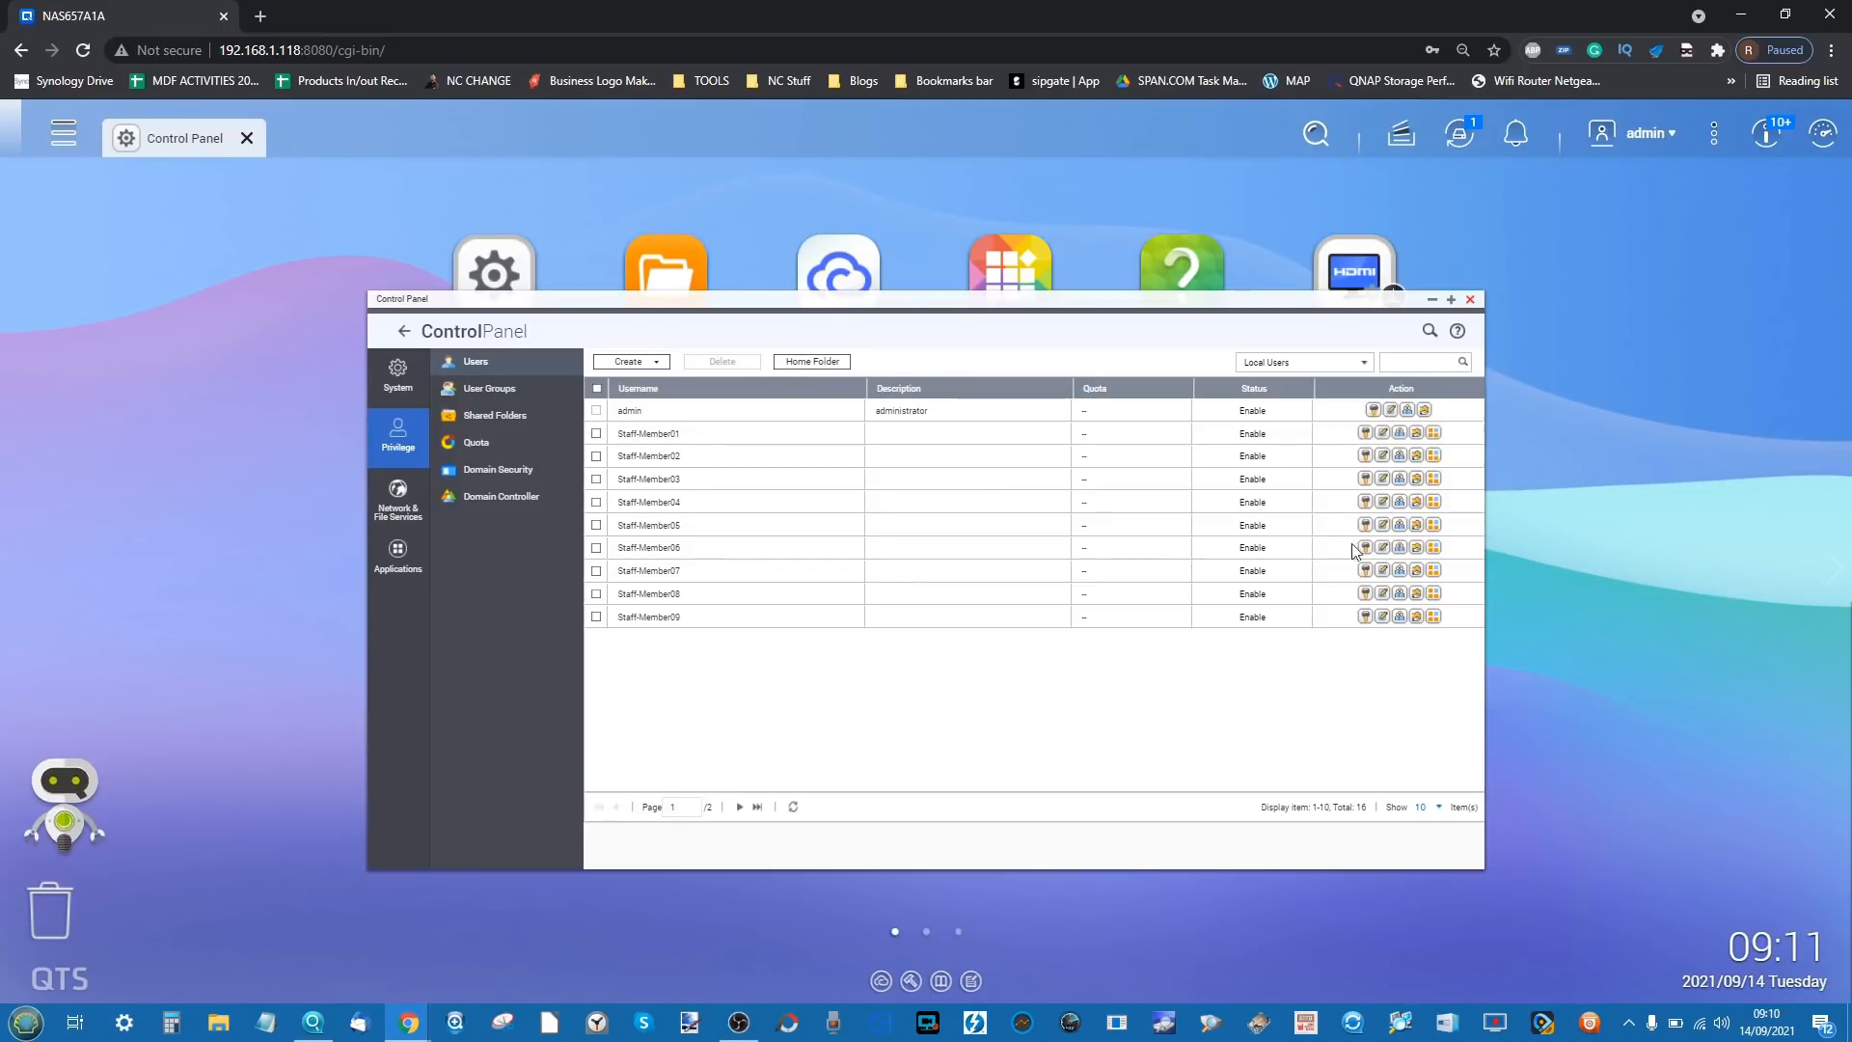
{"action": "left_click", "coordinate": [504, 396]}
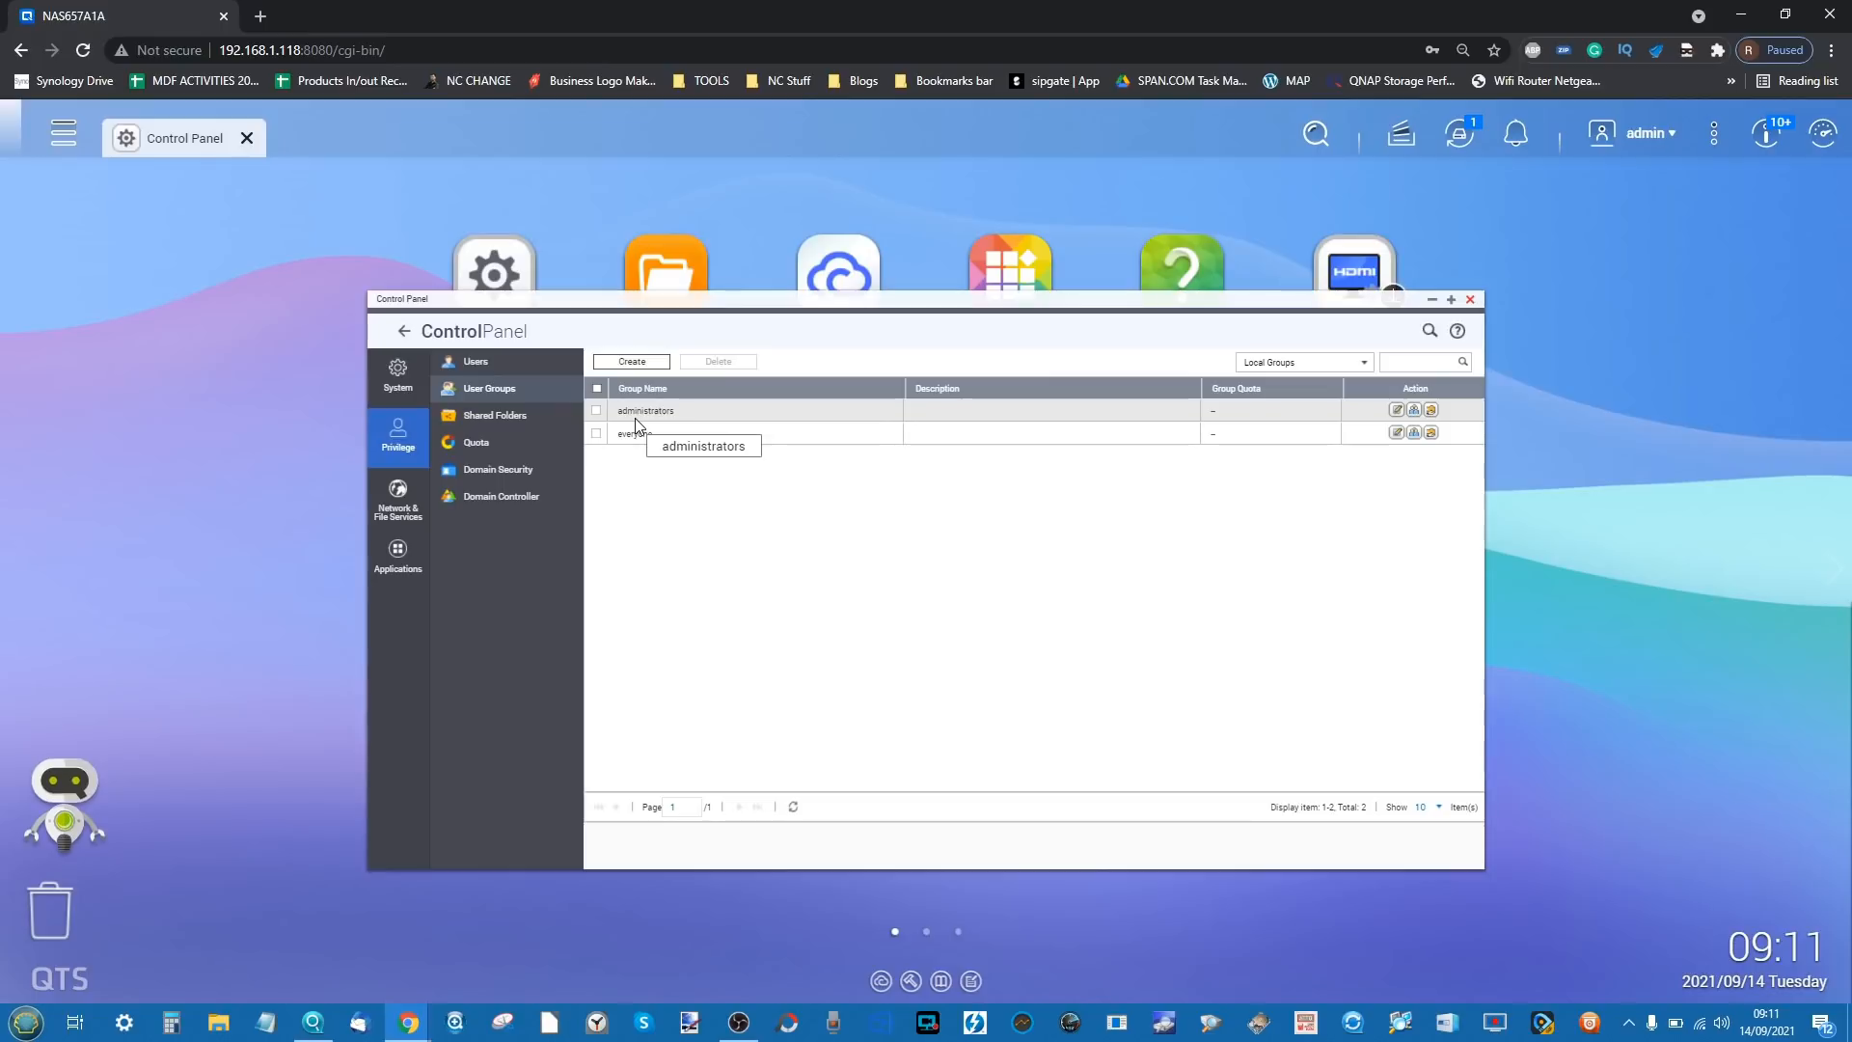
{"action": "left_click", "coordinate": [398, 375]}
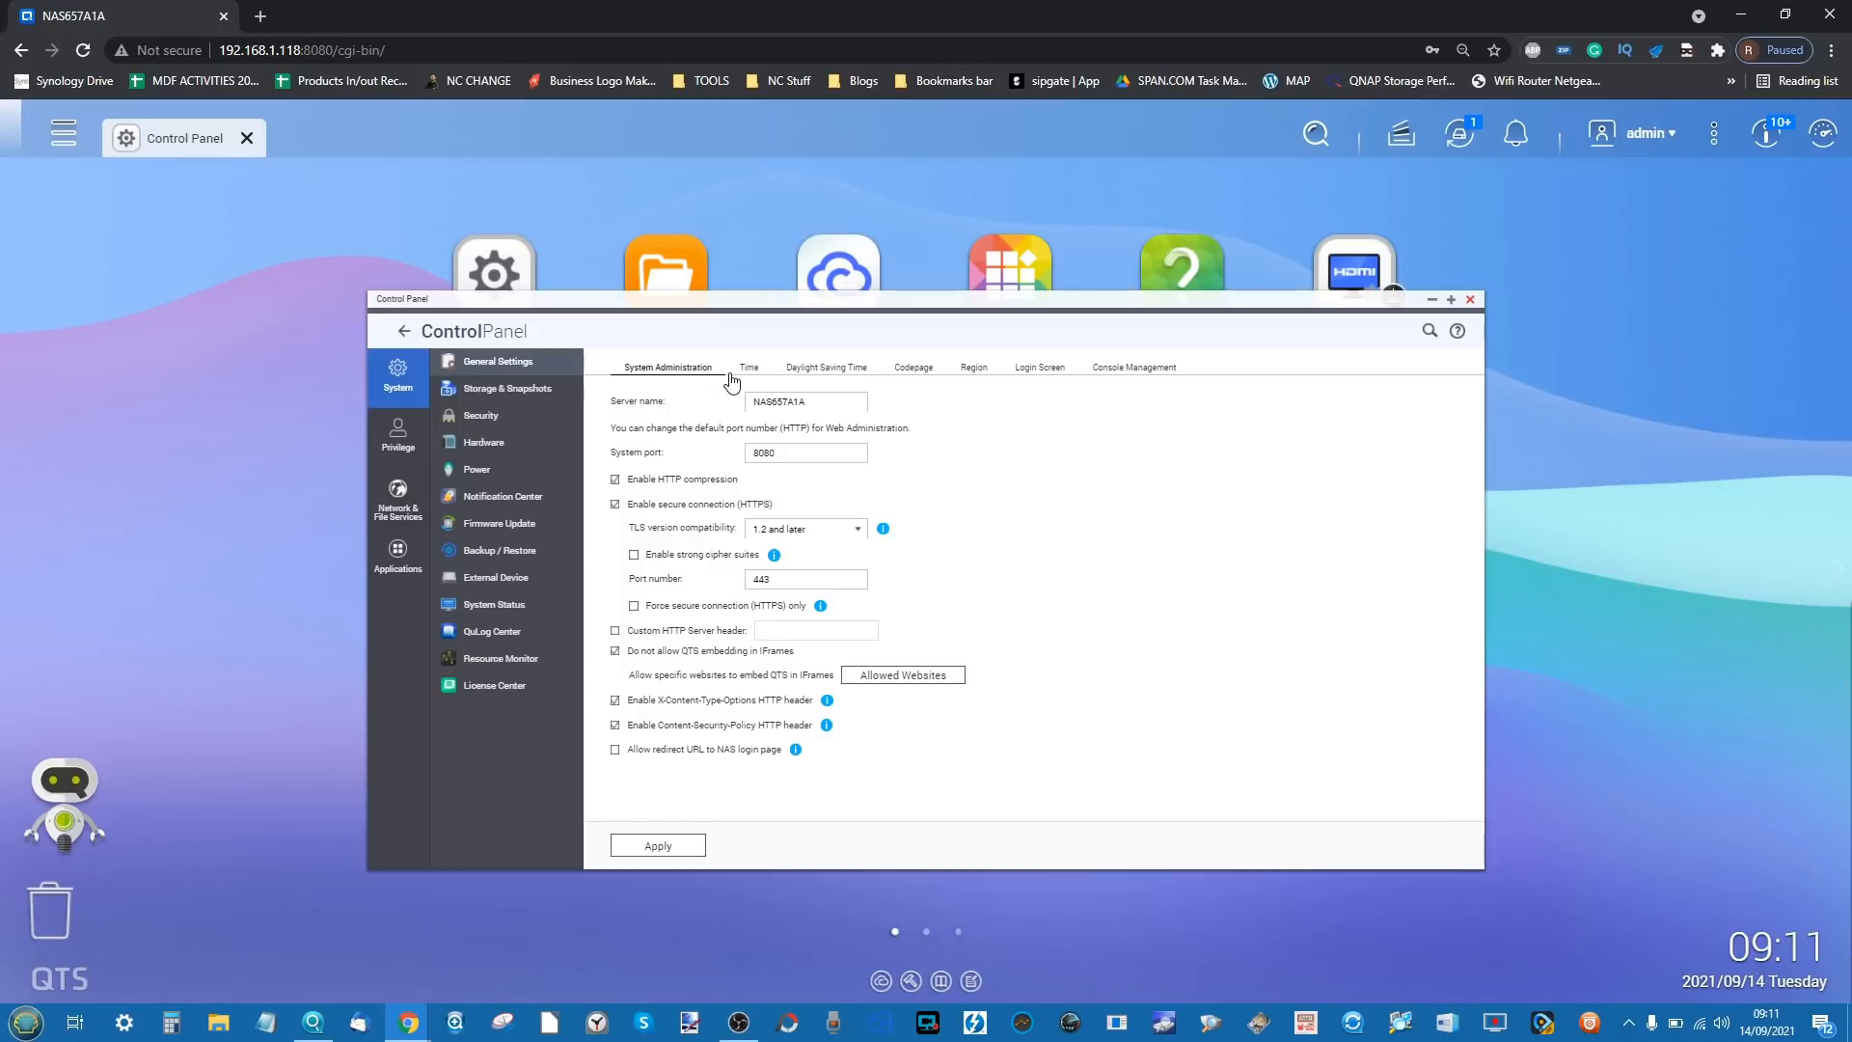
- Check the Security and Firmware Update pages, then close Control Panel
{"action": "left_click", "coordinate": [526, 424]}
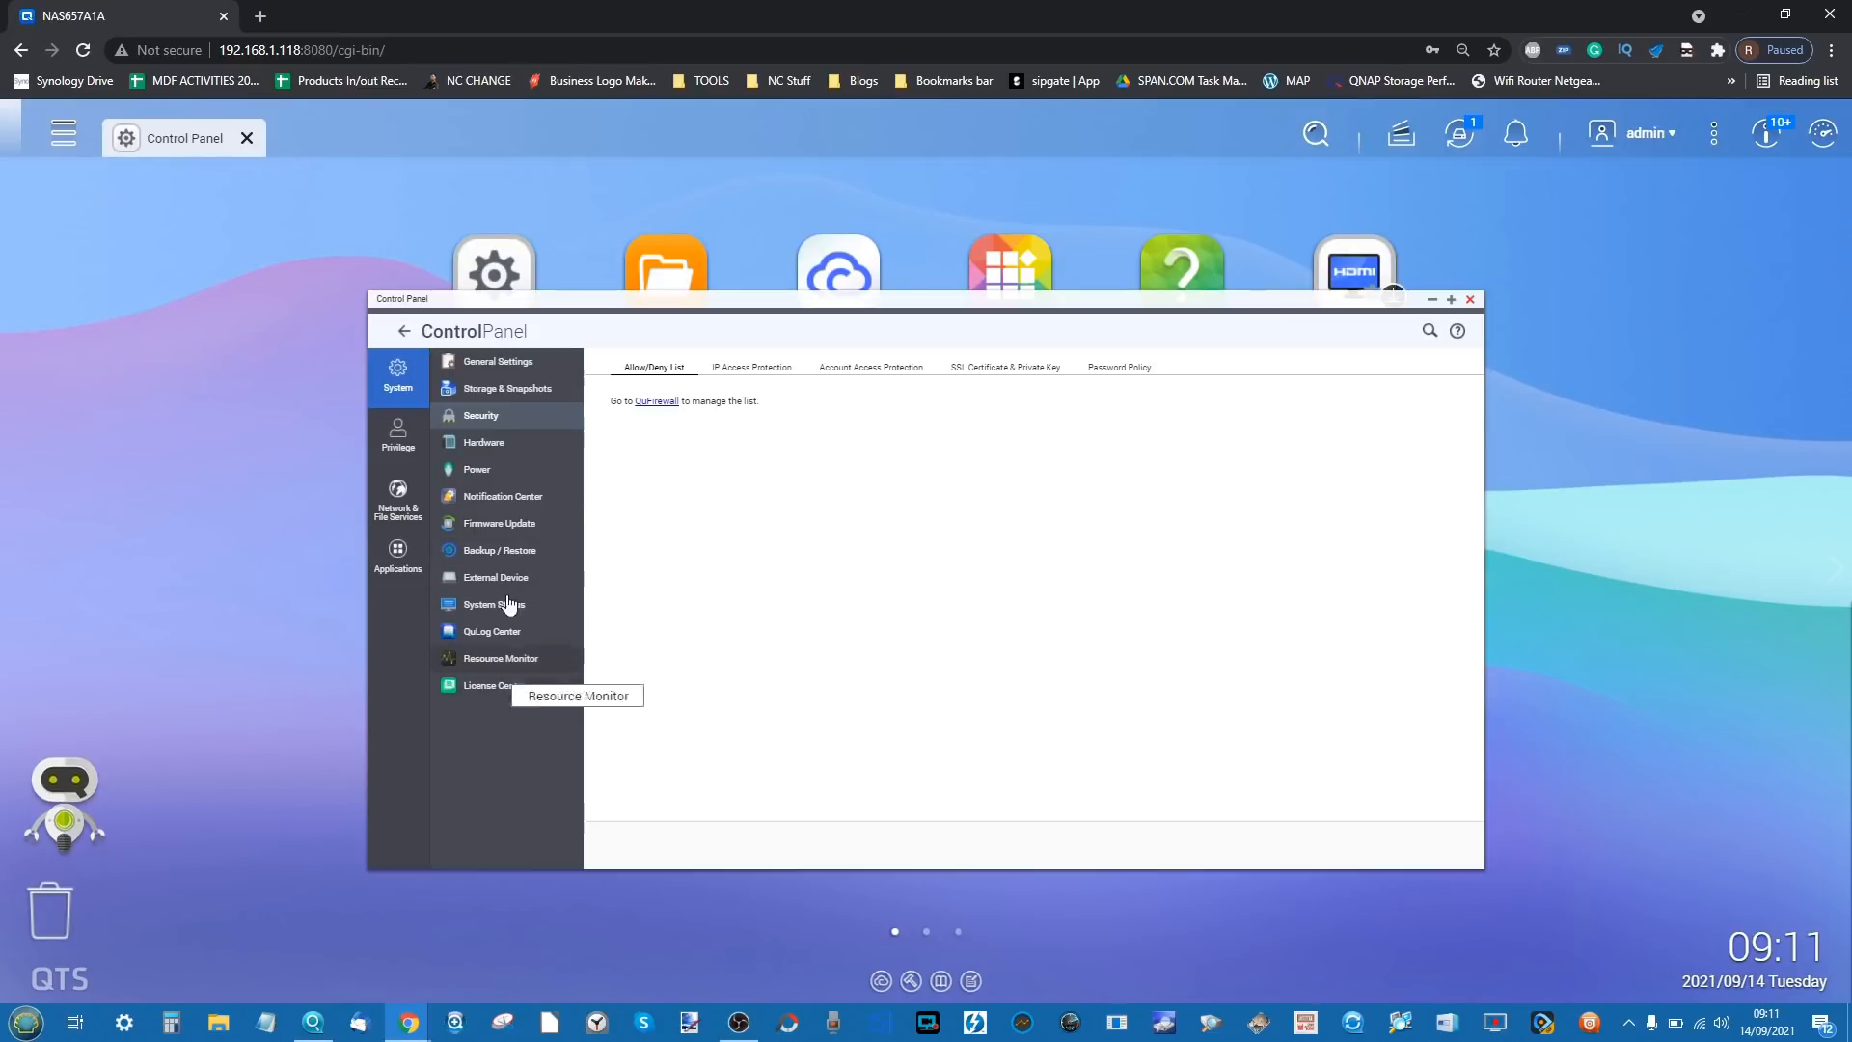
{"action": "left_click", "coordinate": [511, 523]}
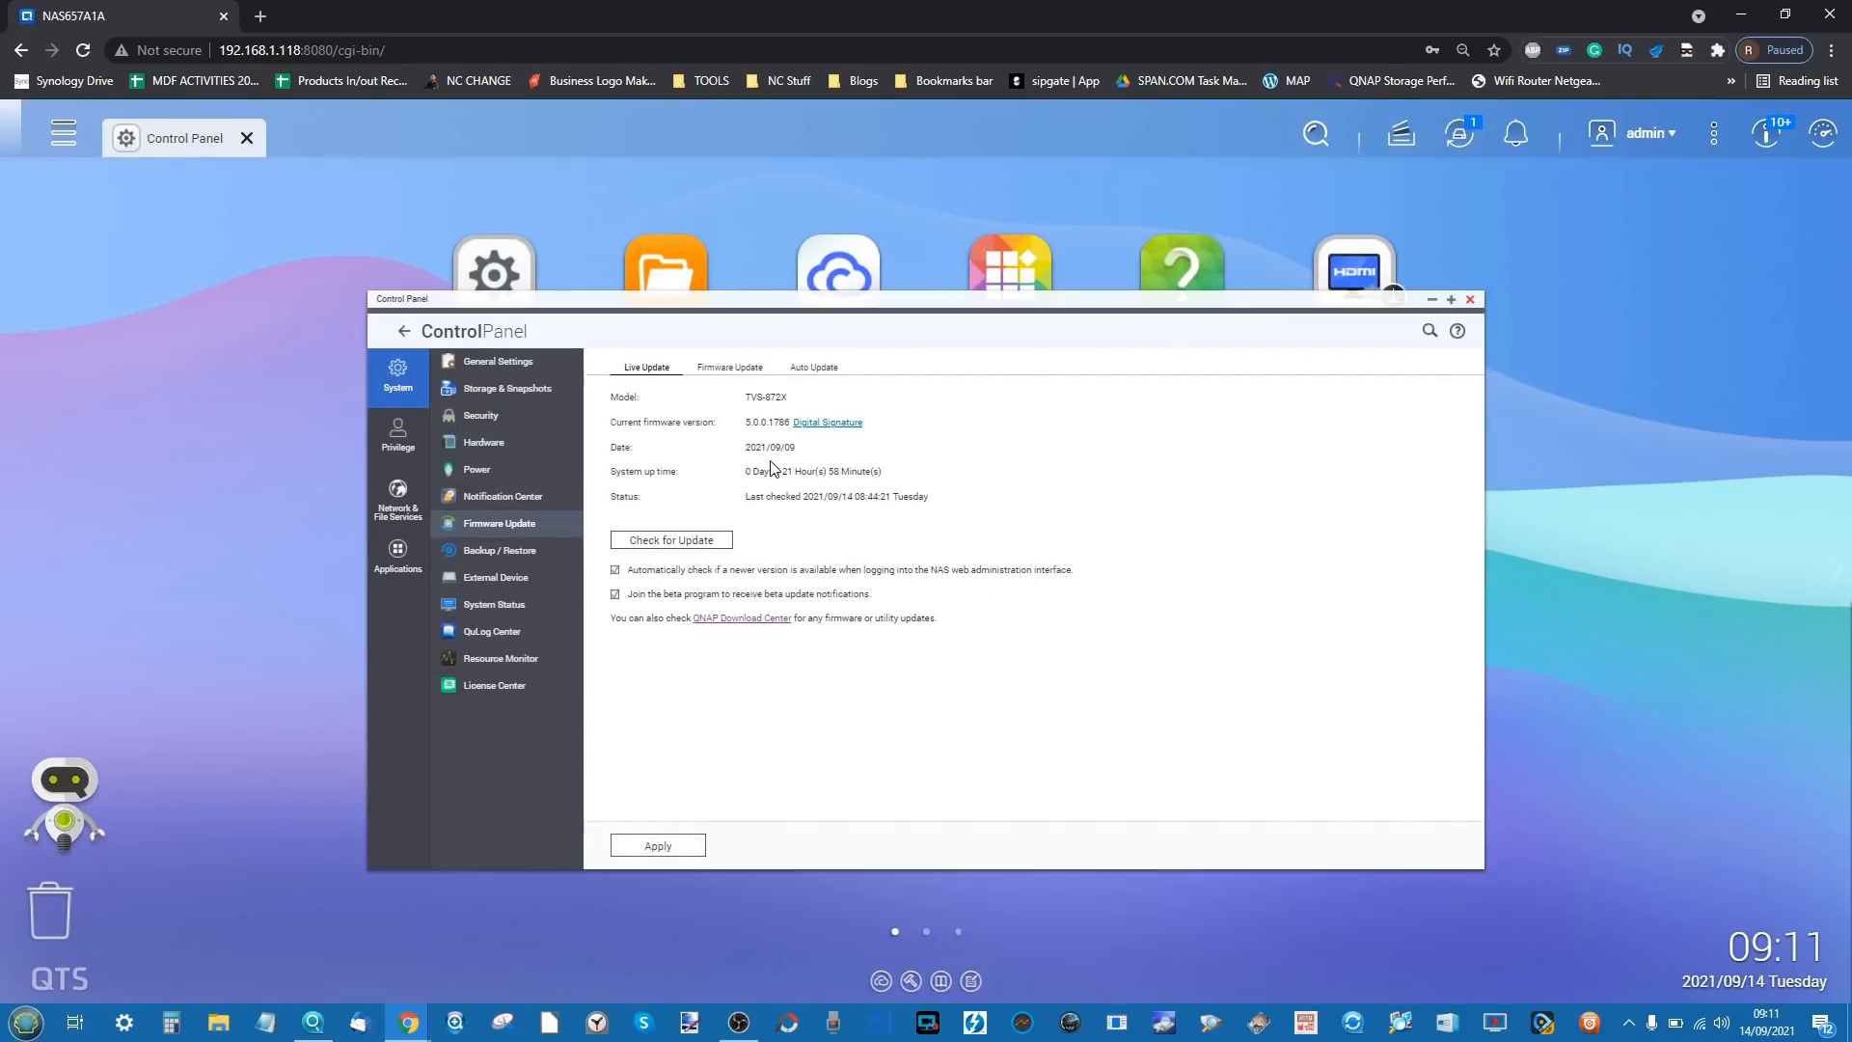
{"action": "scroll", "coordinate": [771, 461], "scroll_direction": "up", "scroll_amount": 5}
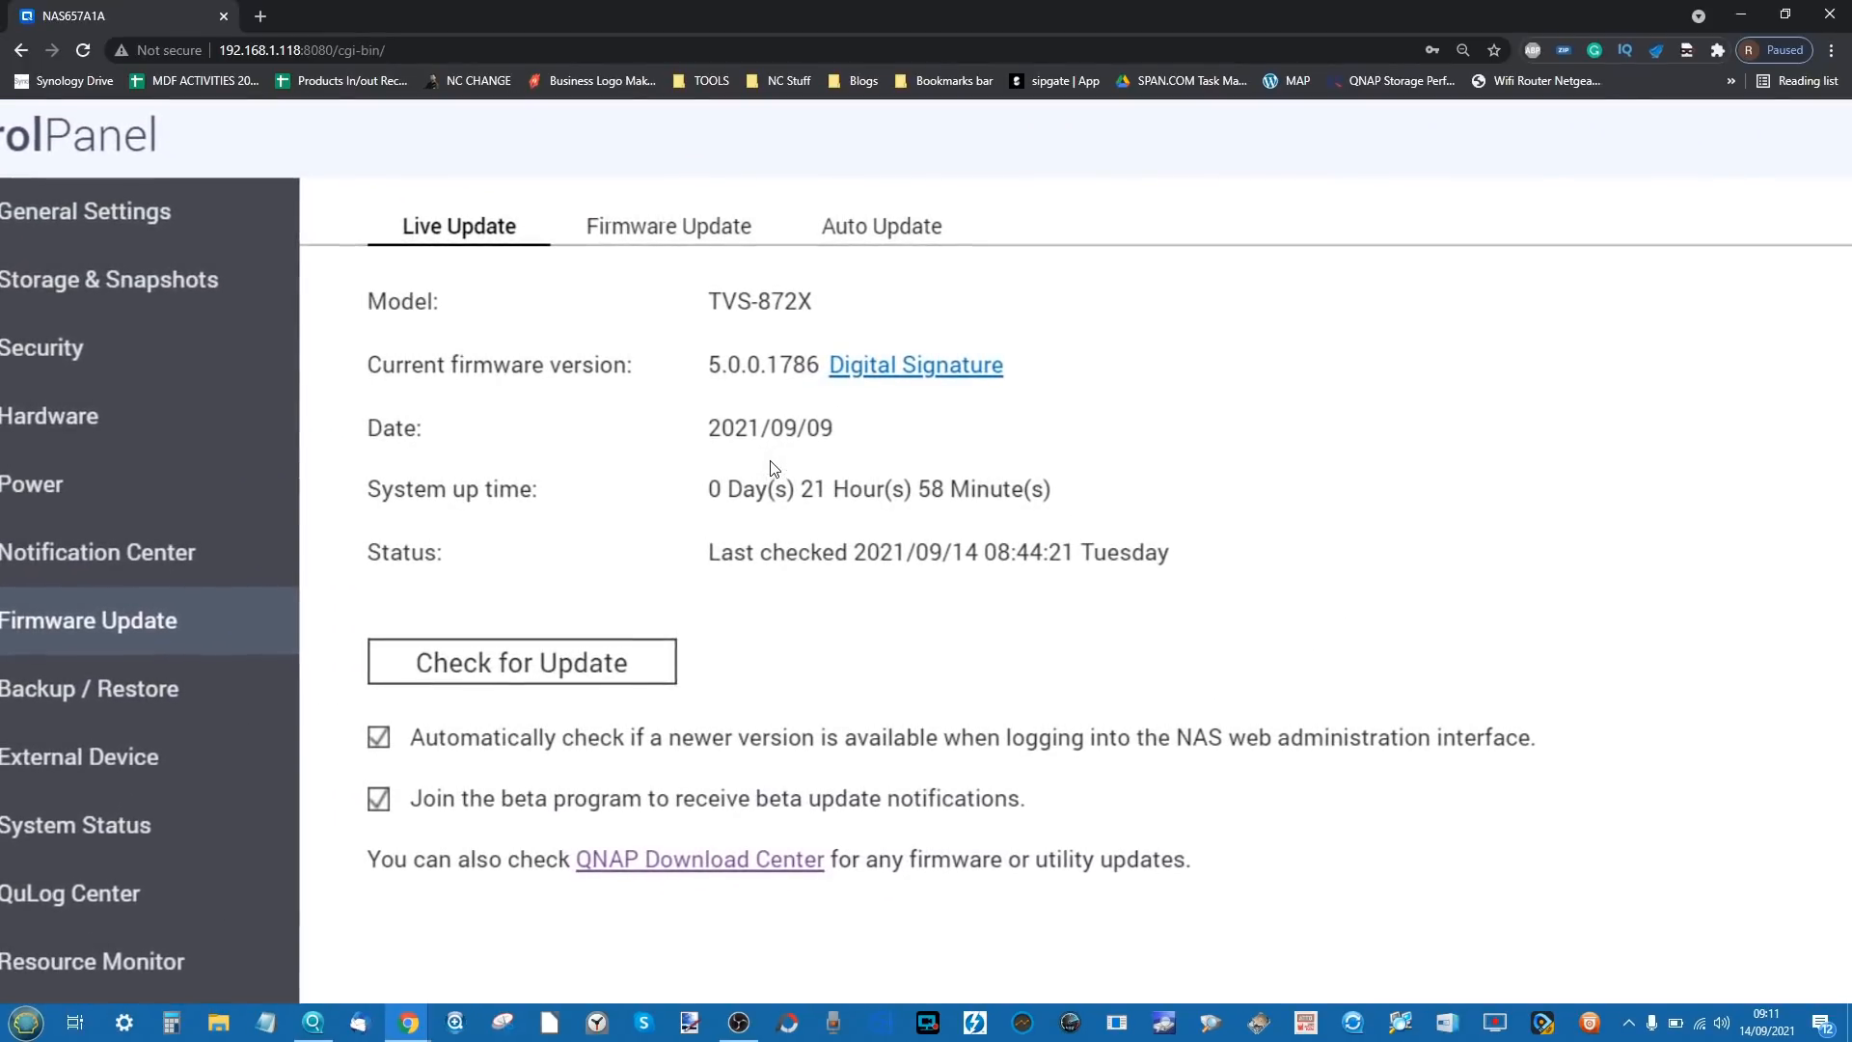
{"action": "scroll", "coordinate": [771, 468], "scroll_direction": "down", "scroll_amount": 5}
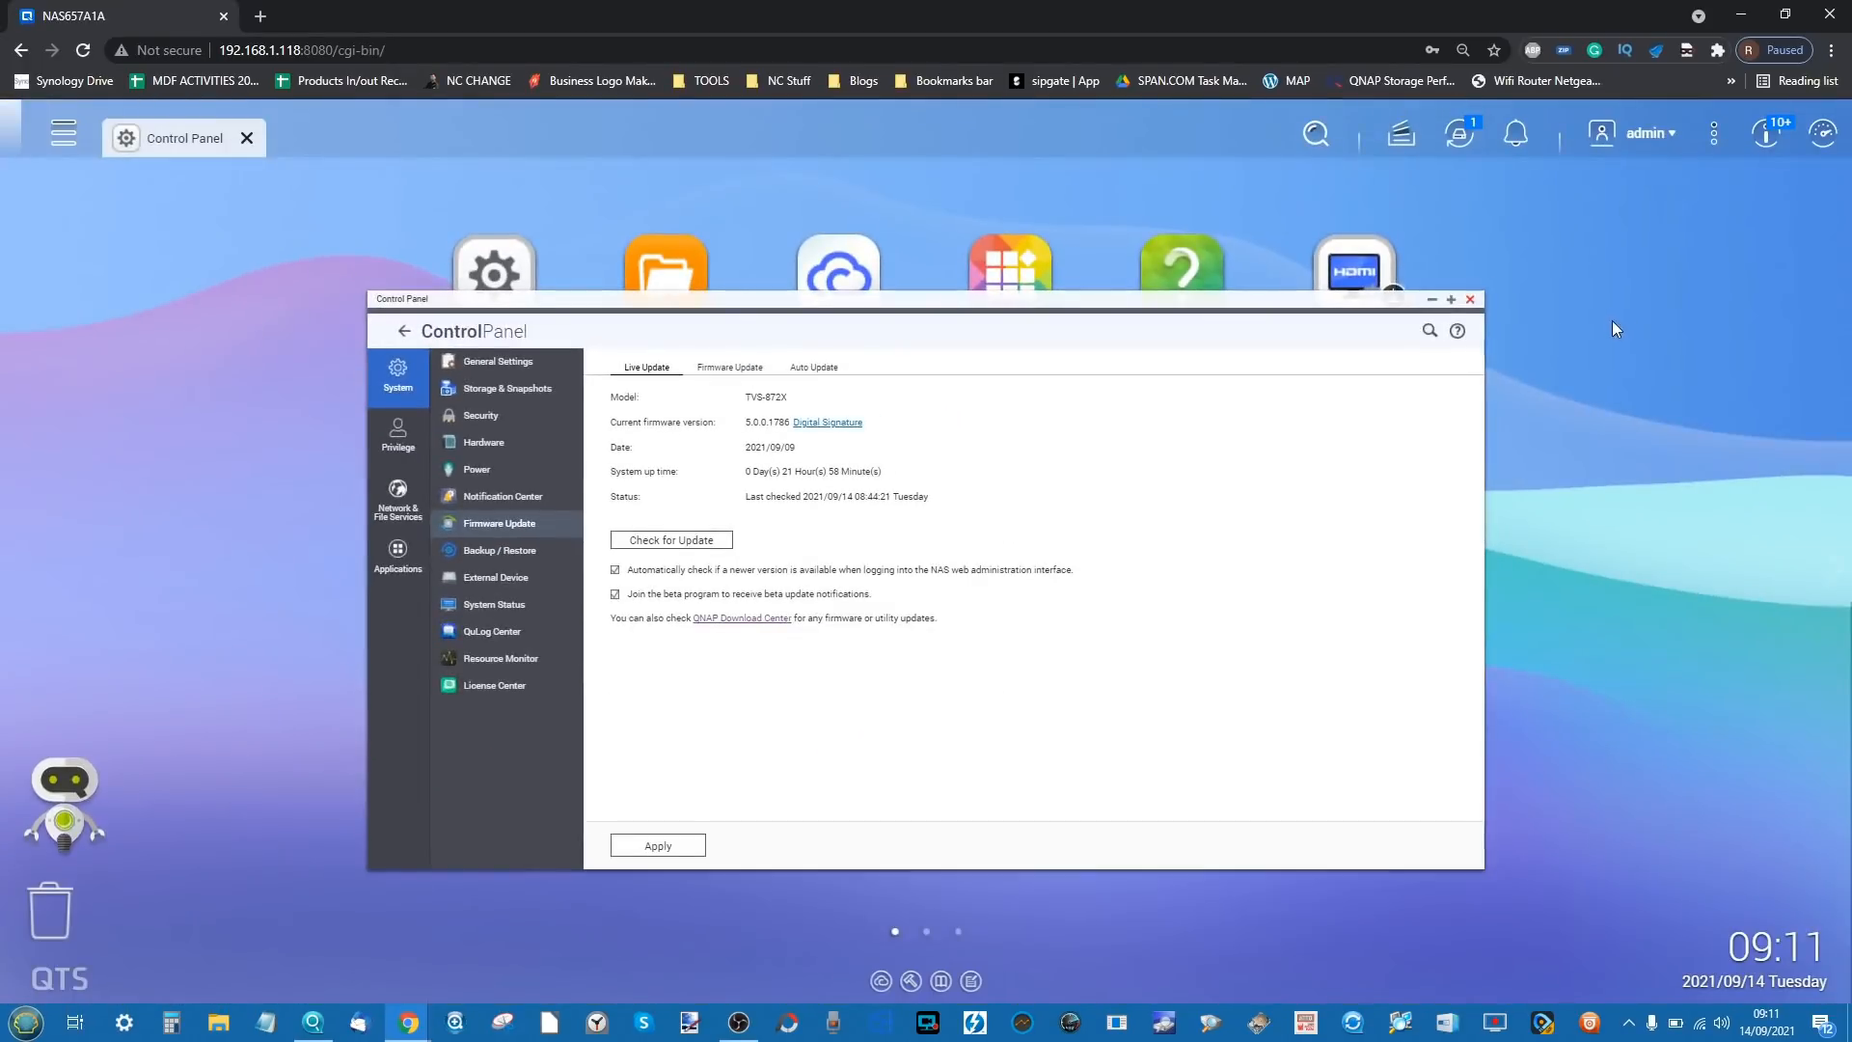
{"action": "left_click", "coordinate": [1471, 299]}
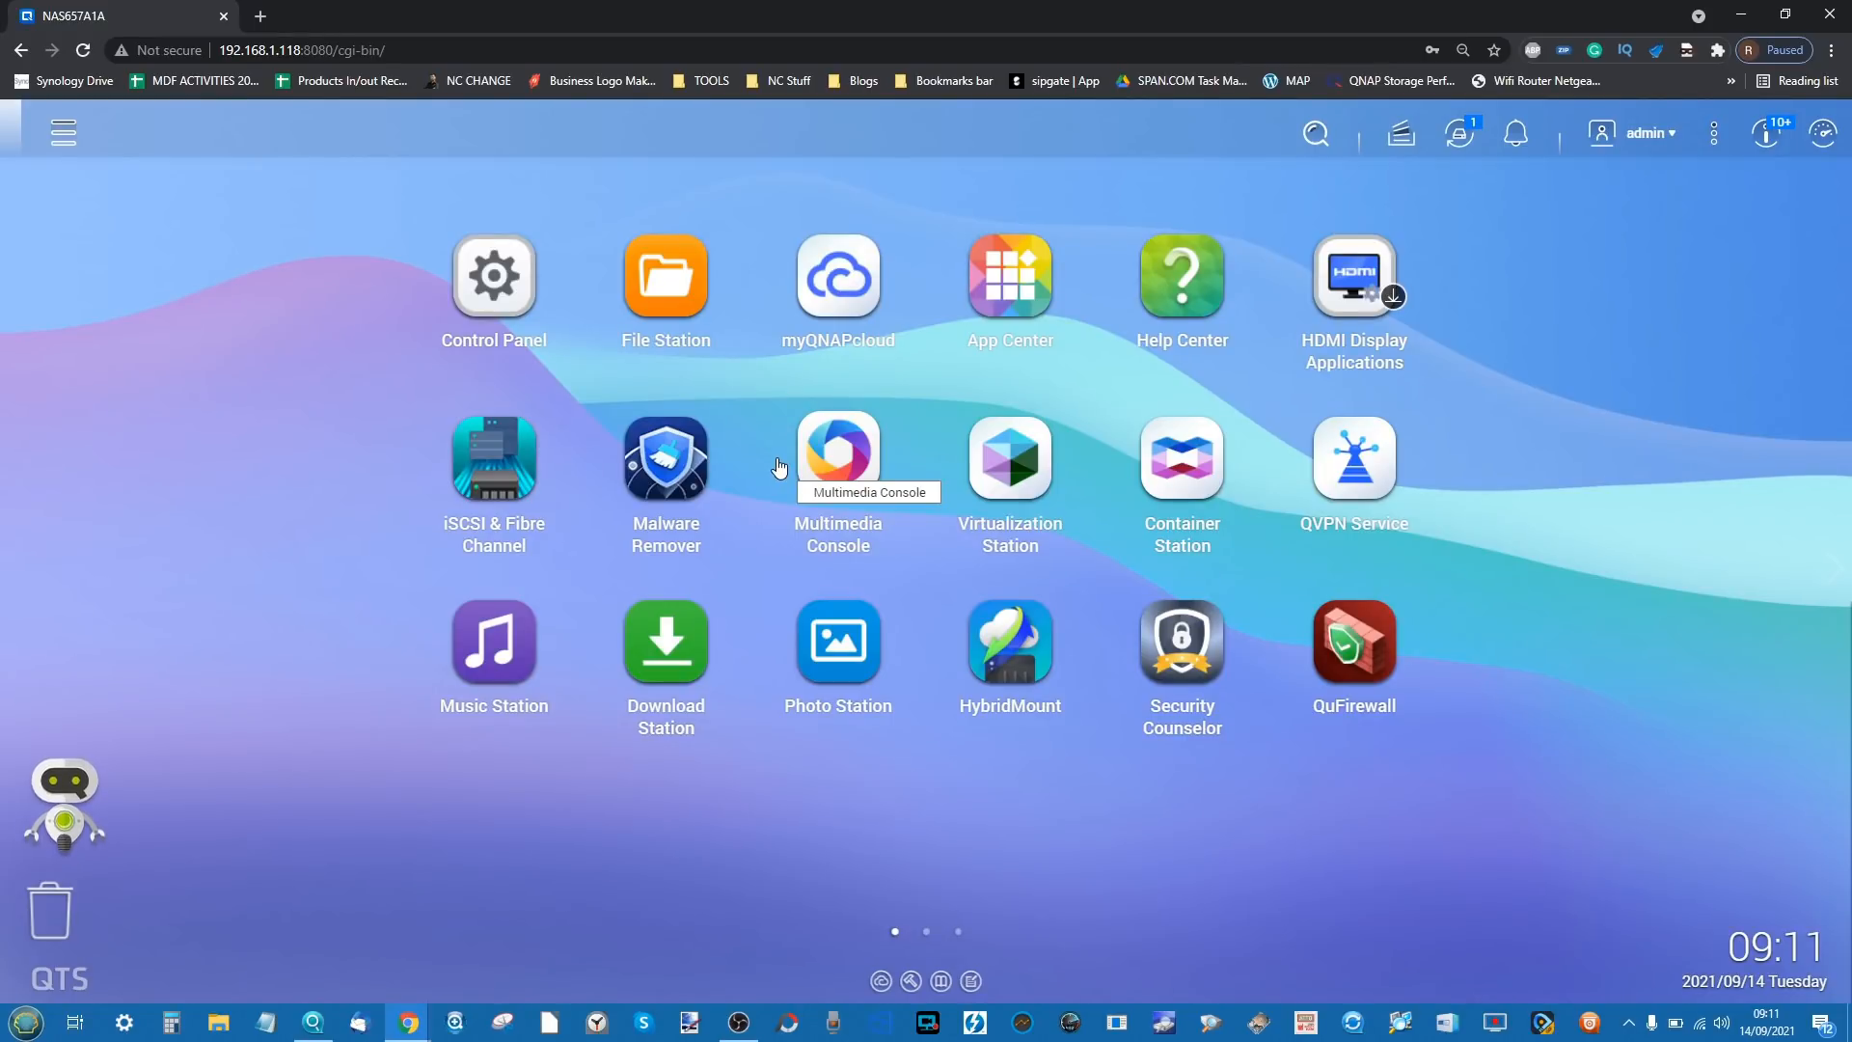
- Launch Storage & Snapshots and inspect the installed disks, including Disk 7's details
{"action": "left_click", "coordinate": [77, 141]}
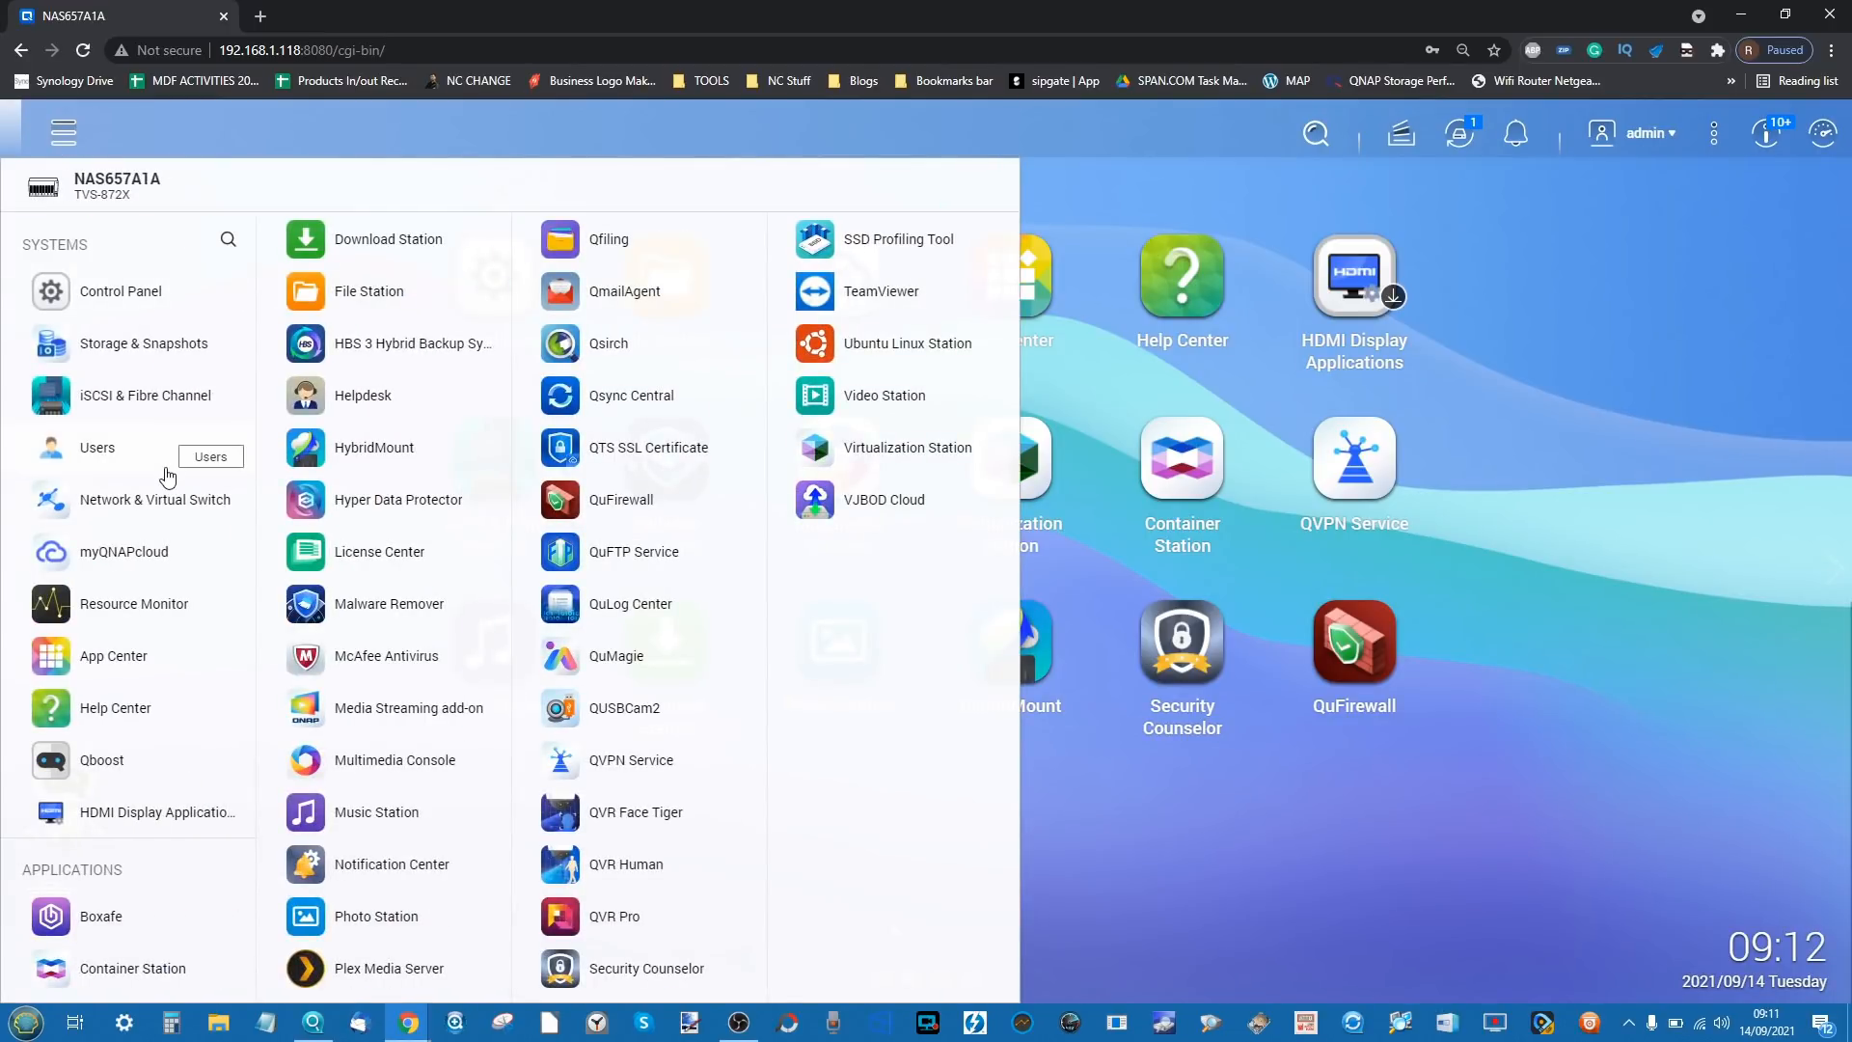
{"action": "left_click", "coordinate": [162, 344]}
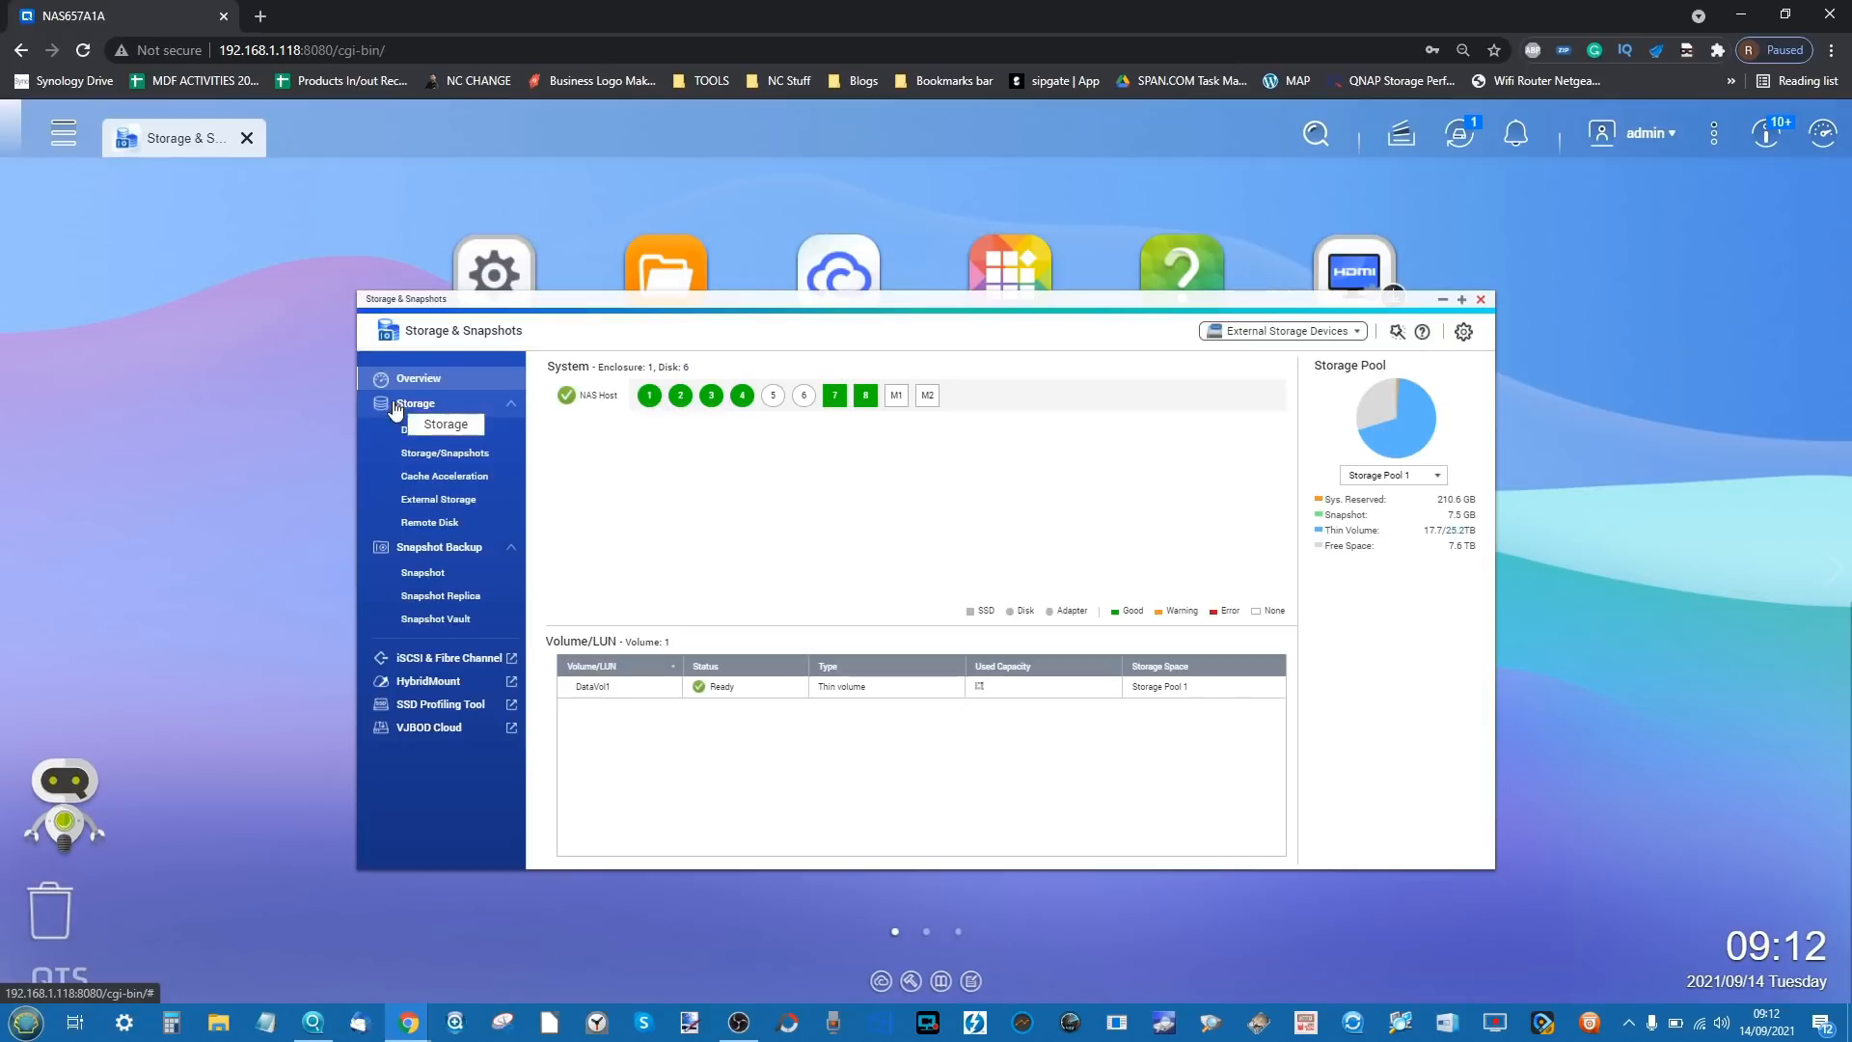
{"action": "left_click", "coordinate": [434, 429]}
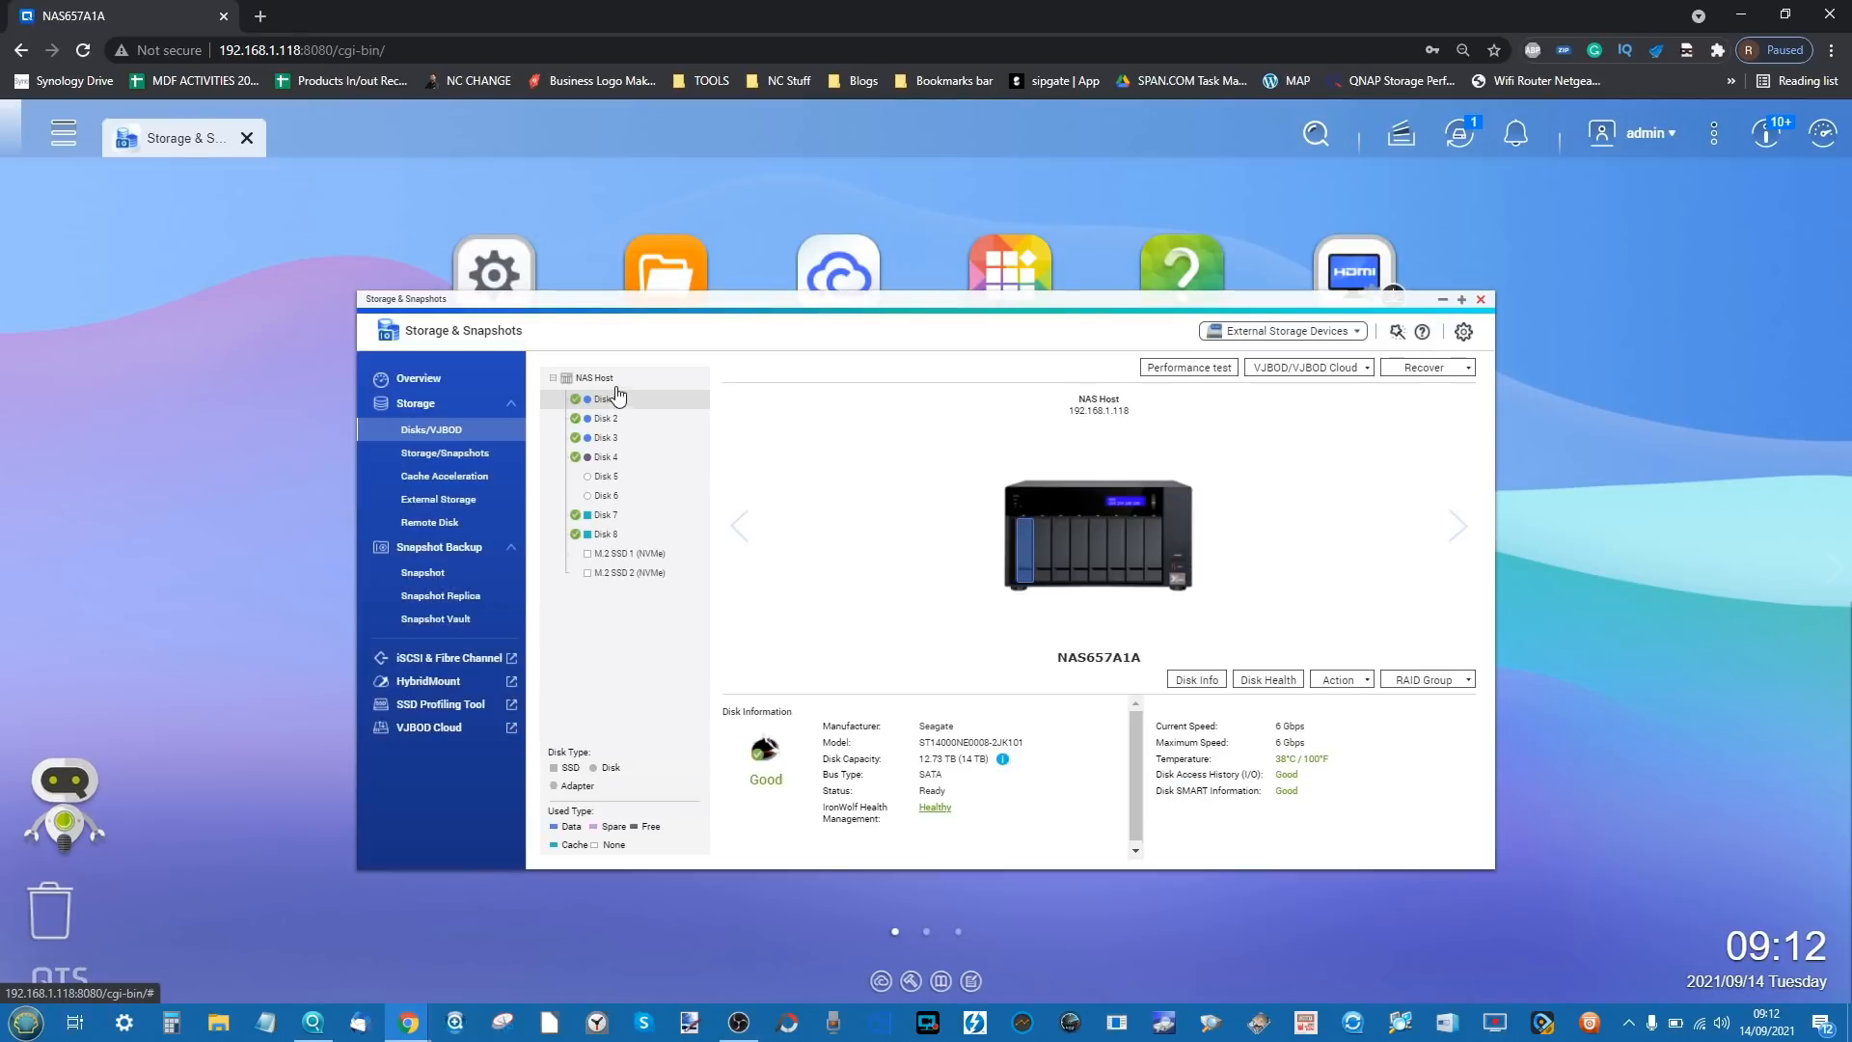
{"action": "mouse_move", "coordinate": [614, 399]}
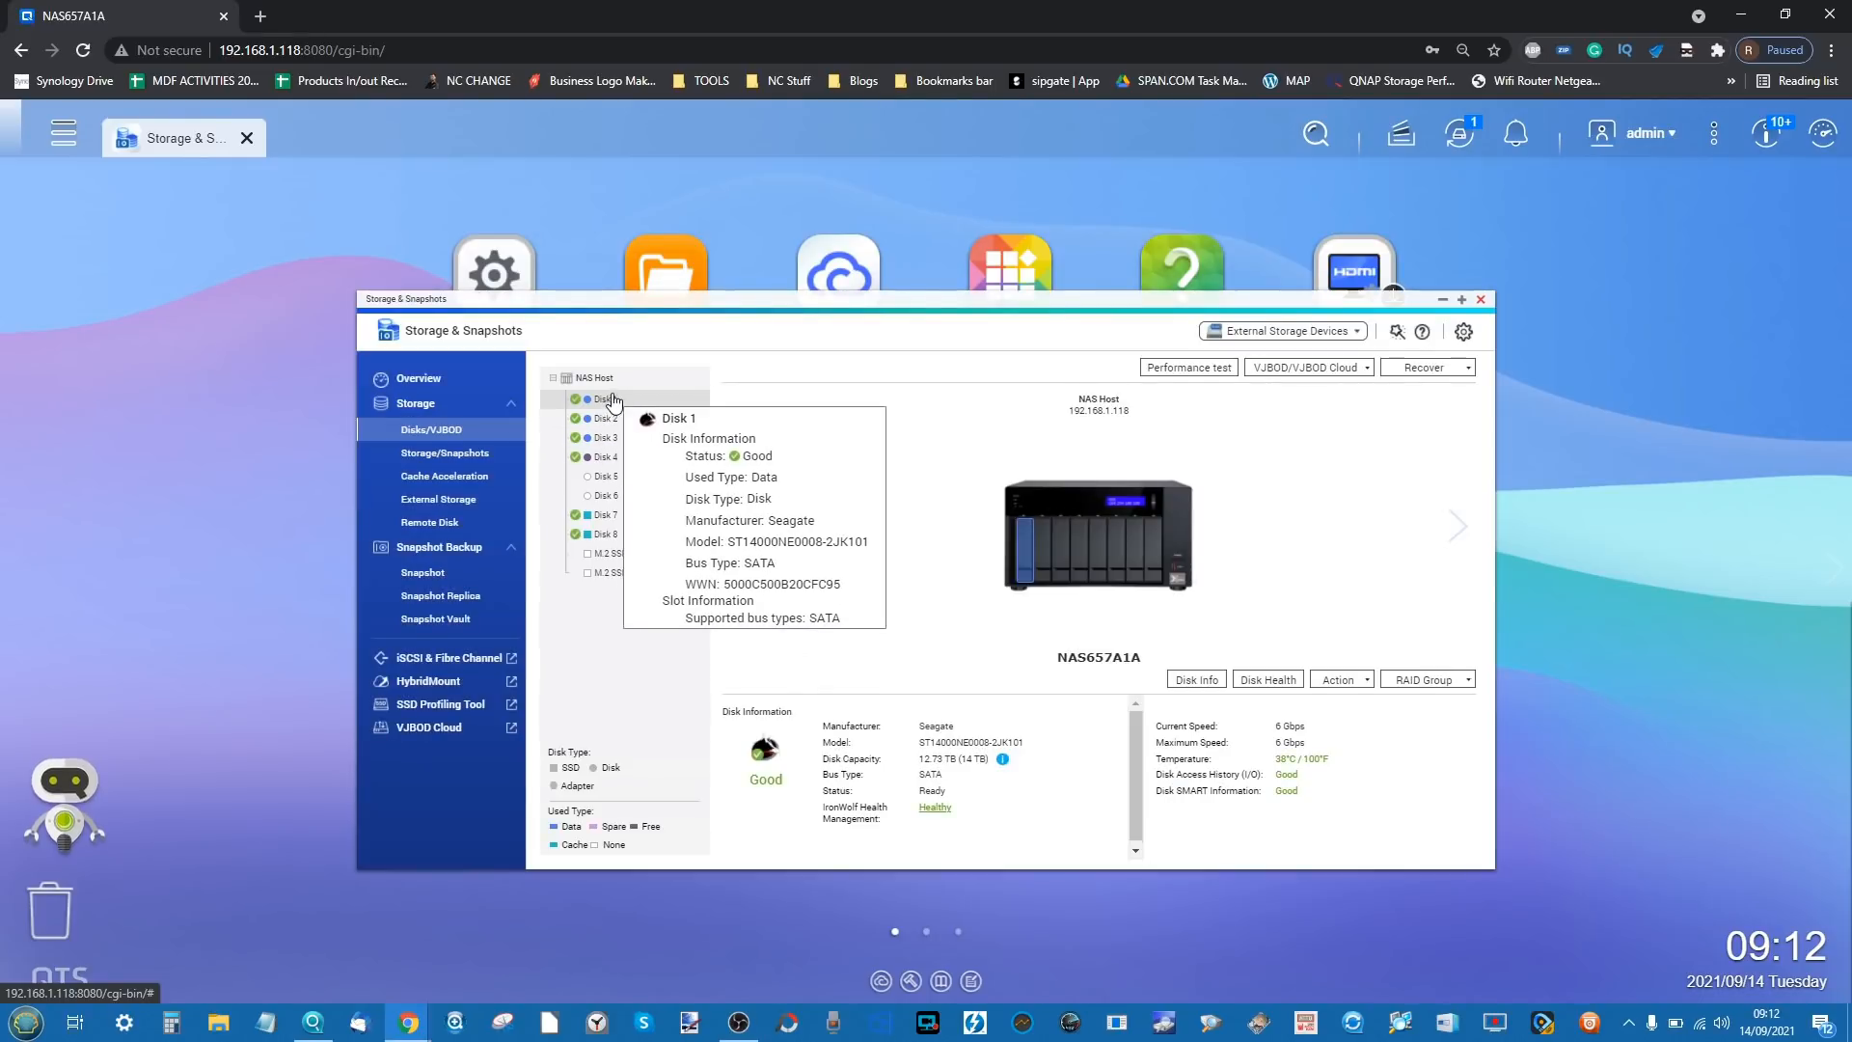
{"action": "left_click", "coordinate": [608, 515]}
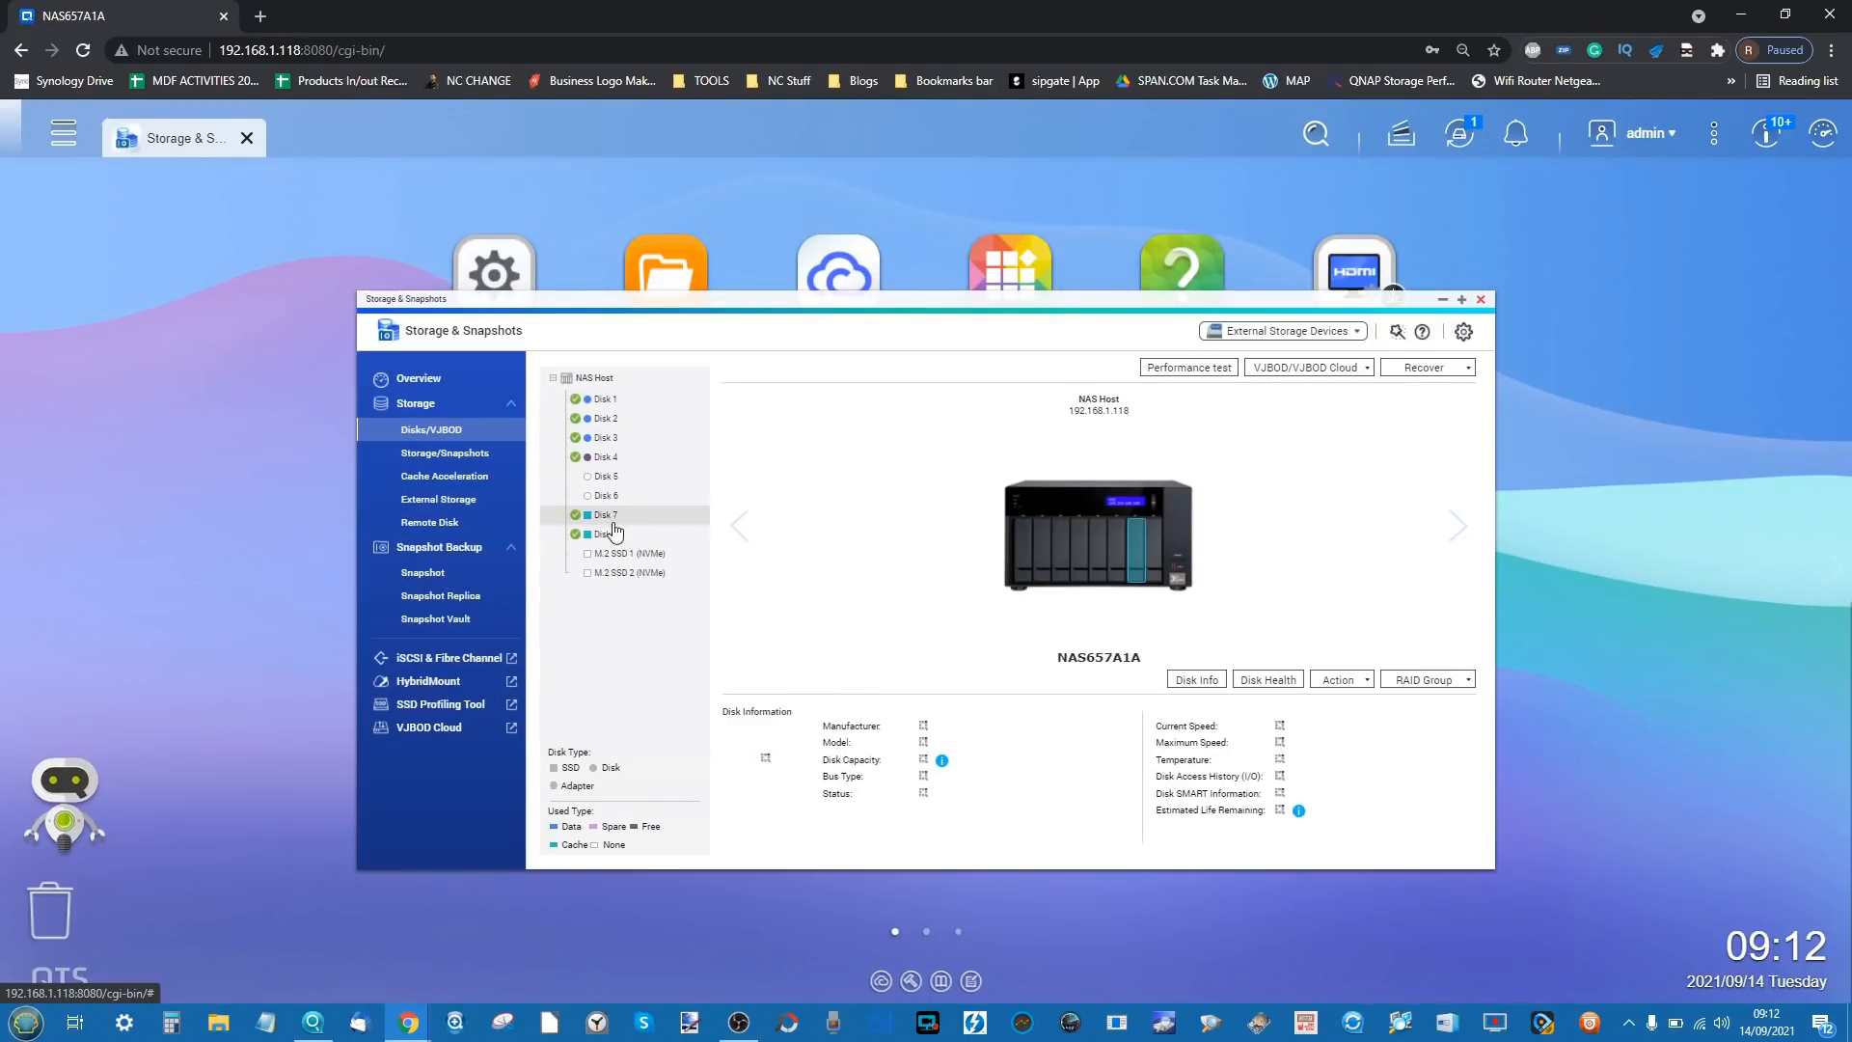
- Check Cache Acceleration status, then view Storage Pool 1 and select the DataVol1 volume
{"action": "mouse_move", "coordinate": [579, 525]}
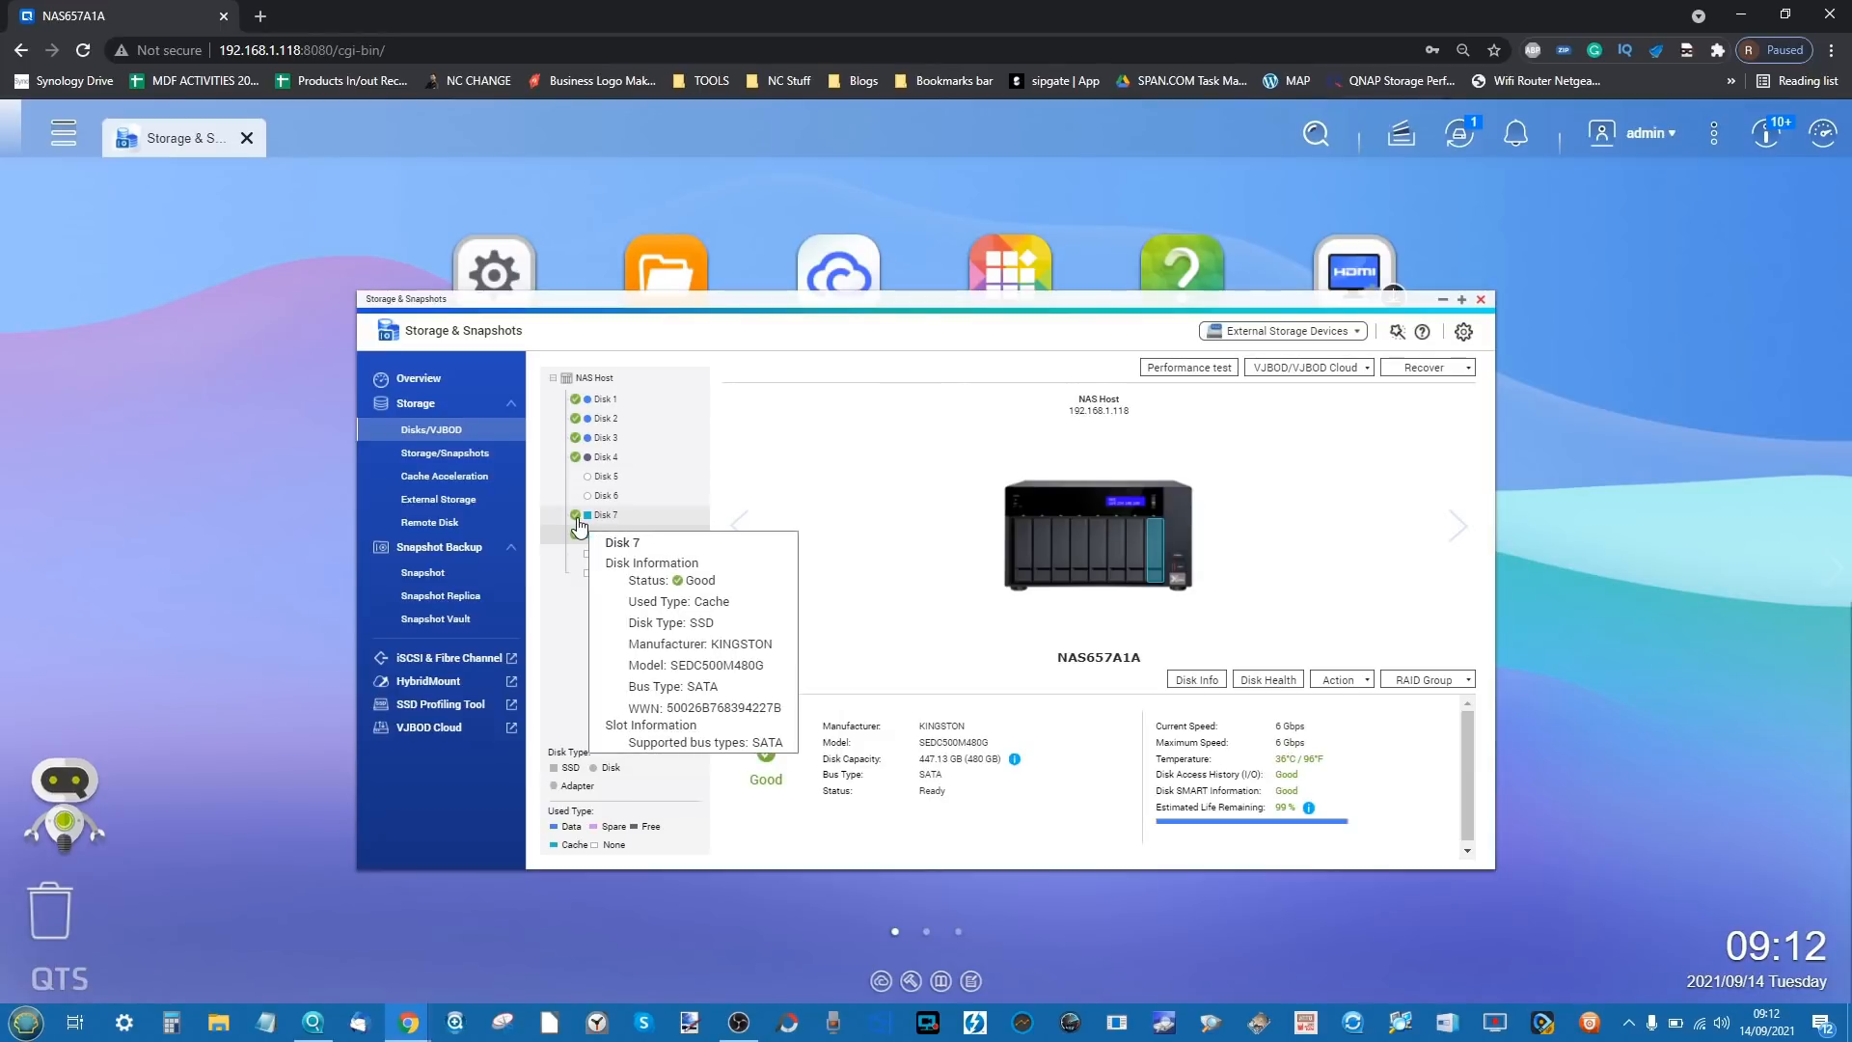
{"action": "left_click", "coordinate": [465, 479]}
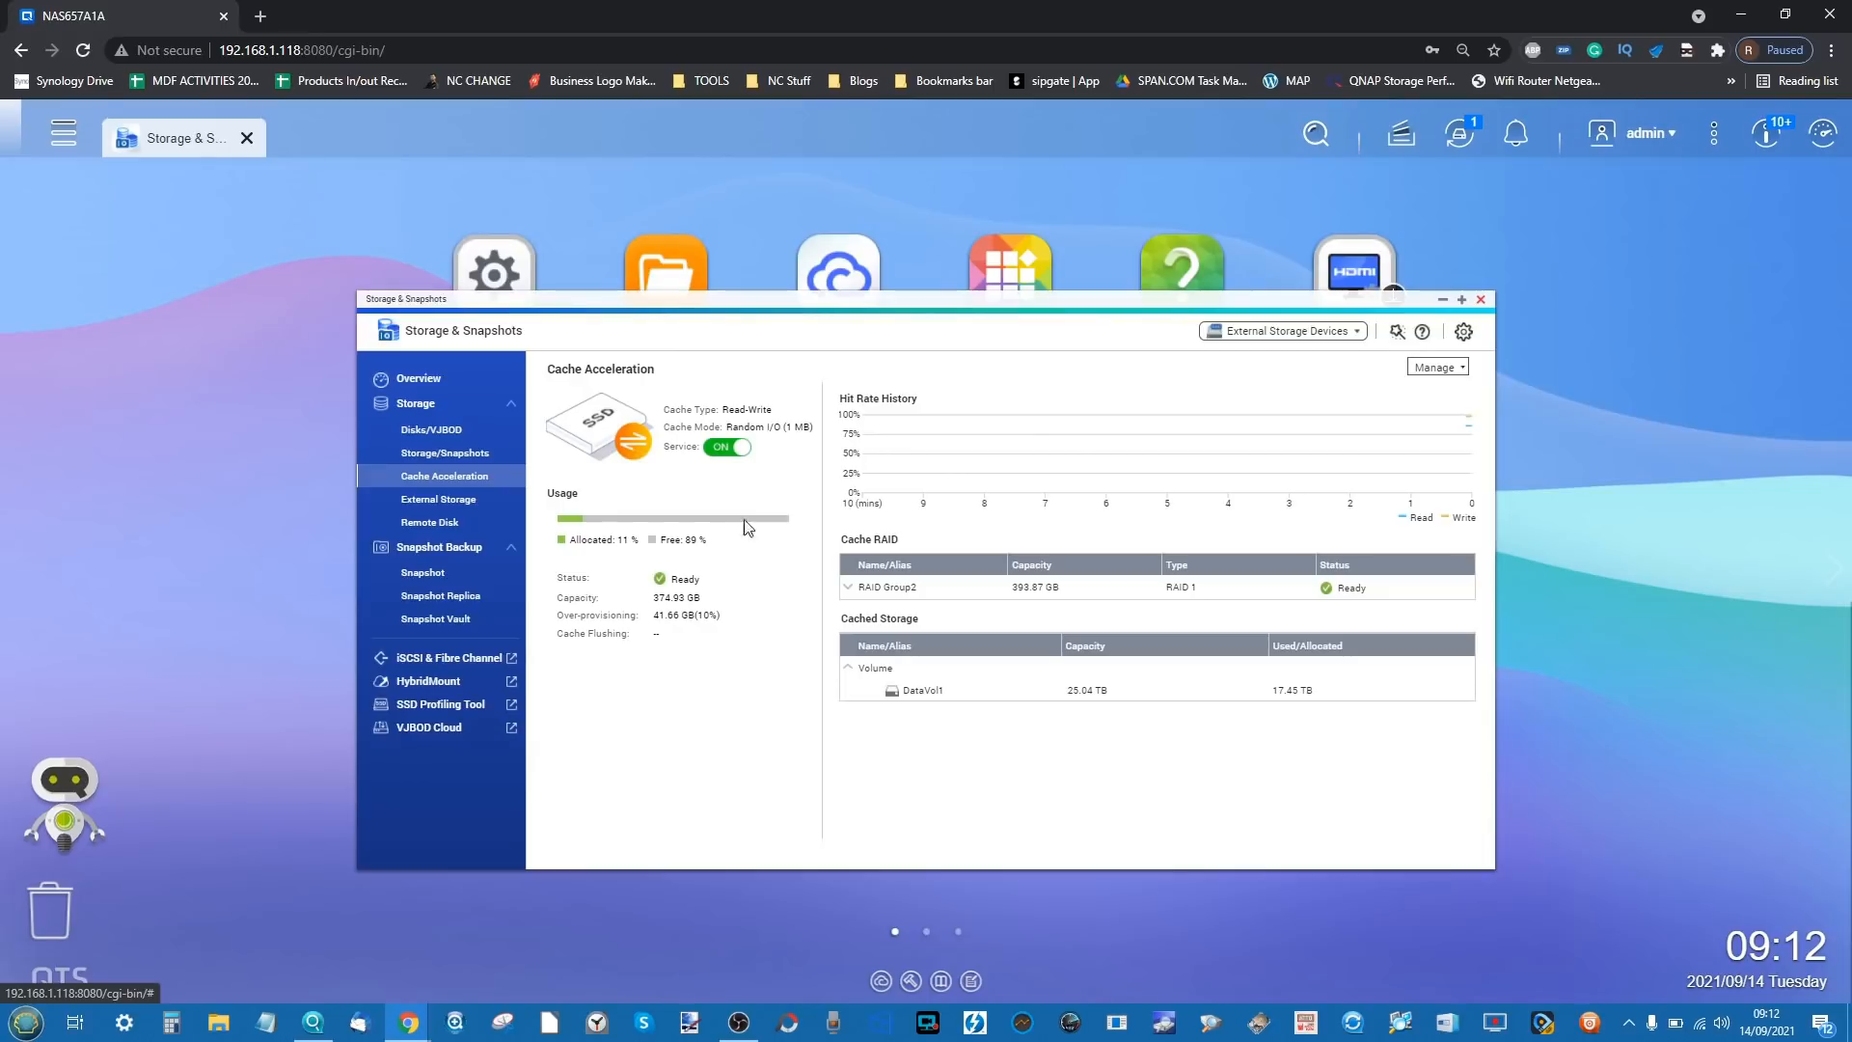
{"action": "left_click", "coordinate": [408, 453]}
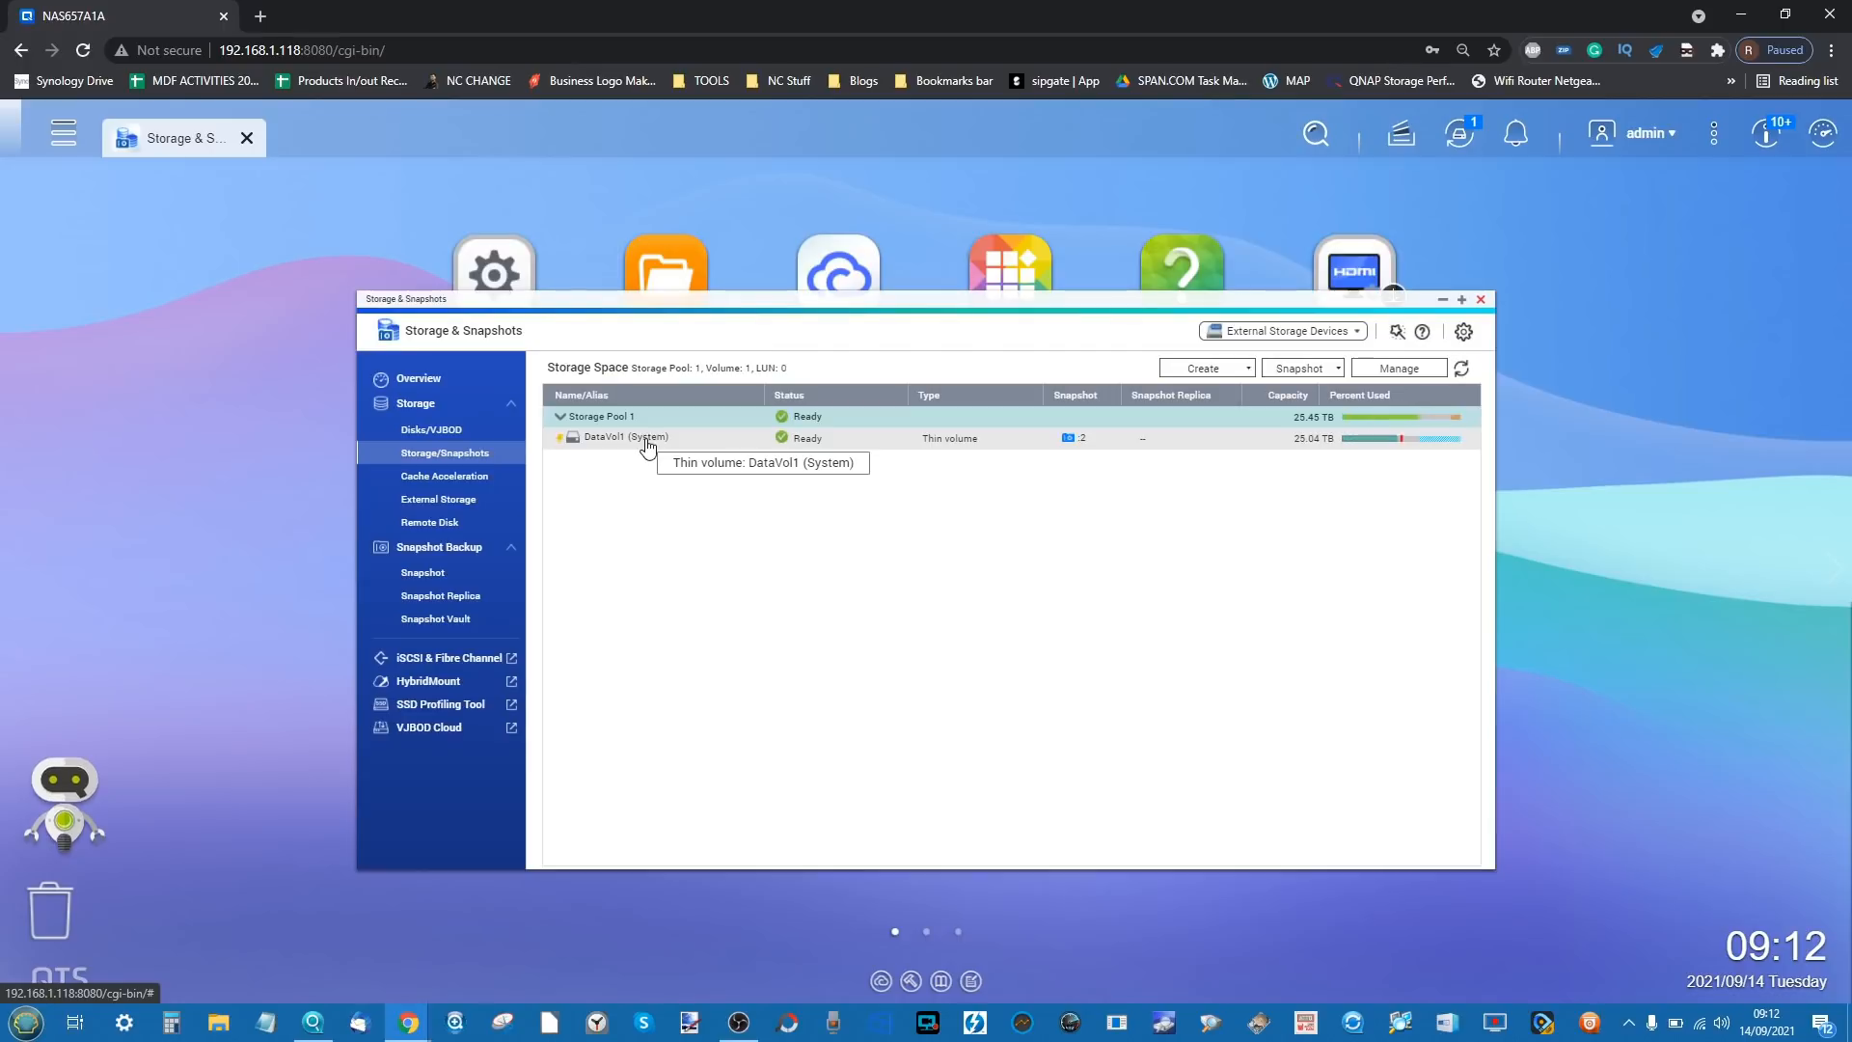
{"action": "left_click", "coordinate": [560, 418]}
{"action": "left_click", "coordinate": [561, 418]}
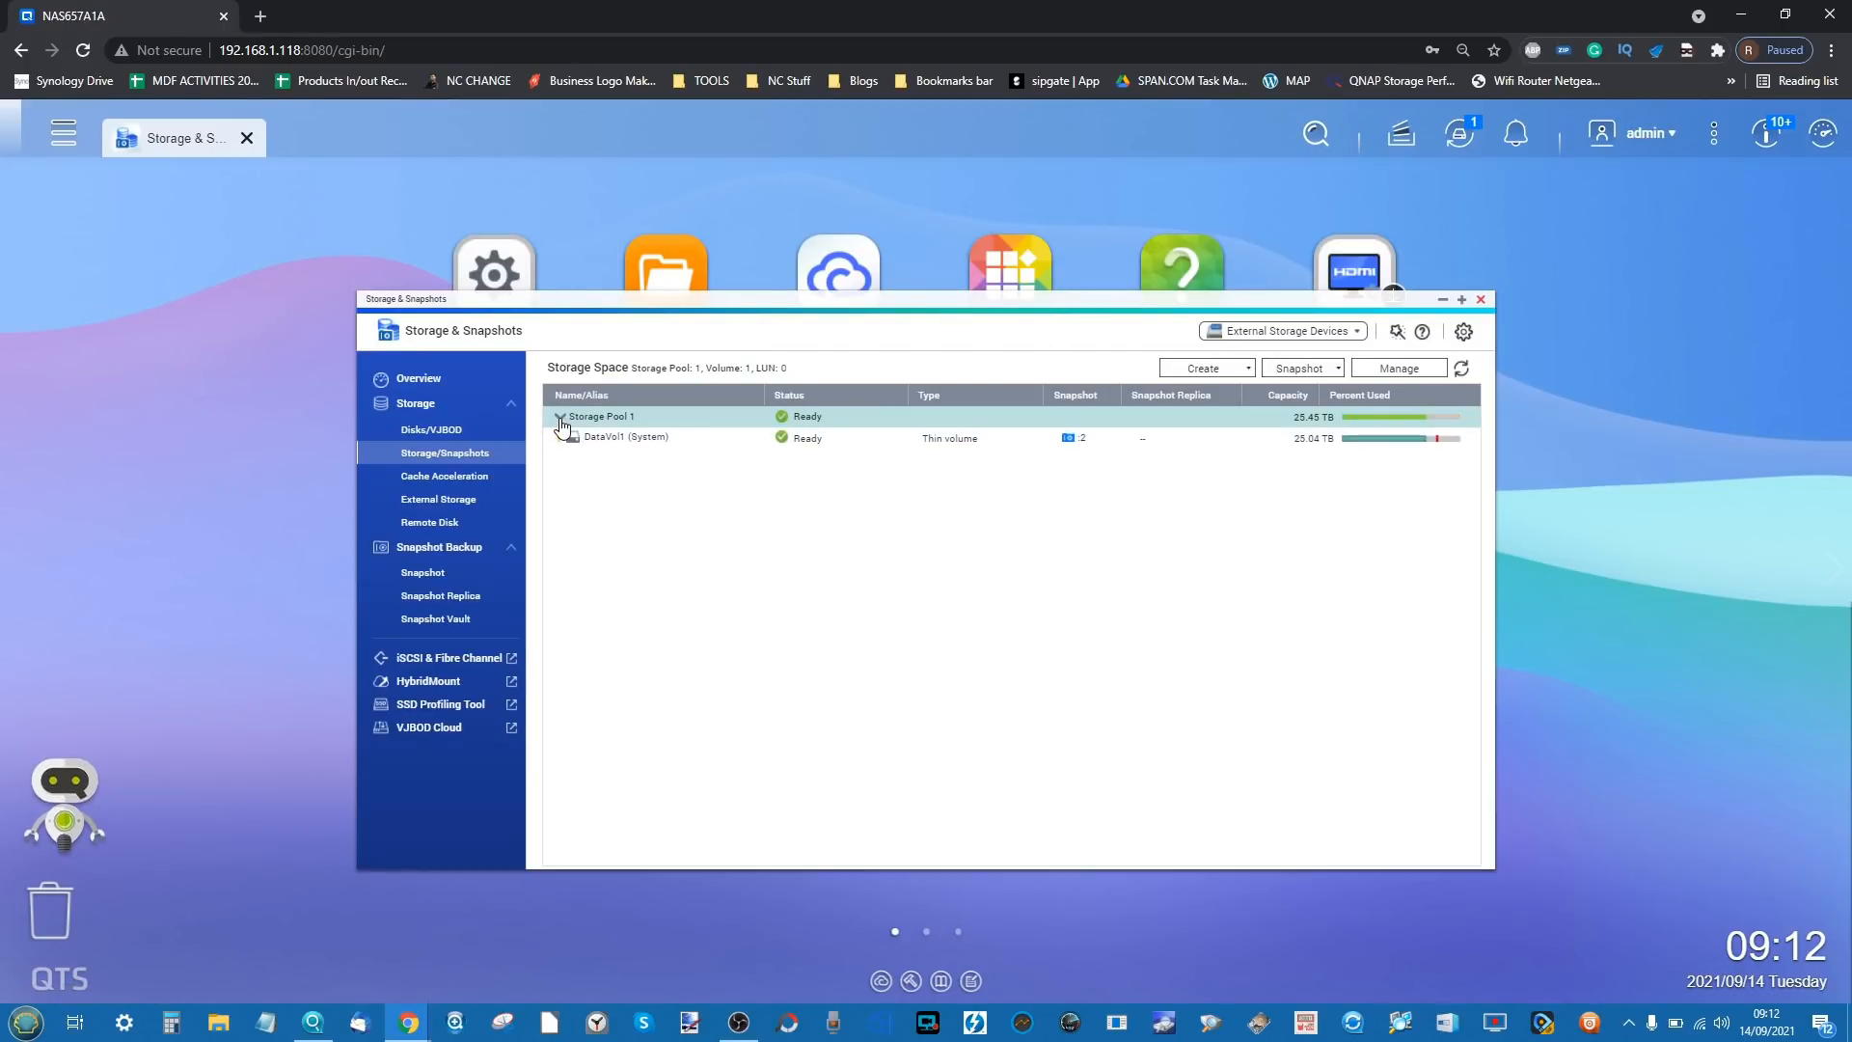
{"action": "left_click", "coordinate": [611, 440]}
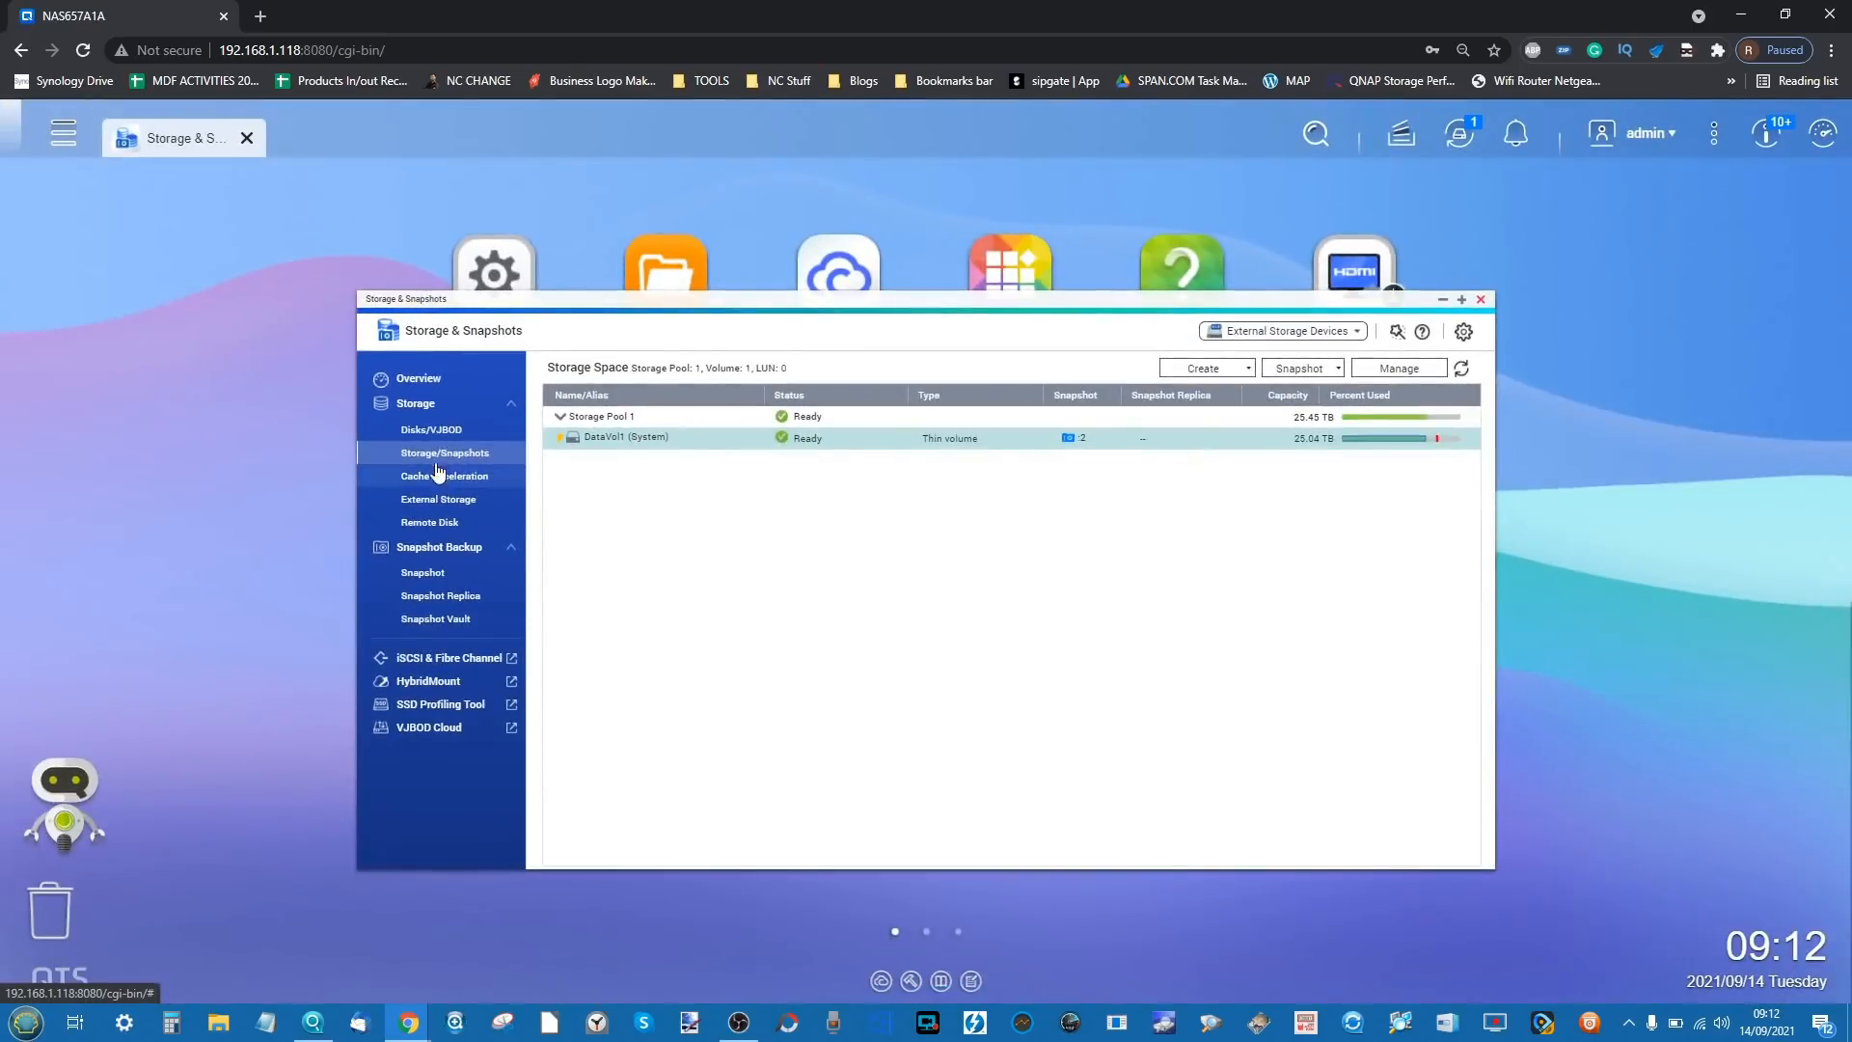
- Inspect Disk 1, RAID Group 1 and RAID Group 2, then open Storage Pool 1's snapshot overview
{"action": "left_click", "coordinate": [412, 431]}
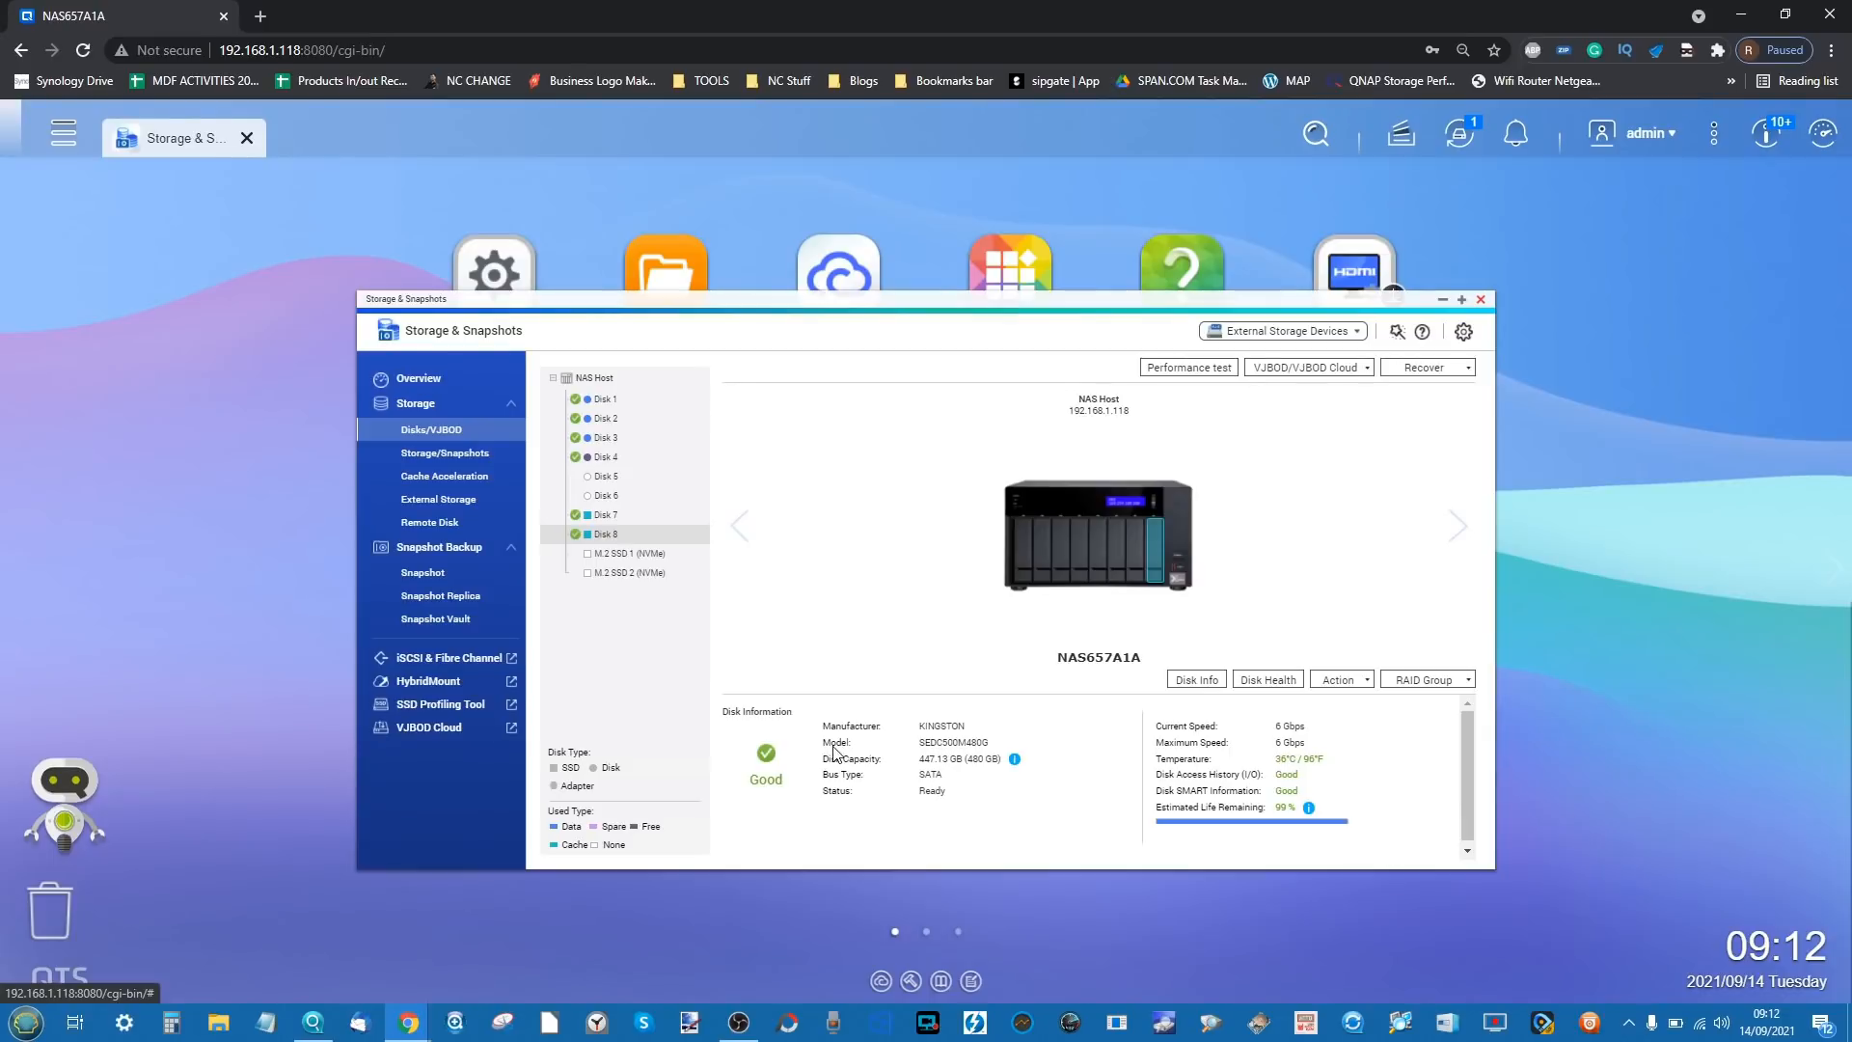
{"action": "left_click", "coordinate": [605, 399]}
{"action": "left_click", "coordinate": [1437, 680]}
{"action": "left_click", "coordinate": [1430, 712]}
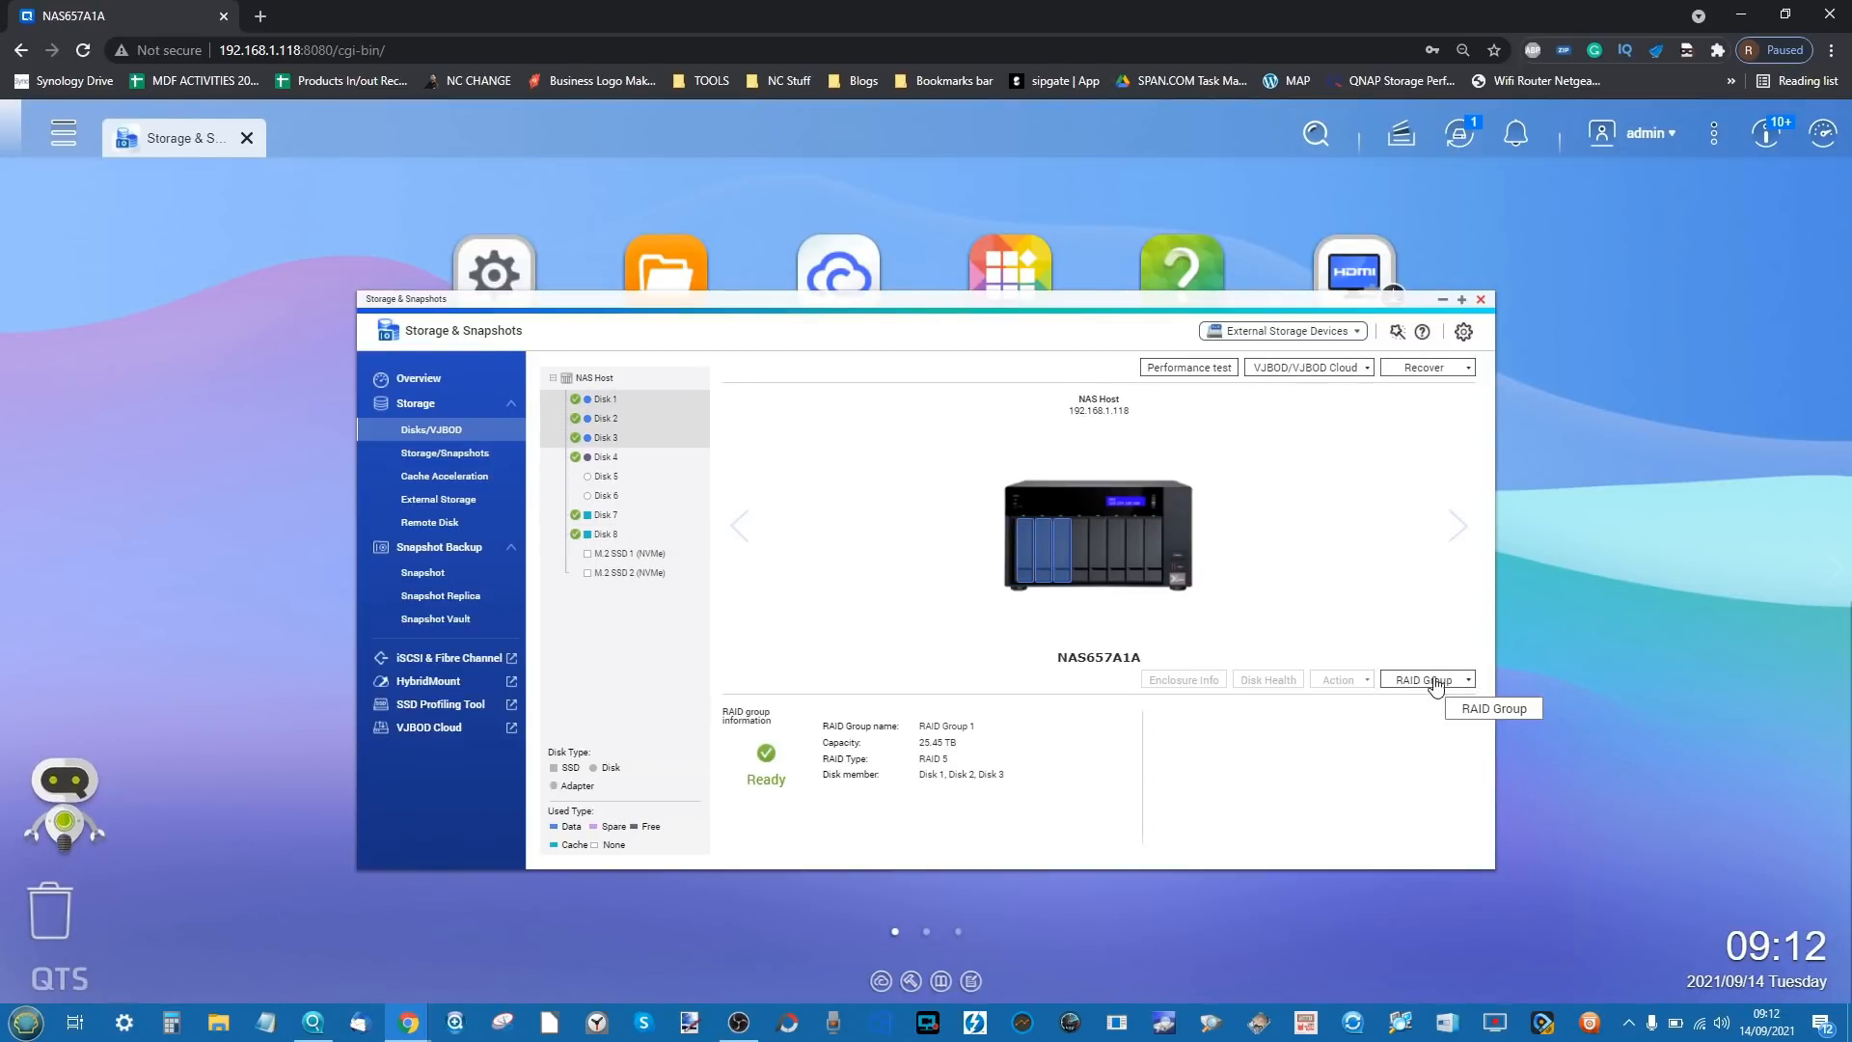
{"action": "left_click", "coordinate": [1434, 680]}
{"action": "left_click", "coordinate": [1418, 733]}
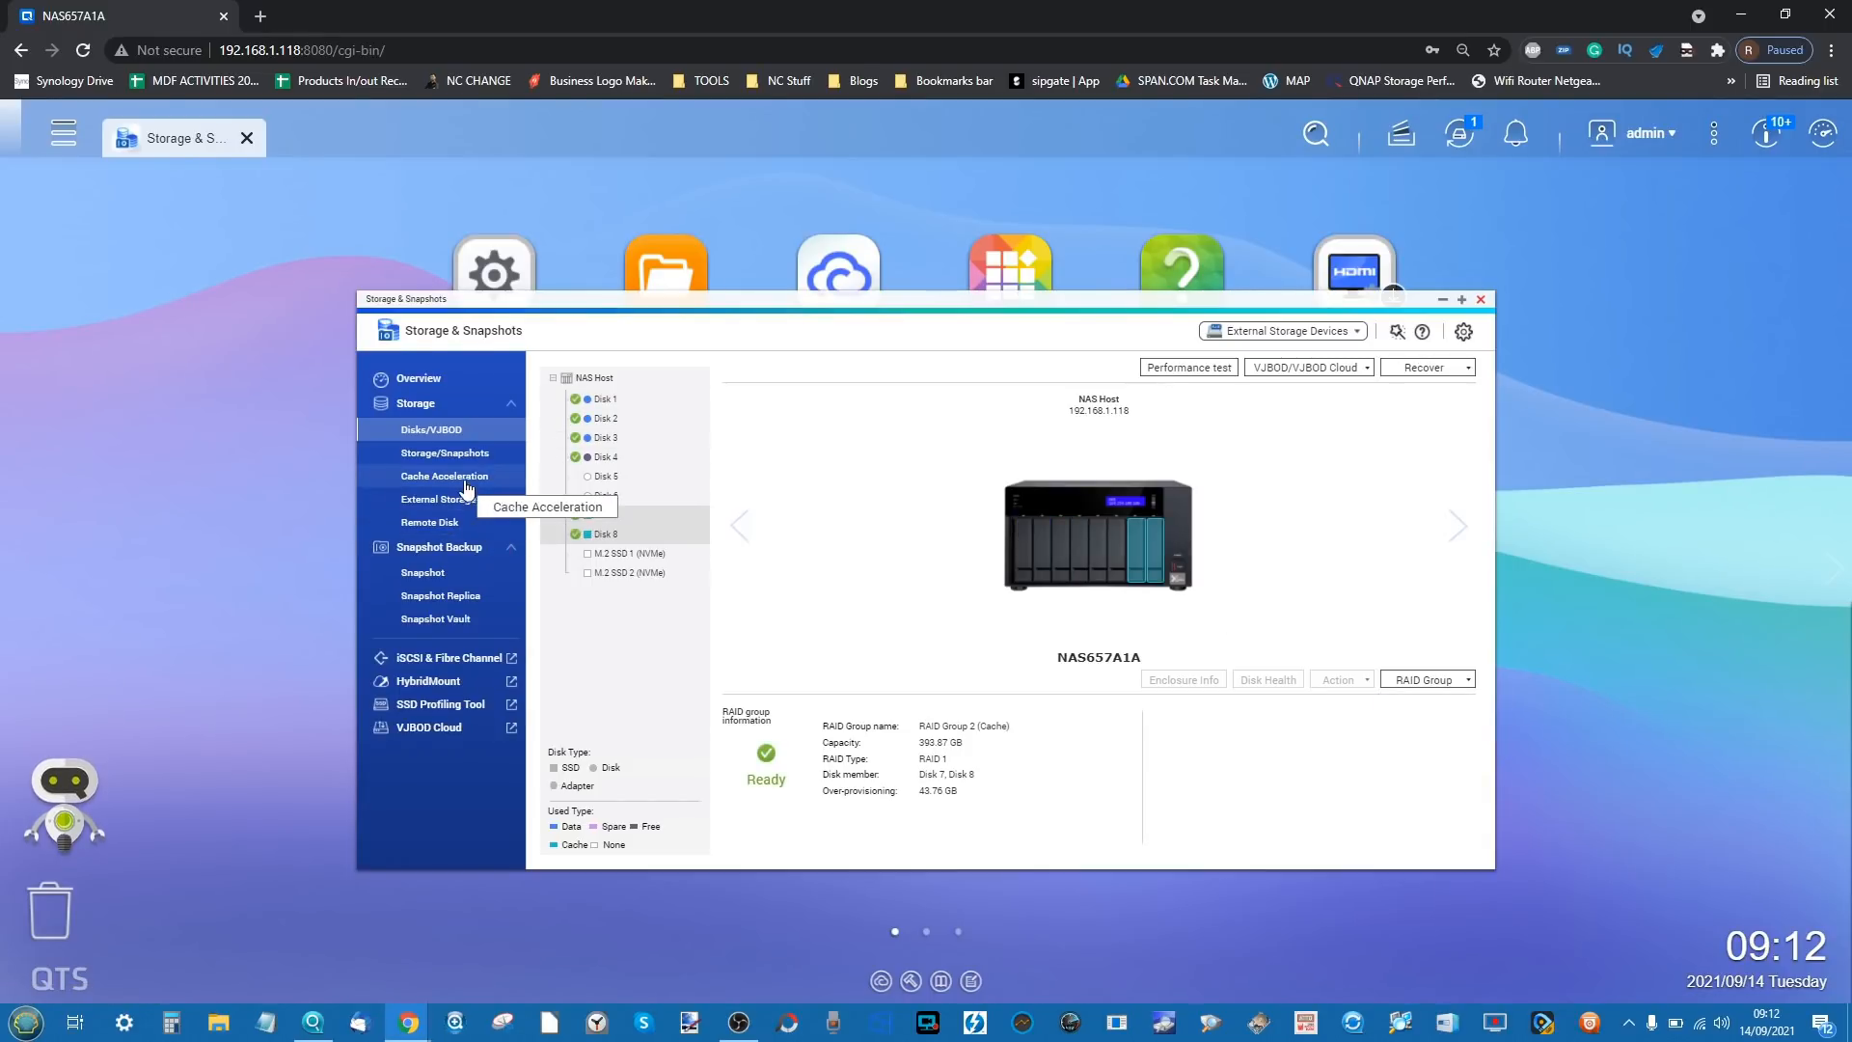
{"action": "left_click", "coordinate": [443, 574]}
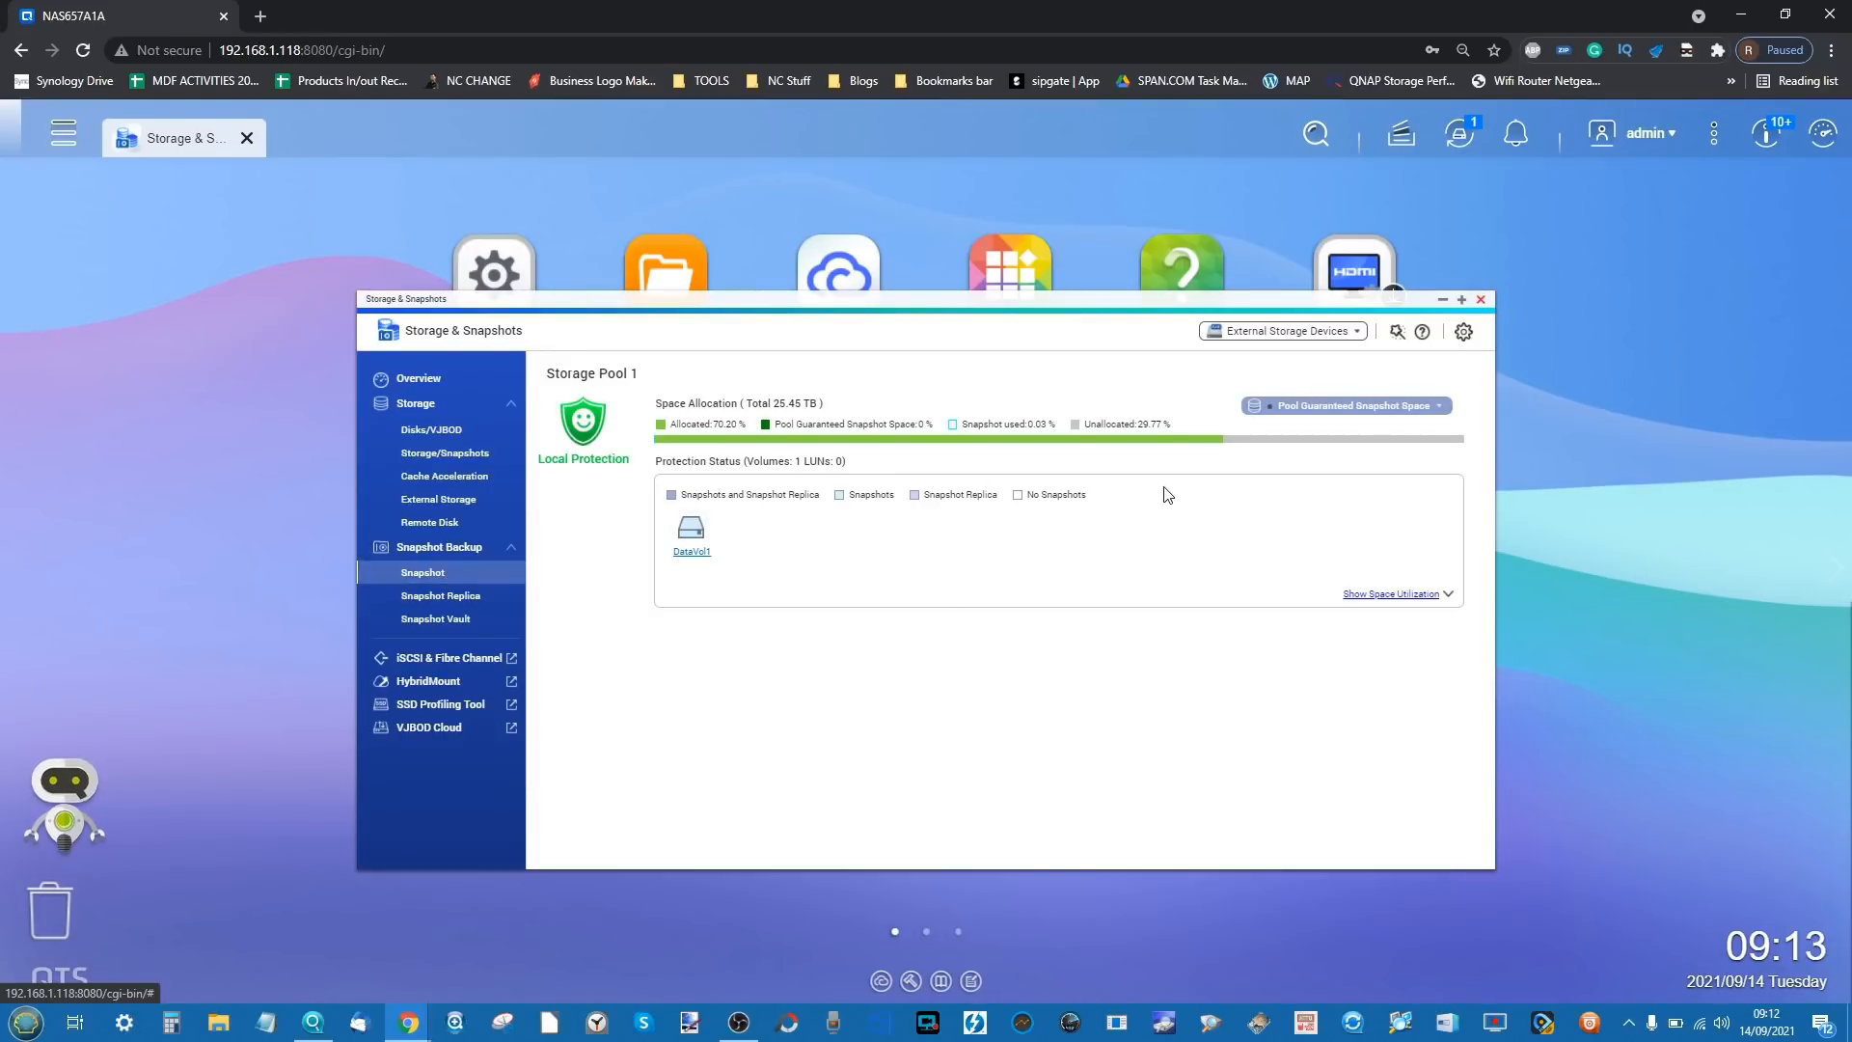
- Display the weekly snapshot space chart and peek at the Pool Guaranteed Snapshot Space details
{"action": "left_click", "coordinate": [1450, 595]}
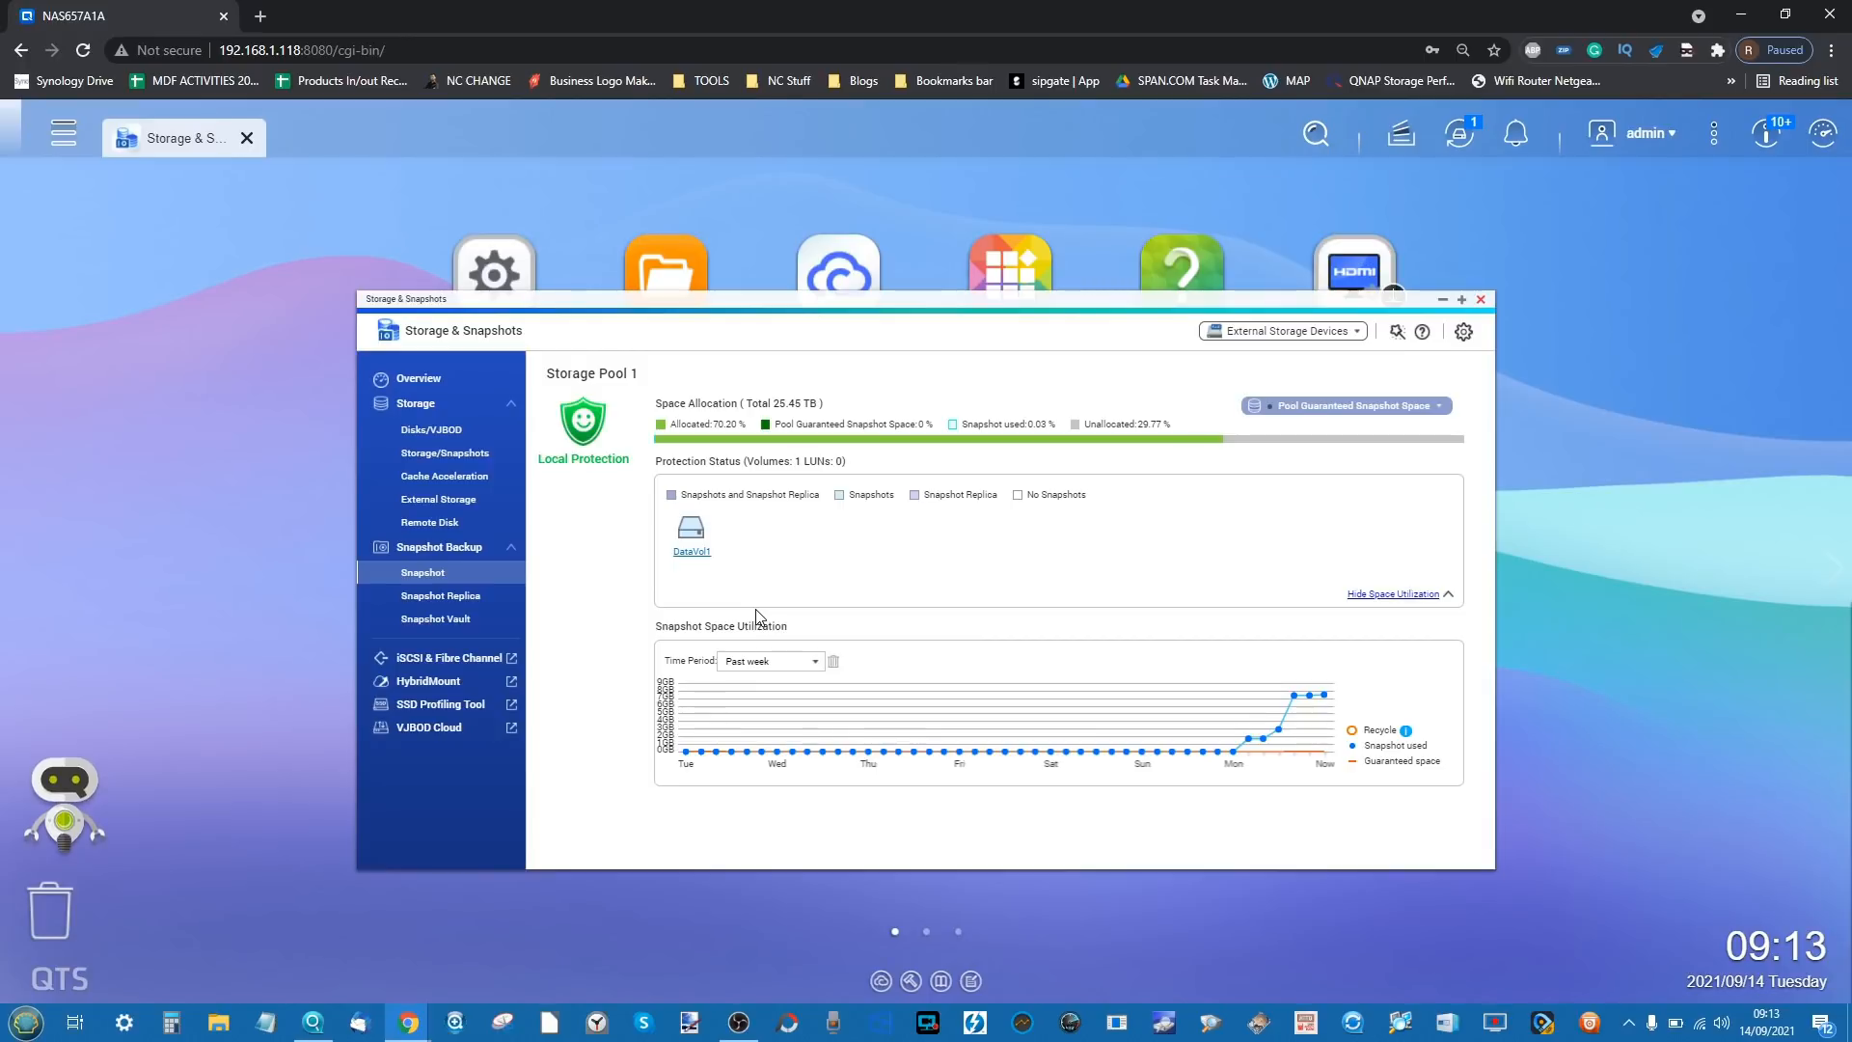
{"action": "left_click", "coordinate": [1390, 407]}
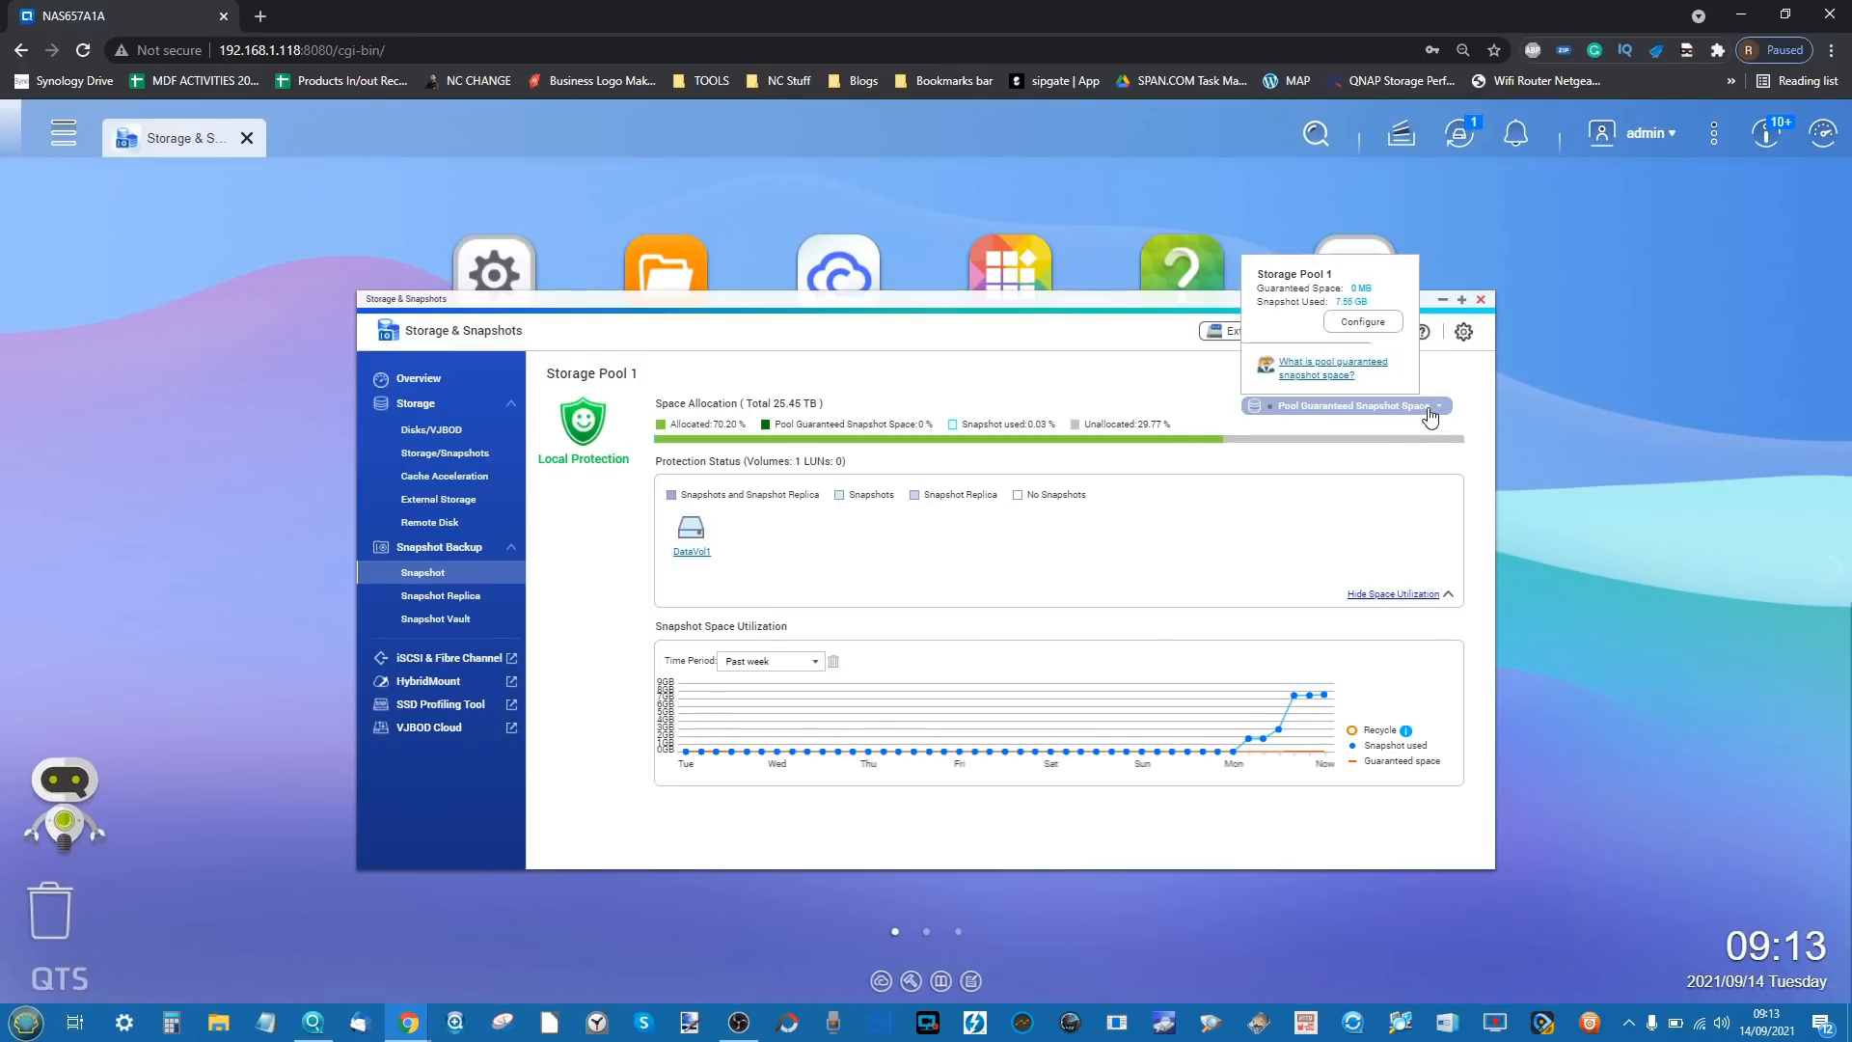
{"action": "left_click", "coordinate": [1122, 362]}
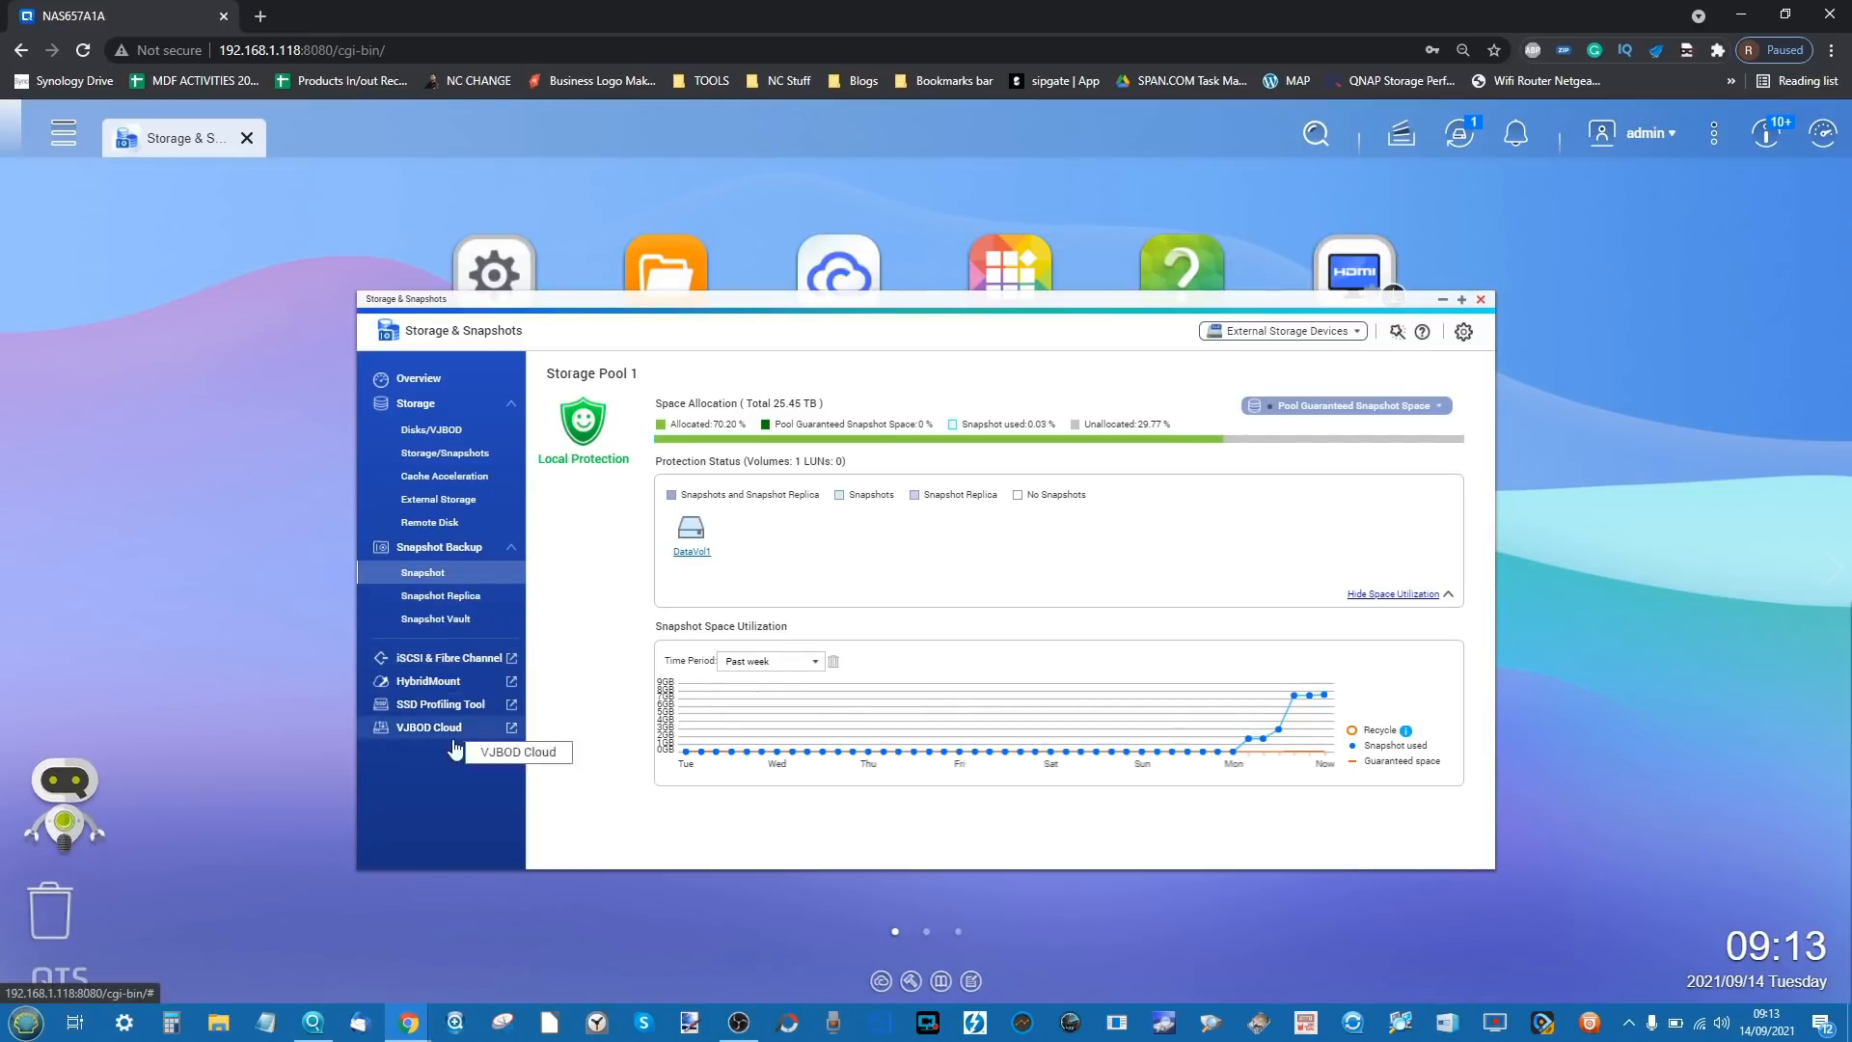
{"action": "scroll", "coordinate": [438, 777], "scroll_direction": "up", "scroll_amount": 4}
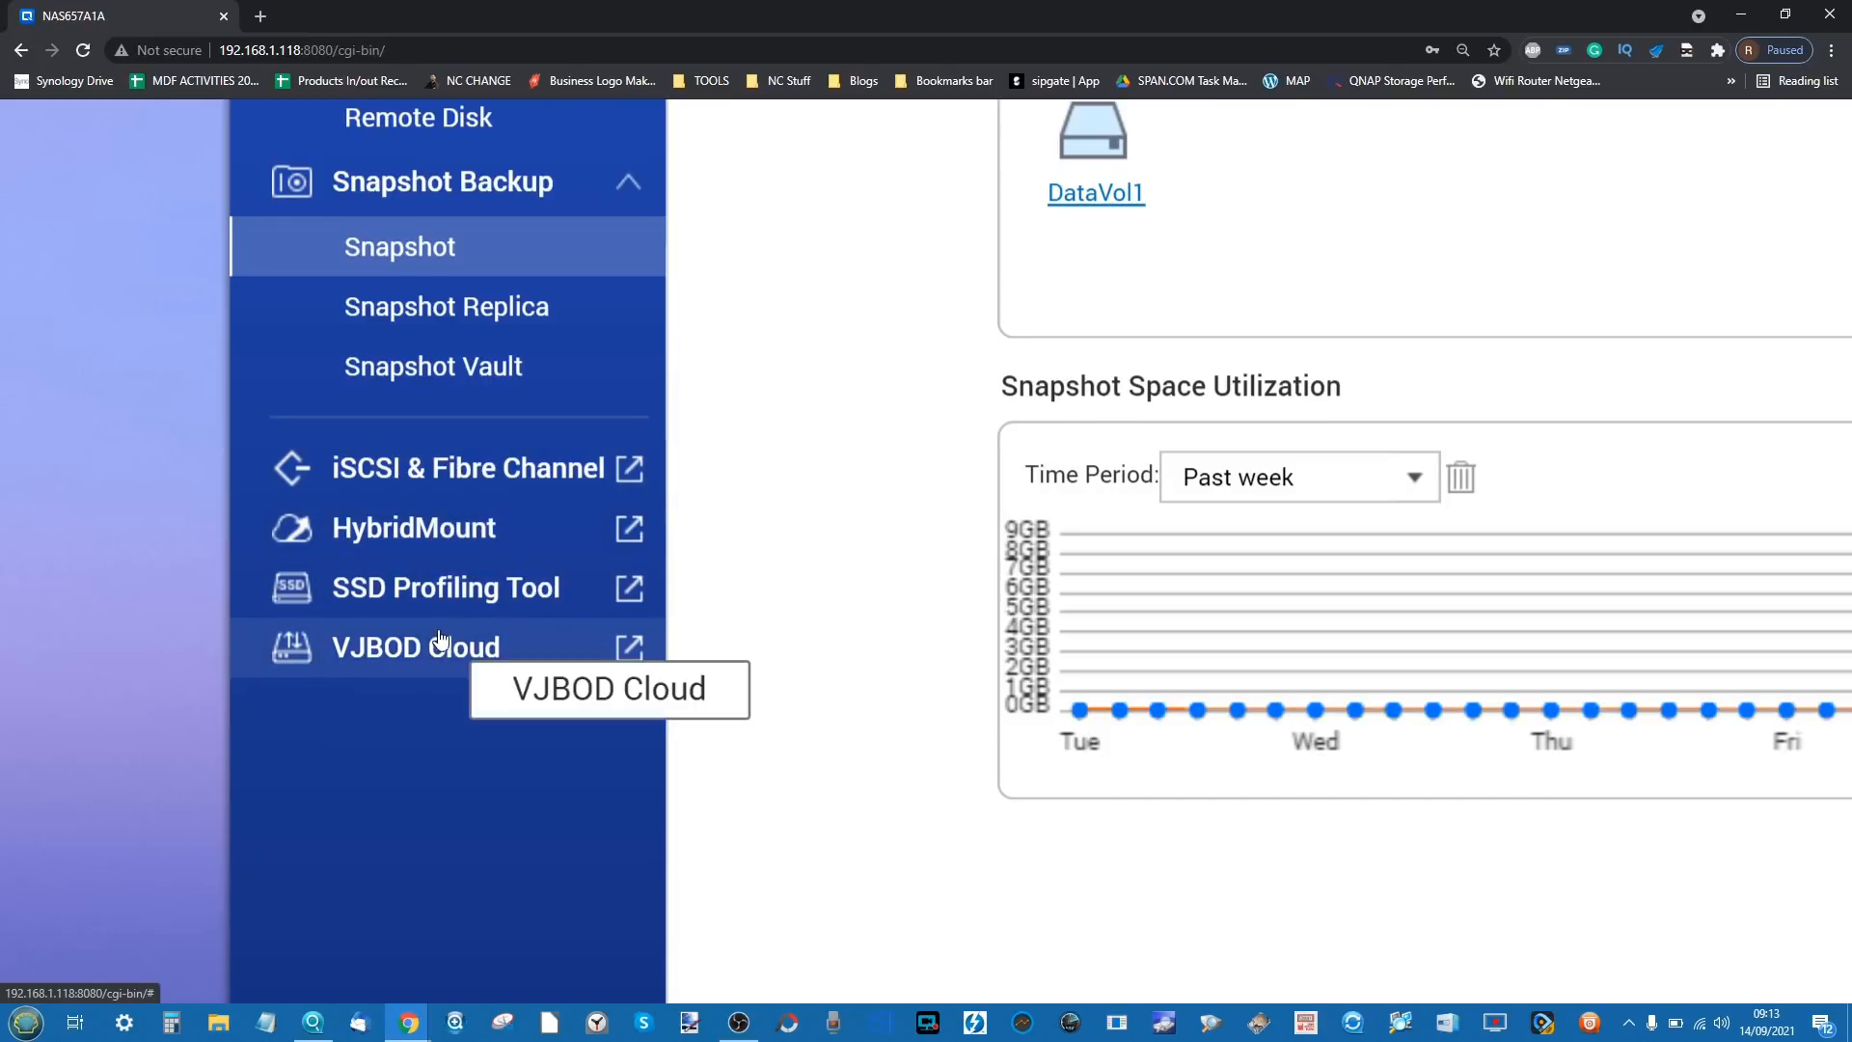
- In iSCSI & Fibre Channel, start a New iSCSI Target wizard, then cancel it
{"action": "left_click", "coordinate": [468, 473]}
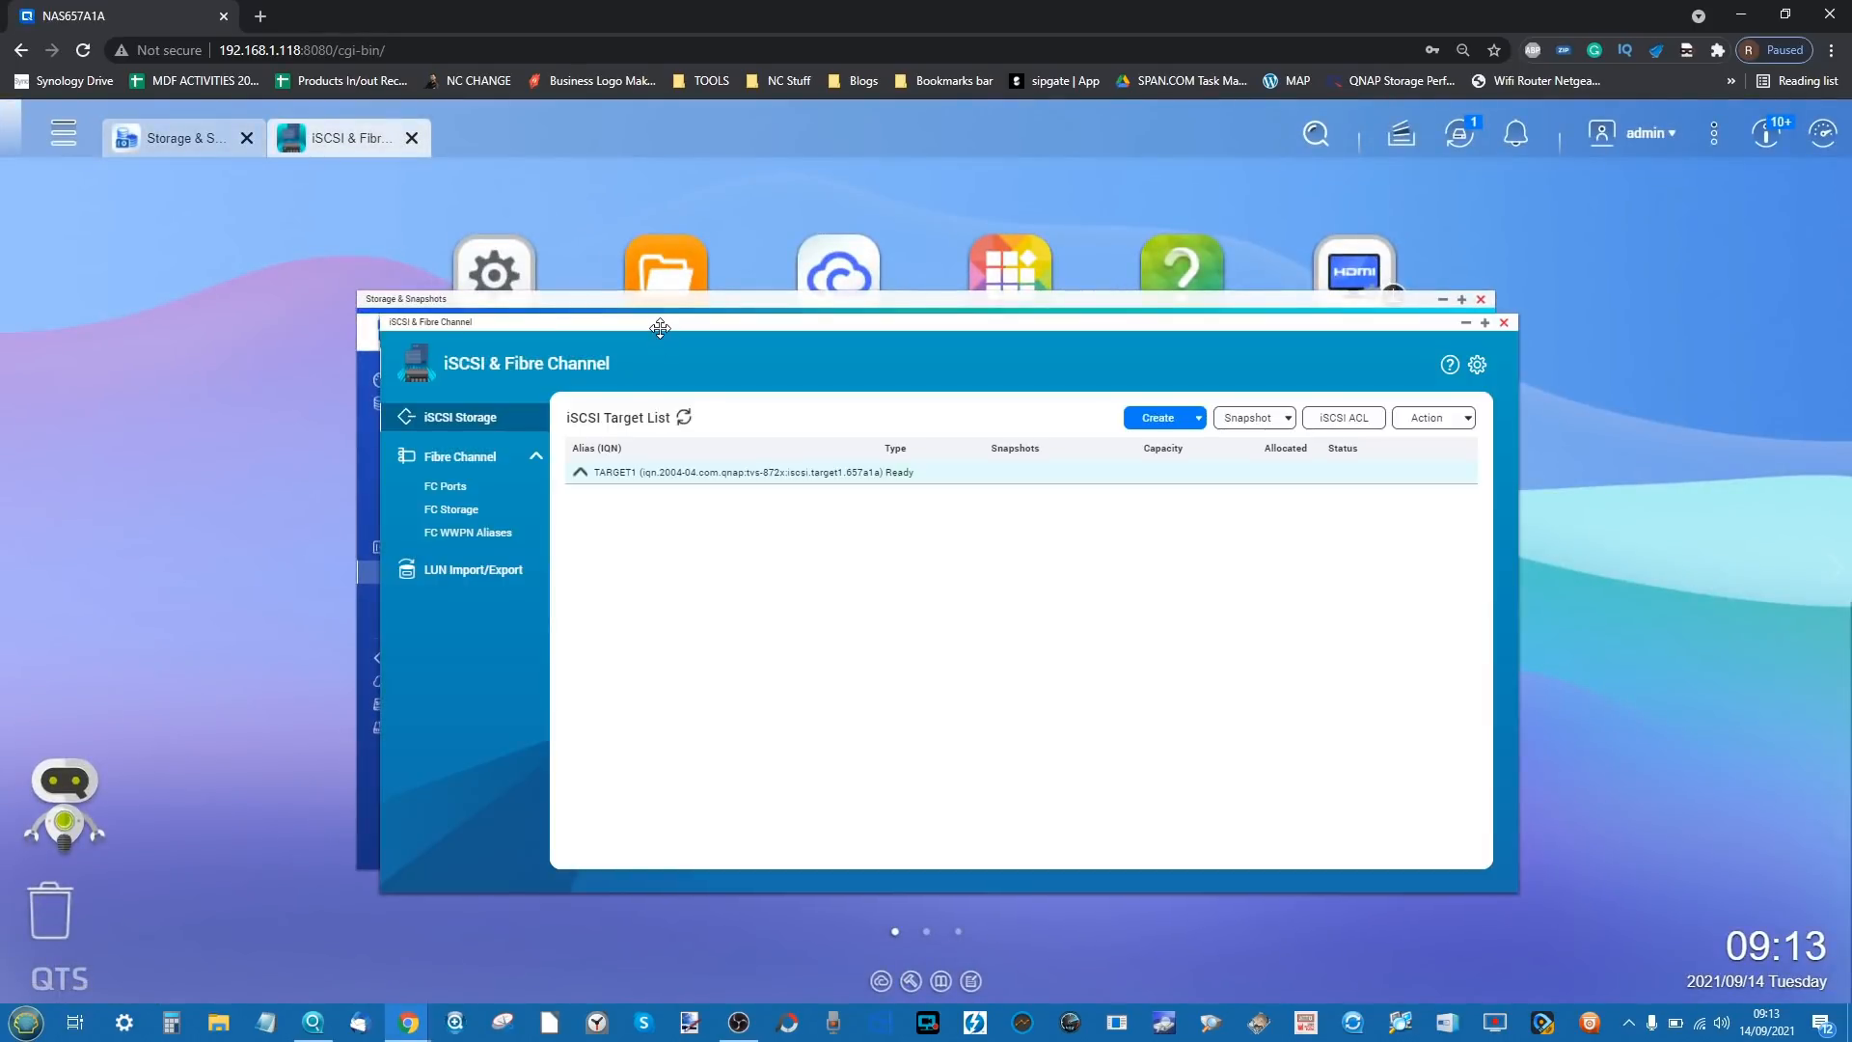
{"action": "left_click_drag", "start_coordinate": [660, 327], "coordinate": [486, 396]}
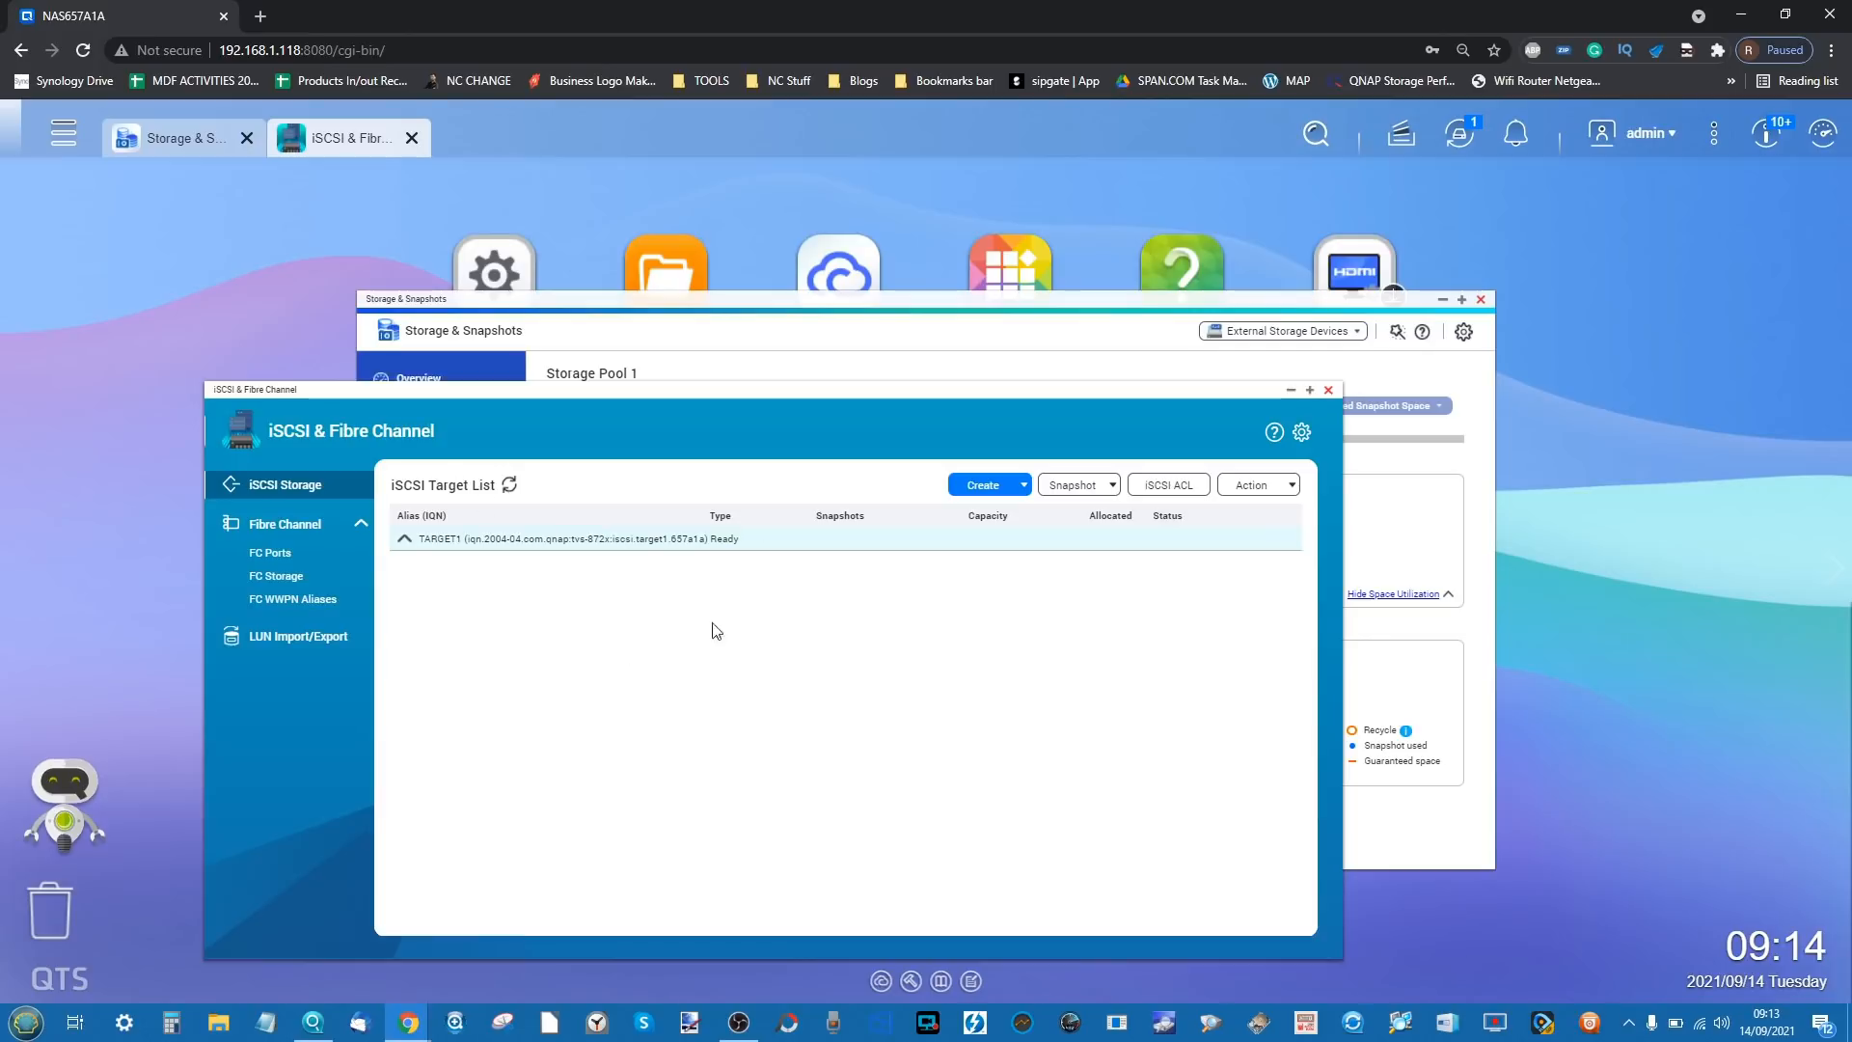
{"action": "left_click", "coordinate": [989, 484]}
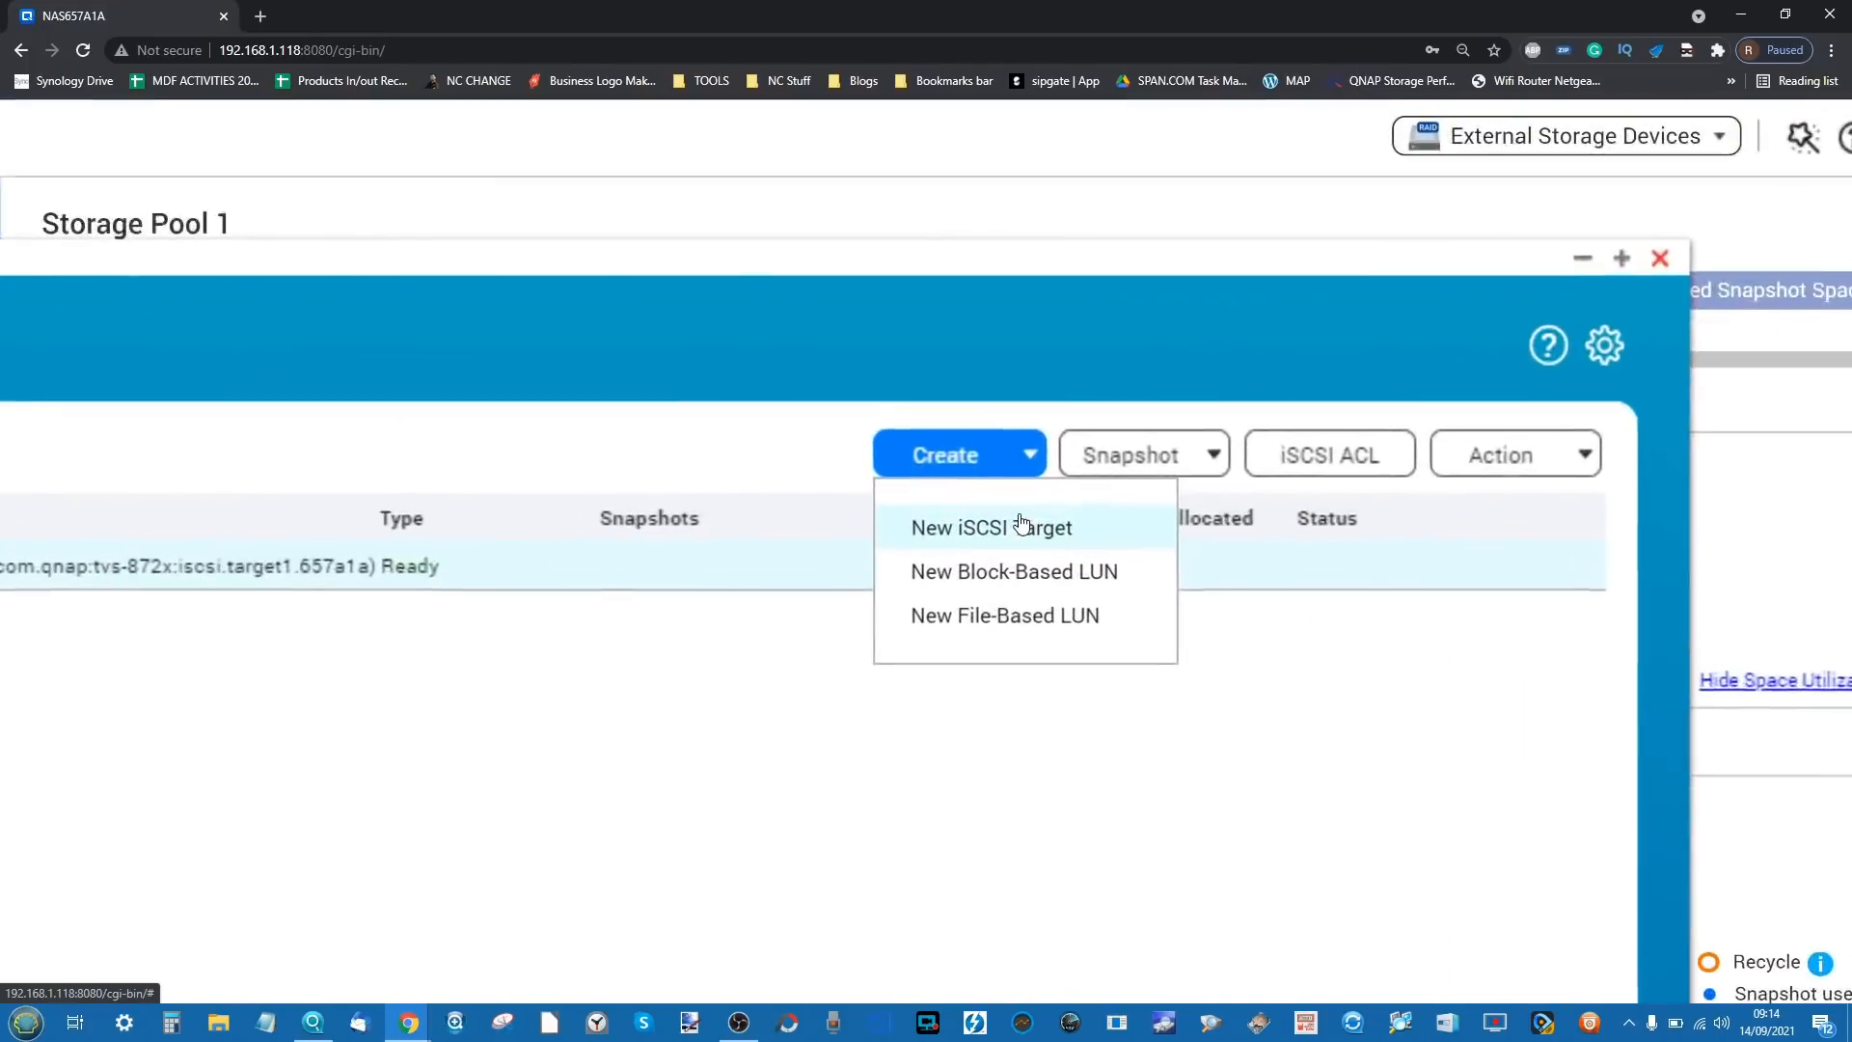
{"action": "left_click", "coordinate": [1018, 519]}
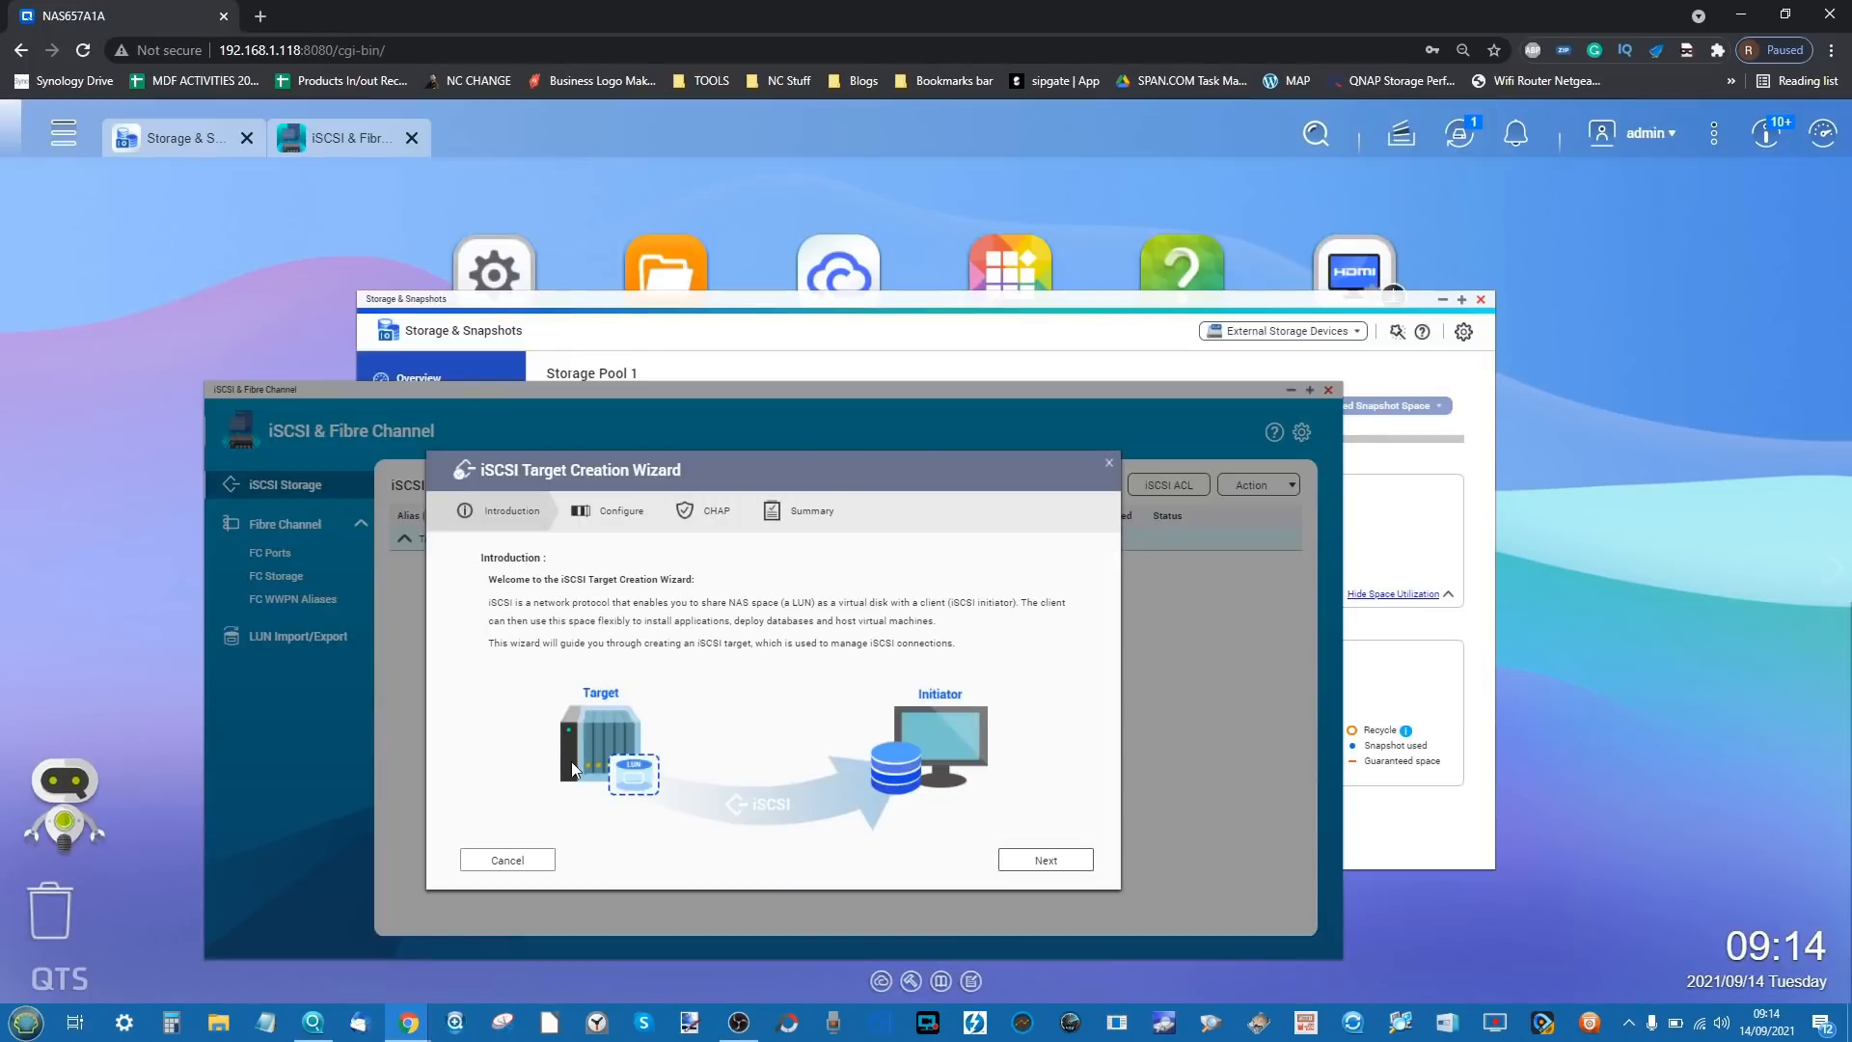
{"action": "left_click", "coordinate": [1043, 857]}
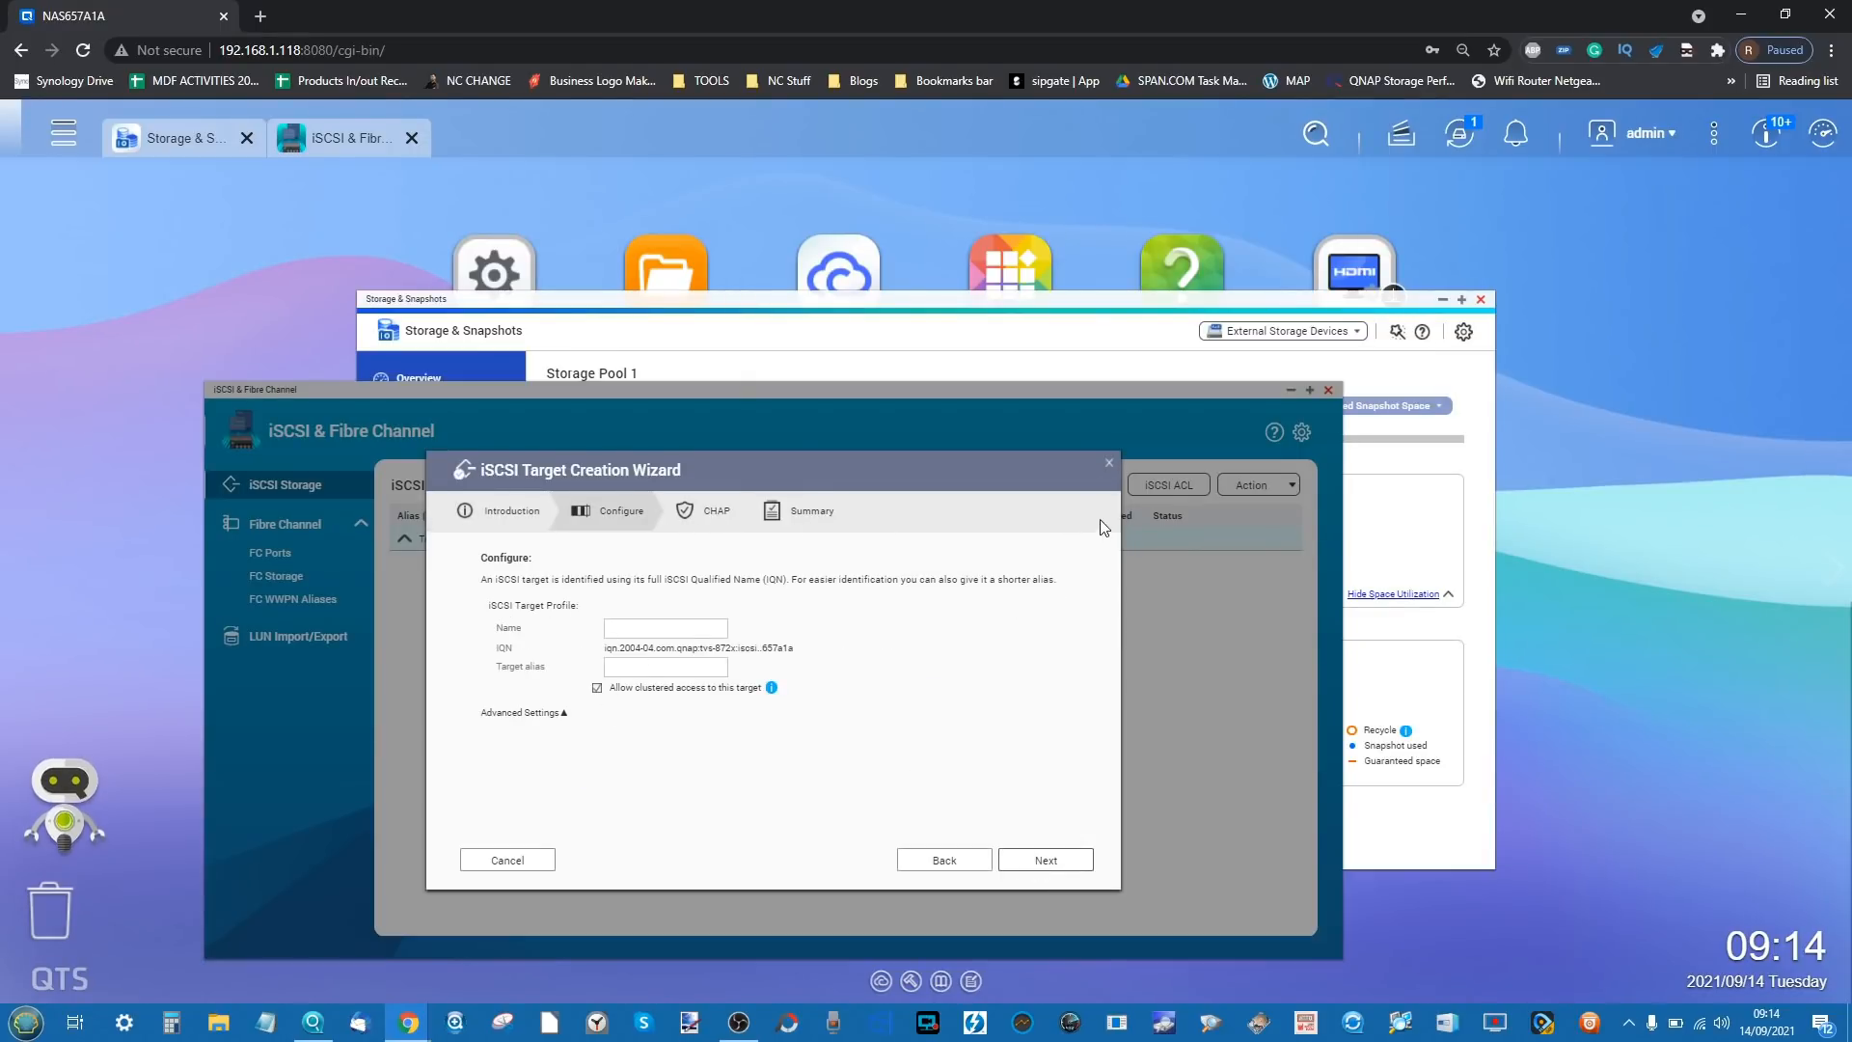
{"action": "left_click", "coordinate": [1107, 461]}
- Check the Create and Action menus, close iSCSI & Fibre Channel, and launch HybridMount
{"action": "left_click", "coordinate": [1017, 487]}
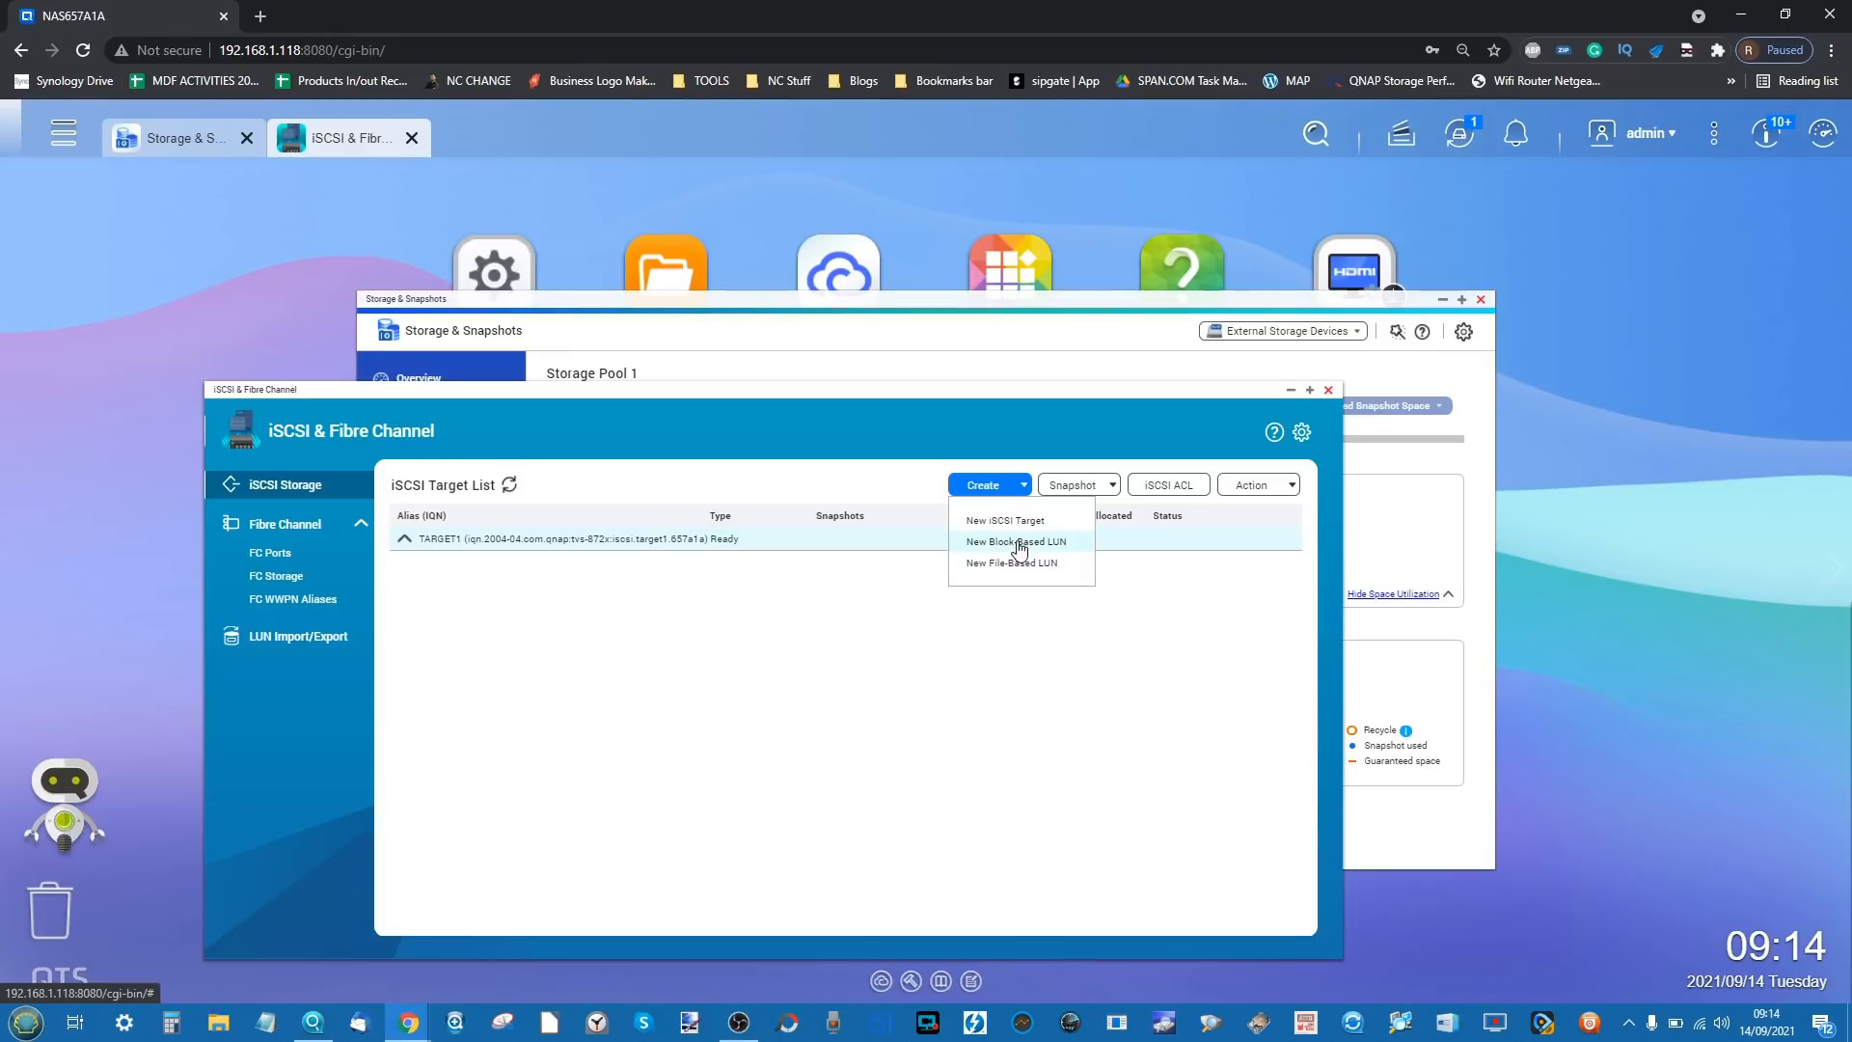
{"action": "left_click", "coordinate": [1254, 484]}
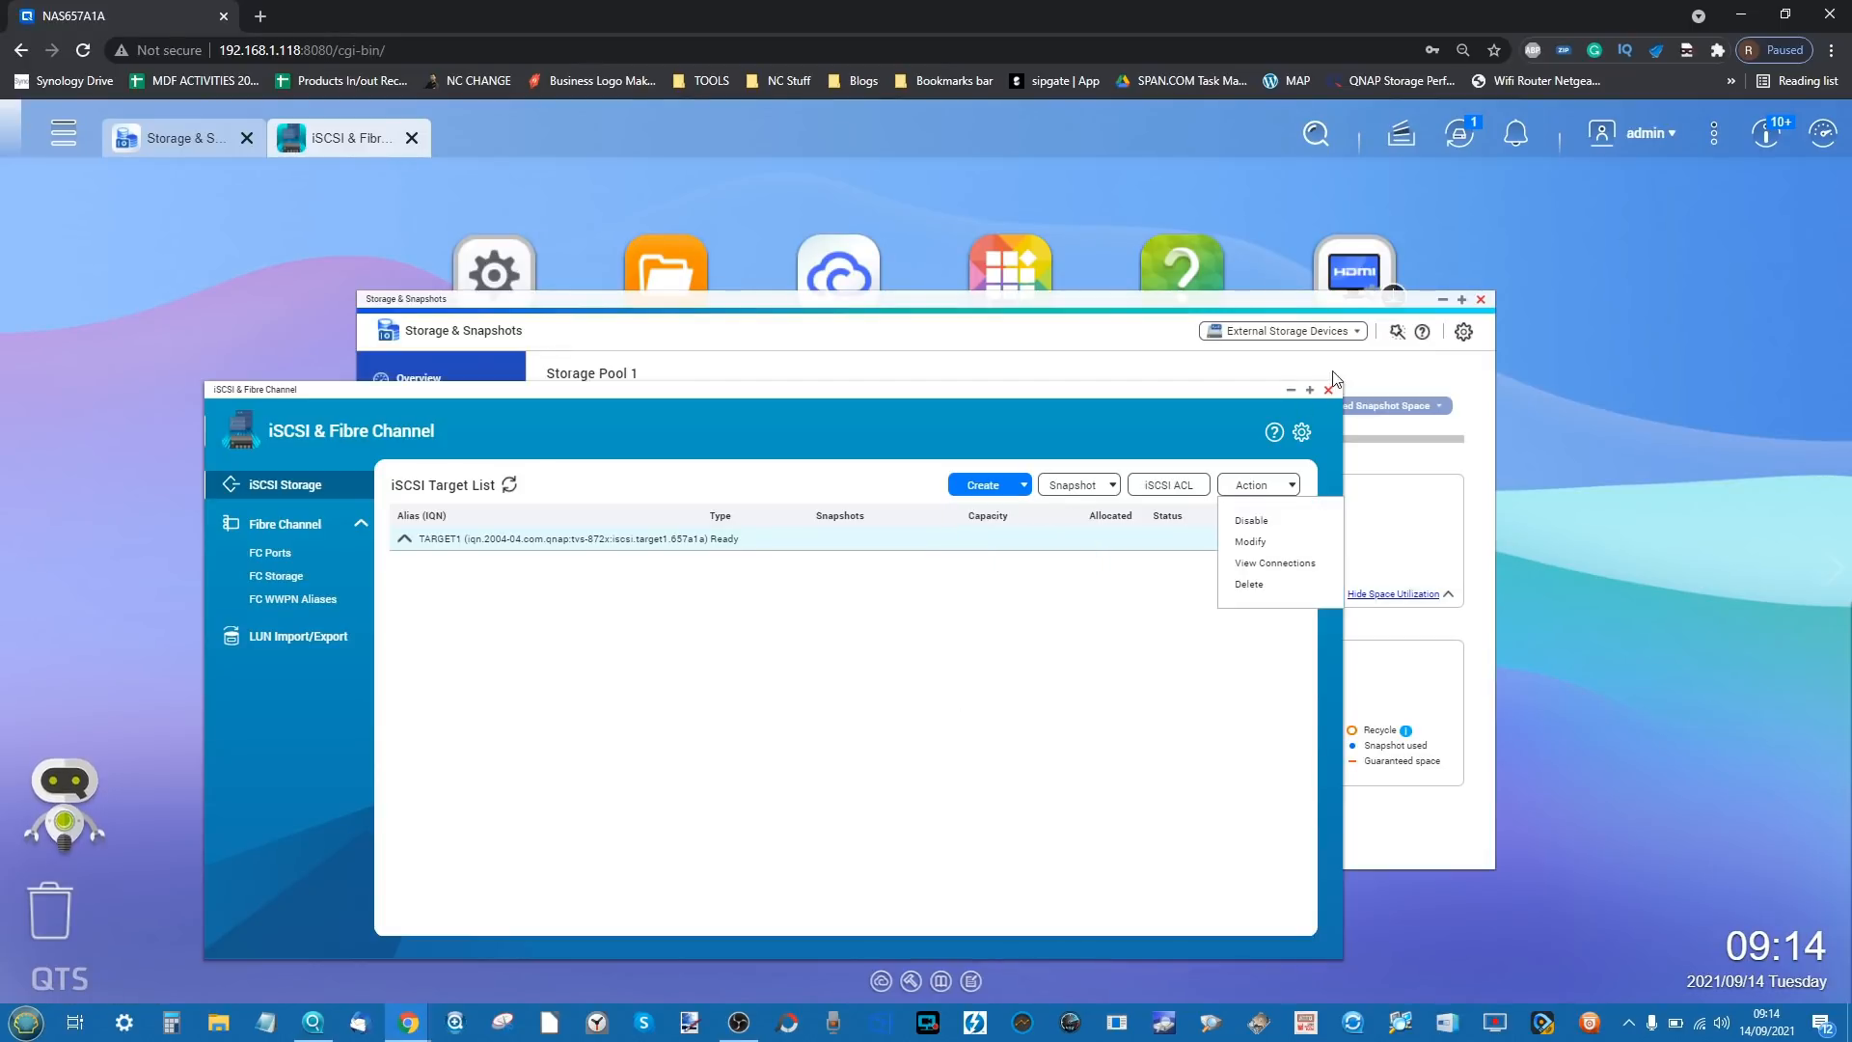
{"action": "left_click", "coordinate": [1328, 390]}
{"action": "left_click", "coordinate": [446, 691]}
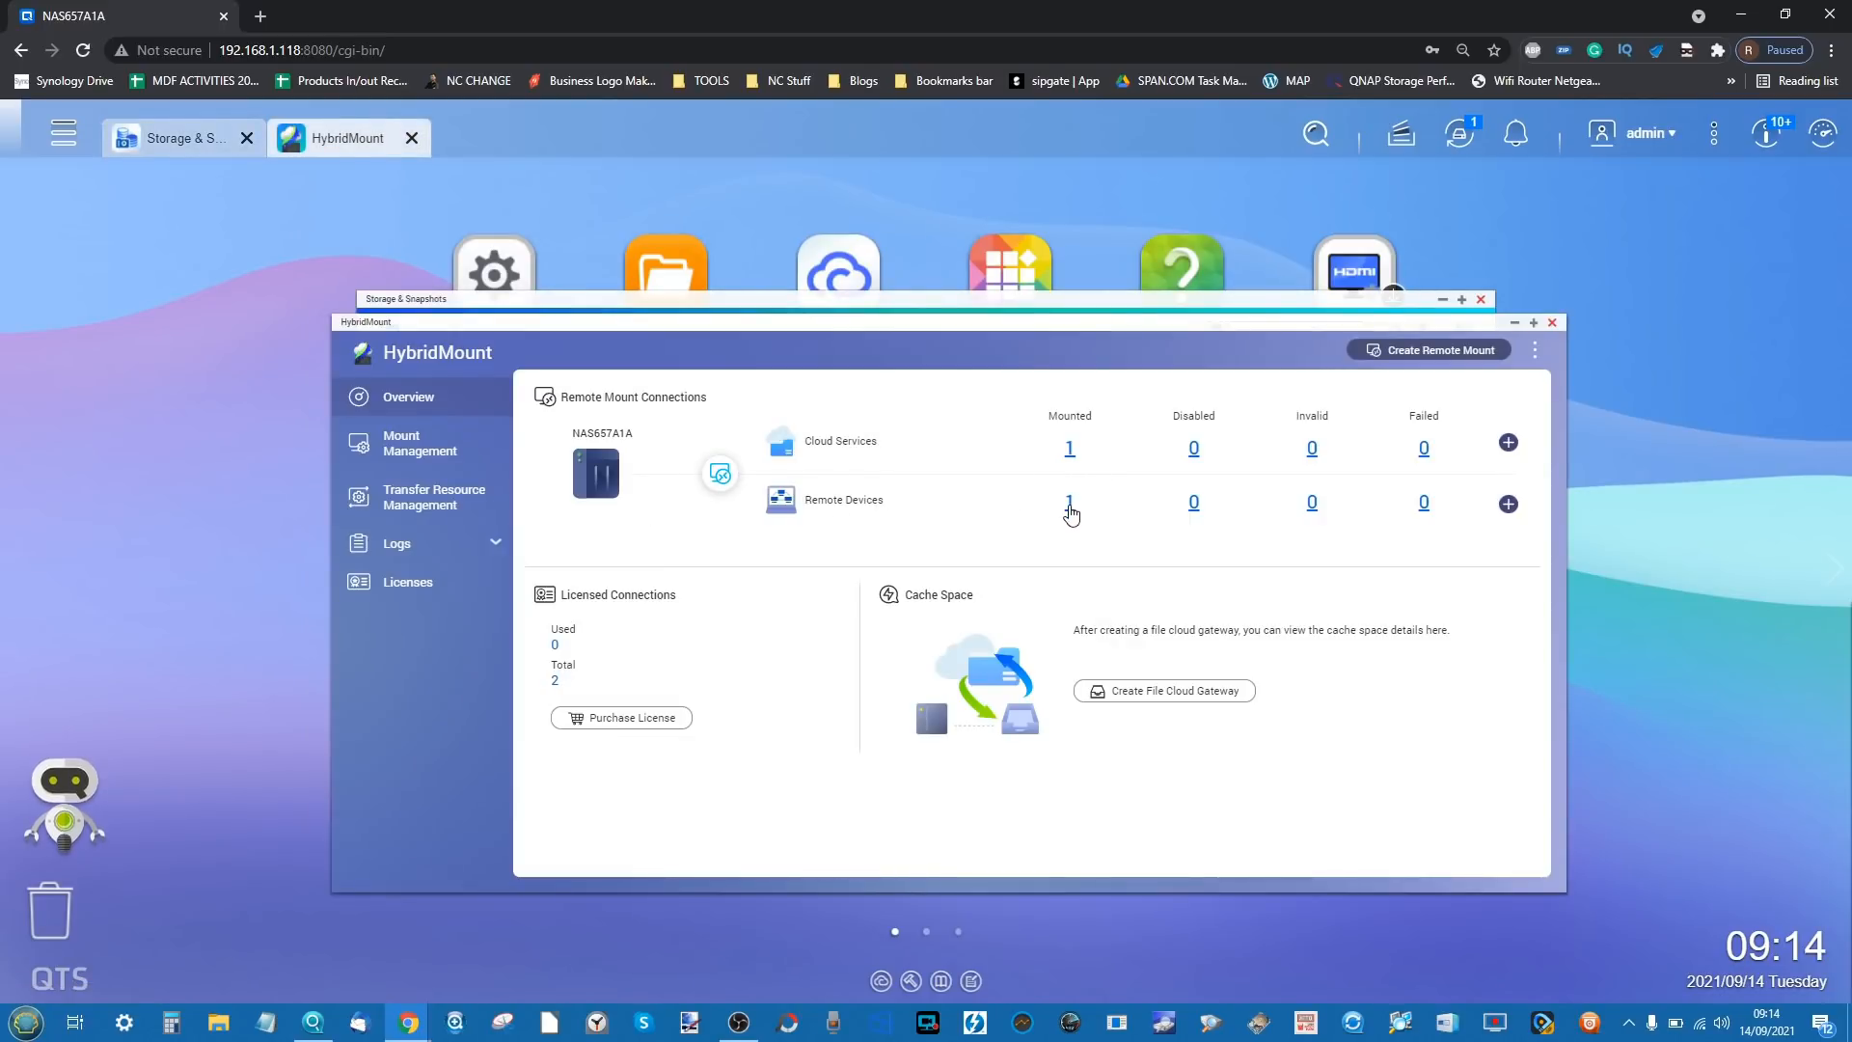
- Inspect the Google Drive cloud mount and SMB Public remote mount, then close HybridMount
{"action": "left_click", "coordinate": [1071, 448]}
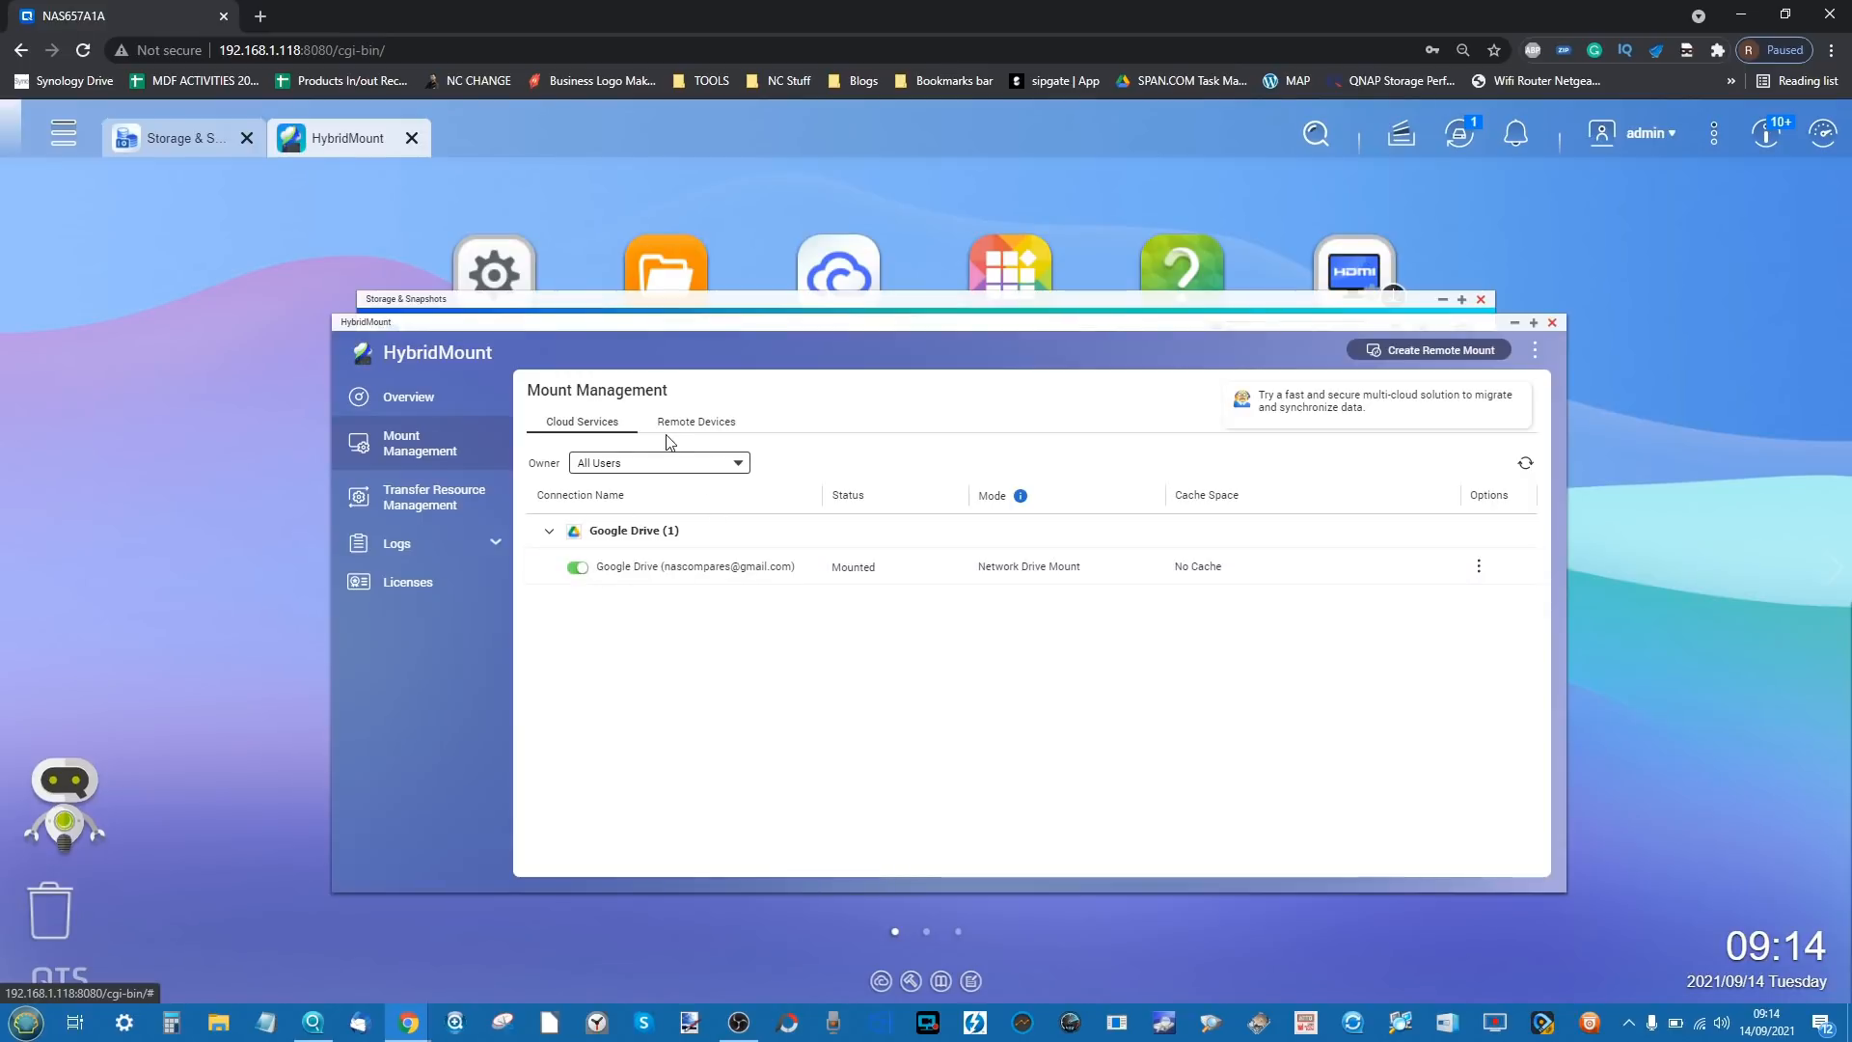
{"action": "left_click", "coordinate": [446, 407]}
{"action": "left_click", "coordinate": [1073, 501]}
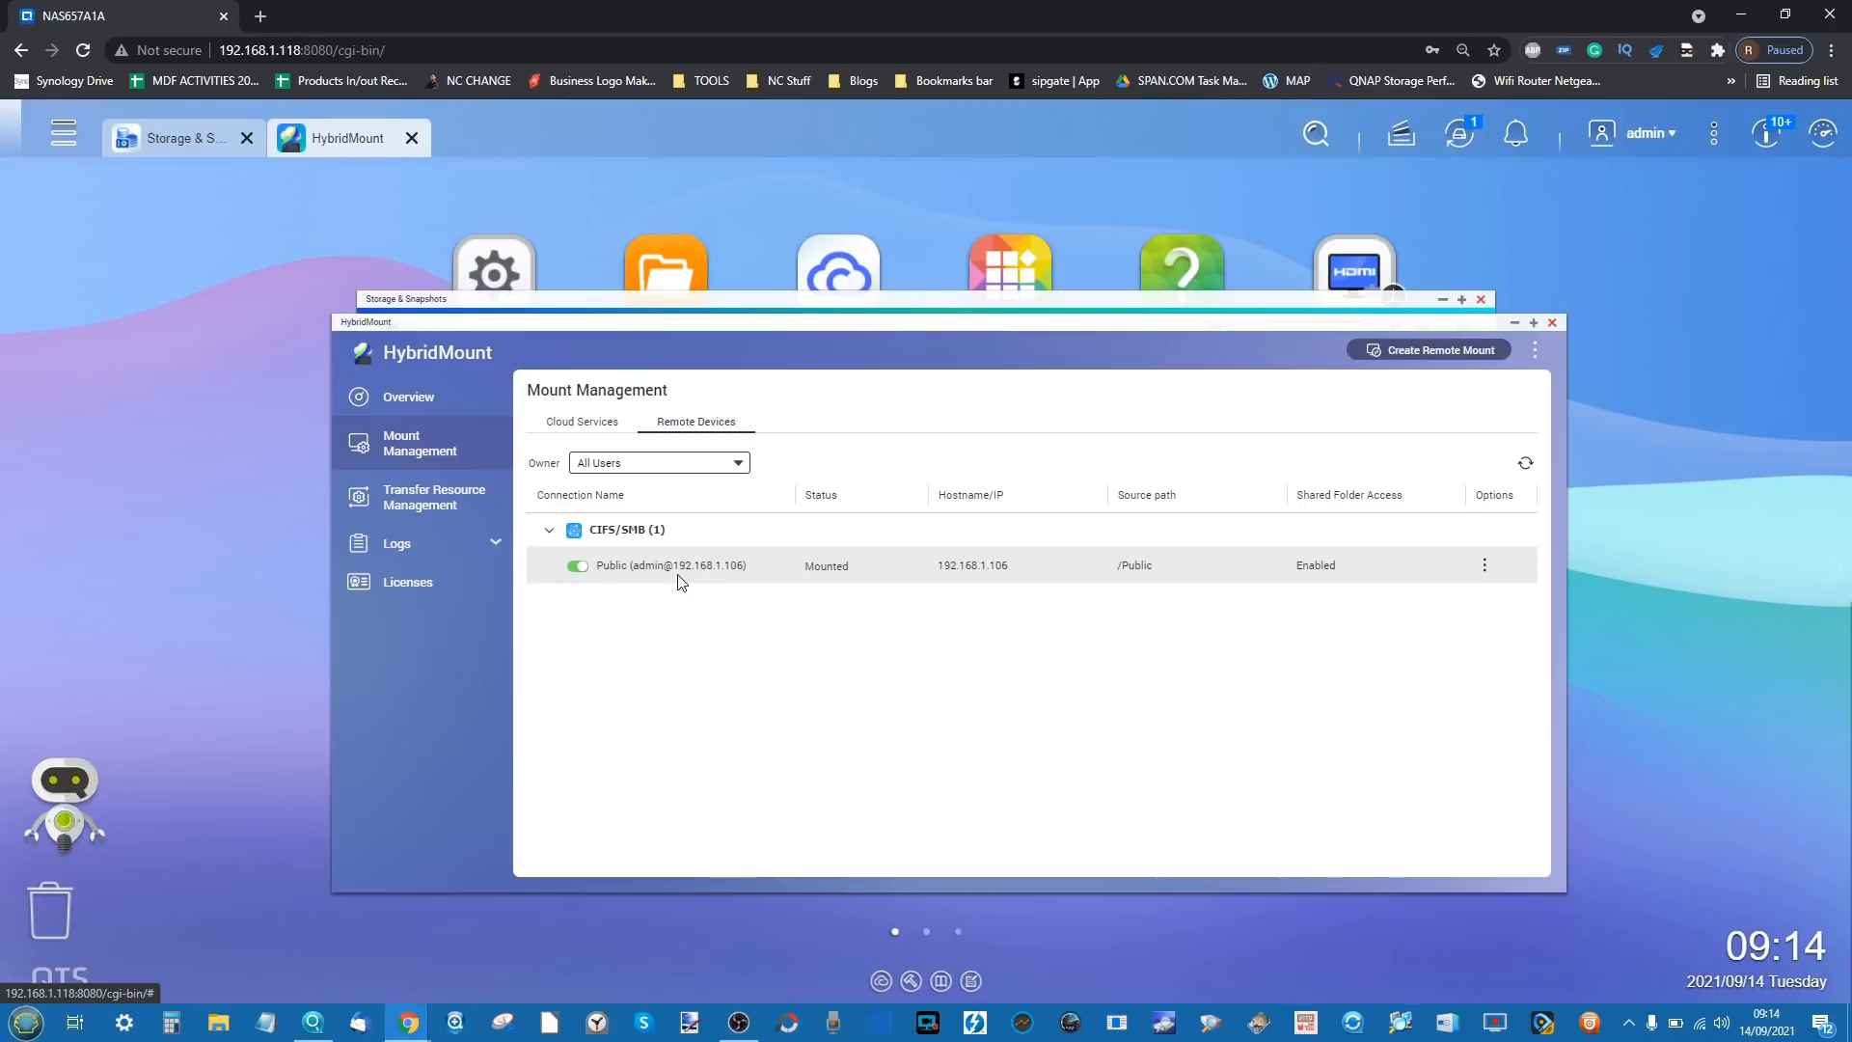
{"action": "left_click", "coordinate": [406, 401]}
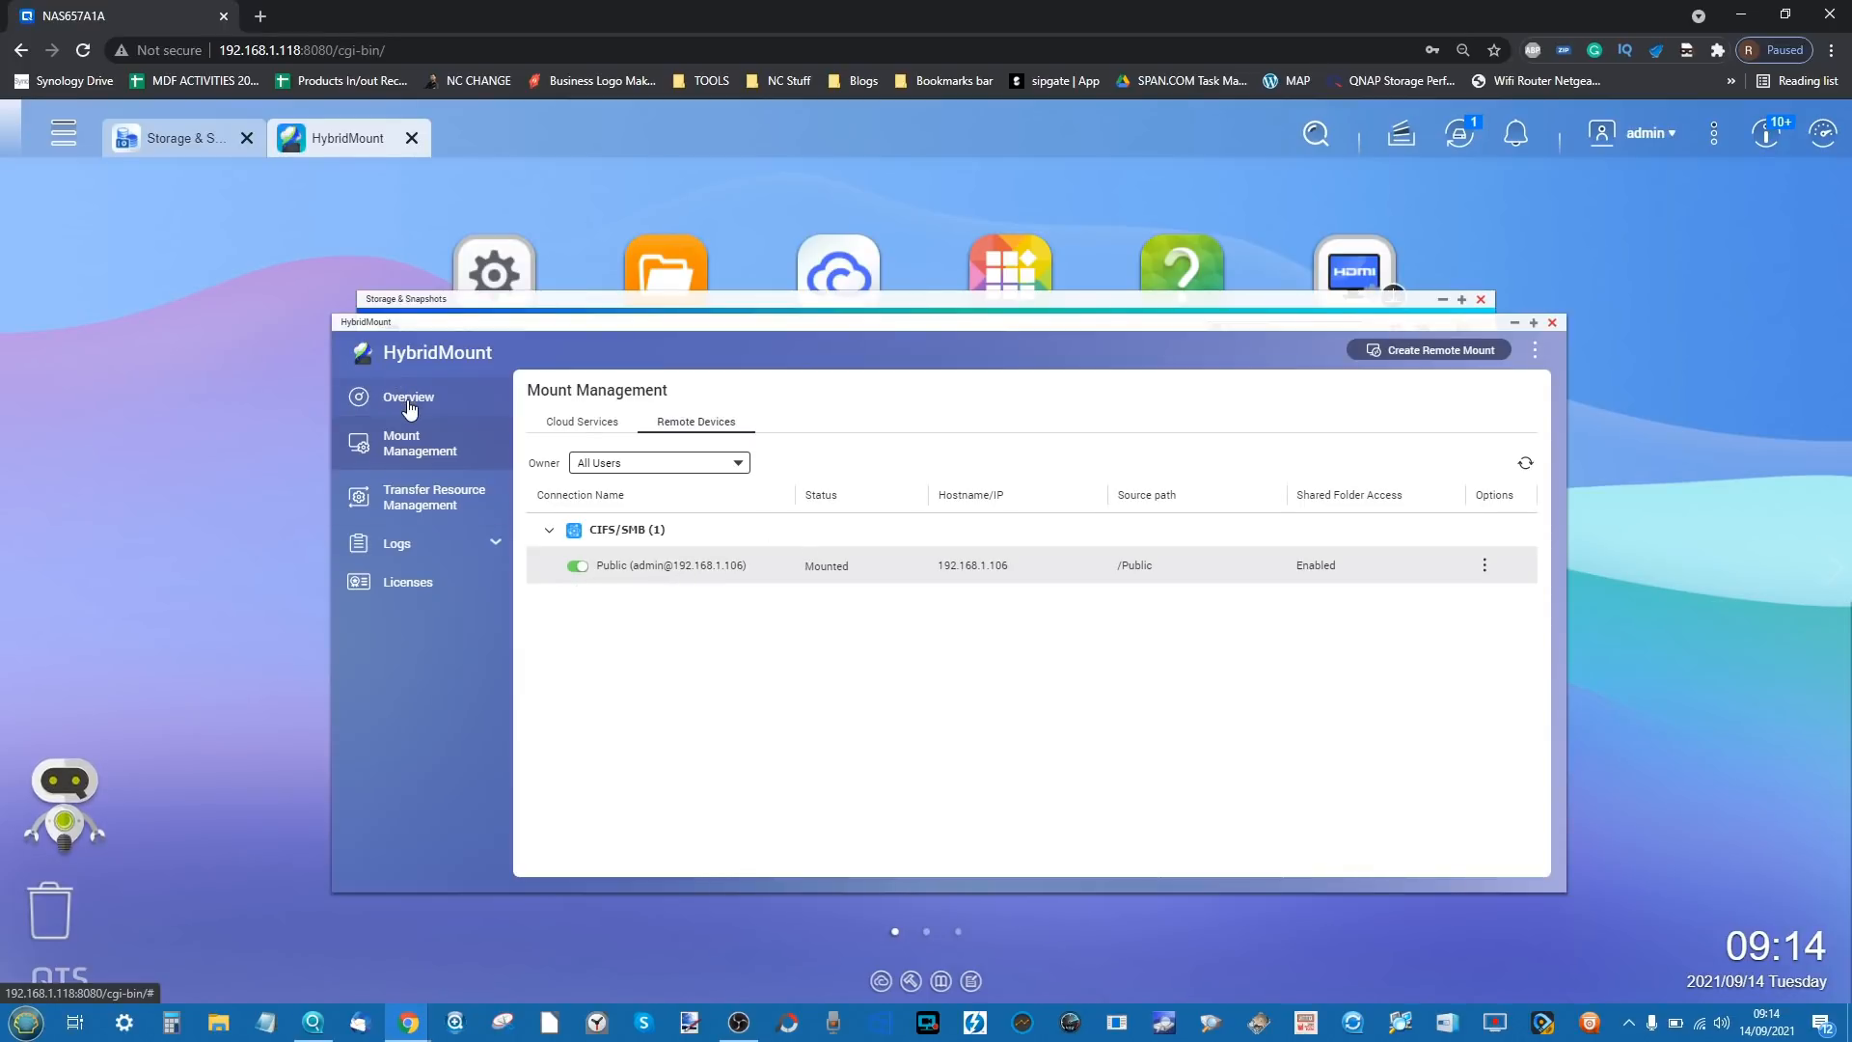
{"action": "left_click", "coordinate": [1552, 322]}
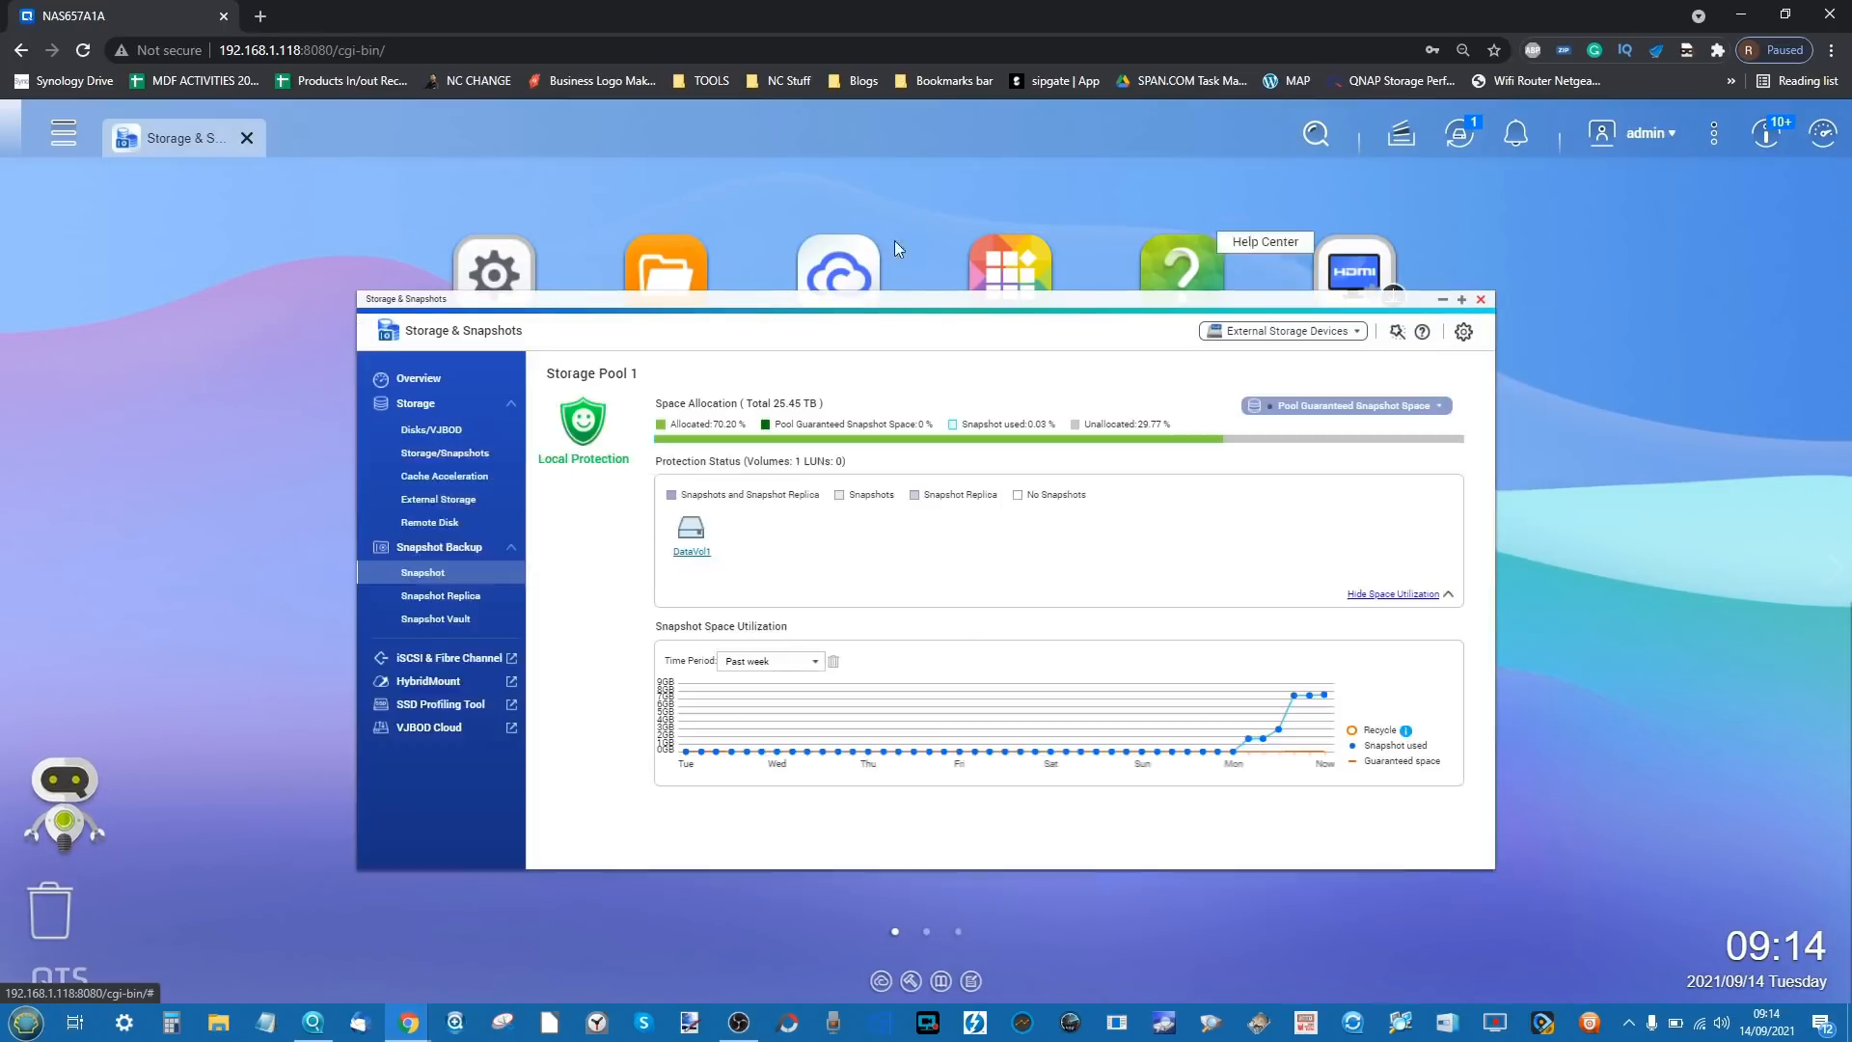
- Close Storage & Snapshots, launch File Station, and open Google Drive's My Drive folder
{"action": "left_click", "coordinate": [1481, 300]}
{"action": "left_click", "coordinate": [681, 273]}
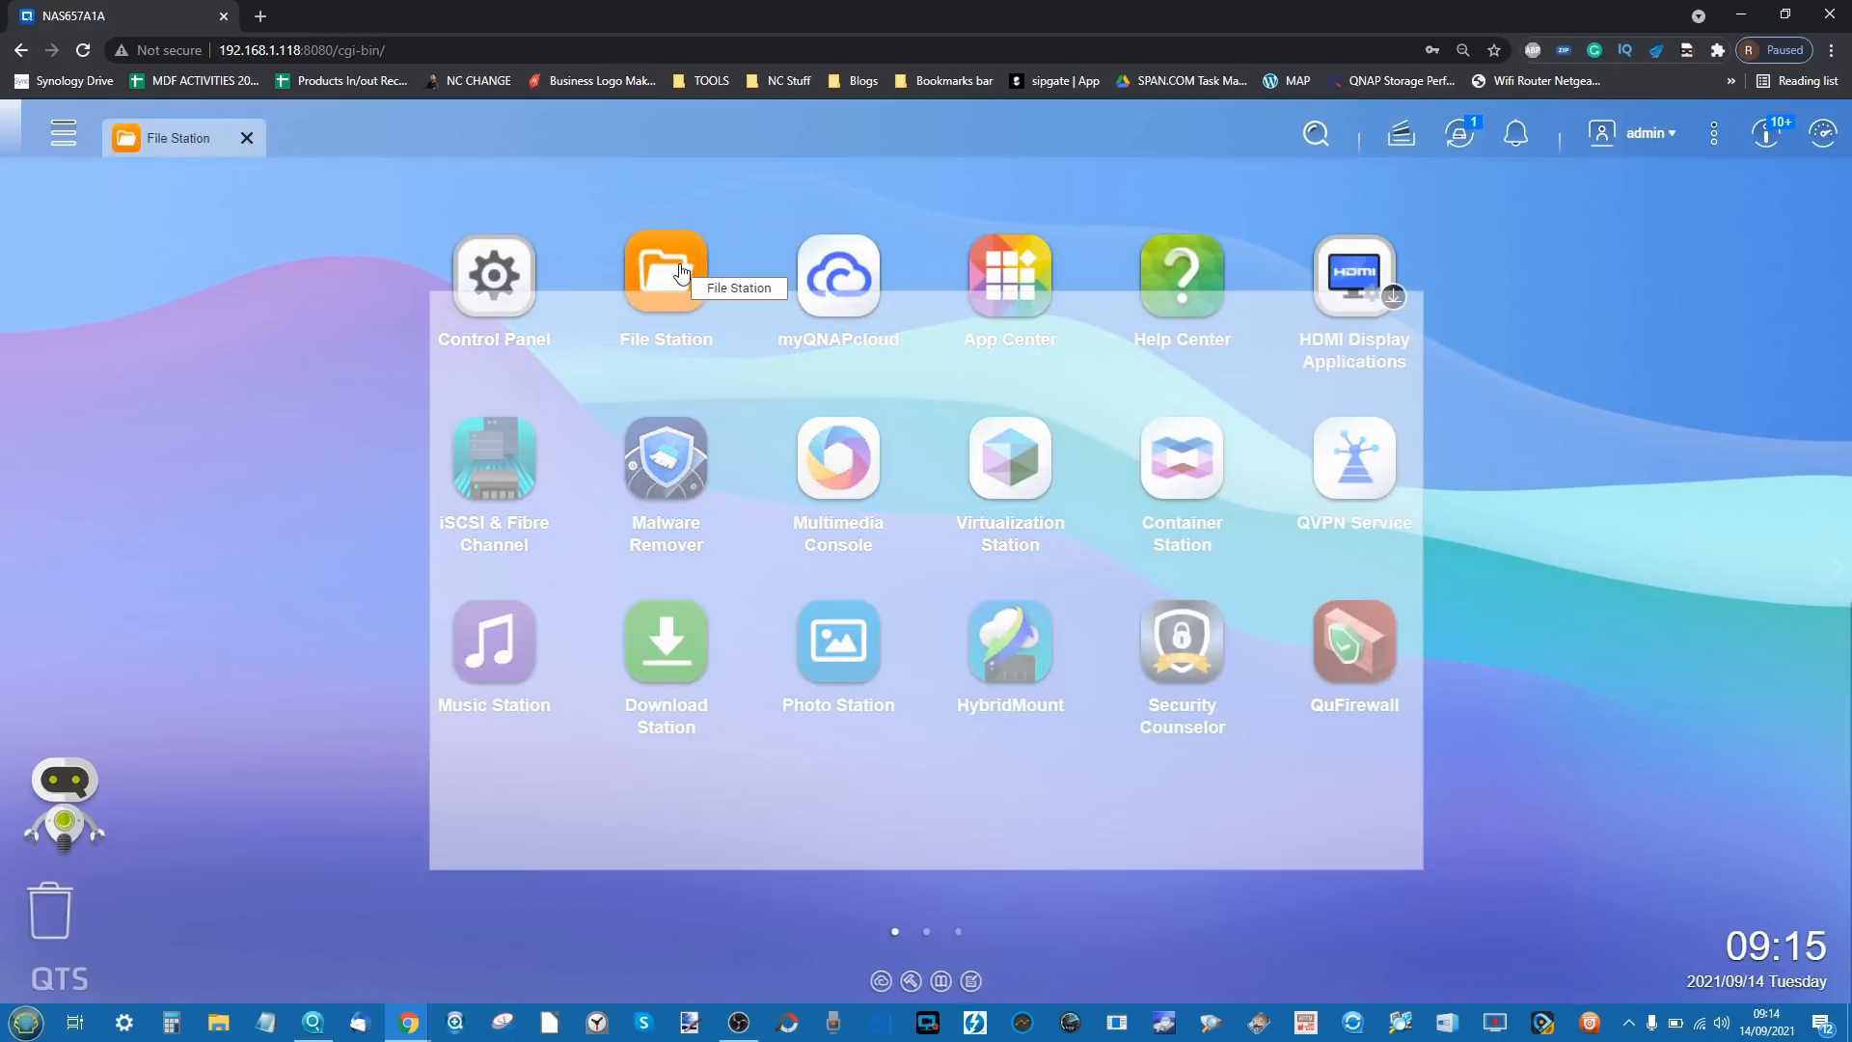
{"action": "scroll", "coordinate": [498, 576], "scroll_direction": "down", "scroll_amount": 1}
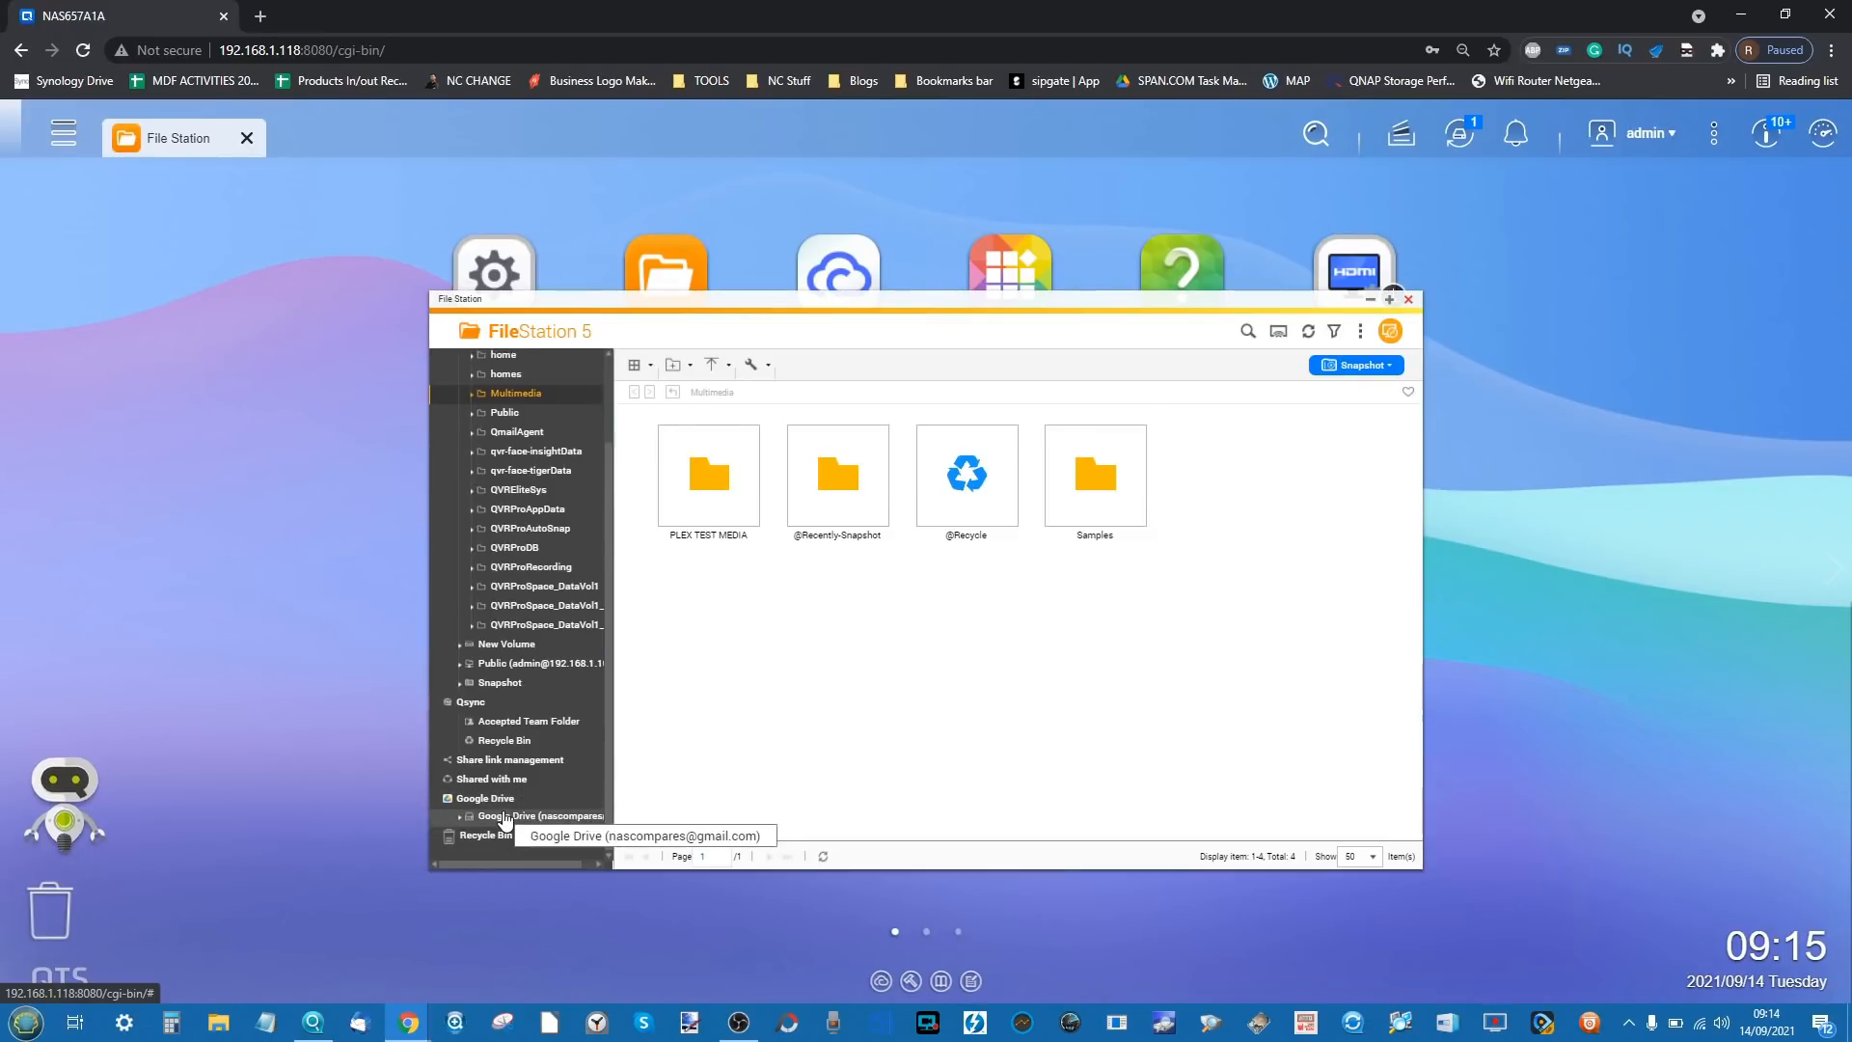
{"action": "left_click", "coordinate": [538, 818]}
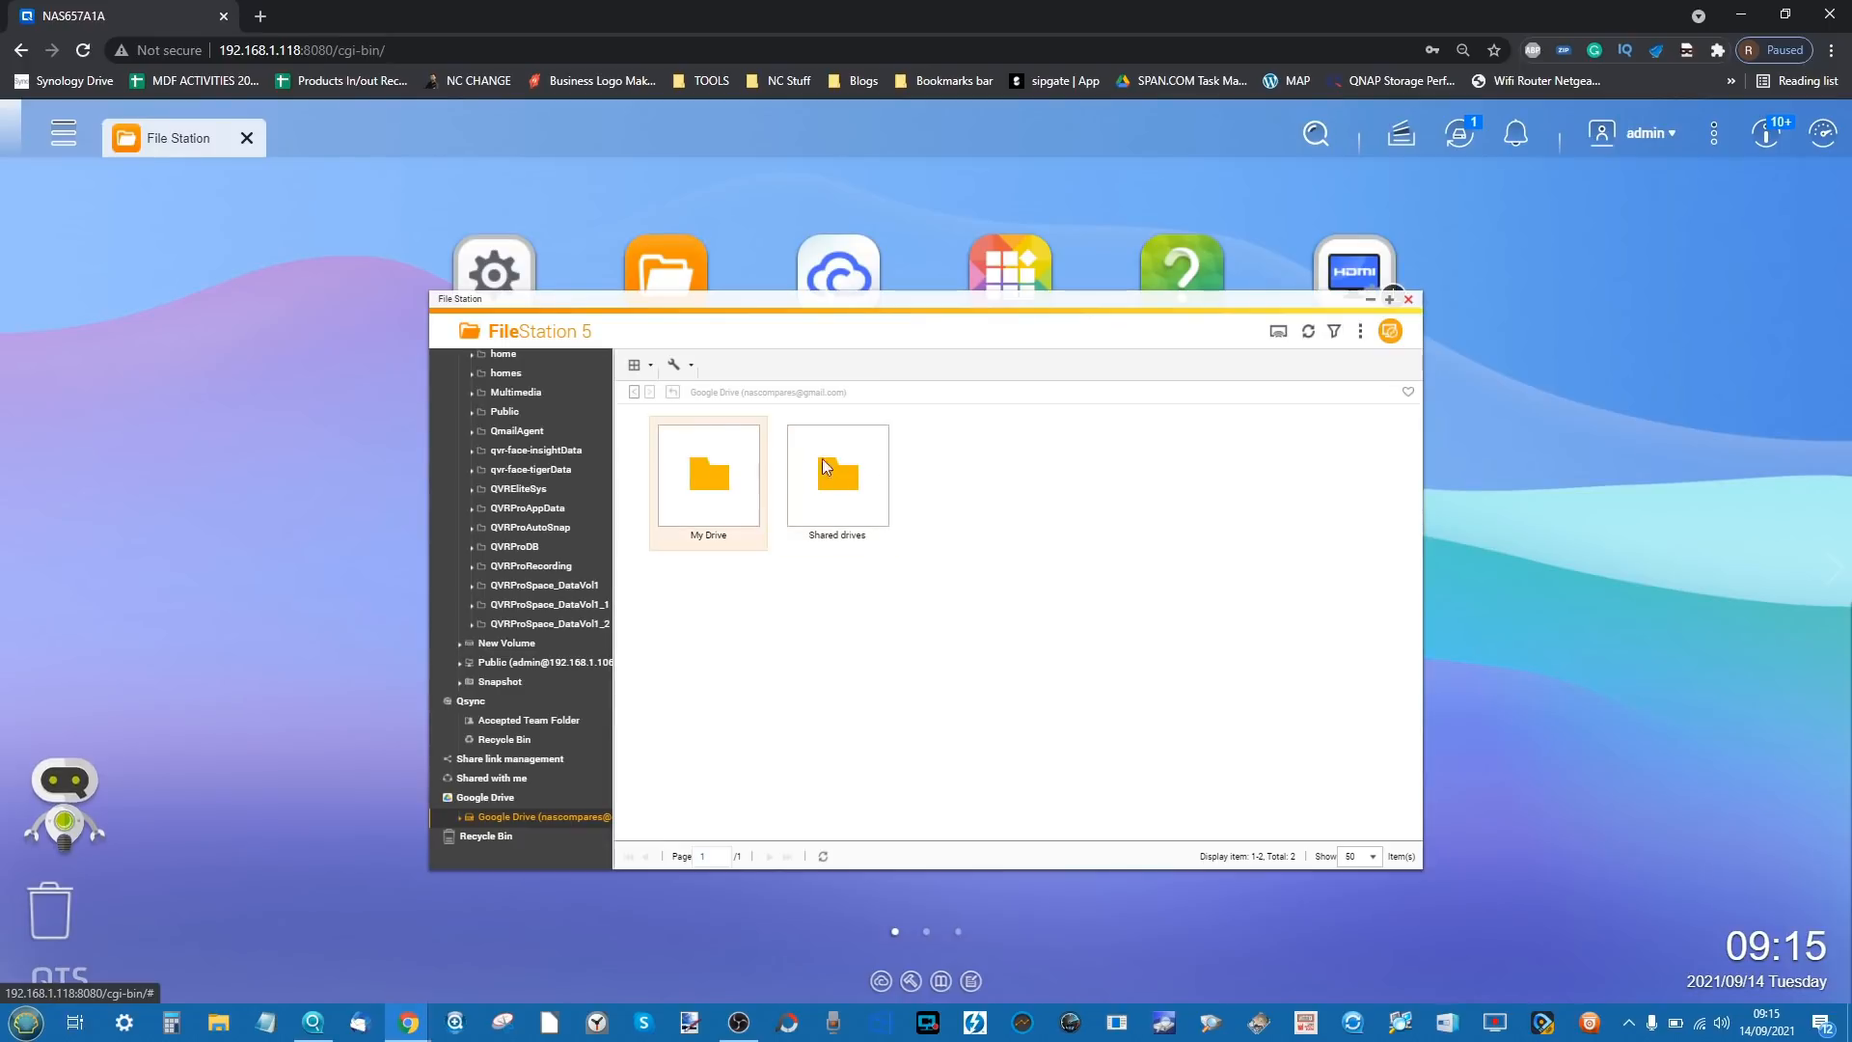
{"action": "left_click", "coordinate": [725, 488]}
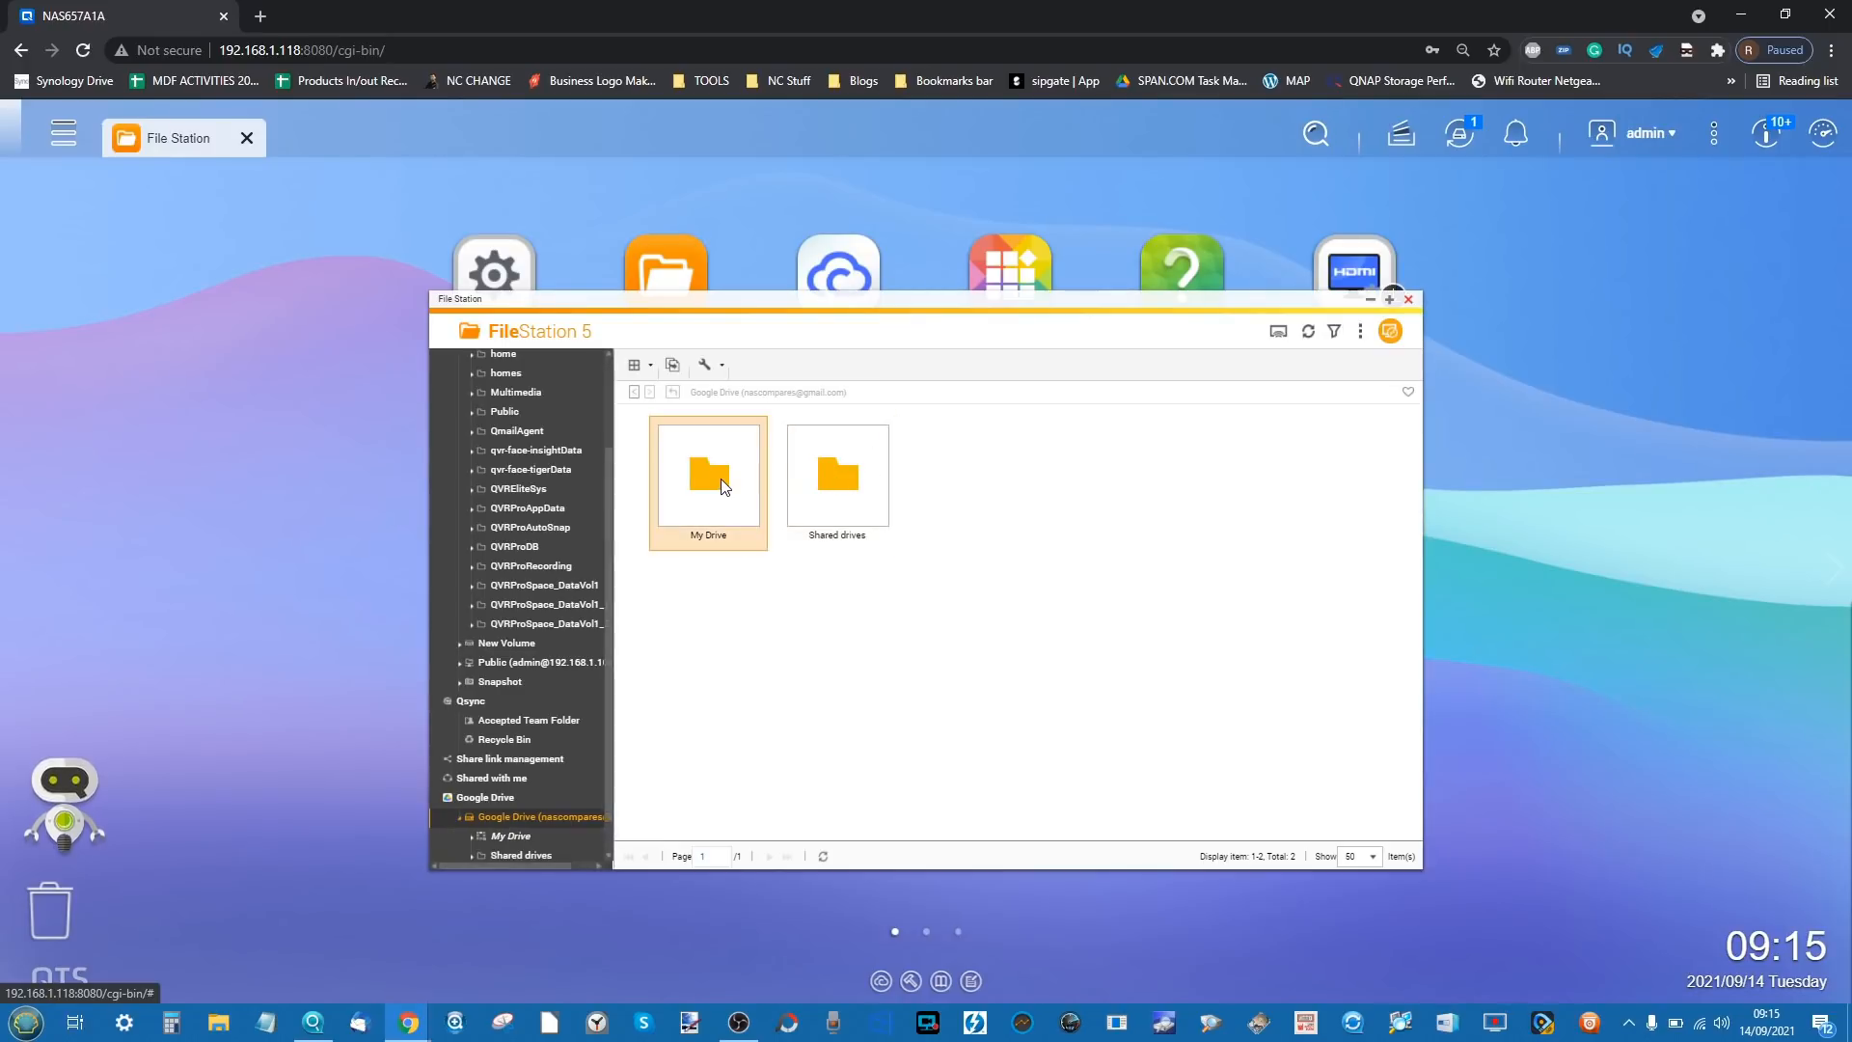
{"action": "double_click", "coordinate": [727, 490]}
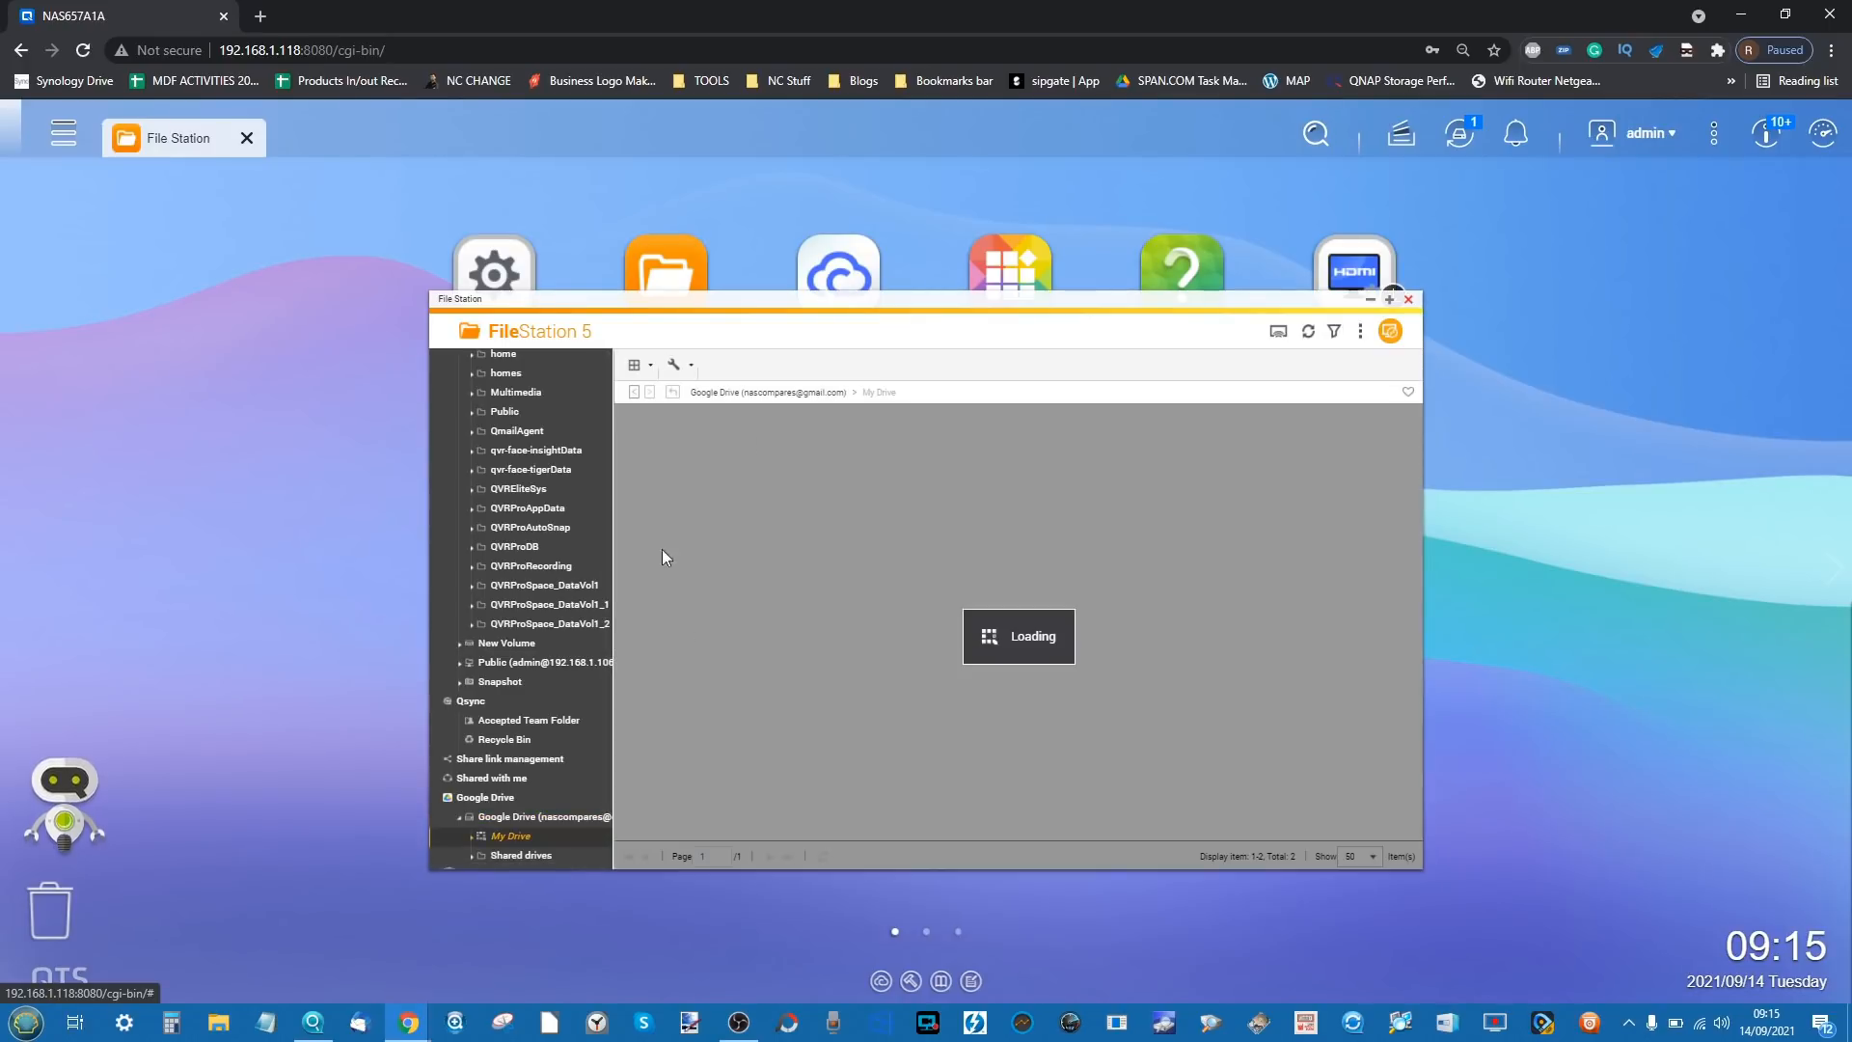
- Browse My Drive, collapse it, and show the Public share's 7 items under New Volume
{"action": "scroll", "coordinate": [528, 616], "scroll_direction": "up", "scroll_amount": 1}
{"action": "scroll", "coordinate": [528, 617], "scroll_direction": "up", "scroll_amount": 1}
{"action": "scroll", "coordinate": [565, 668], "scroll_direction": "down", "scroll_amount": 5}
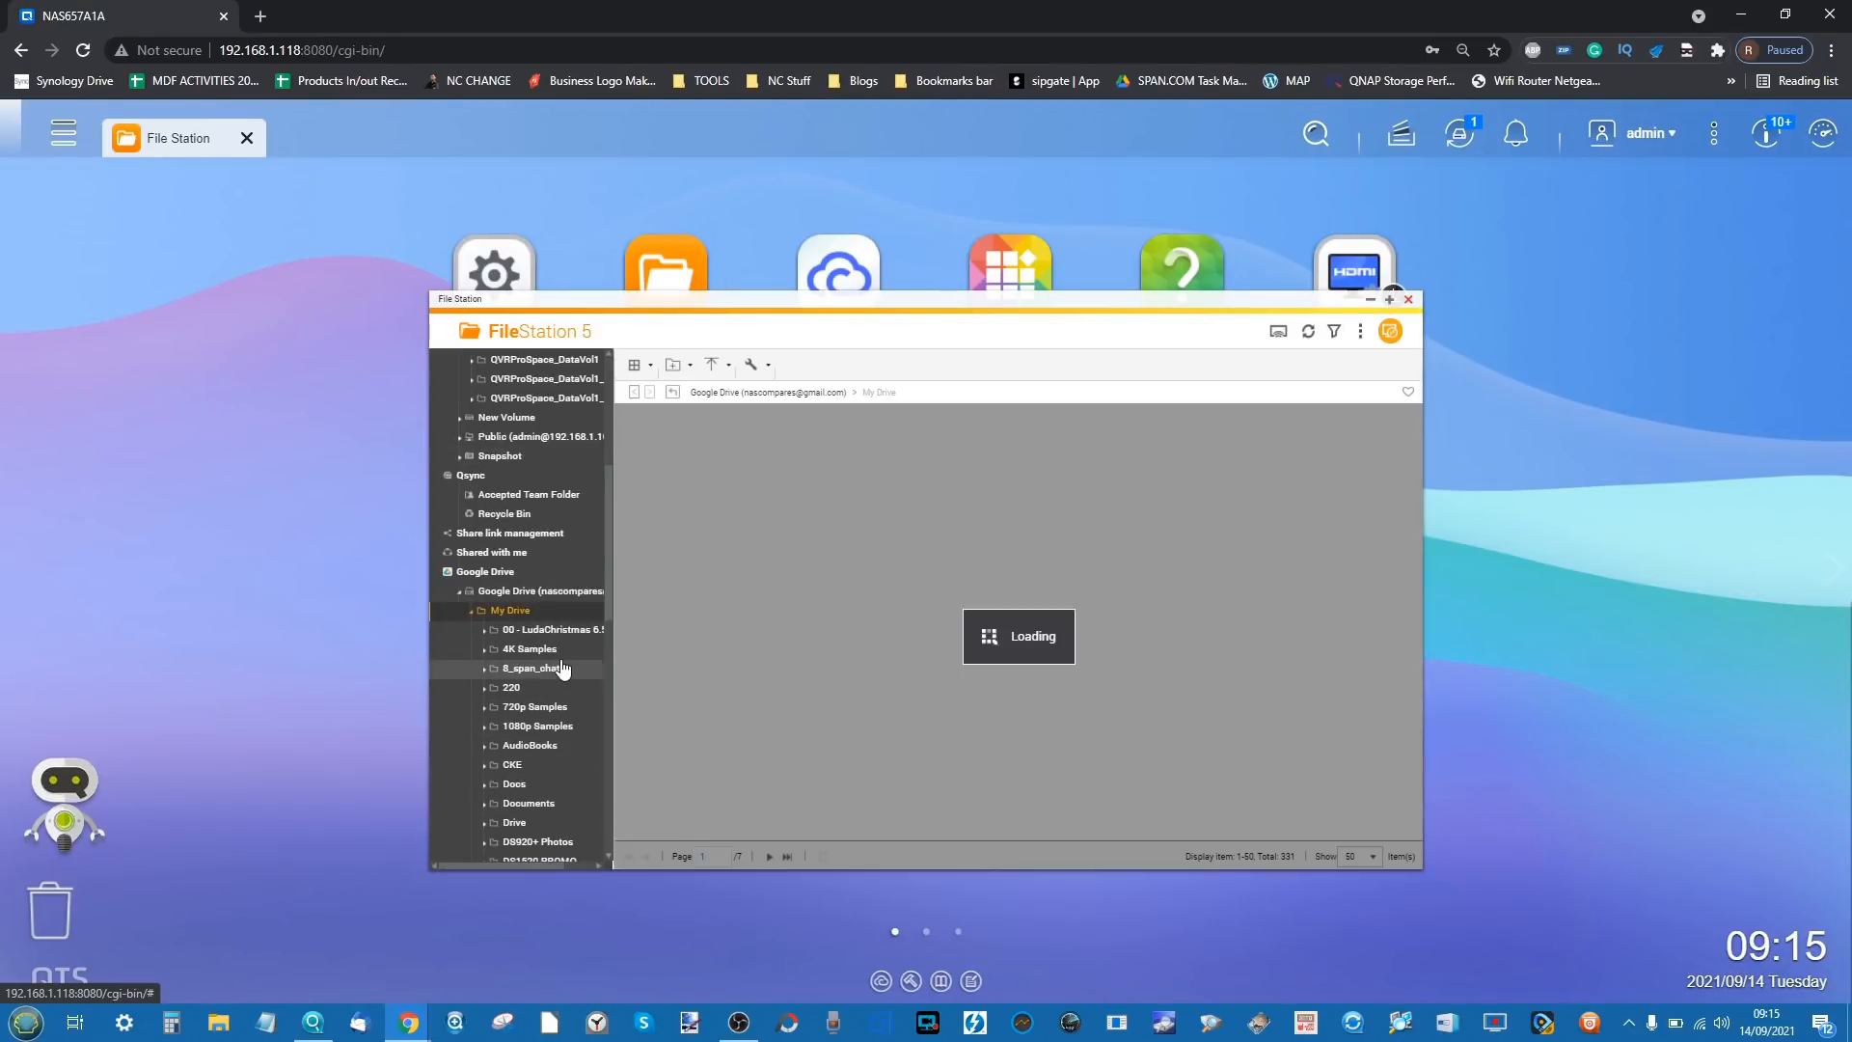
{"action": "scroll", "coordinate": [540, 662], "scroll_direction": "down", "scroll_amount": 5}
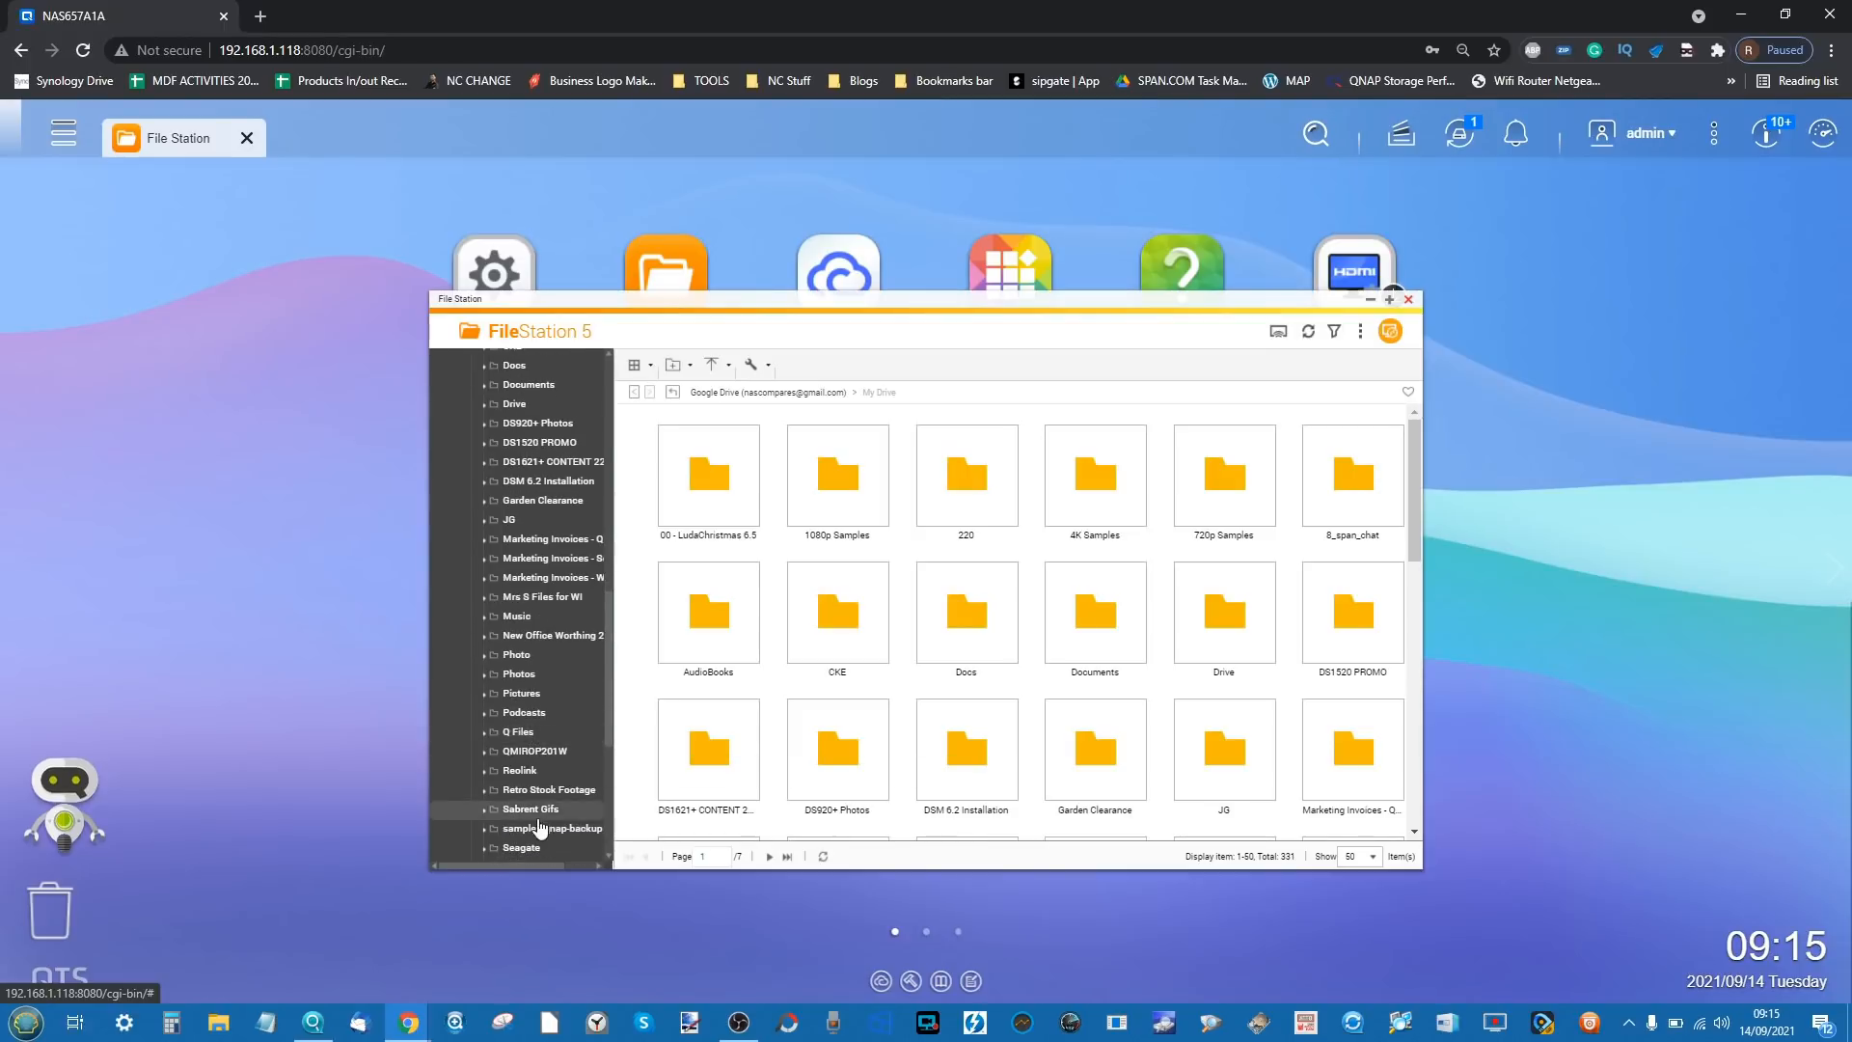
{"action": "scroll", "coordinate": [502, 675], "scroll_direction": "down", "scroll_amount": 7}
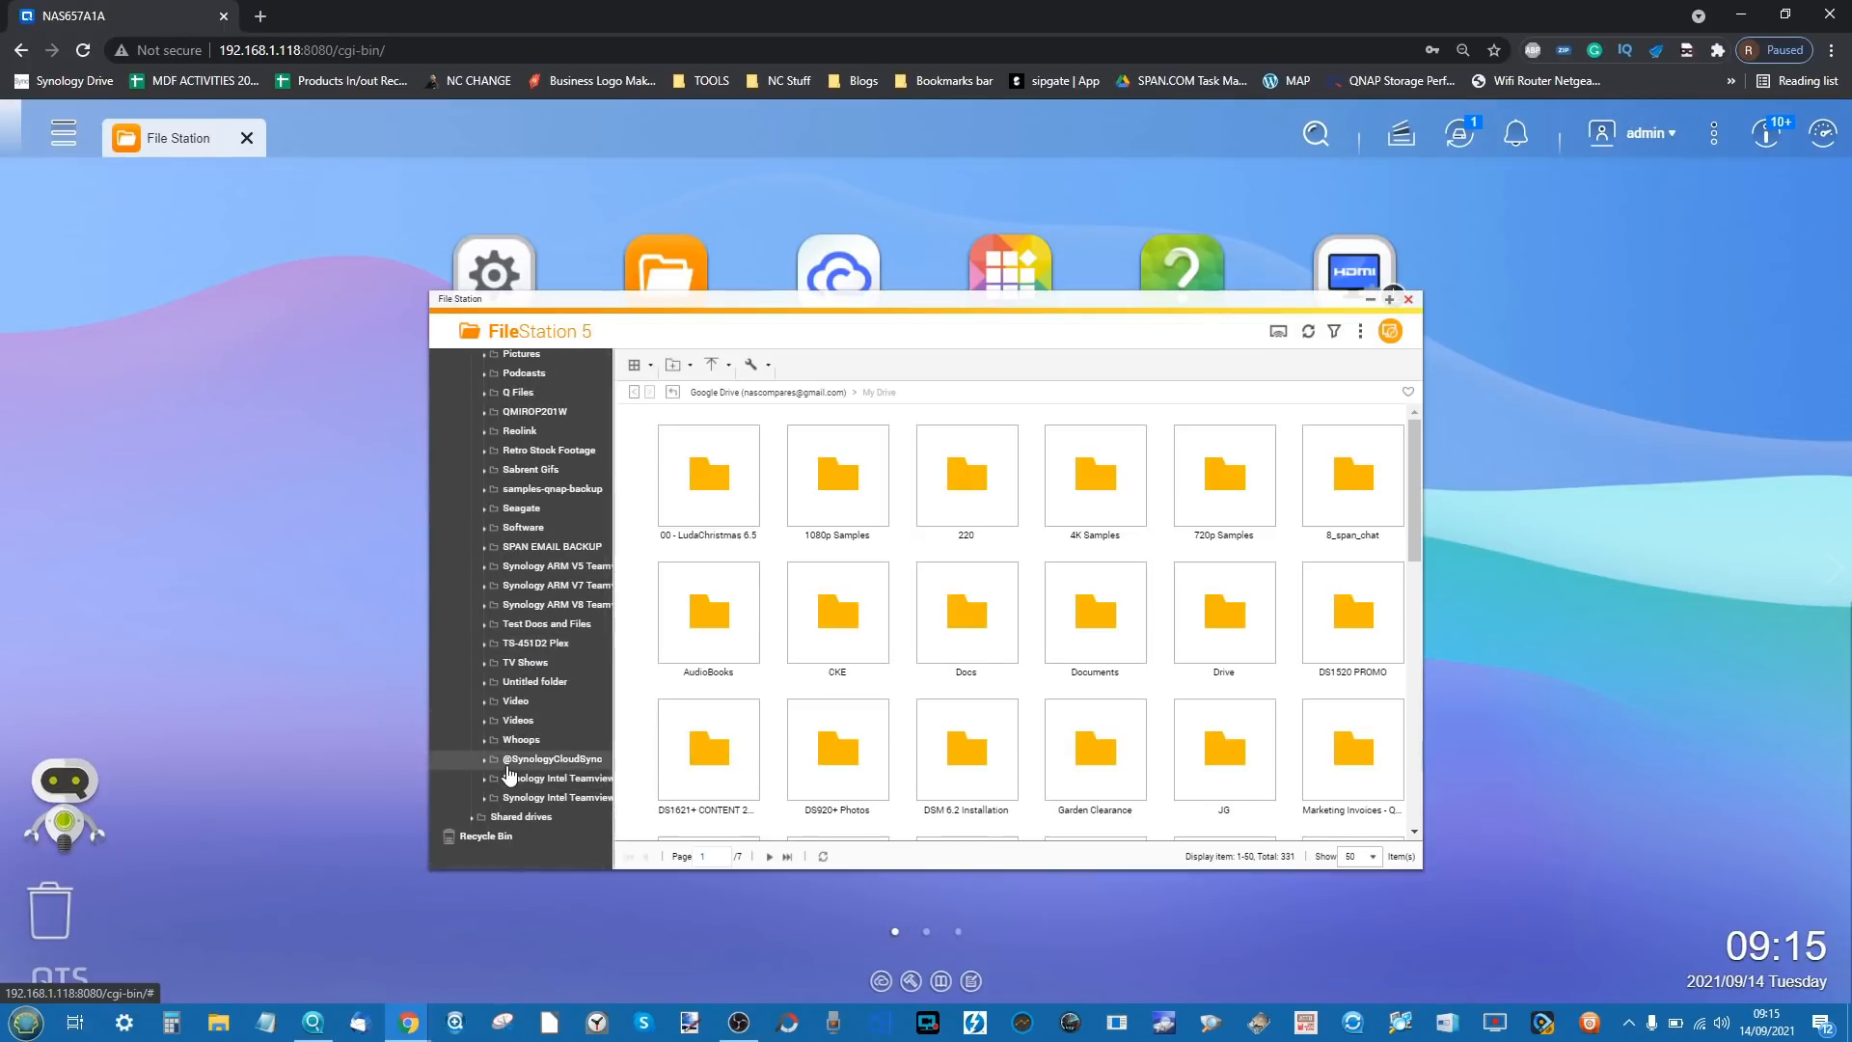
{"action": "scroll", "coordinate": [497, 569], "scroll_direction": "up", "scroll_amount": 15}
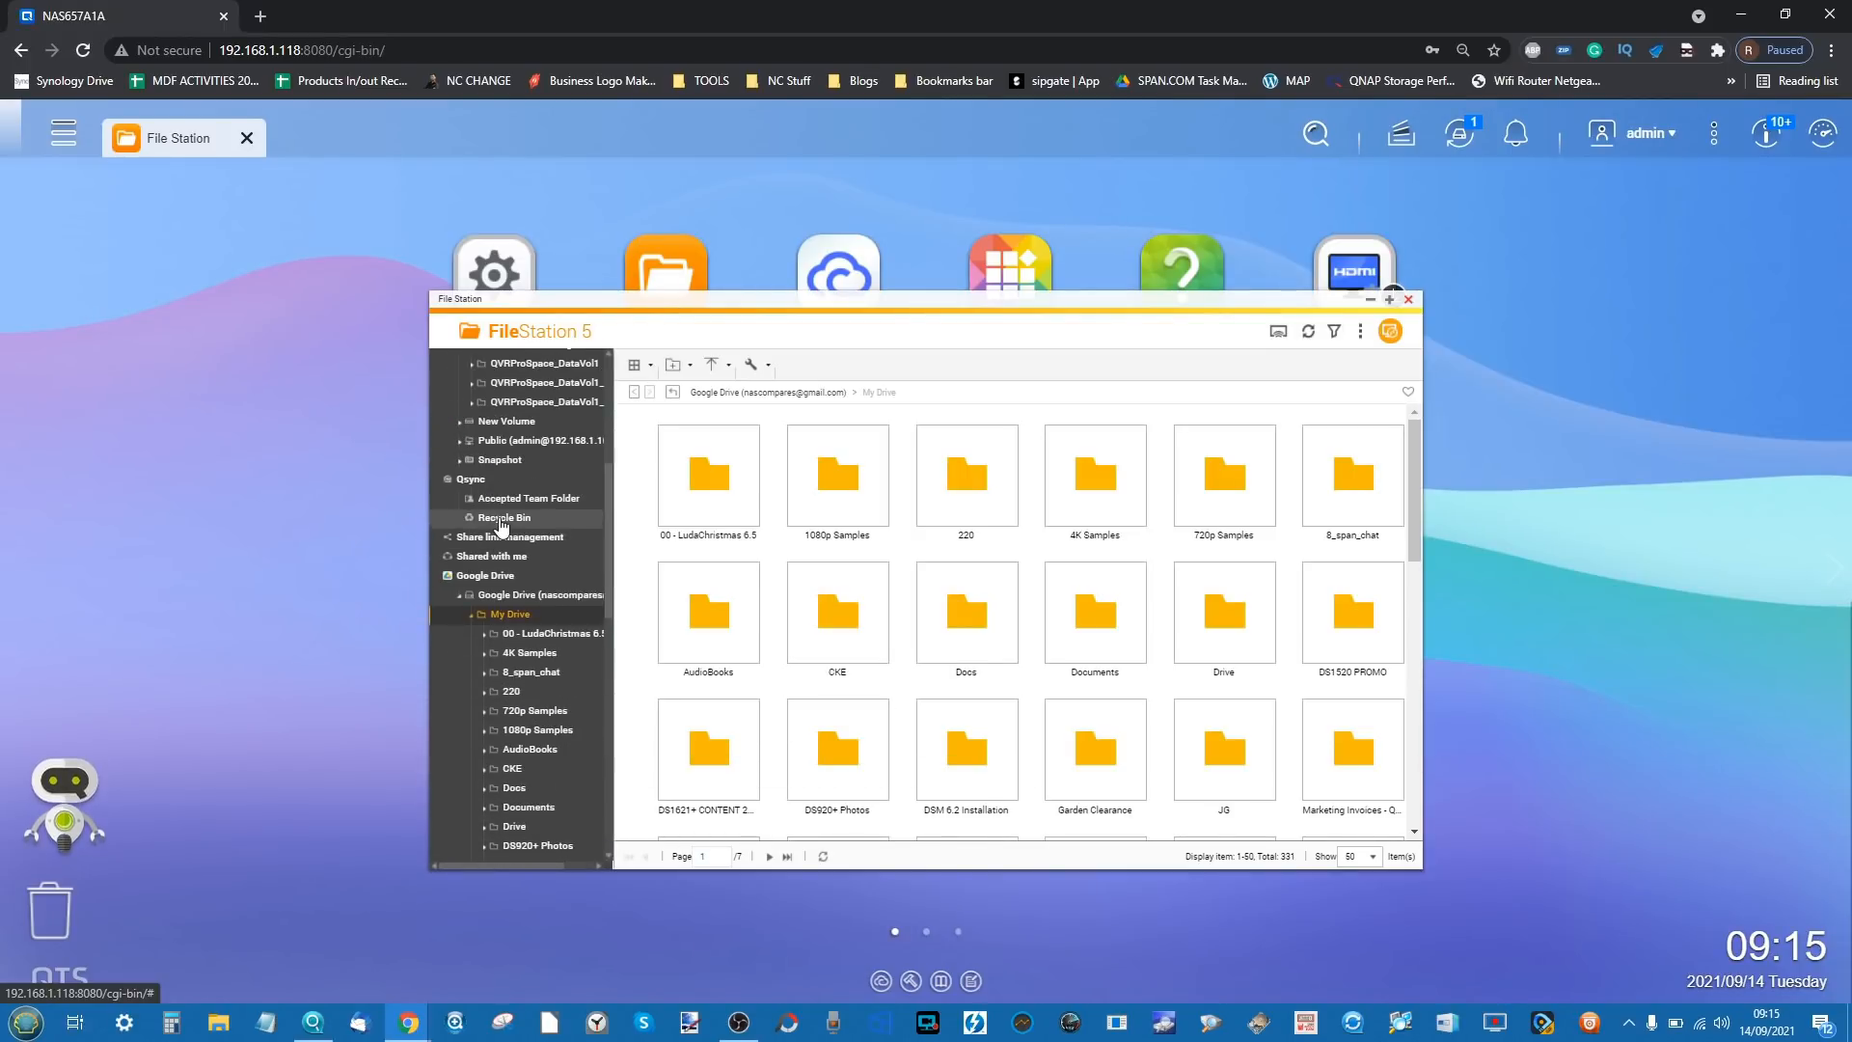
{"action": "left_click", "coordinate": [471, 615]}
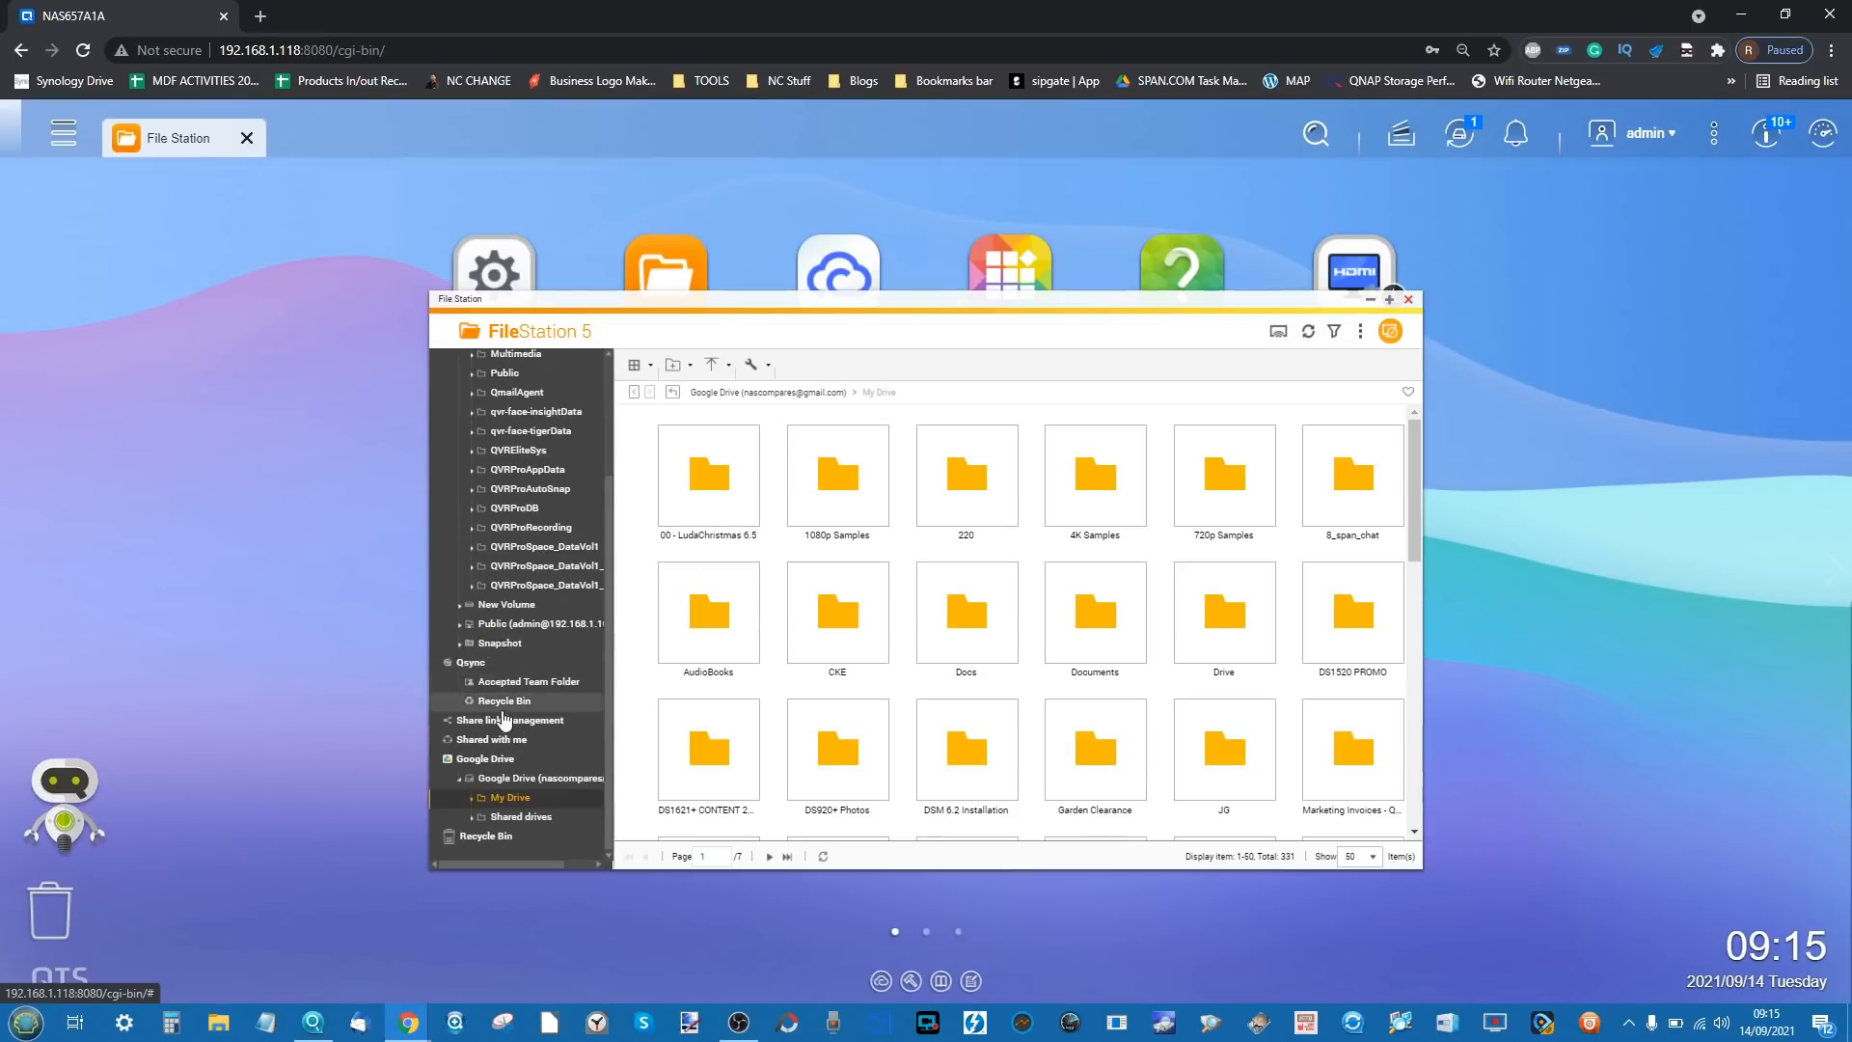
{"action": "left_click", "coordinate": [557, 606]}
{"action": "left_click", "coordinate": [560, 624]}
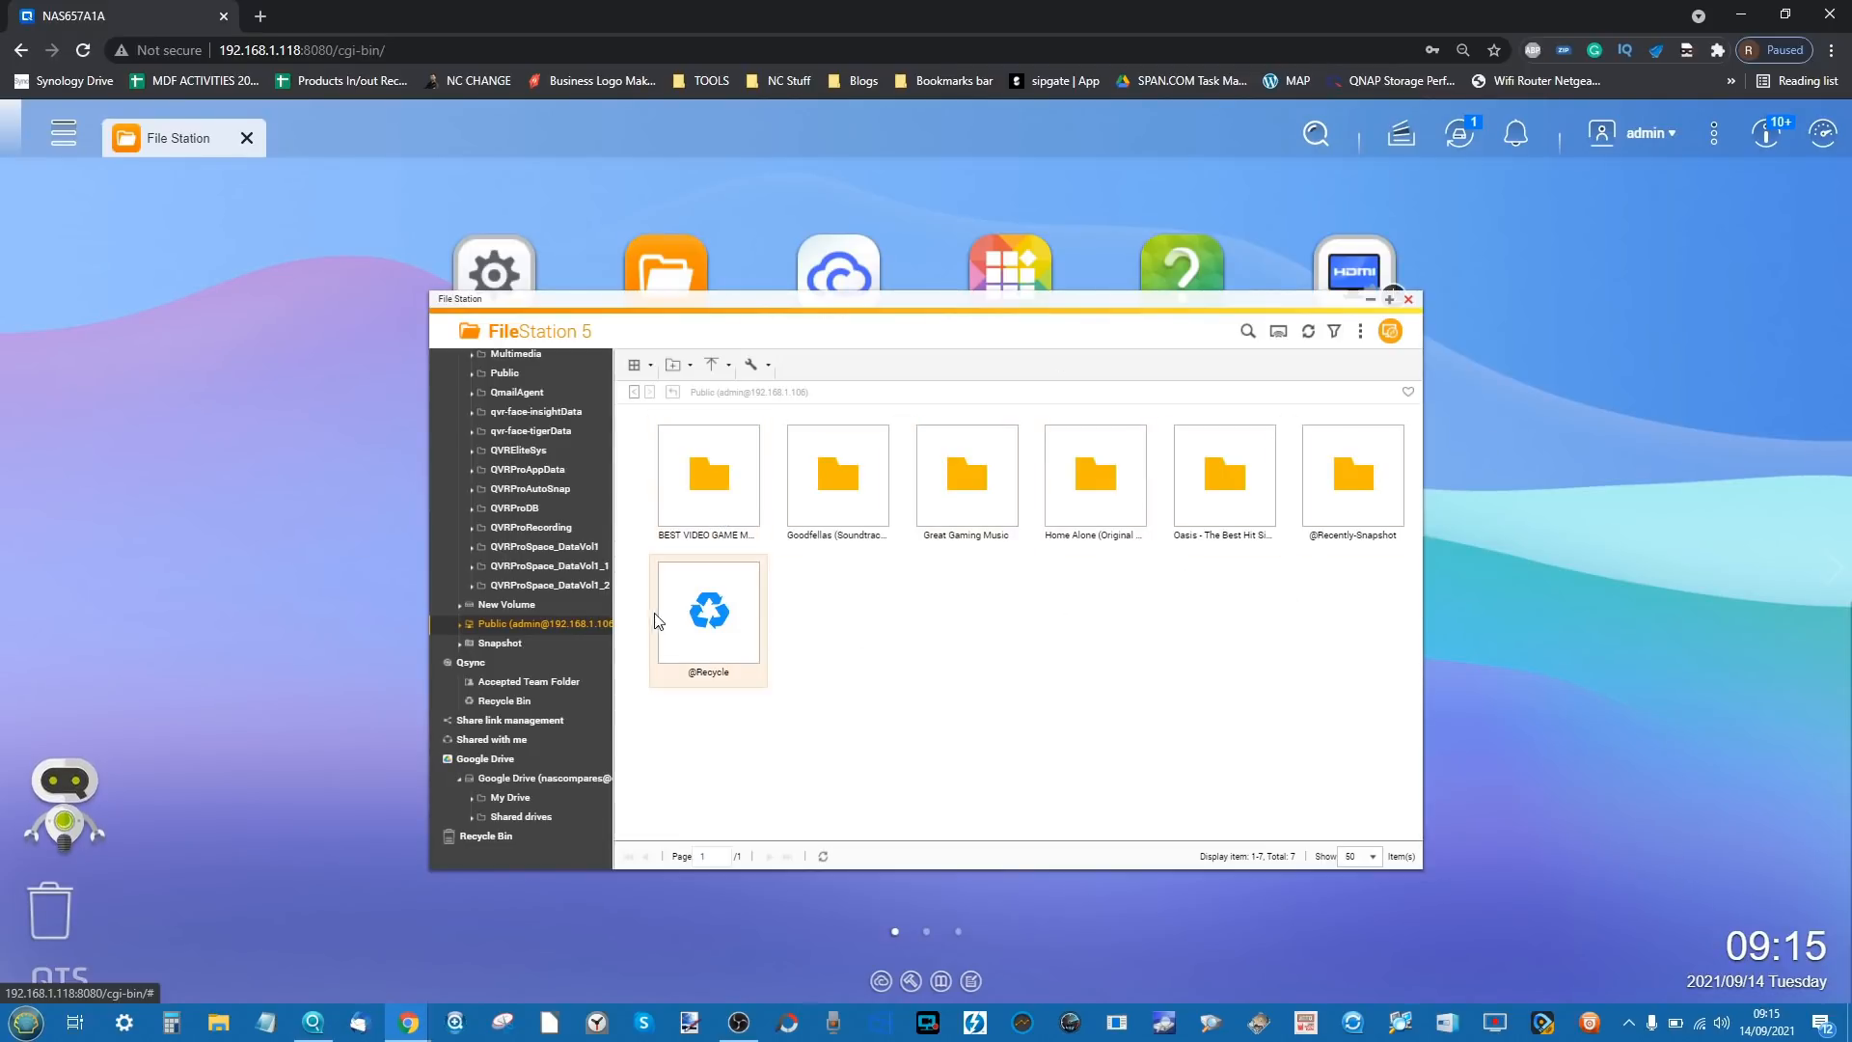
- Try Medium then Small icons view, then list Google Drive's My Drive with 331 items
{"action": "left_click", "coordinate": [521, 608]}
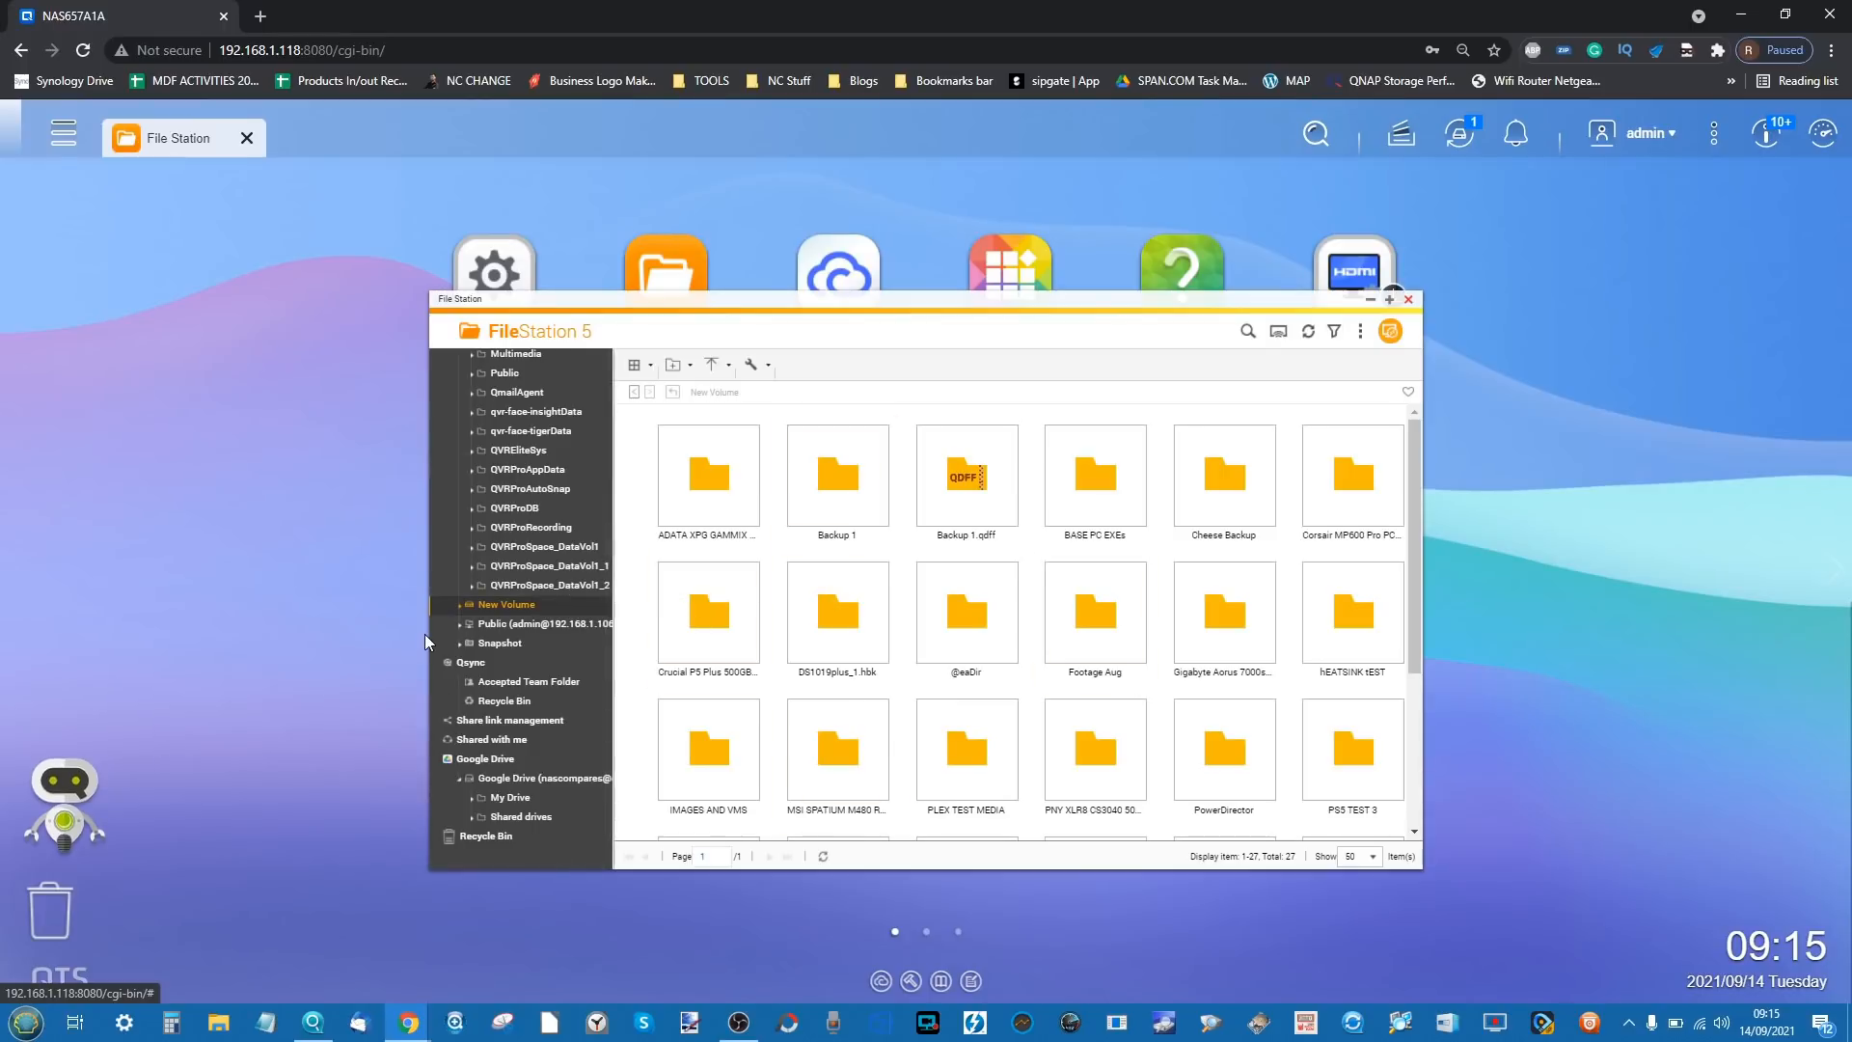
{"action": "scroll", "coordinate": [496, 546], "scroll_direction": "up", "scroll_amount": 3}
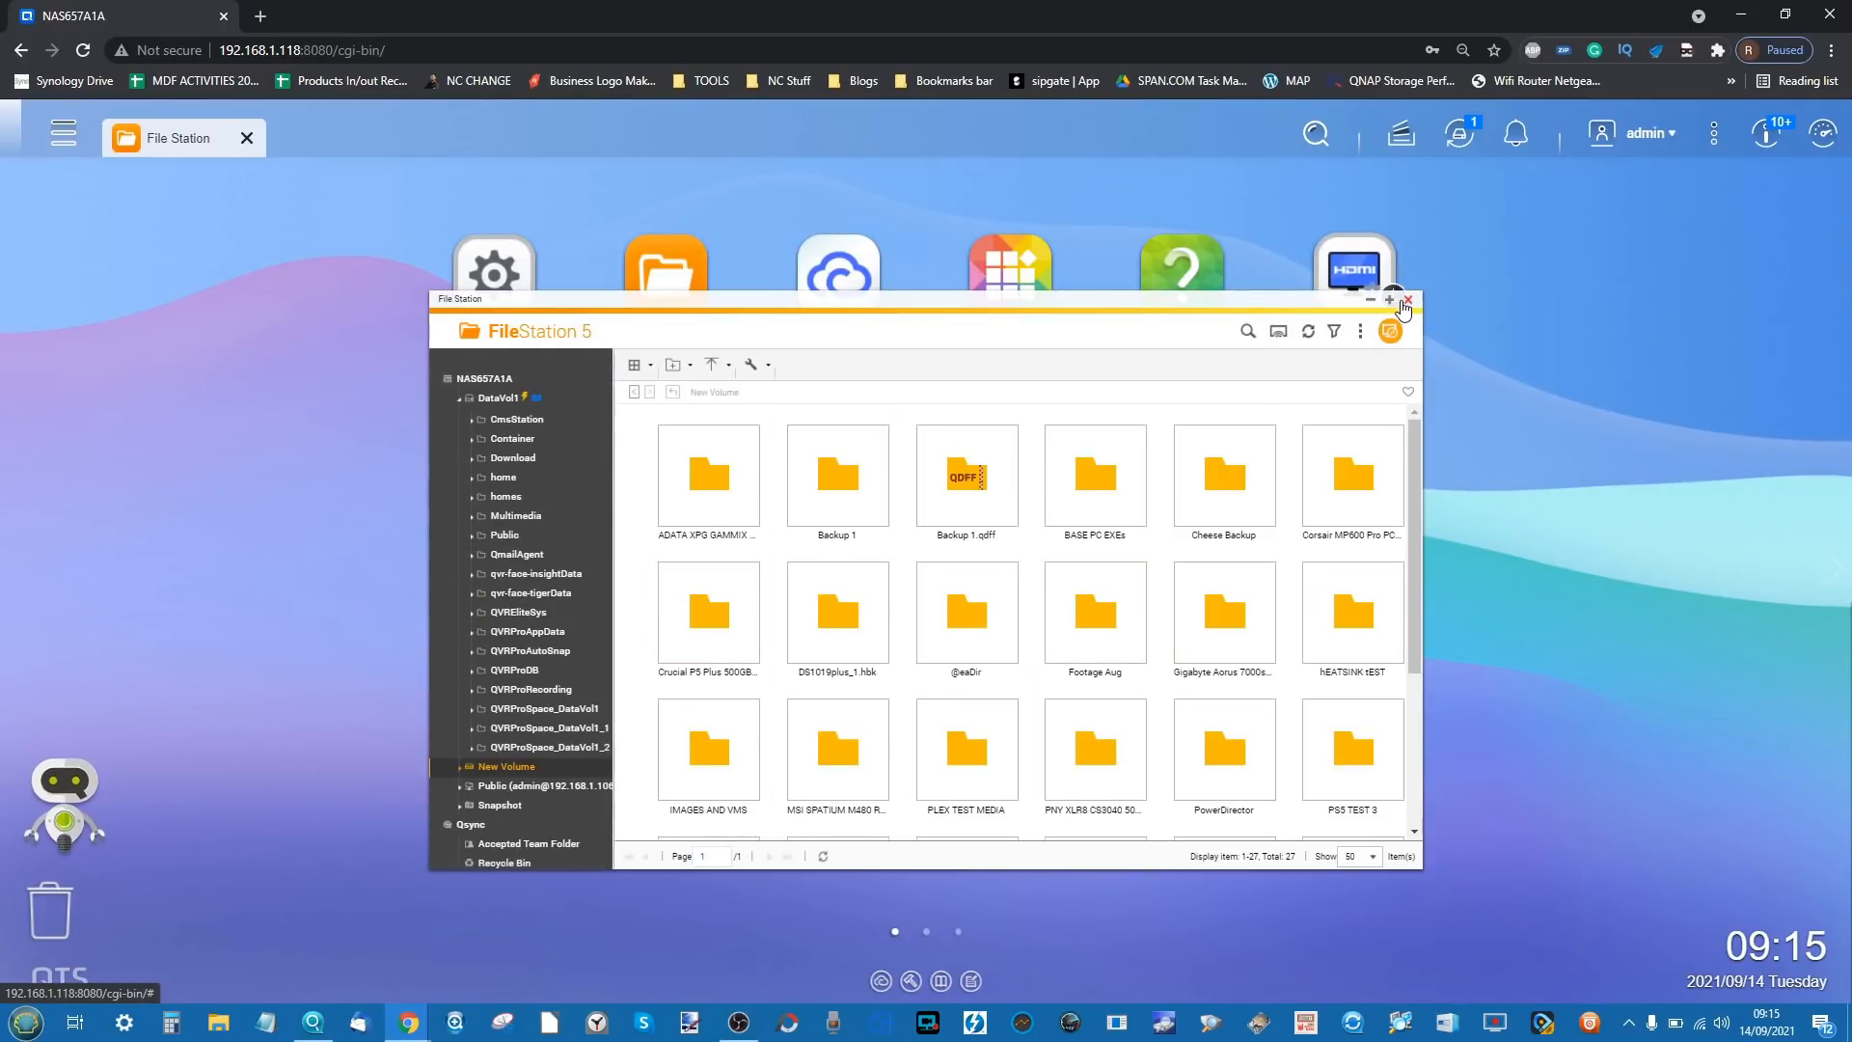
{"action": "left_click", "coordinate": [644, 369]}
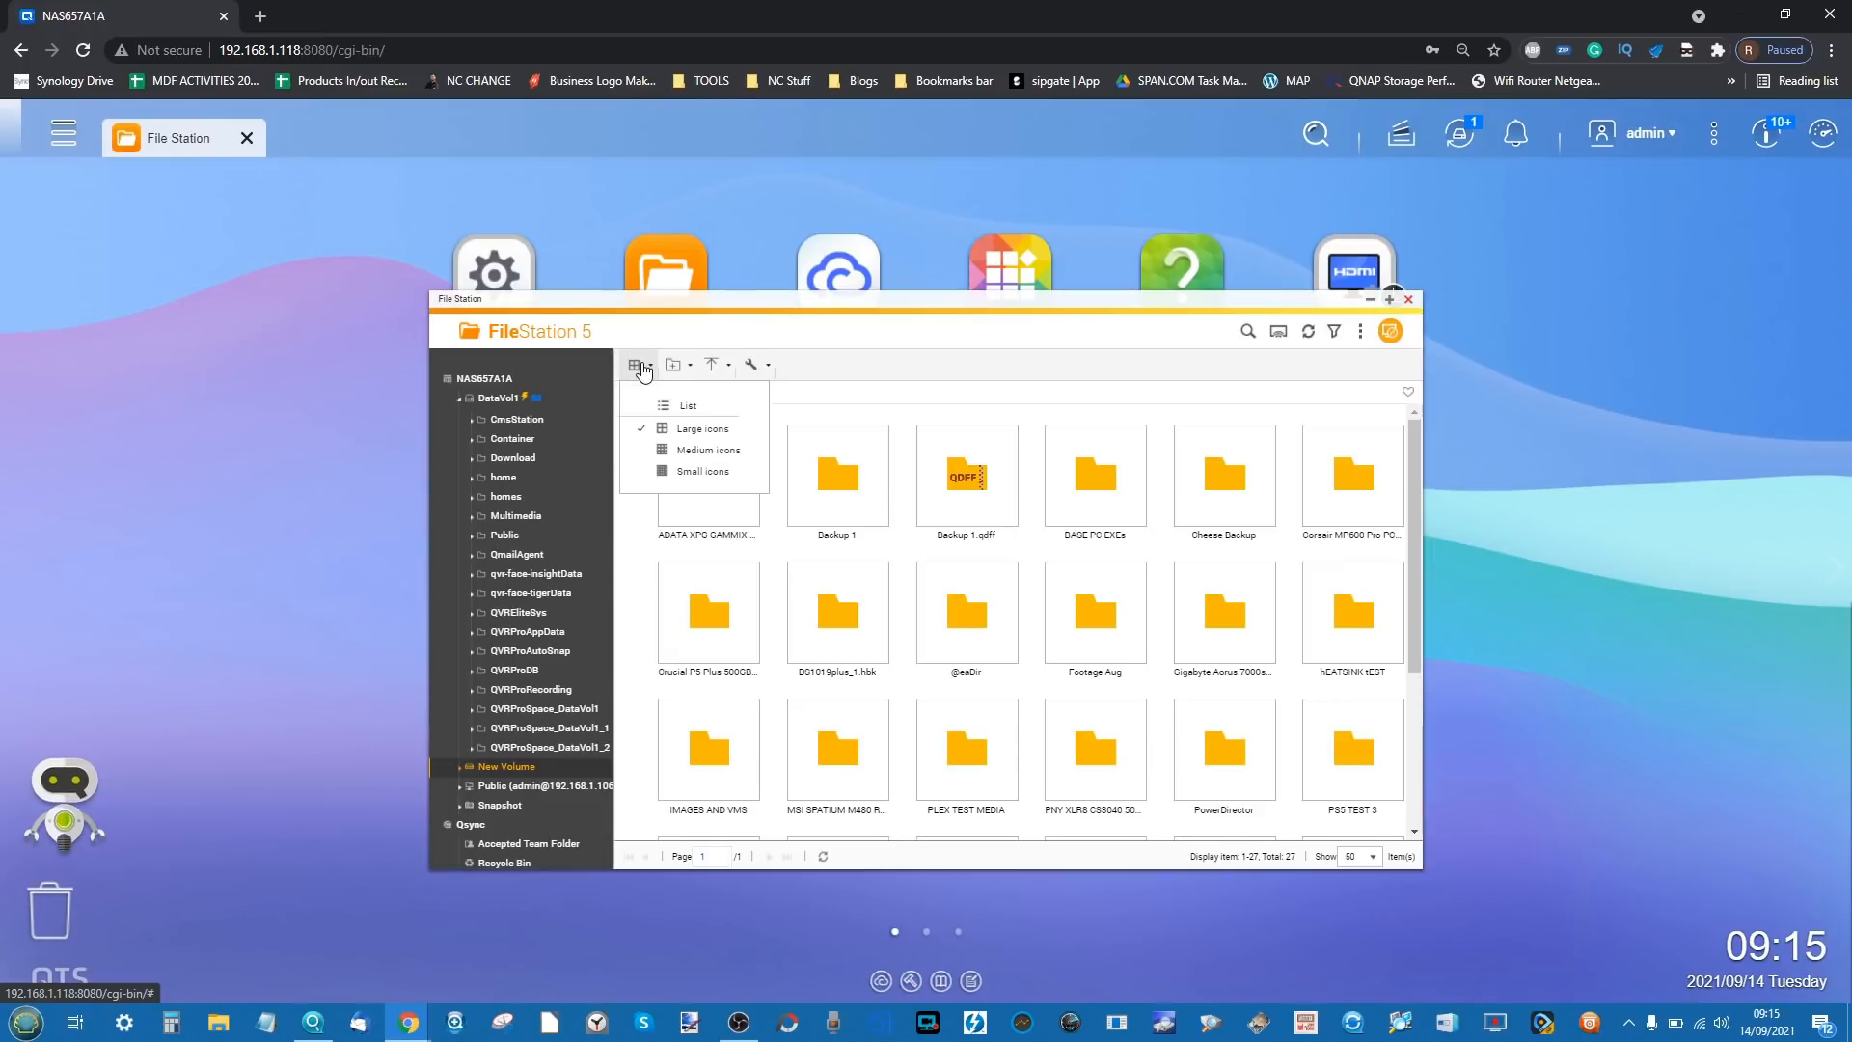
{"action": "left_click", "coordinate": [679, 452]}
{"action": "left_click", "coordinate": [639, 365]}
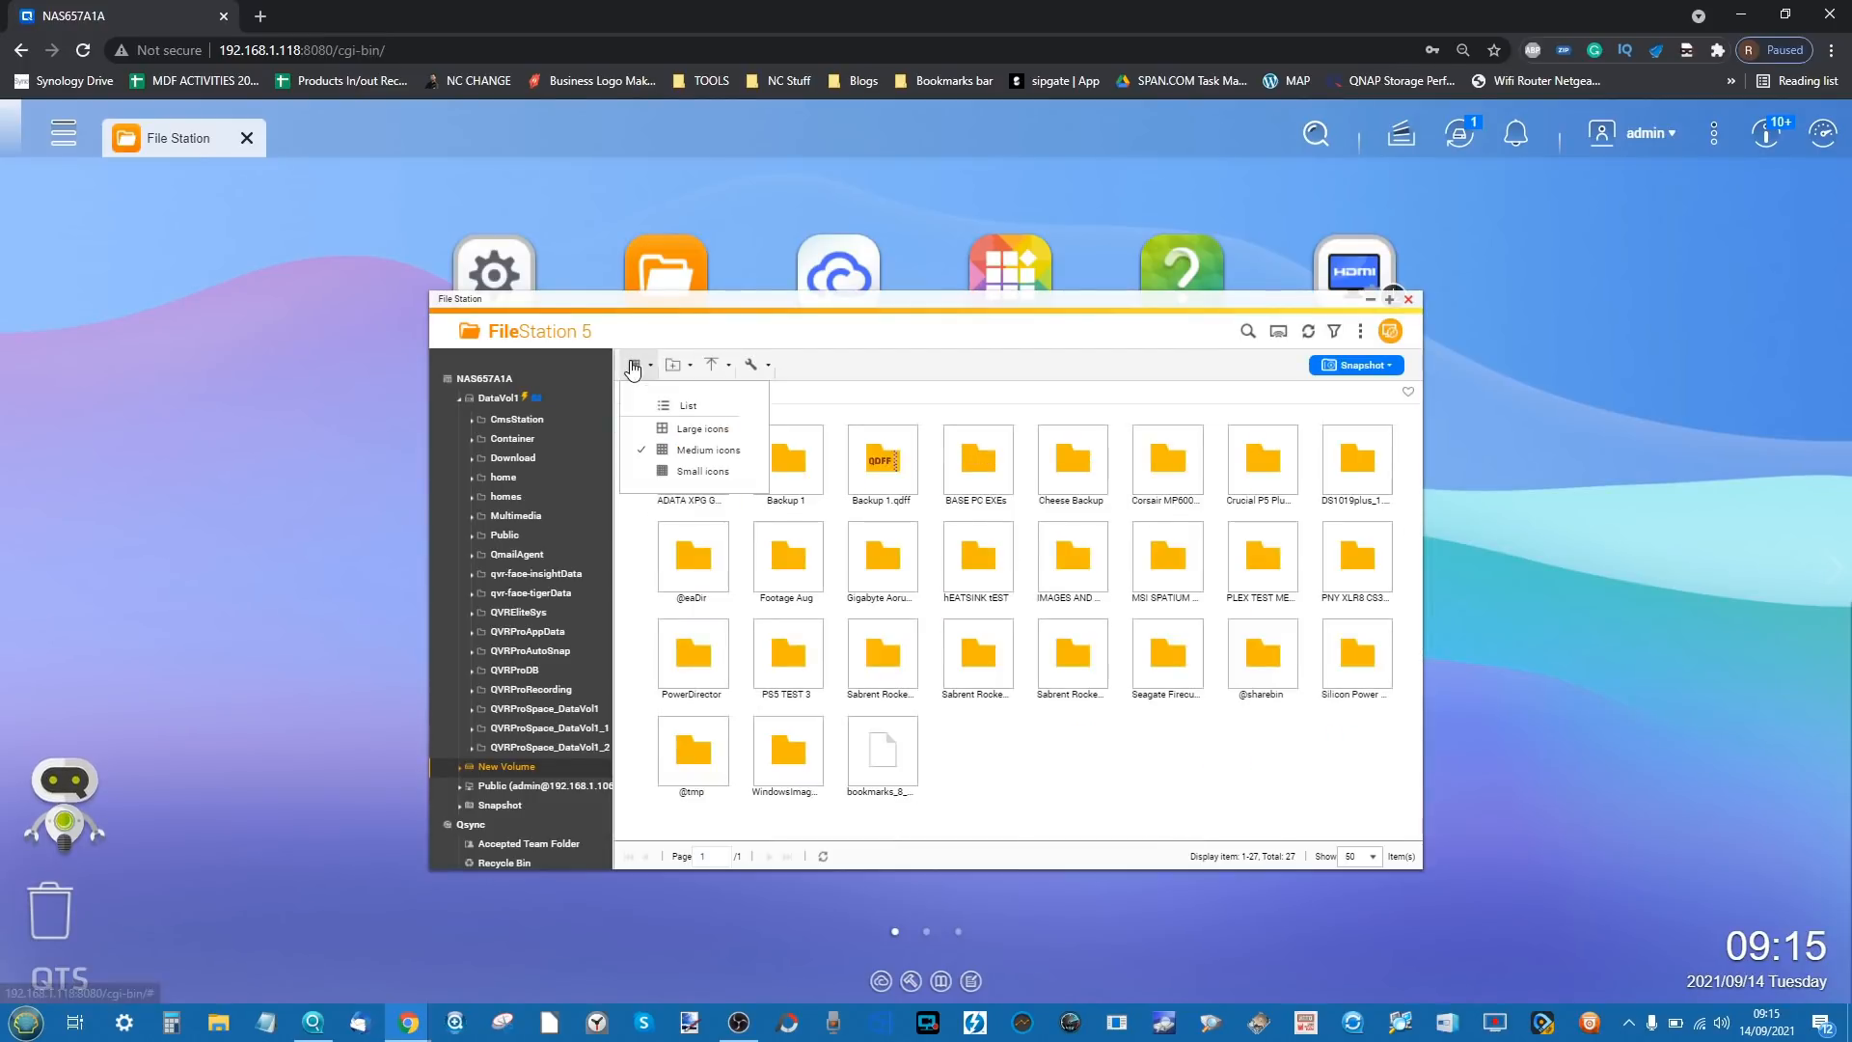
{"action": "left_click", "coordinate": [680, 468]}
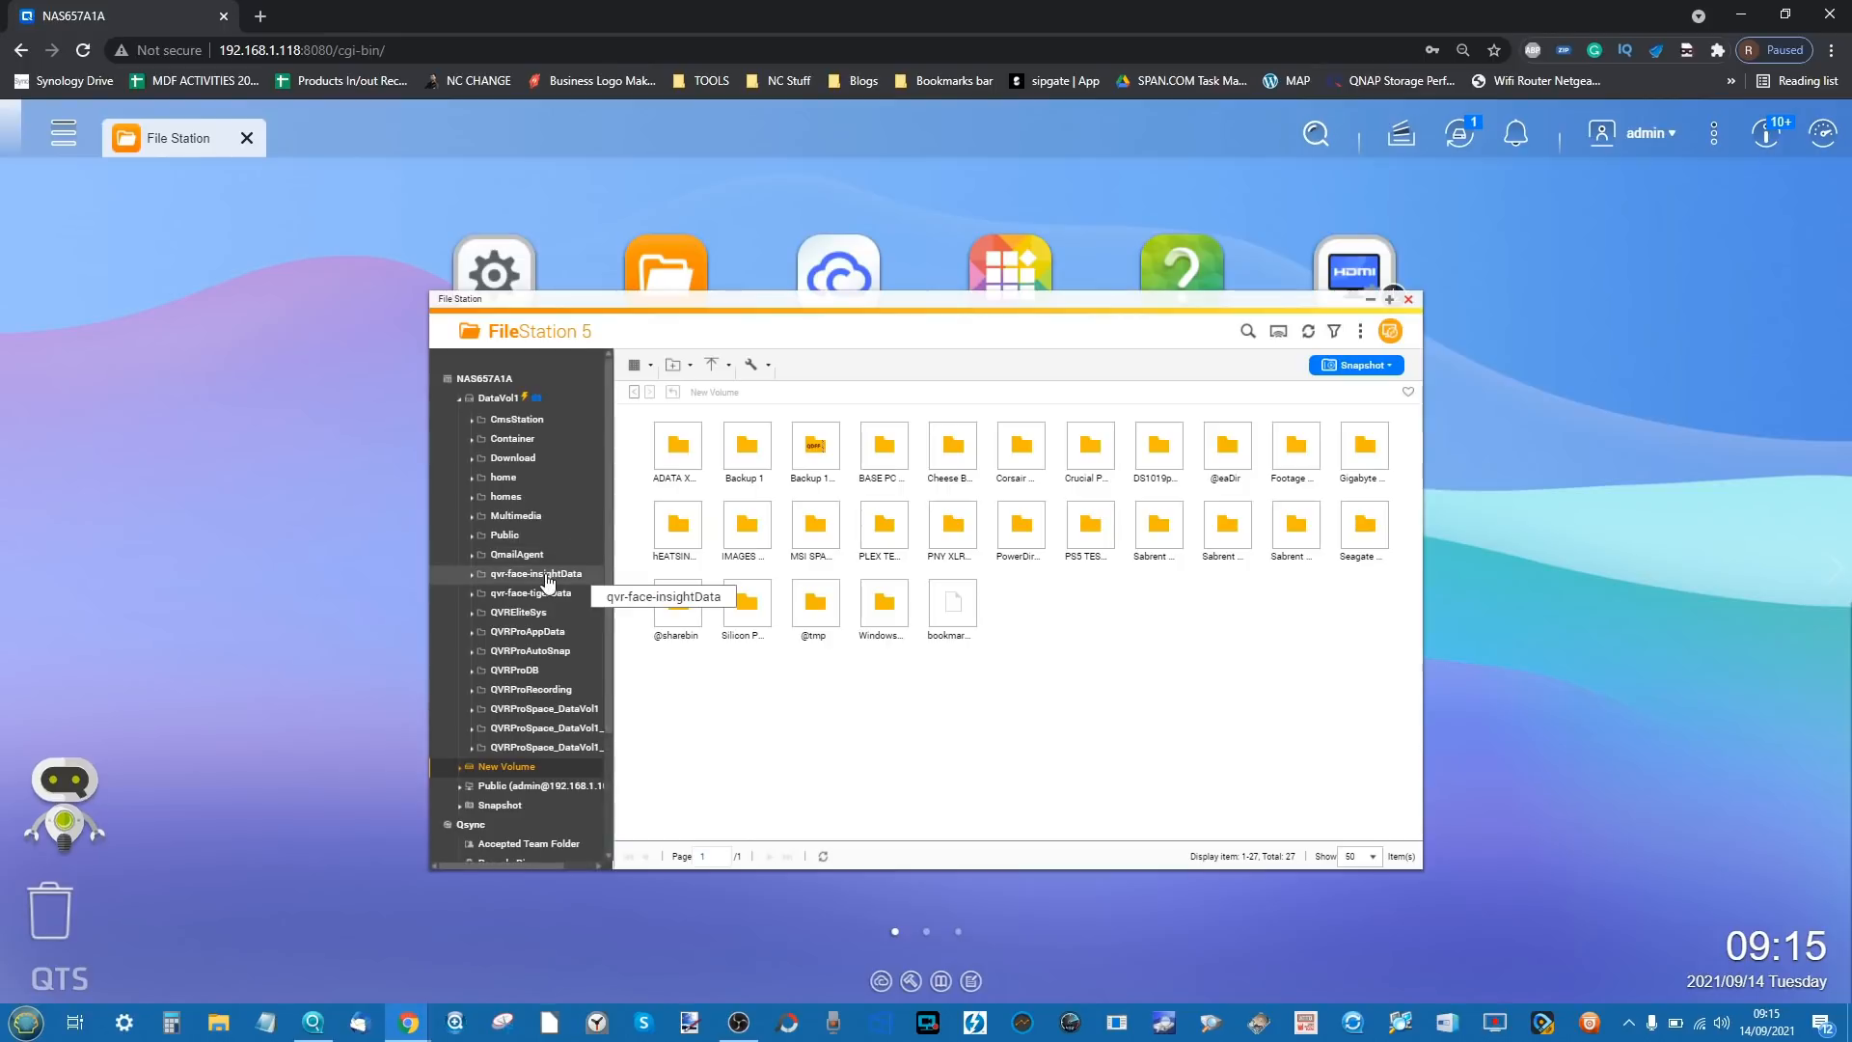
{"action": "scroll", "coordinate": [518, 524], "scroll_direction": "down", "scroll_amount": 3}
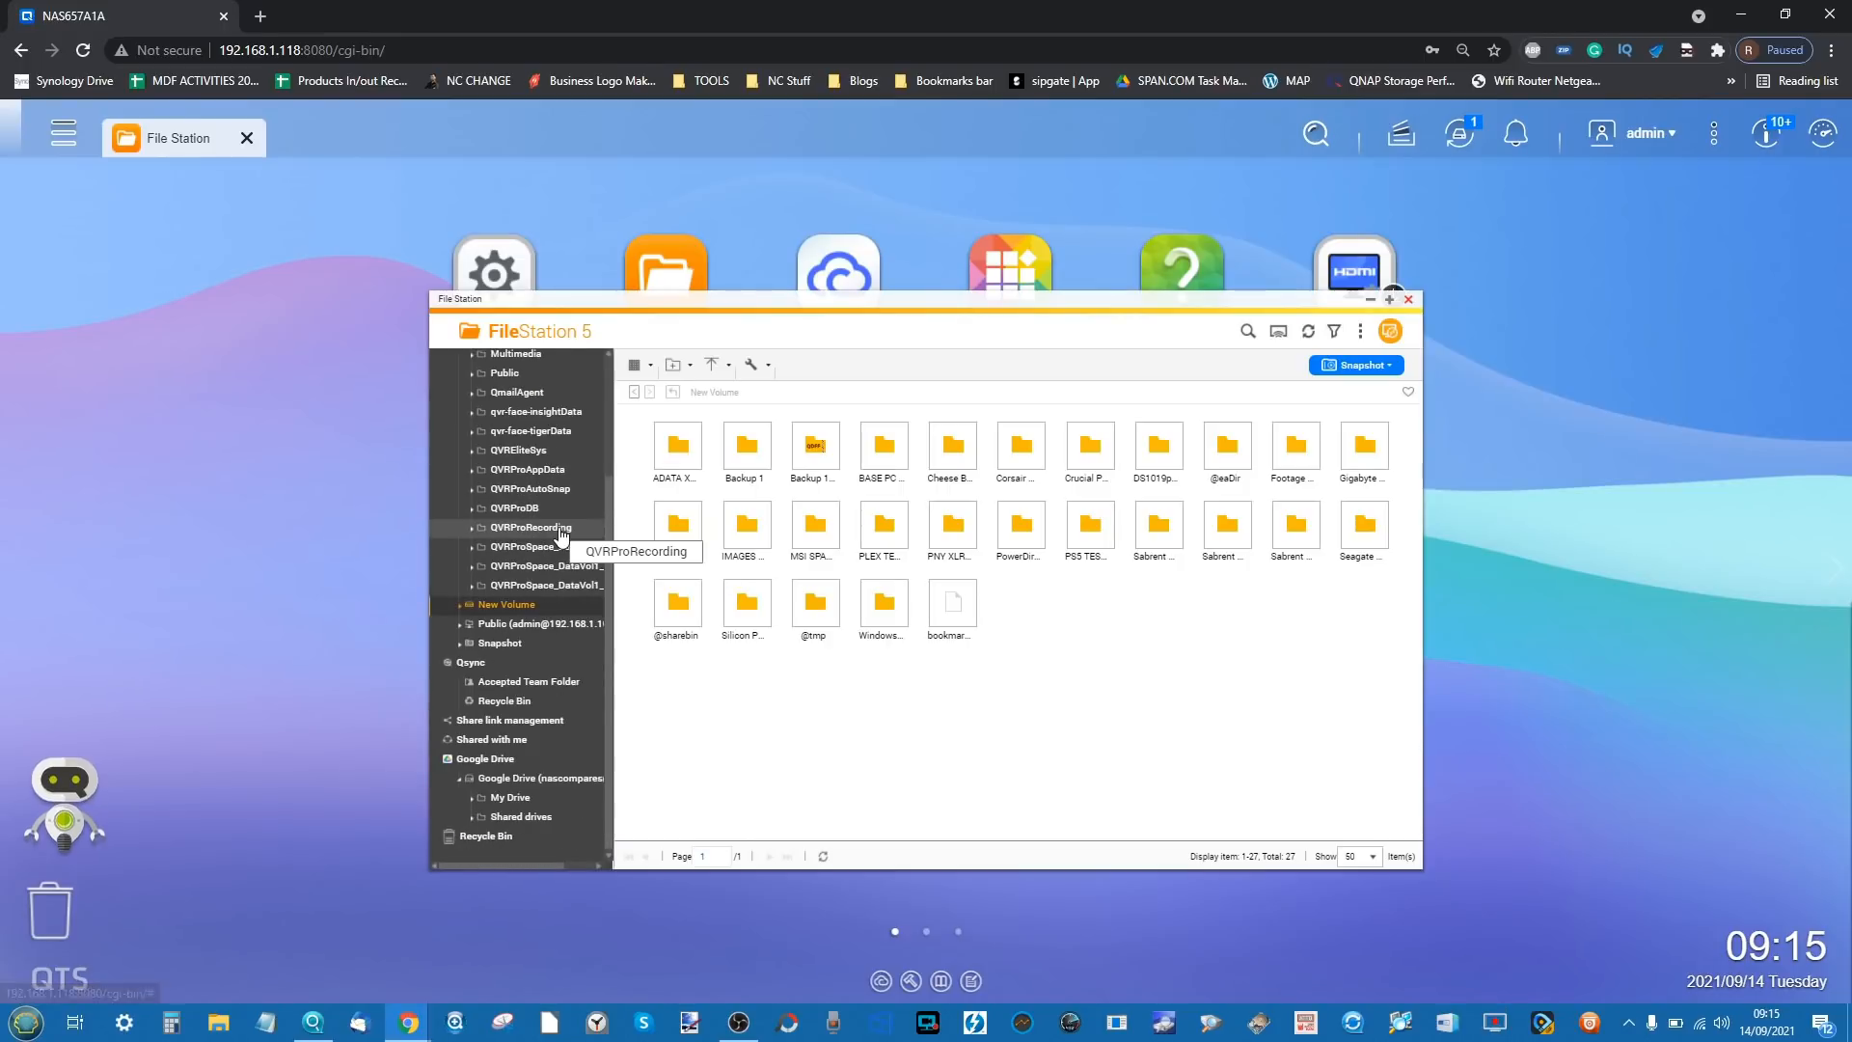
{"action": "left_click", "coordinate": [518, 797]}
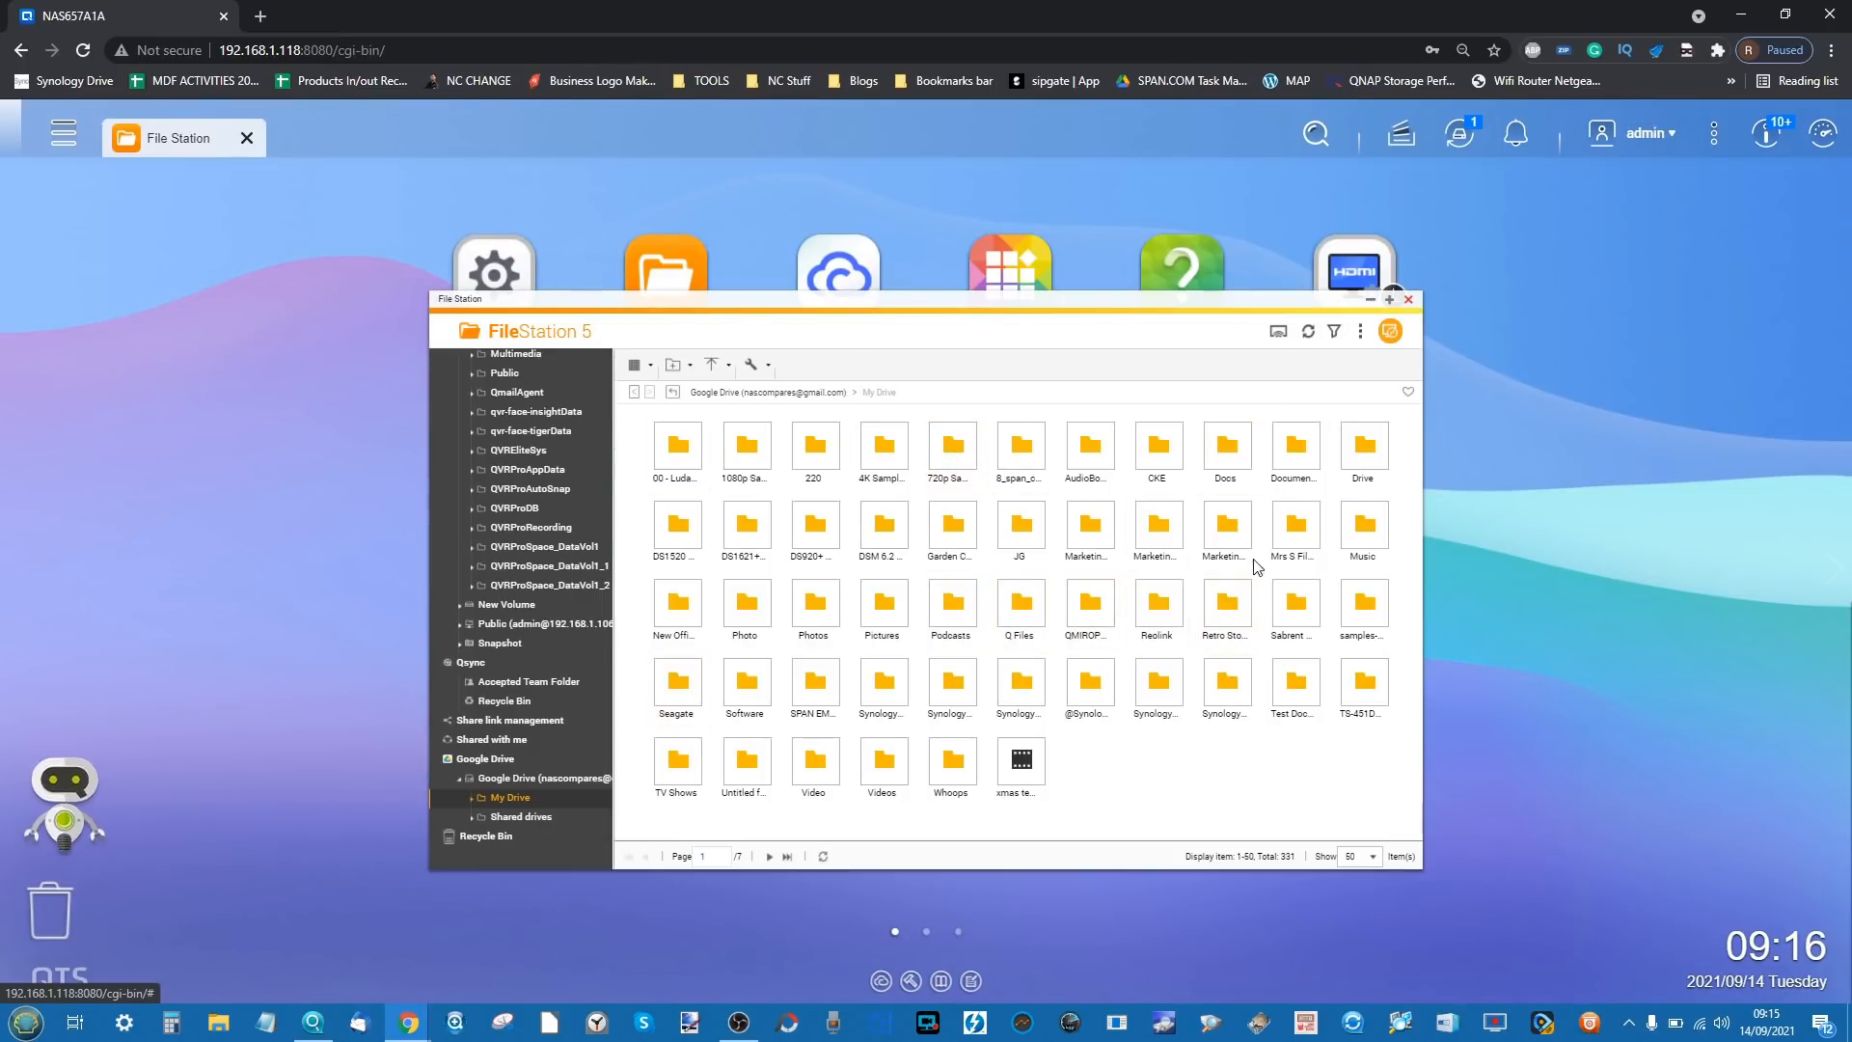
- Open the Docs folder and an Unboxing Word document, dismissing the Office extension notice
{"action": "double_click", "coordinate": [1227, 450]}
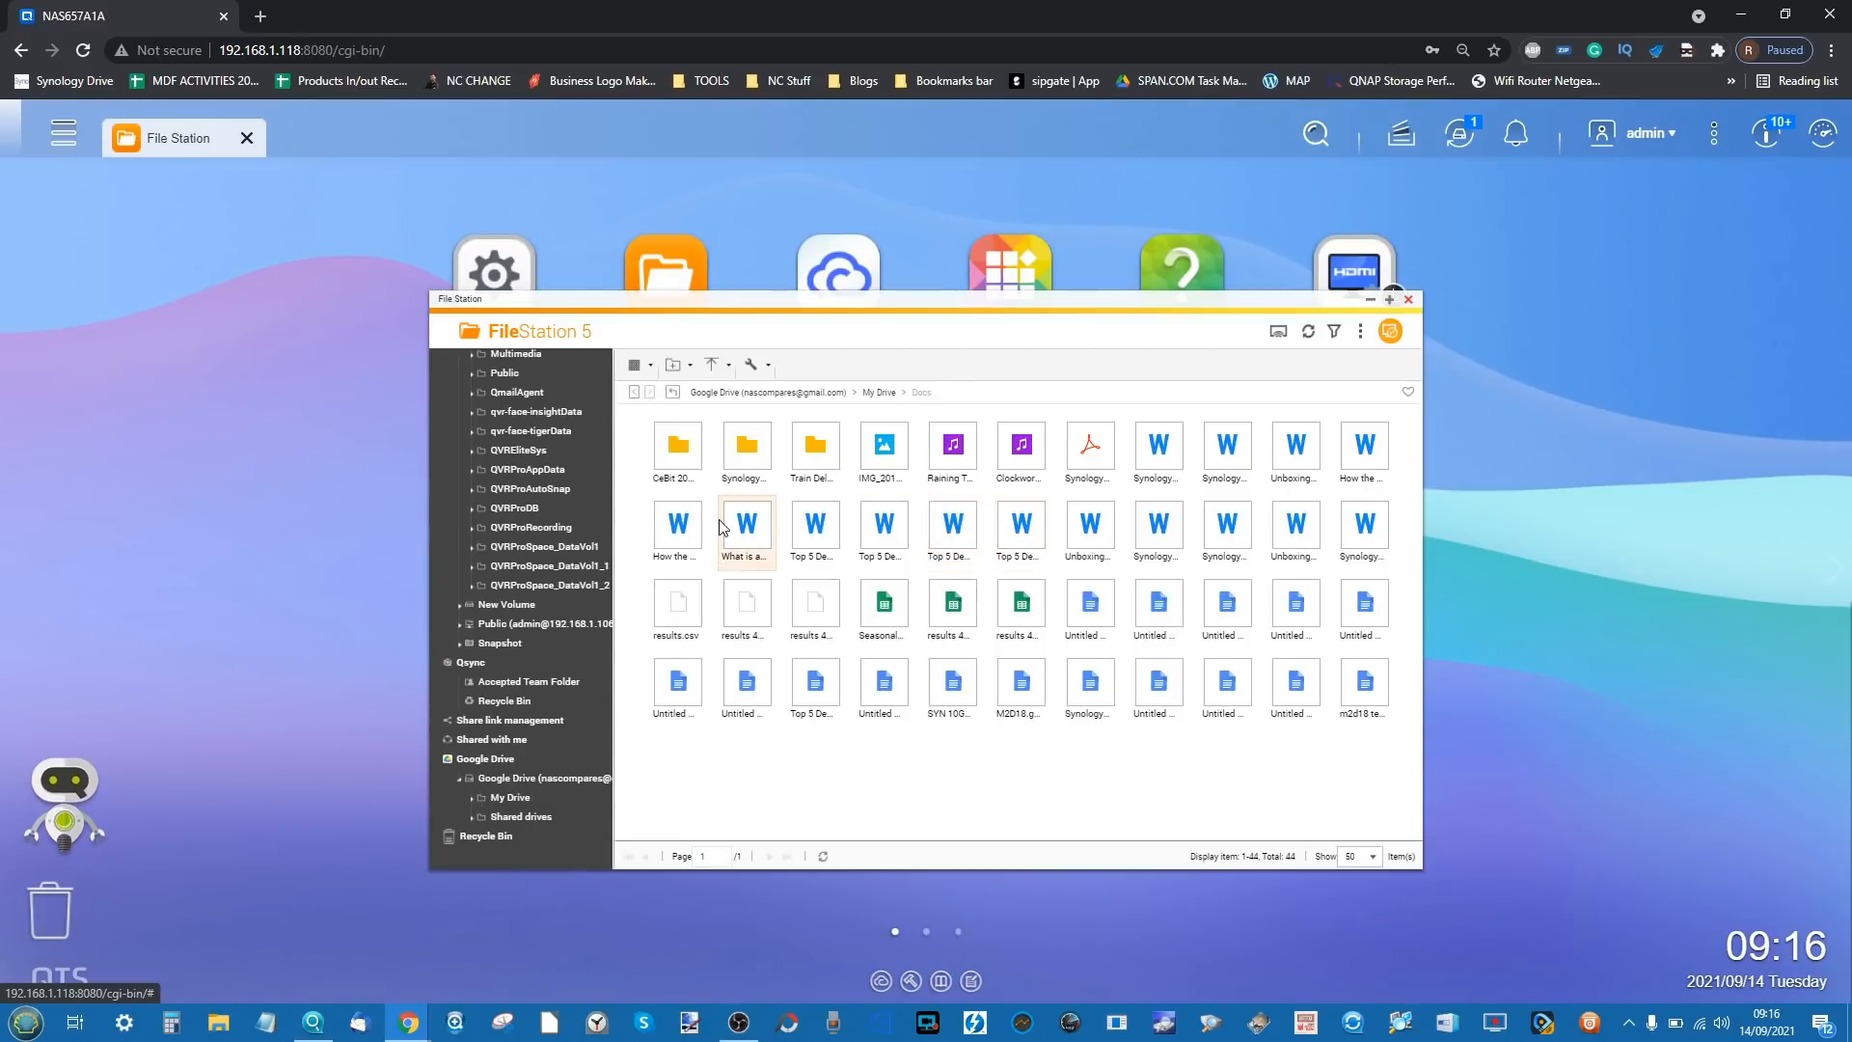
{"action": "double_click", "coordinate": [1298, 534]}
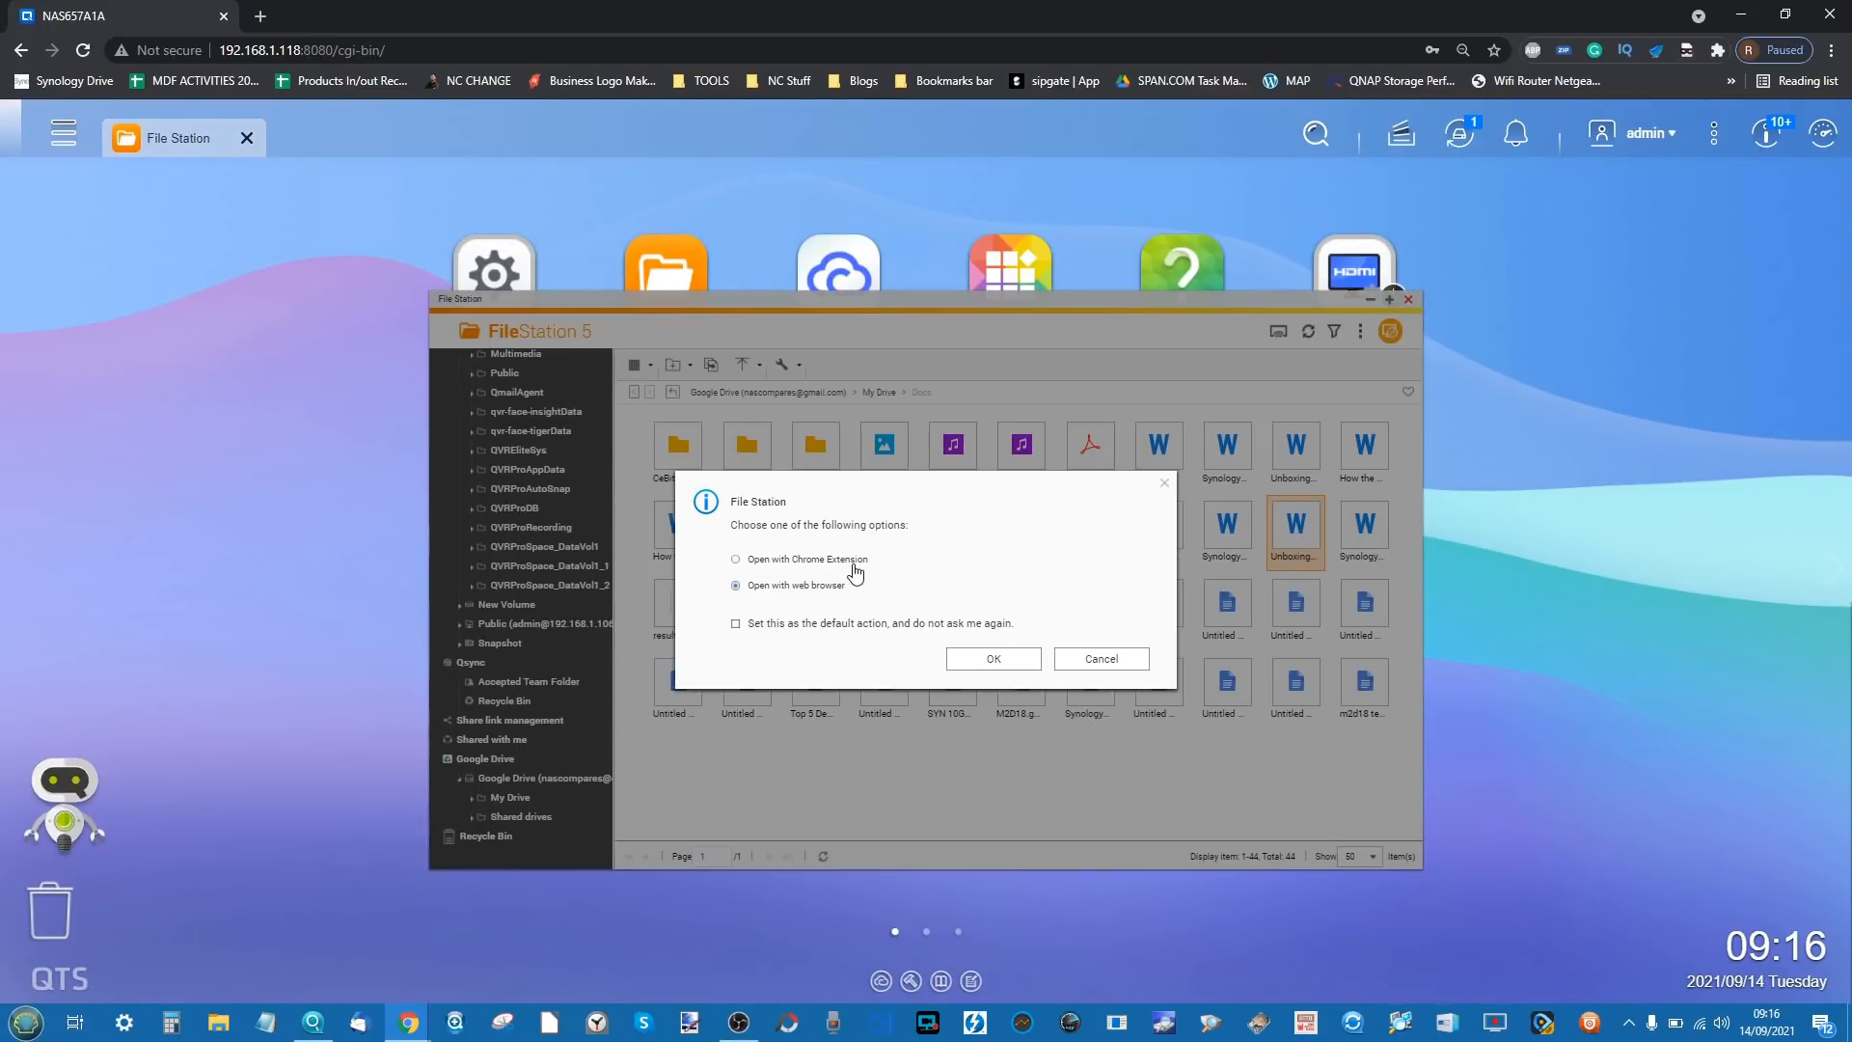
{"action": "left_click", "coordinate": [989, 657]}
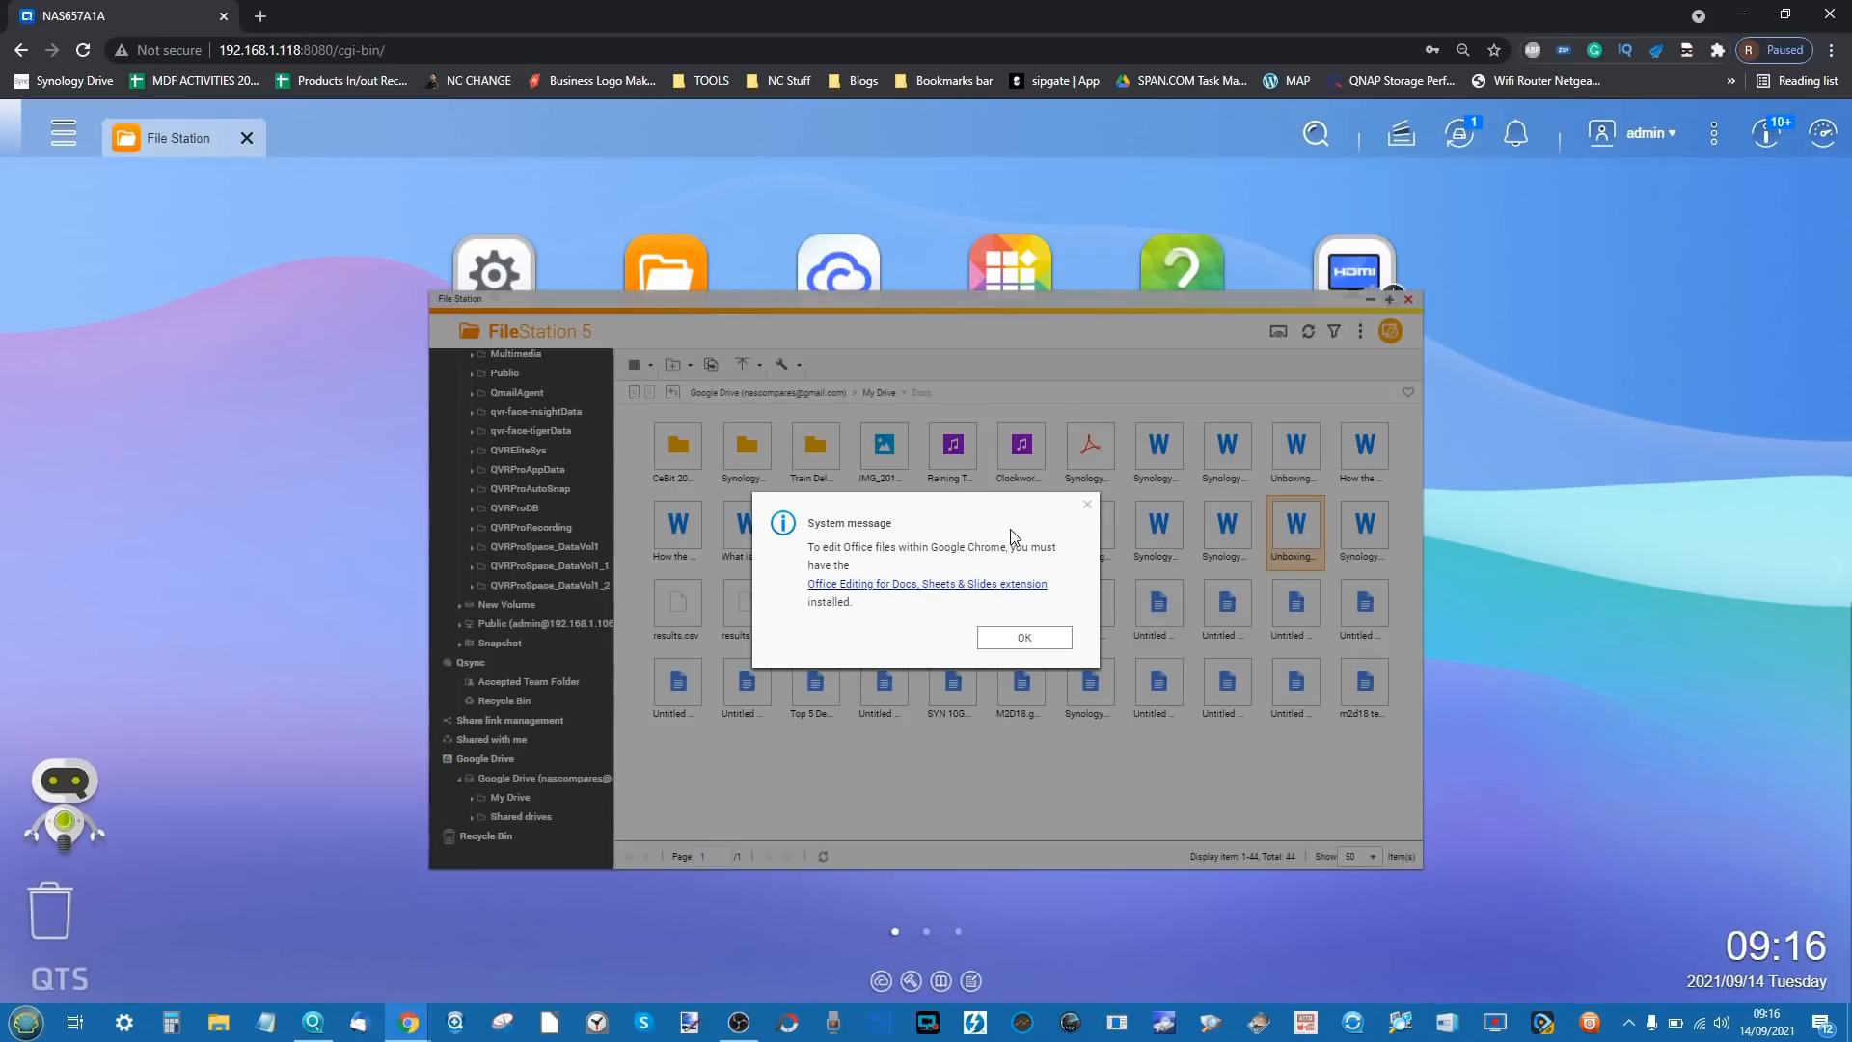
{"action": "left_click", "coordinate": [1088, 504]}
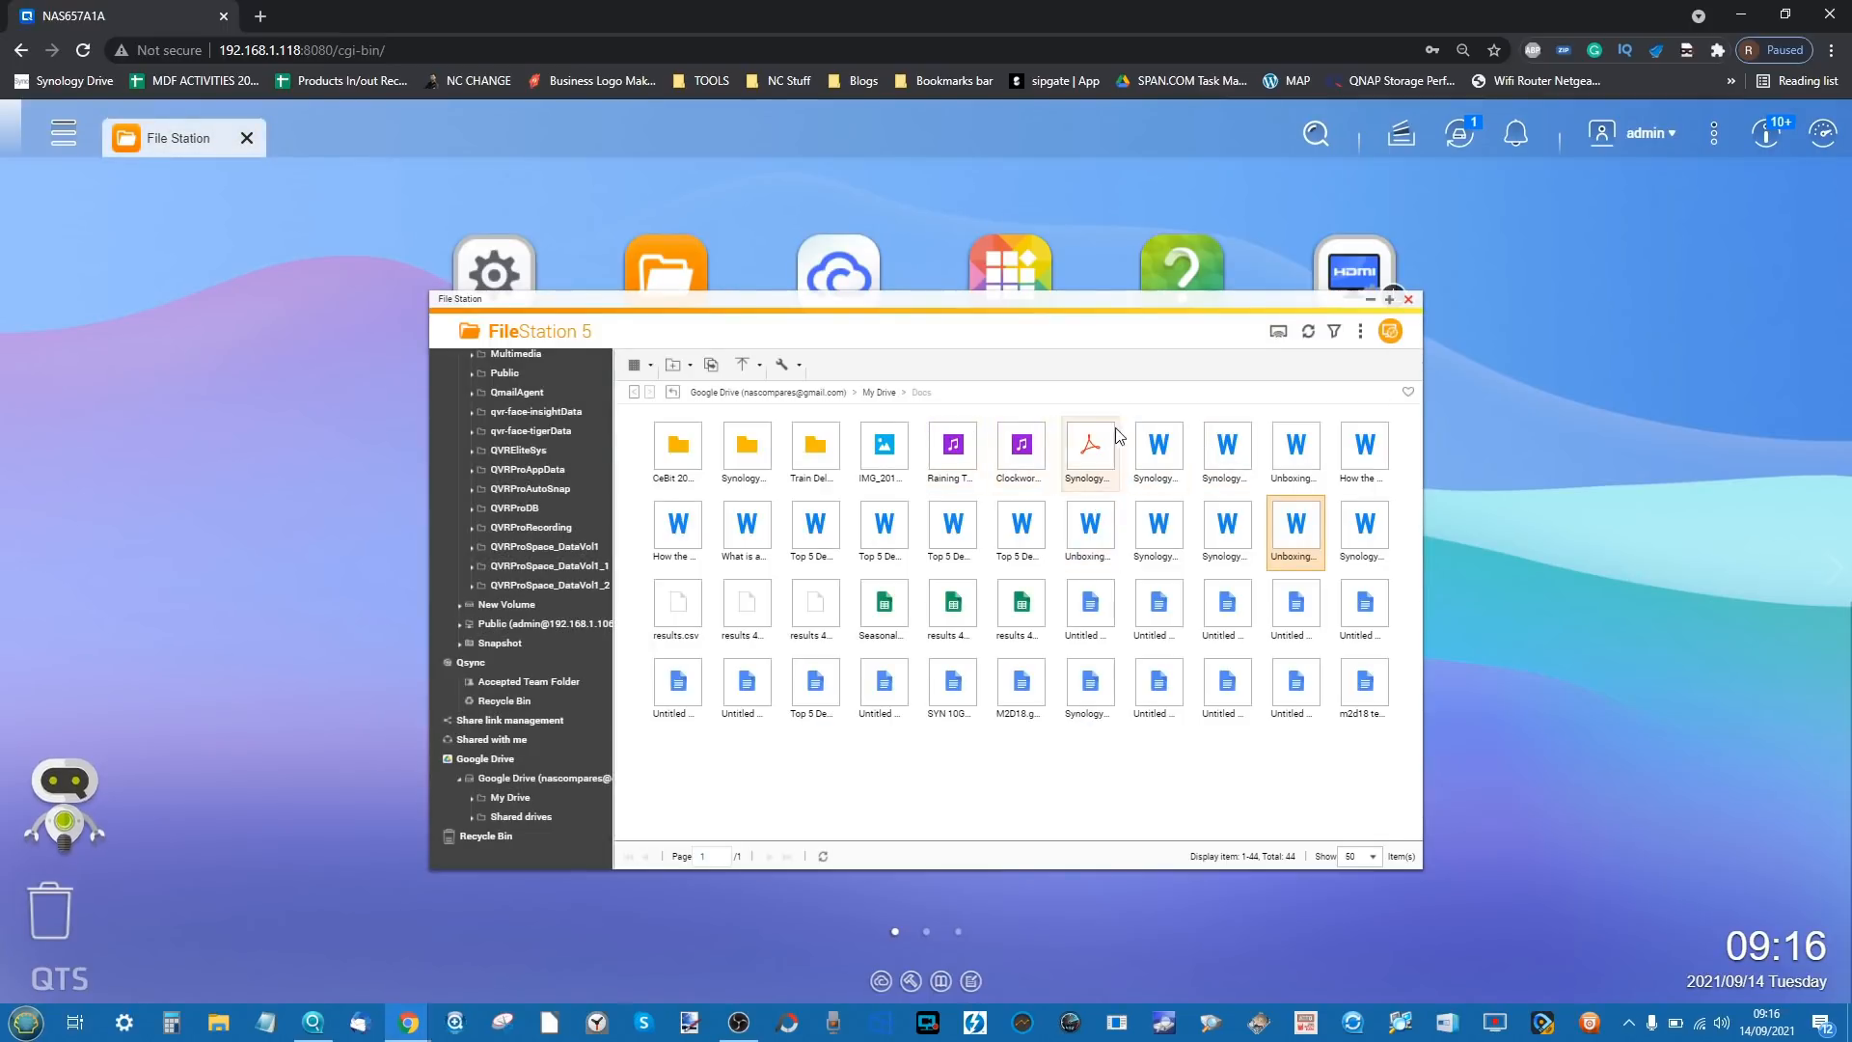
- Try opening the Word document from Google Drive again, then cancel the open-with prompt
{"action": "double_click", "coordinate": [1158, 451]}
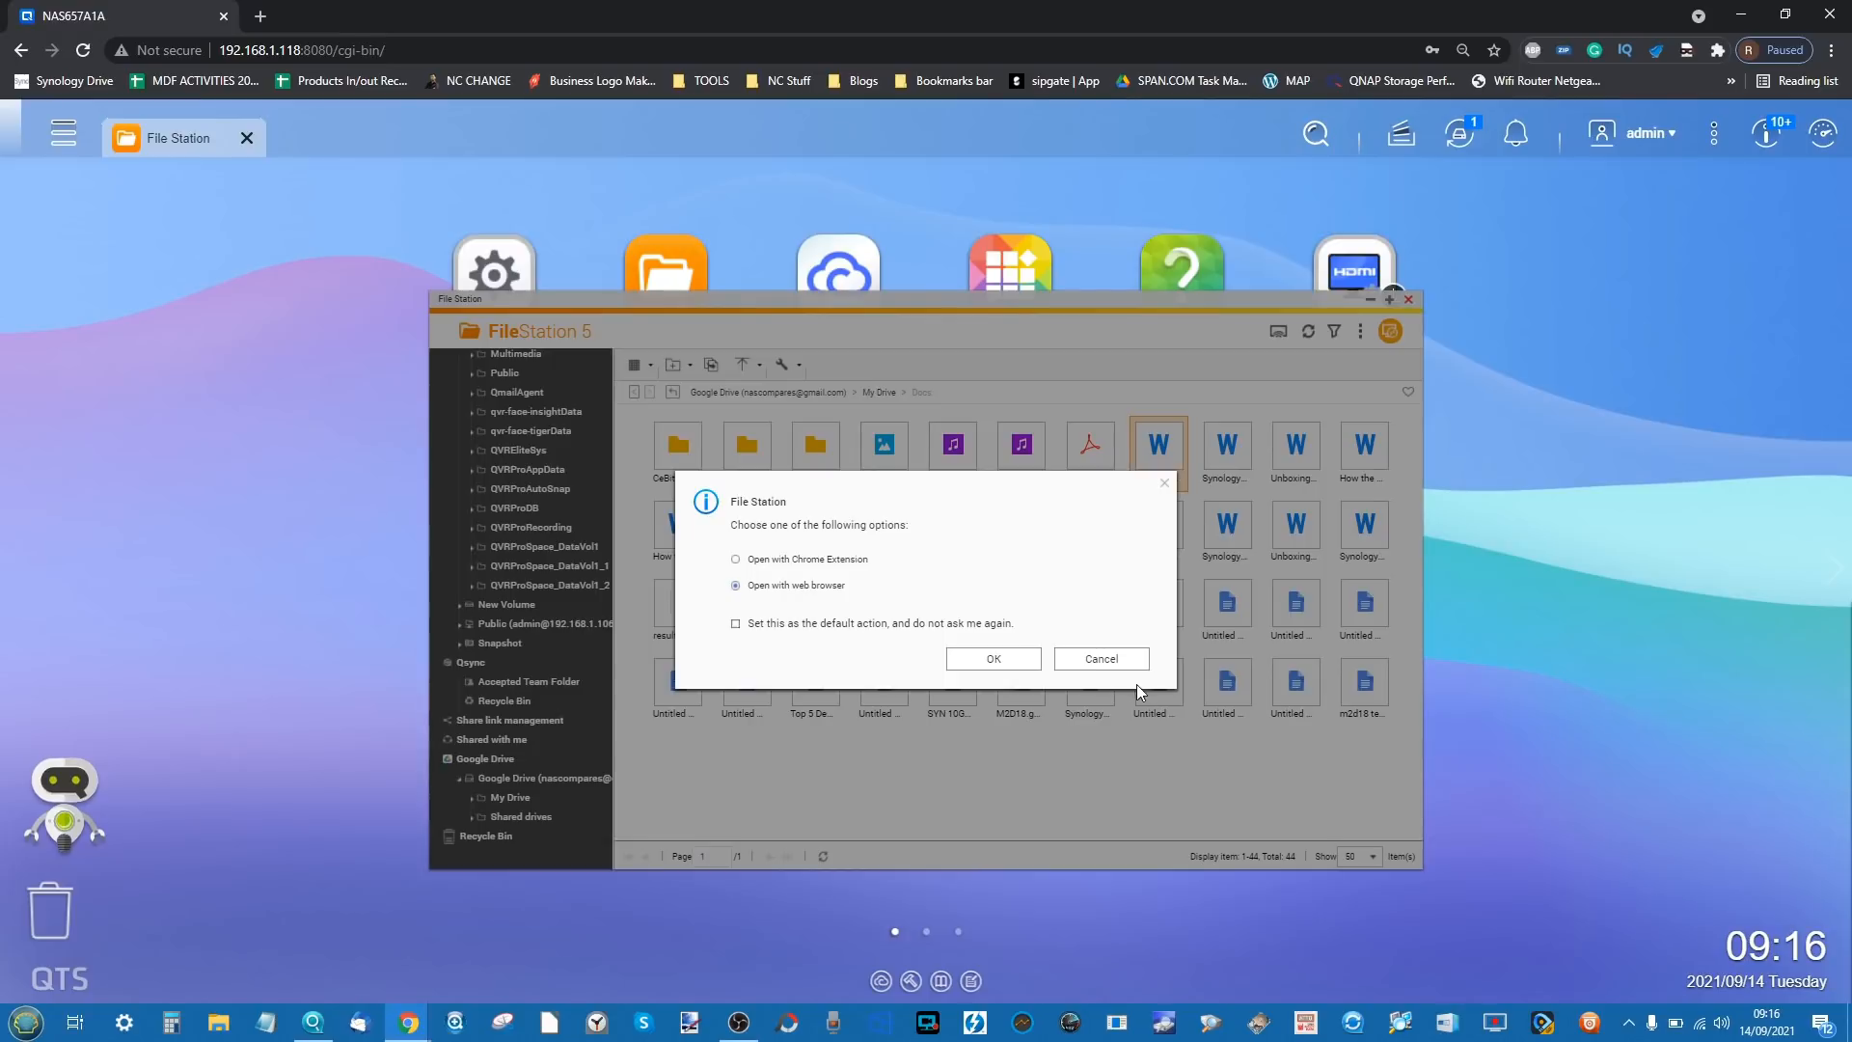
{"action": "left_click", "coordinate": [1106, 656]}
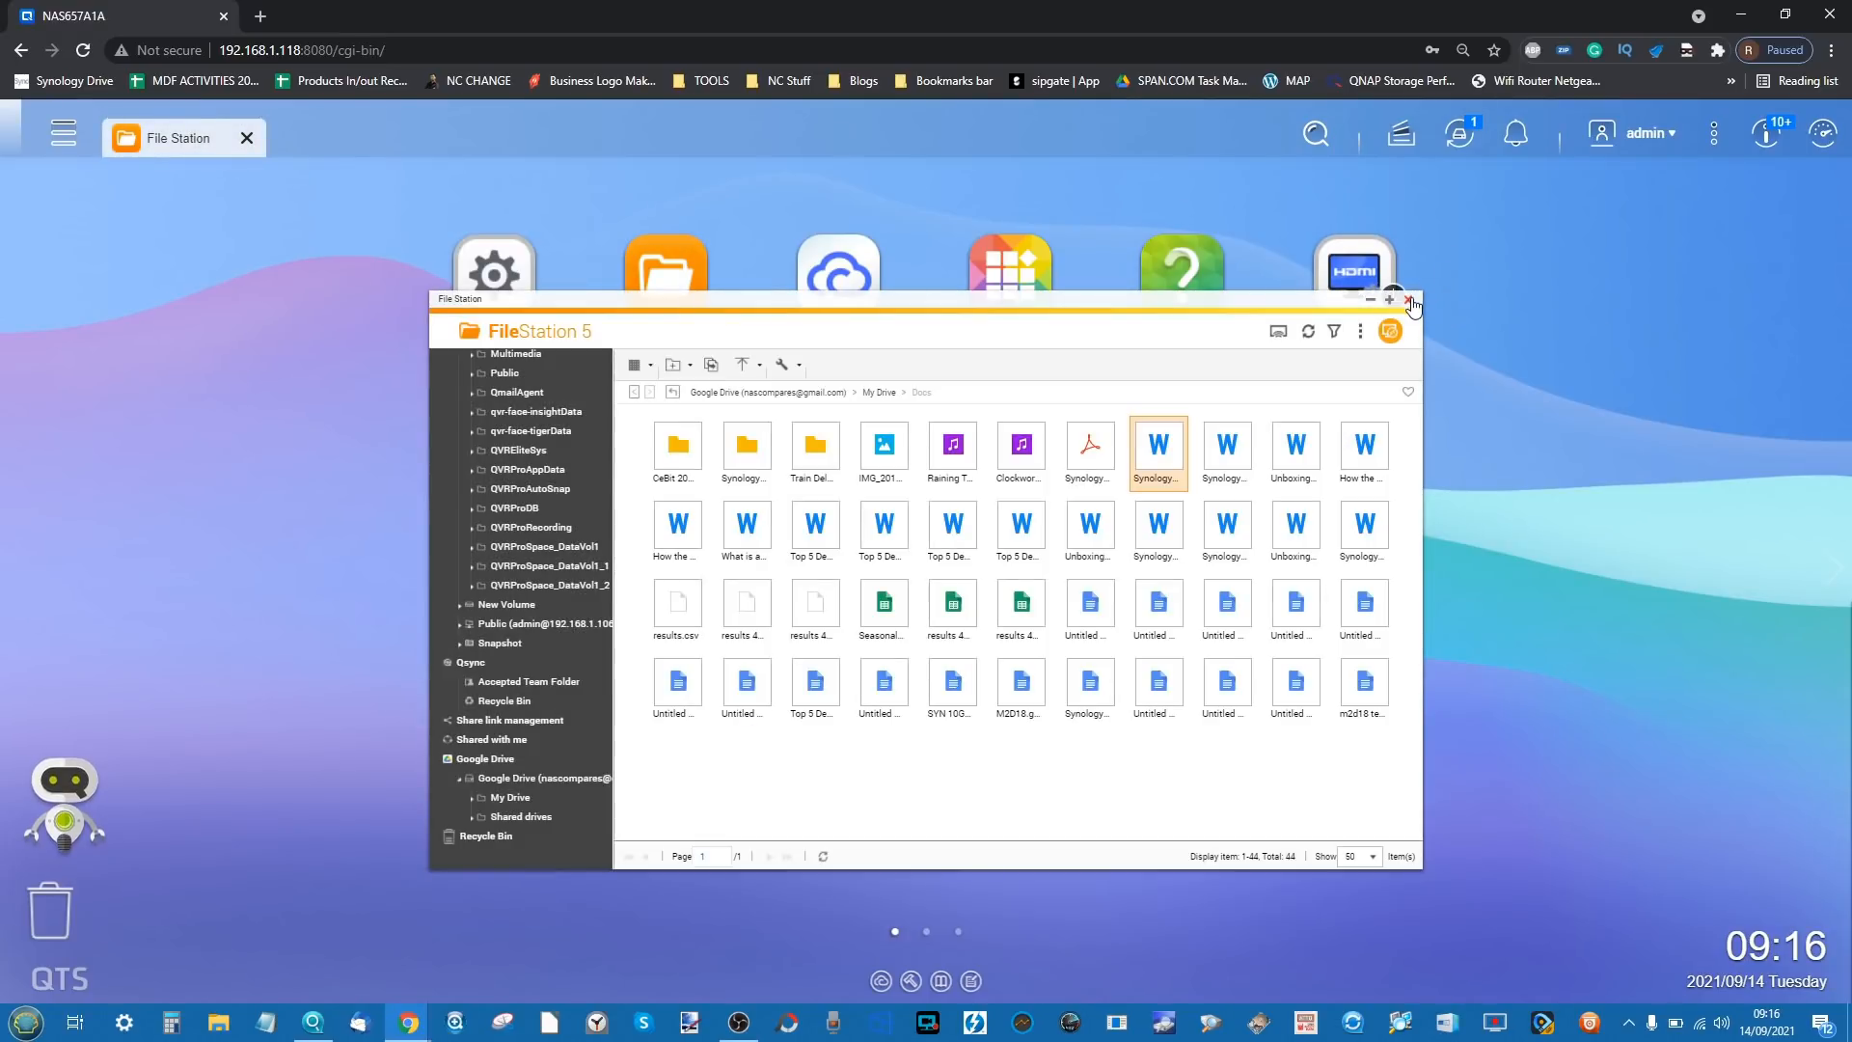
{"action": "scroll", "coordinate": [550, 557], "scroll_direction": "up", "scroll_amount": 3}
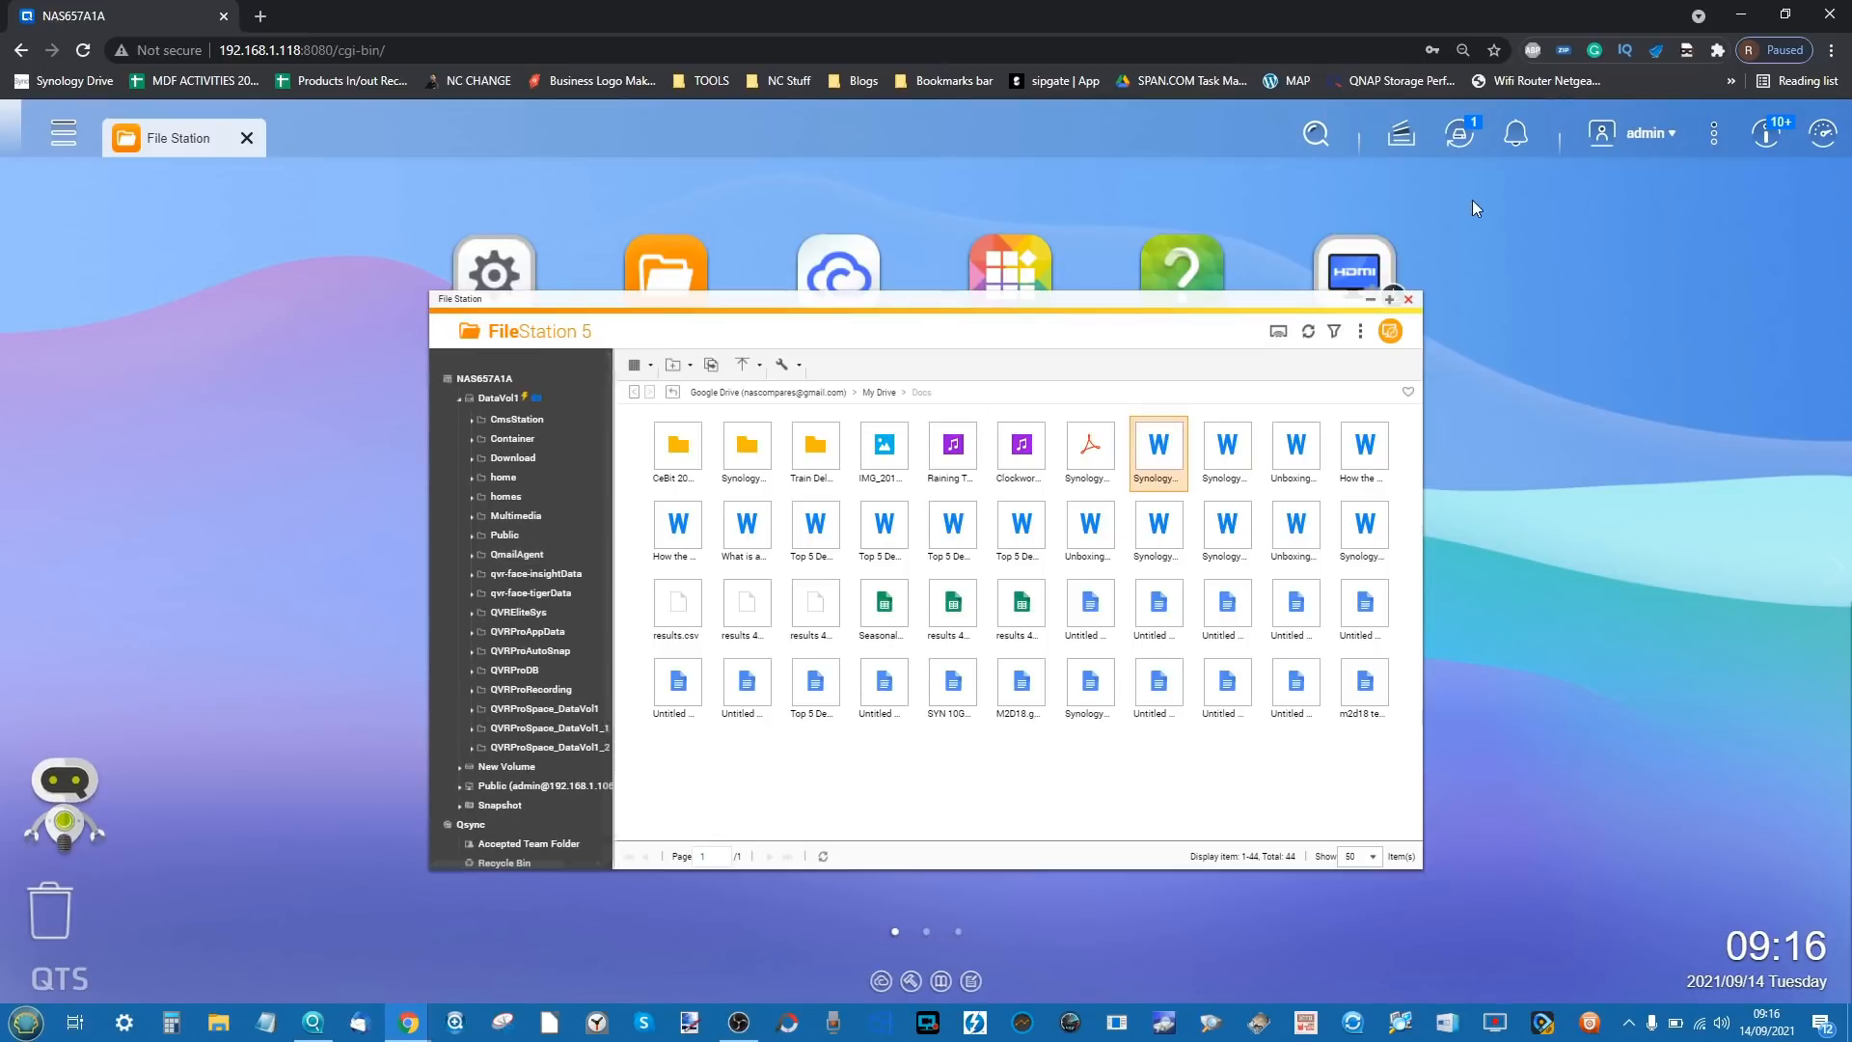
- Close File Station, then launch and minimize Music Station and Photo Station
{"action": "left_click", "coordinate": [1407, 301]}
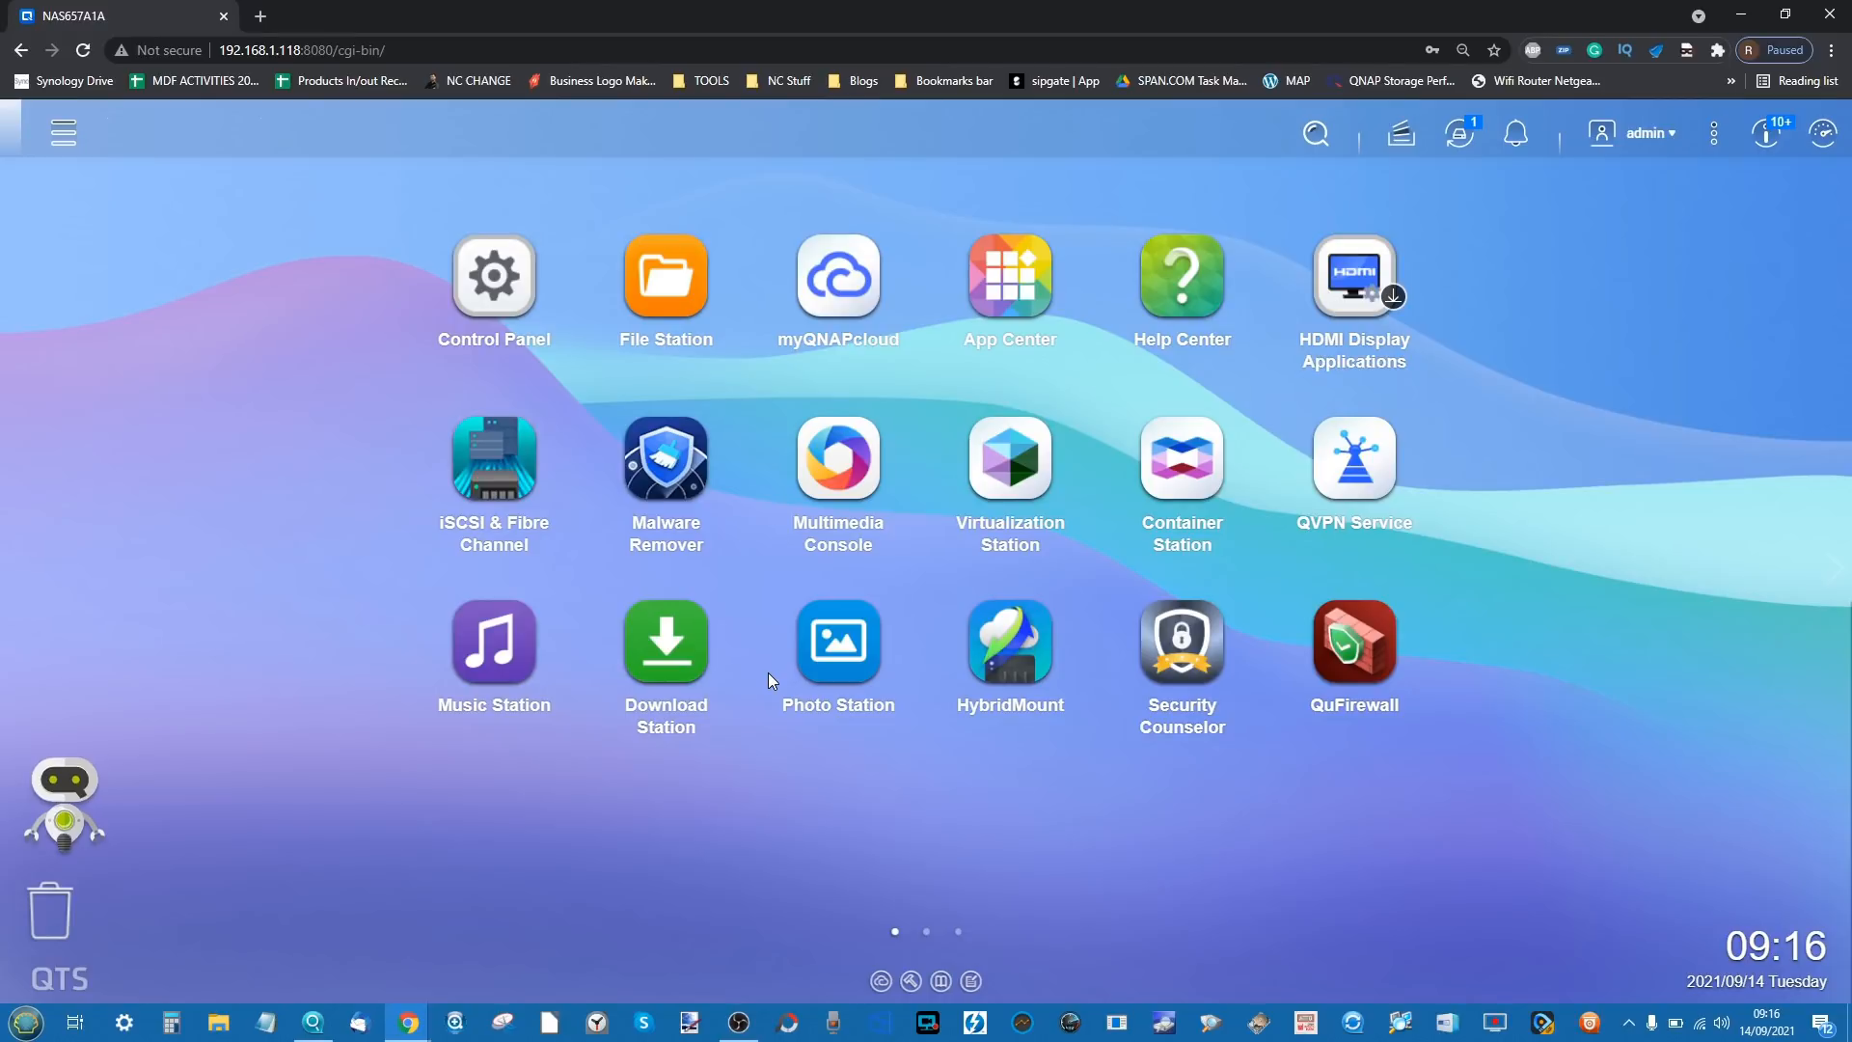
{"action": "left_click", "coordinate": [498, 655]}
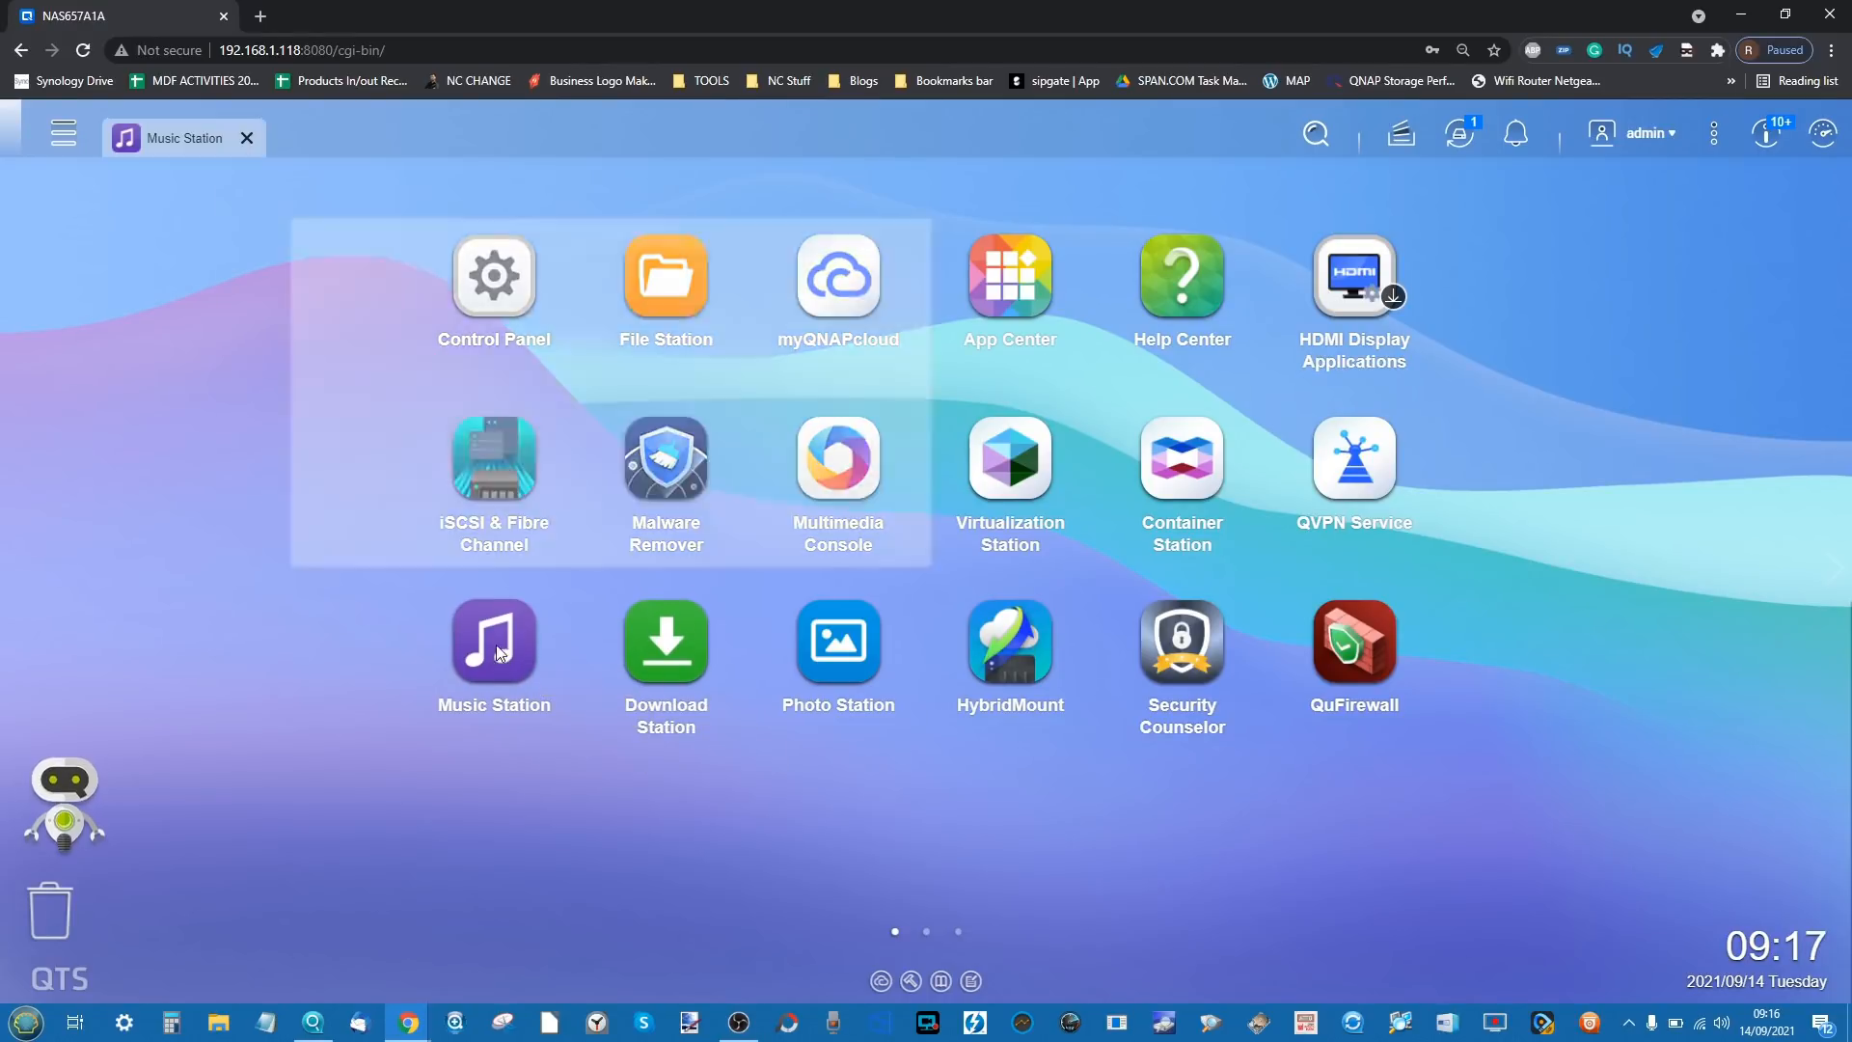
{"action": "left_click", "coordinate": [1369, 301]}
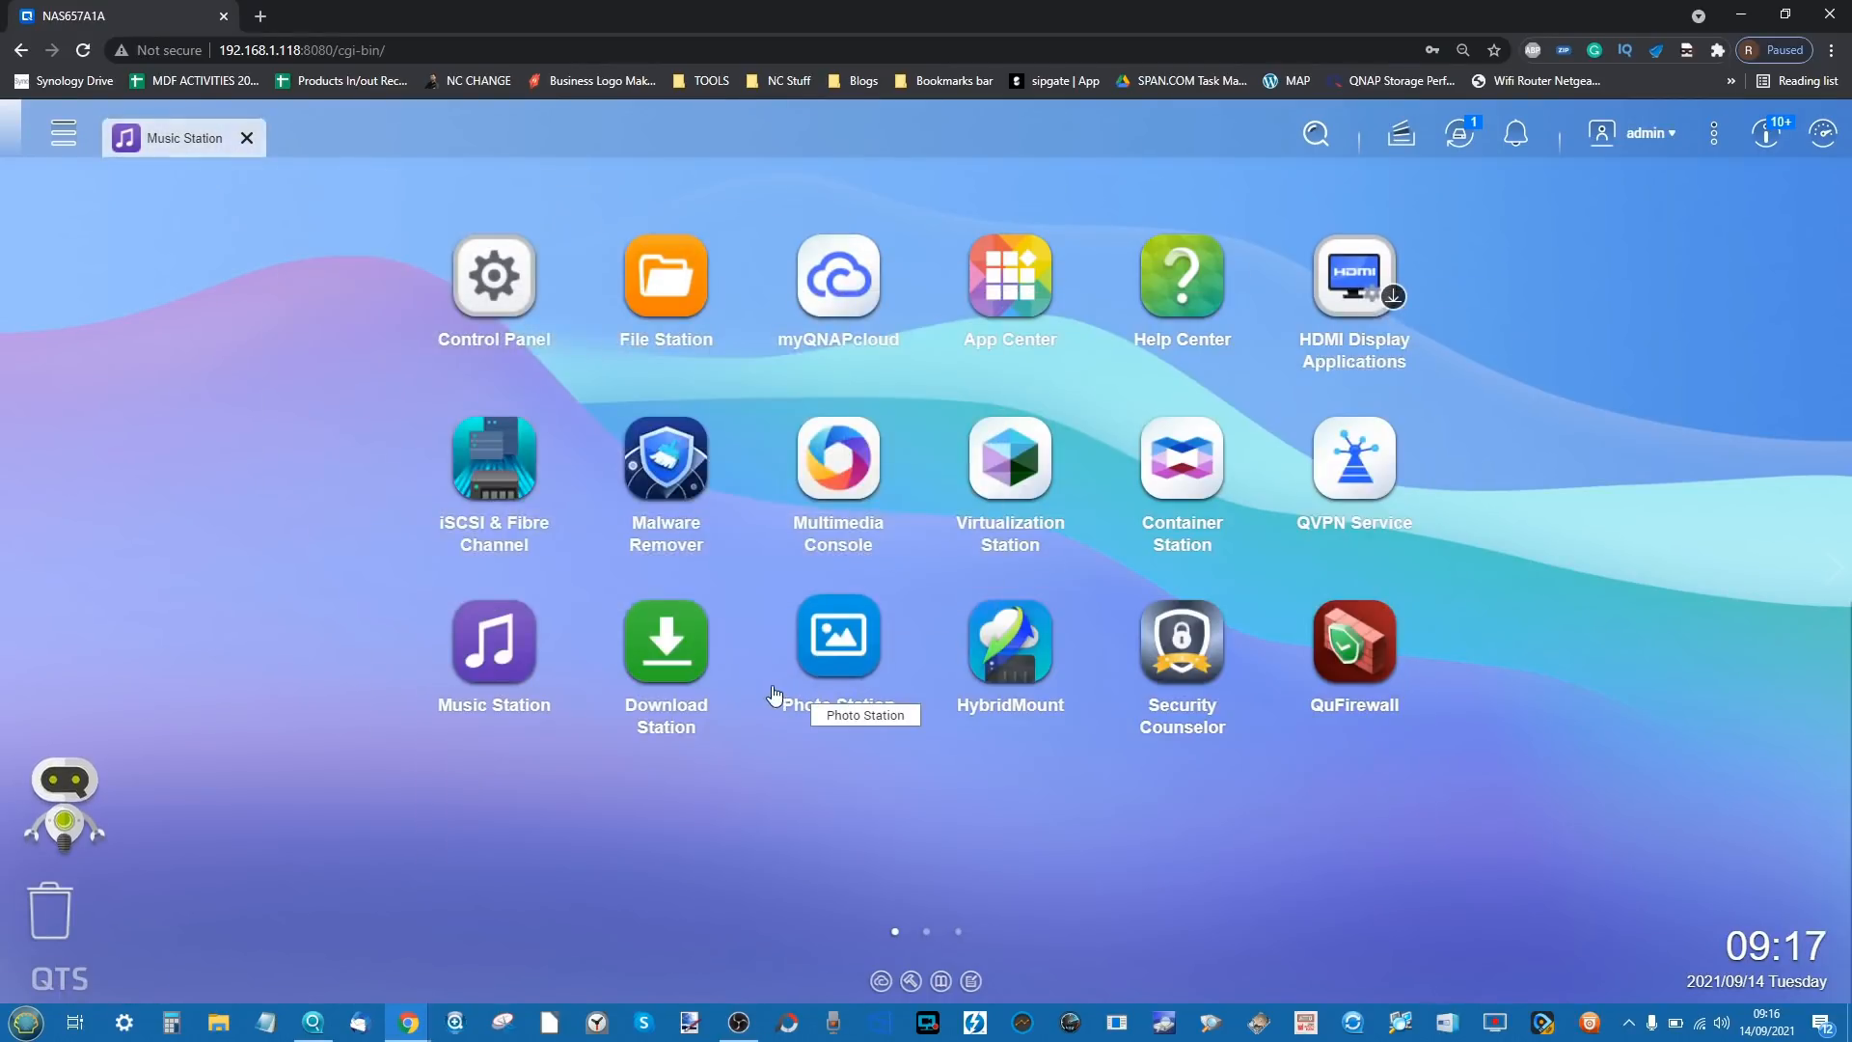
{"action": "left_click", "coordinate": [840, 641]}
{"action": "left_click", "coordinate": [1369, 300]}
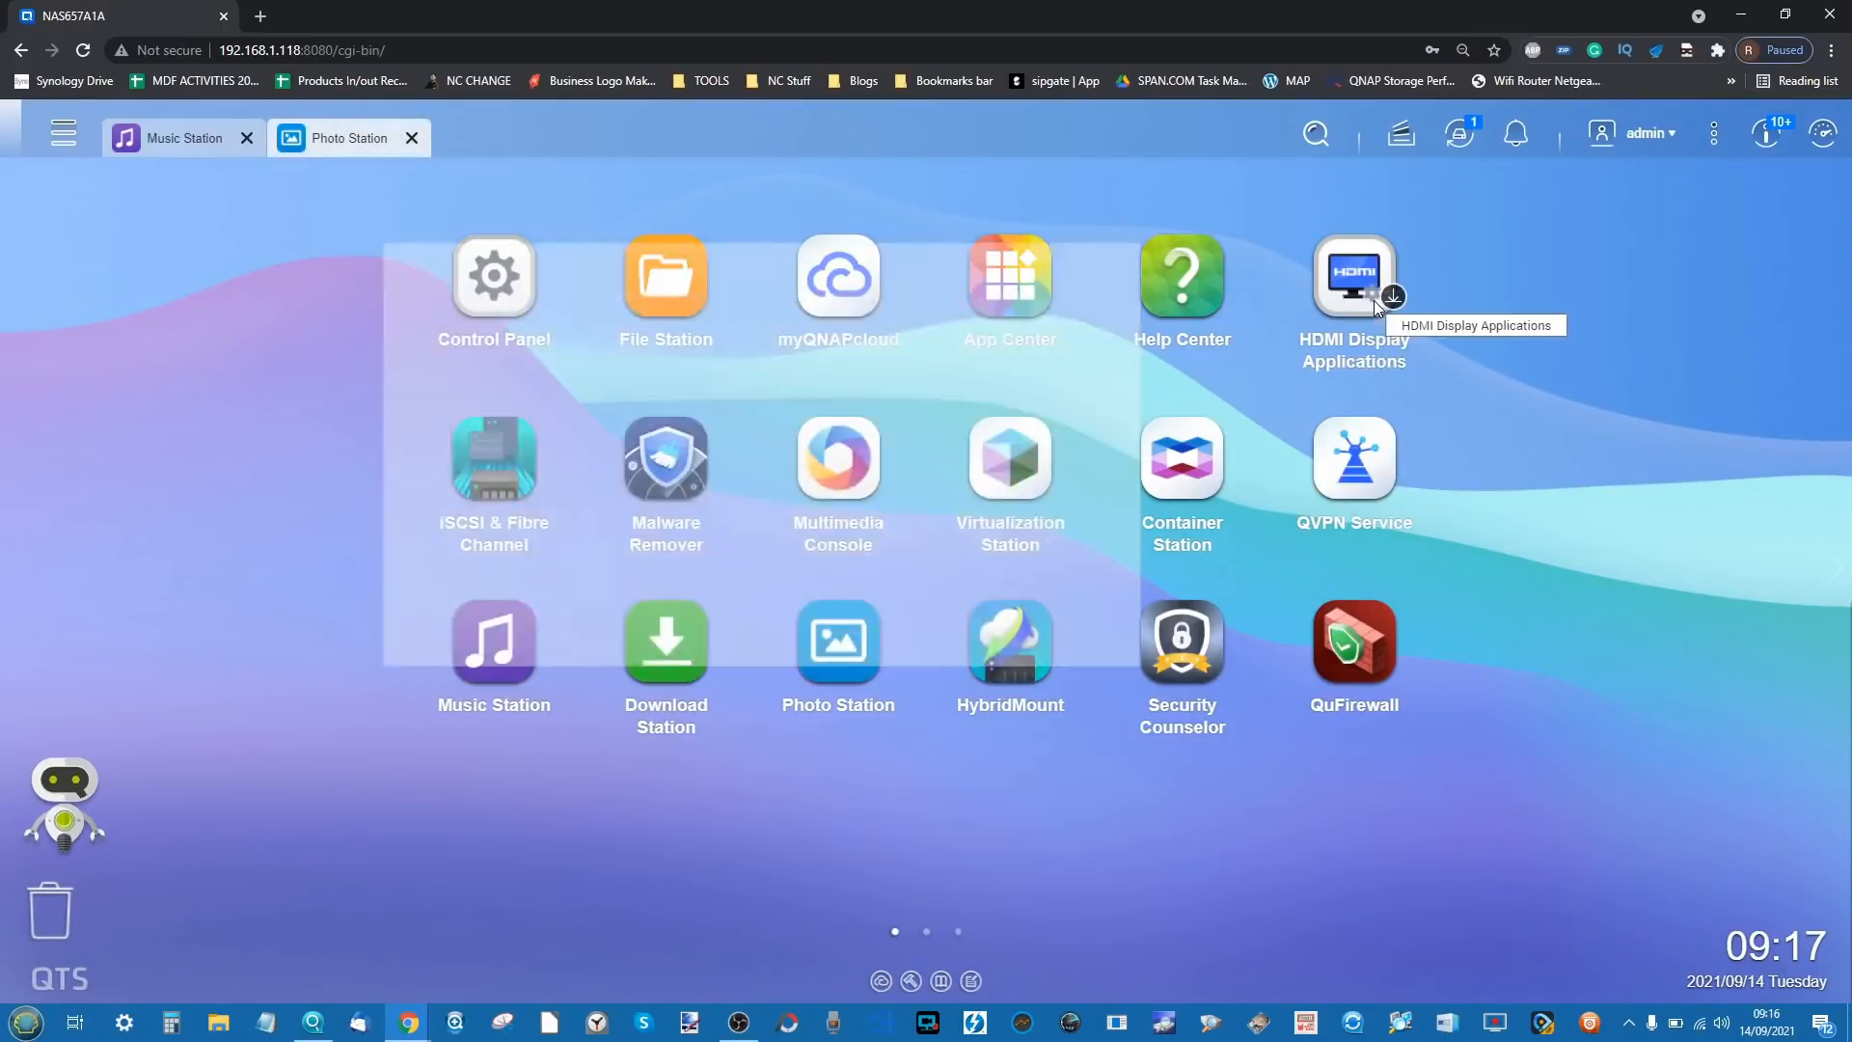
- Launch and minimize Video Station, start QuMagie in a new tab, and return to QTS
{"action": "left_click", "coordinate": [44, 135]}
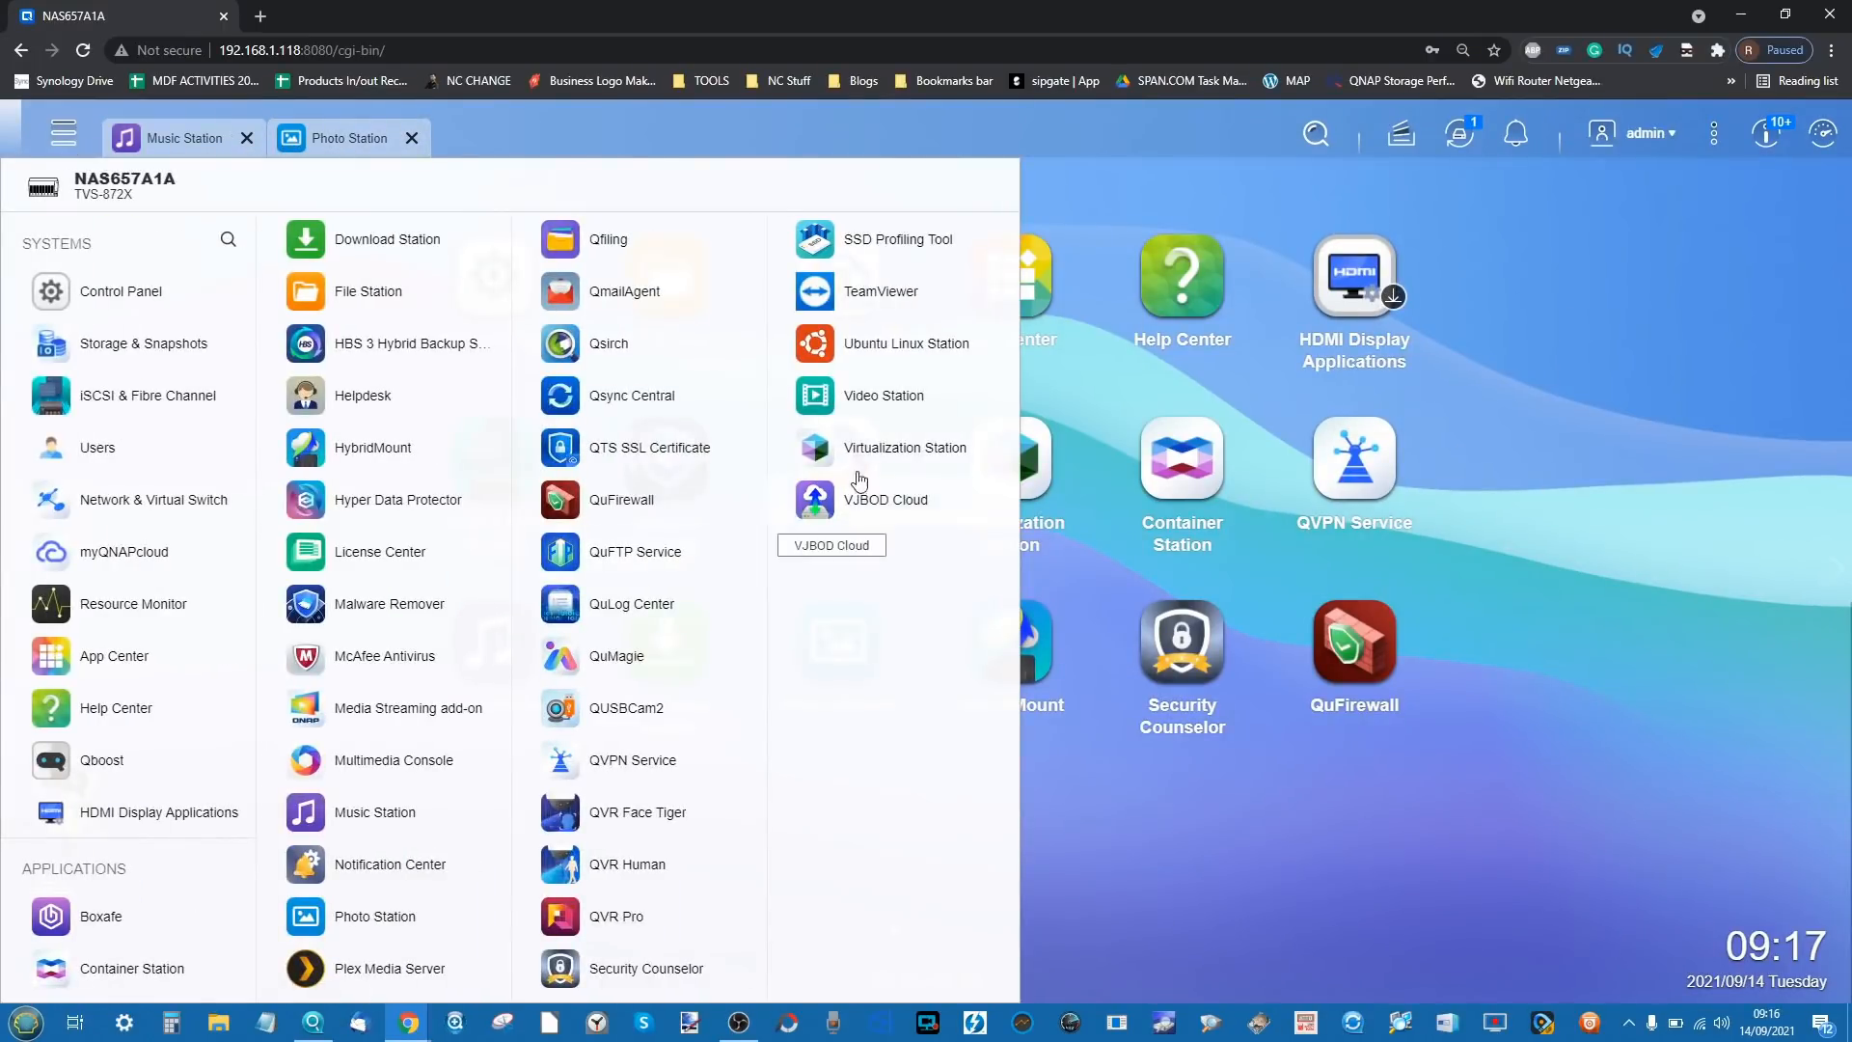
{"action": "left_click", "coordinate": [880, 396]}
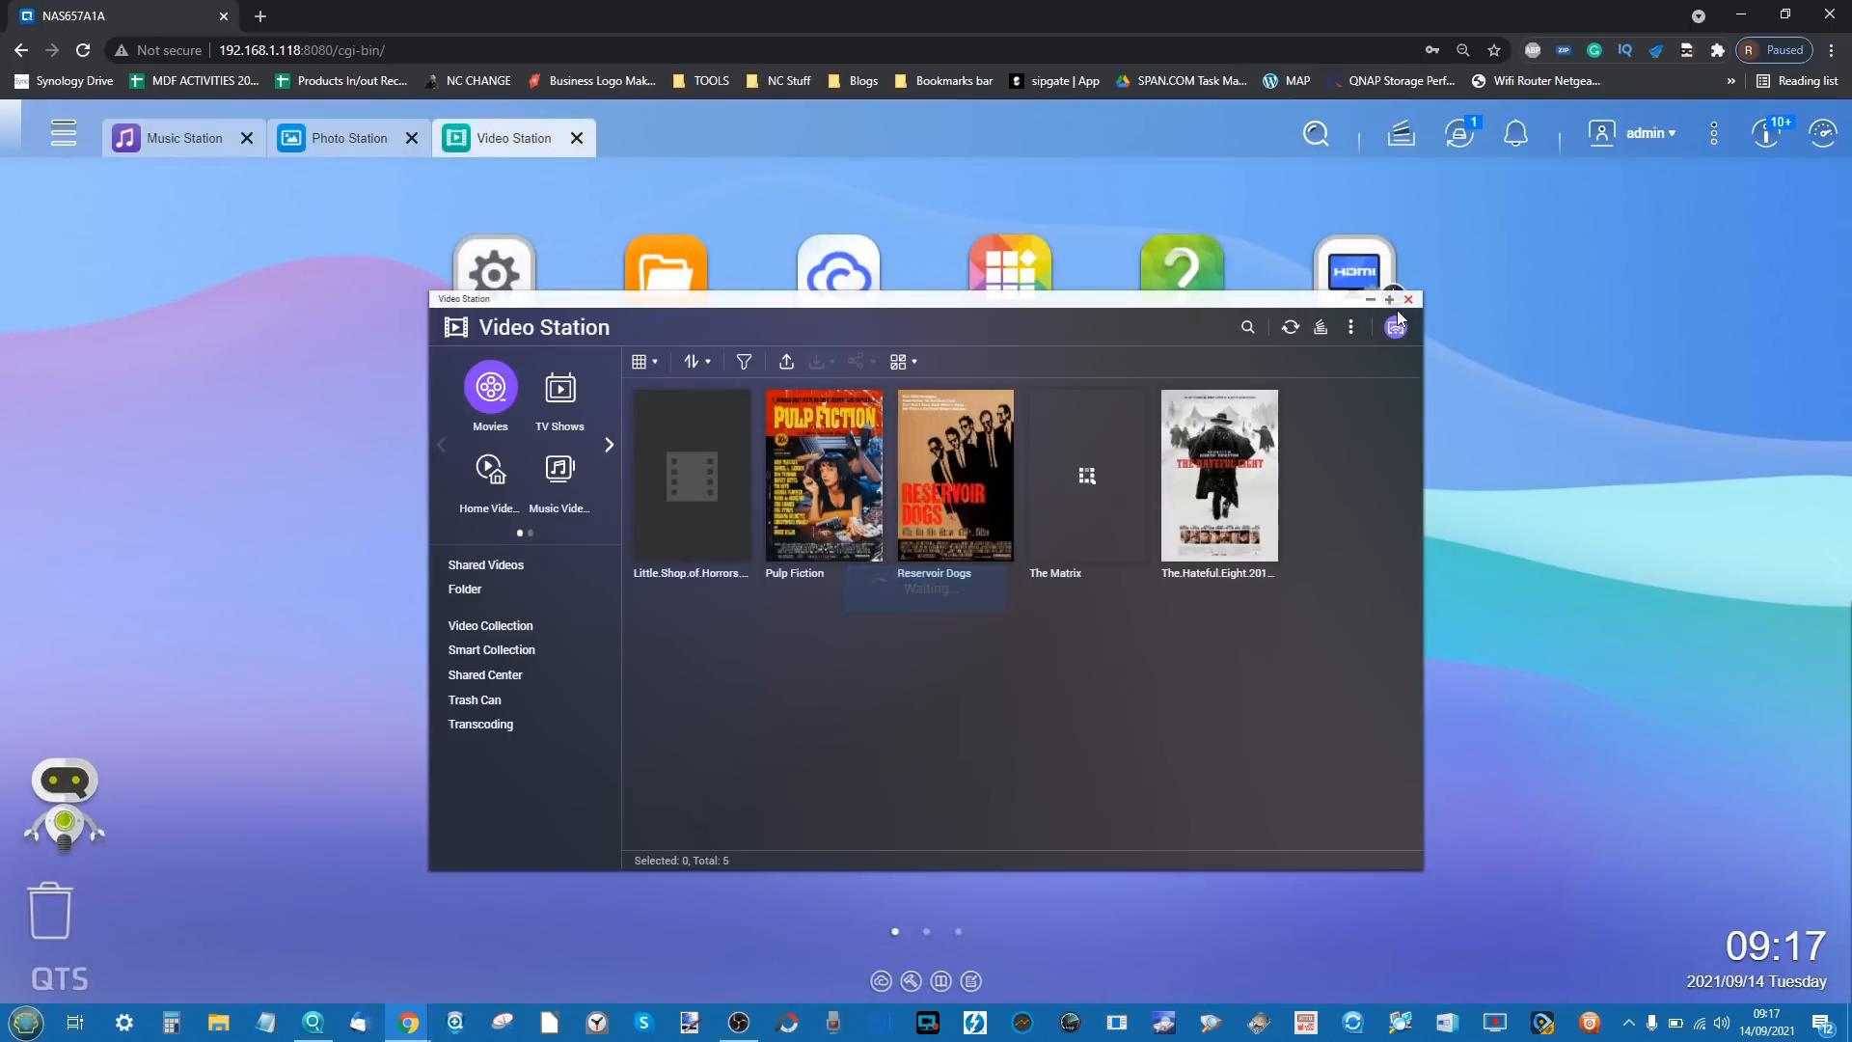
{"action": "left_click", "coordinate": [1370, 300]}
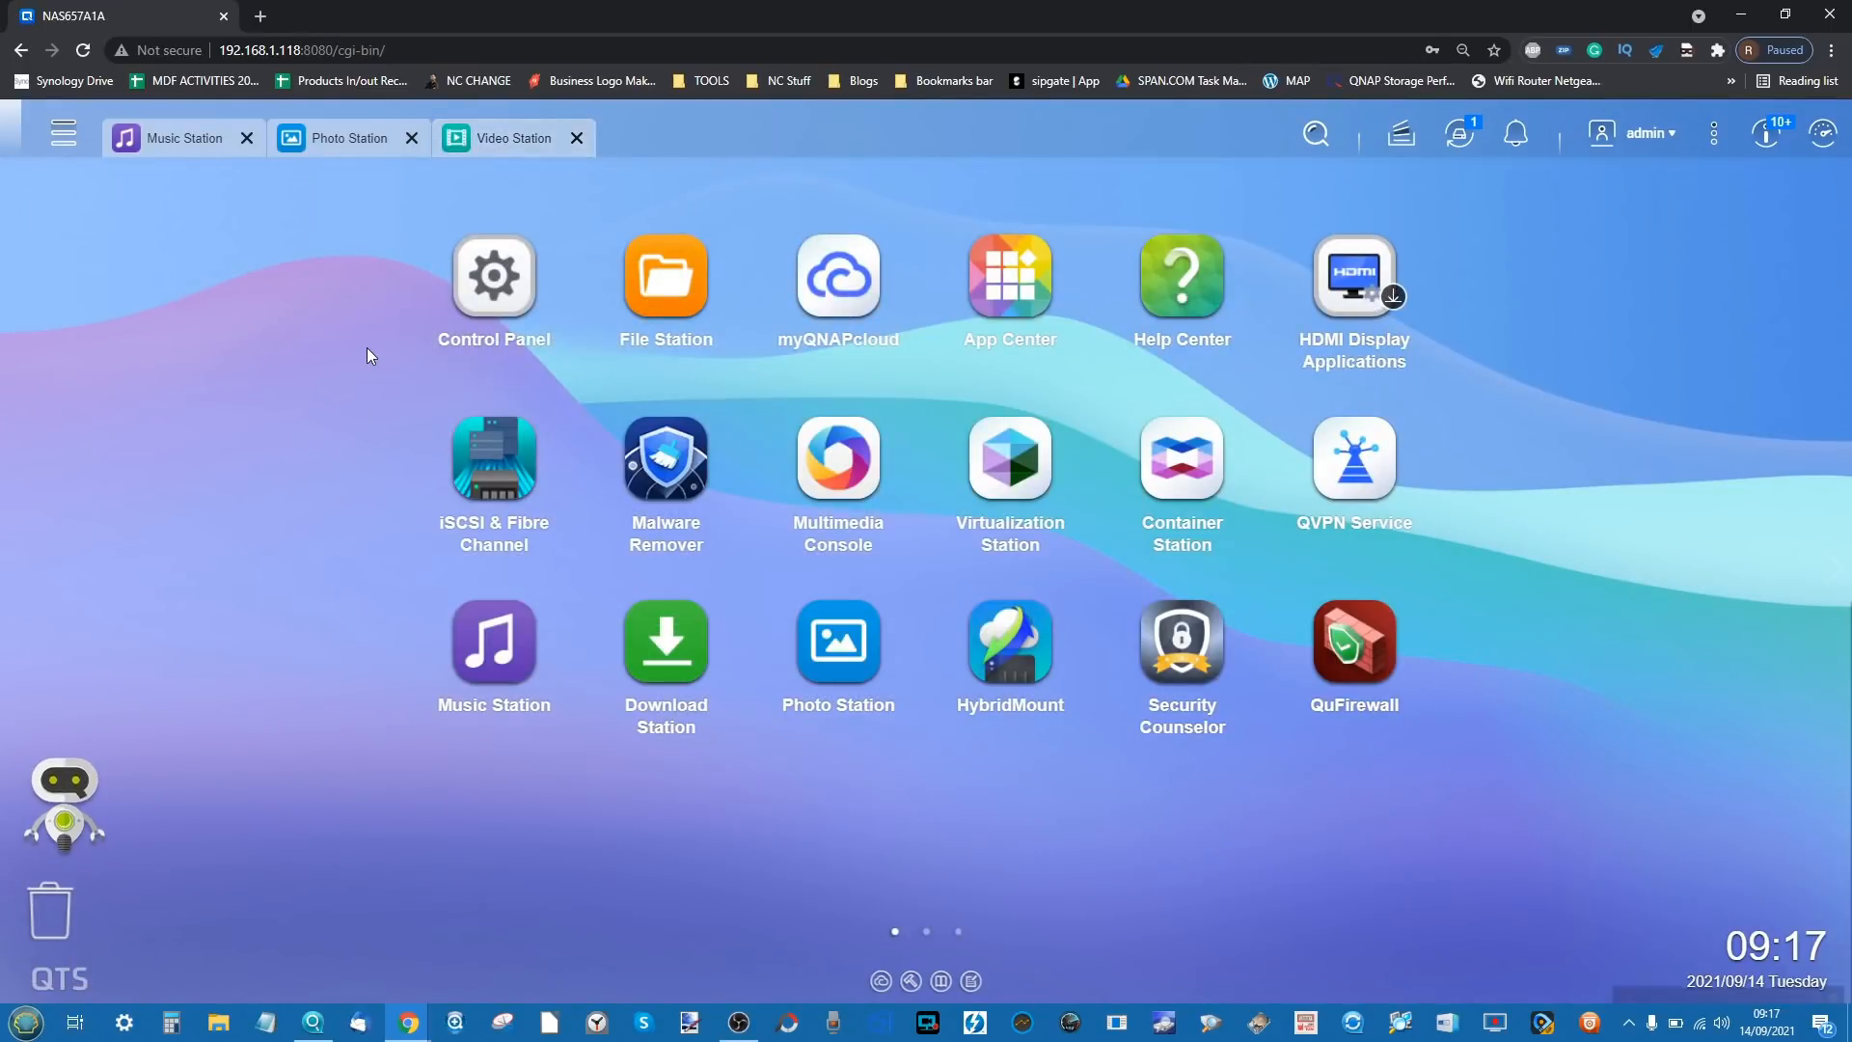
{"action": "left_click", "coordinate": [48, 131]}
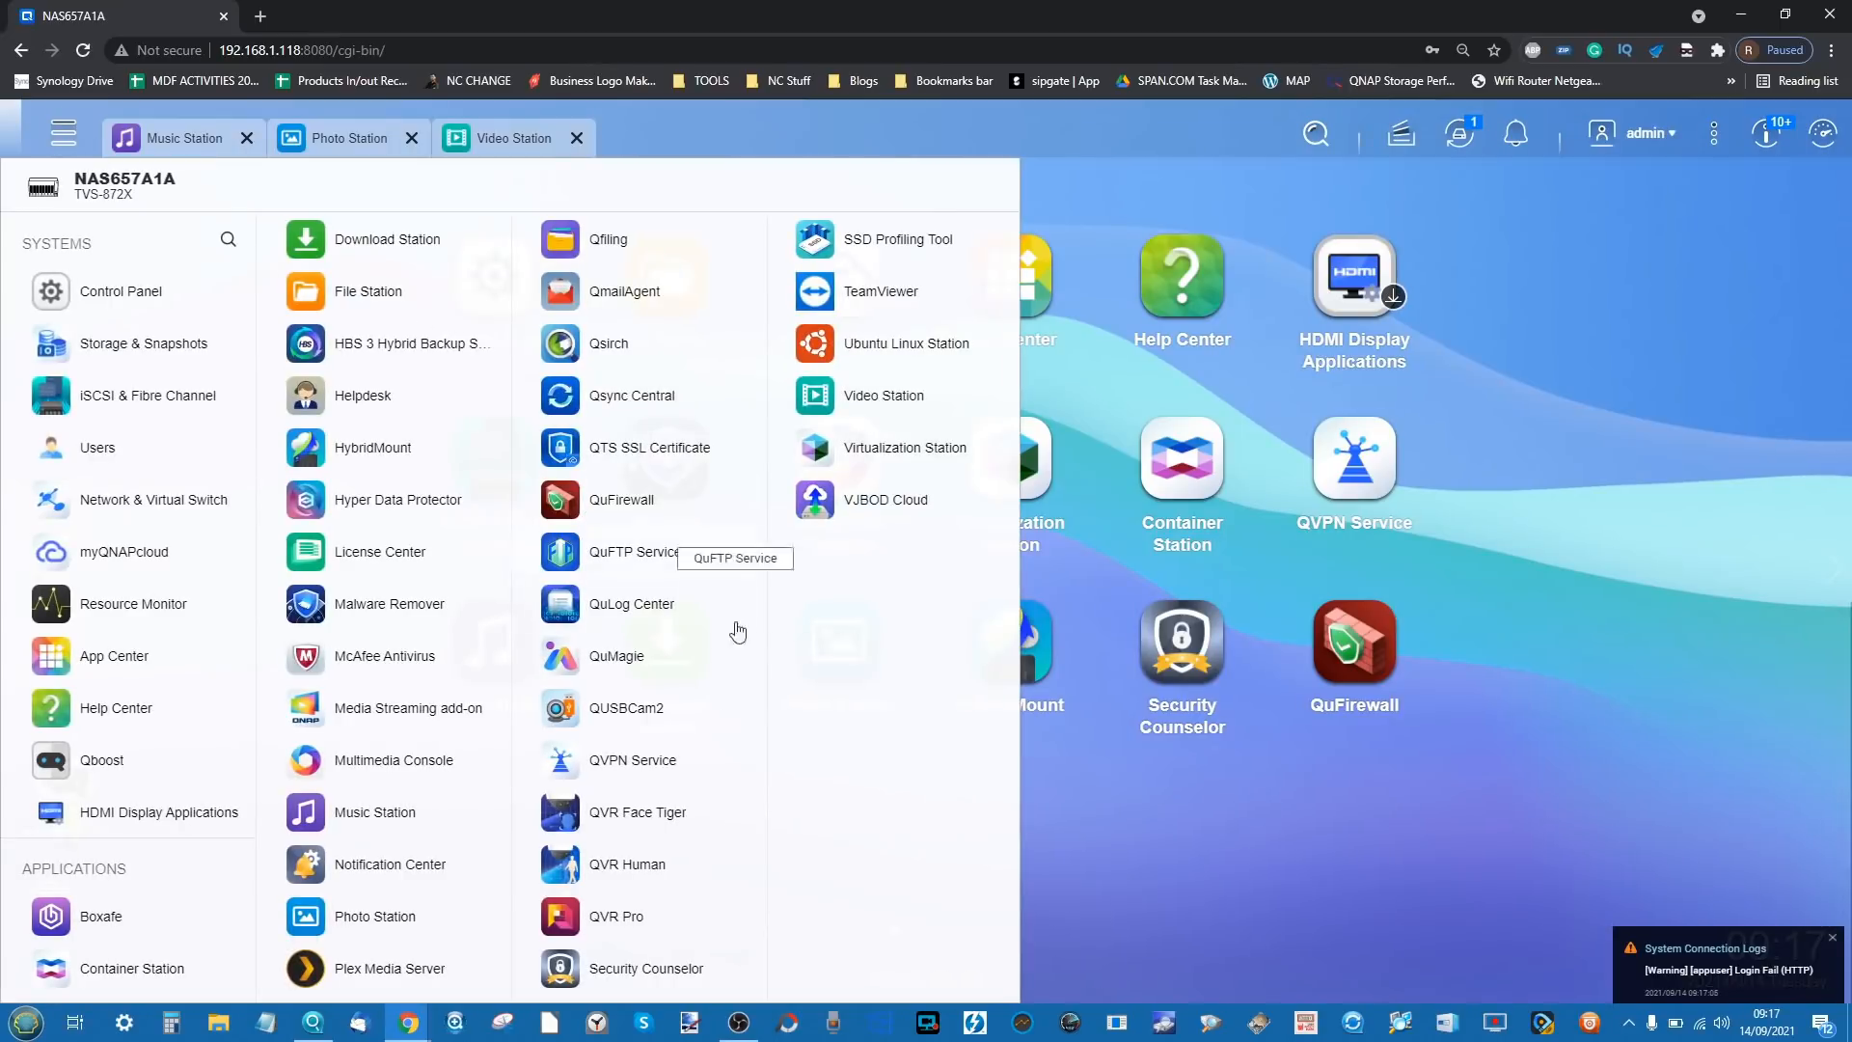
{"action": "left_click", "coordinate": [623, 655]}
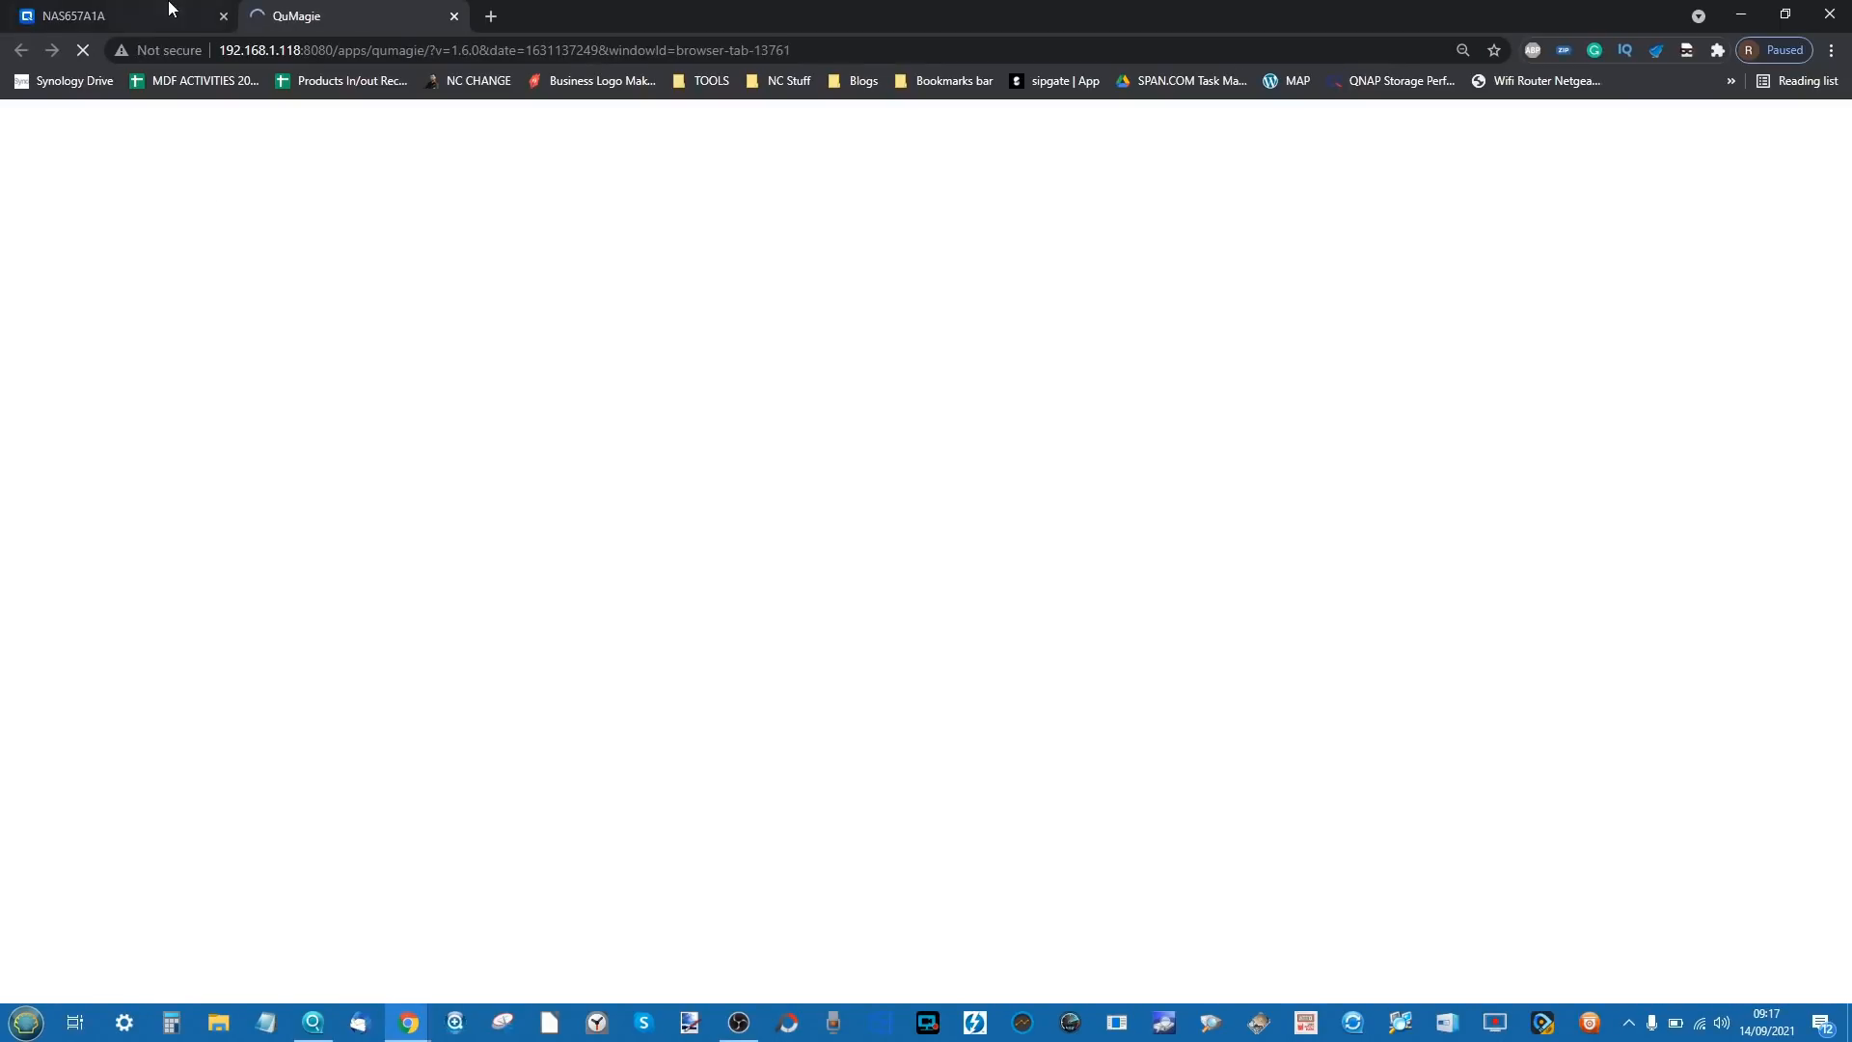
{"action": "left_click", "coordinate": [172, 7]}
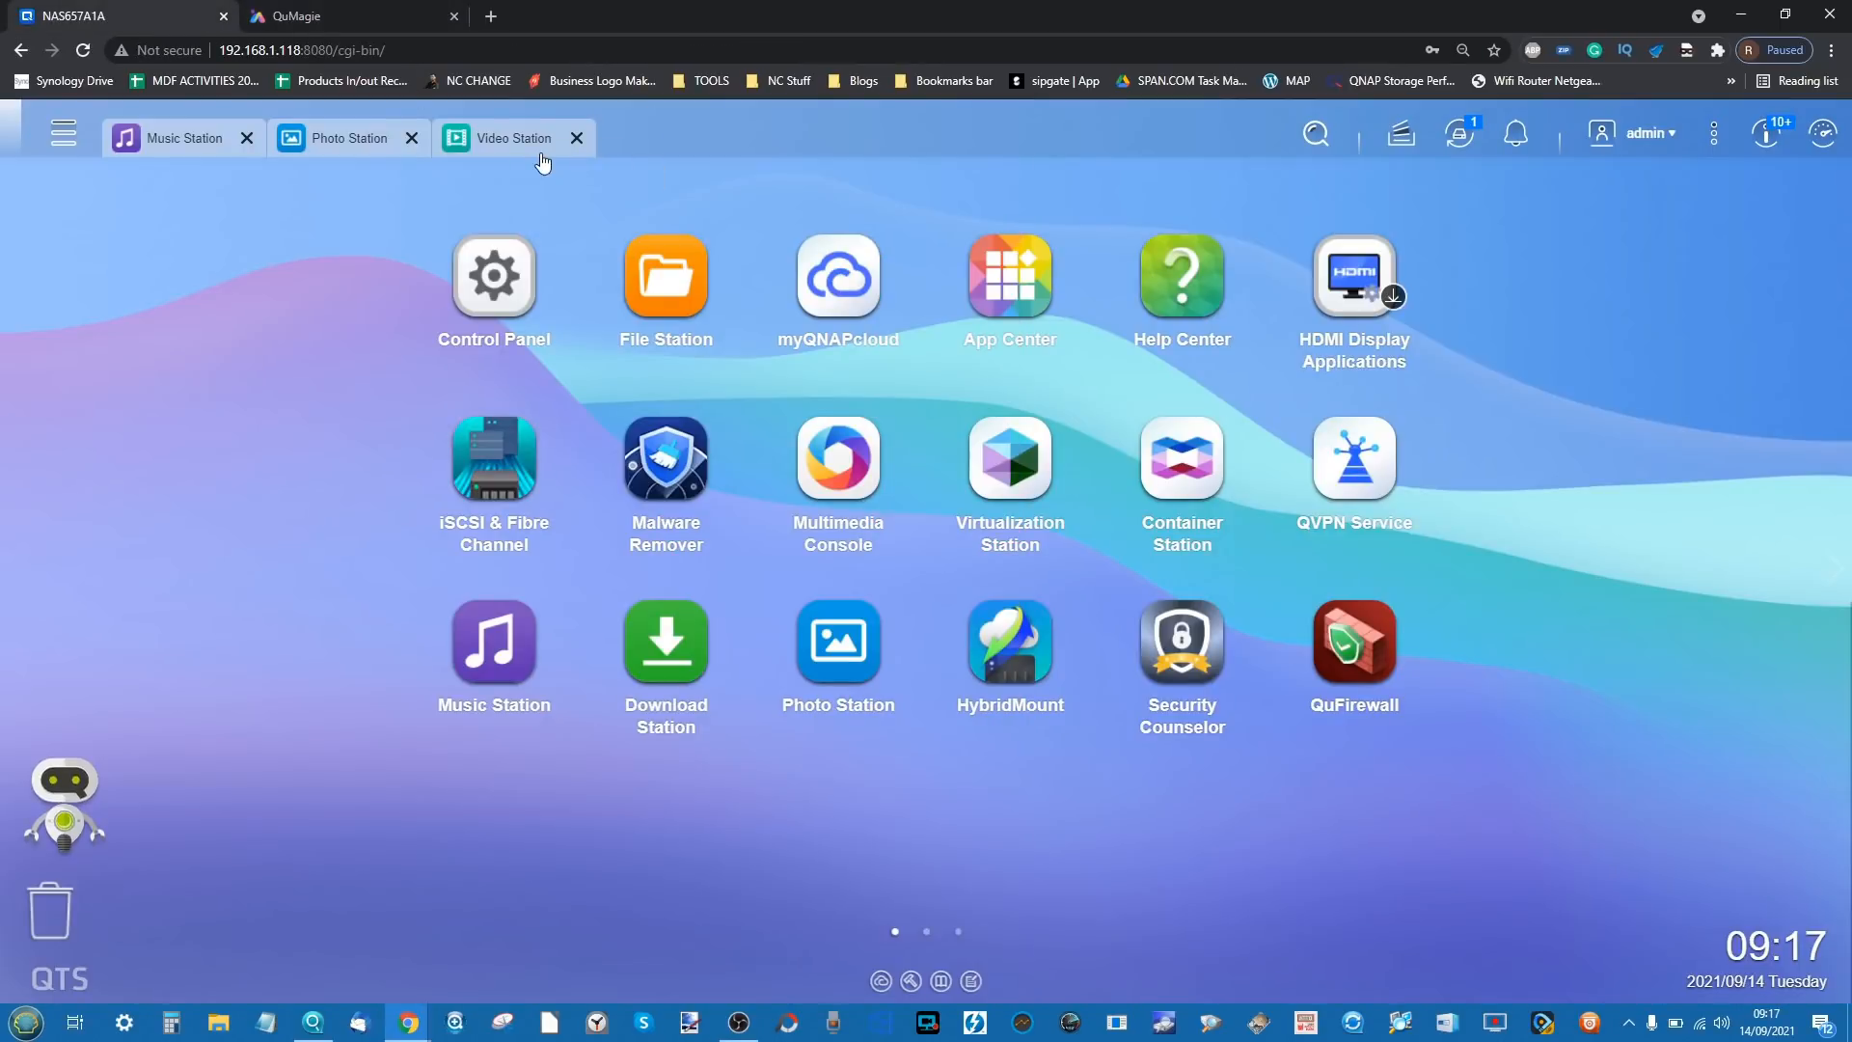
- Restore Video Station and view, then close, The Matrix movie details
{"action": "left_click", "coordinate": [541, 154]}
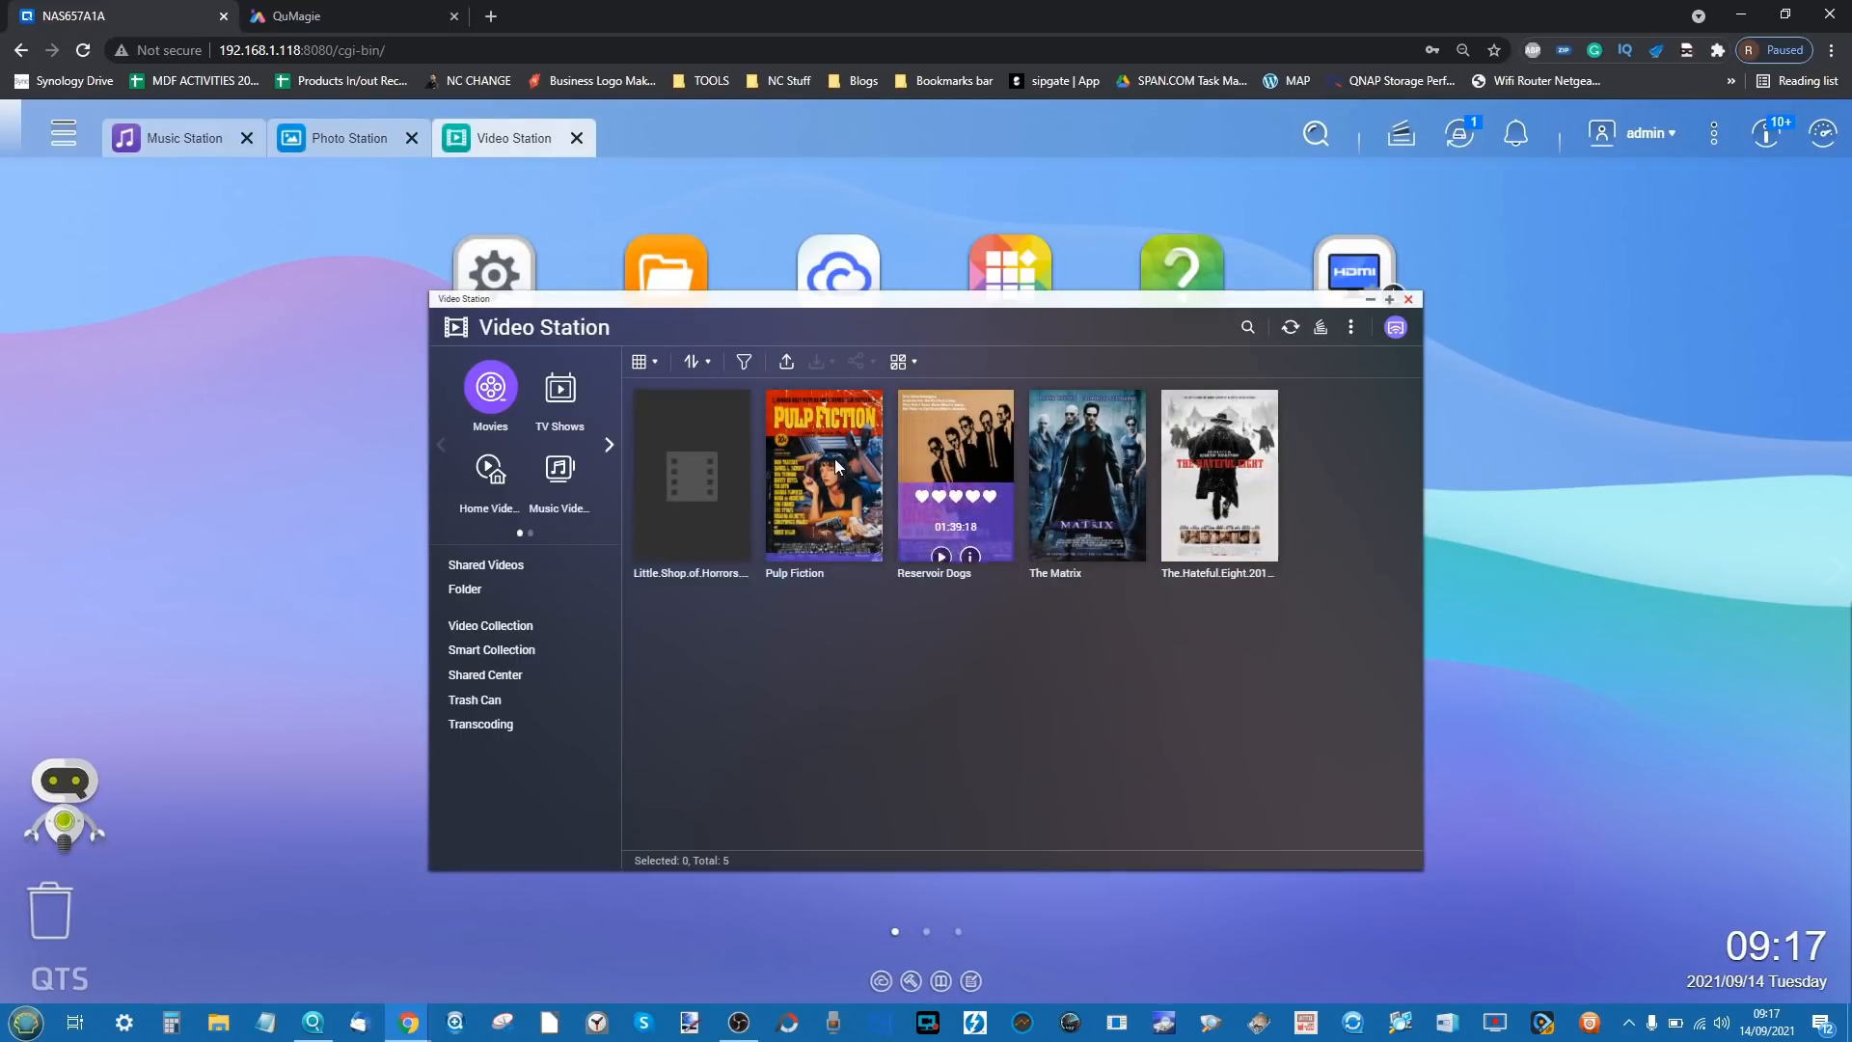
{"action": "left_click", "coordinate": [1103, 556]}
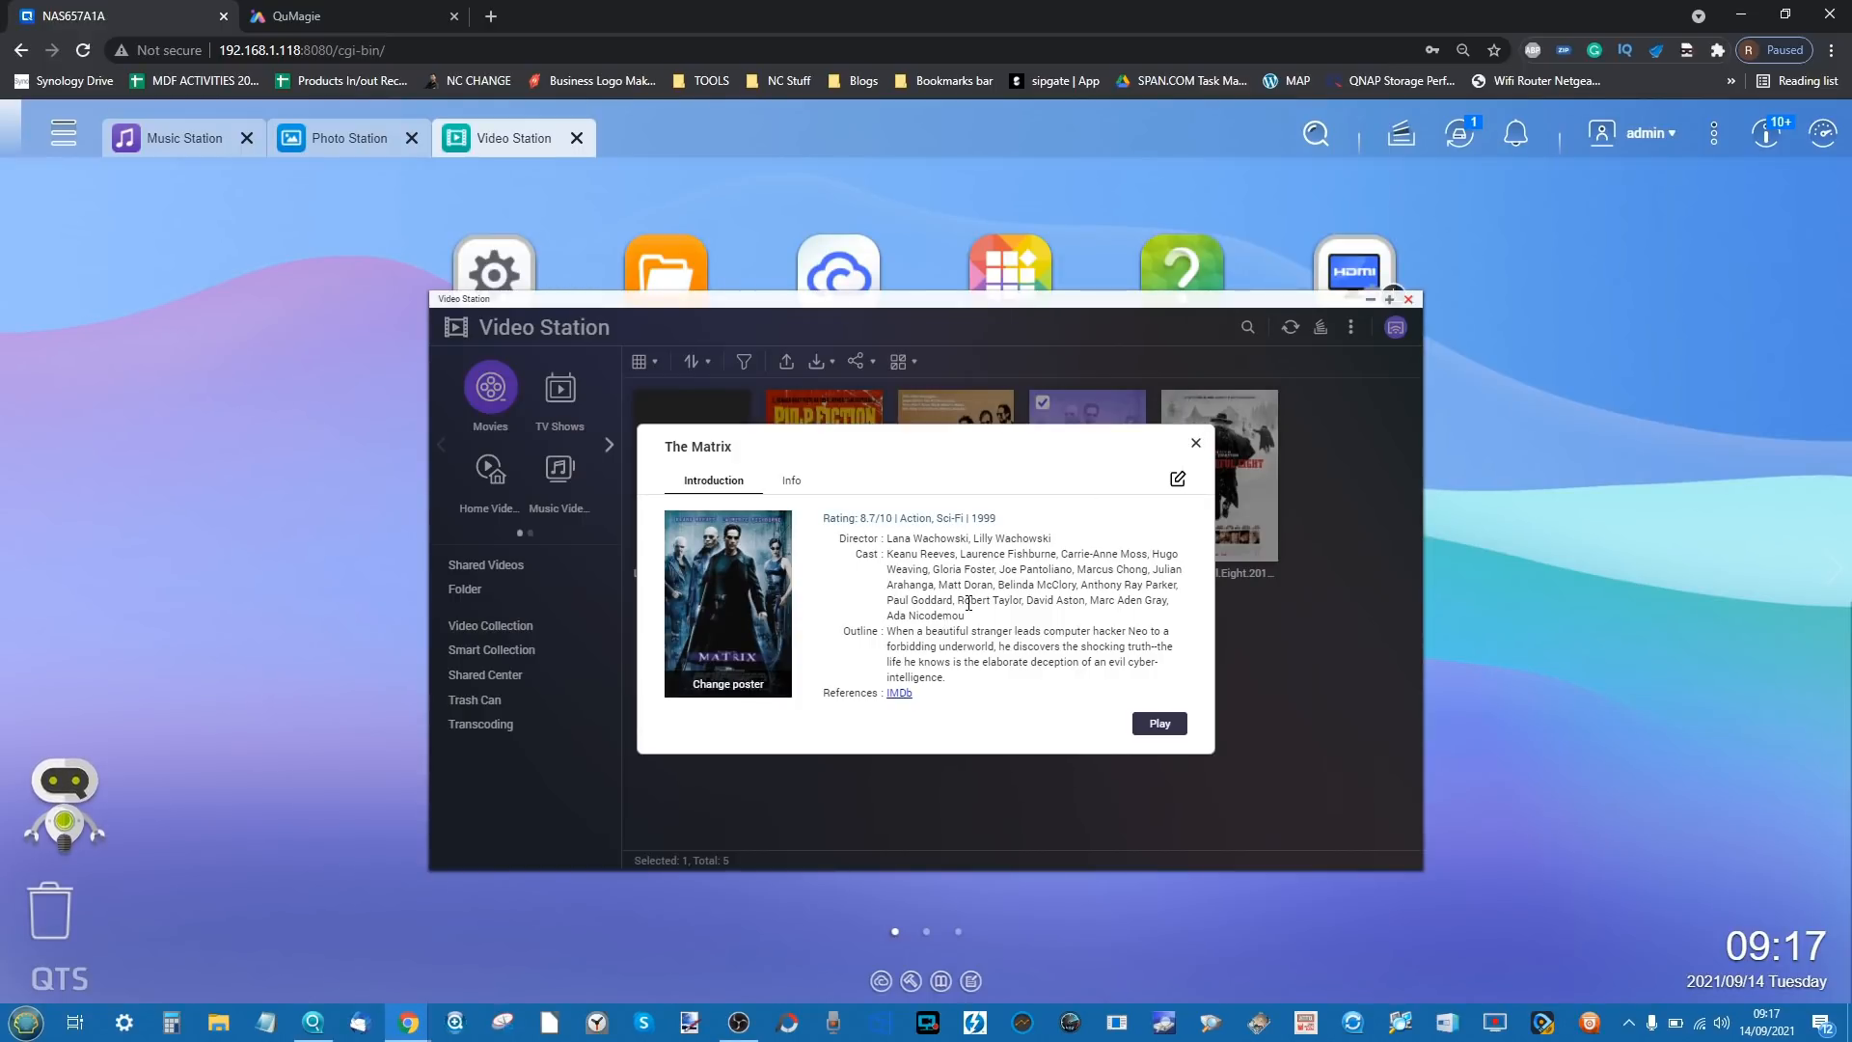
{"action": "left_click", "coordinate": [1196, 443]}
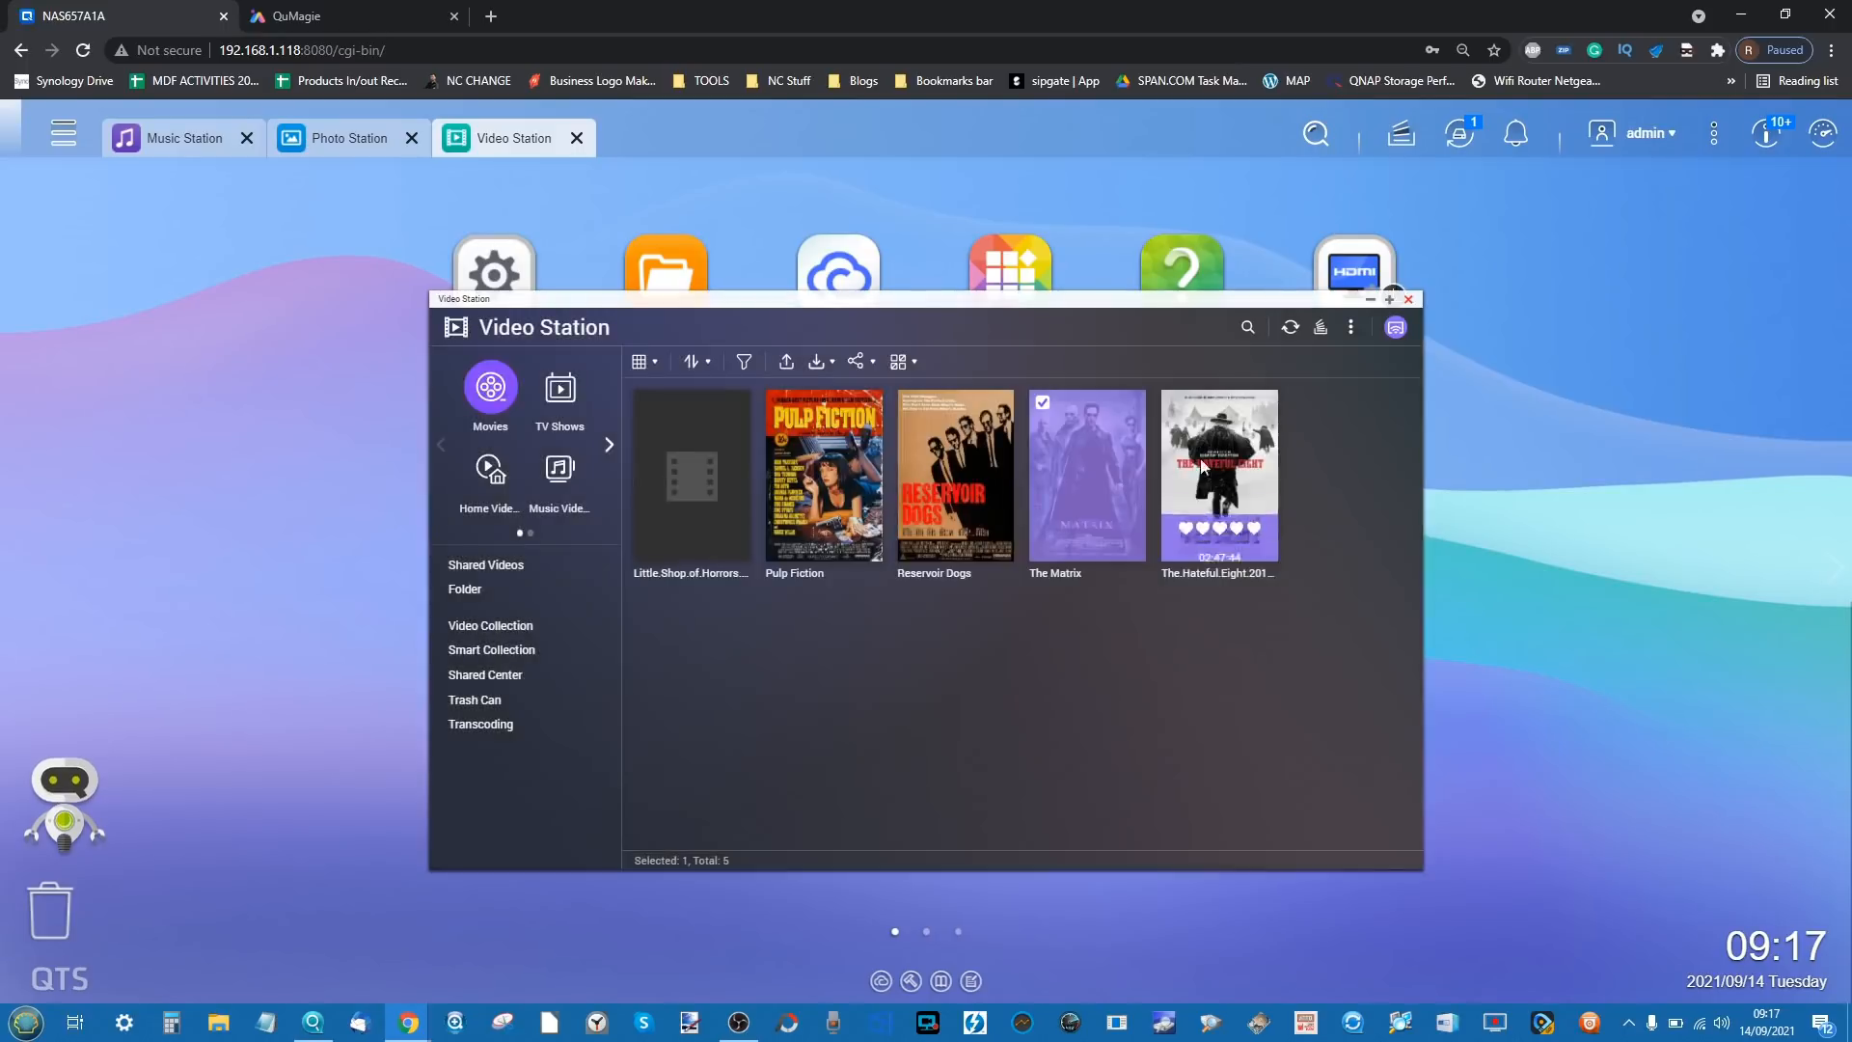
- Mute sound, play The Matrix from about 28 minutes in, then close Video Station
{"action": "key", "text": "XF86AudioMute"}
{"action": "double_click", "coordinate": [1081, 466]}
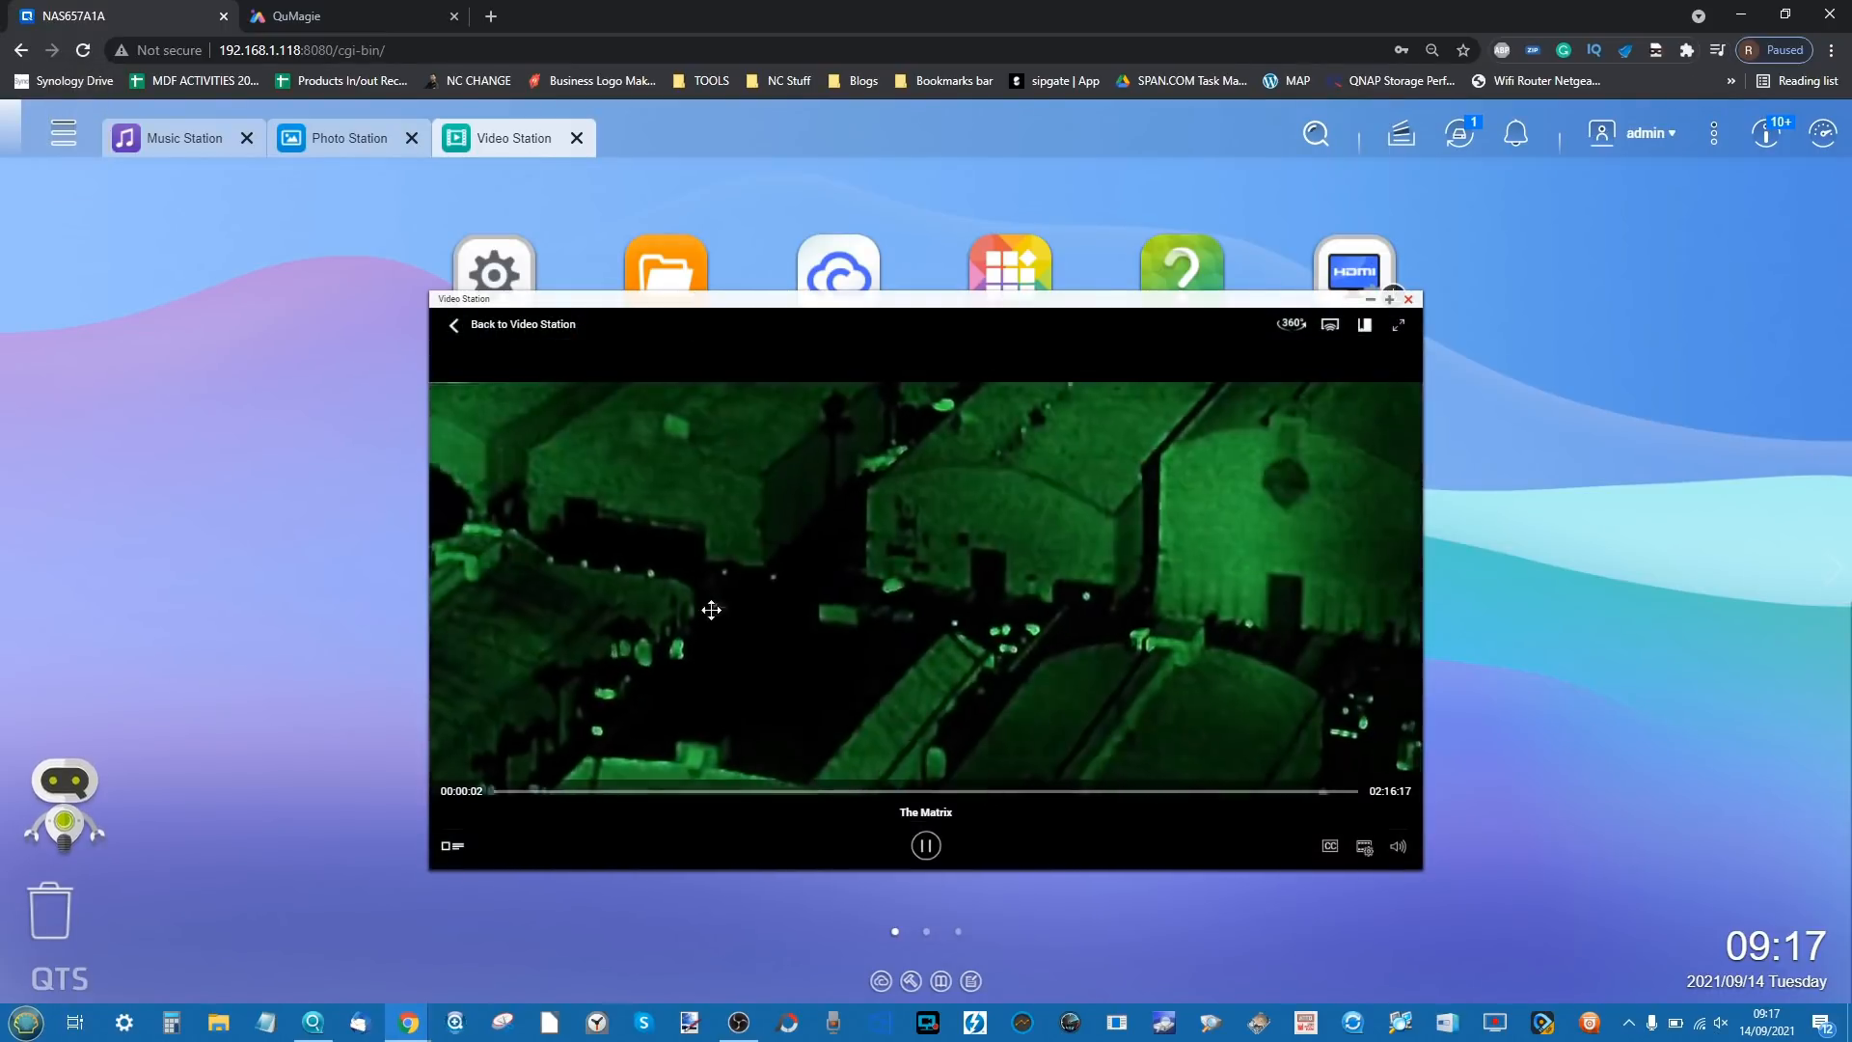
{"action": "left_click", "coordinate": [674, 801]}
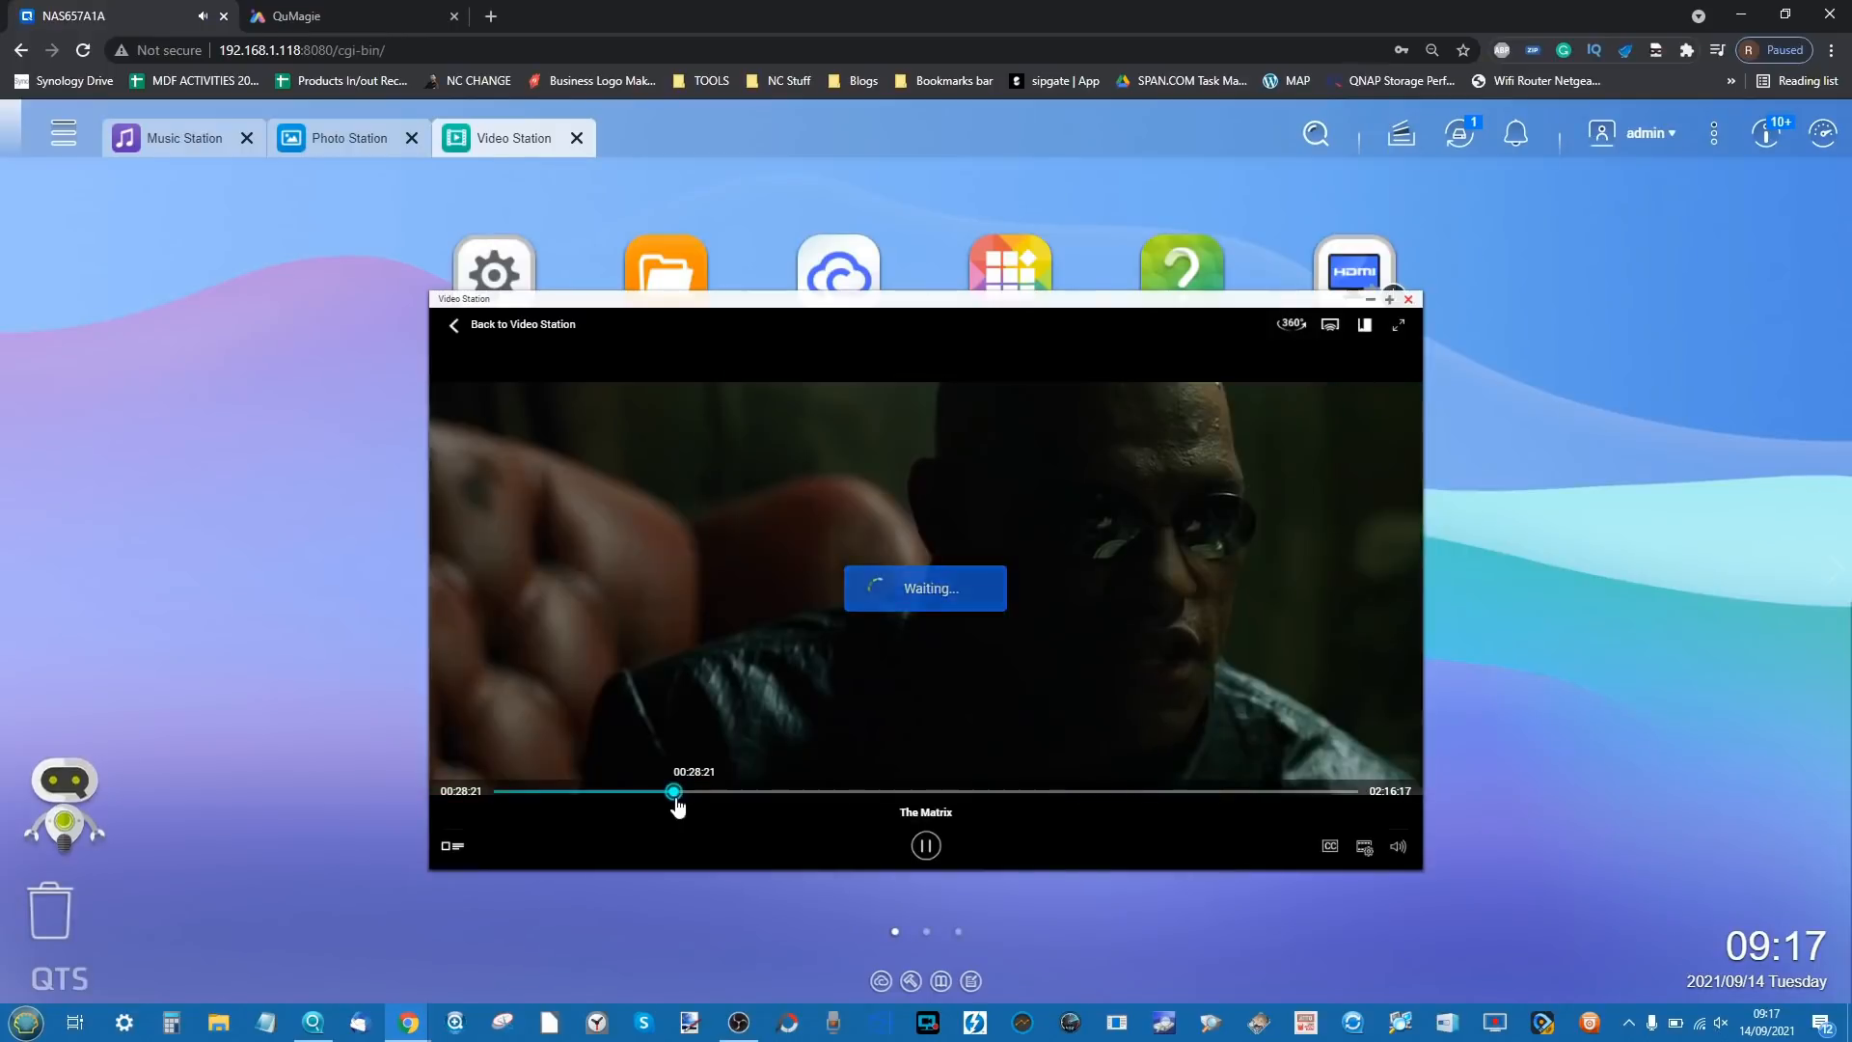
{"action": "left_click", "coordinate": [739, 1023]}
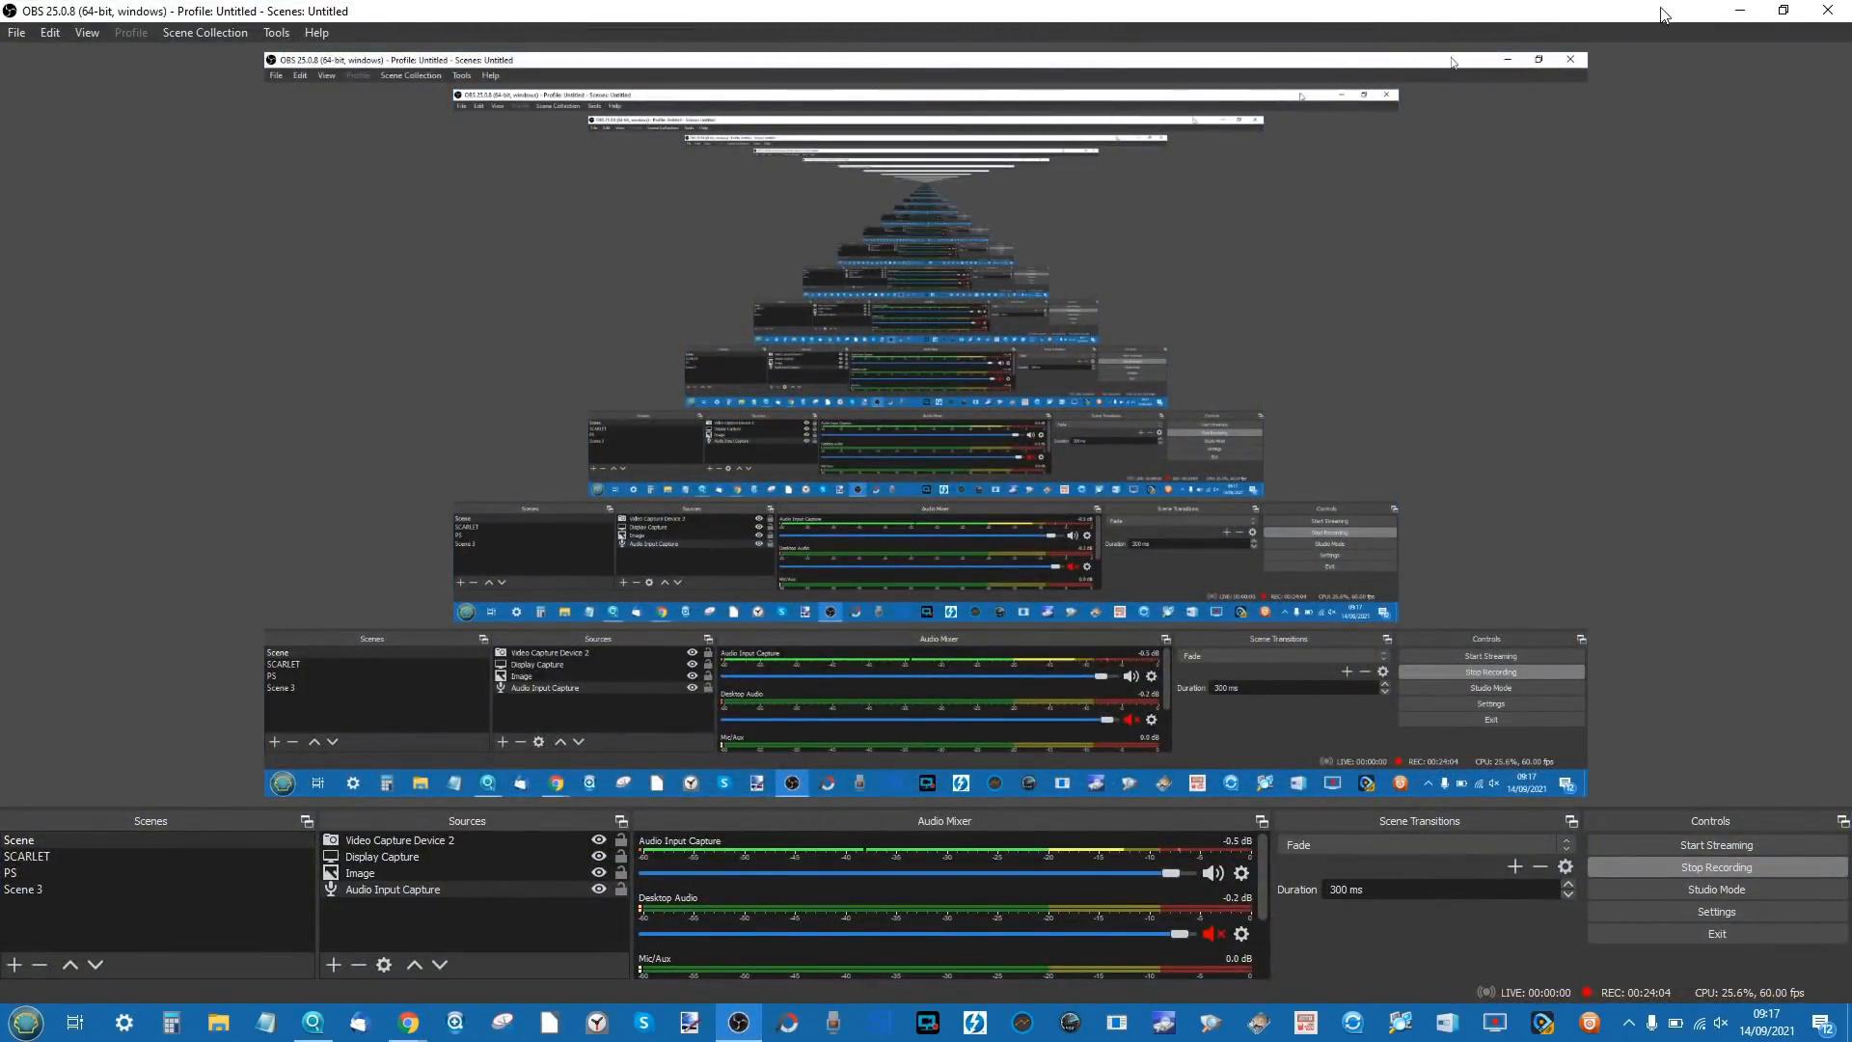
{"action": "left_click", "coordinate": [1736, 12]}
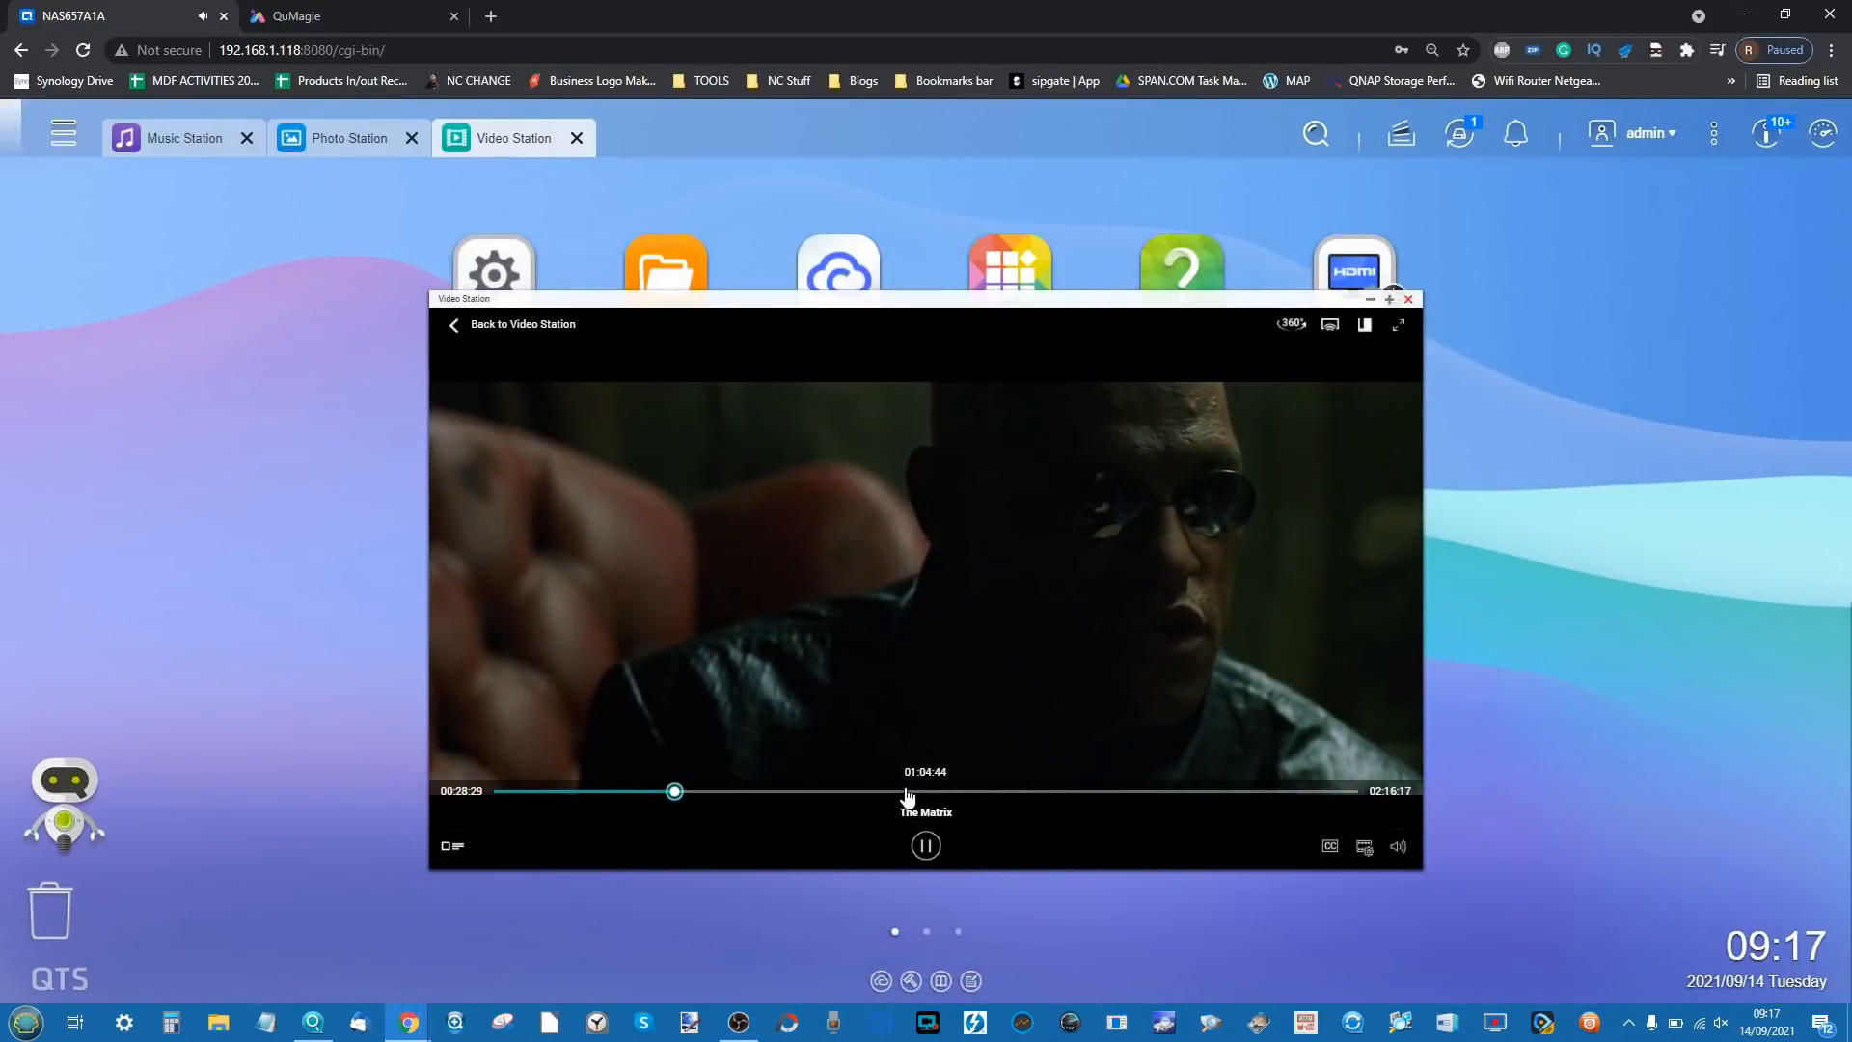
{"action": "left_click", "coordinate": [1408, 299]}
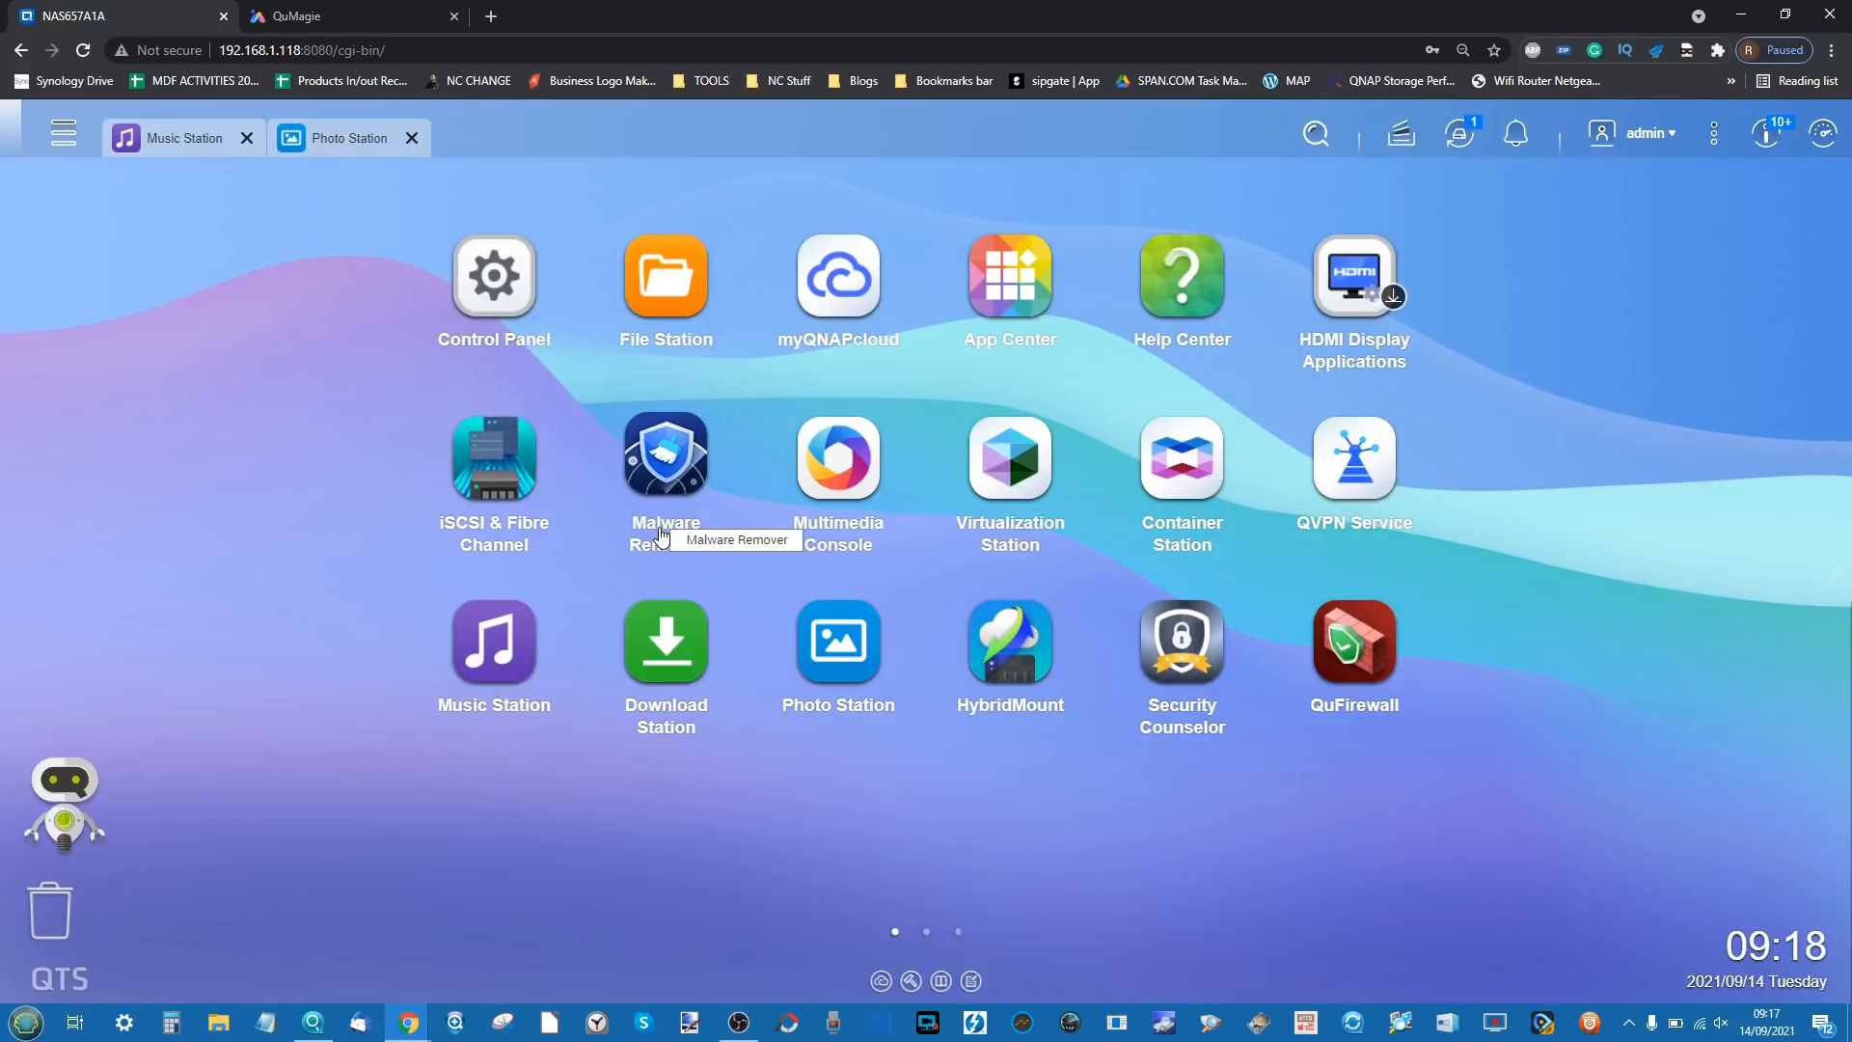
- Set Music Station's audio output to the HDA Intel PCH HDMI device, then close Music Station
{"action": "left_click", "coordinate": [364, 131]}
{"action": "left_click", "coordinate": [152, 137]}
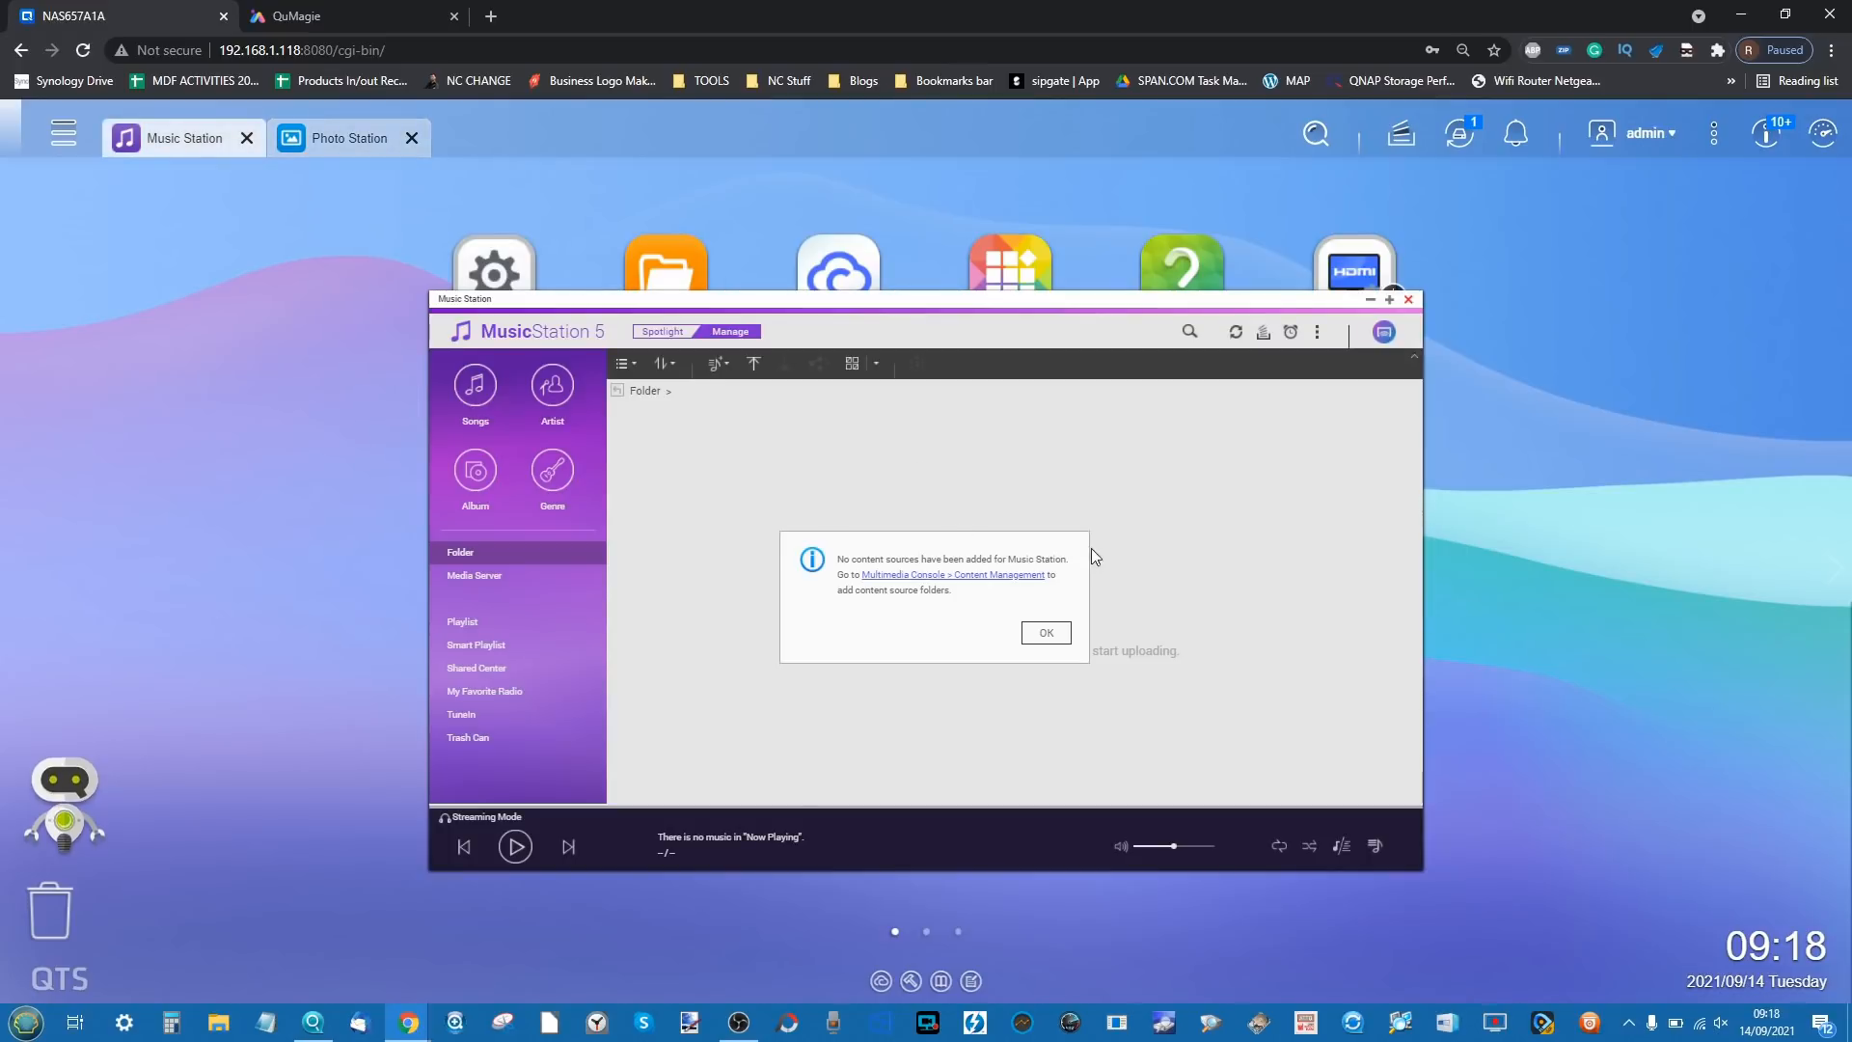
{"action": "left_click", "coordinate": [1058, 635]}
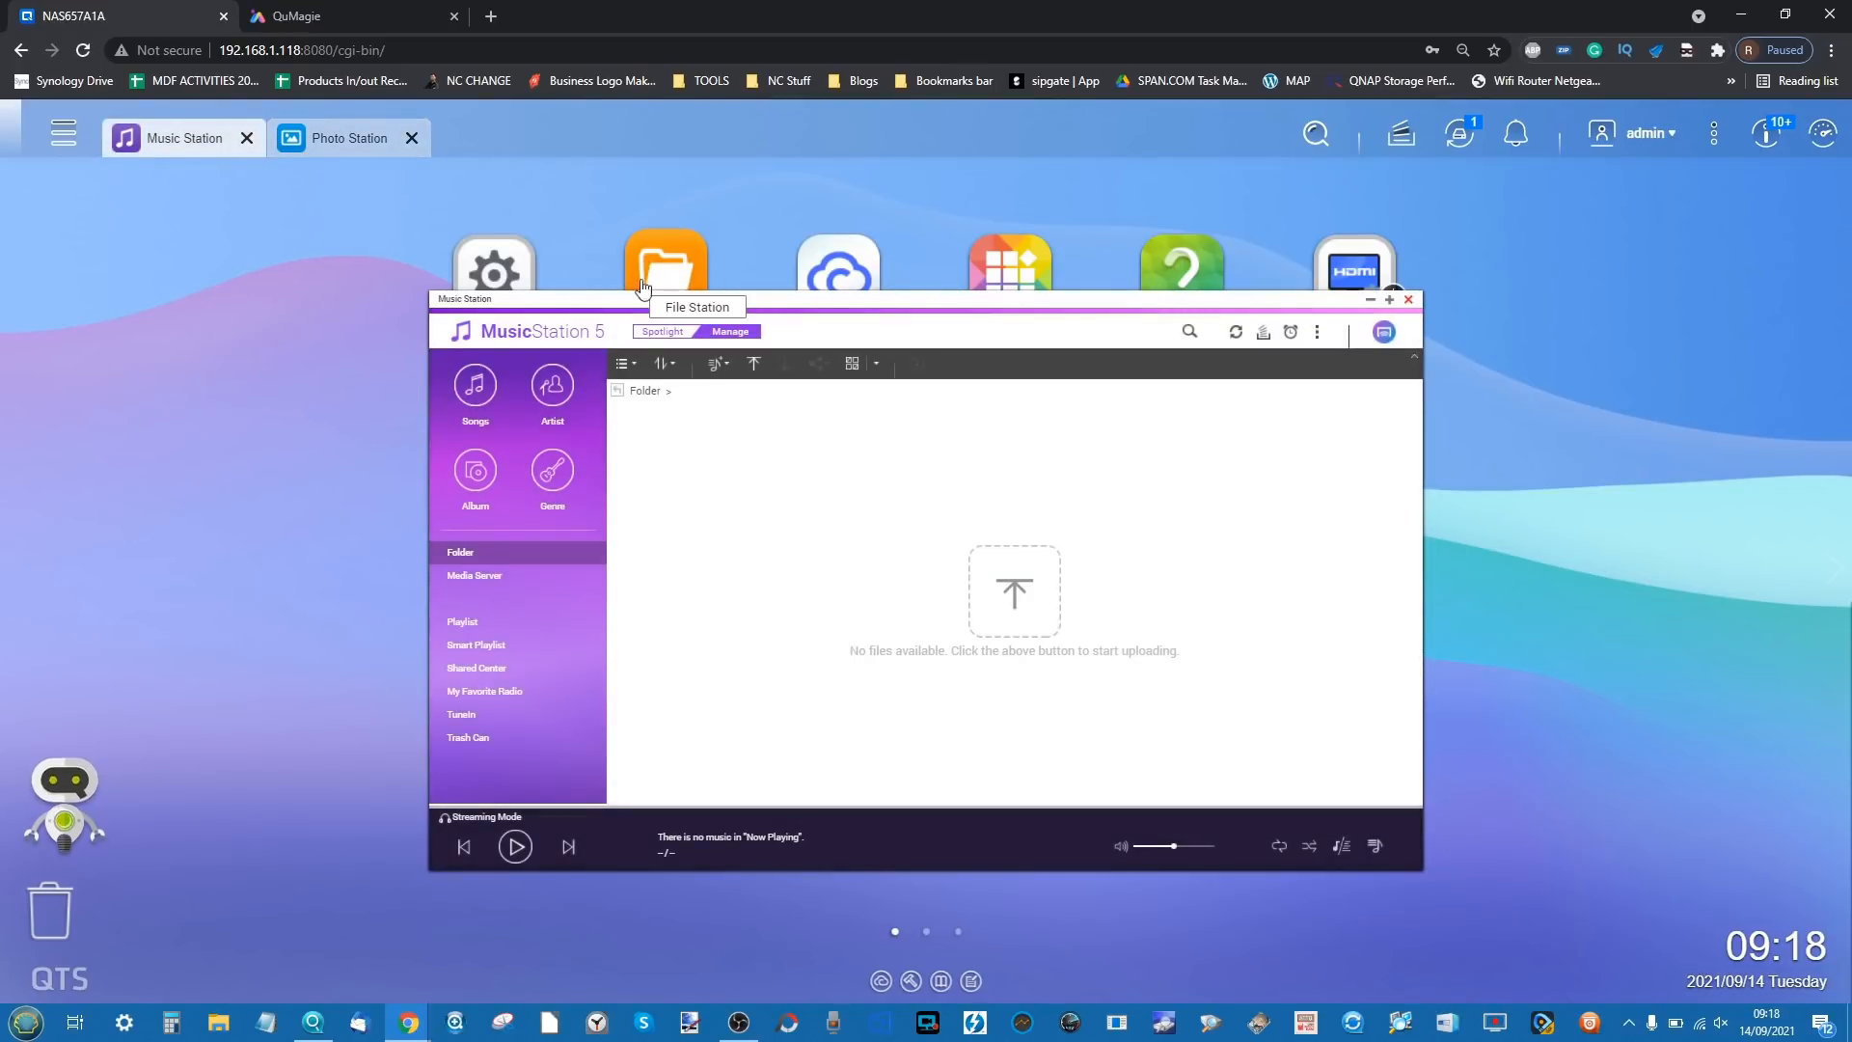
{"action": "left_click_drag", "start_coordinate": [636, 301], "coordinate": [417, 359]}
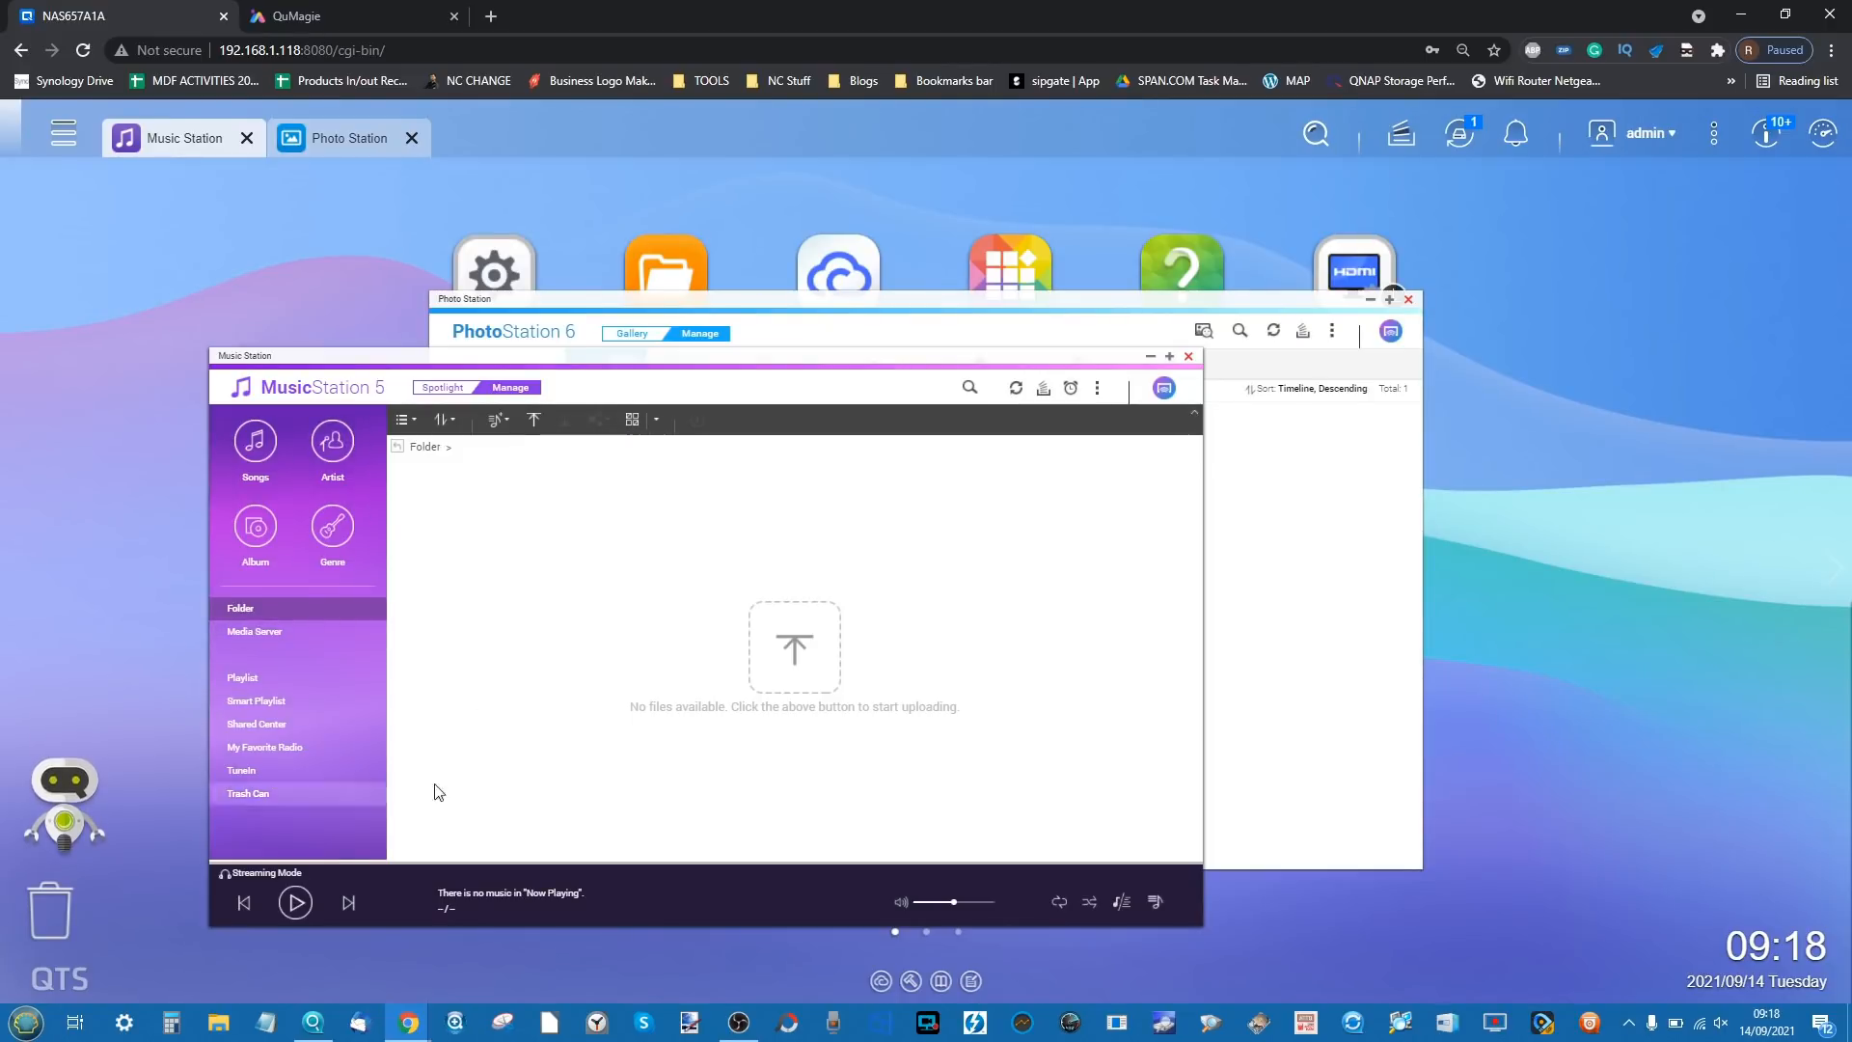
{"action": "left_click", "coordinate": [1164, 387]}
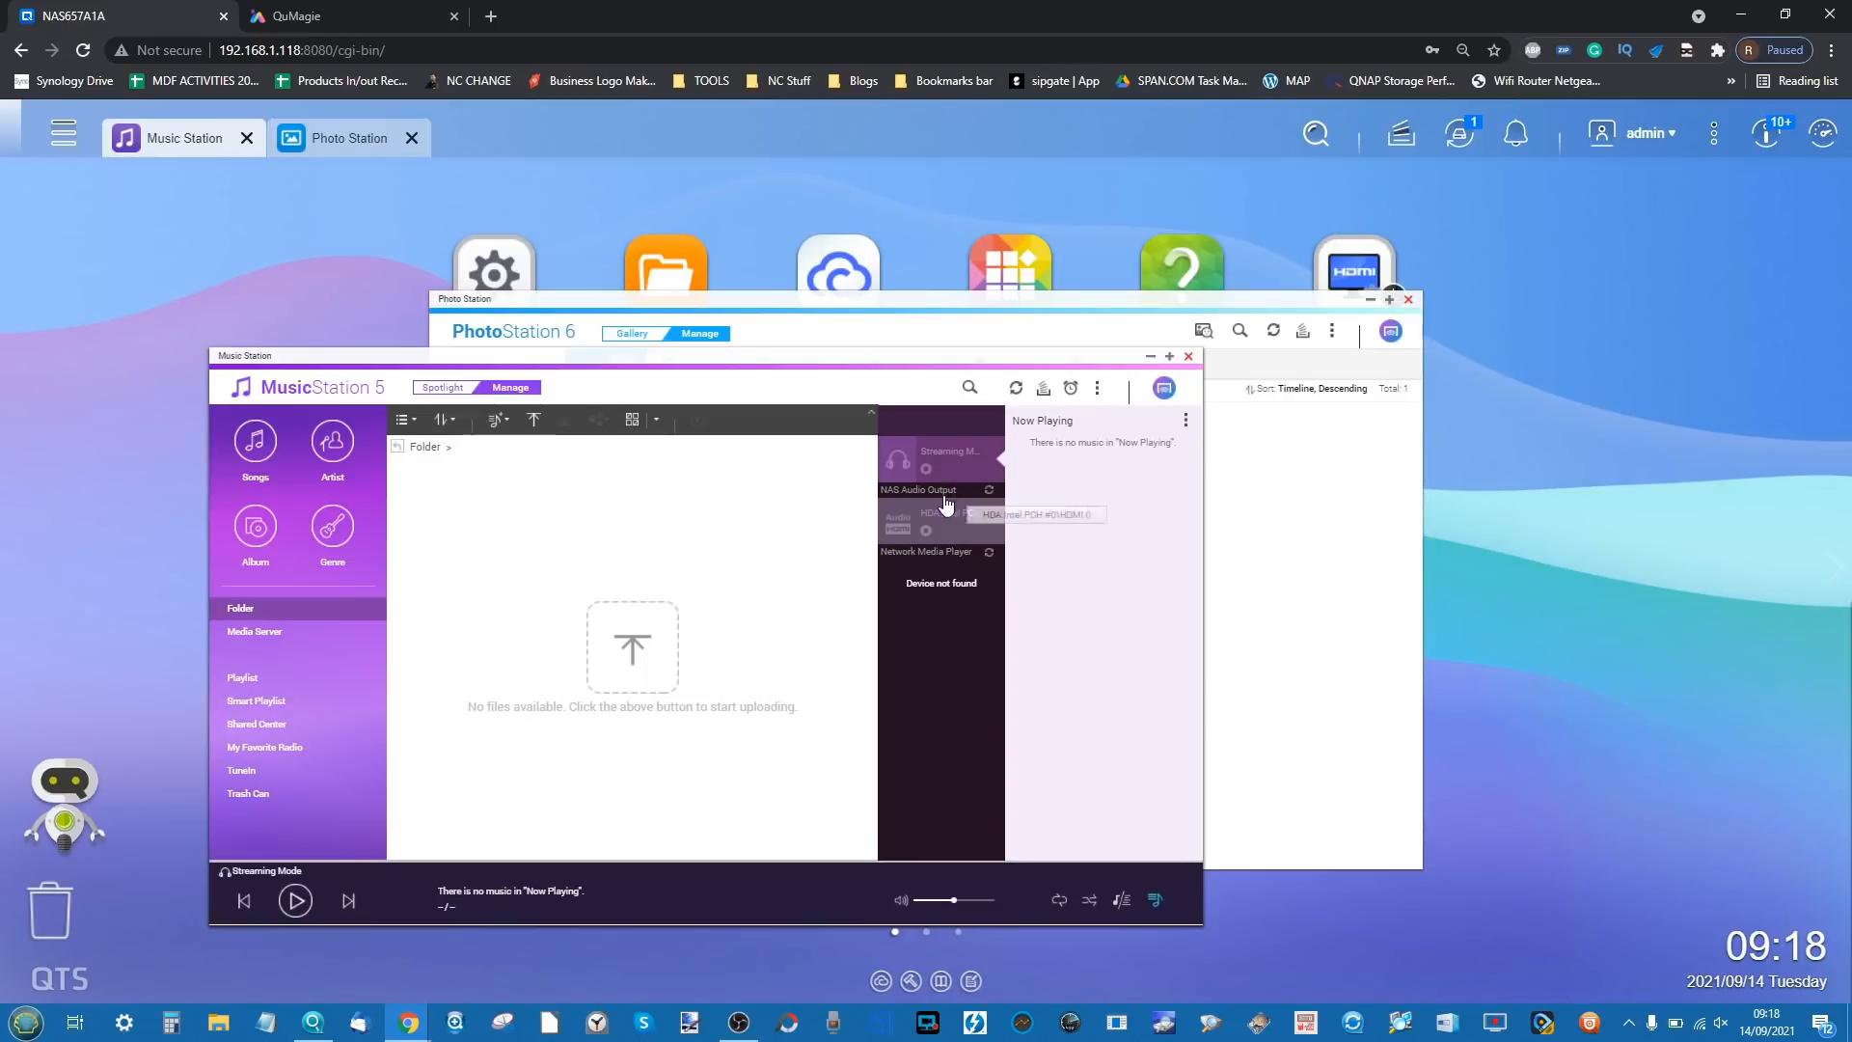
{"action": "left_click", "coordinate": [940, 519]}
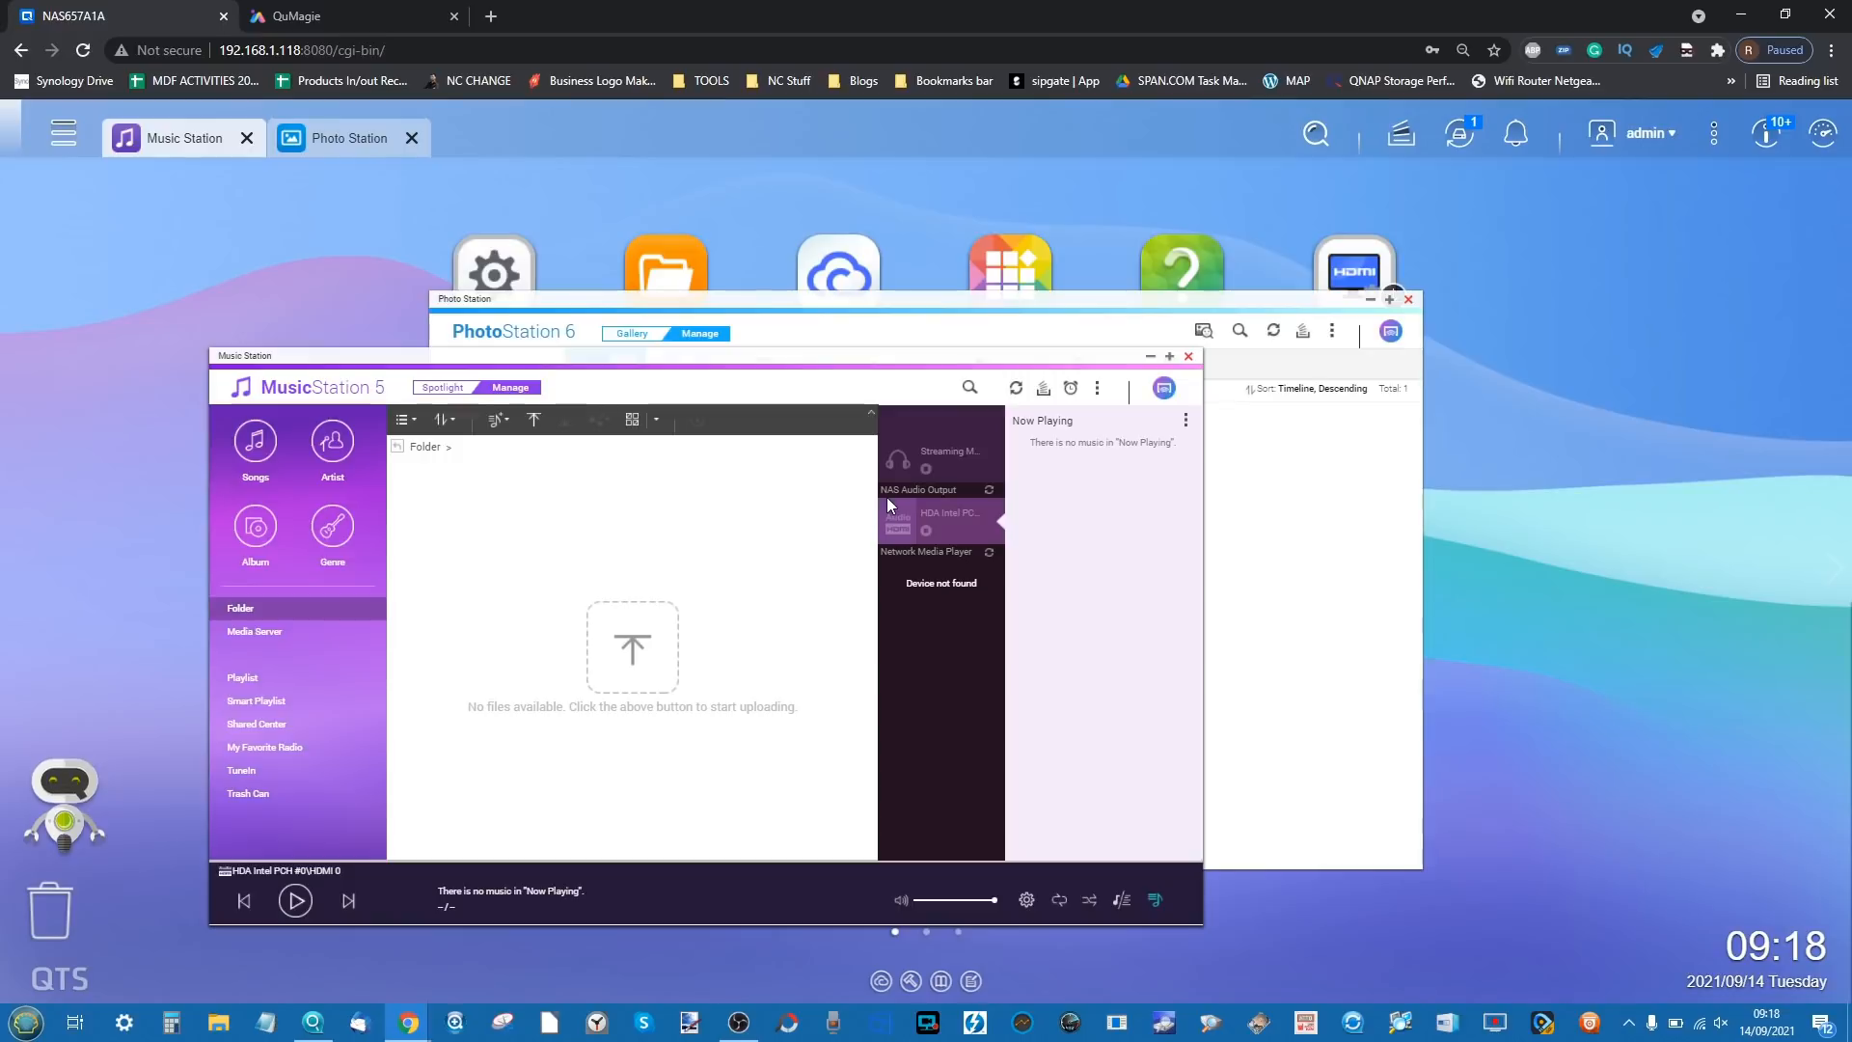
{"action": "left_click", "coordinate": [1187, 357]}
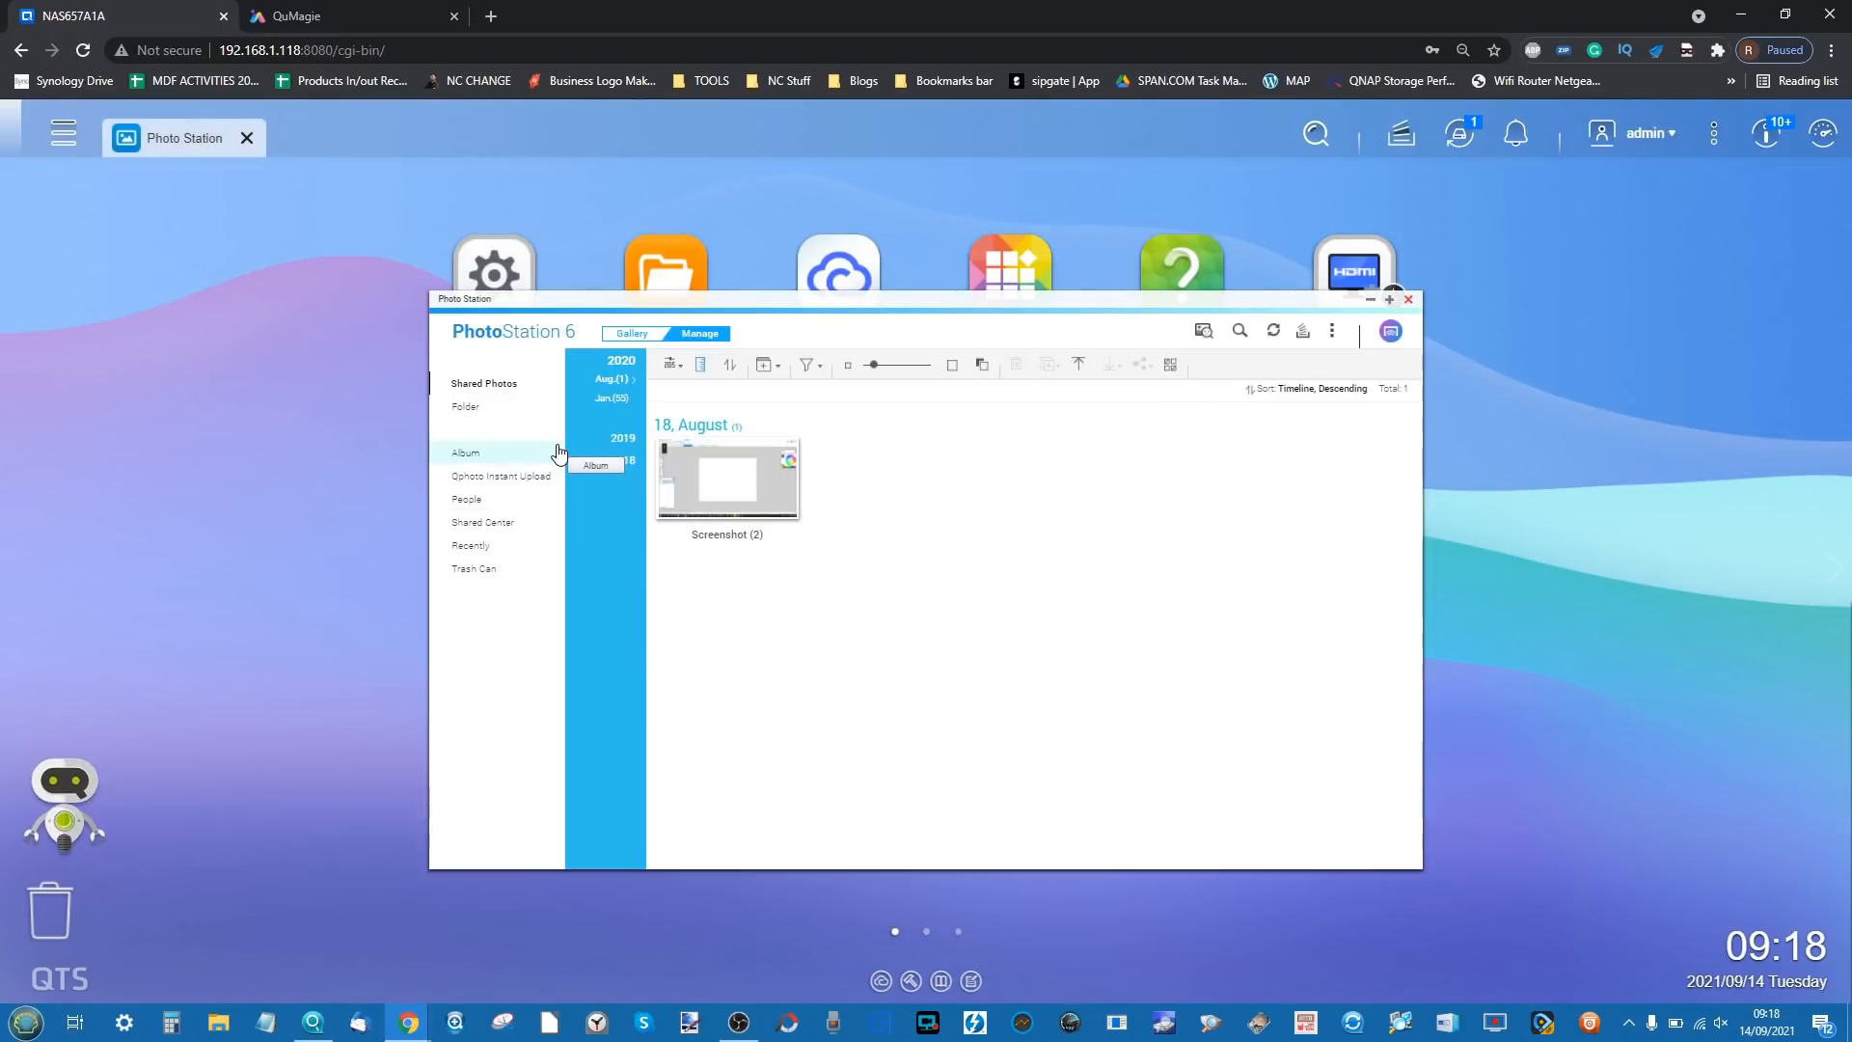
- Switch Photo Station to Gallery and open the Photoautomat picture IMG_20180529_134217 full-size
{"action": "left_click", "coordinate": [632, 334]}
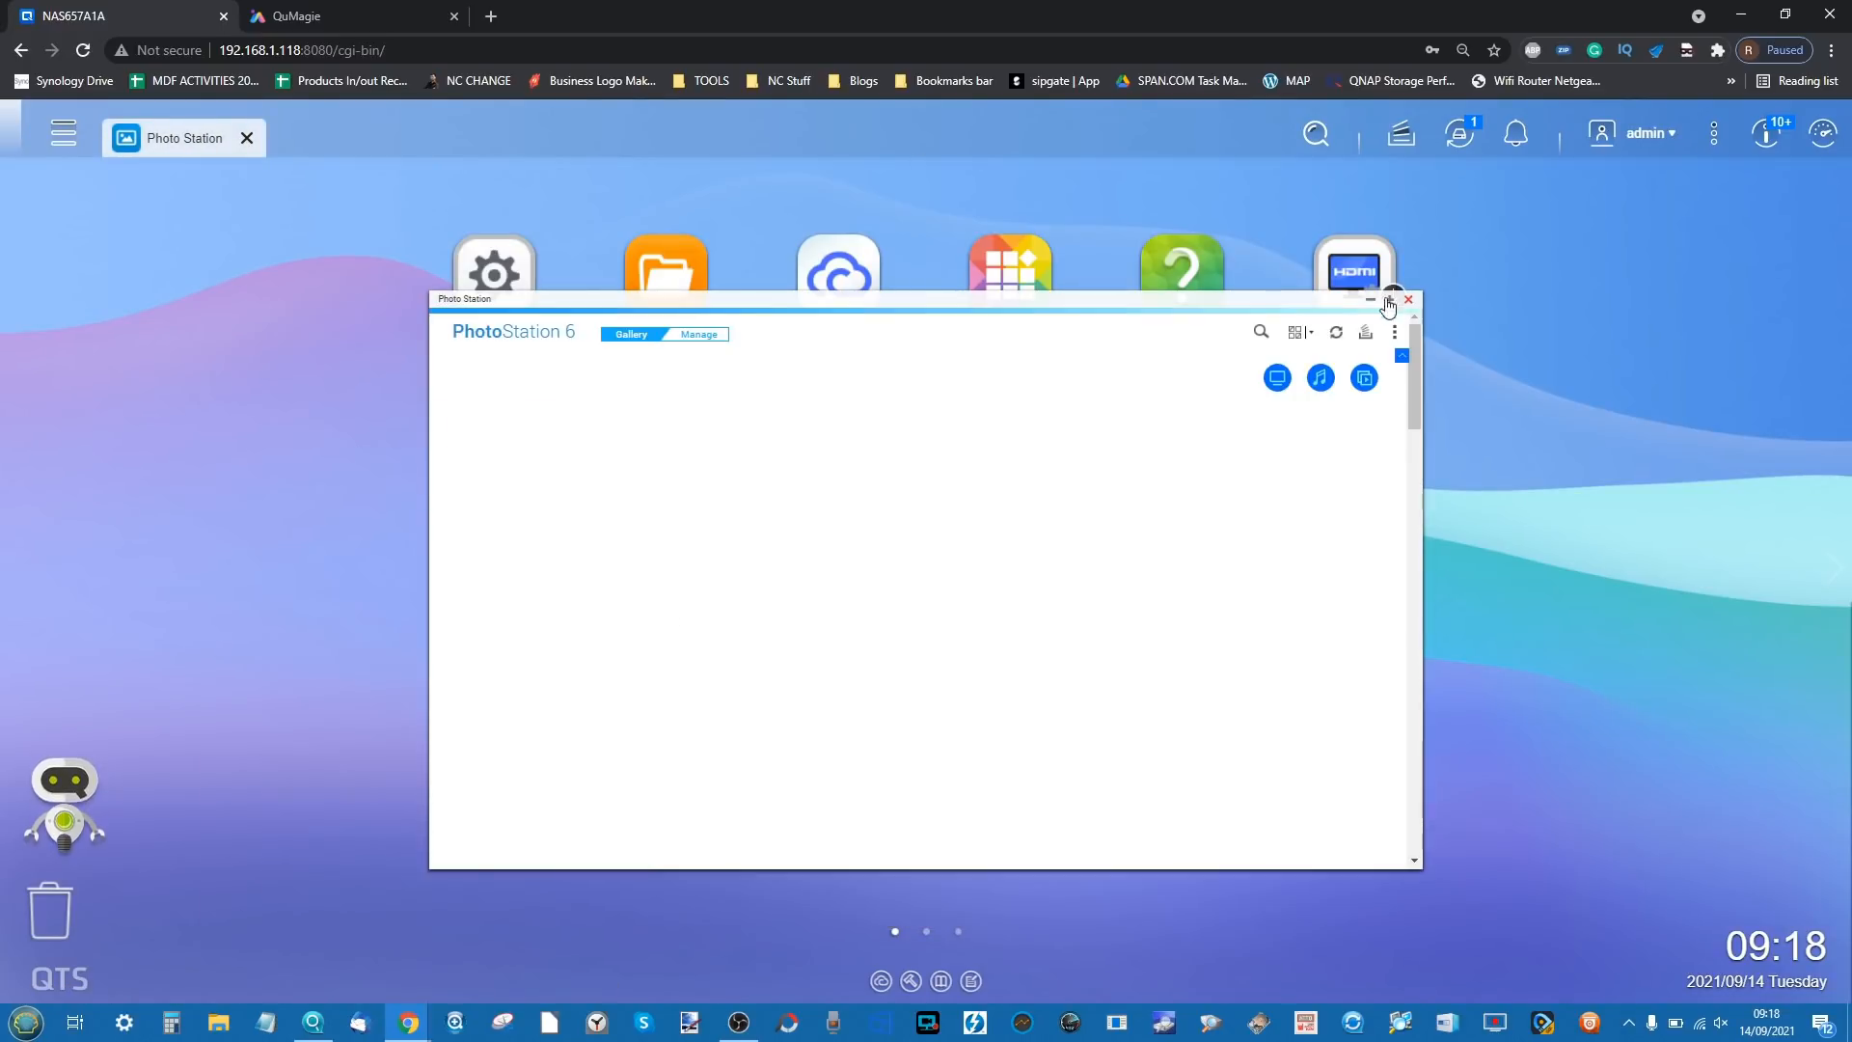
{"action": "left_click", "coordinate": [1389, 299]}
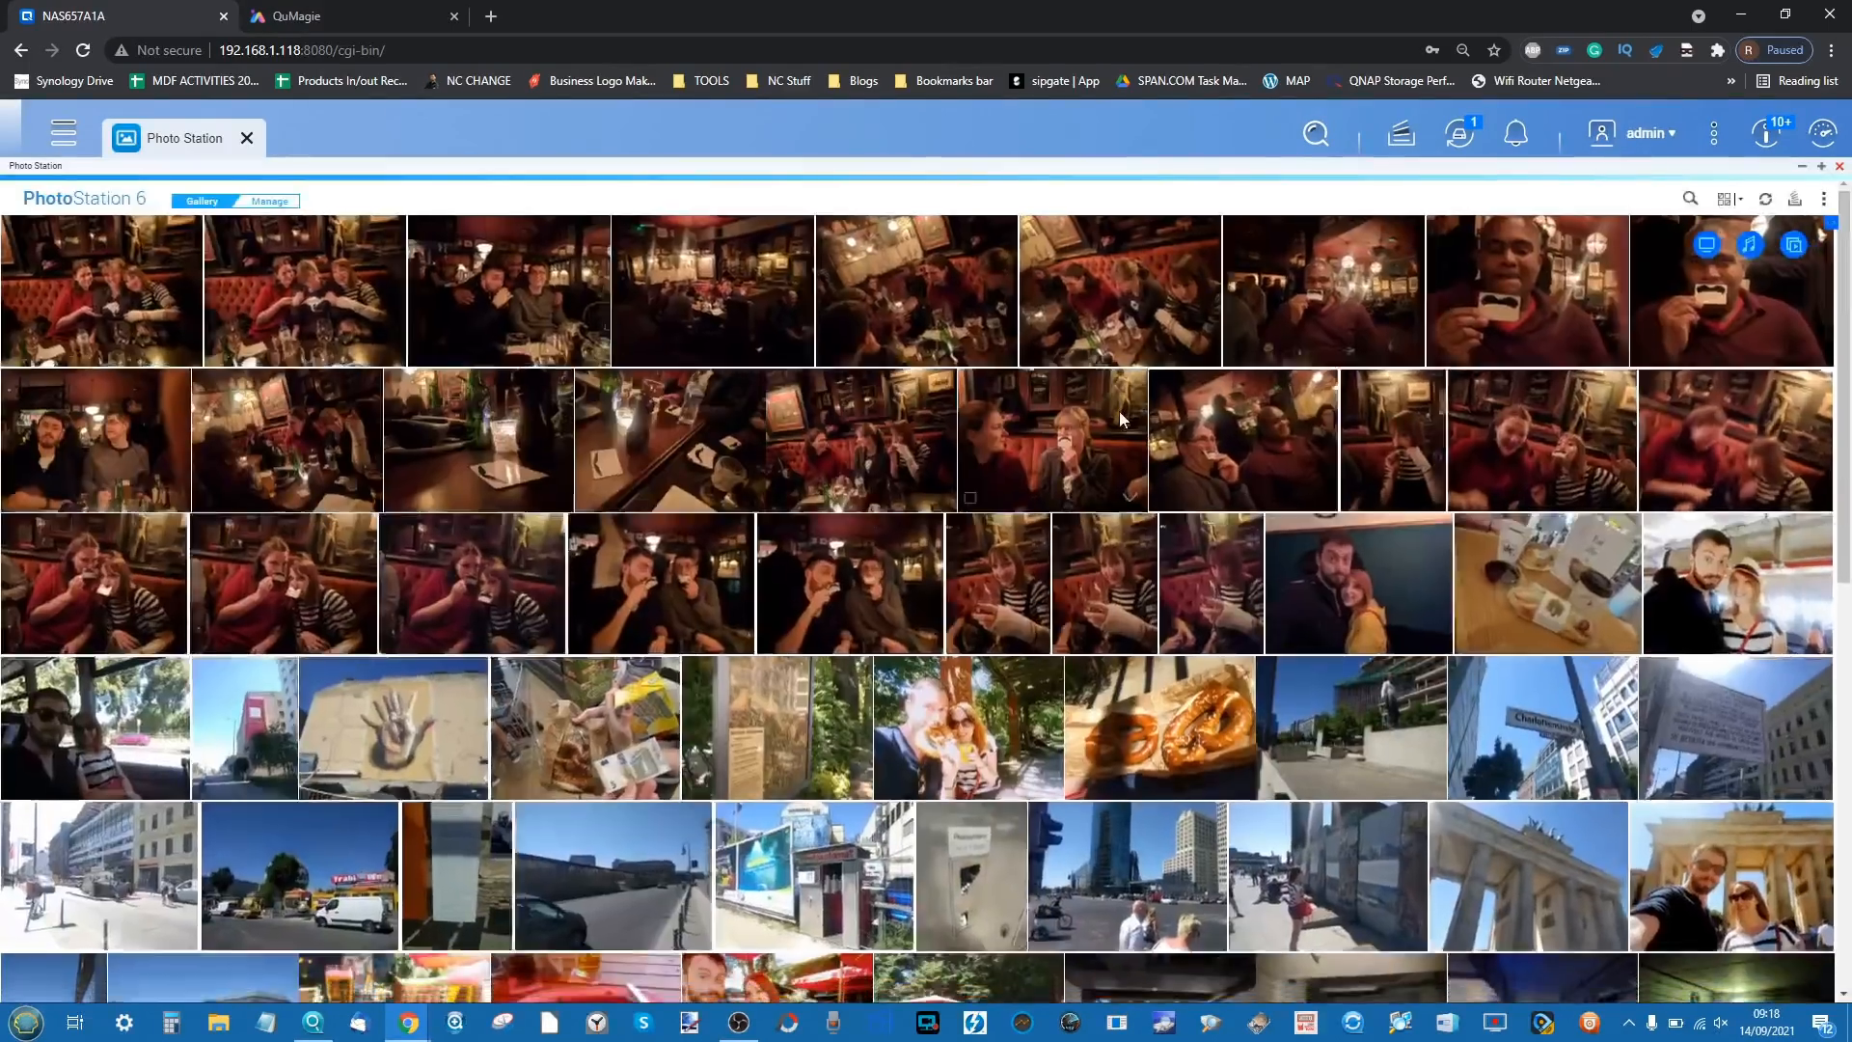
{"action": "scroll", "coordinate": [1119, 410], "scroll_direction": "down", "scroll_amount": 8}
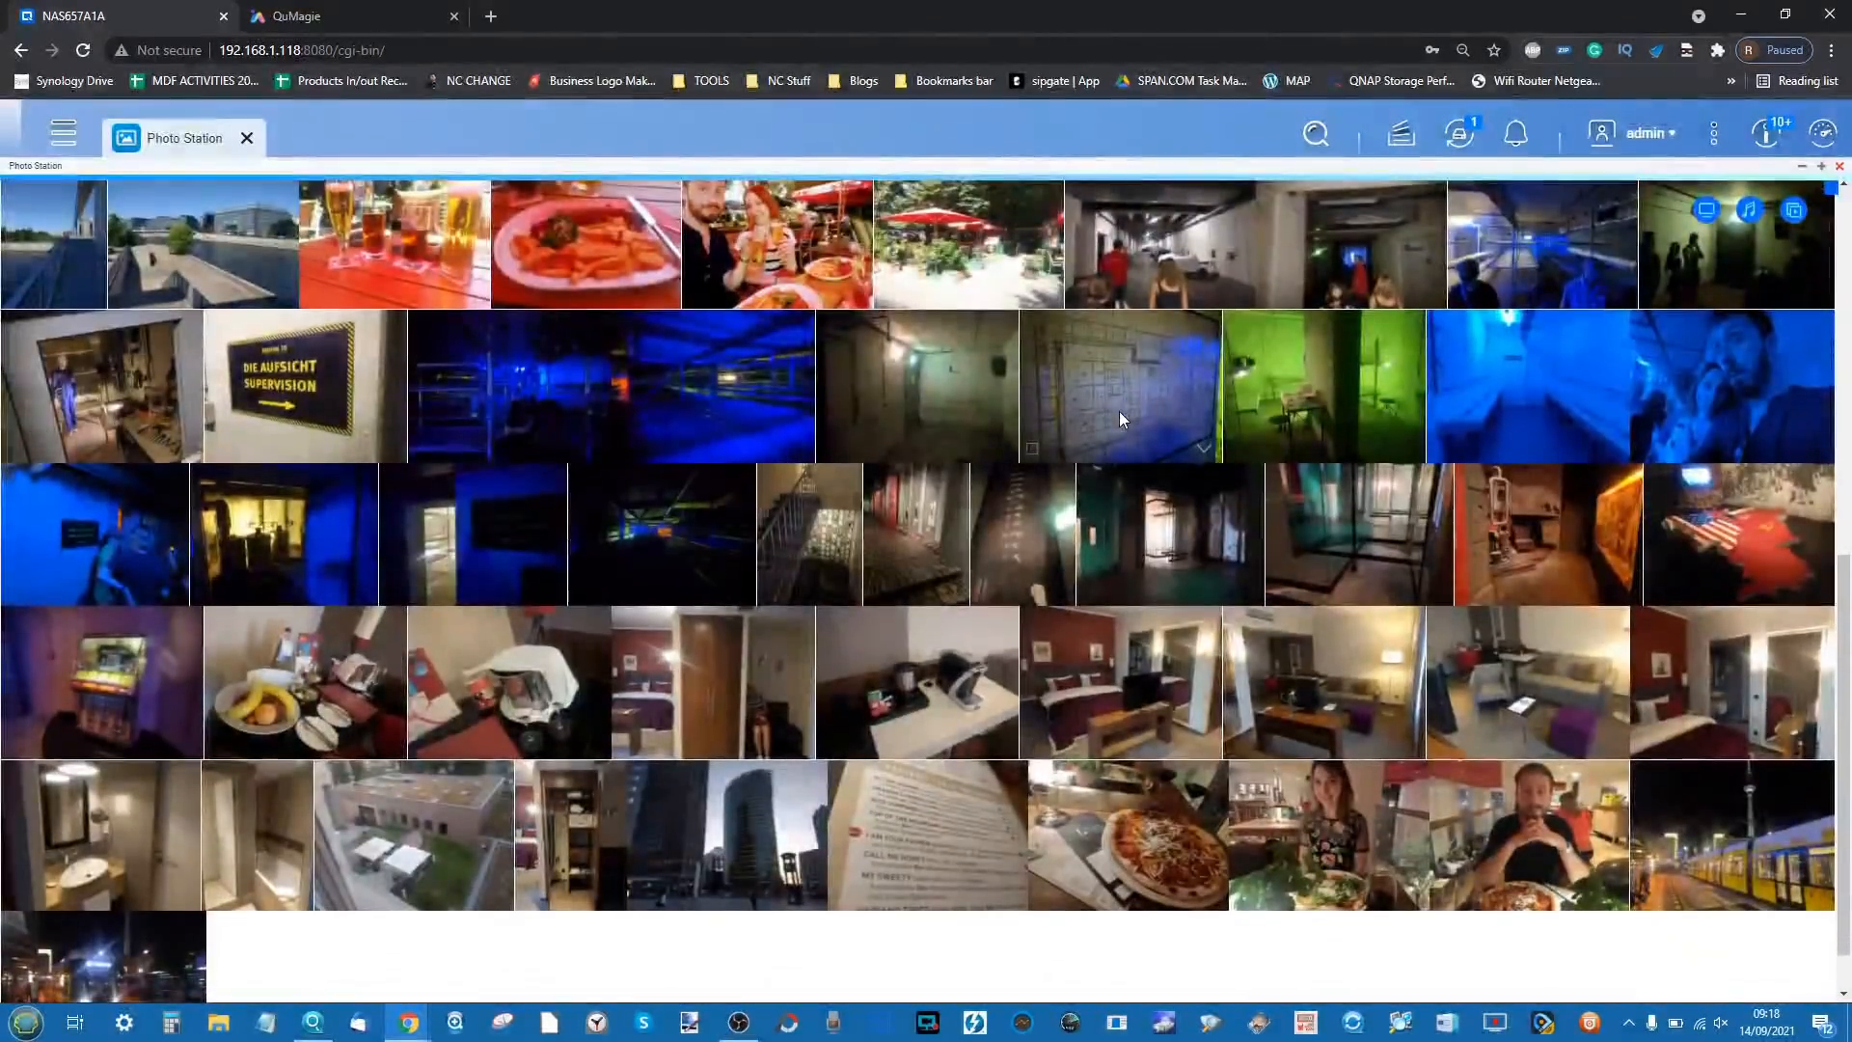
{"action": "scroll", "coordinate": [1119, 419], "scroll_direction": "up", "scroll_amount": 2}
{"action": "scroll", "coordinate": [1119, 411], "scroll_direction": "up", "scroll_amount": 5}
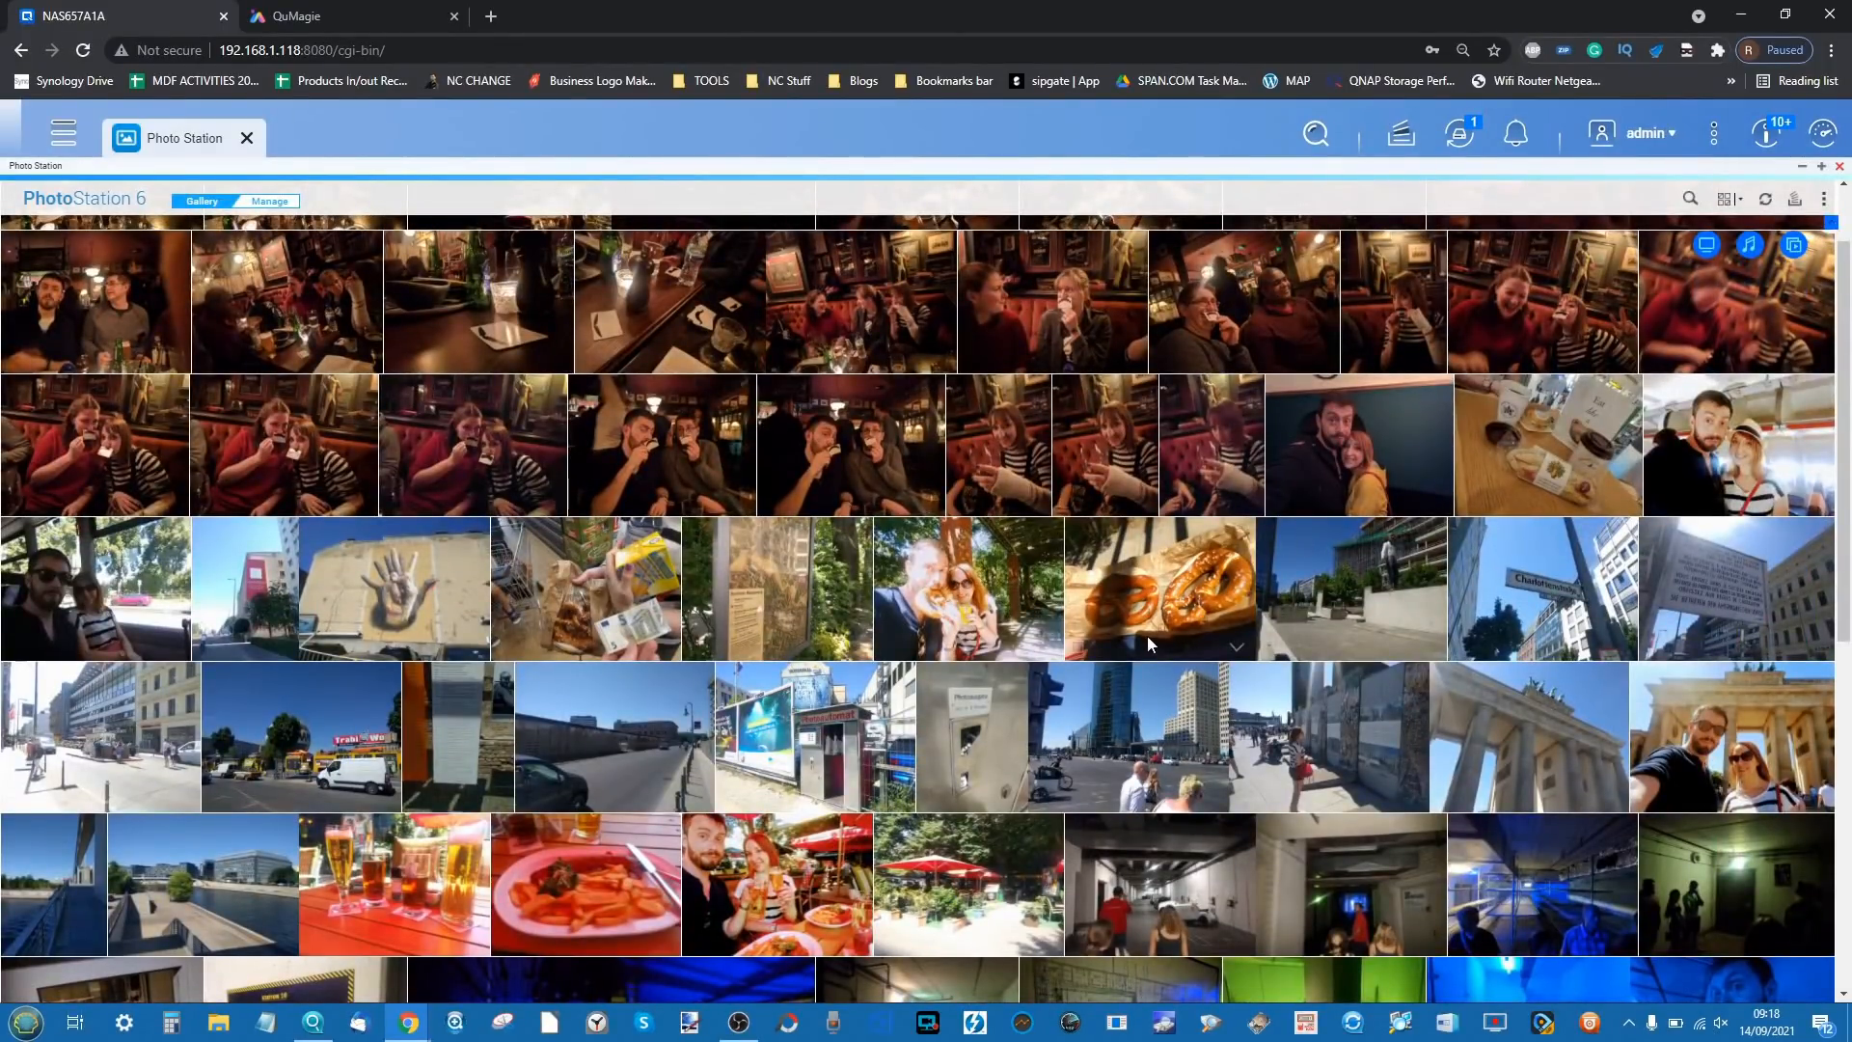
{"action": "left_click", "coordinate": [813, 712]}
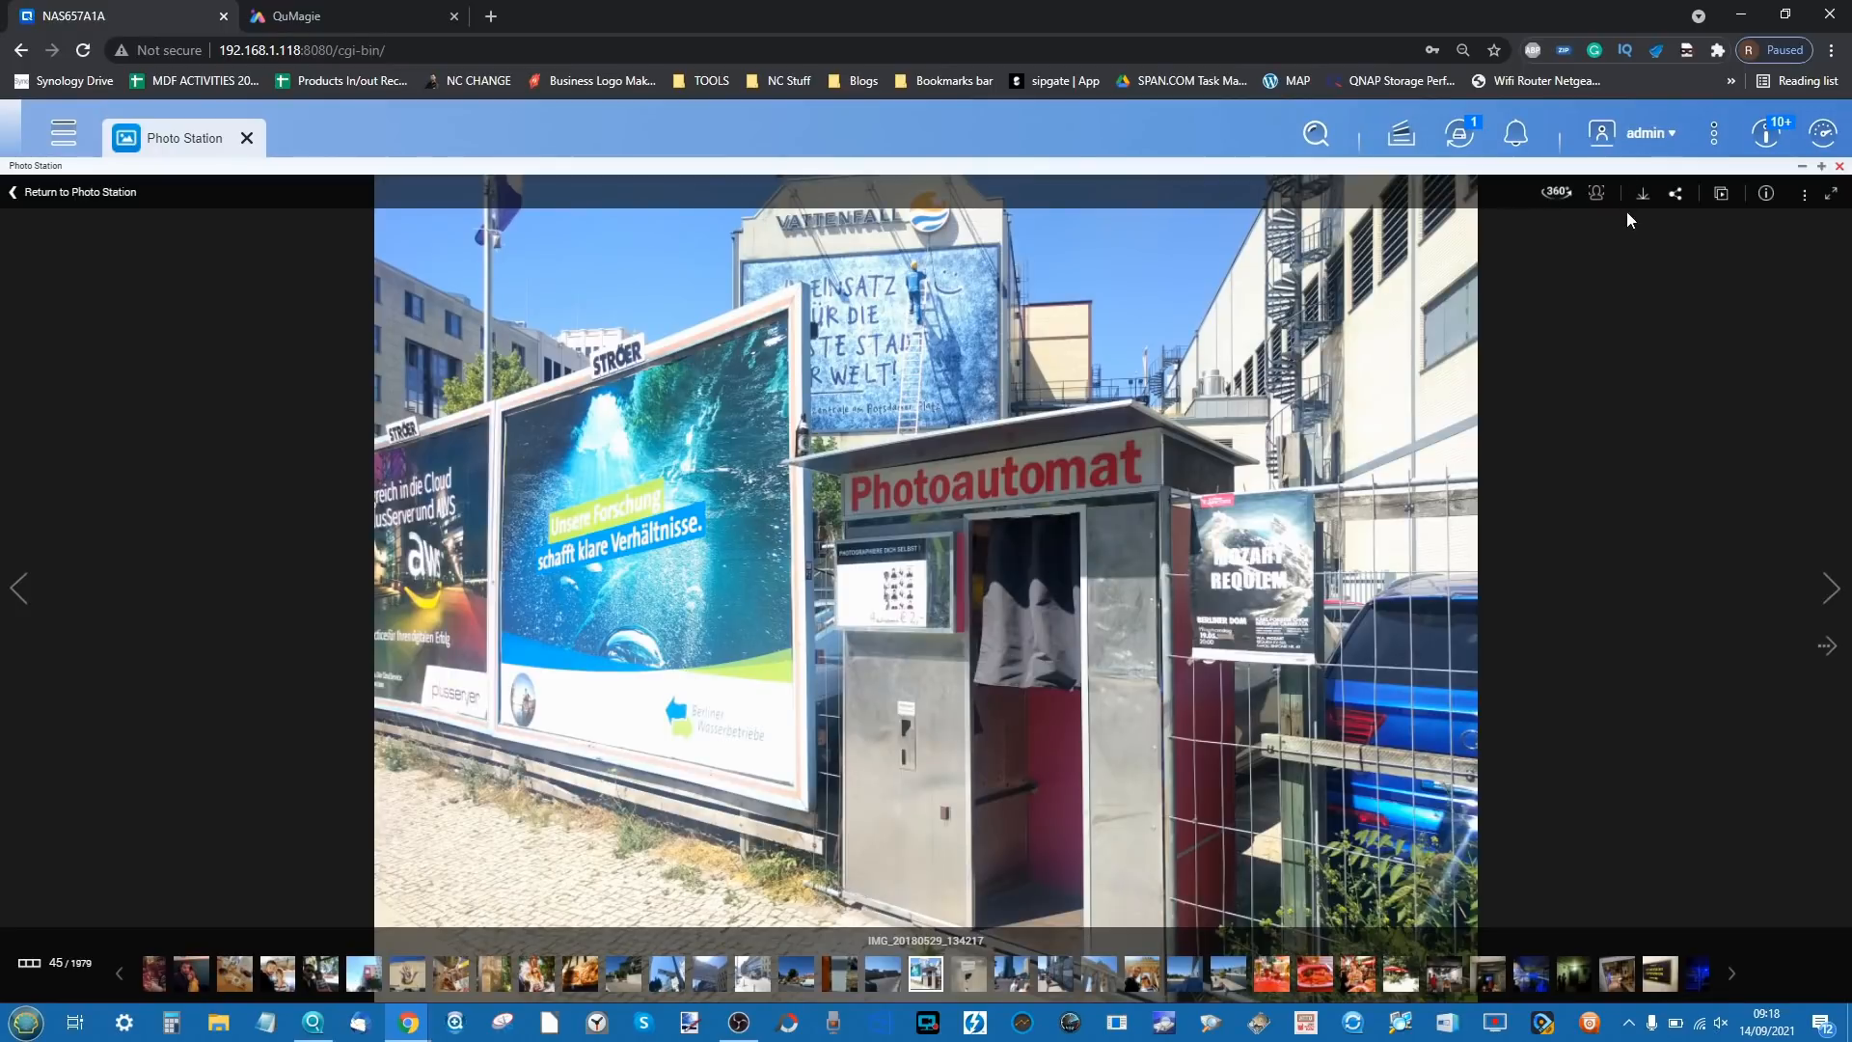
- Review the photo's file details and camera exposure data, then close the details panel
{"action": "left_click", "coordinate": [1768, 194]}
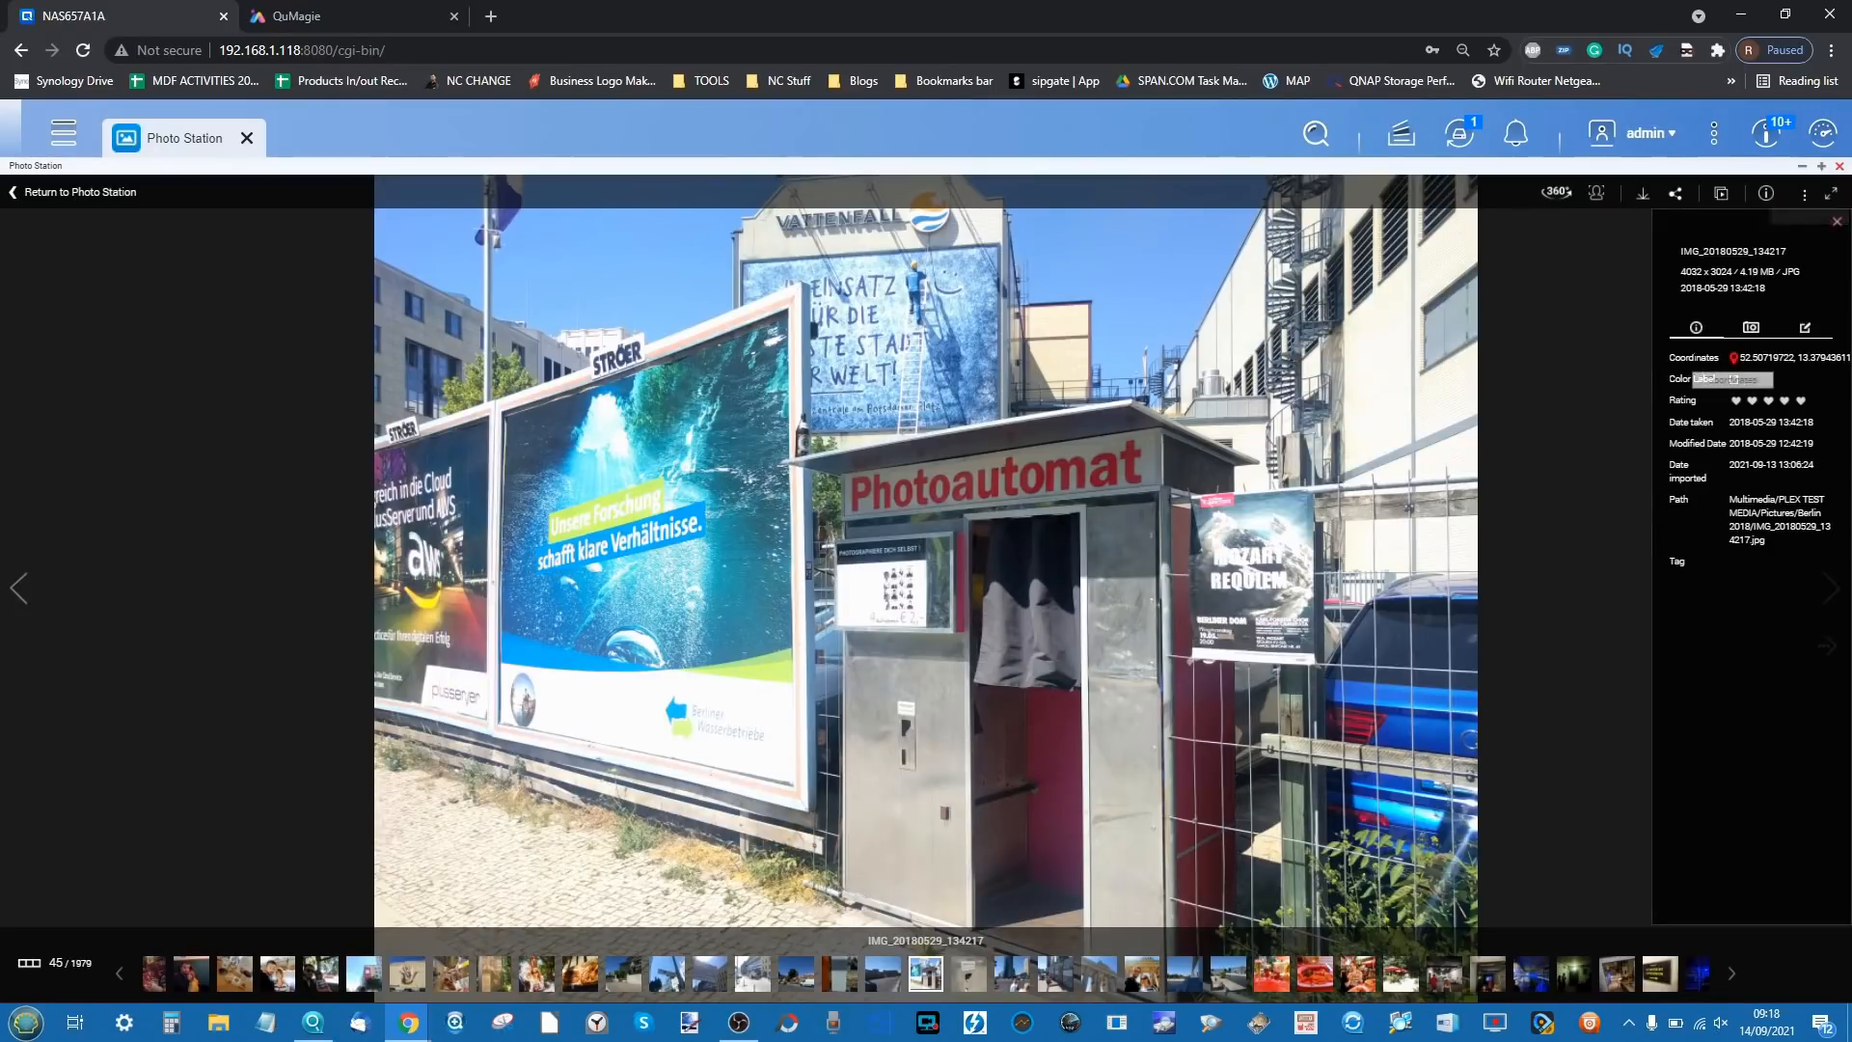
{"action": "left_click", "coordinate": [1753, 335]}
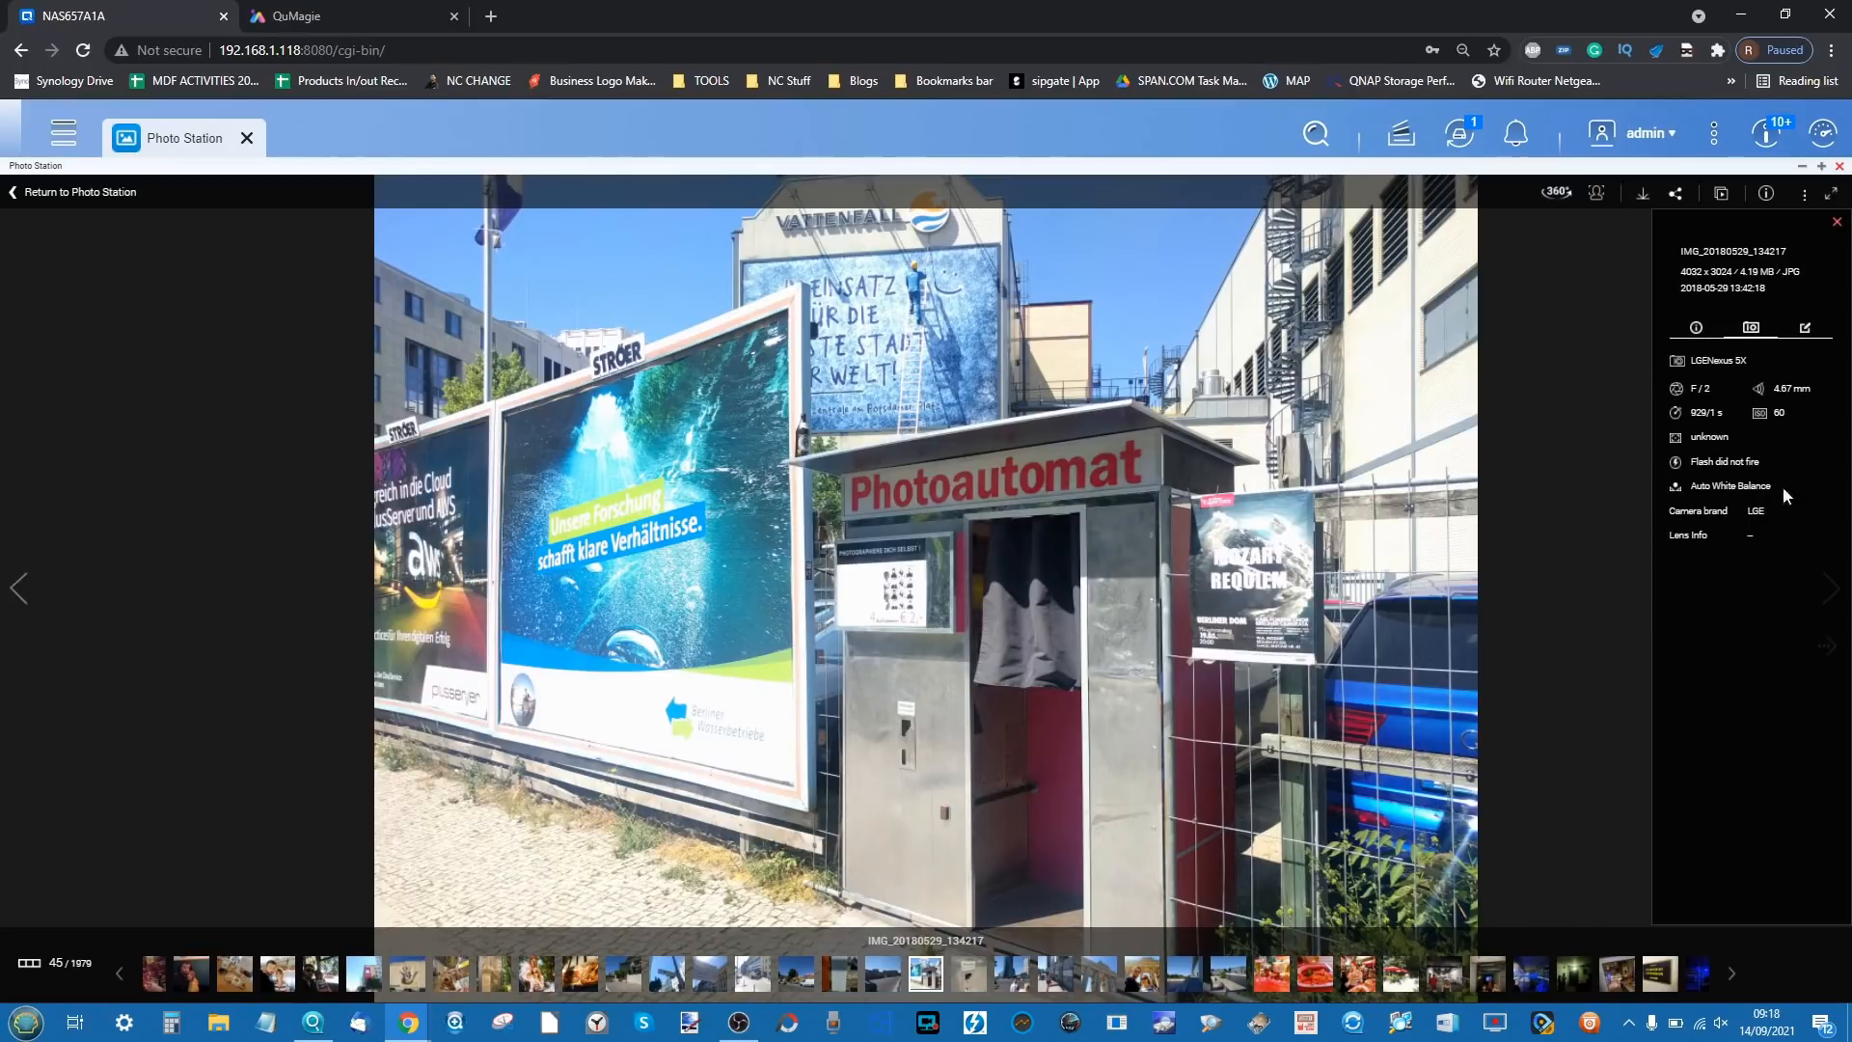
{"action": "left_click", "coordinate": [1696, 327]}
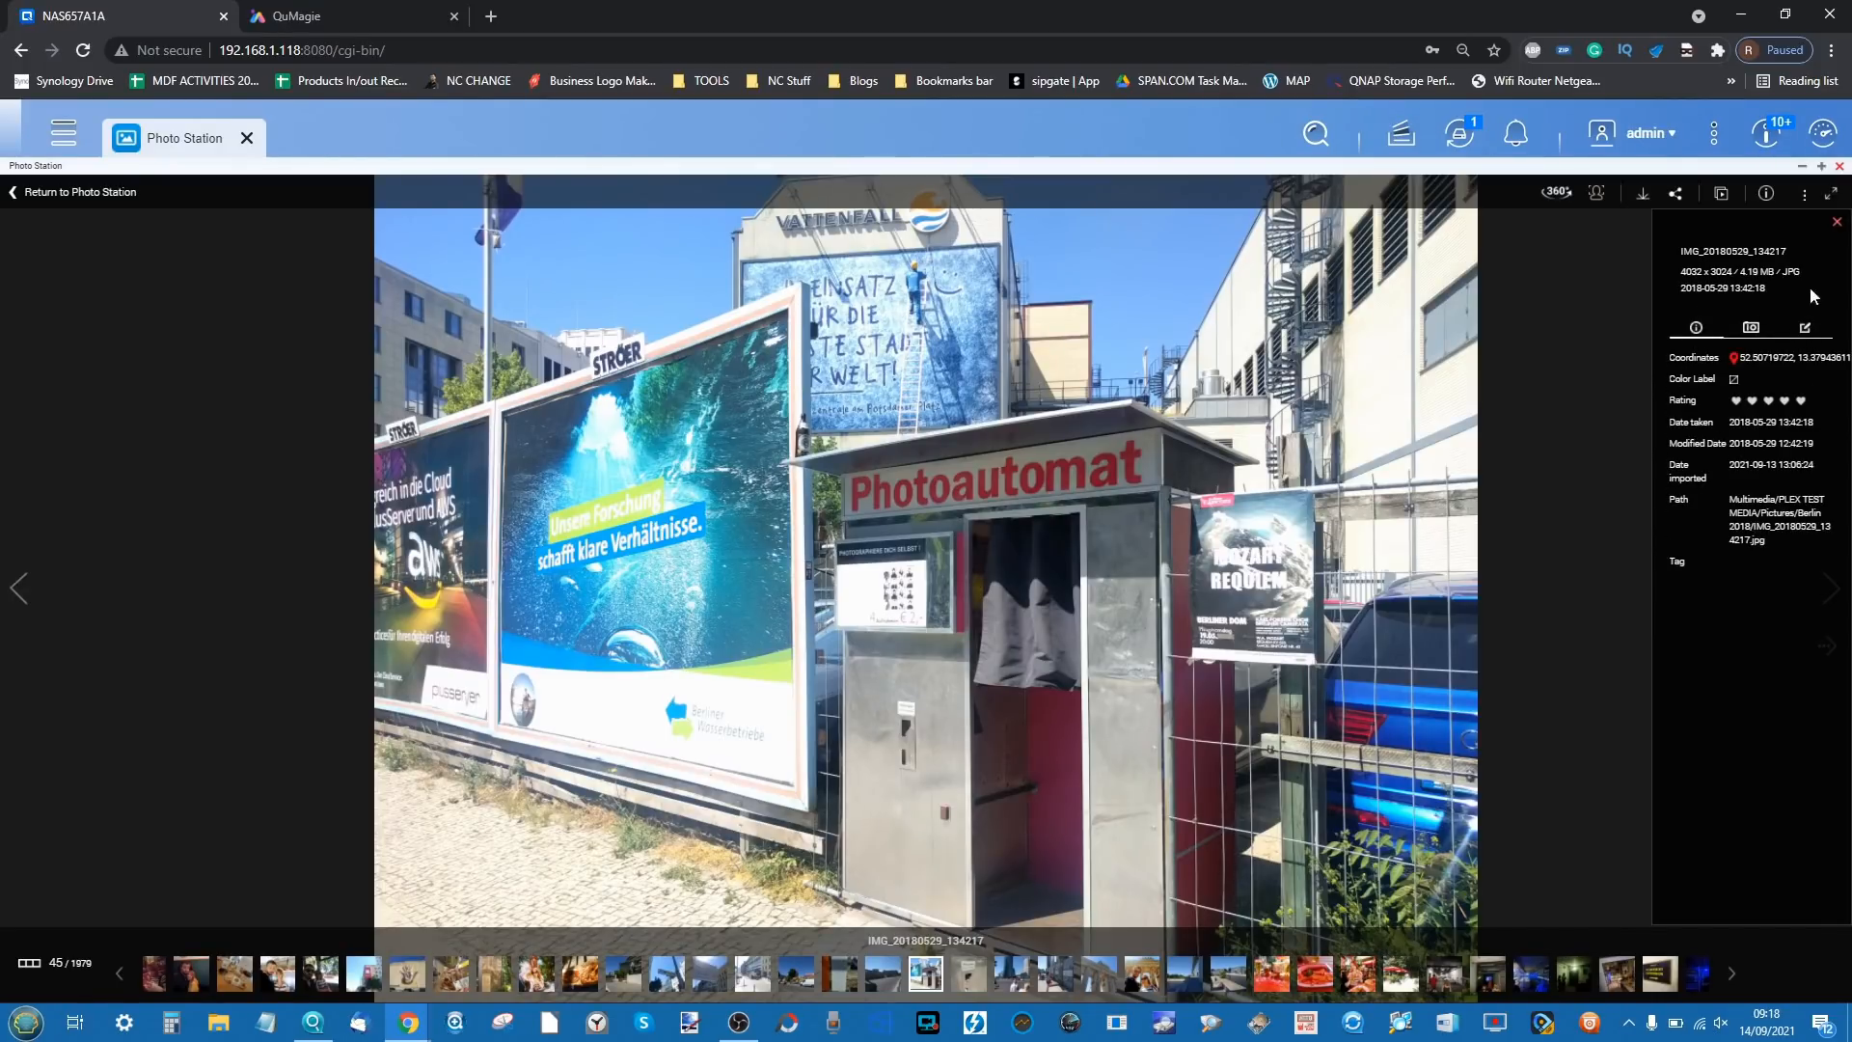
{"action": "left_click", "coordinate": [1837, 224]}
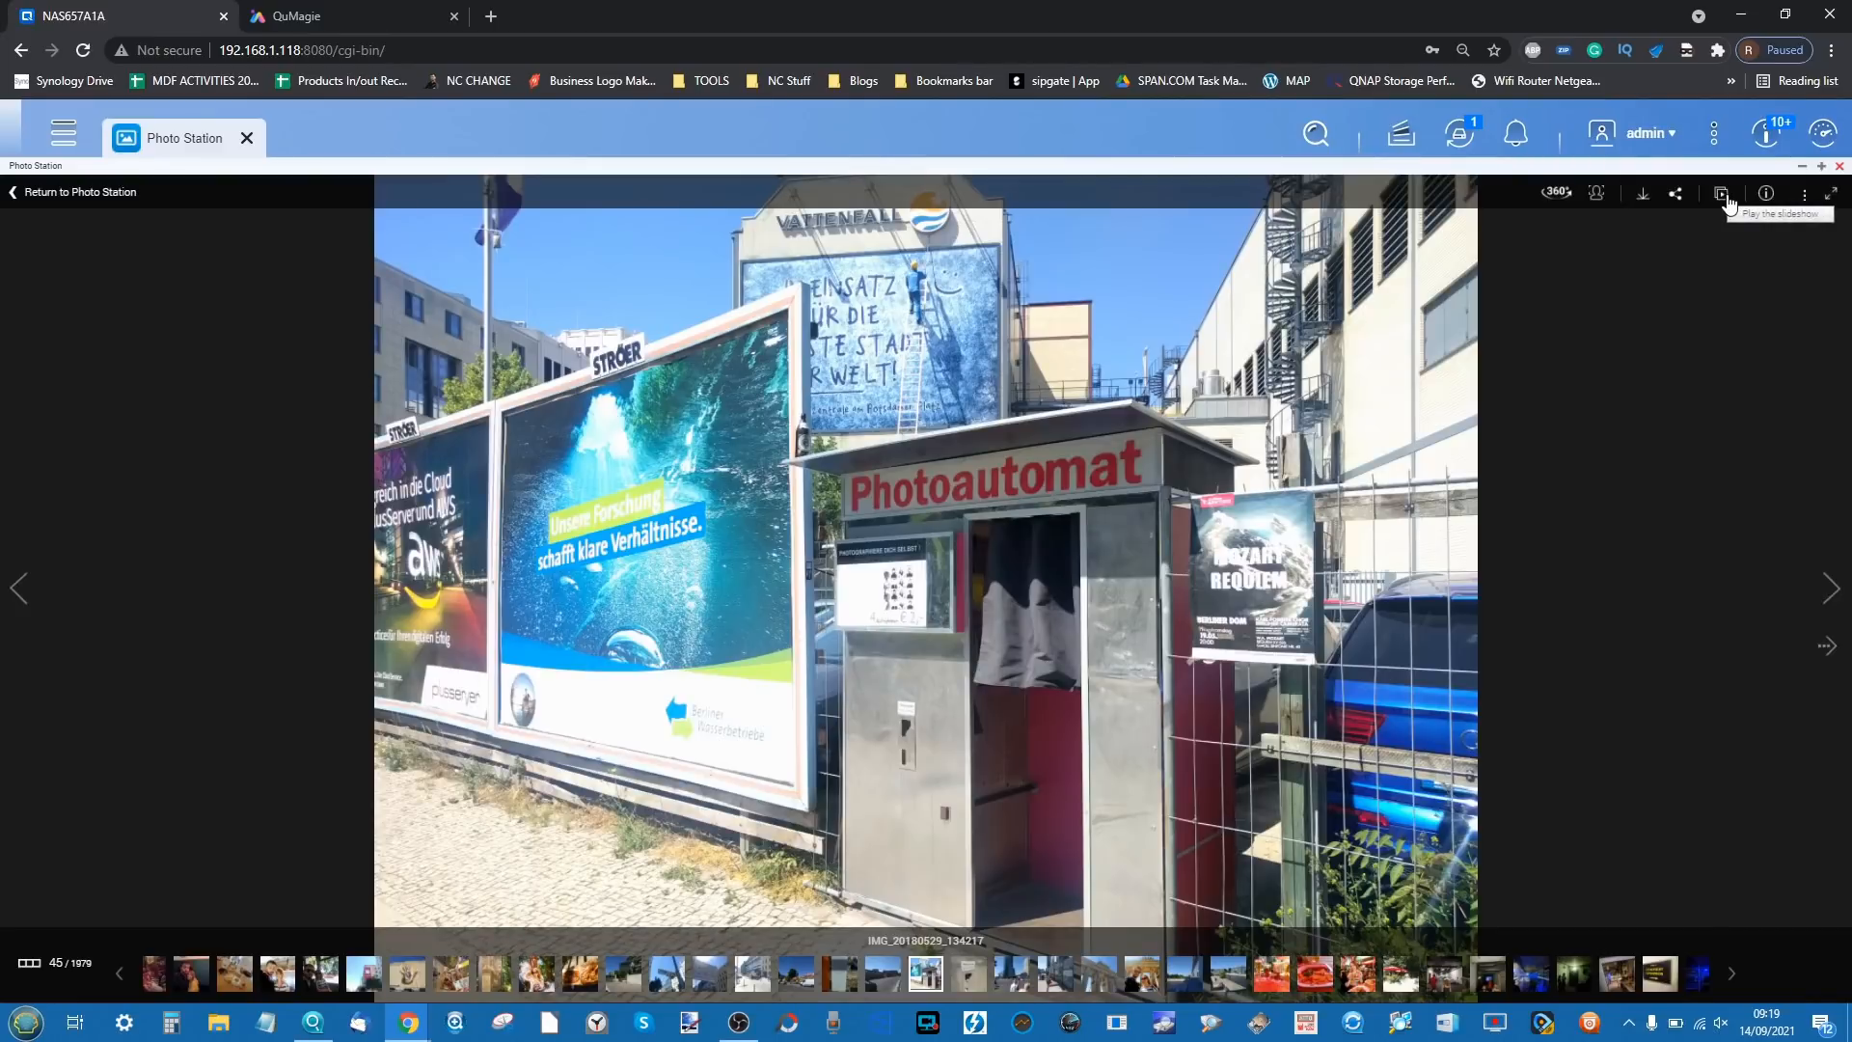
- Start a share link but cancel it, then return to Photo Station's Manage view
{"action": "left_click", "coordinate": [1676, 196]}
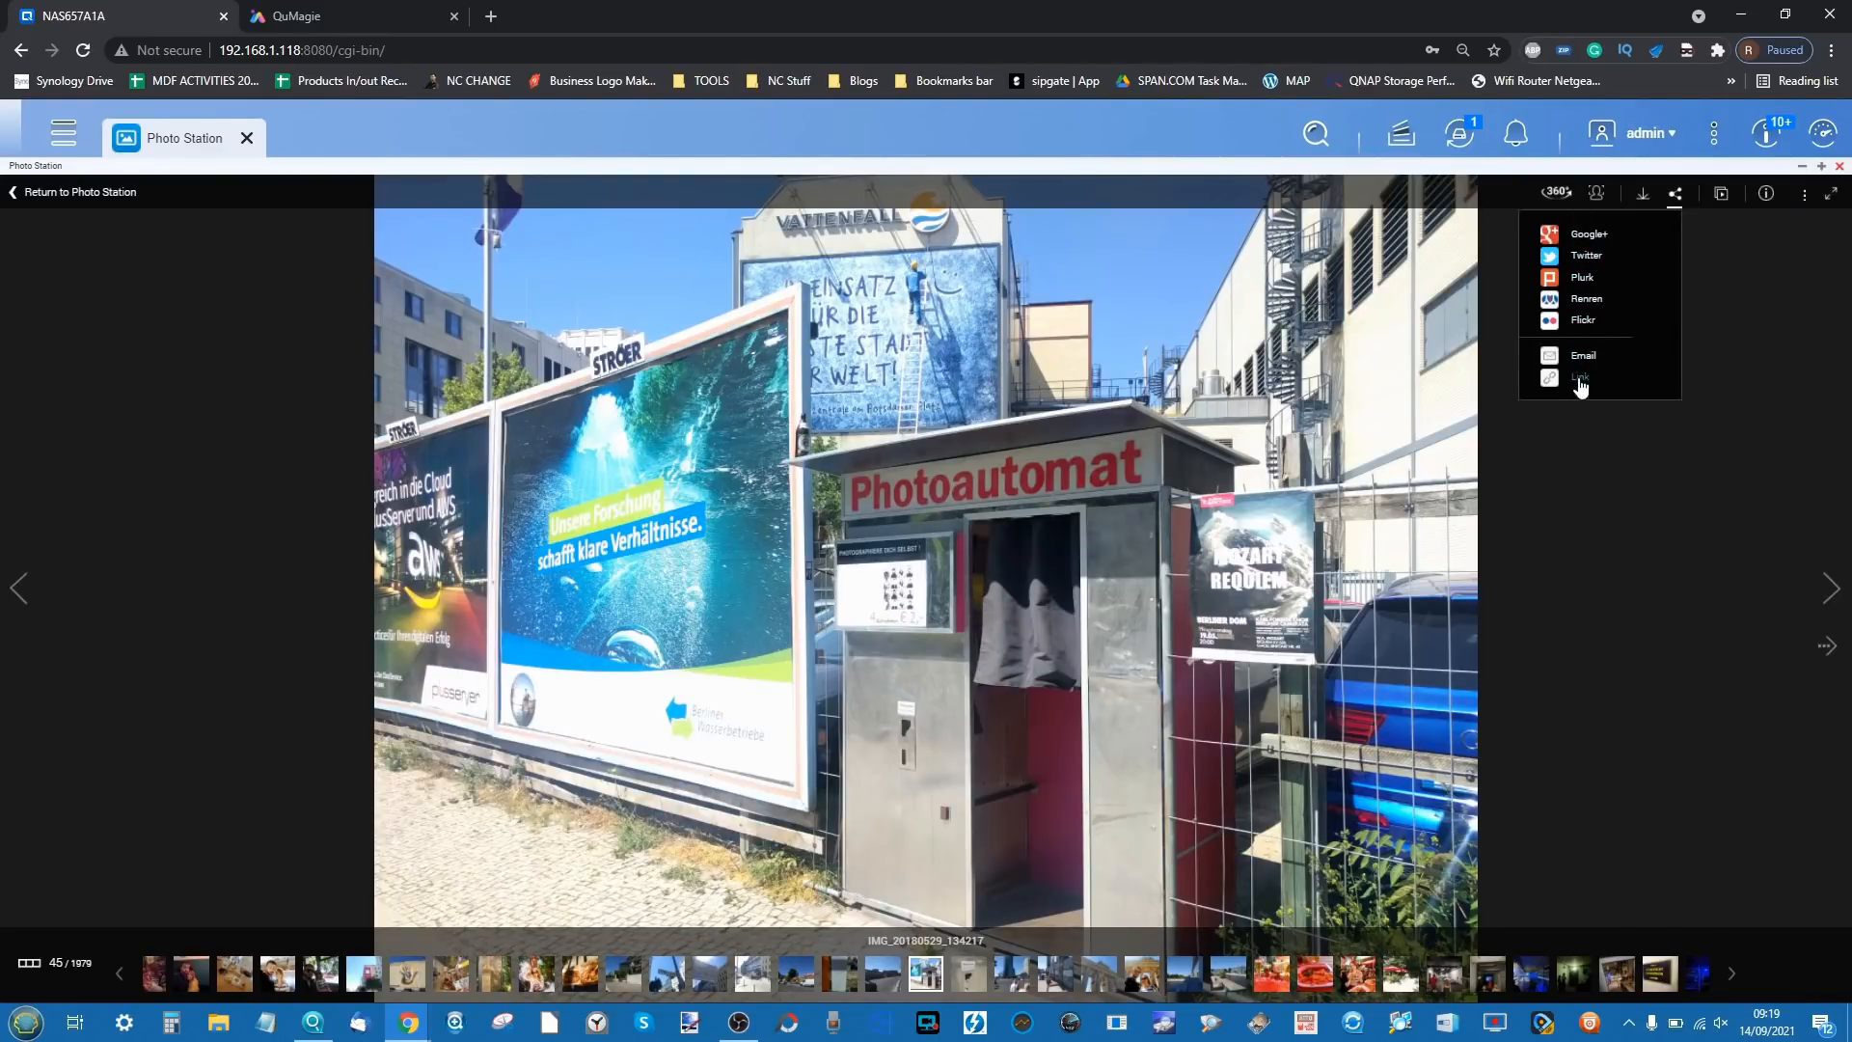
{"action": "left_click", "coordinate": [1584, 381]}
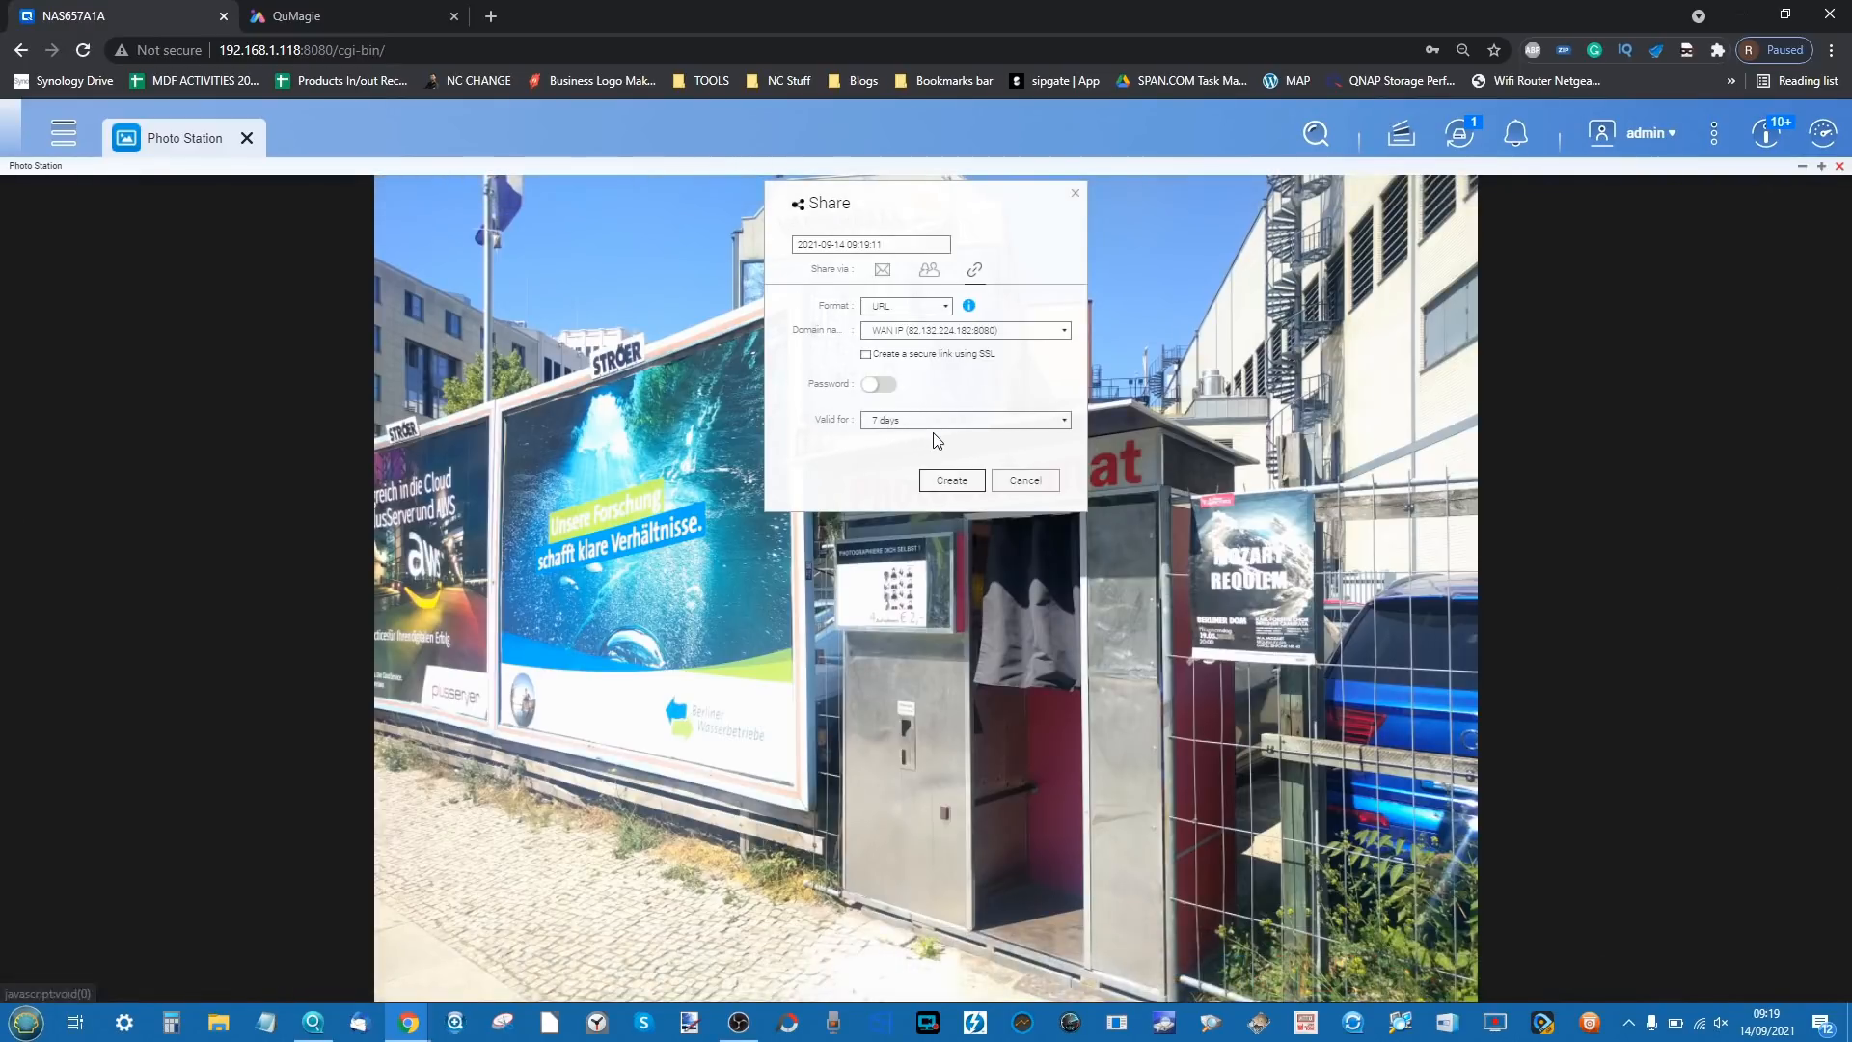
{"action": "left_click", "coordinate": [1022, 481]}
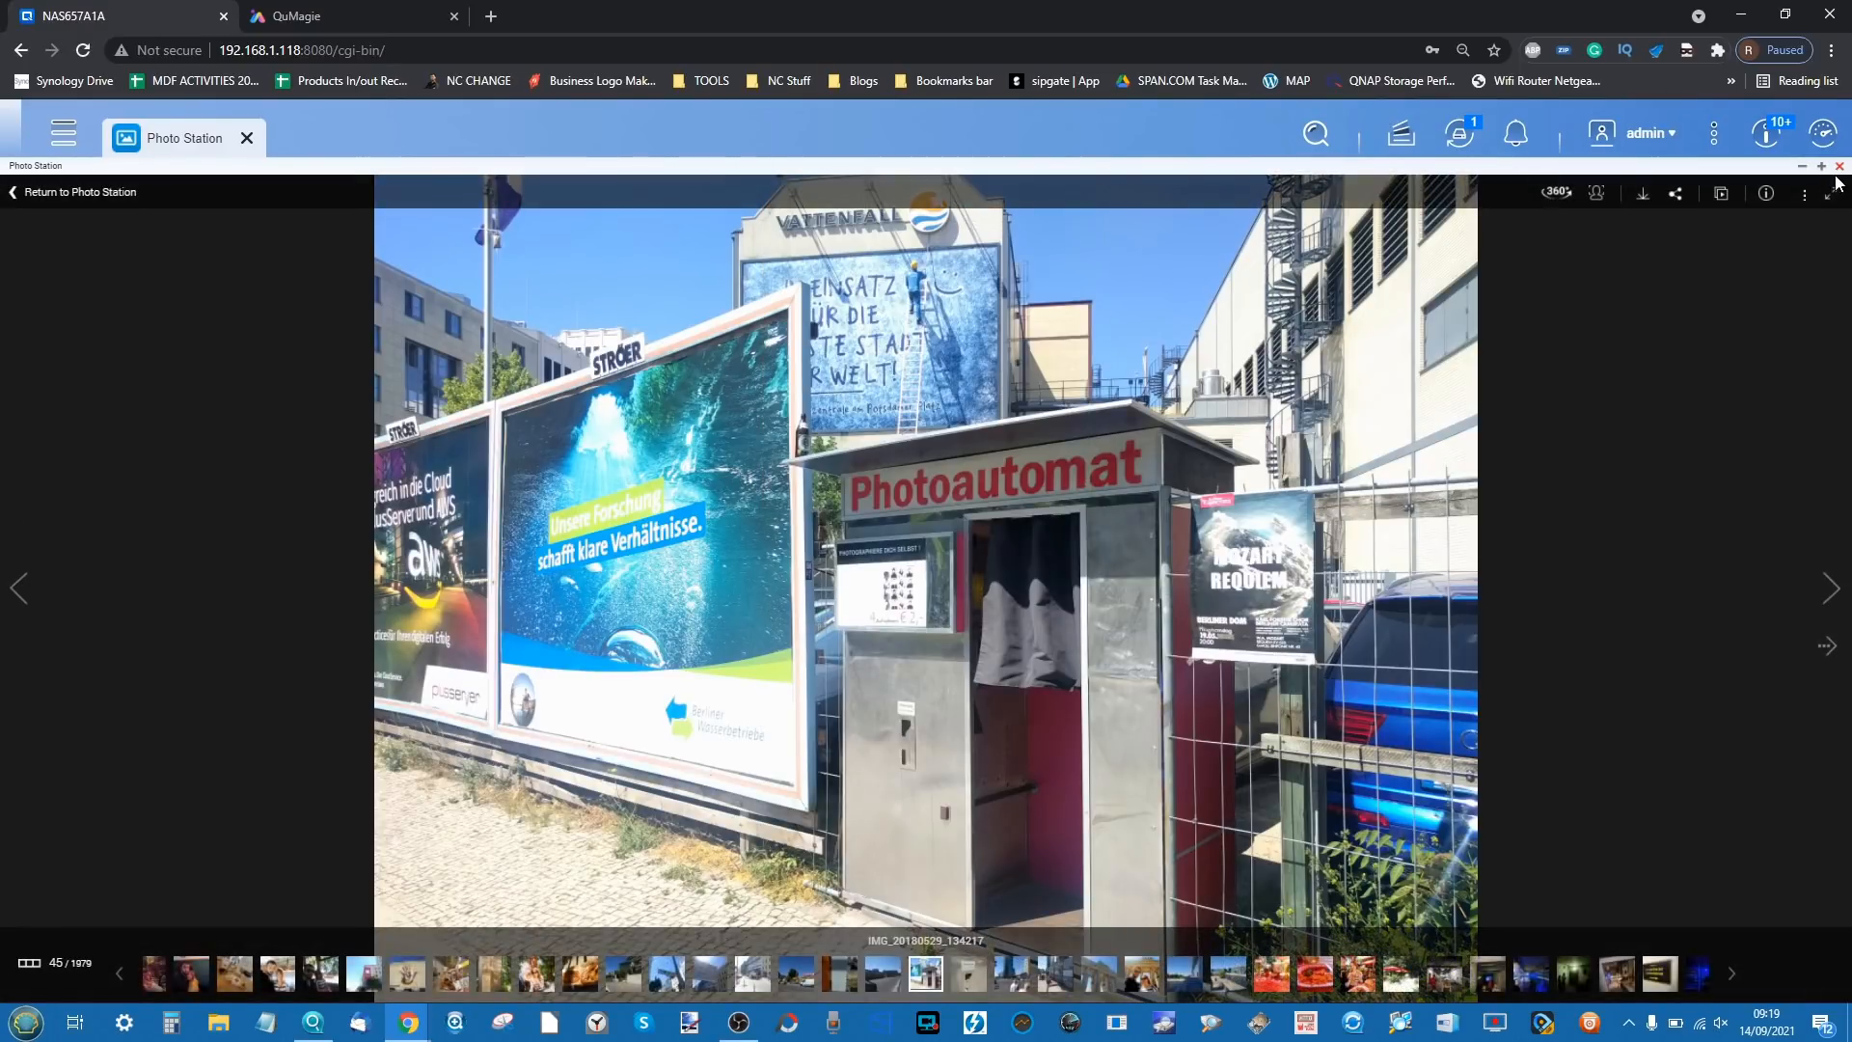
{"action": "left_click", "coordinate": [13, 197]}
{"action": "left_click", "coordinate": [265, 202]}
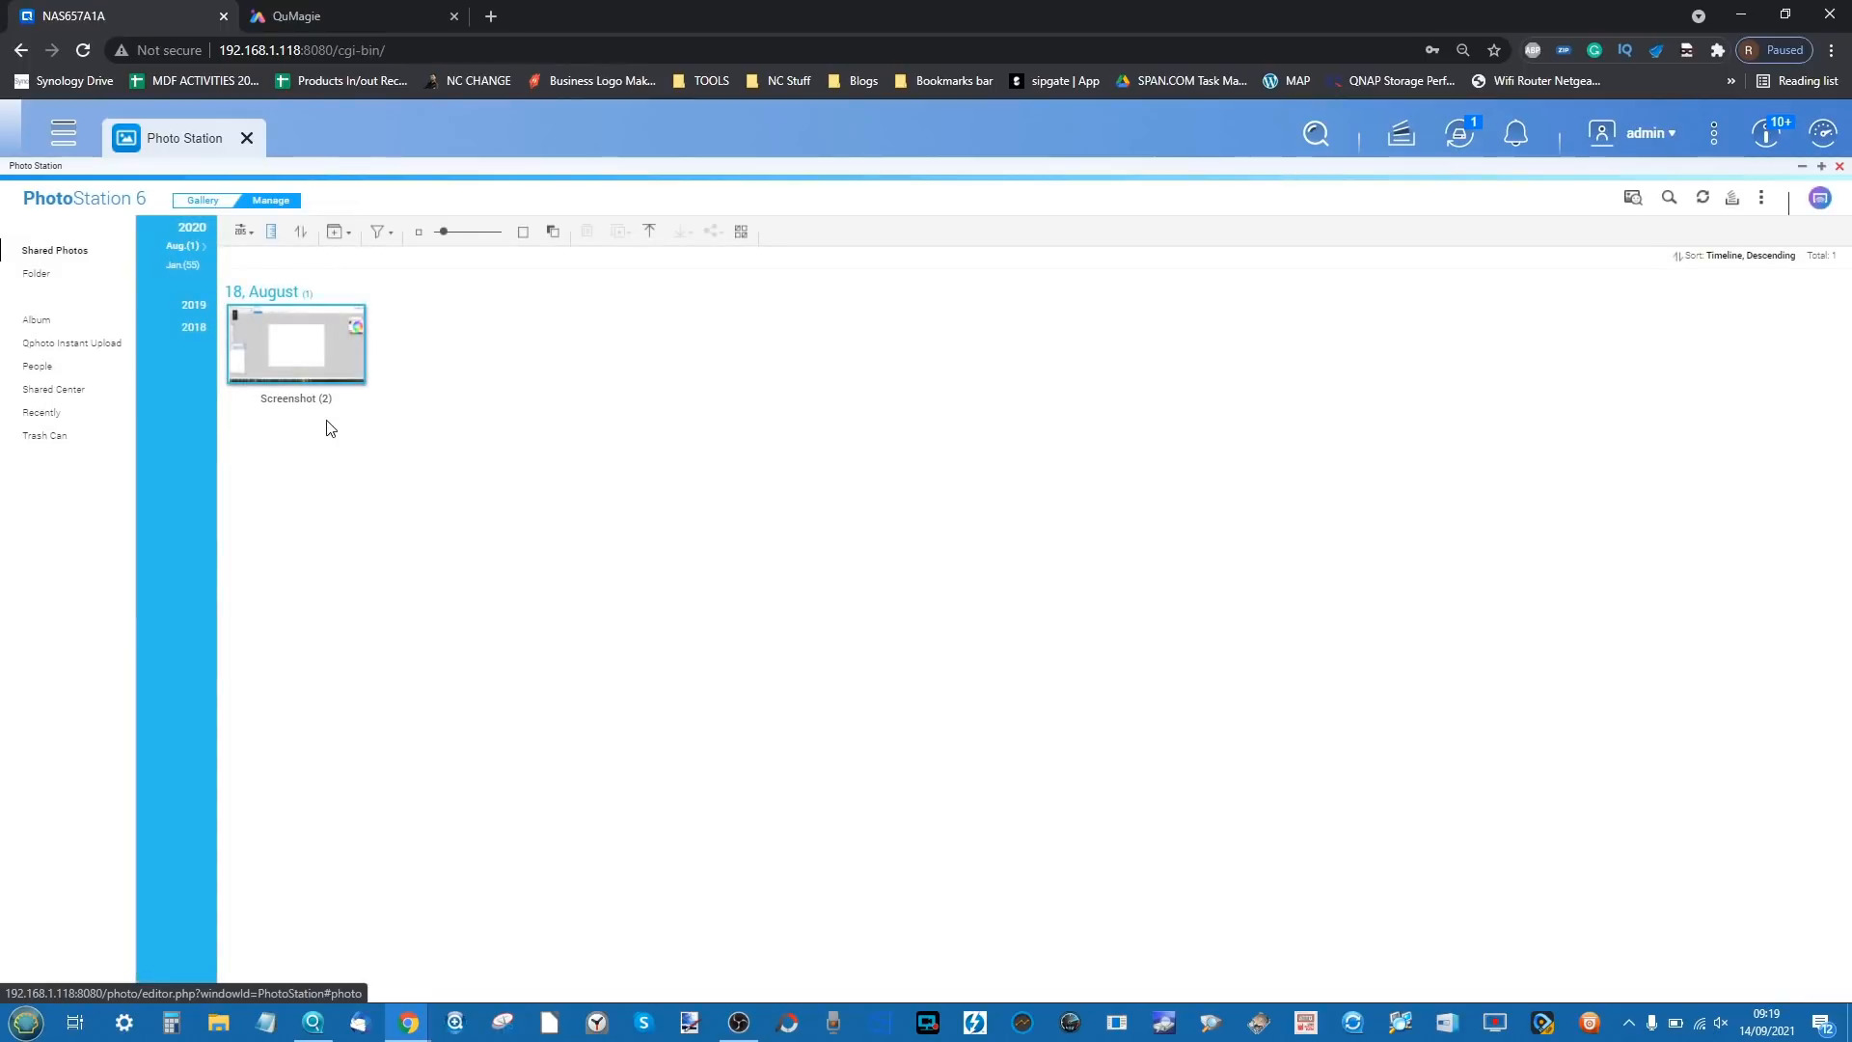
- Show the December 2019 photos and drag-select a group of them
{"action": "left_click", "coordinate": [198, 308]}
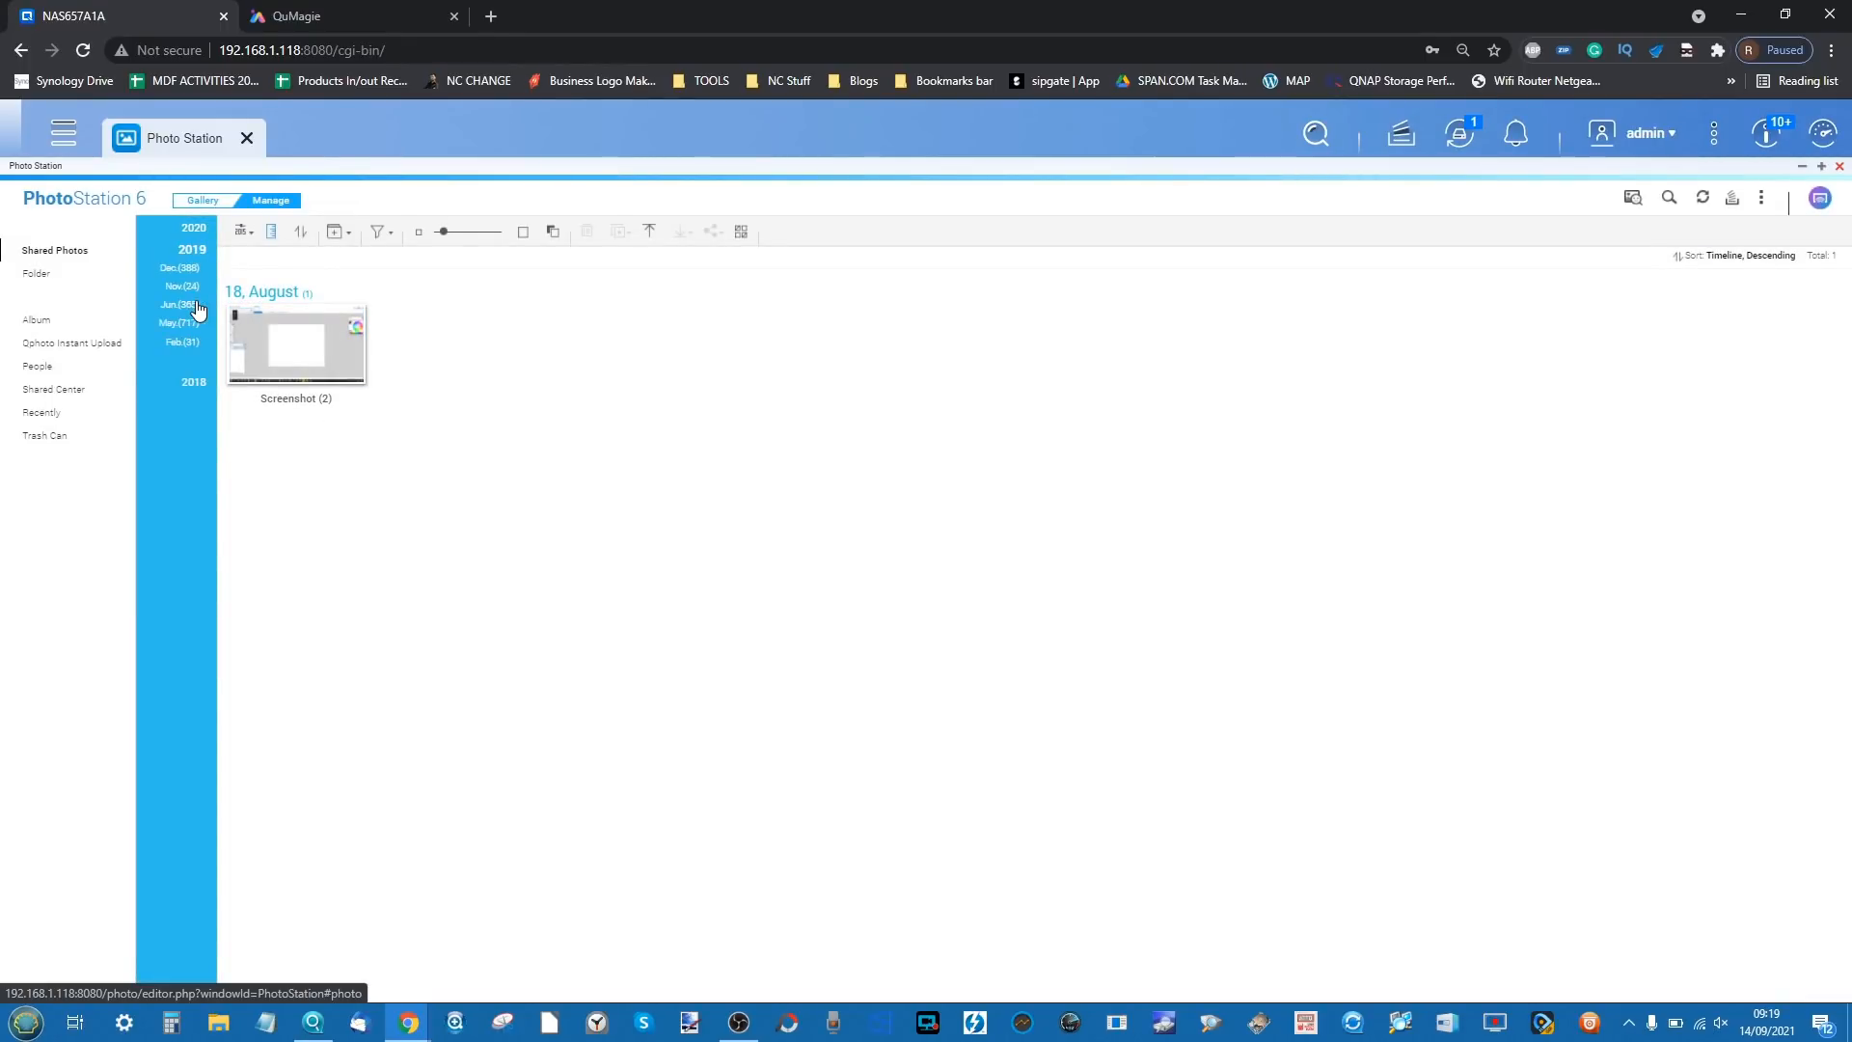
{"action": "left_click", "coordinate": [189, 272]}
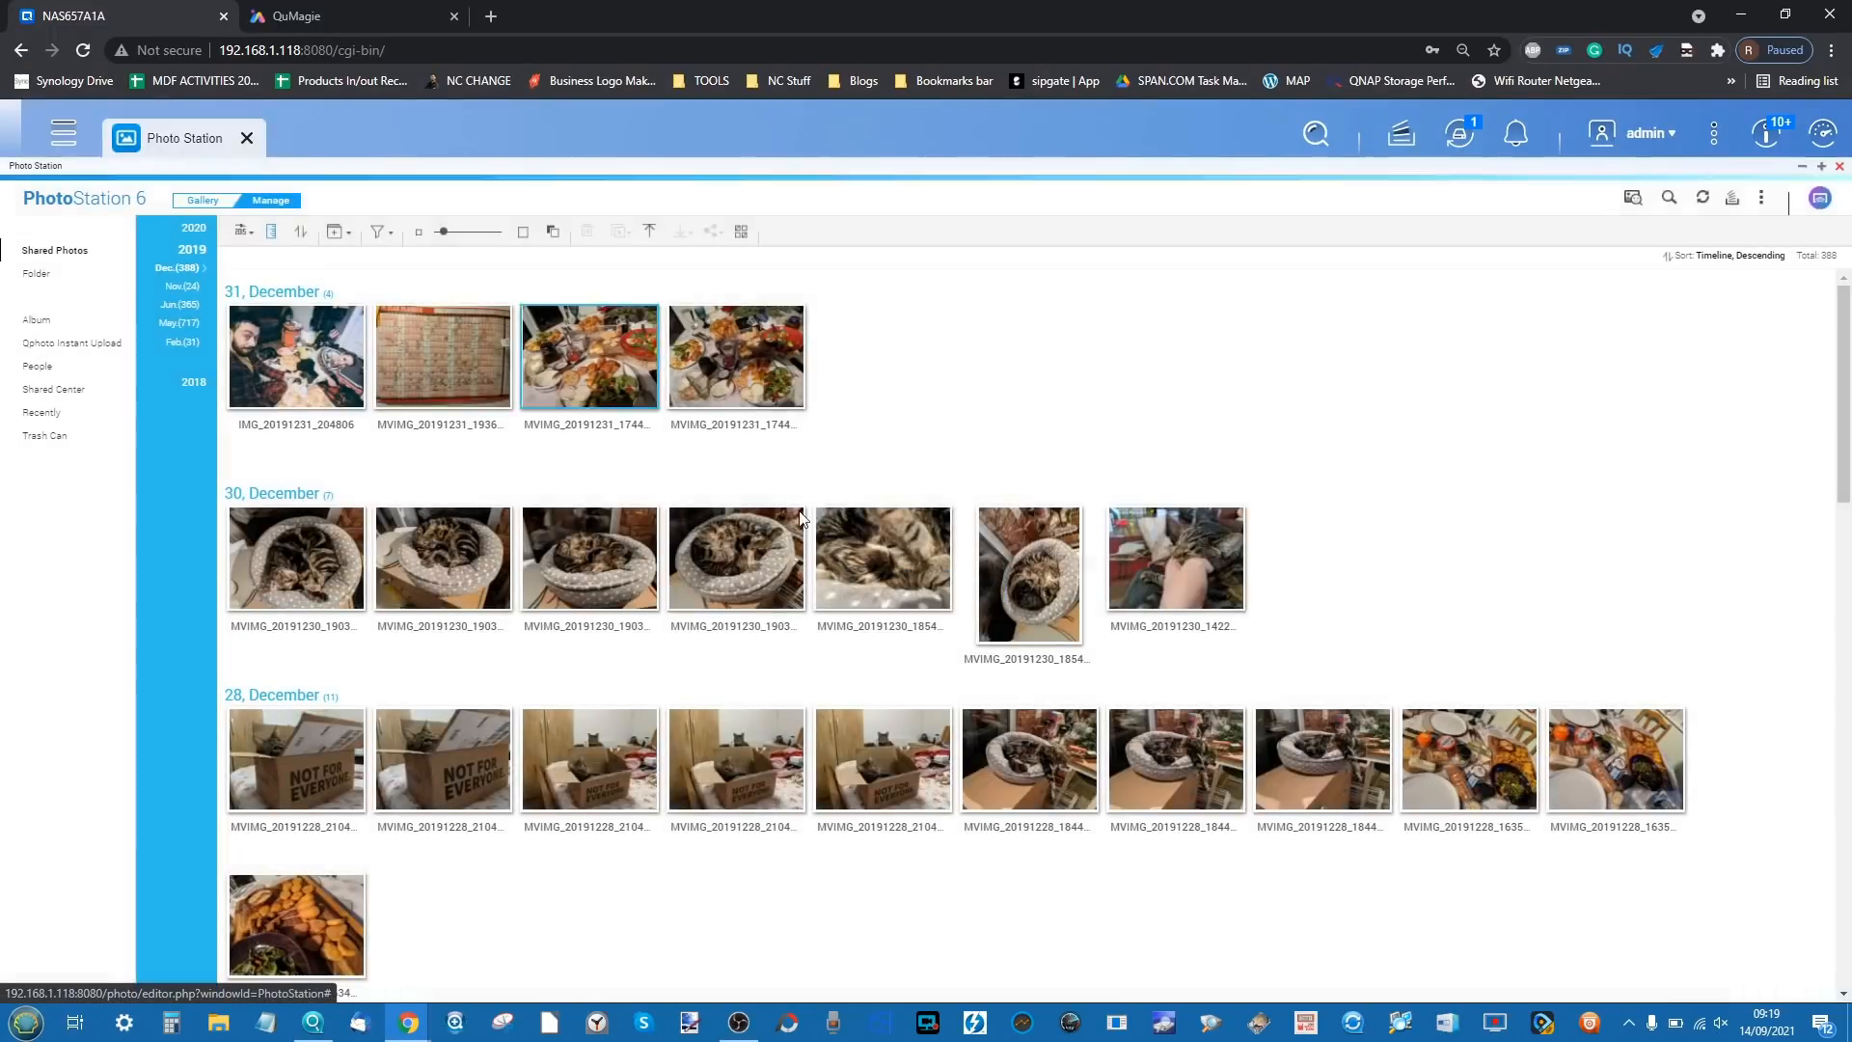
{"action": "scroll", "coordinate": [807, 527], "scroll_direction": "down", "scroll_amount": 6}
{"action": "scroll", "coordinate": [807, 526], "scroll_direction": "down", "scroll_amount": 5}
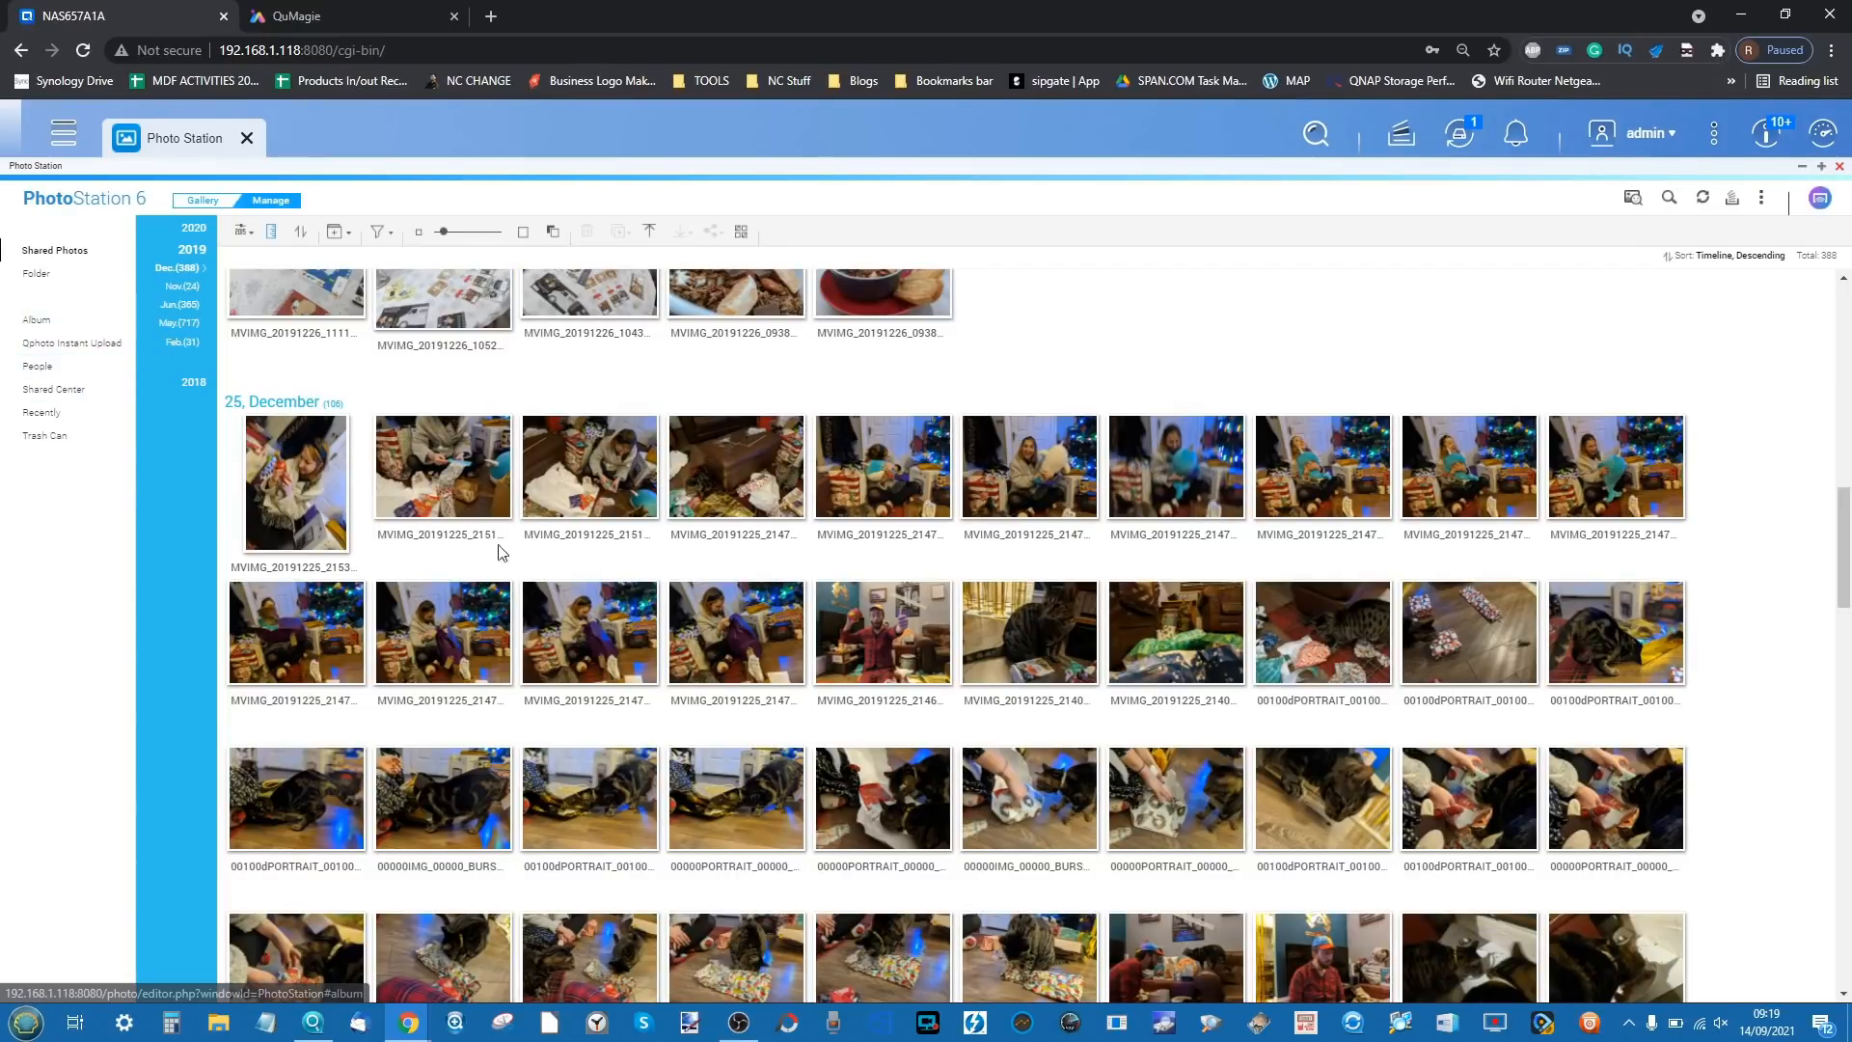
{"action": "scroll", "coordinate": [304, 381], "scroll_direction": "up", "scroll_amount": 1}
{"action": "left_click_drag", "start_coordinate": [314, 377], "coordinate": [1245, 841]}
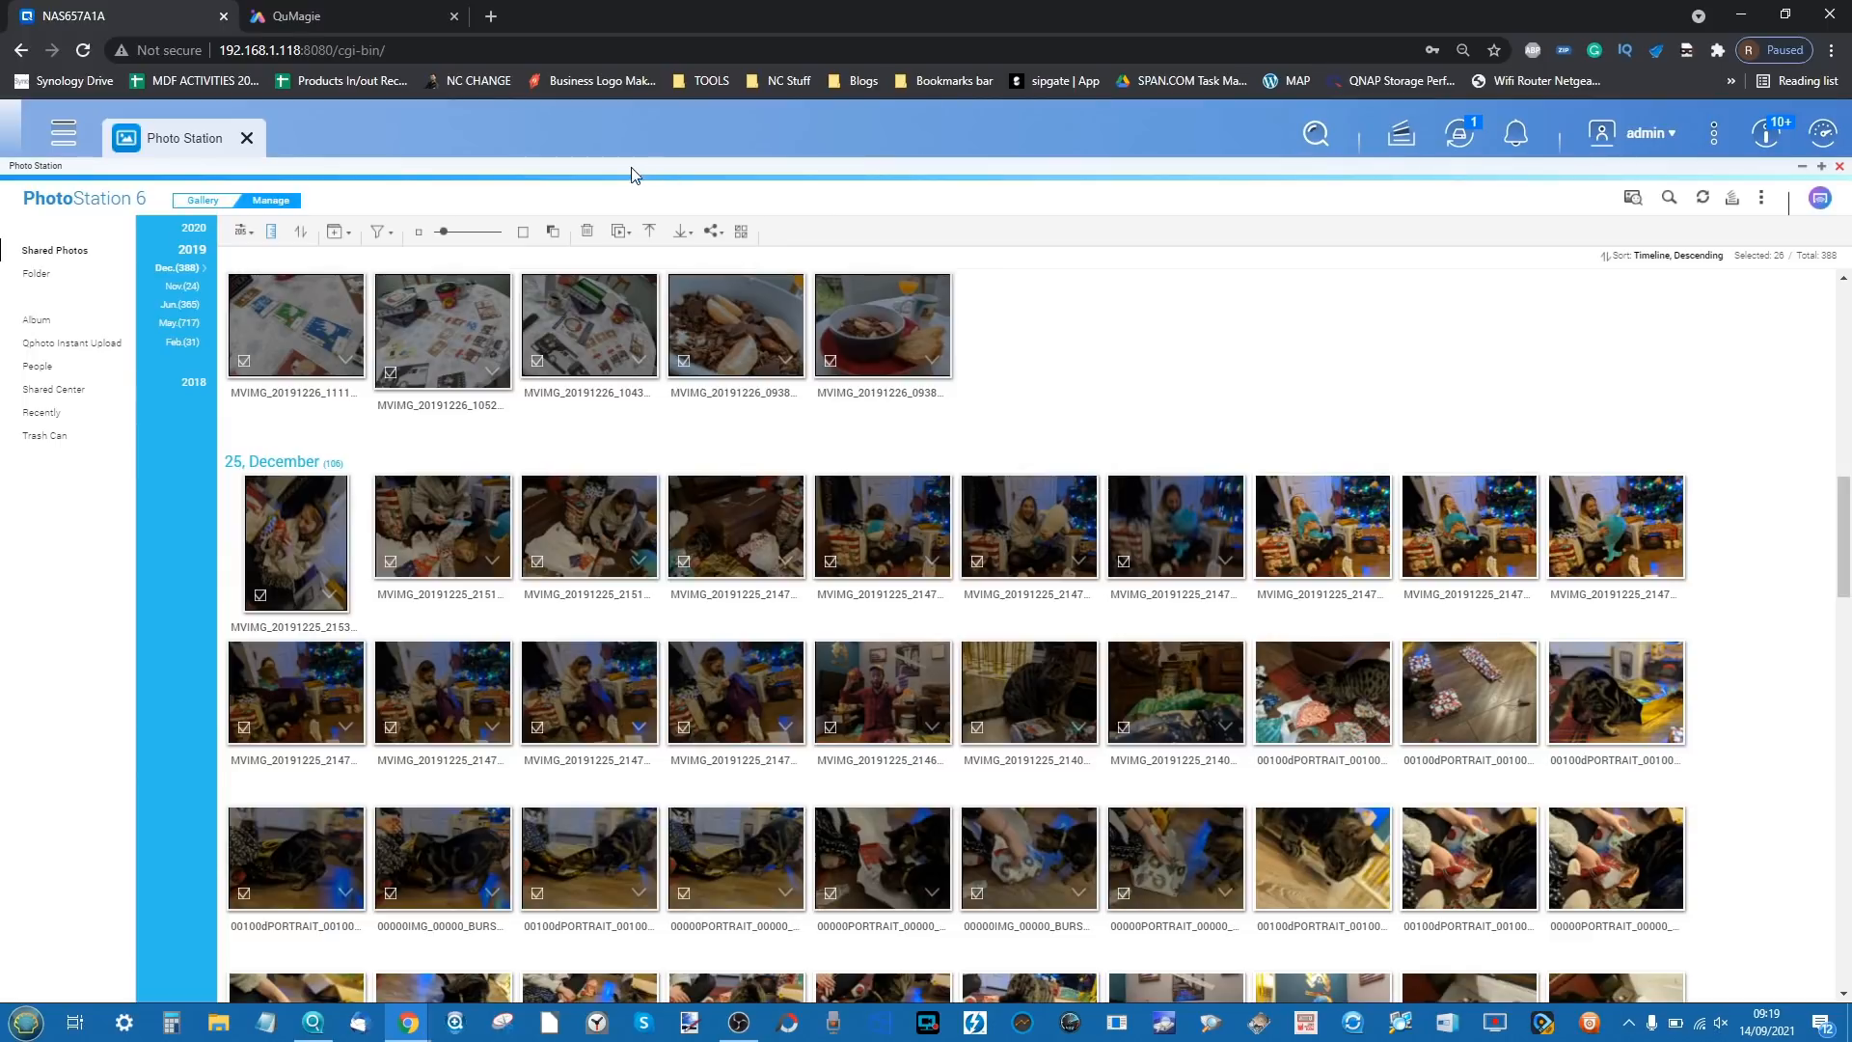
- Enable multiselect, check the Share and Slideshow options, then close Photo Station
{"action": "left_click", "coordinate": [729, 237]}
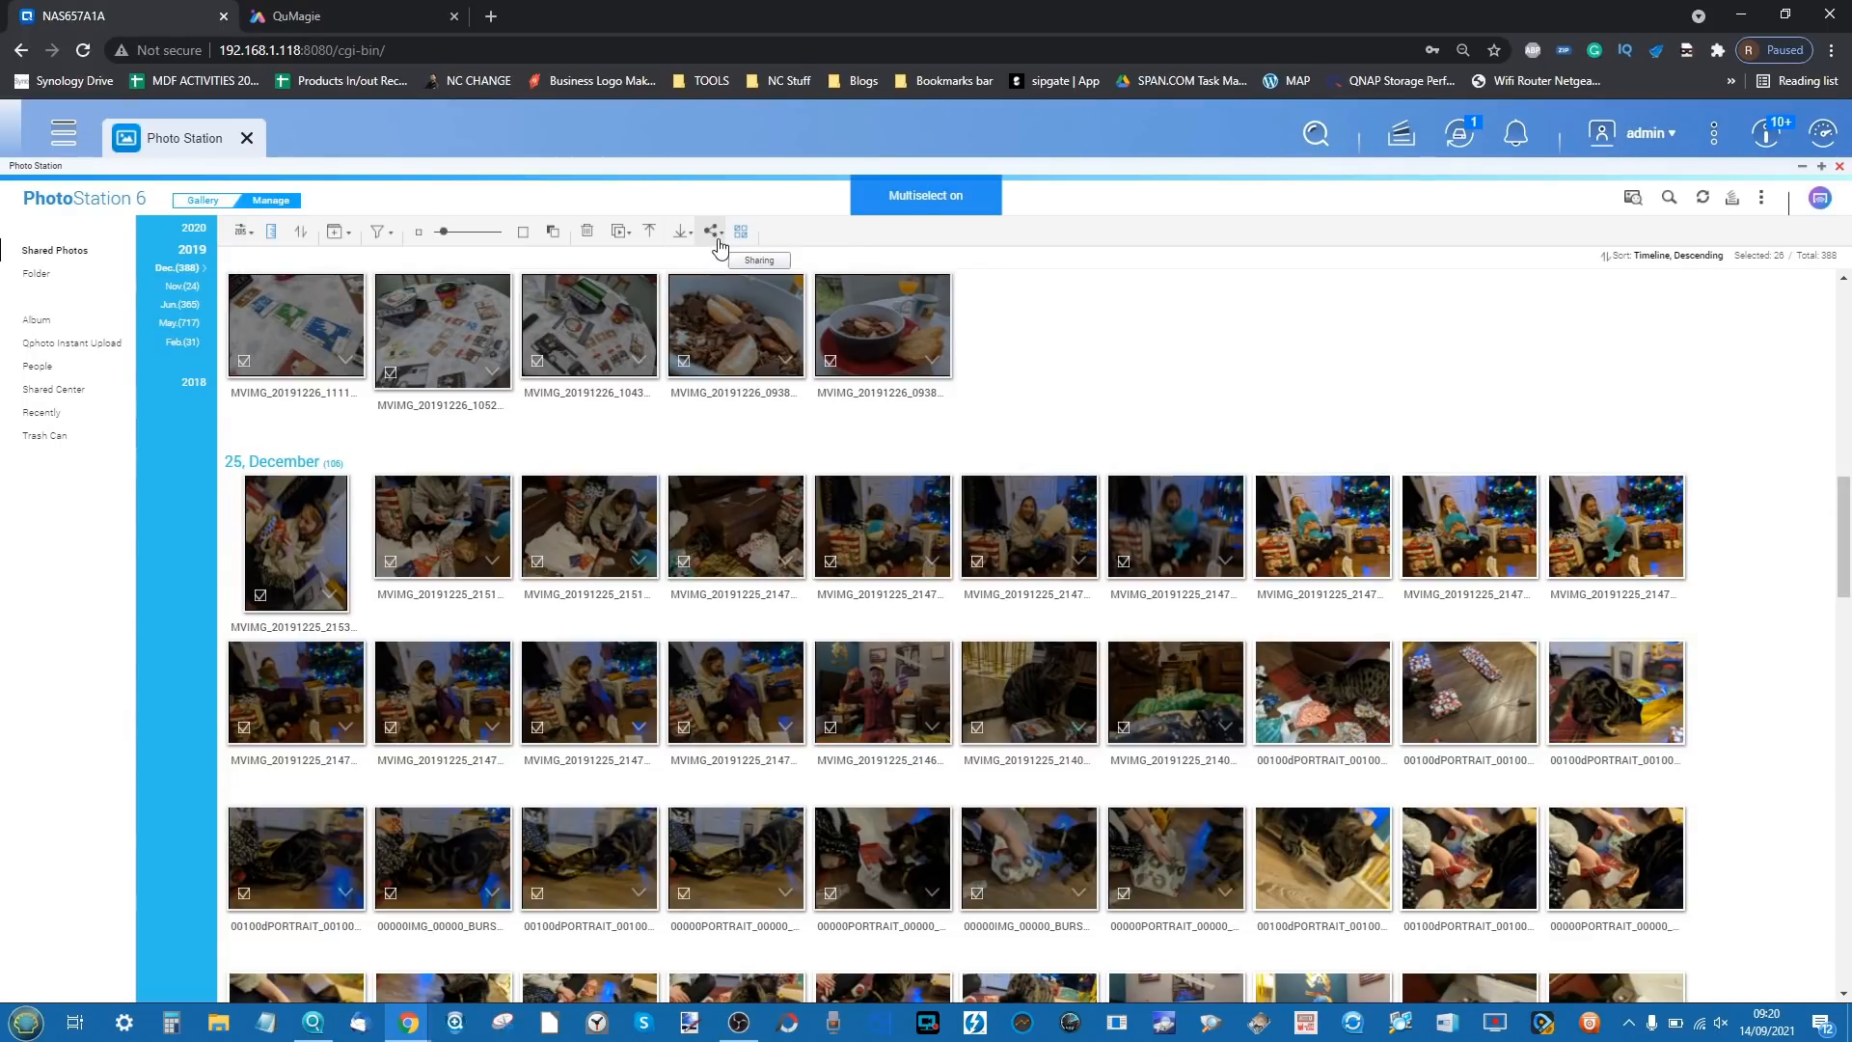
{"action": "left_click", "coordinate": [723, 239]}
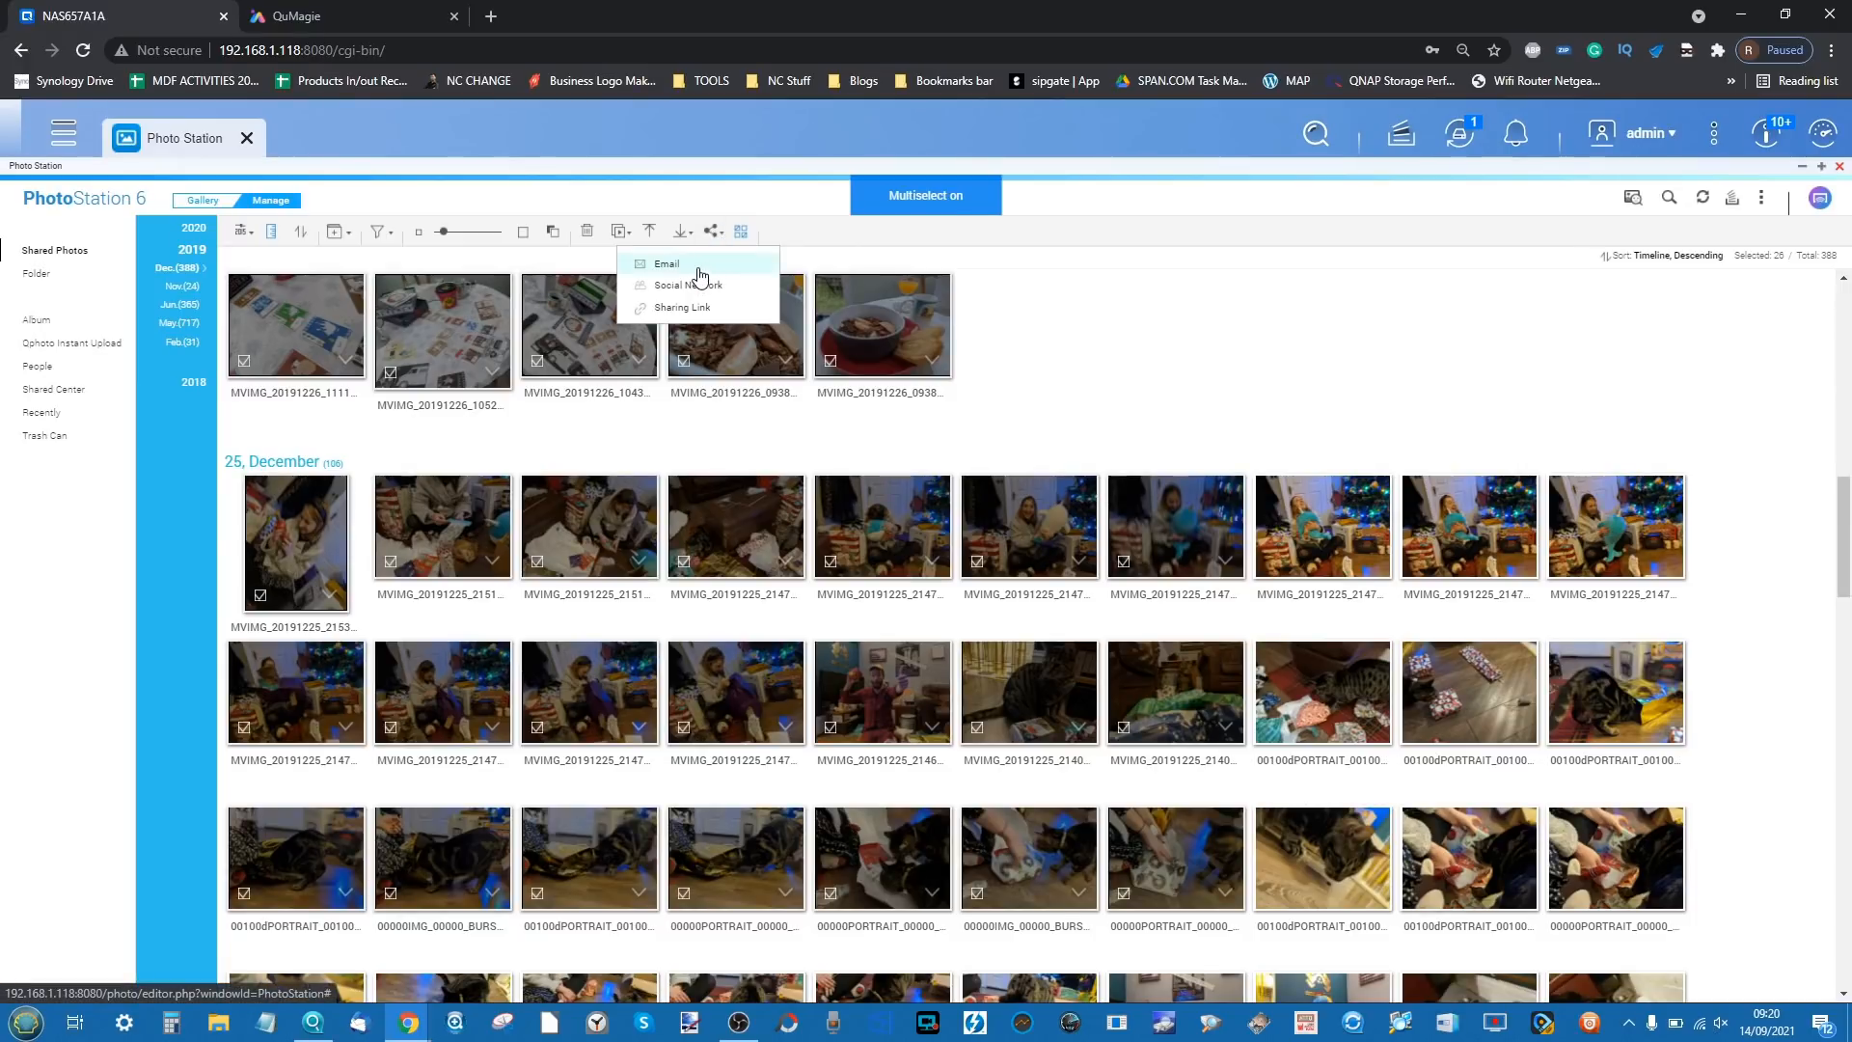
{"action": "left_click", "coordinate": [625, 234]}
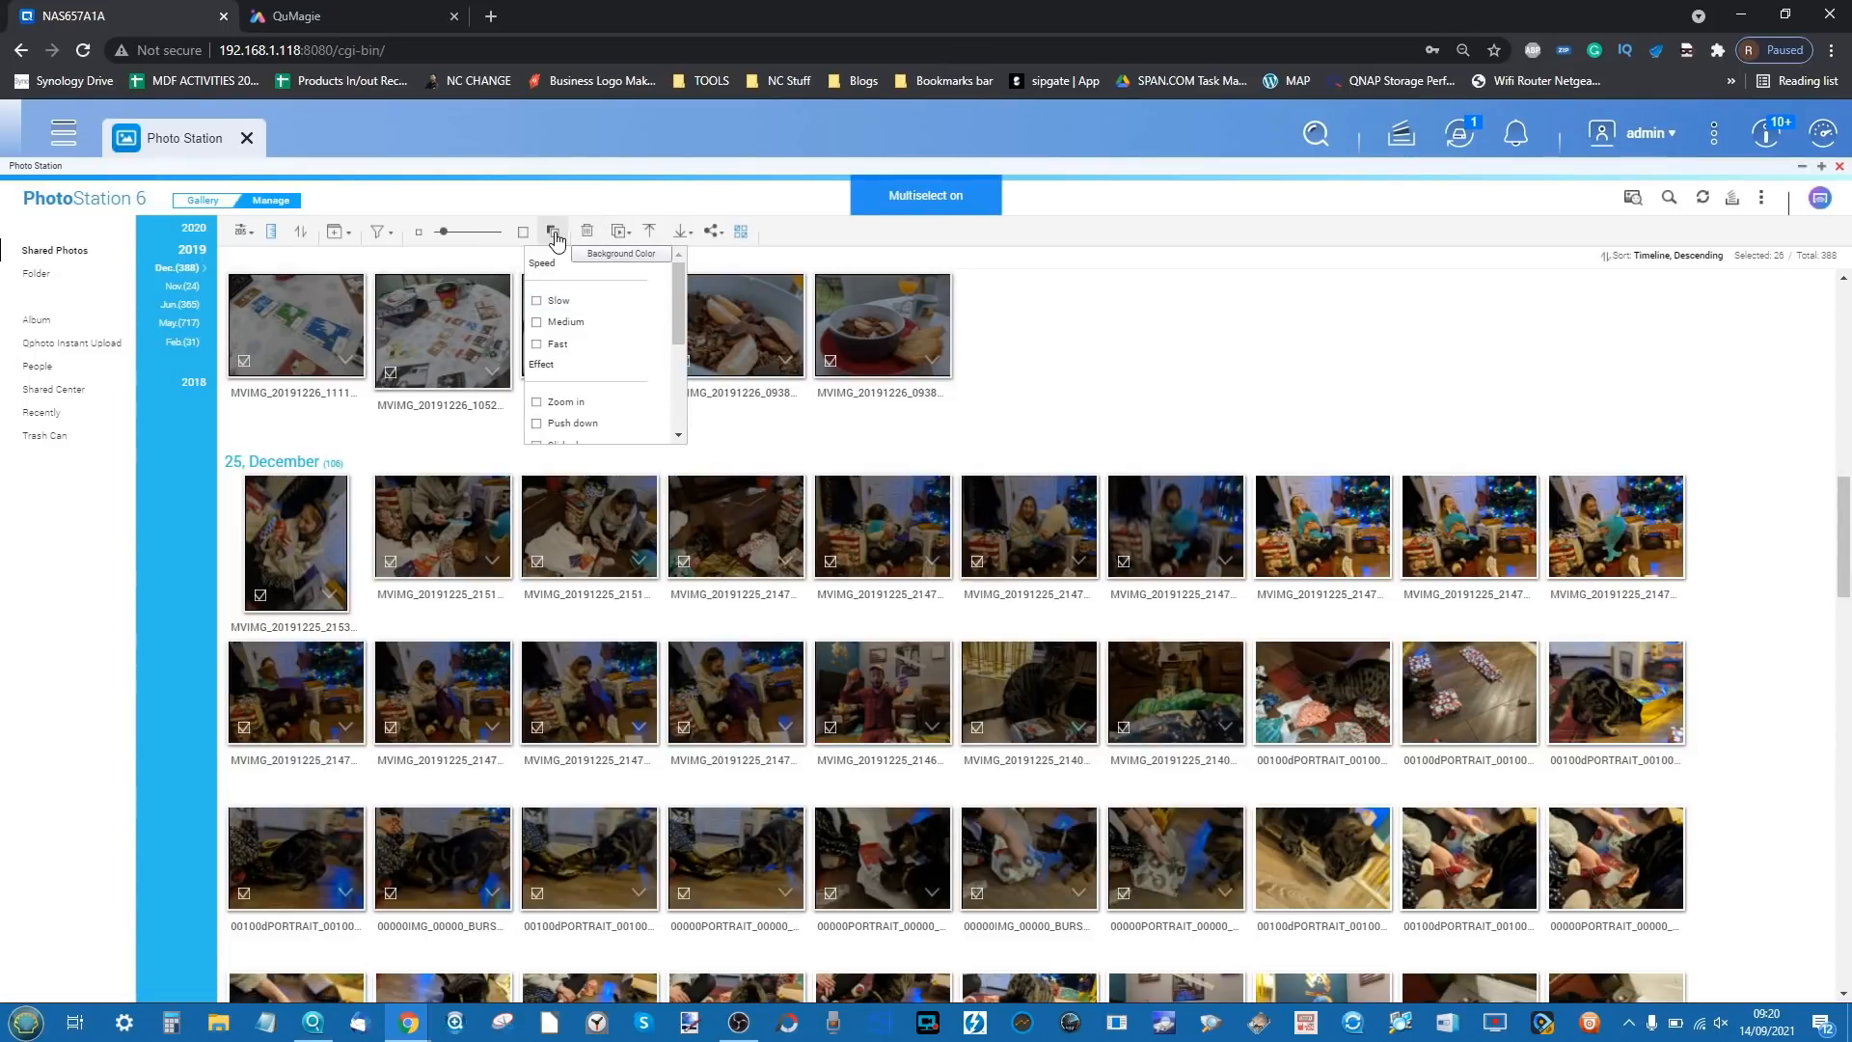
{"action": "left_click", "coordinate": [1840, 168]}
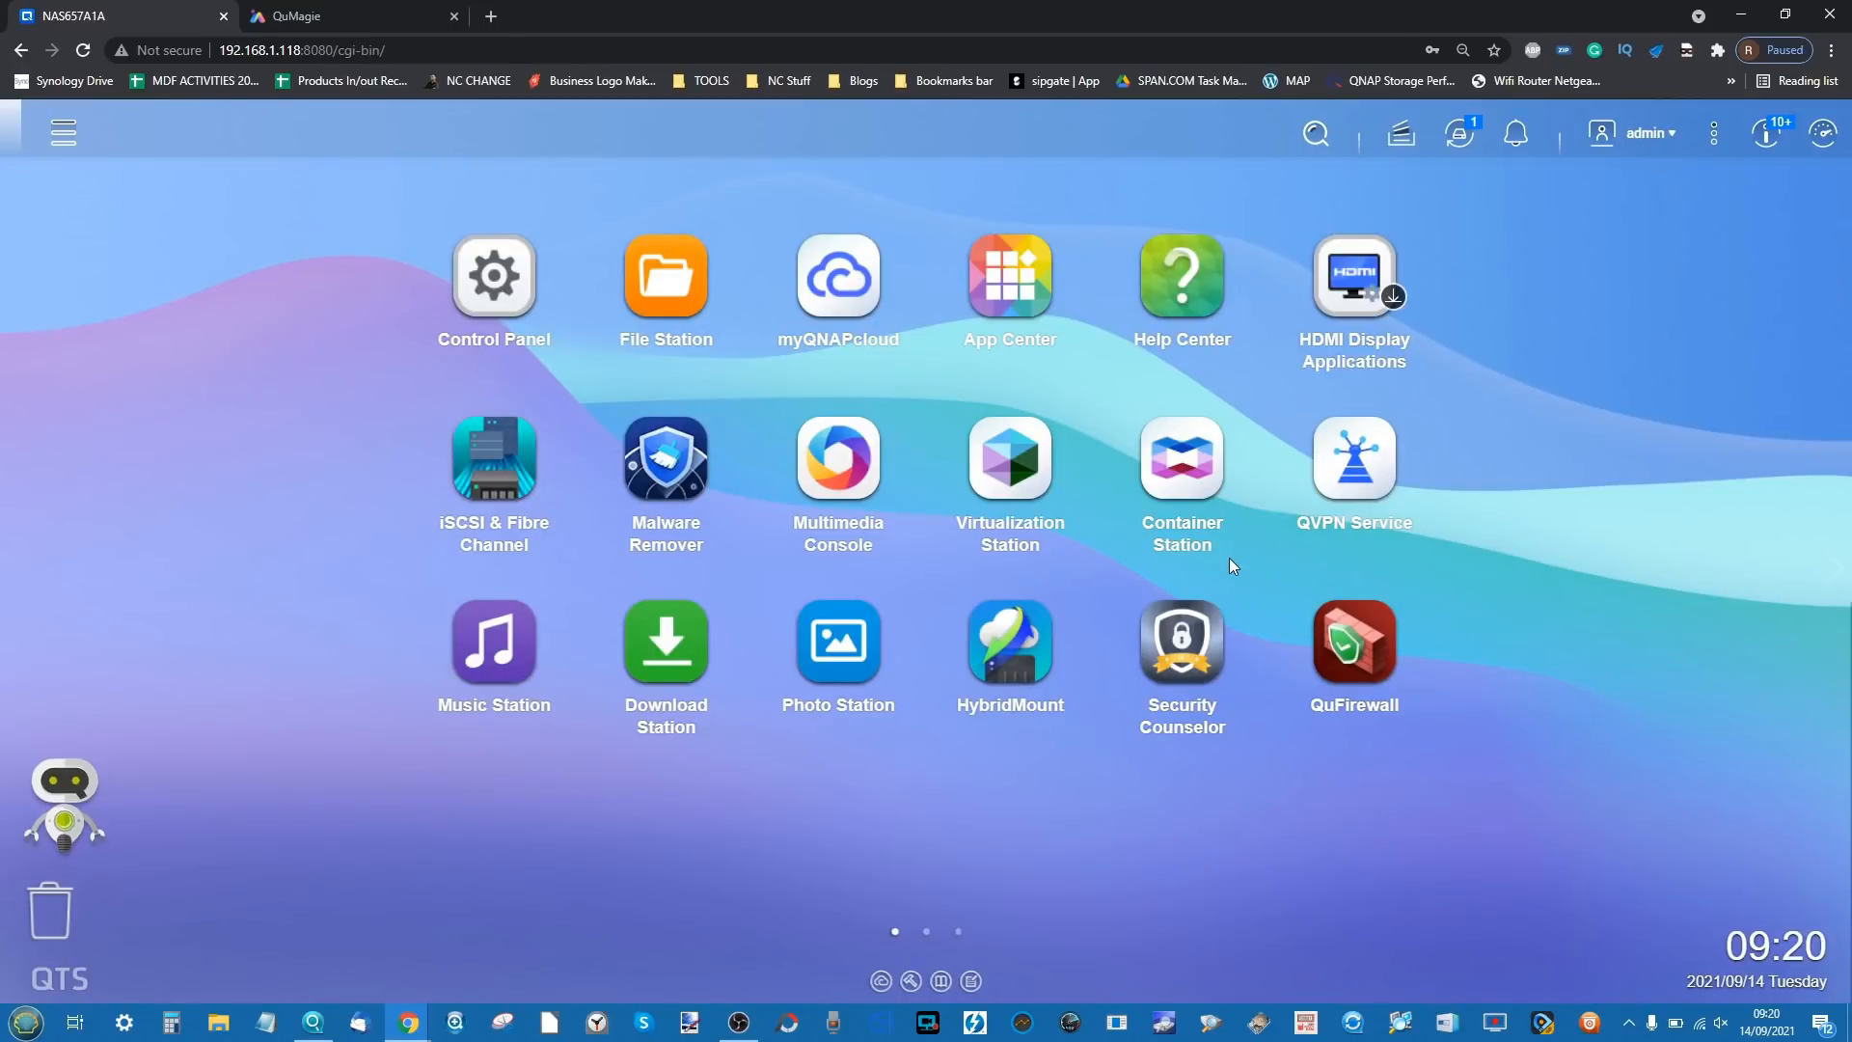
- In QuMagie's All Photos, try the compact tiled layout, then go back to date-grouped photos
{"action": "left_click", "coordinate": [367, 8]}
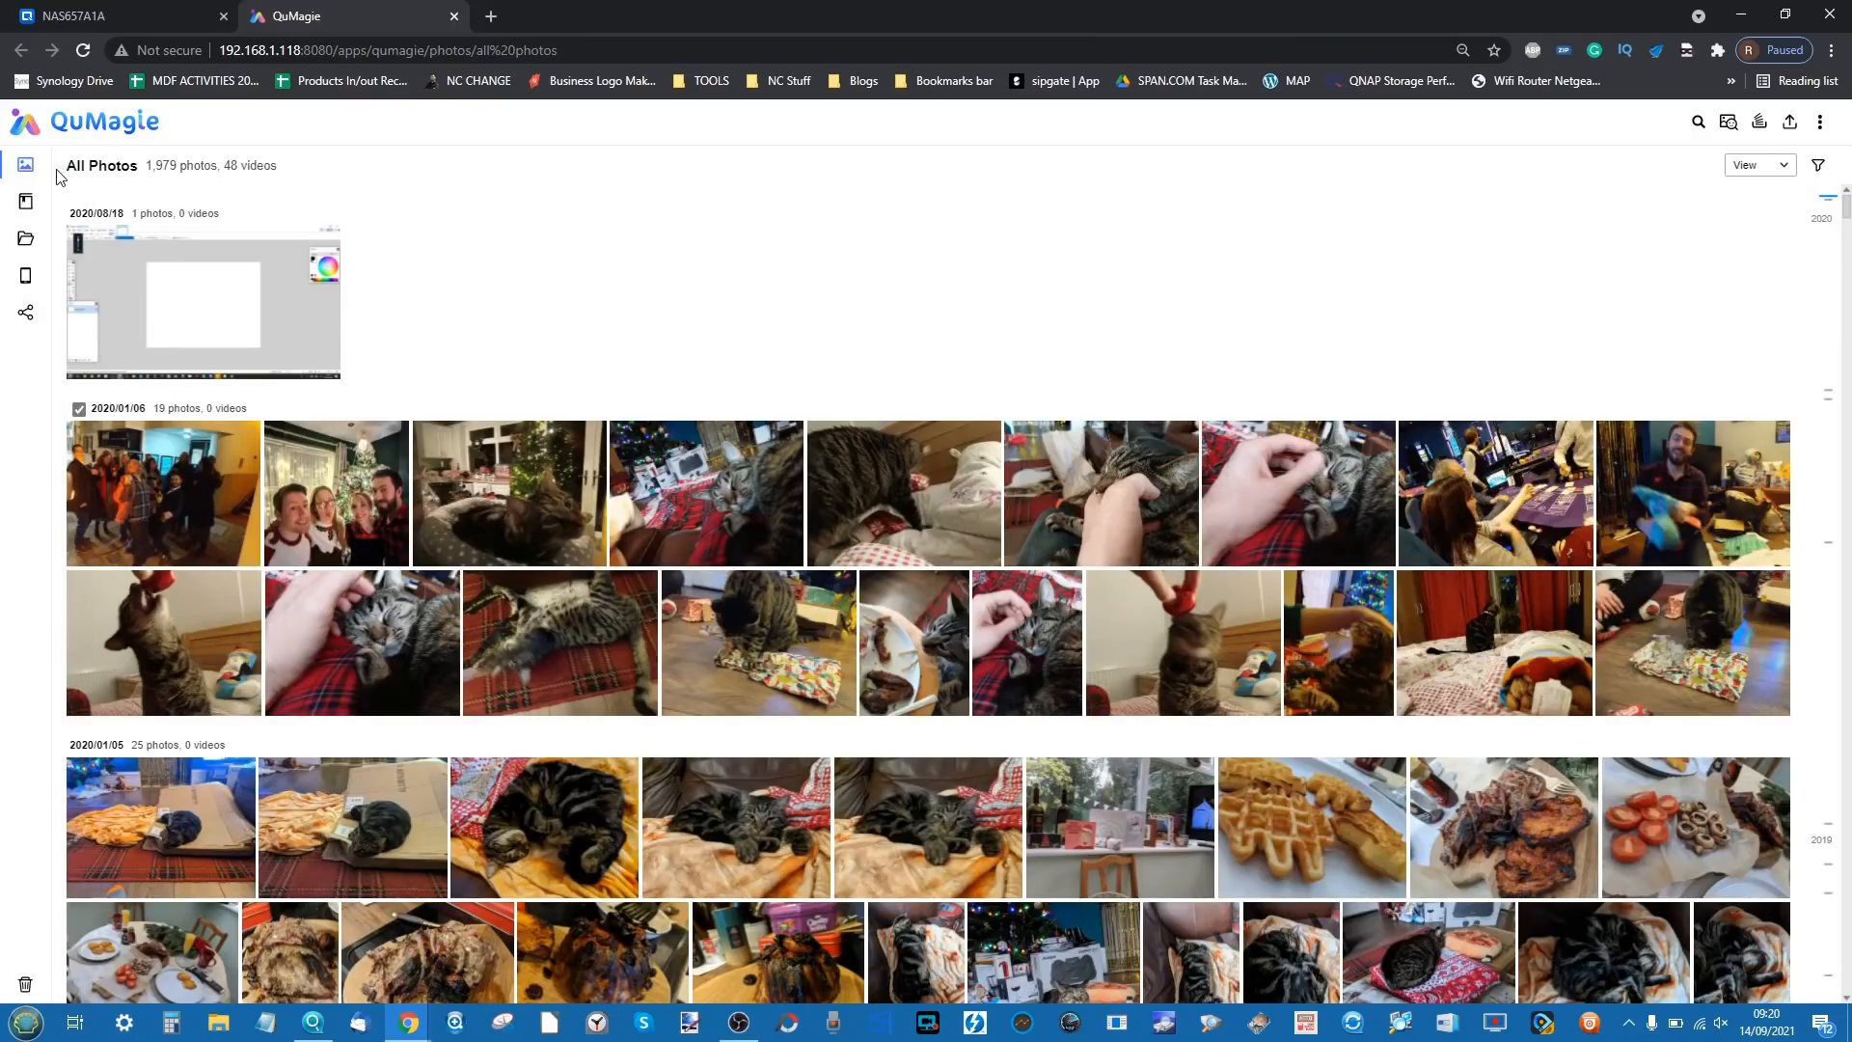
{"action": "scroll", "coordinate": [758, 634], "scroll_direction": "down", "scroll_amount": 20}
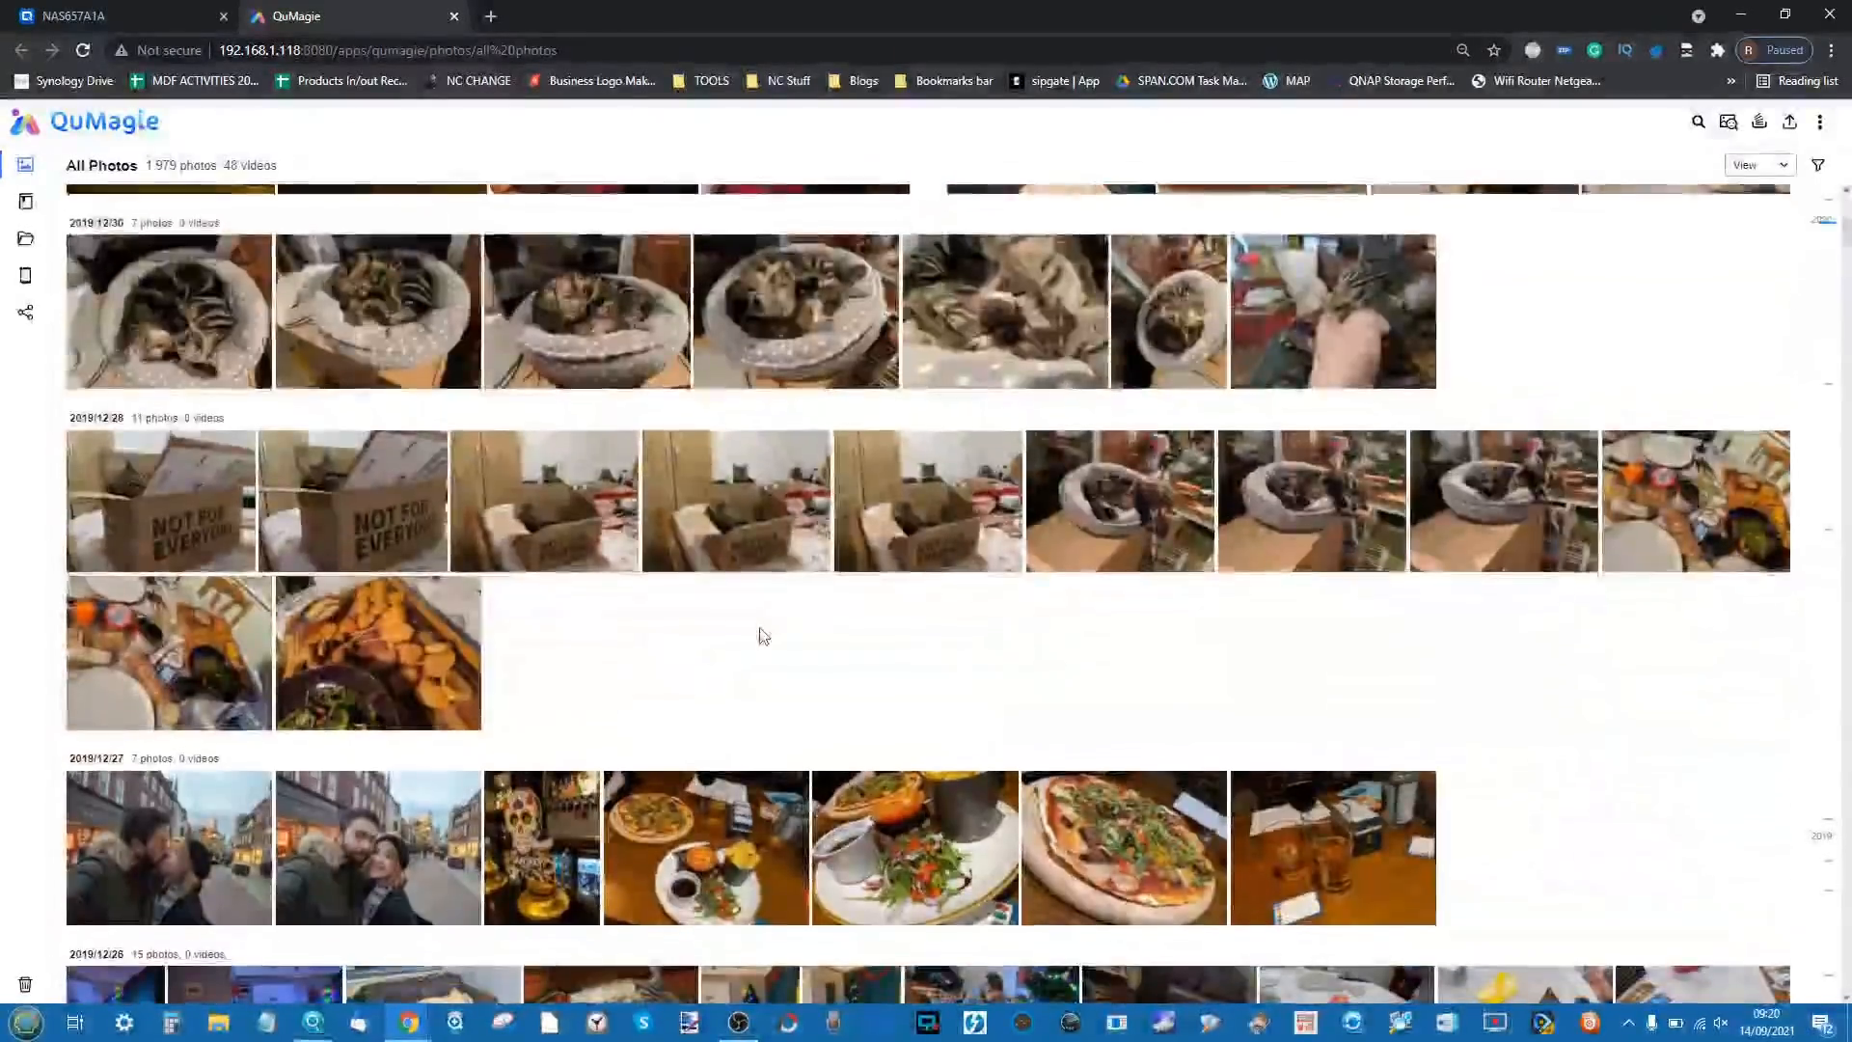
{"action": "scroll", "coordinate": [758, 634], "scroll_direction": "down", "scroll_amount": 15}
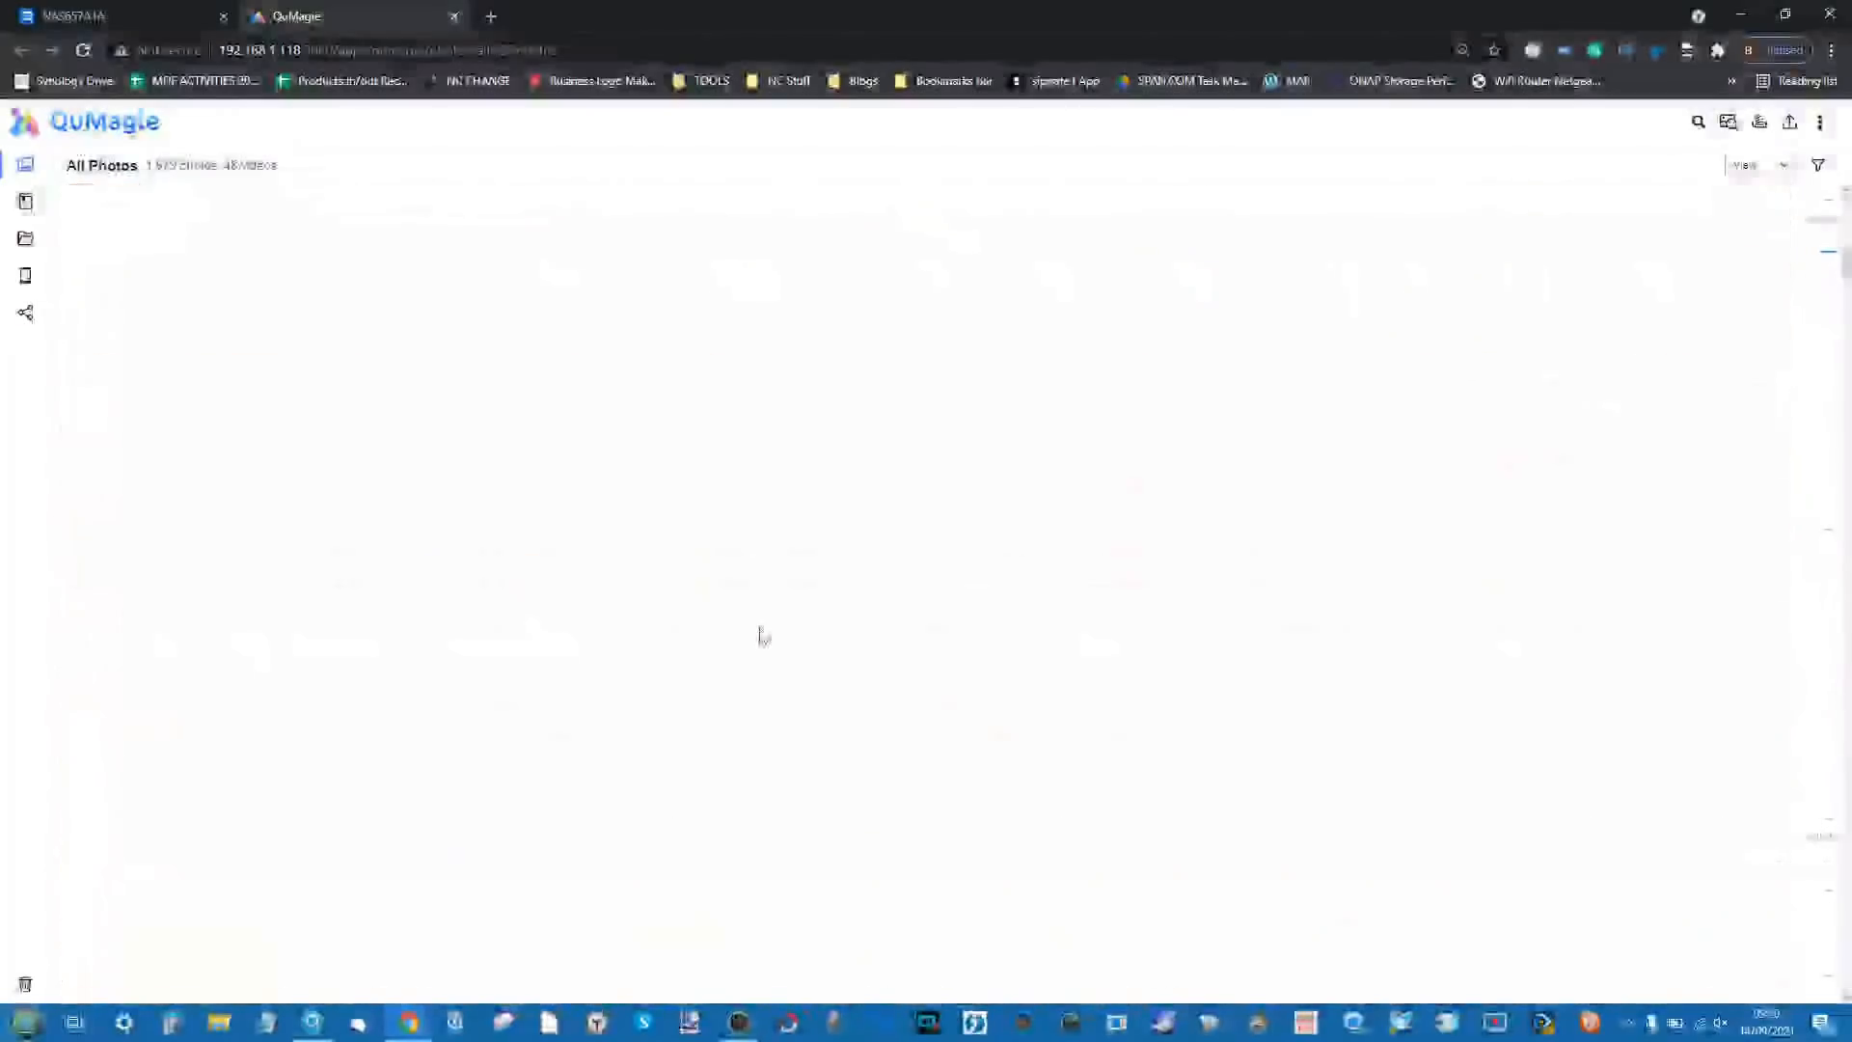
{"action": "mouse_move", "coordinate": [81, 193]}
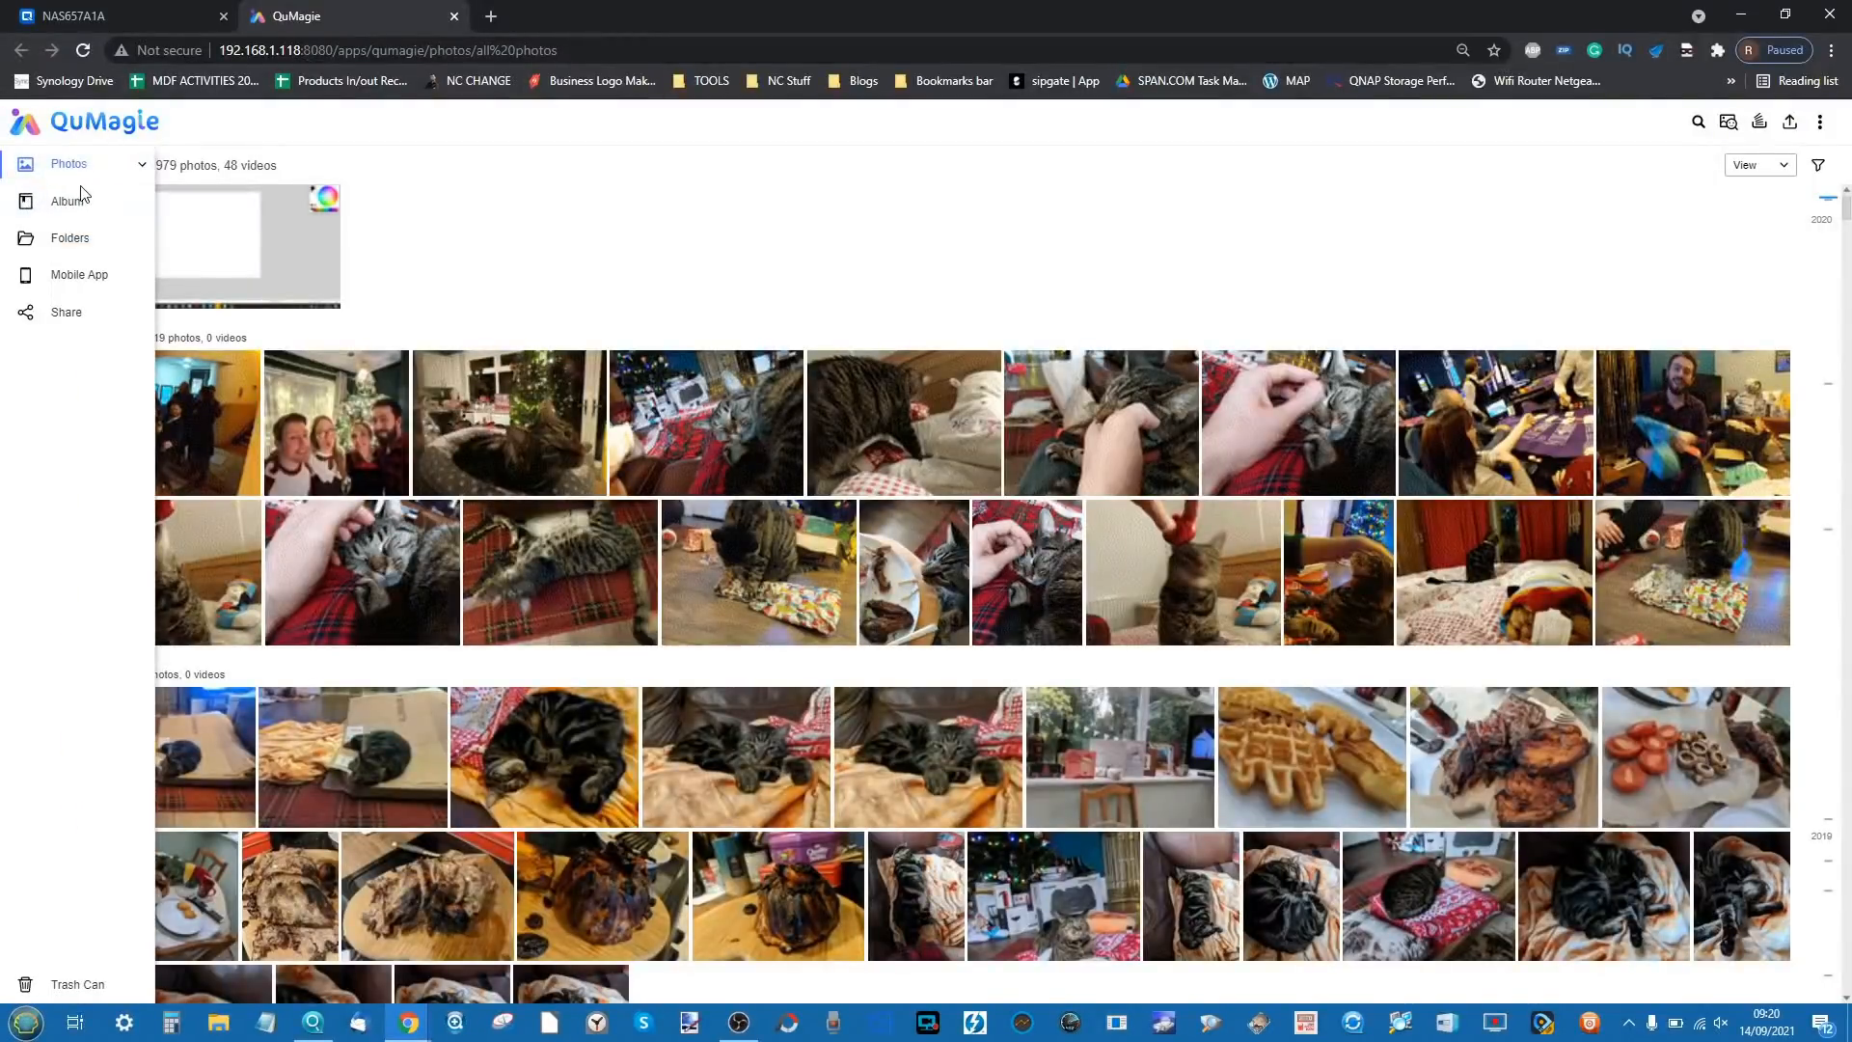
{"action": "left_click", "coordinate": [1746, 171]}
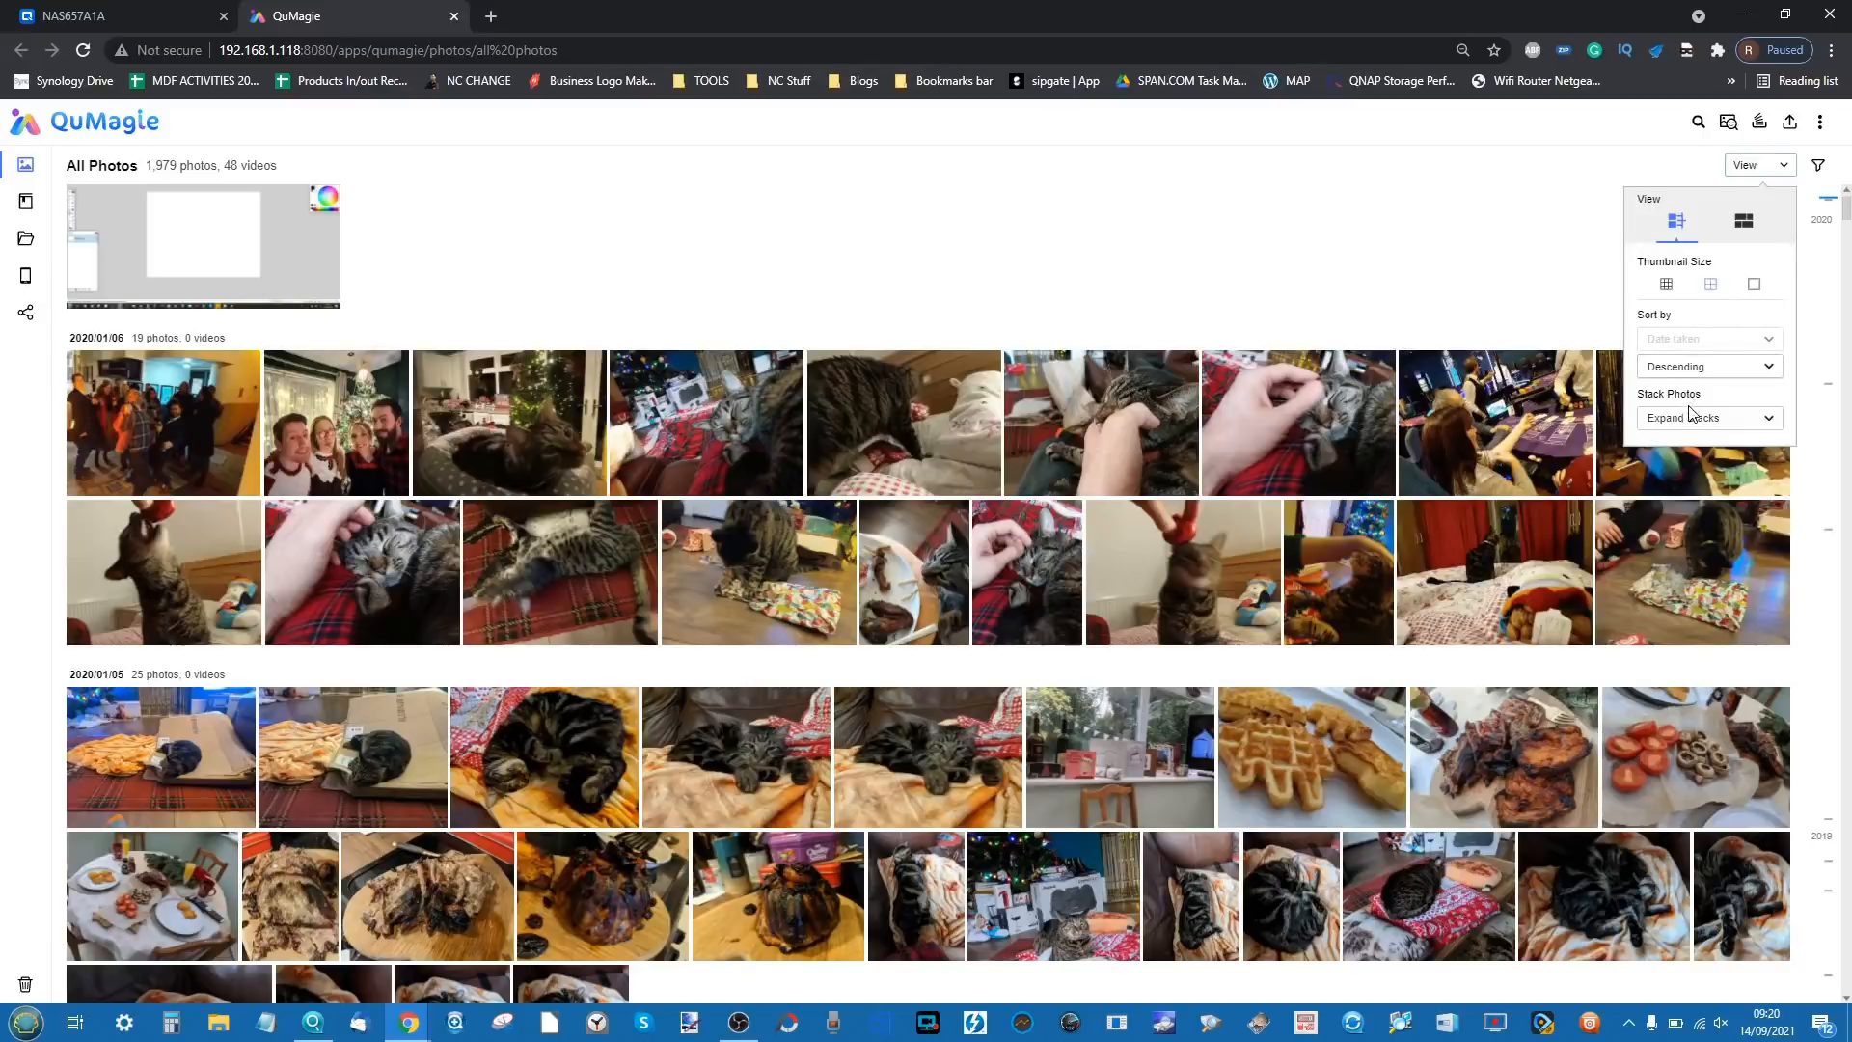
{"action": "left_click", "coordinate": [1743, 224]}
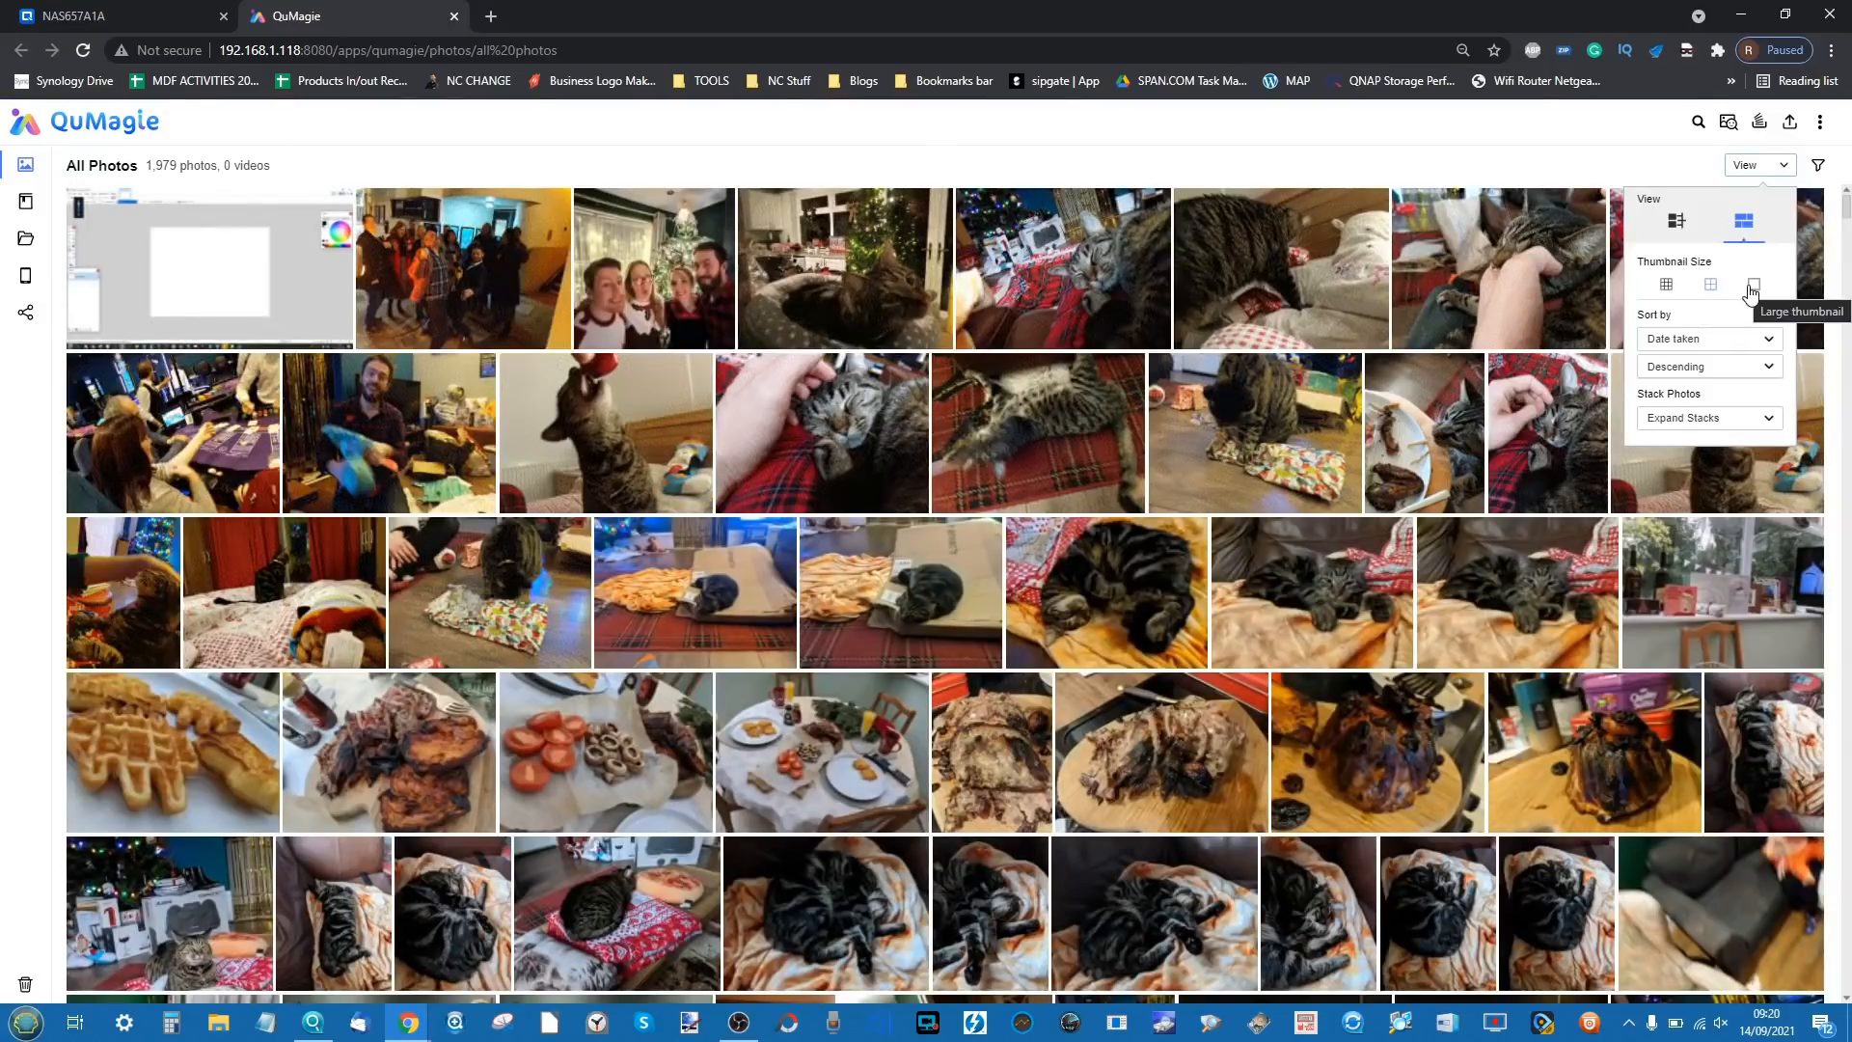
{"action": "left_click", "coordinate": [1676, 225]}
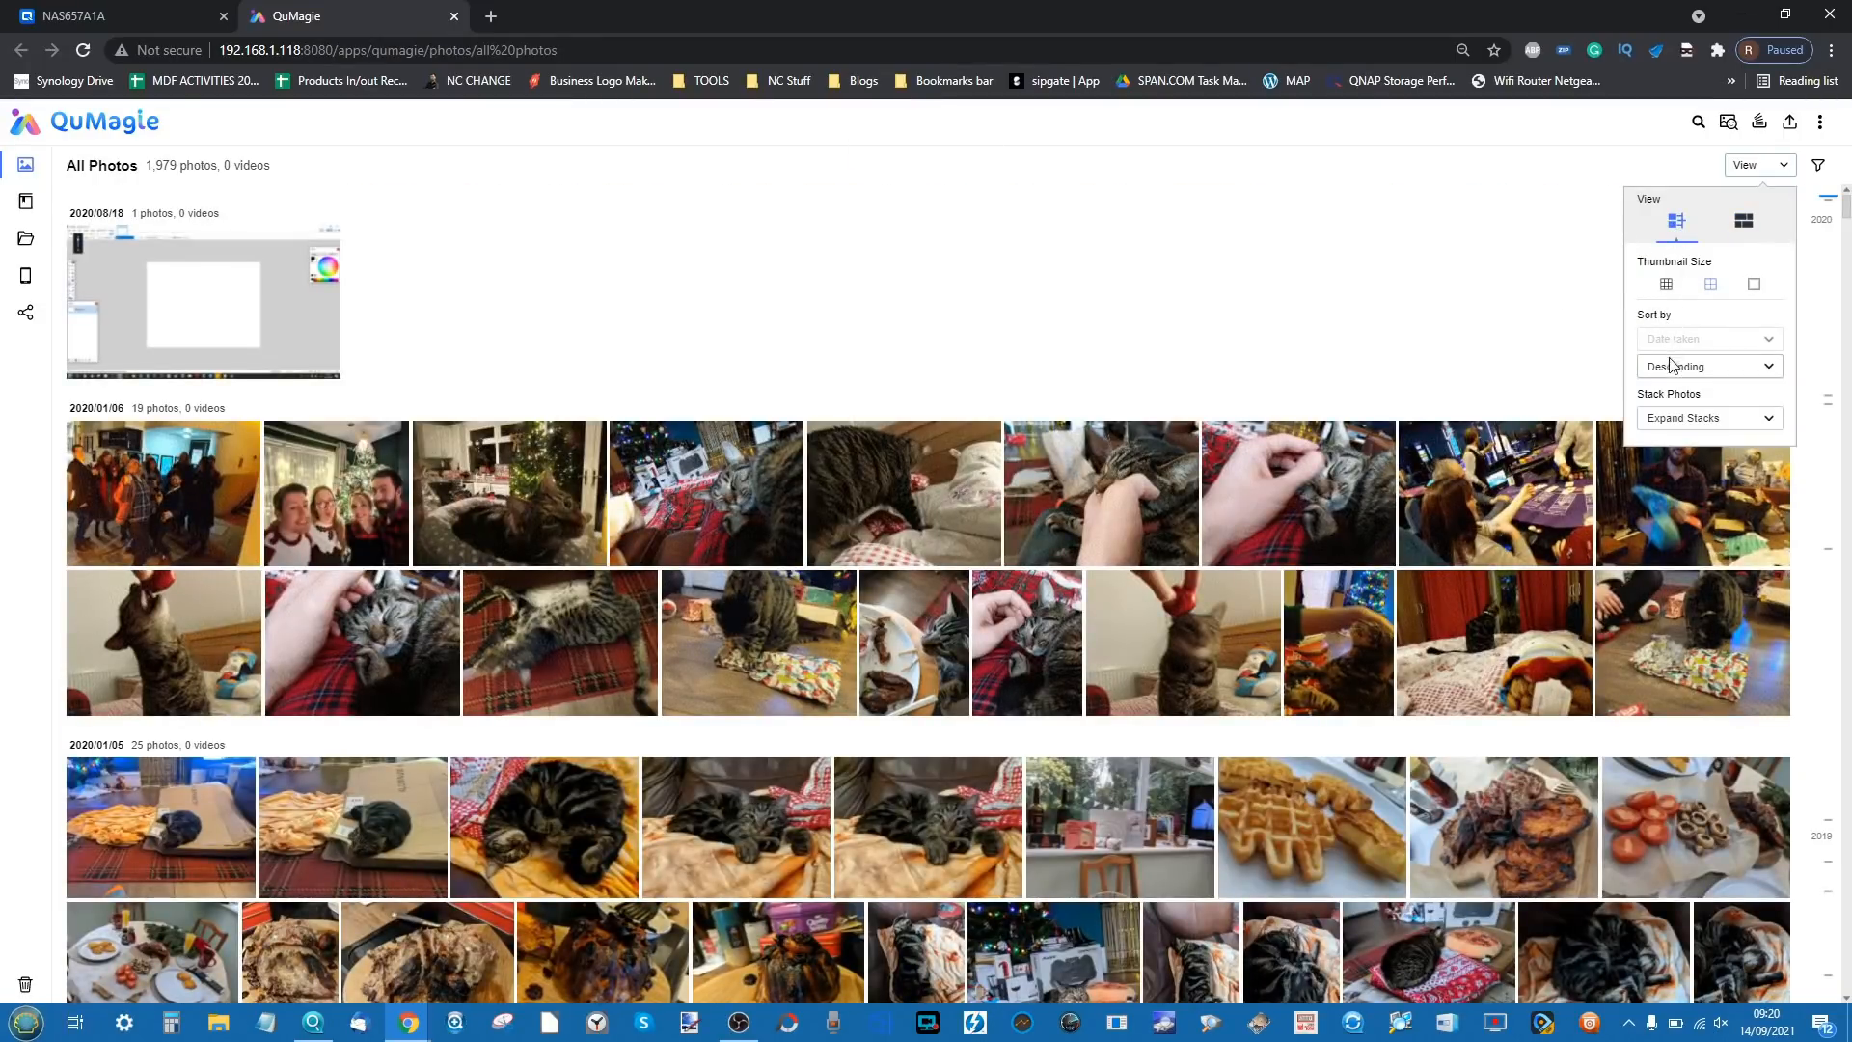
- Browse QuMagie's People faces and look at the third face's 21 photos
{"action": "mouse_move", "coordinate": [20, 222]}
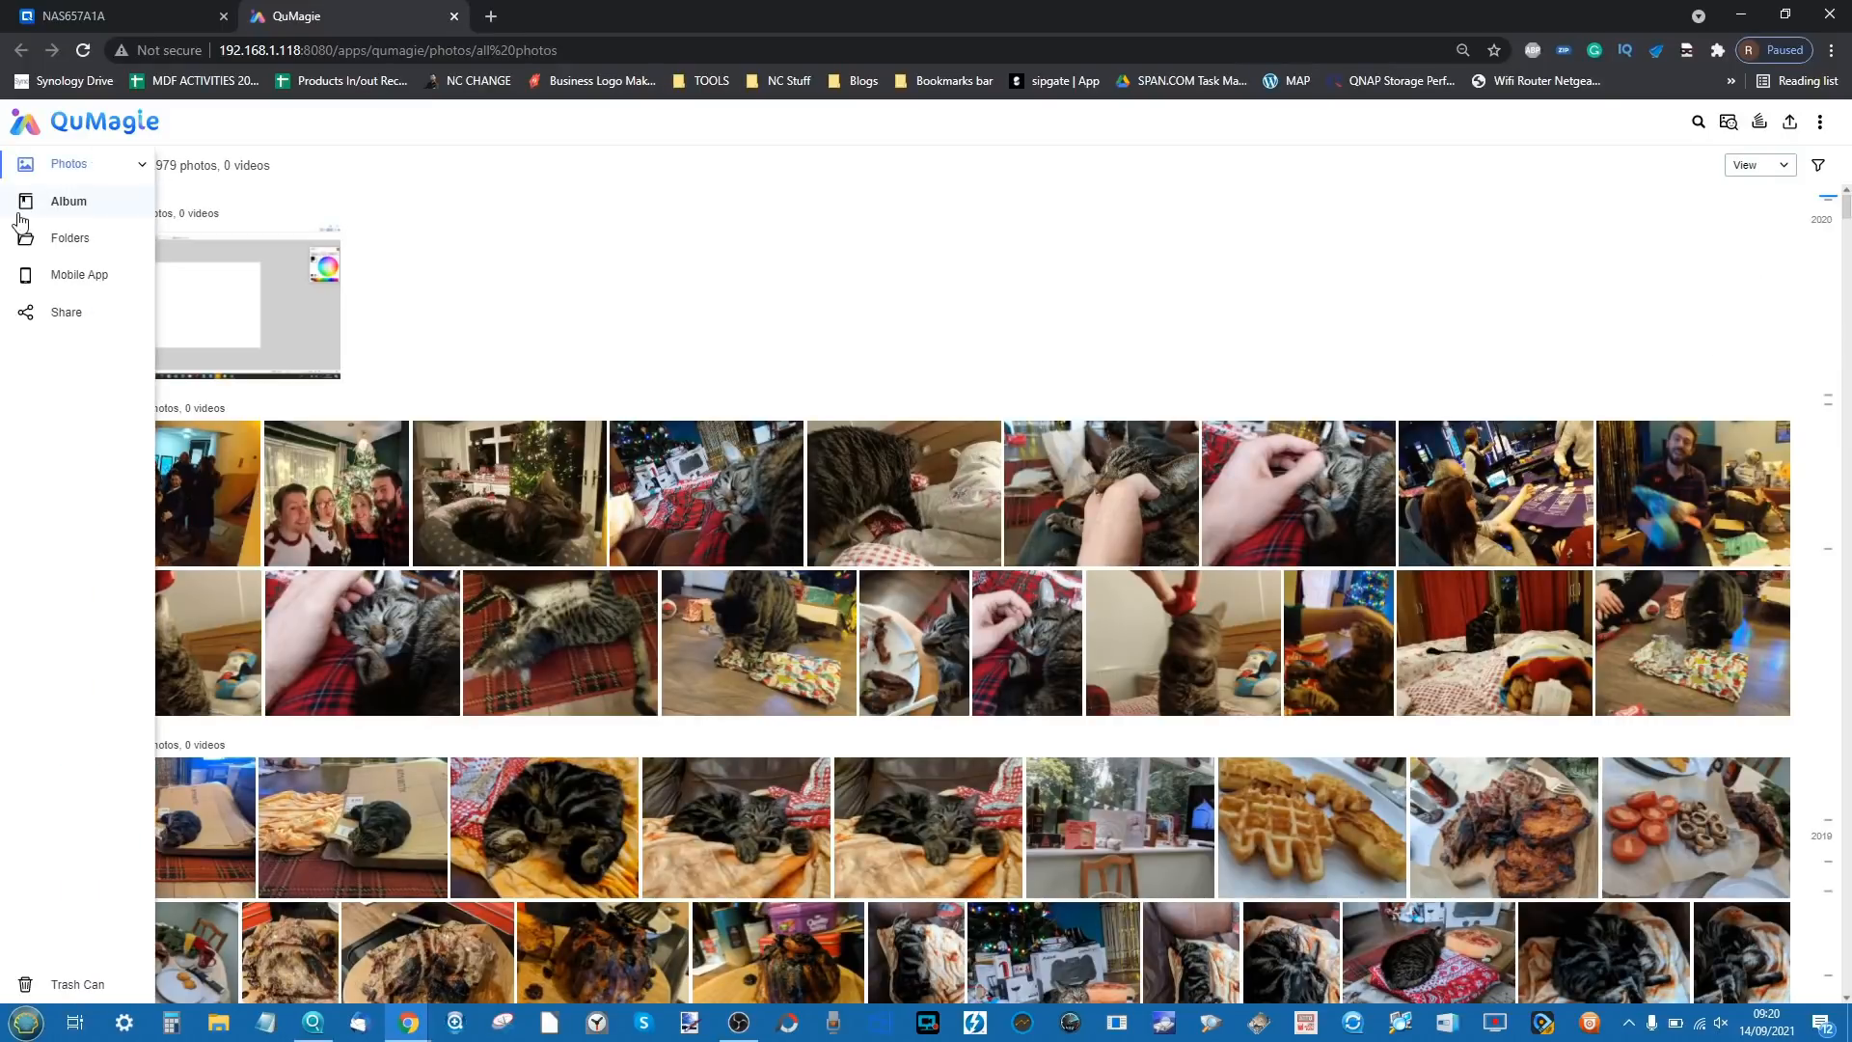
{"action": "left_click", "coordinate": [78, 212]}
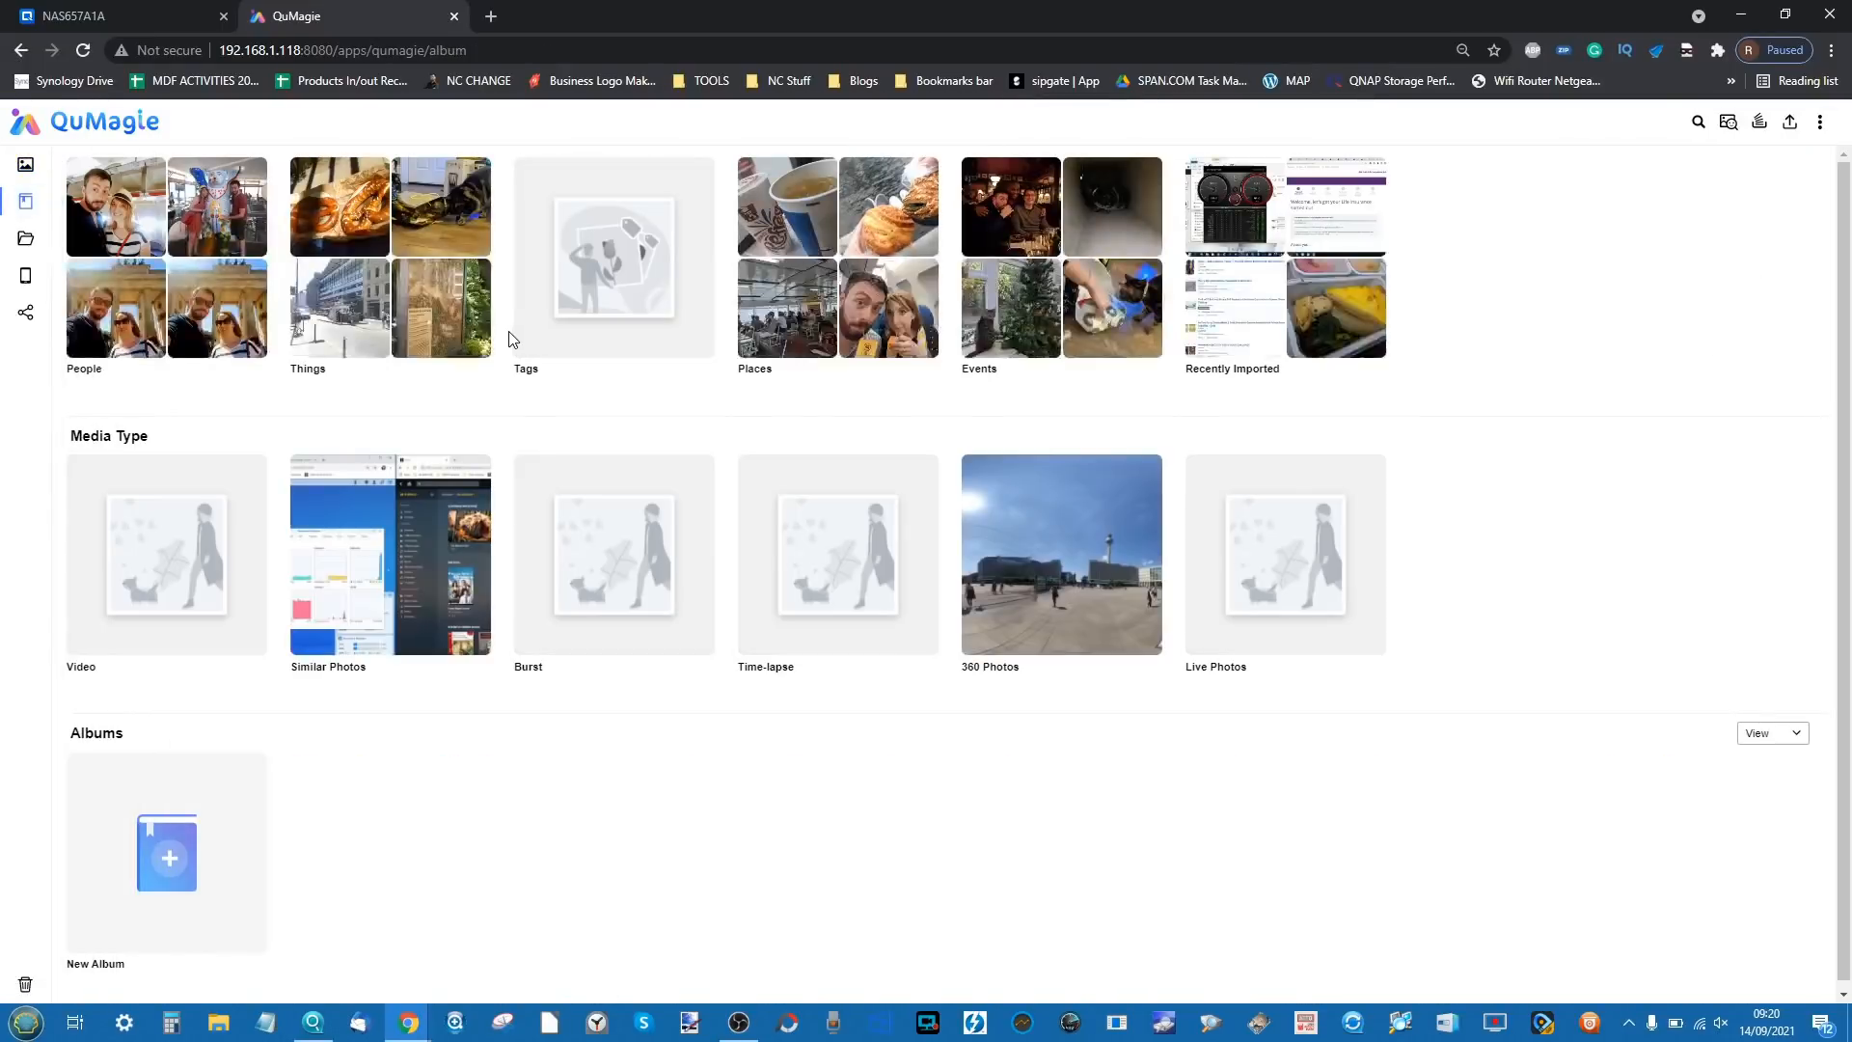
{"action": "left_click", "coordinate": [183, 261]}
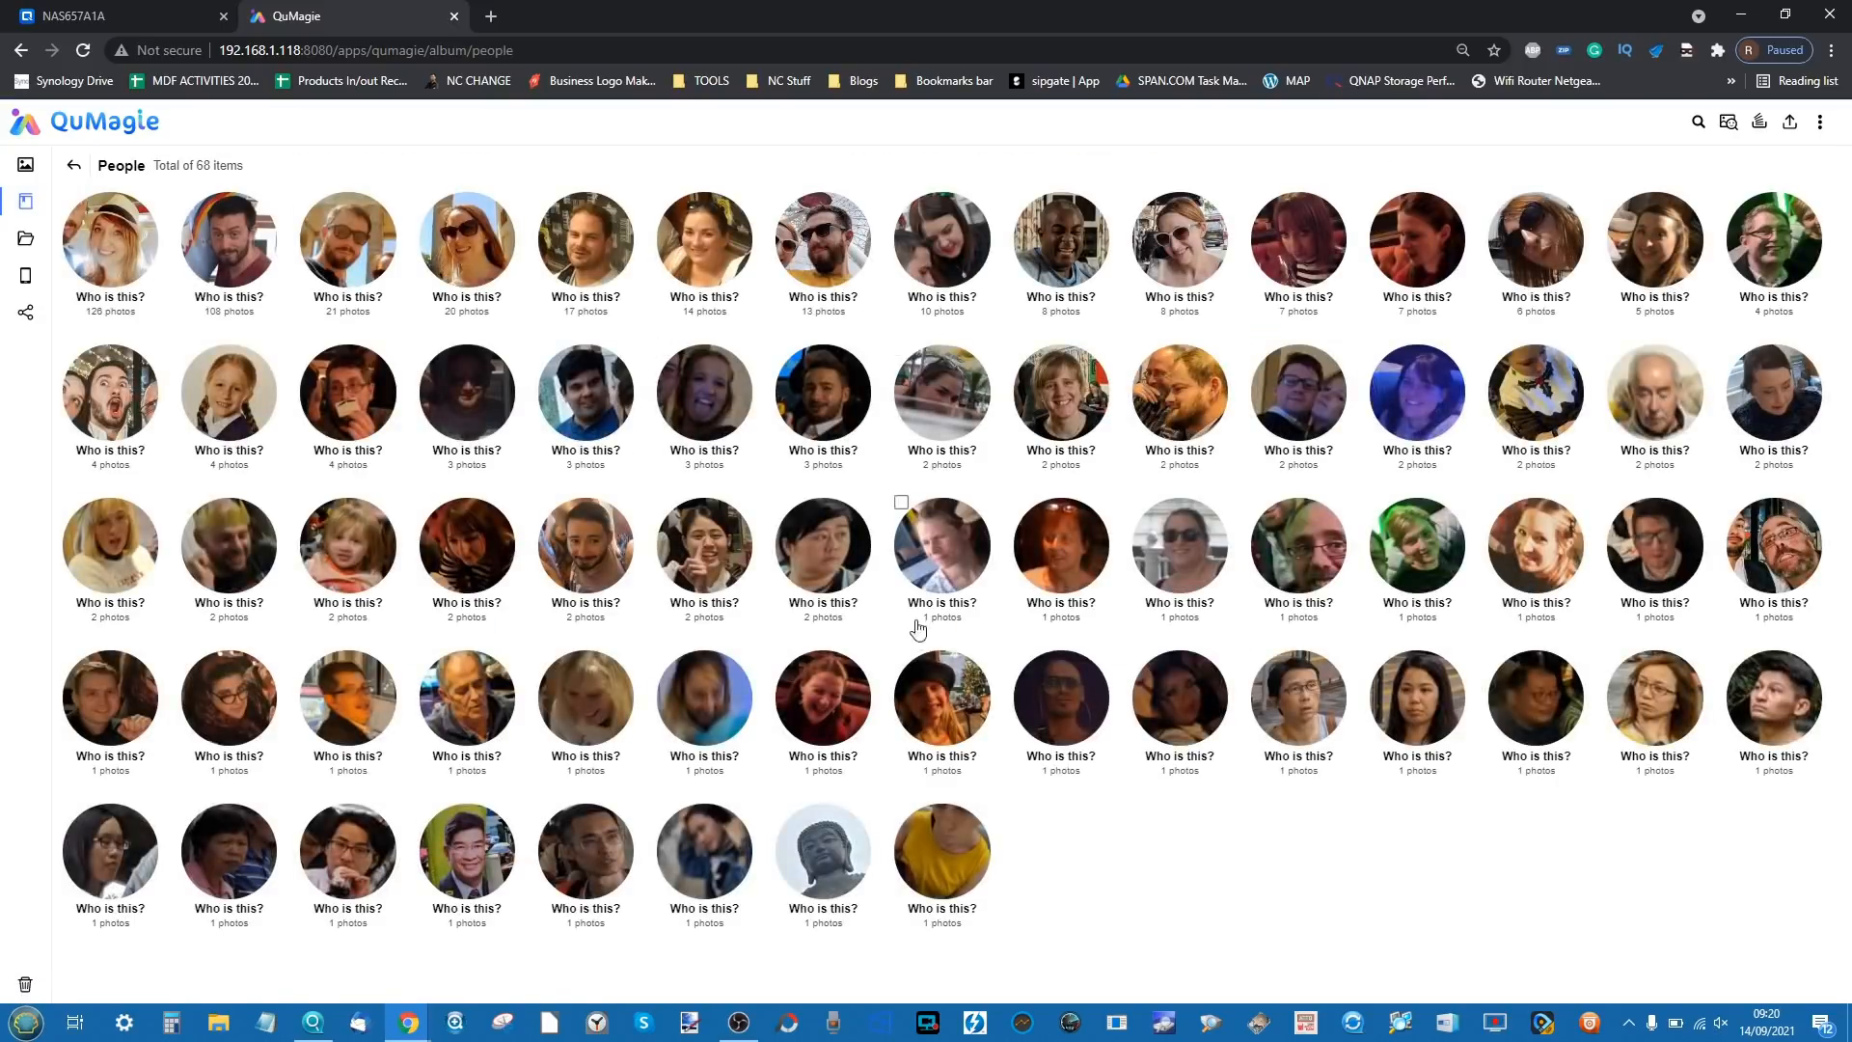
{"action": "left_click", "coordinate": [338, 257]}
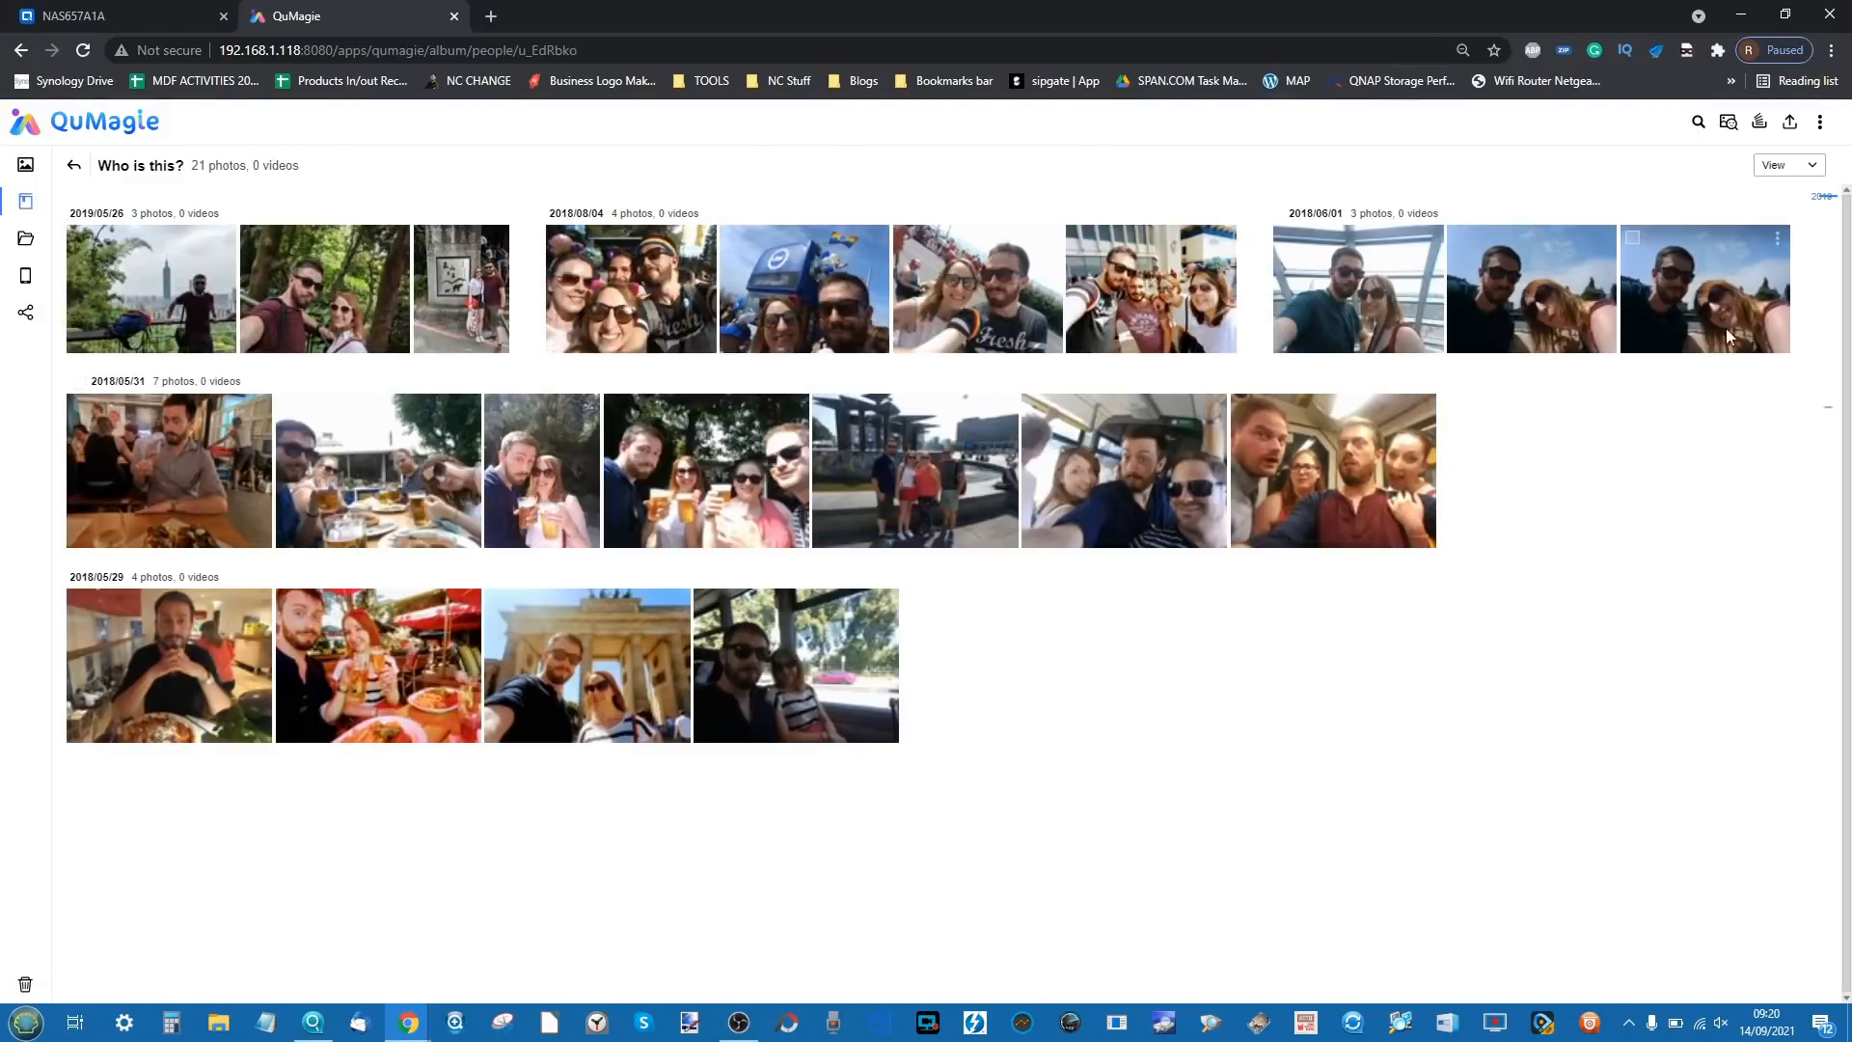
{"action": "left_click", "coordinate": [164, 164]}
{"action": "left_click", "coordinate": [73, 165]}
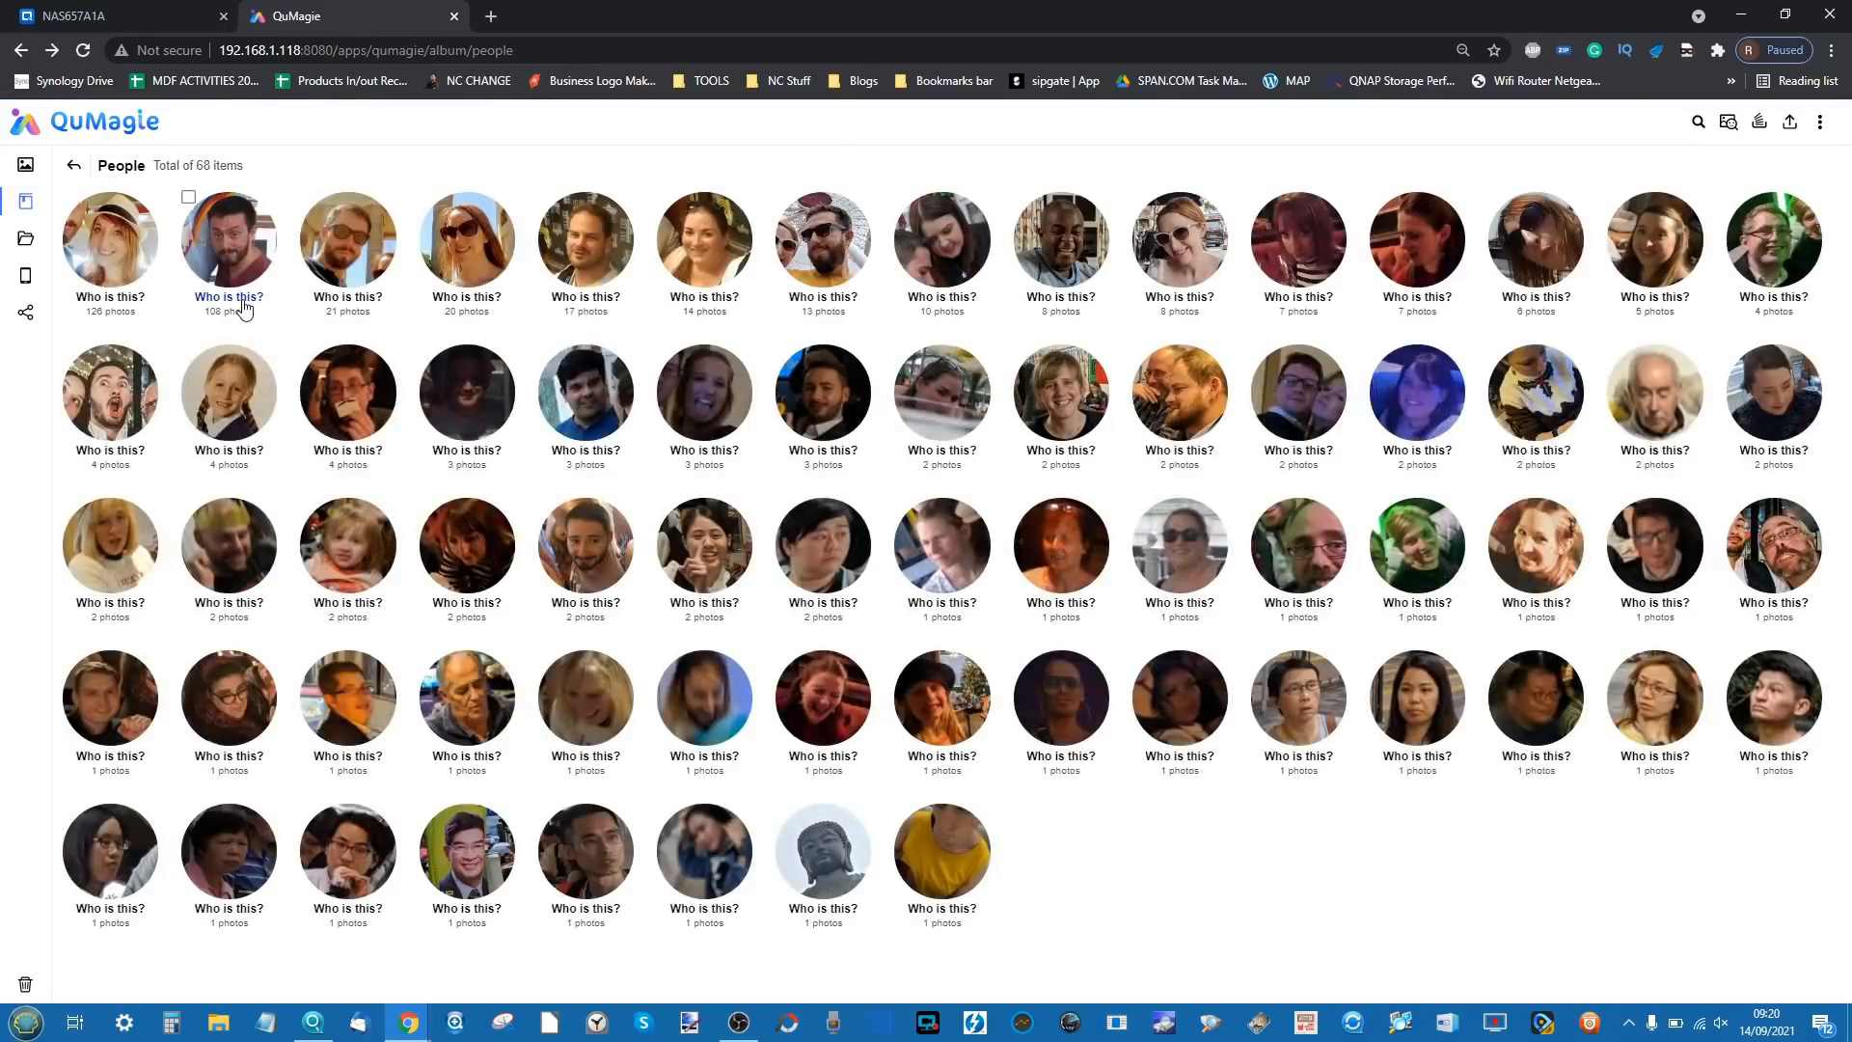
- Give the second unknown face group the person's name
{"action": "left_click", "coordinate": [243, 303]}
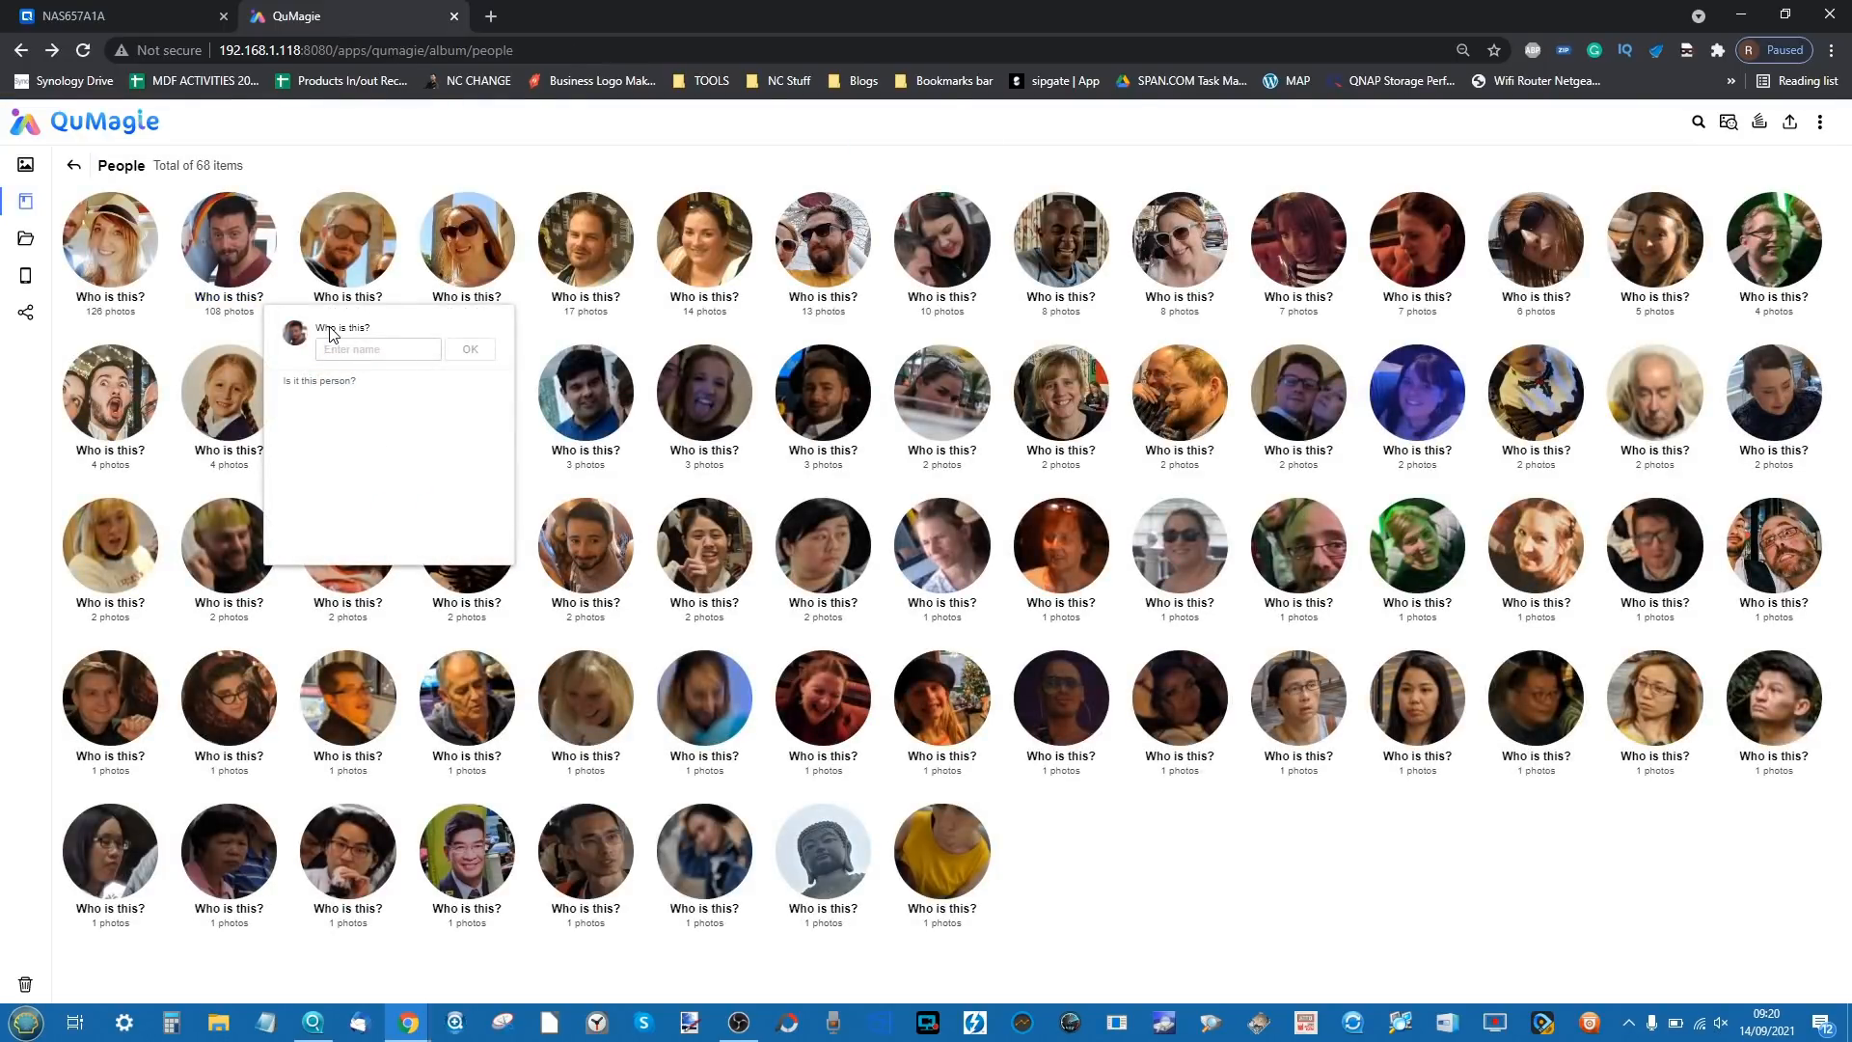
{"action": "type", "text": "Robbie"}
{"action": "left_click", "coordinate": [470, 349]}
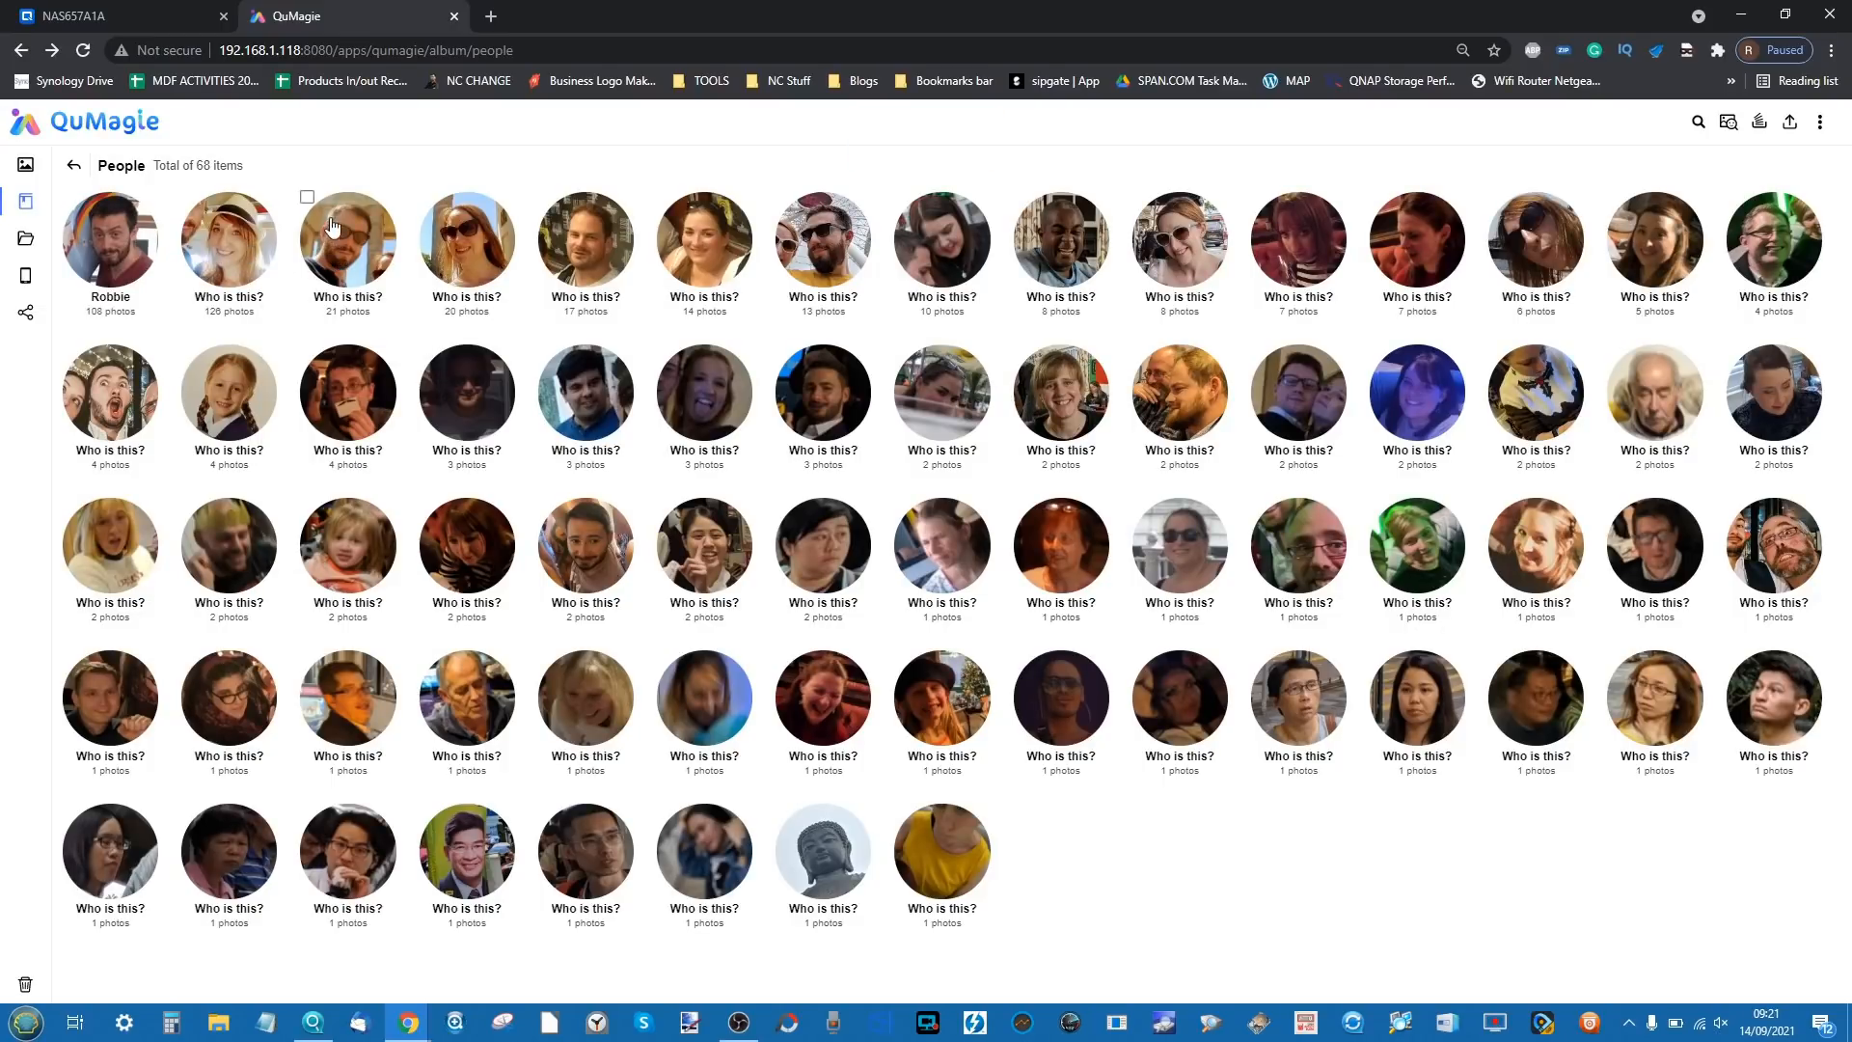
- Merge the third and 13-photo faces into that person and open their 142-photo album
{"action": "left_click", "coordinate": [337, 297]}
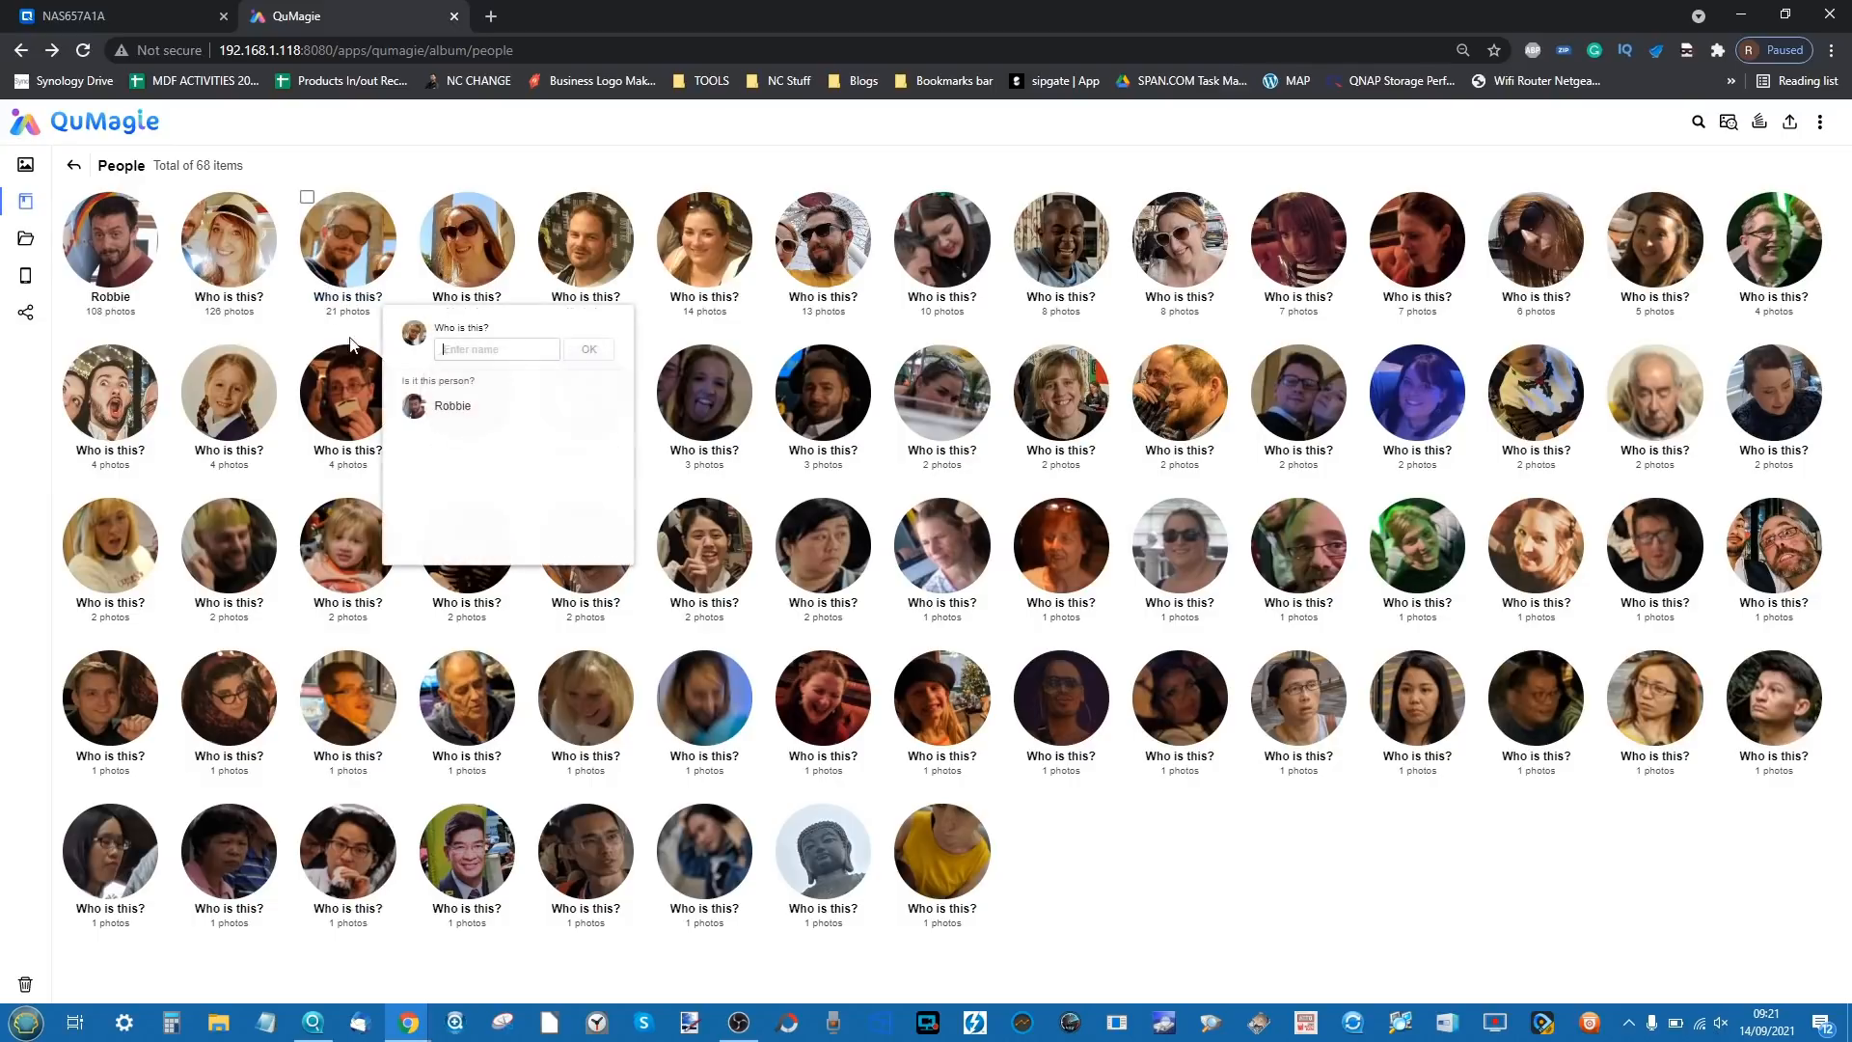
{"action": "left_click", "coordinate": [467, 406]}
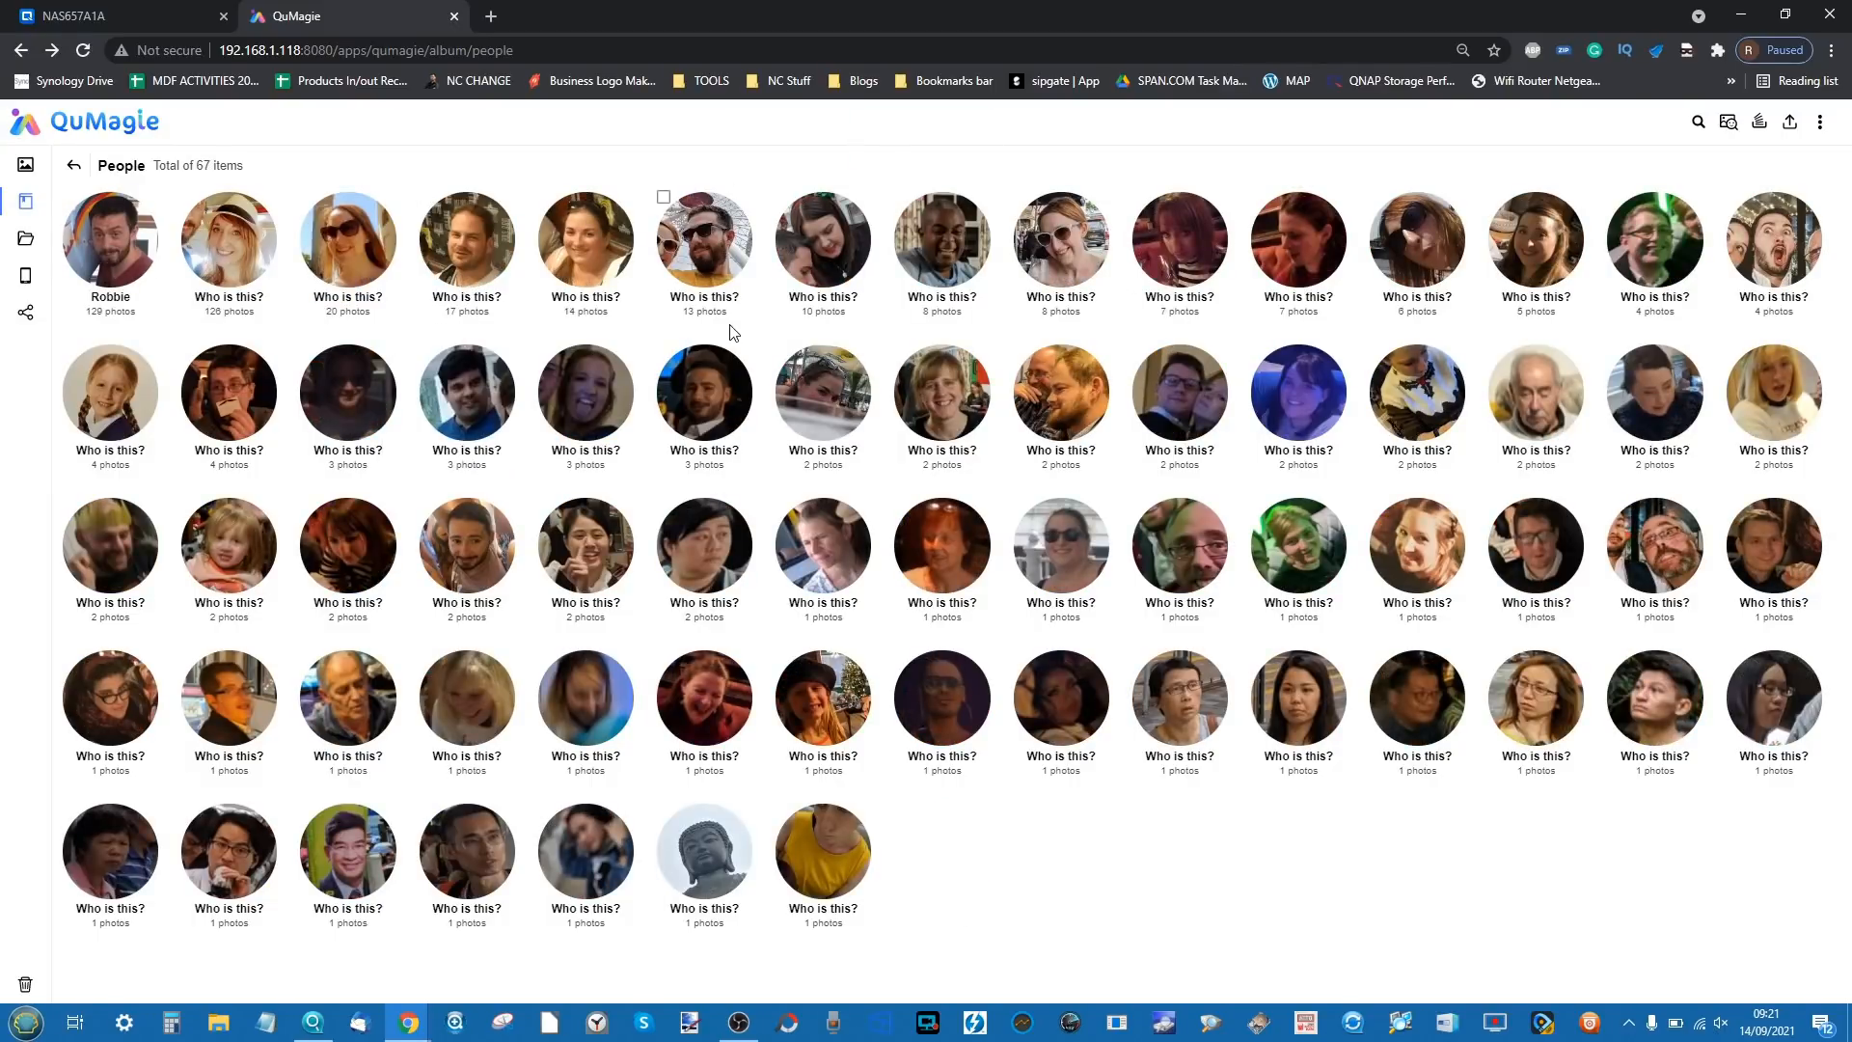
{"action": "left_click", "coordinate": [709, 297]}
{"action": "left_click", "coordinate": [820, 403]}
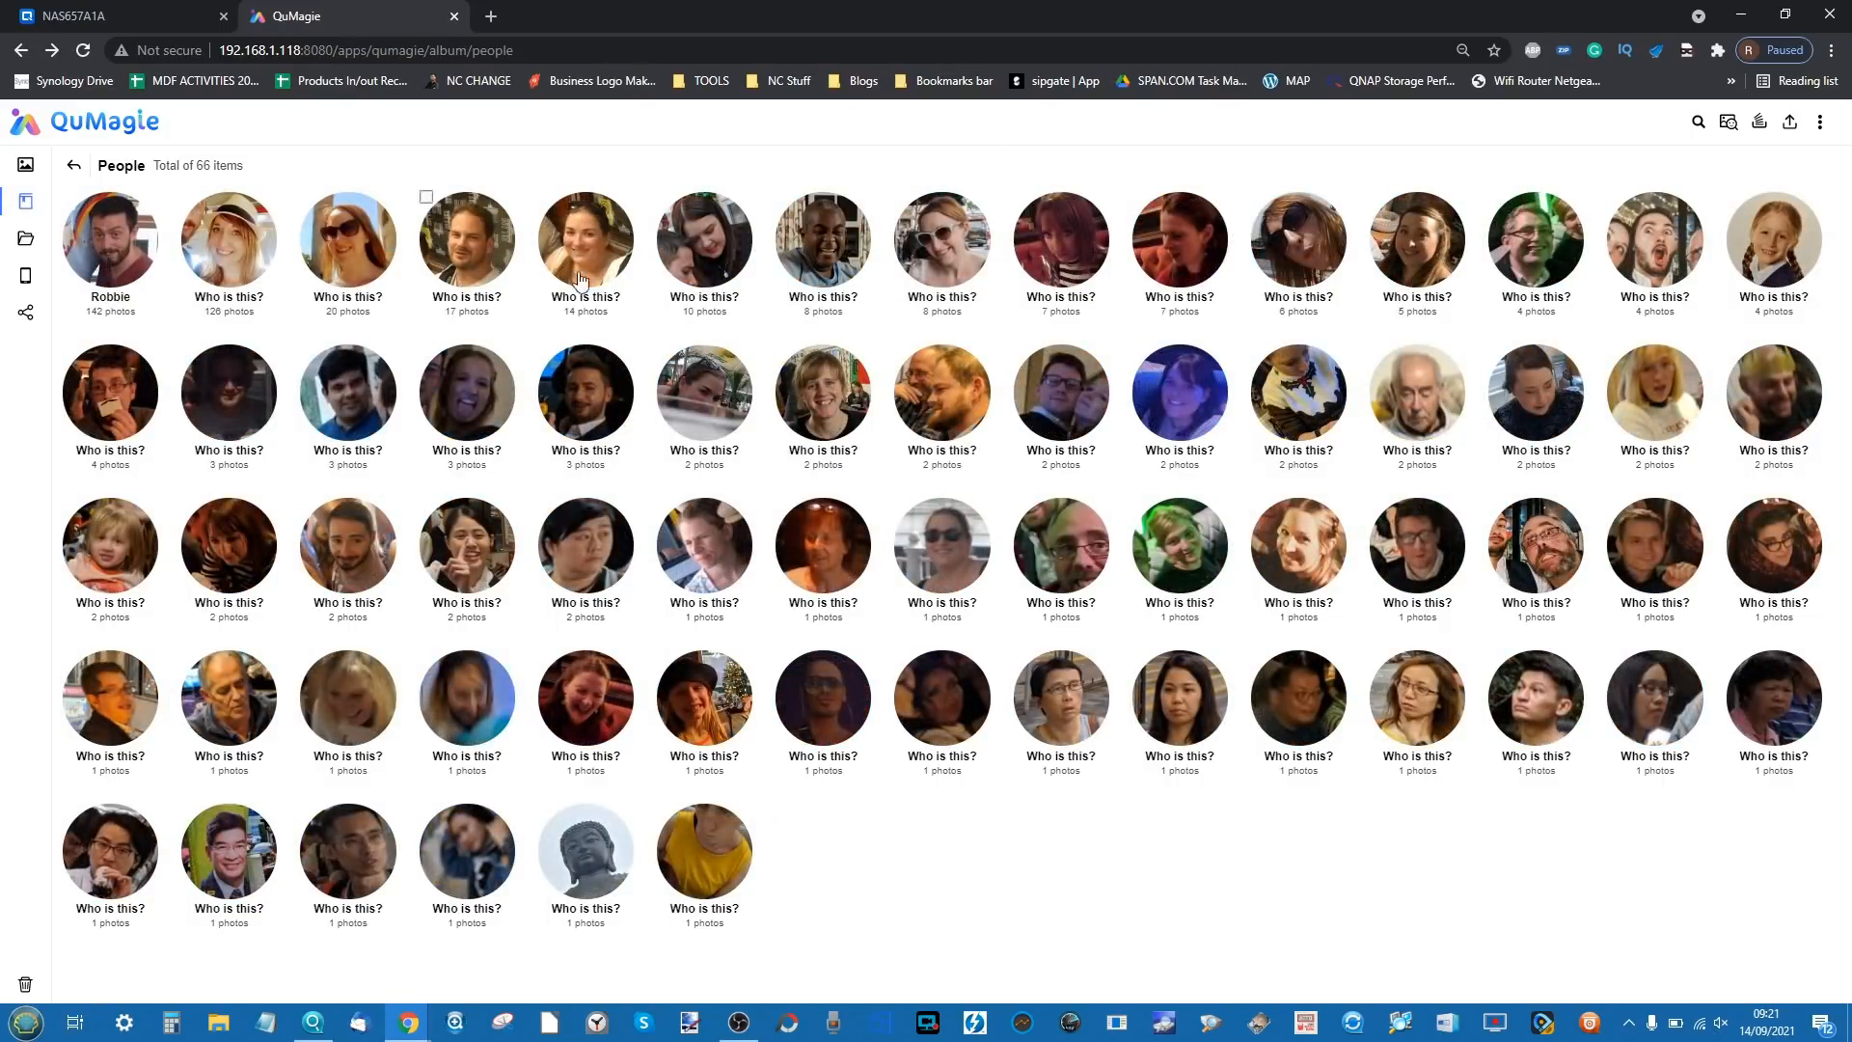
{"action": "left_click", "coordinate": [128, 249]}
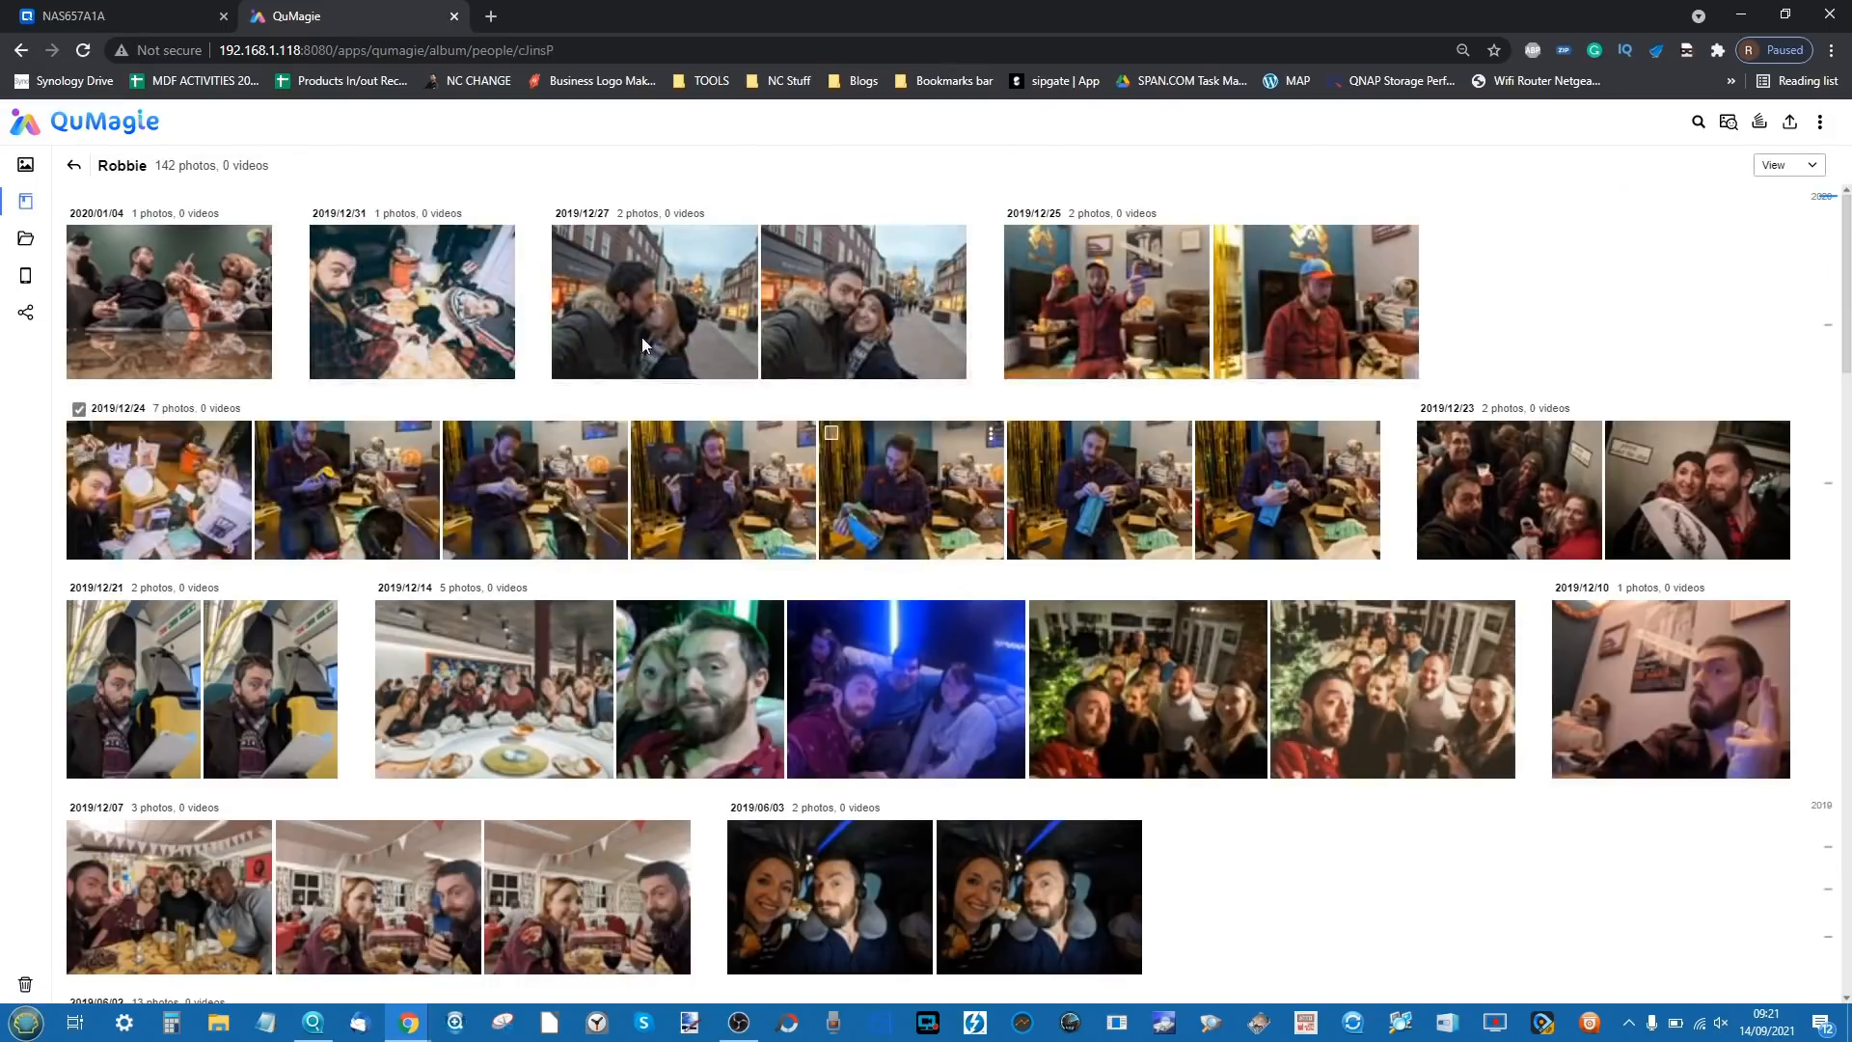
- Confirm the tagged person's 142 photos appear under People in Photo Station, then return to QuMagie
{"action": "left_click", "coordinate": [135, 12]}
{"action": "left_click", "coordinate": [849, 646]}
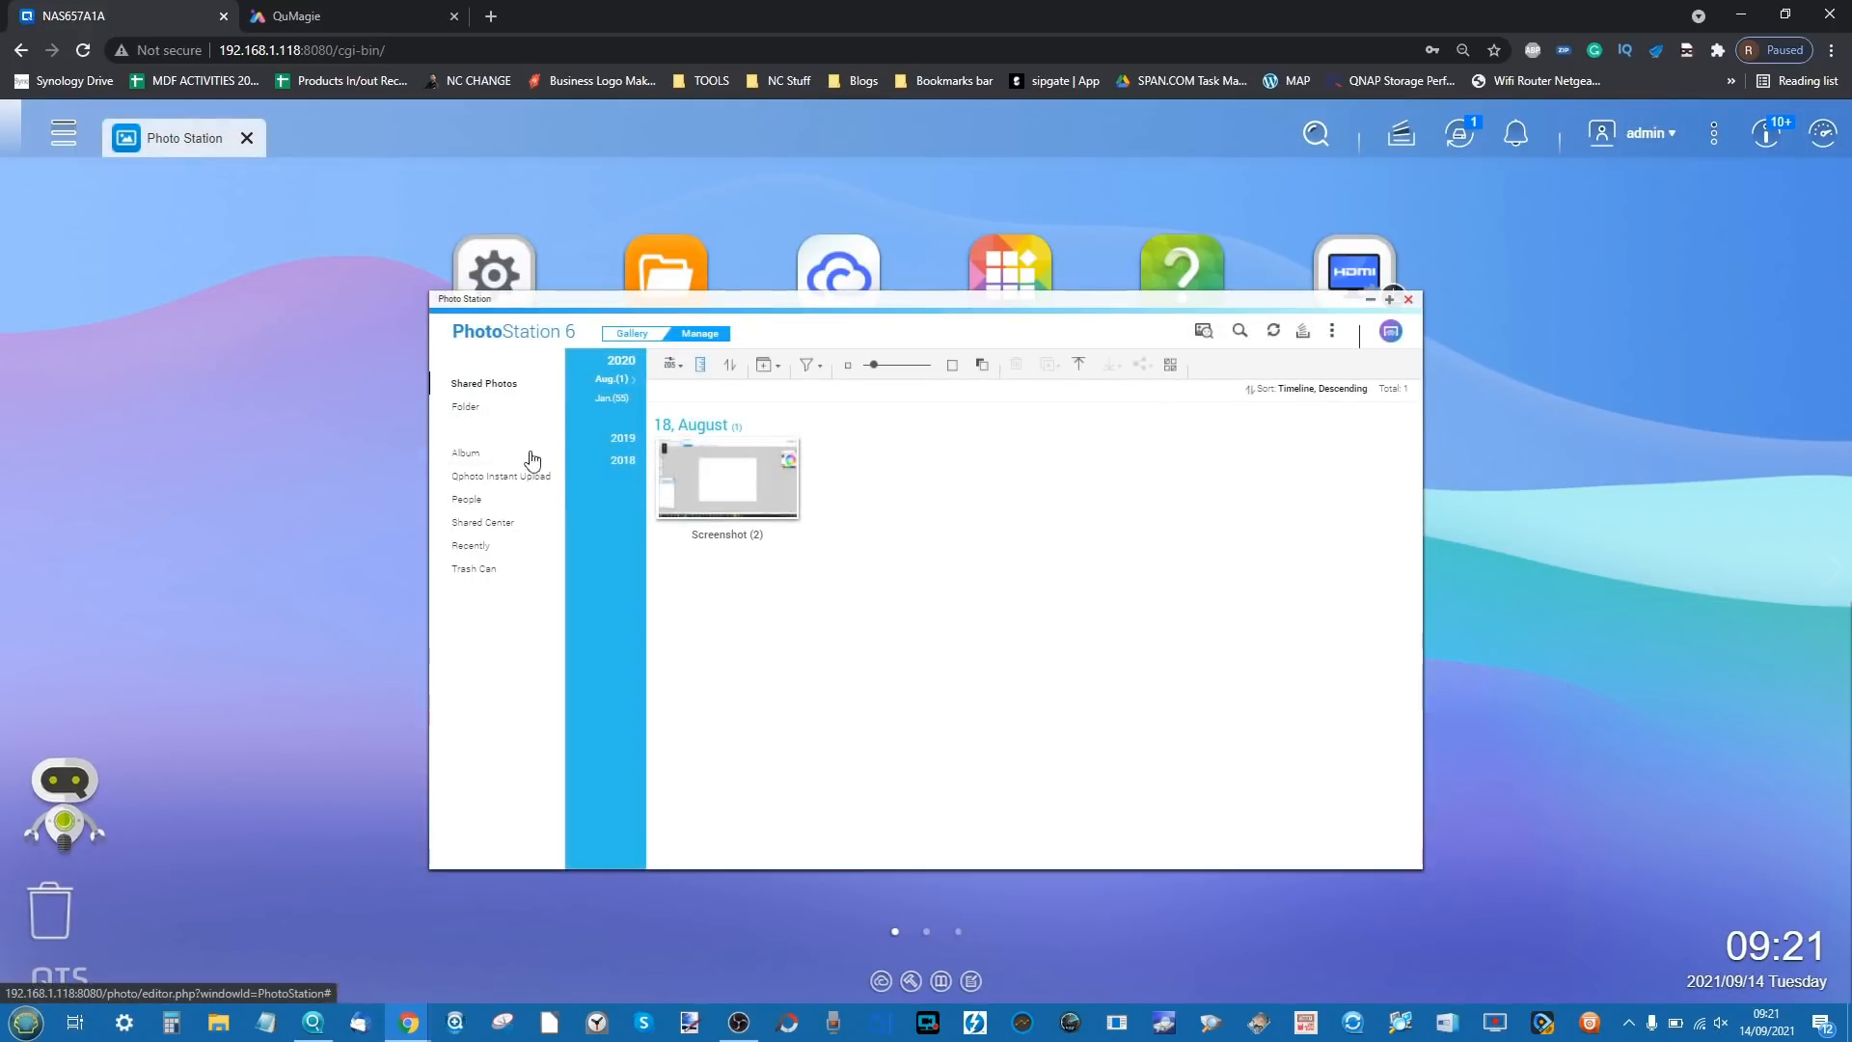
{"action": "left_click", "coordinate": [494, 501]}
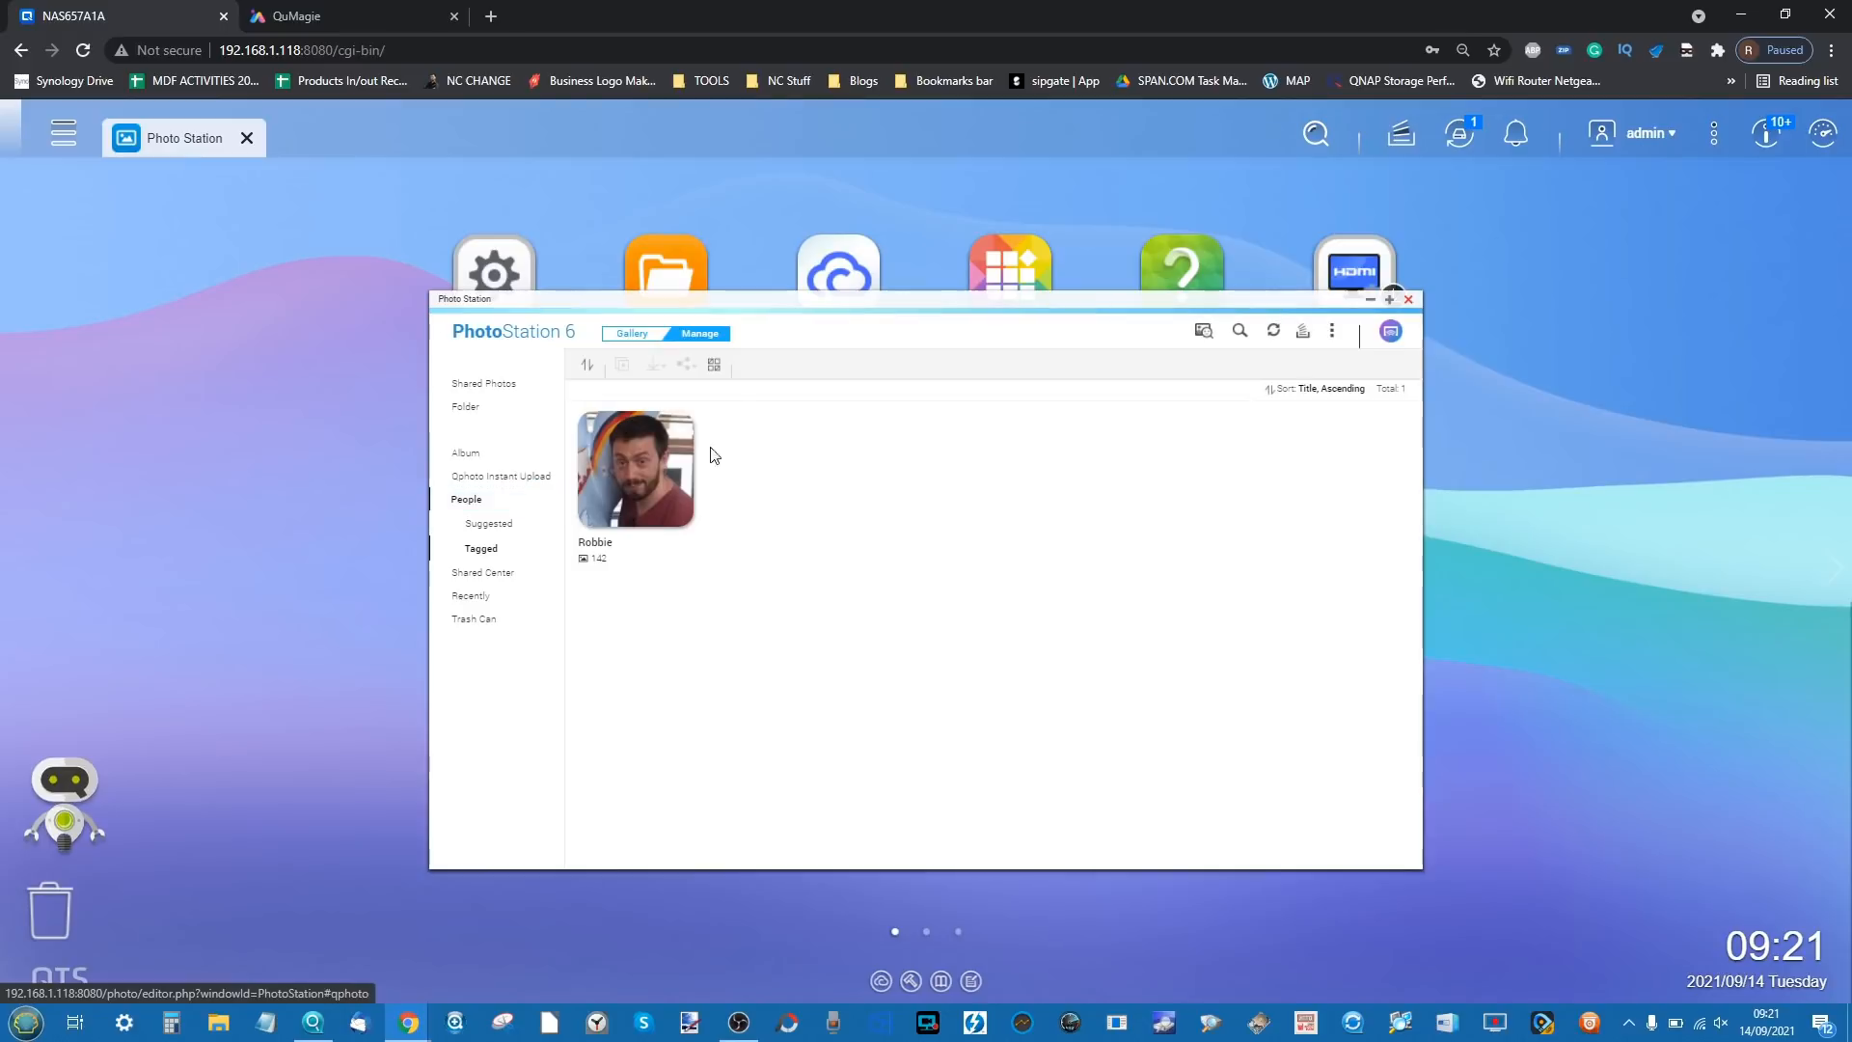
{"action": "left_click", "coordinate": [656, 461]}
{"action": "double_click", "coordinate": [656, 461]}
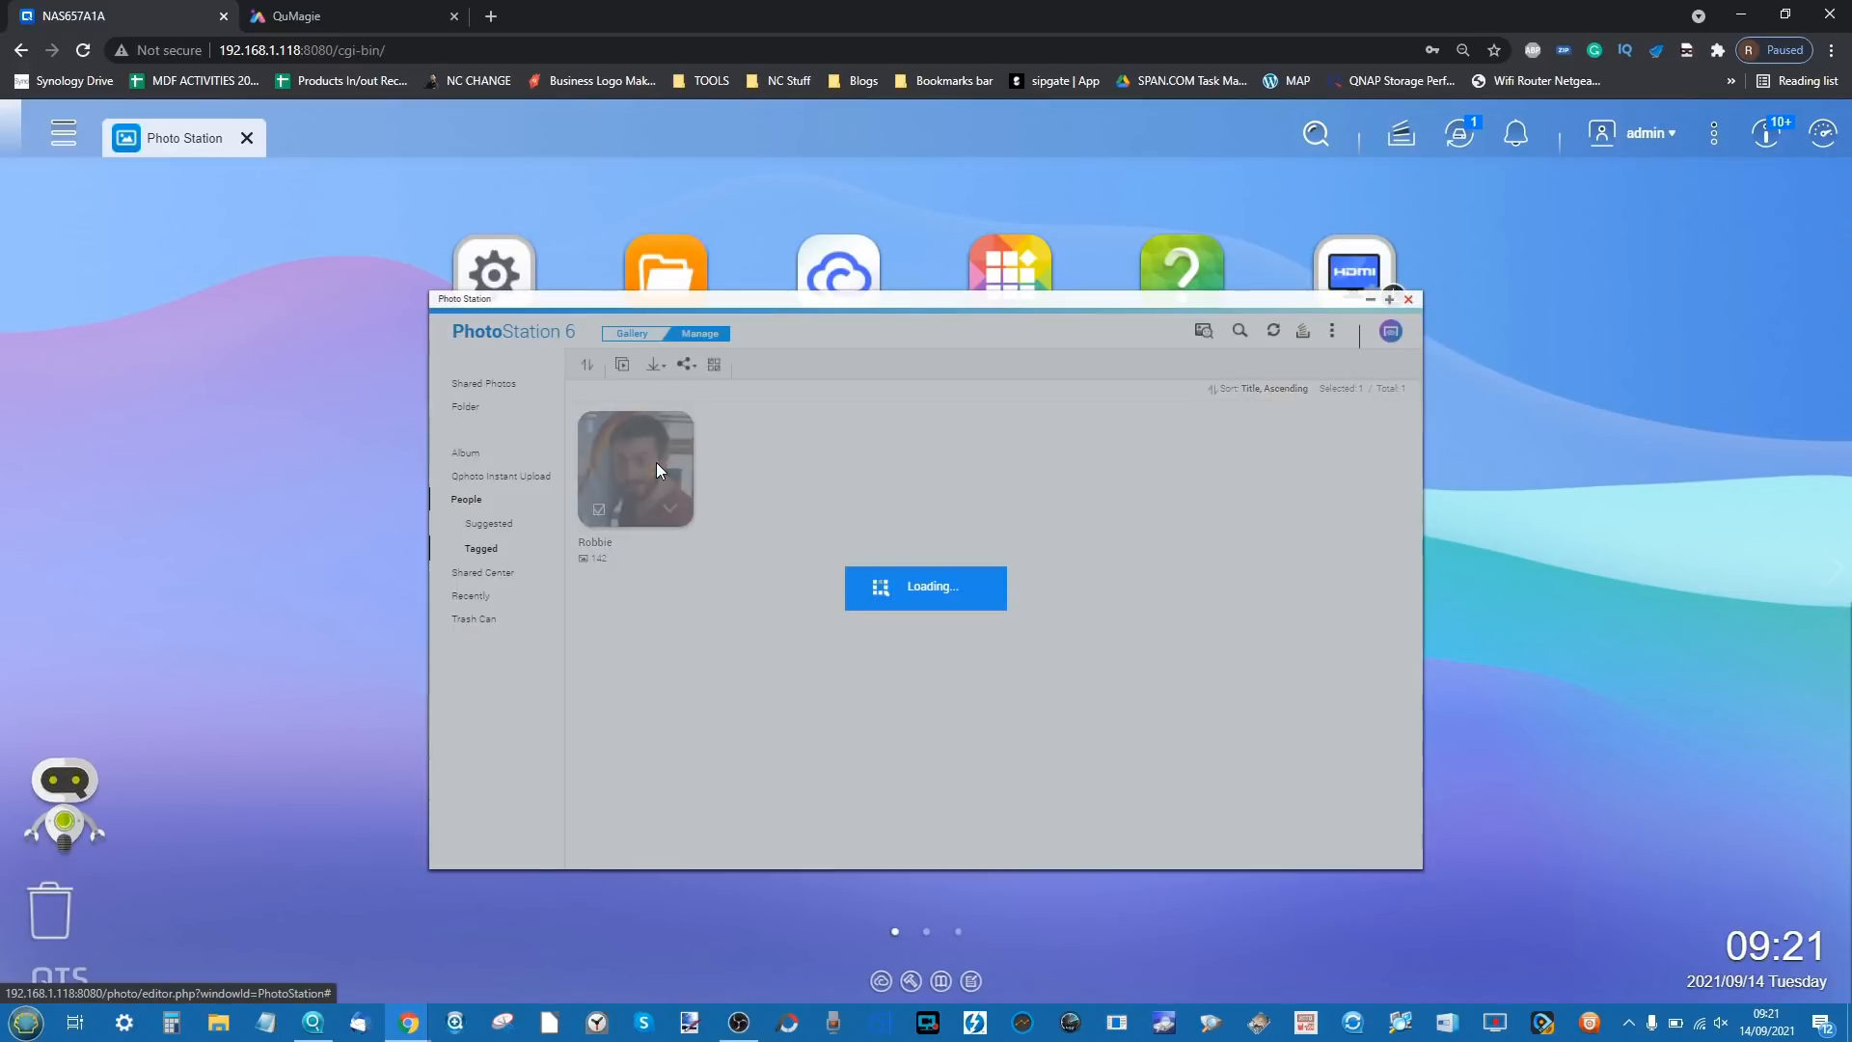
{"action": "scroll", "coordinate": [1131, 564], "scroll_direction": "down", "scroll_amount": 10}
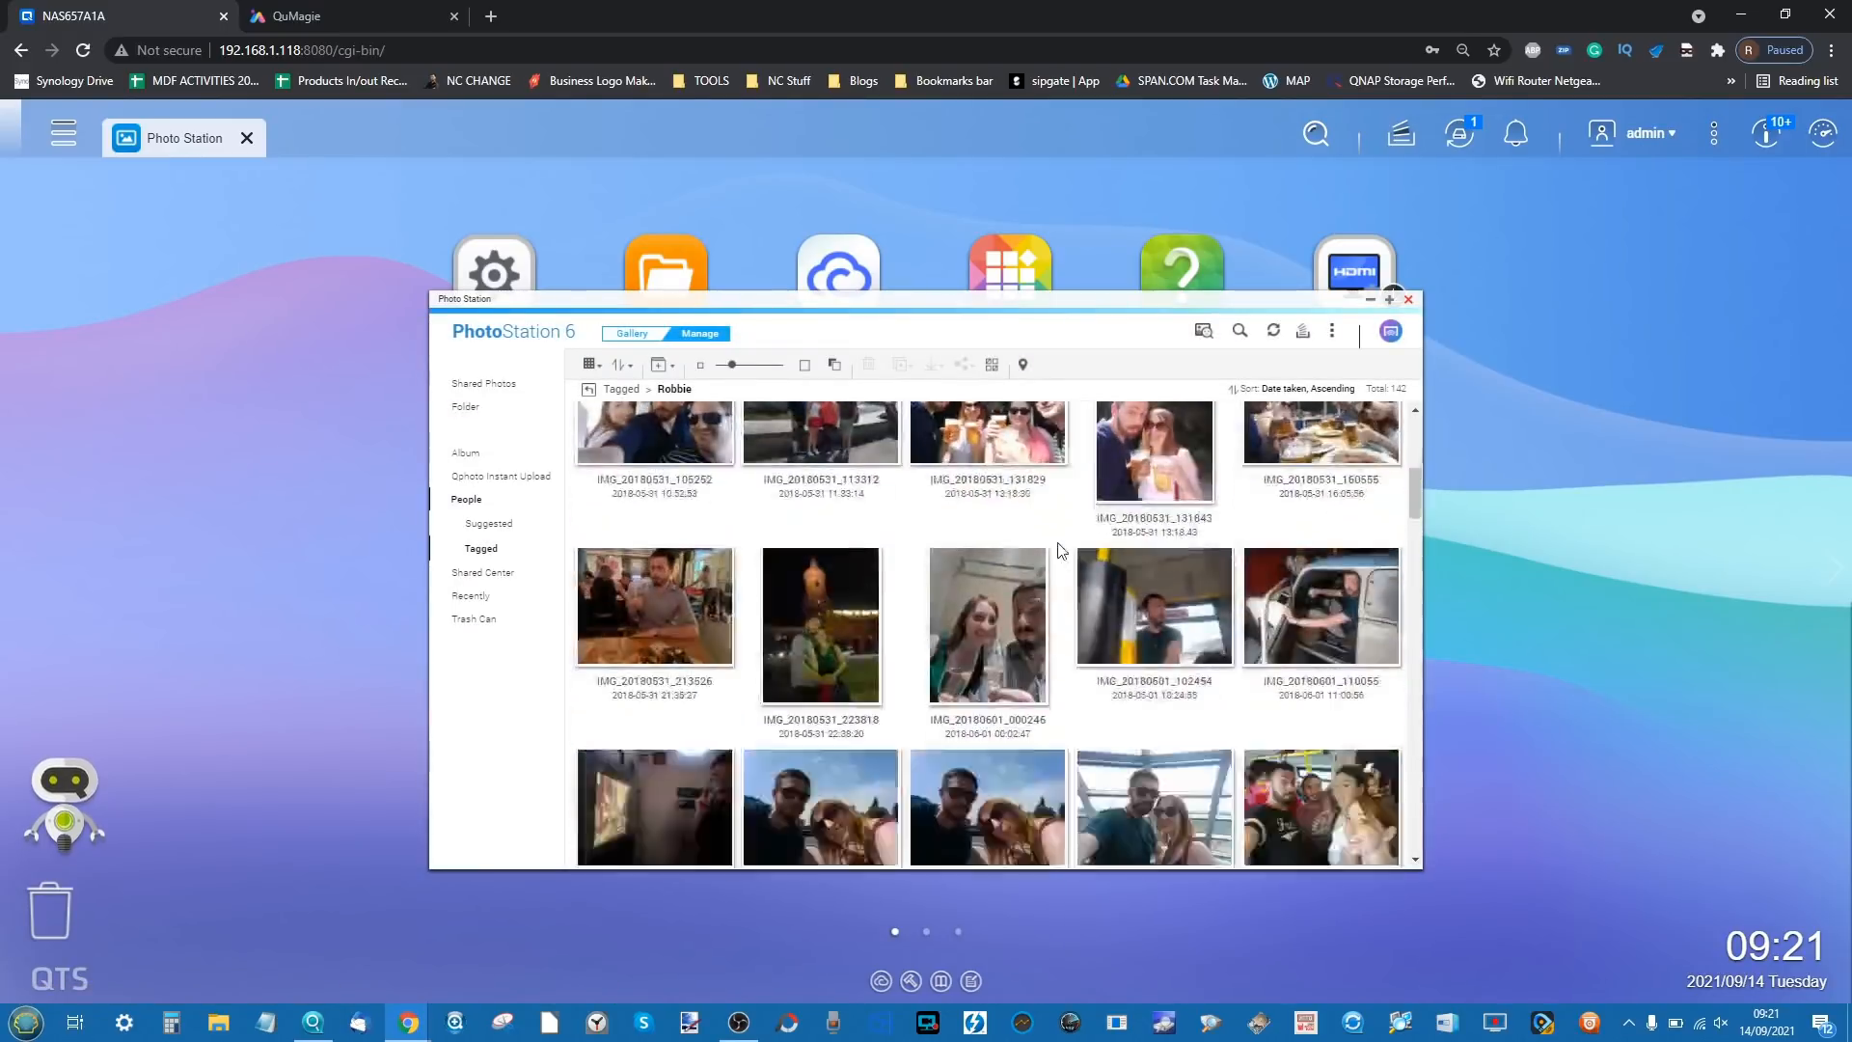
{"action": "key", "text": "ctrl+Tab"}
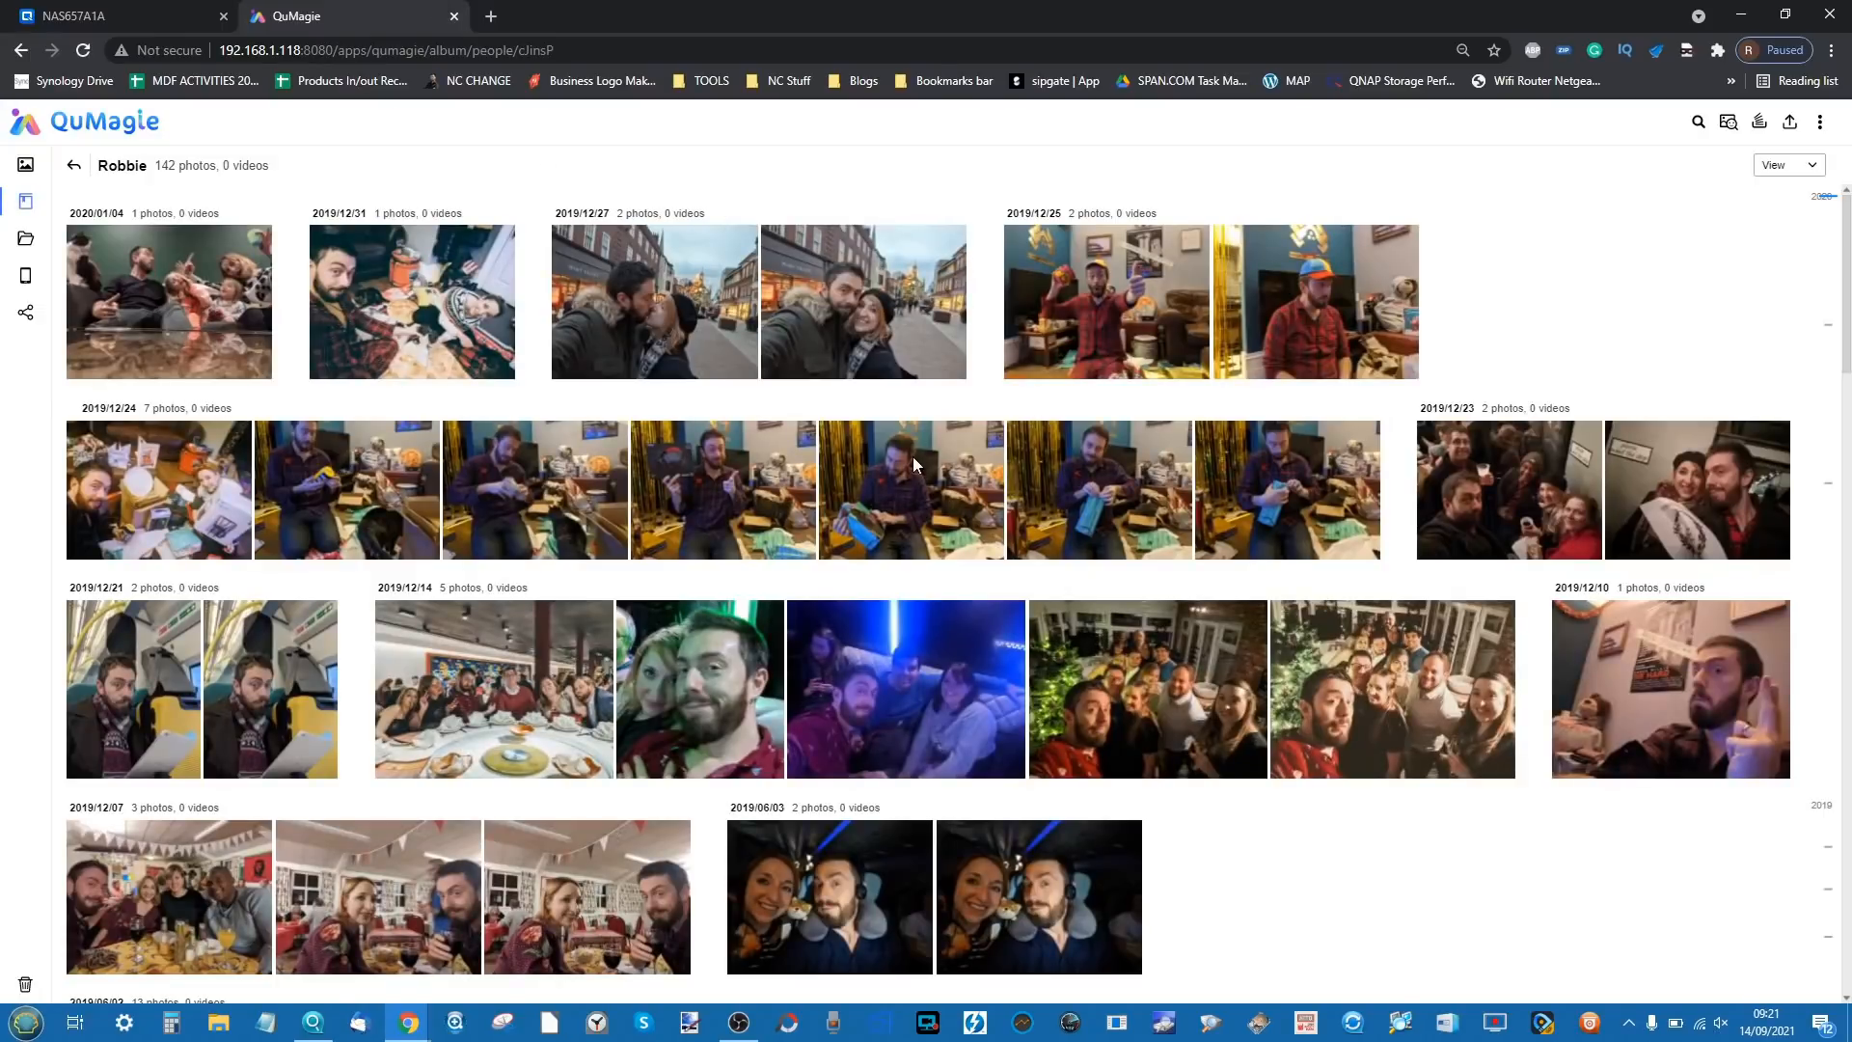
- Open the Things album and scroll through the 84 Animal photos
{"action": "left_click", "coordinate": [75, 165]}
{"action": "left_click", "coordinate": [42, 206]}
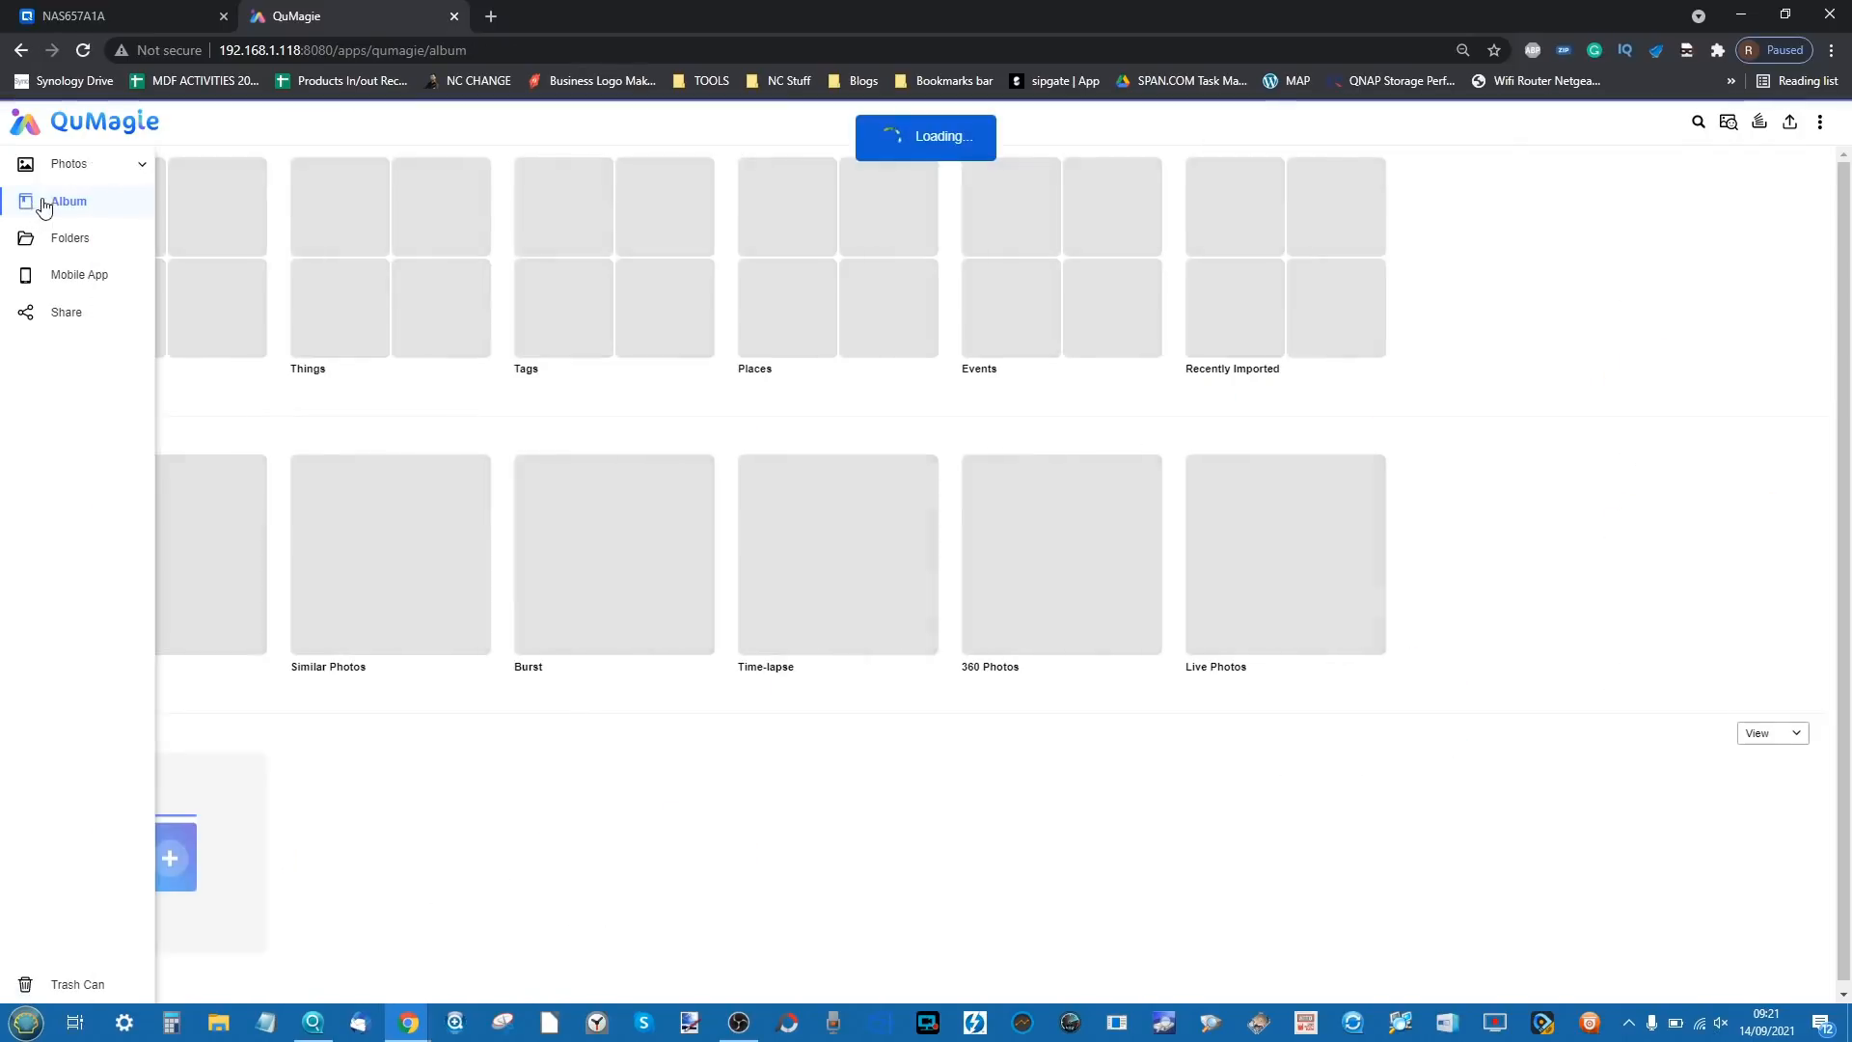
{"action": "left_click", "coordinate": [418, 269]}
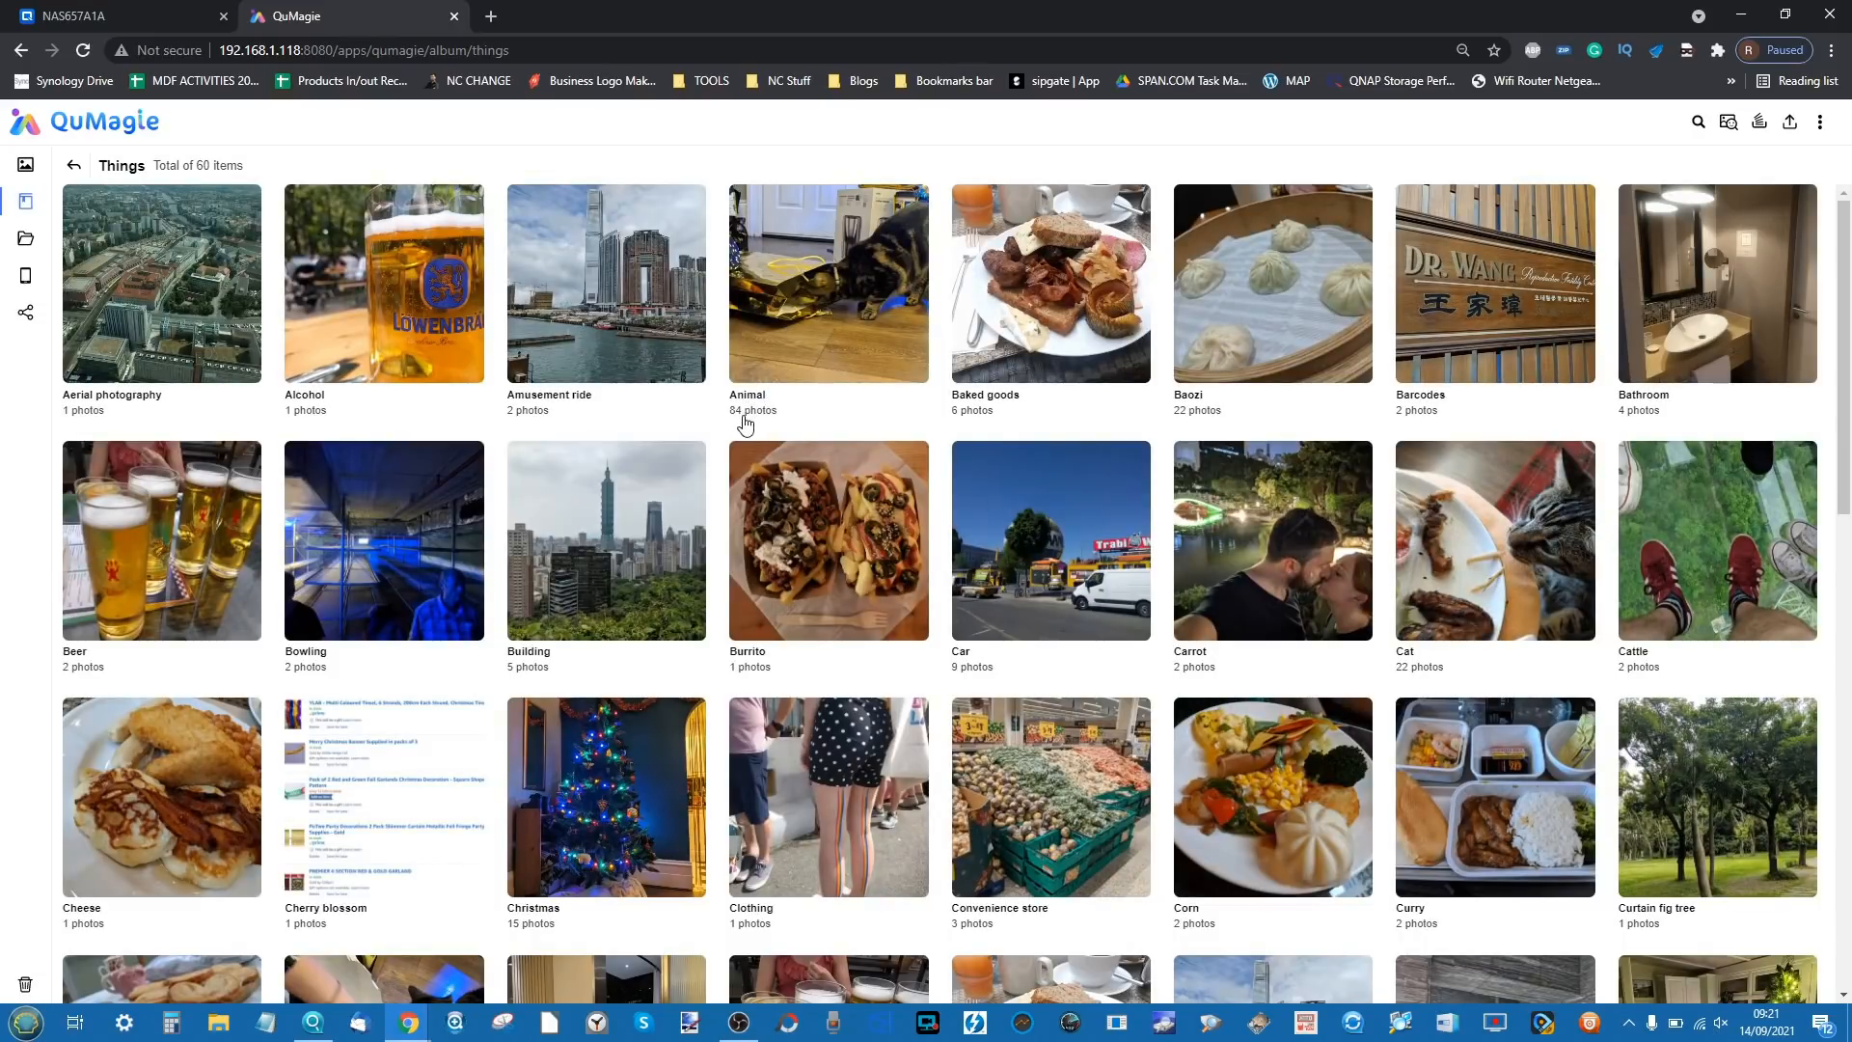
{"action": "left_click", "coordinate": [819, 265]}
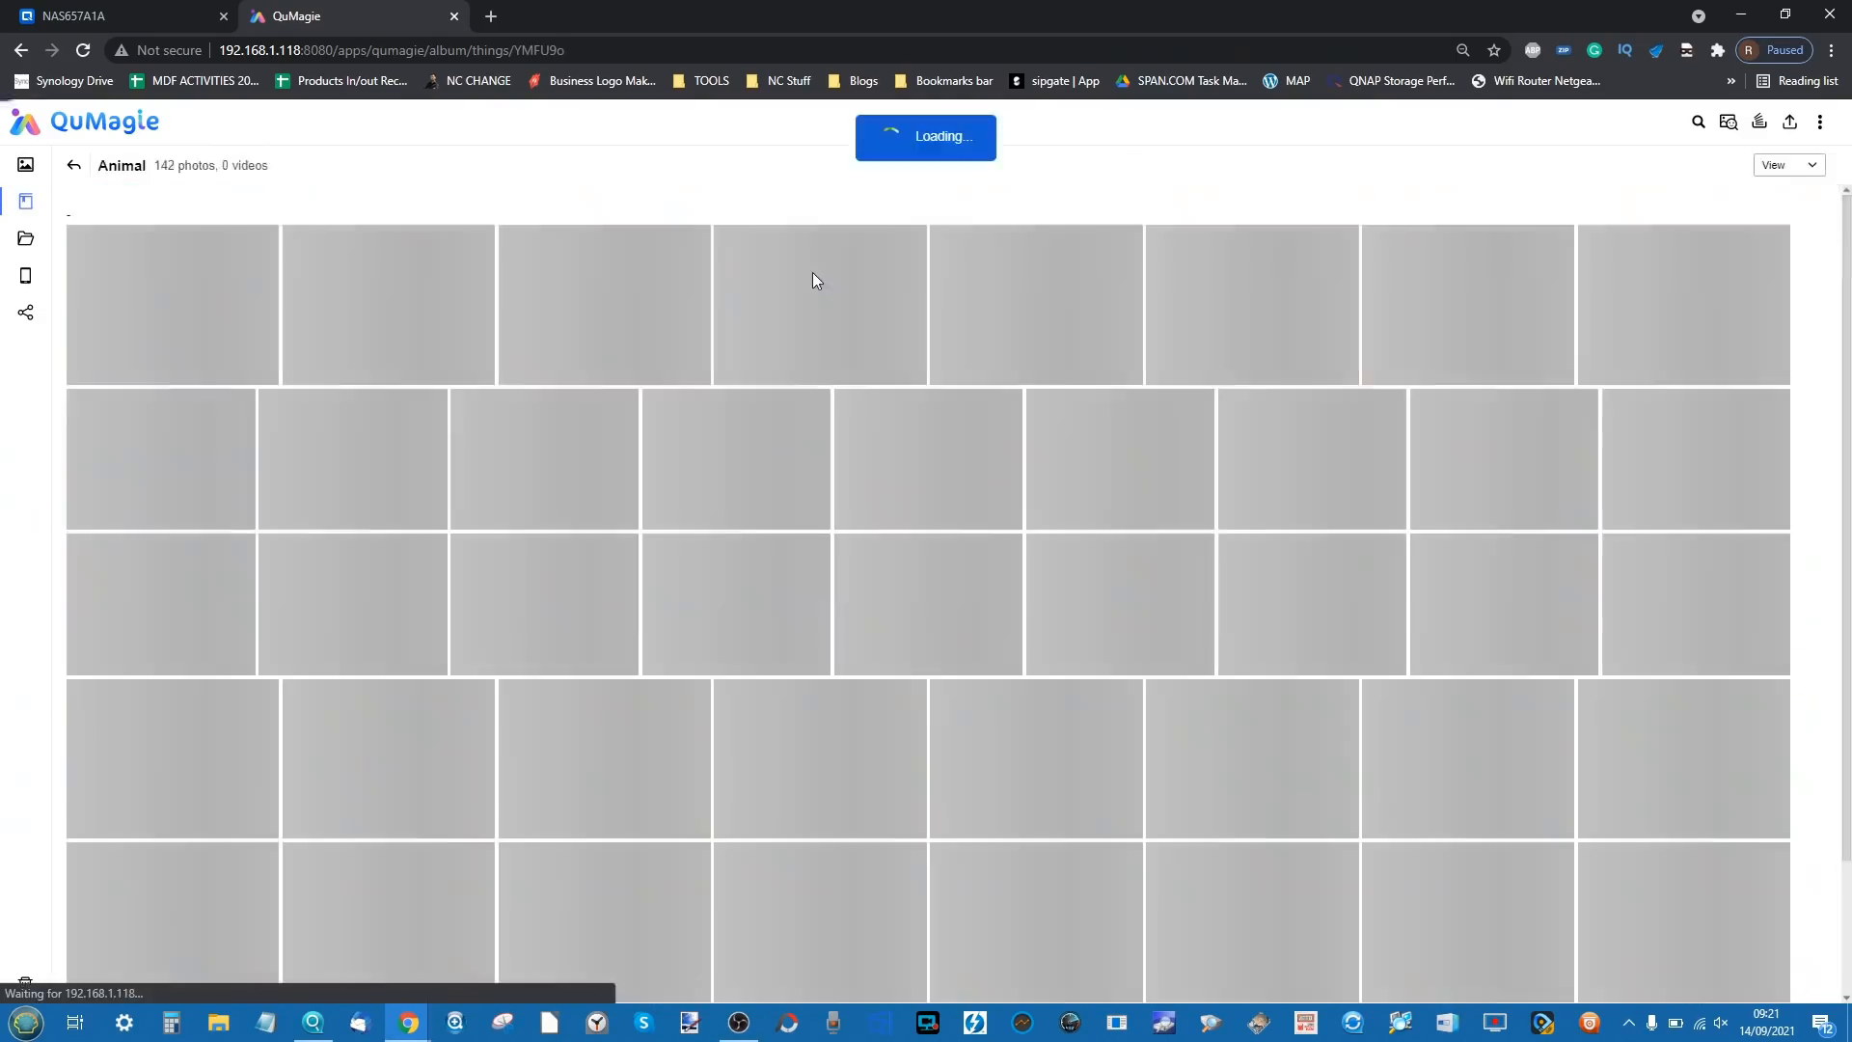
{"action": "scroll", "coordinate": [820, 598], "scroll_direction": "down", "scroll_amount": 5}
{"action": "scroll", "coordinate": [822, 604], "scroll_direction": "down", "scroll_amount": 10}
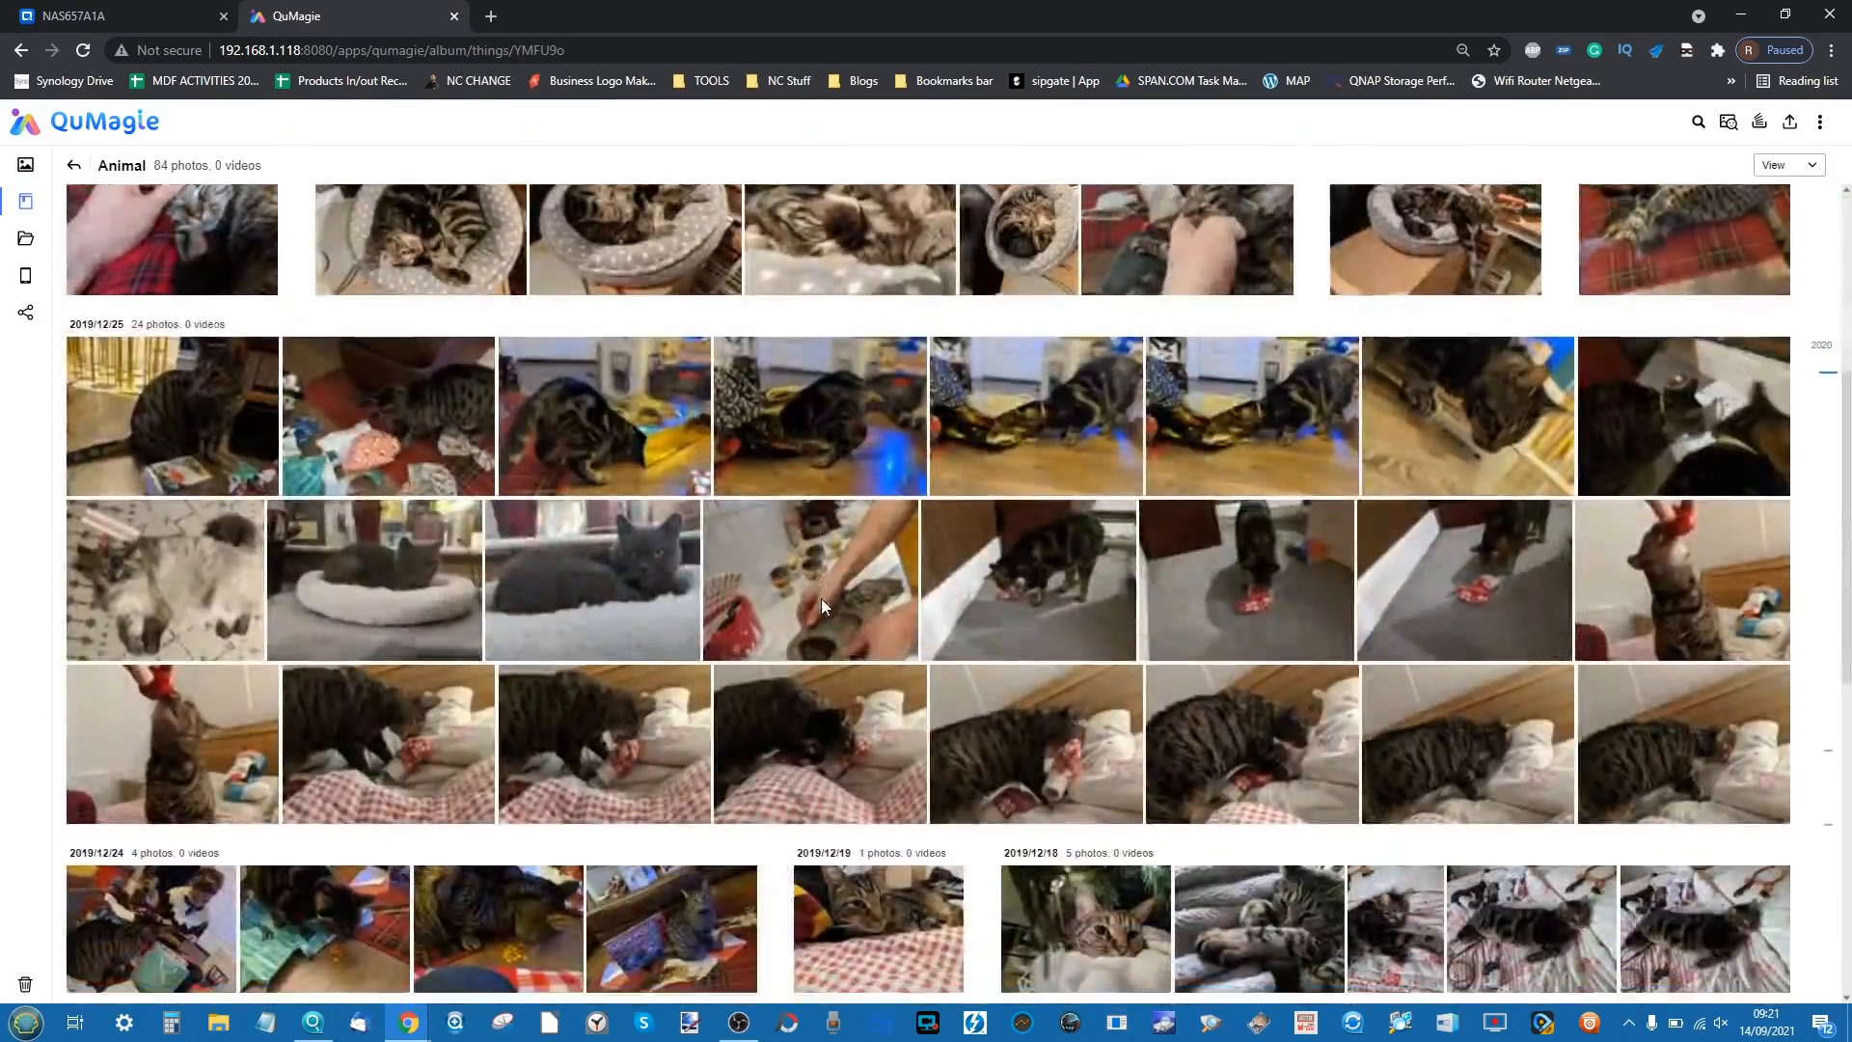
{"action": "scroll", "coordinate": [822, 603], "scroll_direction": "up", "scroll_amount": 15}
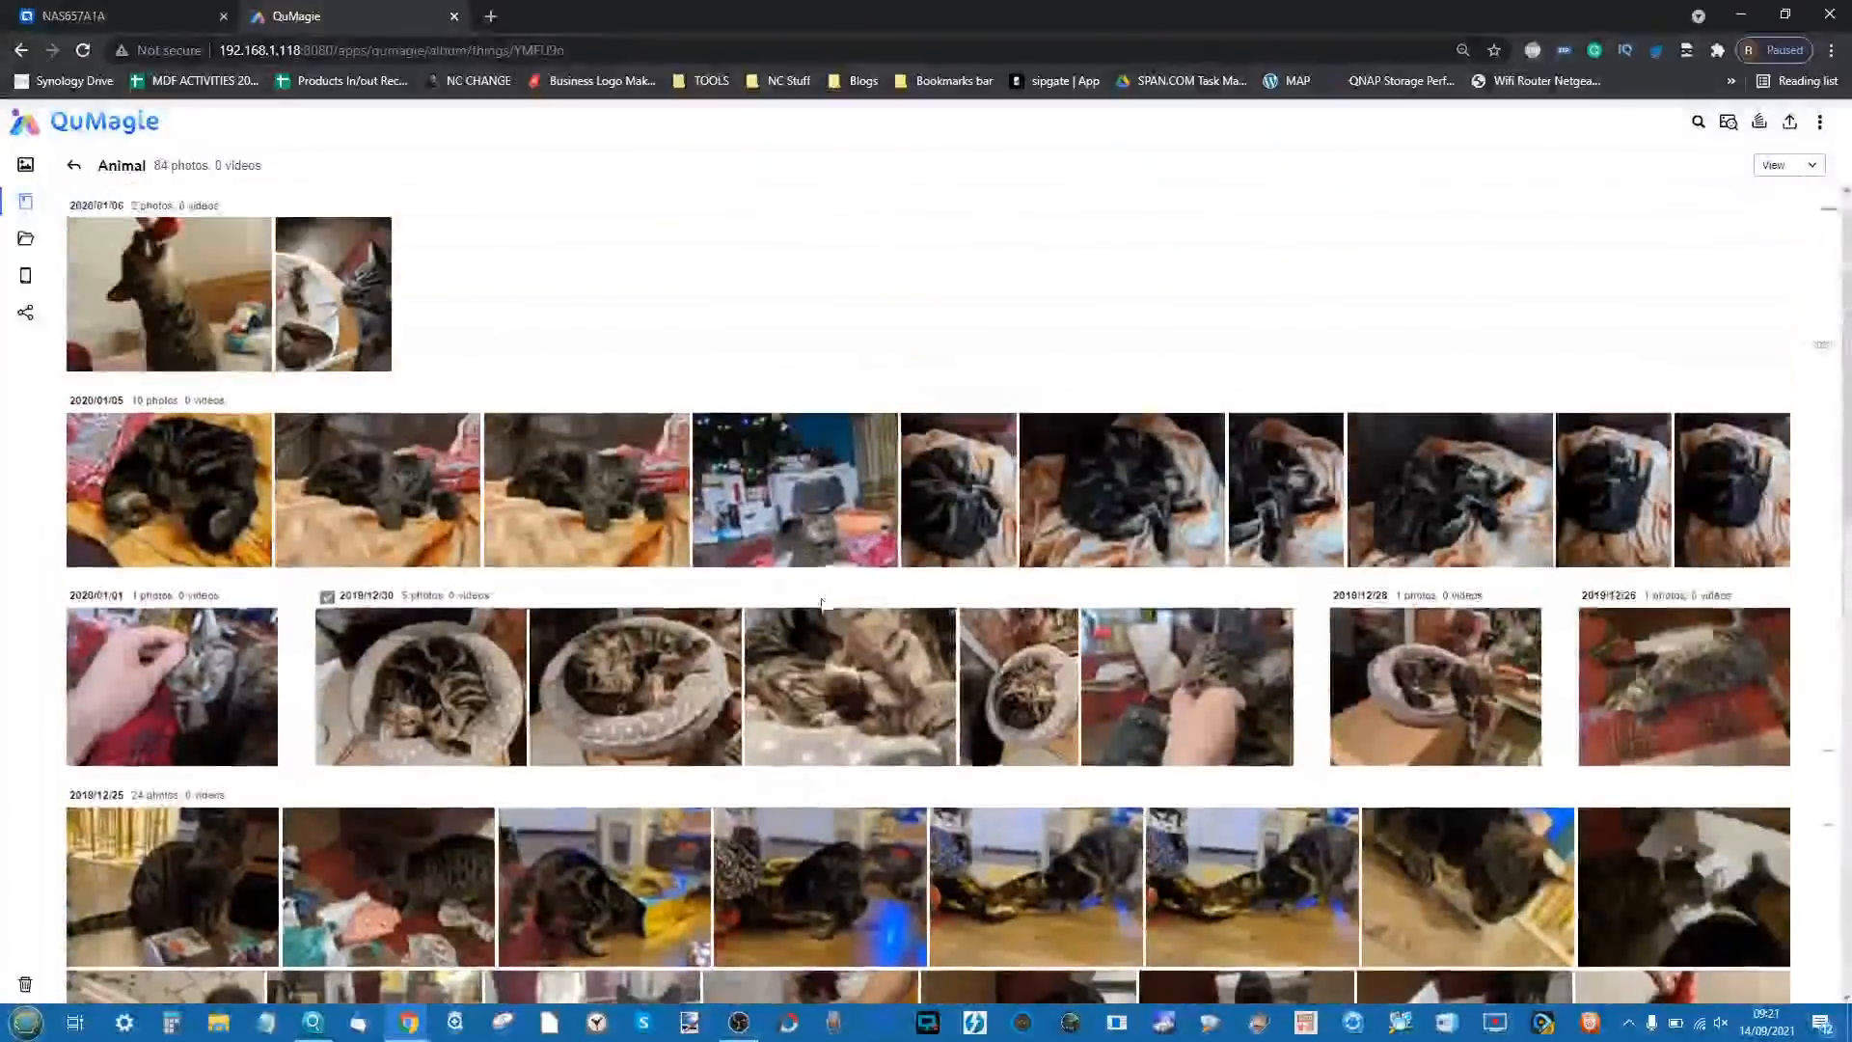
- Revisit the Animal category, then end back on the 60-category Things list
{"action": "left_click", "coordinate": [76, 166]}
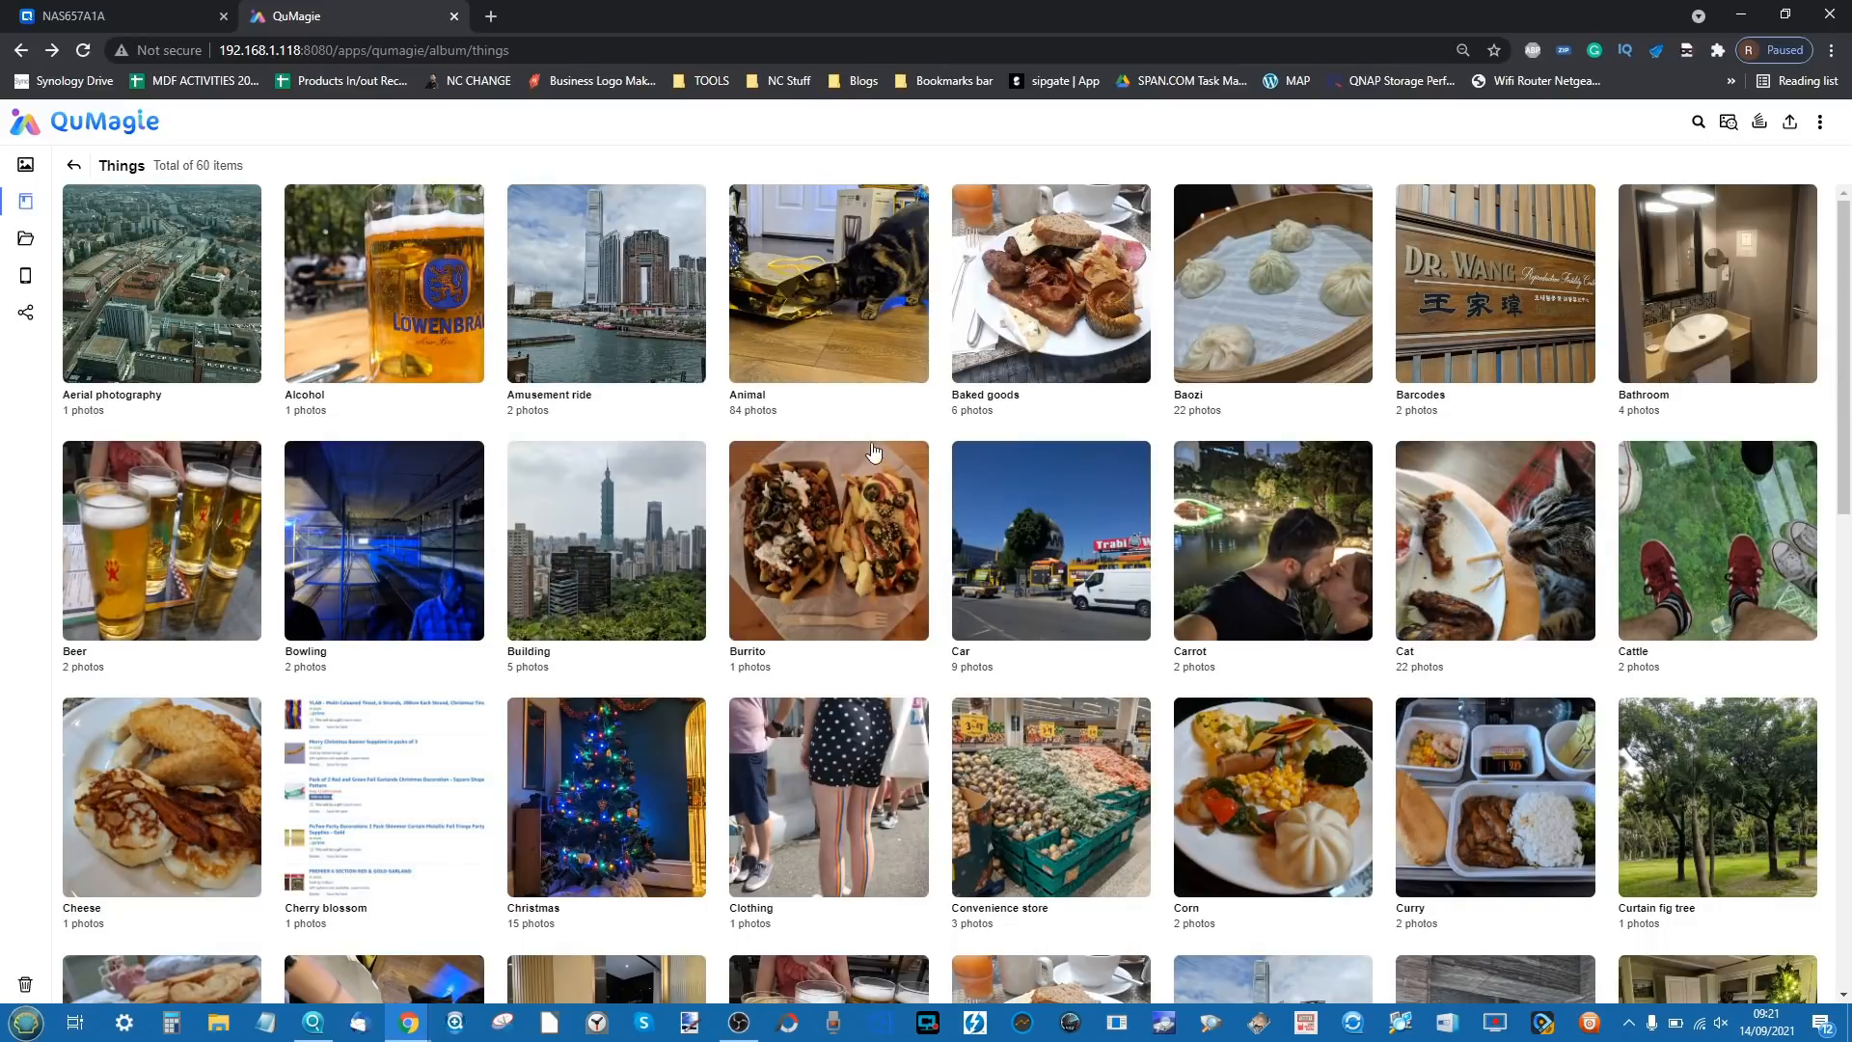
{"action": "left_click", "coordinate": [865, 301]}
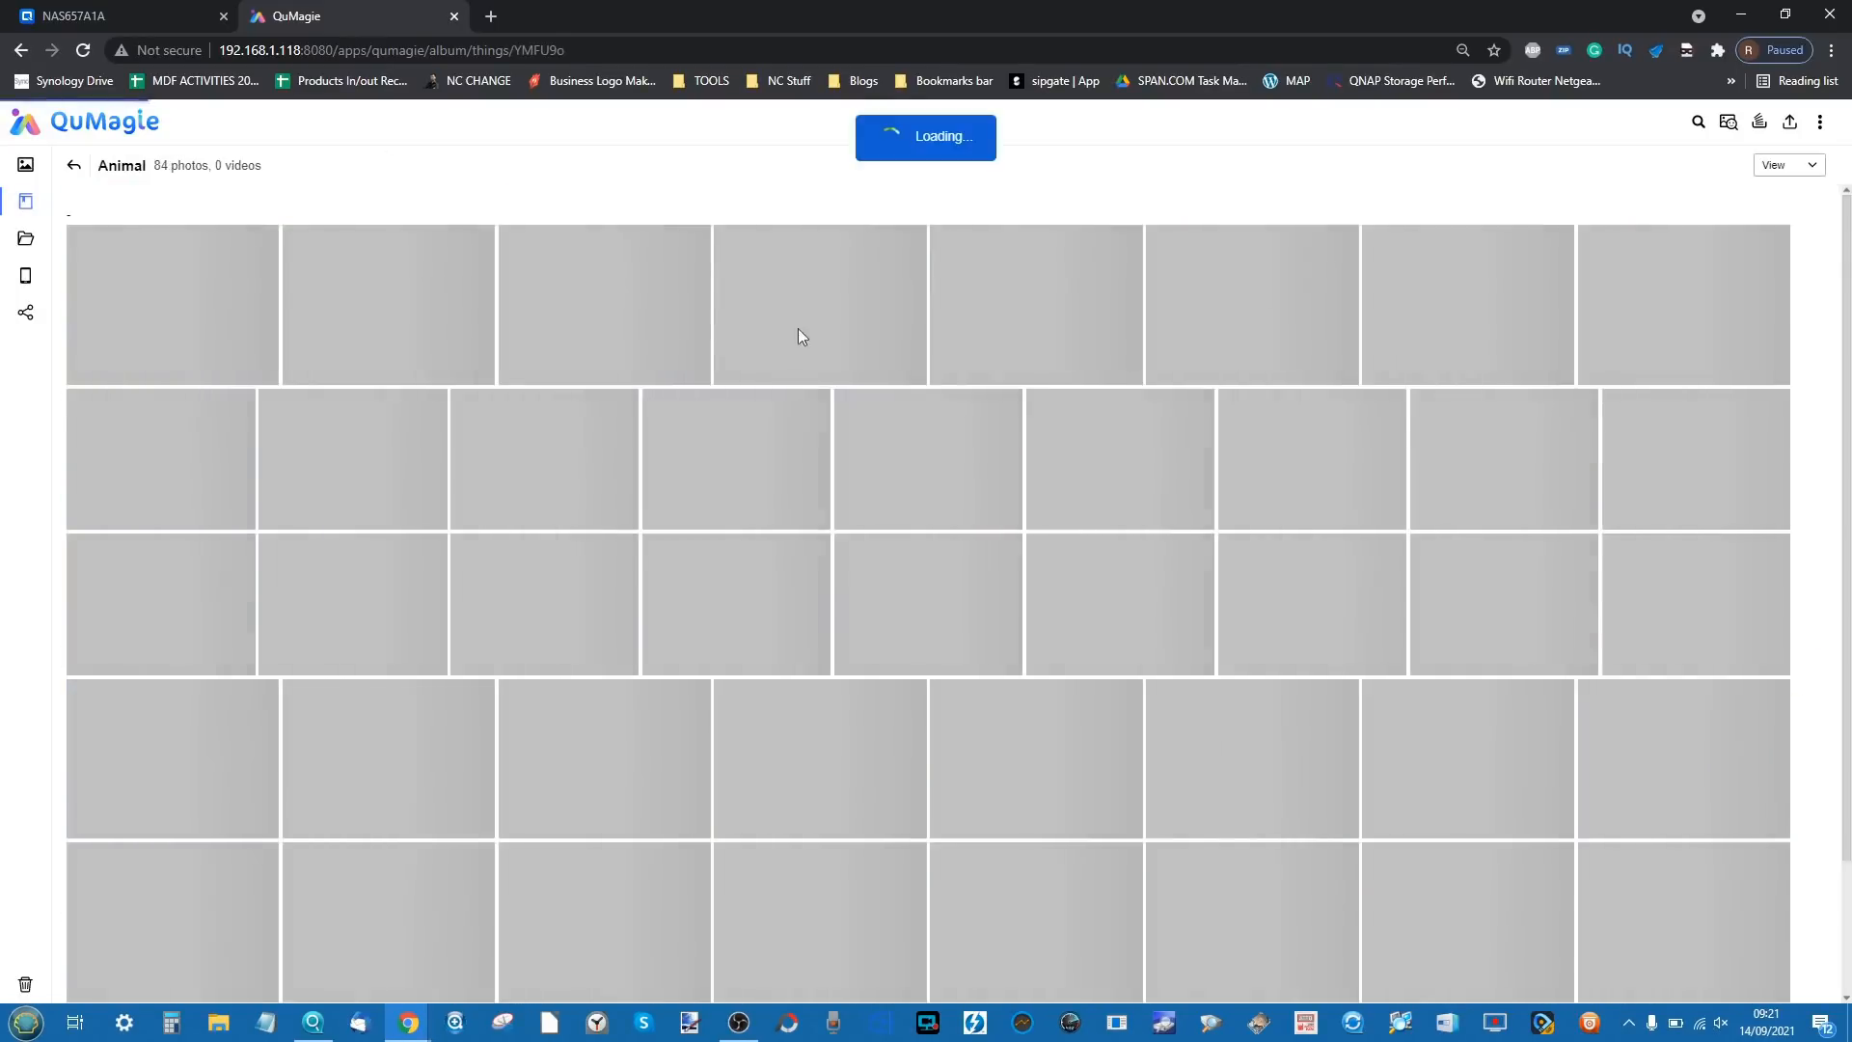
{"action": "scroll", "coordinate": [270, 386], "scroll_direction": "down", "scroll_amount": 6}
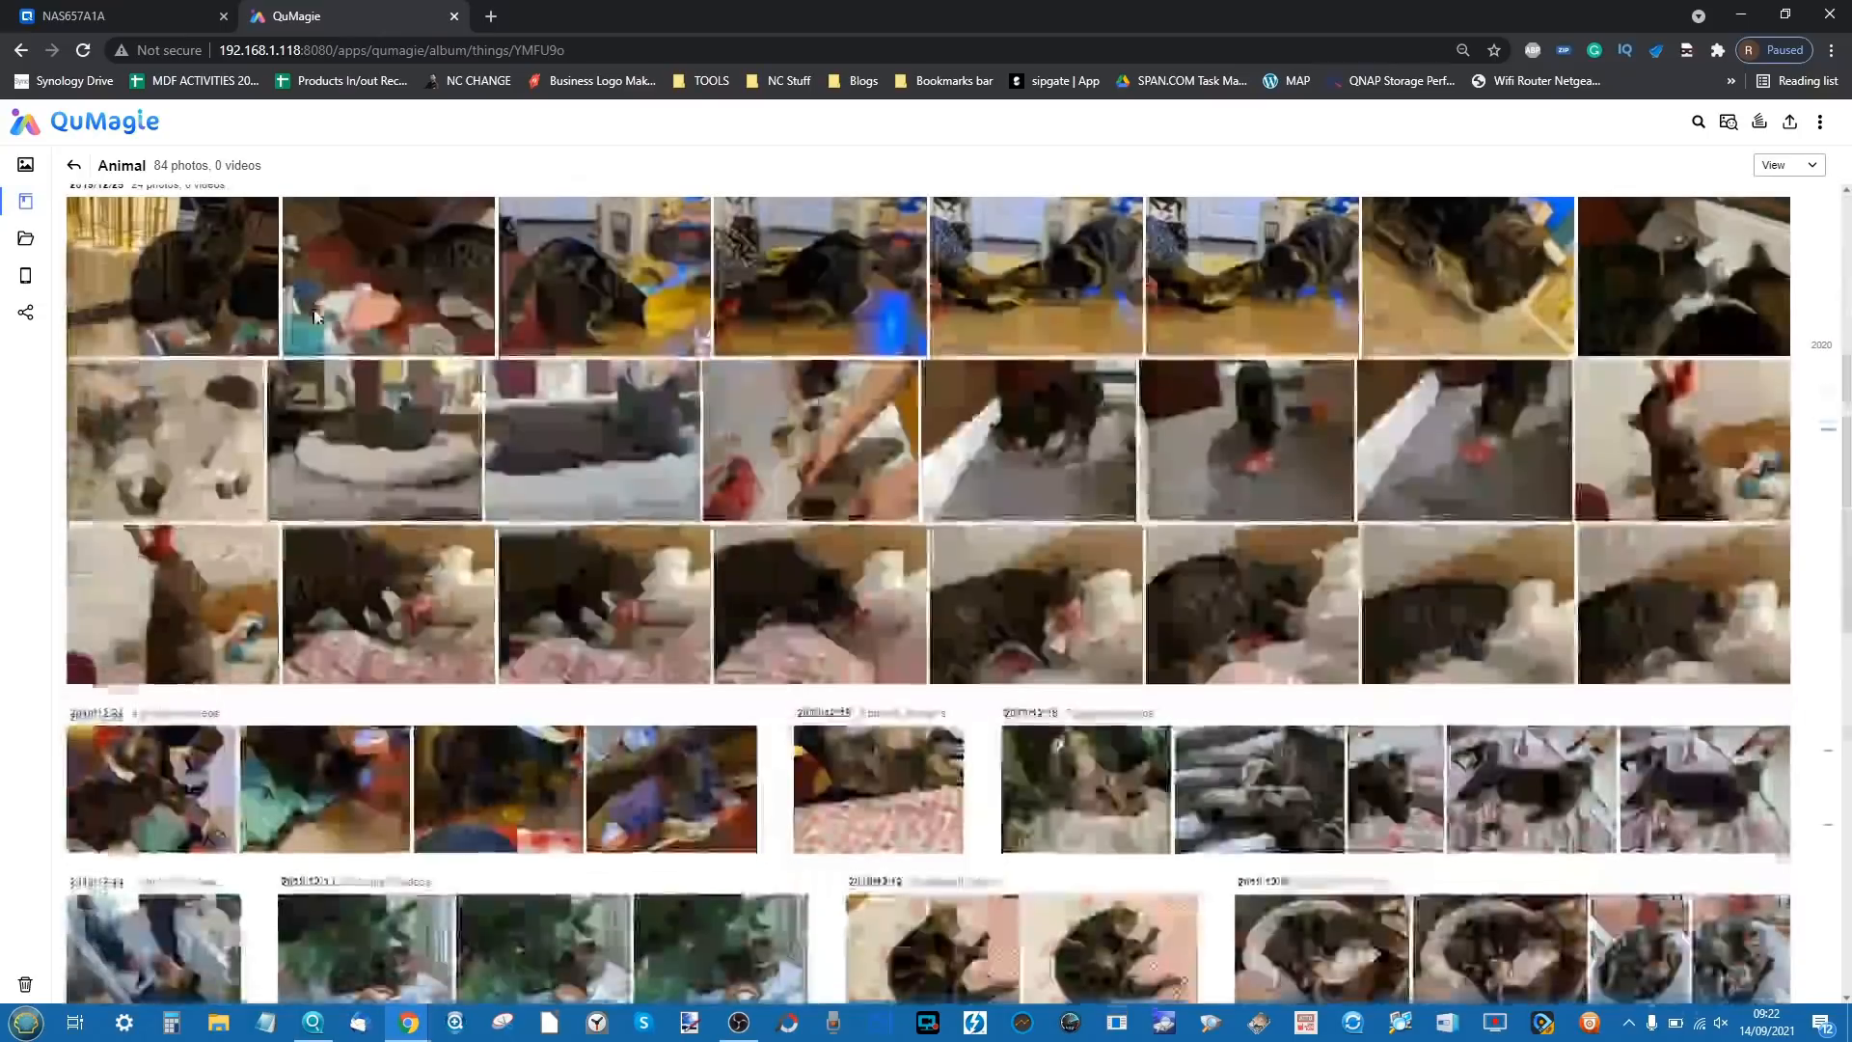
{"action": "left_click", "coordinate": [111, 6]}
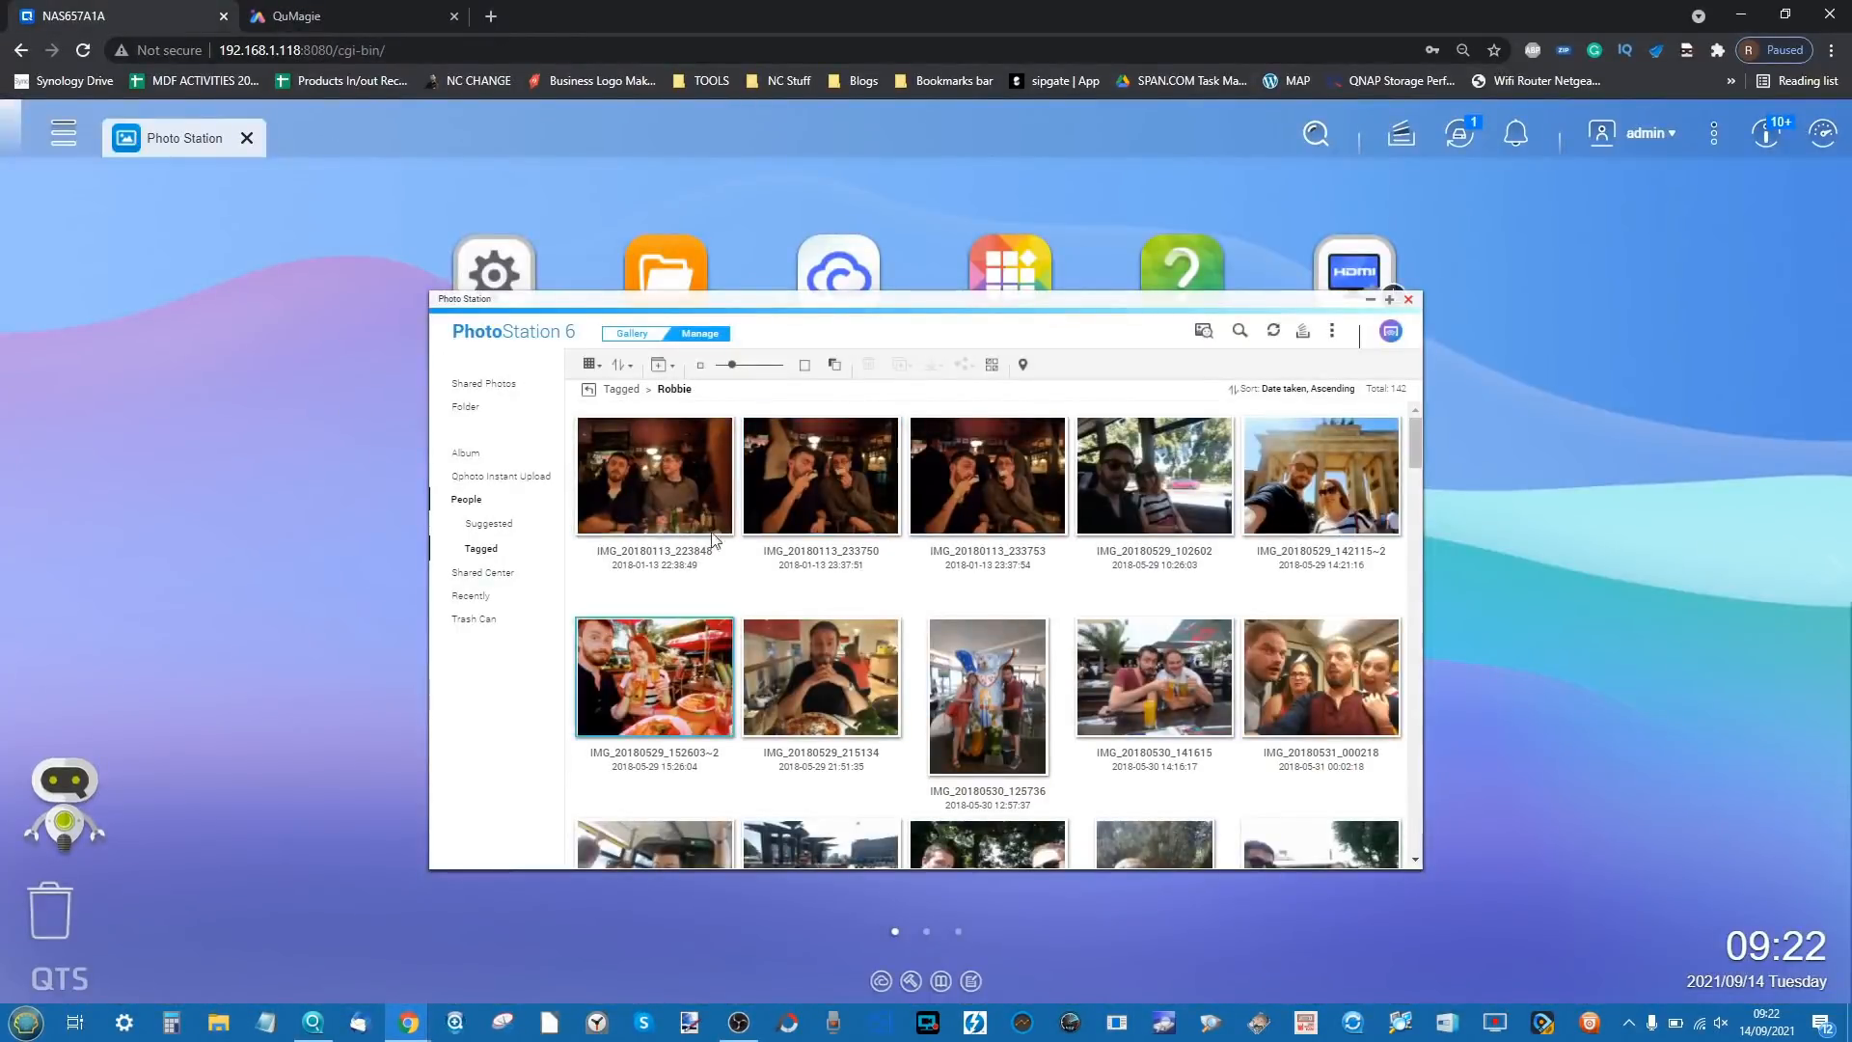
{"action": "left_click", "coordinate": [341, 12]}
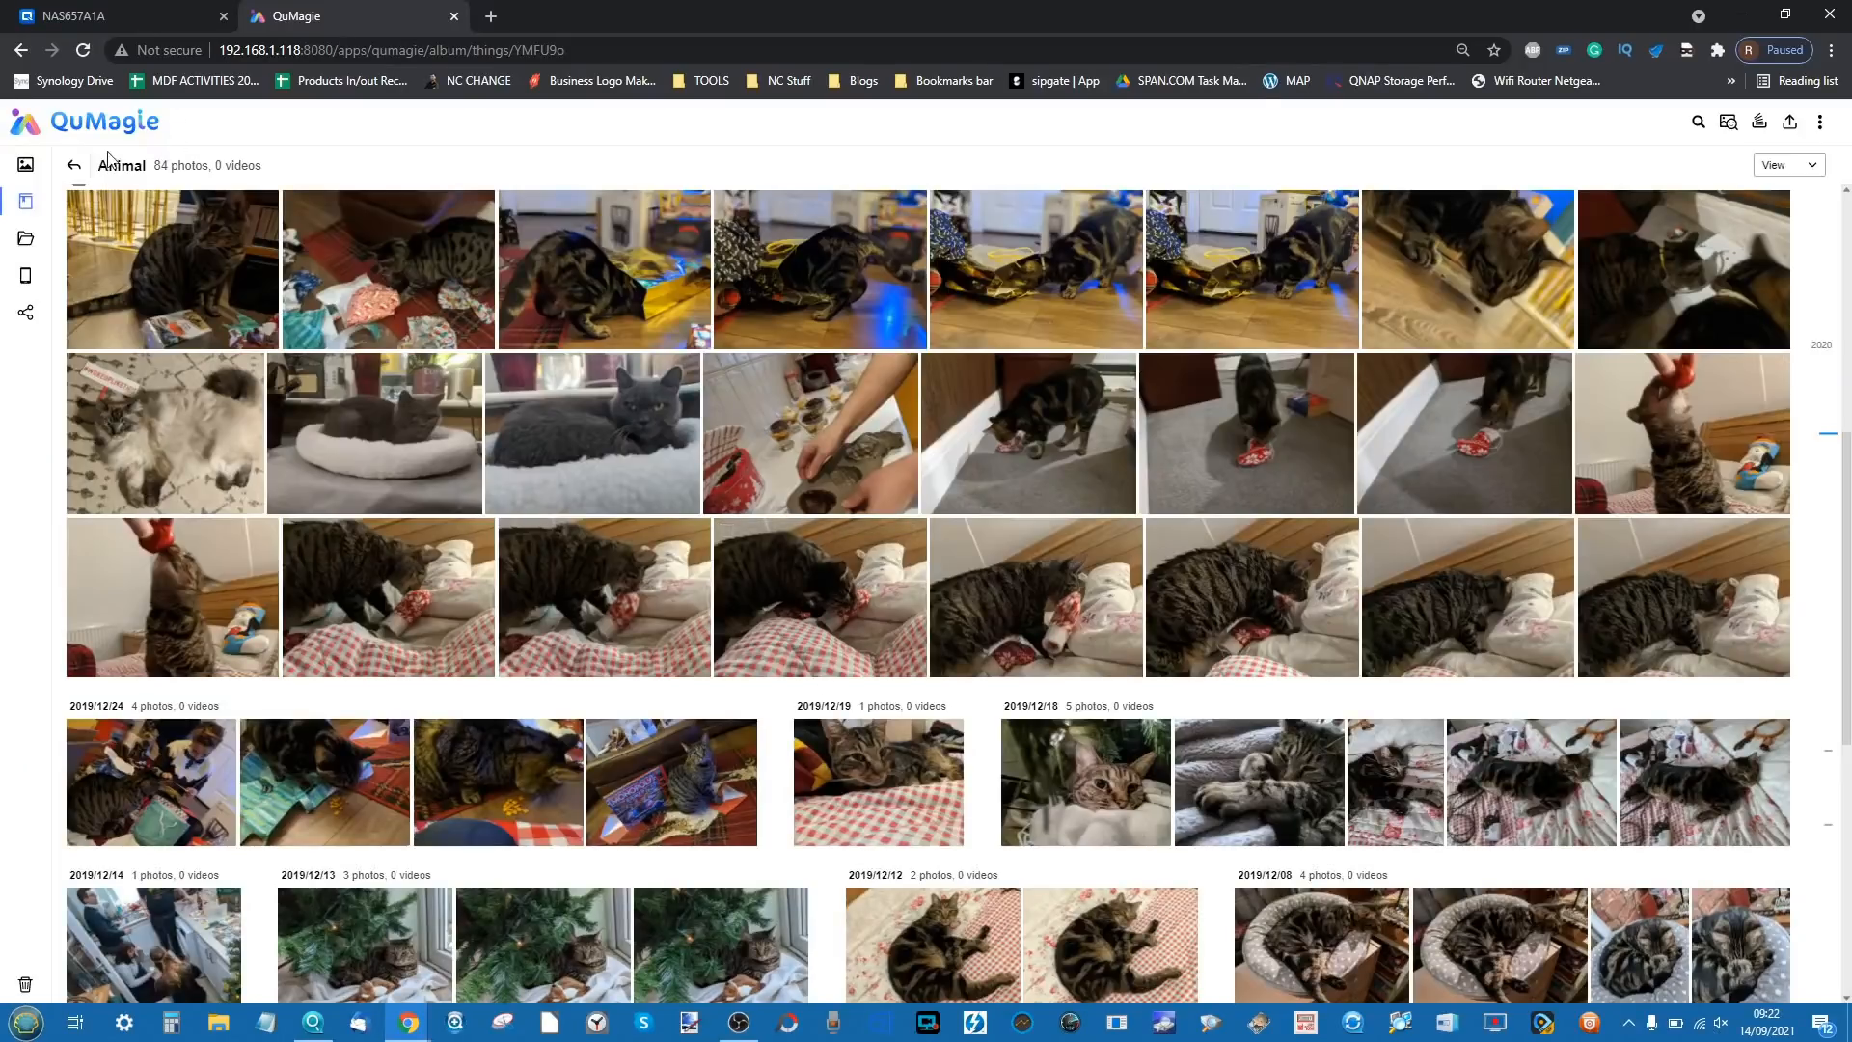
{"action": "left_click", "coordinate": [74, 168]}
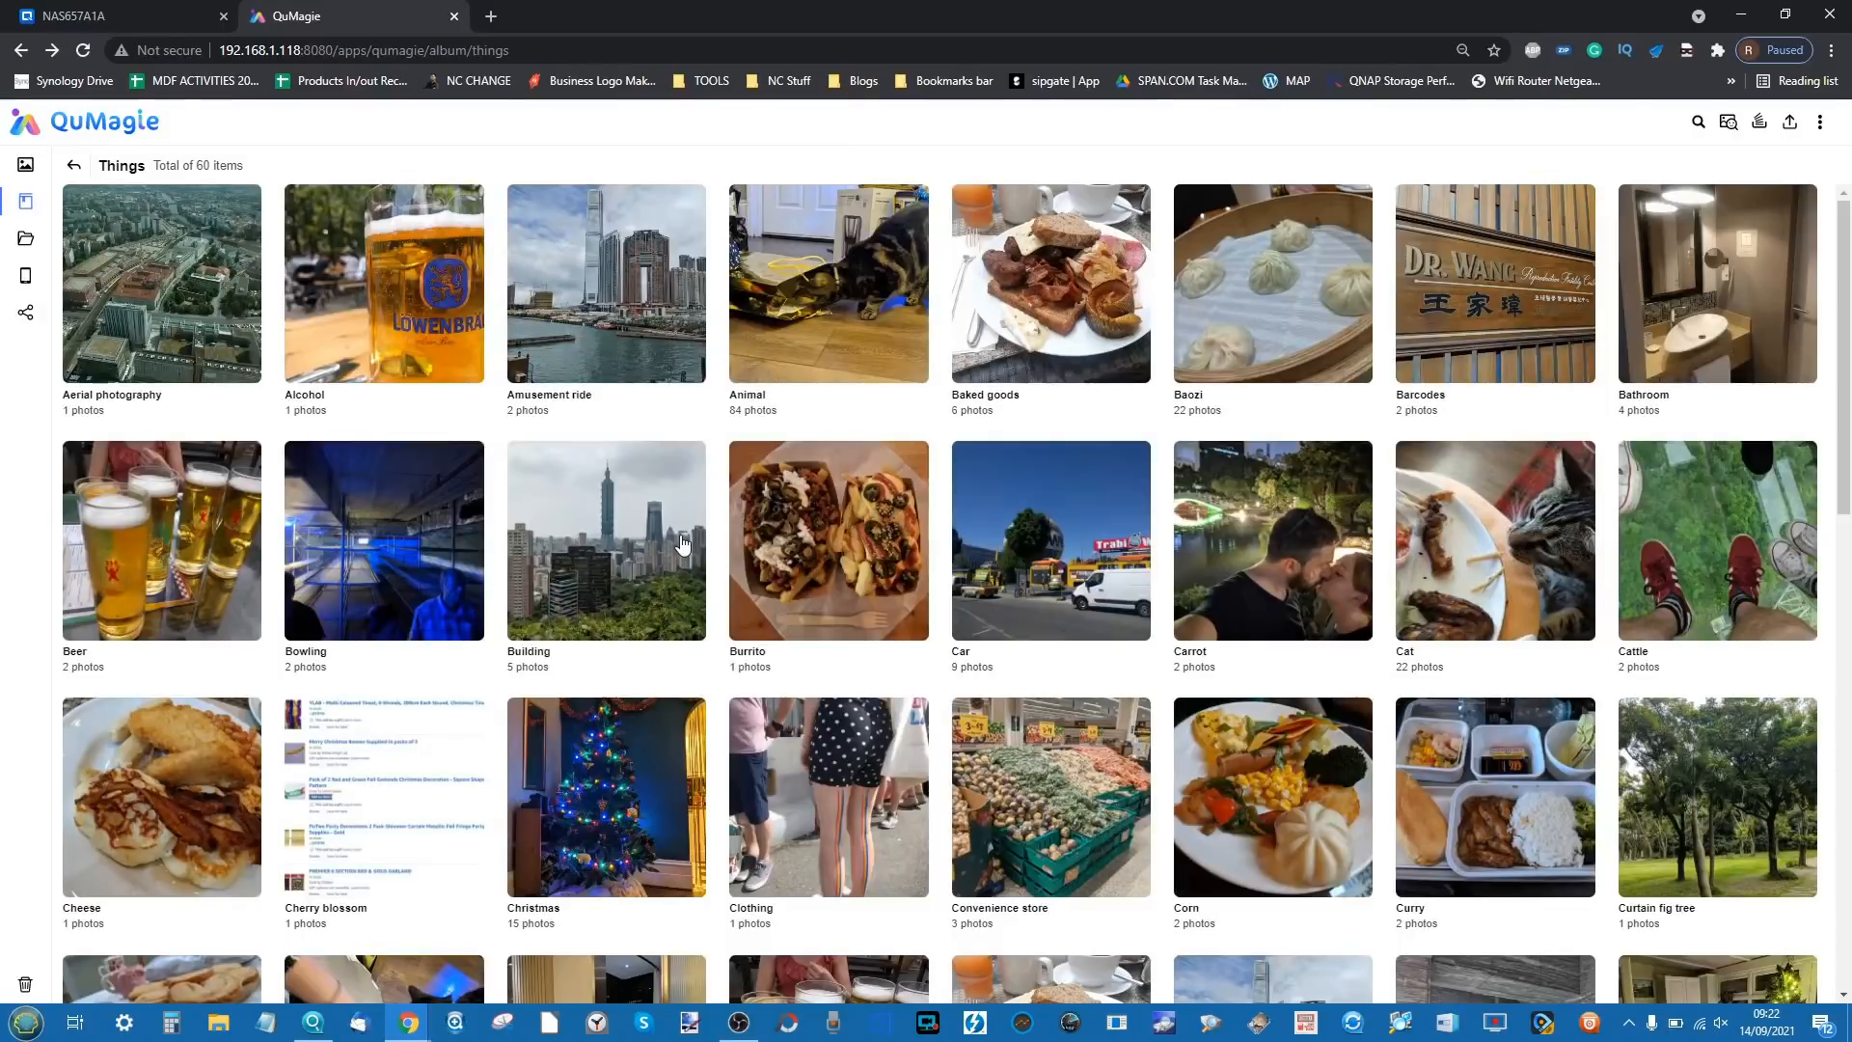
{"action": "scroll", "coordinate": [349, 550], "scroll_direction": "down", "scroll_amount": 2}
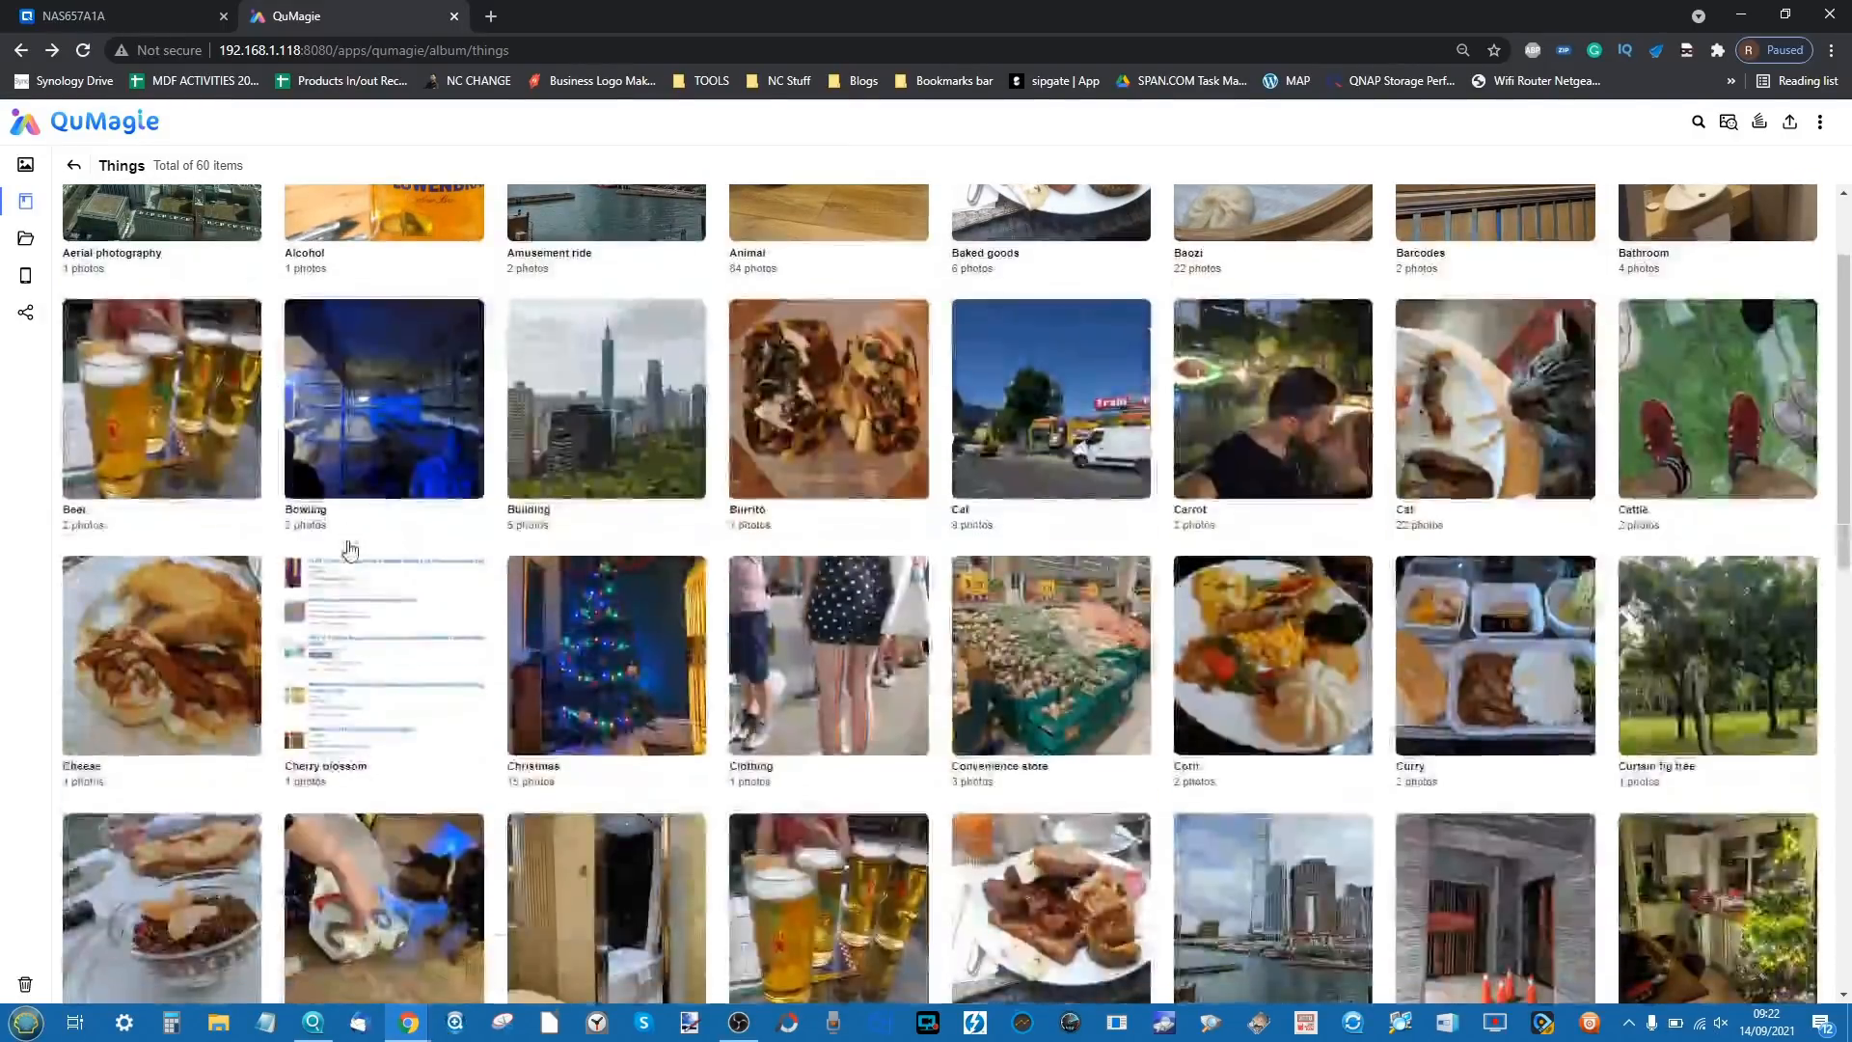
{"action": "scroll", "coordinate": [349, 550], "scroll_direction": "down", "scroll_amount": 2}
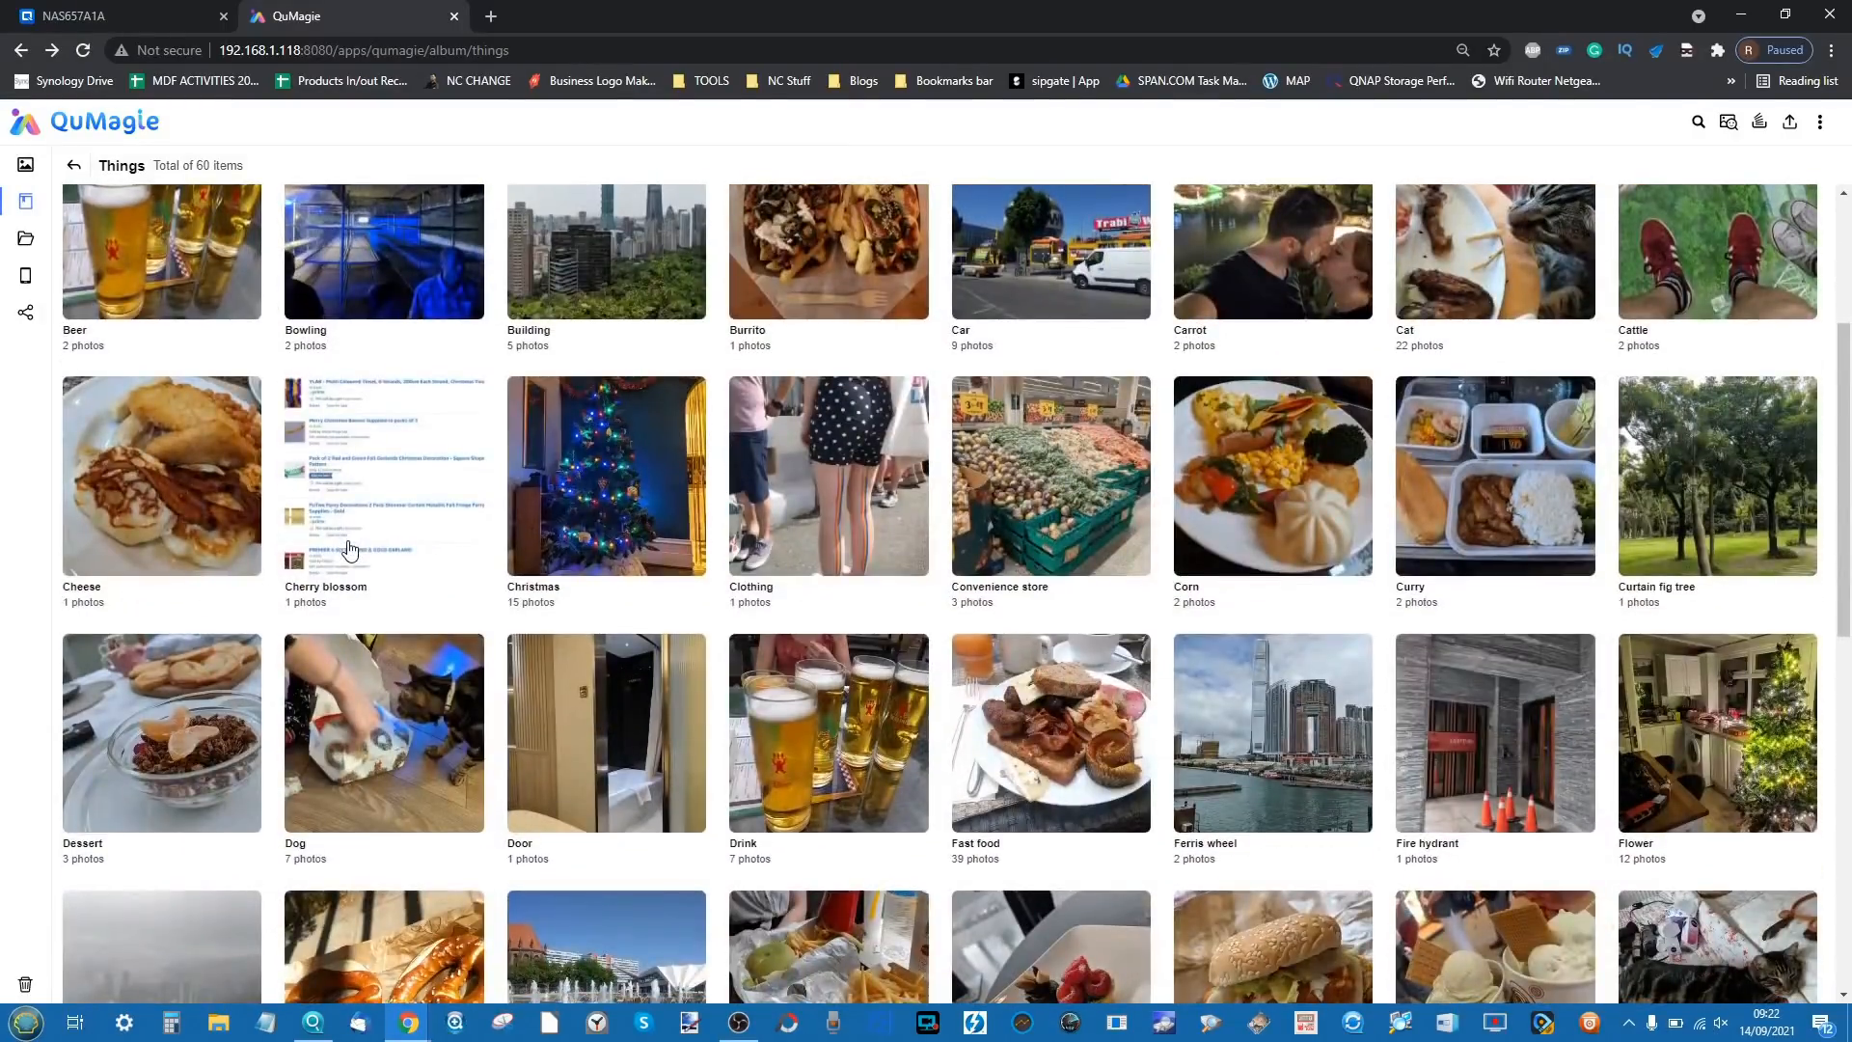
{"action": "scroll", "coordinate": [349, 548], "scroll_direction": "down", "scroll_amount": 2}
{"action": "scroll", "coordinate": [348, 541], "scroll_direction": "down", "scroll_amount": 3}
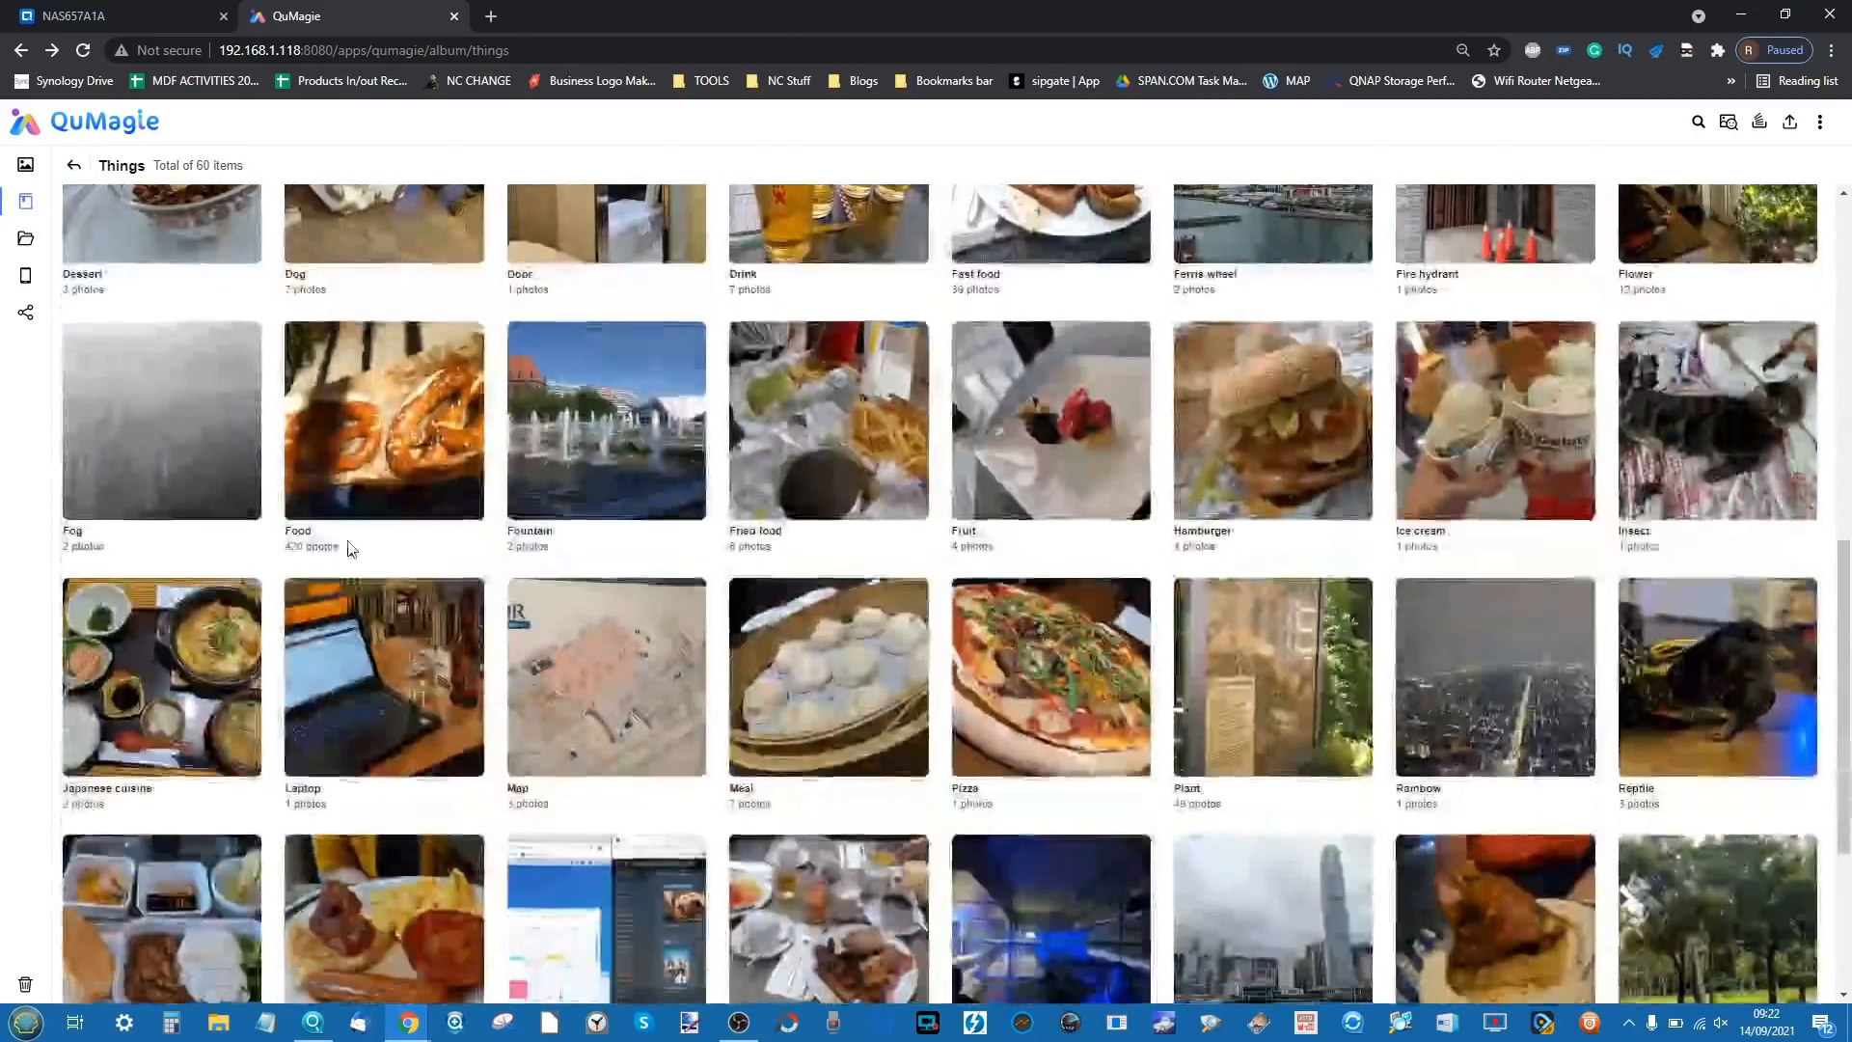
{"action": "scroll", "coordinate": [350, 546], "scroll_direction": "down", "scroll_amount": 3}
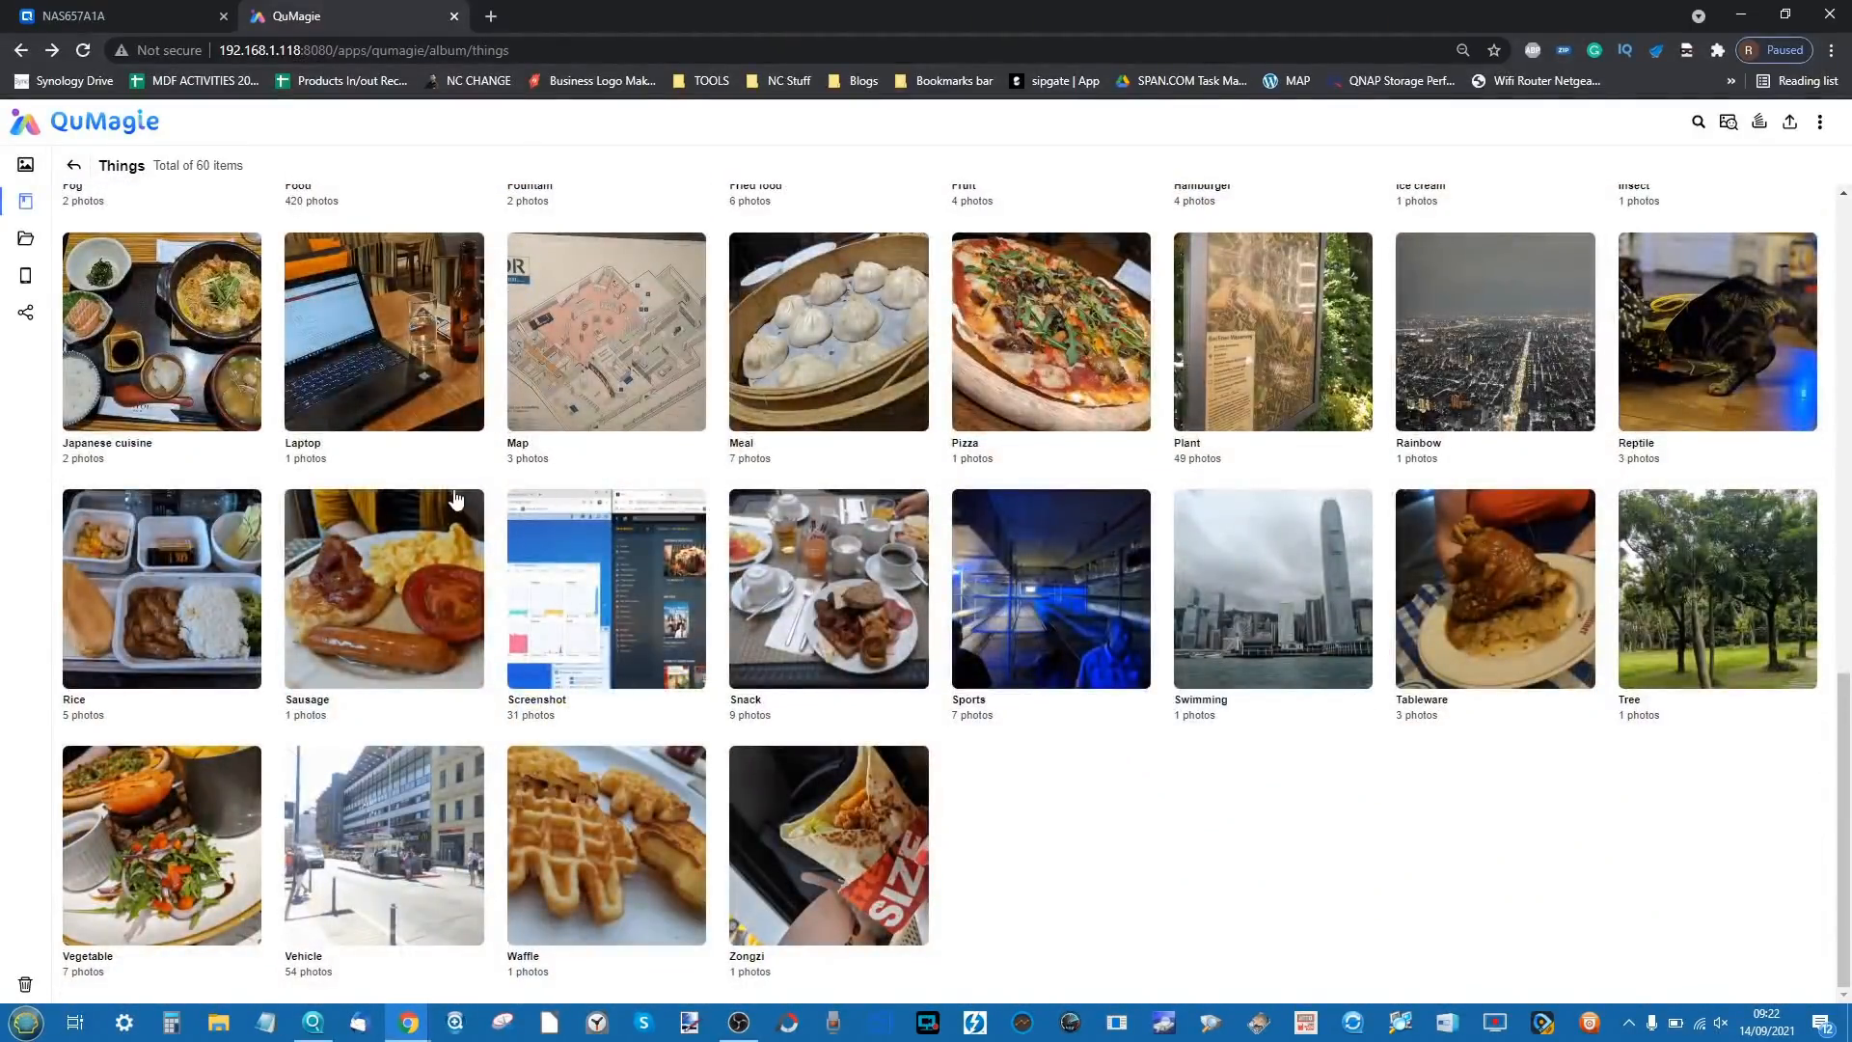
{"action": "scroll", "coordinate": [412, 624], "scroll_direction": "up", "scroll_amount": 3}
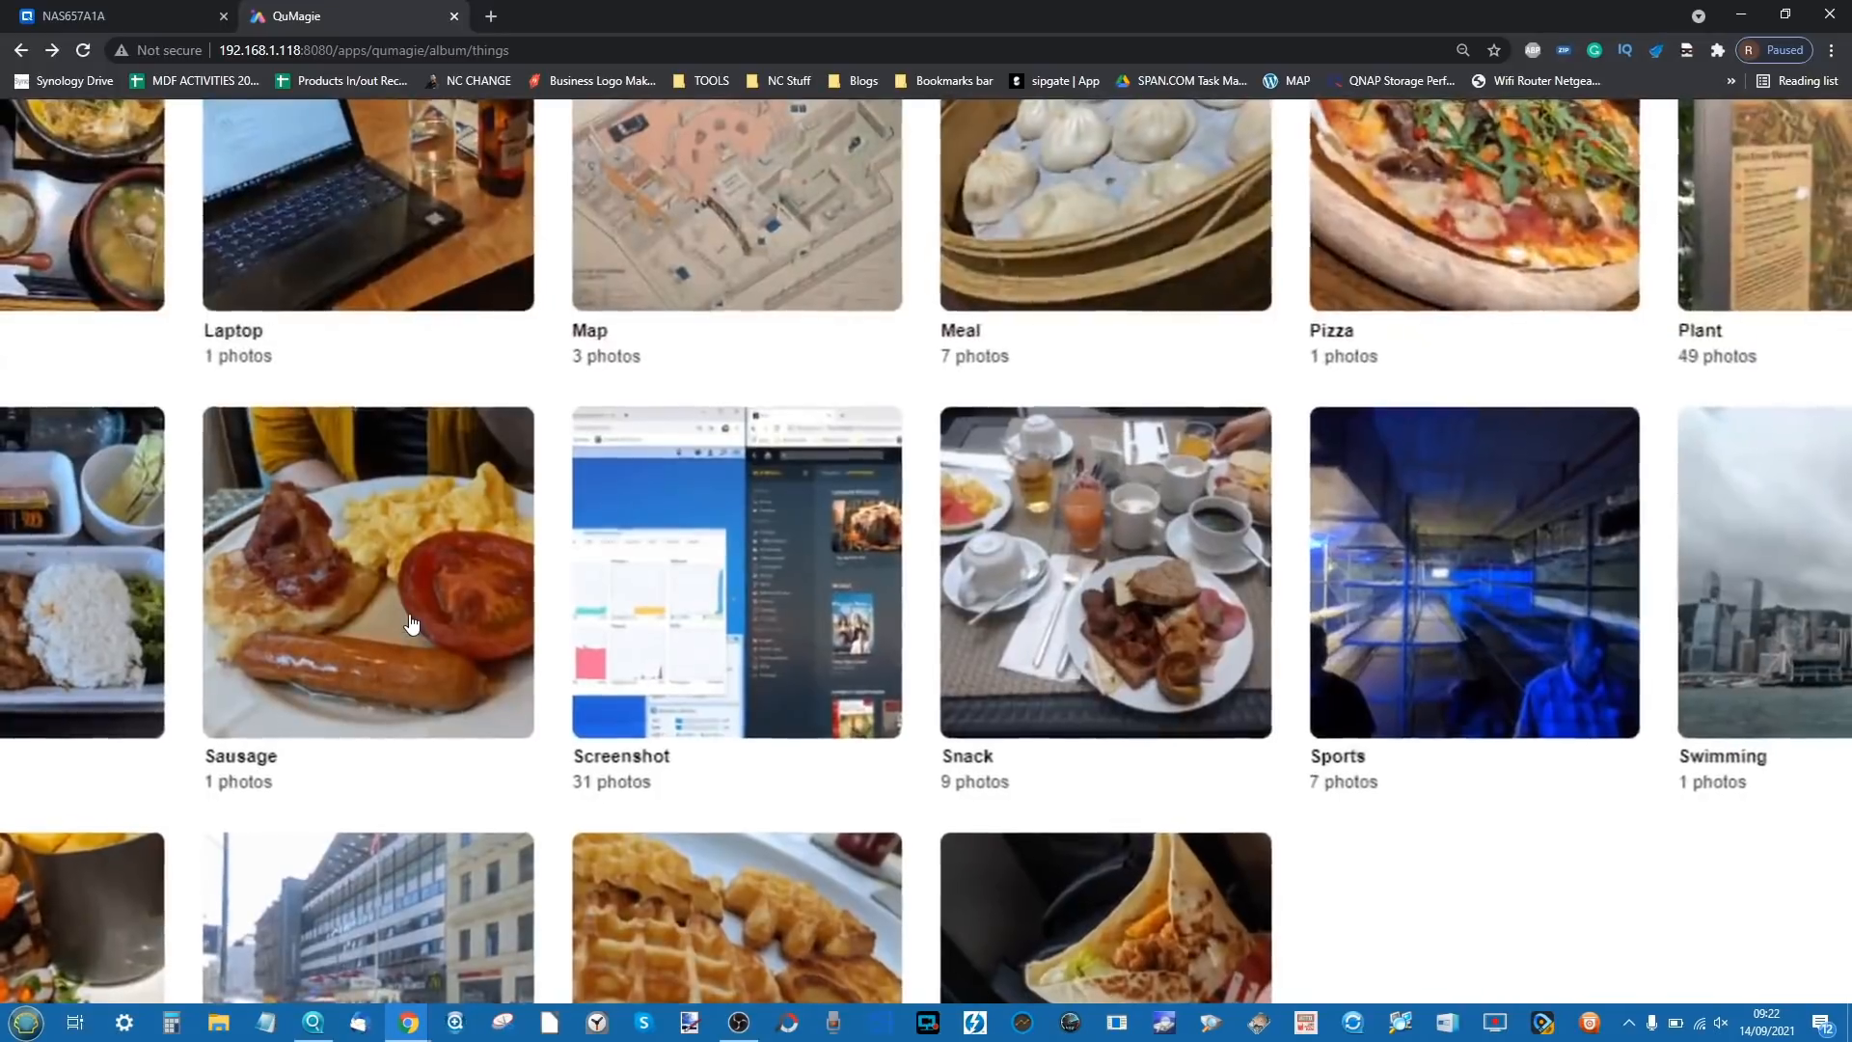
{"action": "scroll", "coordinate": [412, 624], "scroll_direction": "down", "scroll_amount": 3}
{"action": "scroll", "coordinate": [412, 625], "scroll_direction": "down", "scroll_amount": 1}
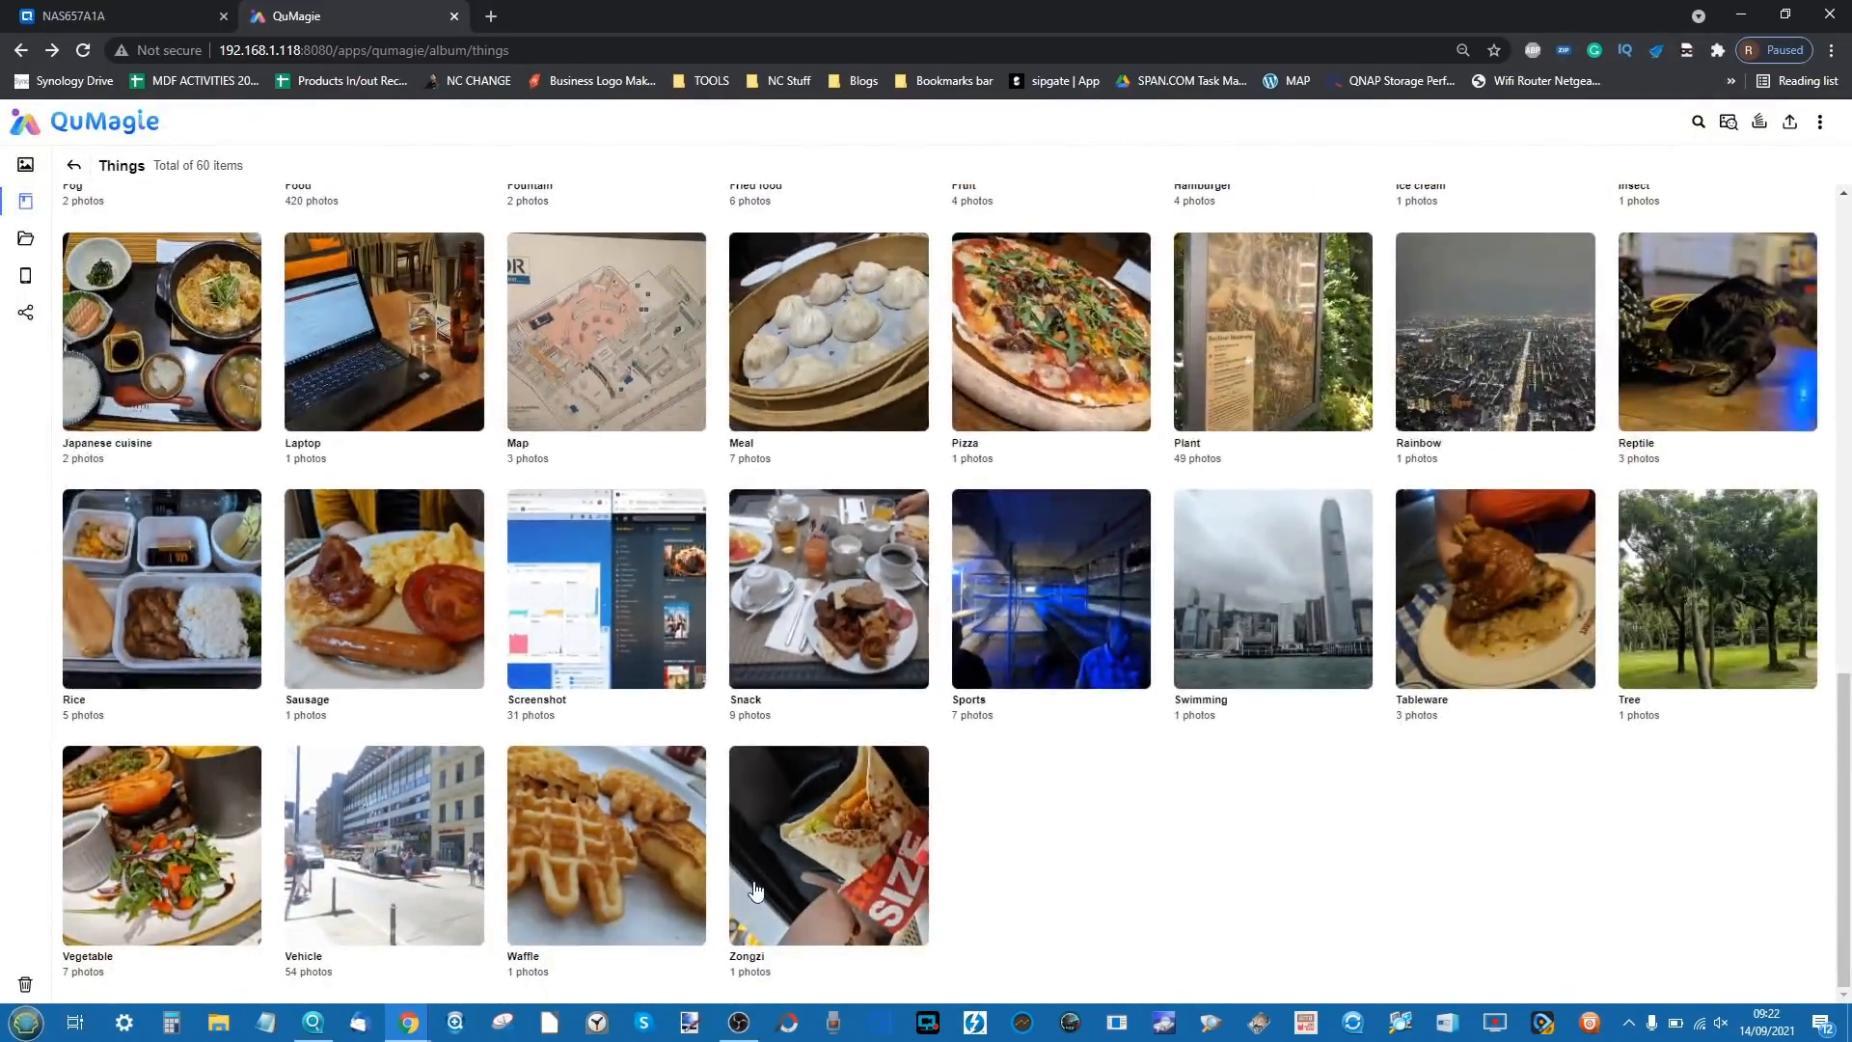
{"action": "scroll", "coordinate": [747, 886], "scroll_direction": "up", "scroll_amount": 5}
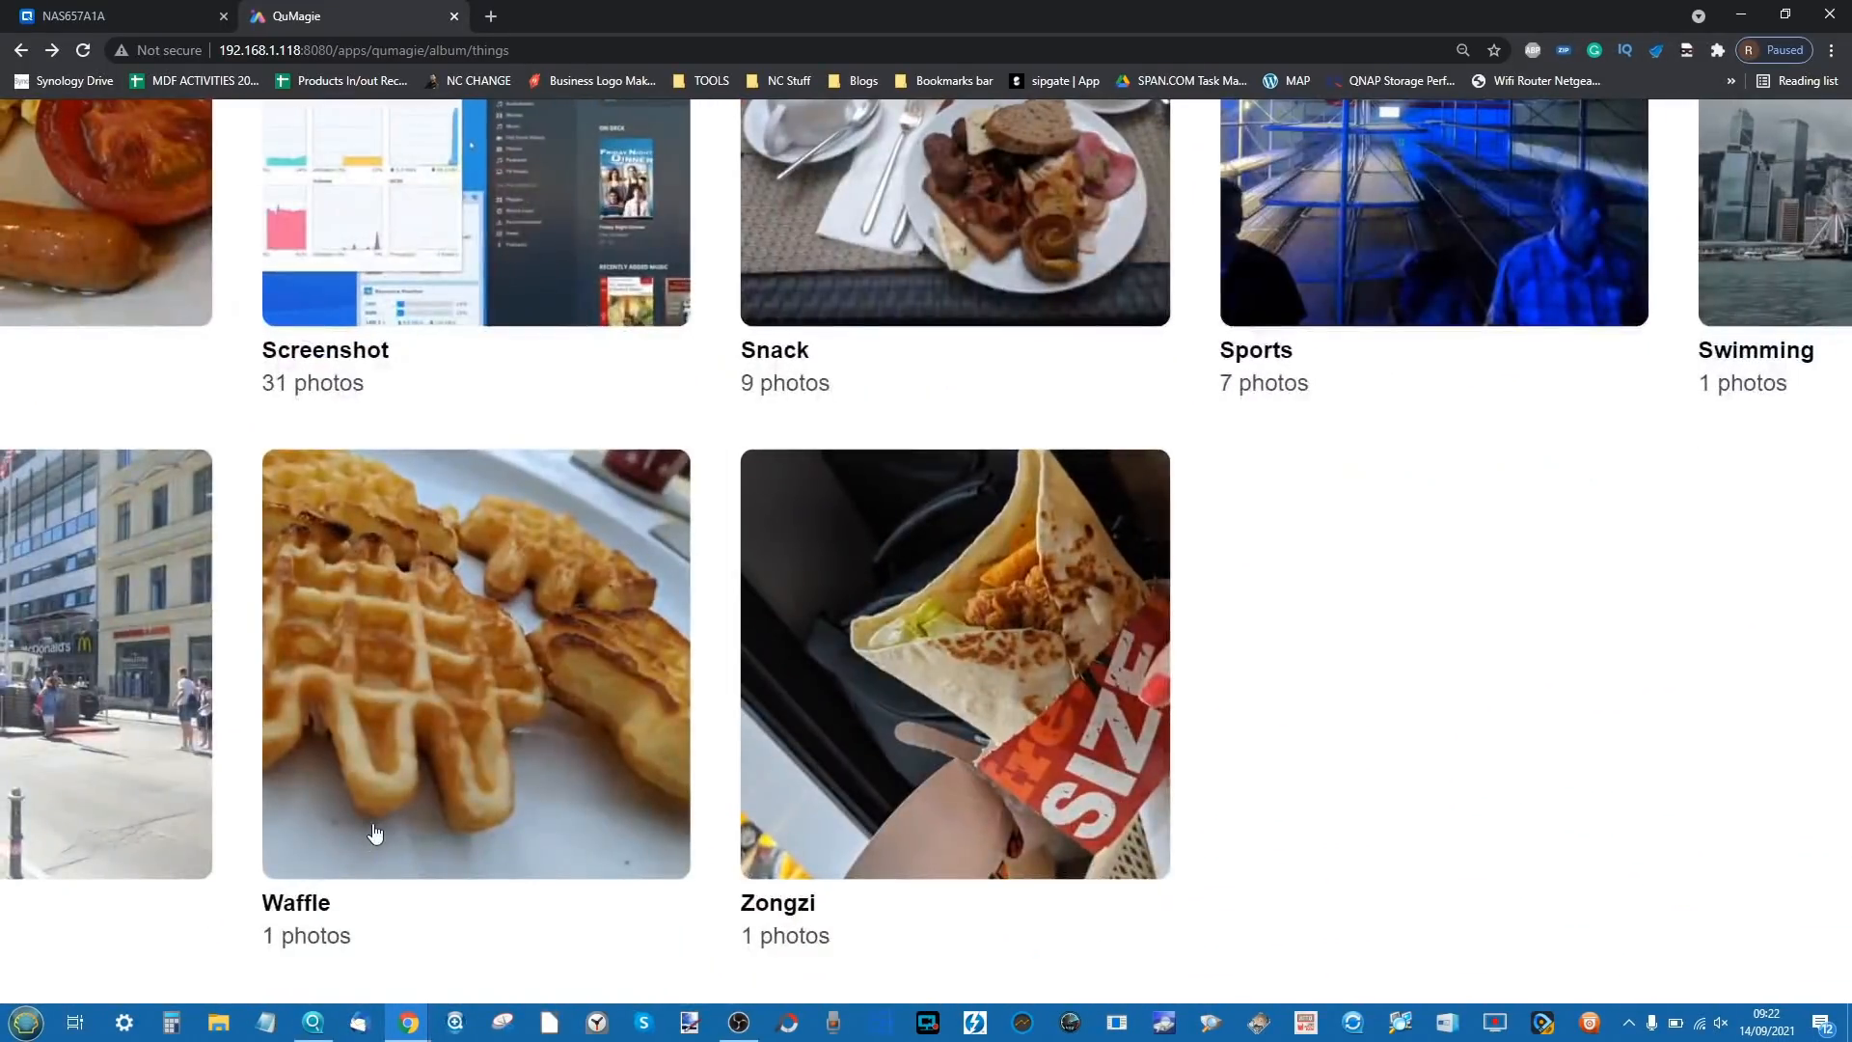
{"action": "scroll", "coordinate": [377, 832], "scroll_direction": "down", "scroll_amount": 5}
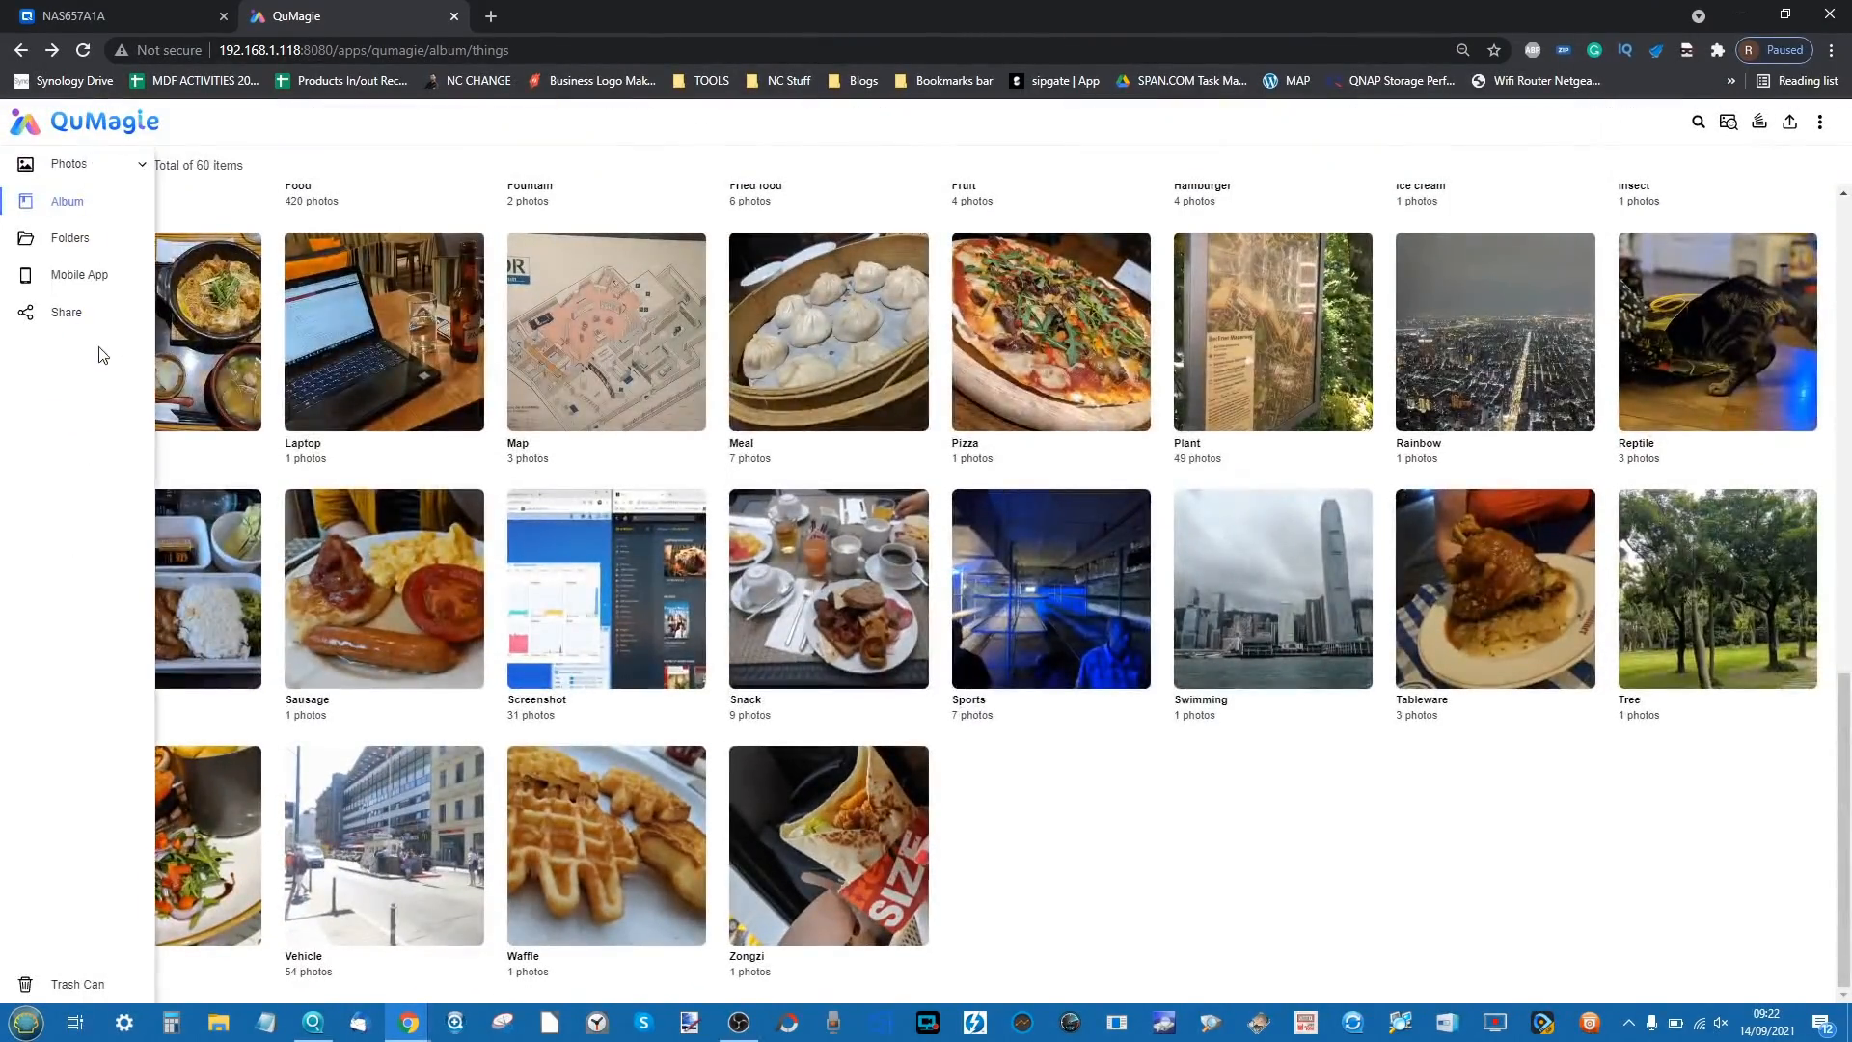
{"action": "scroll", "coordinate": [277, 365], "scroll_direction": "up", "scroll_amount": 5}
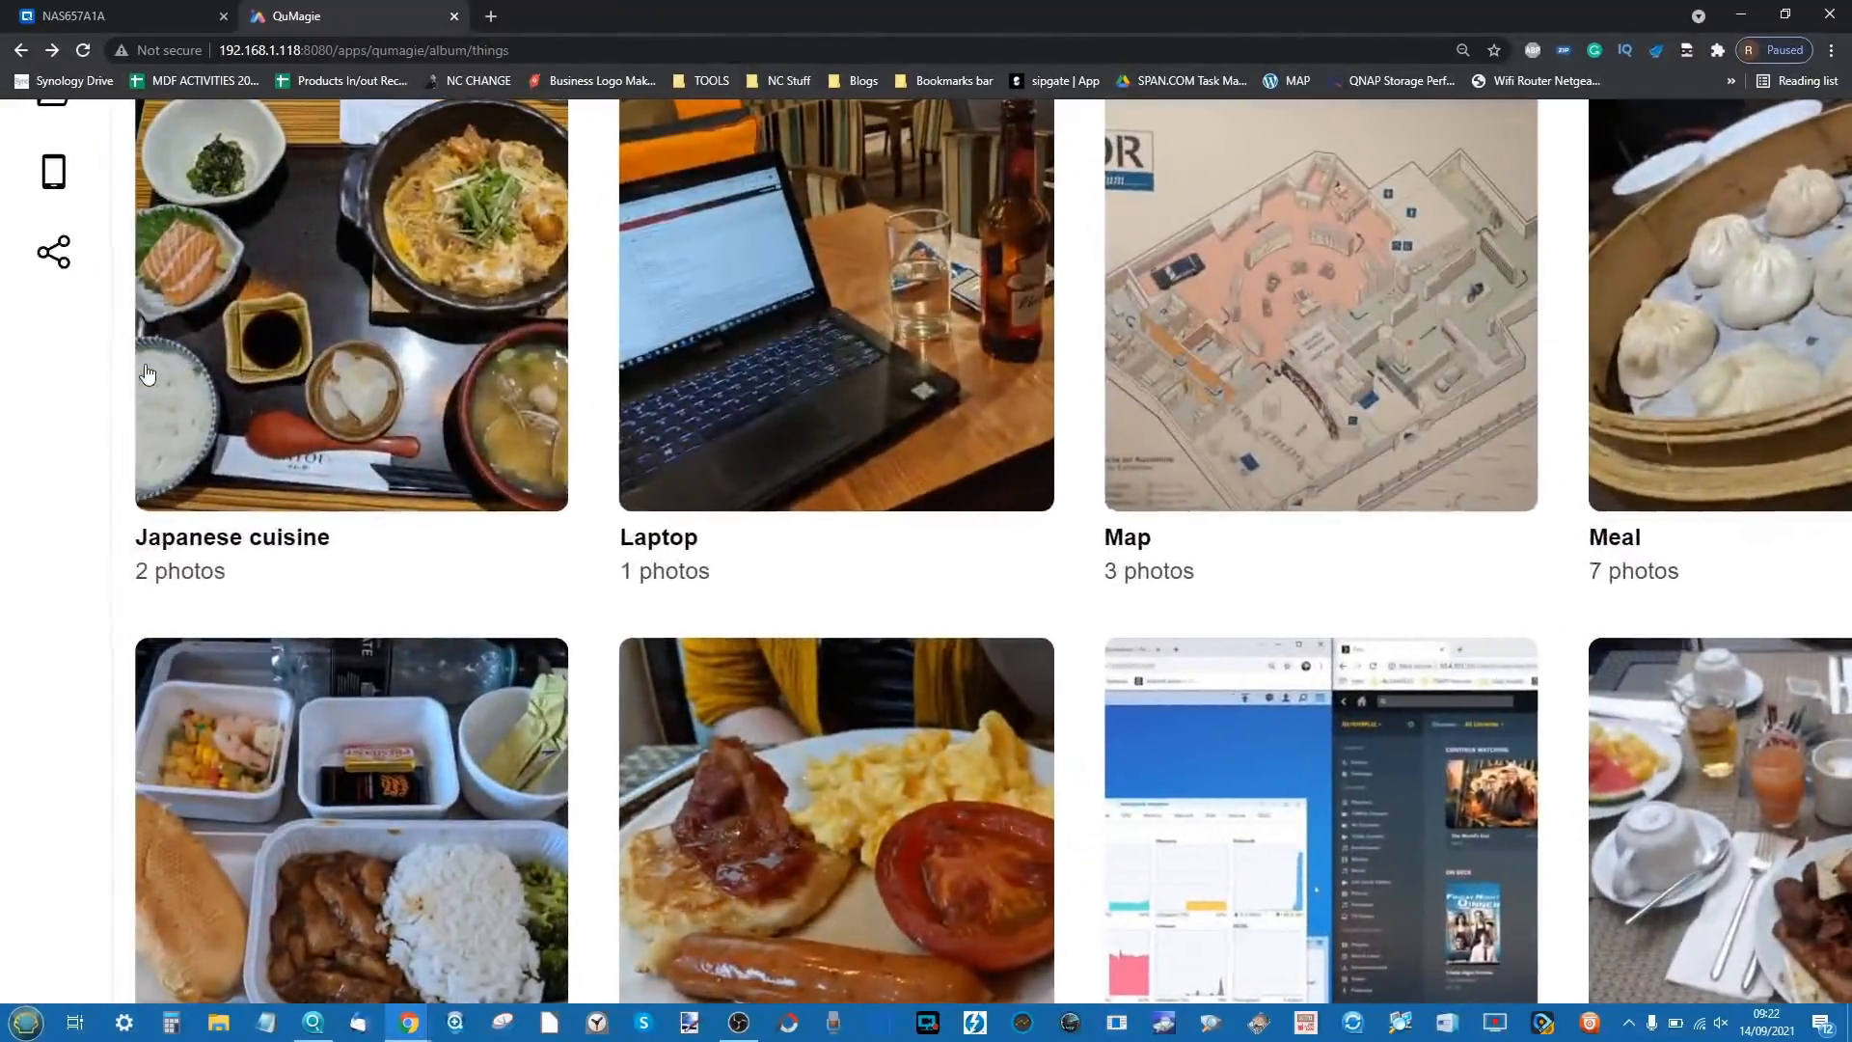
{"action": "scroll", "coordinate": [147, 373], "scroll_direction": "down", "scroll_amount": 5}
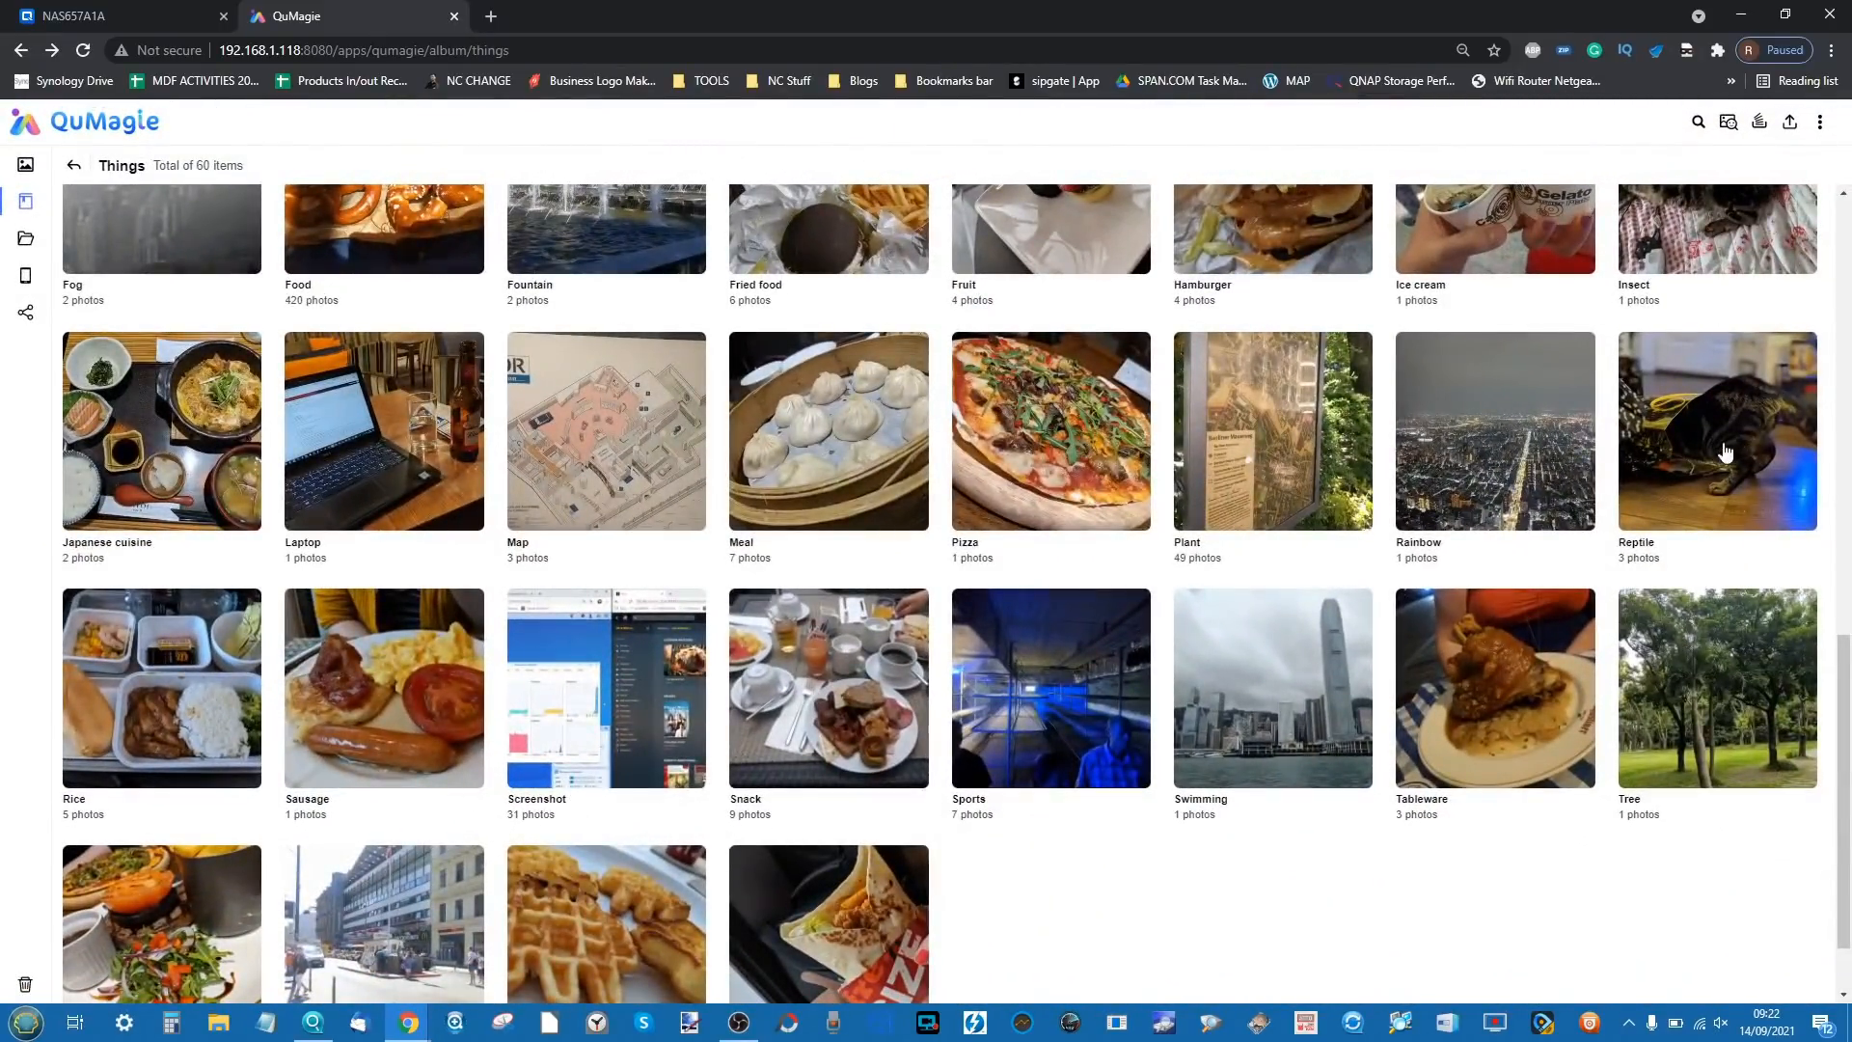
{"action": "scroll", "coordinate": [1727, 452], "scroll_direction": "up", "scroll_amount": 5}
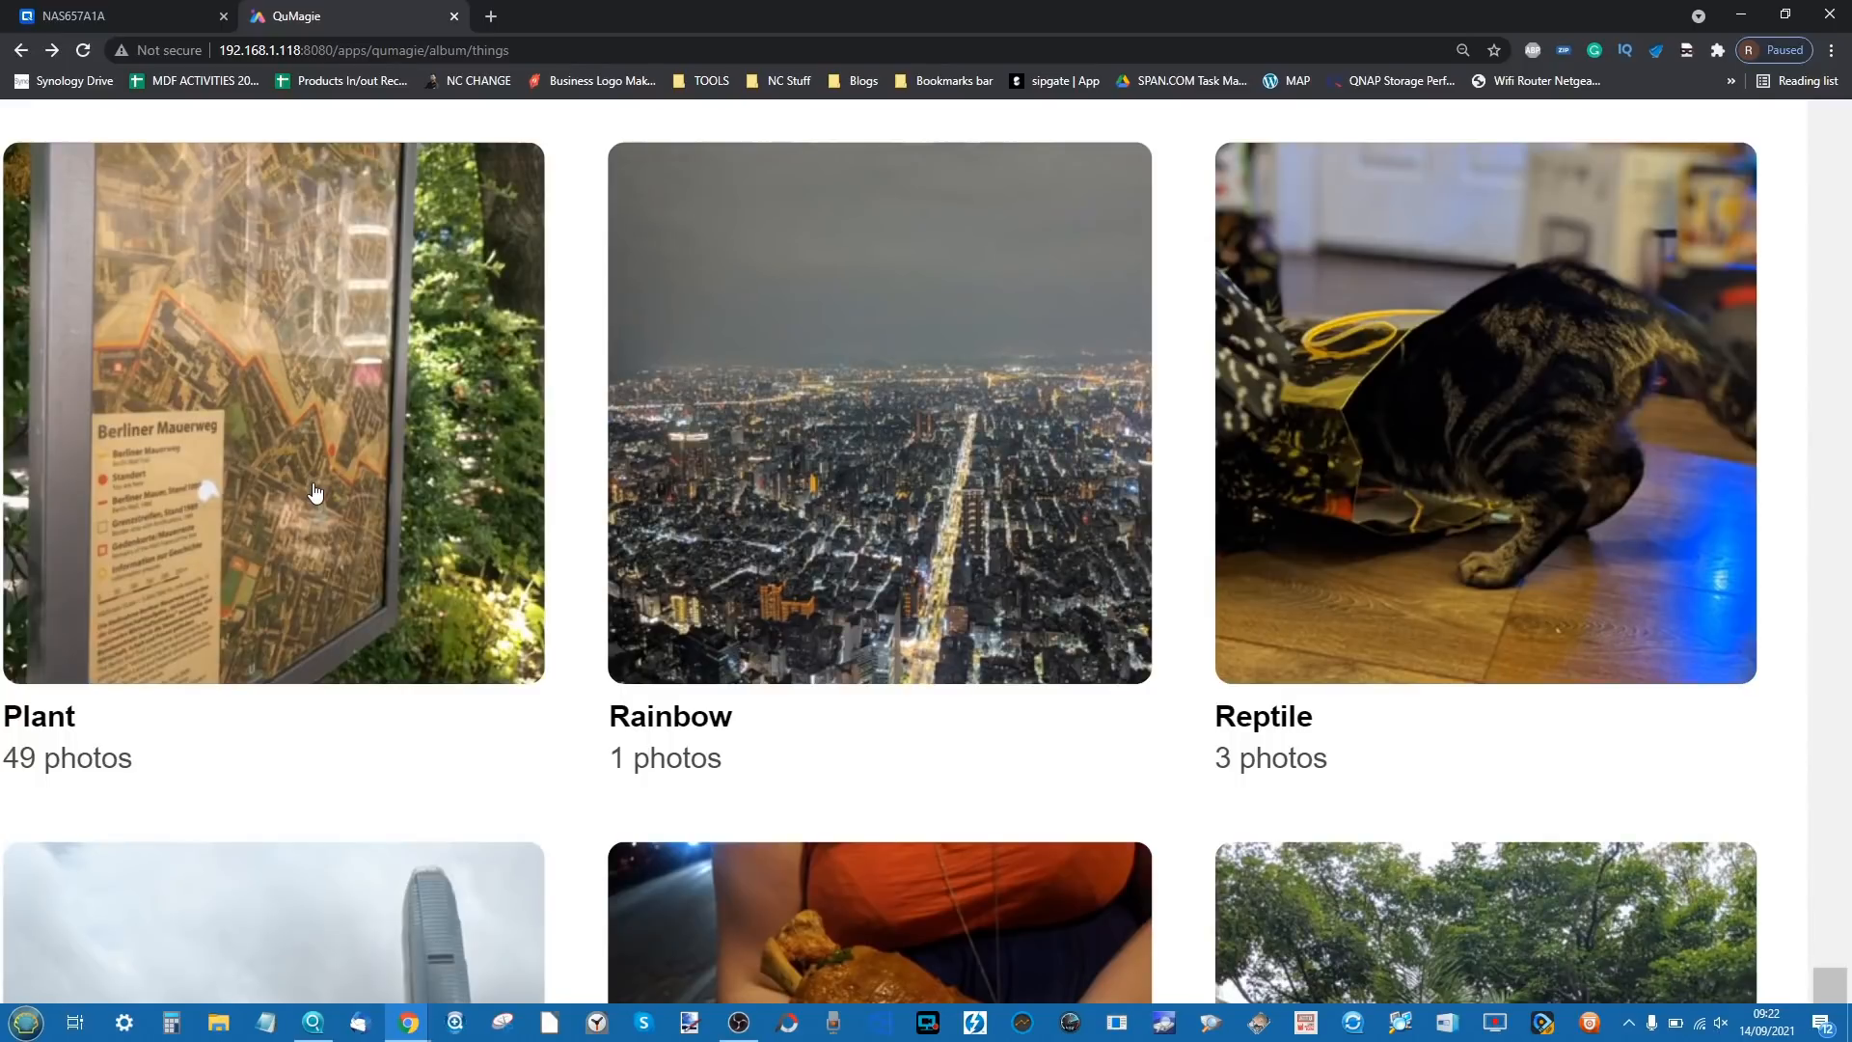
{"action": "scroll", "coordinate": [316, 492], "scroll_direction": "down", "scroll_amount": 5}
{"action": "scroll", "coordinate": [859, 584], "scroll_direction": "up", "scroll_amount": 10}
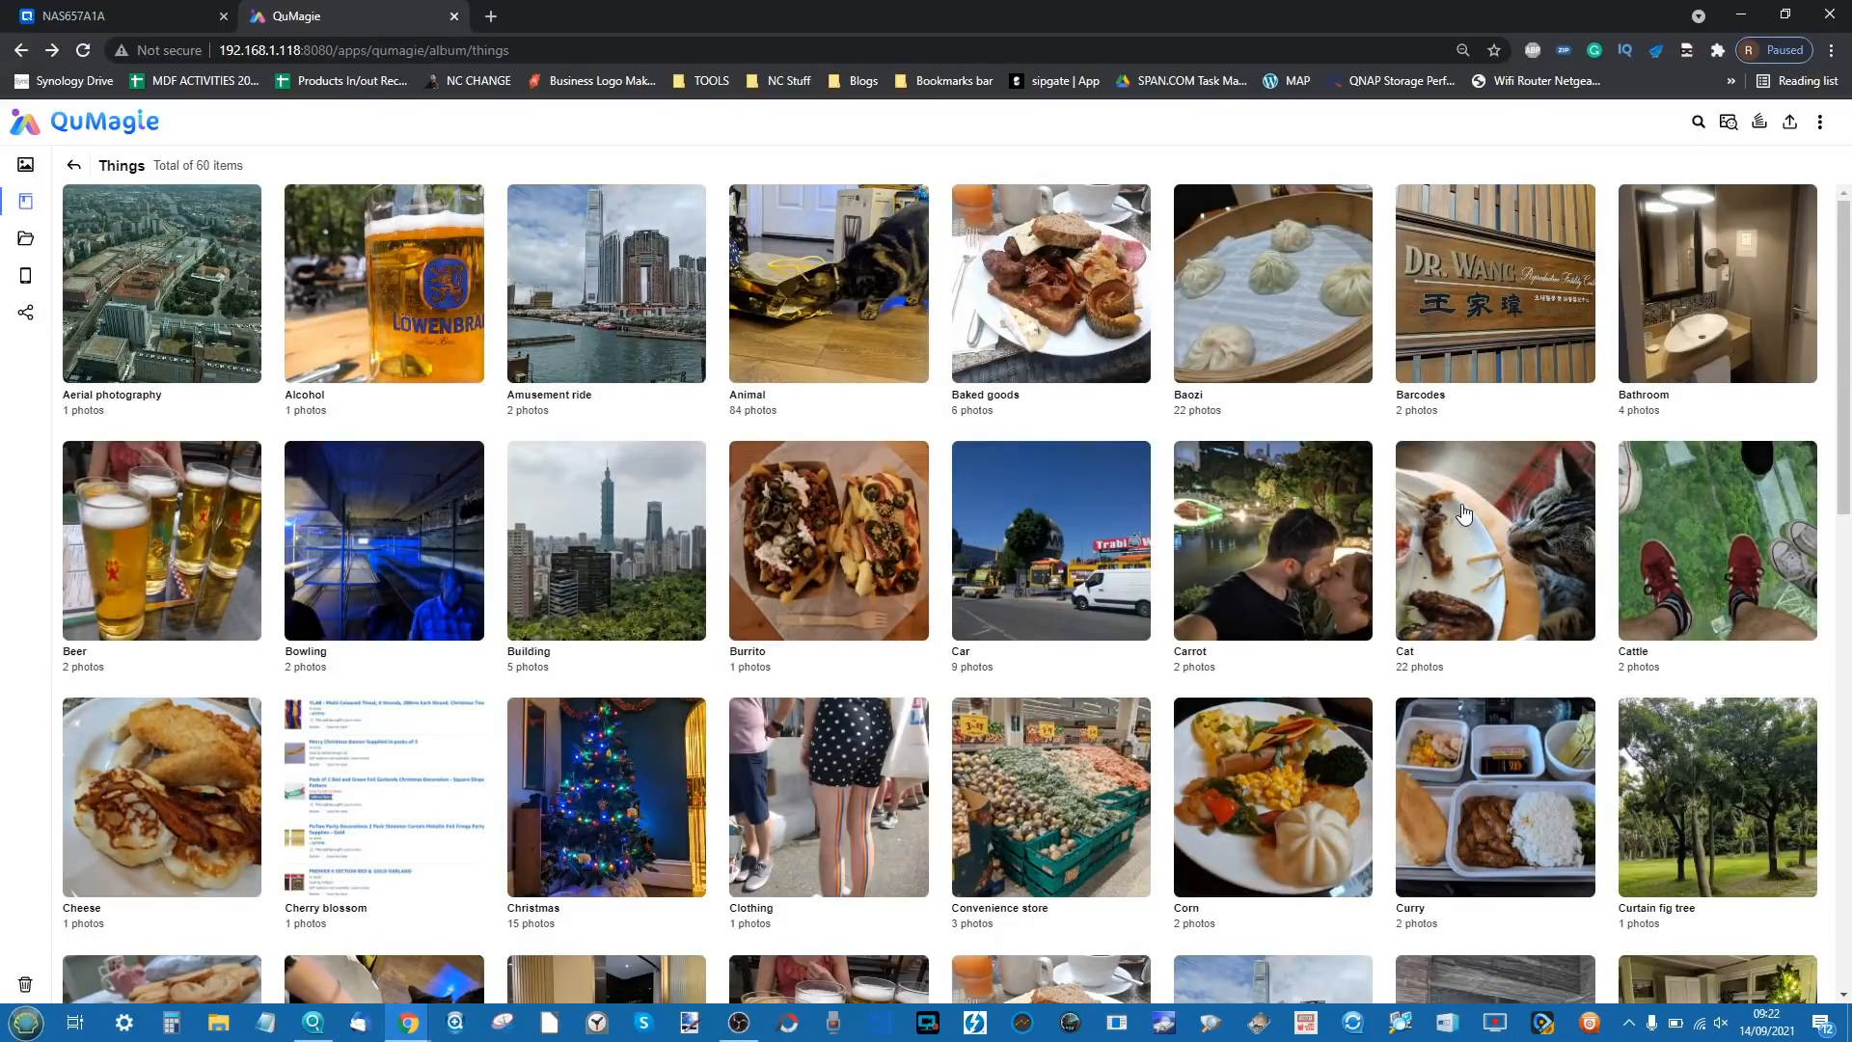
- Close the QuMagie tab and Photo Station window, then open the QTS main menu
{"action": "left_click", "coordinate": [453, 17]}
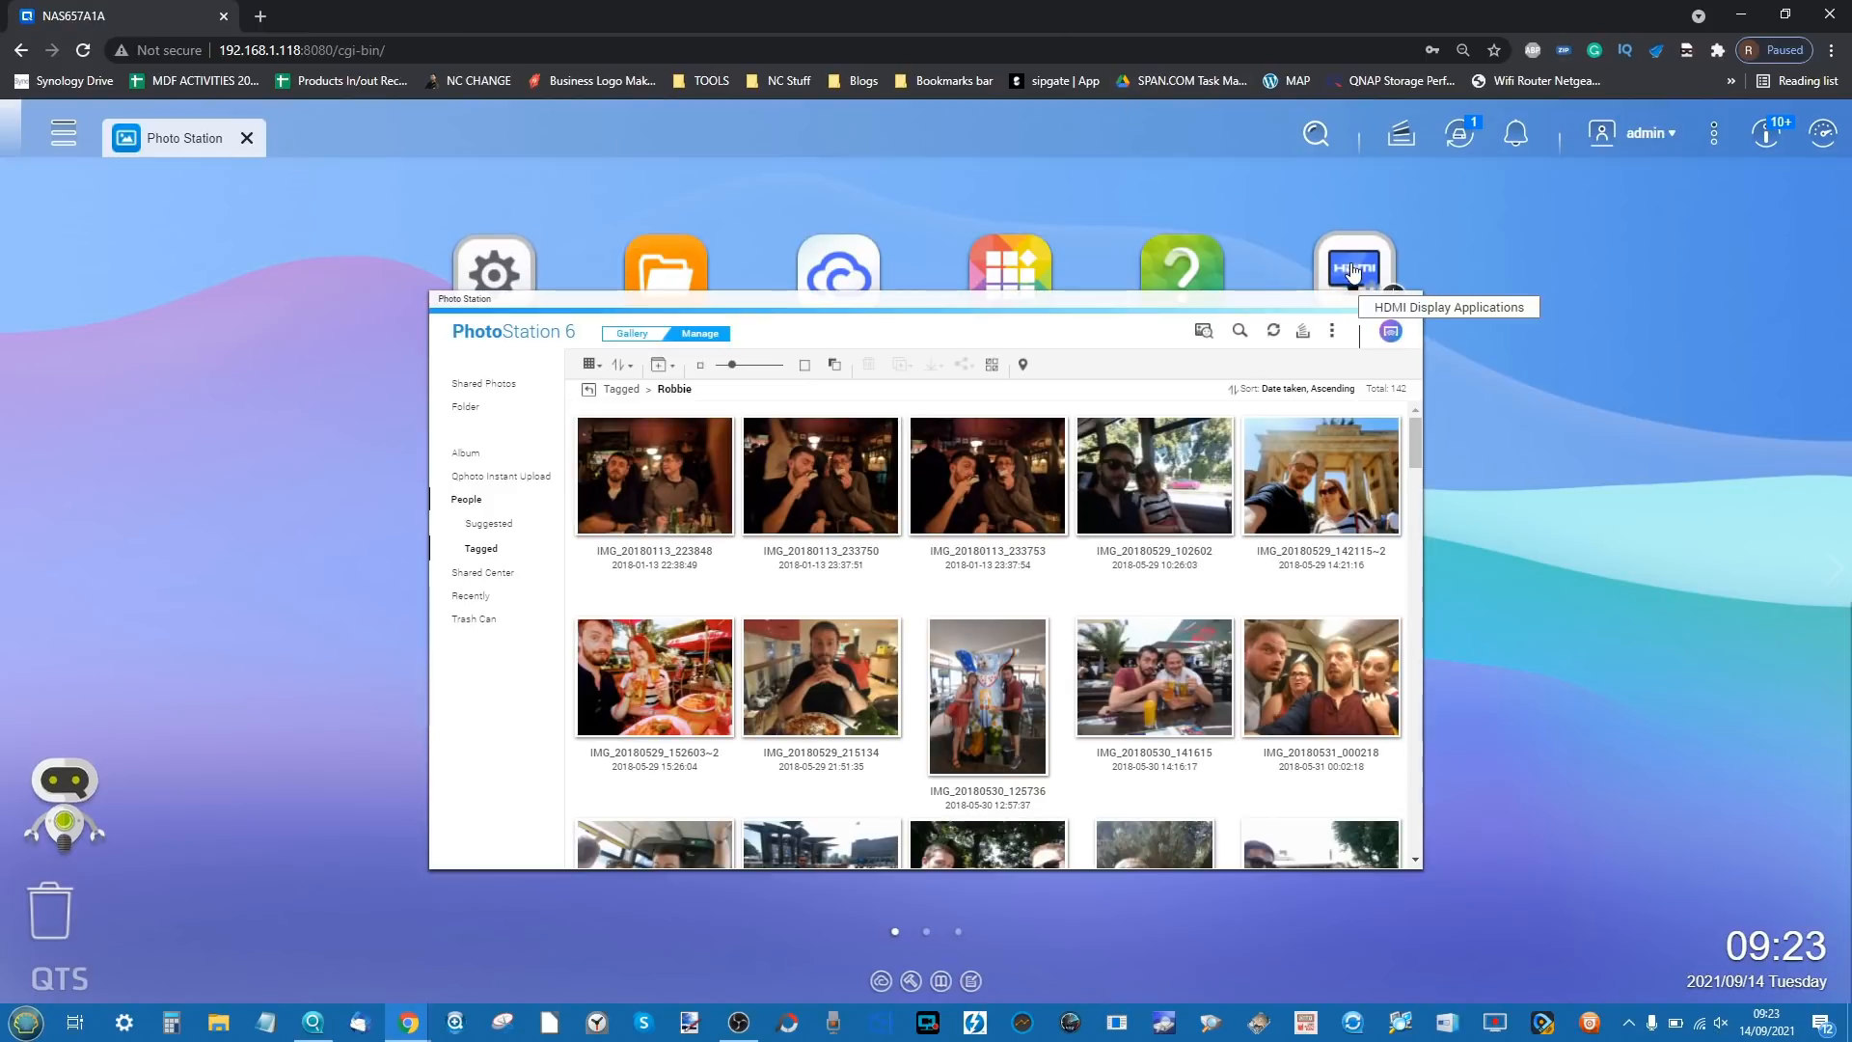
{"action": "left_click", "coordinate": [1410, 300]}
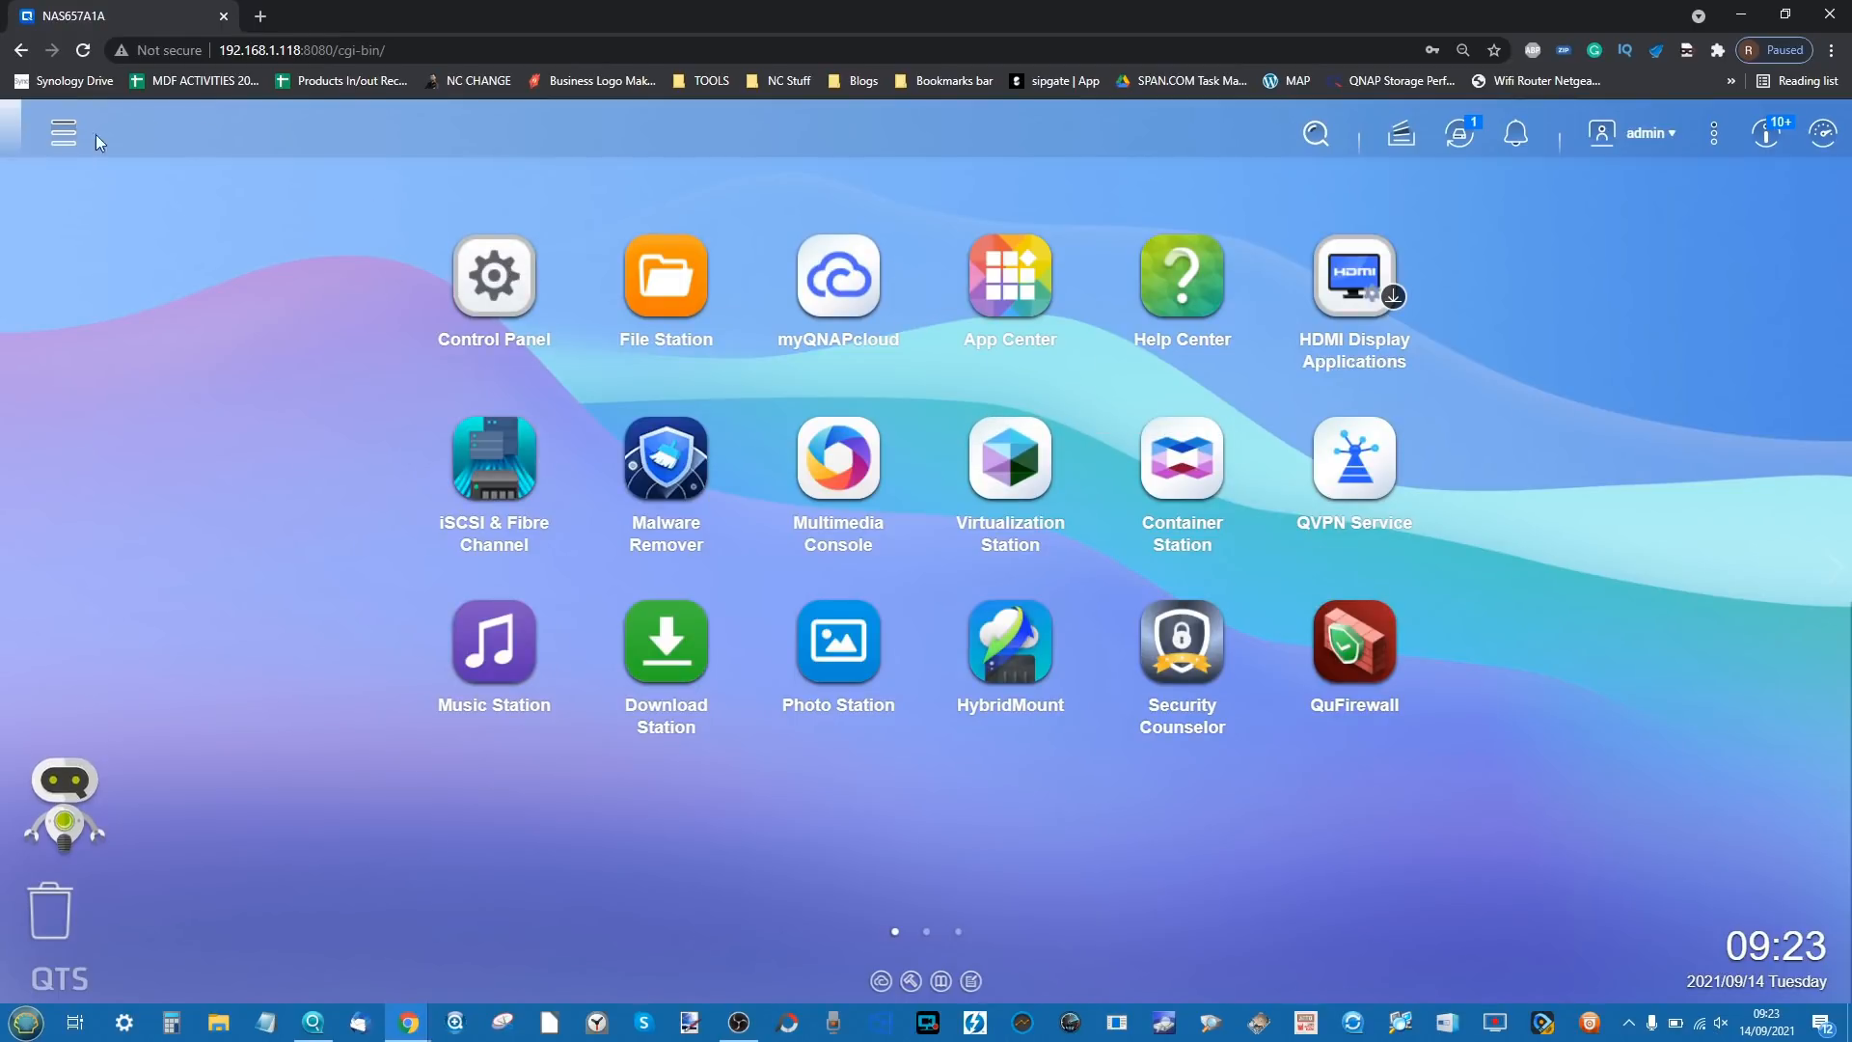
{"action": "left_click", "coordinate": [63, 132]}
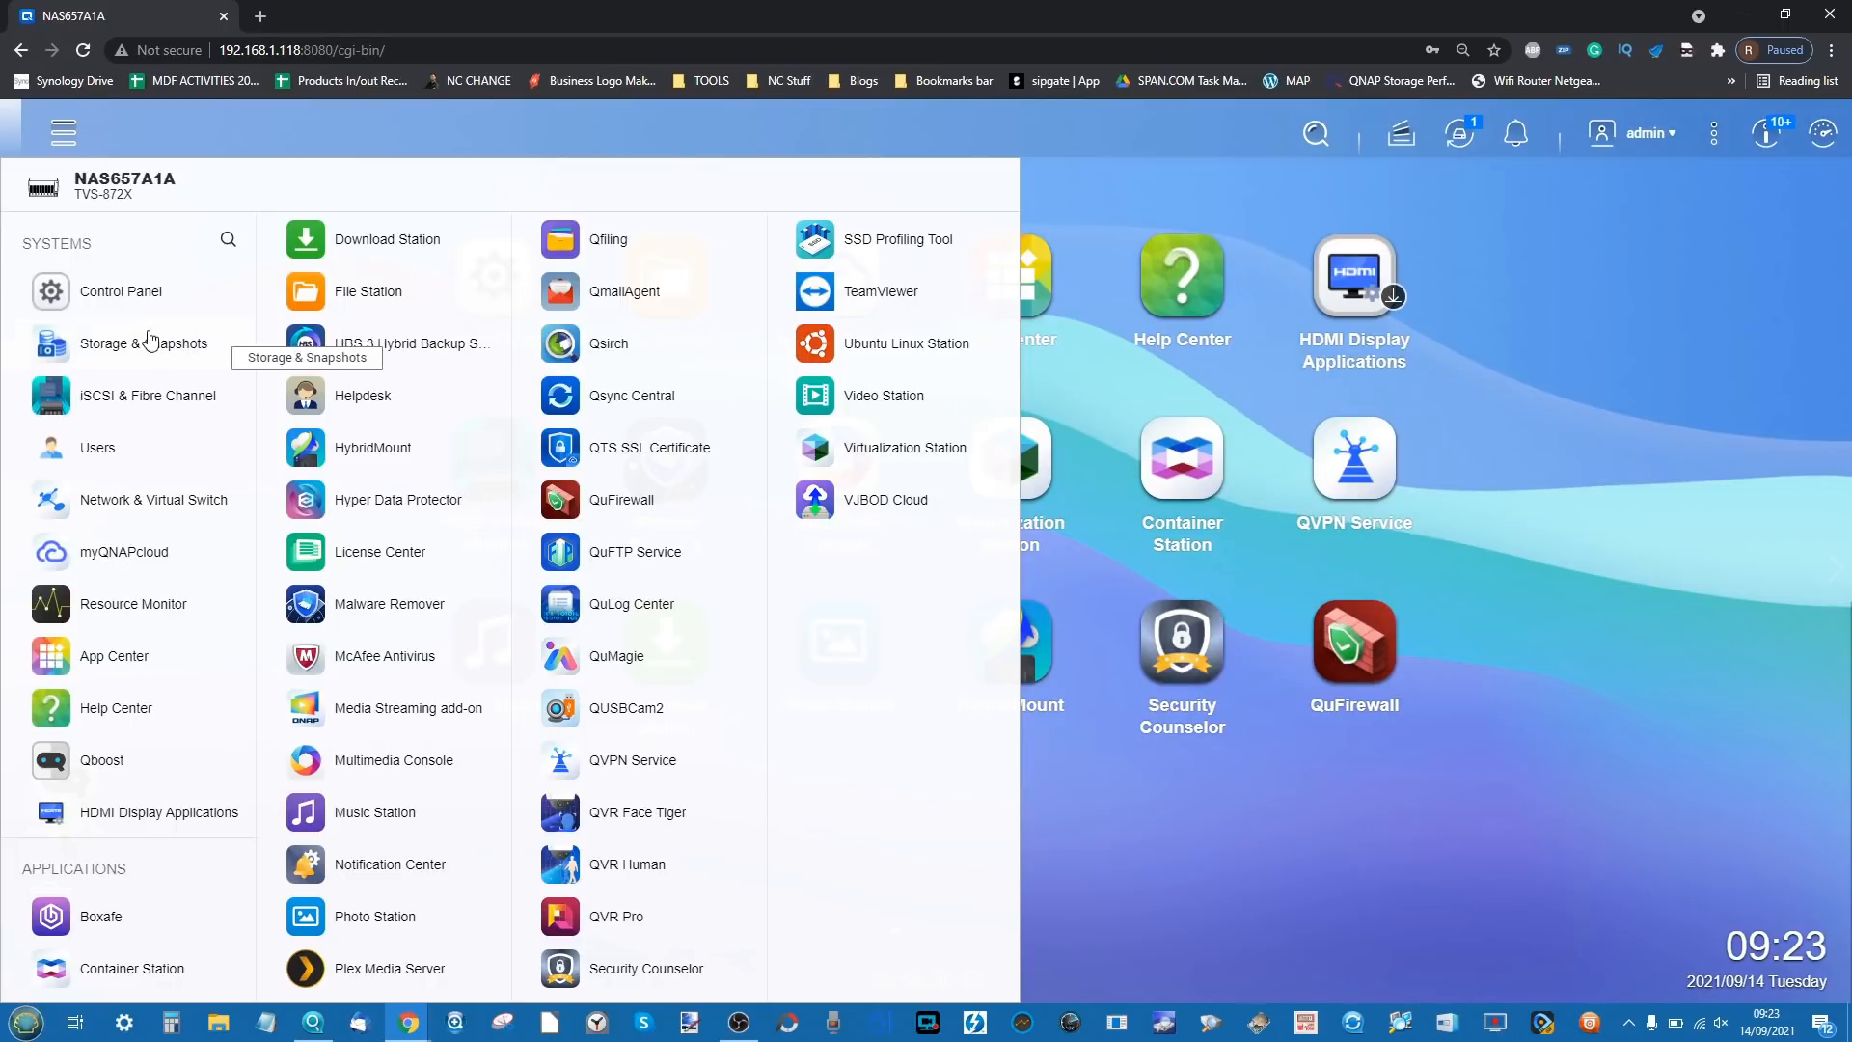
- Launch Storage & Snapshots, view the installed disks and Disk 1, then the pools and volumes
{"action": "left_click", "coordinate": [177, 342]}
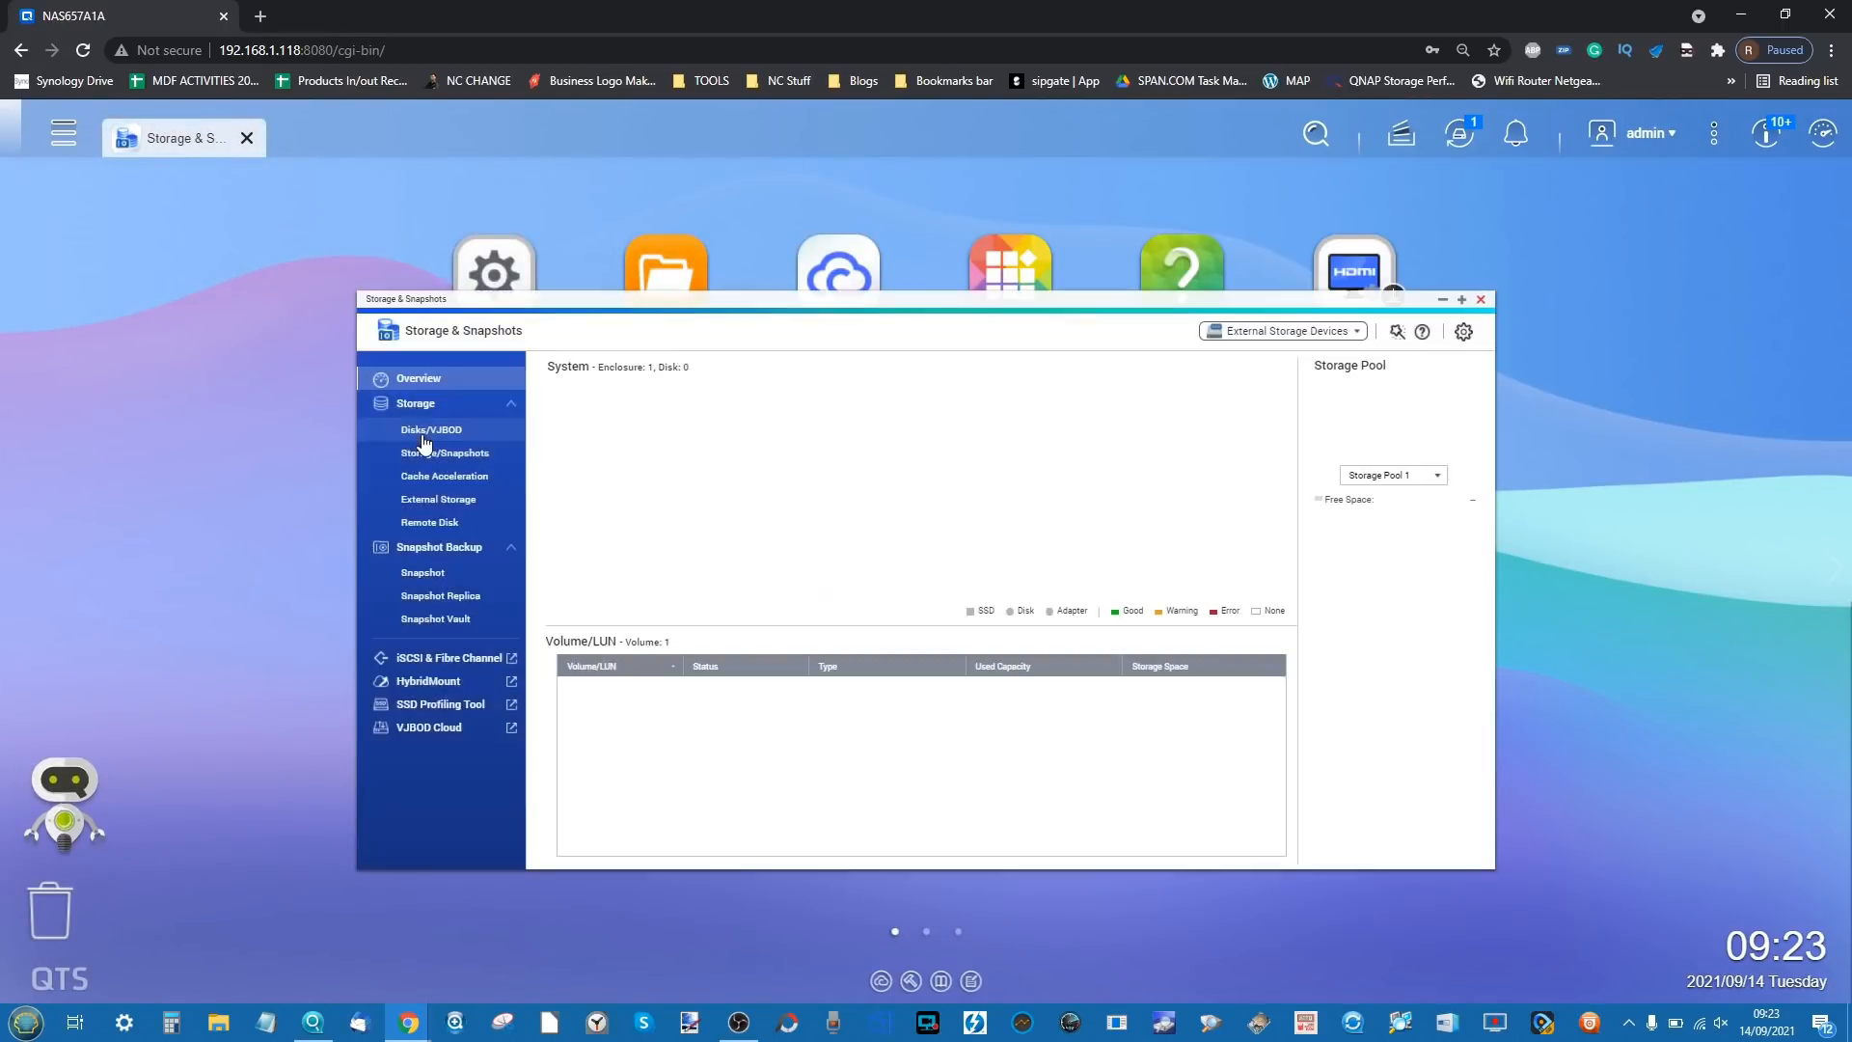
{"action": "left_click", "coordinate": [421, 434]}
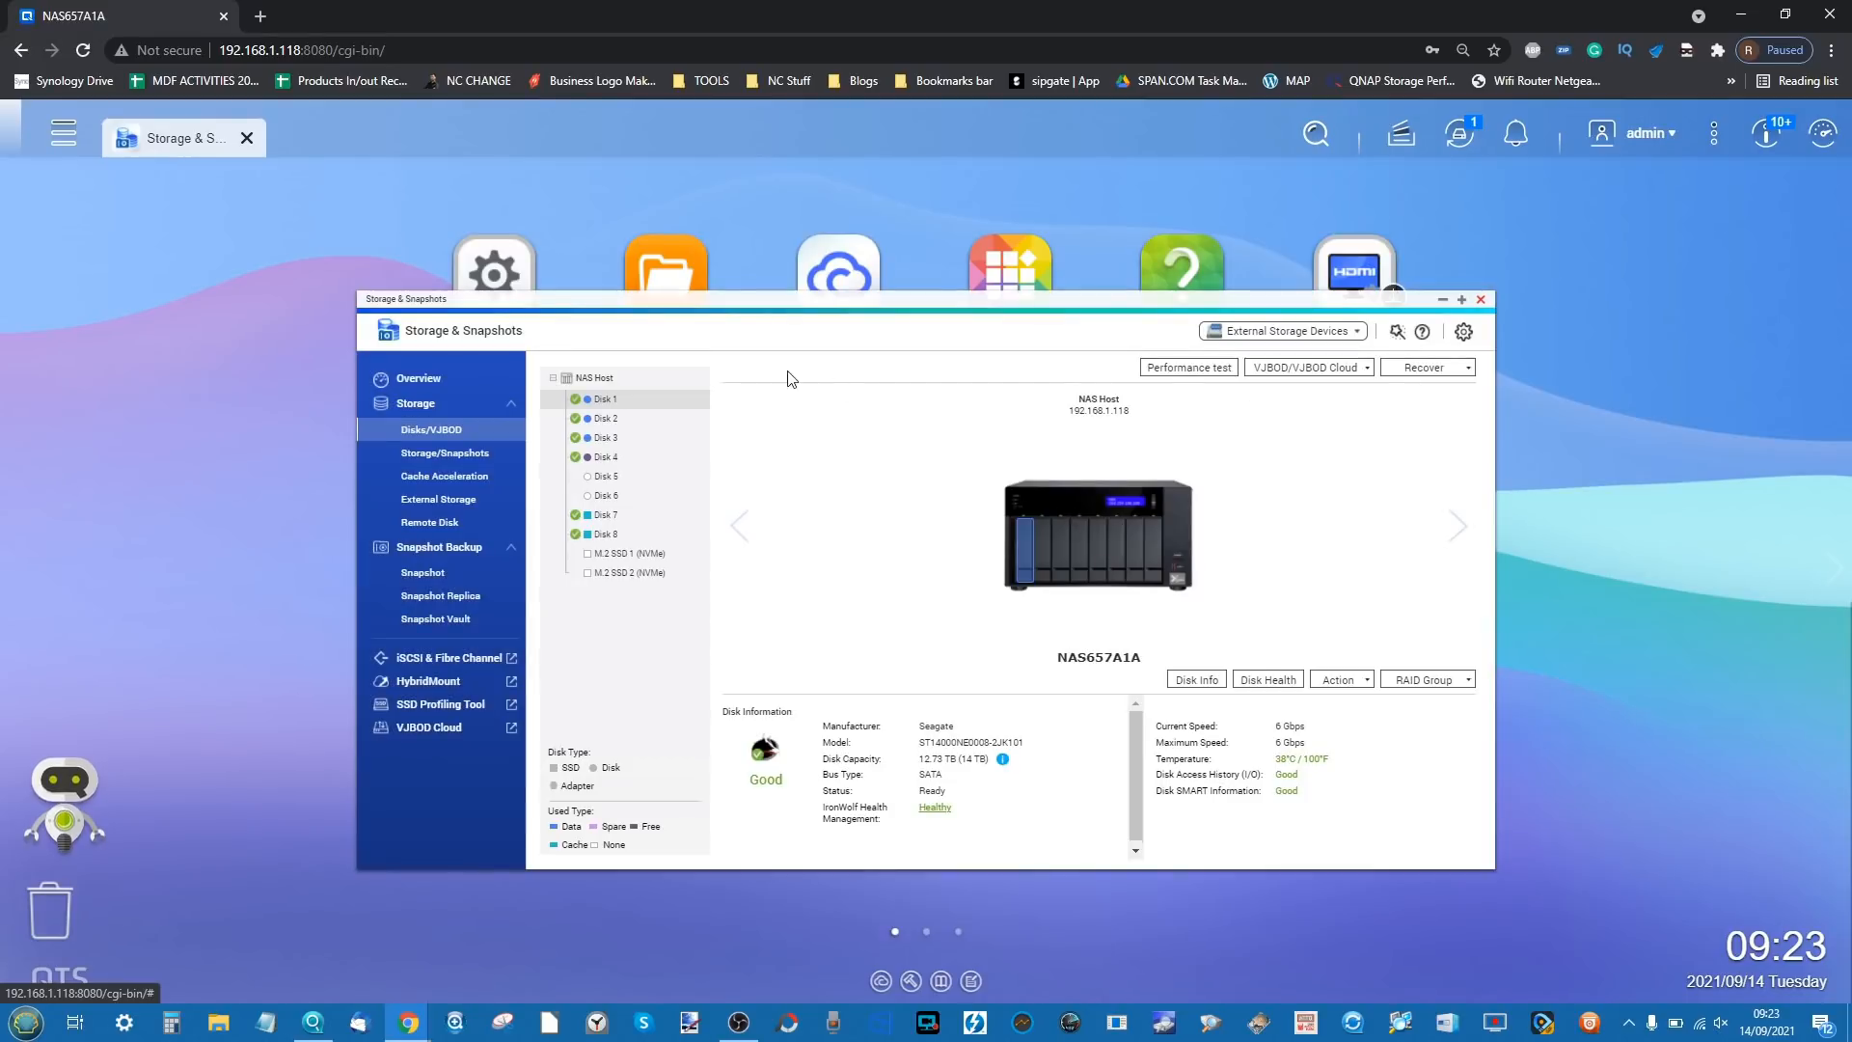
{"action": "mouse_move", "coordinate": [643, 429]}
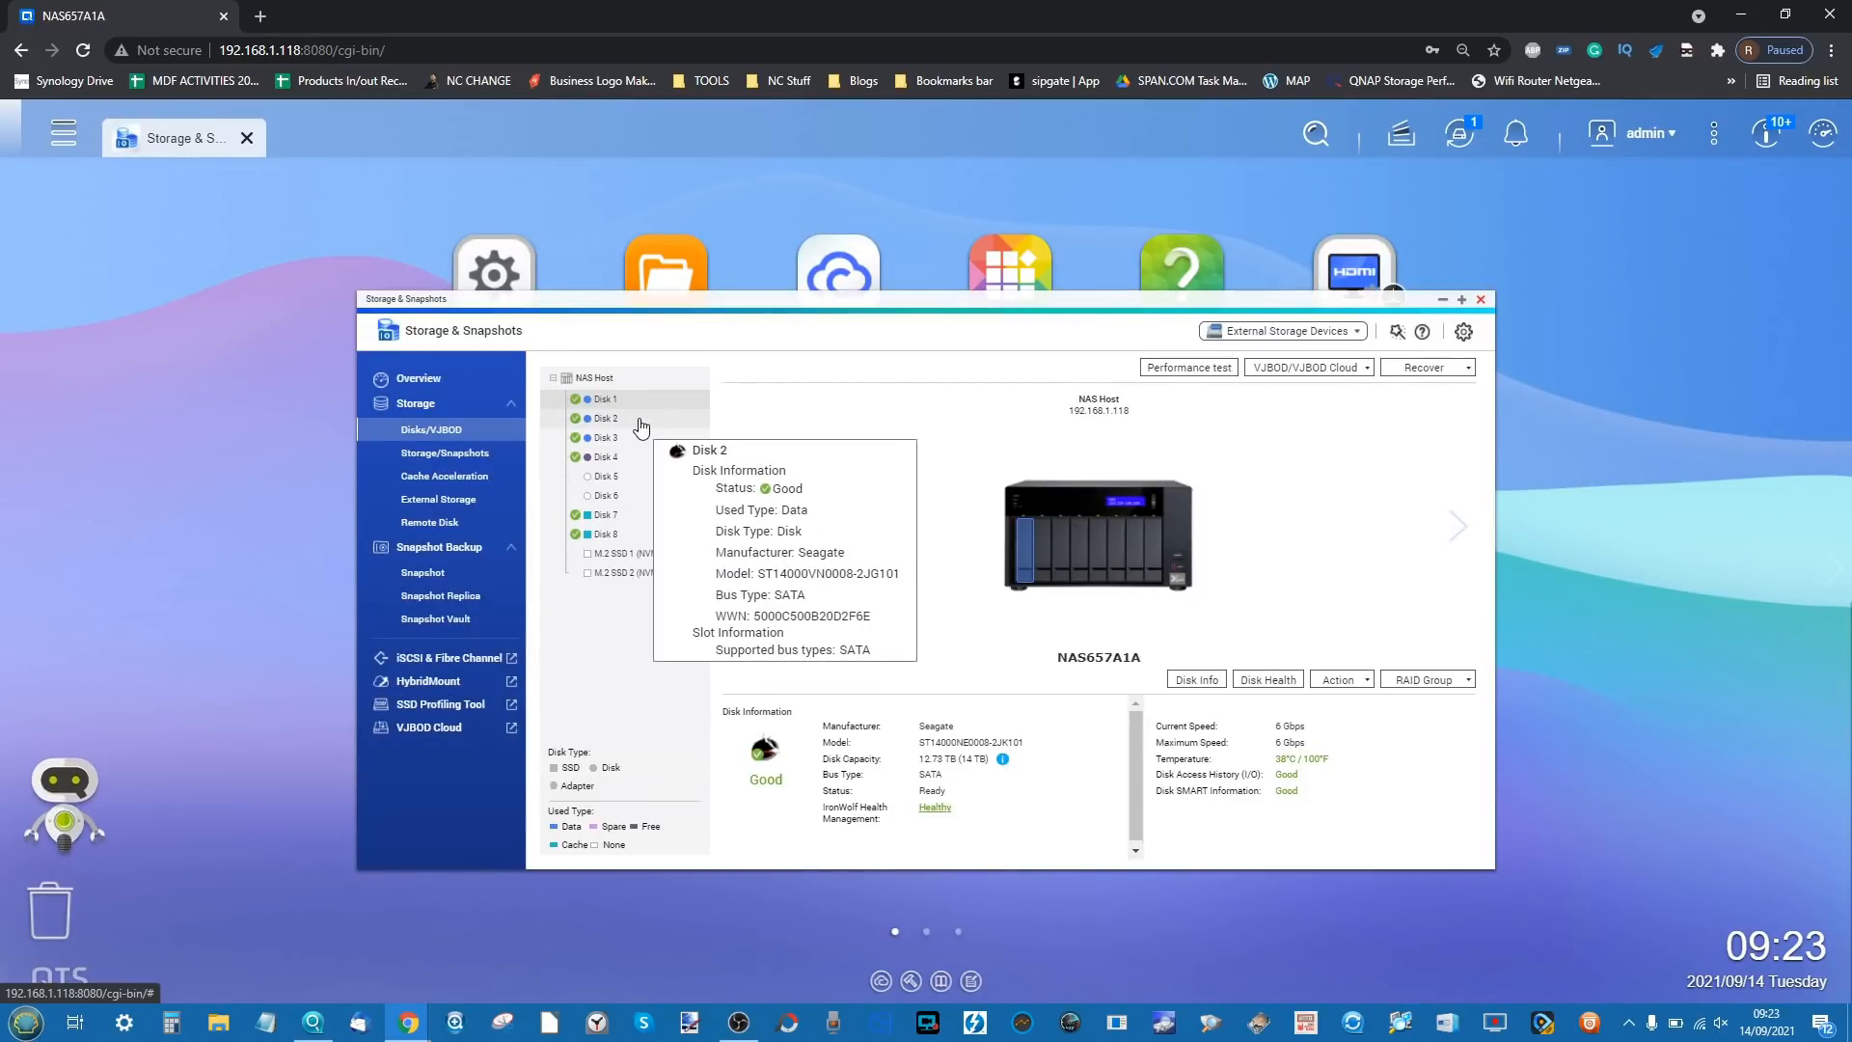
{"action": "left_click", "coordinate": [451, 456]}
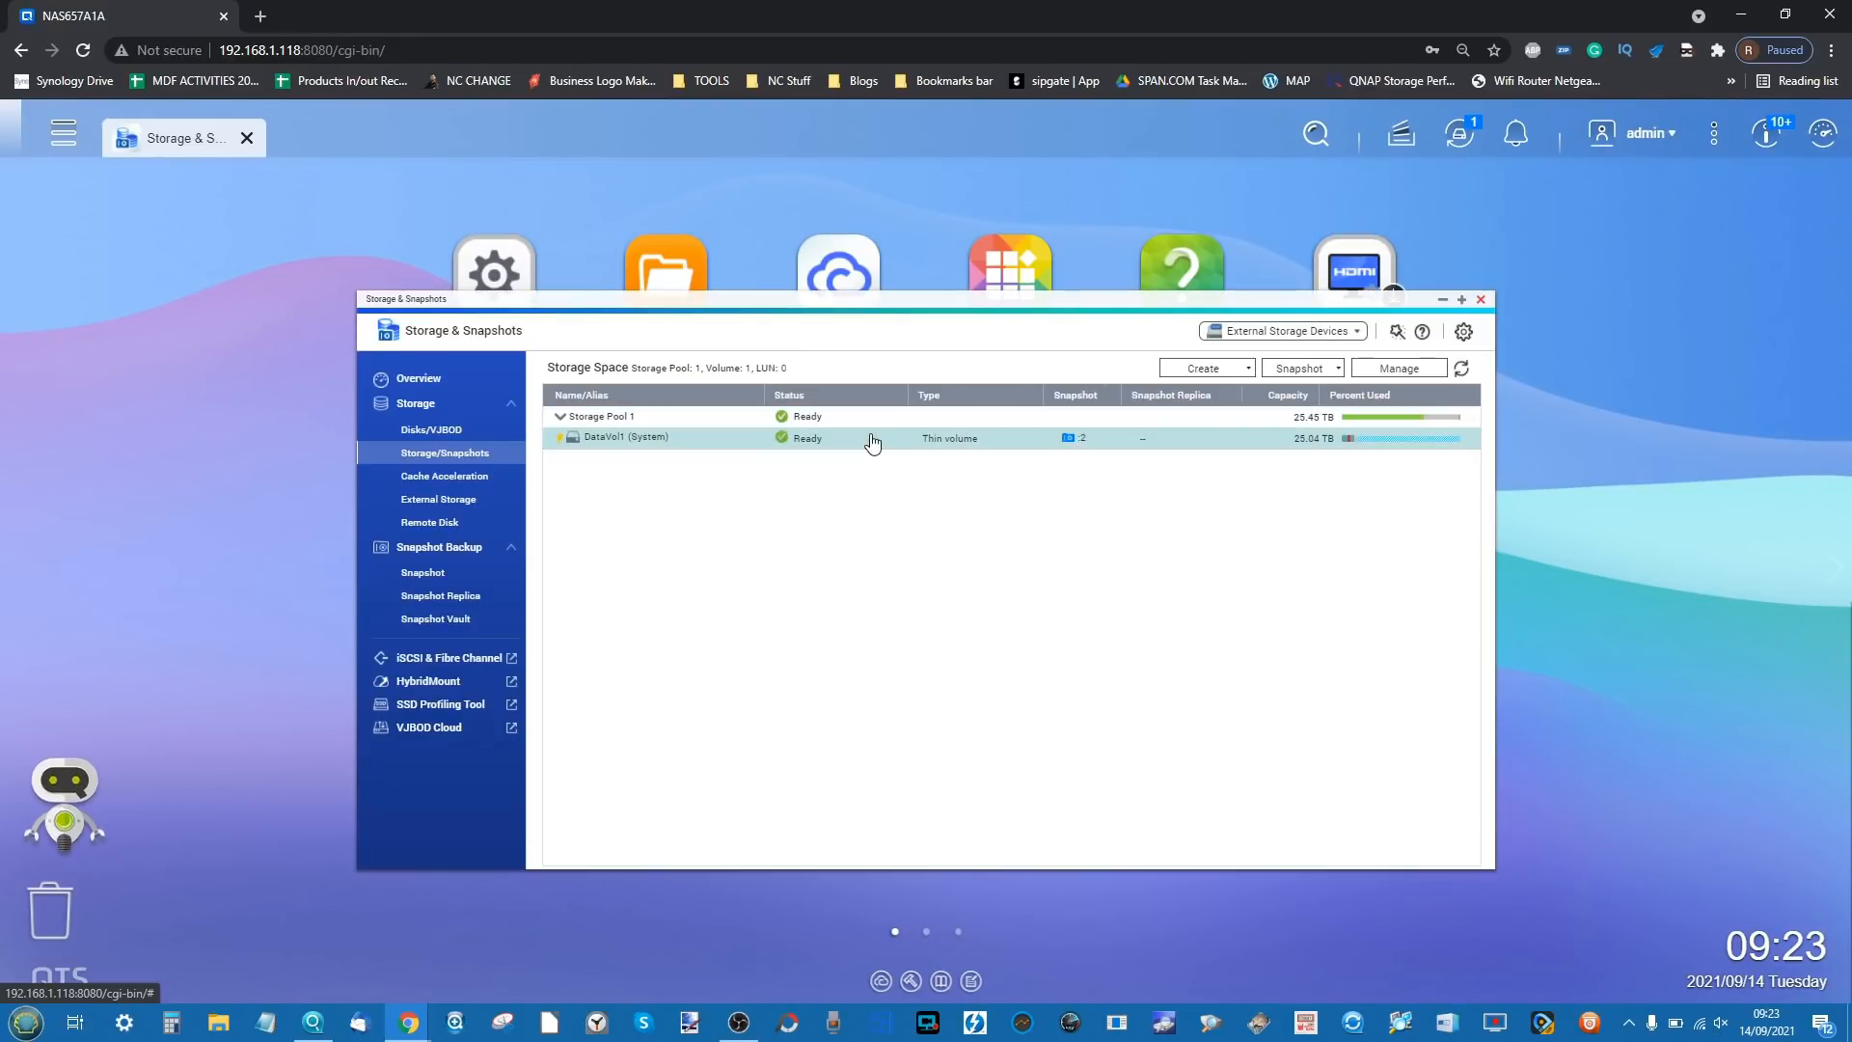
- Collapse Storage Pool 1 and review its 25.45 TB capacity and RAID 5 group in Manage
{"action": "left_click", "coordinate": [873, 425]}
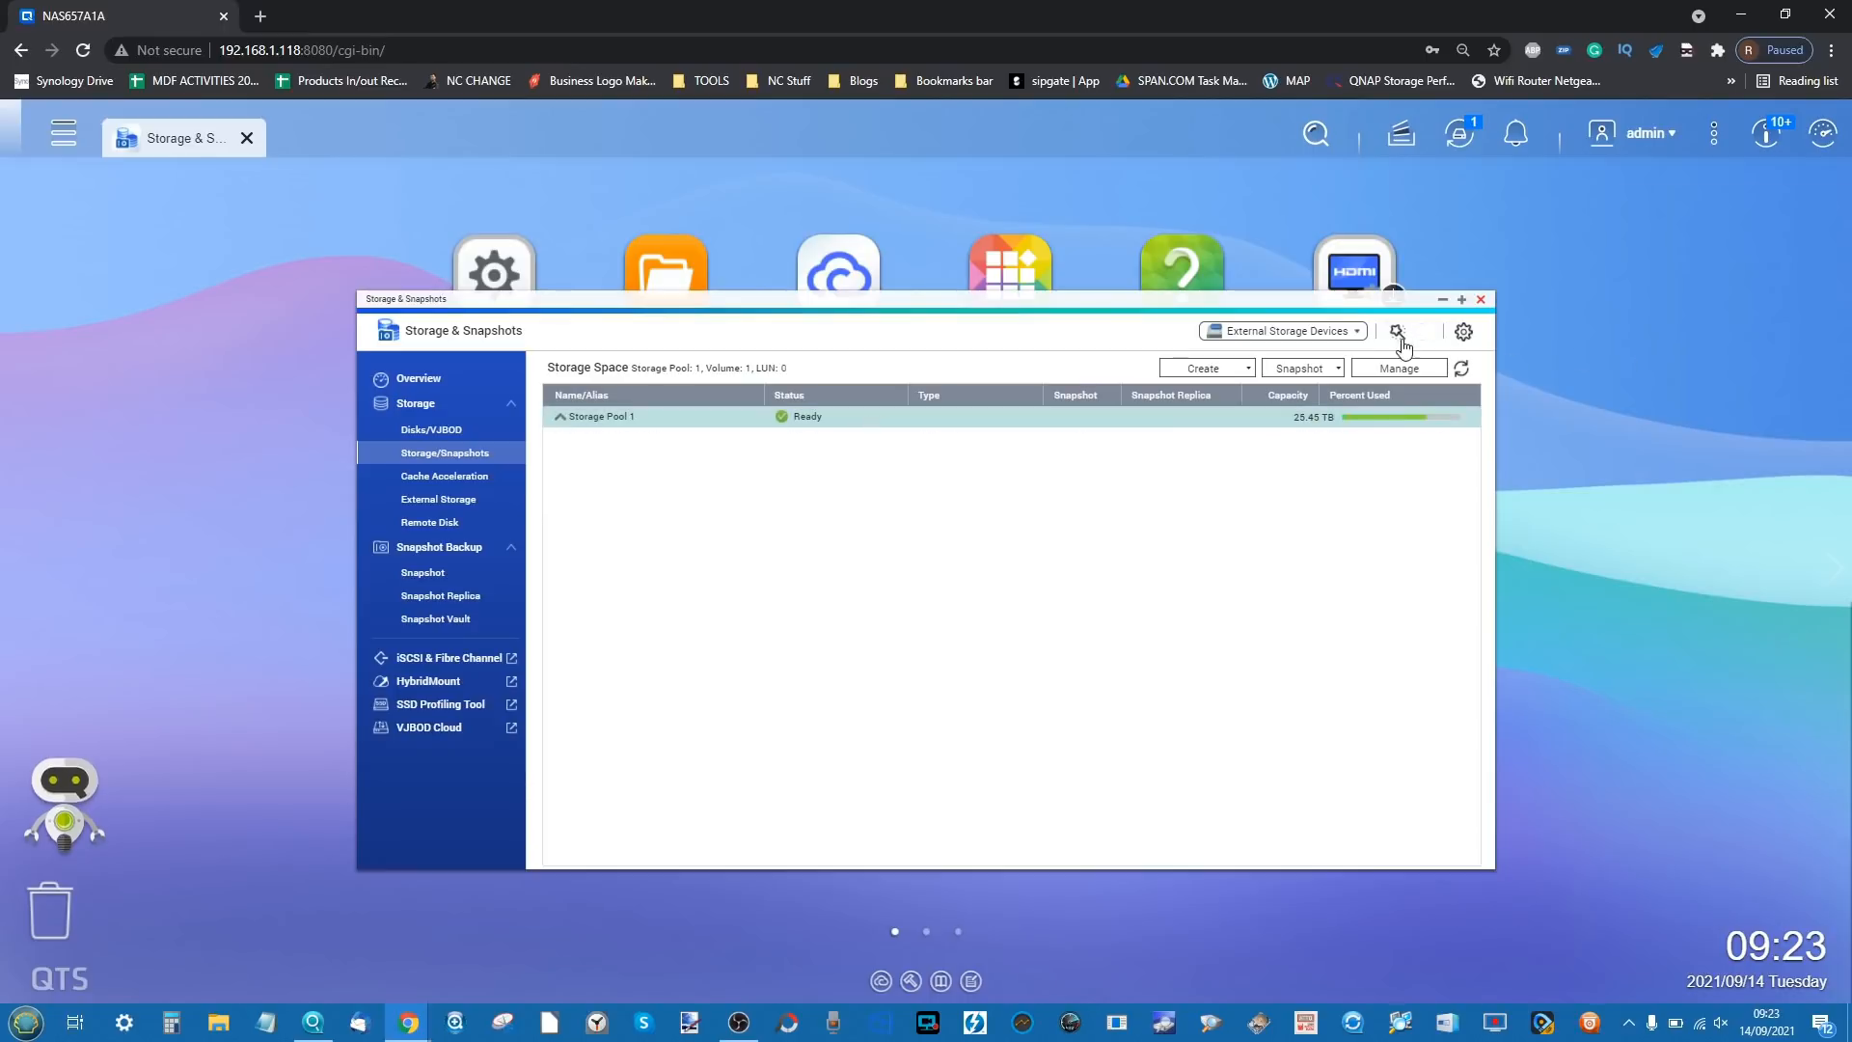
{"action": "left_click", "coordinate": [1399, 368]}
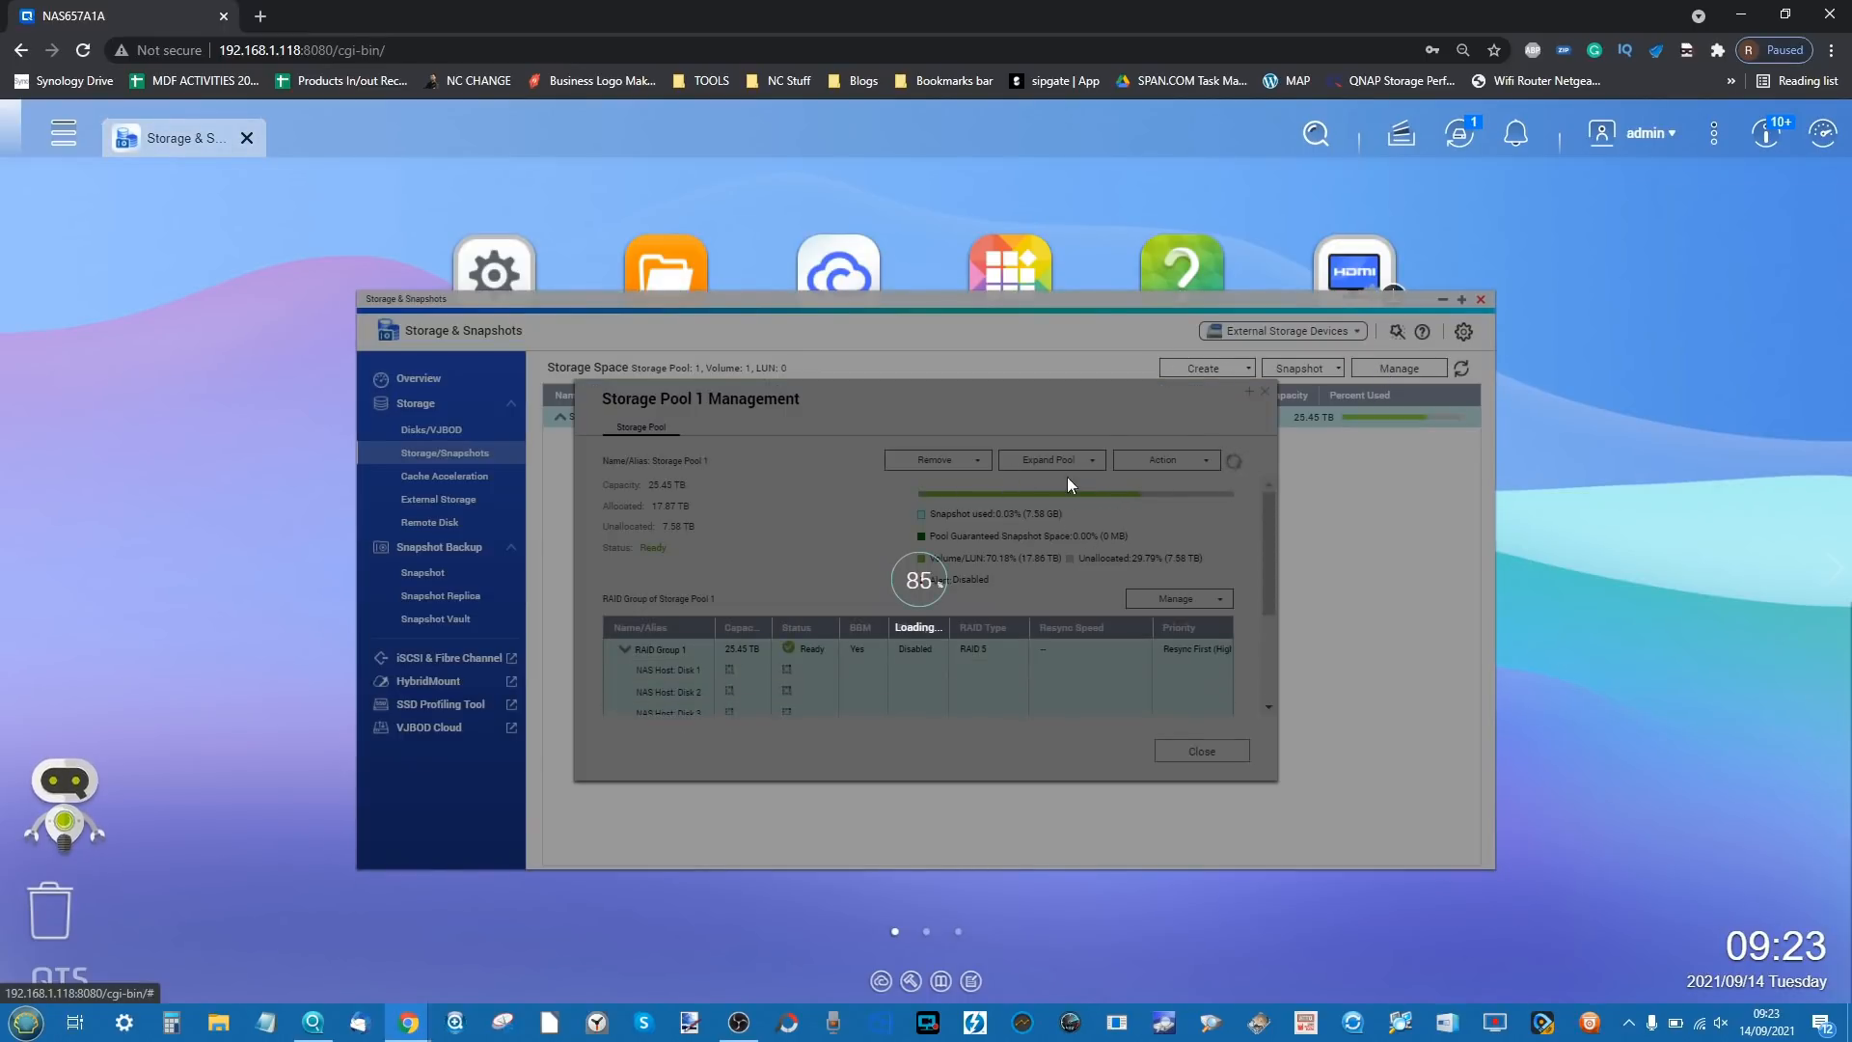
{"action": "scroll", "coordinate": [1096, 513], "scroll_direction": "down", "scroll_amount": 2}
{"action": "scroll", "coordinate": [1096, 516], "scroll_direction": "down", "scroll_amount": 1}
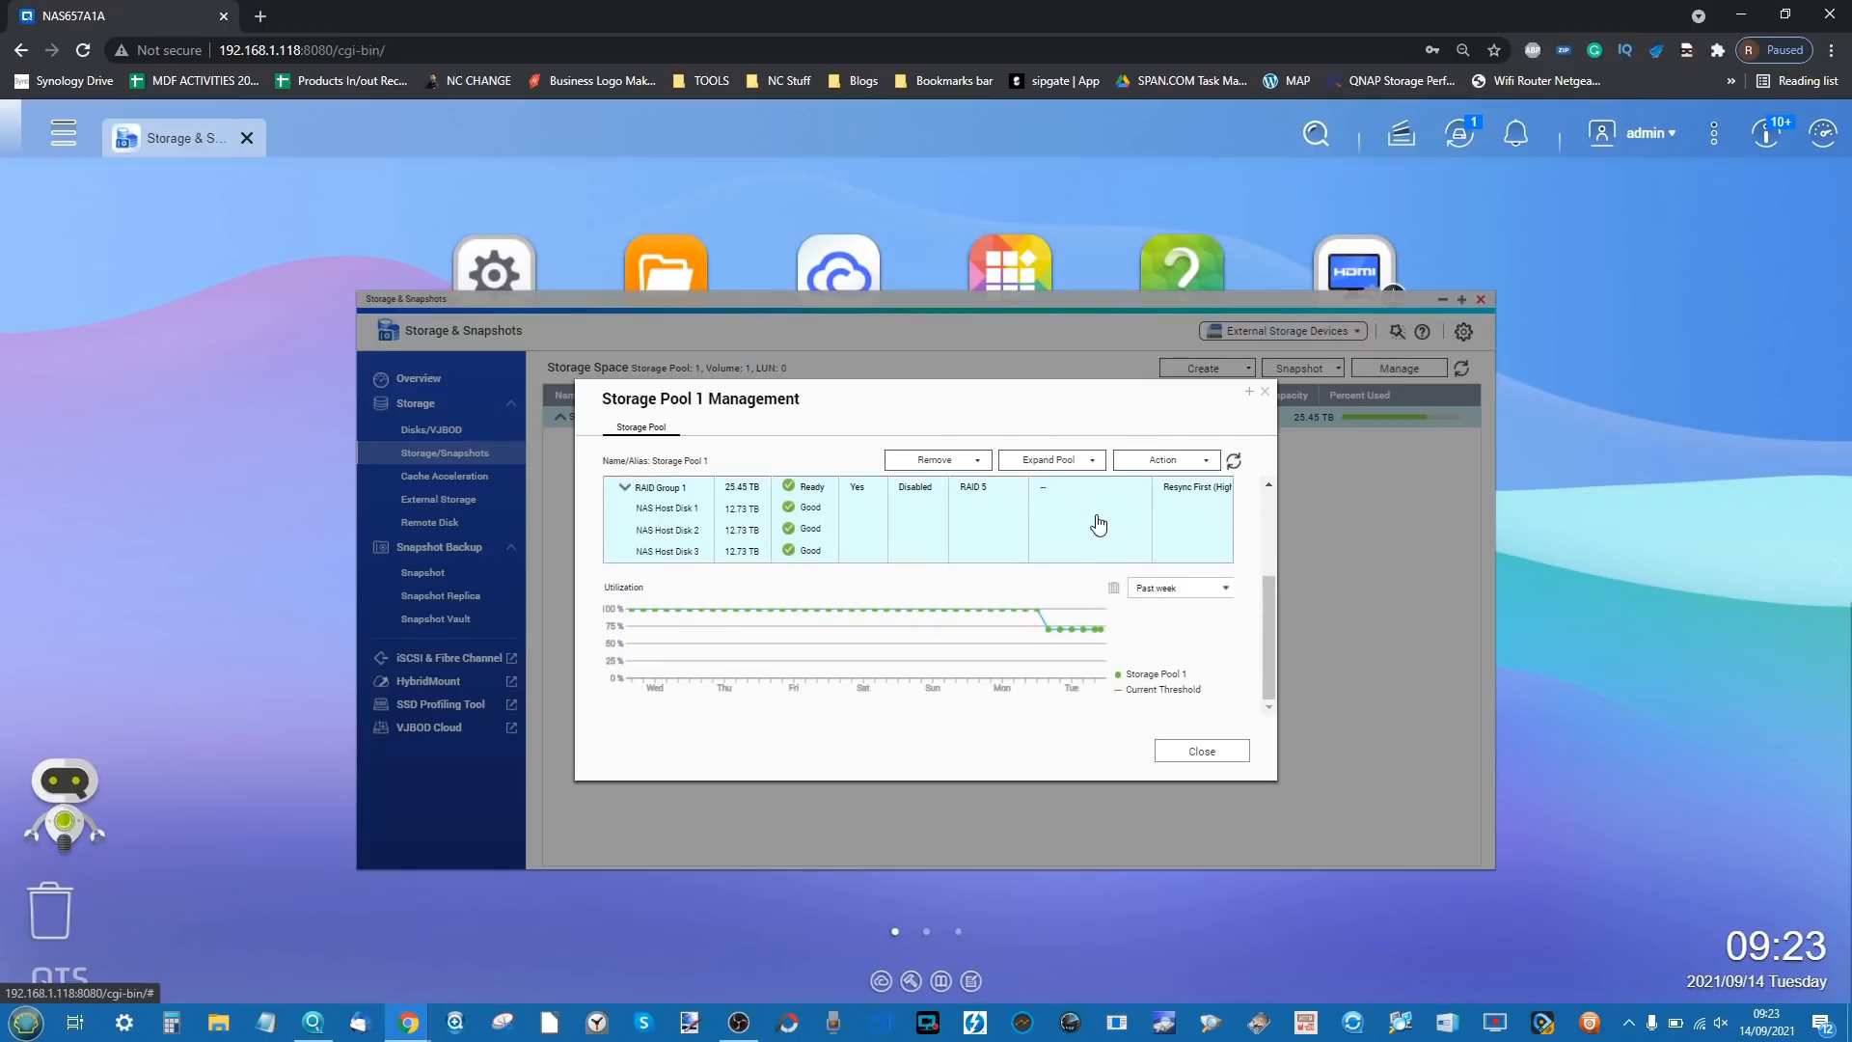
{"action": "scroll", "coordinate": [1097, 516], "scroll_direction": "up", "scroll_amount": 3}
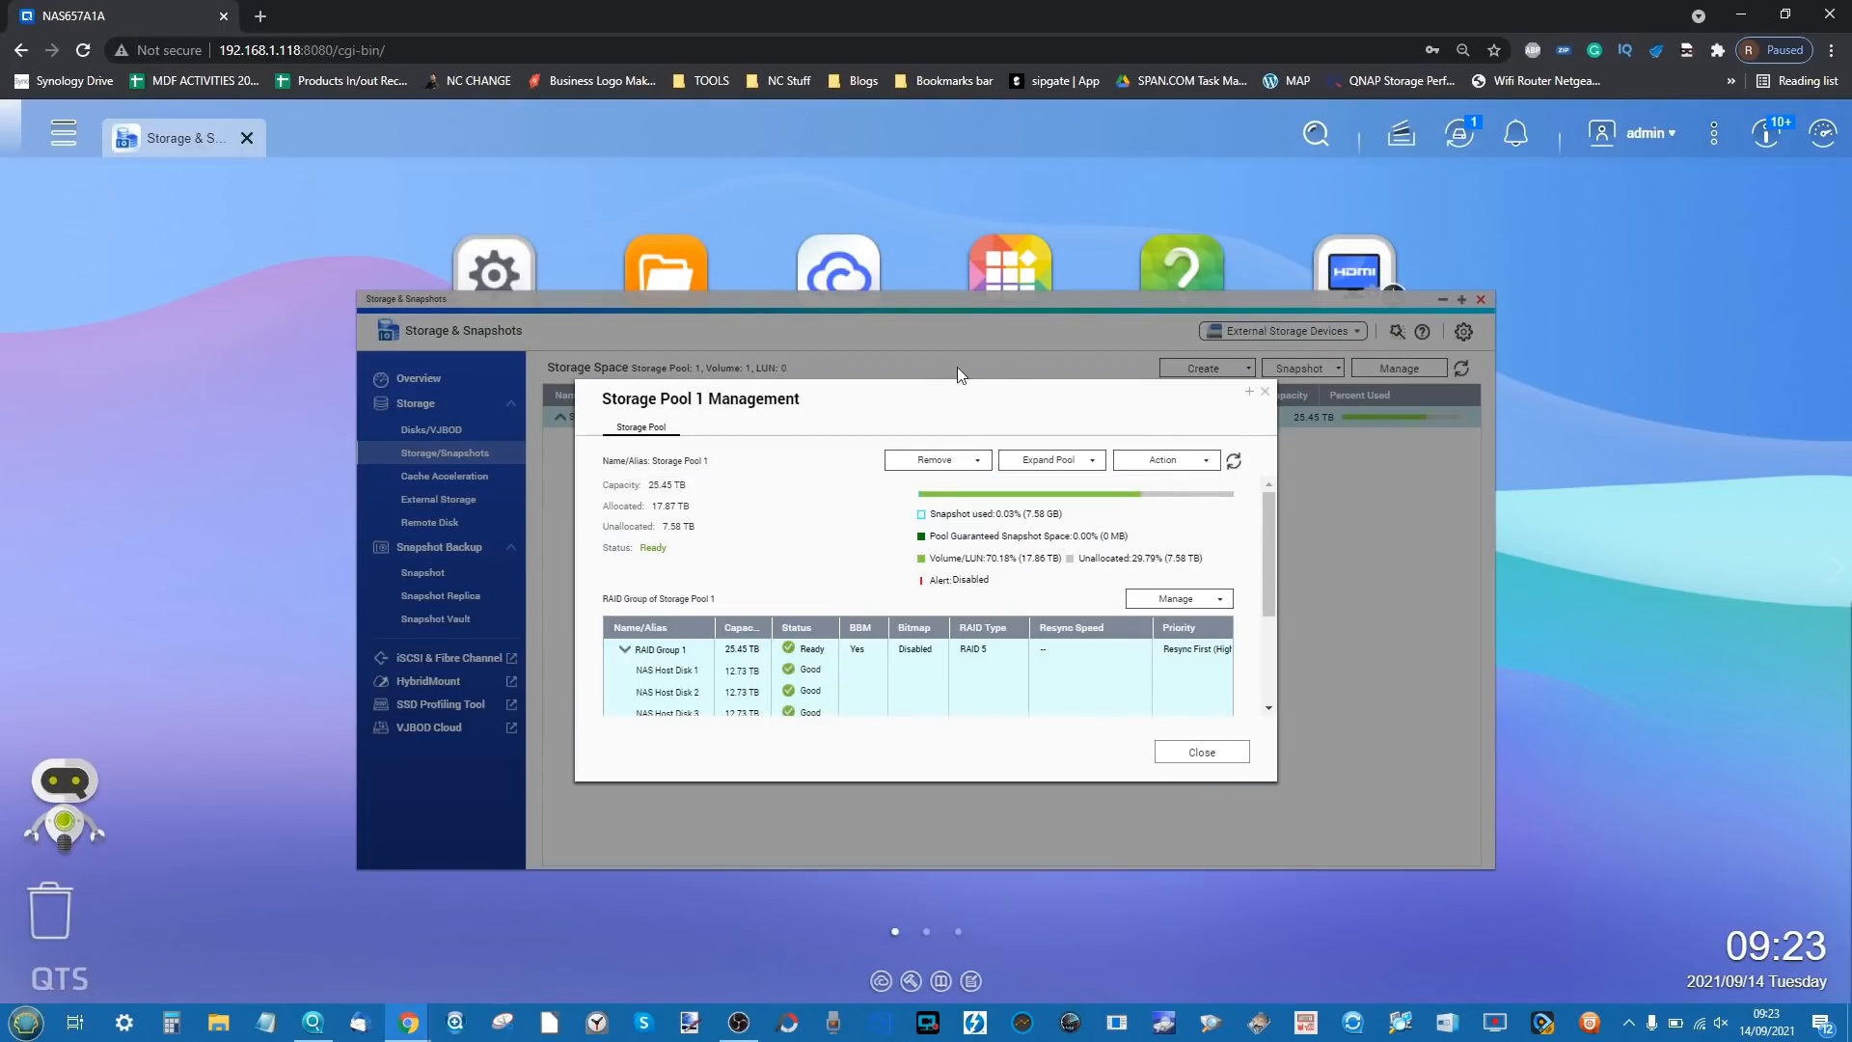
{"action": "left_click", "coordinate": [1264, 392]}
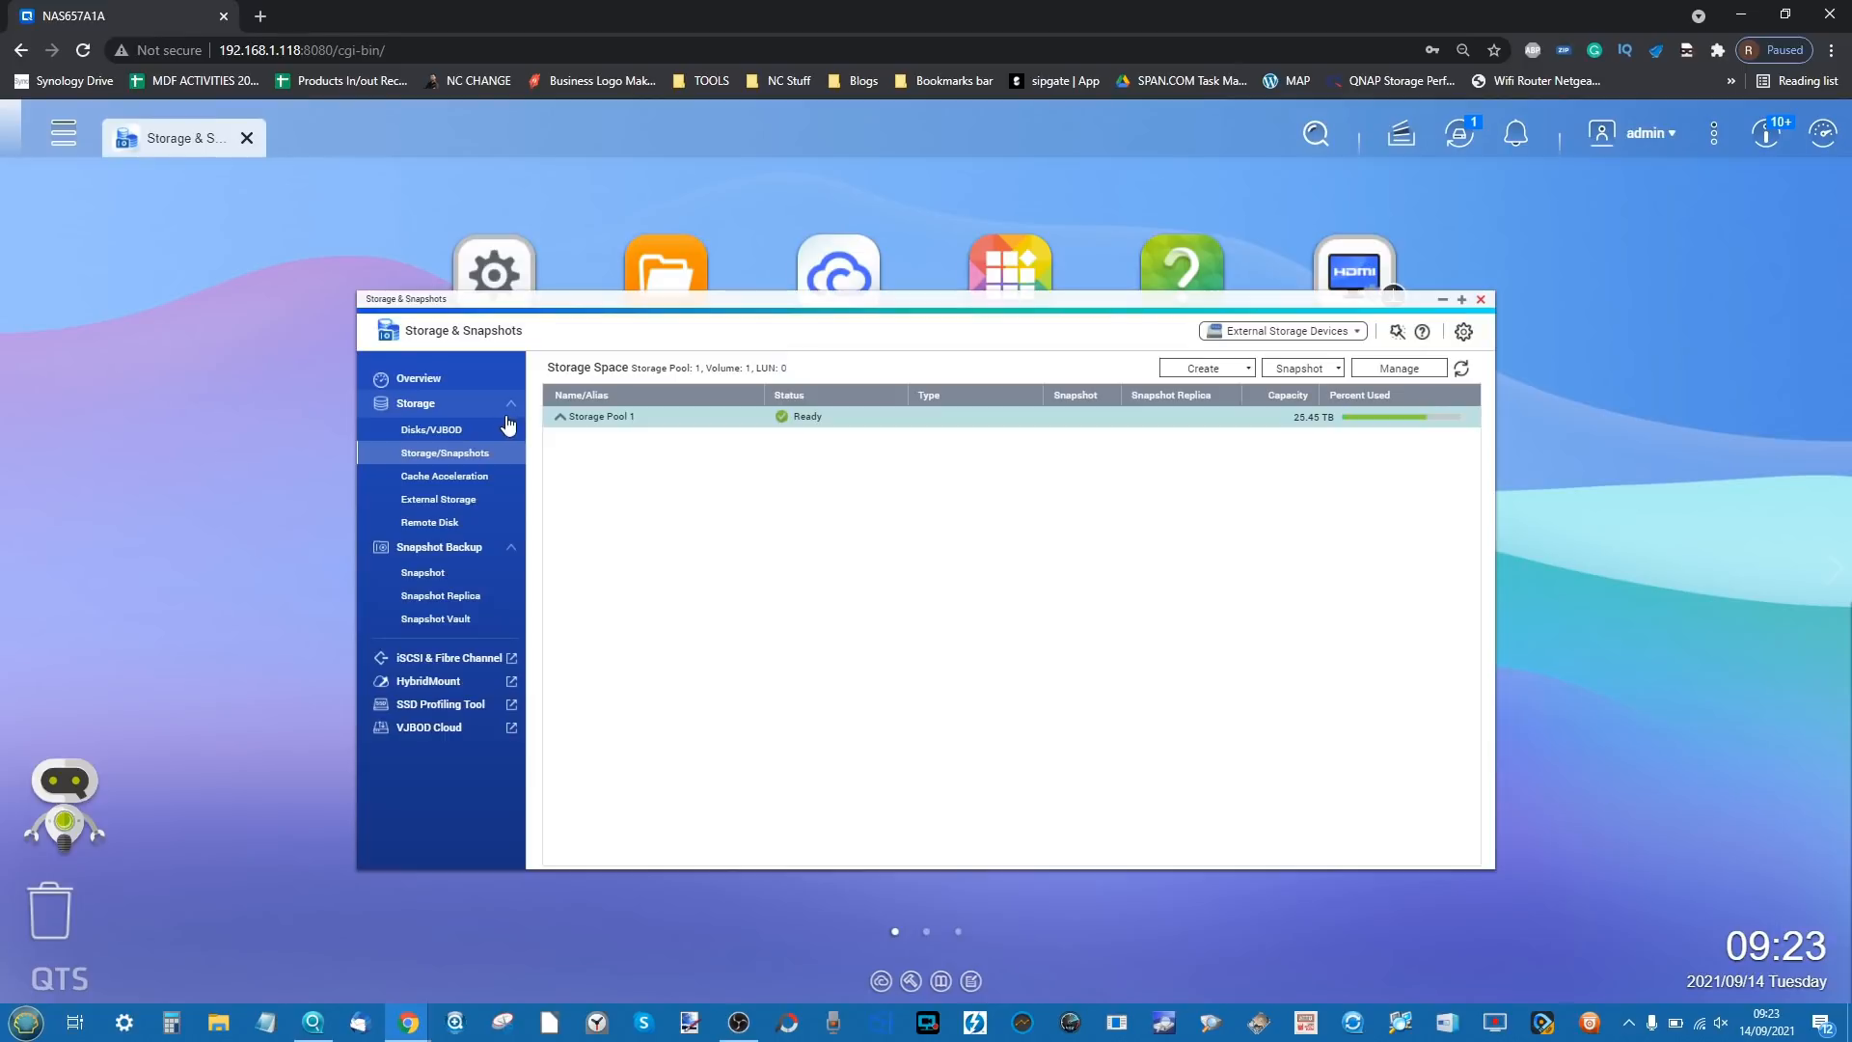
{"action": "left_click", "coordinate": [432, 430]}
- Check Disk 1's health (Healthy, 38°C) and IronWolf status, then close Storage & Snapshots
{"action": "mouse_move", "coordinate": [577, 407]}
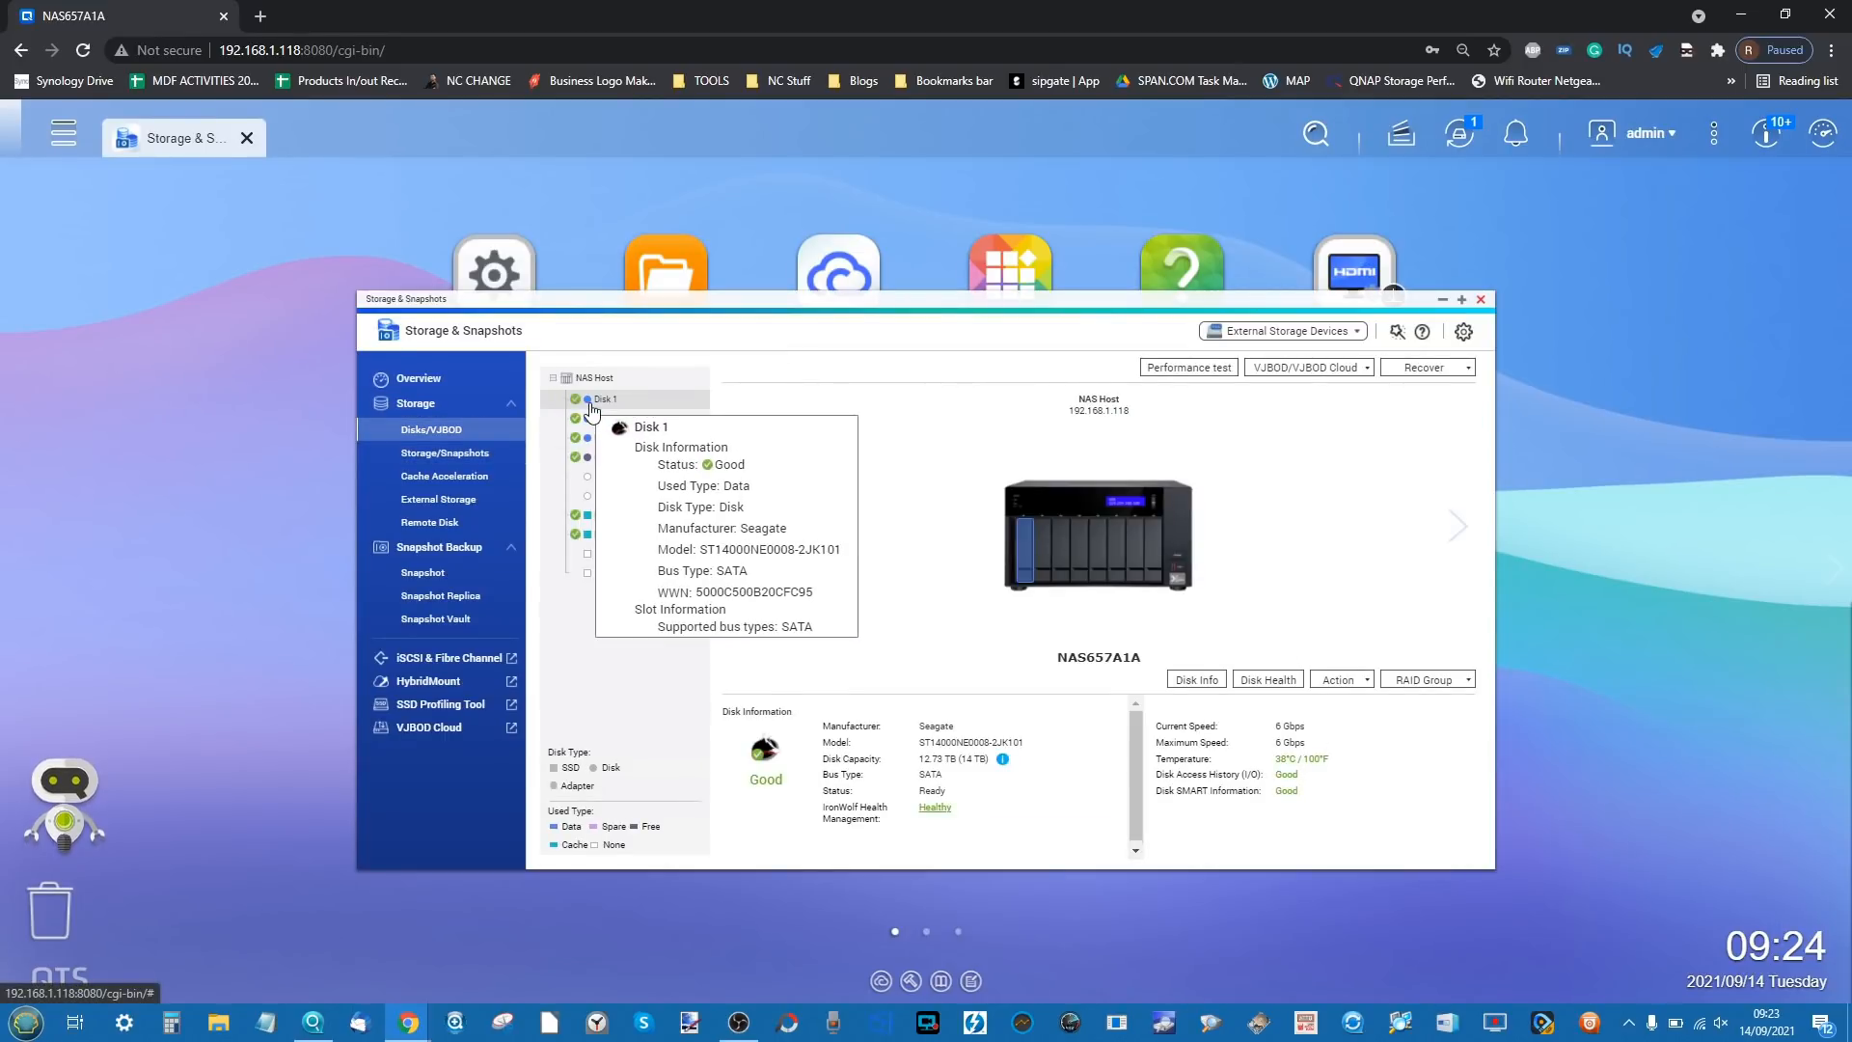
{"action": "left_click", "coordinate": [1257, 681]}
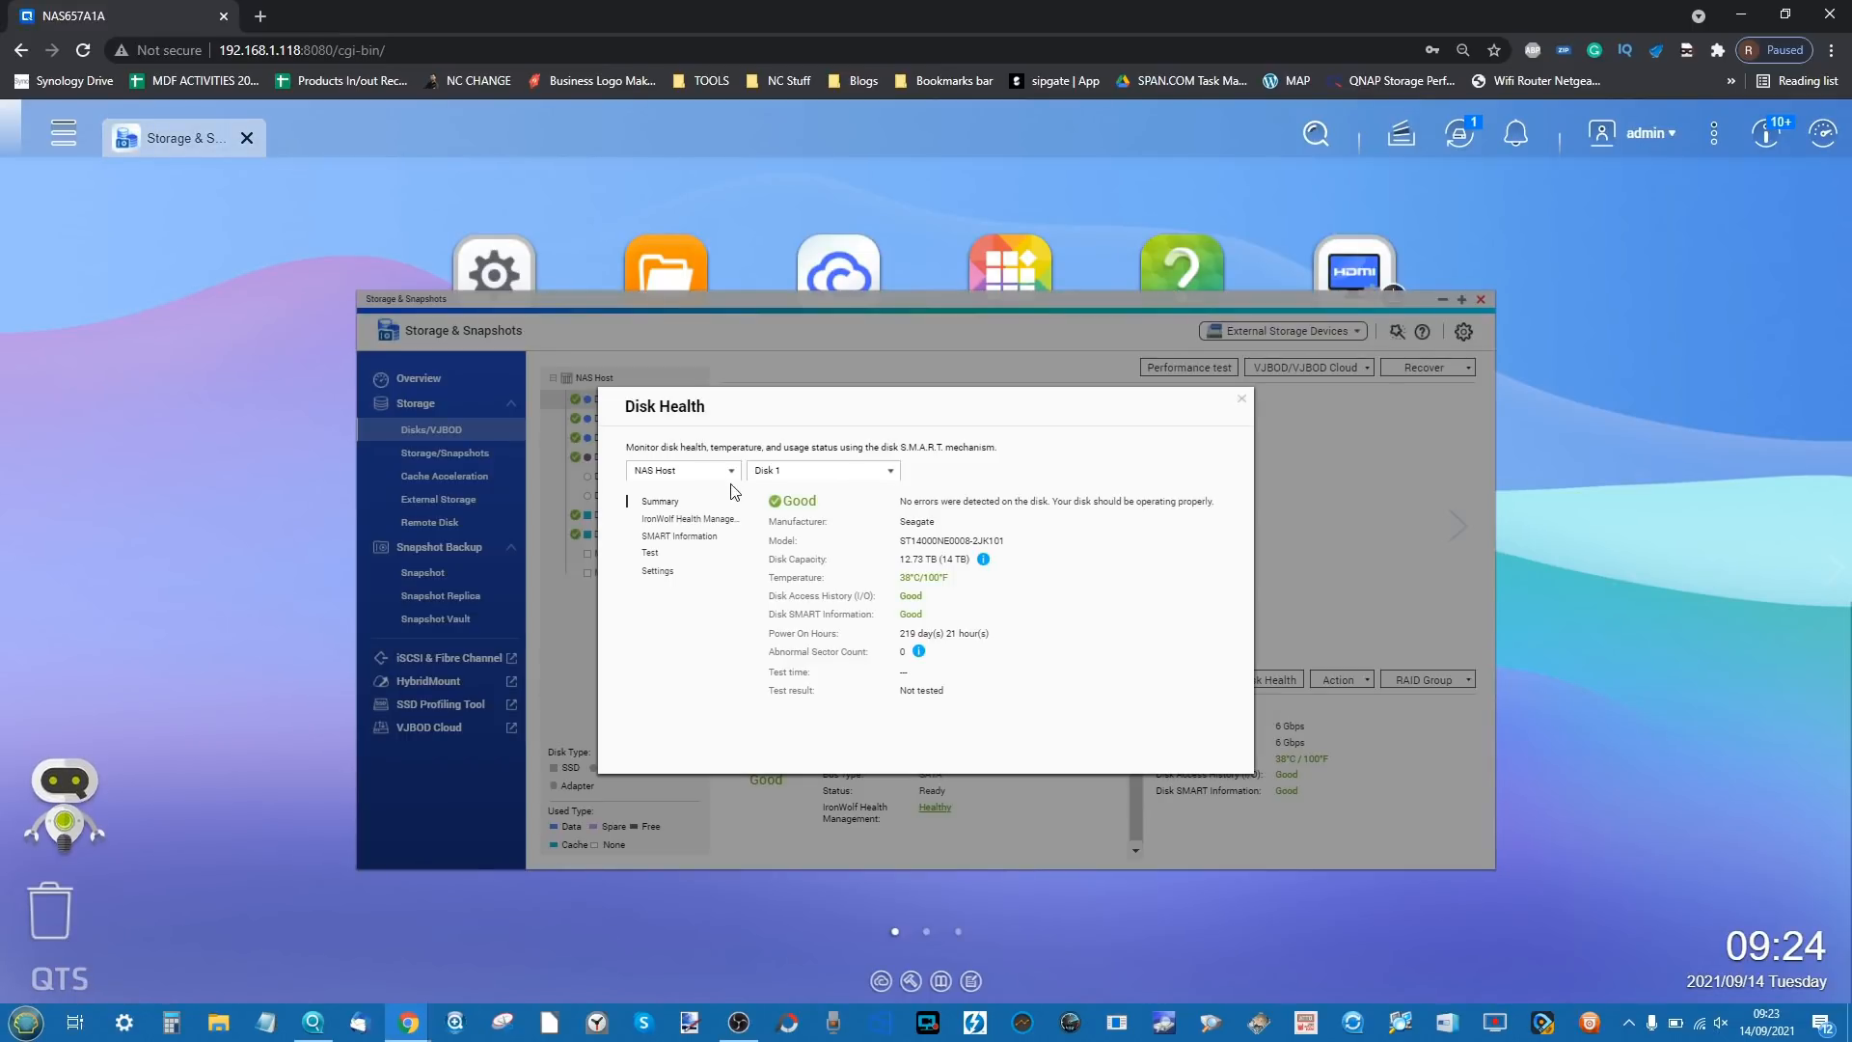
{"action": "left_click", "coordinate": [703, 519]}
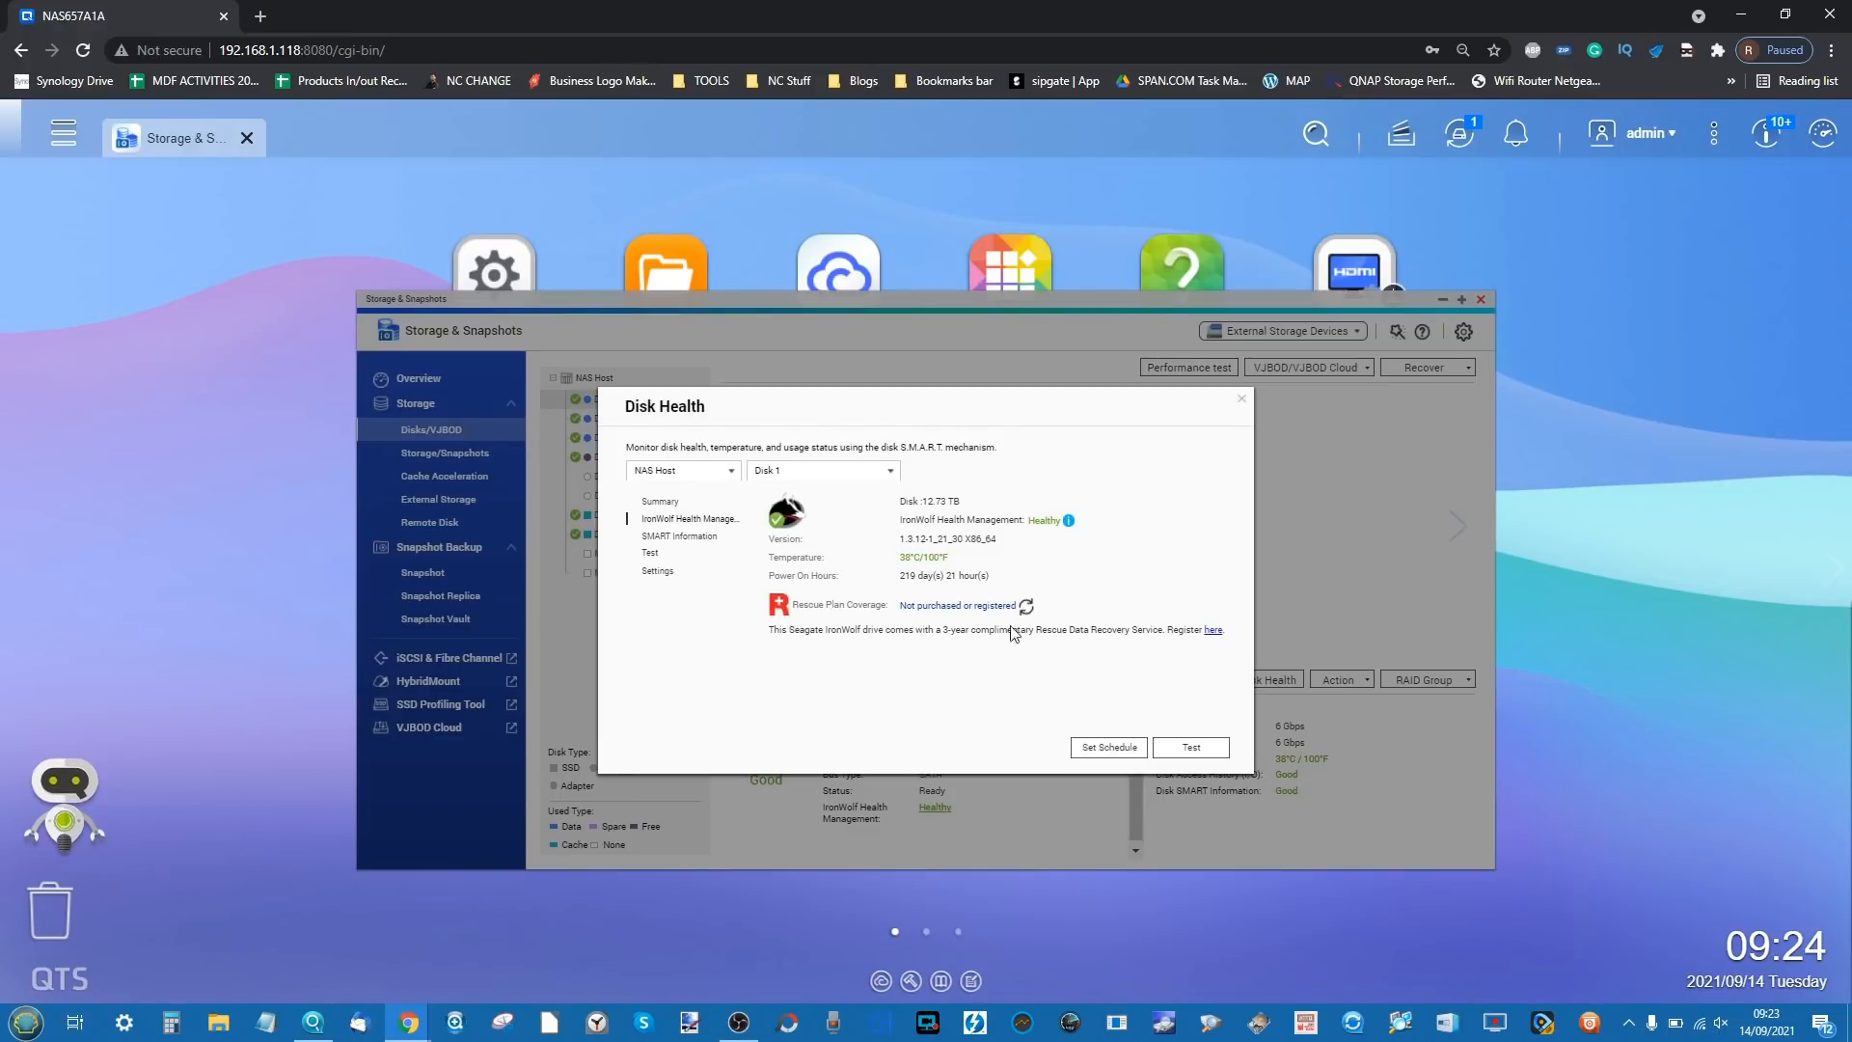
{"action": "scroll", "coordinate": [863, 663], "scroll_direction": "up", "scroll_amount": 5}
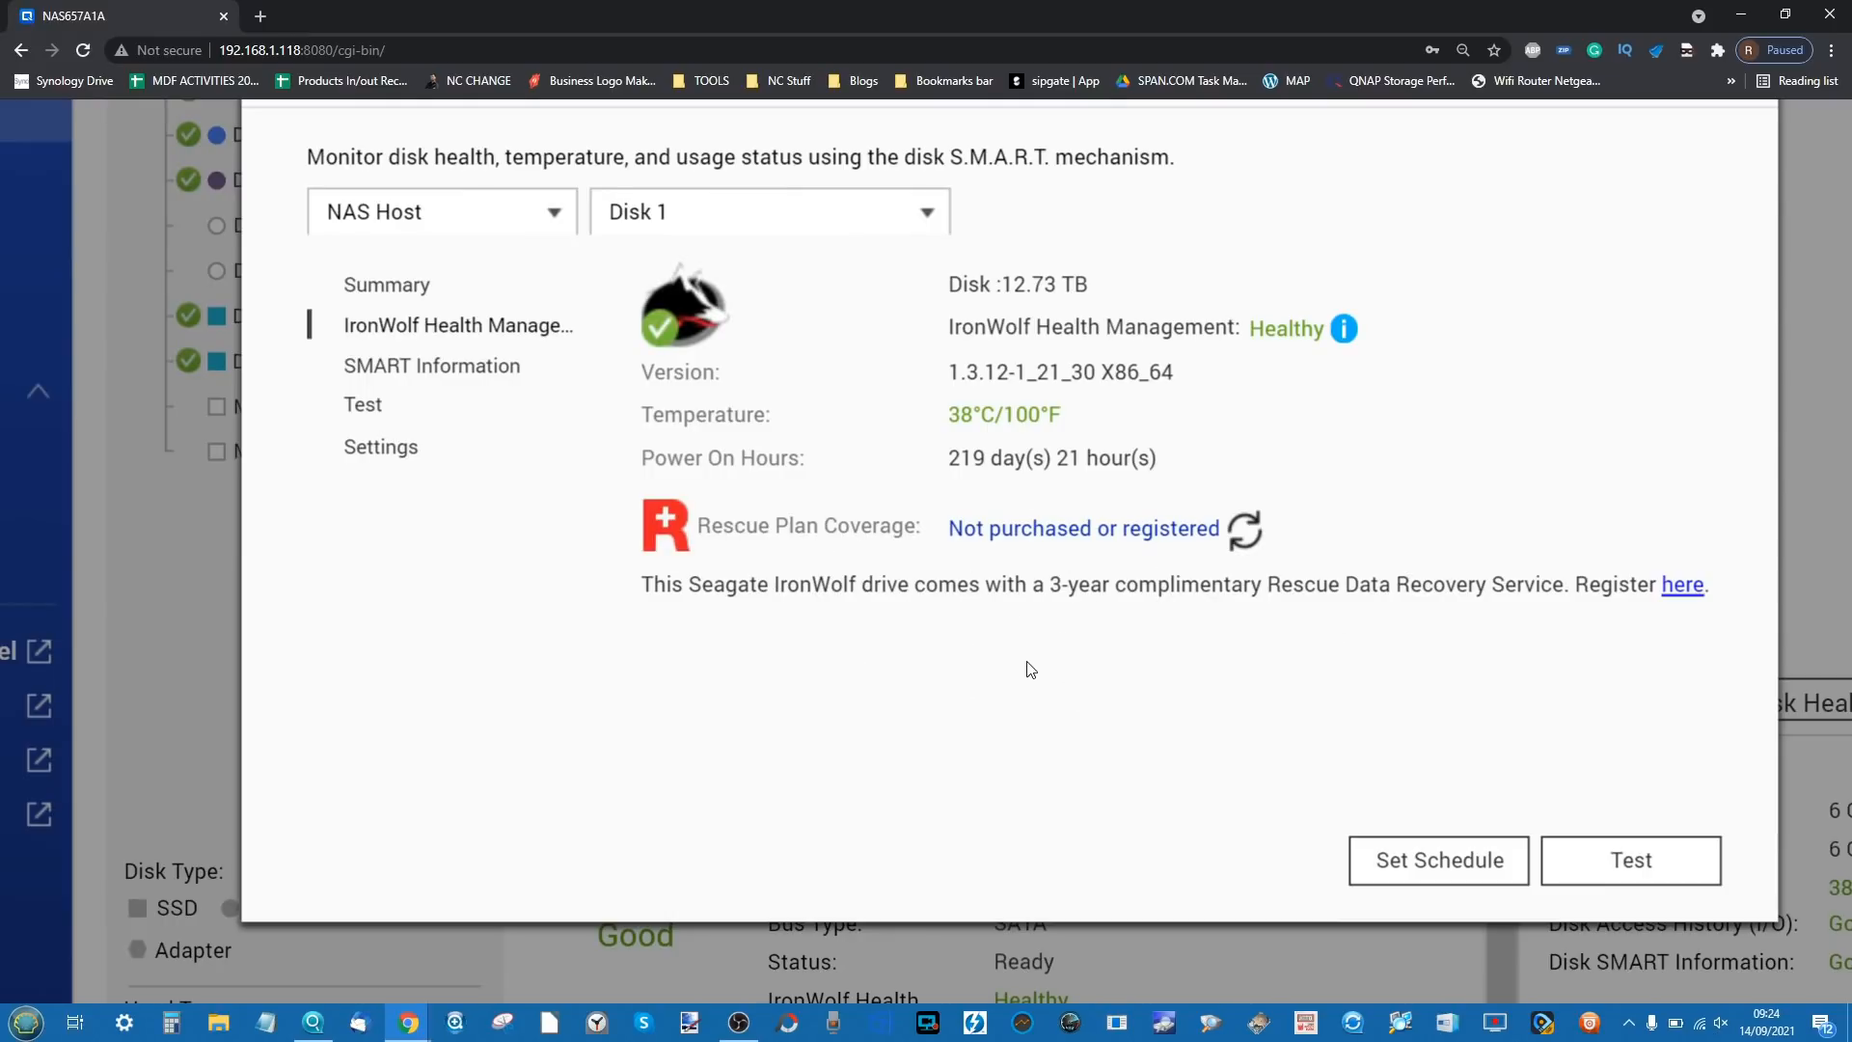
{"action": "scroll", "coordinate": [1030, 668], "scroll_direction": "down", "scroll_amount": 5}
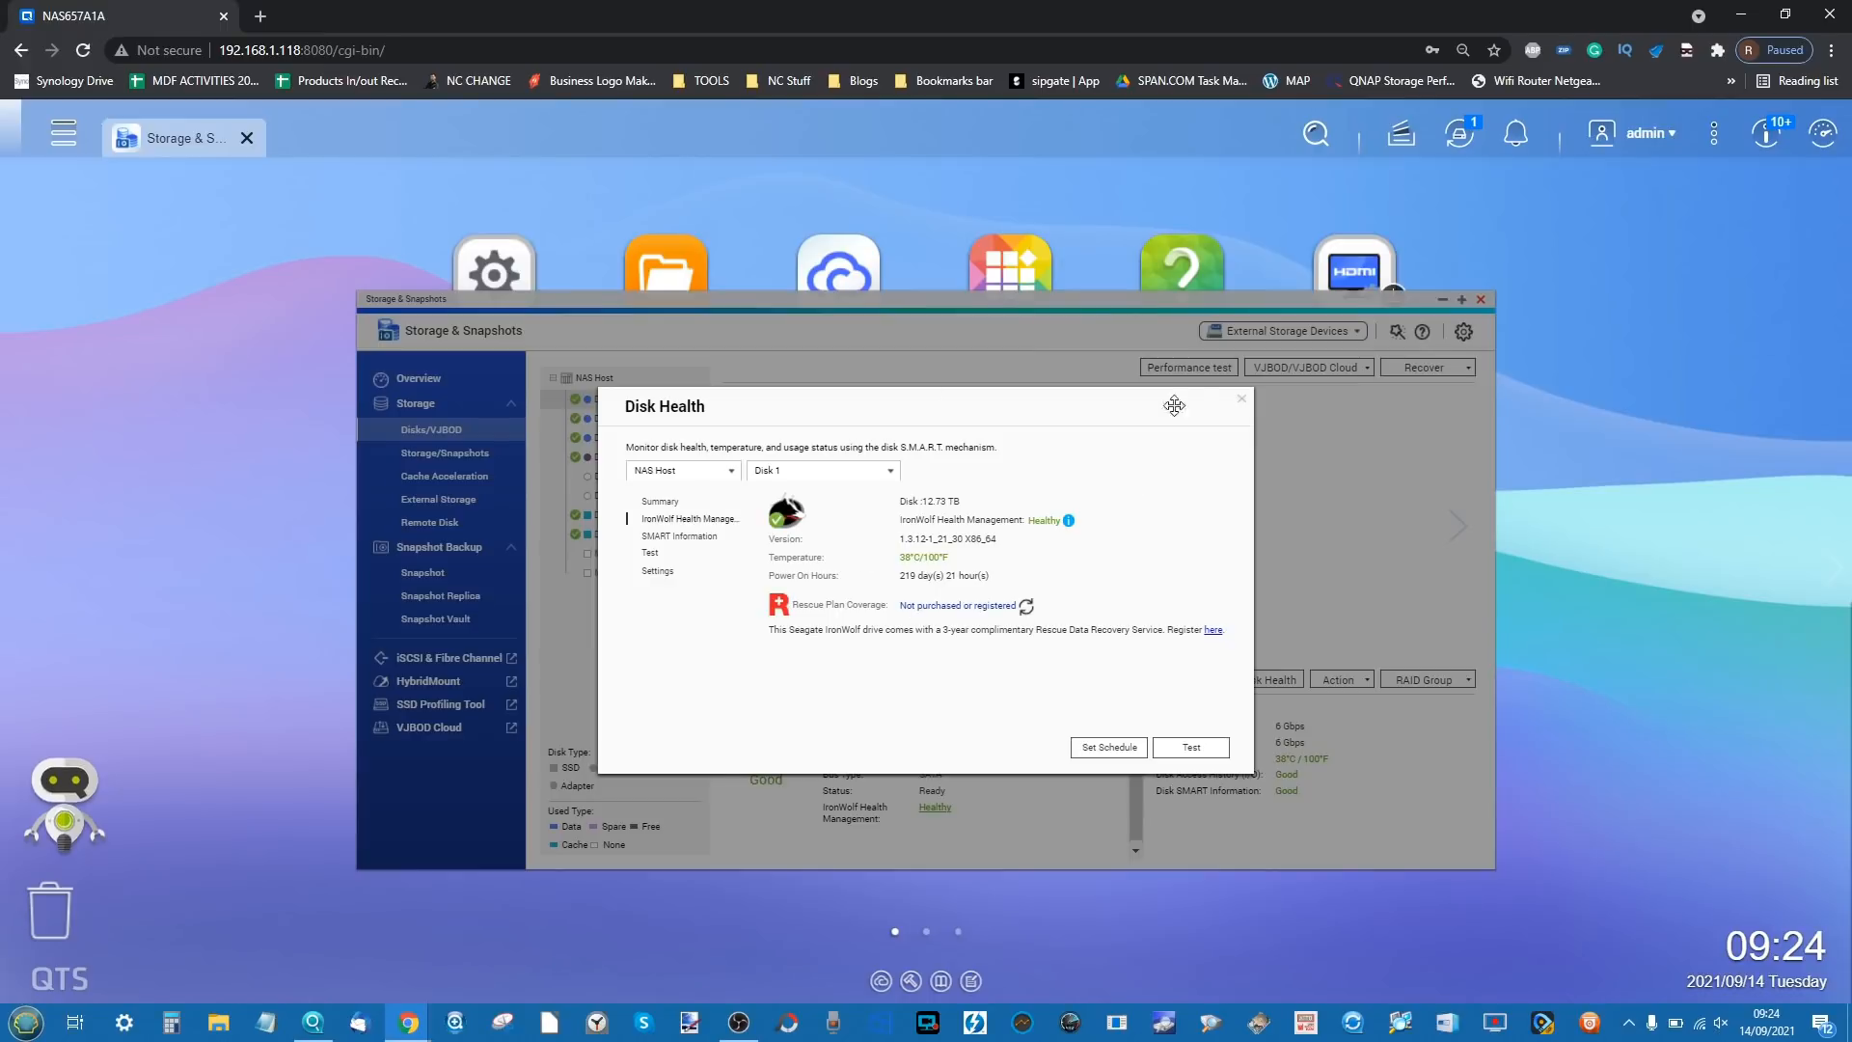
{"action": "left_click", "coordinate": [1244, 403]}
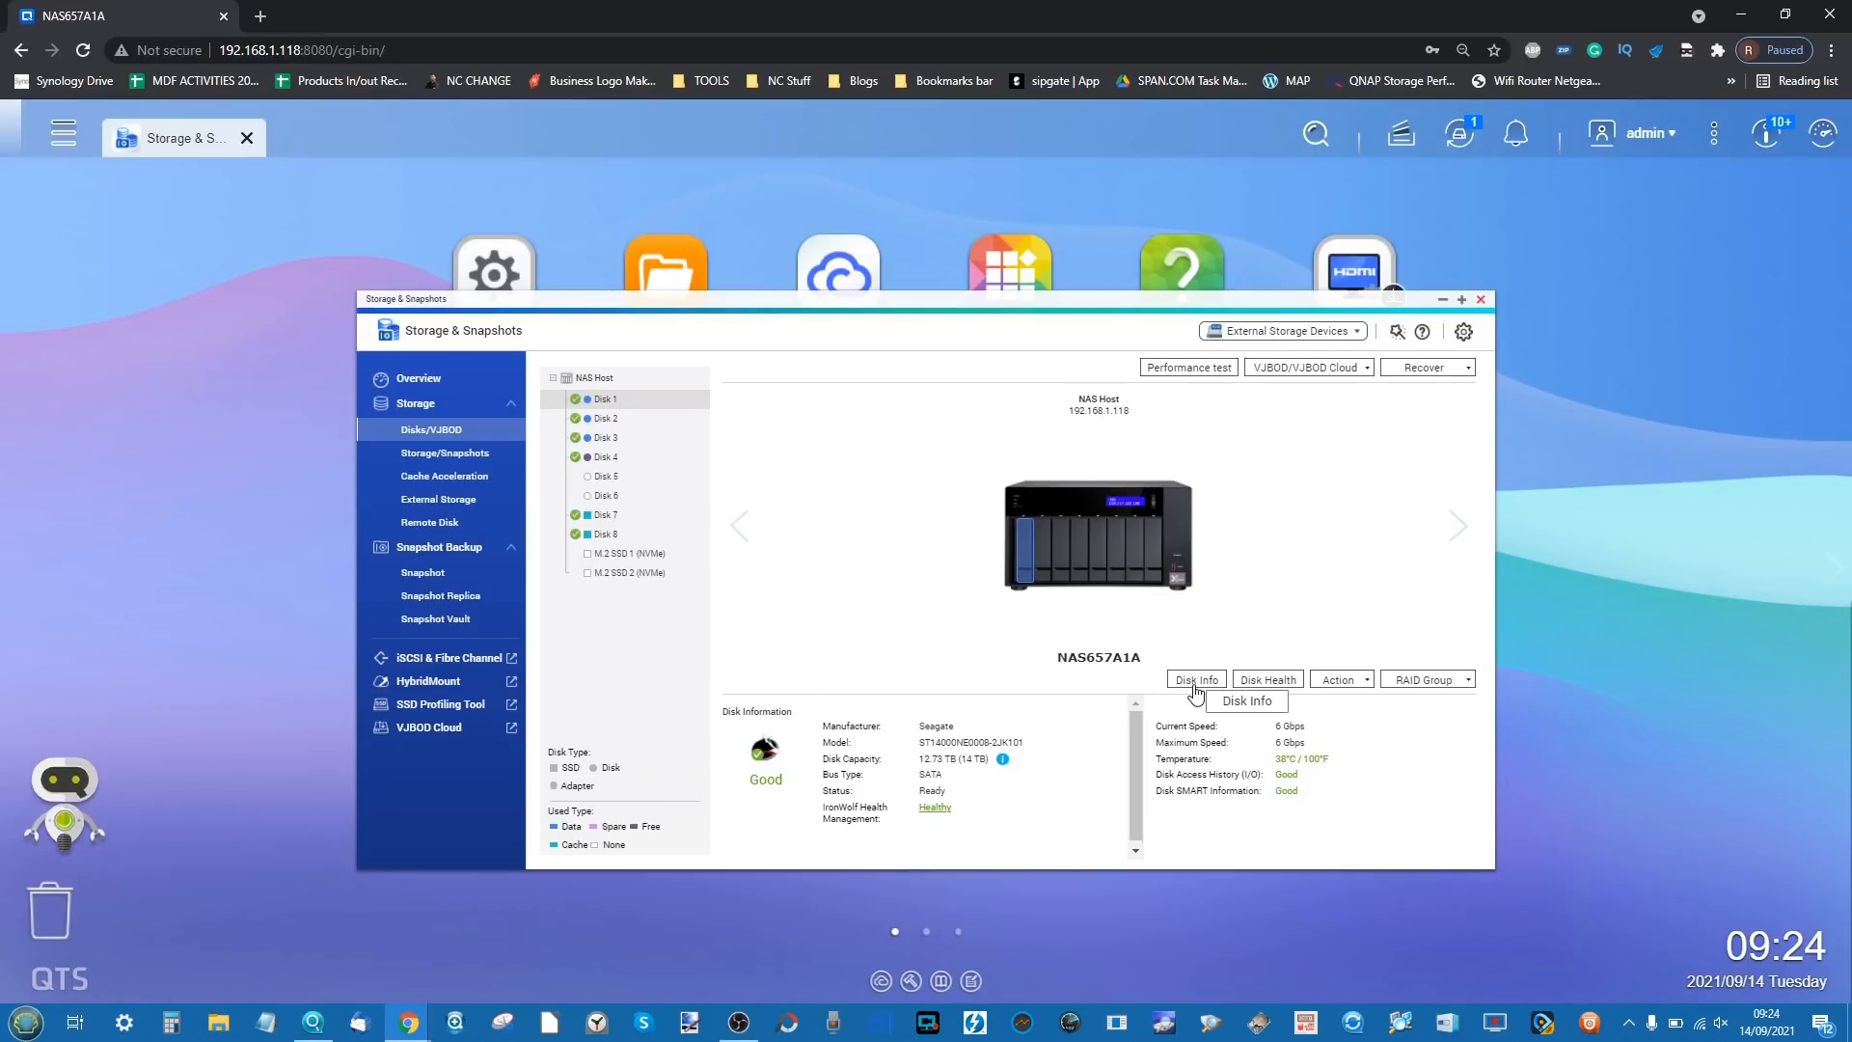
{"action": "left_click", "coordinate": [1481, 300]}
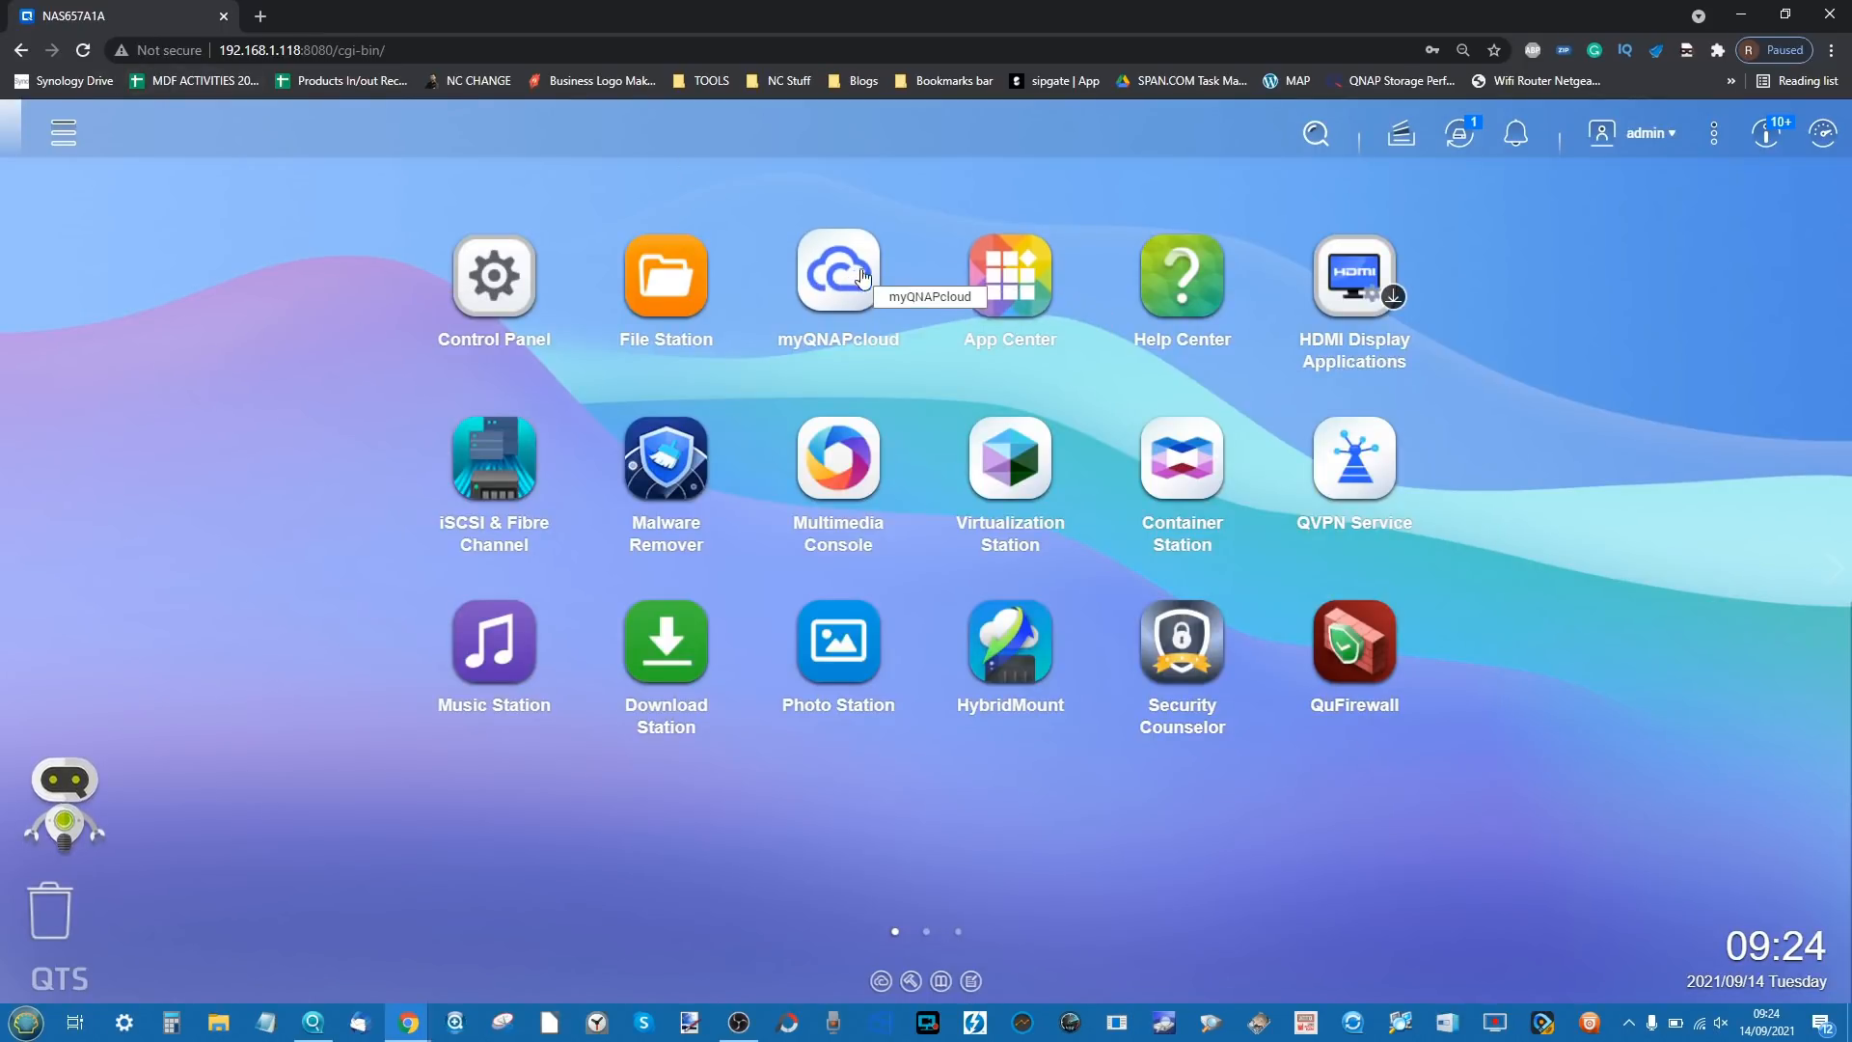
- Browse App Center's All Apps, Partners, Recommended and My Apps listings, then close it
{"action": "left_click", "coordinate": [1013, 307]}
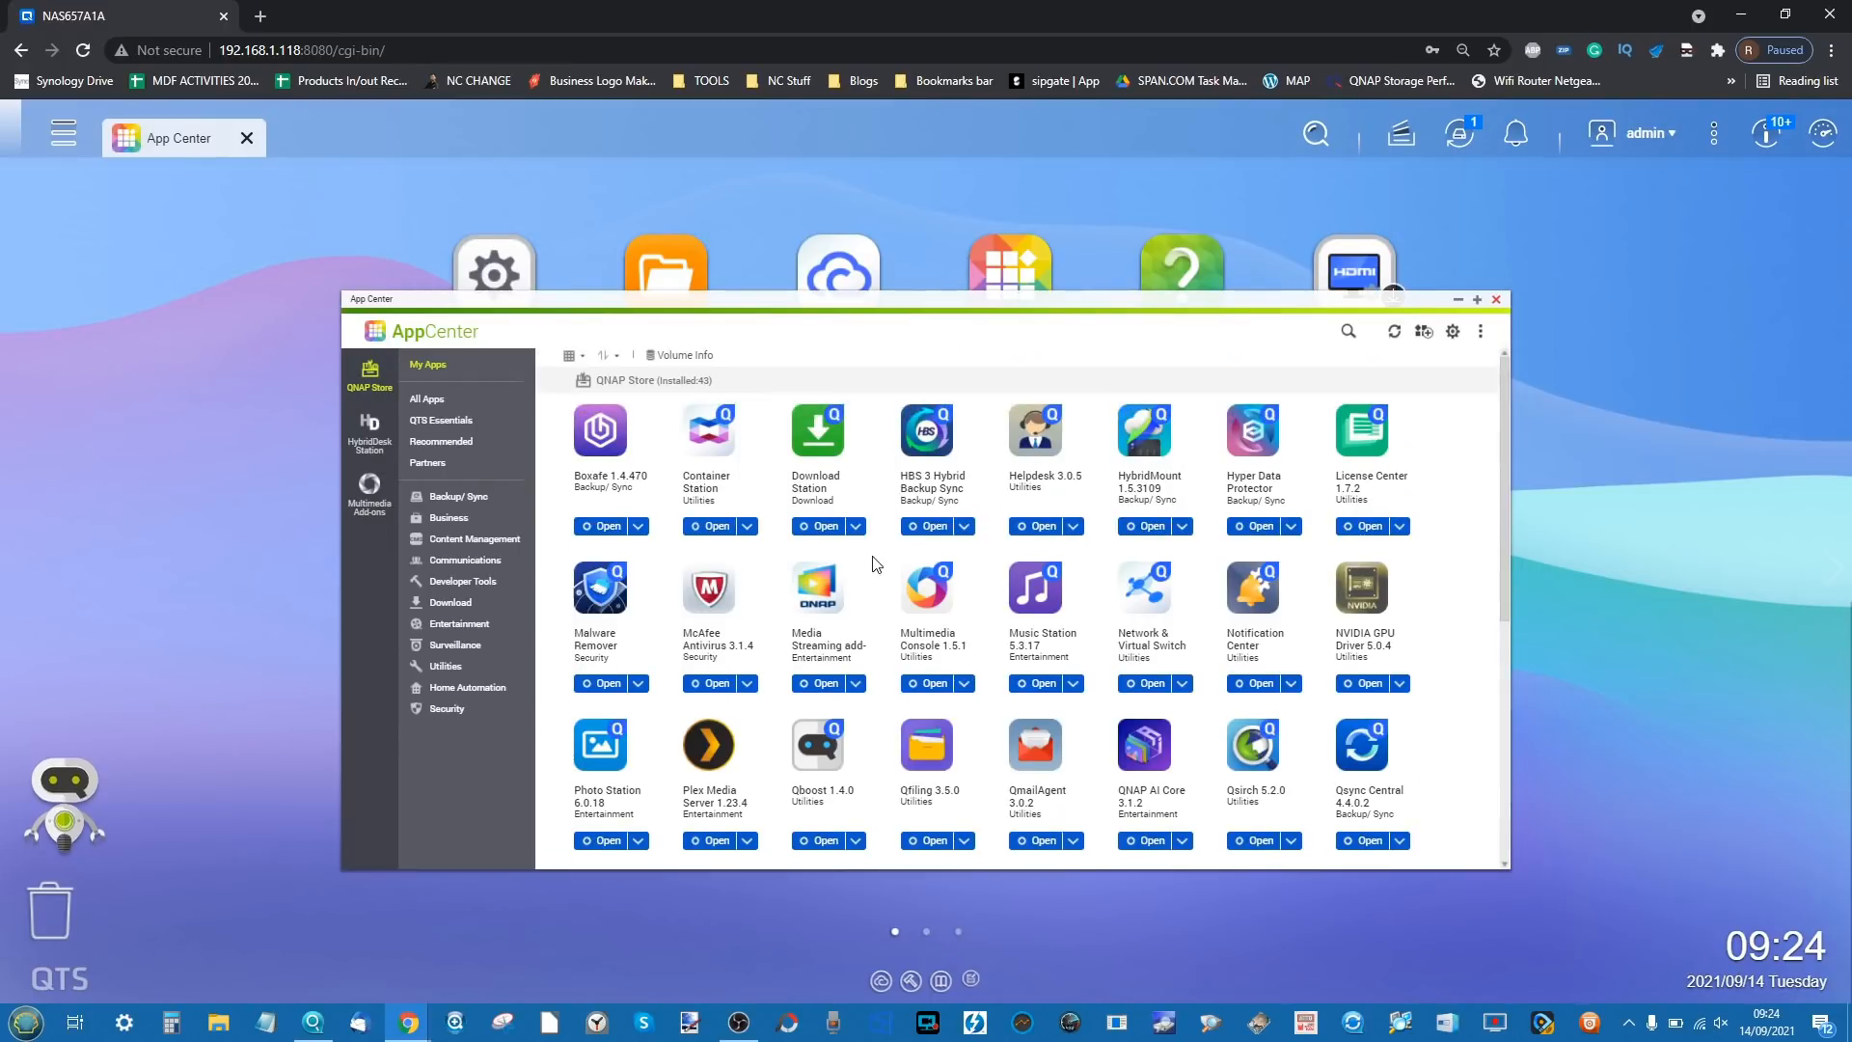
{"action": "left_click", "coordinate": [433, 402]}
{"action": "scroll", "coordinate": [931, 816], "scroll_direction": "down", "scroll_amount": 1}
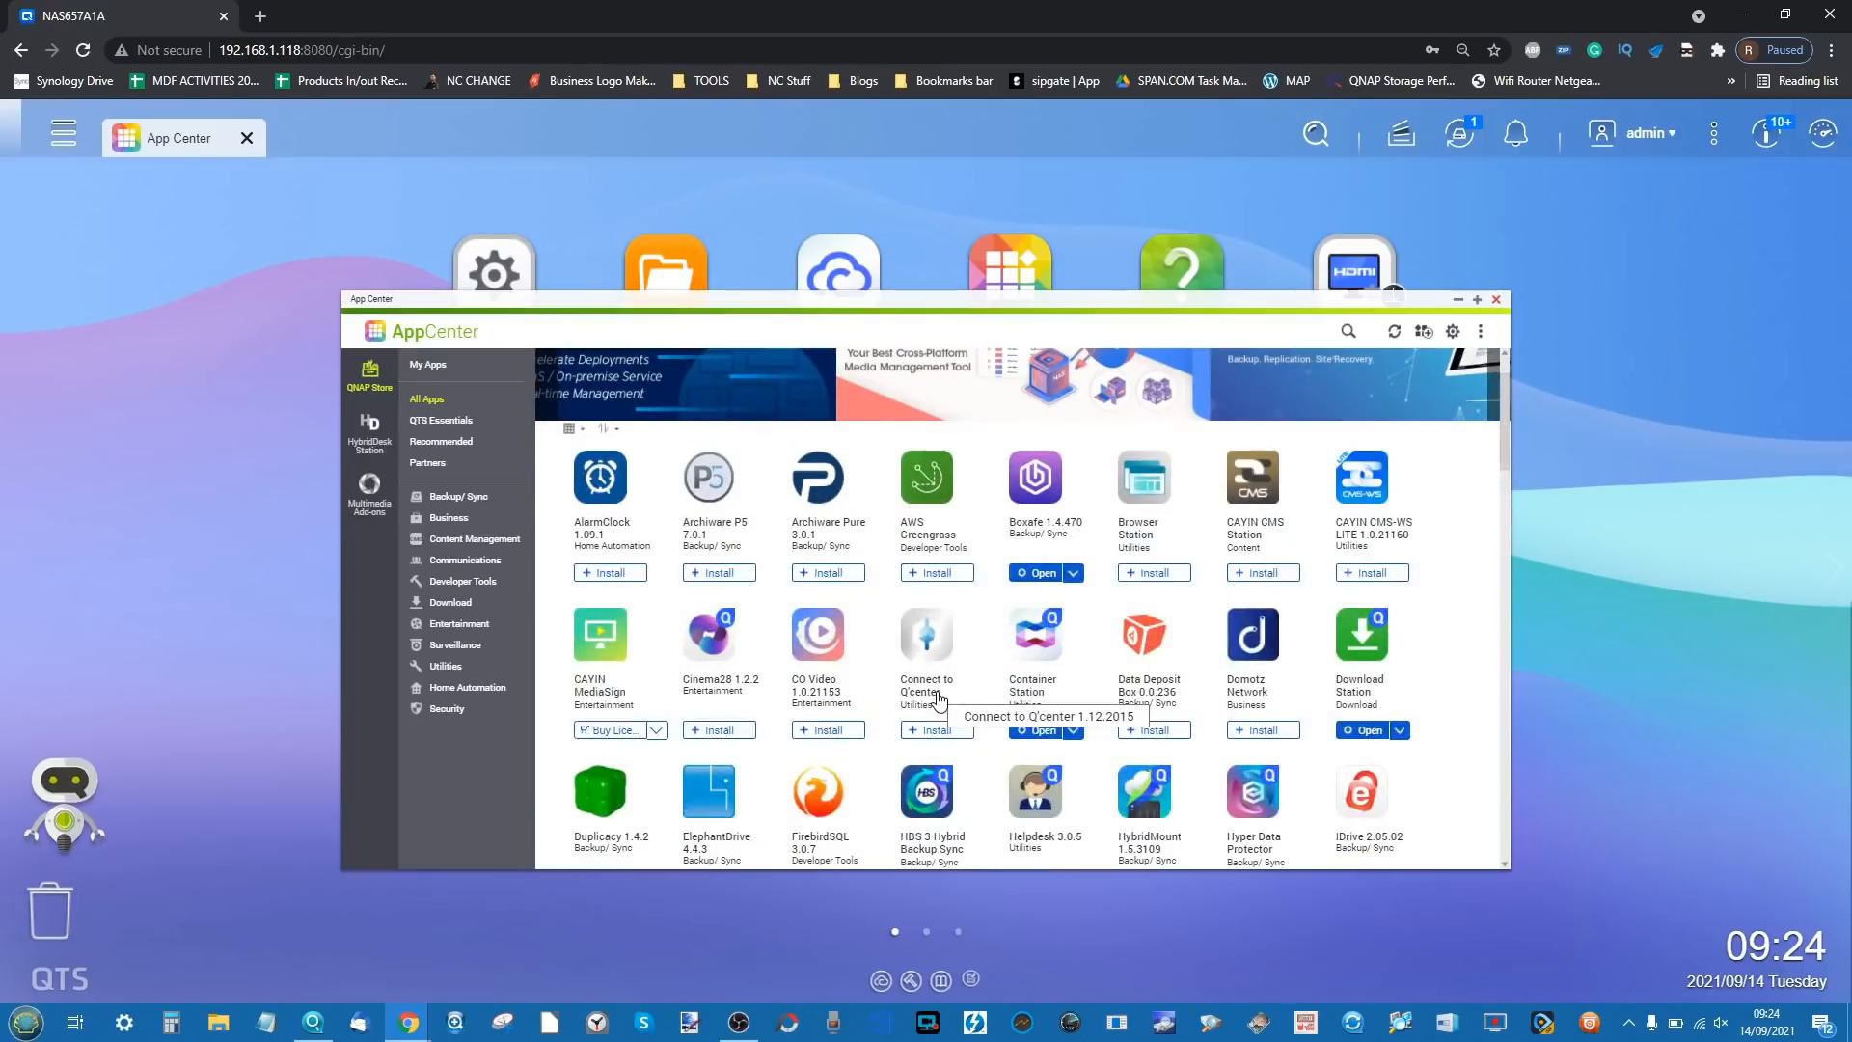
{"action": "scroll", "coordinate": [939, 702], "scroll_direction": "down", "scroll_amount": 1}
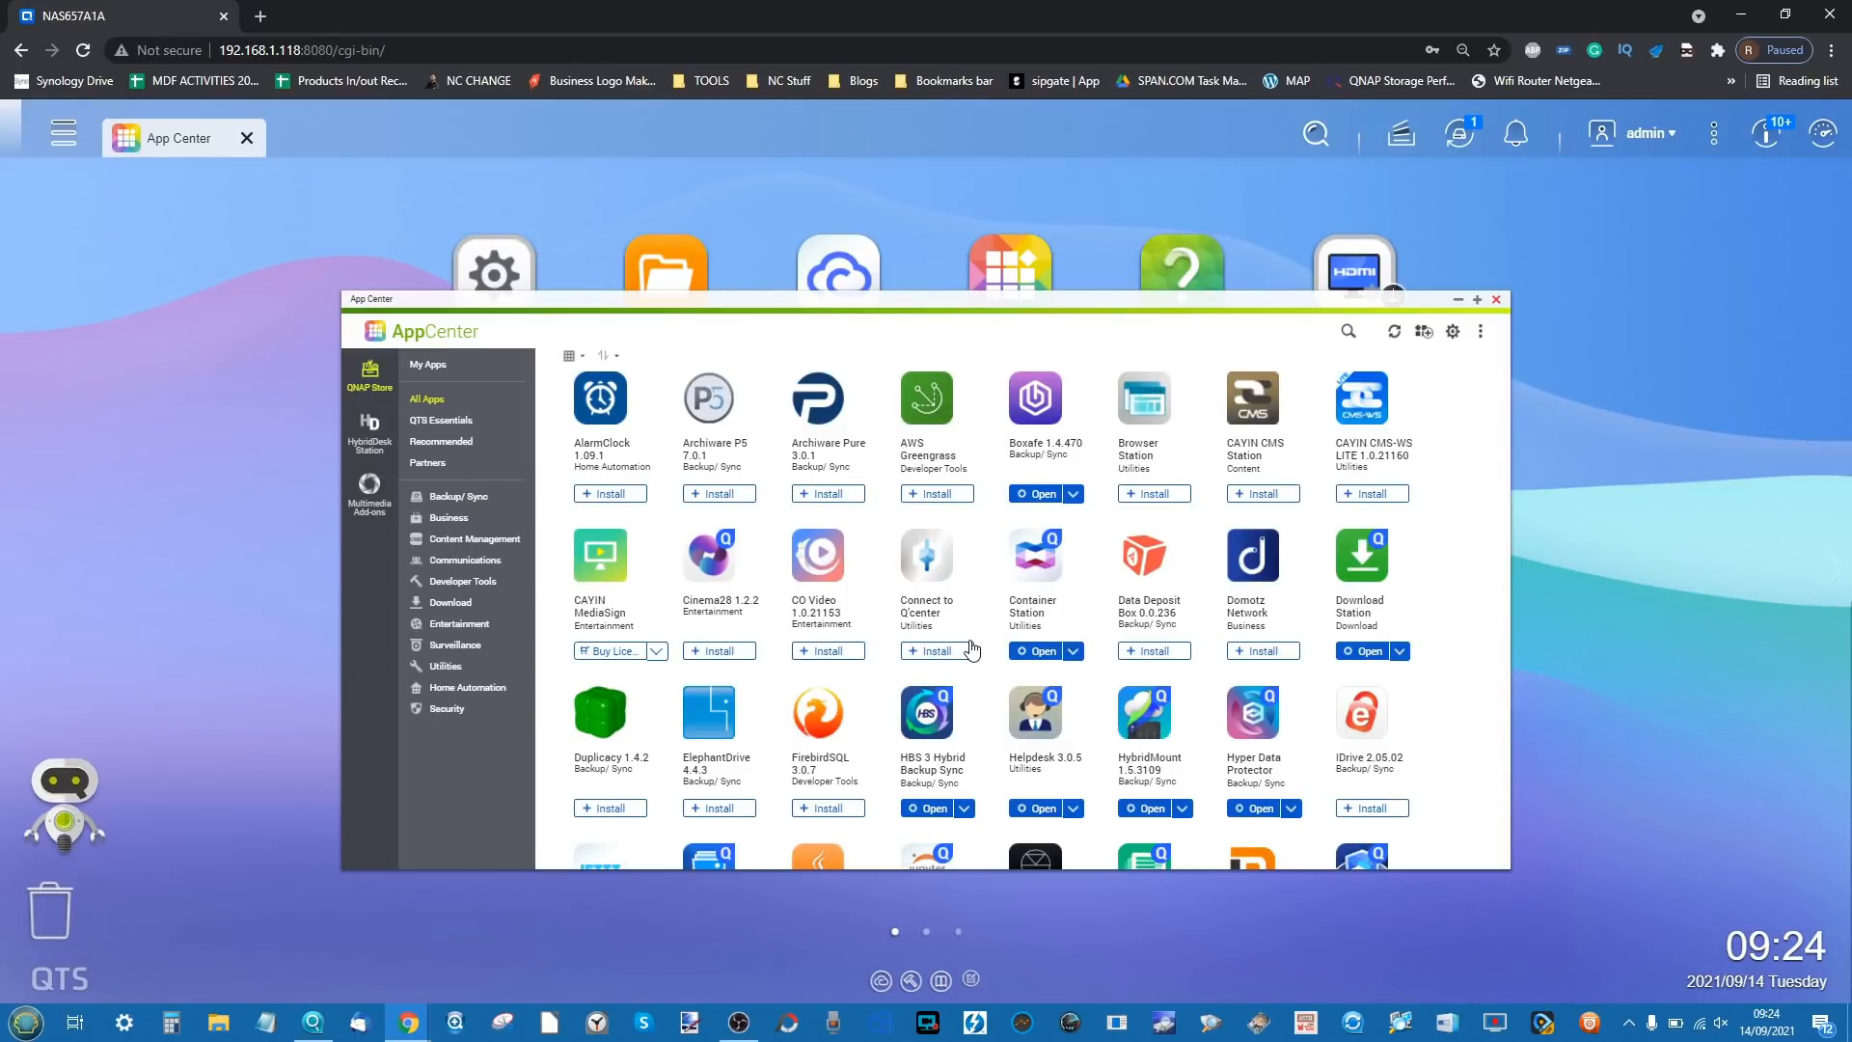
{"action": "left_click", "coordinate": [473, 472]}
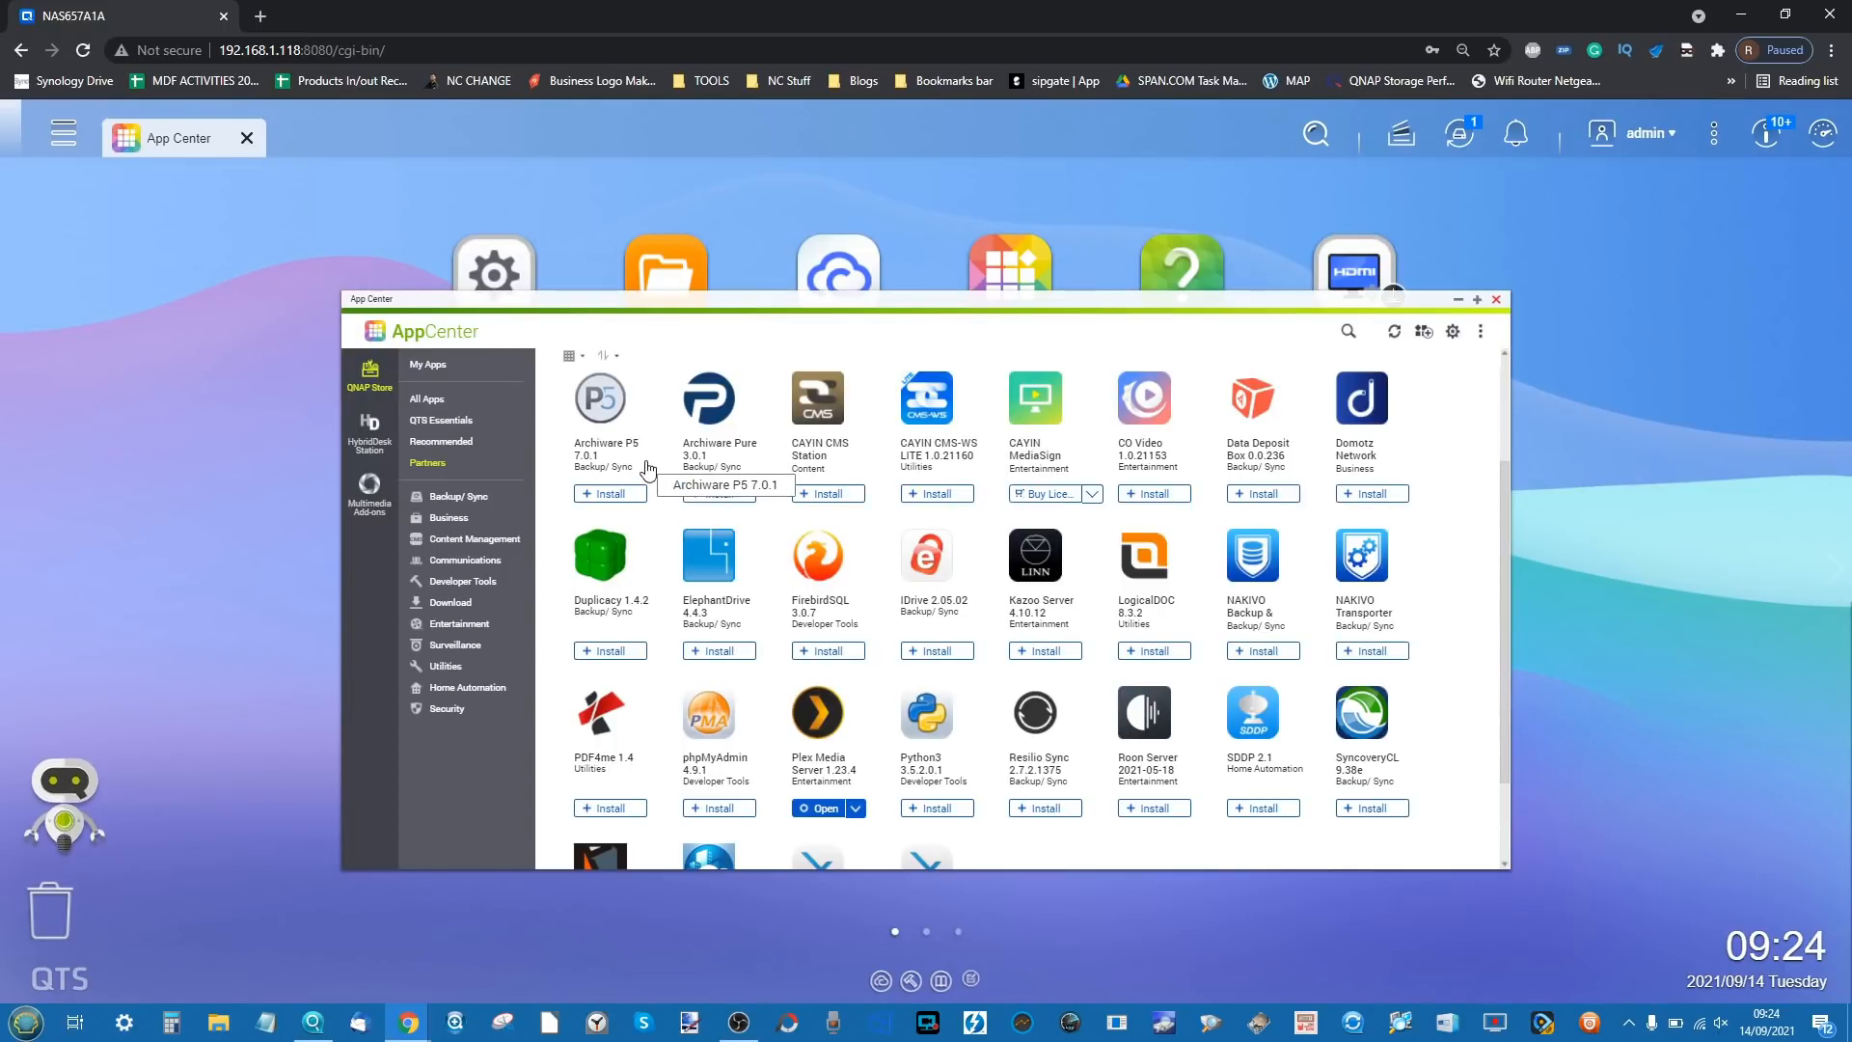
{"action": "left_click", "coordinate": [458, 443]}
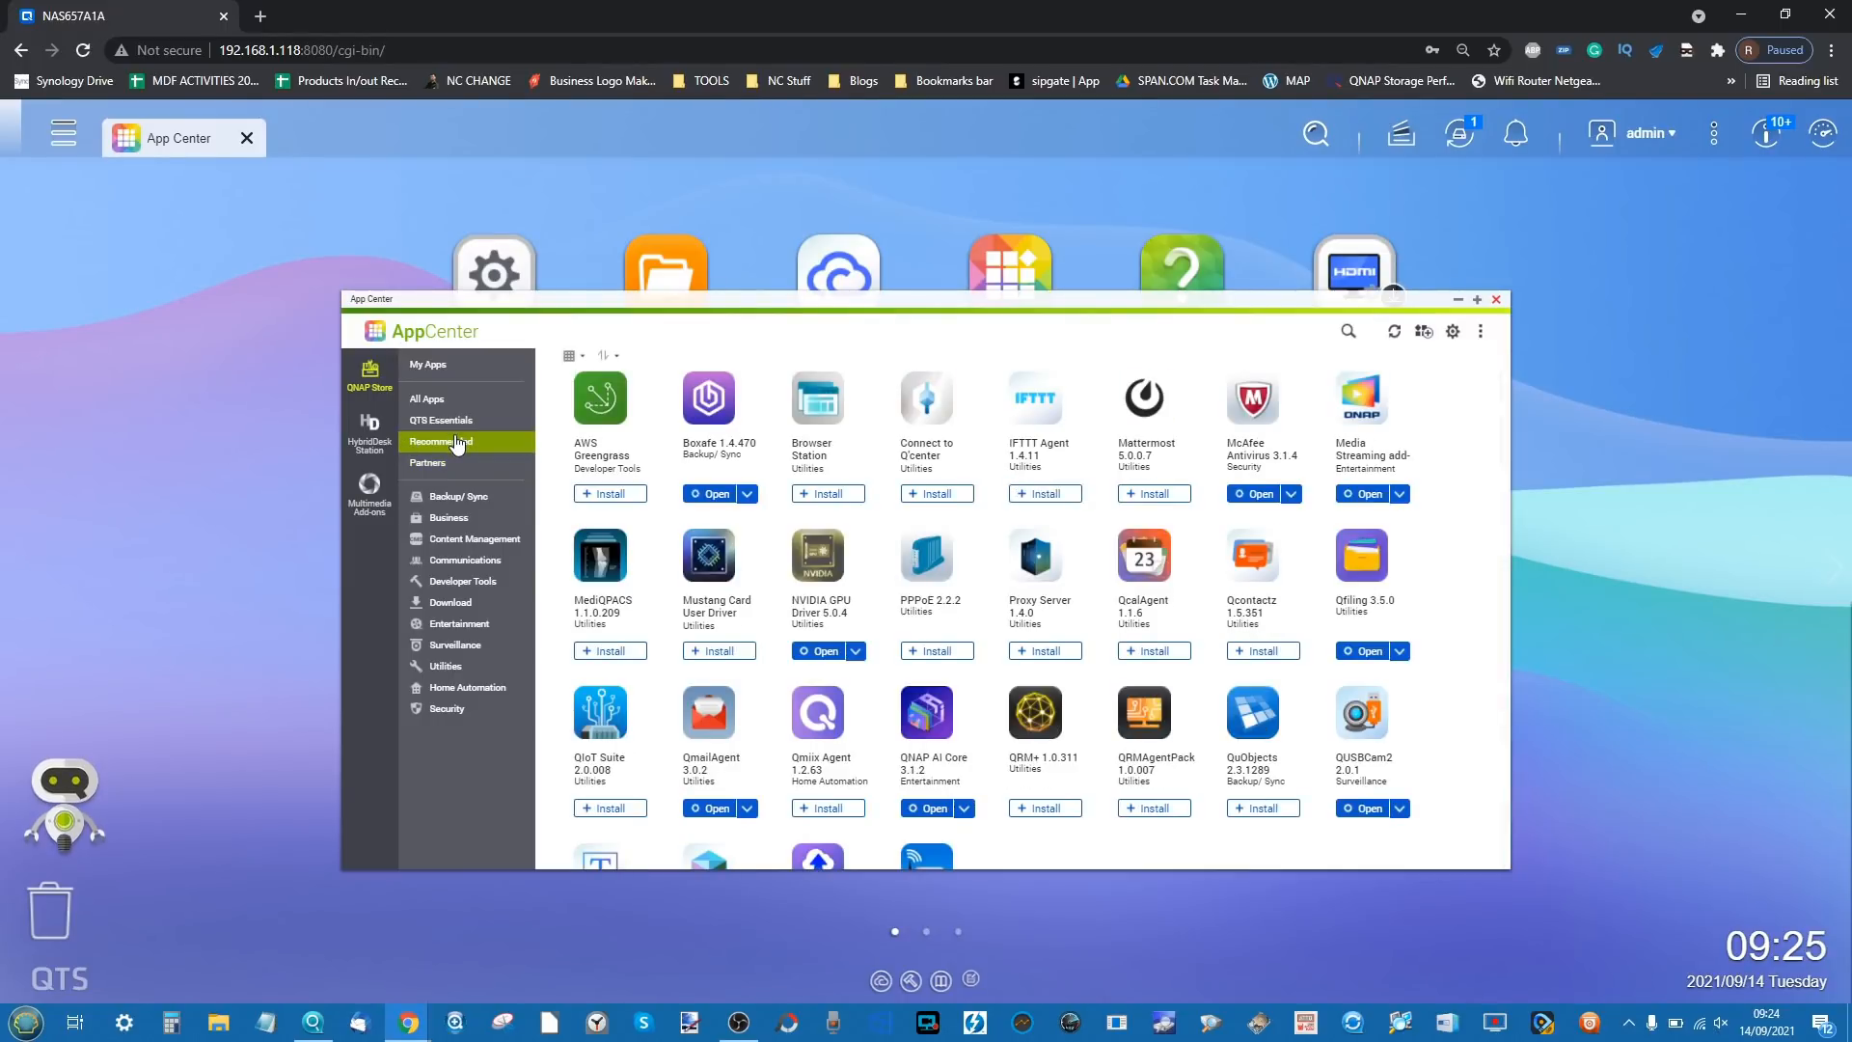
{"action": "scroll", "coordinate": [762, 554], "scroll_direction": "down", "scroll_amount": 1}
{"action": "scroll", "coordinate": [762, 558], "scroll_direction": "up", "scroll_amount": 2}
{"action": "left_click", "coordinate": [457, 366]}
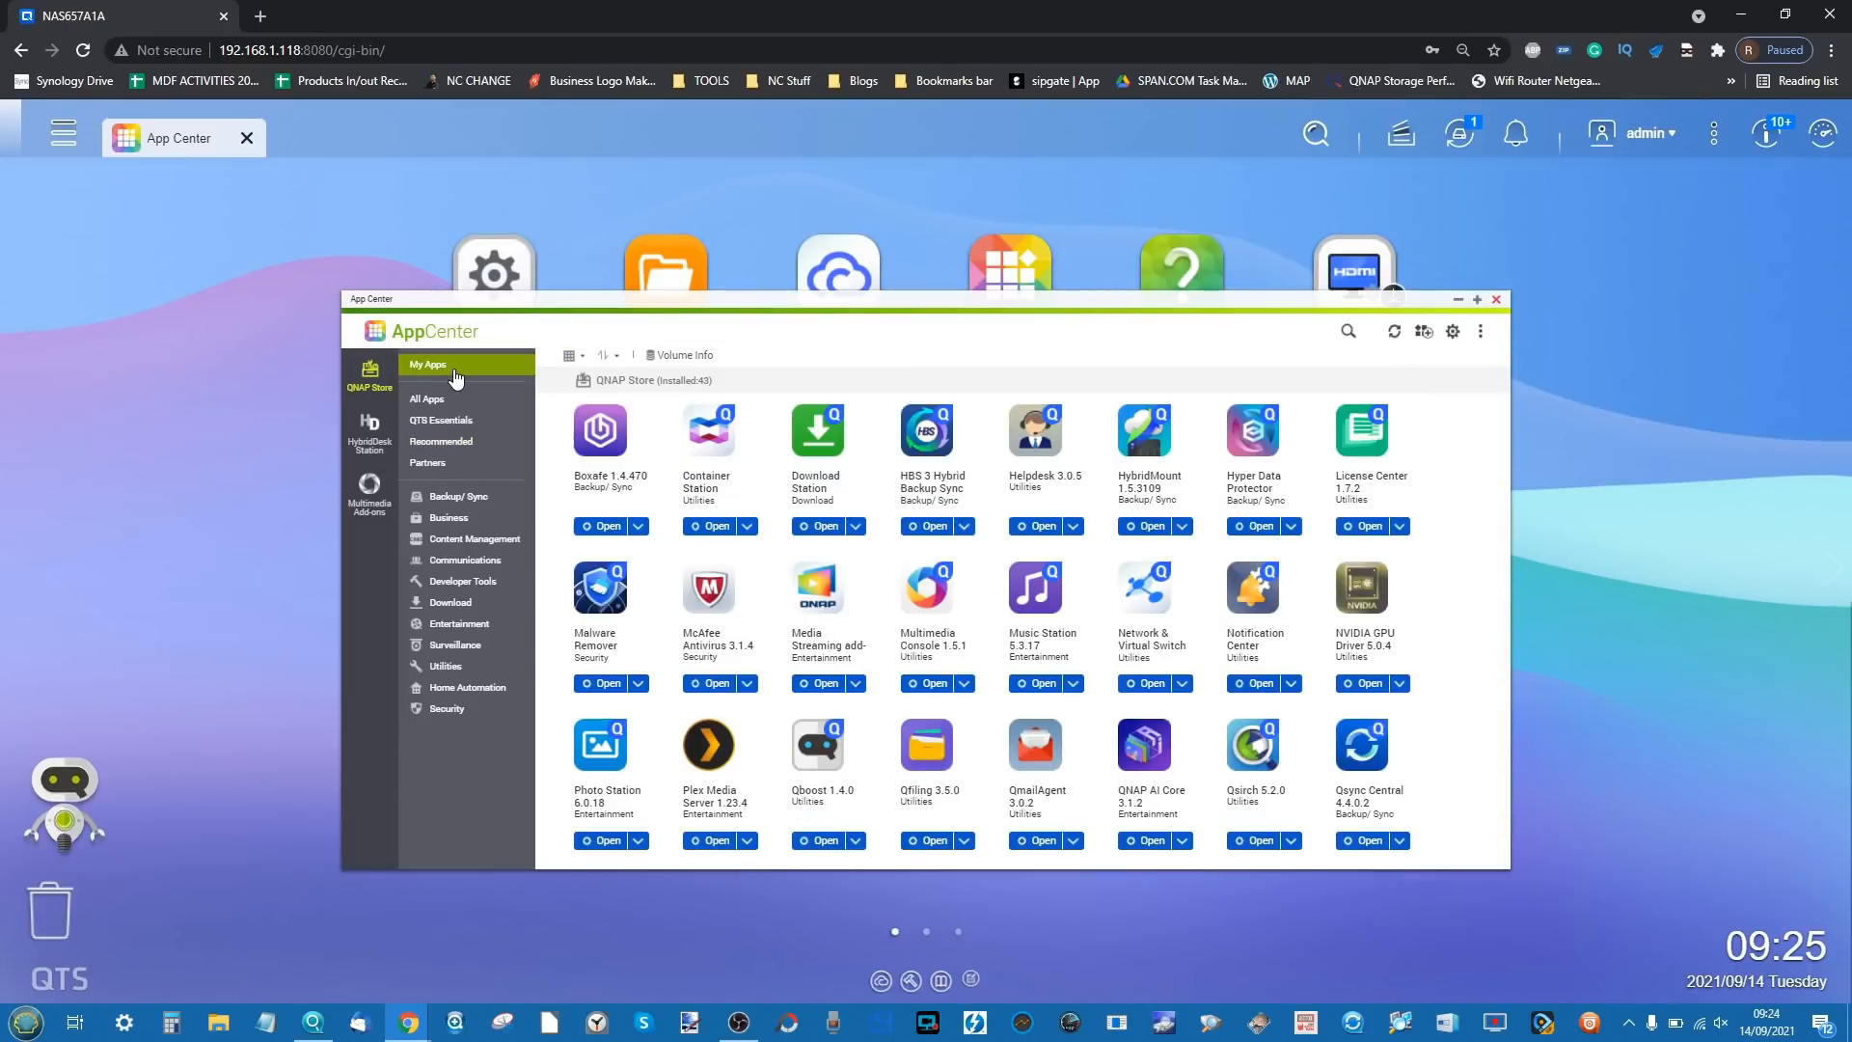
{"action": "left_click", "coordinate": [1497, 301]}
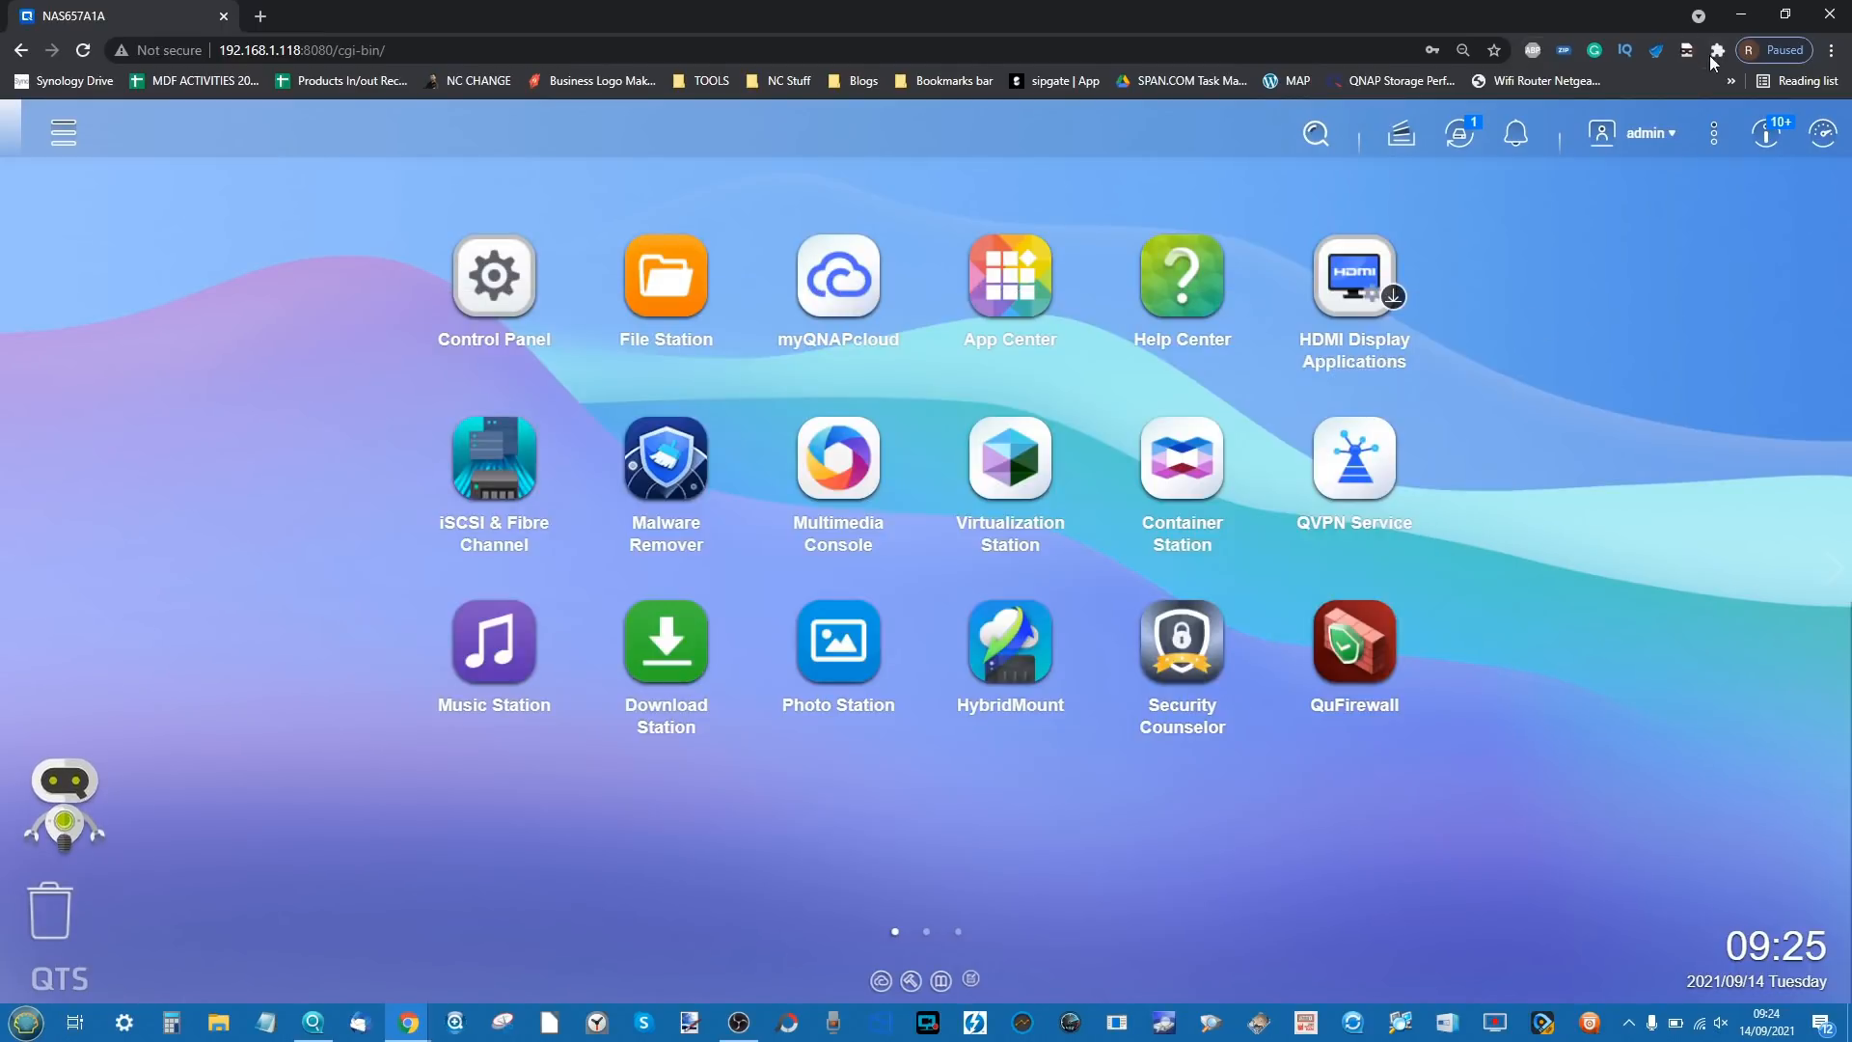
- Open and dismiss the Notice Board, then bring up the QTS main menu
{"action": "left_click", "coordinate": [1765, 140]}
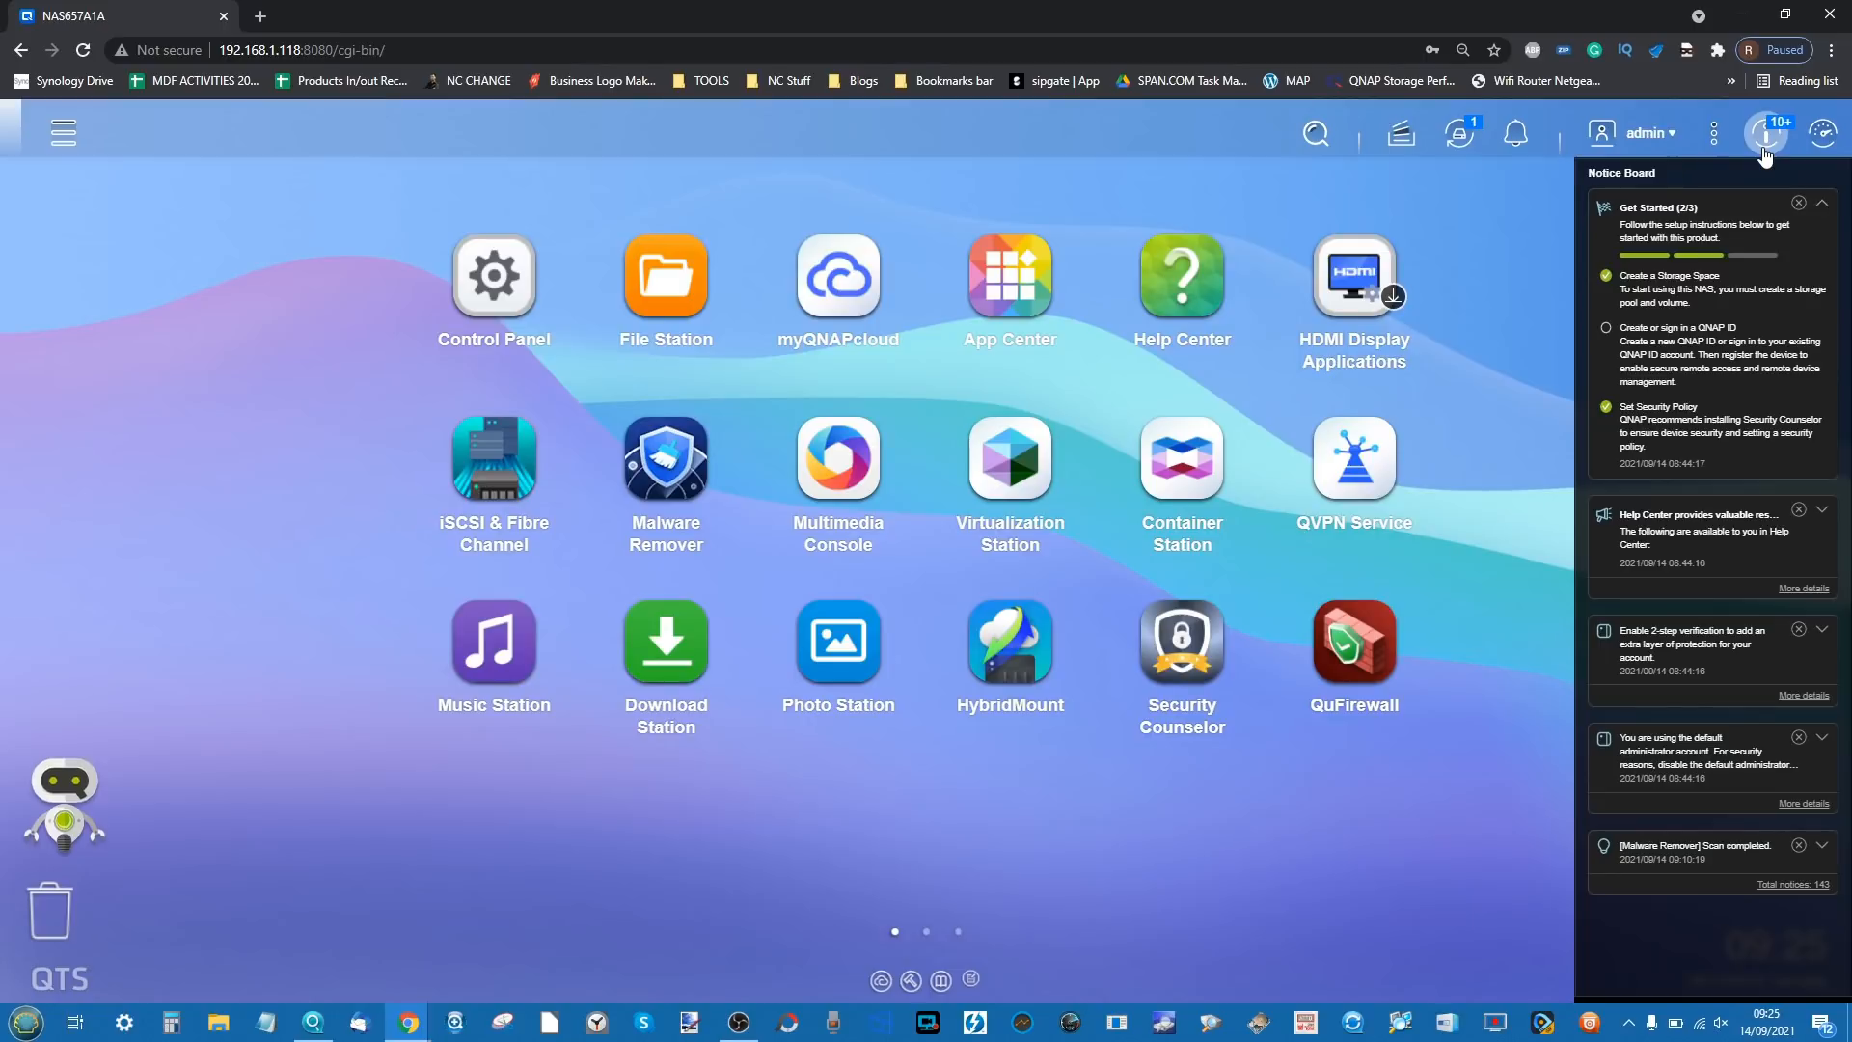
{"action": "left_click", "coordinate": [1763, 150]}
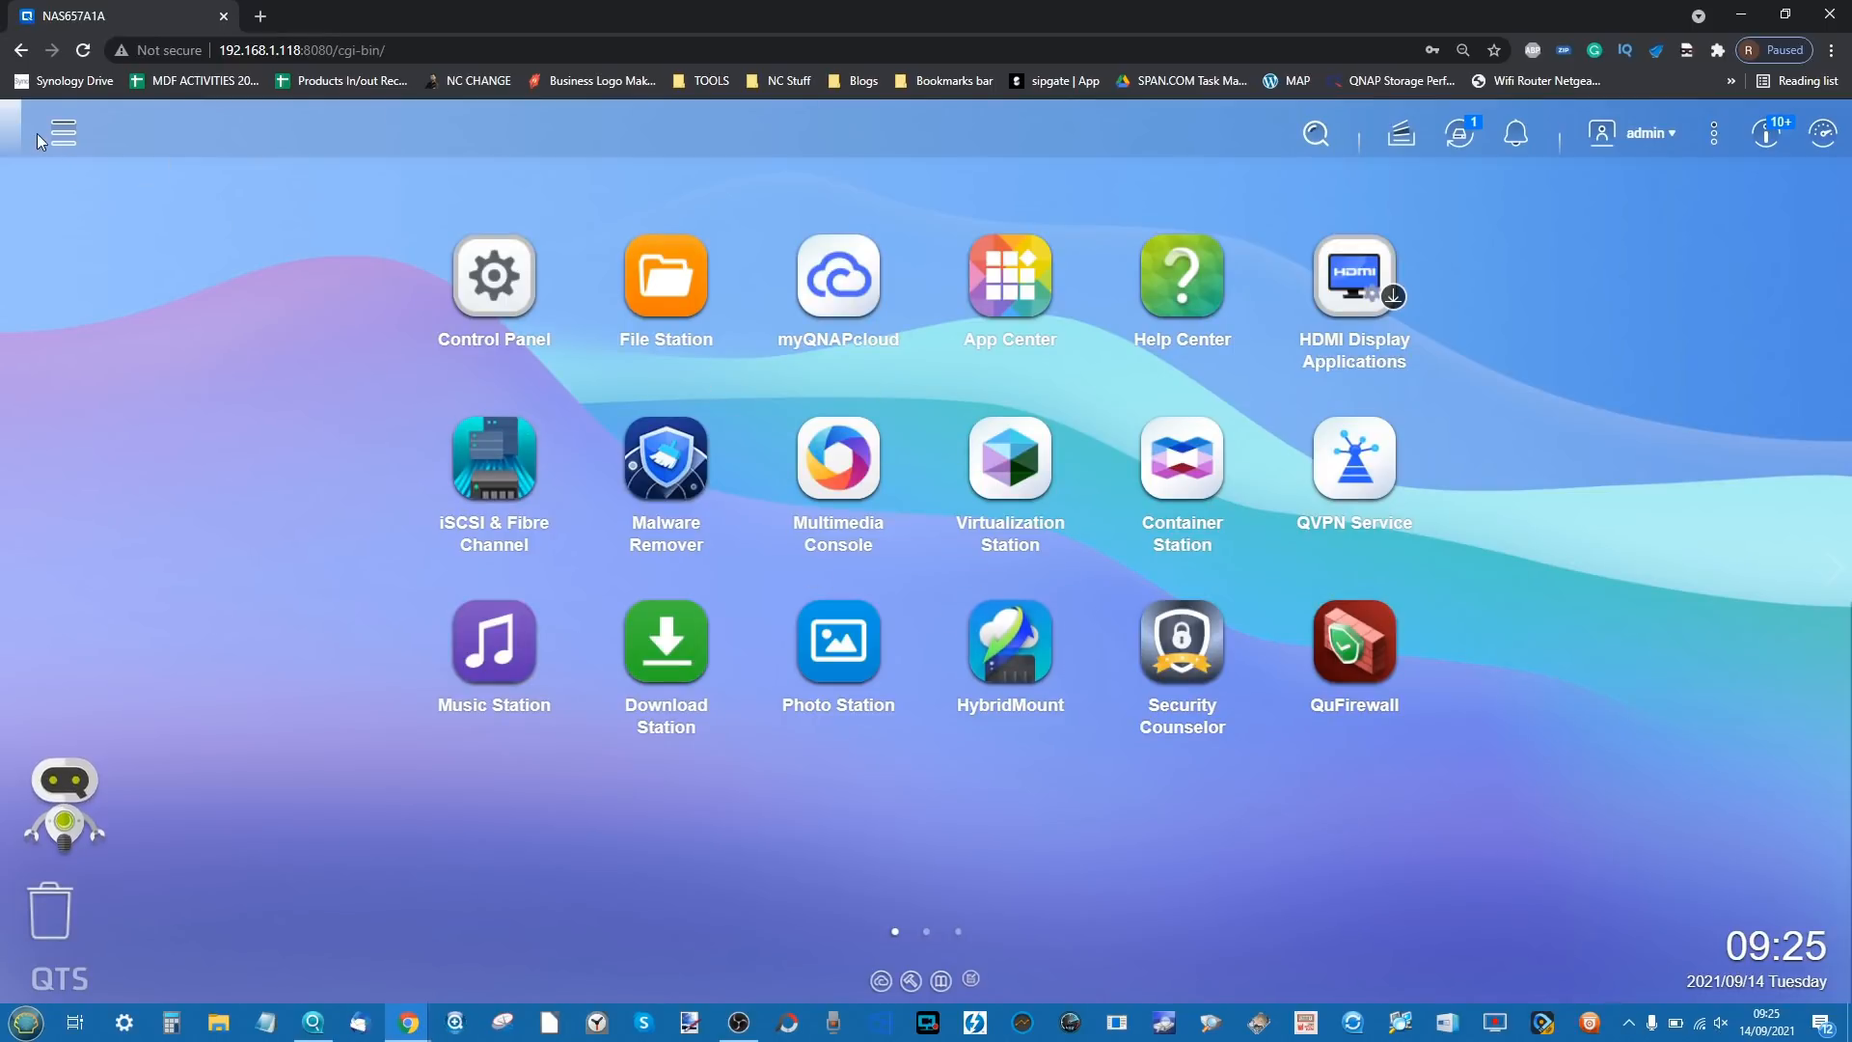
{"action": "left_click", "coordinate": [63, 136]}
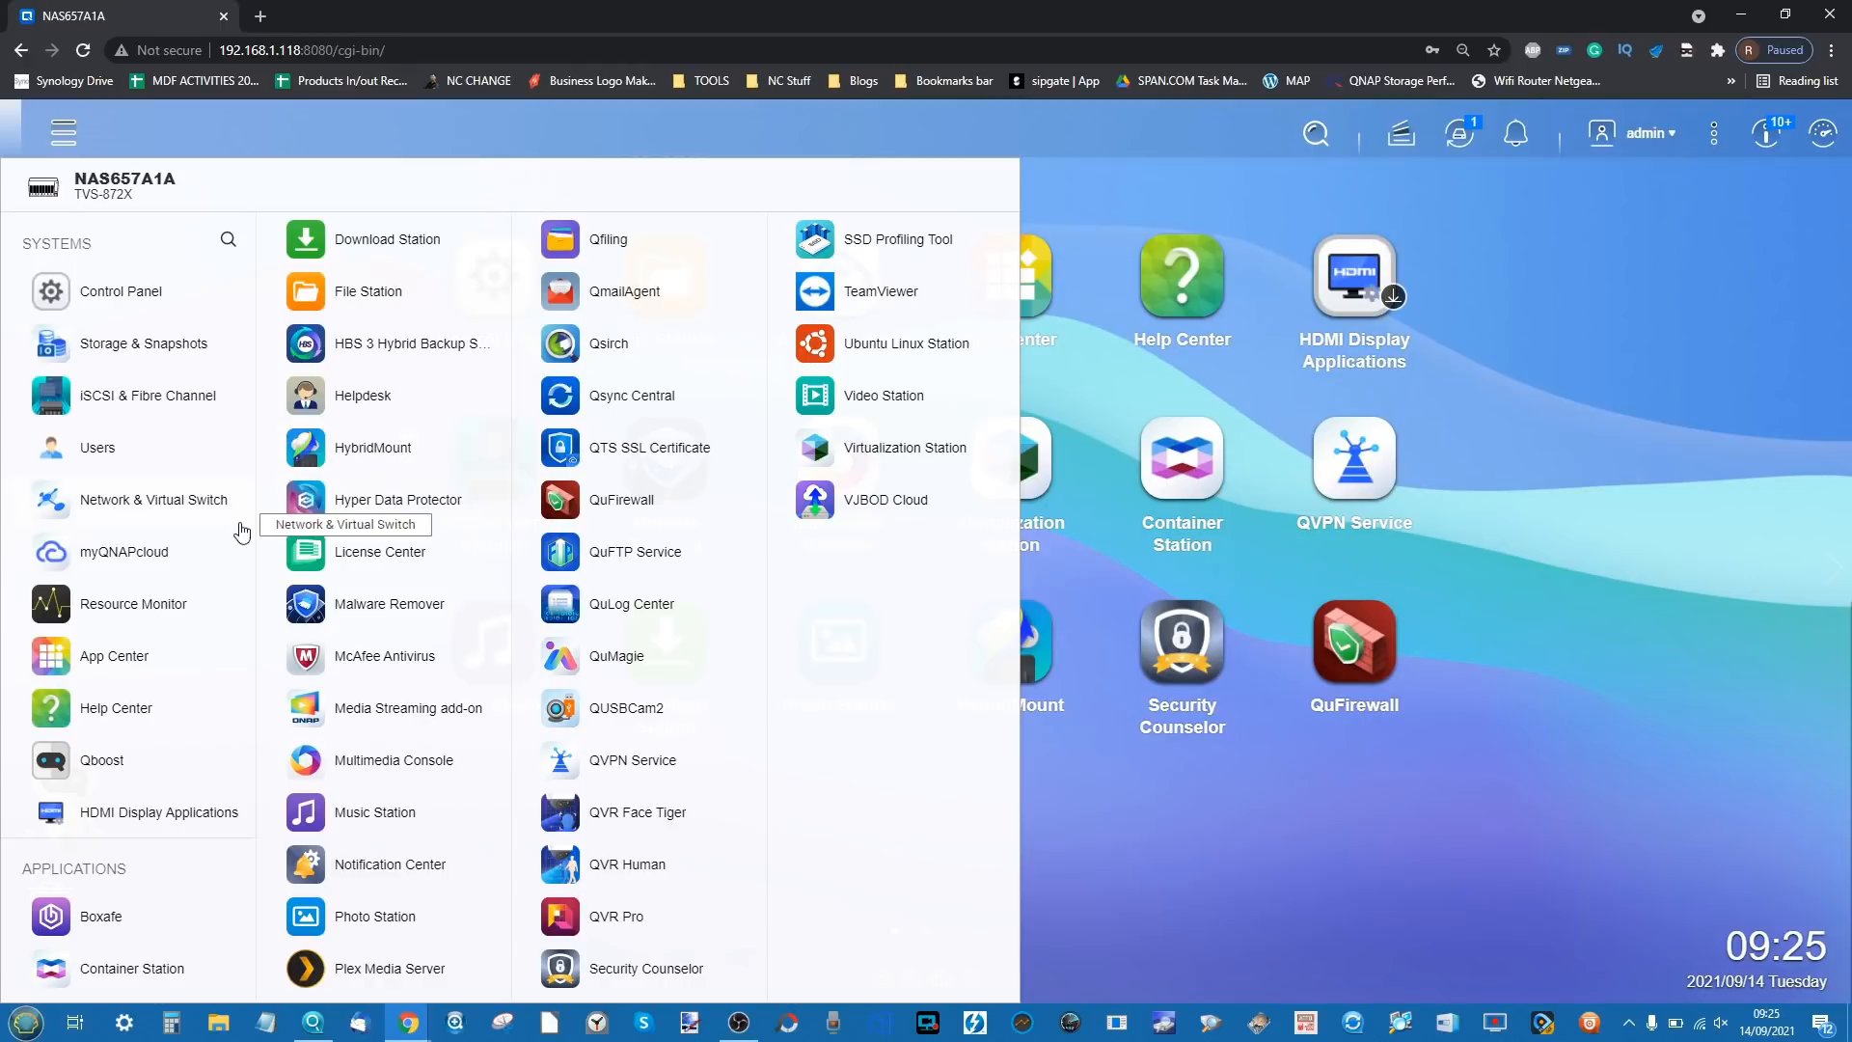
- Launch HBS 3 Hybrid Backup Sync, move and enlarge its window, and reopen the main menu
{"action": "left_click", "coordinate": [406, 345]}
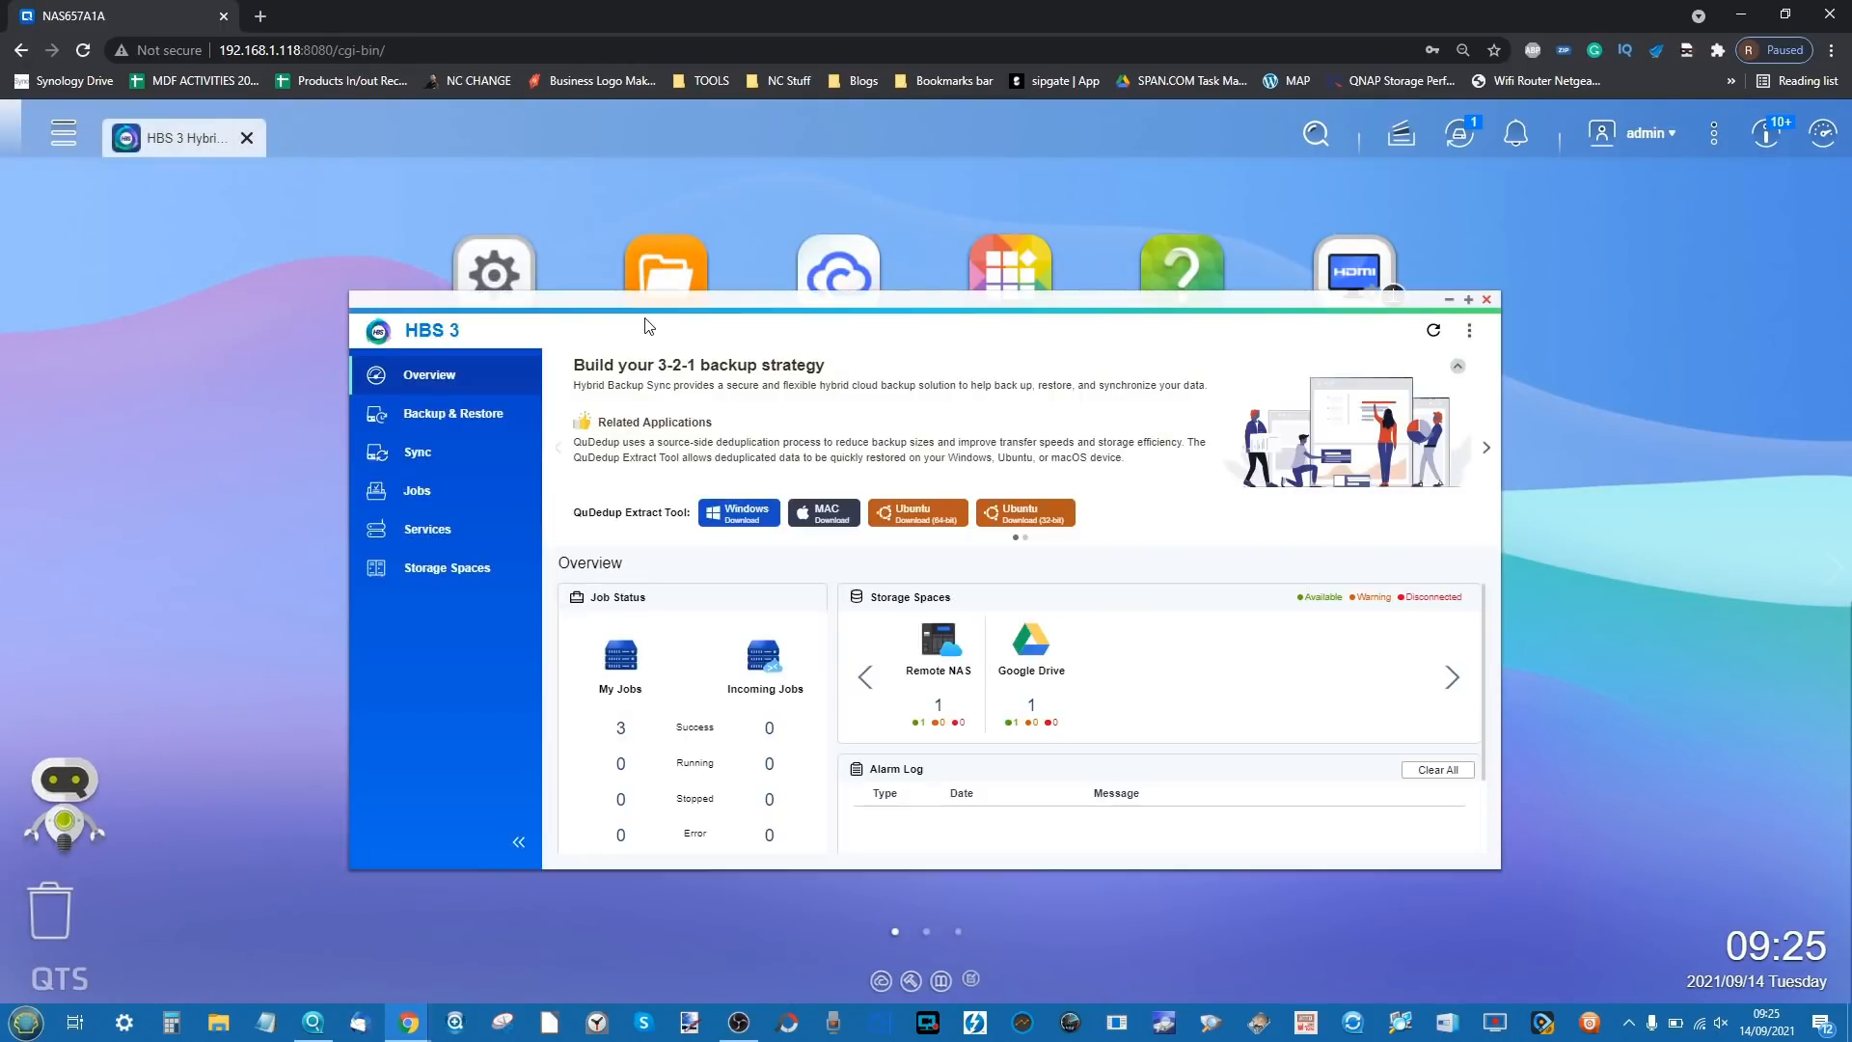
{"action": "left_click_drag", "start_coordinate": [653, 315], "coordinate": [569, 197]}
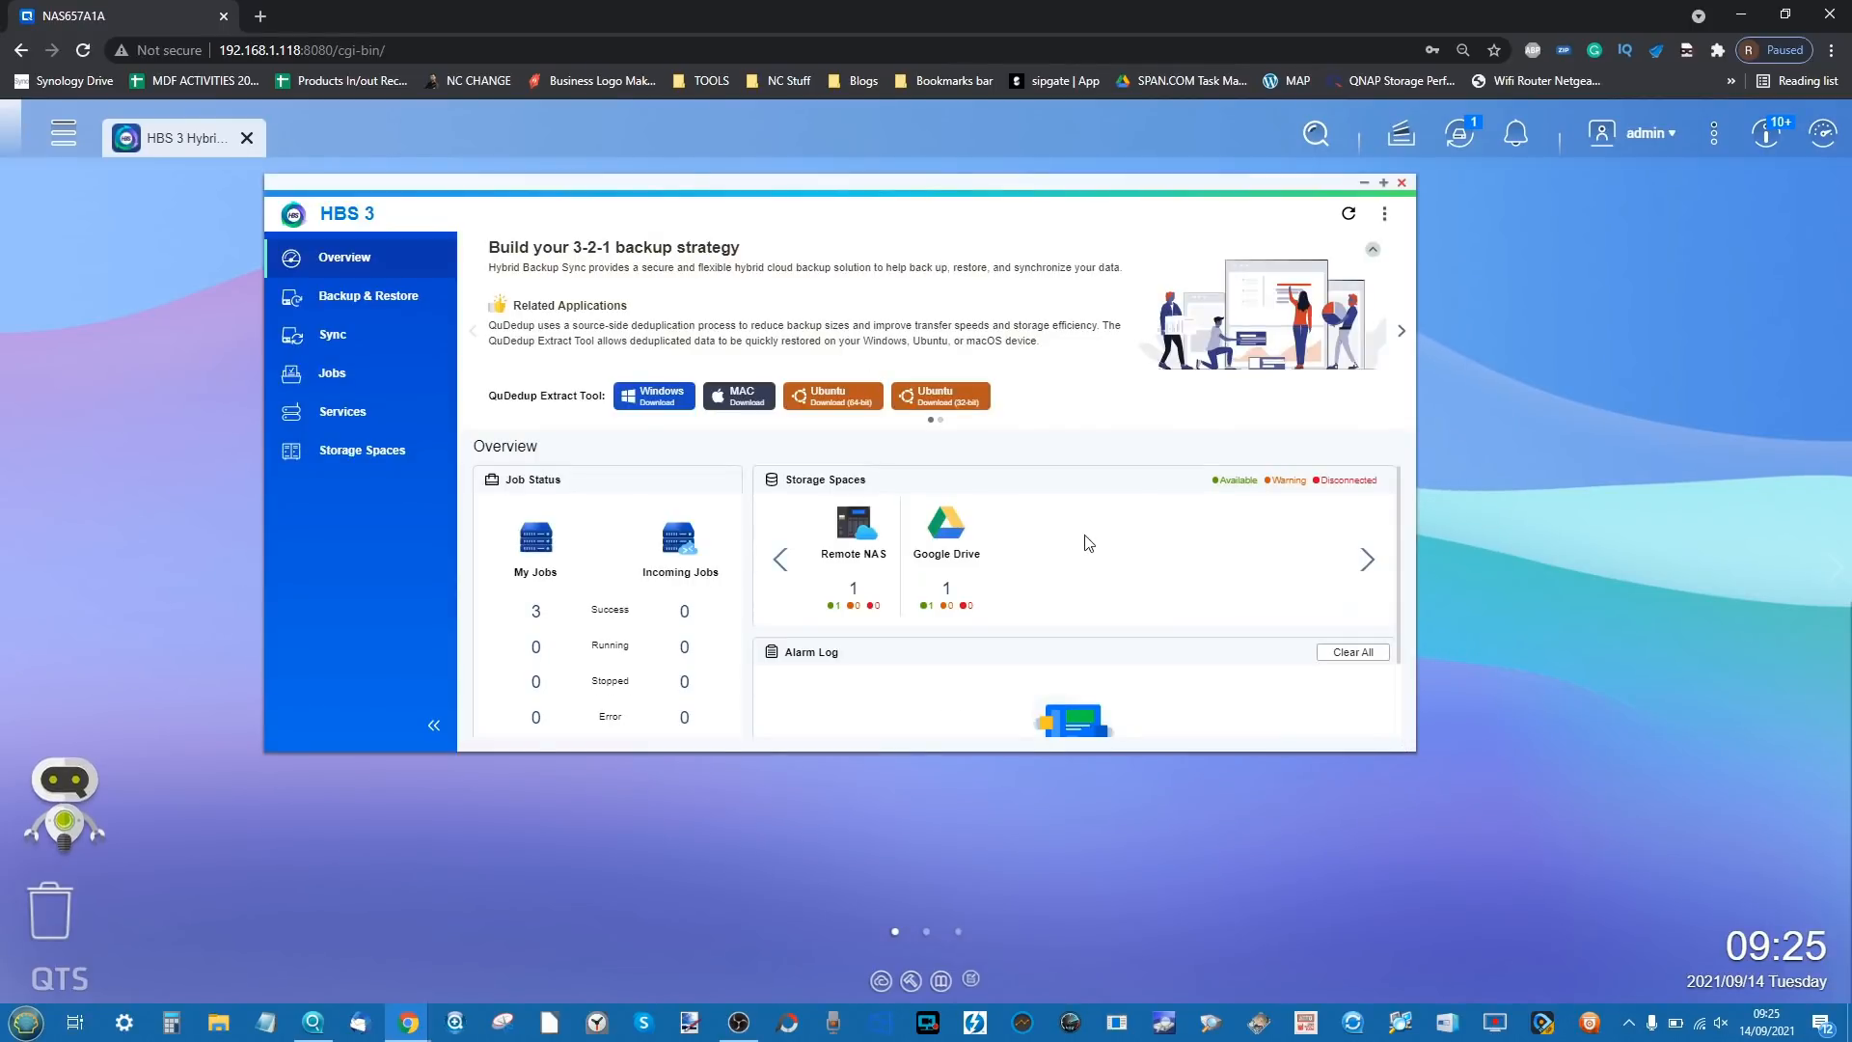
{"action": "scroll", "coordinate": [1088, 542], "scroll_direction": "down", "scroll_amount": 1}
{"action": "left_click_drag", "start_coordinate": [1416, 750], "coordinate": [1595, 801]}
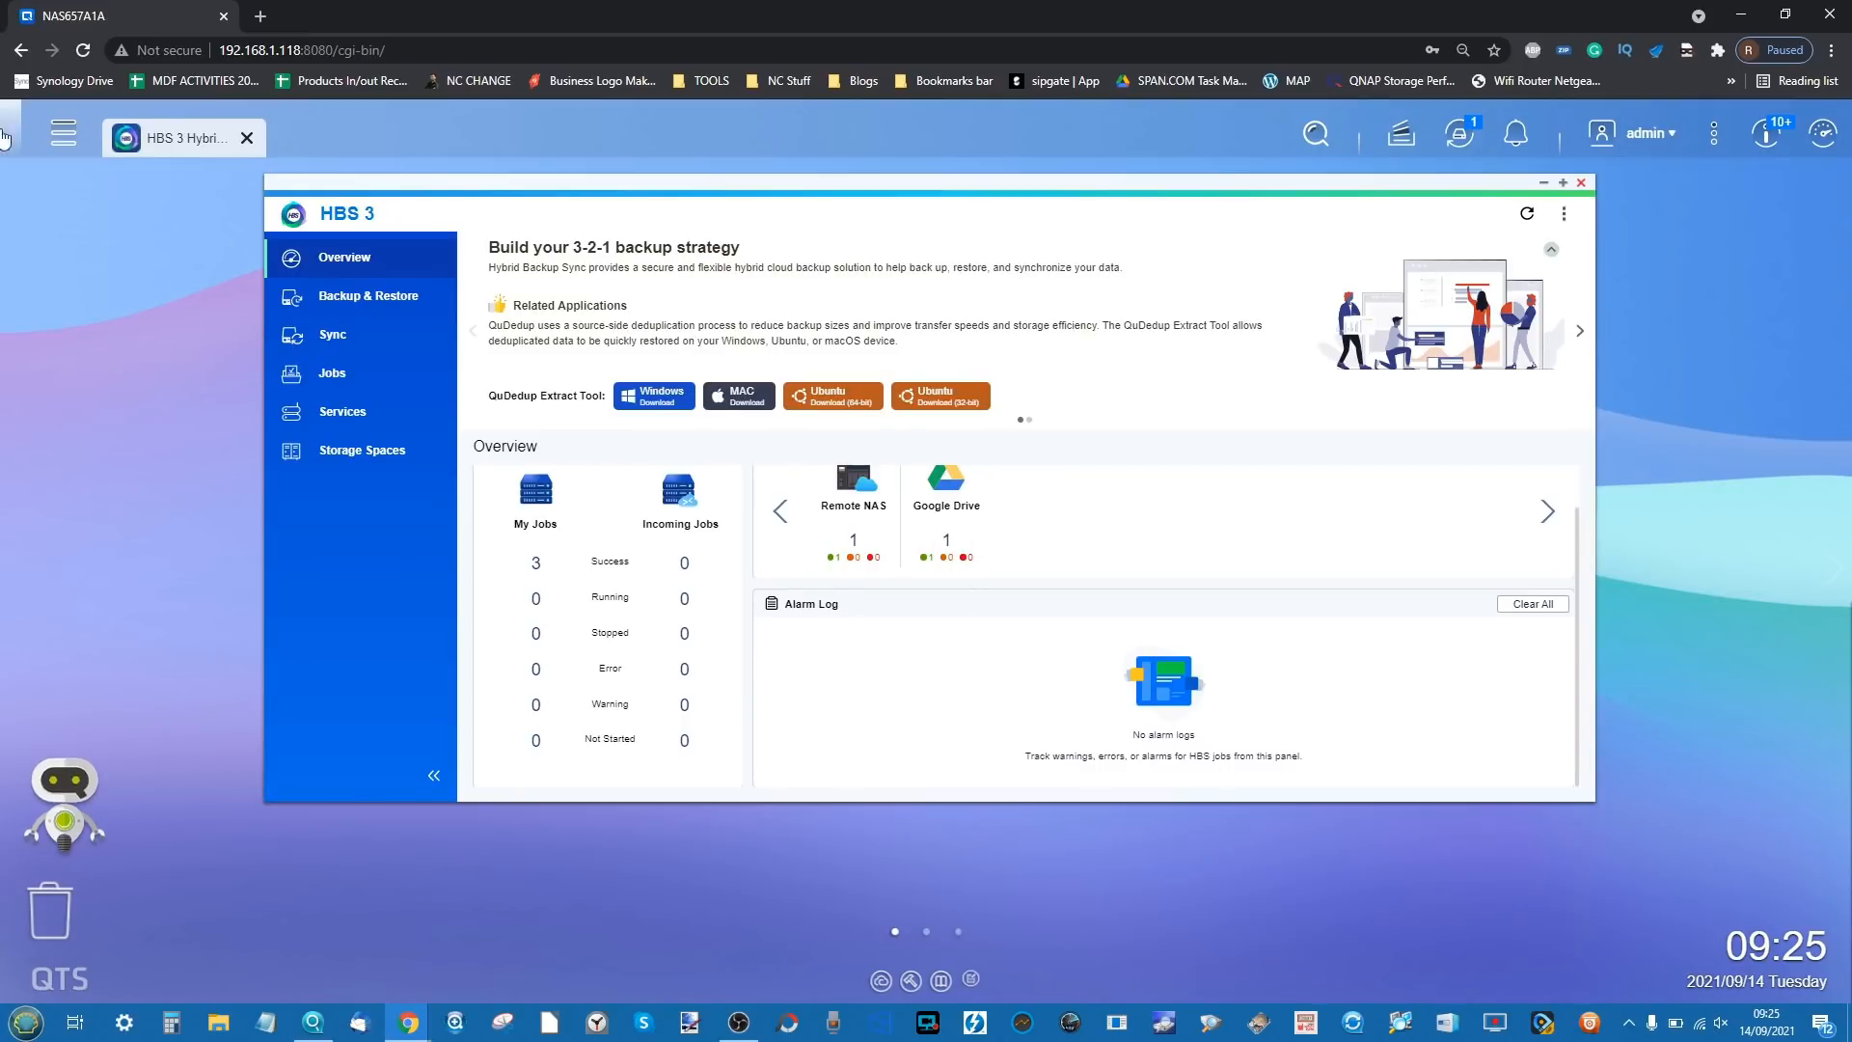
{"action": "left_click", "coordinate": [63, 132]}
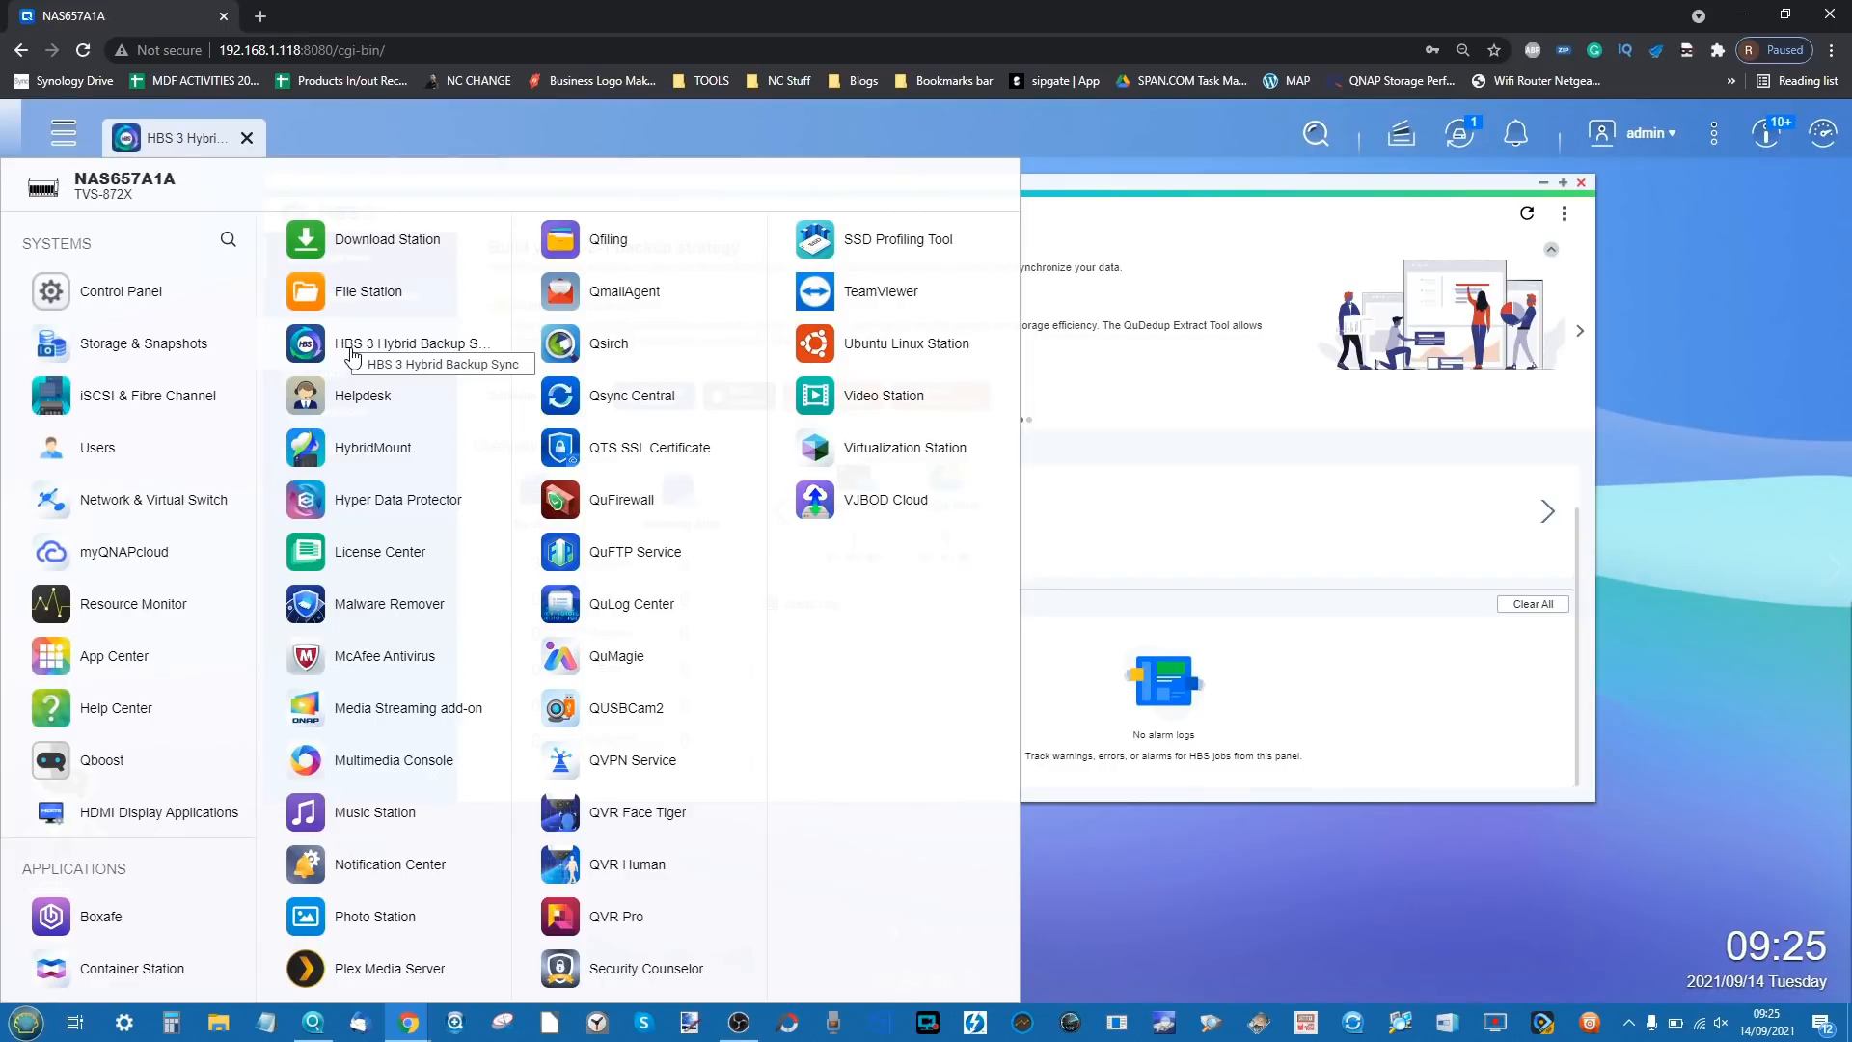
- Launch Qsync Central, then open the Qsync client from the system tray and move its window higher
{"action": "left_click", "coordinate": [676, 396]}
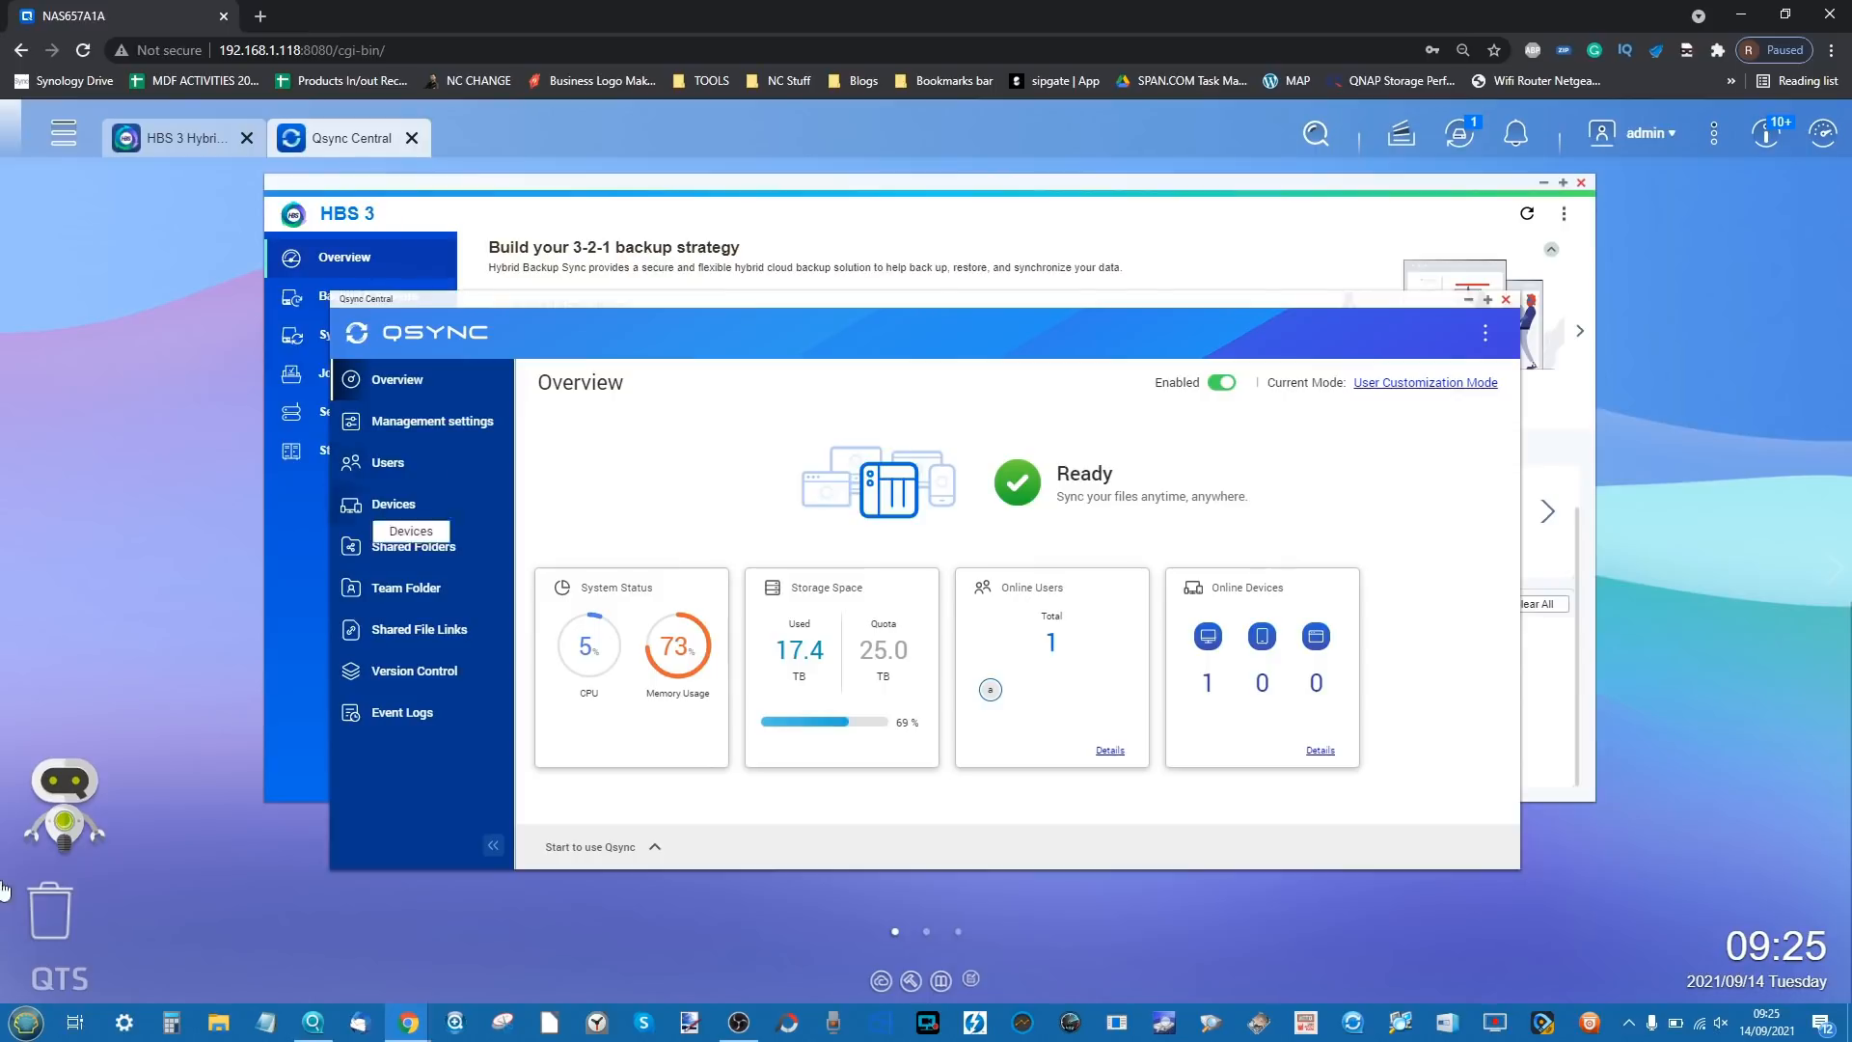
{"action": "left_click", "coordinate": [1629, 1023]}
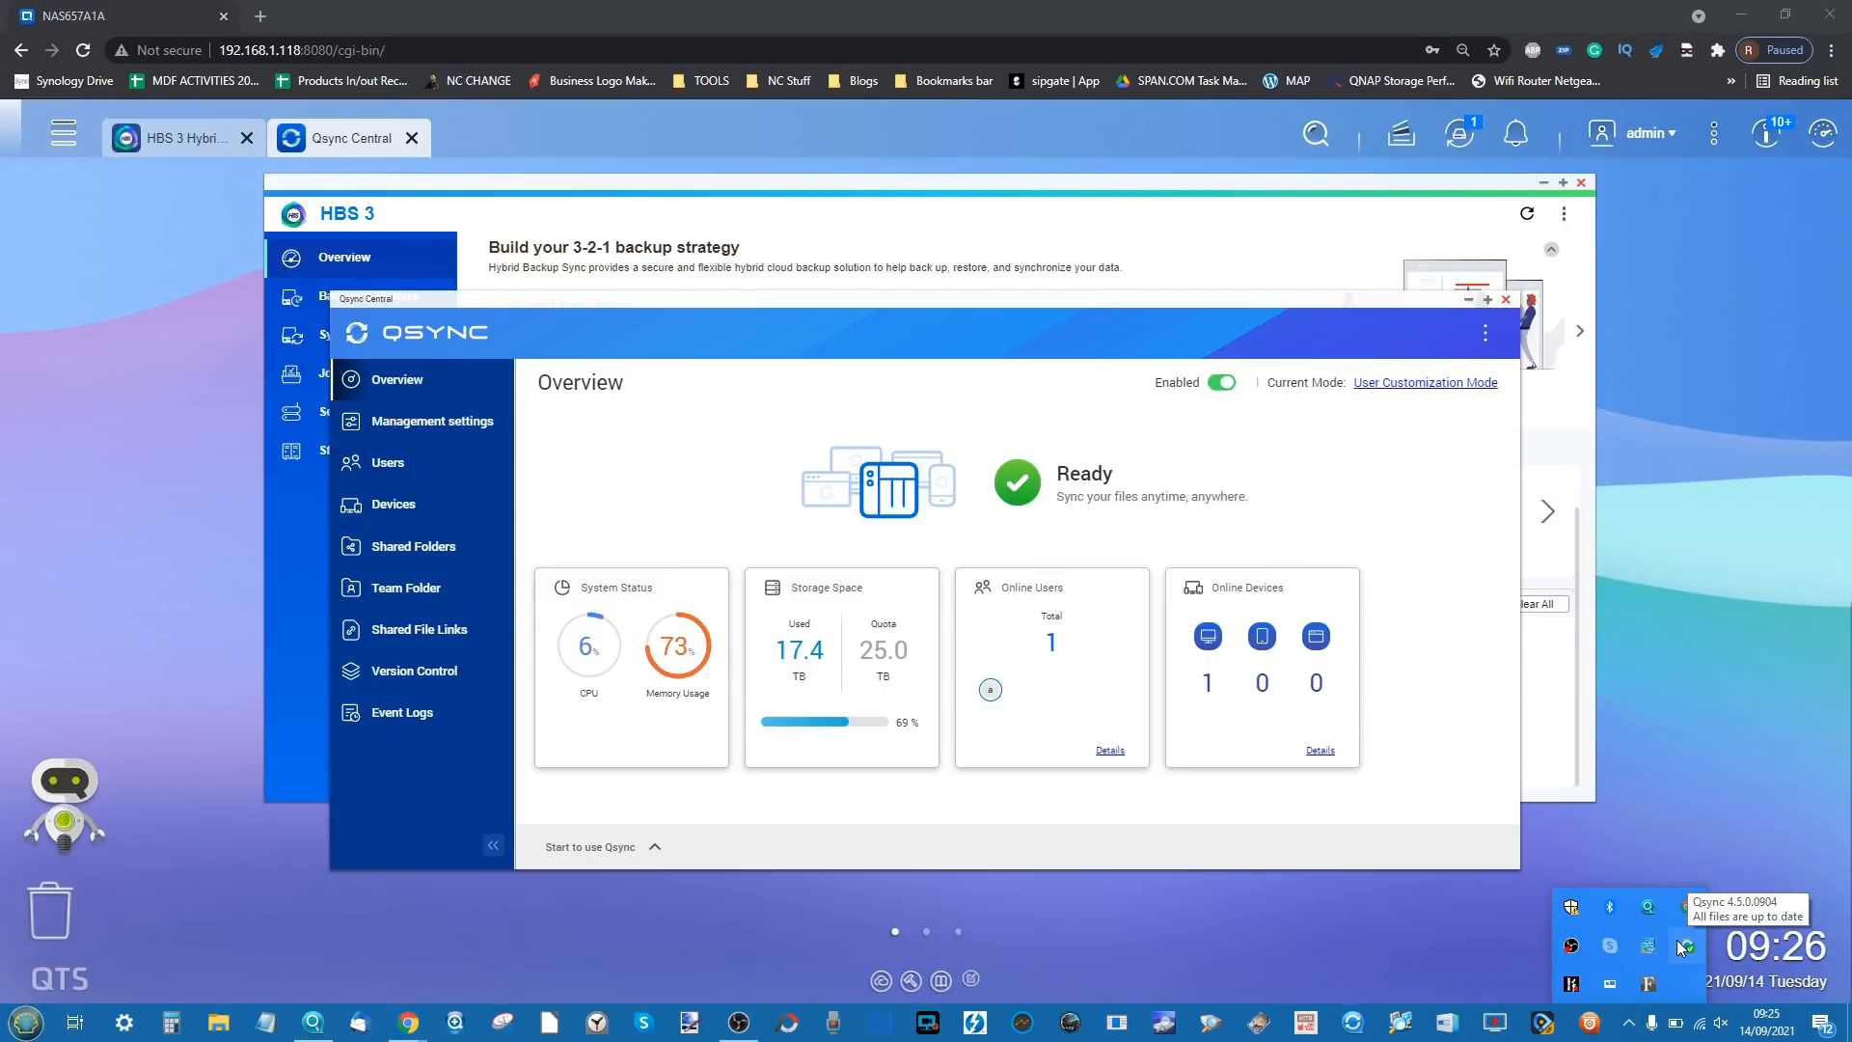
{"action": "left_click", "coordinate": [1684, 948]}
{"action": "left_click", "coordinate": [1683, 949]}
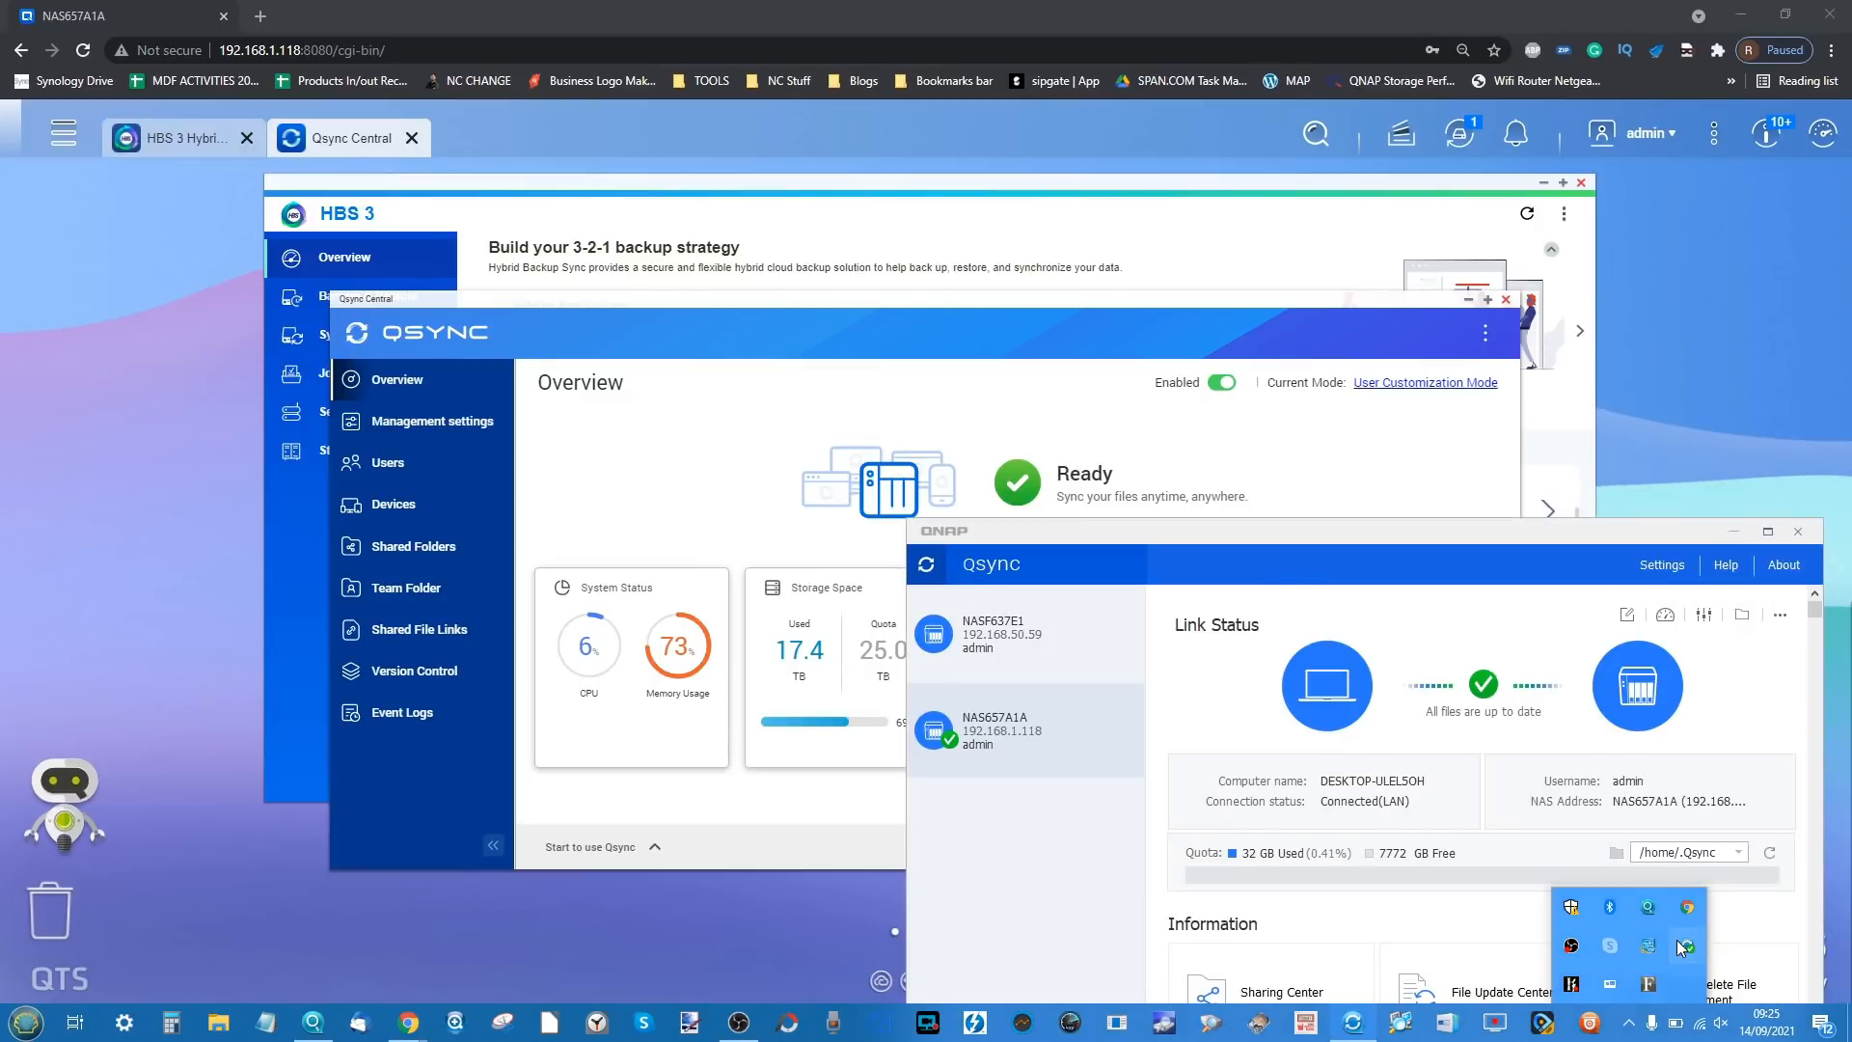
{"action": "left_click_drag", "start_coordinate": [1322, 533], "coordinate": [1290, 352]}
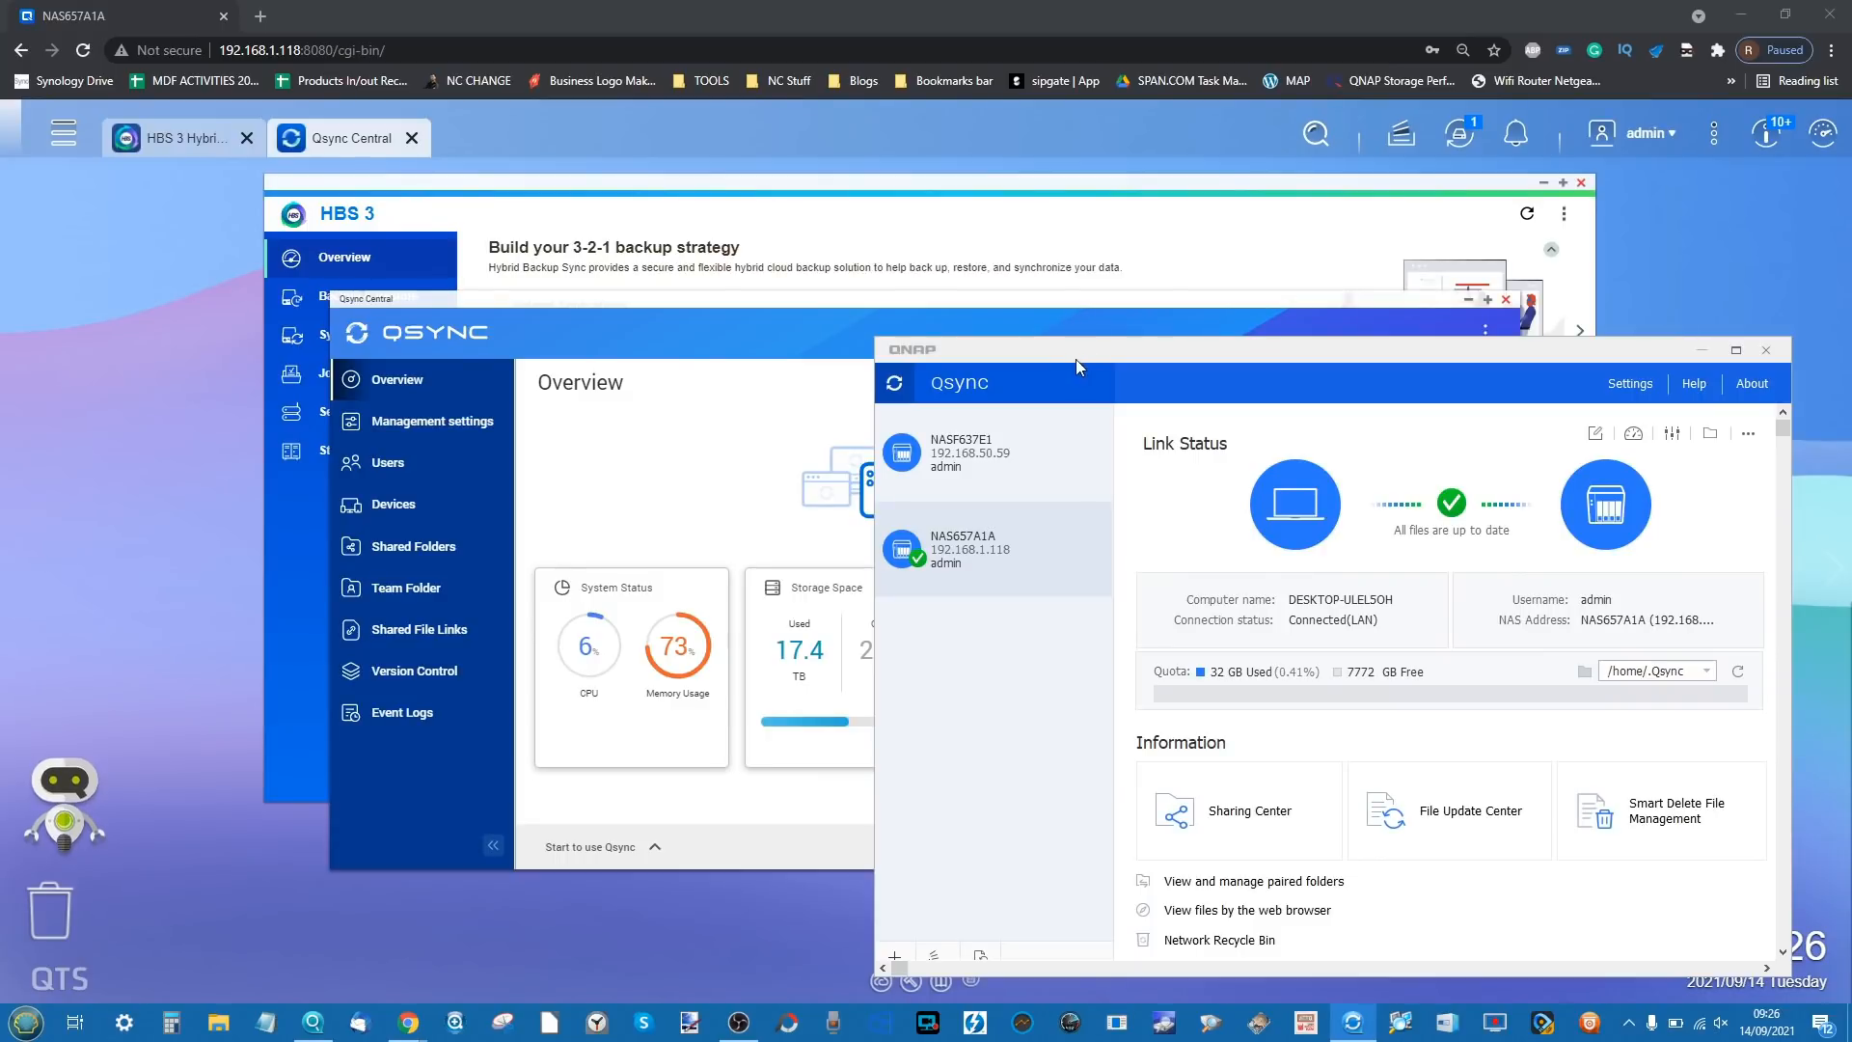
{"action": "left_click_drag", "start_coordinate": [1074, 359], "coordinate": [1080, 322]}
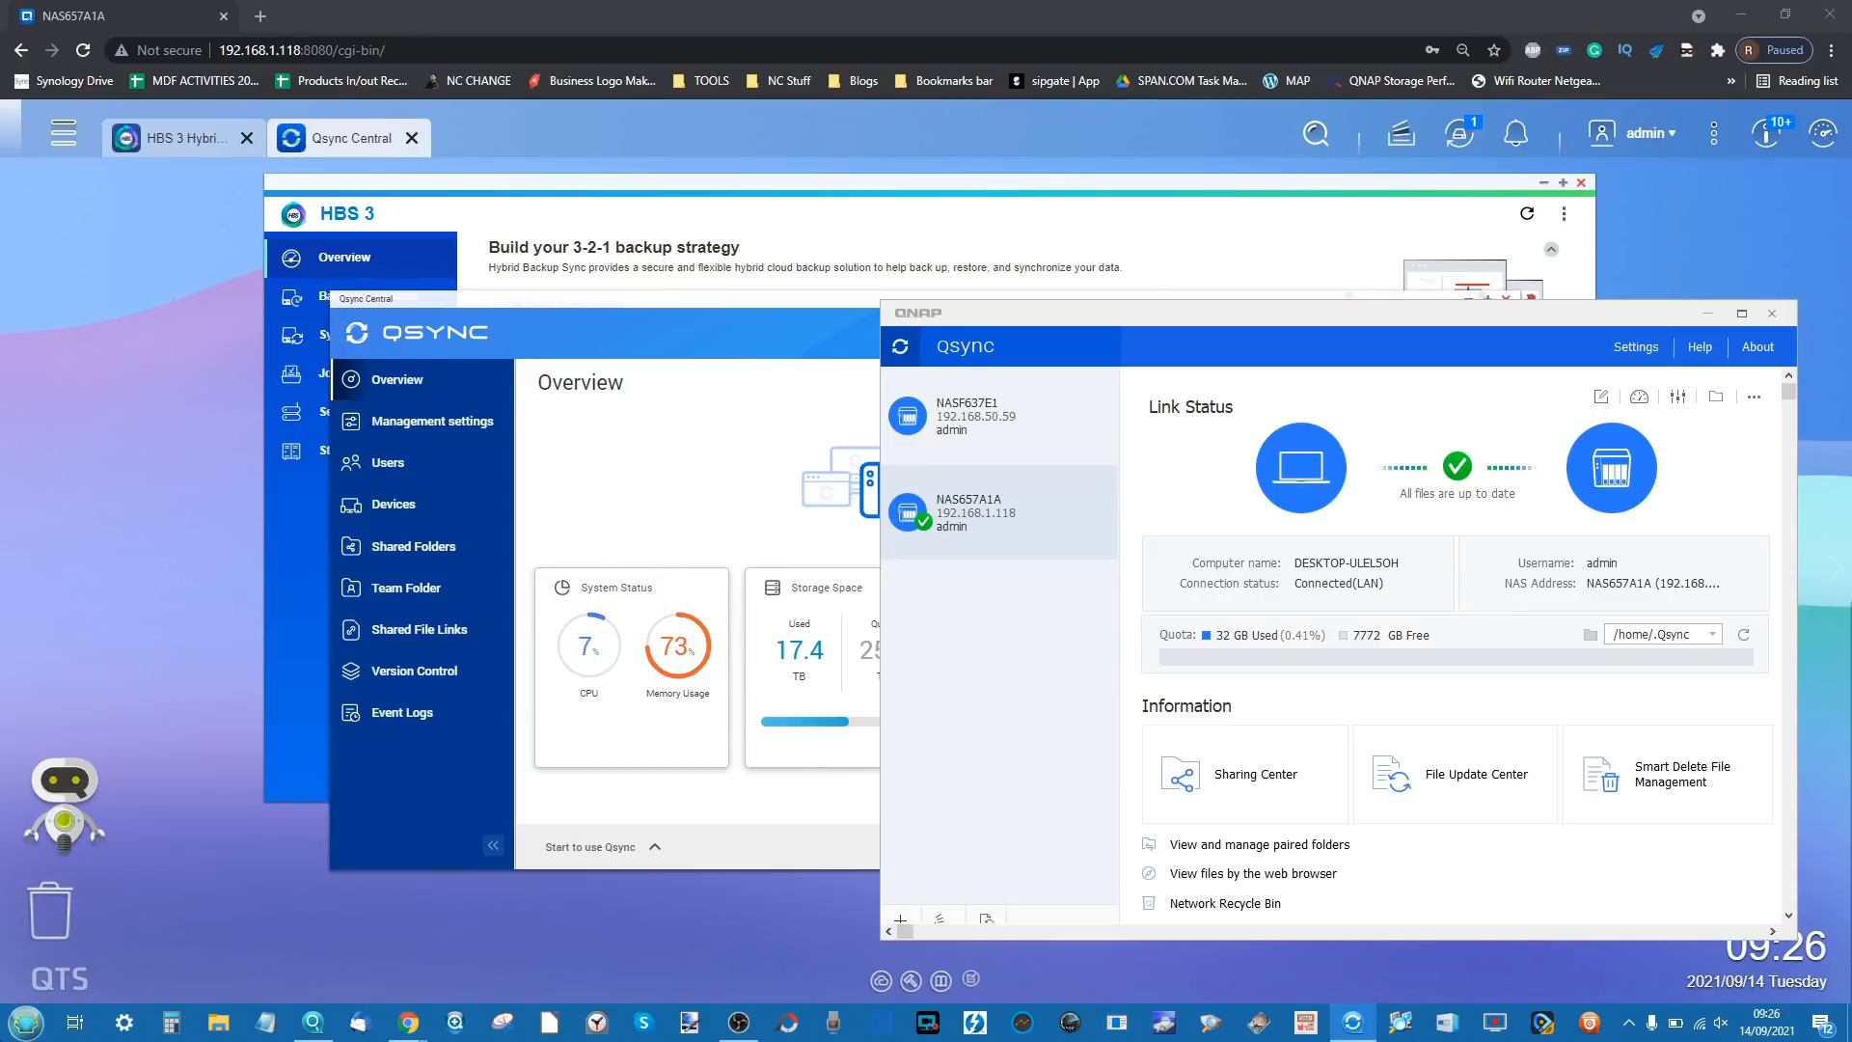
{"action": "left_click", "coordinate": [5, 1034]}
- Open Music (NAS657A1A) from the Qsync folder maximised, widen the Name column, then minimise Explorer
{"action": "left_click", "coordinate": [257, 492]}
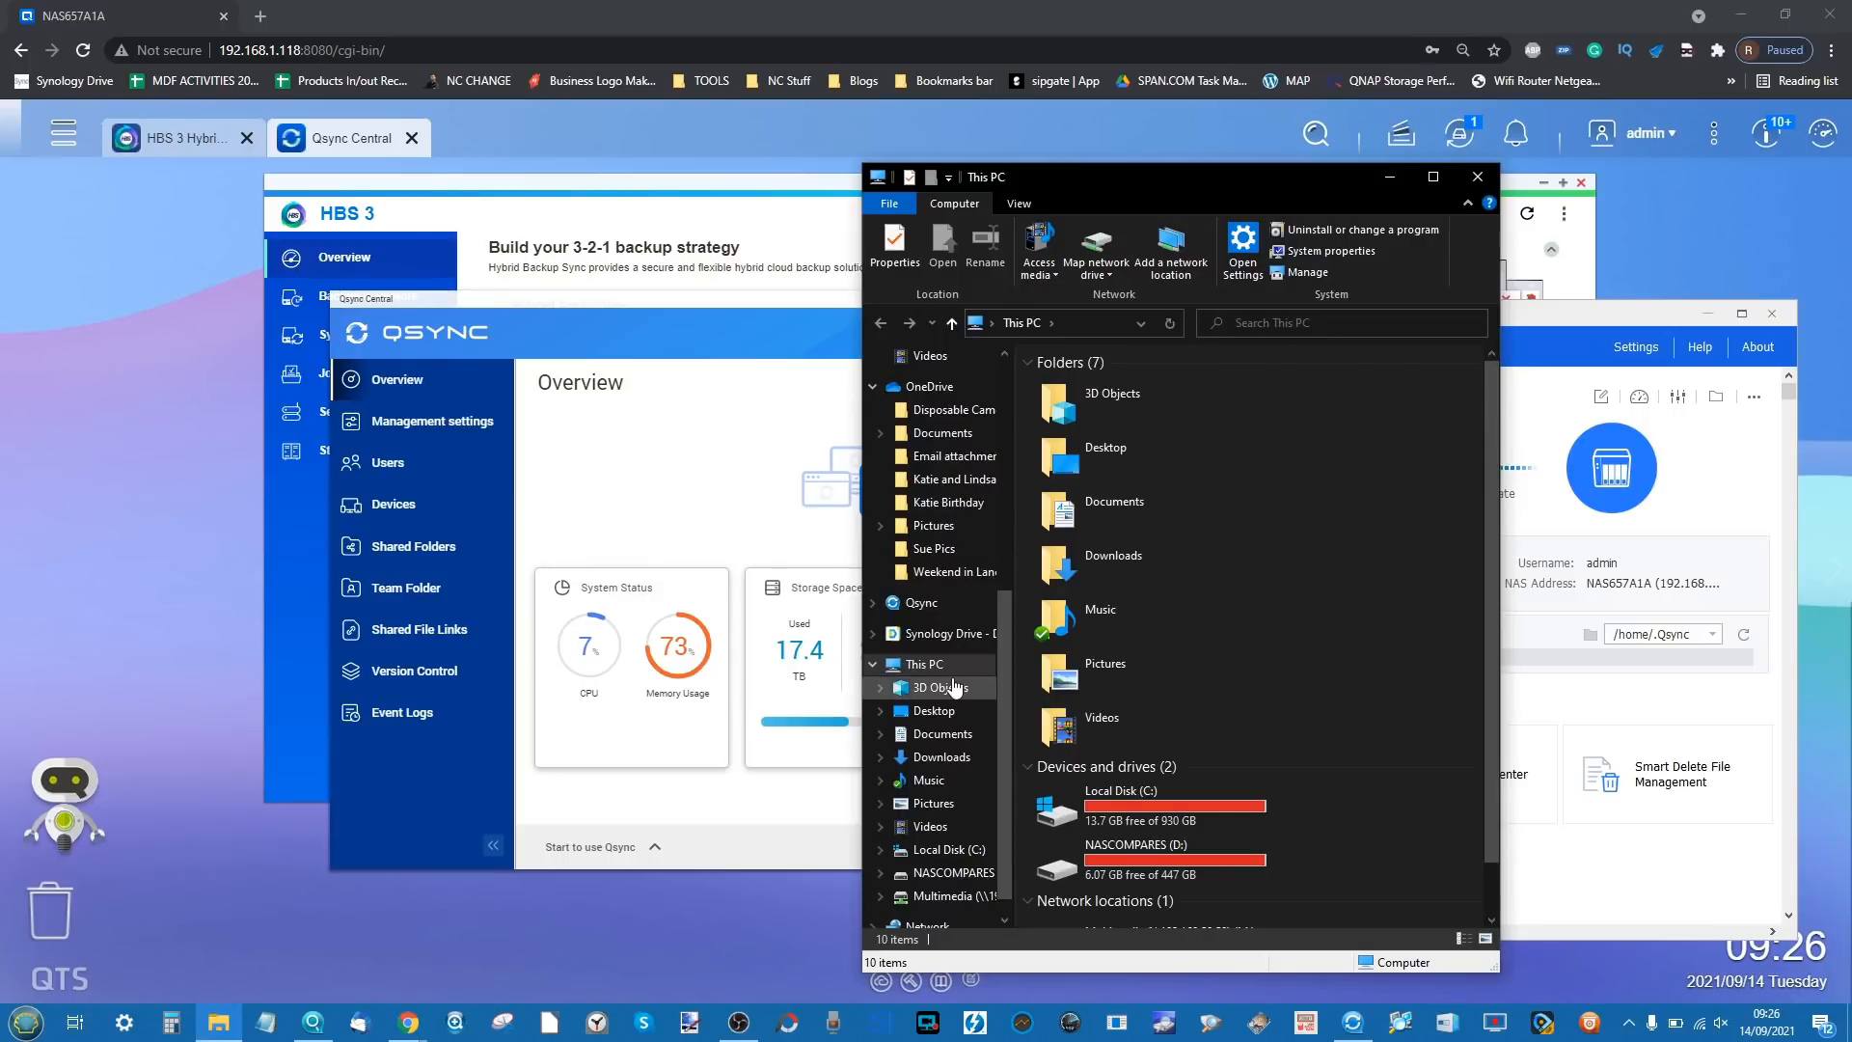
{"action": "left_click", "coordinate": [941, 573]}
{"action": "left_click", "coordinate": [921, 603]}
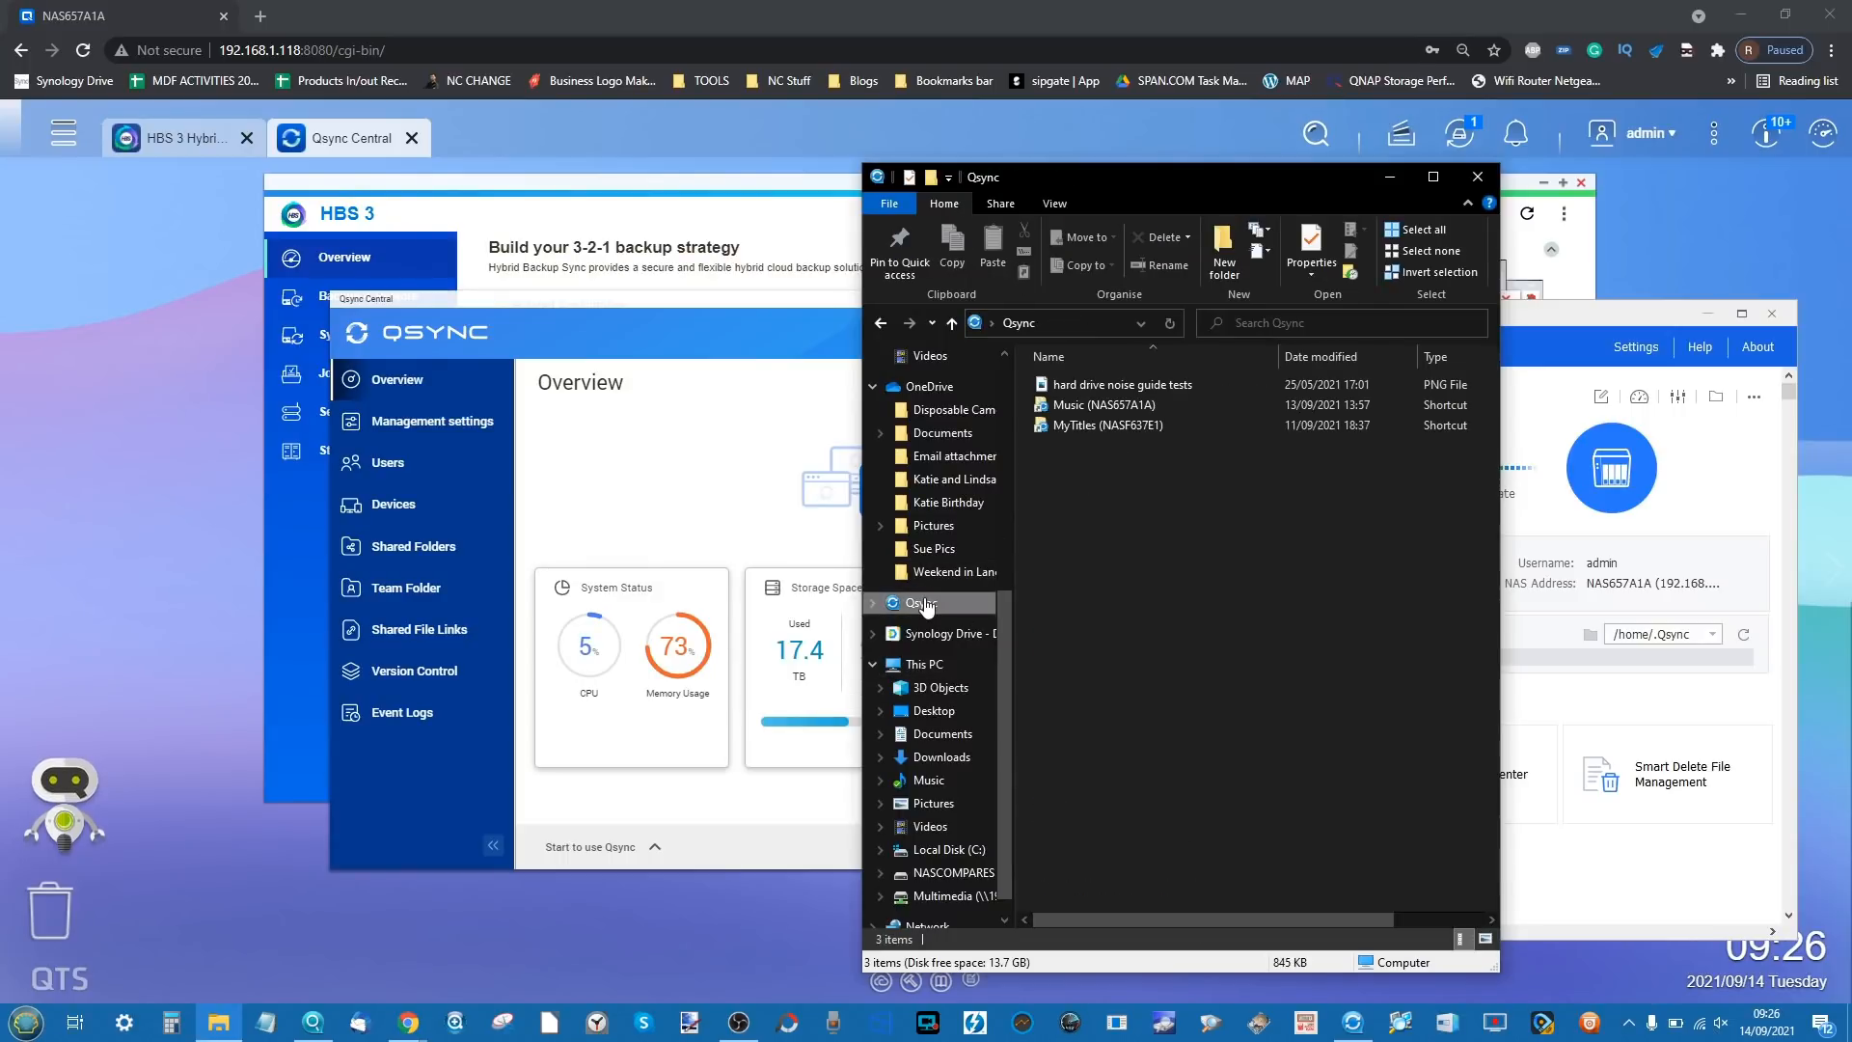
{"action": "left_click", "coordinate": [1106, 411]}
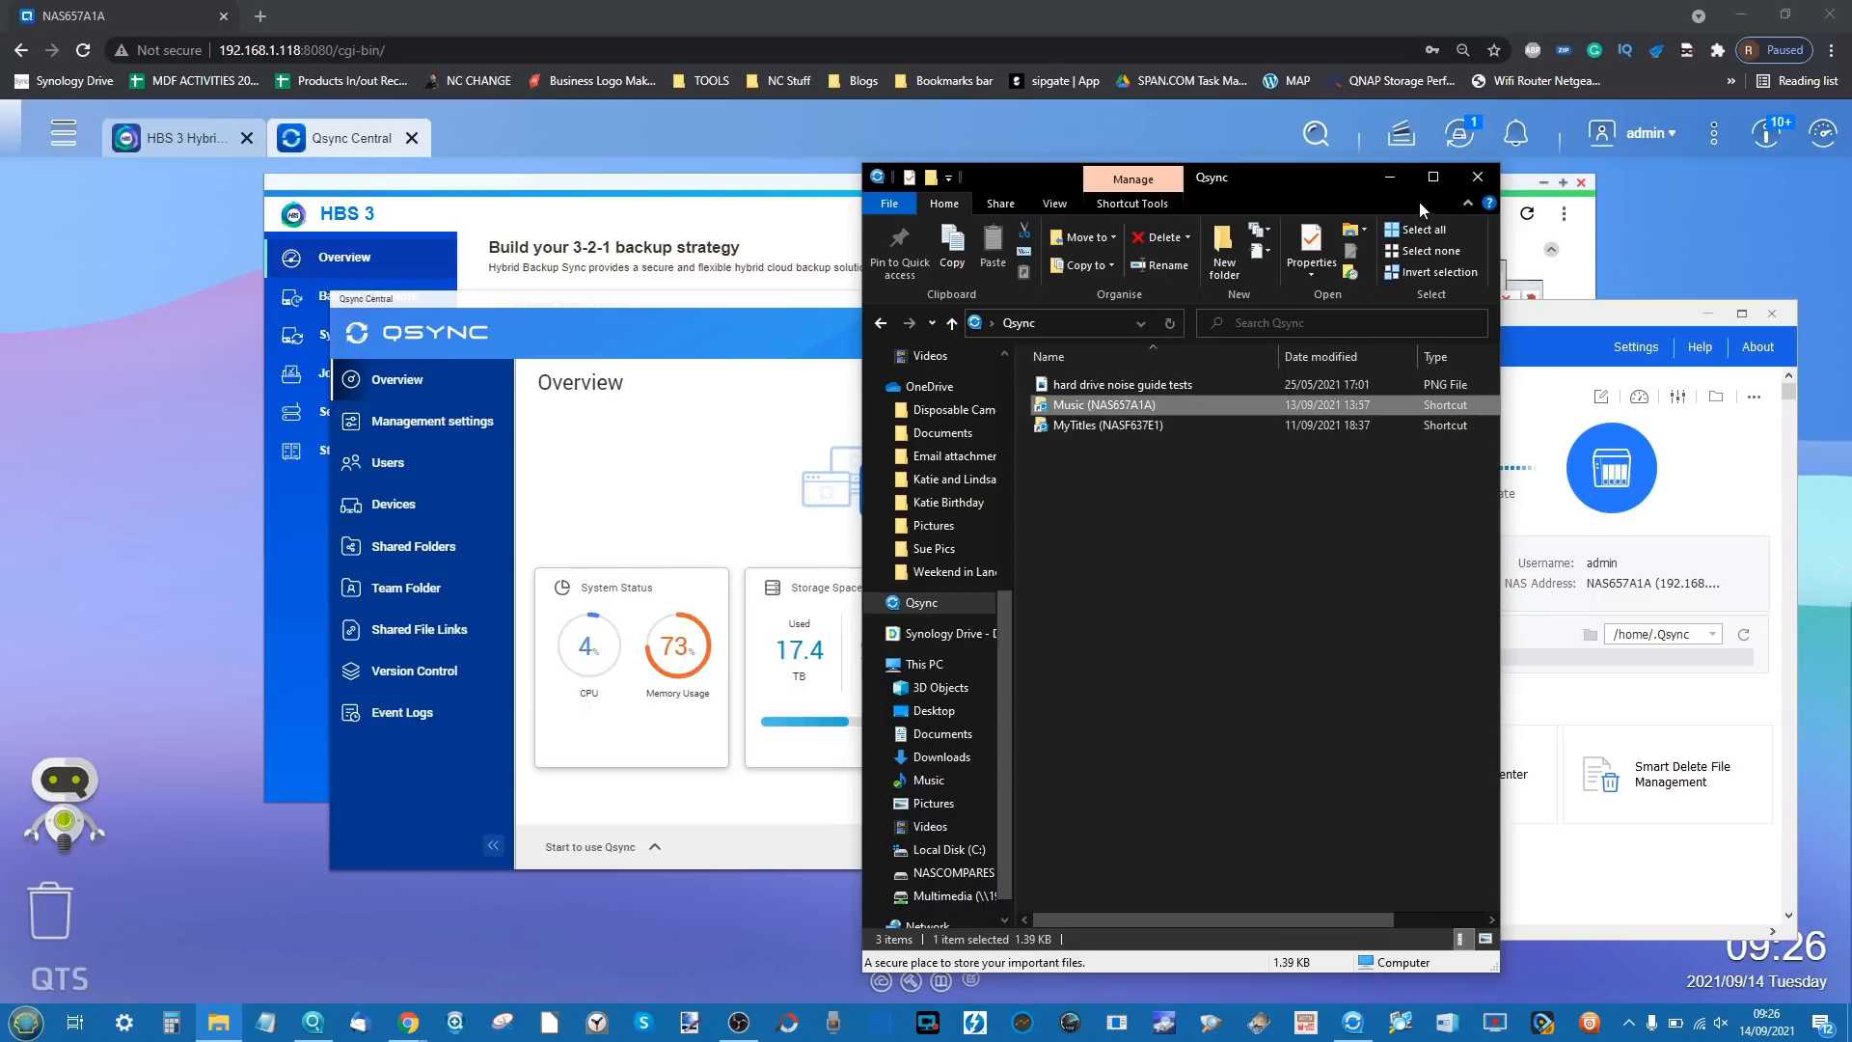
{"action": "left_click", "coordinate": [1433, 177]}
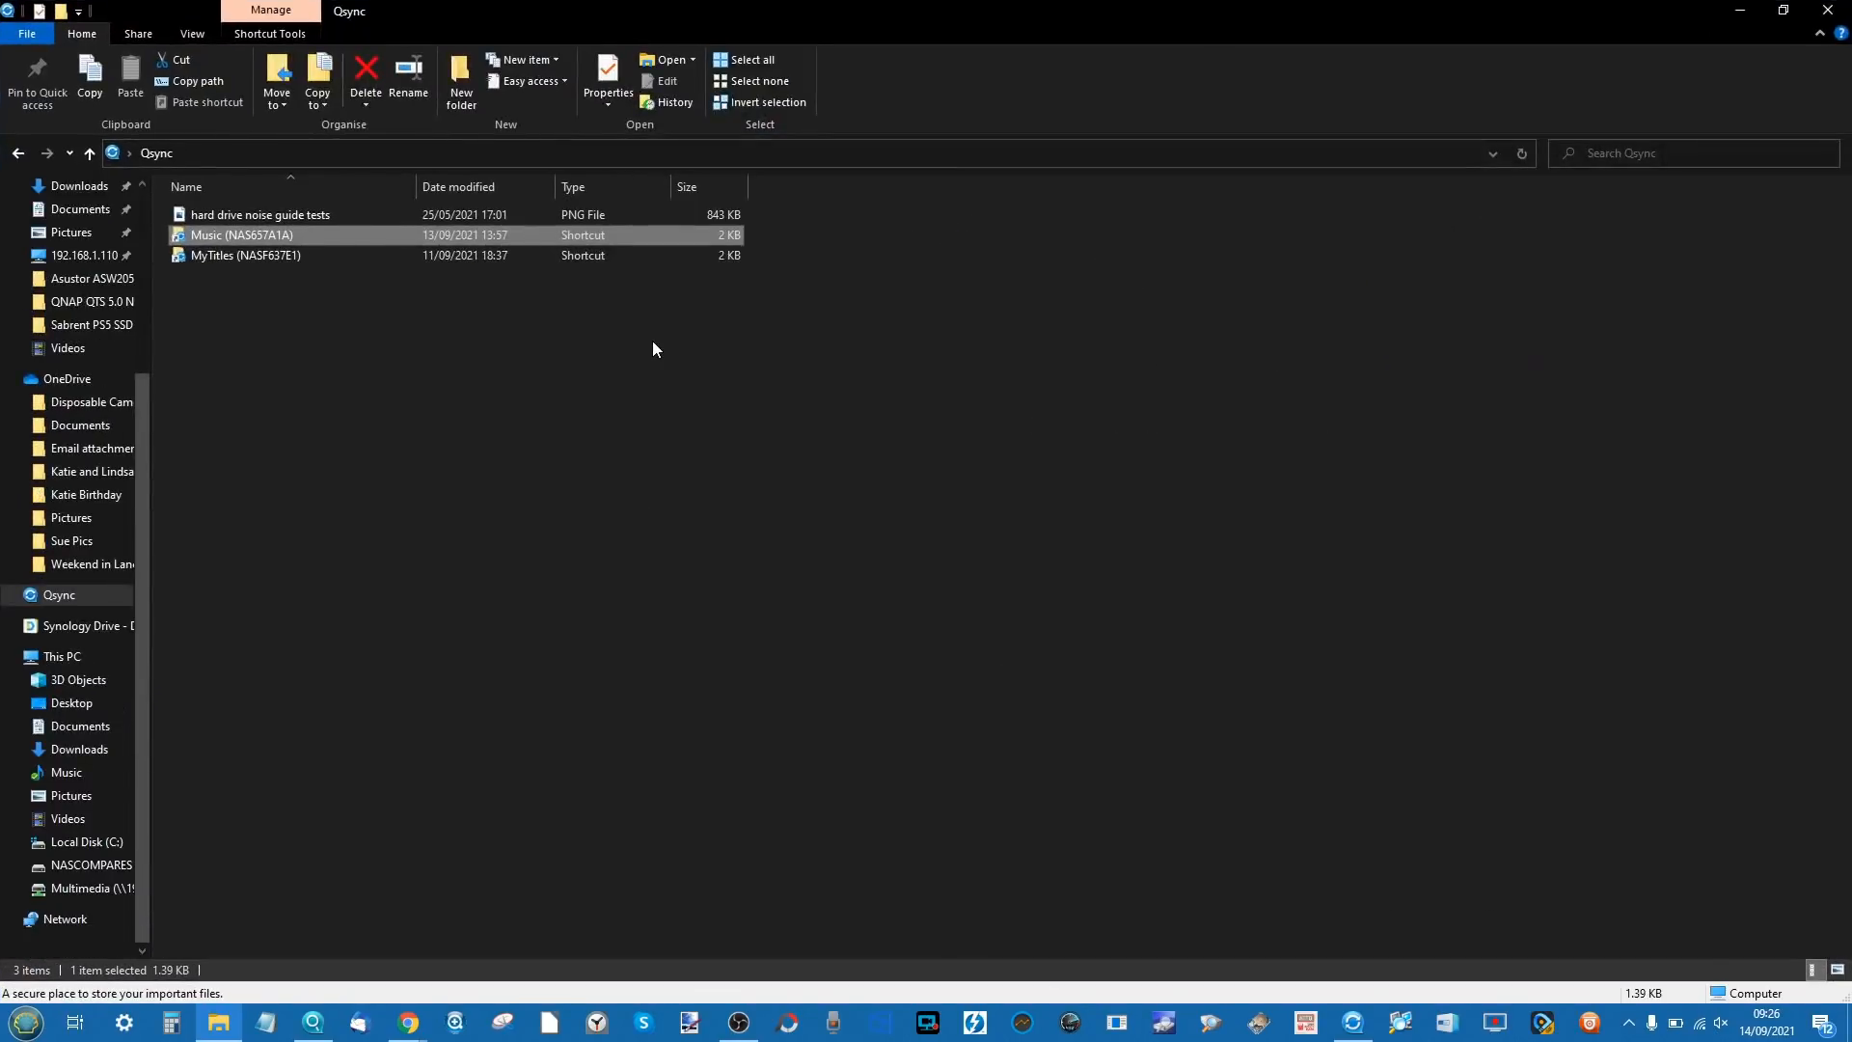
{"action": "double_click", "coordinate": [239, 232]}
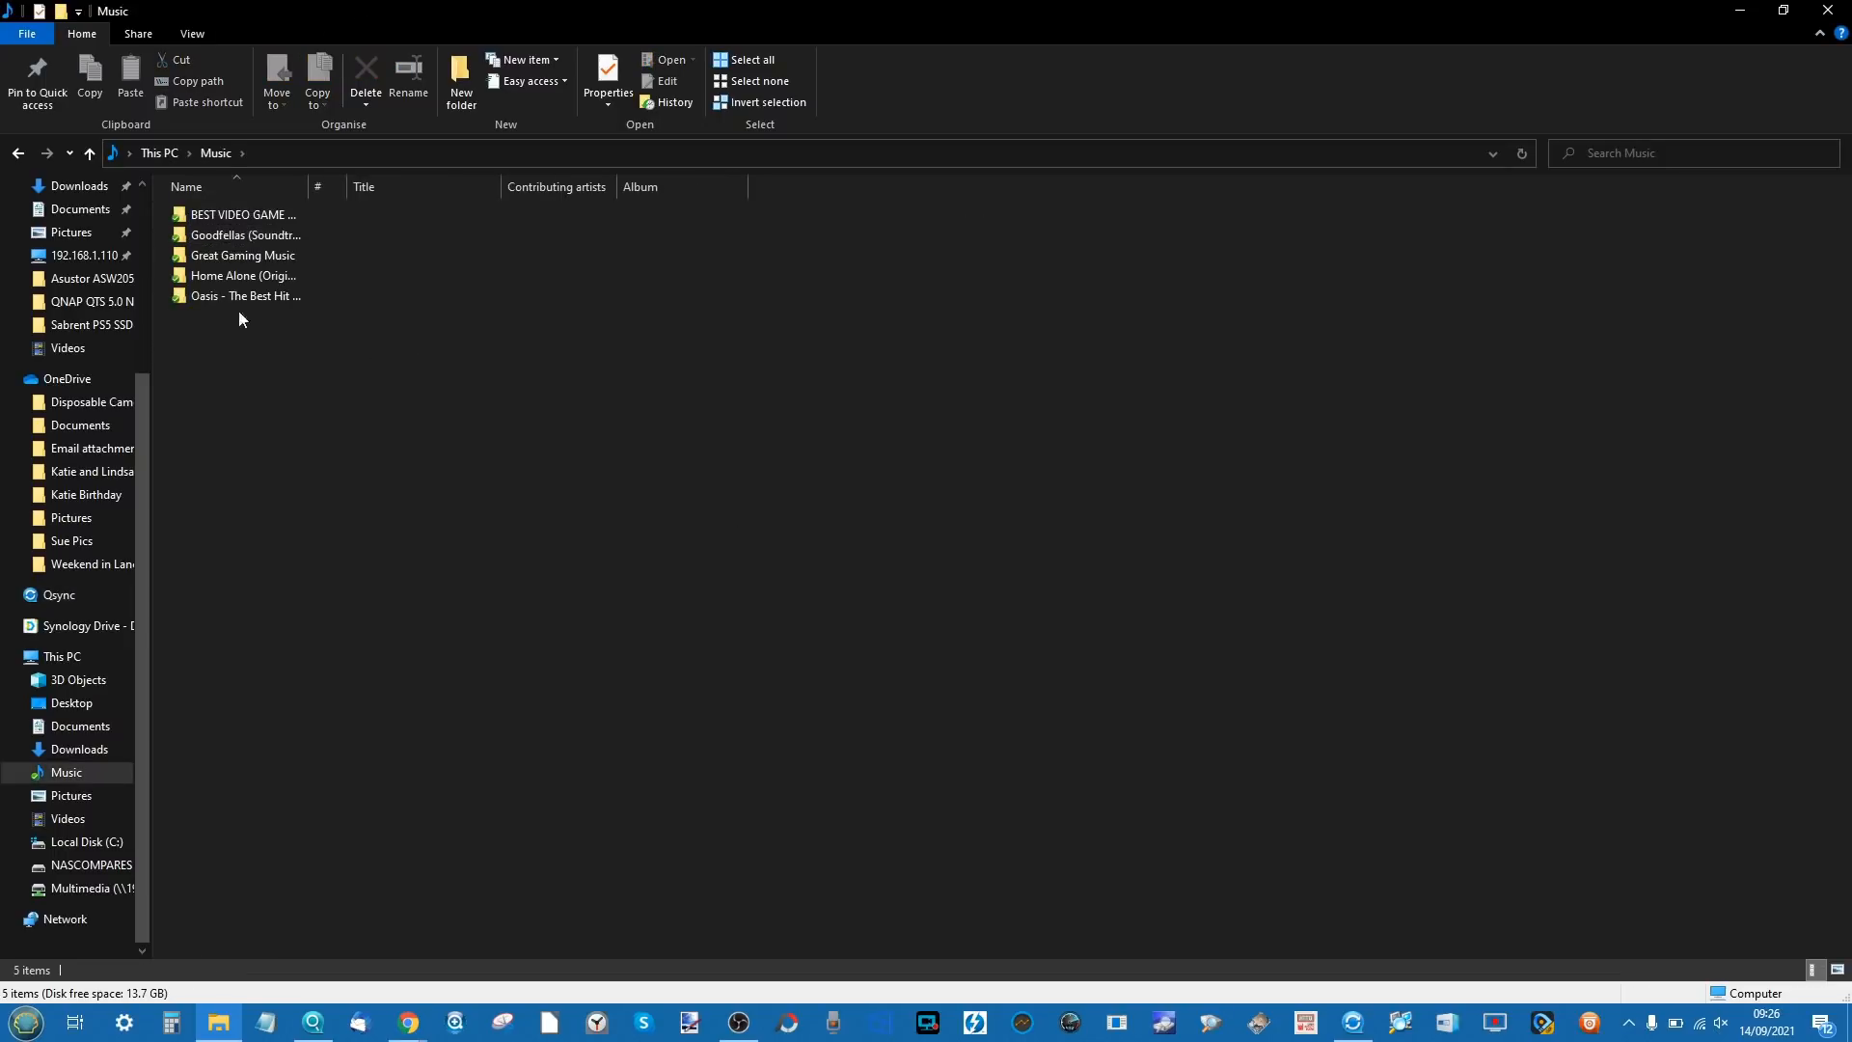
{"action": "left_click_drag", "start_coordinate": [308, 187], "coordinate": [606, 186]}
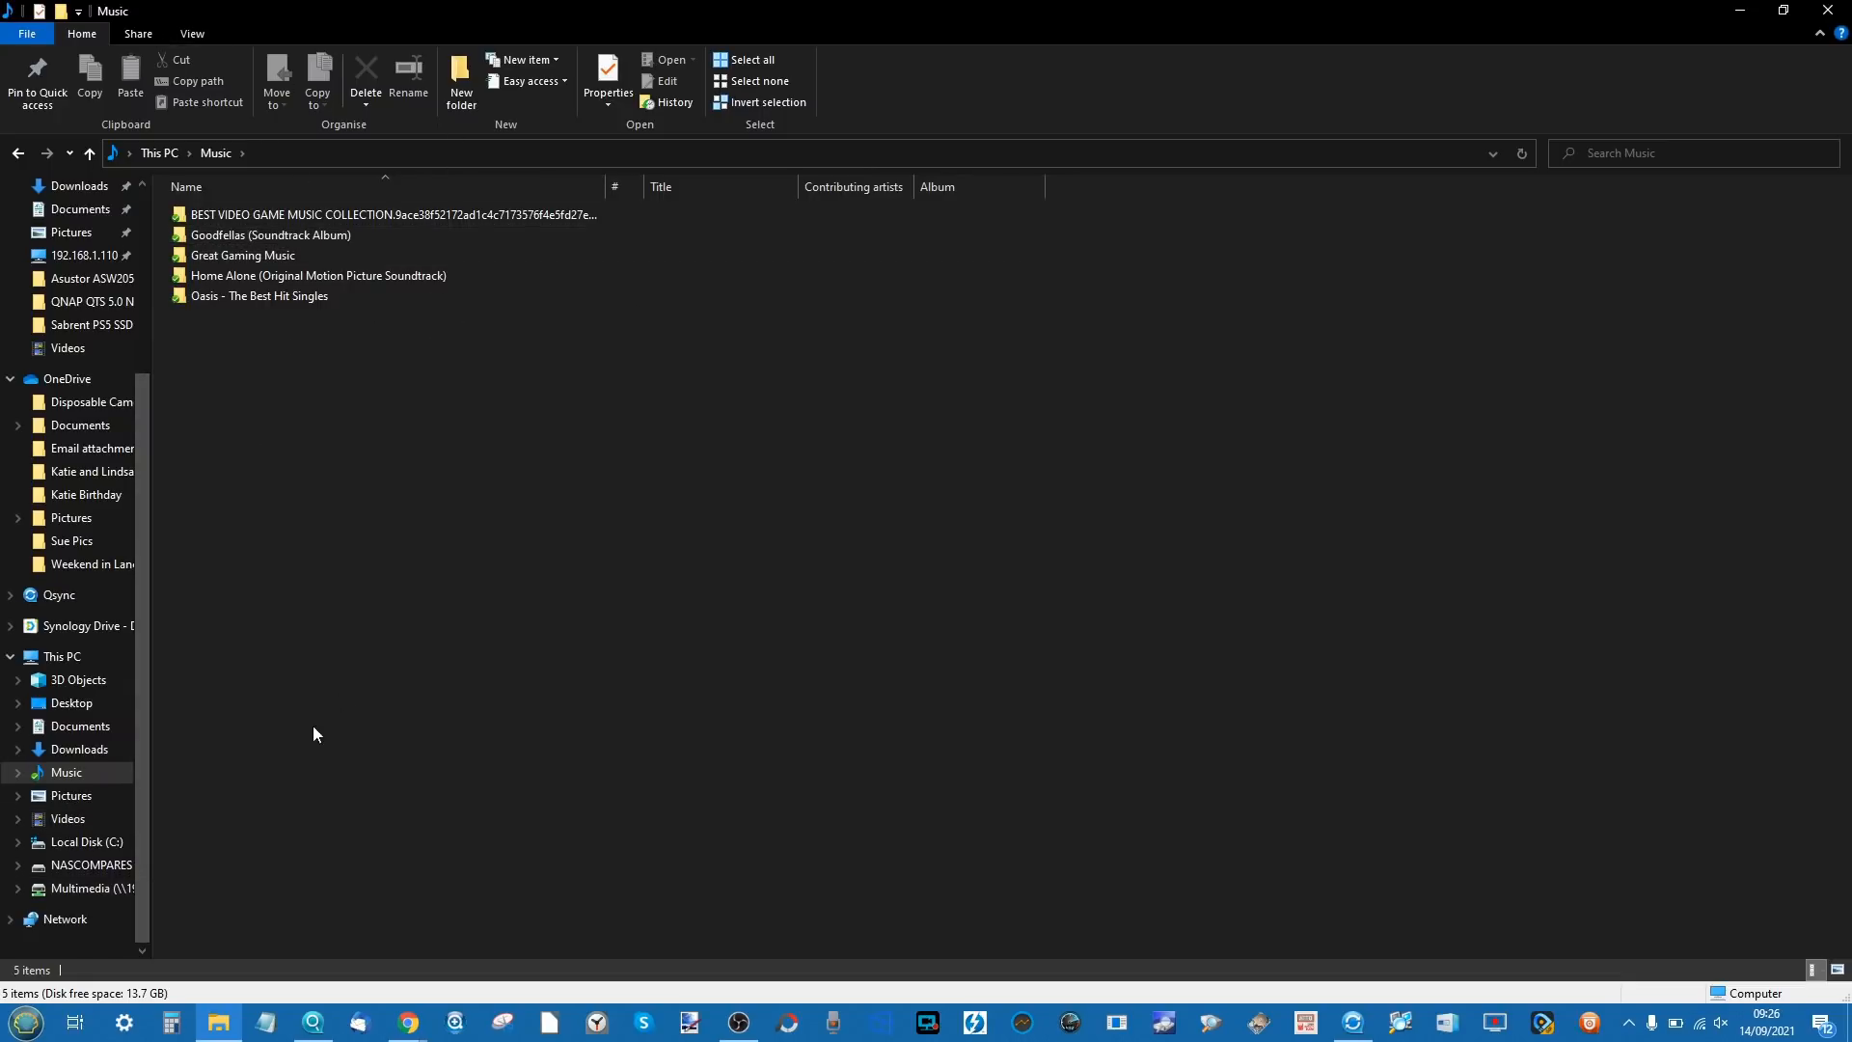
{"action": "left_click", "coordinate": [1731, 11]}
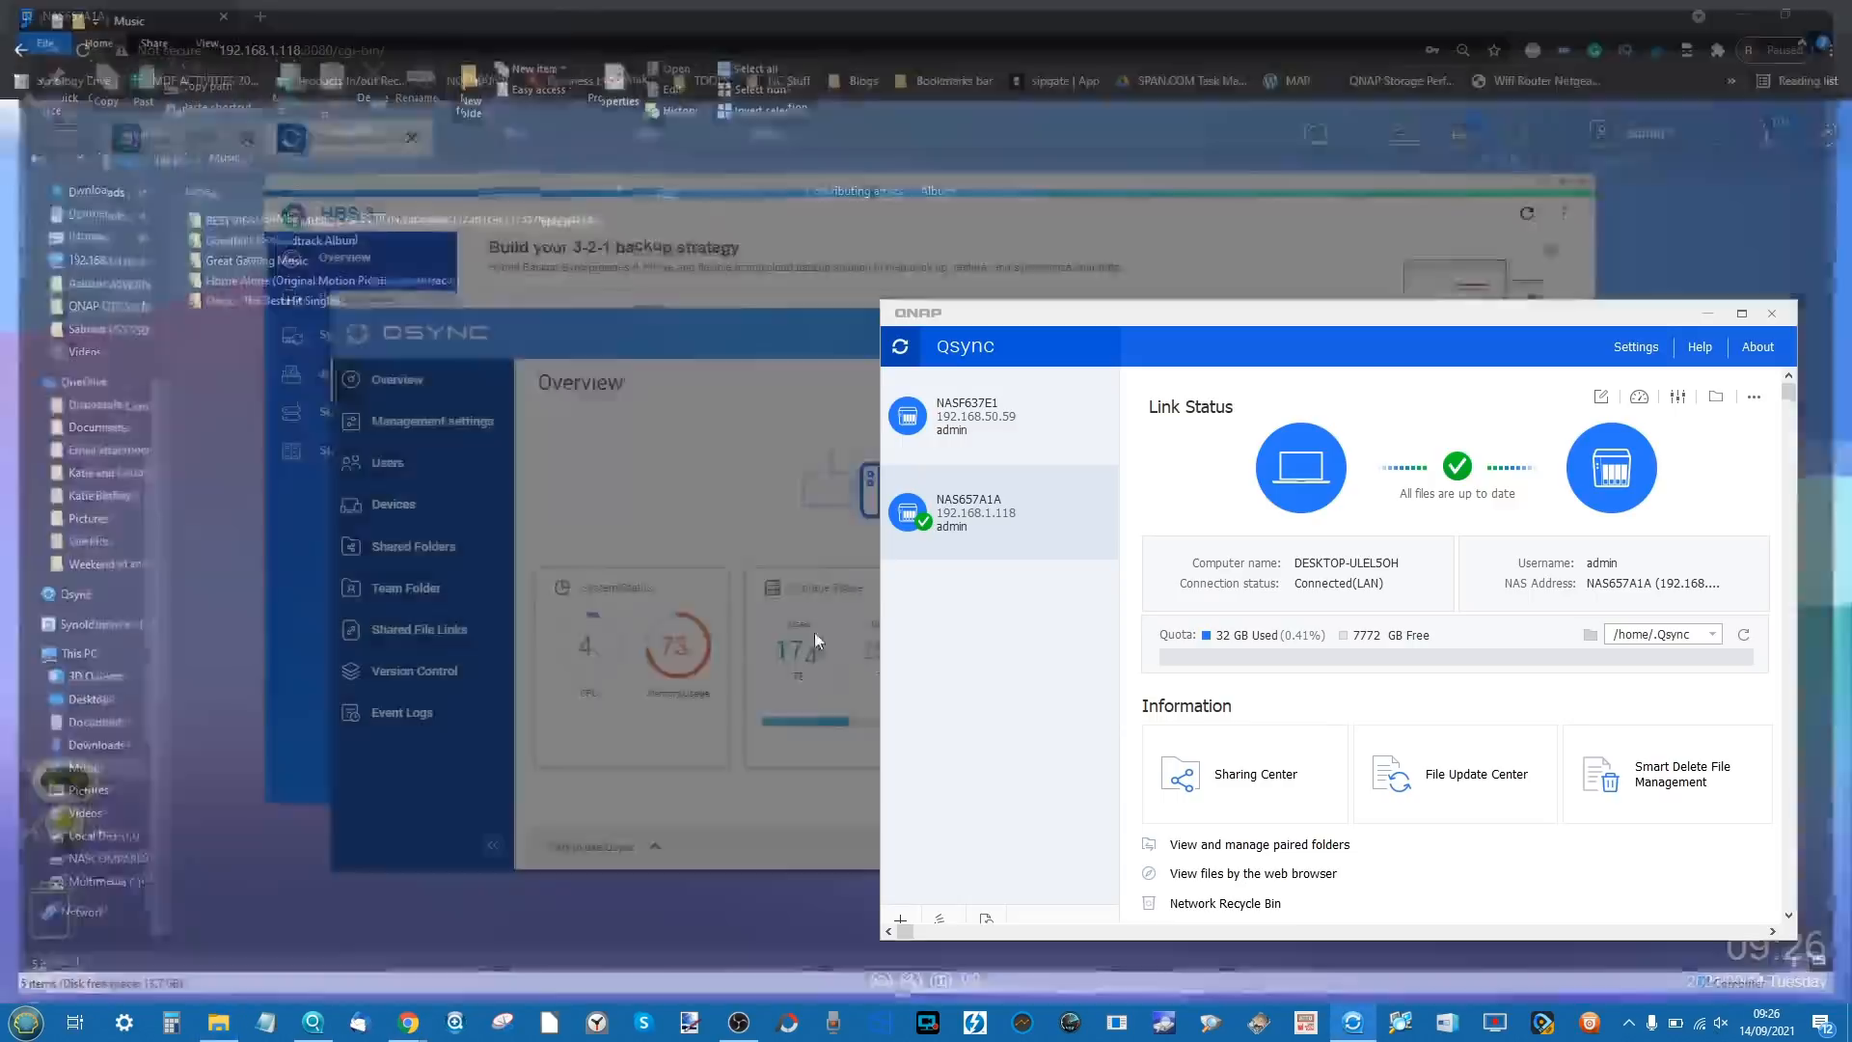
- Select NASF637E1 in the Qsync client's NAS list to check its link status
{"action": "left_click", "coordinate": [1009, 393]}
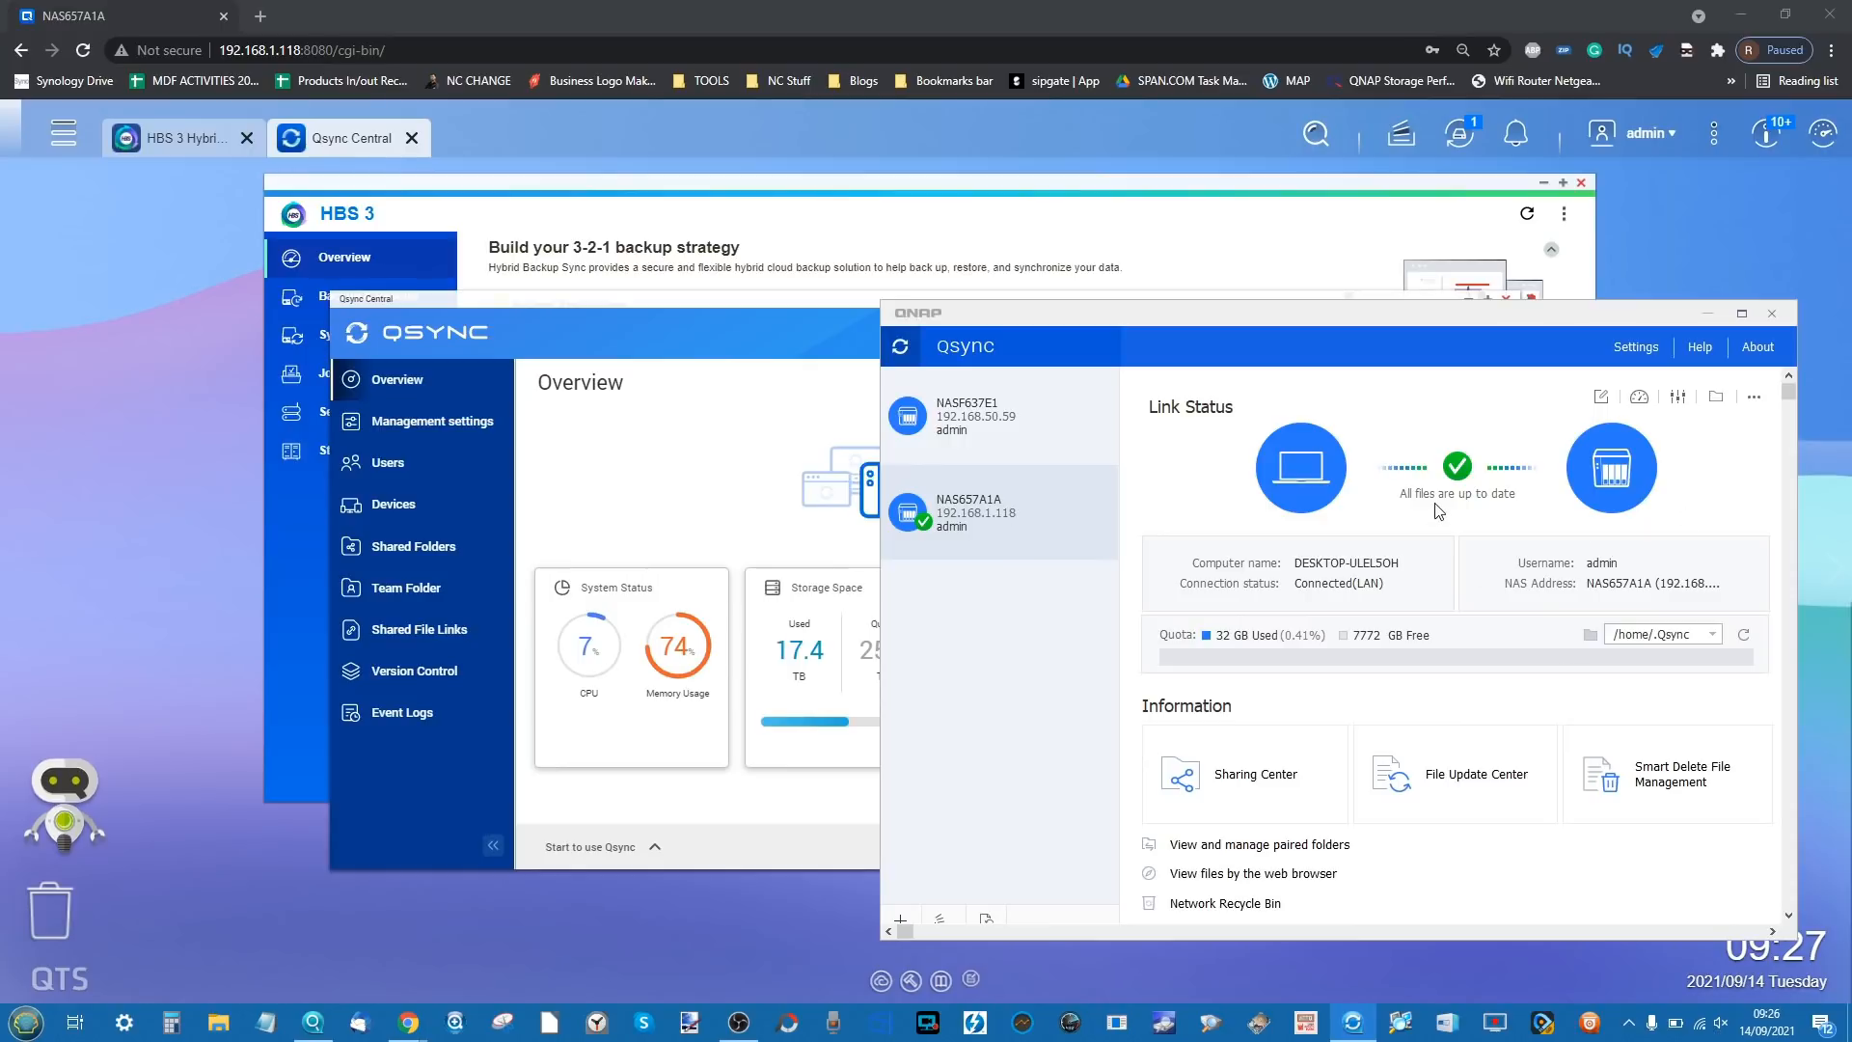
{"action": "left_click", "coordinate": [944, 417]}
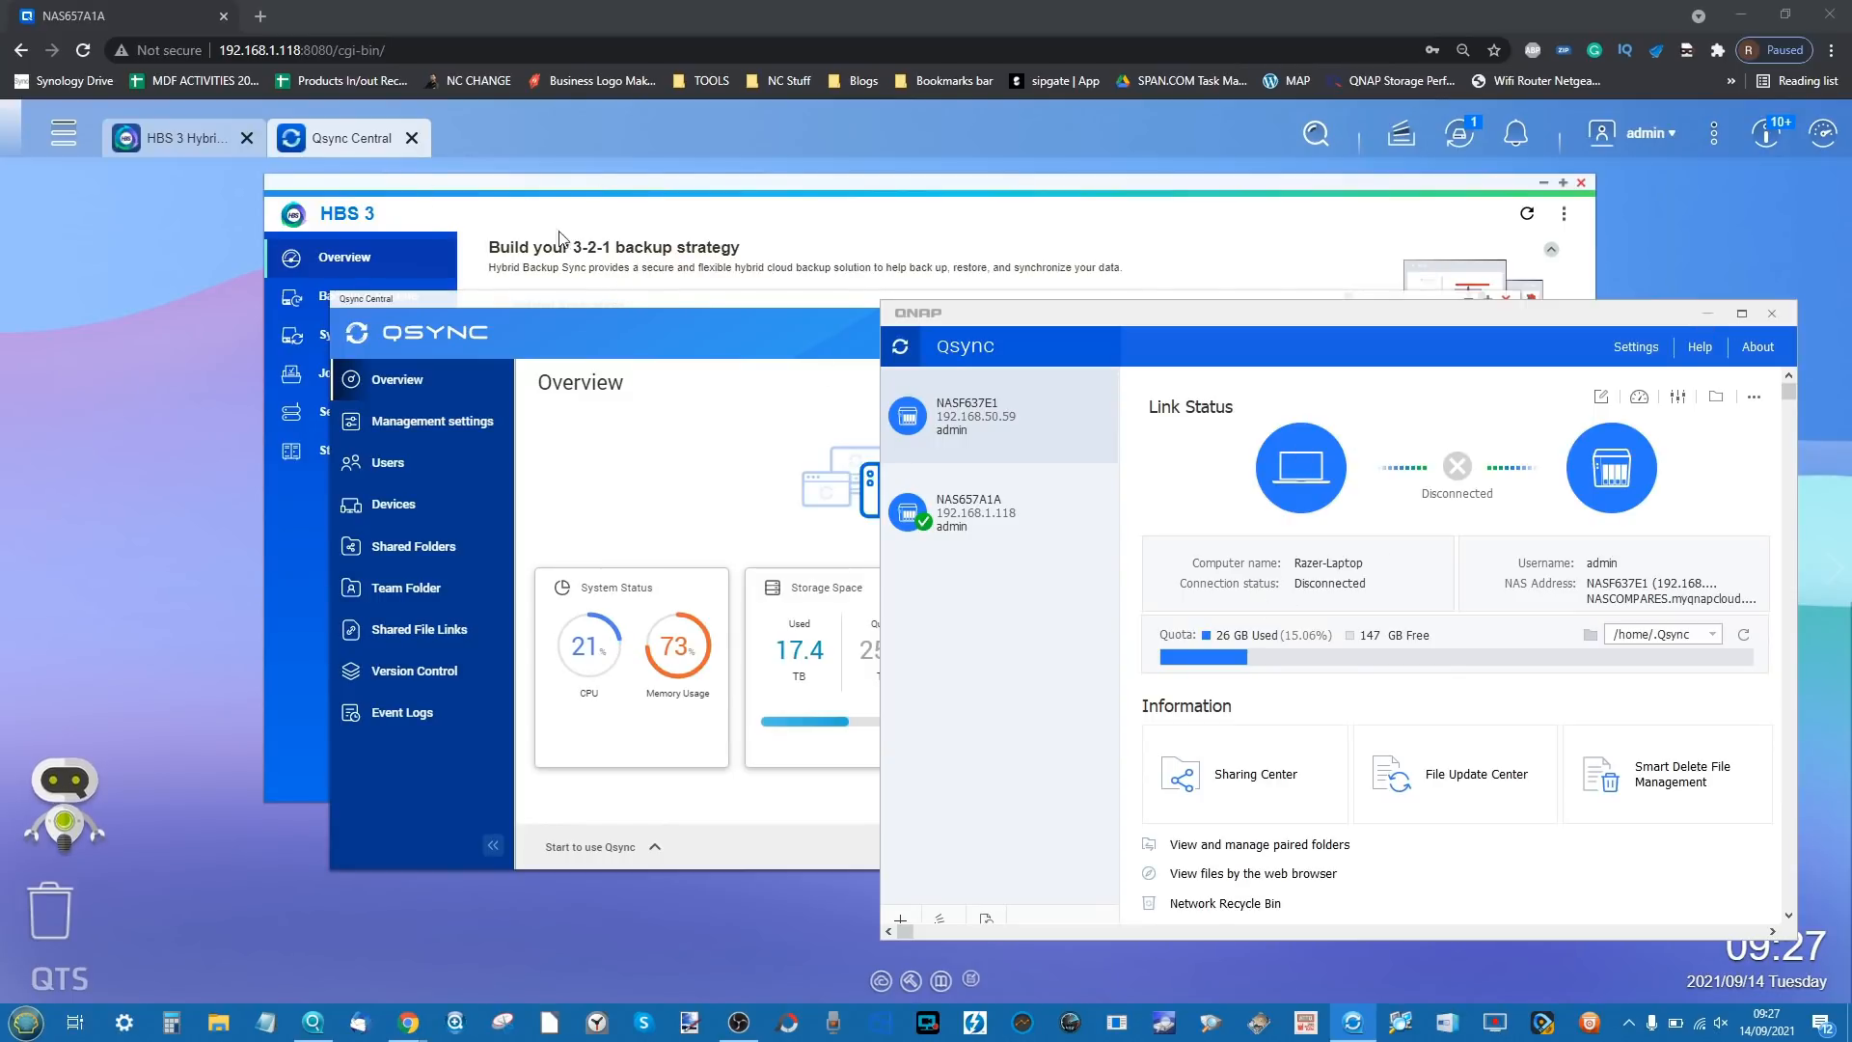
- Minimise the Qsync client, view the Users list in Qsync Central's management settings, then close Qsync Central
{"action": "left_click", "coordinate": [1716, 315]}
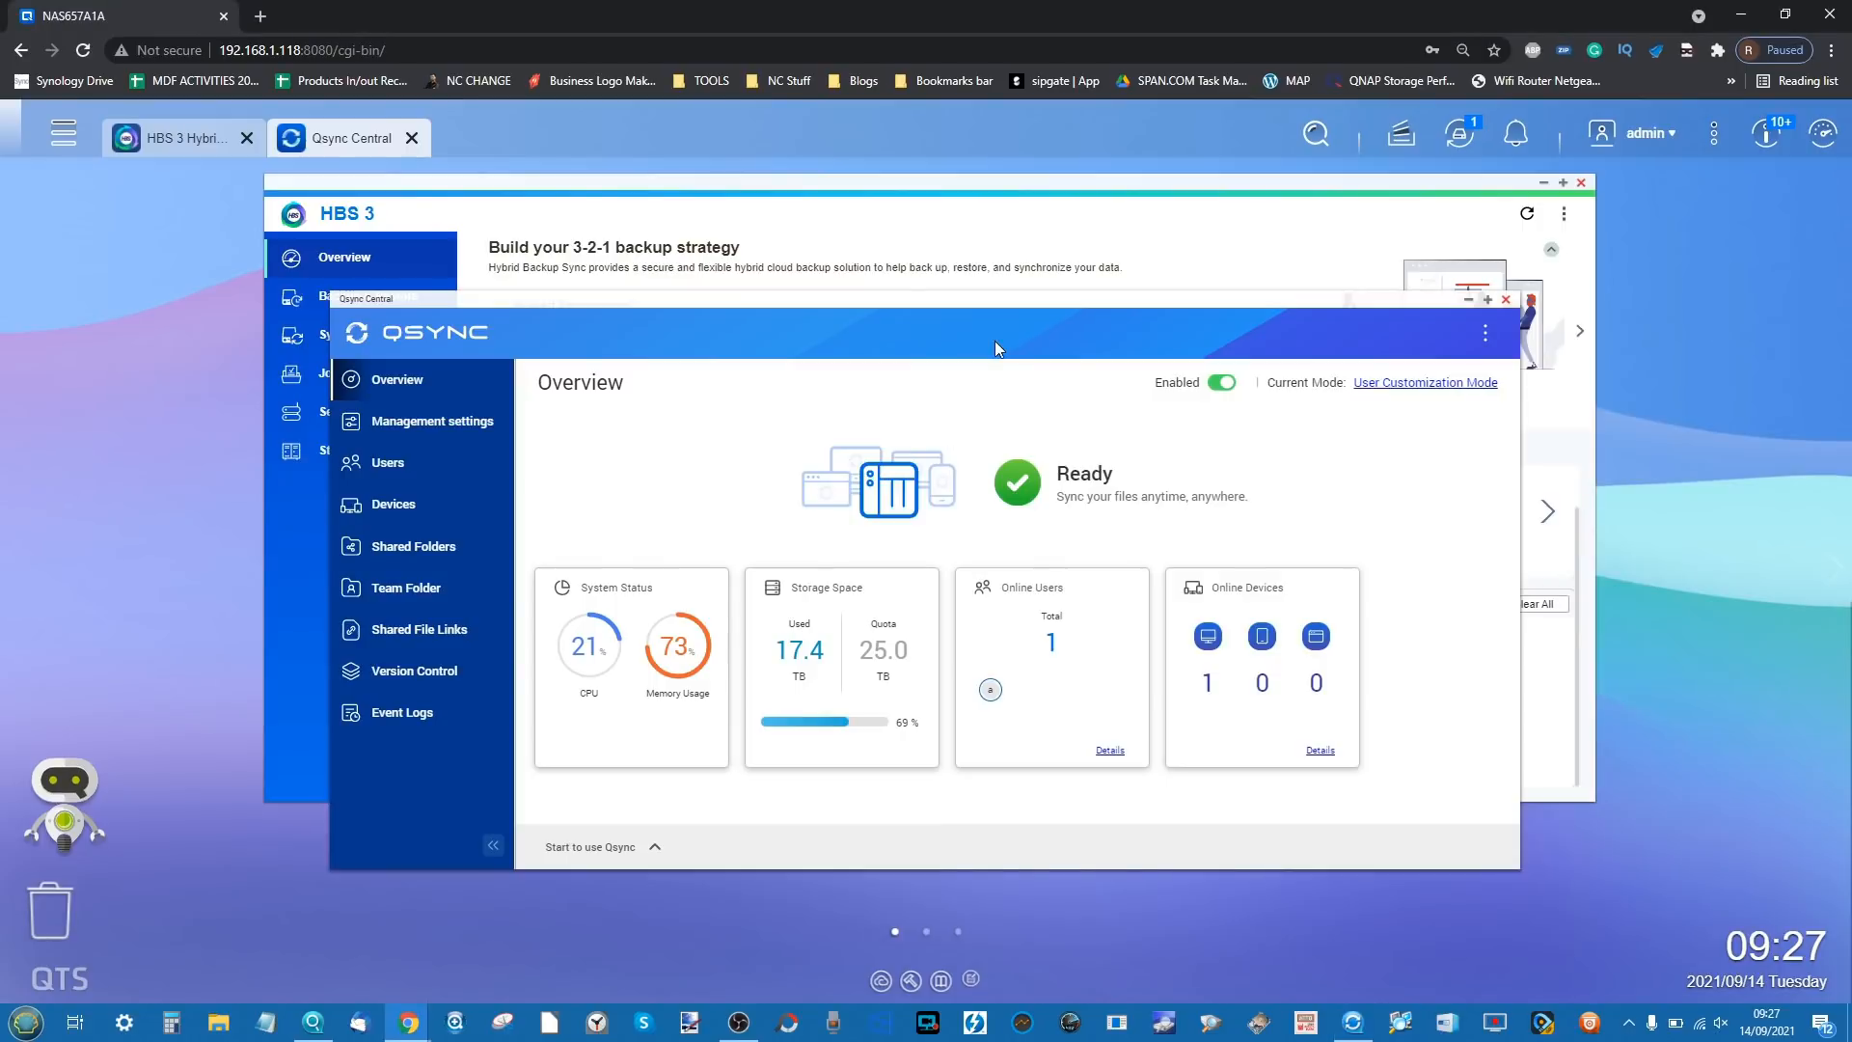
{"action": "left_click", "coordinate": [413, 426]}
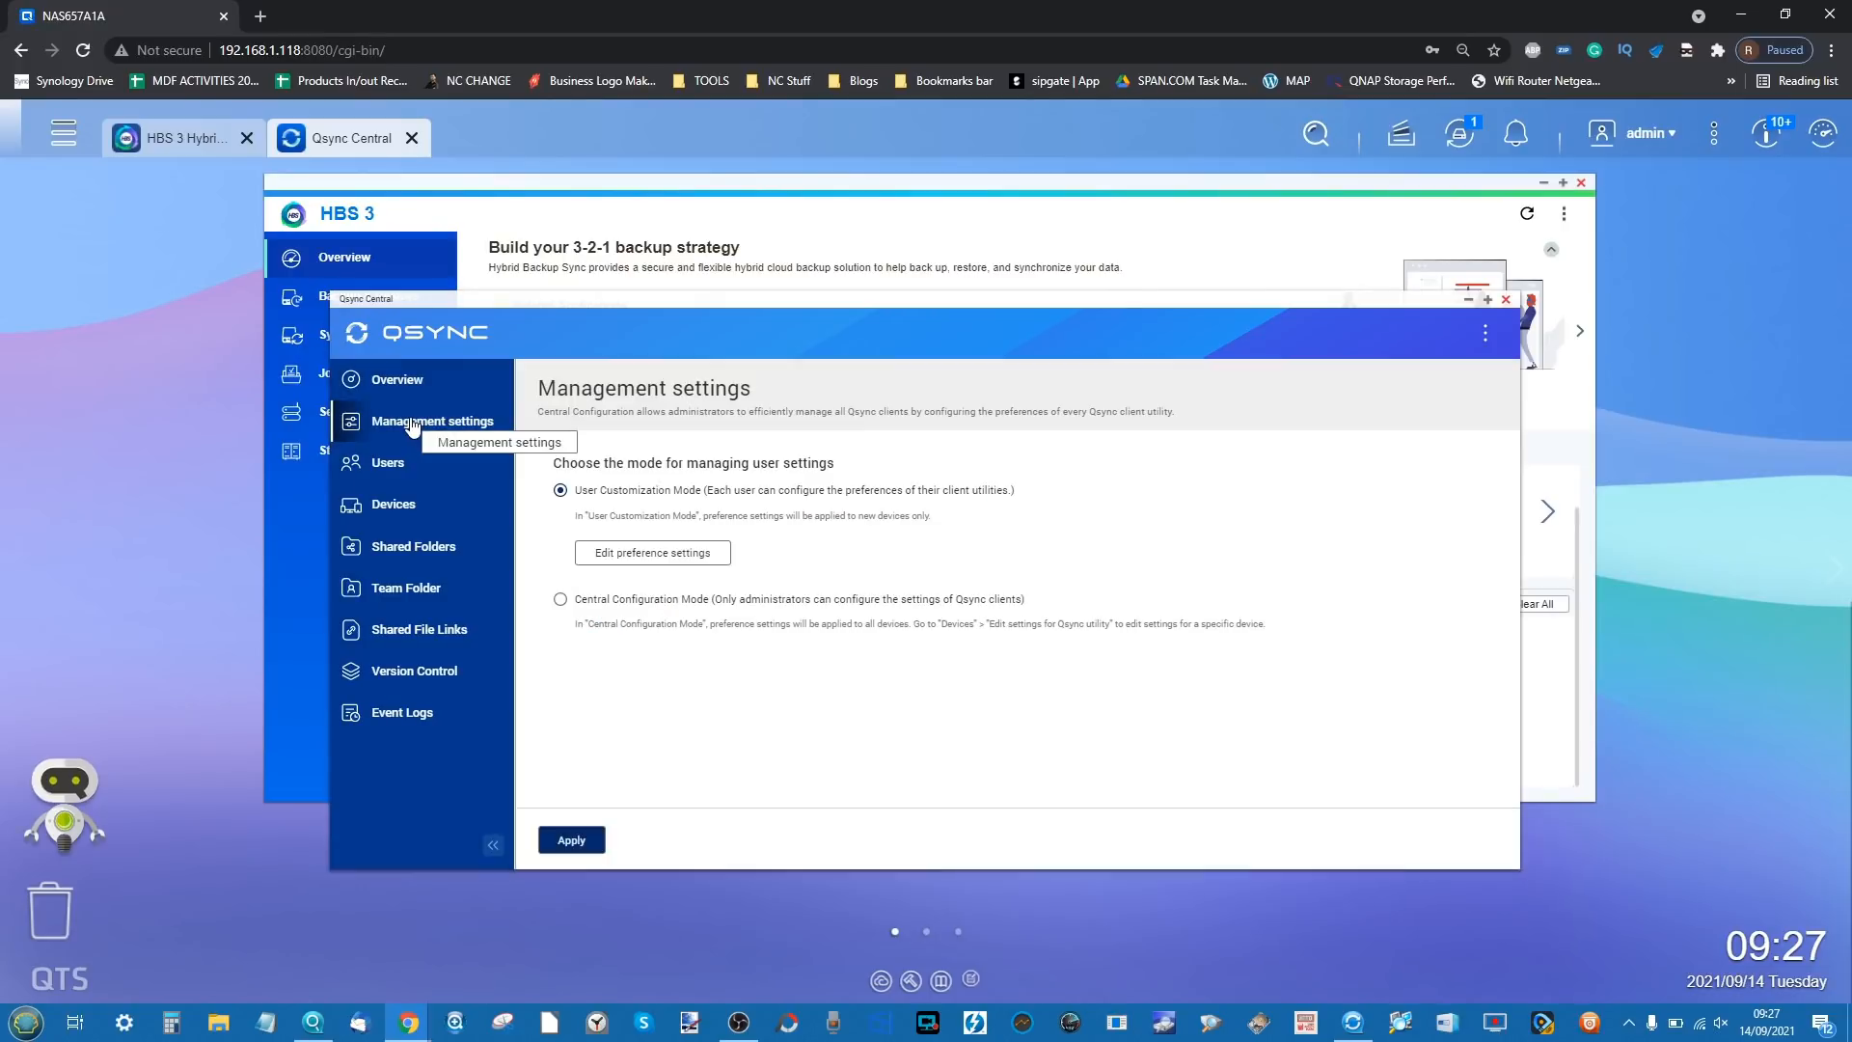
{"action": "left_click", "coordinate": [405, 467]}
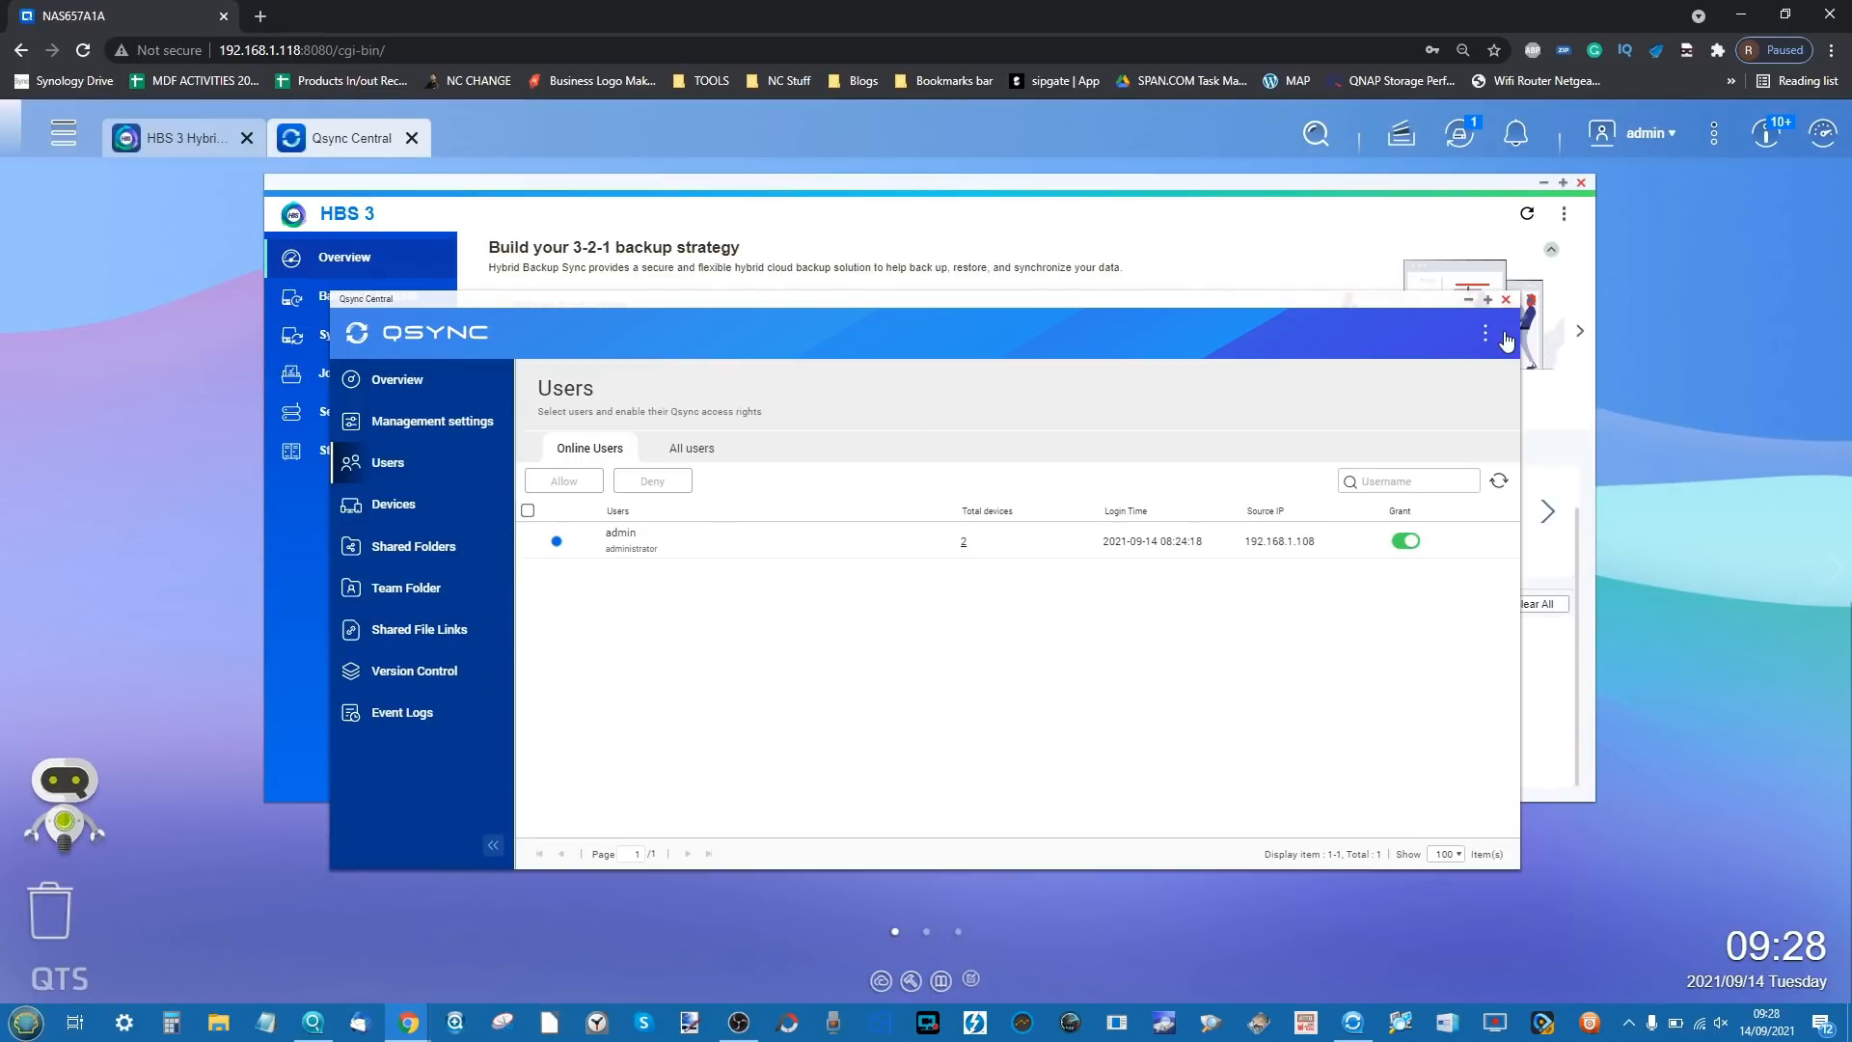
{"action": "left_click", "coordinate": [1506, 299]}
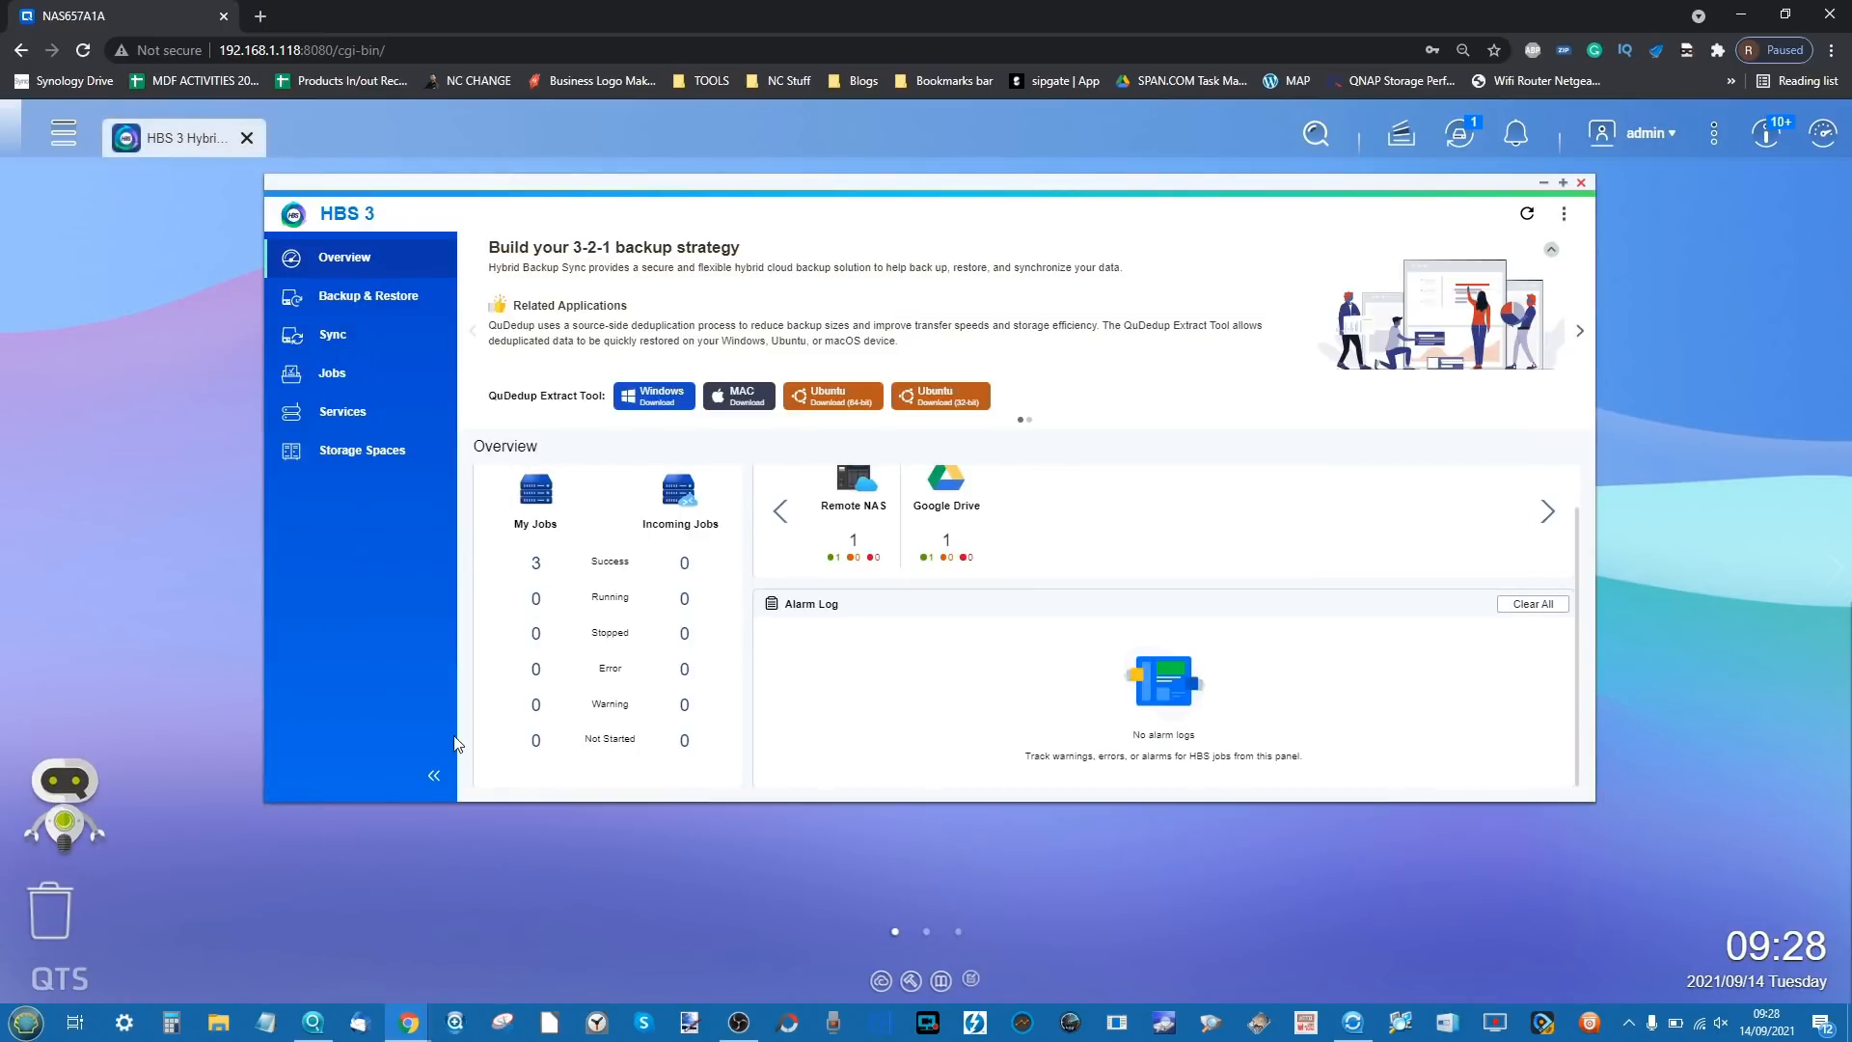
- Move the HBS 3 window and browse its Backup & Restore, Services and Jobs sections
{"action": "left_click_drag", "start_coordinate": [575, 191], "coordinate": [552, 221]}
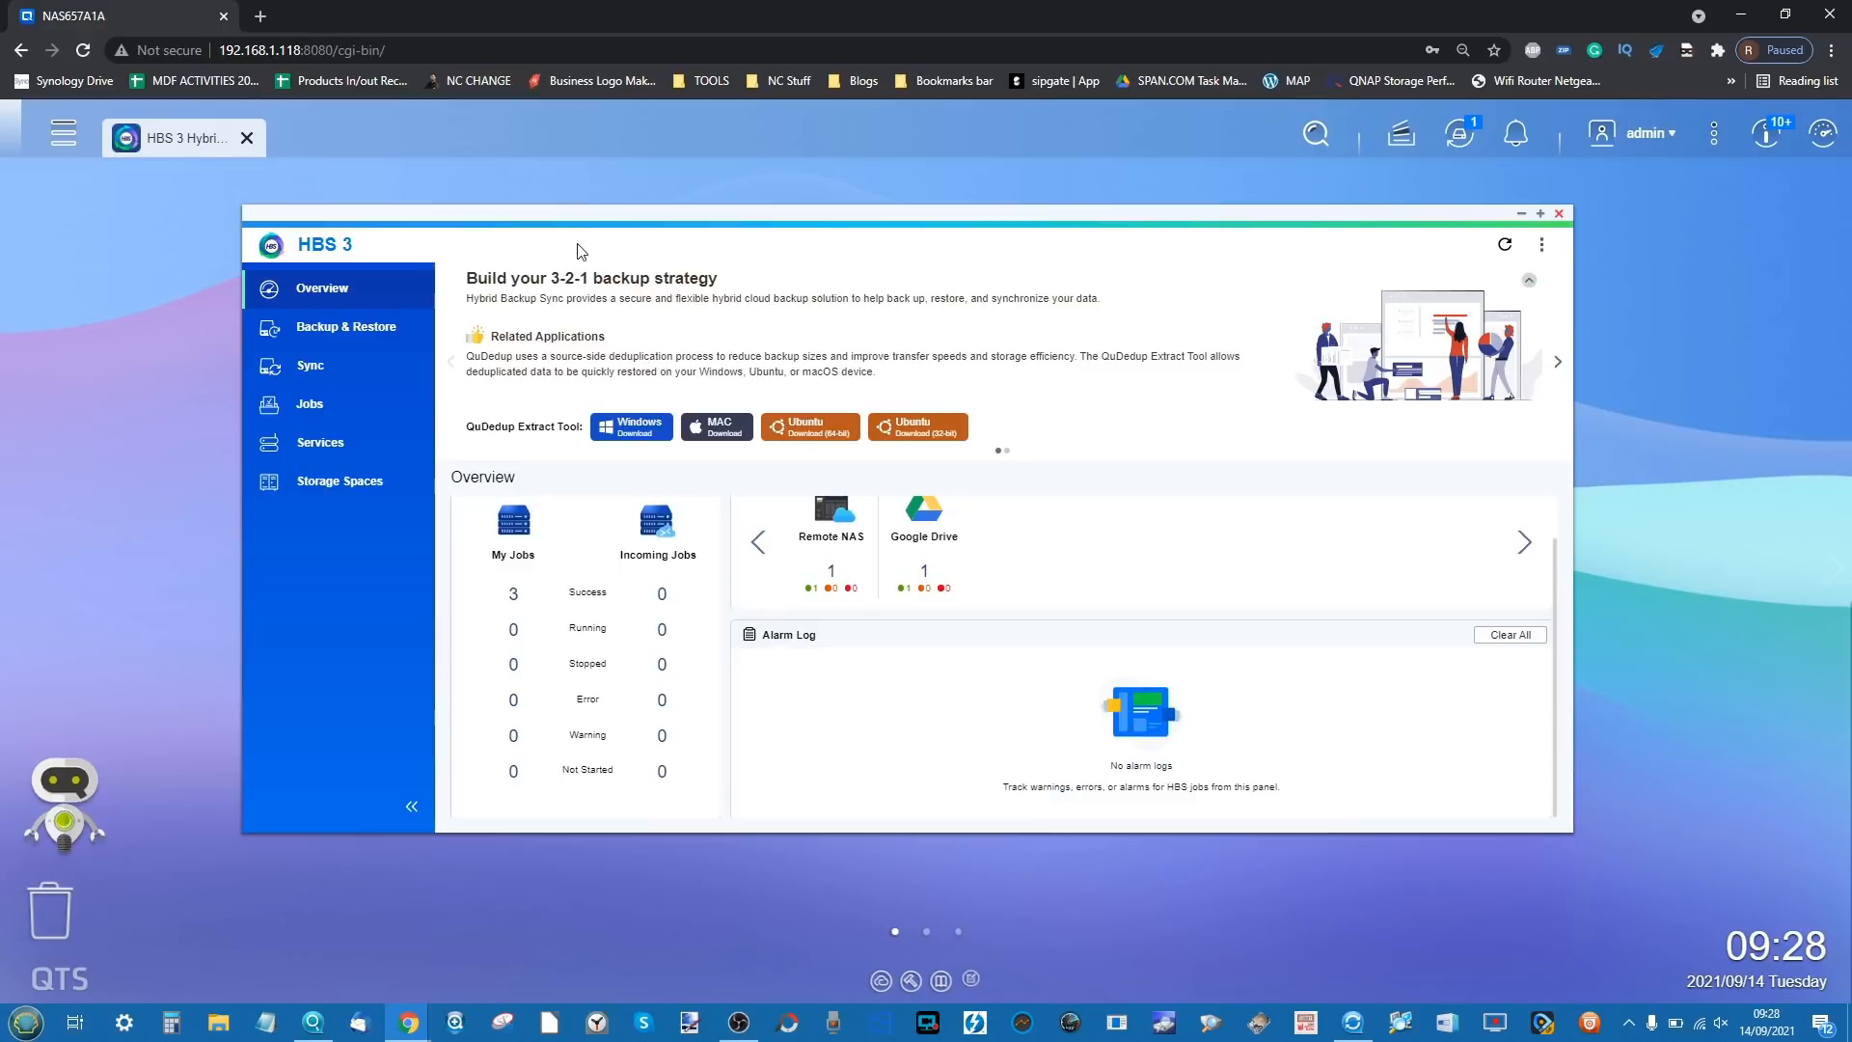
{"action": "left_click", "coordinate": [347, 330]}
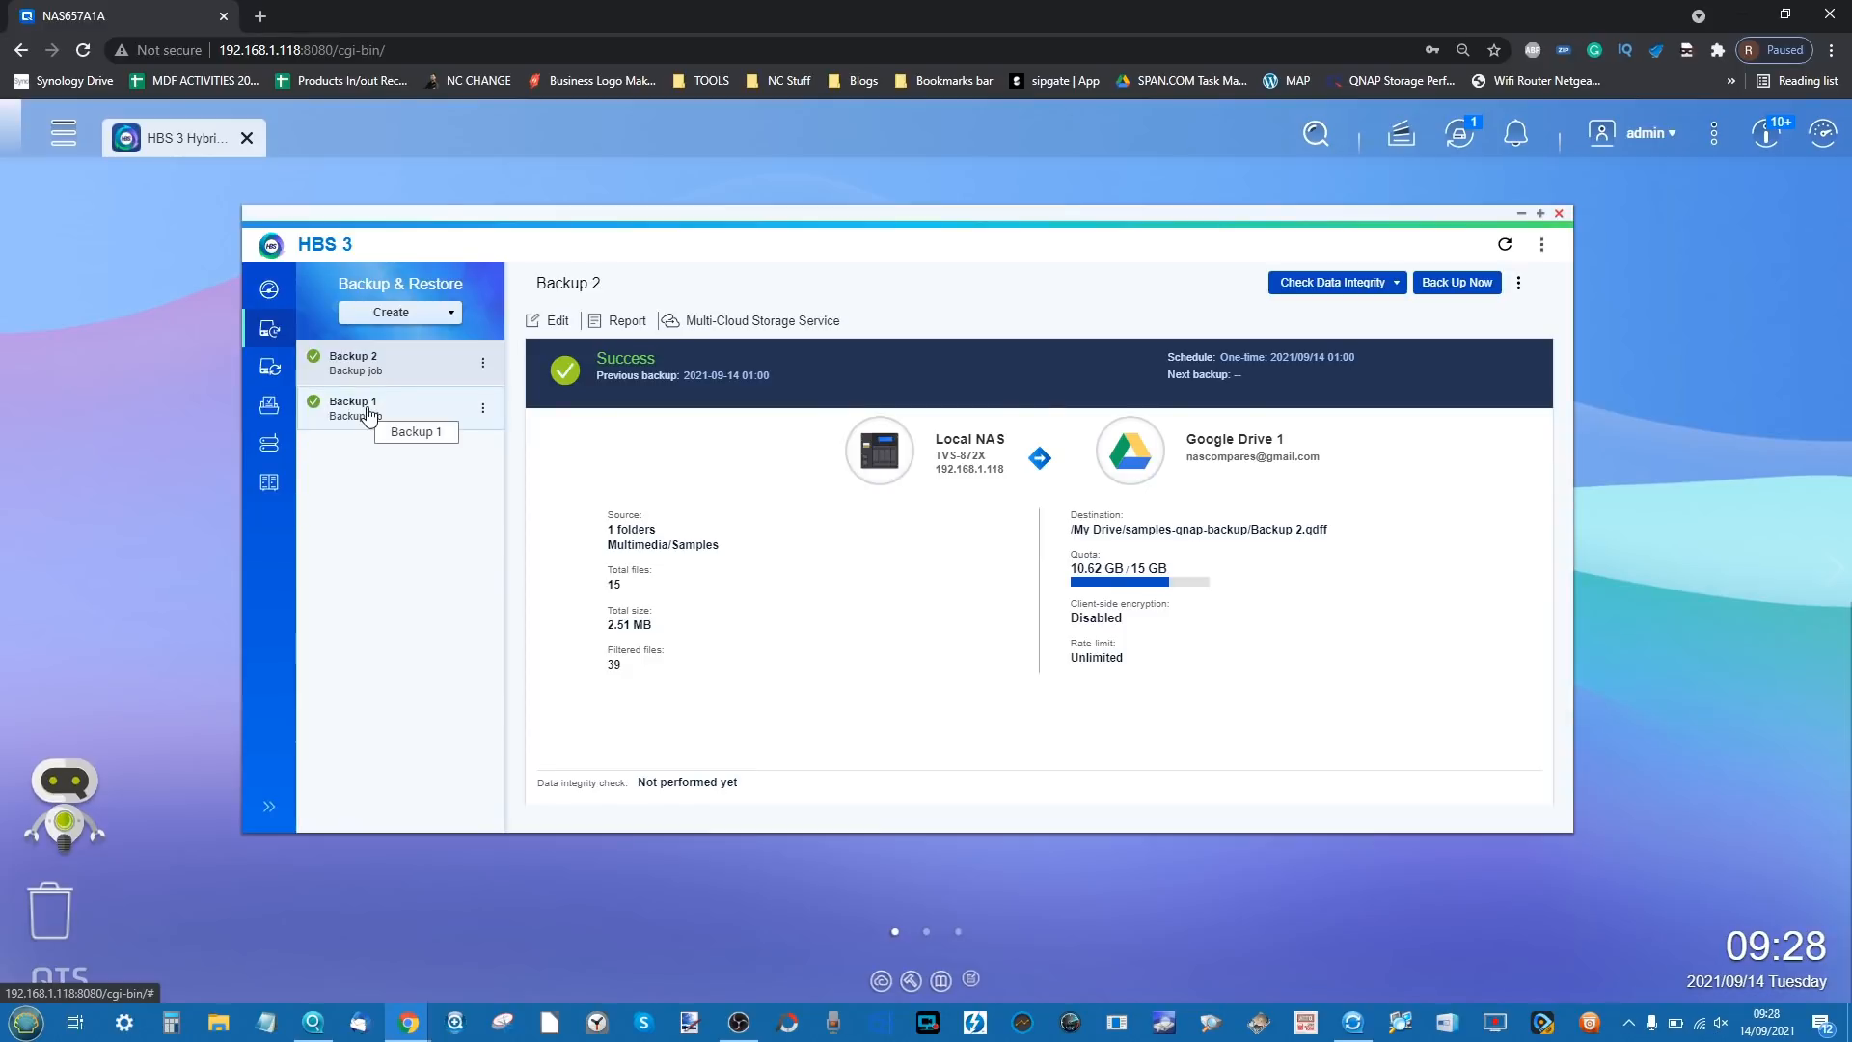
{"action": "left_click", "coordinate": [270, 443]}
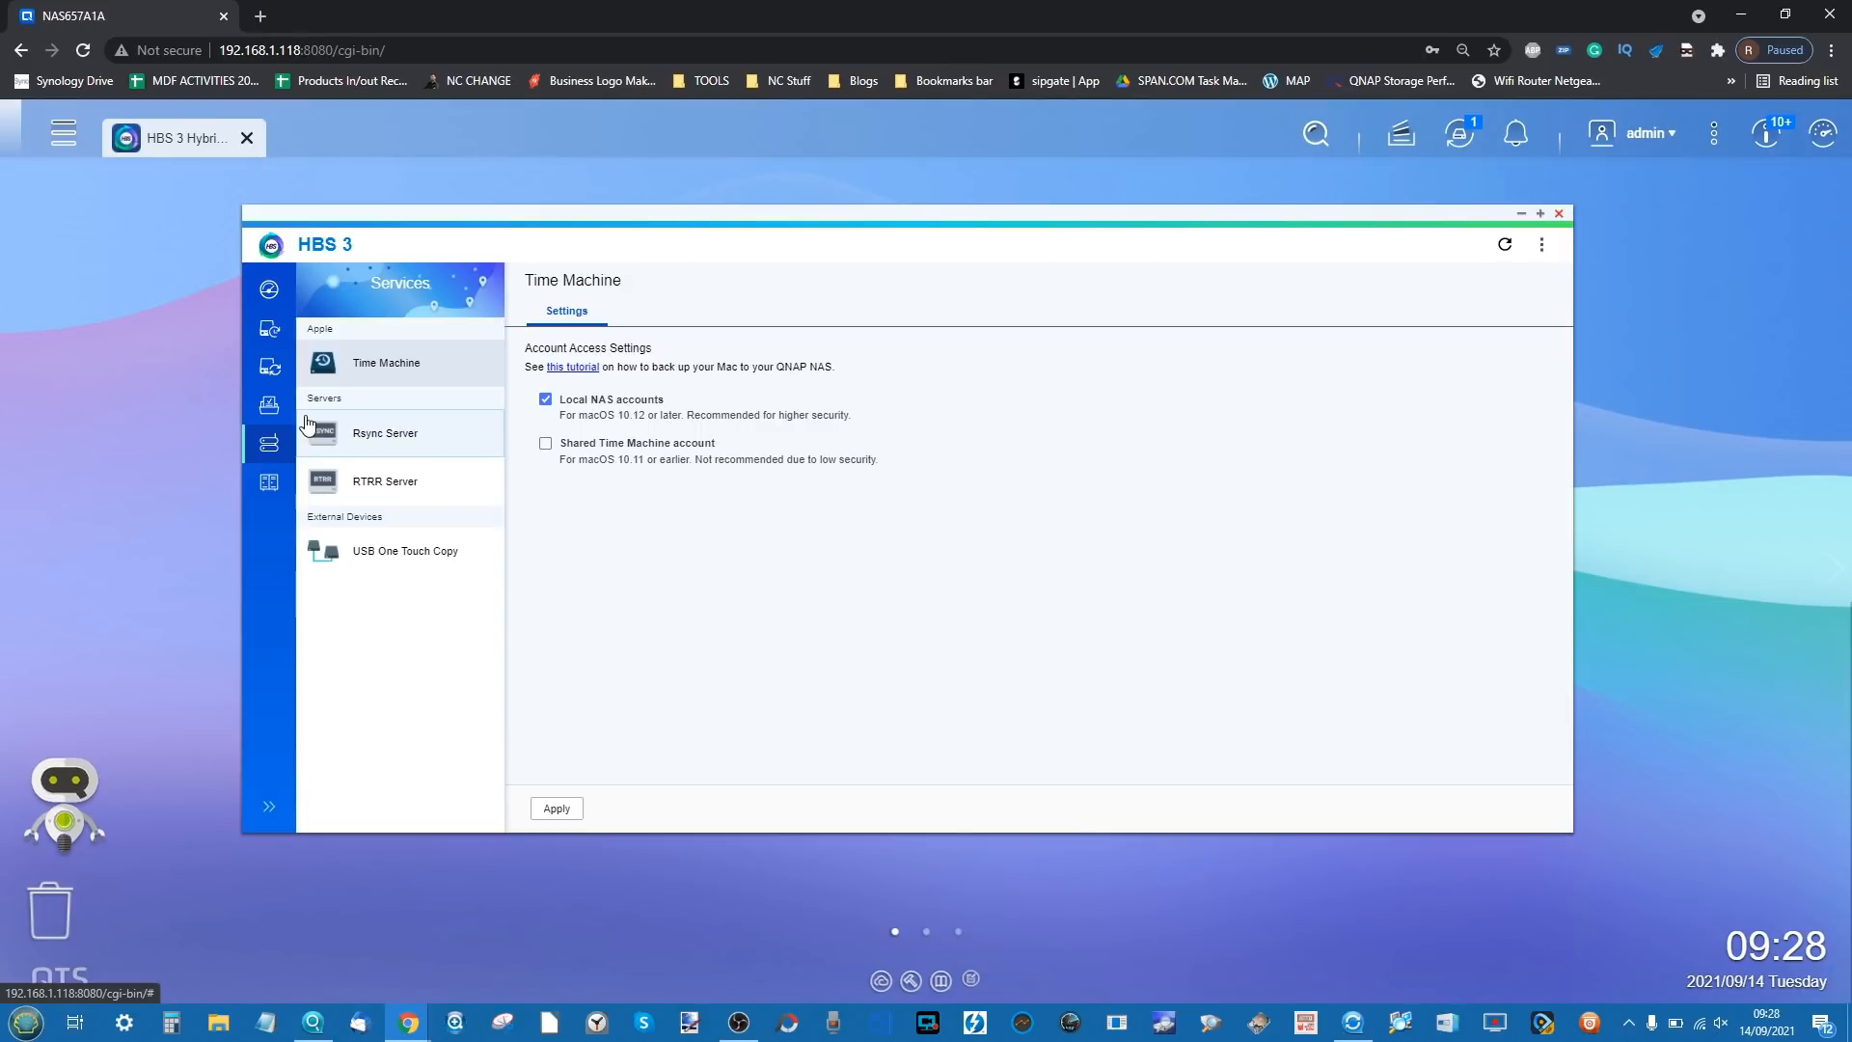
{"action": "left_click", "coordinate": [263, 409]}
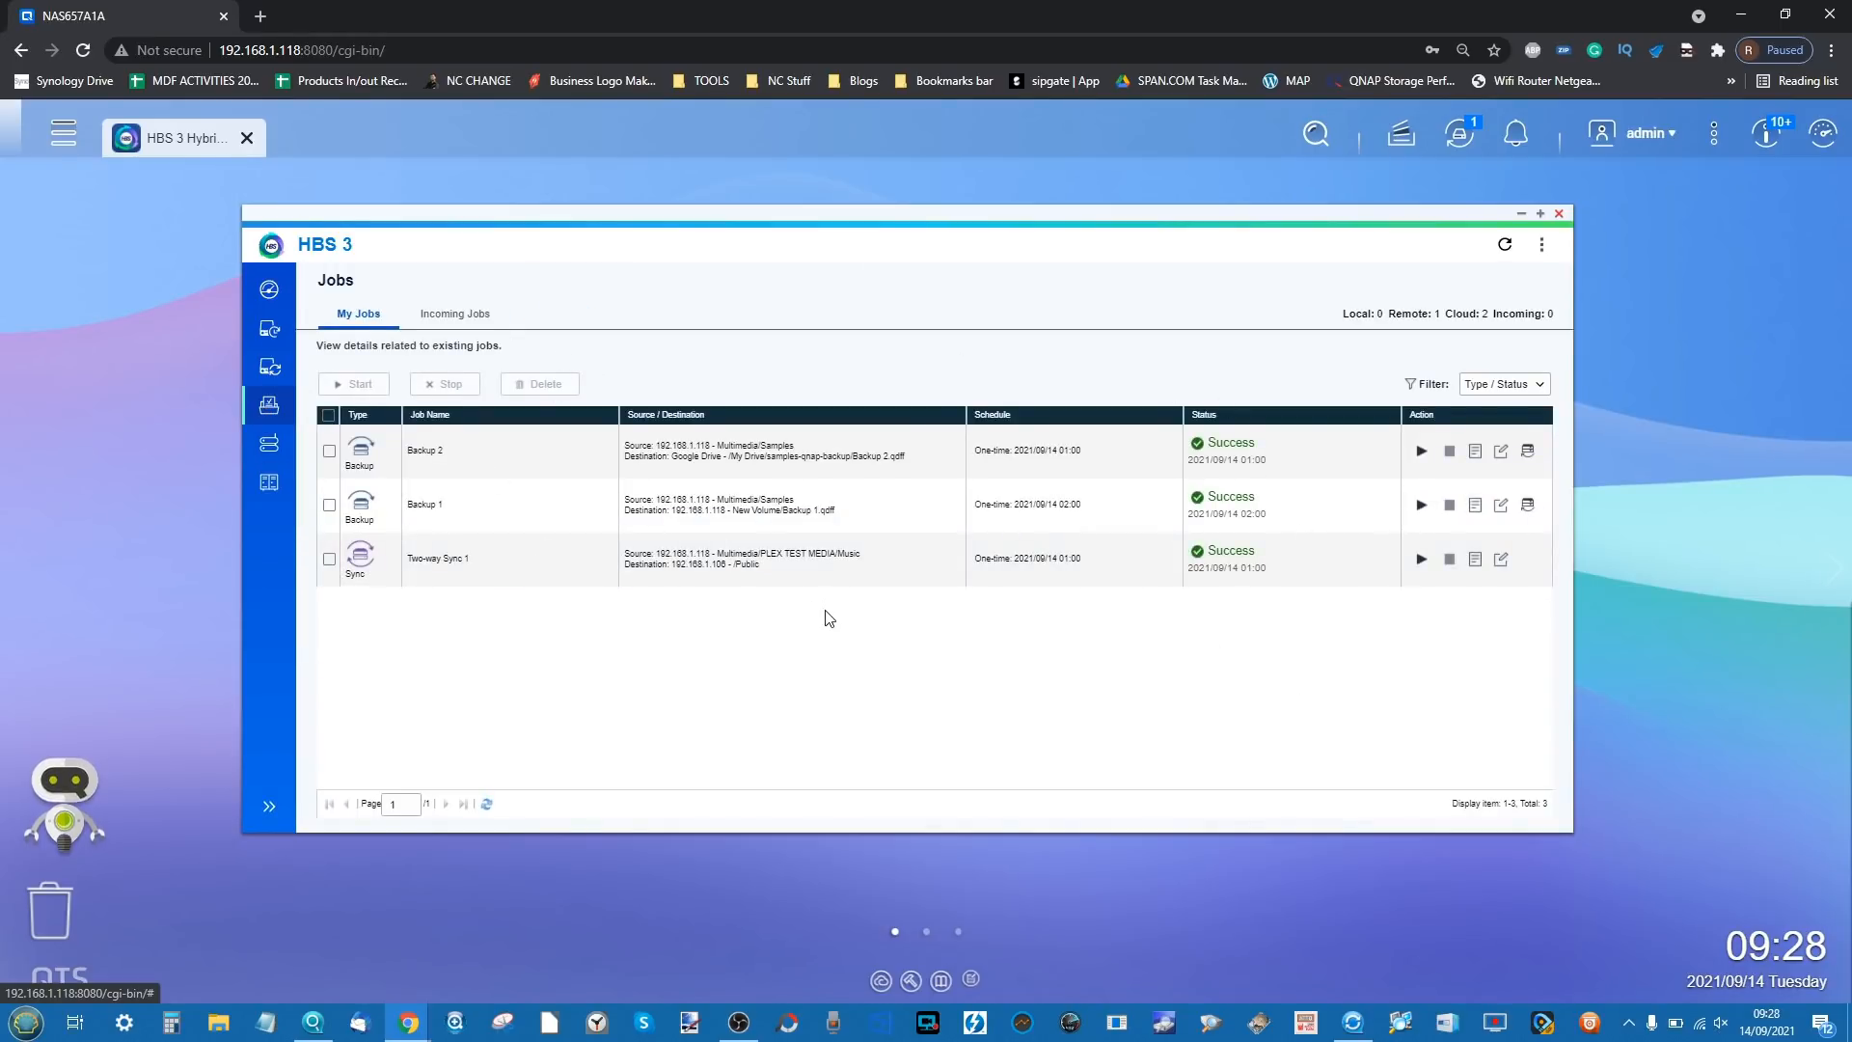
{"action": "scroll", "coordinate": [825, 611], "scroll_direction": "up", "scroll_amount": 2}
{"action": "scroll", "coordinate": [828, 617], "scroll_direction": "up", "scroll_amount": 2}
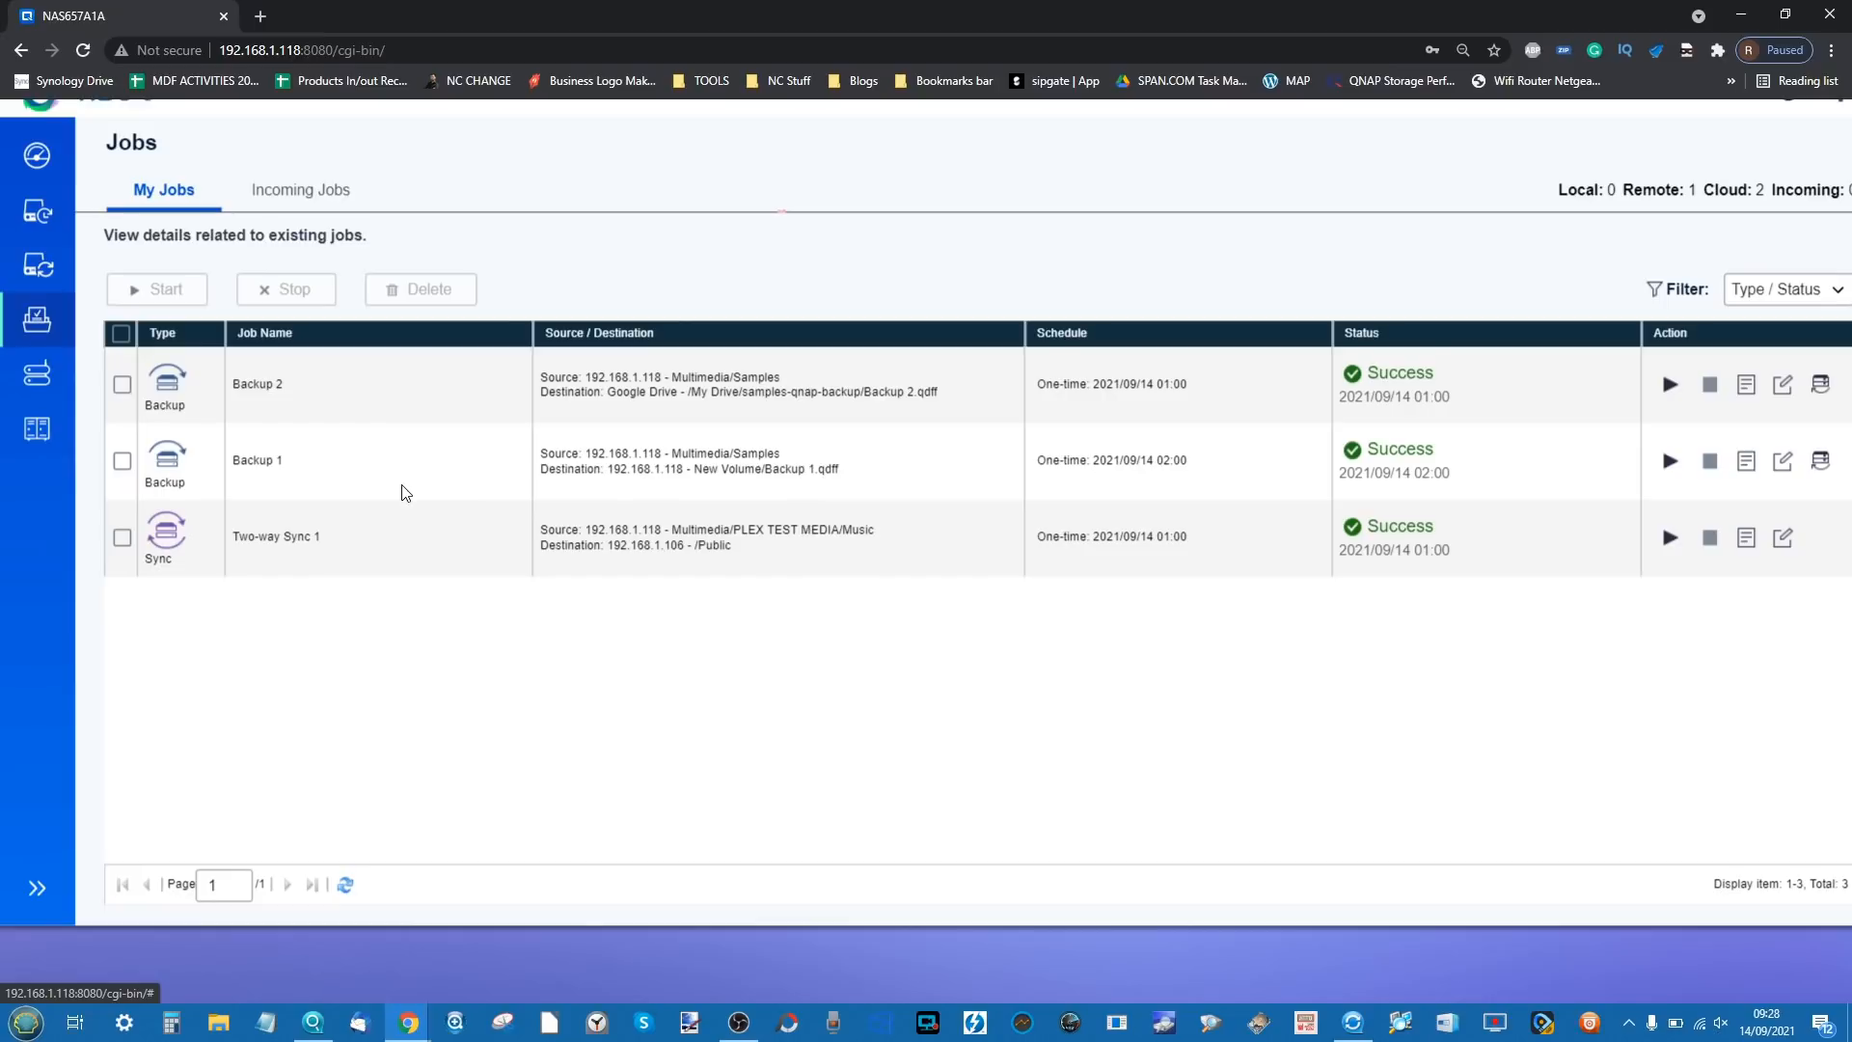
{"action": "scroll", "coordinate": [607, 511], "scroll_direction": "down", "scroll_amount": 2}
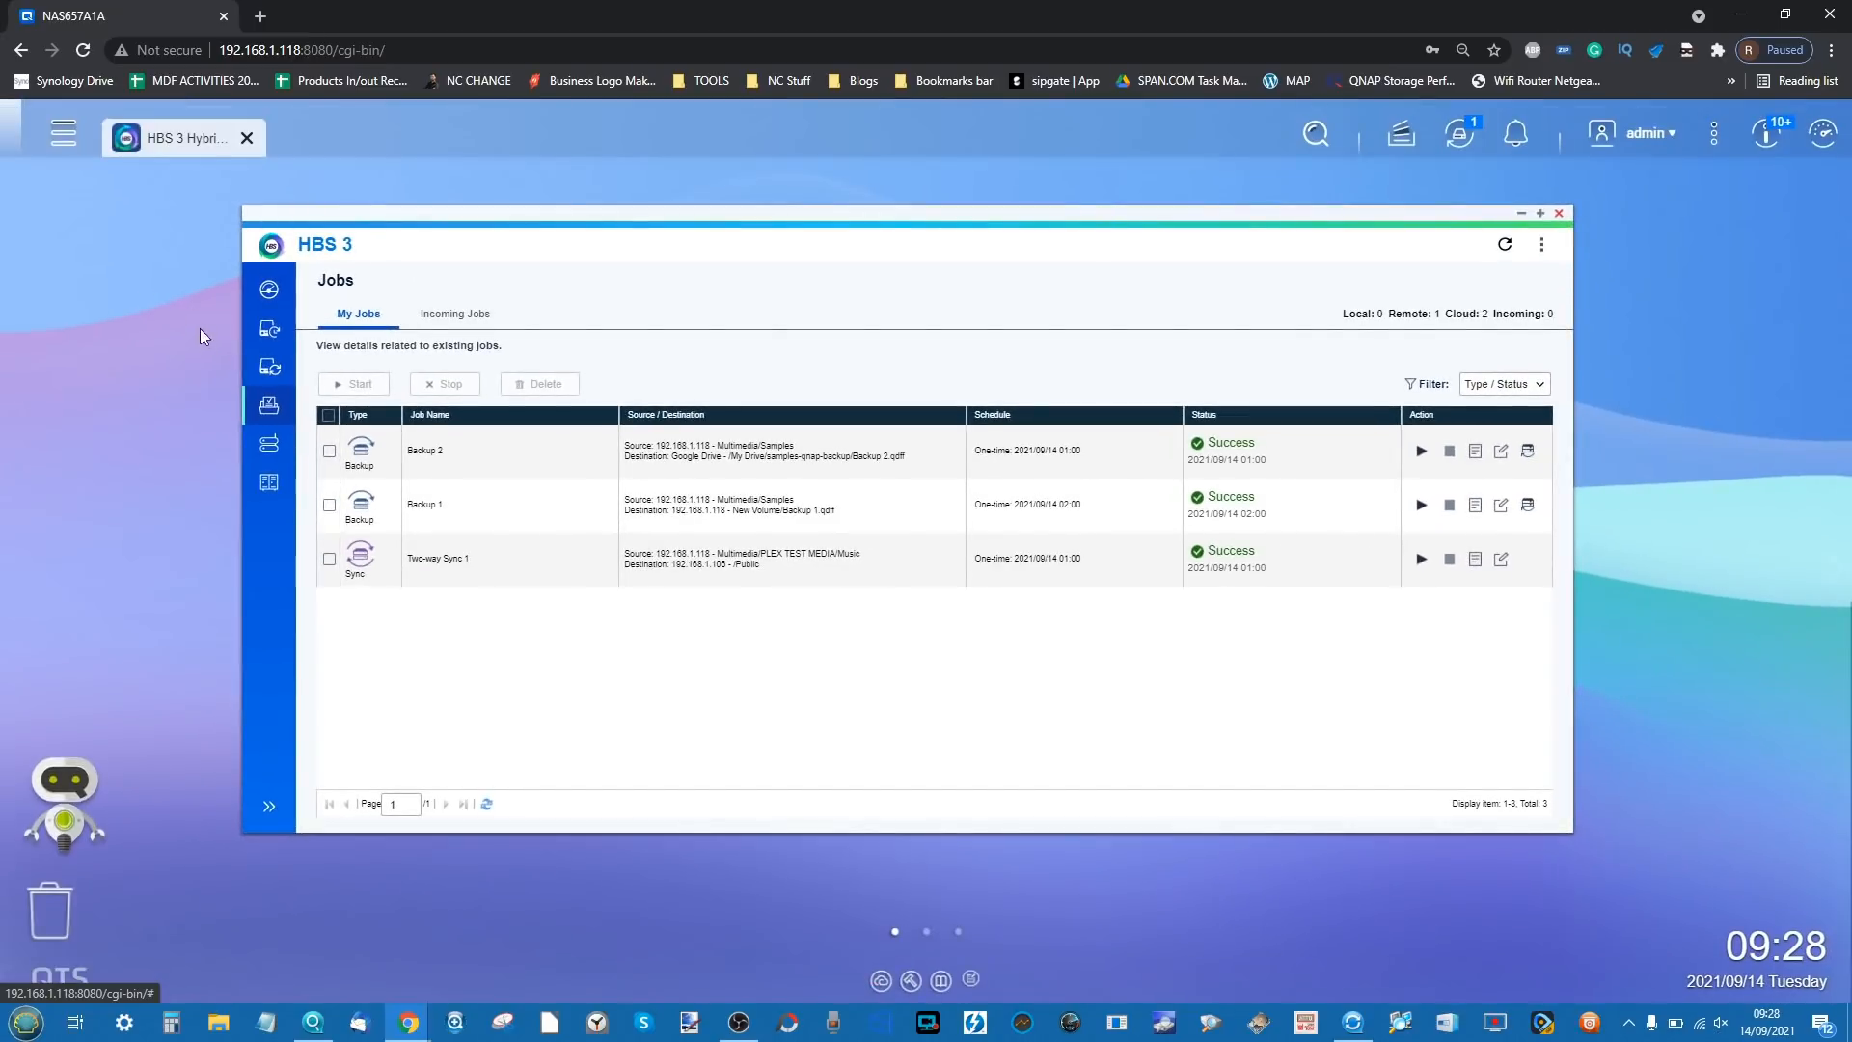
- Check the Sync and Overview sections, then return to Backup & Restore and show the Create options
{"action": "left_click", "coordinate": [271, 367]}
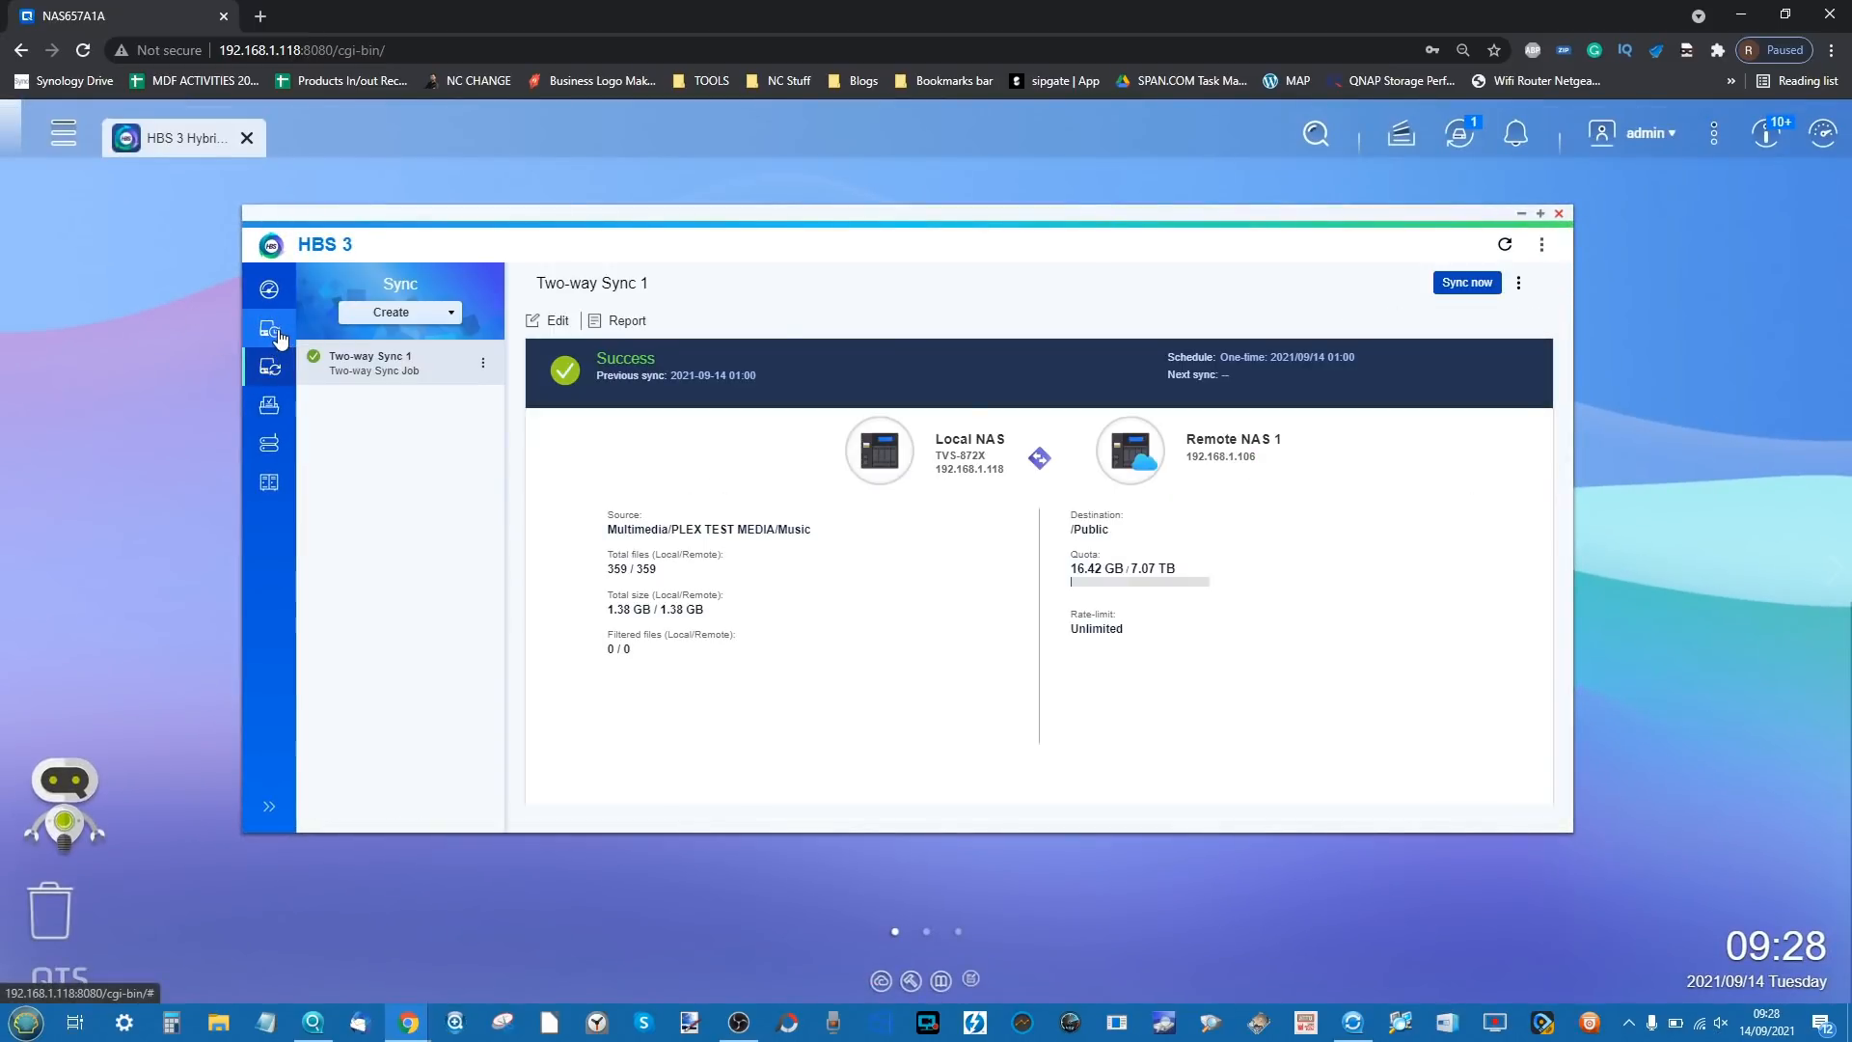
{"action": "left_click", "coordinate": [271, 330]}
{"action": "left_click", "coordinate": [270, 289]}
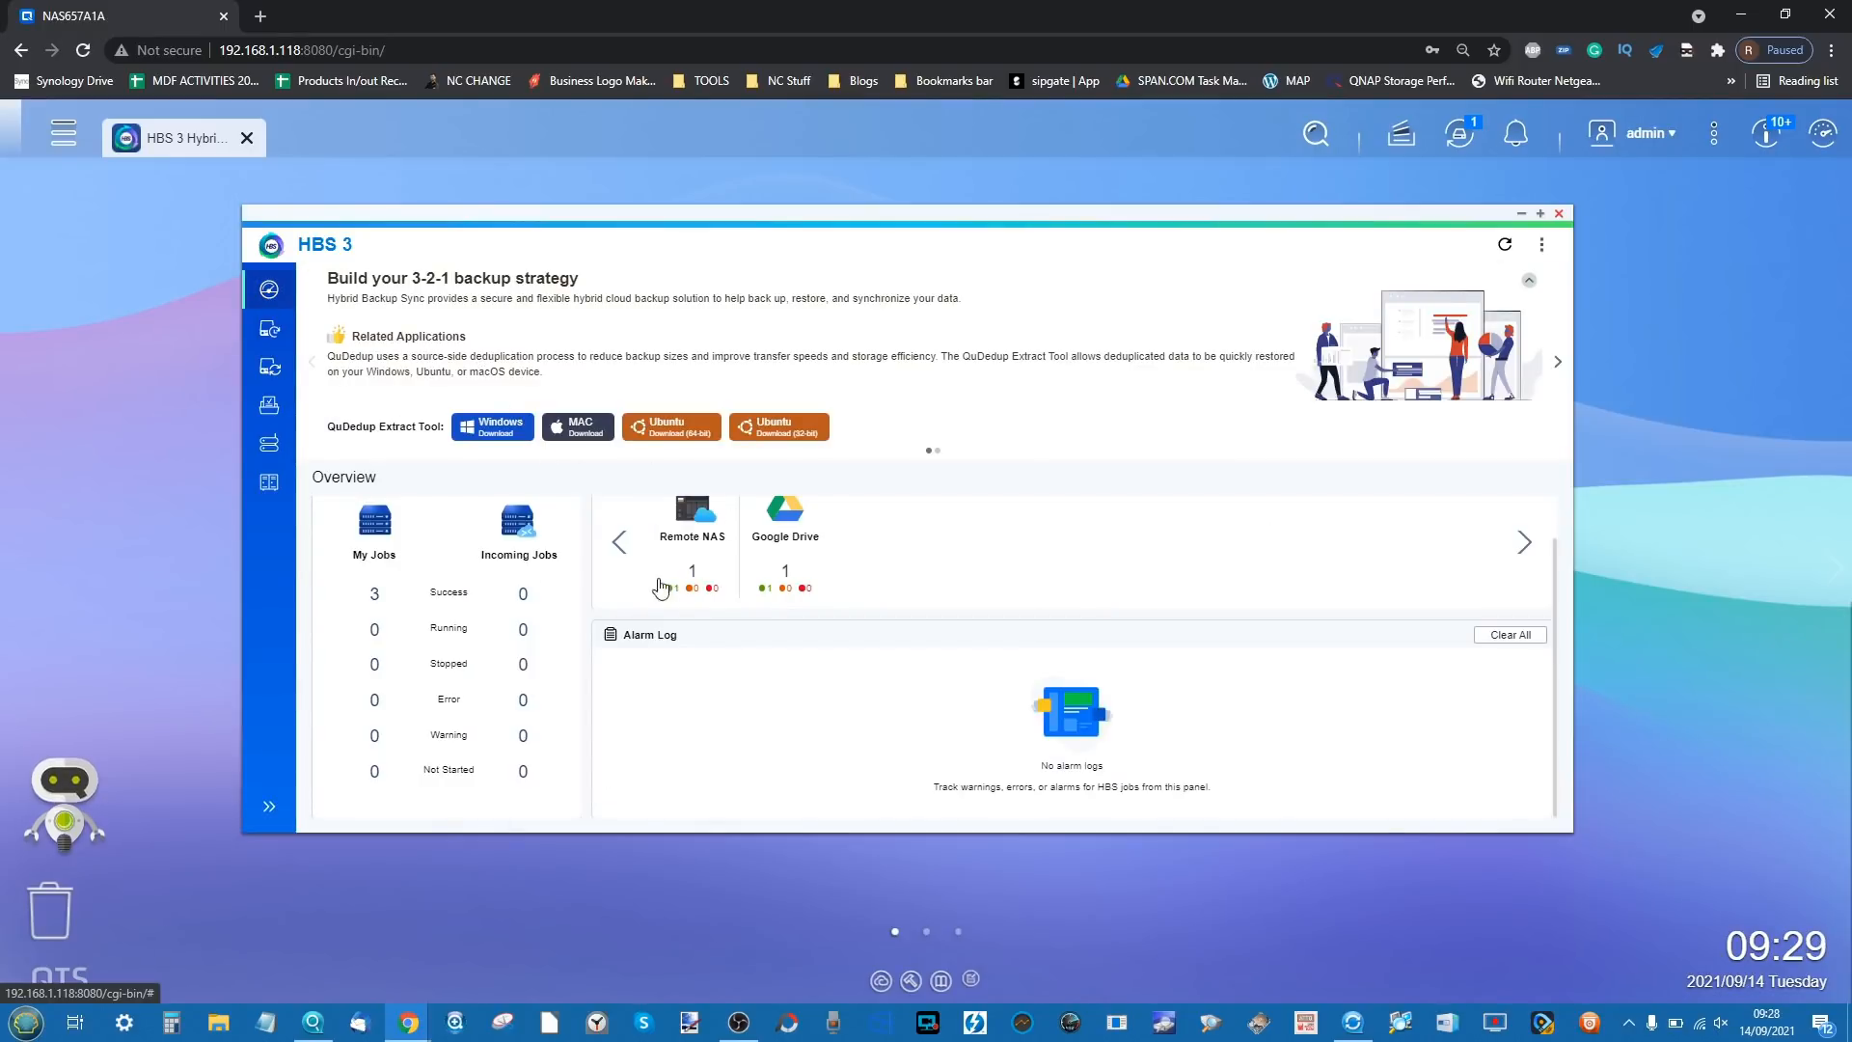
{"action": "left_click", "coordinate": [273, 328]}
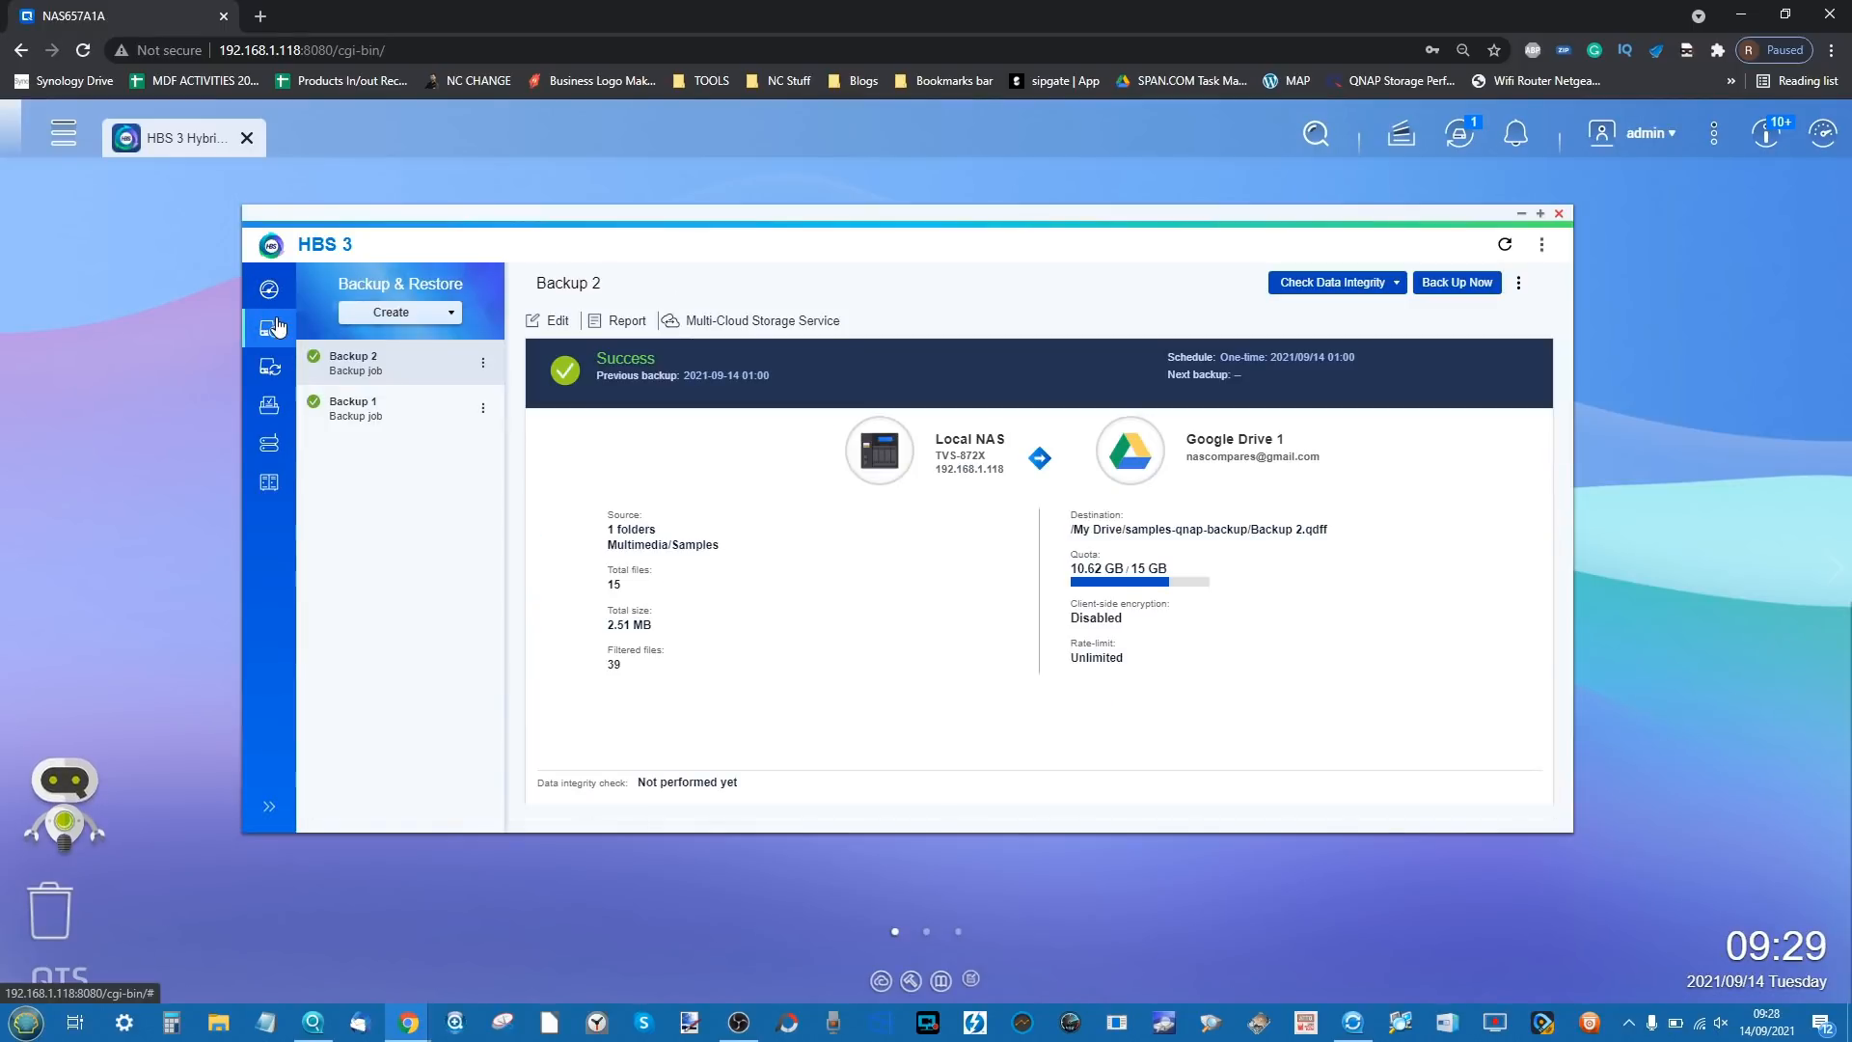
{"action": "left_click", "coordinate": [396, 313]}
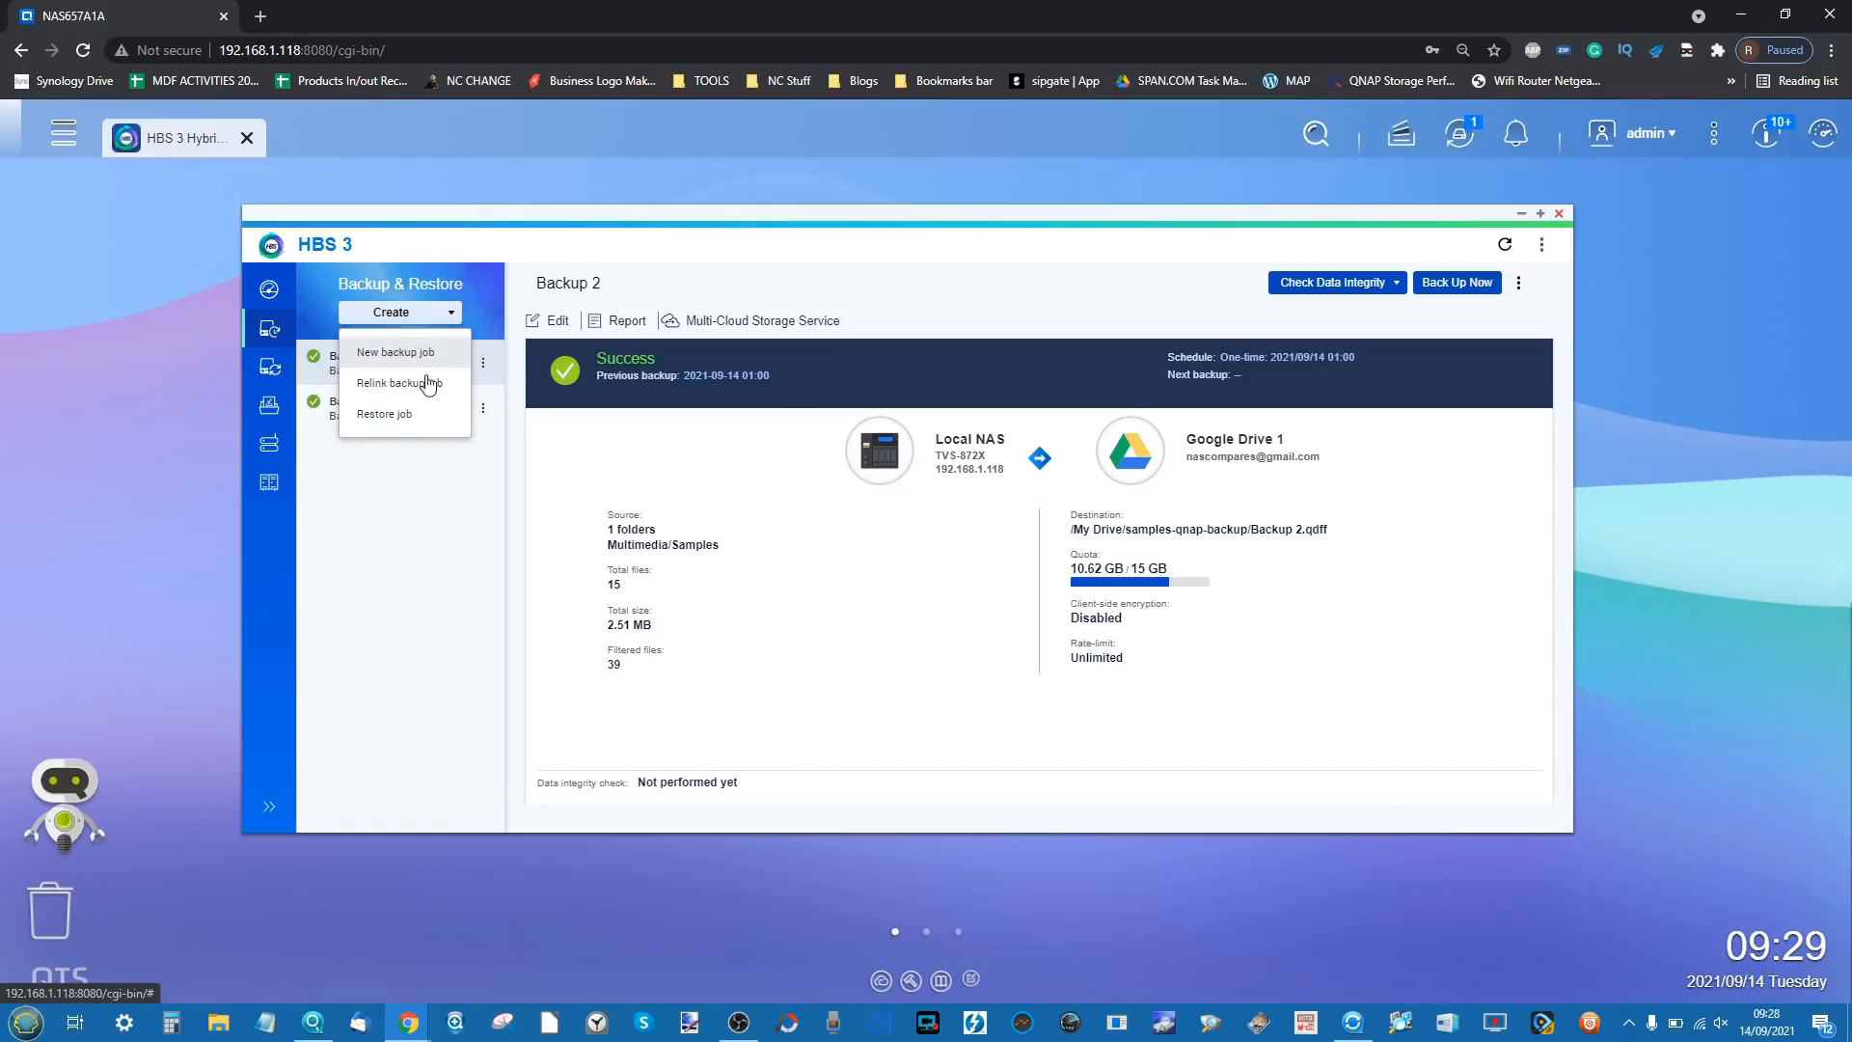
- Start a new backup job with Container as its source folder, leaving Map external volume unticked
{"action": "left_click", "coordinate": [396, 352]}
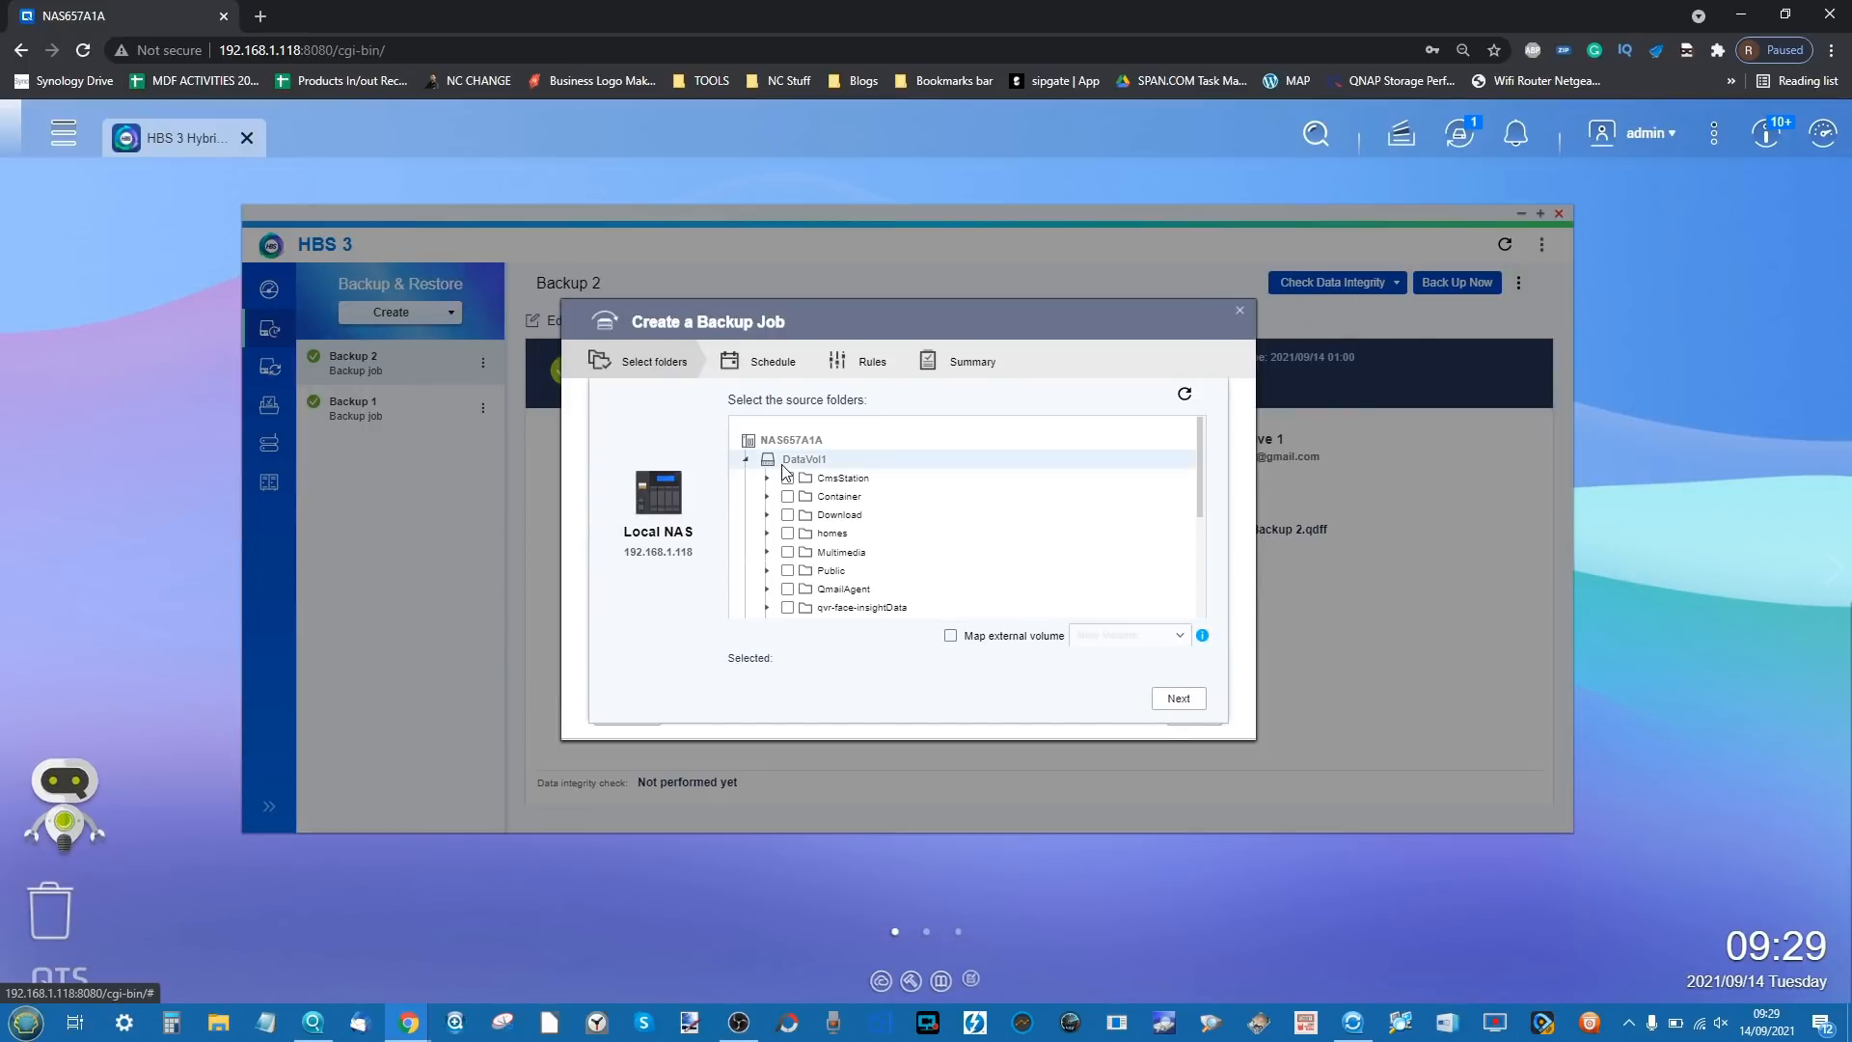
{"action": "scroll", "coordinate": [889, 519], "scroll_direction": "down", "scroll_amount": 4}
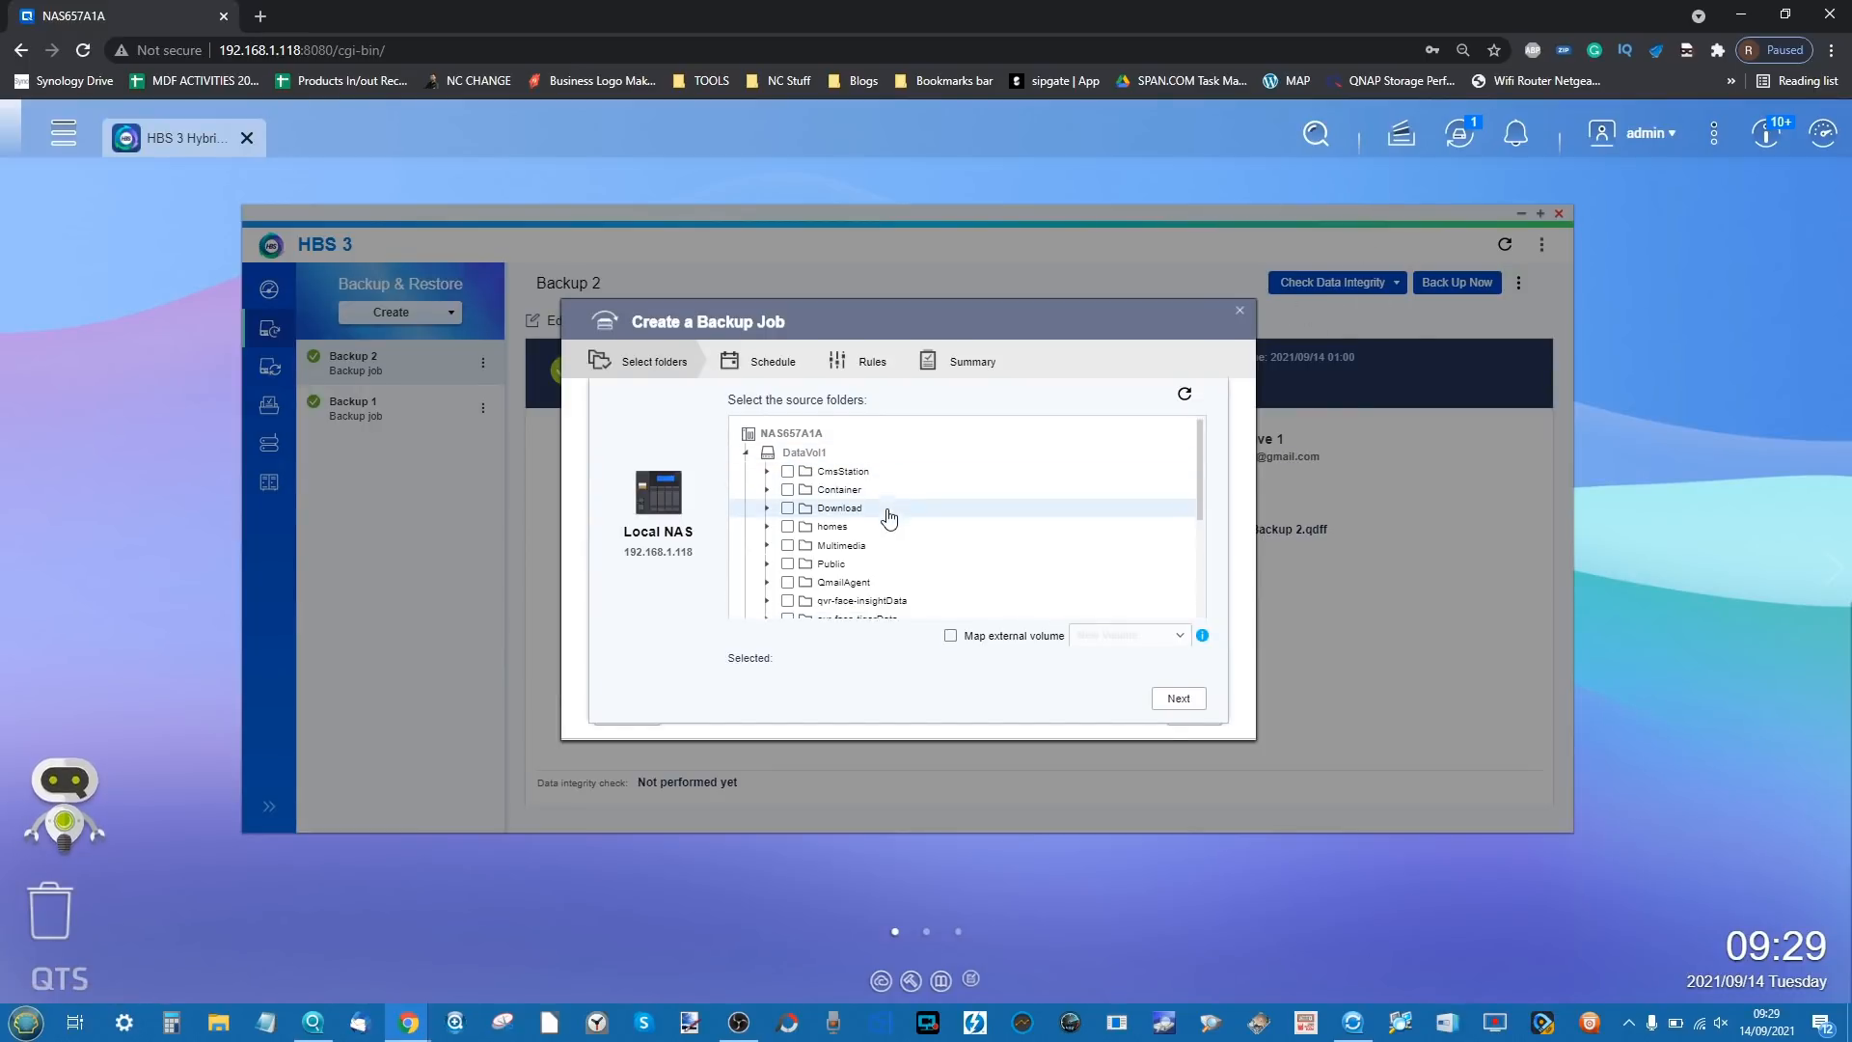
{"action": "scroll", "coordinate": [888, 519], "scroll_direction": "up", "scroll_amount": 5}
{"action": "left_click", "coordinate": [788, 490]}
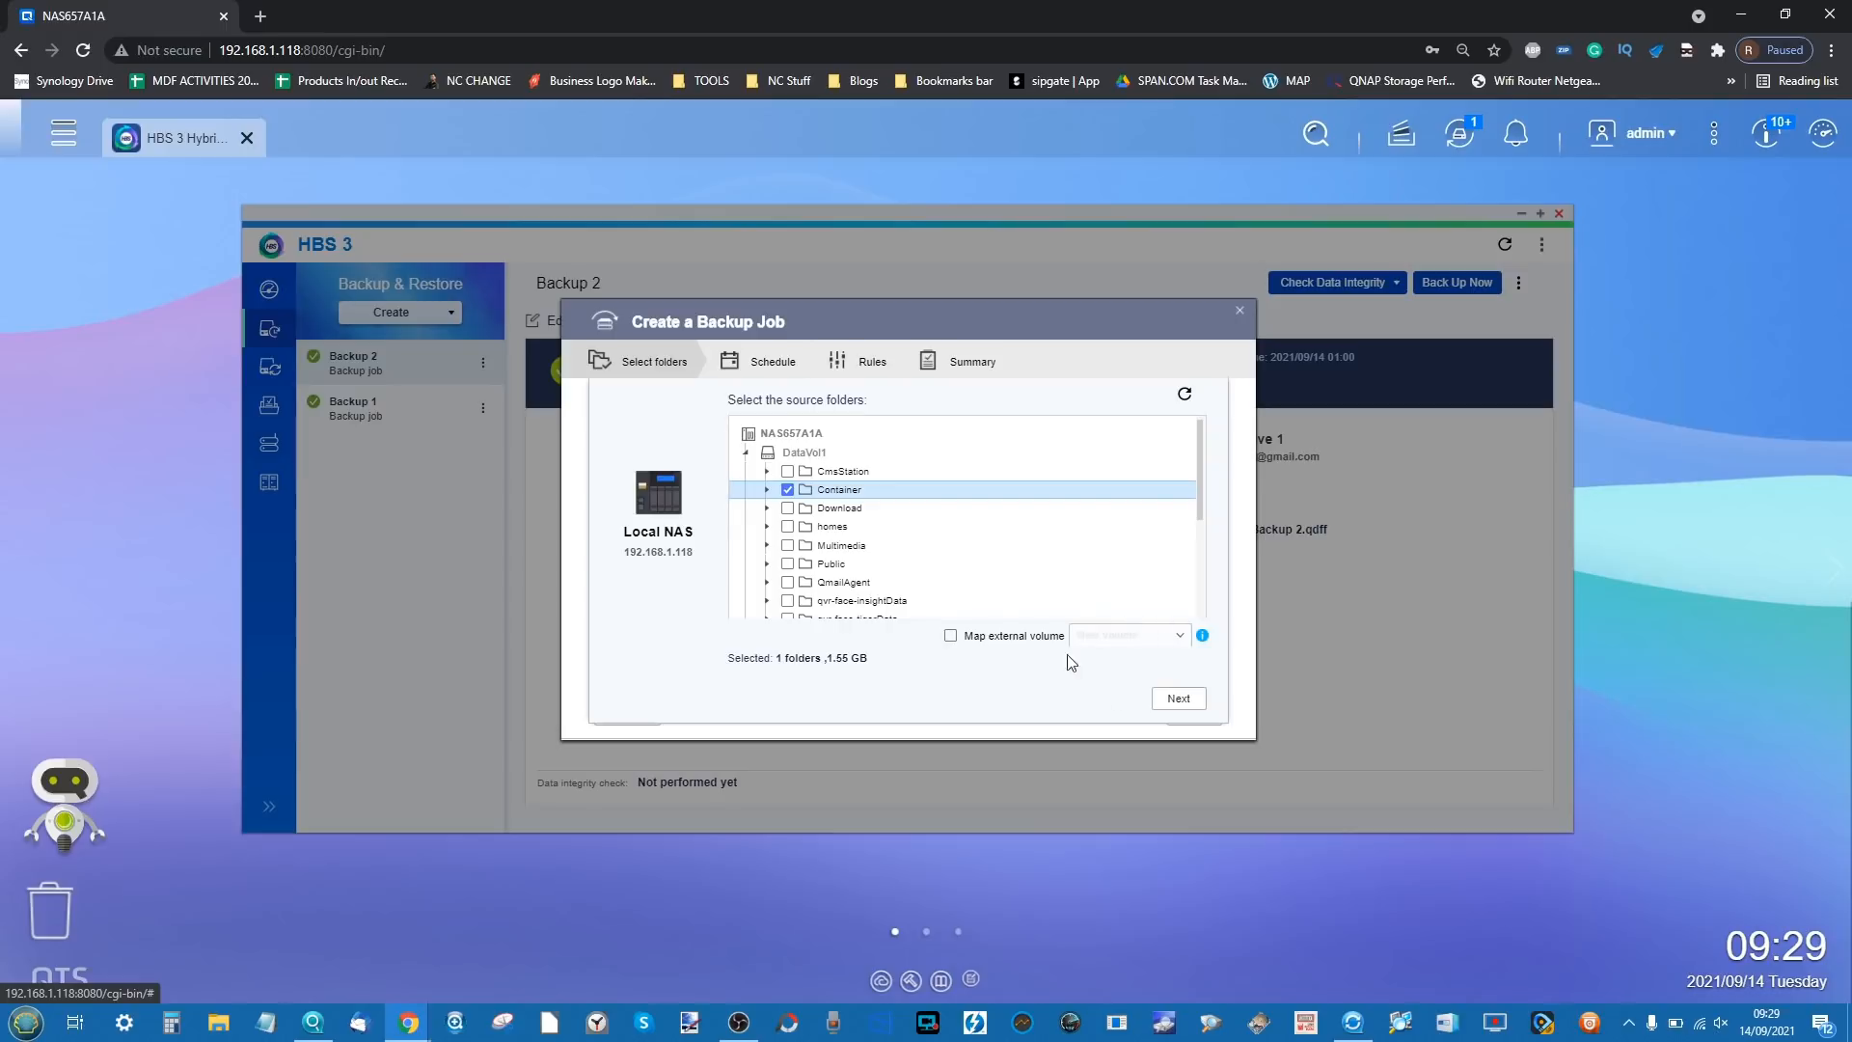
{"action": "left_click", "coordinate": [951, 636]}
{"action": "left_click", "coordinate": [1149, 638]}
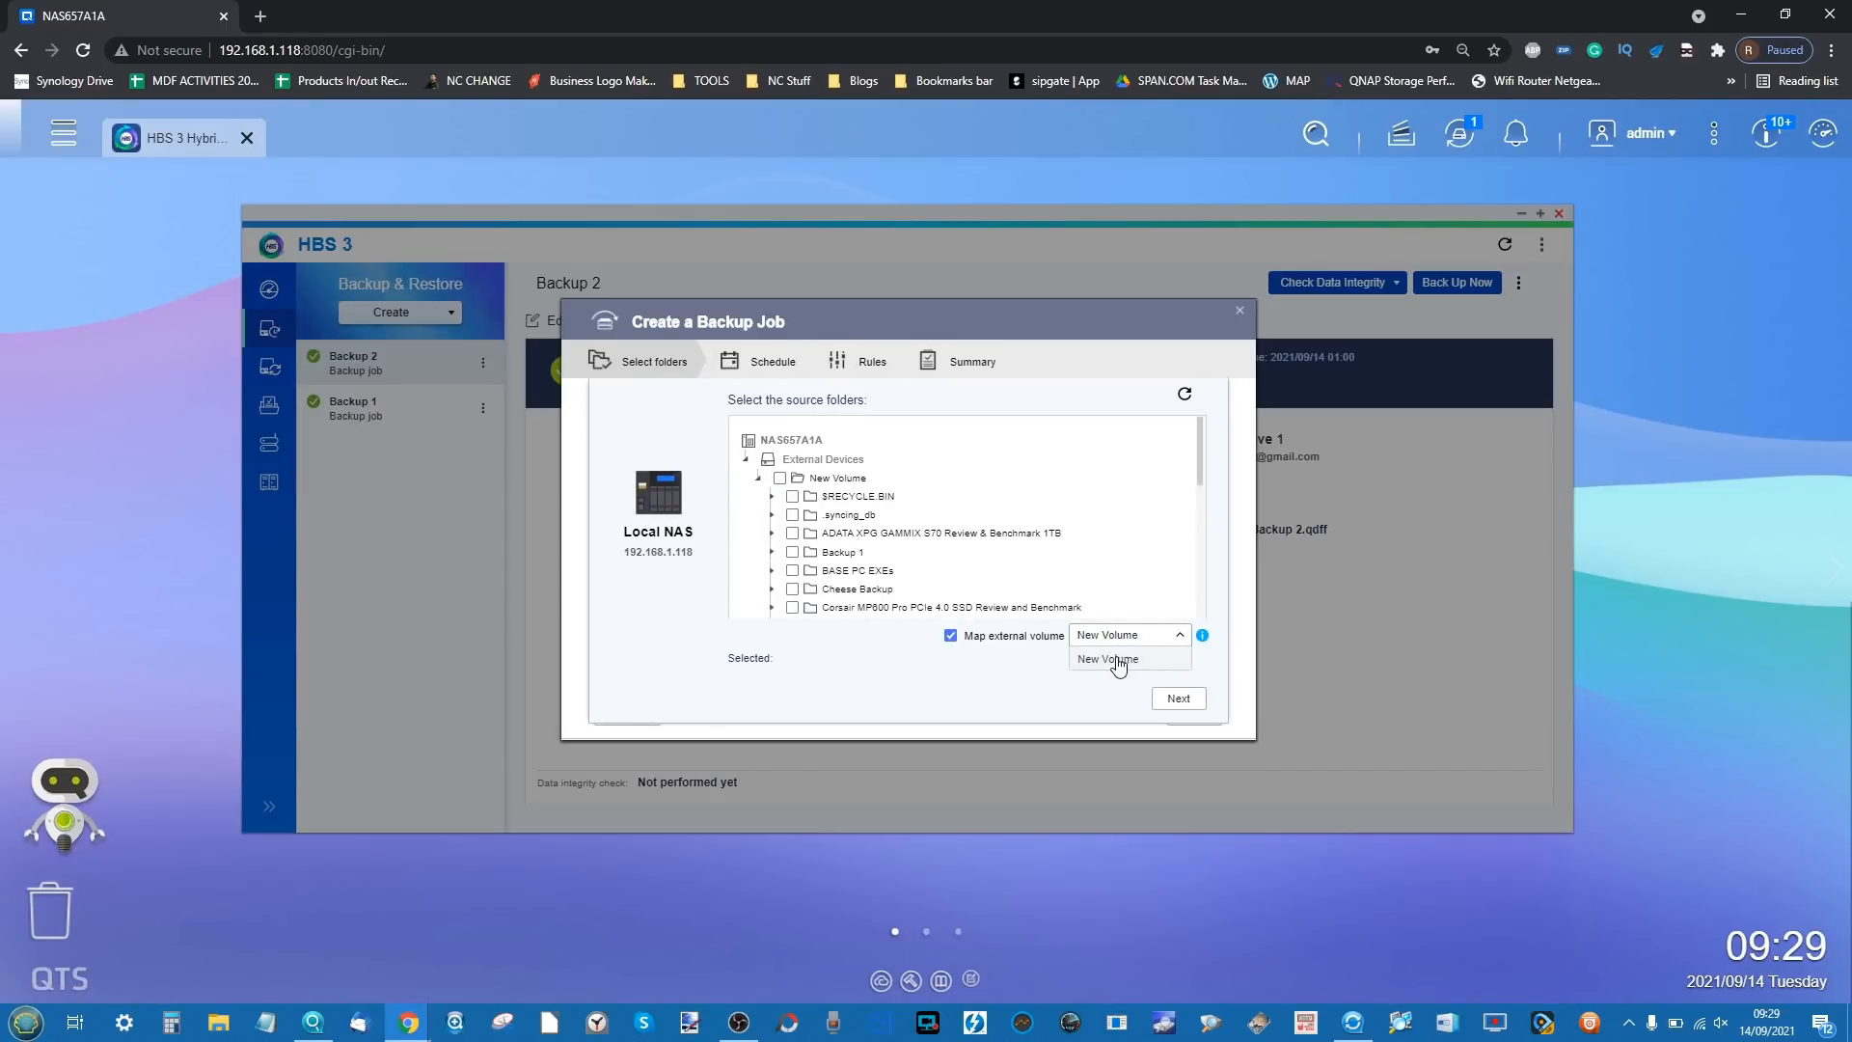
{"action": "left_click", "coordinate": [951, 636]}
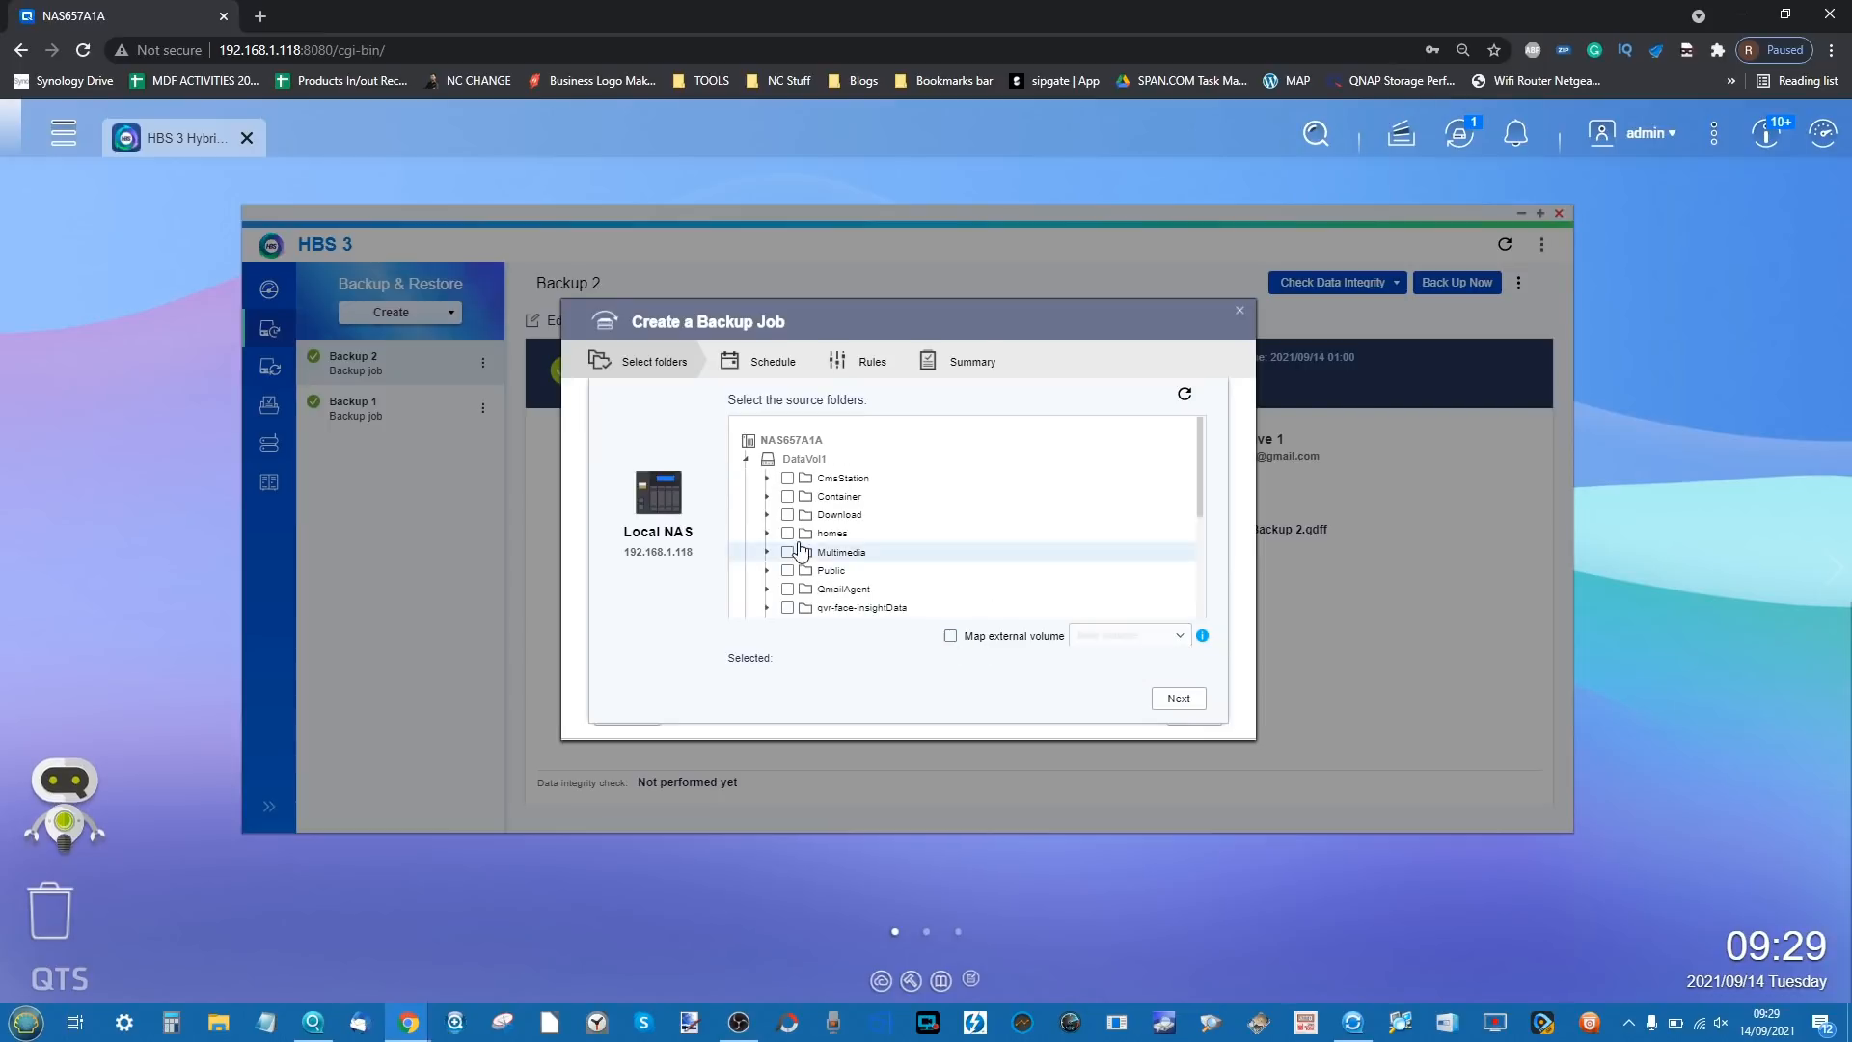
{"action": "left_click", "coordinate": [787, 496]}
{"action": "left_click", "coordinate": [1181, 699]}
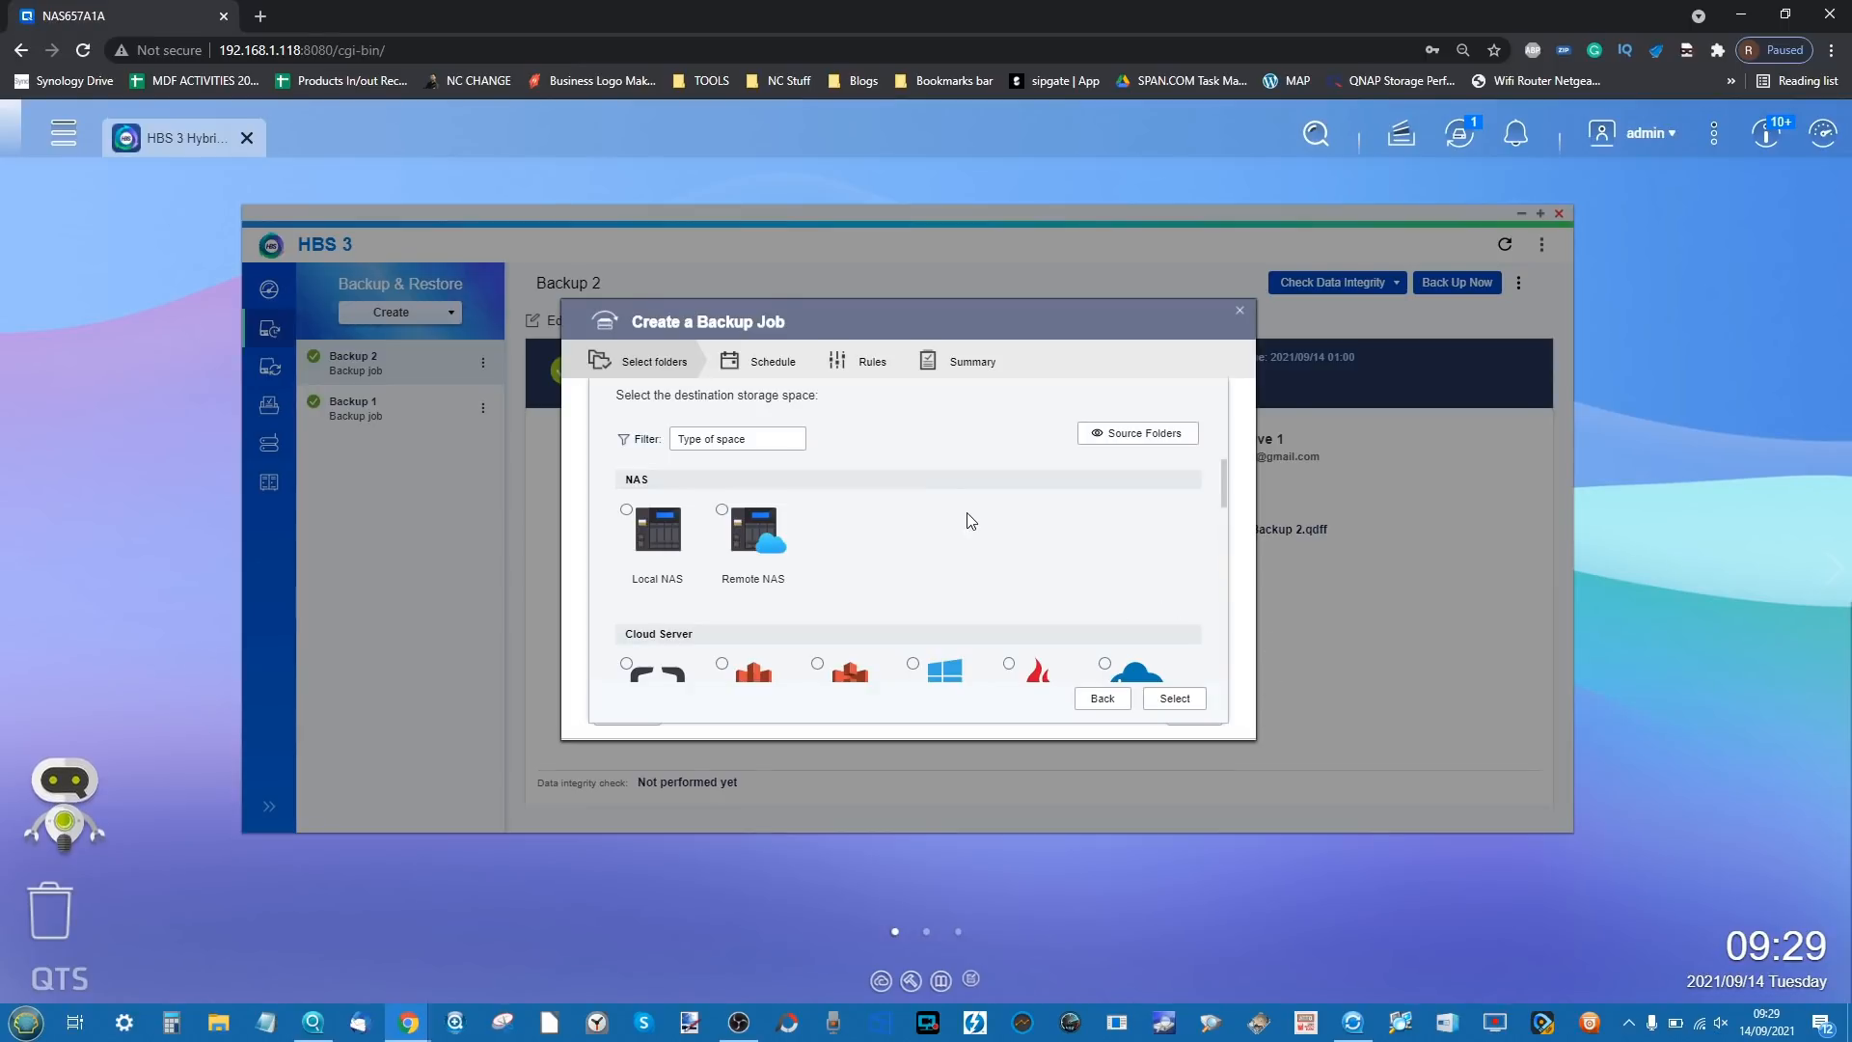
- Pick the Local NAS tile from the storage options as the backup destination
{"action": "scroll", "coordinate": [970, 521], "scroll_direction": "down", "scroll_amount": 1}
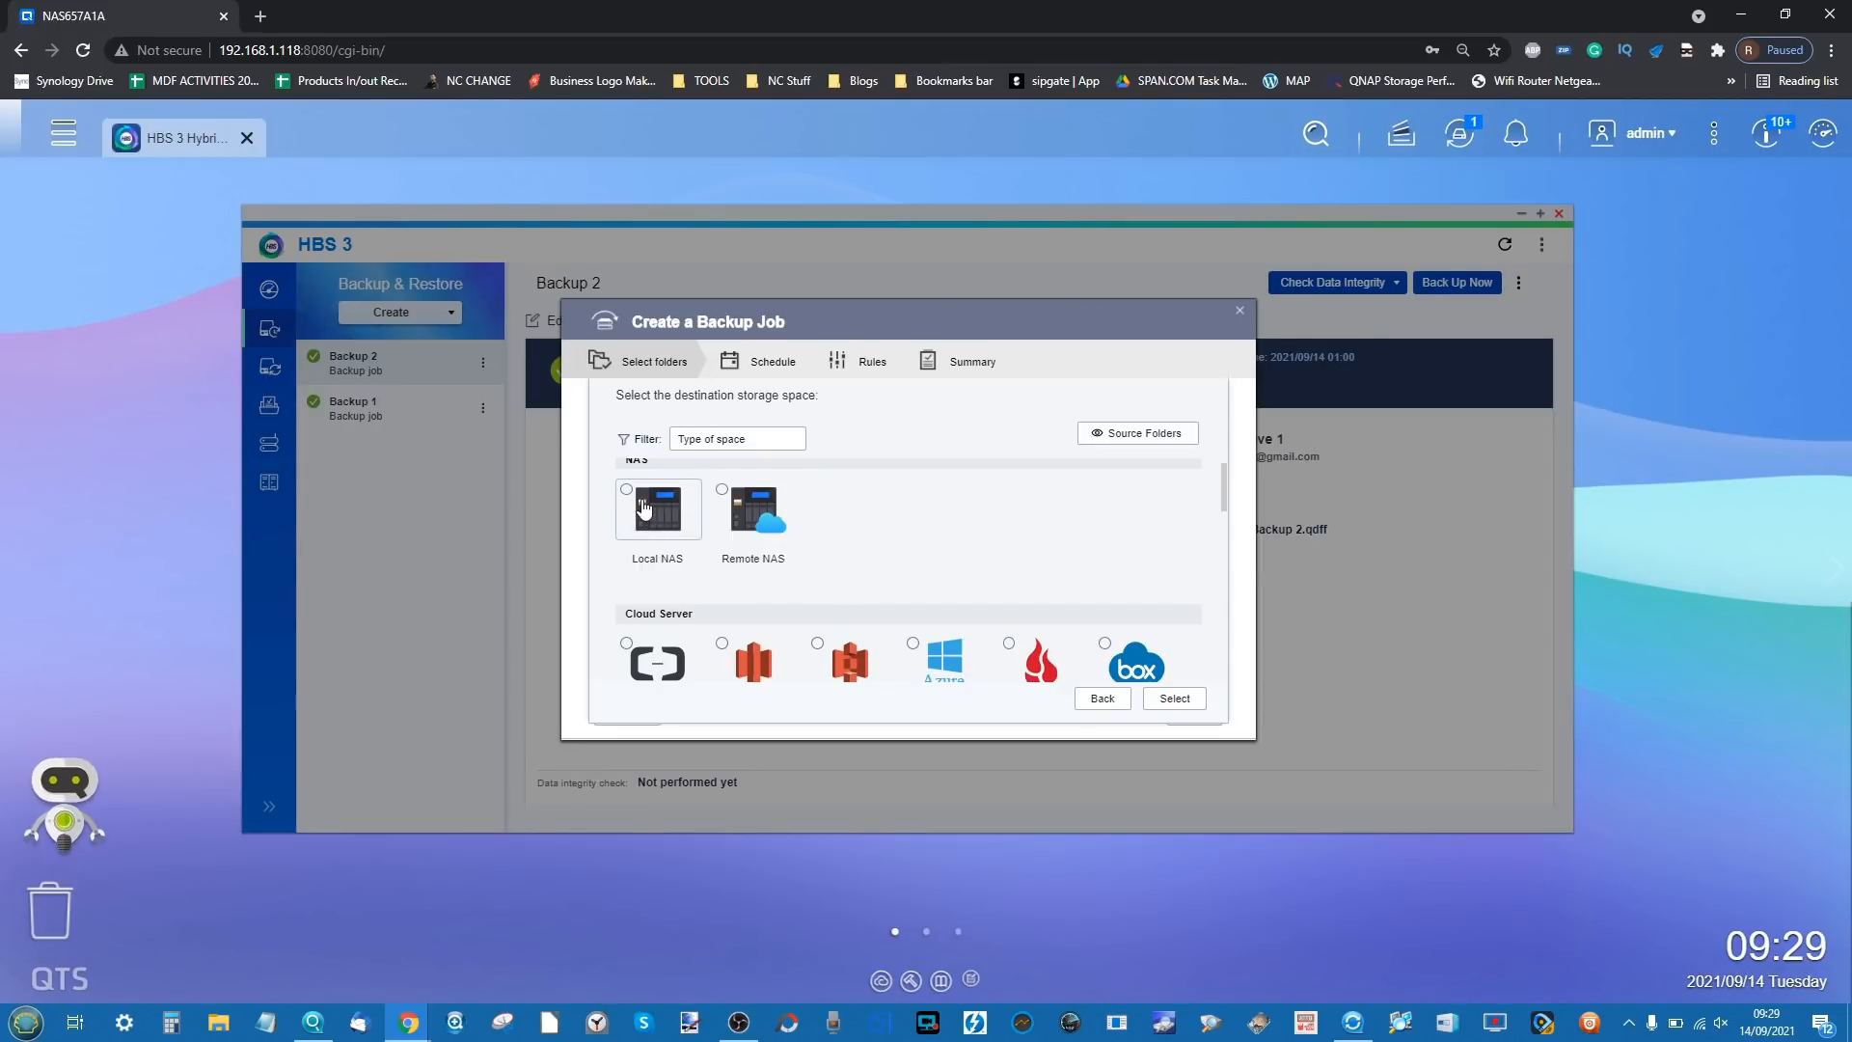
{"action": "scroll", "coordinate": [751, 521], "scroll_direction": "down", "scroll_amount": 3}
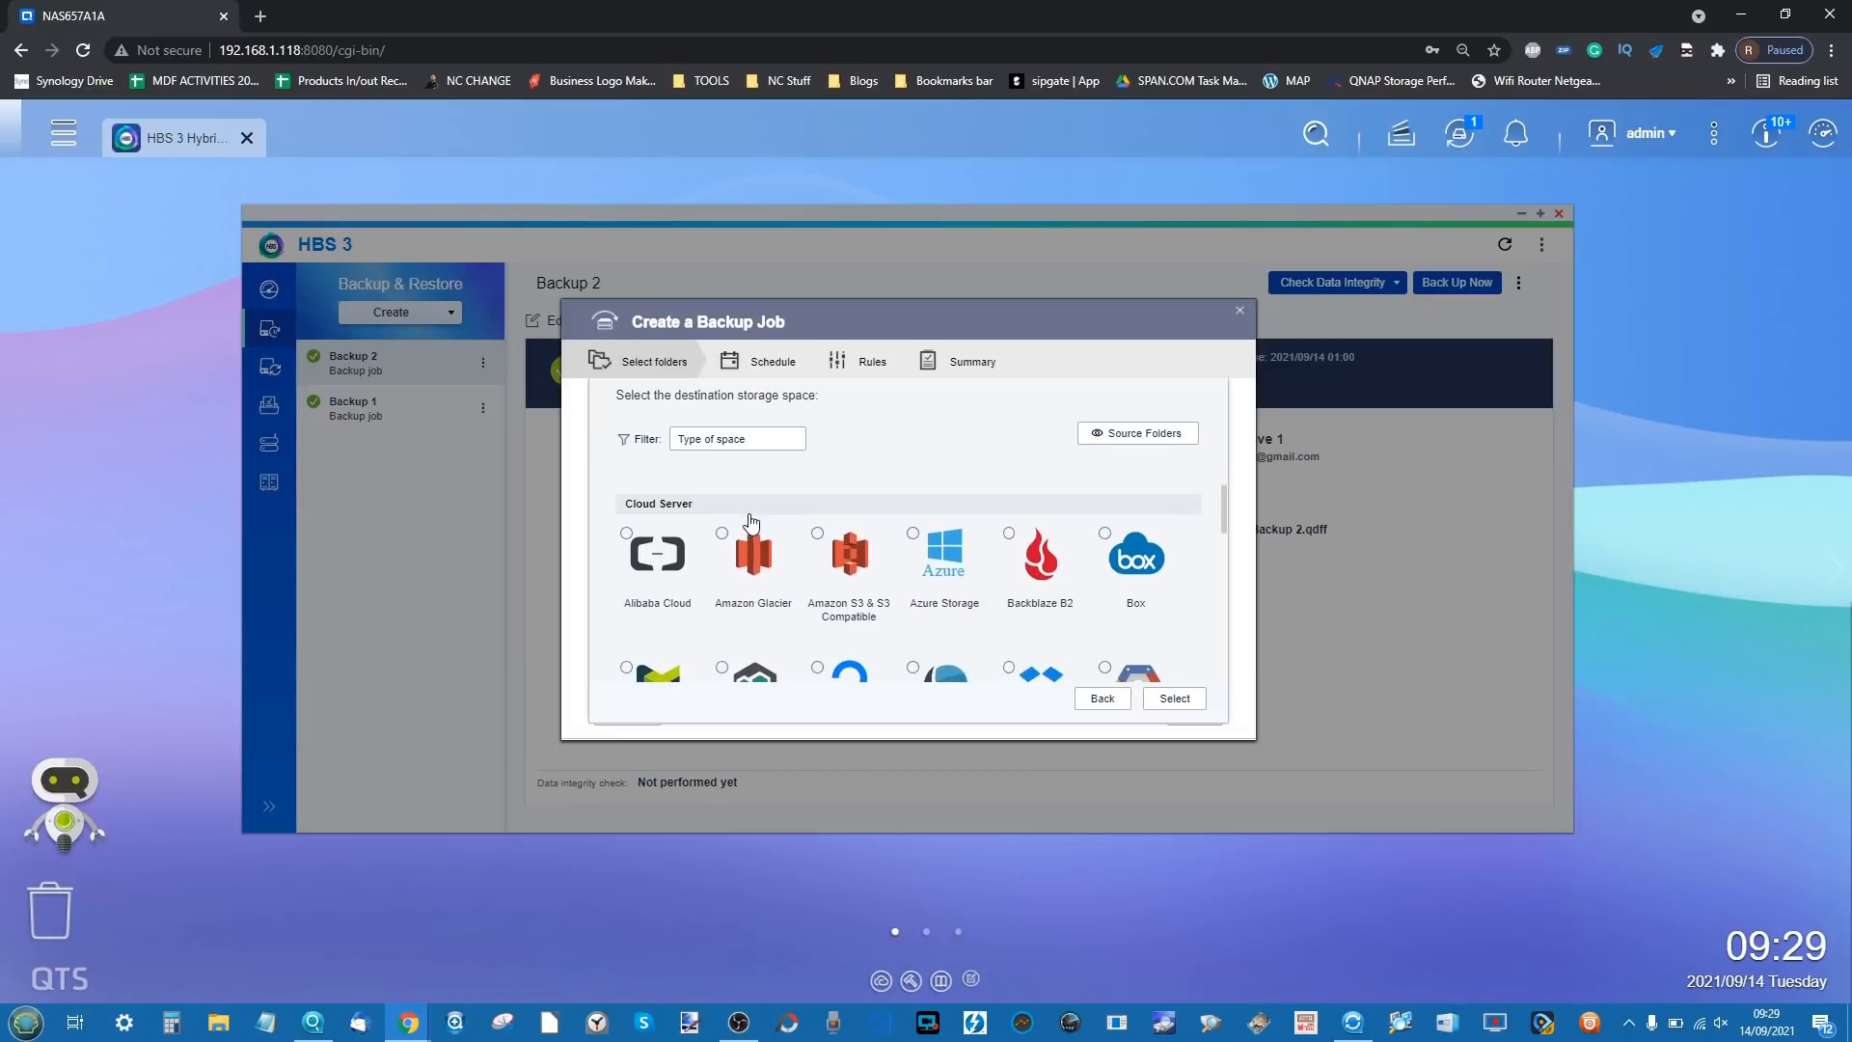
{"action": "scroll", "coordinate": [751, 522], "scroll_direction": "down", "scroll_amount": 3}
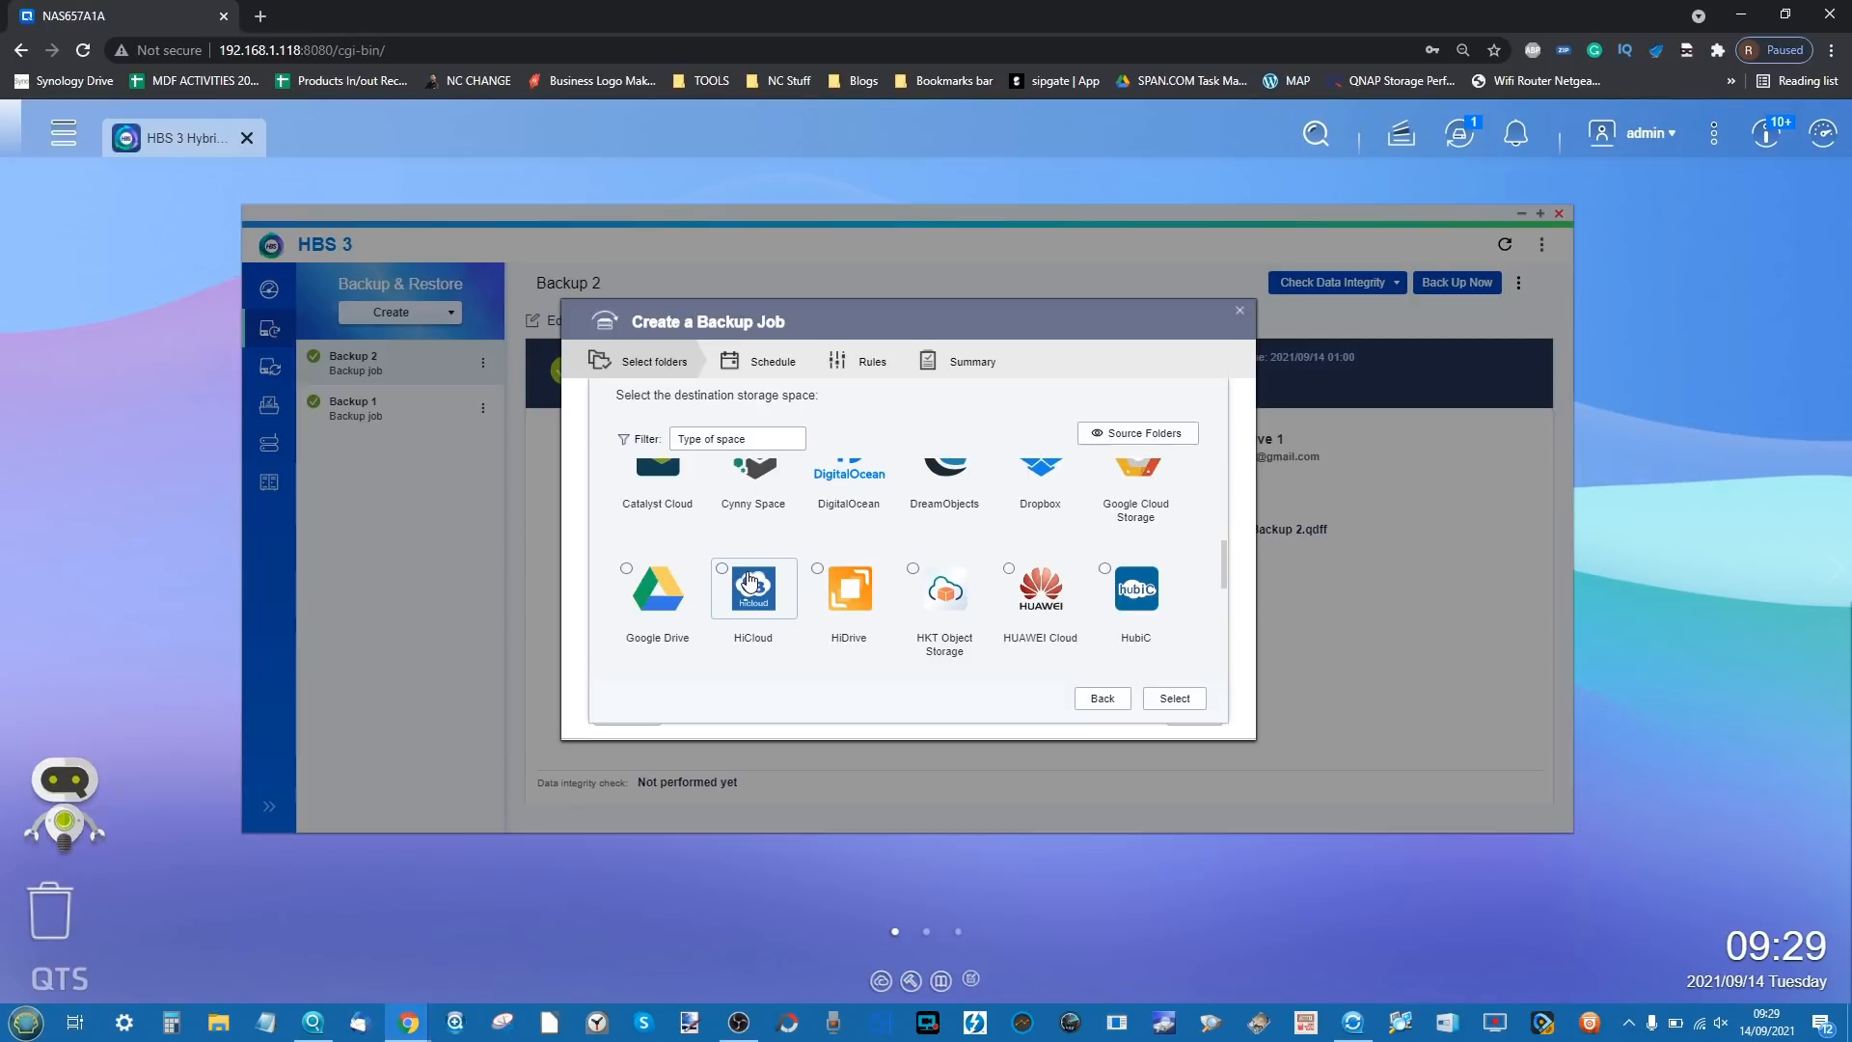
{"action": "scroll", "coordinate": [751, 579], "scroll_direction": "down", "scroll_amount": 5}
{"action": "scroll", "coordinate": [751, 579], "scroll_direction": "up", "scroll_amount": 15}
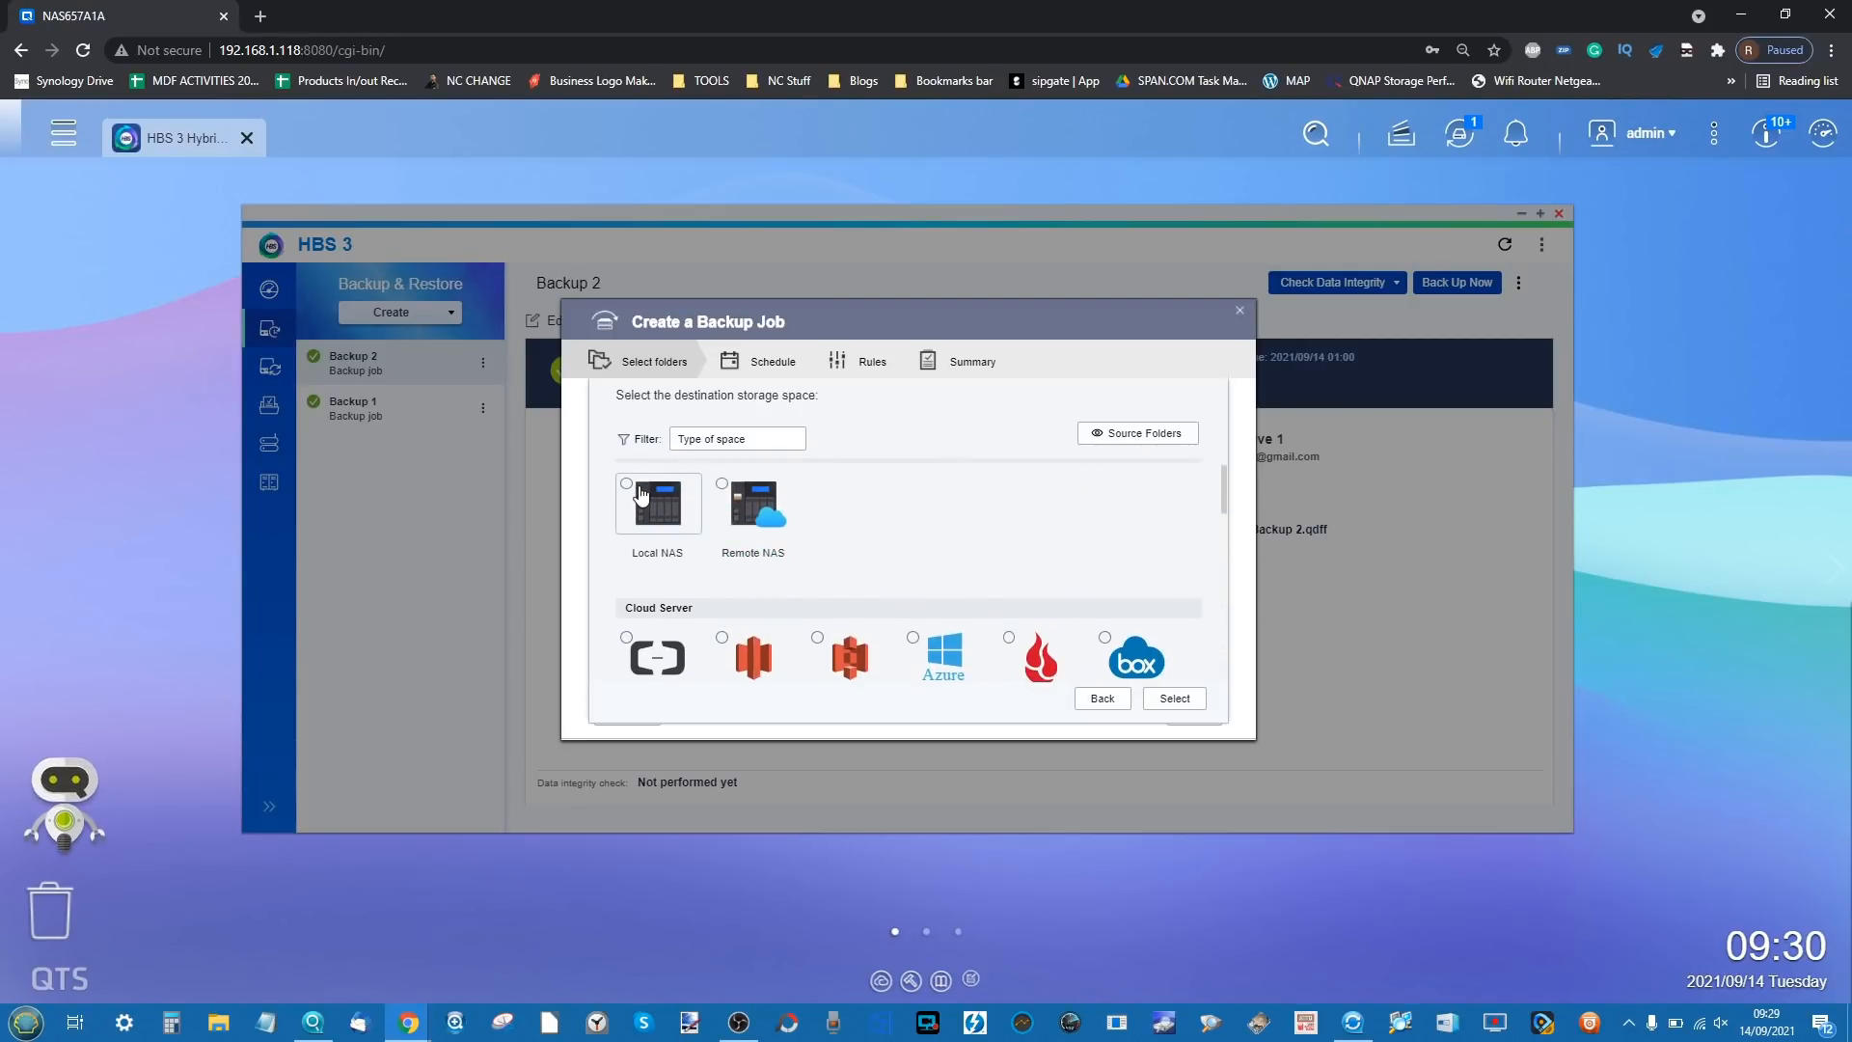
{"action": "left_click", "coordinate": [639, 495]}
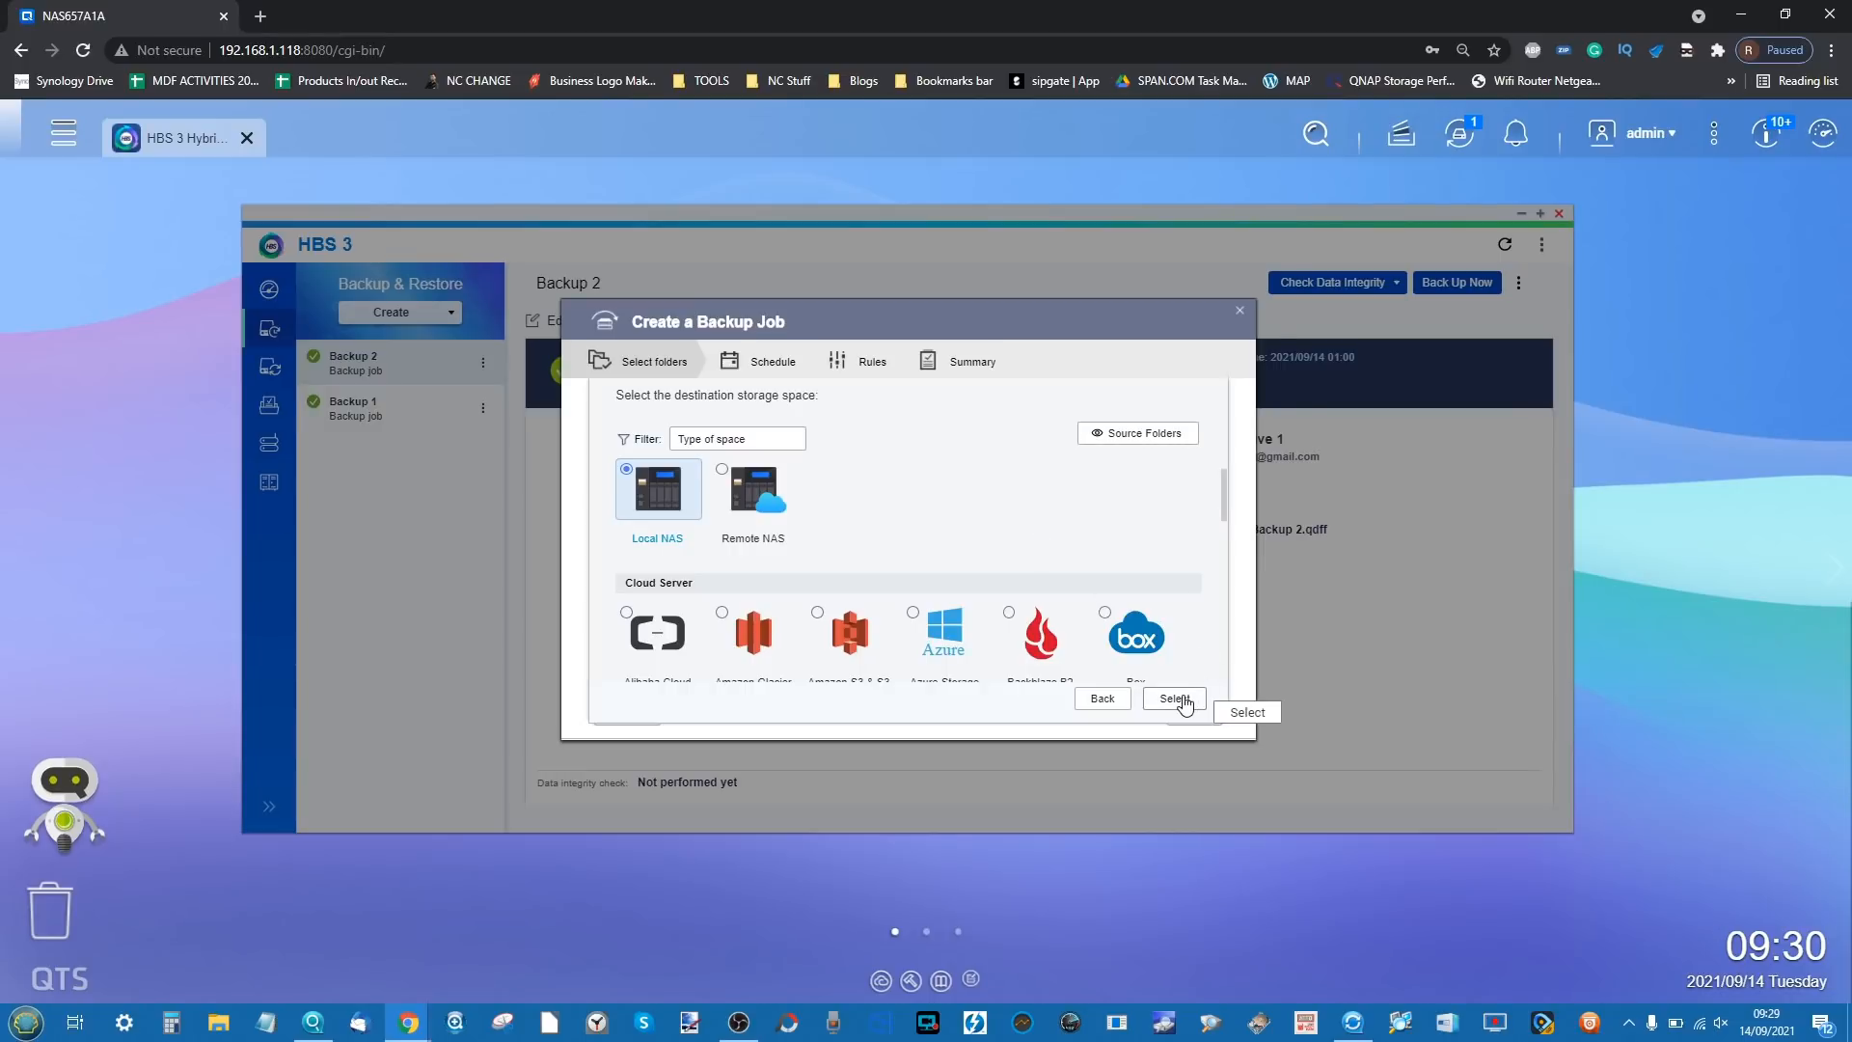
{"action": "left_click", "coordinate": [1183, 701]}
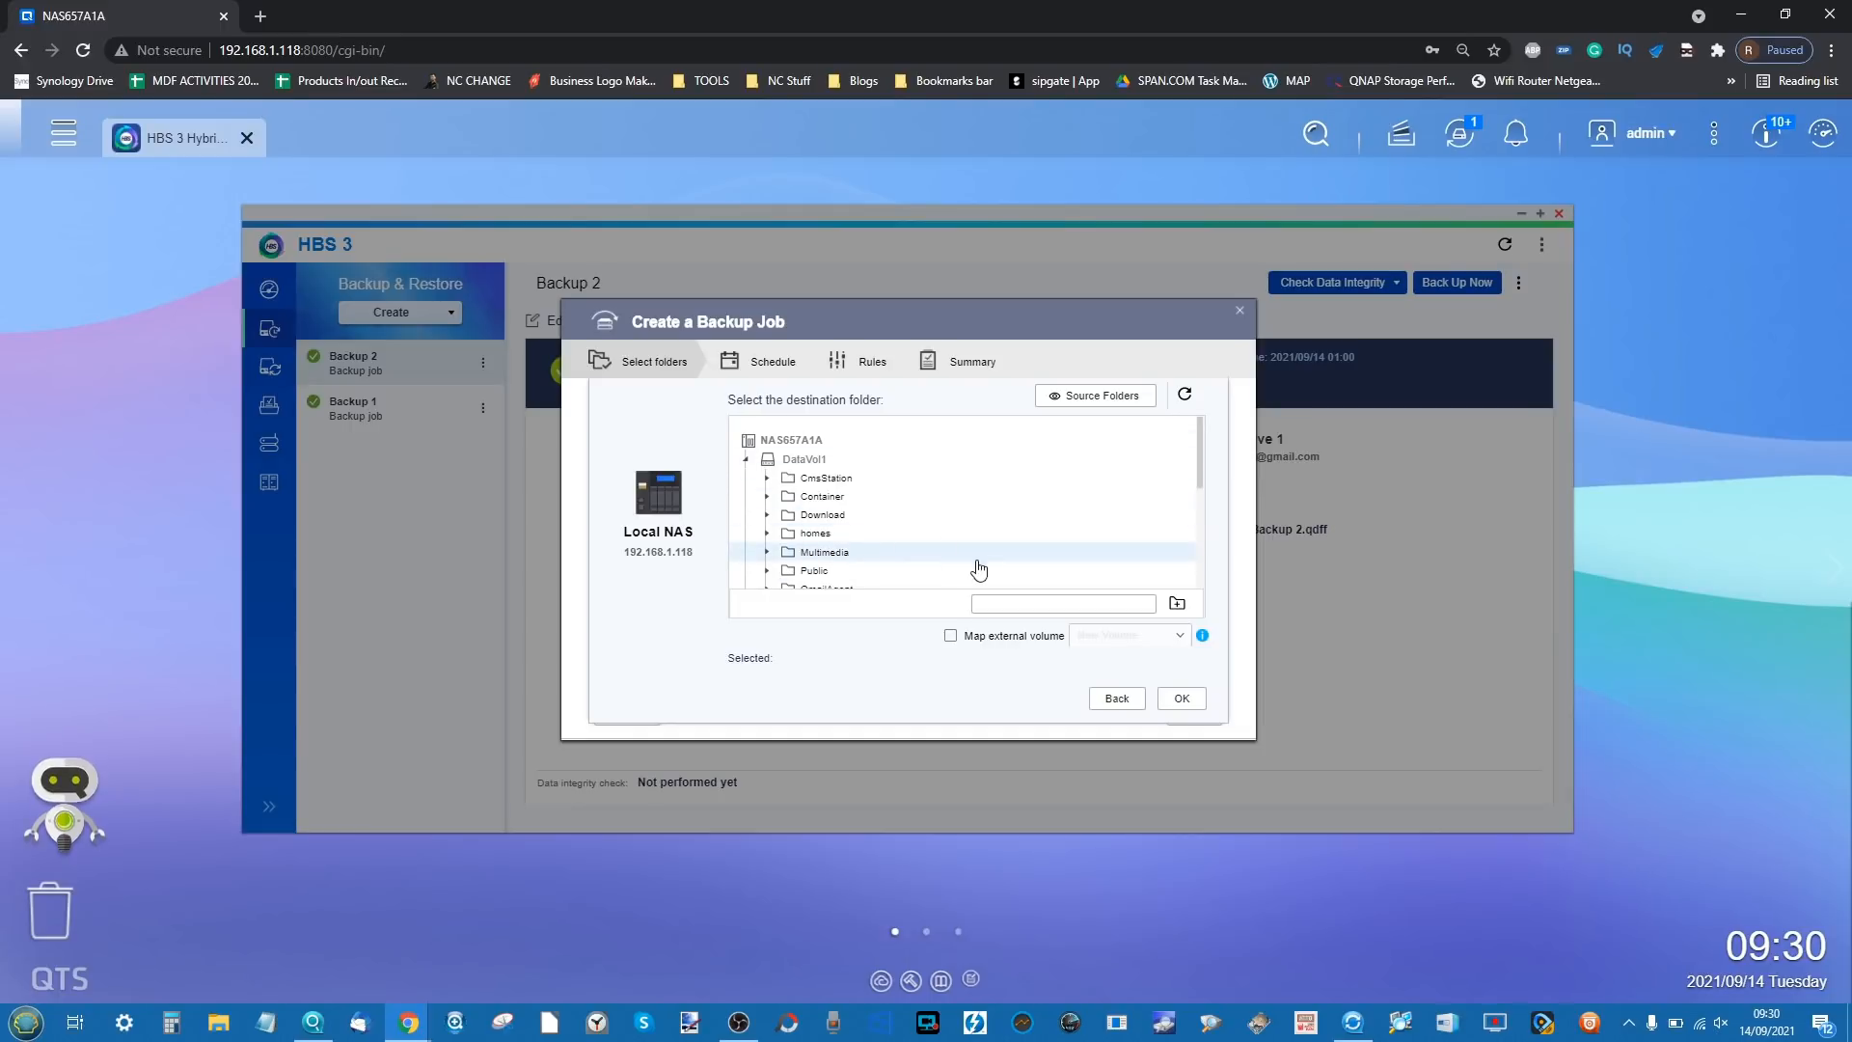
- Create a 'backup 2' folder under New Volume and confirm it as Backup 3's destination
{"action": "left_click", "coordinate": [971, 640]}
{"action": "scroll", "coordinate": [944, 553], "scroll_direction": "down", "scroll_amount": 1}
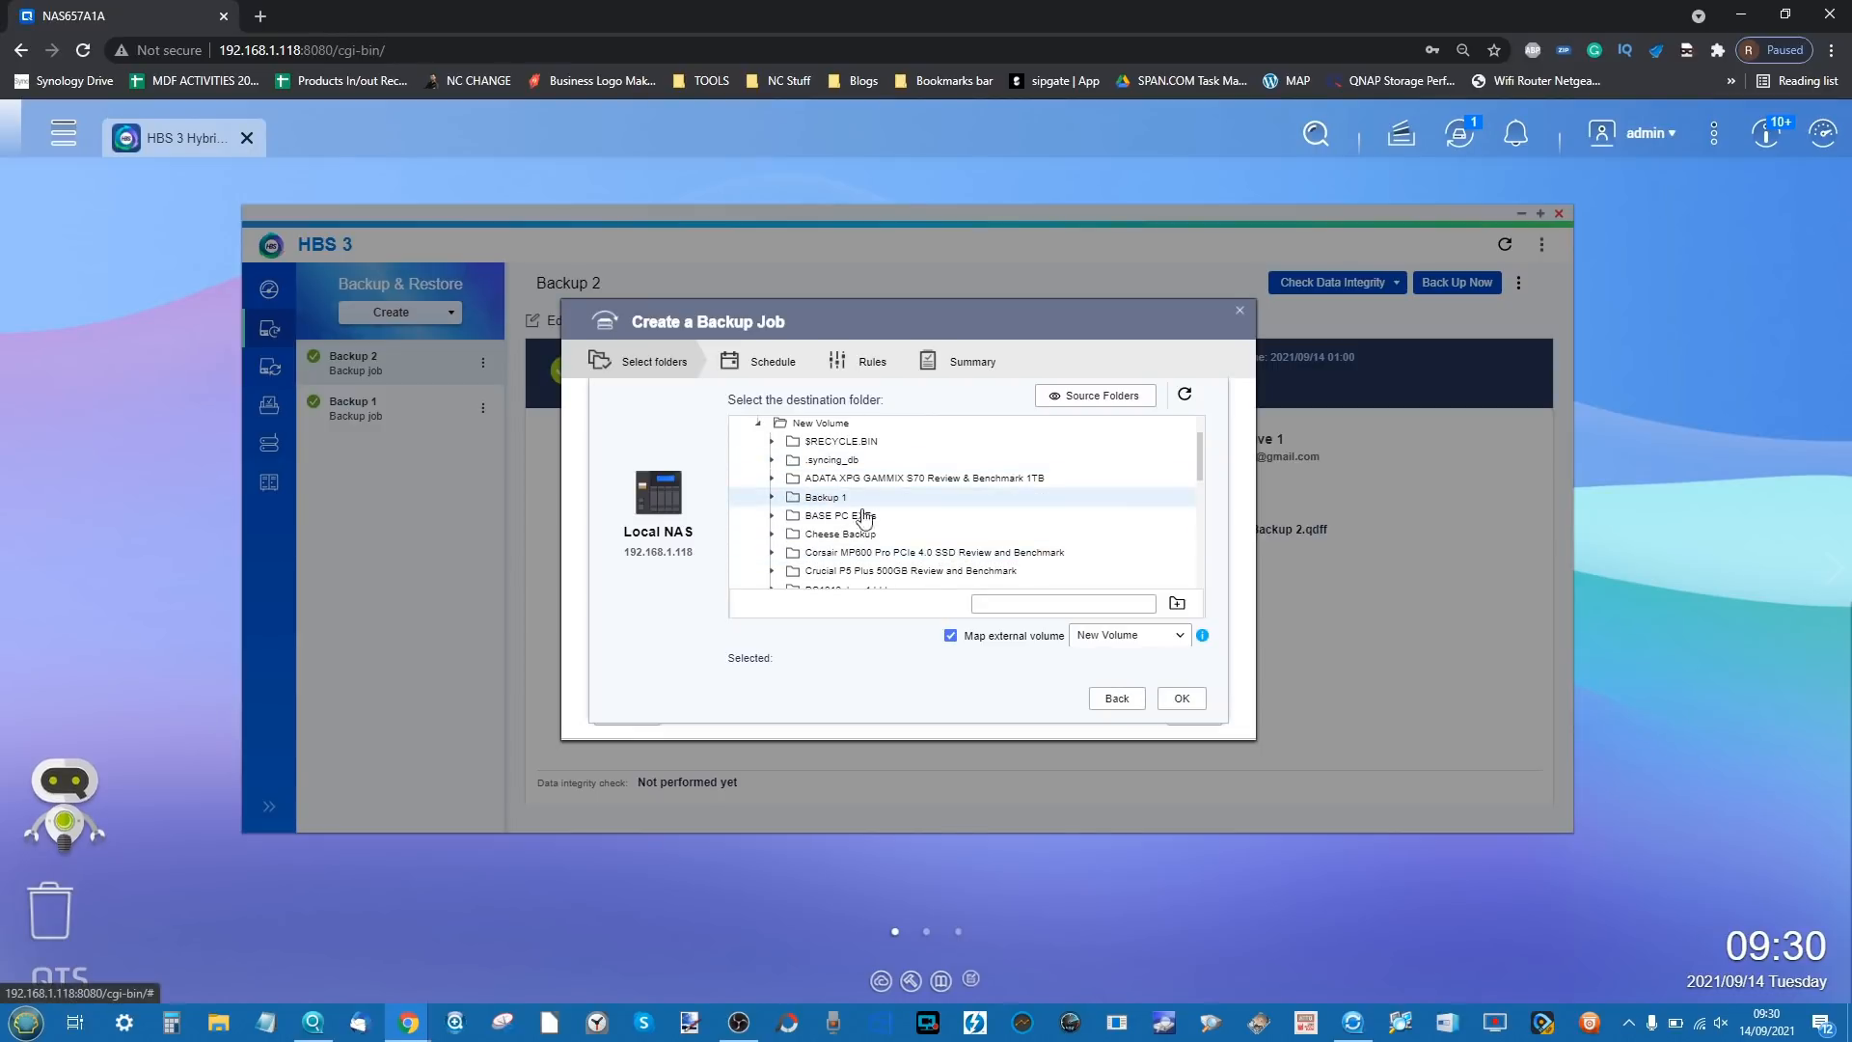
{"action": "left_click", "coordinate": [1095, 603]}
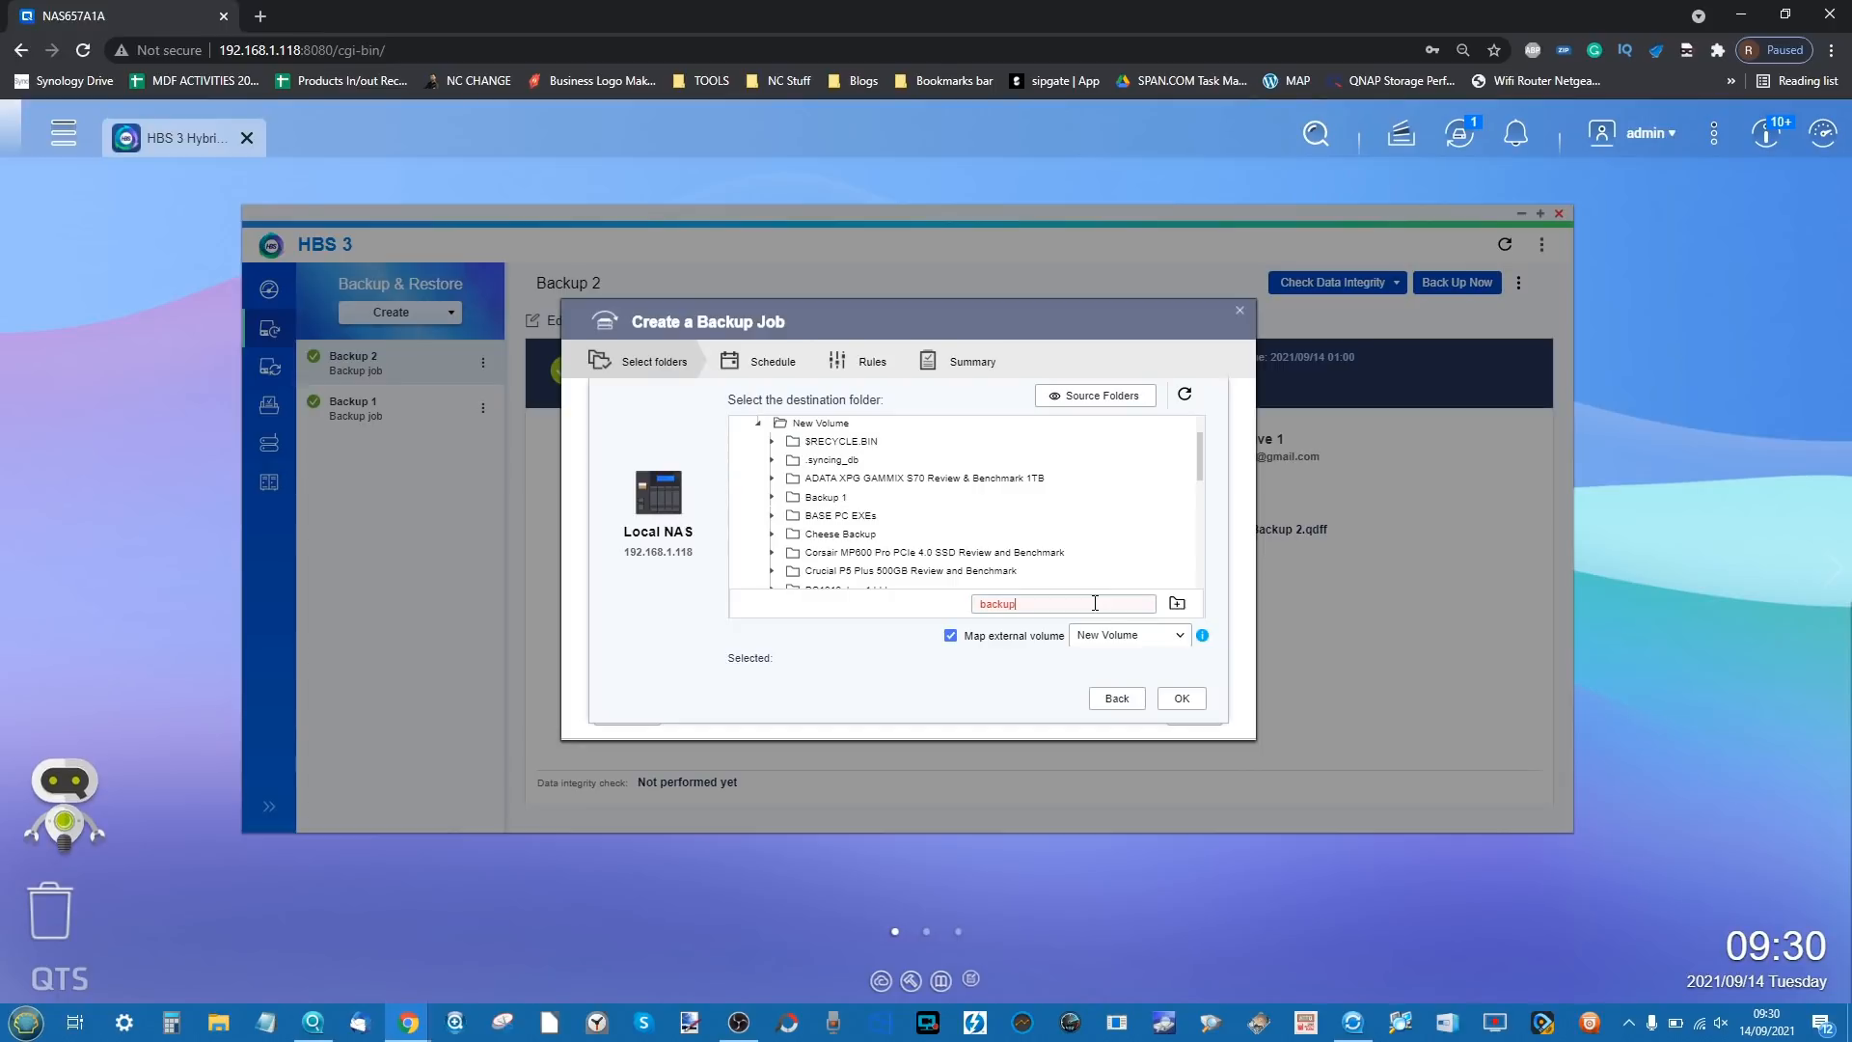
{"action": "left_click", "coordinate": [1173, 605]}
{"action": "left_click", "coordinate": [982, 548]}
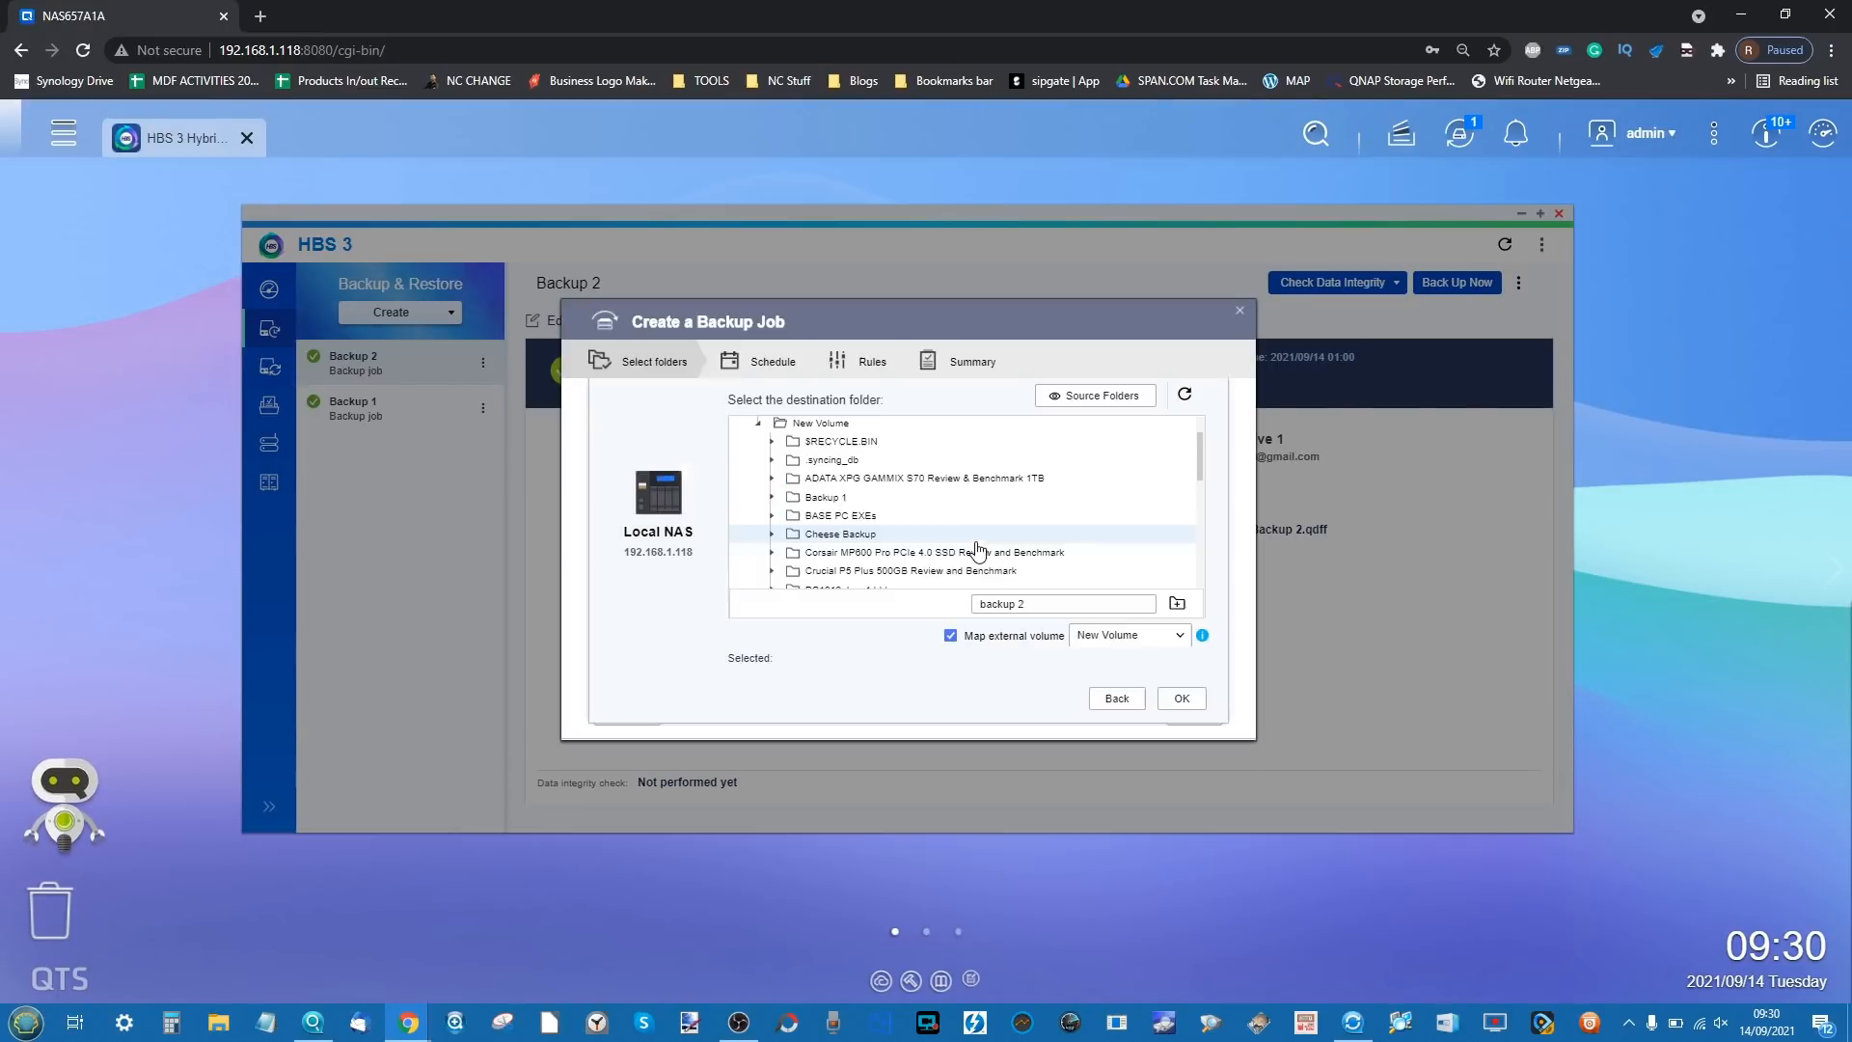
{"action": "left_click", "coordinate": [821, 422]}
{"action": "left_click", "coordinate": [1178, 603]}
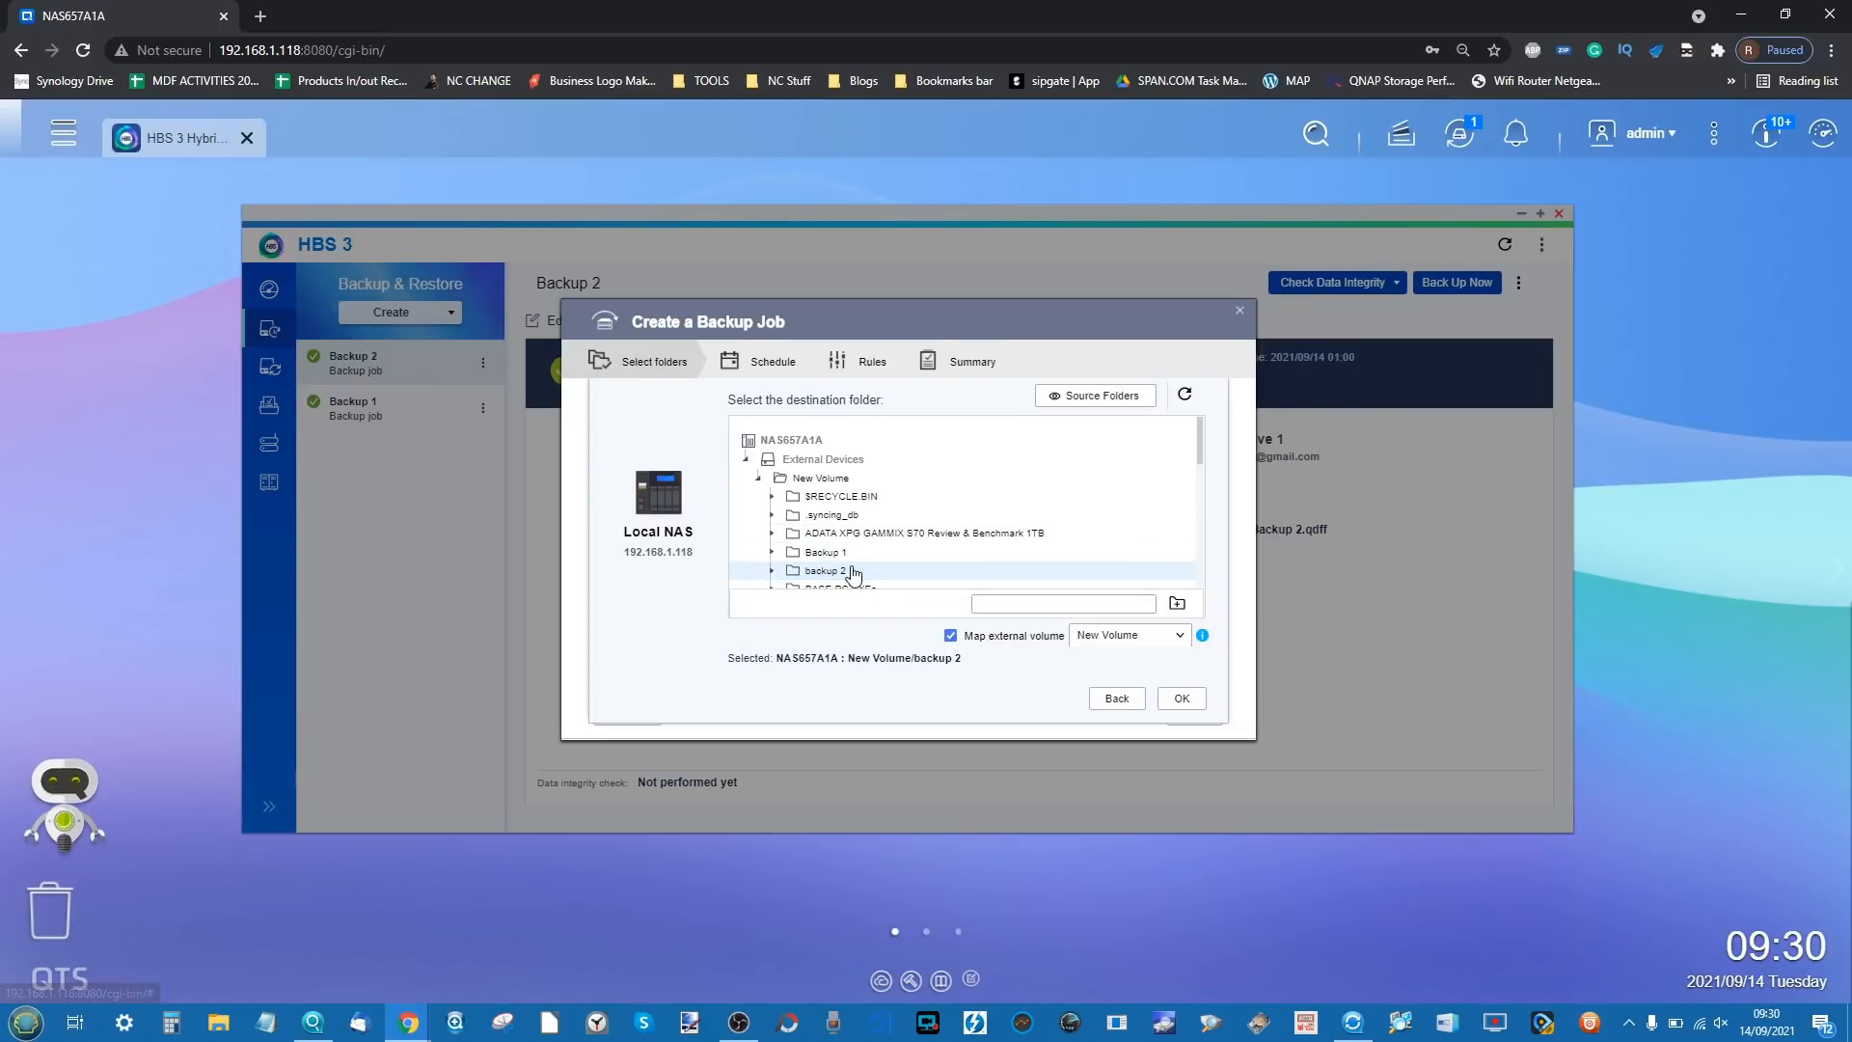
{"action": "left_click", "coordinate": [1181, 699]}
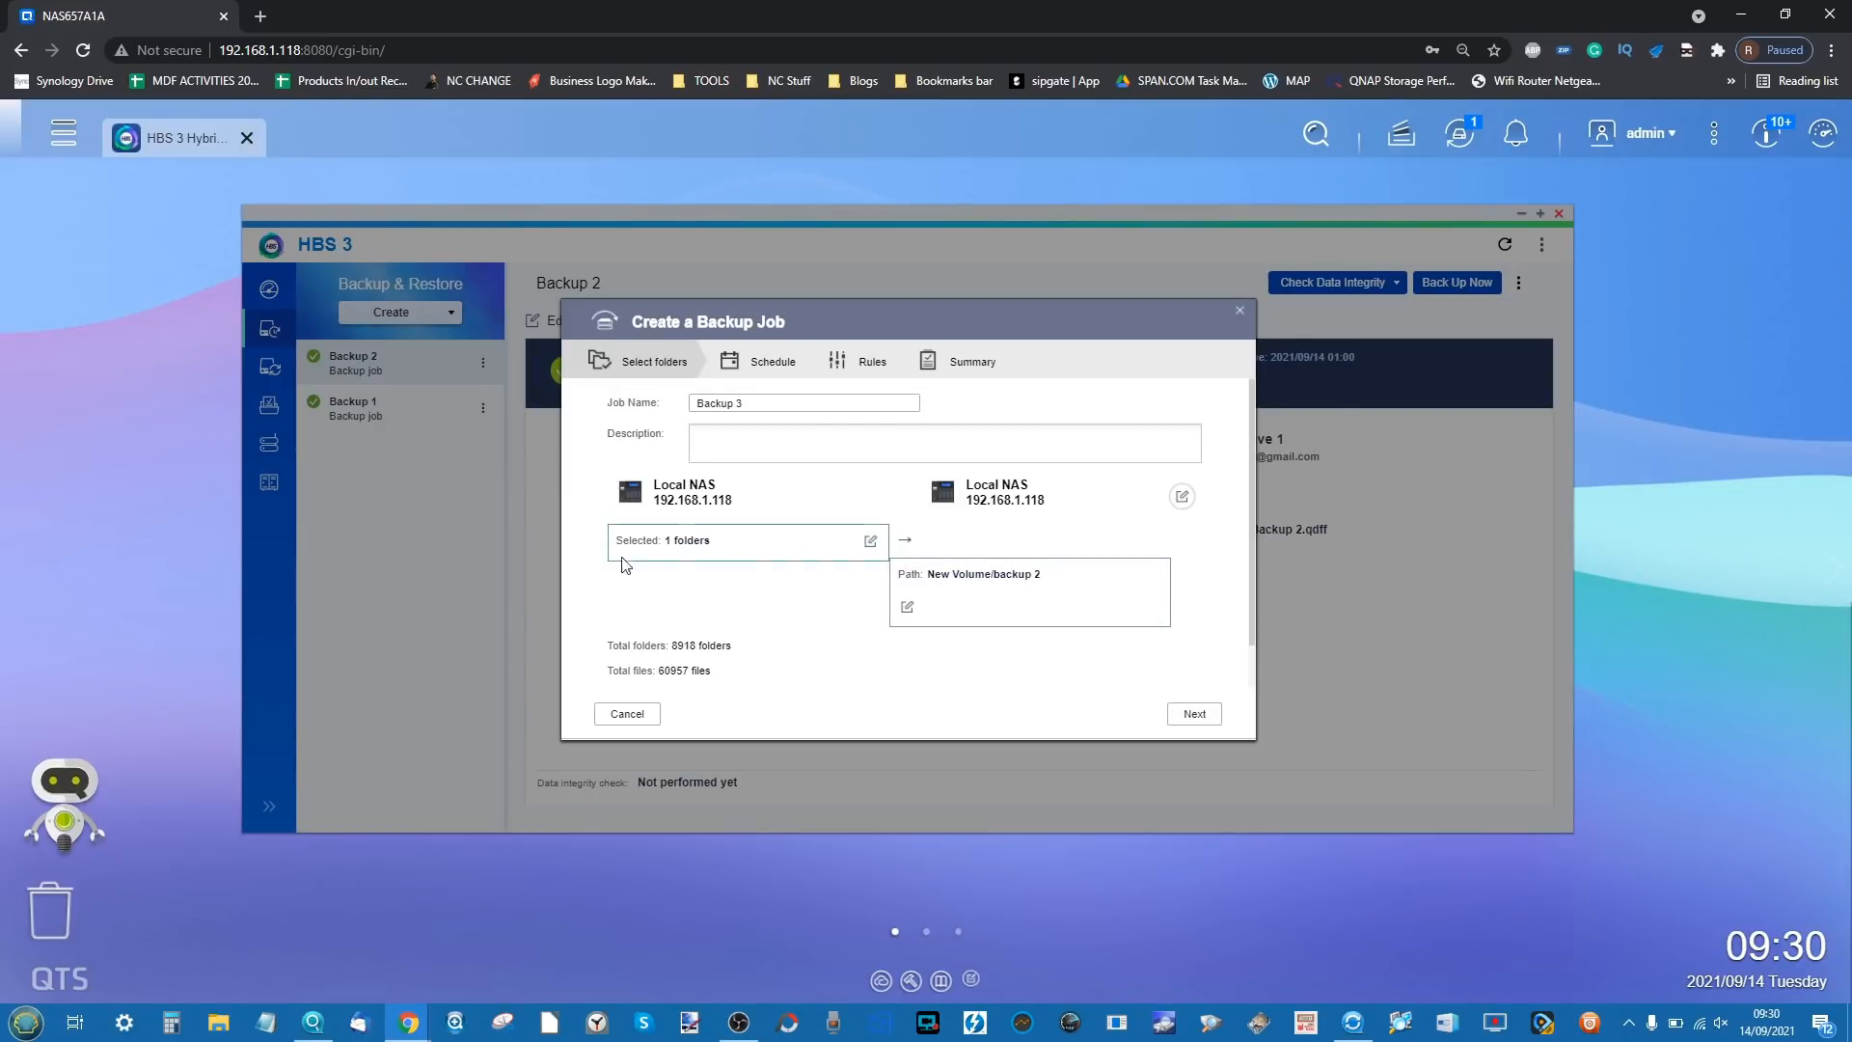
- Advance to the schedule step and review the Version Management and Data Integrity settings
{"action": "scroll", "coordinate": [792, 618], "scroll_direction": "down", "scroll_amount": 1}
{"action": "scroll", "coordinate": [791, 616], "scroll_direction": "up", "scroll_amount": 1}
{"action": "left_click", "coordinate": [1195, 715]}
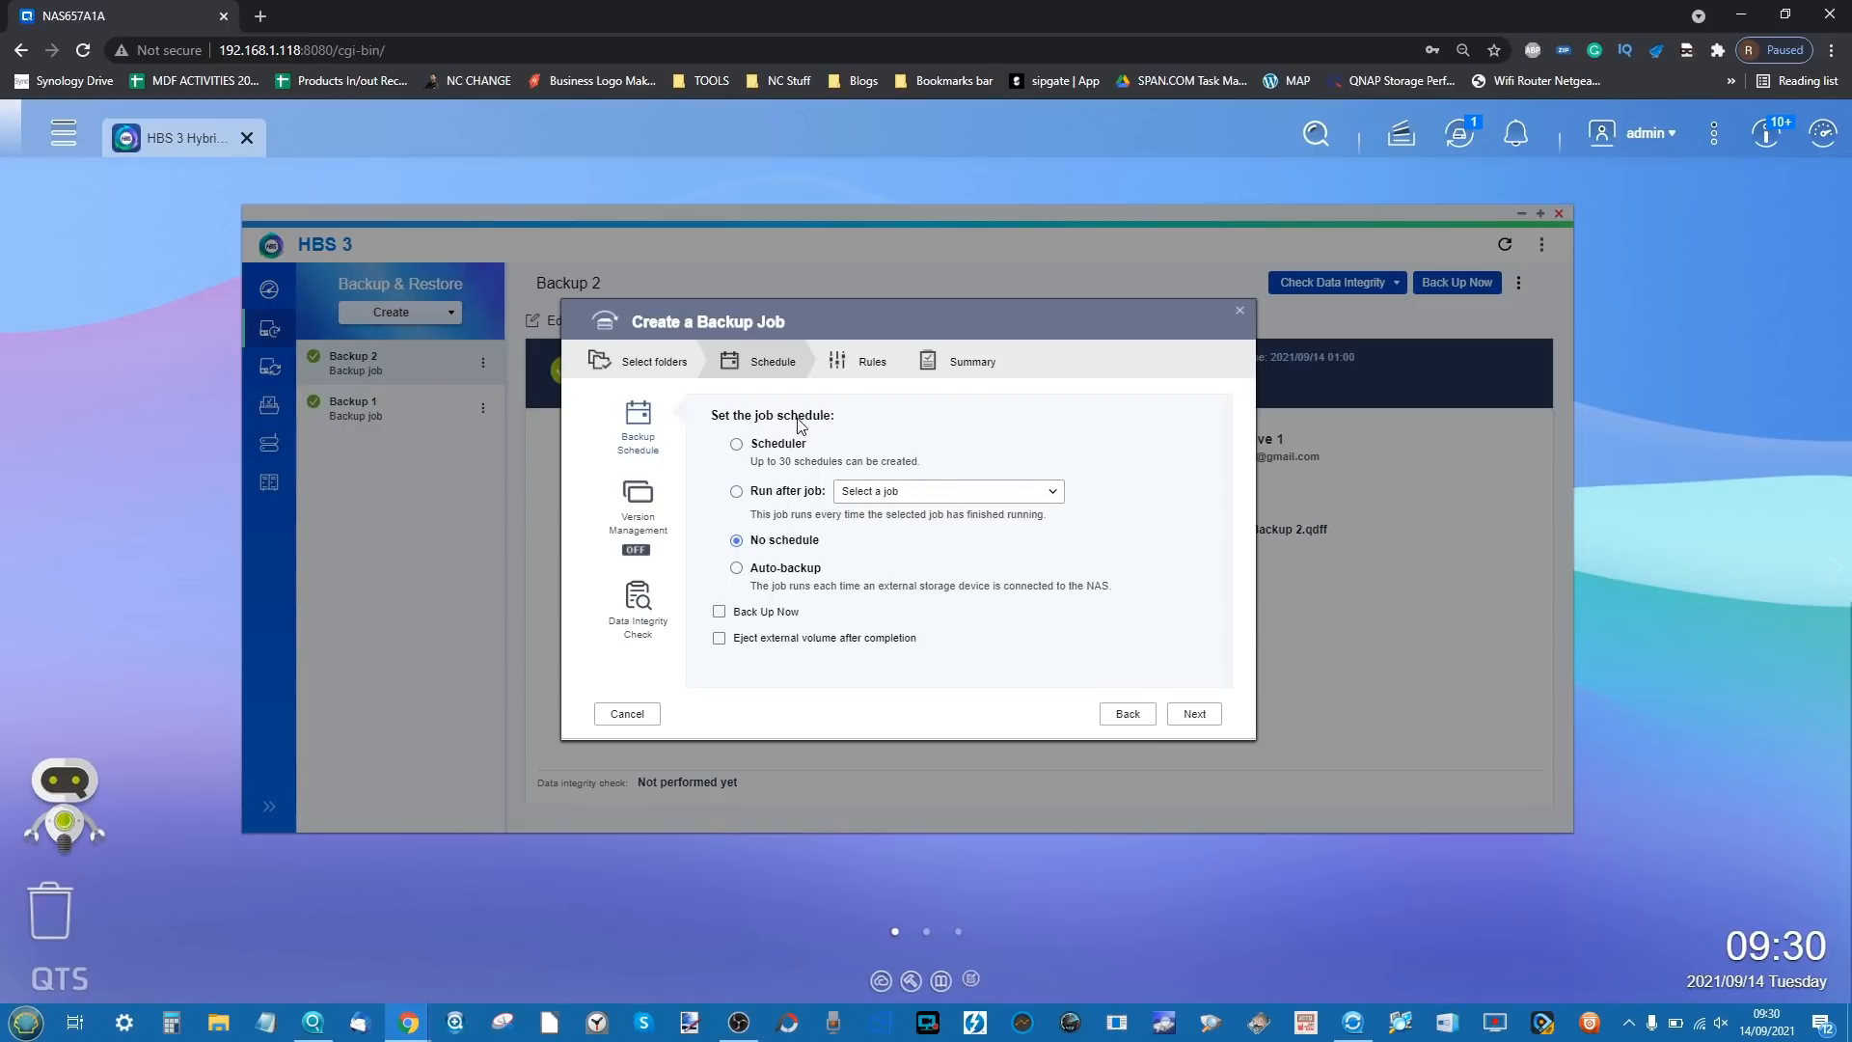
{"action": "left_click", "coordinate": [654, 509]}
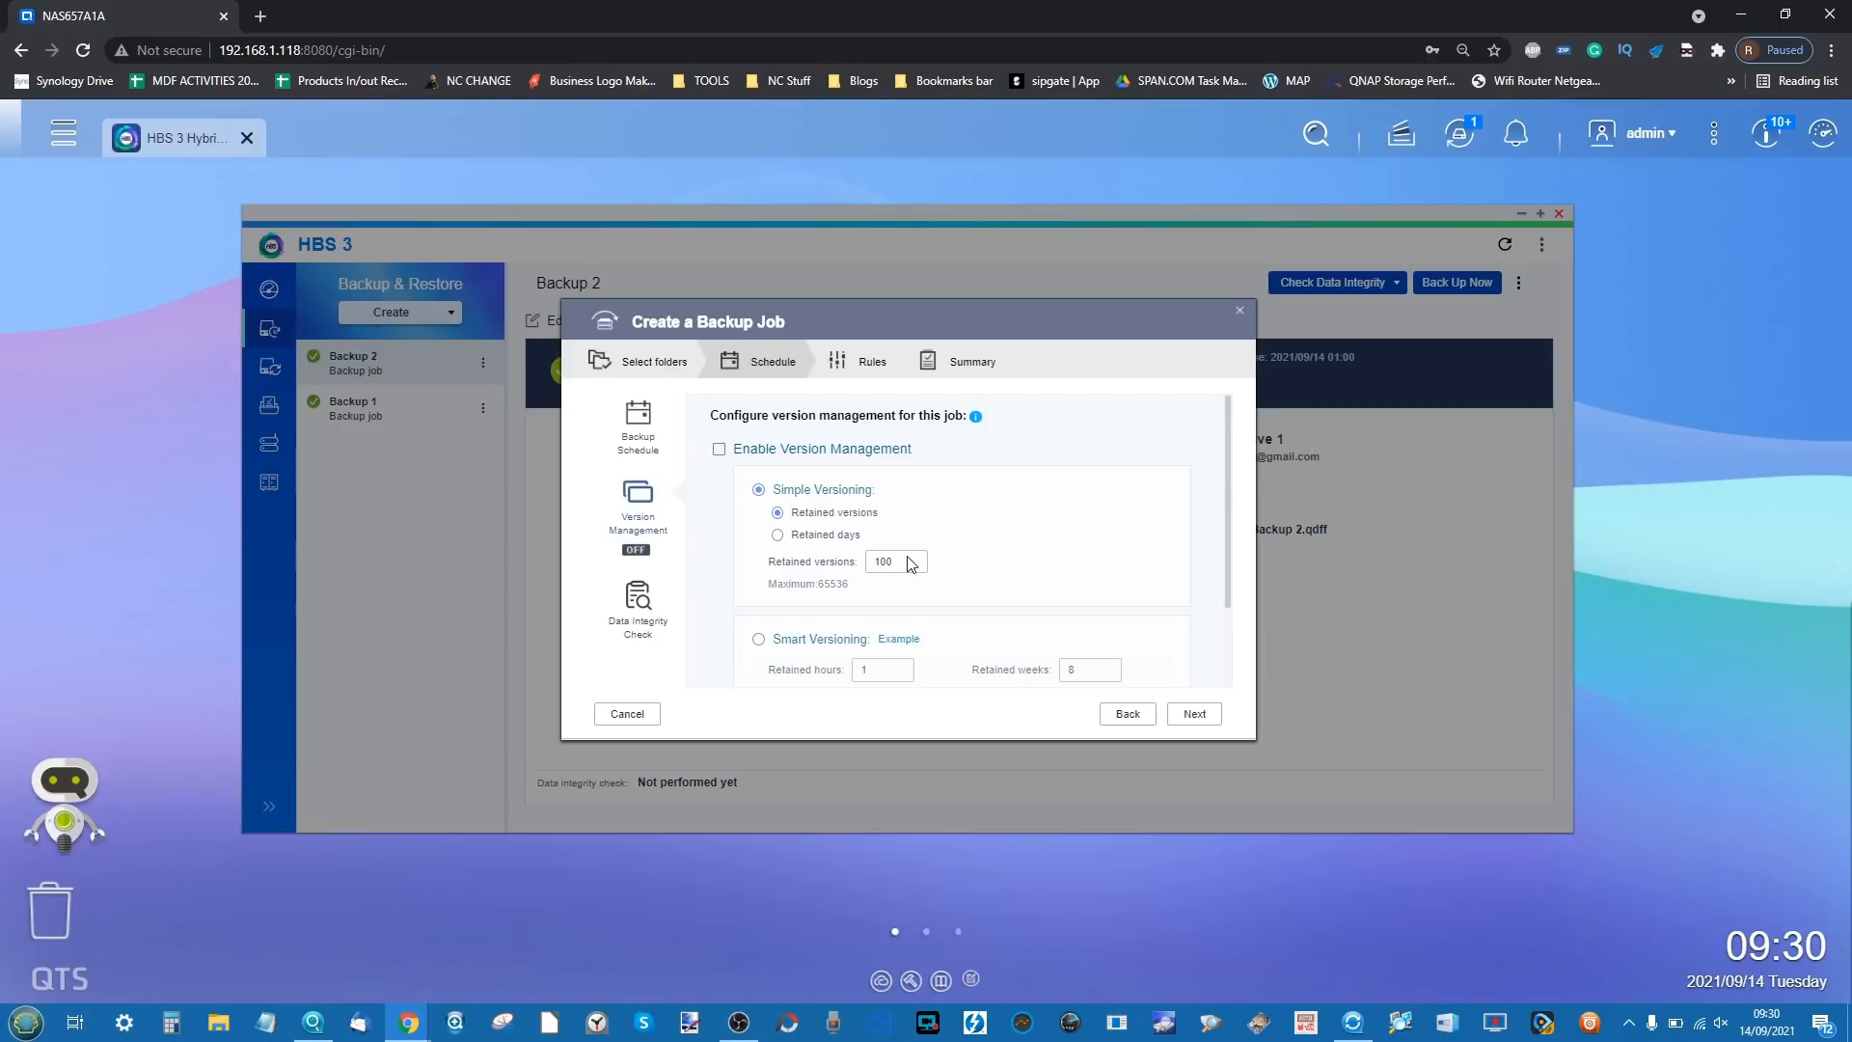
{"action": "left_click", "coordinate": [640, 600]}
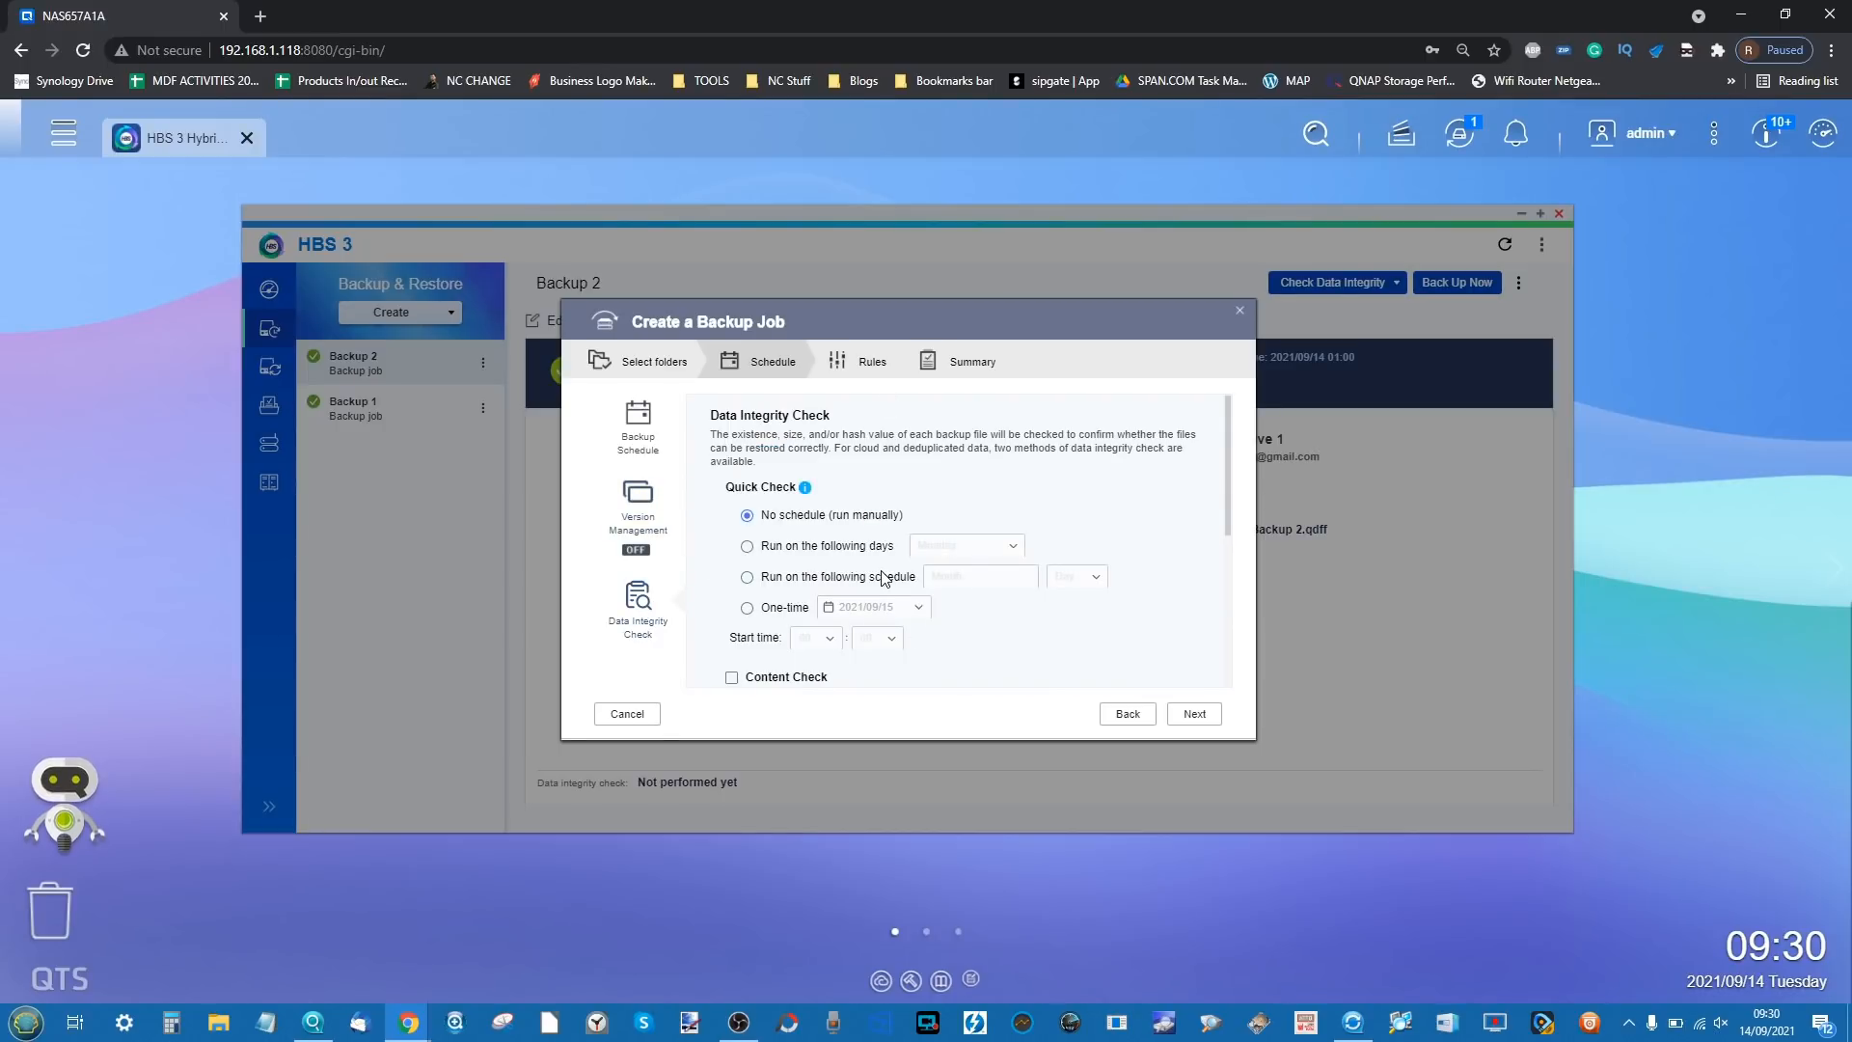
{"action": "left_click", "coordinate": [638, 423]}
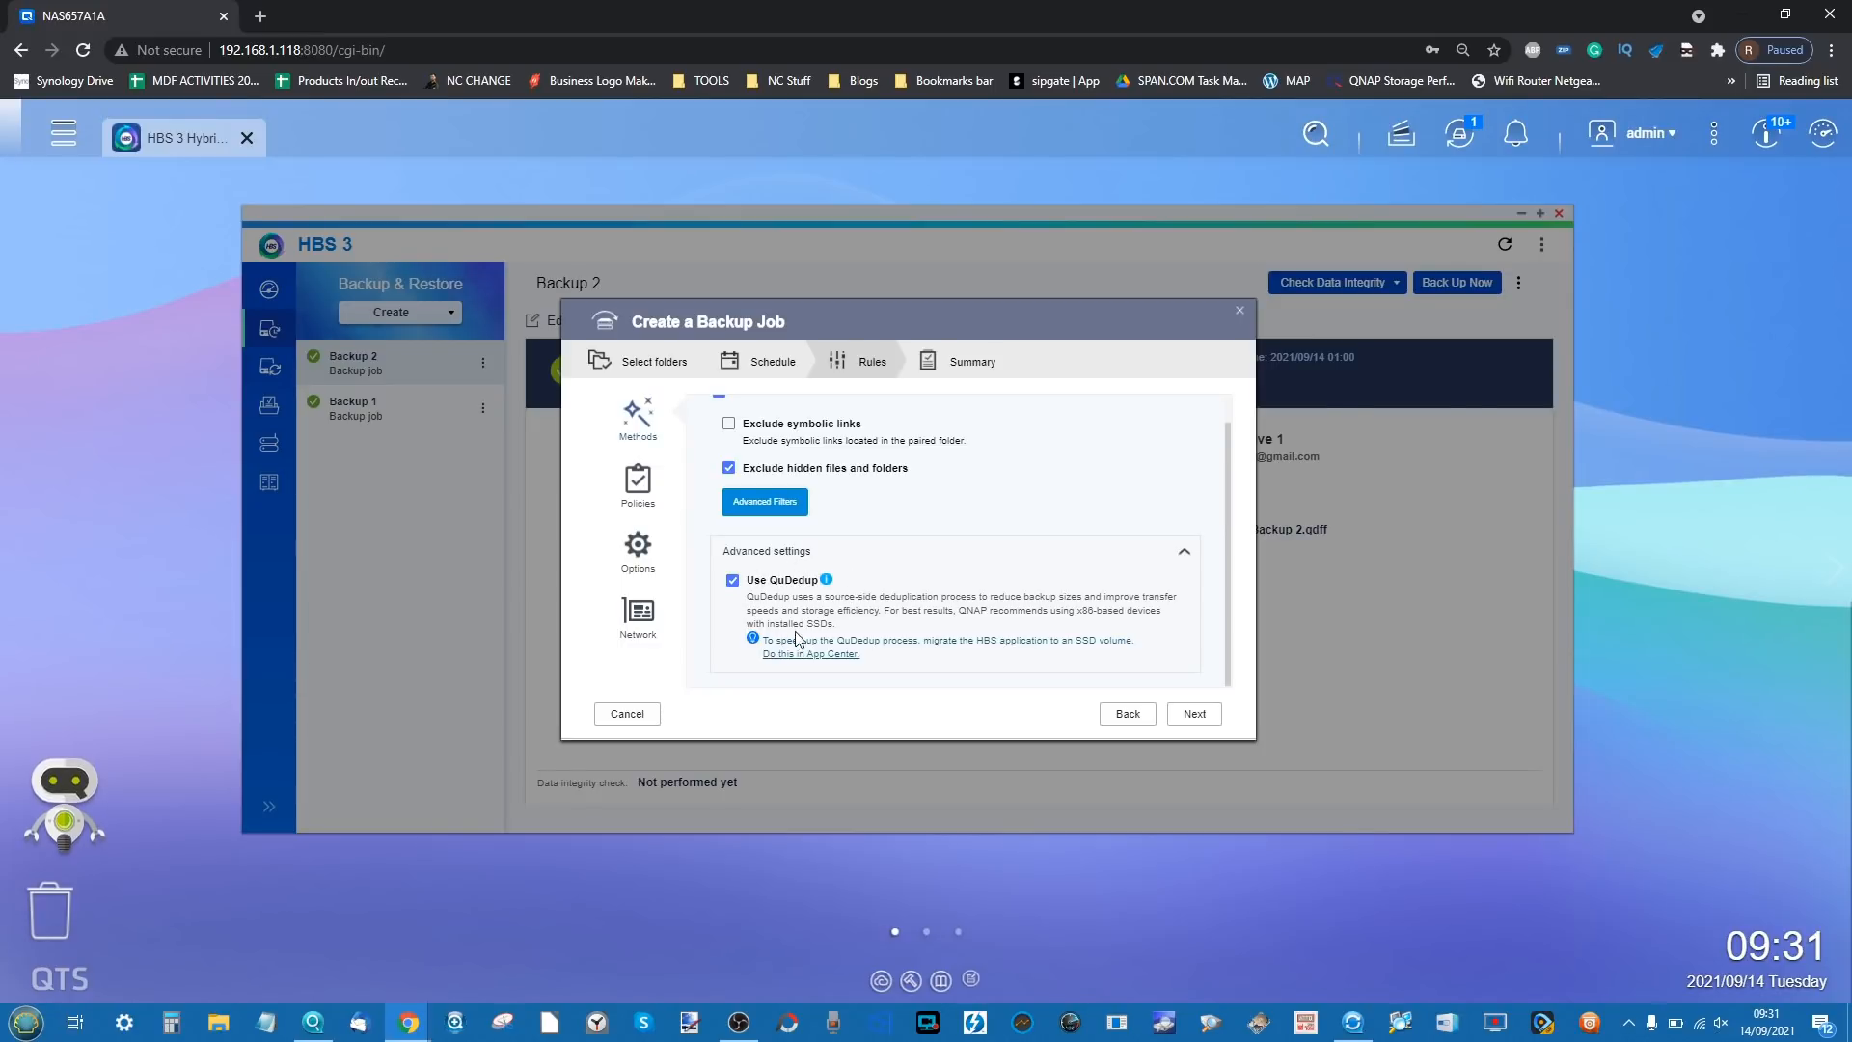
- Review the Policies, Options and Network rule panes, then advance to the Summary
{"action": "left_click", "coordinate": [634, 480]}
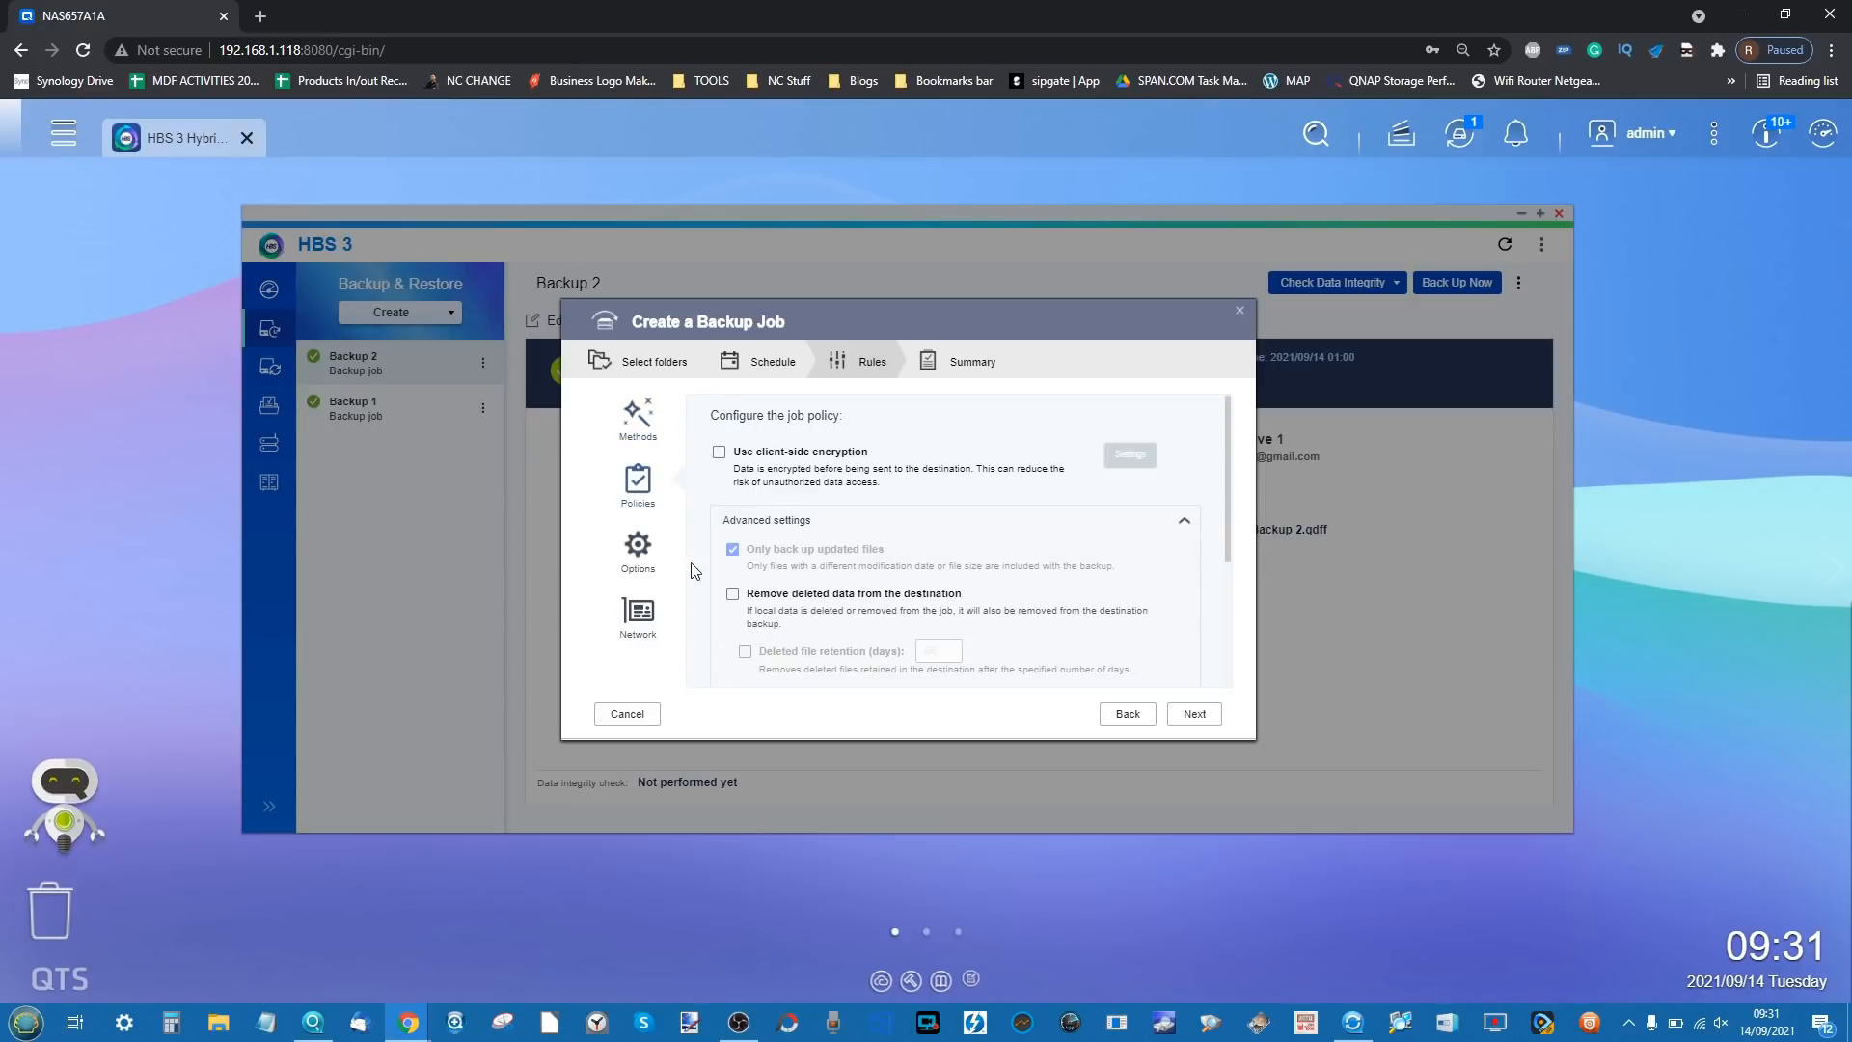
{"action": "left_click", "coordinate": [641, 552]}
{"action": "scroll", "coordinate": [786, 511], "scroll_direction": "down", "scroll_amount": 1}
{"action": "scroll", "coordinate": [786, 512], "scroll_direction": "down", "scroll_amount": 1}
{"action": "scroll", "coordinate": [827, 525], "scroll_direction": "up", "scroll_amount": 2}
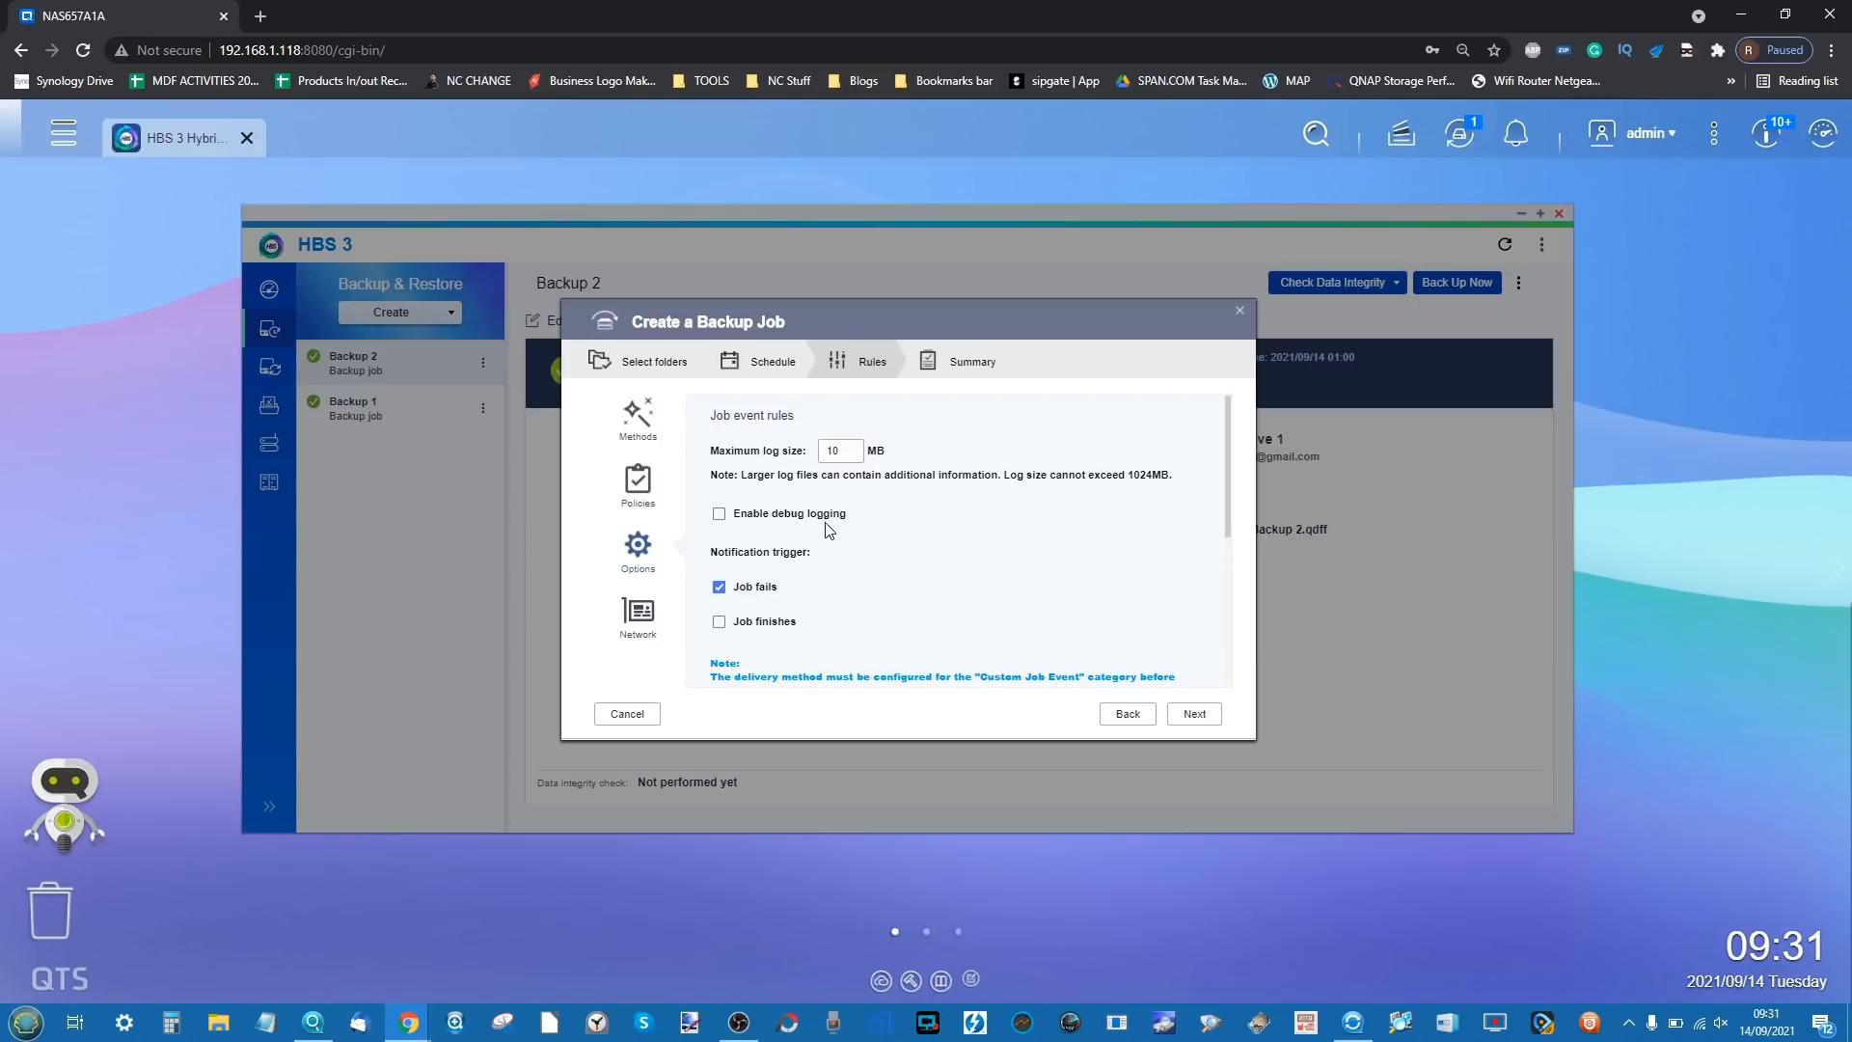
{"action": "left_click", "coordinate": [637, 627]}
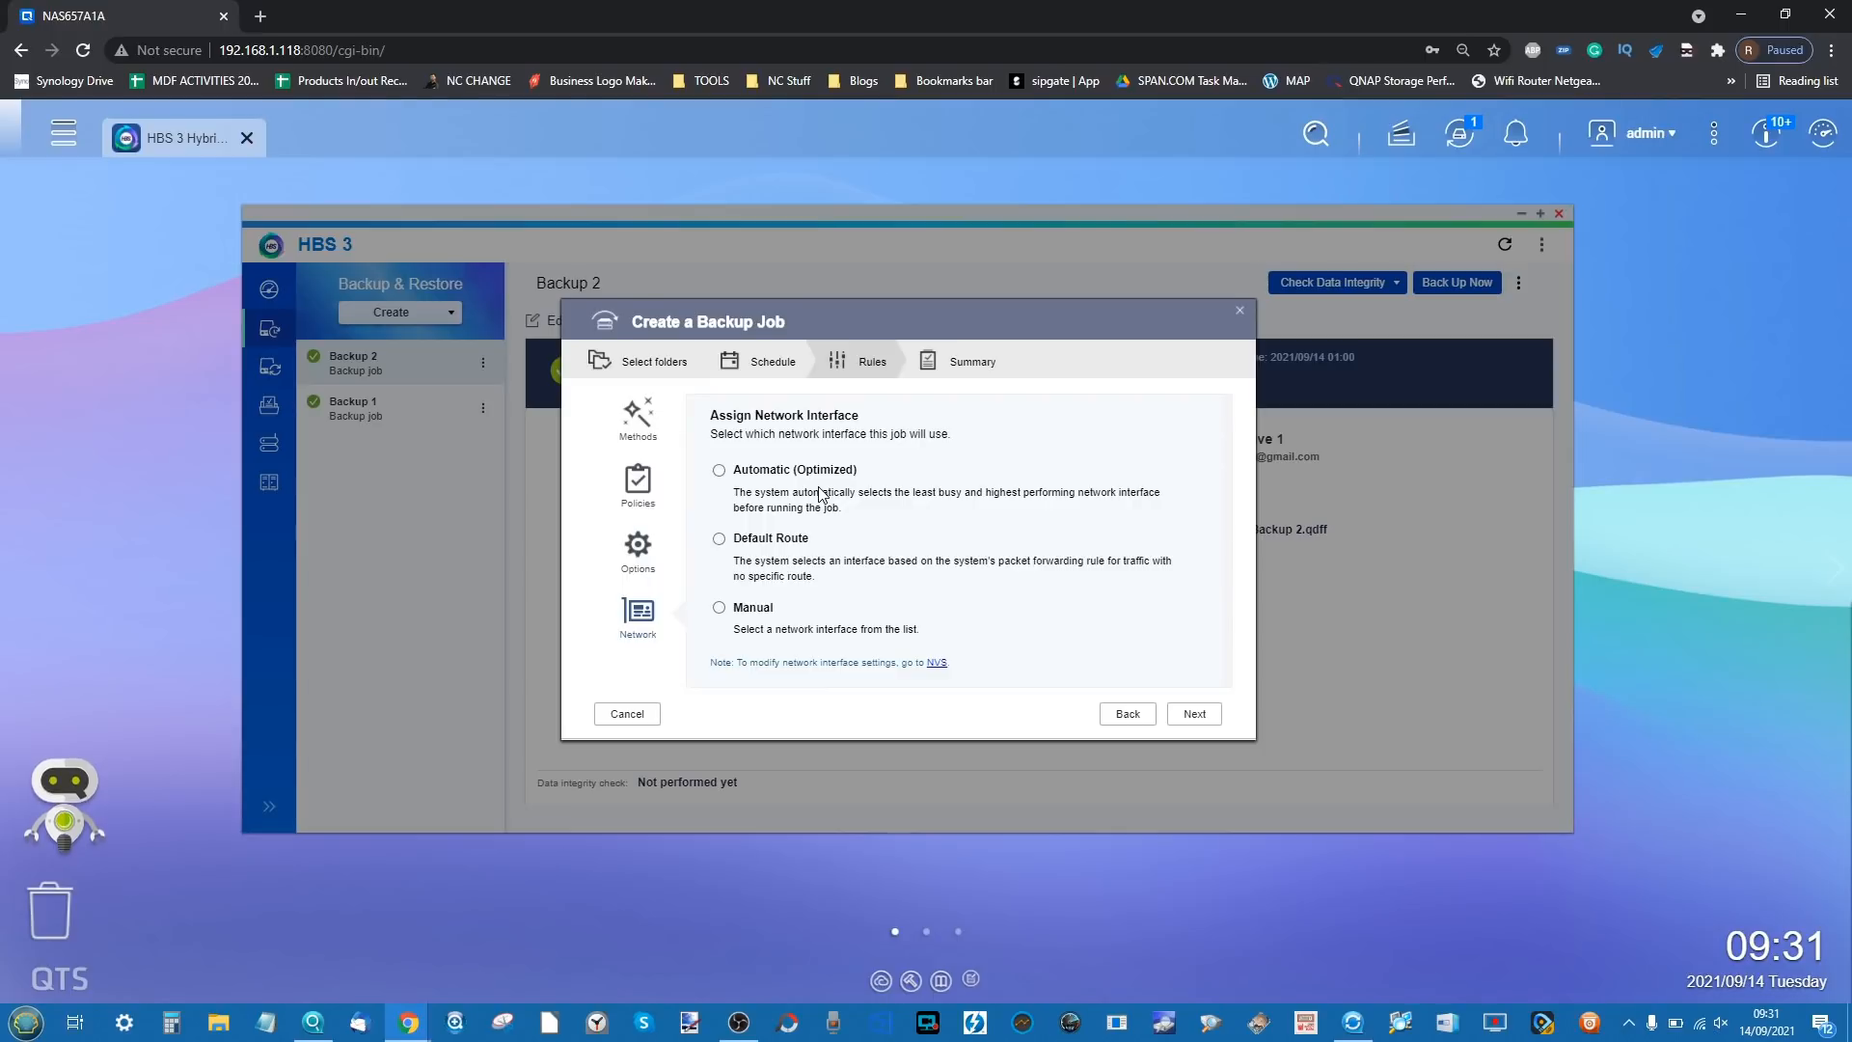
{"action": "left_click", "coordinate": [1195, 714]}
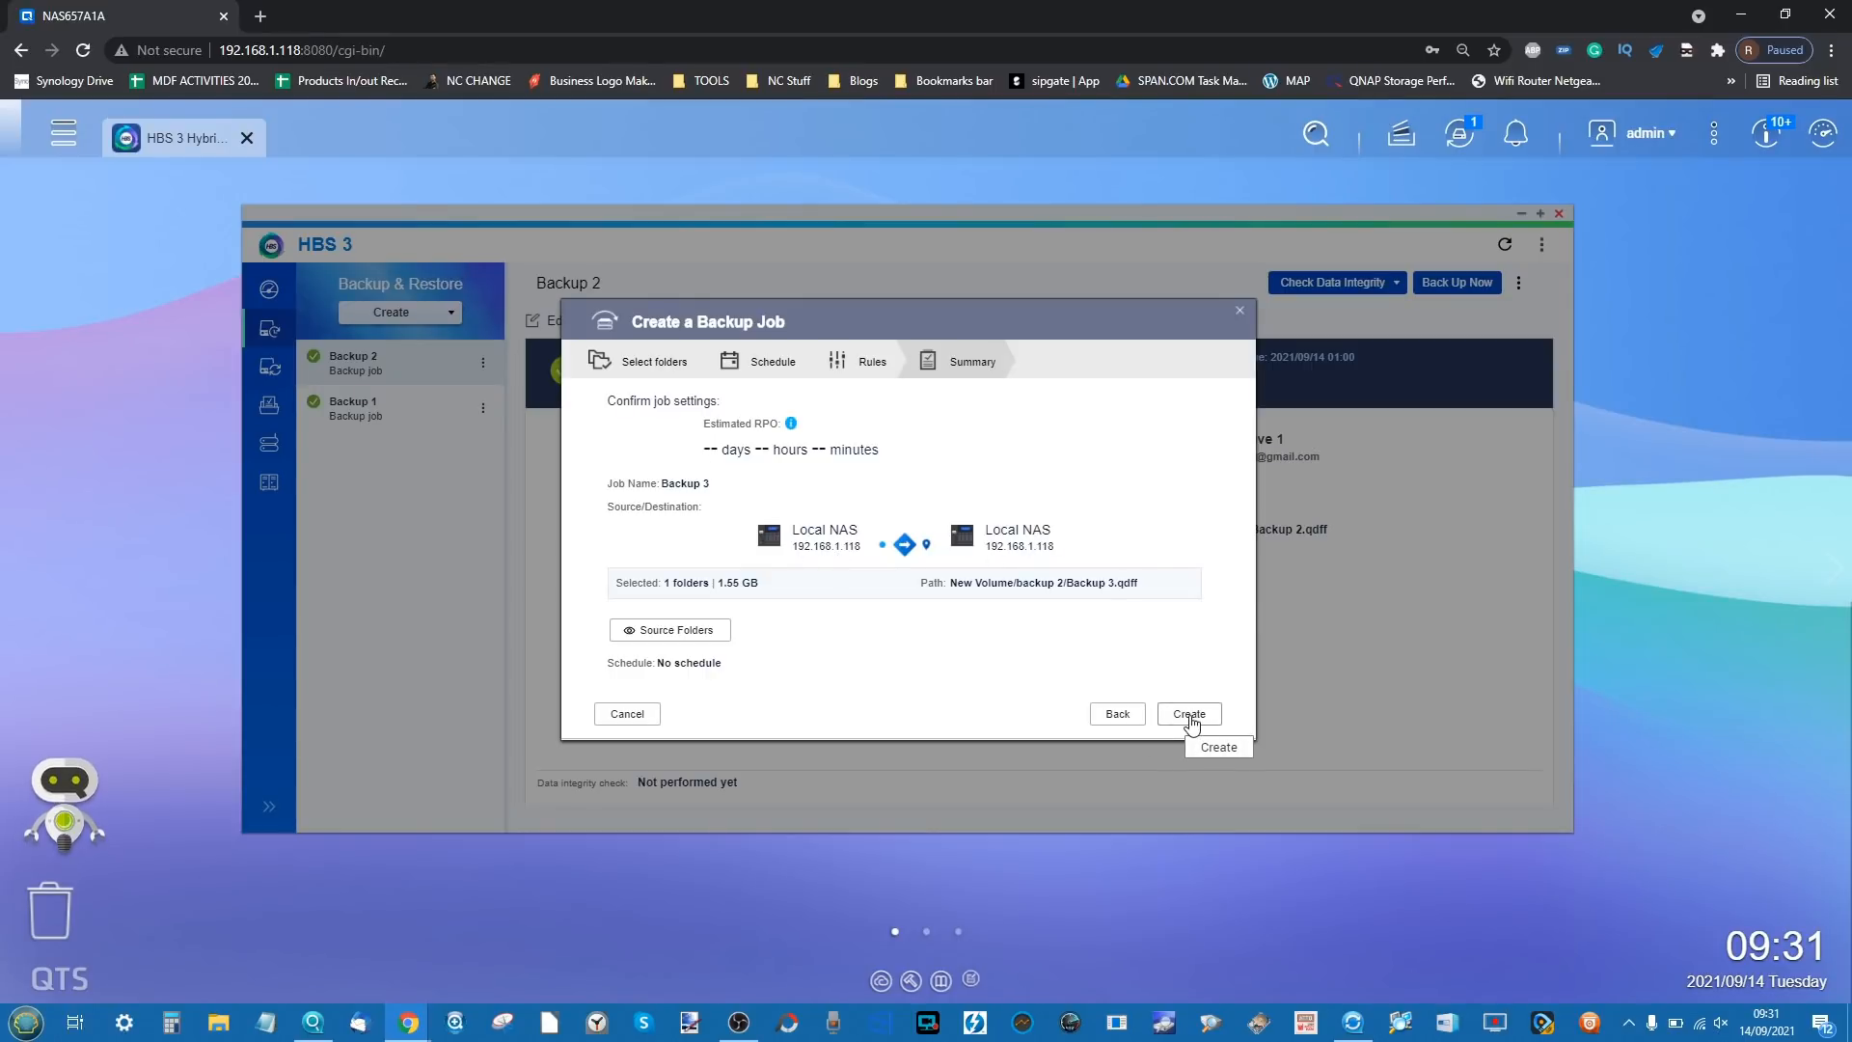
- Step back through the wizard to the source folders and close it without creating the job
{"action": "left_click", "coordinate": [1117, 713]}
{"action": "left_click", "coordinate": [1119, 715]}
{"action": "left_click", "coordinate": [1119, 715]}
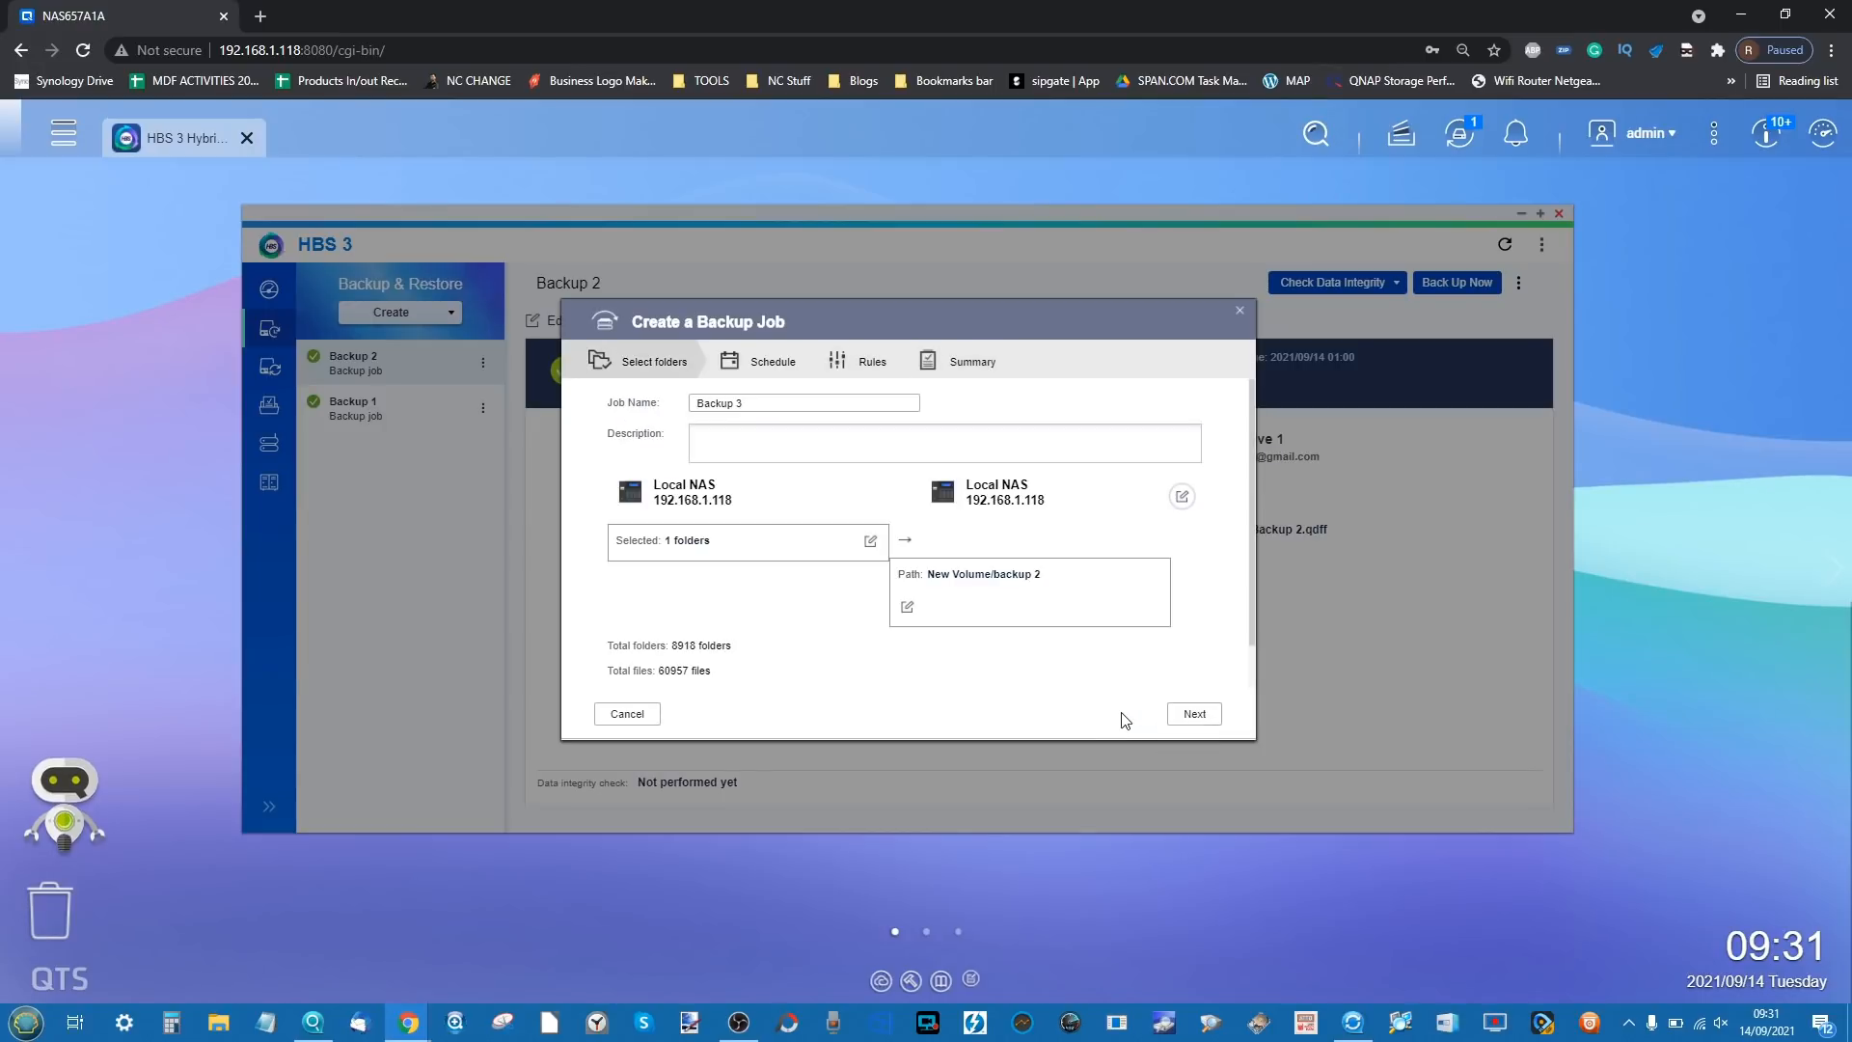
{"action": "left_click", "coordinate": [633, 715]}
{"action": "left_click", "coordinate": [1242, 316]}
- Start another new backup job with the Container folder as source
{"action": "left_click", "coordinate": [409, 316]}
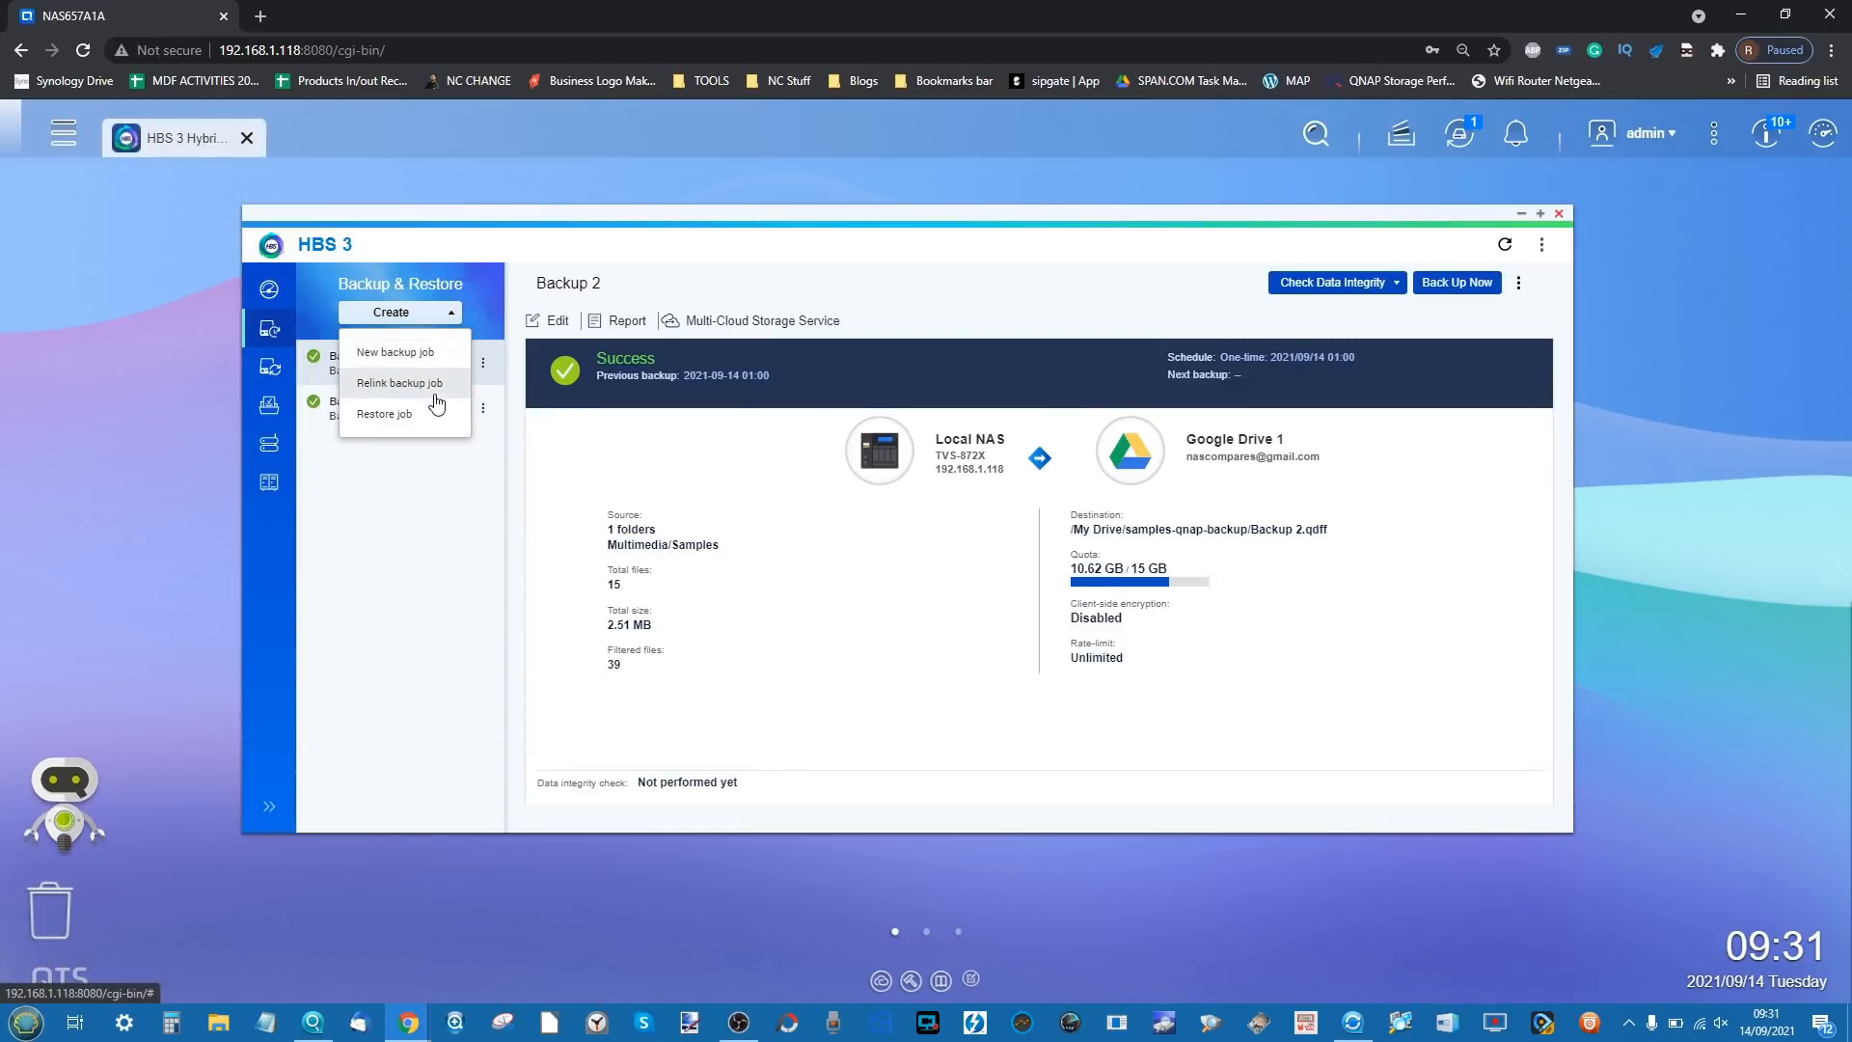
{"action": "left_click", "coordinate": [418, 353]}
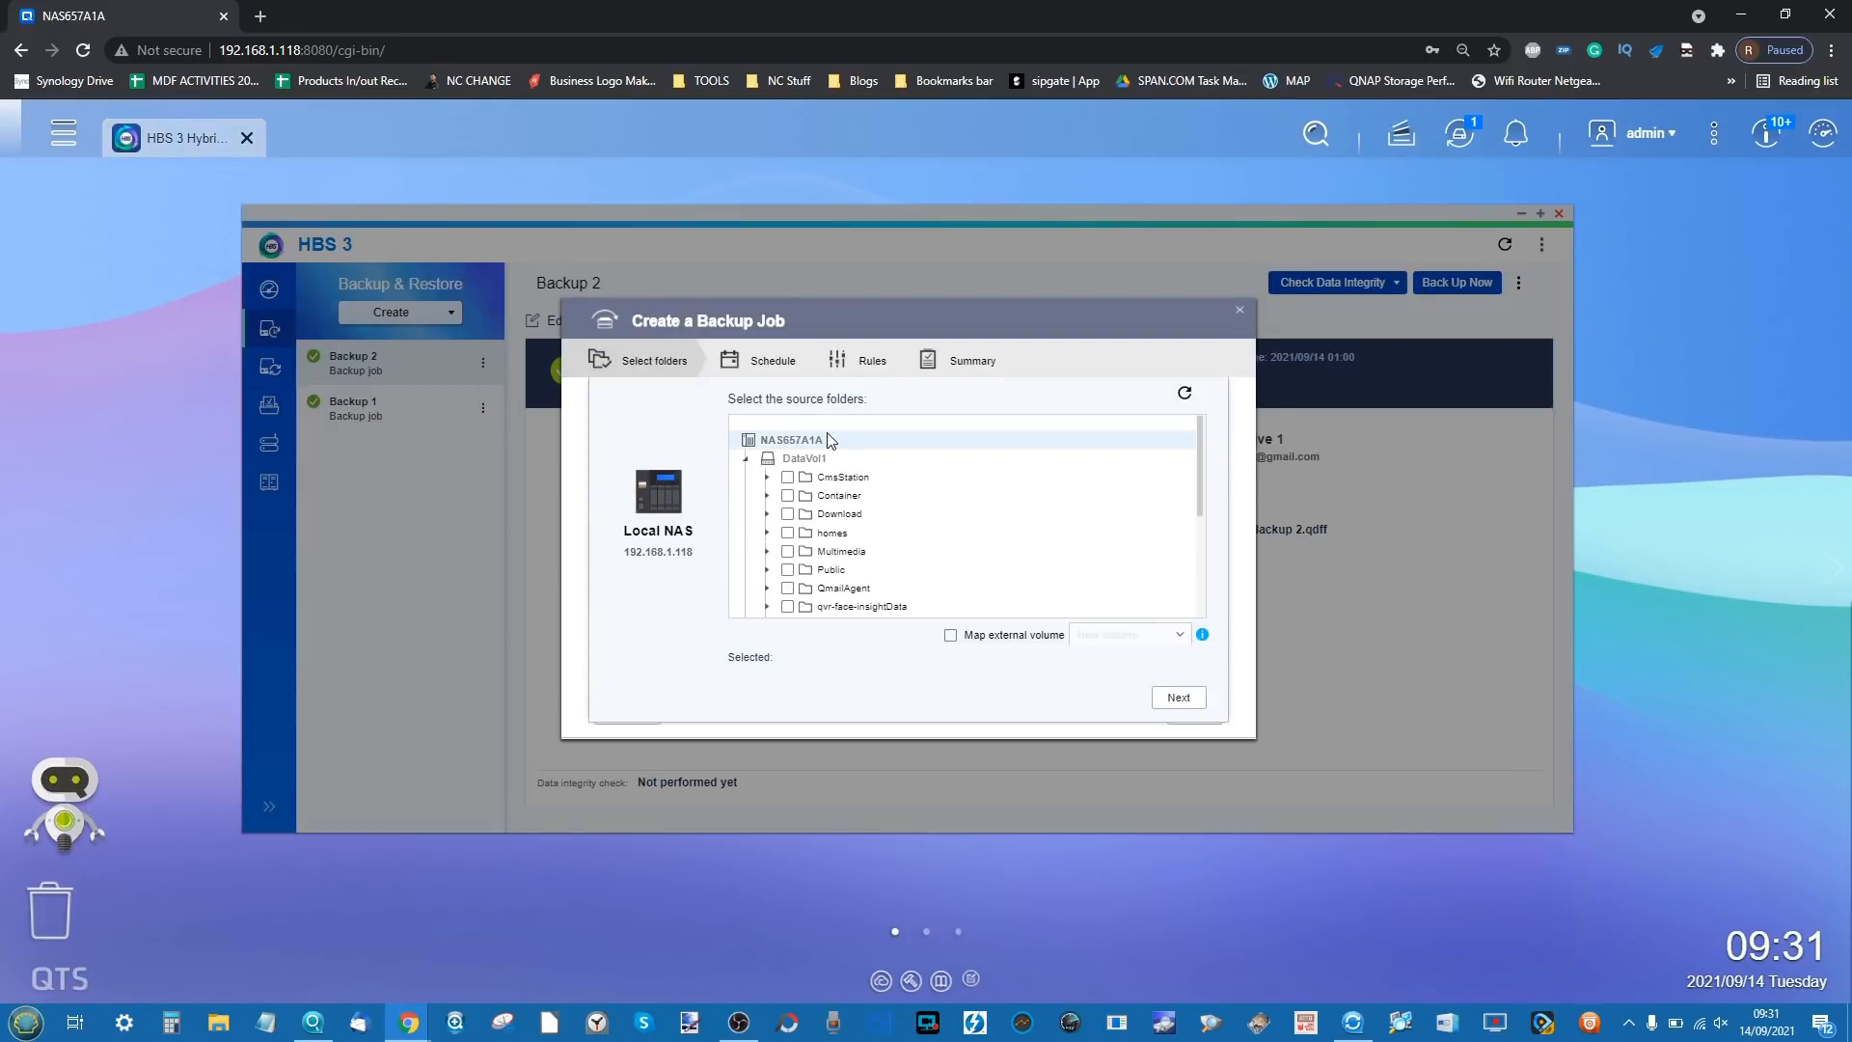
{"action": "left_click", "coordinate": [787, 495]}
{"action": "left_click", "coordinate": [1171, 705]}
- Try Google Drive as the destination storage, then deselect it
{"action": "scroll", "coordinate": [837, 512], "scroll_direction": "down", "scroll_amount": 5}
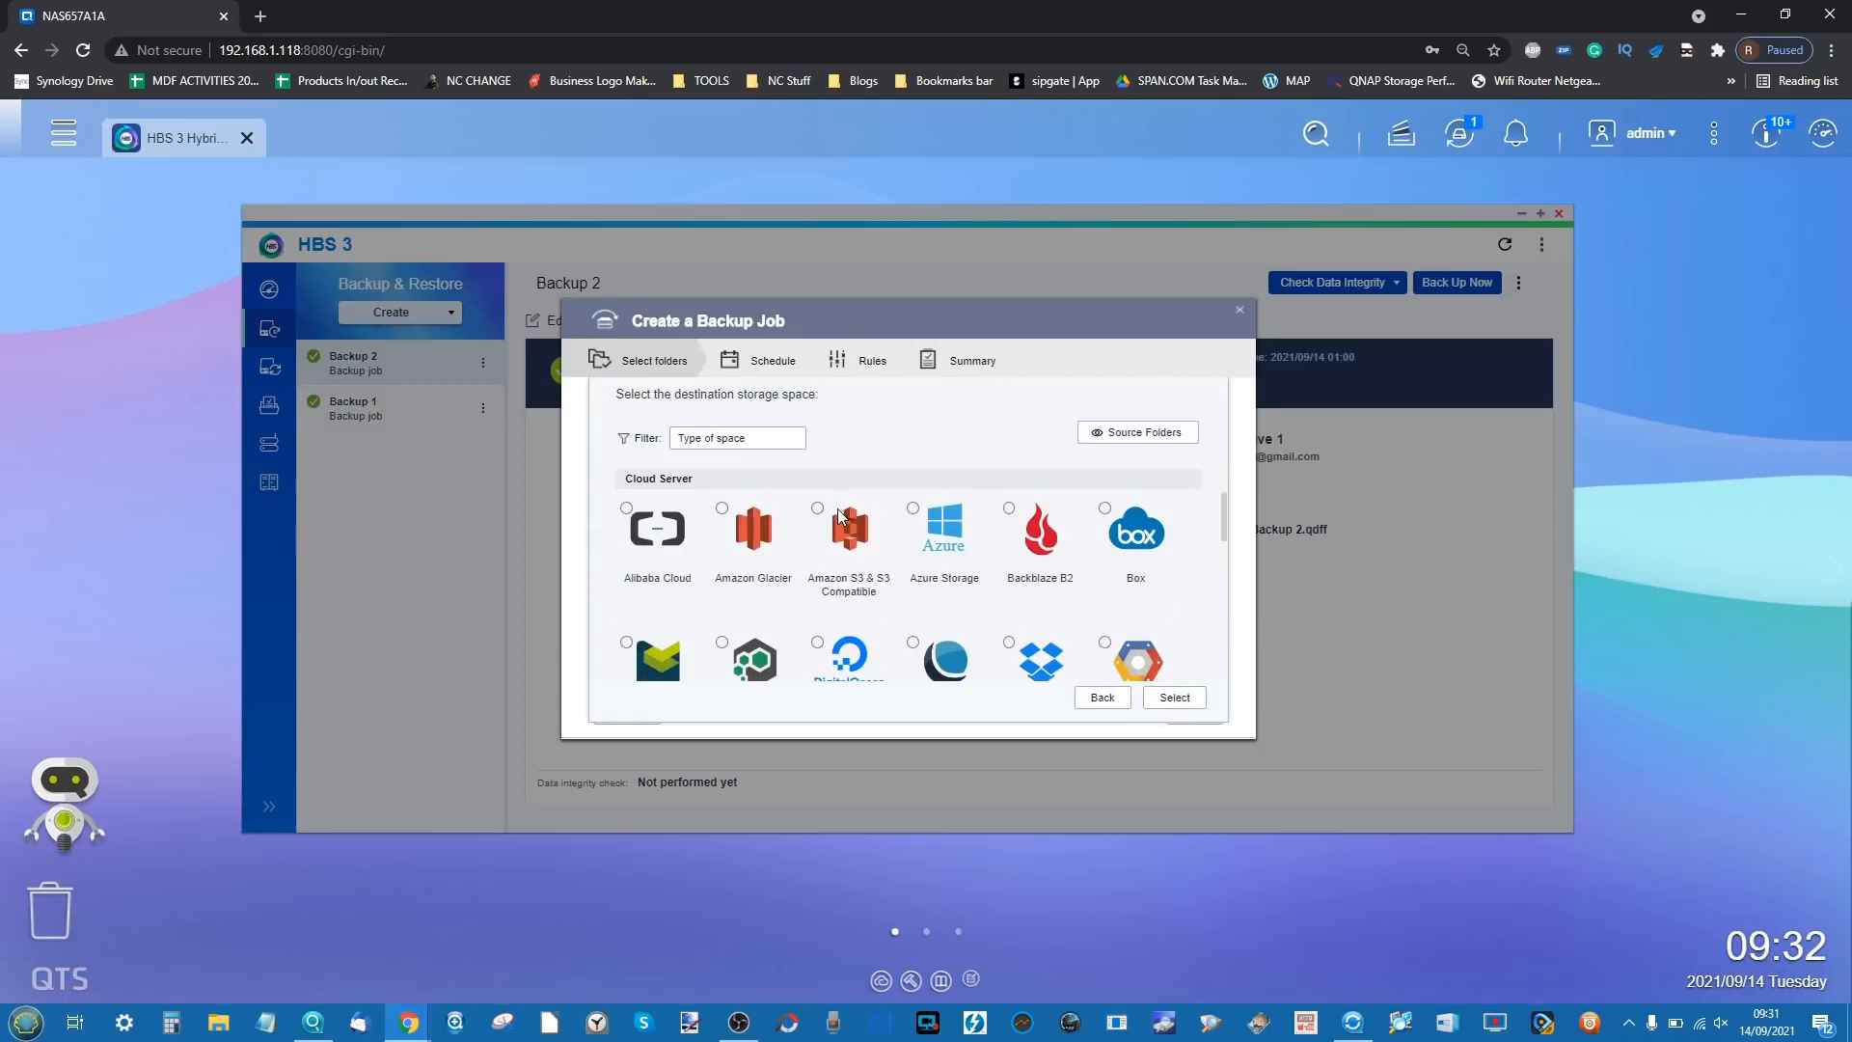
{"action": "scroll", "coordinate": [839, 518], "scroll_direction": "down", "scroll_amount": 2}
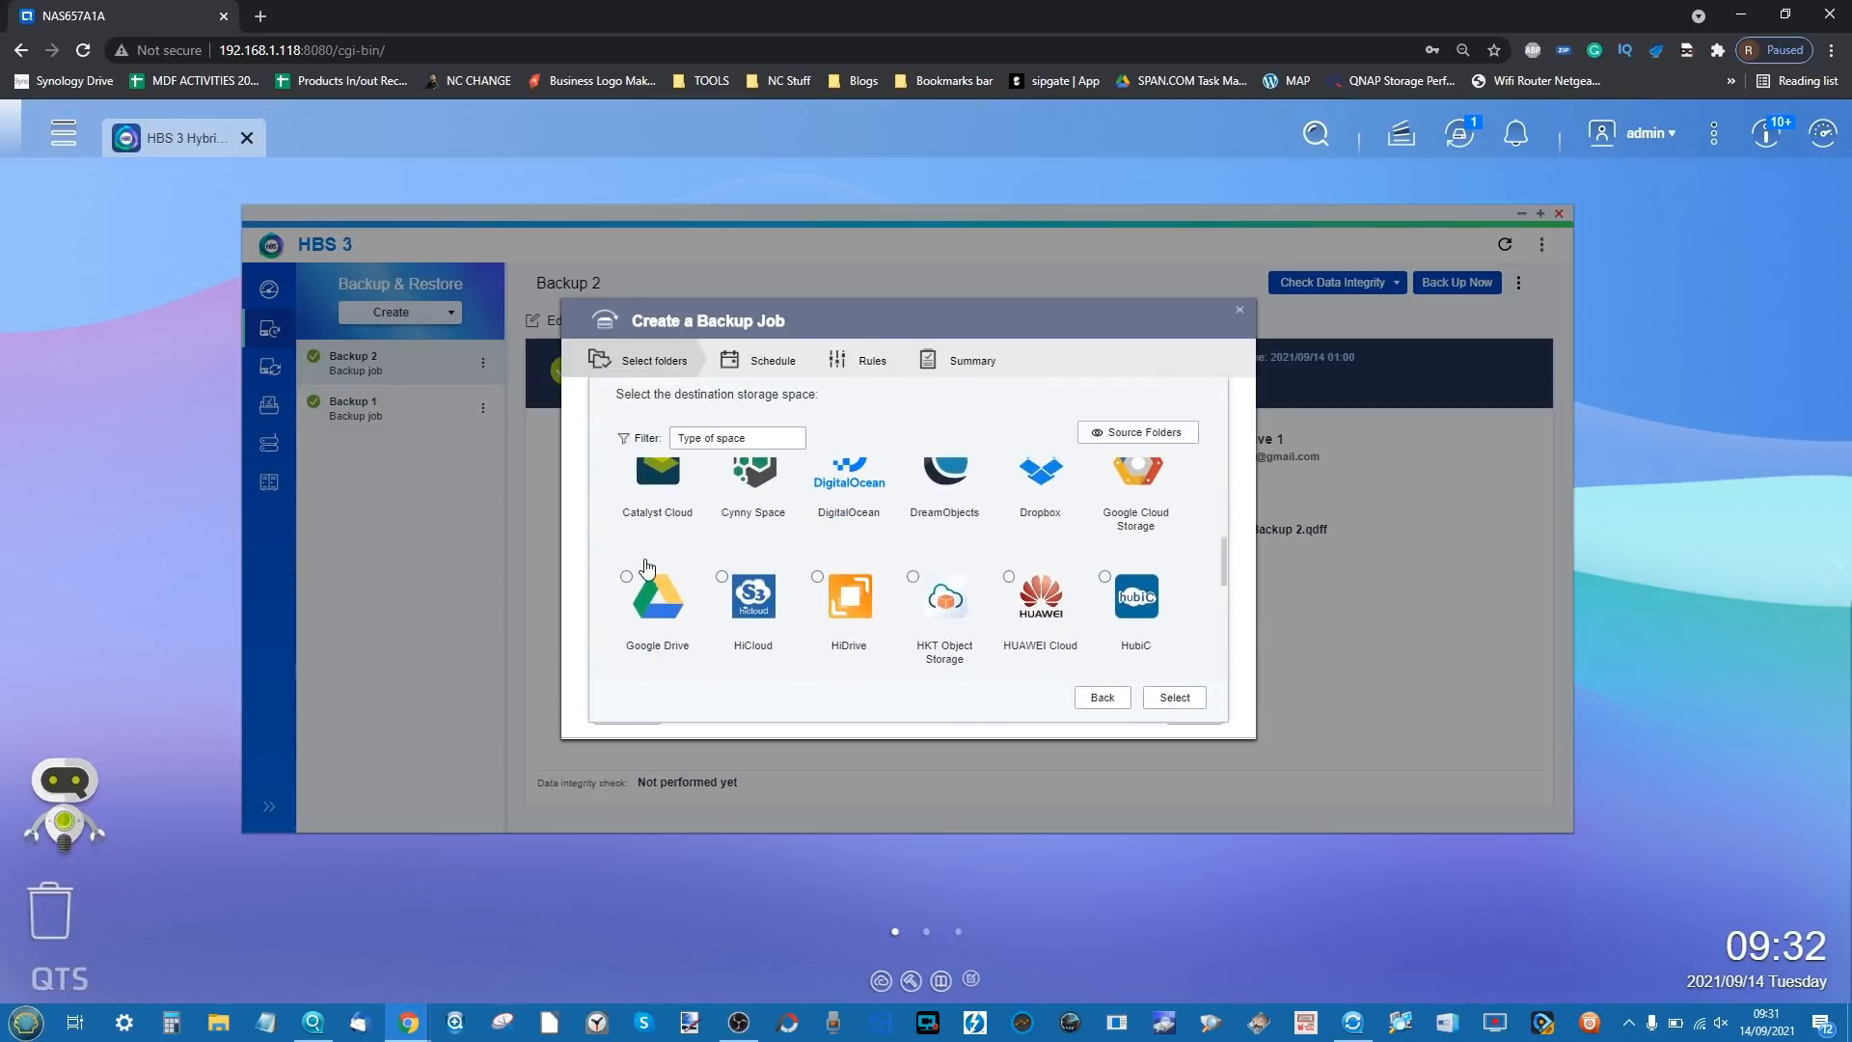
{"action": "left_click", "coordinate": [658, 584]}
{"action": "scroll", "coordinate": [888, 599], "scroll_direction": "down", "scroll_amount": 1}
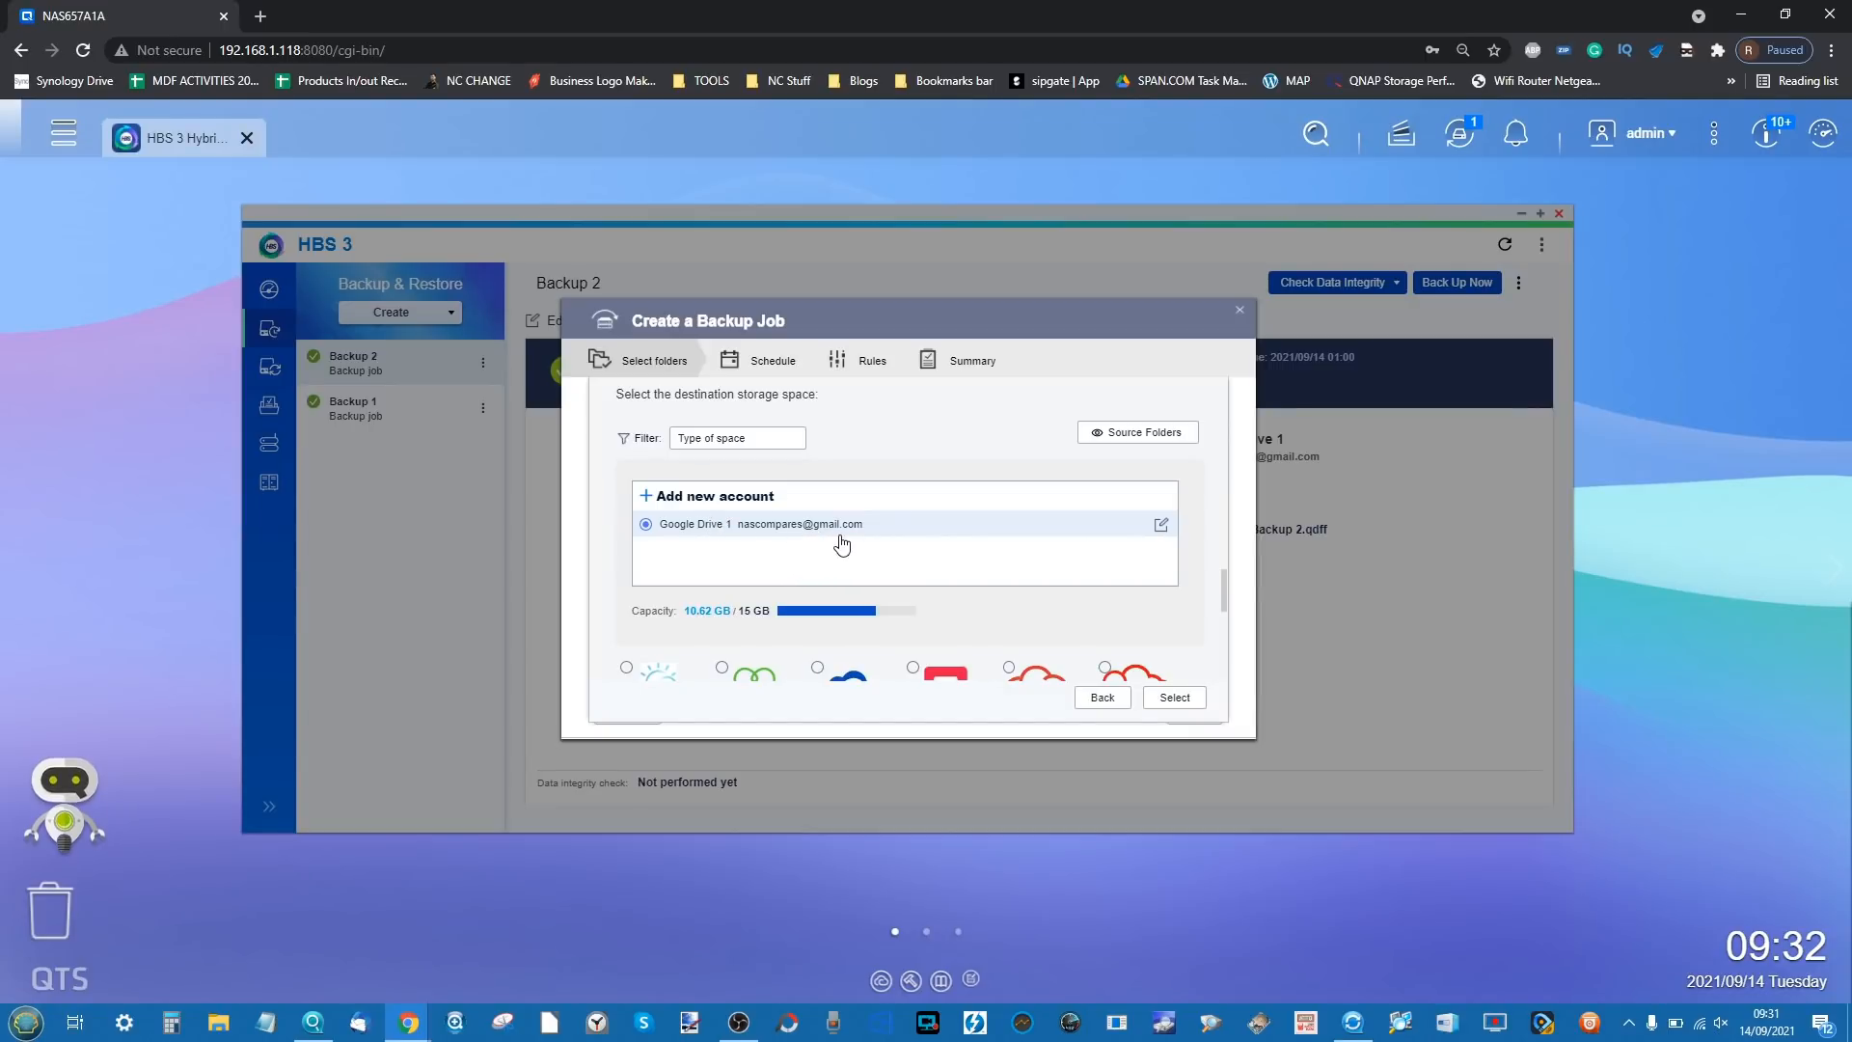
{"action": "scroll", "coordinate": [692, 497], "scroll_direction": "up", "scroll_amount": 1}
{"action": "scroll", "coordinate": [693, 502], "scroll_direction": "up", "scroll_amount": 1}
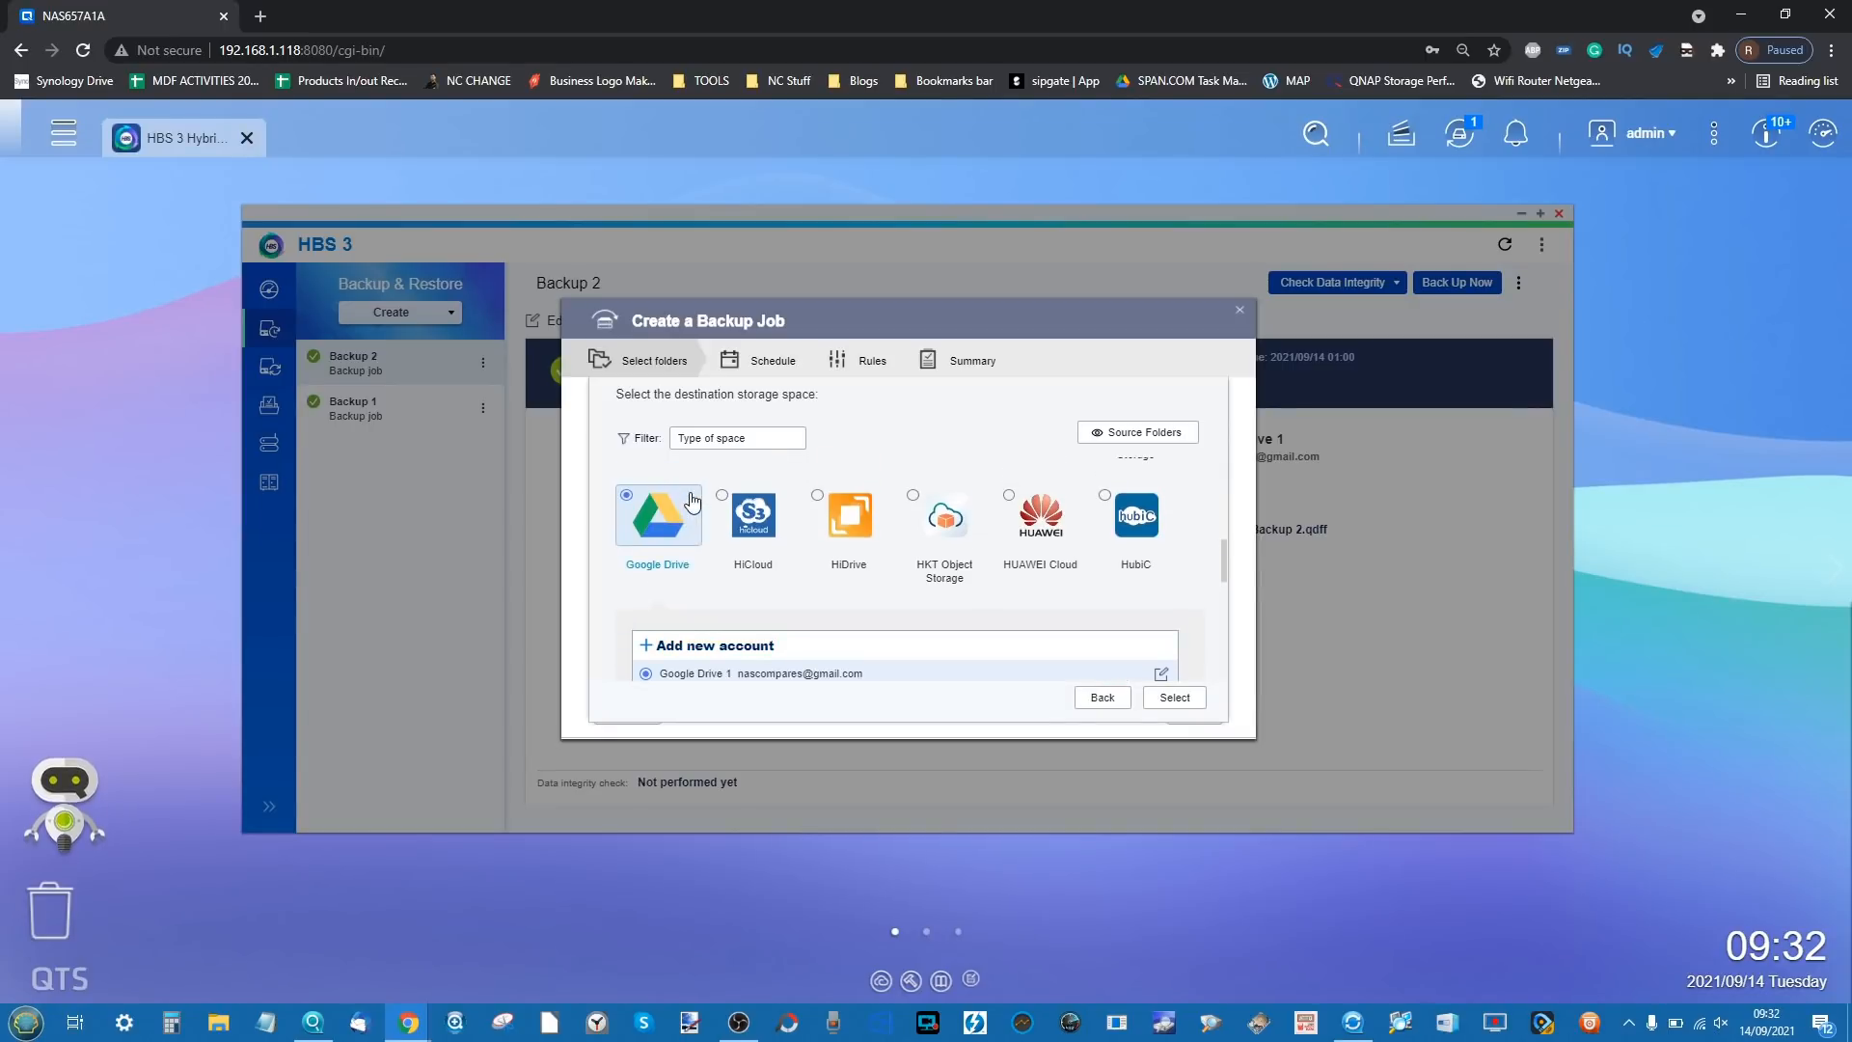
{"action": "left_click", "coordinate": [628, 500]}
{"action": "scroll", "coordinate": [970, 580], "scroll_direction": "up", "scroll_amount": 1}
{"action": "scroll", "coordinate": [970, 578], "scroll_direction": "down", "scroll_amount": 3}
- Try OneDrive, dismiss the Microsoft sign-in window, and close the wizard without creating
{"action": "left_click", "coordinate": [818, 490]}
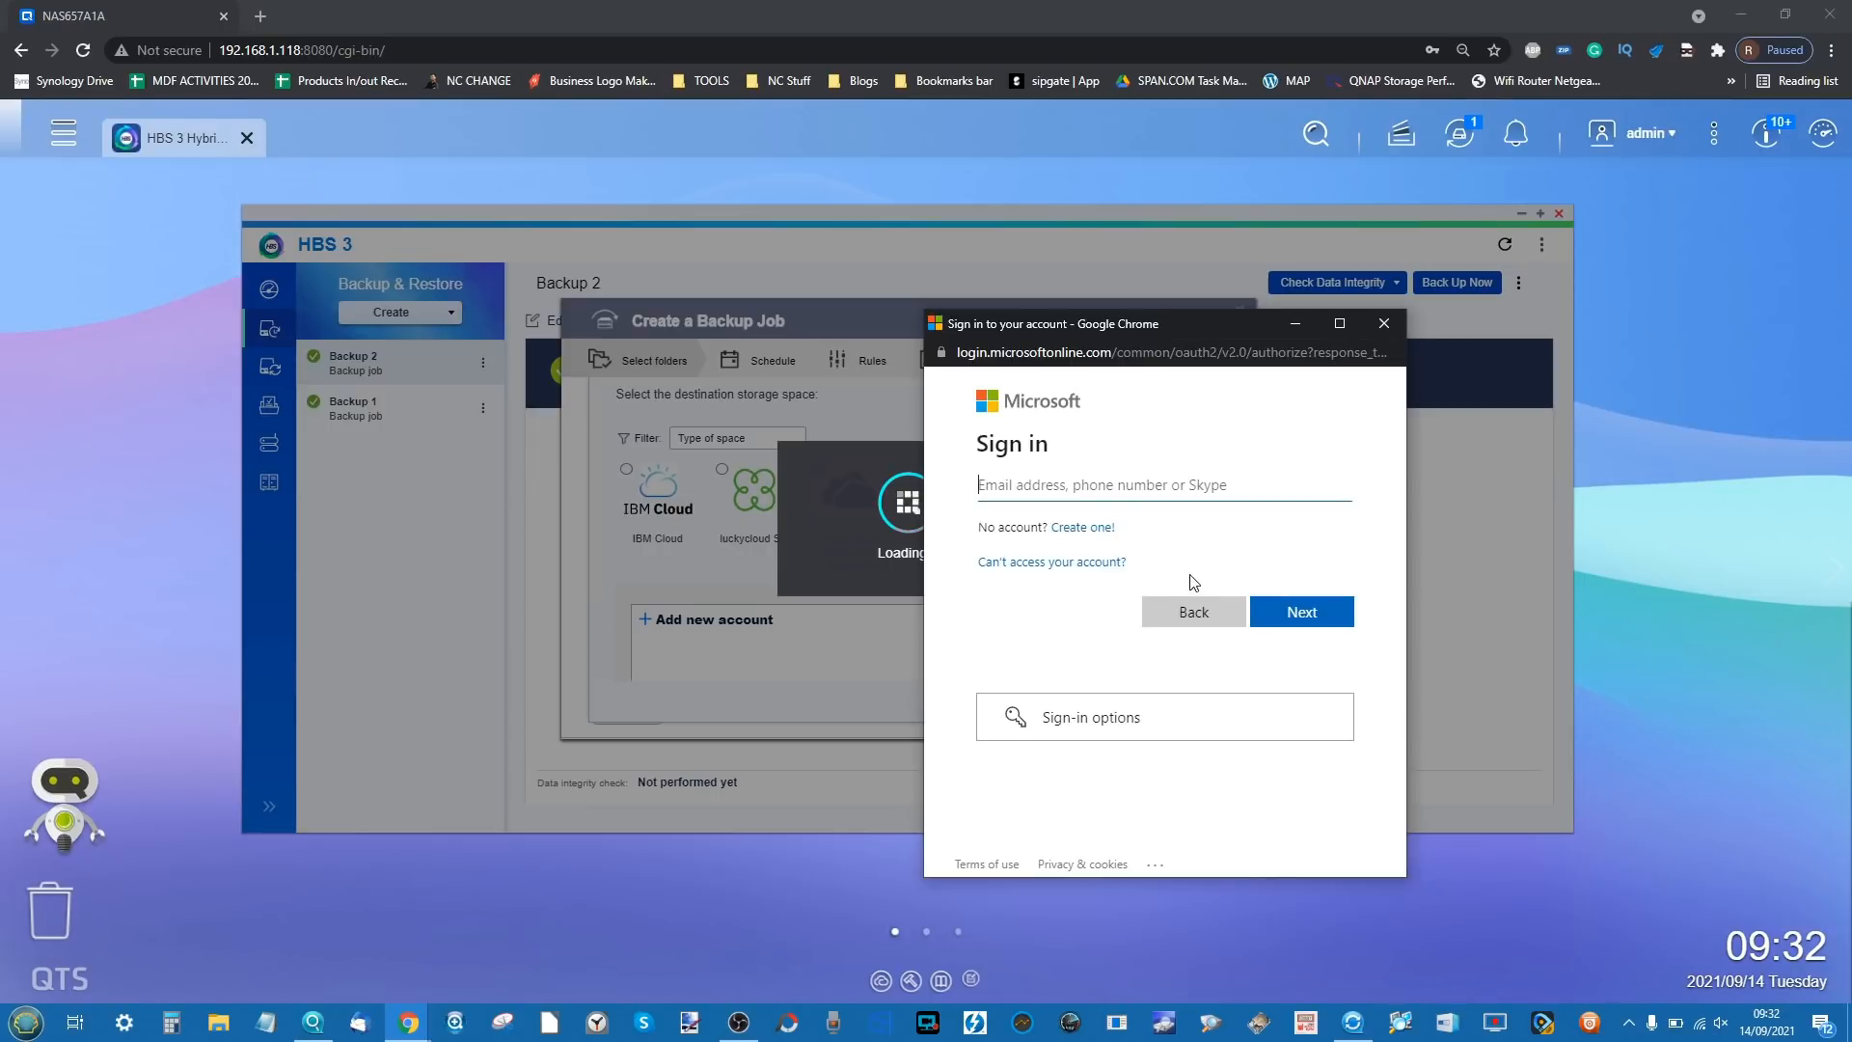
{"action": "left_click", "coordinate": [1384, 324]}
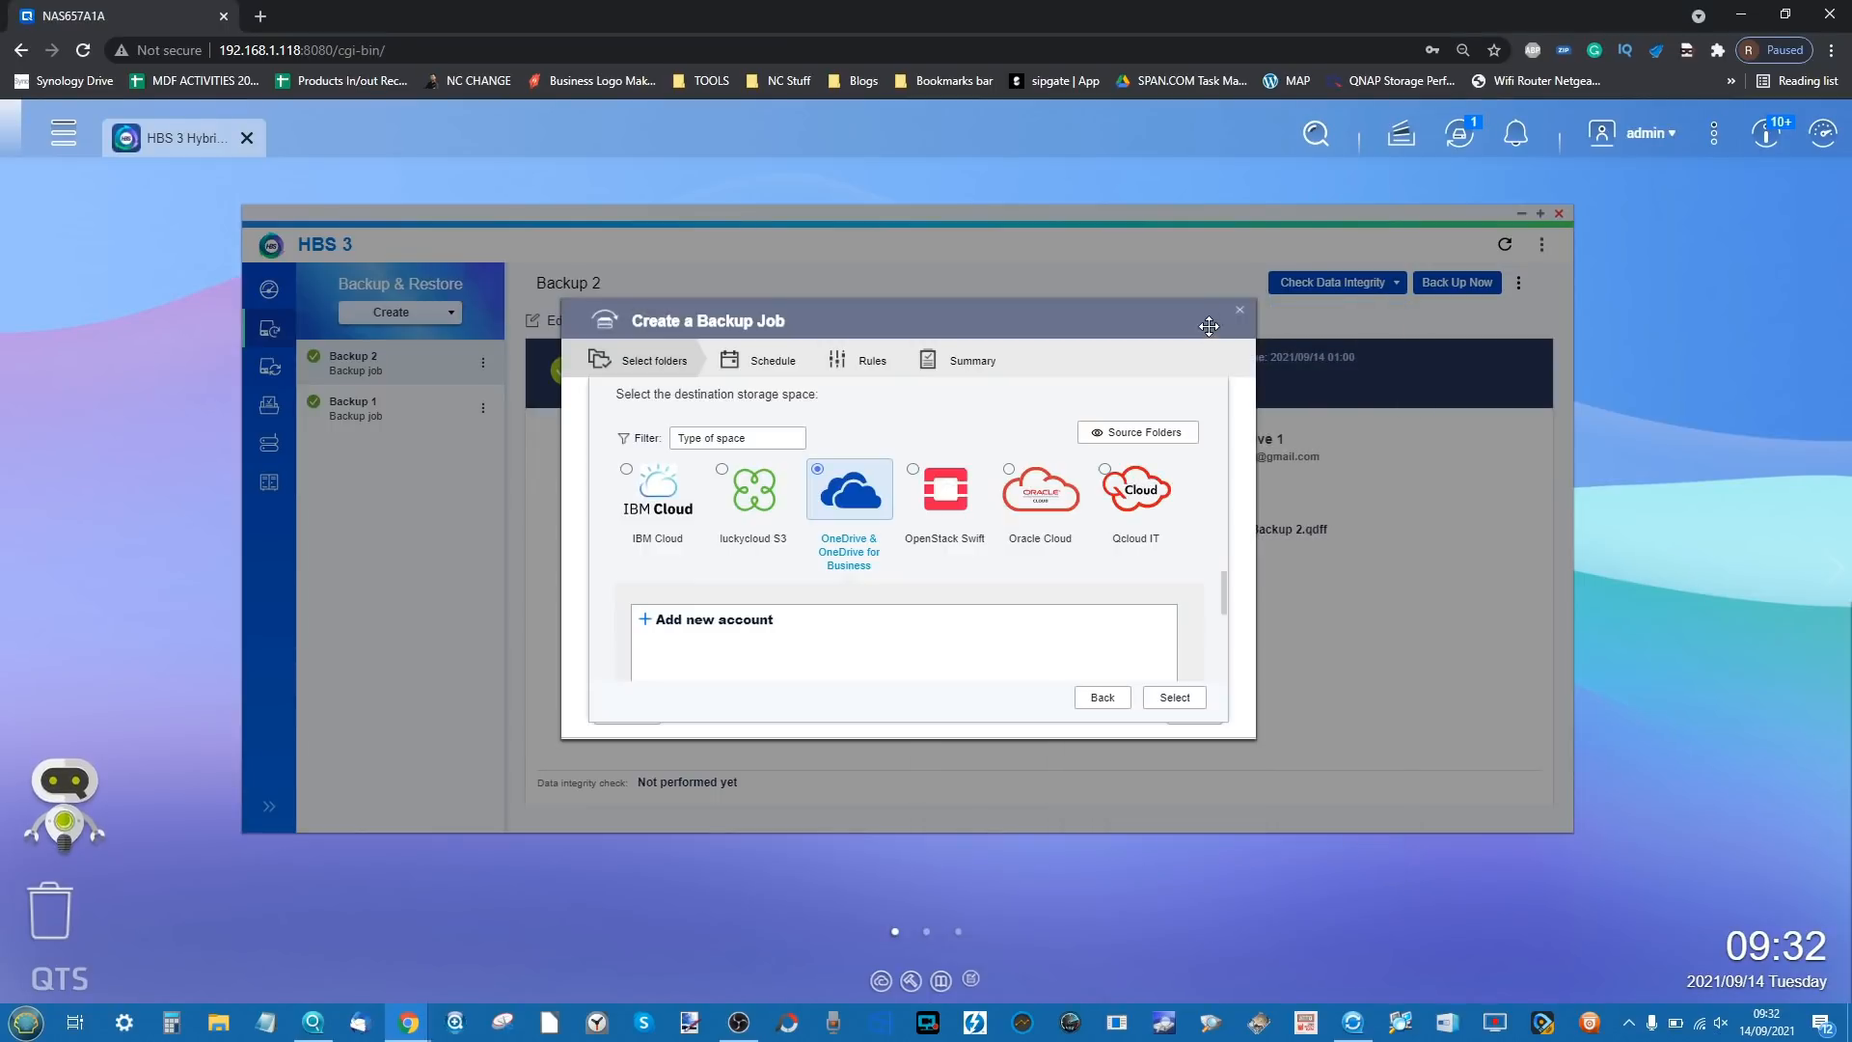
{"action": "left_click", "coordinate": [1239, 310]}
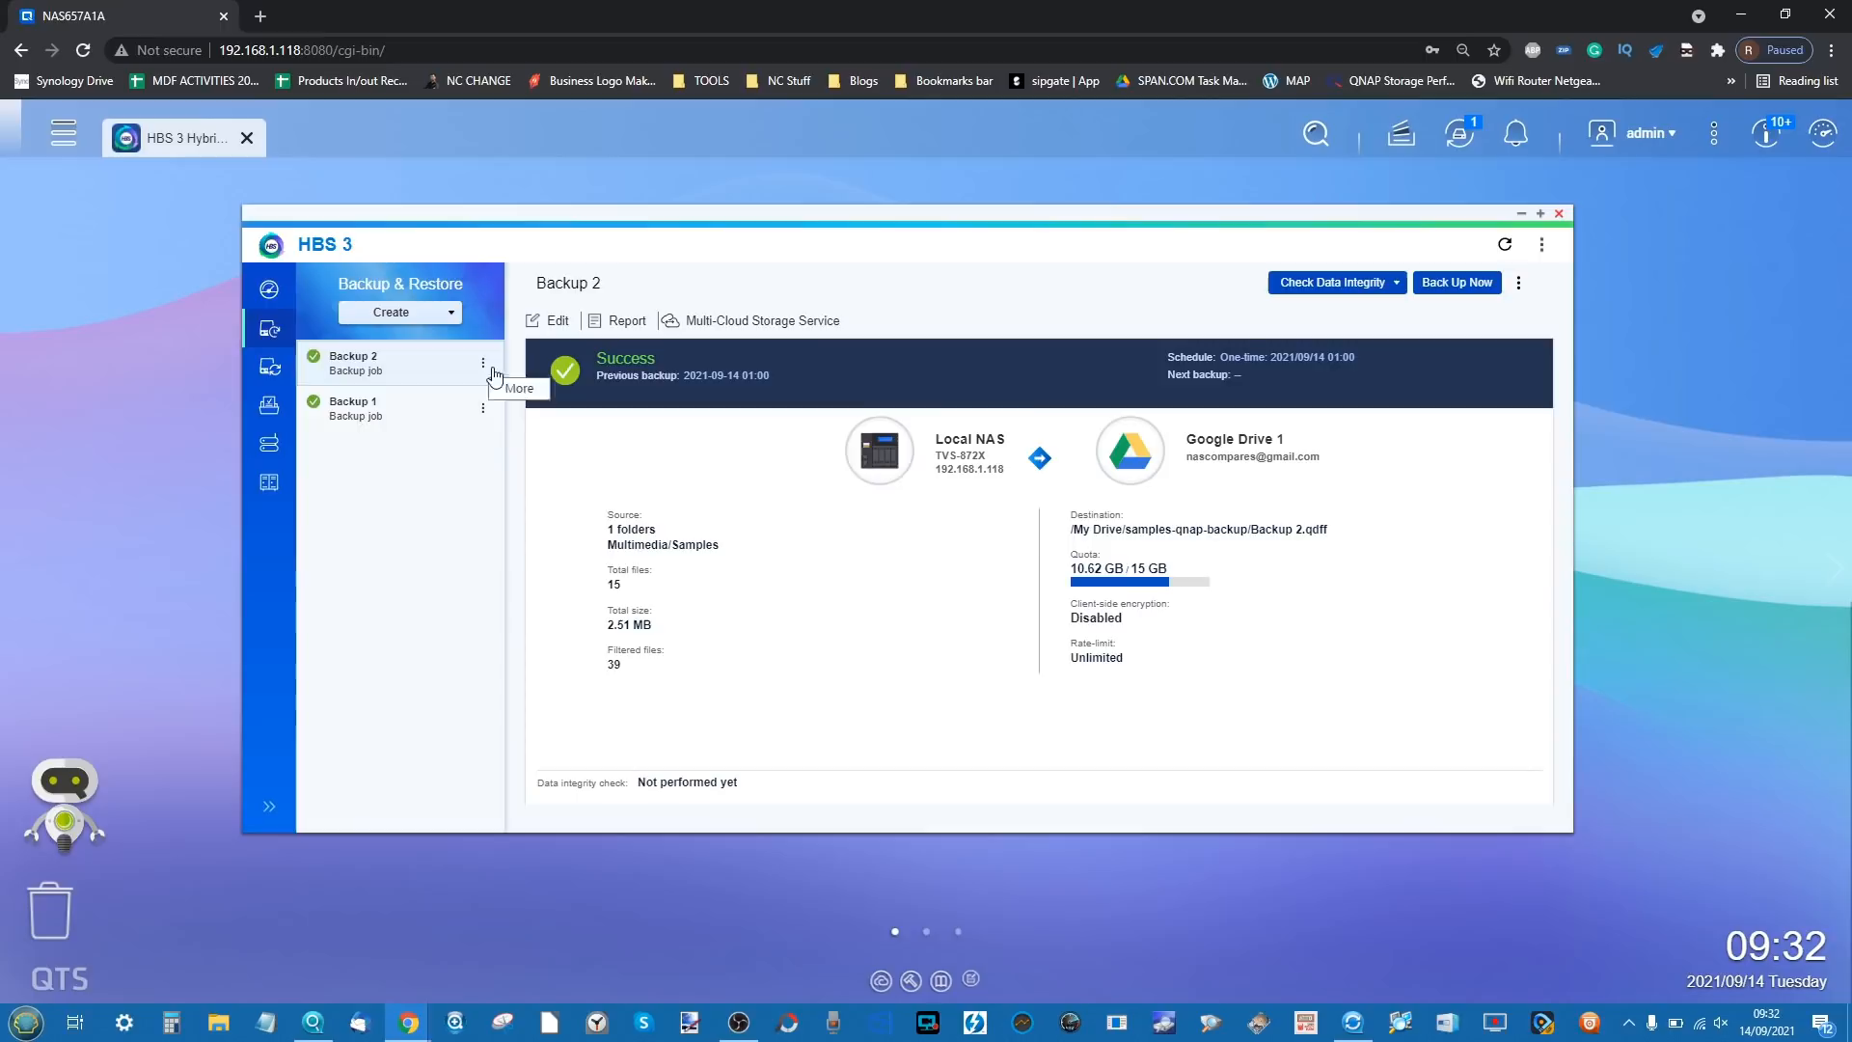
- Open Sync, start a Two-way Sync job, look at the remote NAS destination, then cancel it
{"action": "left_click", "coordinate": [269, 366]}
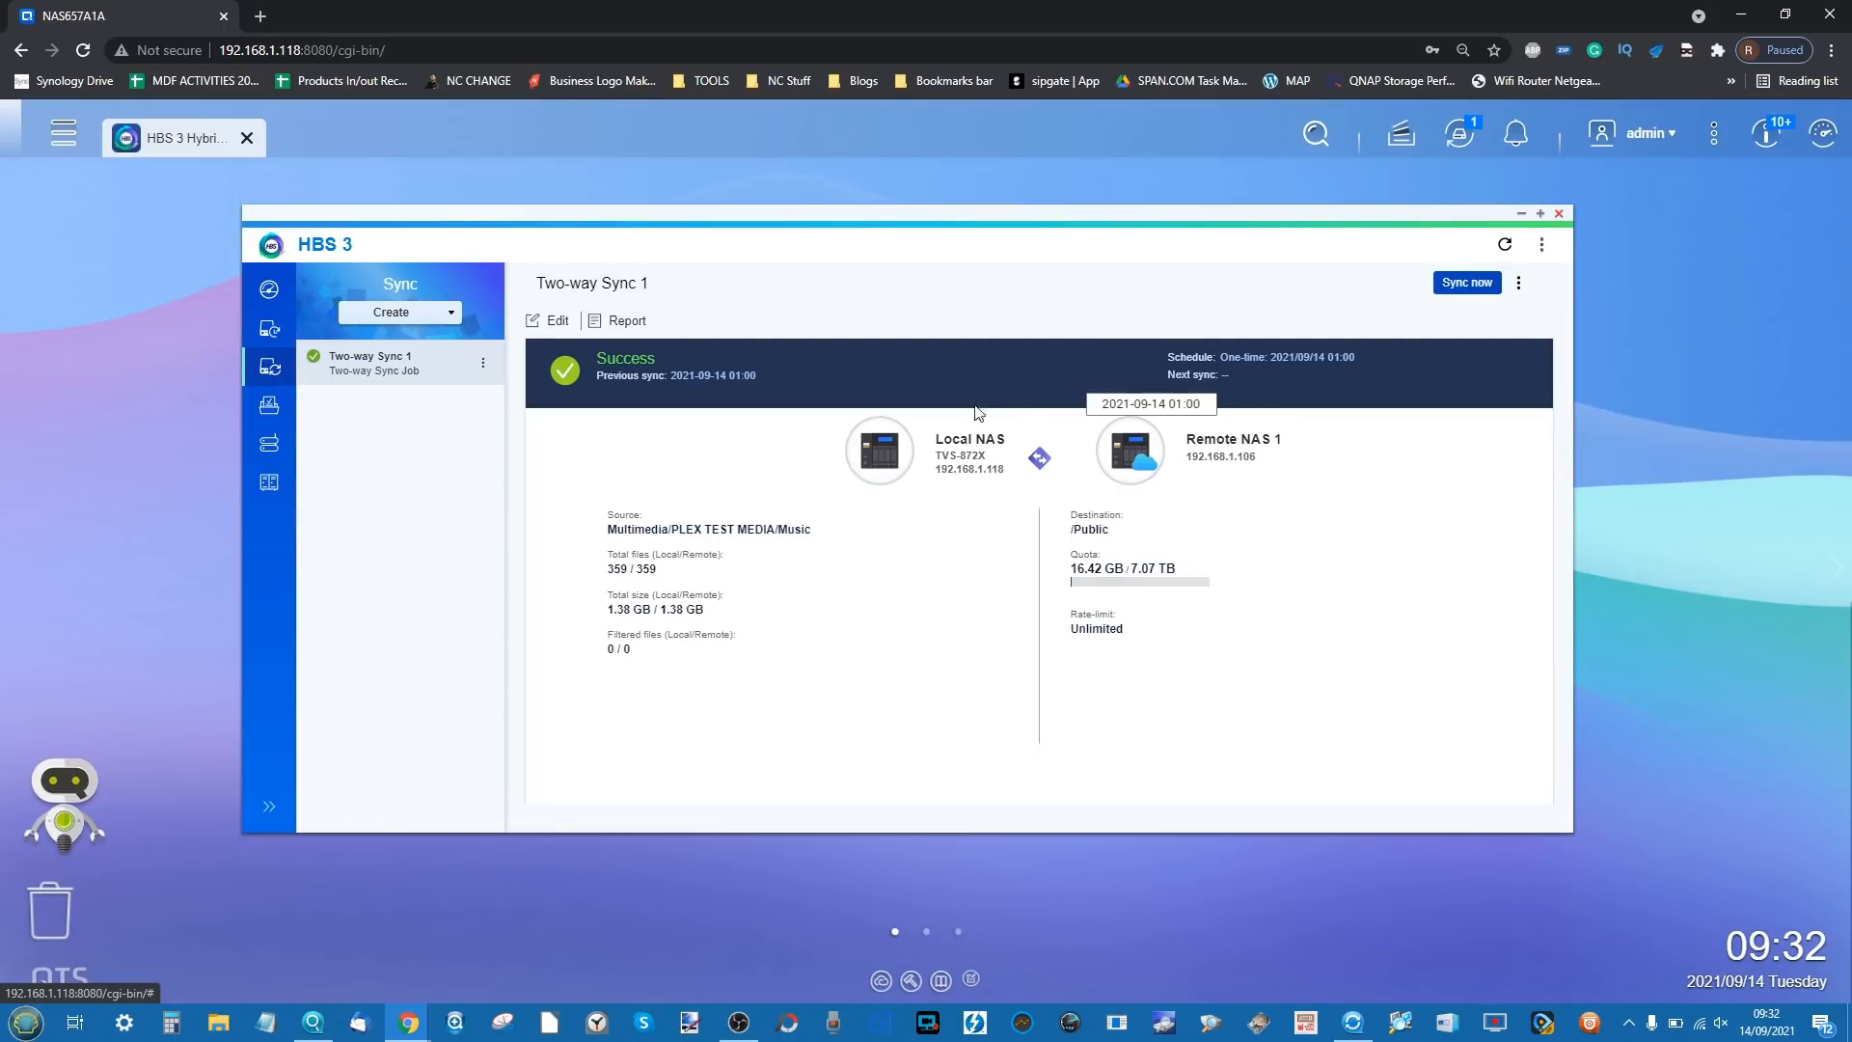
{"action": "left_click", "coordinate": [394, 317]}
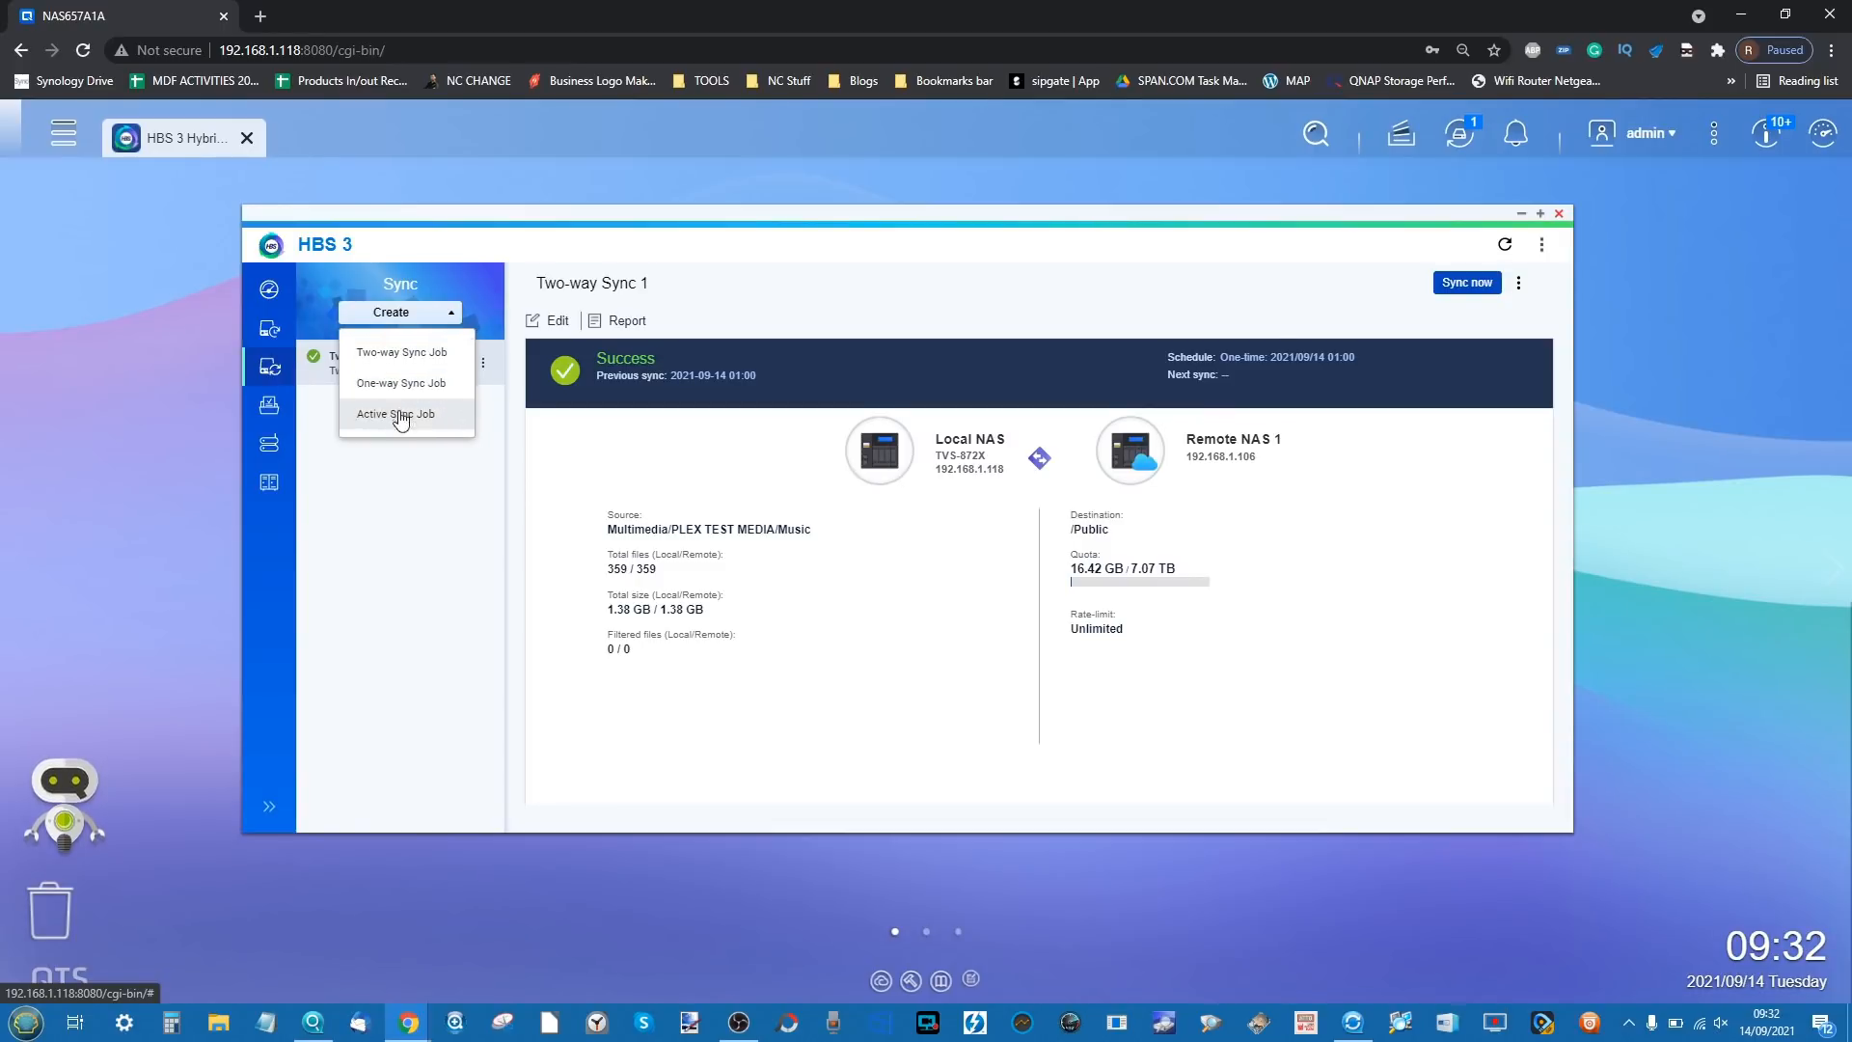
{"action": "left_click", "coordinate": [451, 356]}
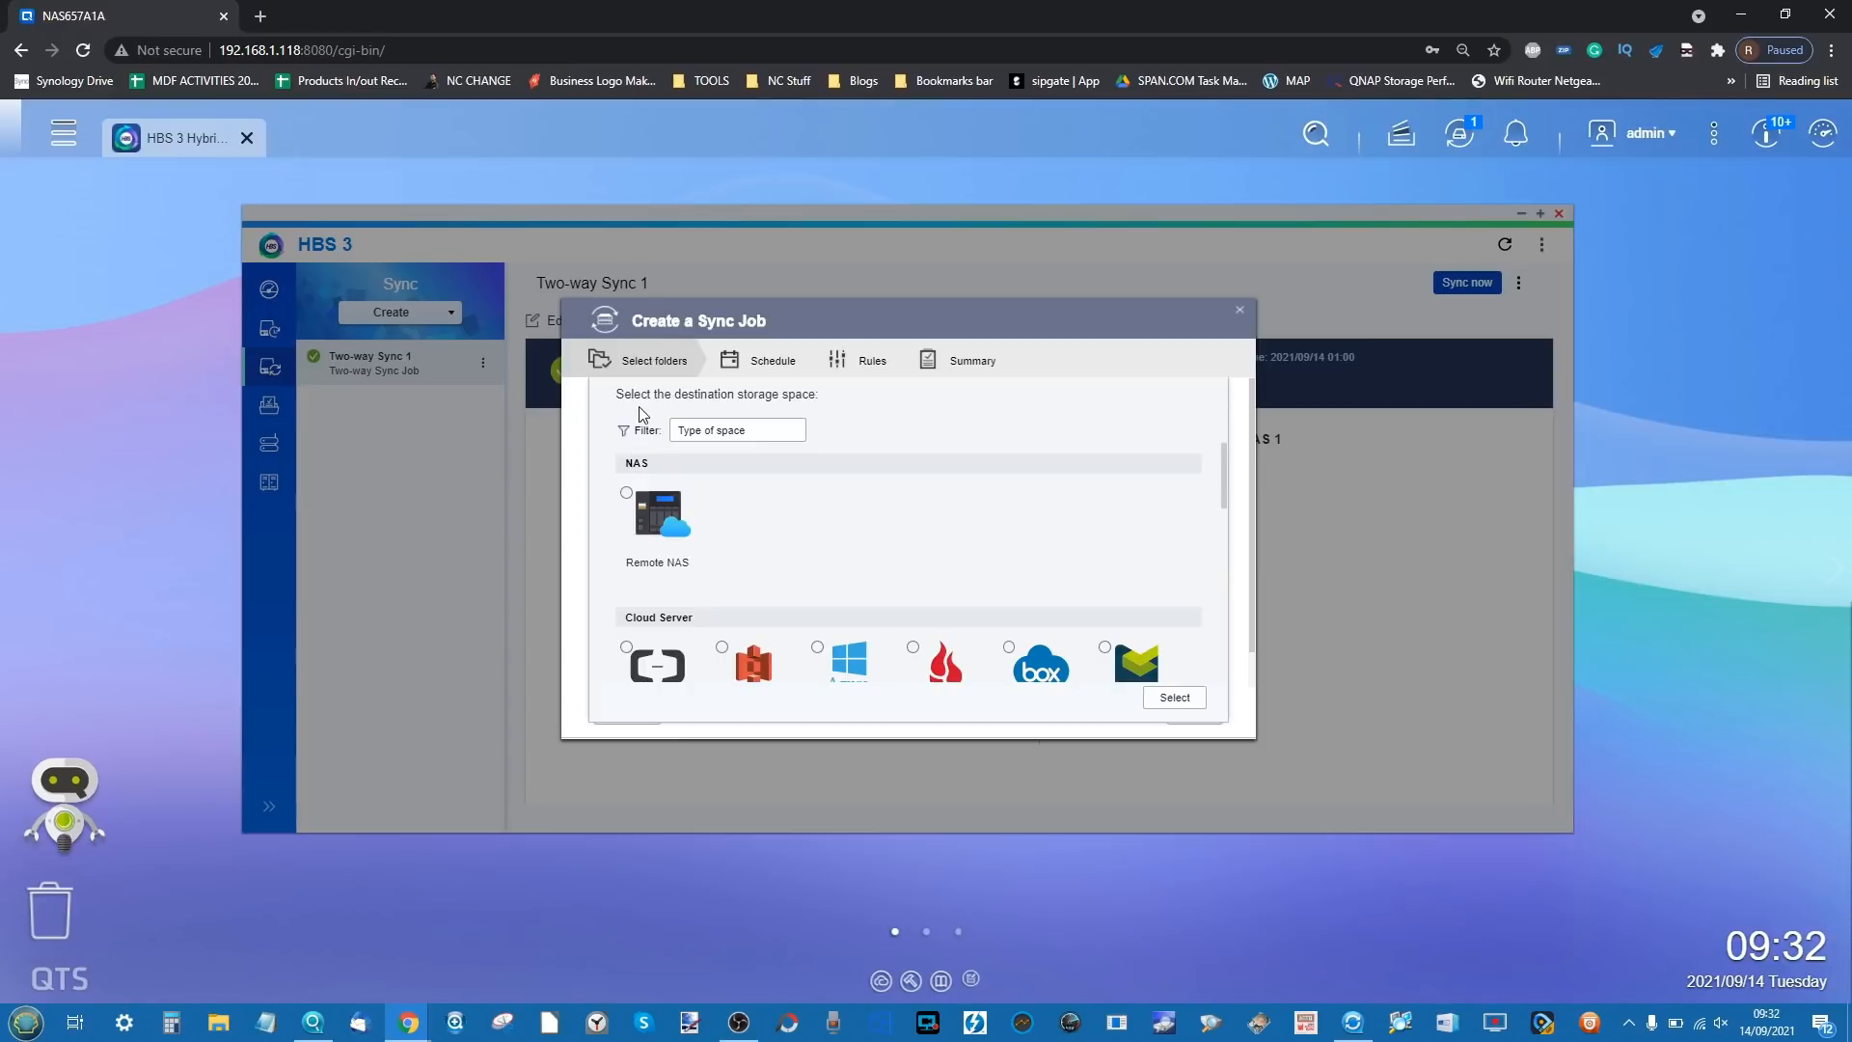
{"action": "left_click", "coordinate": [661, 515]}
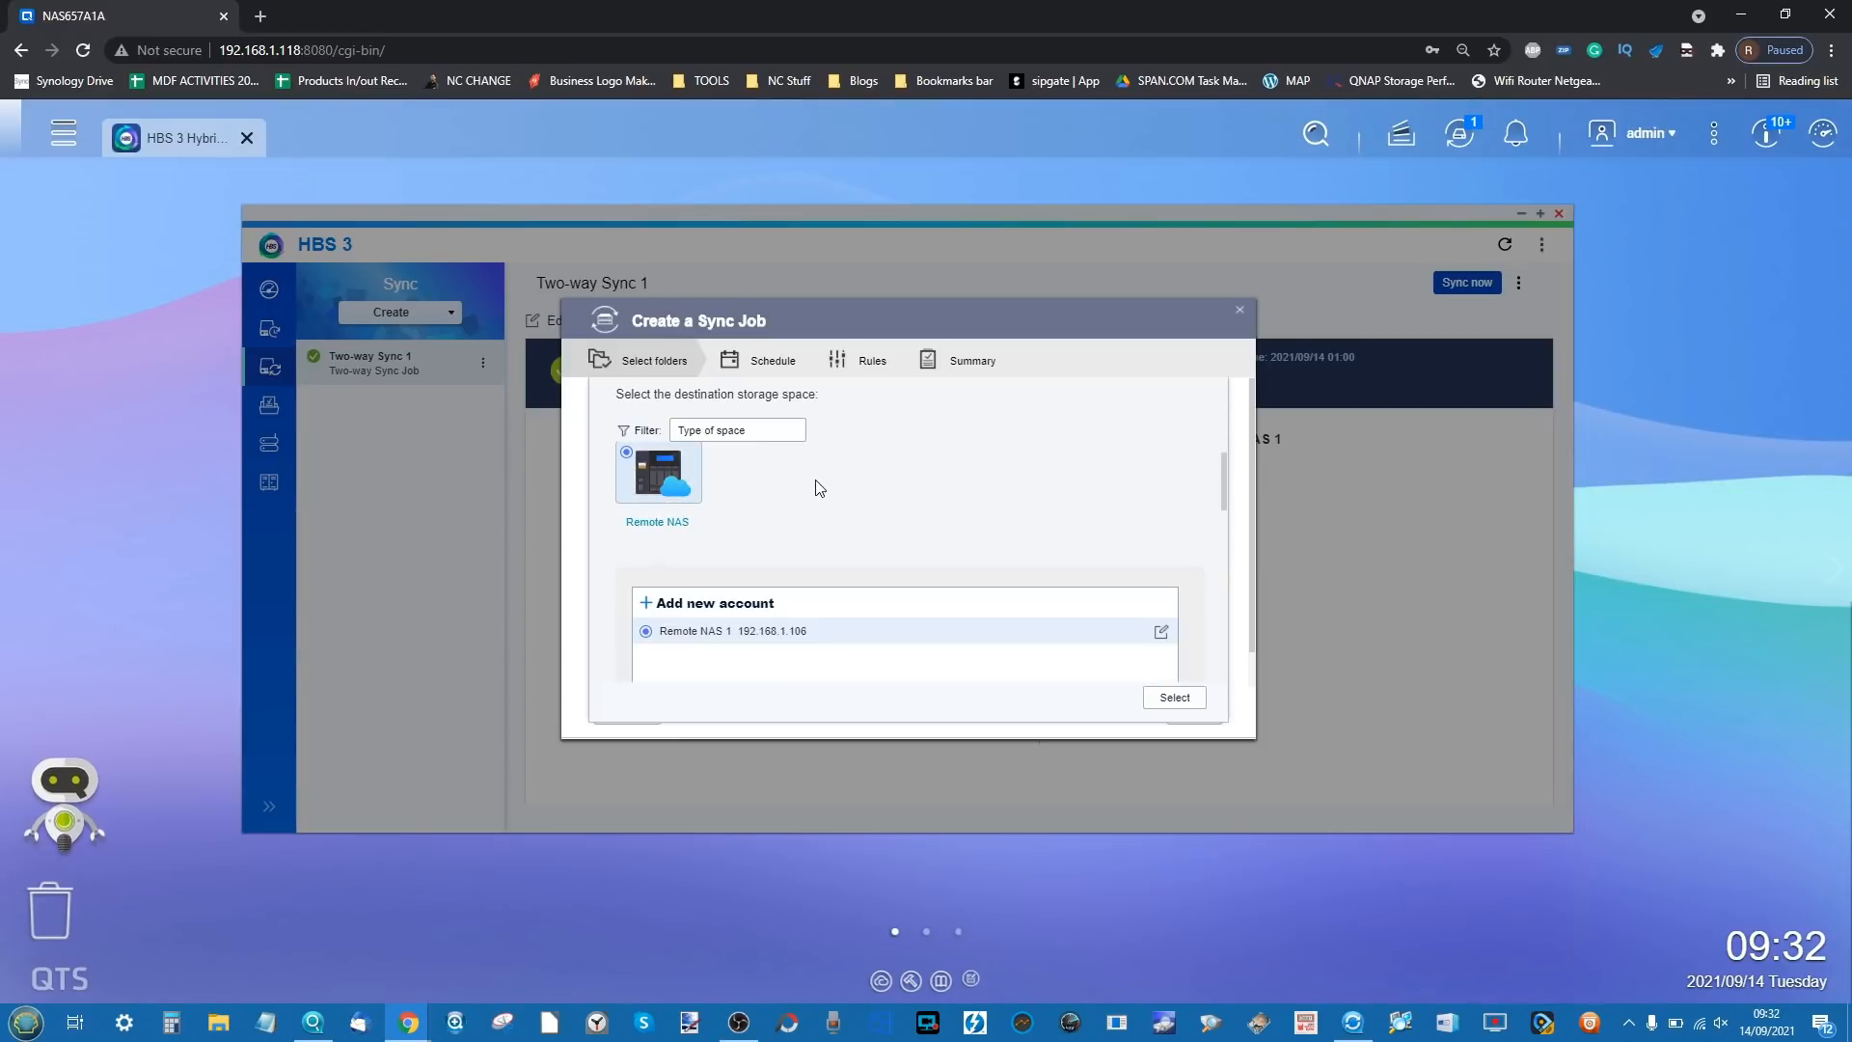
{"action": "scroll", "coordinate": [762, 590], "scroll_direction": "down", "scroll_amount": 6}
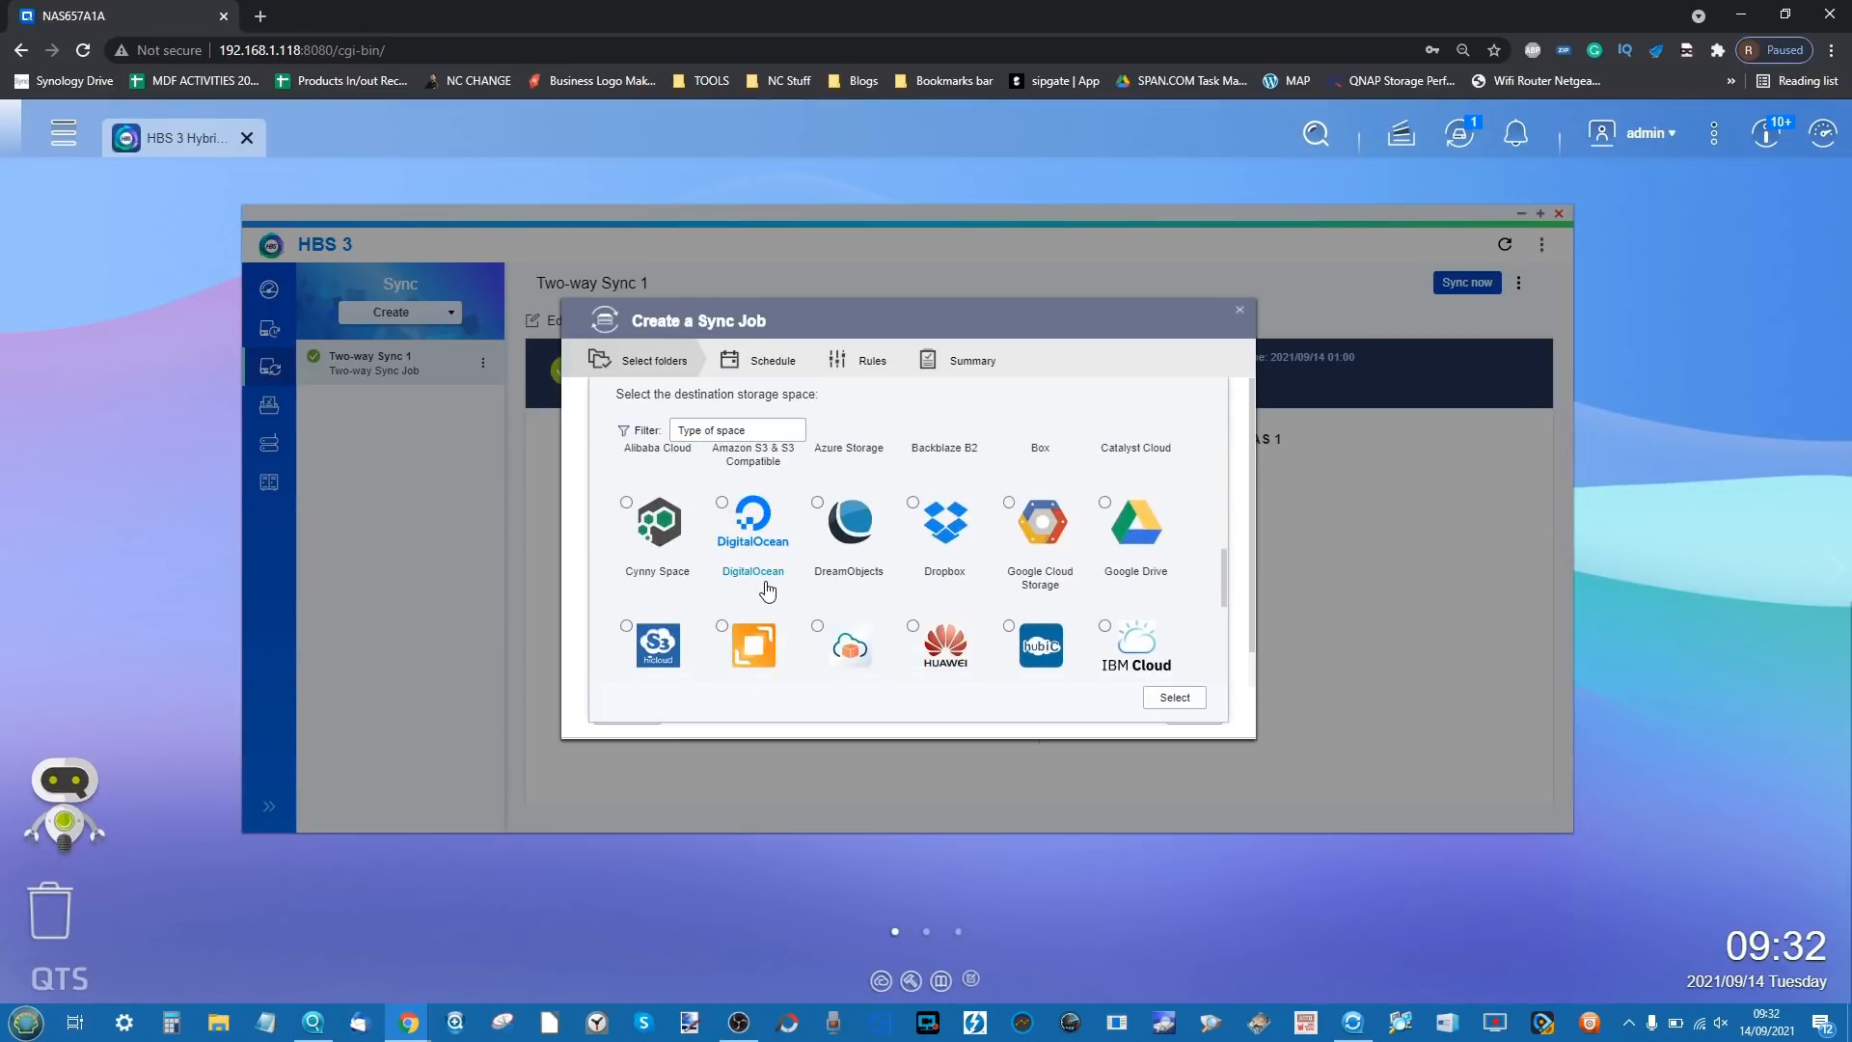
{"action": "scroll", "coordinate": [767, 591], "scroll_direction": "up", "scroll_amount": 2}
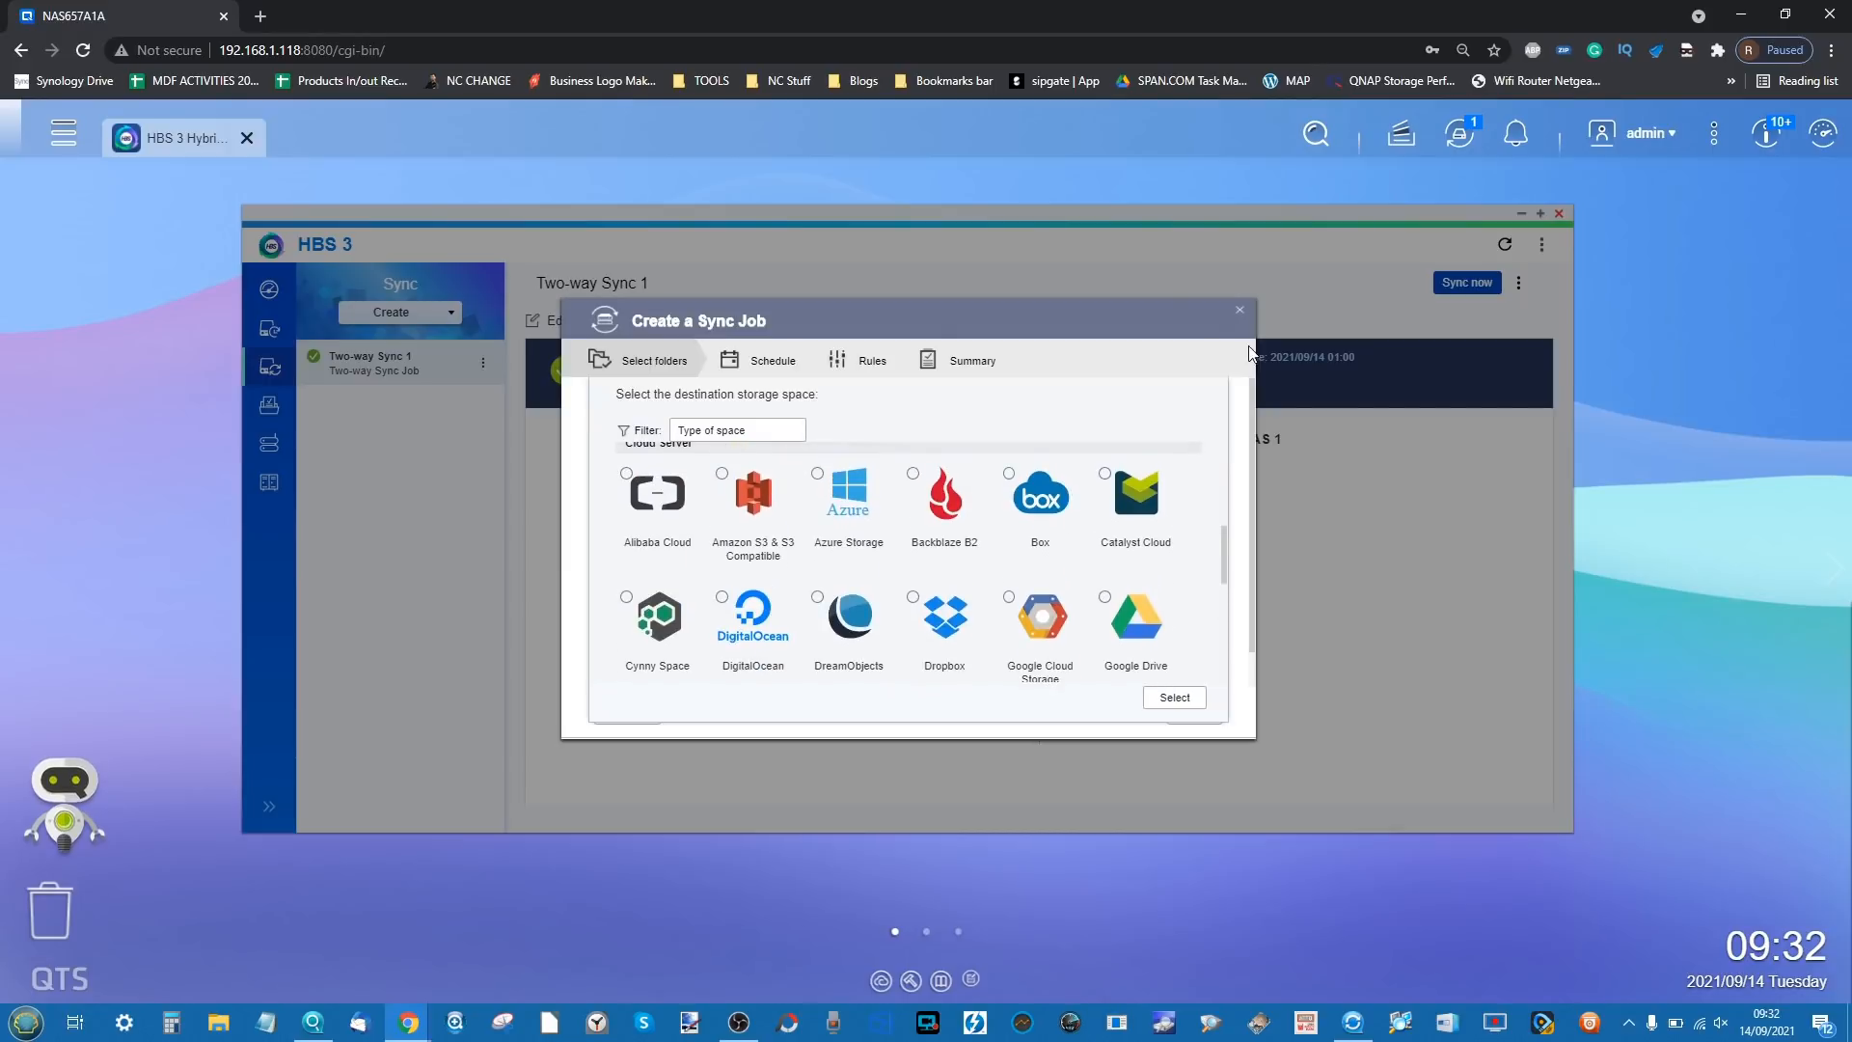
{"action": "left_click", "coordinate": [1238, 310]}
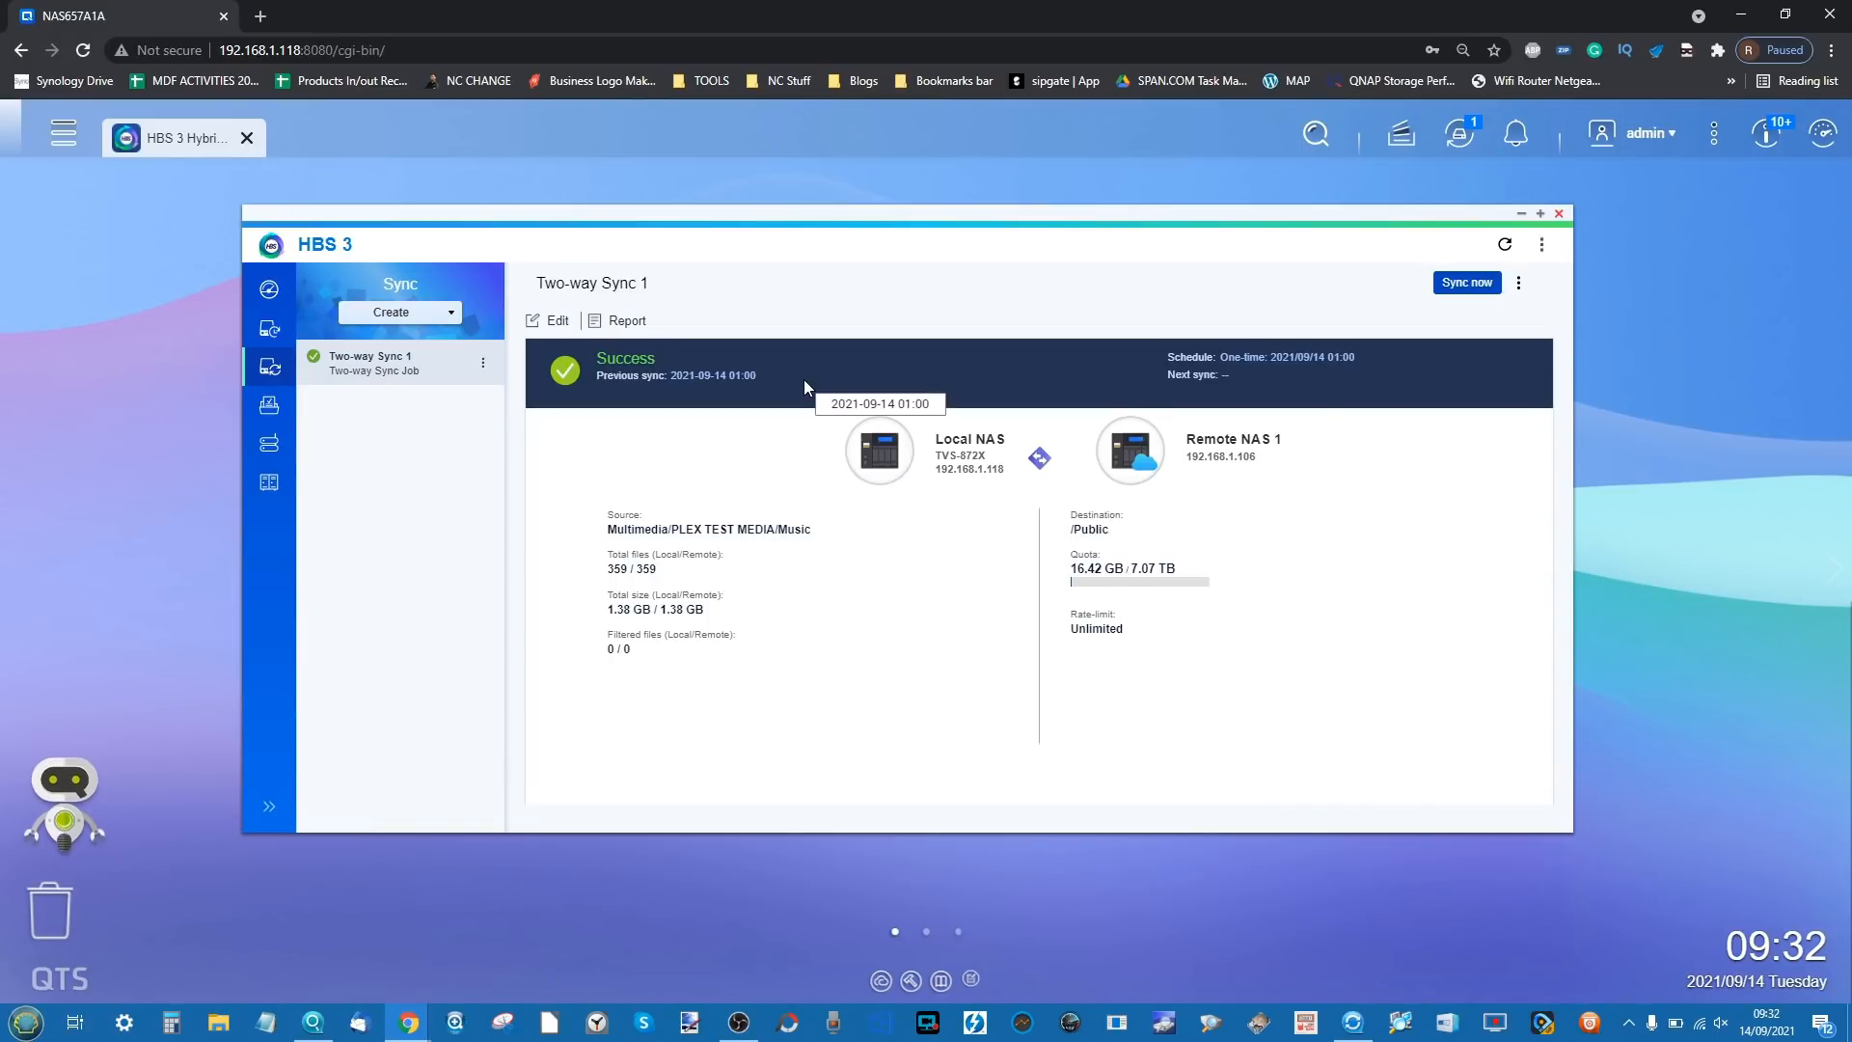
- Close HBS 3 and launch Virtualization Station from the Main Menu, repositioning its window
{"action": "left_click", "coordinate": [1560, 215]}
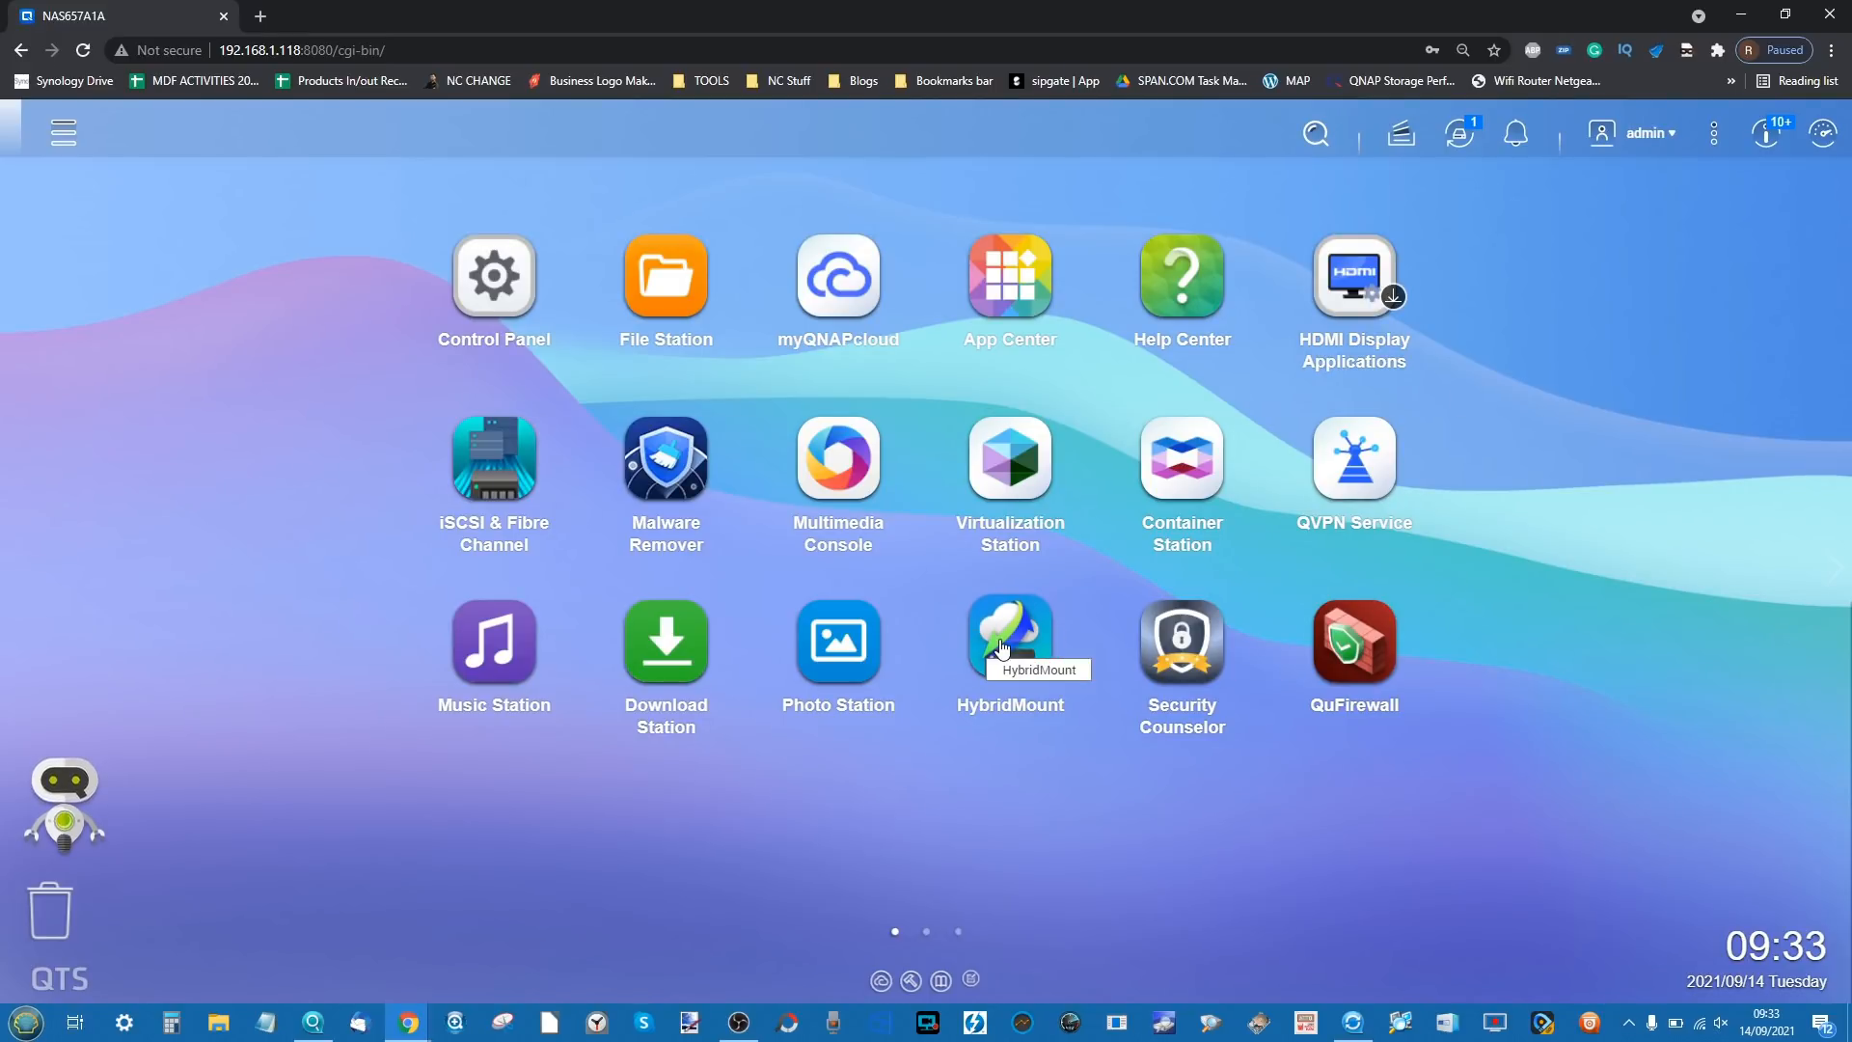
{"action": "left_click", "coordinate": [64, 133]}
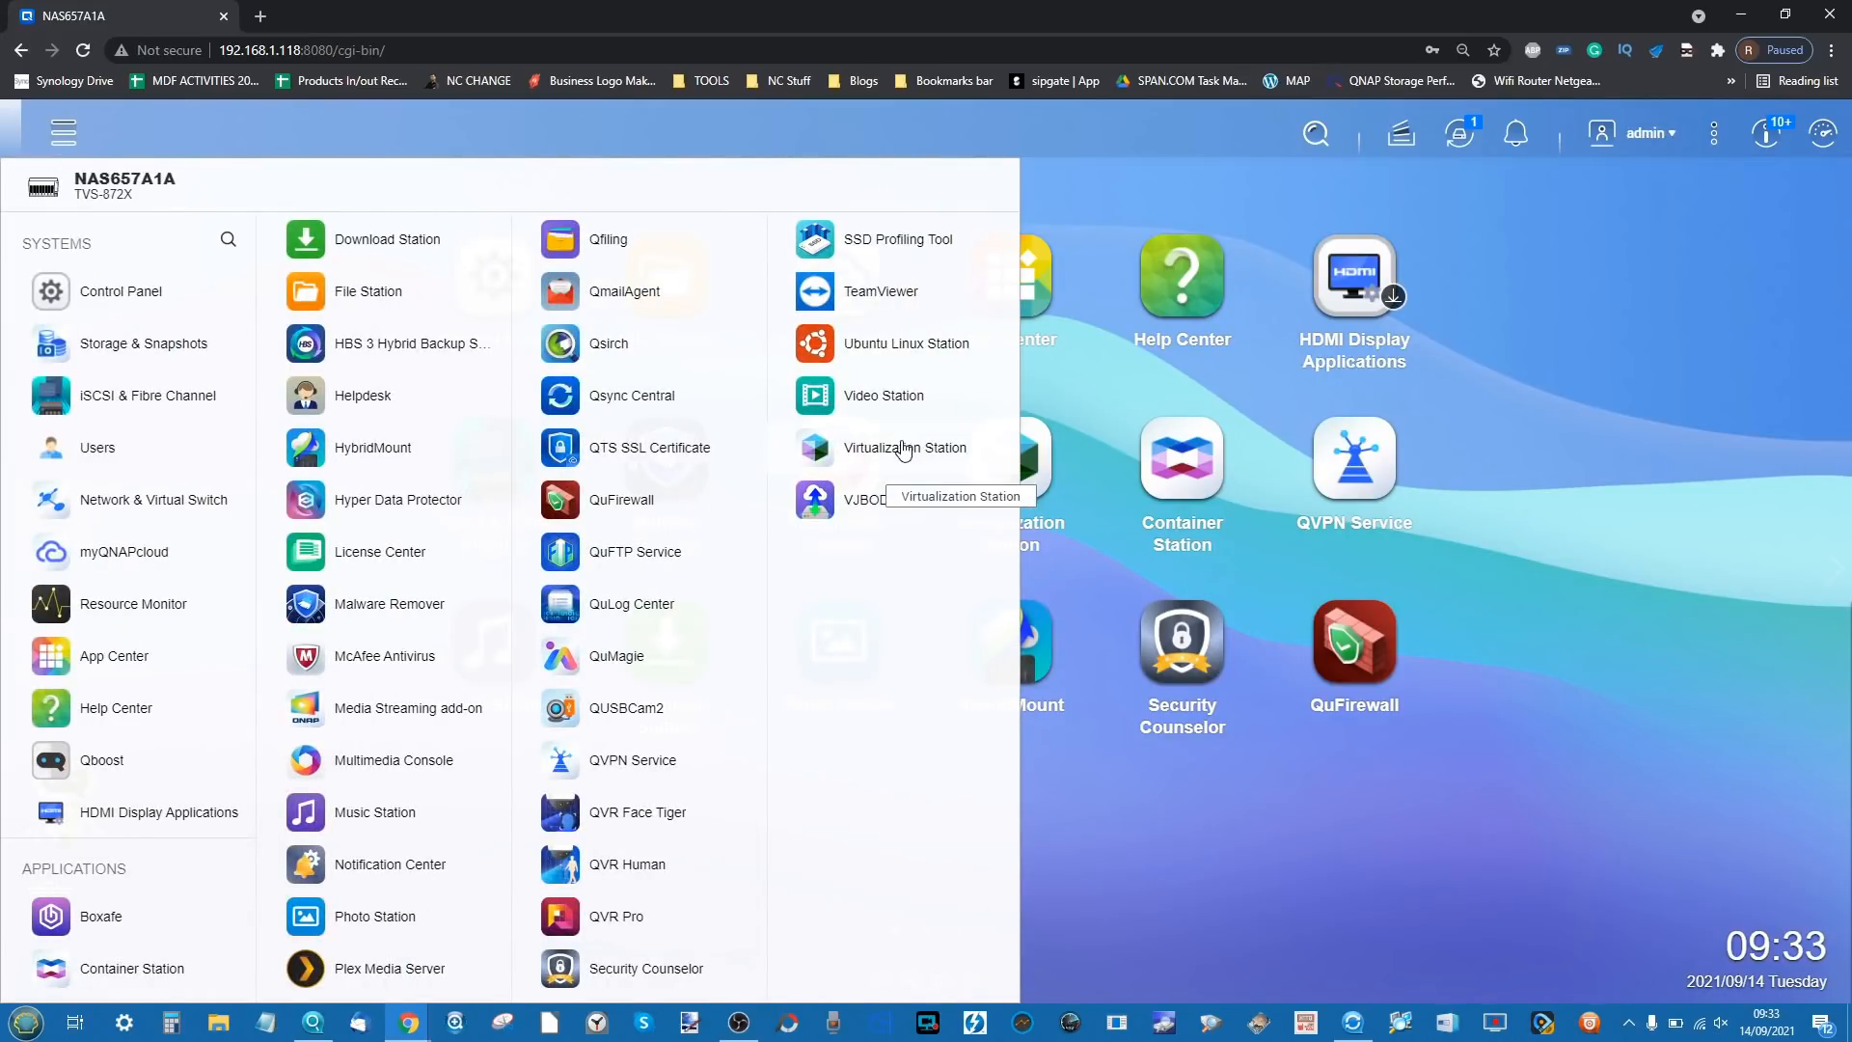
{"action": "left_click", "coordinate": [904, 450]}
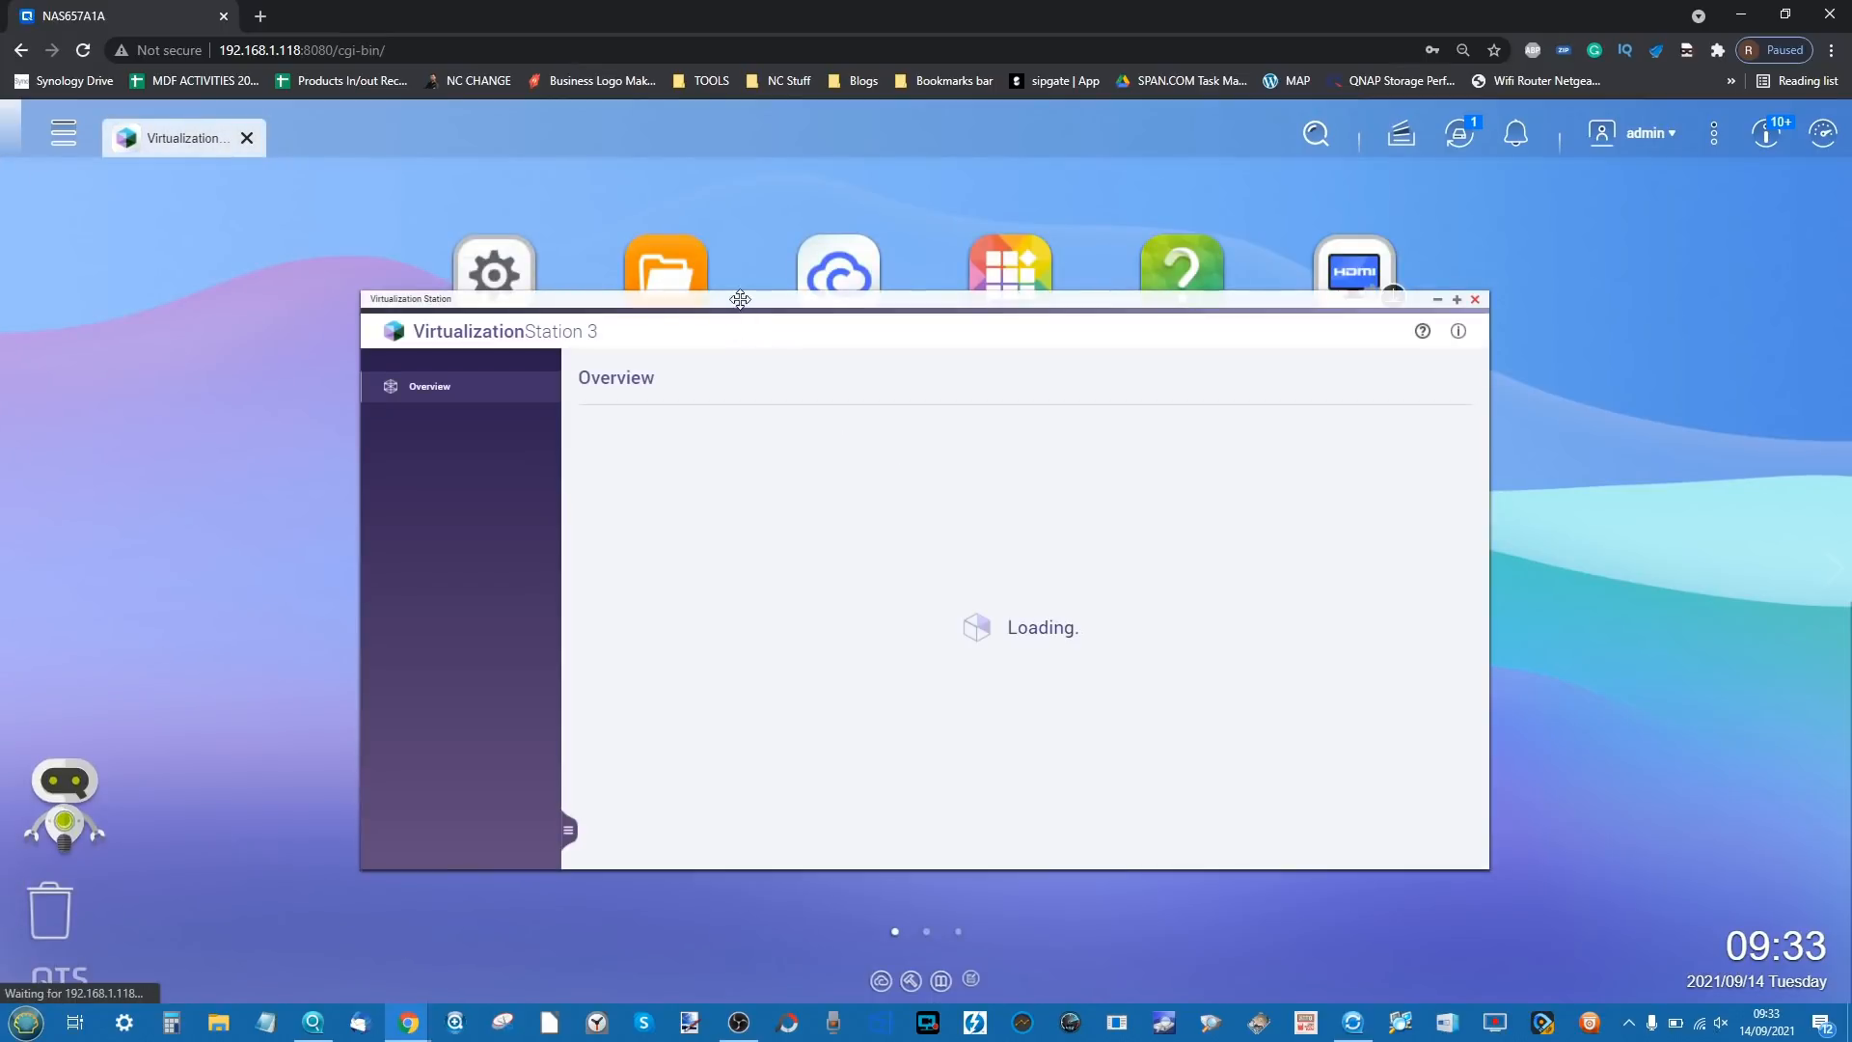
{"action": "left_click_drag", "start_coordinate": [741, 298], "coordinate": [1082, 184]}
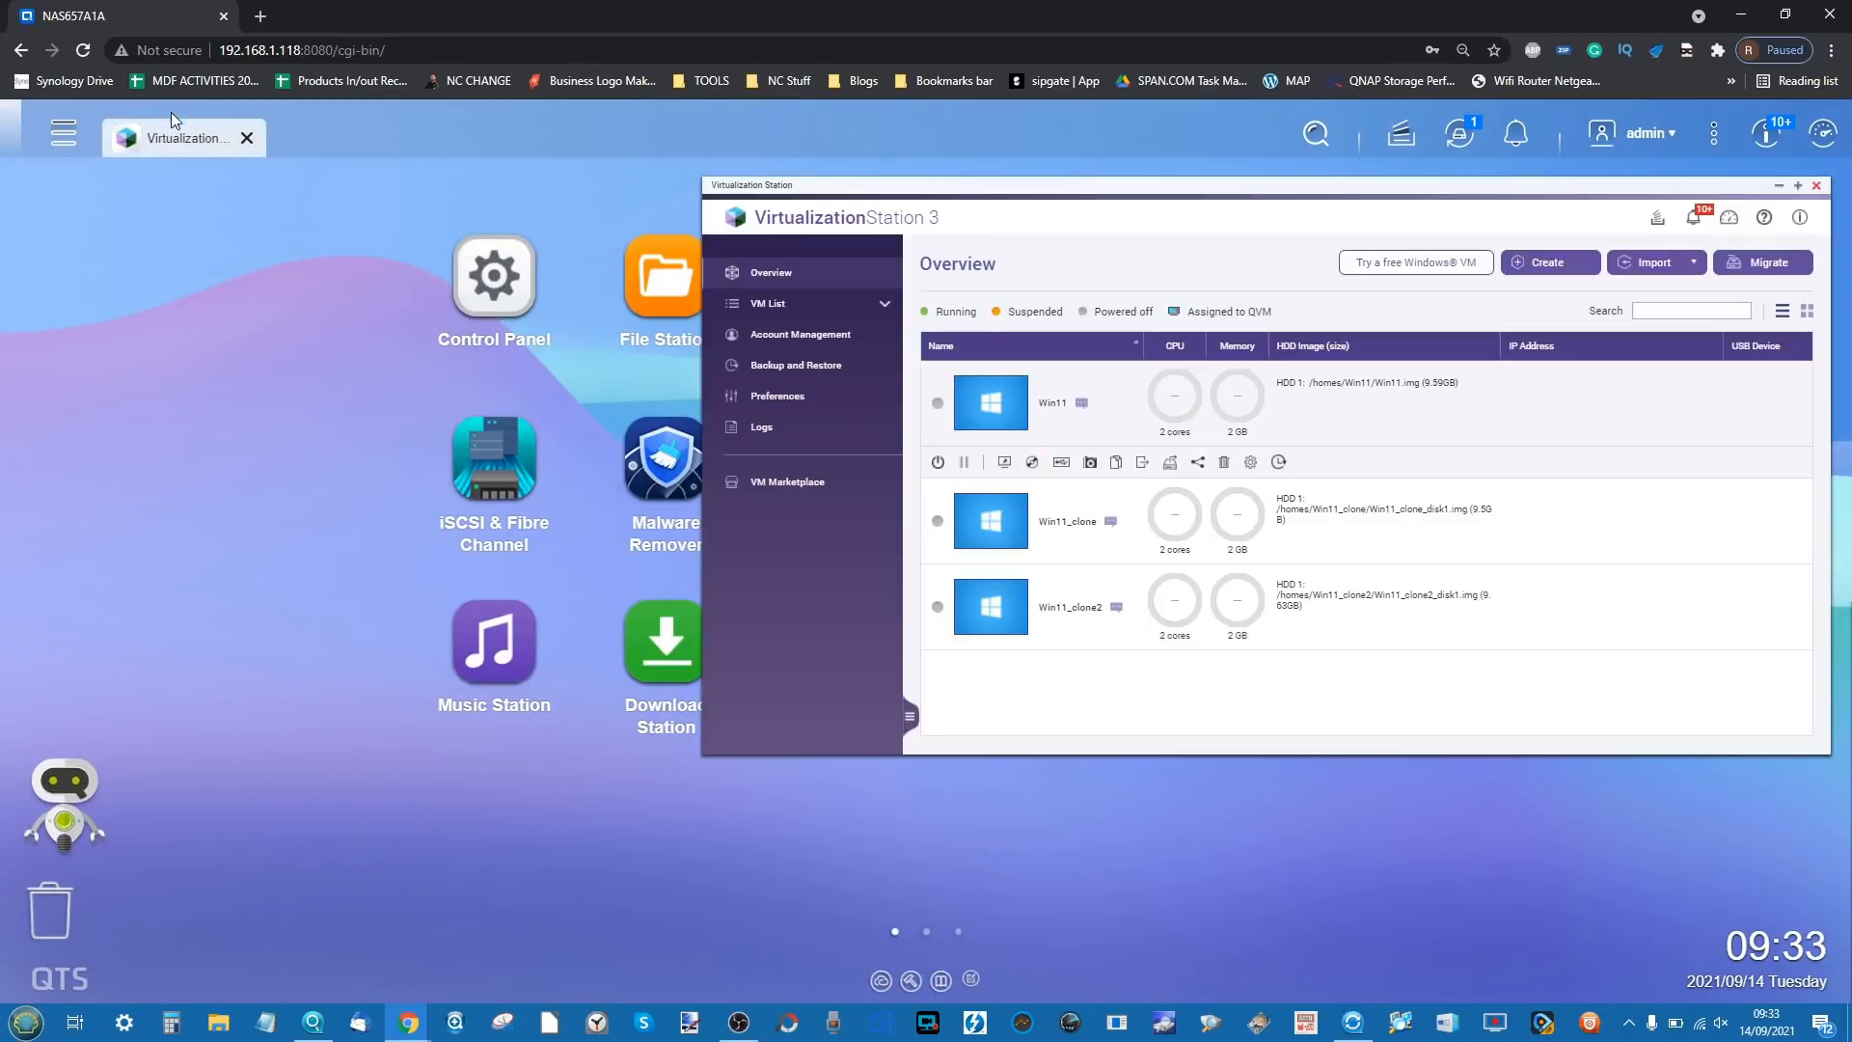
- Launch Container Station and Ubuntu Linux Station, arranging their windows beside Virtualization Station
{"action": "left_click", "coordinate": [55, 132]}
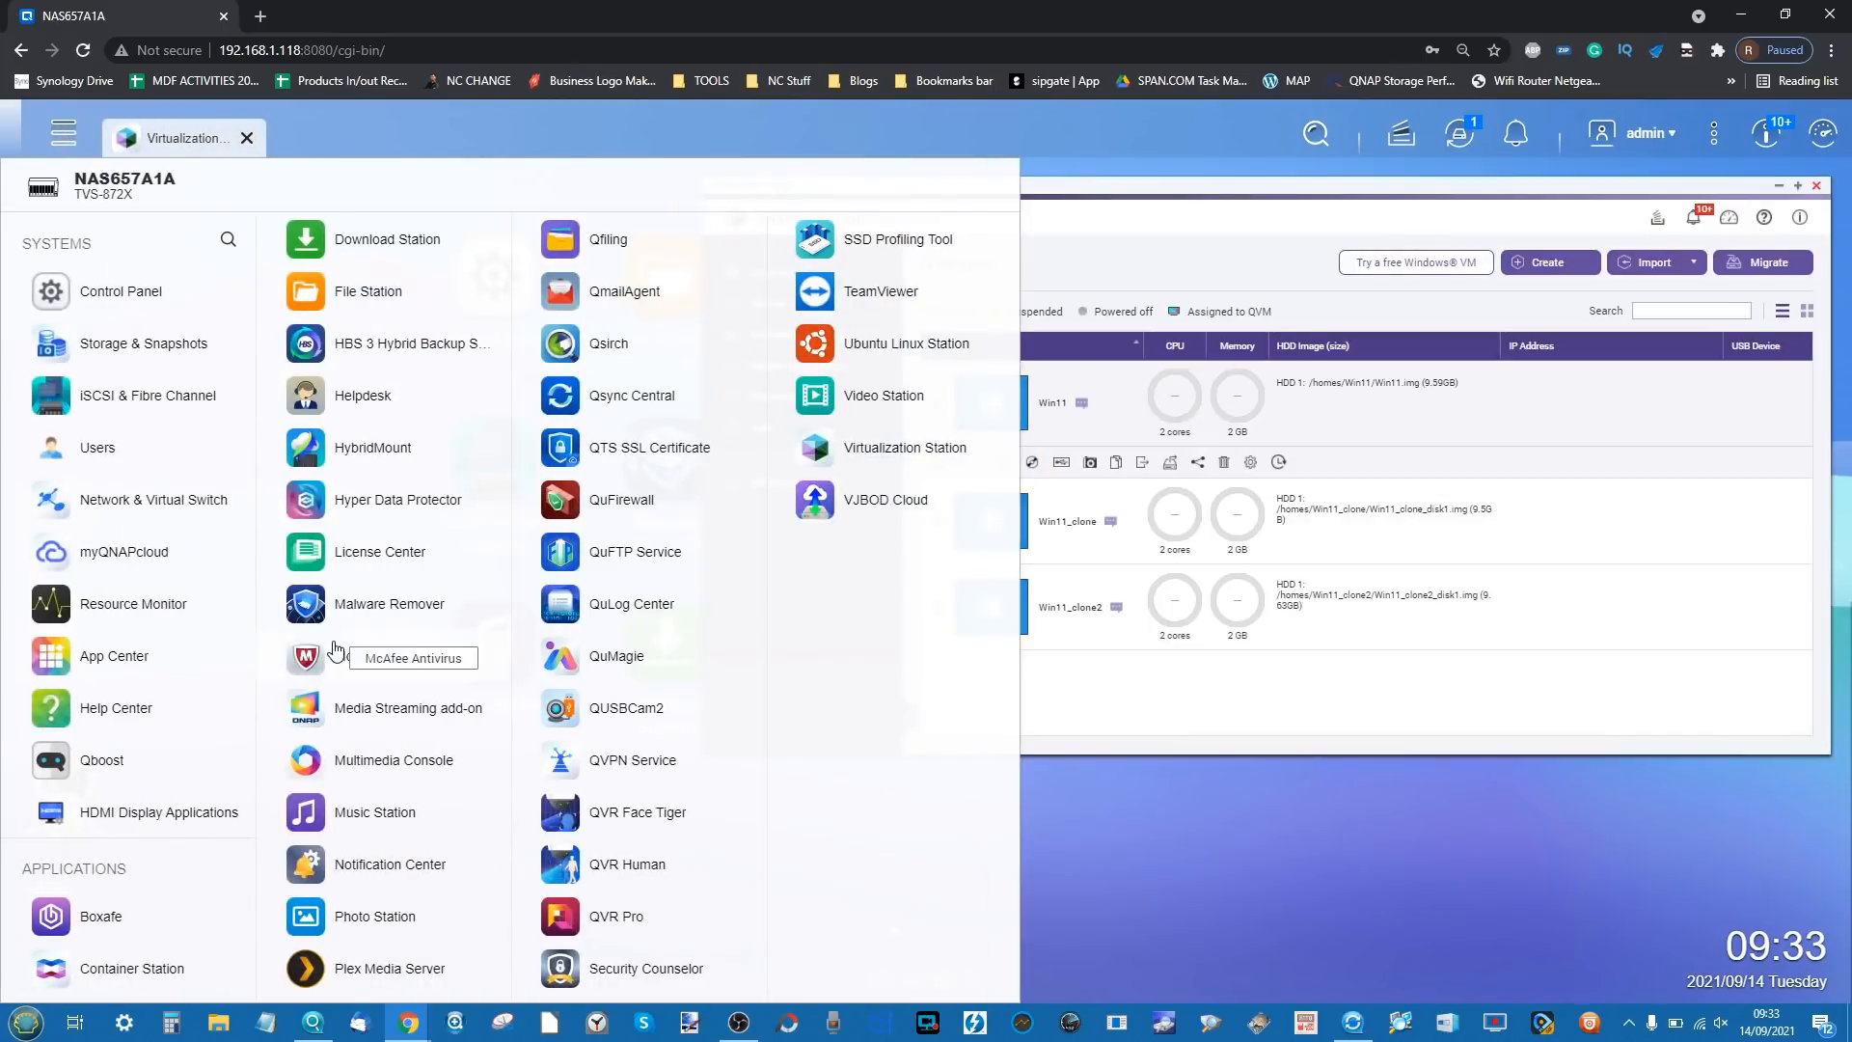
{"action": "left_click", "coordinate": [127, 971]}
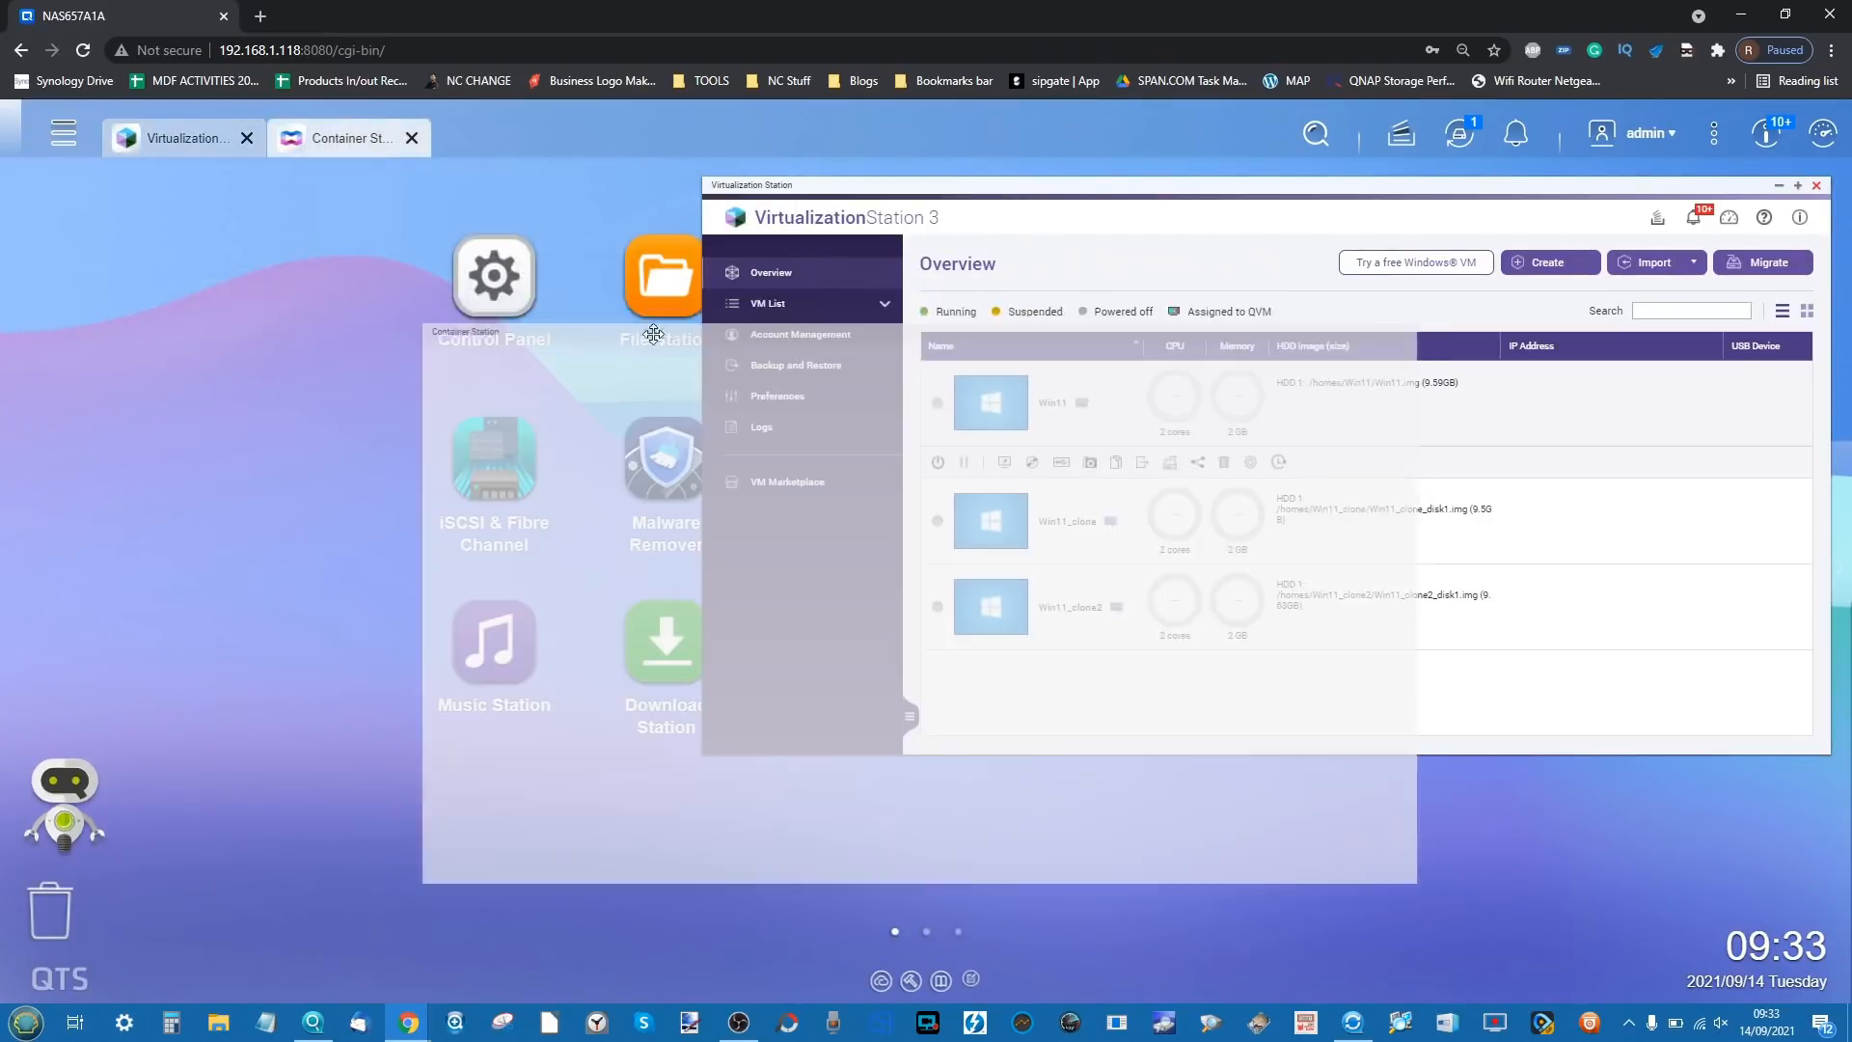
{"action": "left_click_drag", "start_coordinate": [705, 310], "coordinate": [371, 185]}
{"action": "left_click", "coordinate": [1141, 228]}
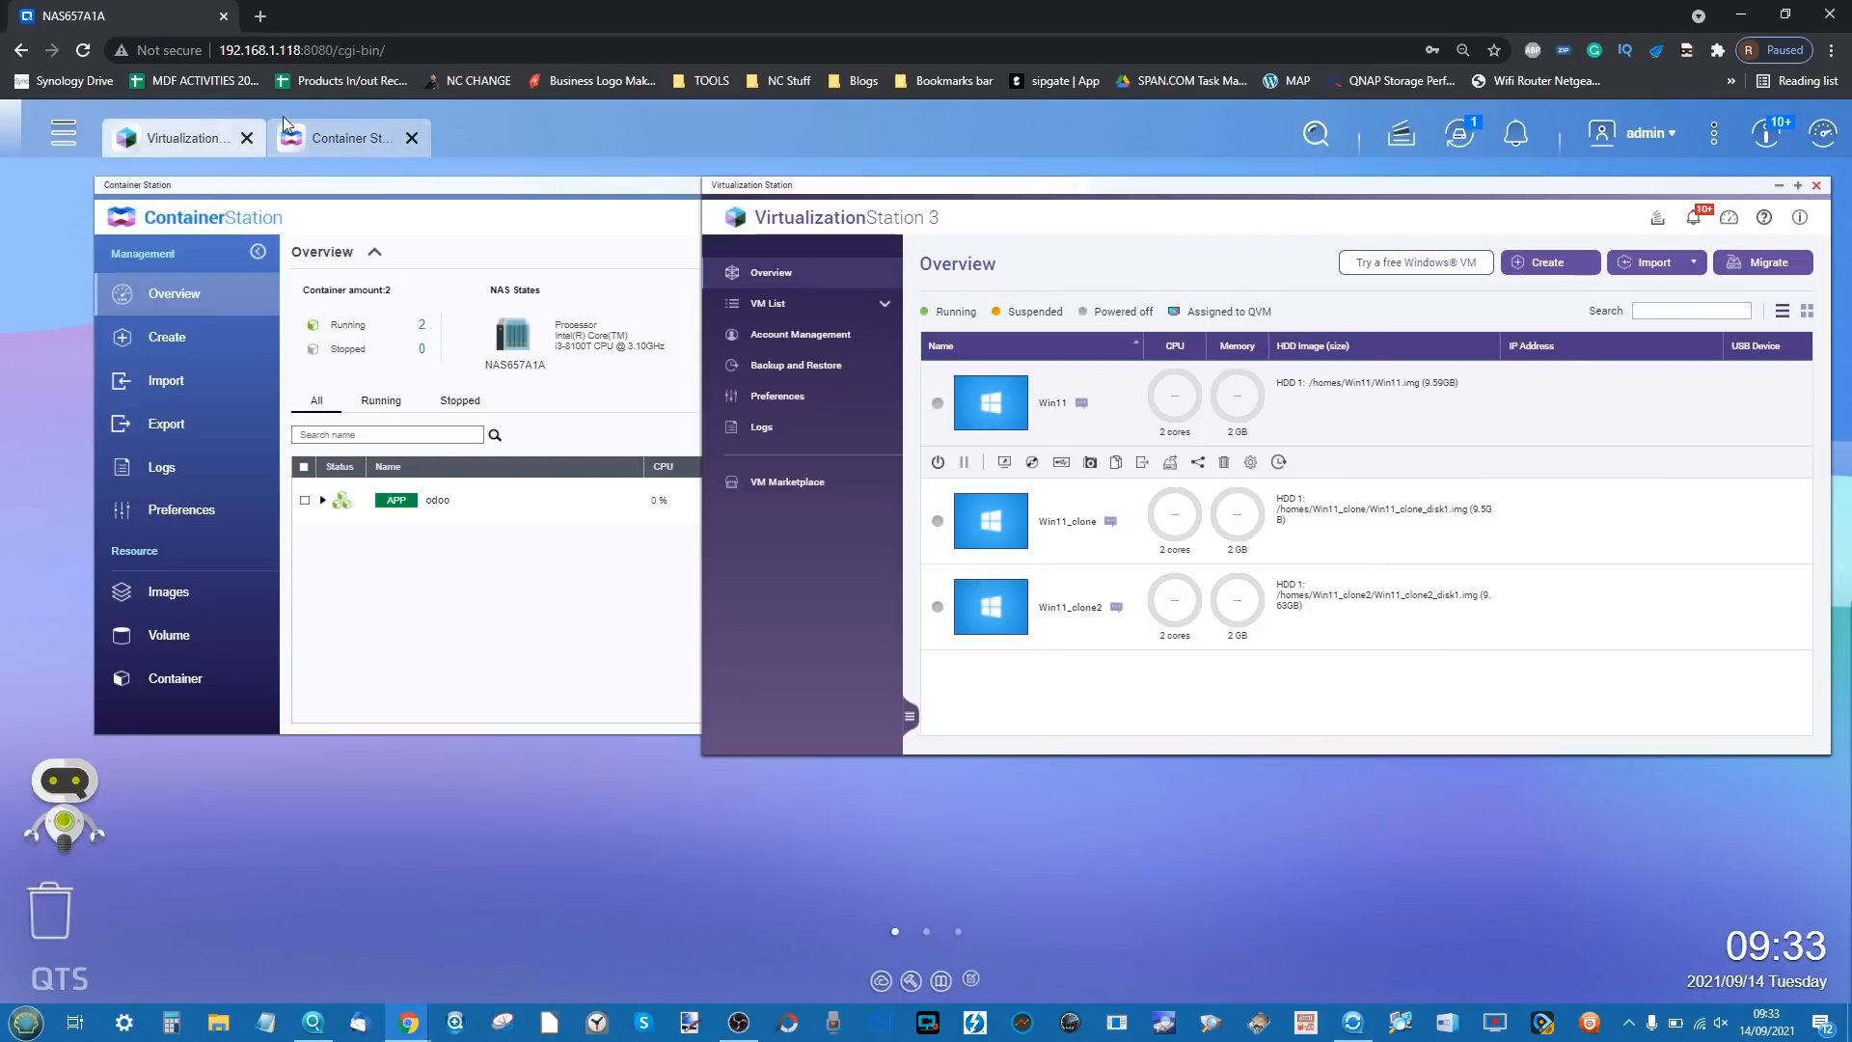
{"action": "left_click", "coordinate": [63, 135]}
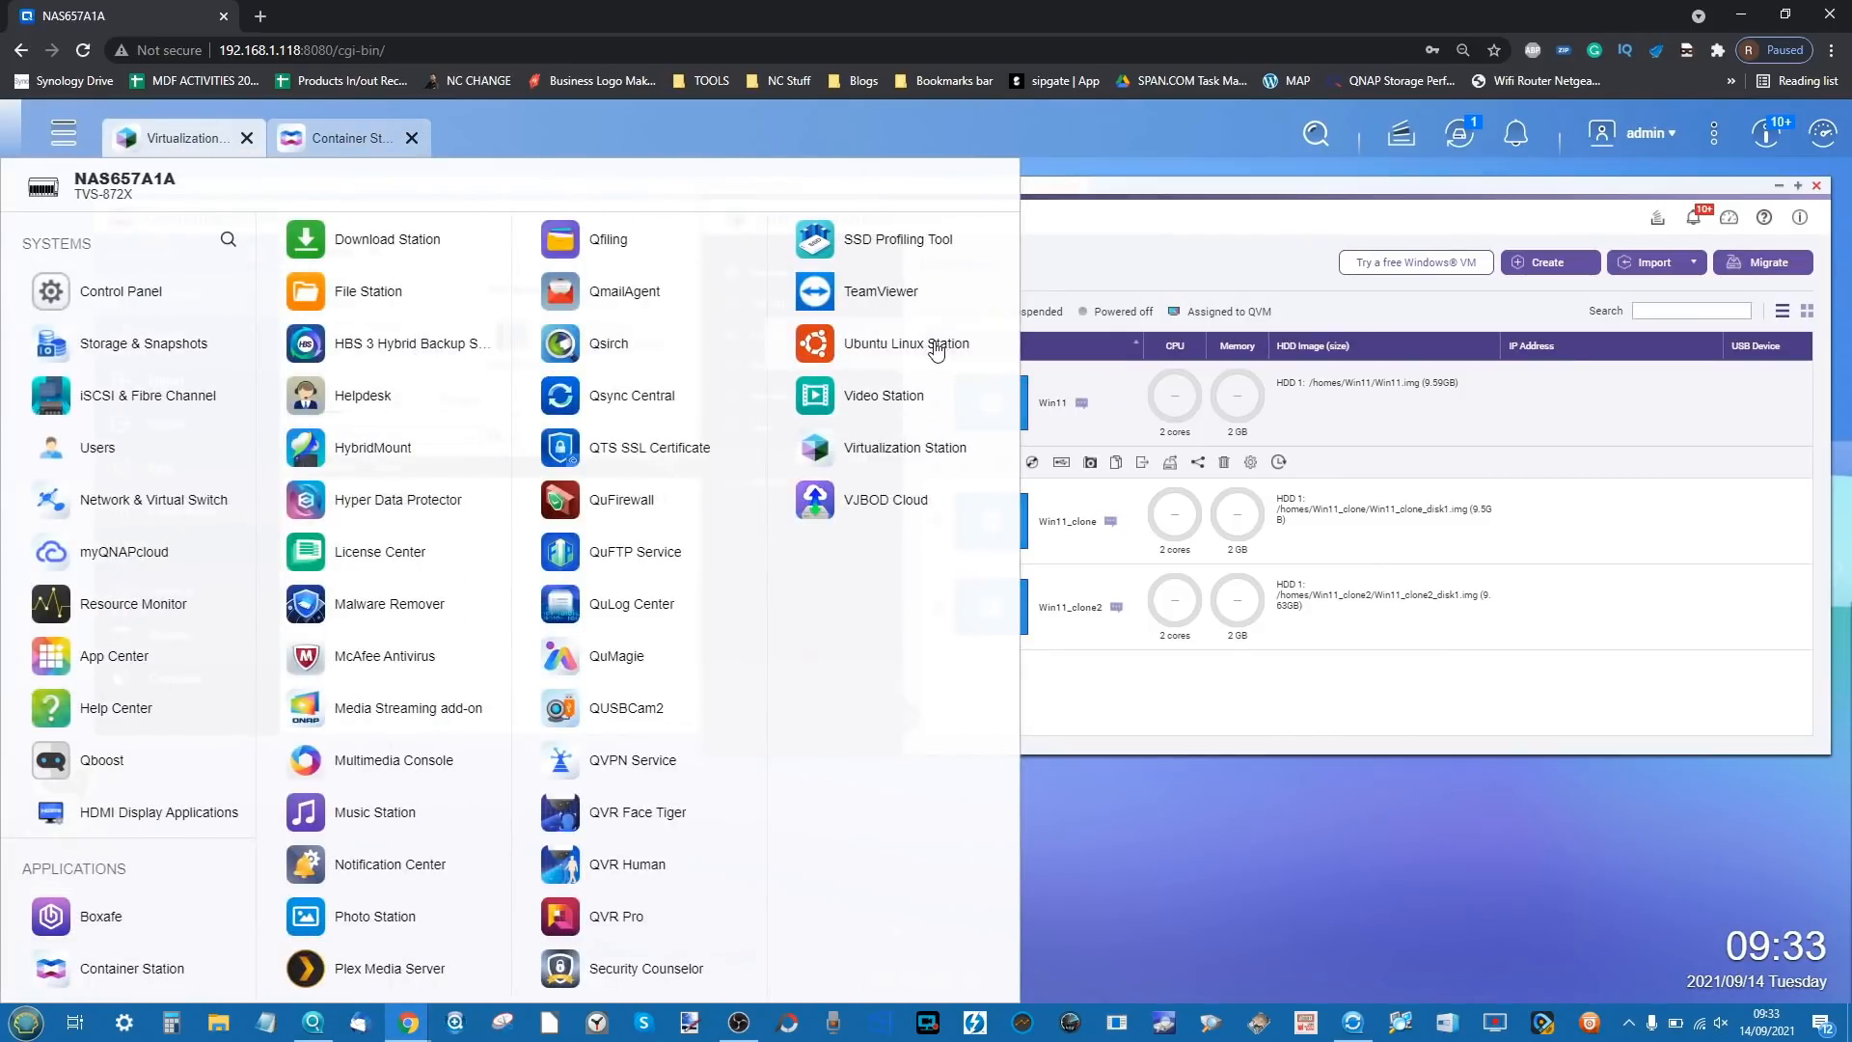
{"action": "left_click", "coordinate": [950, 365]}
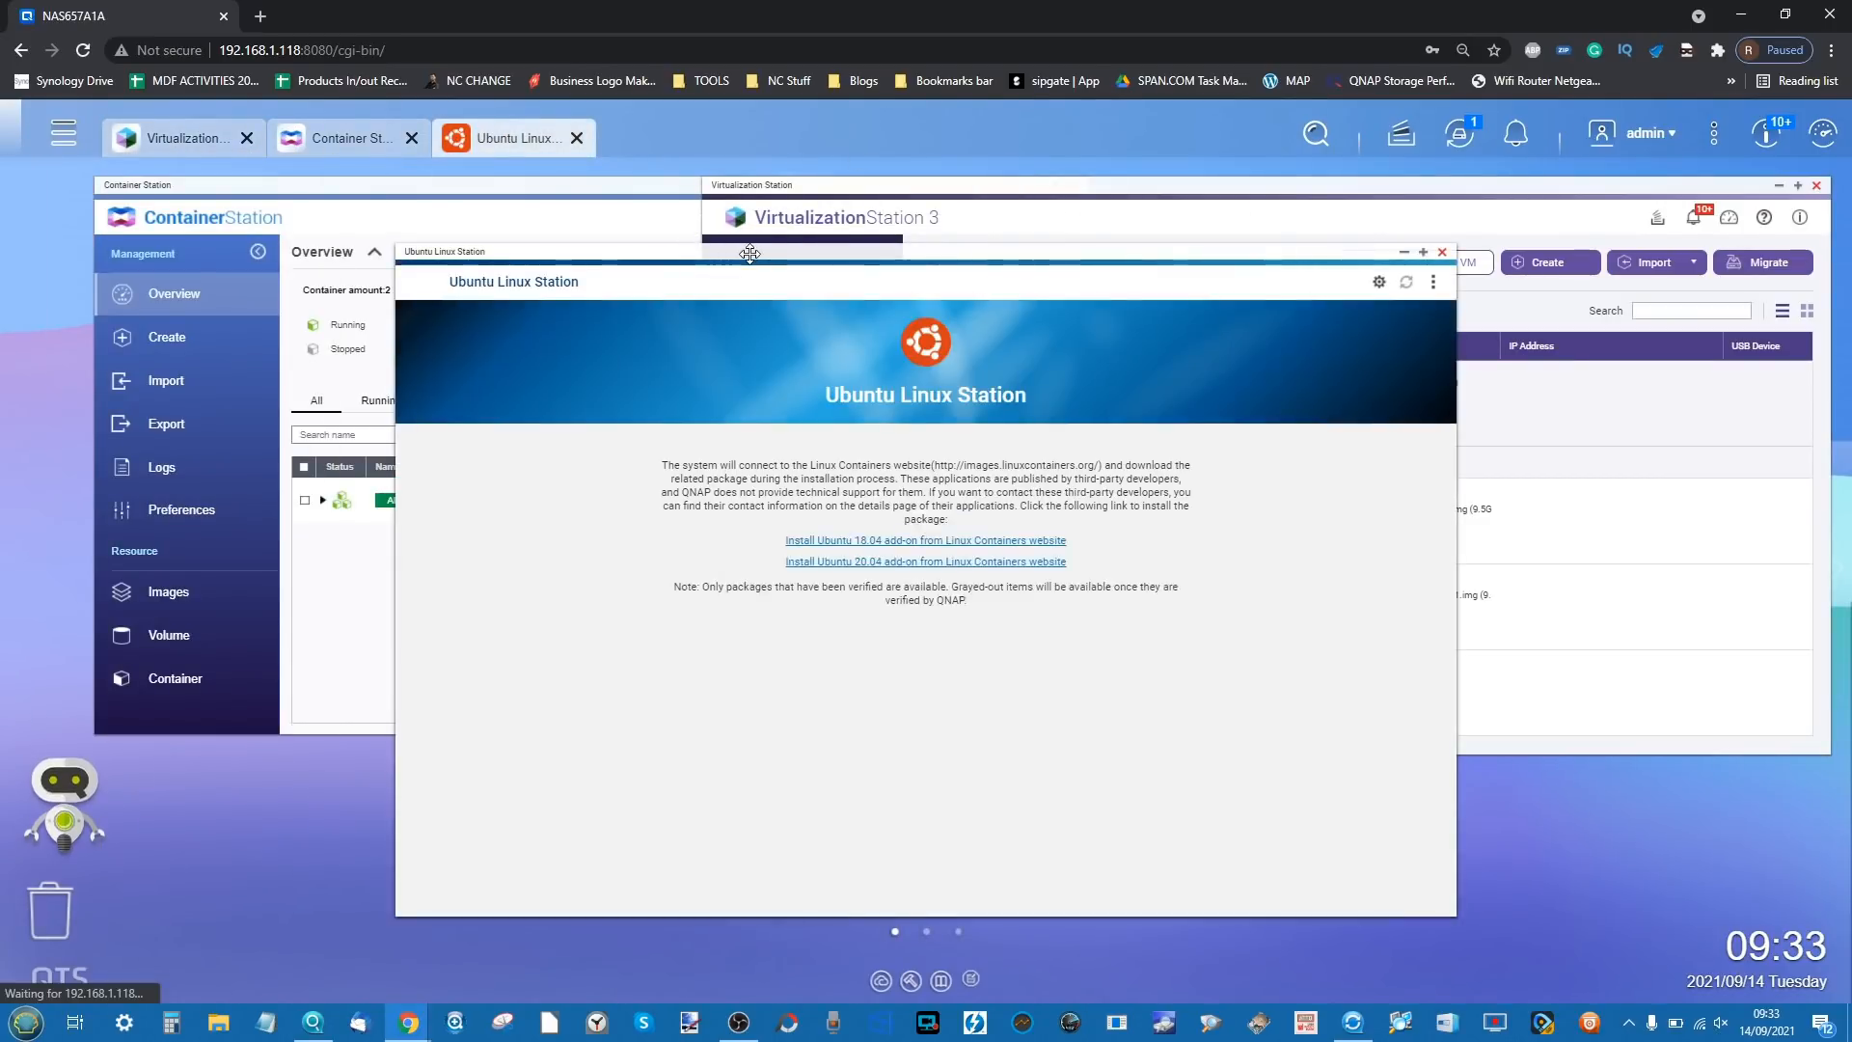
{"action": "left_click_drag", "start_coordinate": [750, 252], "coordinate": [734, 417]}
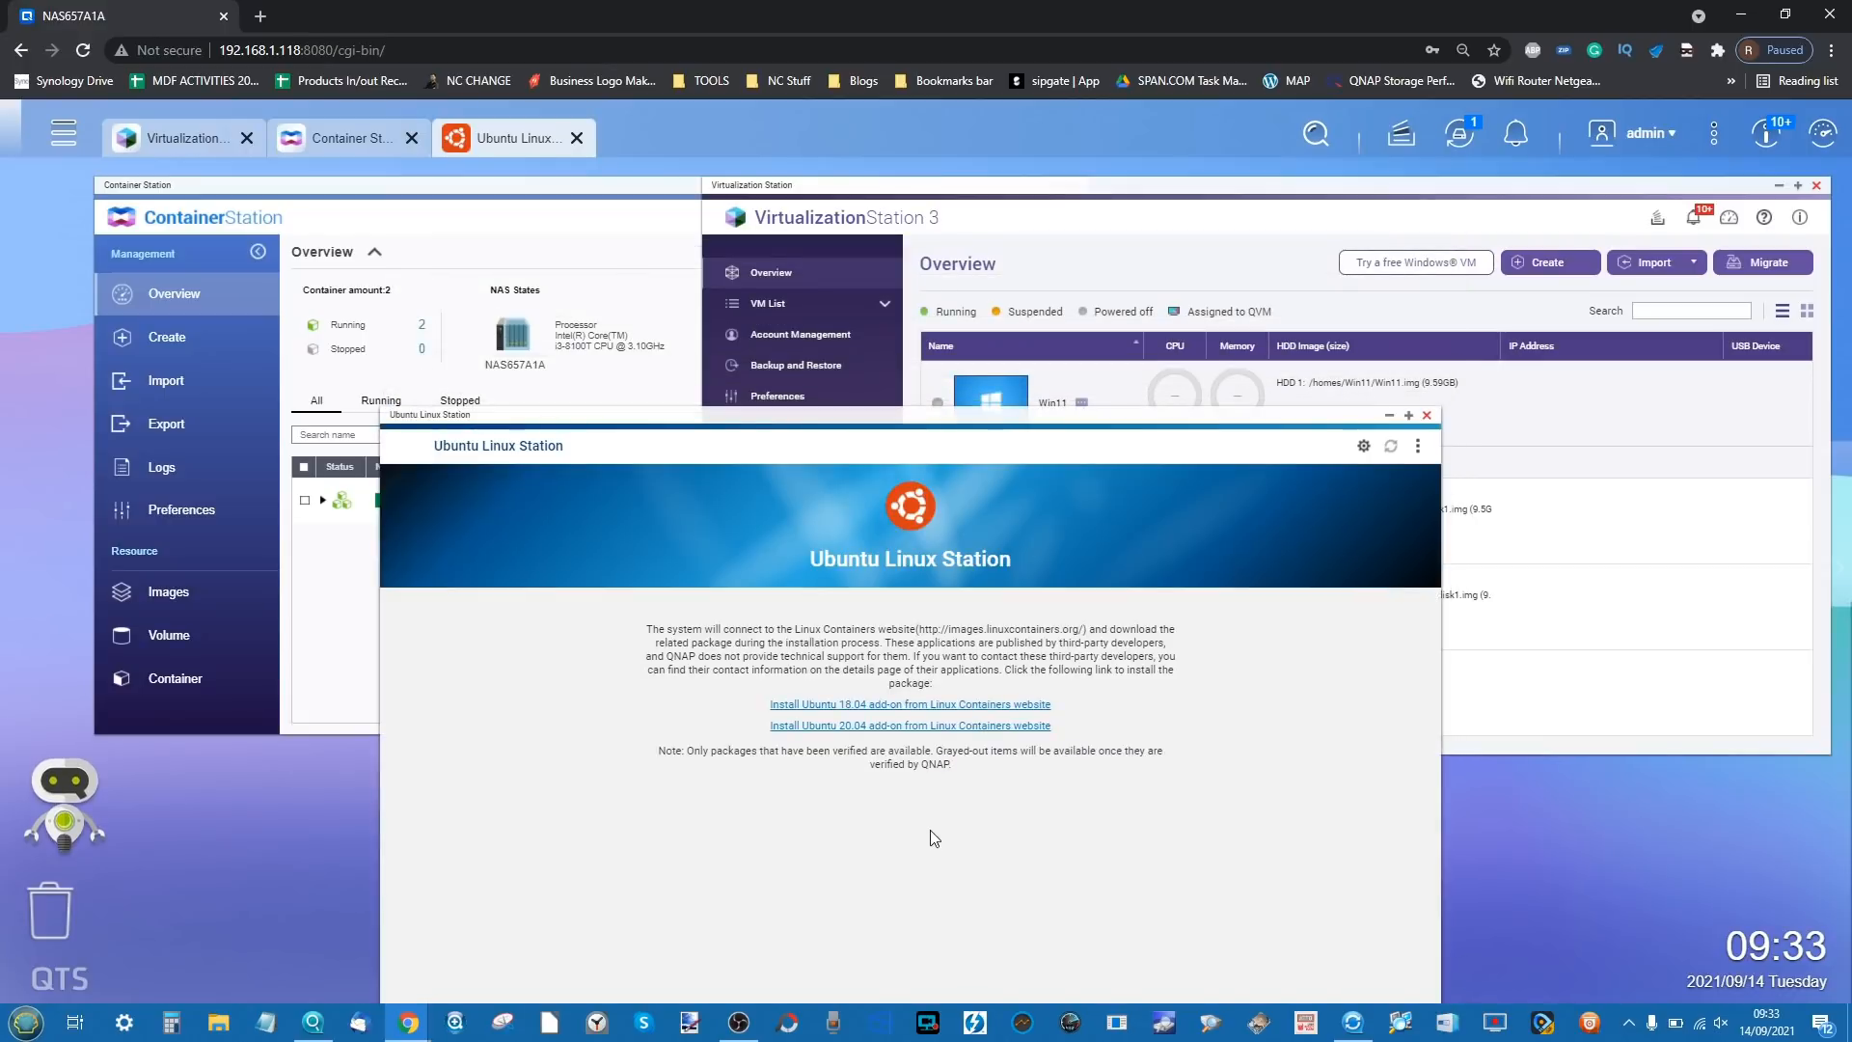
- Close Ubuntu Linux Station and move Container Station's window to show its odoo container overview
{"action": "scroll", "coordinate": [927, 814], "scroll_direction": "up", "scroll_amount": 5}
{"action": "scroll", "coordinate": [865, 733], "scroll_direction": "up", "scroll_amount": 5}
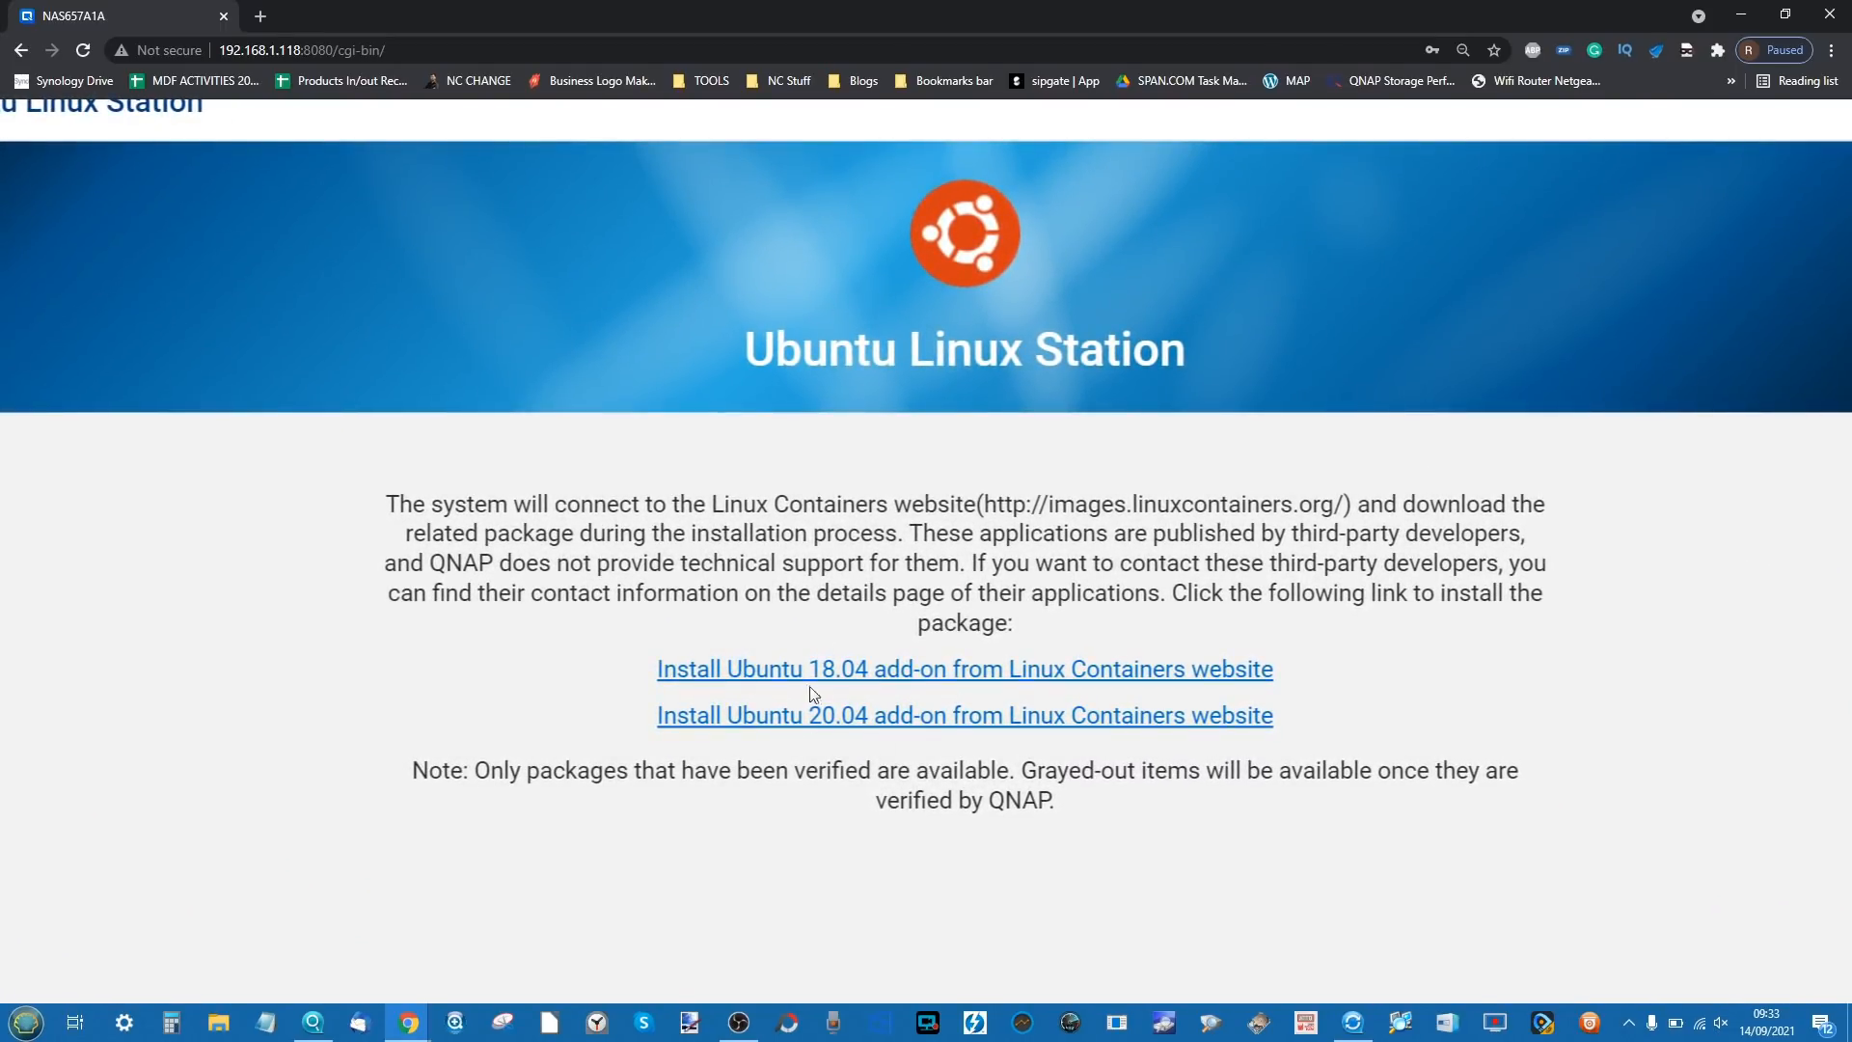
{"action": "scroll", "coordinate": [1004, 697], "scroll_direction": "down", "scroll_amount": 5}
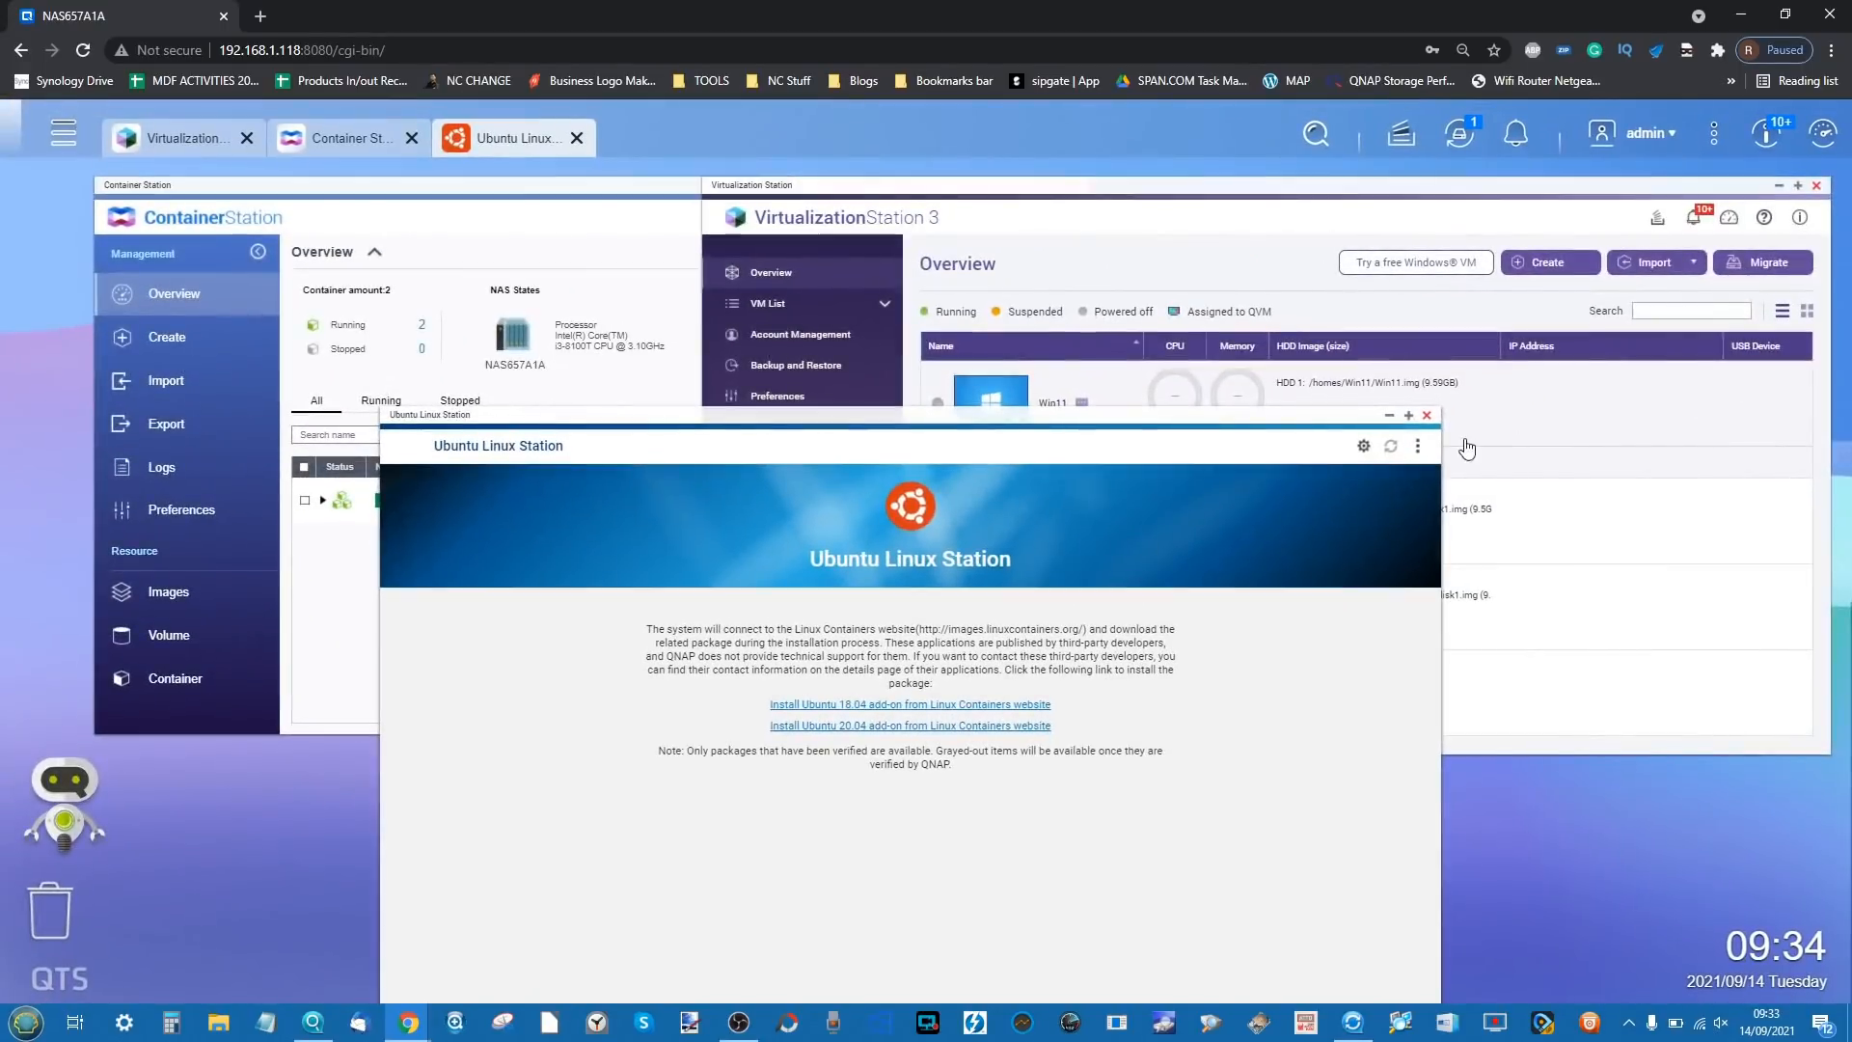
{"action": "left_click", "coordinate": [1429, 417]}
{"action": "left_click_drag", "start_coordinate": [568, 186], "coordinate": [795, 311]}
{"action": "scroll", "coordinate": [895, 518], "scroll_direction": "up", "scroll_amount": 5}
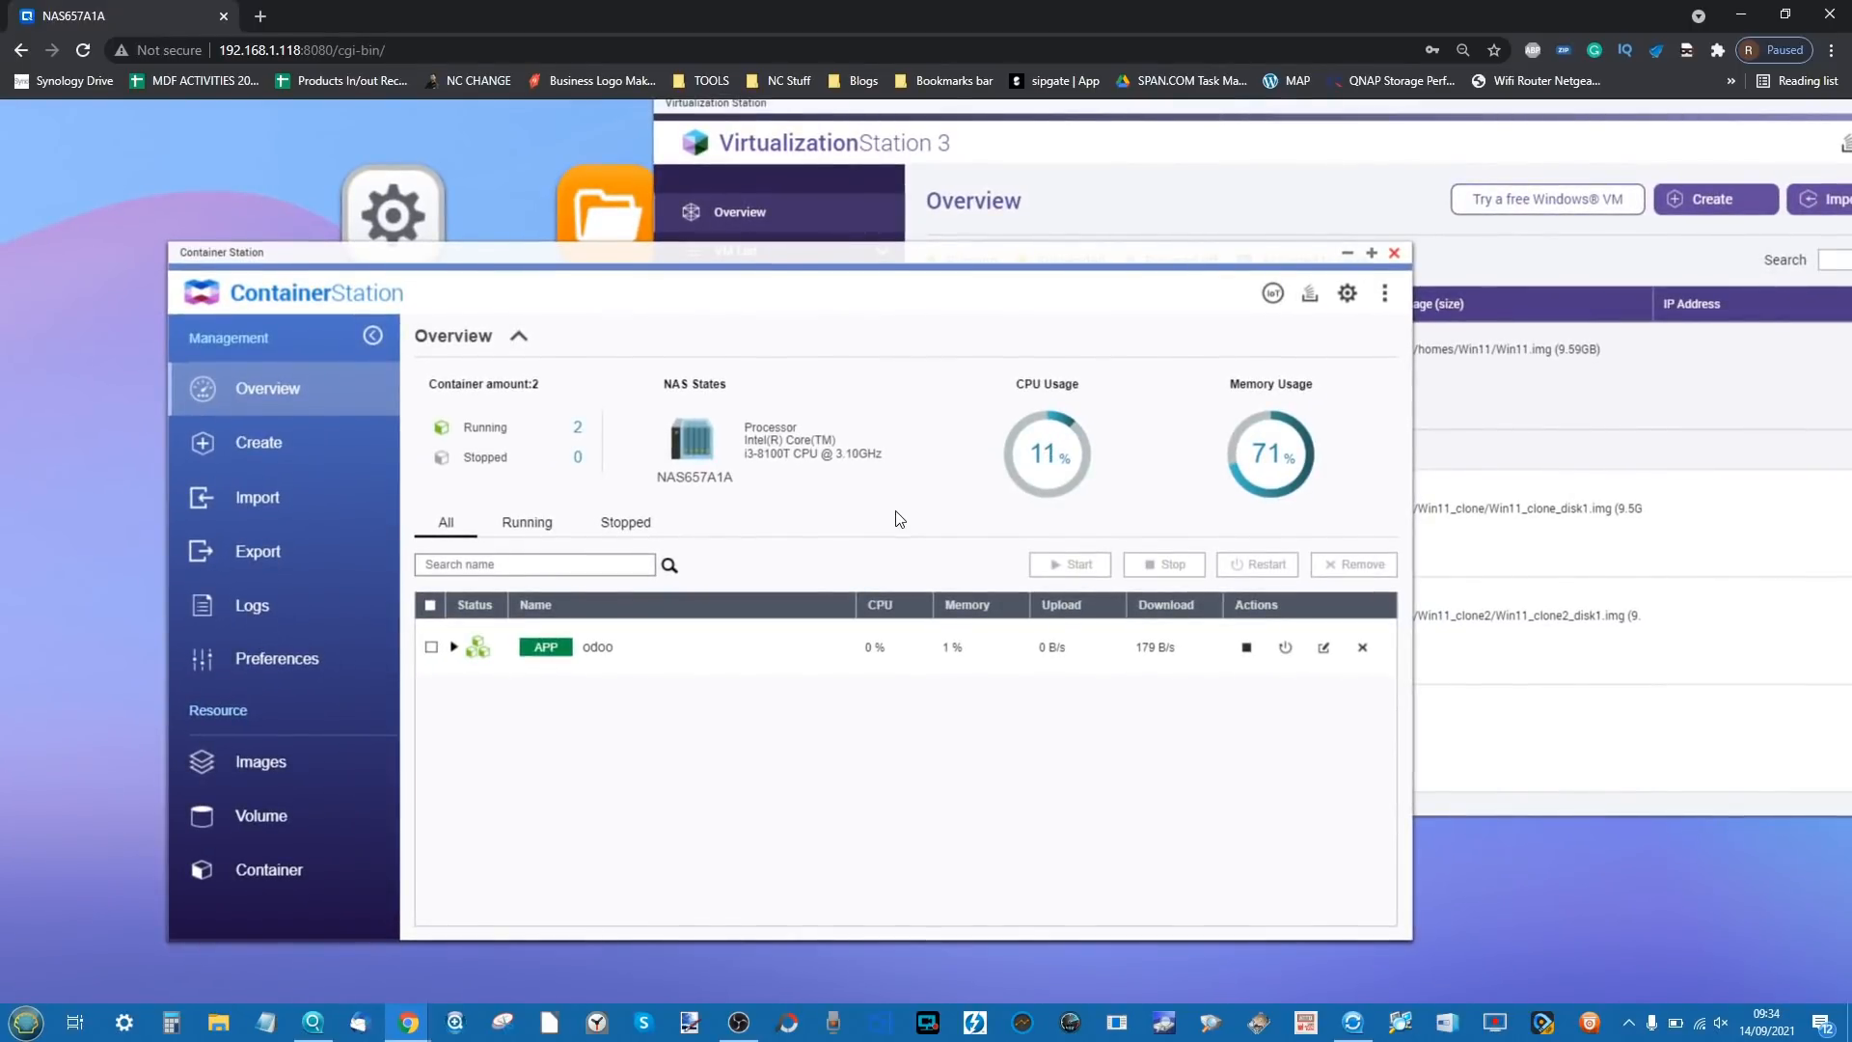
- Minimize Virtualization Station and move the Container Station window higher up
{"action": "scroll", "coordinate": [1145, 238], "scroll_direction": "up", "scroll_amount": 1}
{"action": "left_click", "coordinate": [1149, 208]}
{"action": "left_click_drag", "start_coordinate": [1231, 208], "coordinate": [749, 215]}
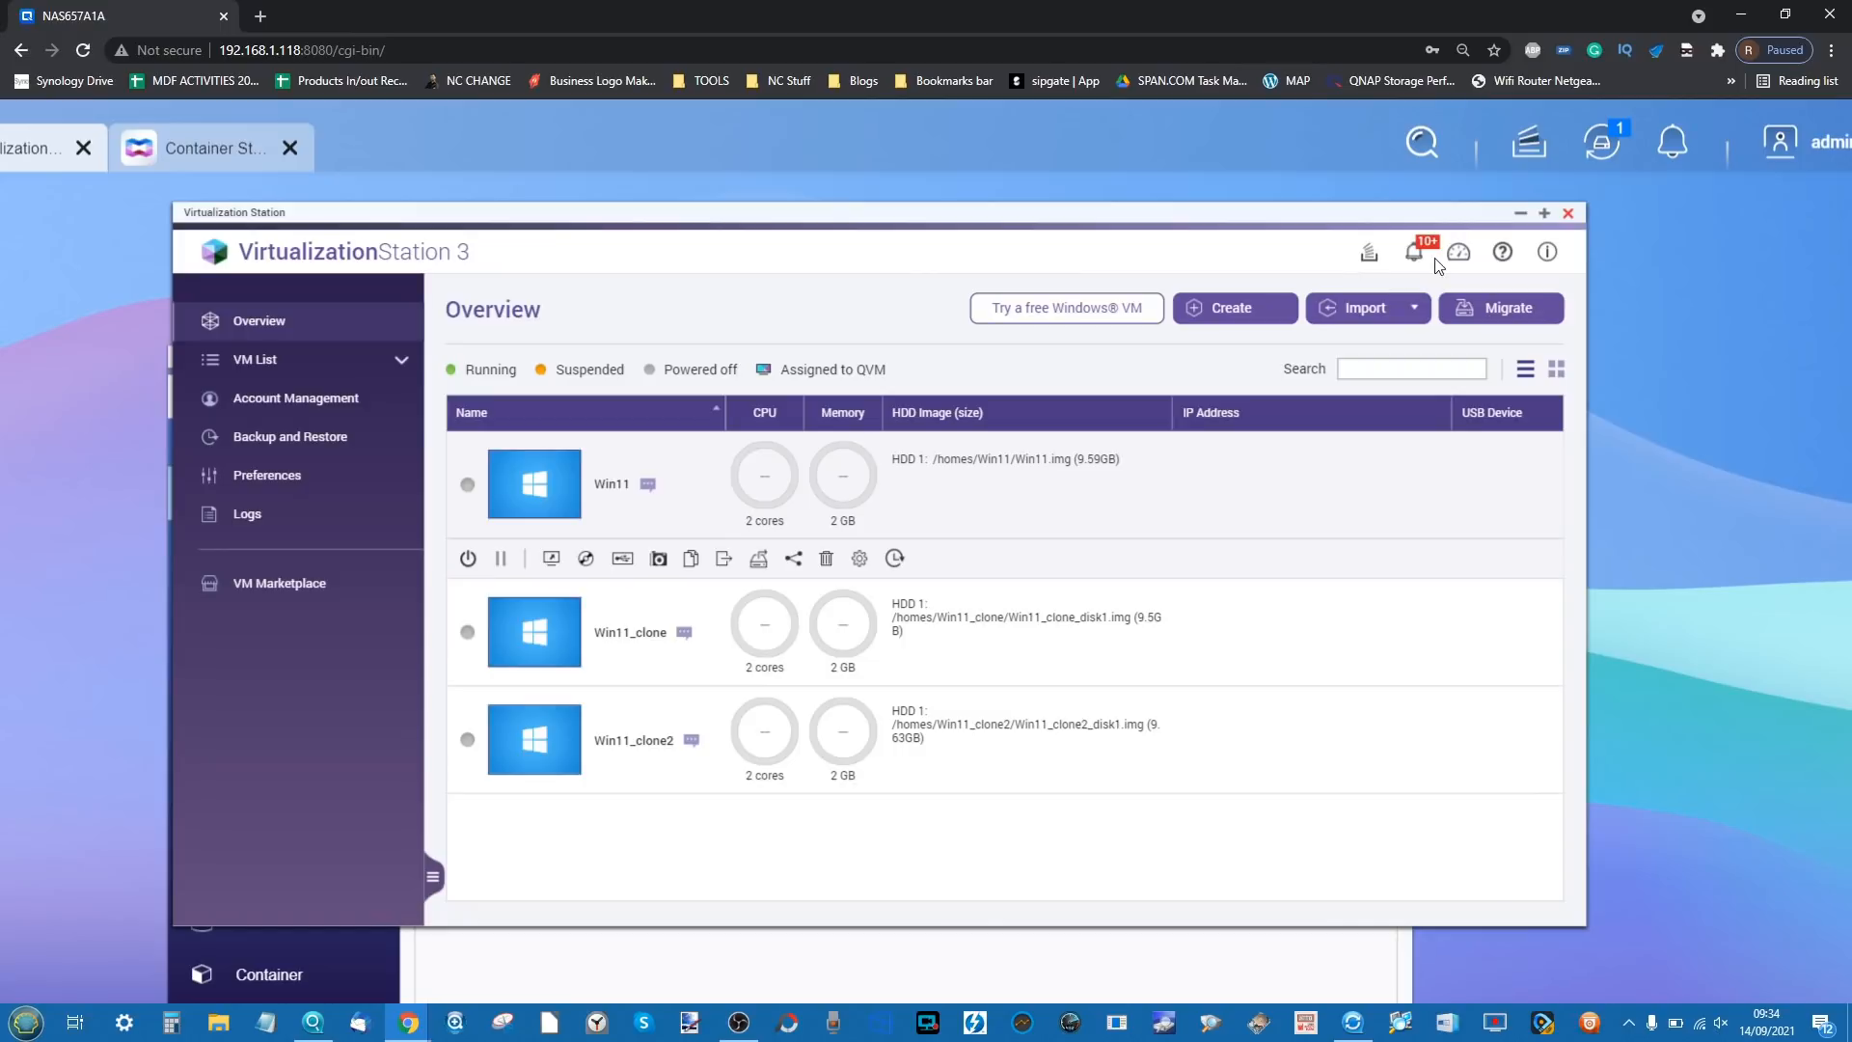
{"action": "left_click", "coordinate": [1518, 211]}
{"action": "left_click_drag", "start_coordinate": [1063, 349], "coordinate": [1172, 185]}
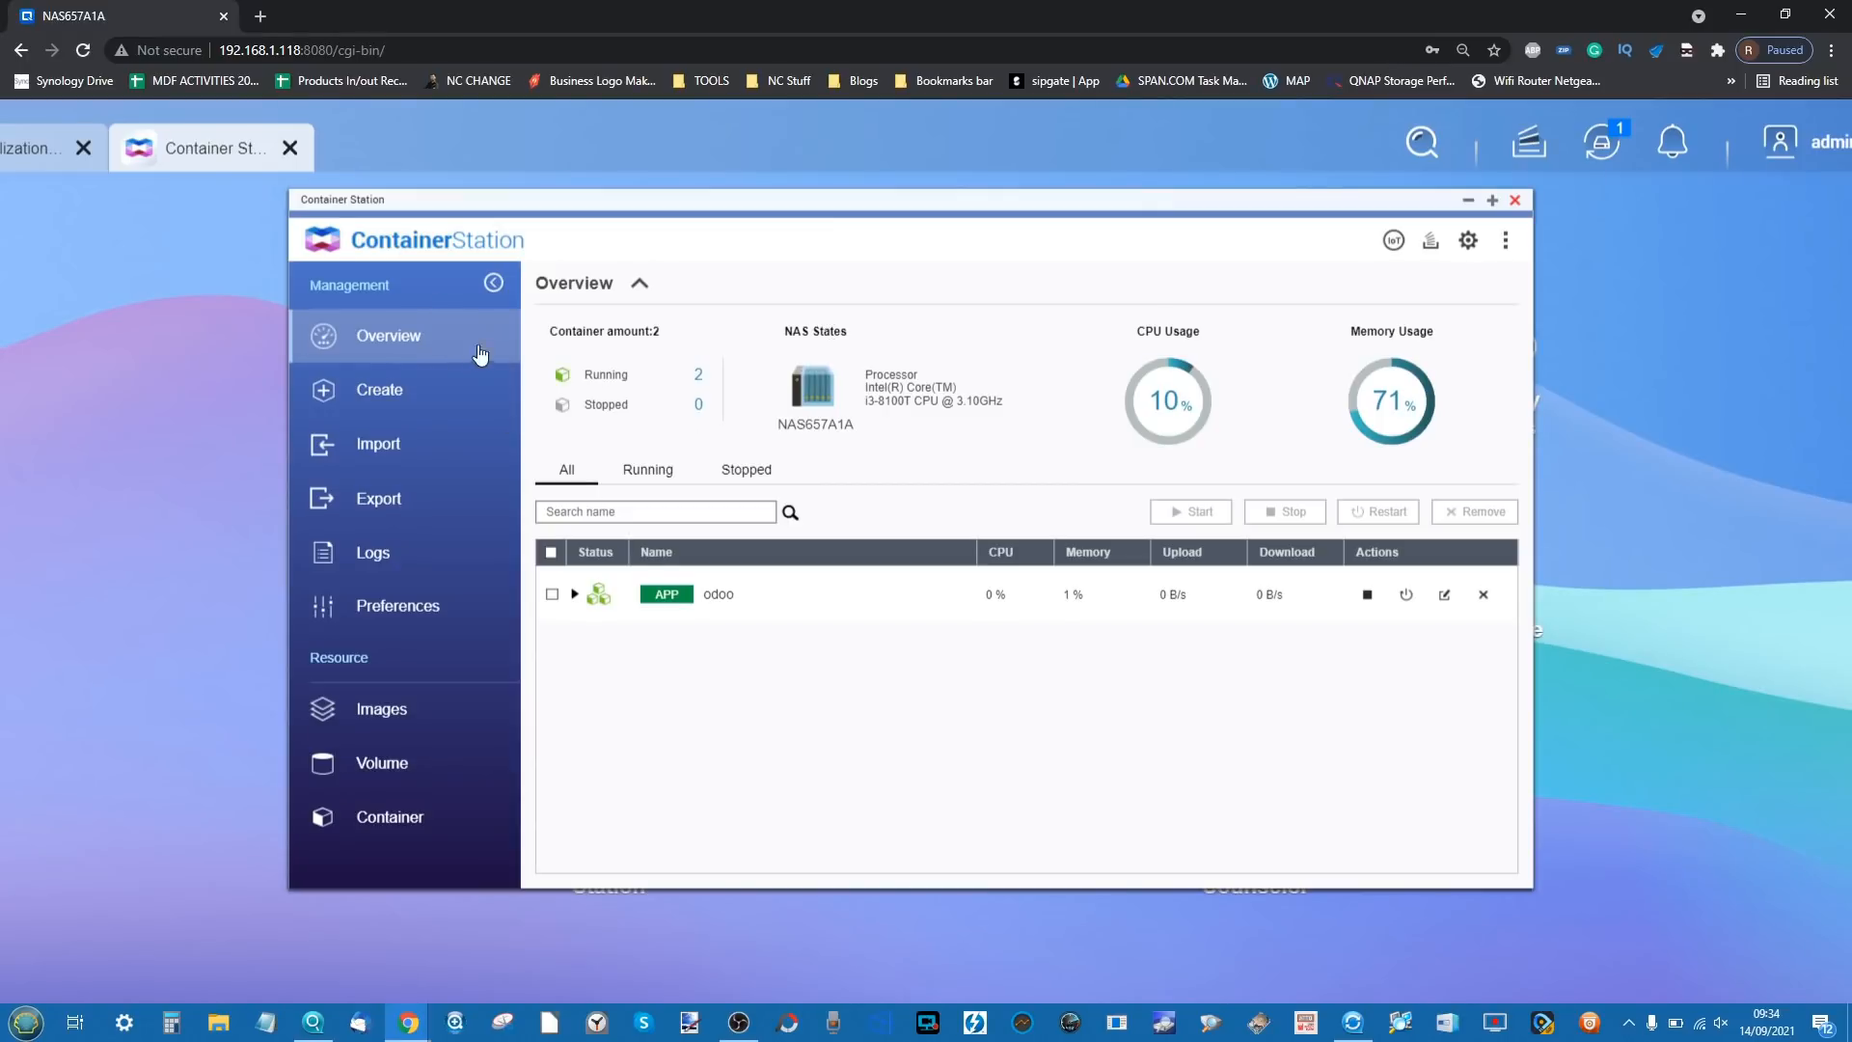
- Browse Container Station's Container, Images, Create, Import, Export and Preferences pages, then Overview
{"action": "left_click", "coordinate": [390, 812]}
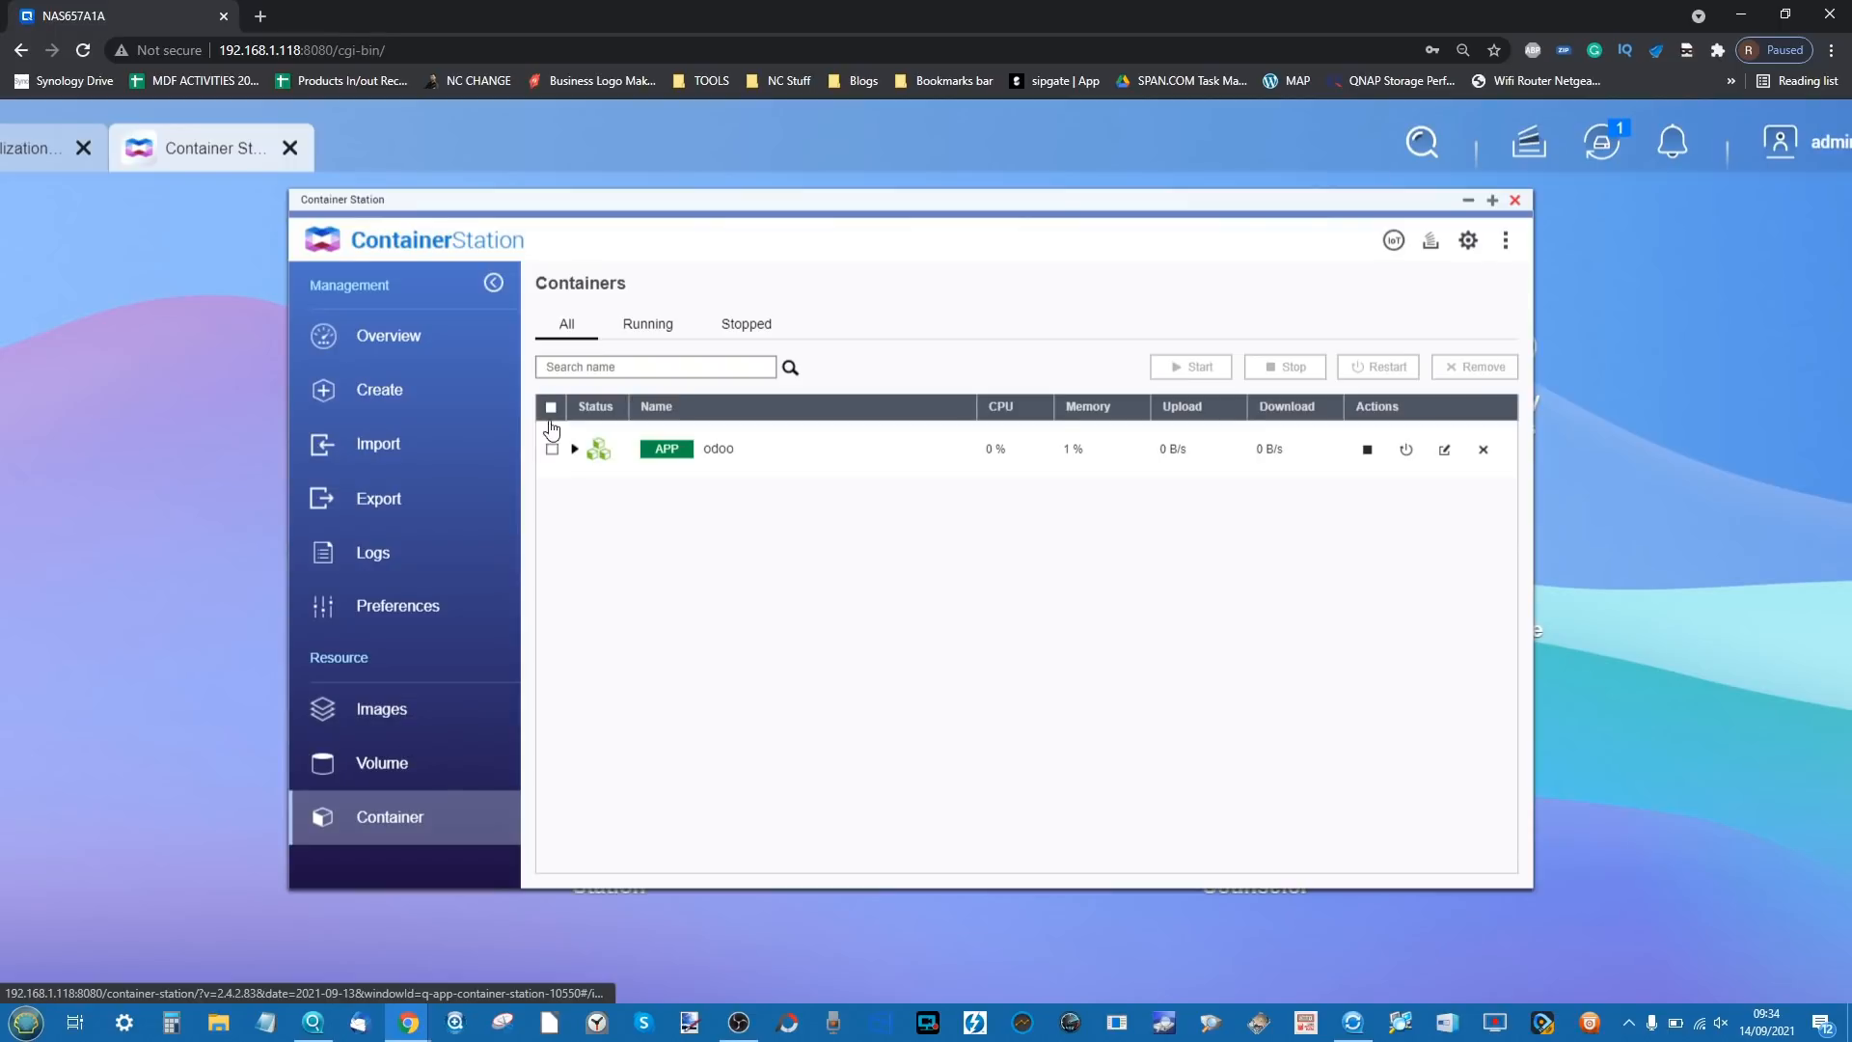
{"action": "left_click", "coordinate": [377, 707]}
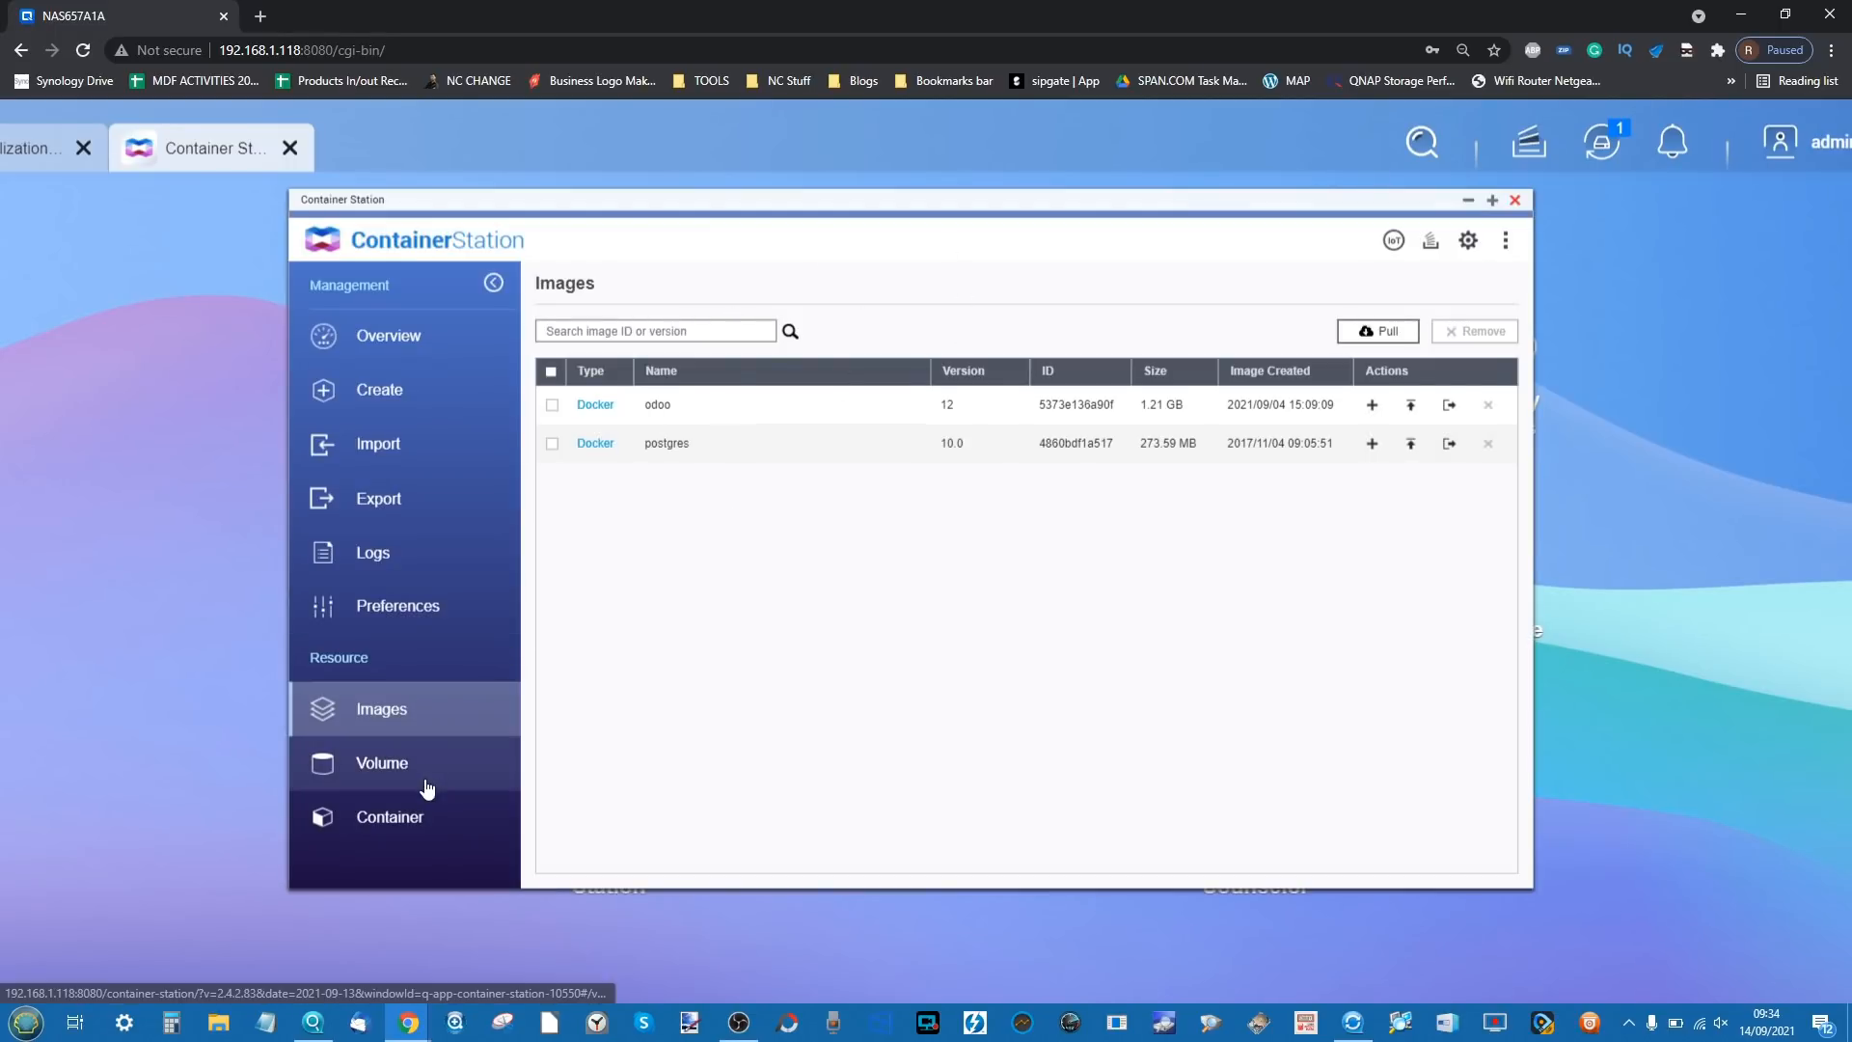
{"action": "left_click", "coordinate": [421, 381]}
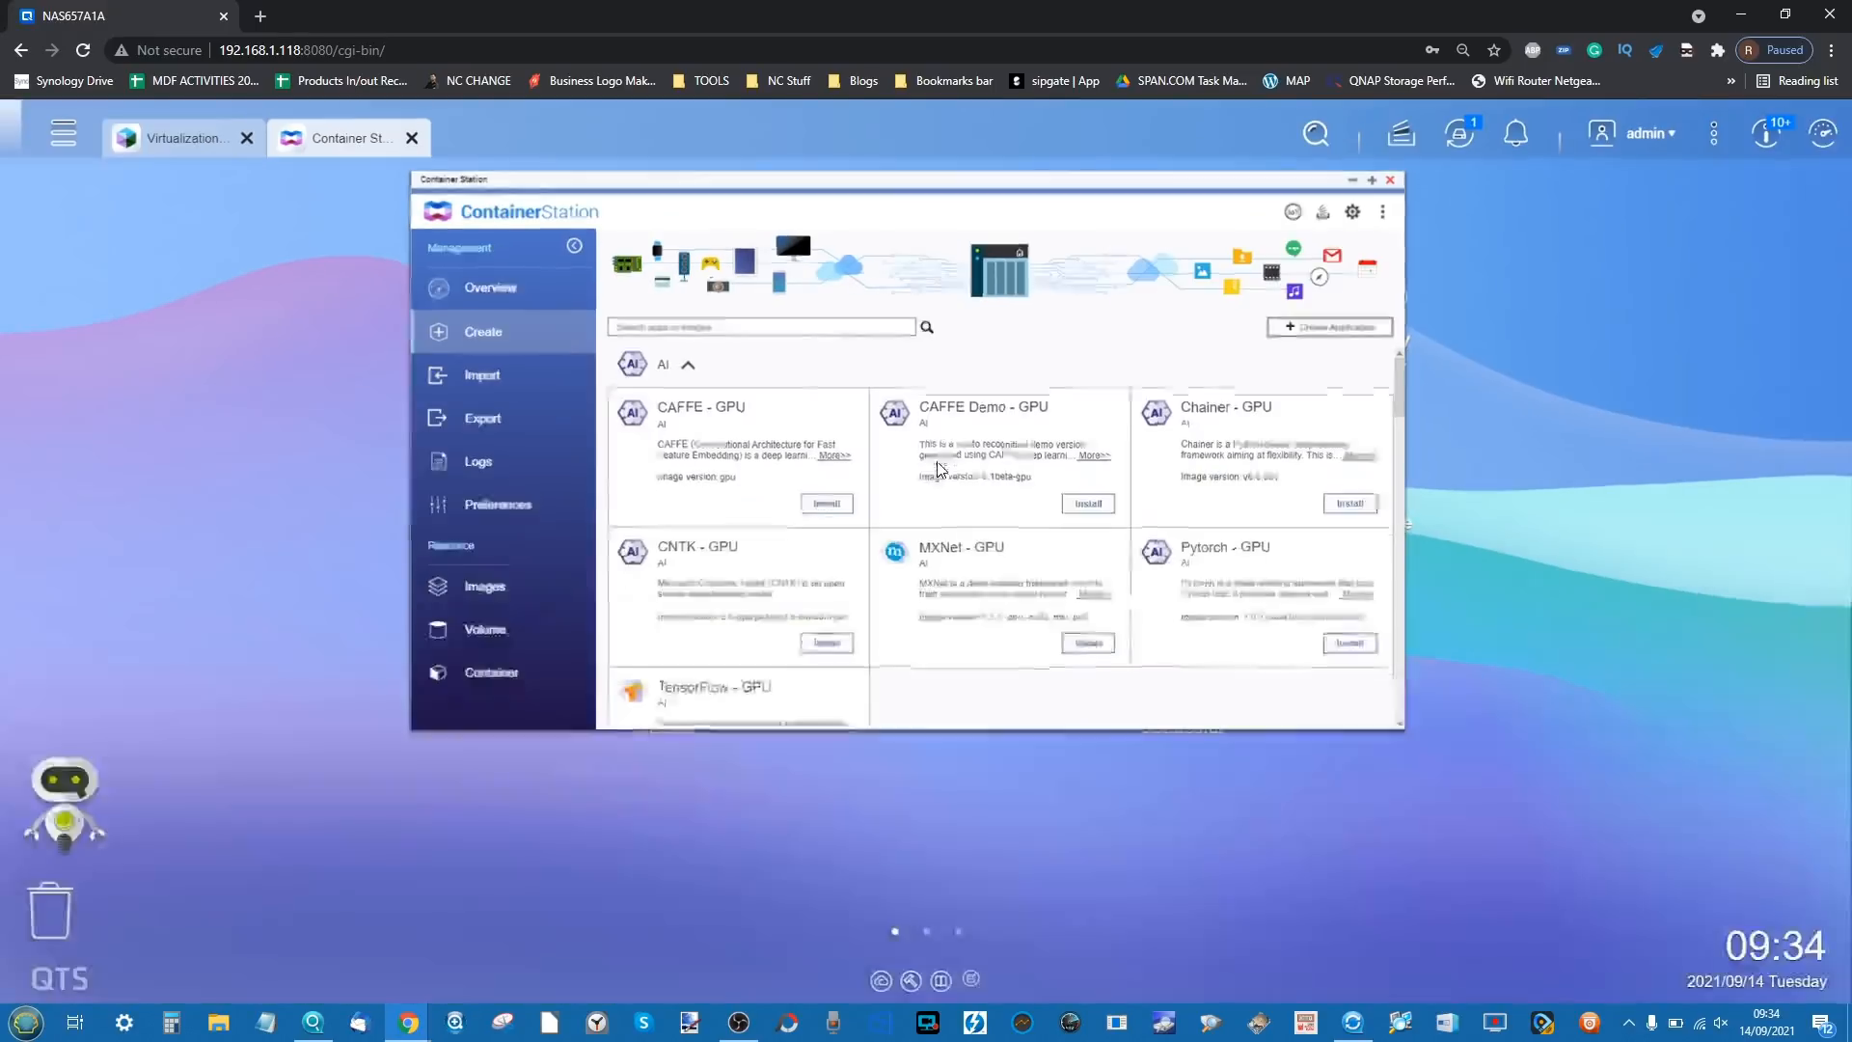
{"action": "scroll", "coordinate": [896, 694], "scroll_direction": "down", "scroll_amount": 2}
{"action": "scroll", "coordinate": [895, 575], "scroll_direction": "down", "scroll_amount": 10}
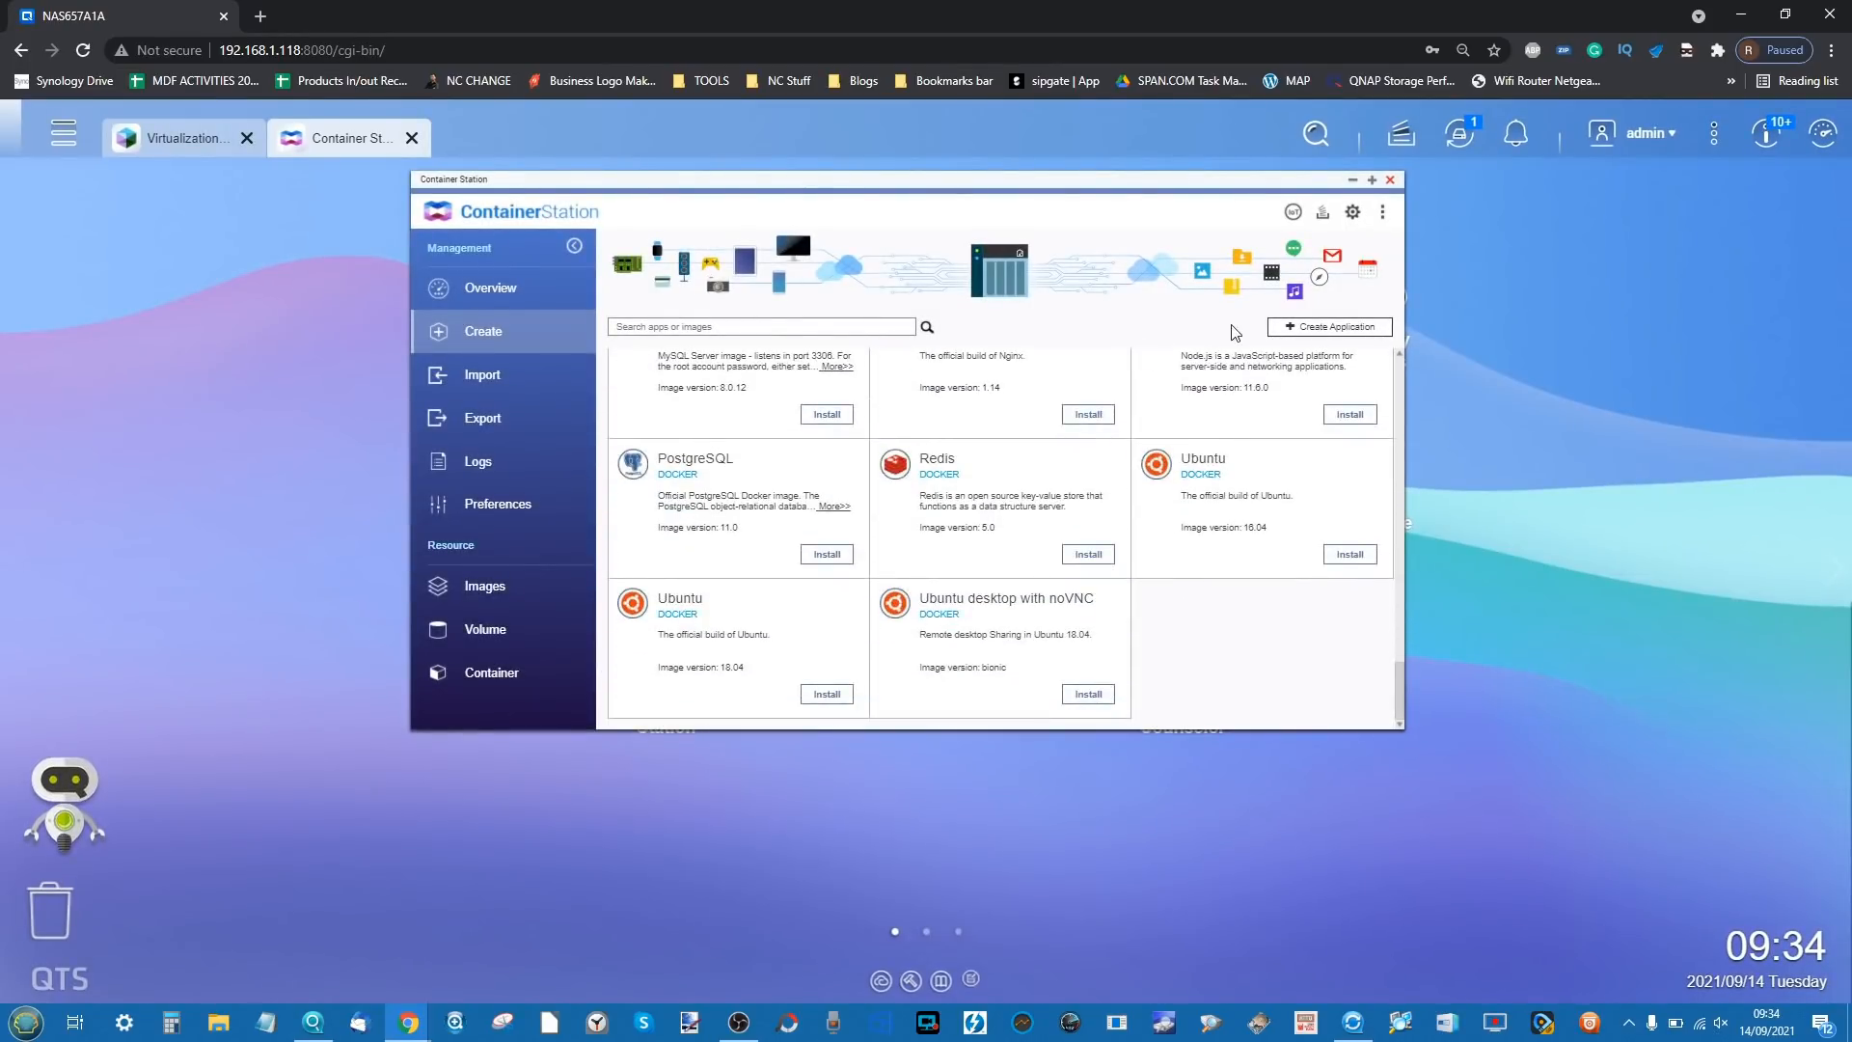
{"action": "left_click", "coordinate": [504, 390]}
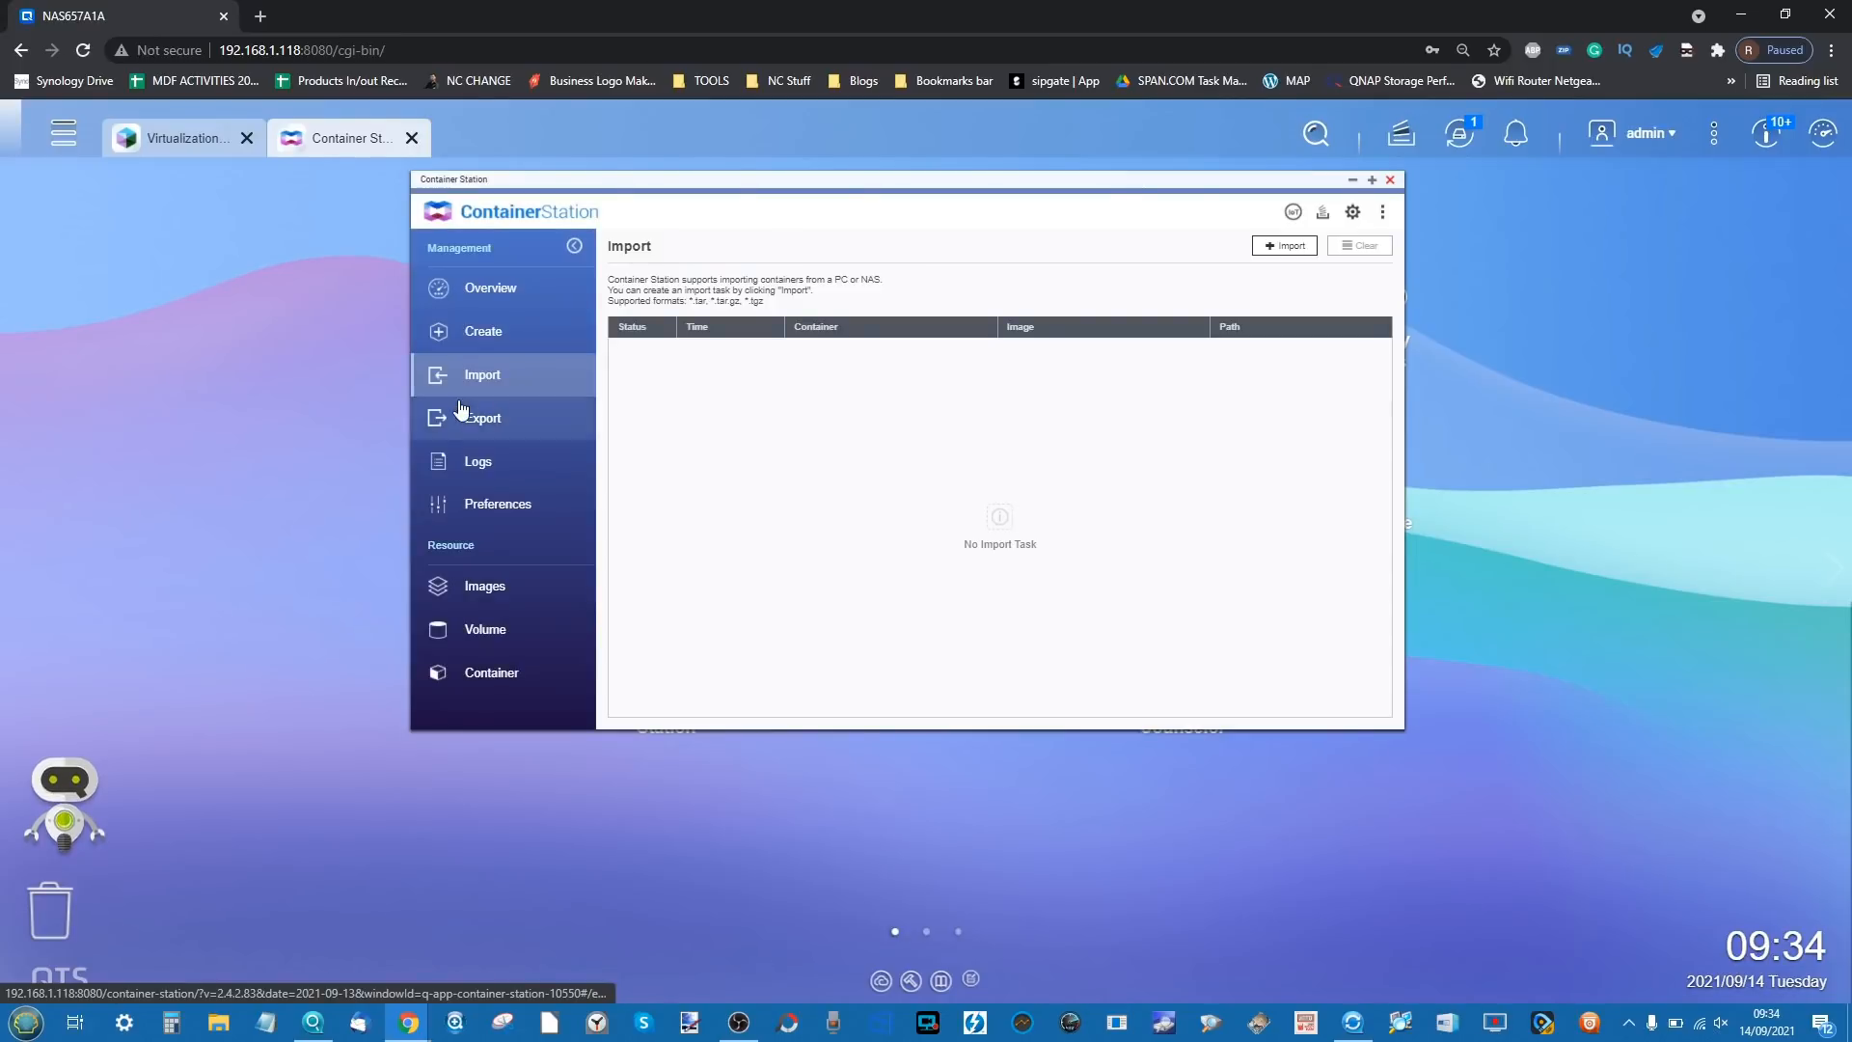
{"action": "left_click", "coordinate": [475, 418]}
{"action": "left_click", "coordinate": [515, 503]}
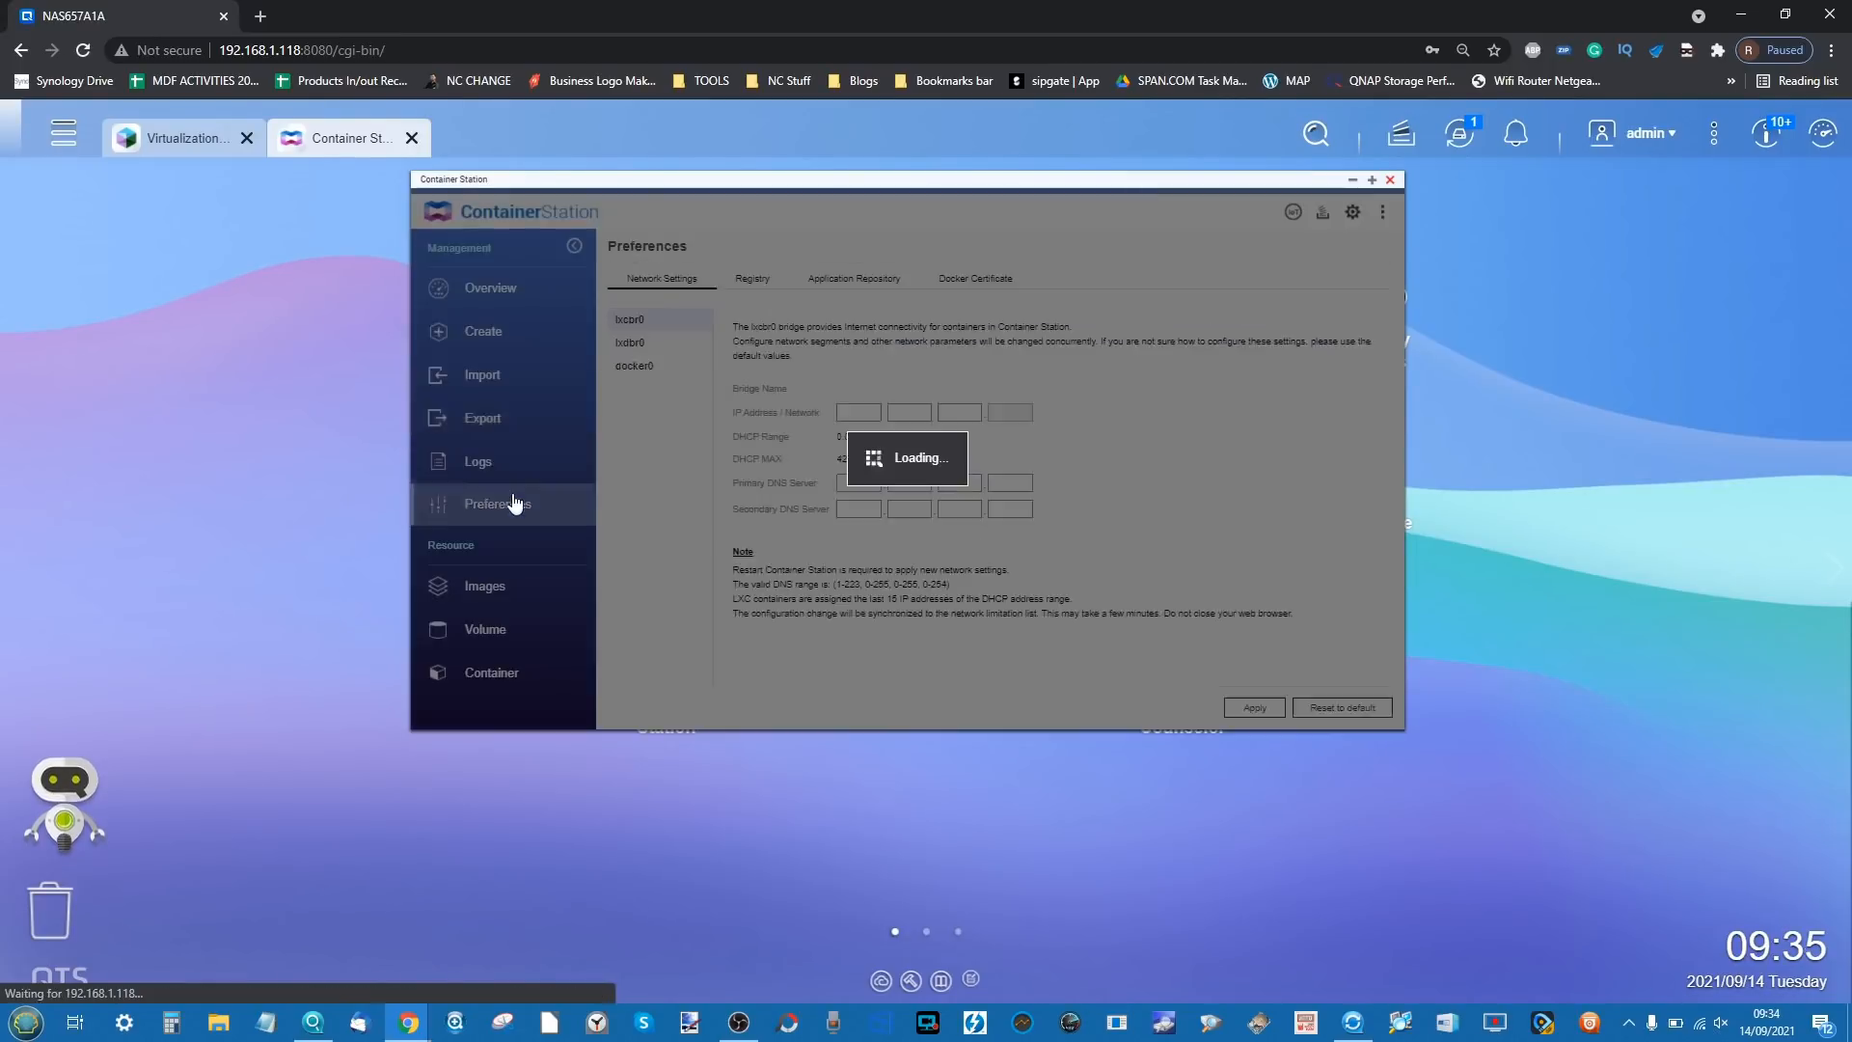
{"action": "left_click", "coordinate": [551, 283]}
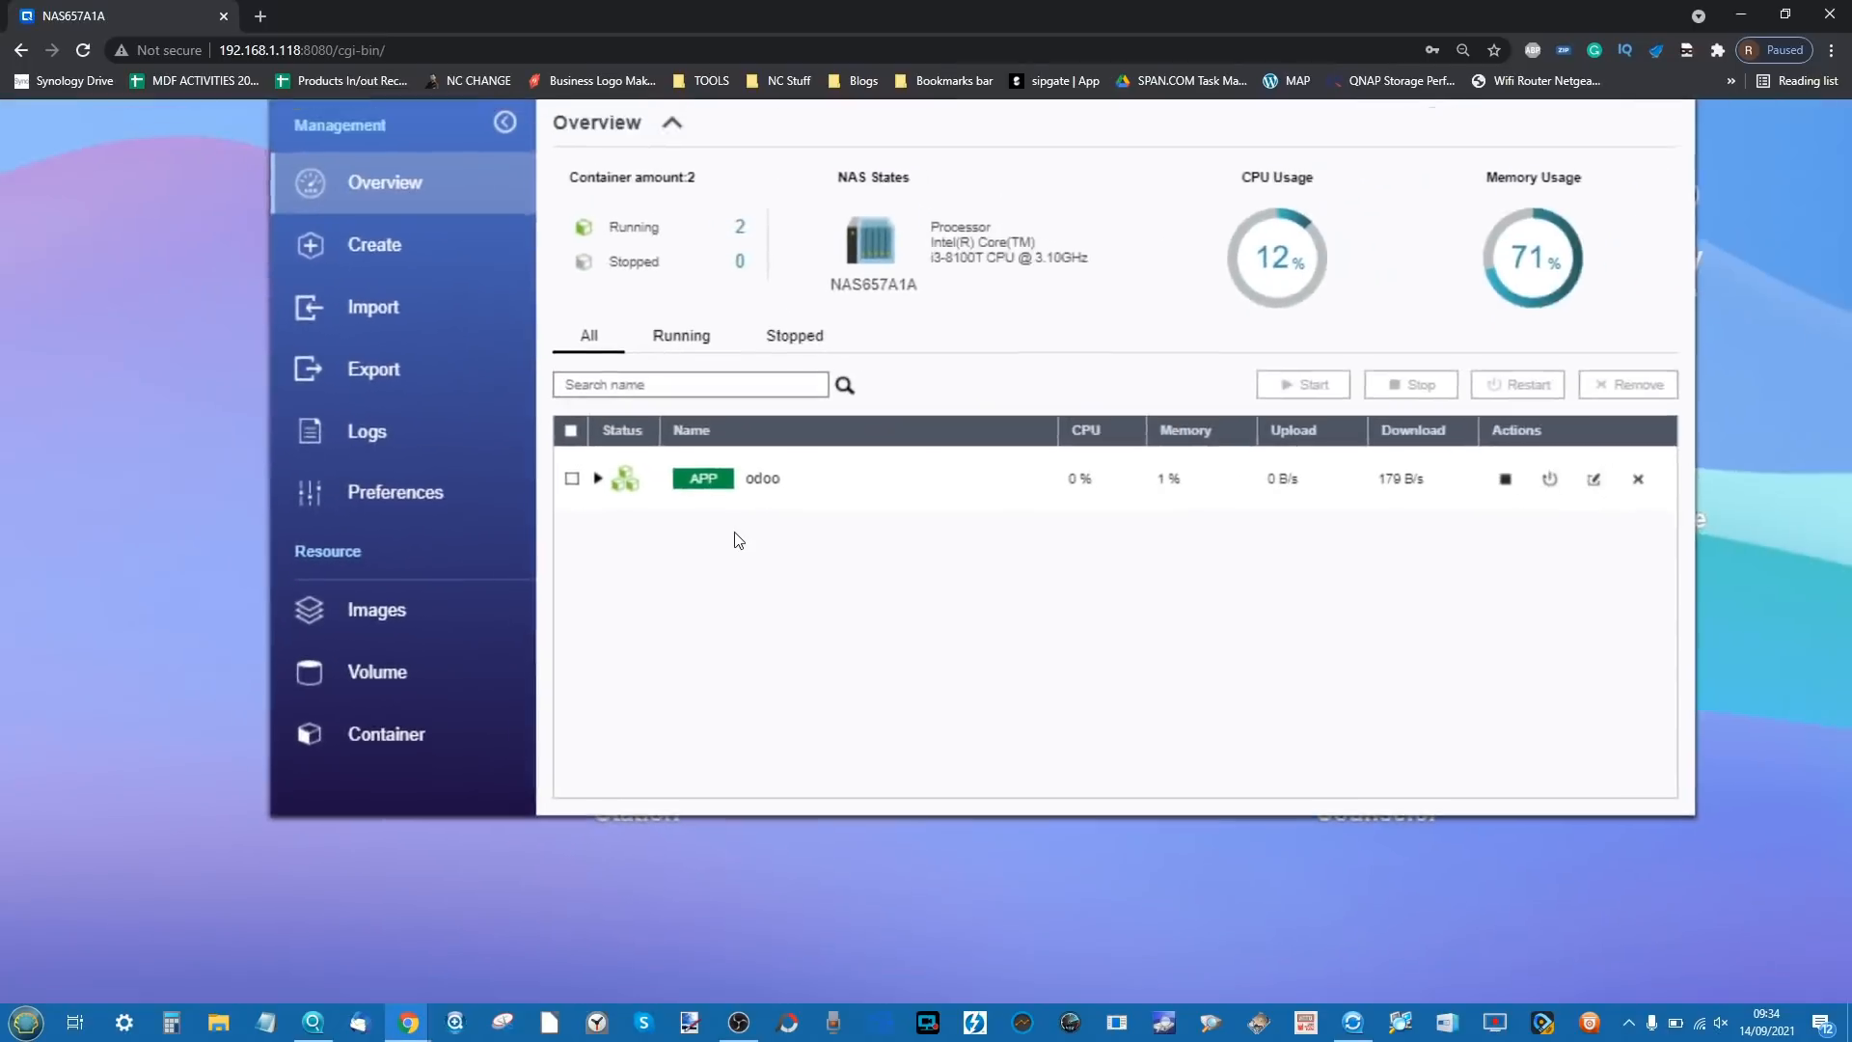
- Inspect the odoo app's odoo_db_1 container console, then close Container Station and restore Virtualization Station
{"action": "left_click", "coordinate": [602, 480]}
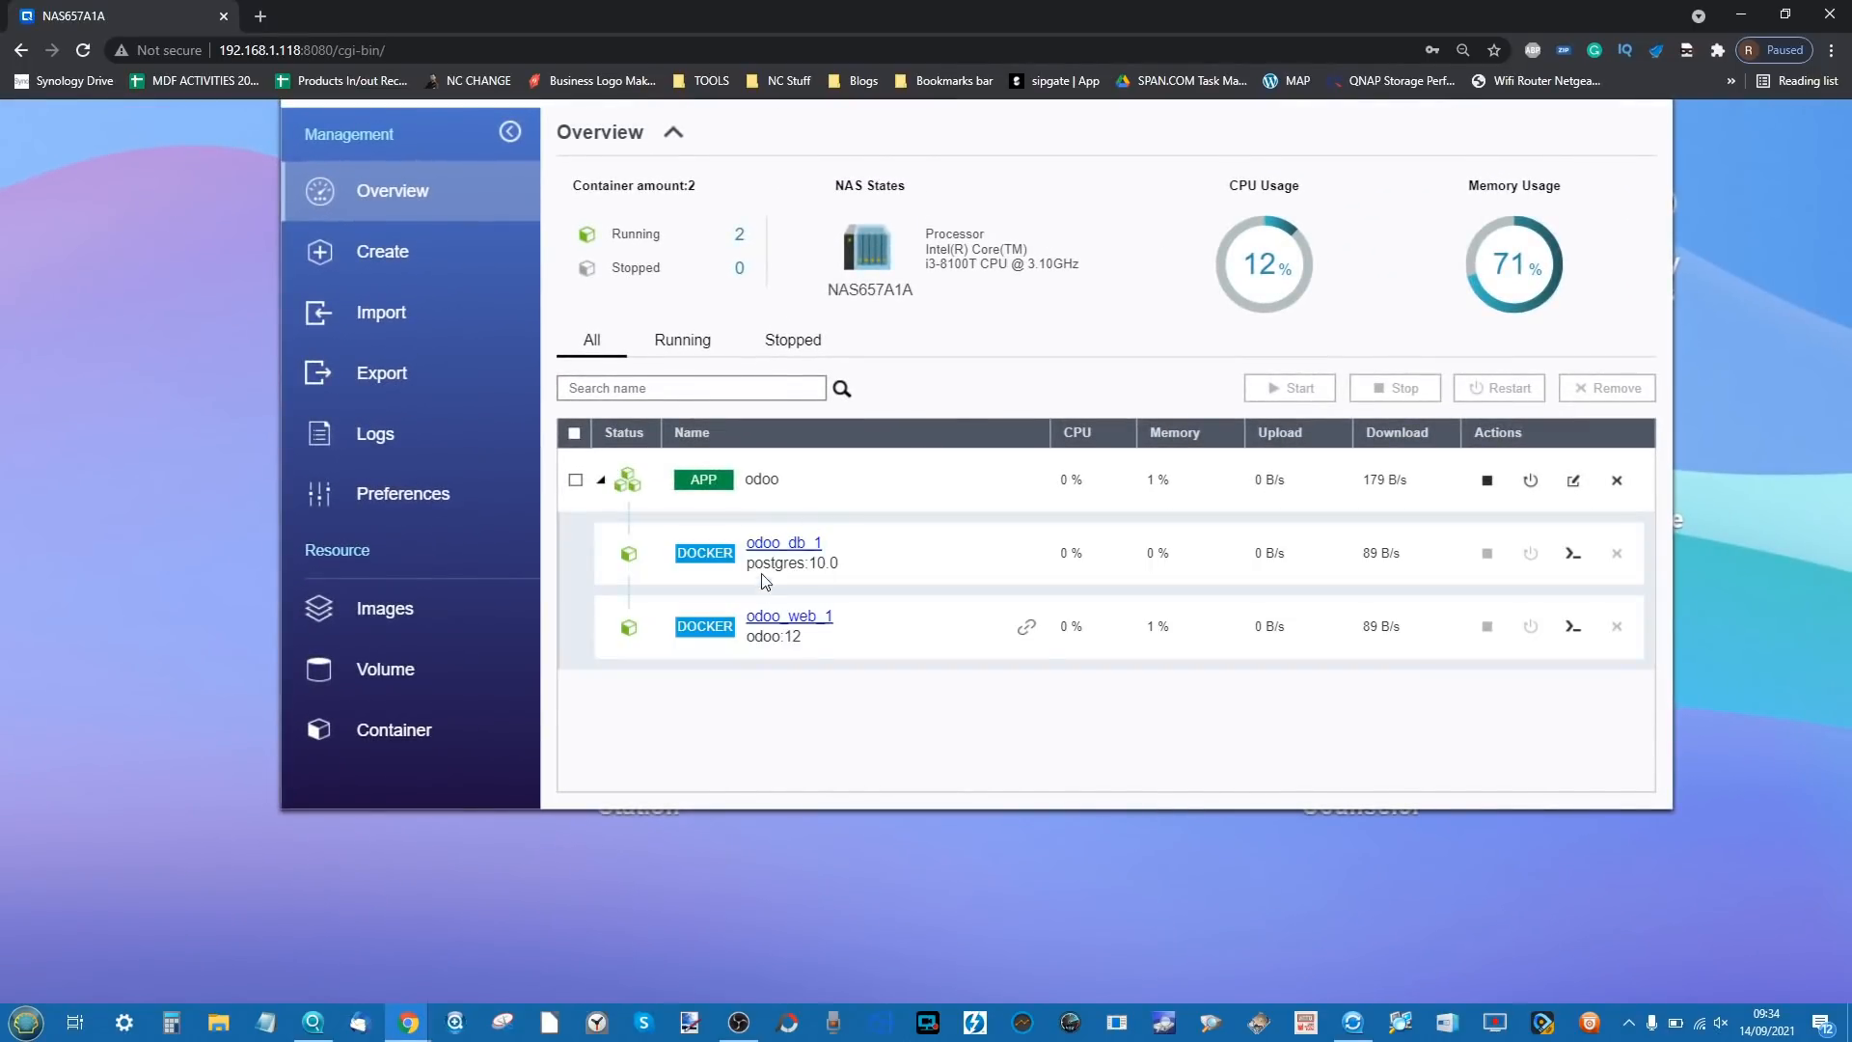
{"action": "left_click", "coordinate": [797, 546]}
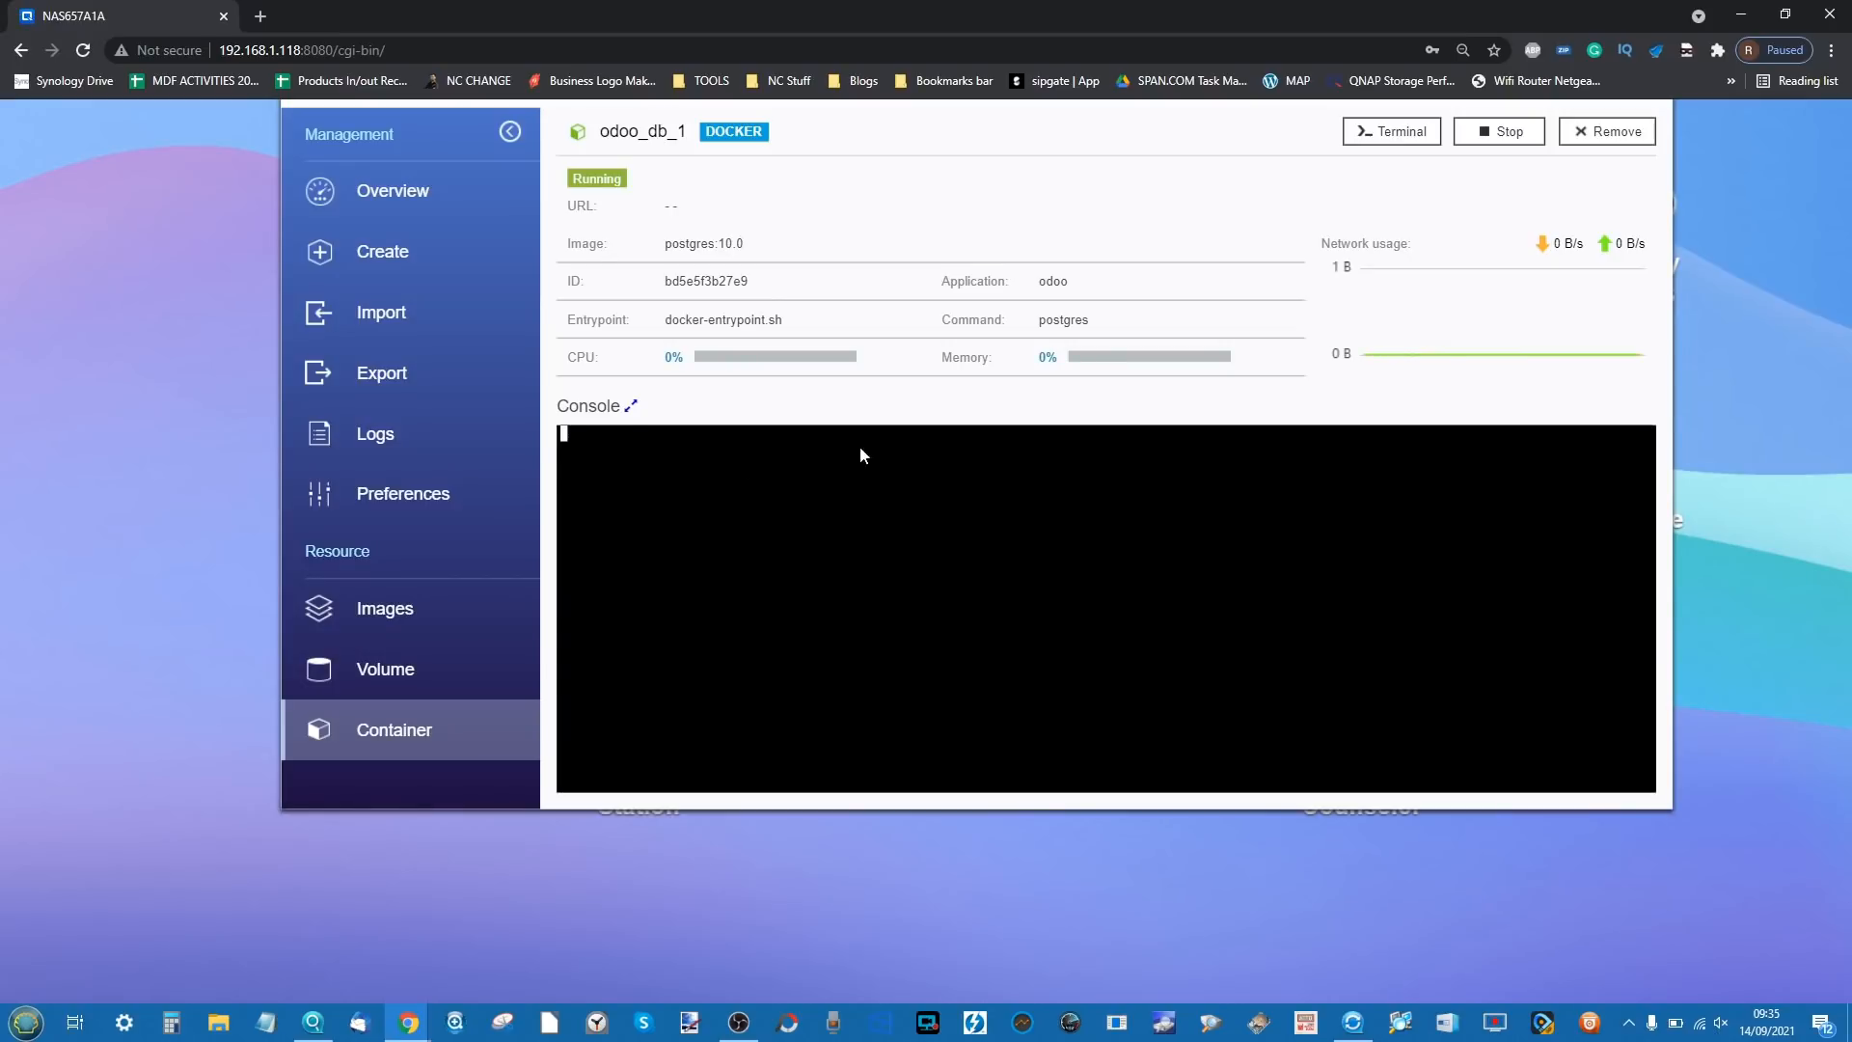
{"action": "scroll", "coordinate": [690, 541], "scroll_direction": "up", "scroll_amount": 1}
{"action": "scroll", "coordinate": [690, 541], "scroll_direction": "up", "scroll_amount": 3}
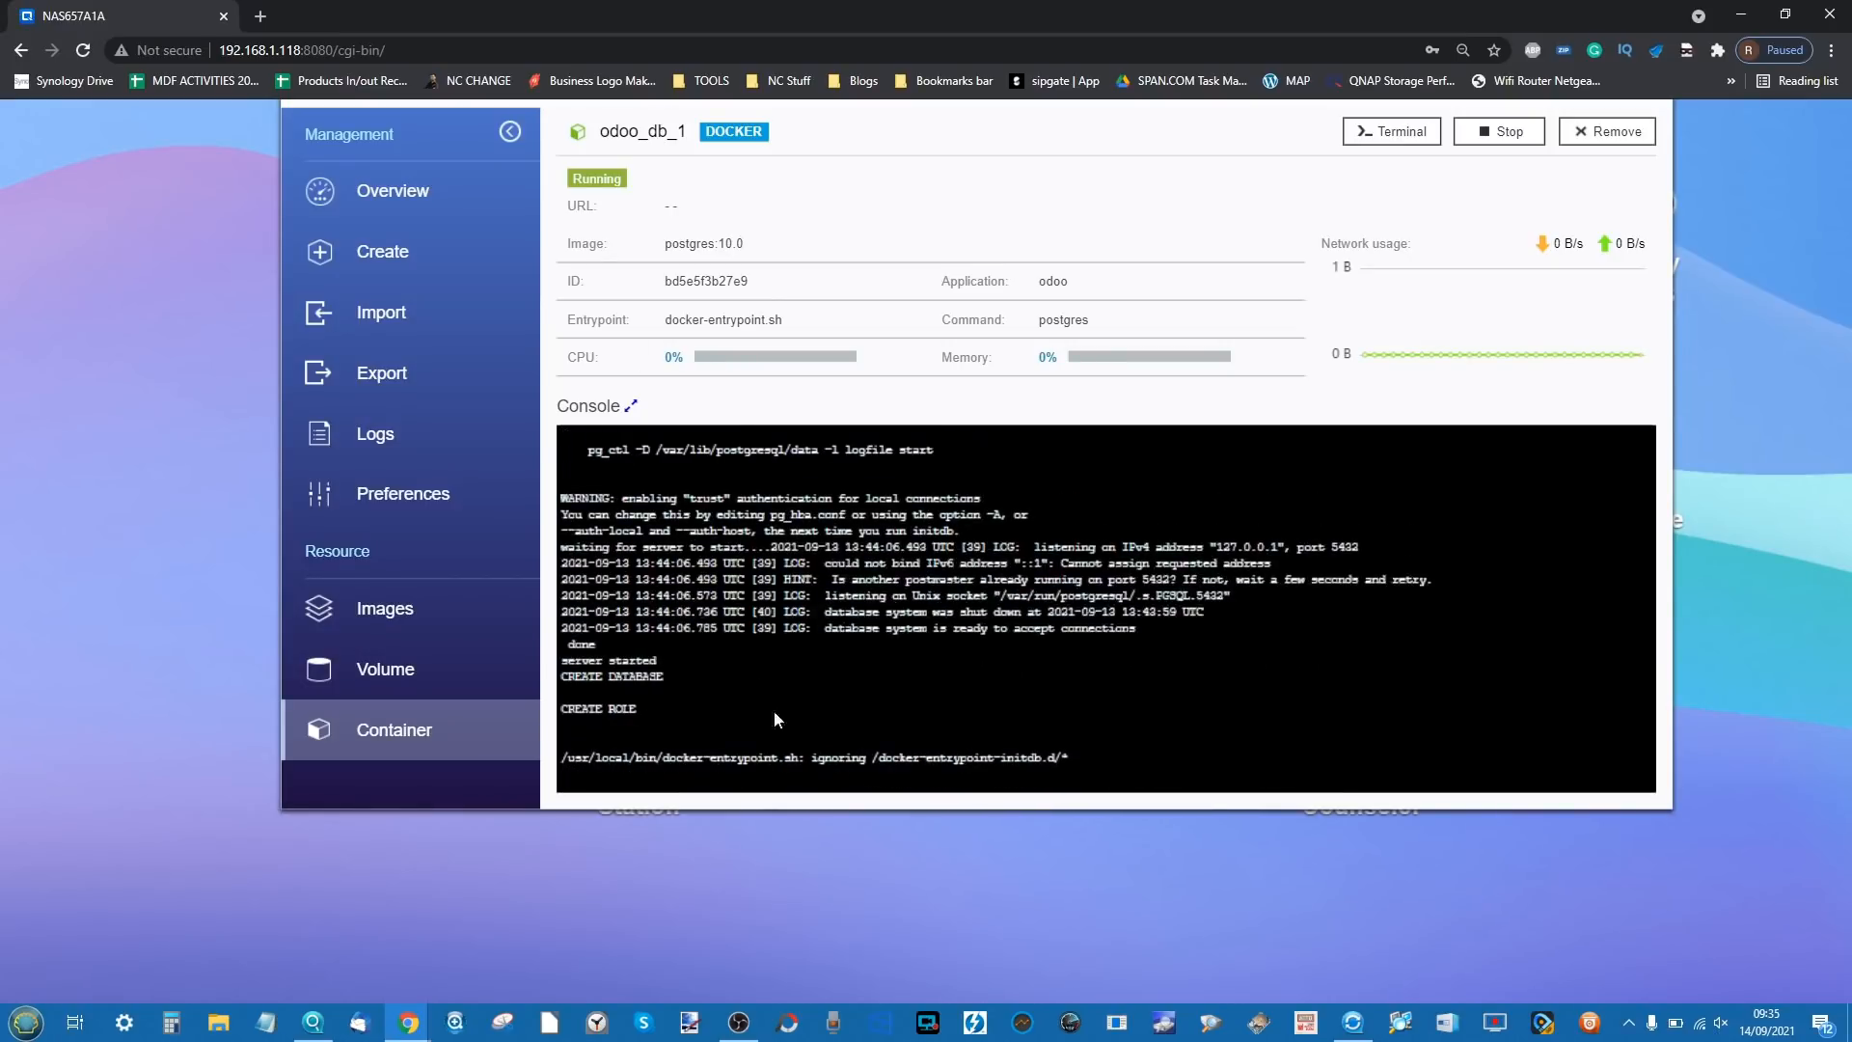
{"action": "scroll", "coordinate": [860, 851], "scroll_direction": "down", "scroll_amount": 4}
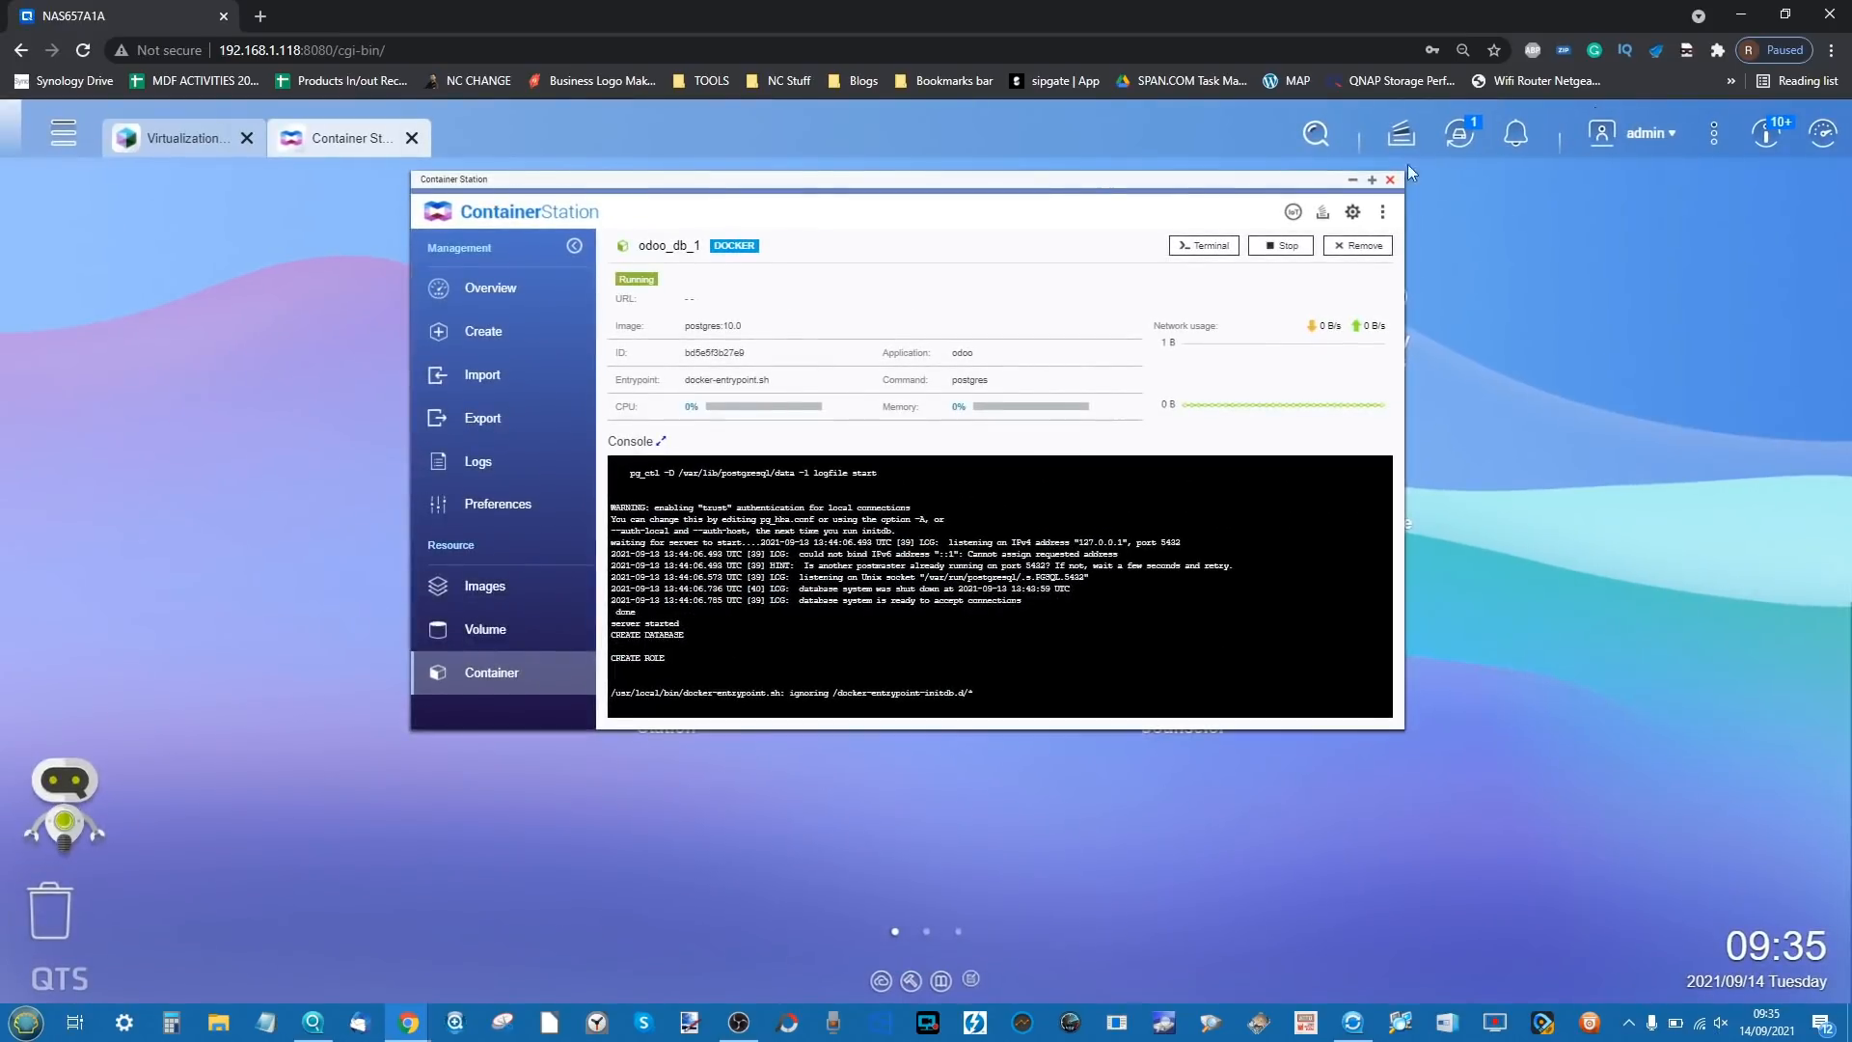
{"action": "left_click", "coordinate": [1390, 181]}
{"action": "left_click", "coordinate": [145, 143]}
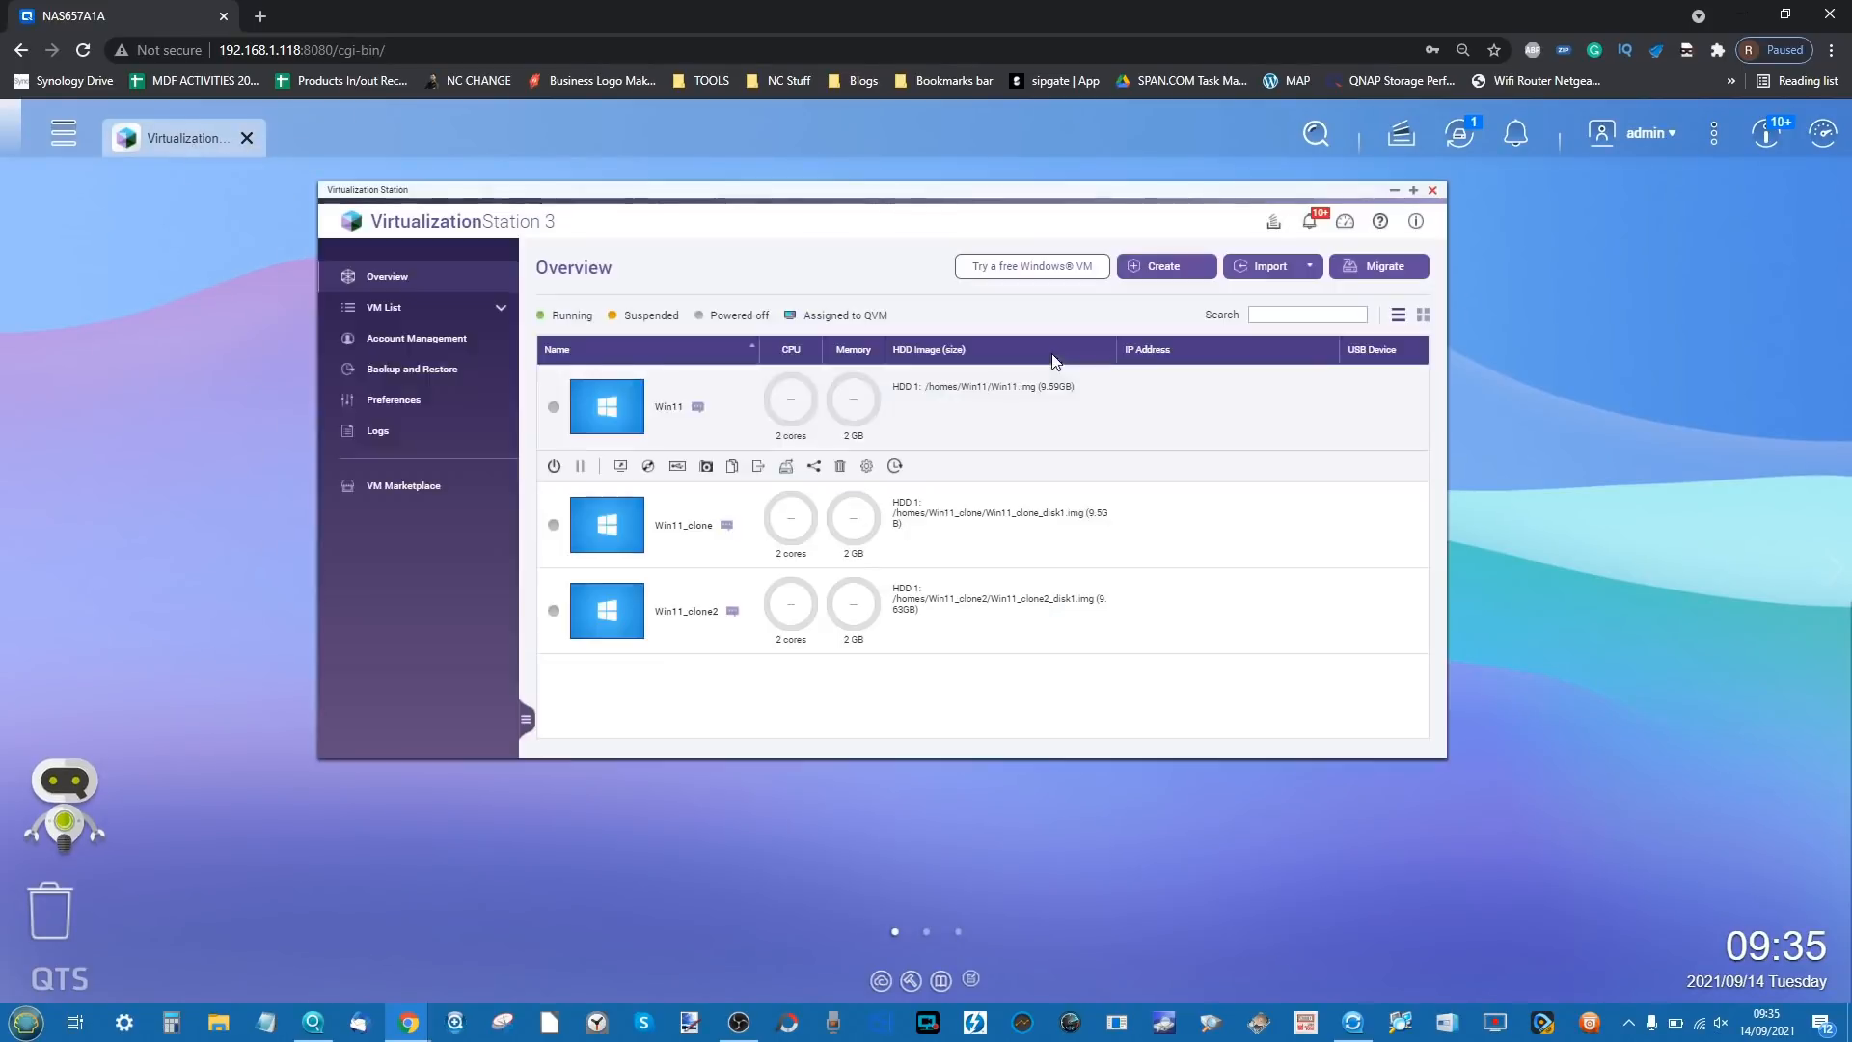
- Show the Win11 virtual machine's actions and select Win11_clone
{"action": "mouse_move", "coordinate": [884, 191]}
{"action": "left_mouse_down"}
{"action": "mouse_move", "coordinate": [971, 194]}
{"action": "mouse_move", "coordinate": [919, 191]}
{"action": "left_mouse_up"}
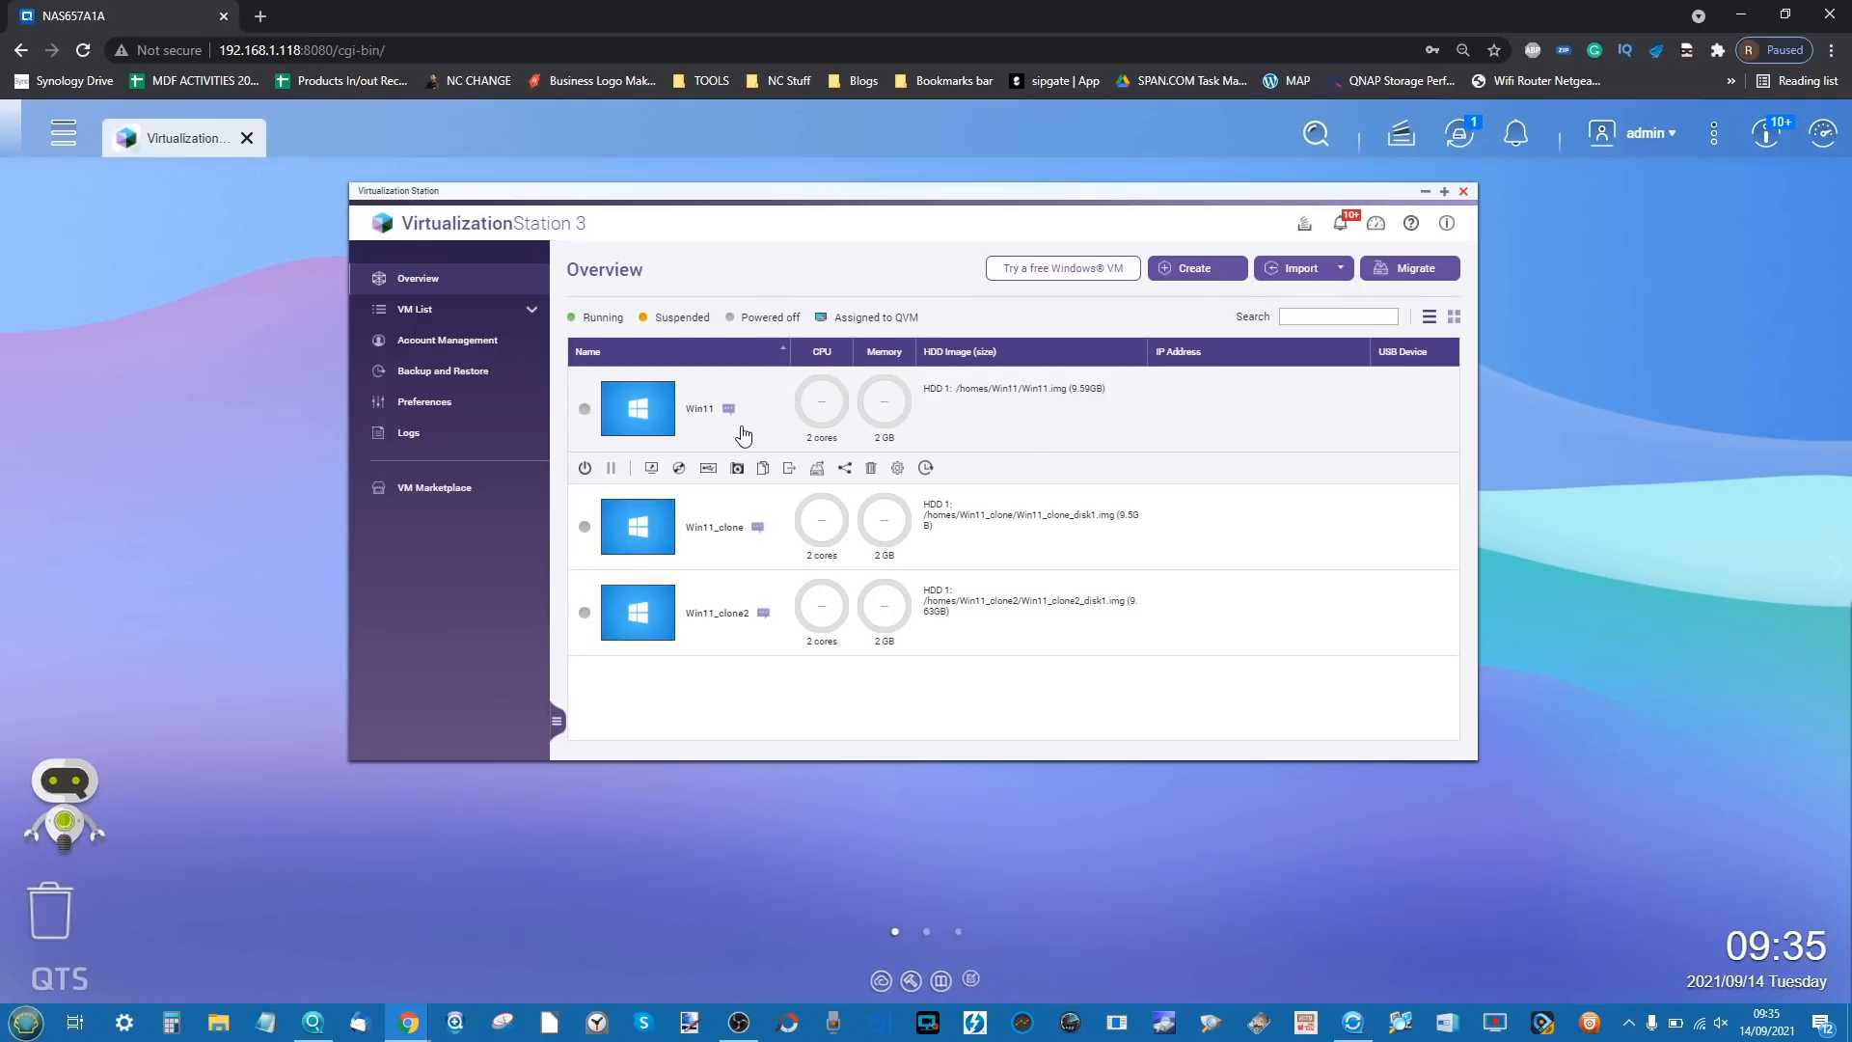
{"action": "left_click", "coordinate": [977, 408]}
{"action": "mouse_move", "coordinate": [630, 416]}
{"action": "left_click", "coordinate": [1062, 432]}
{"action": "left_click", "coordinate": [1233, 552]}
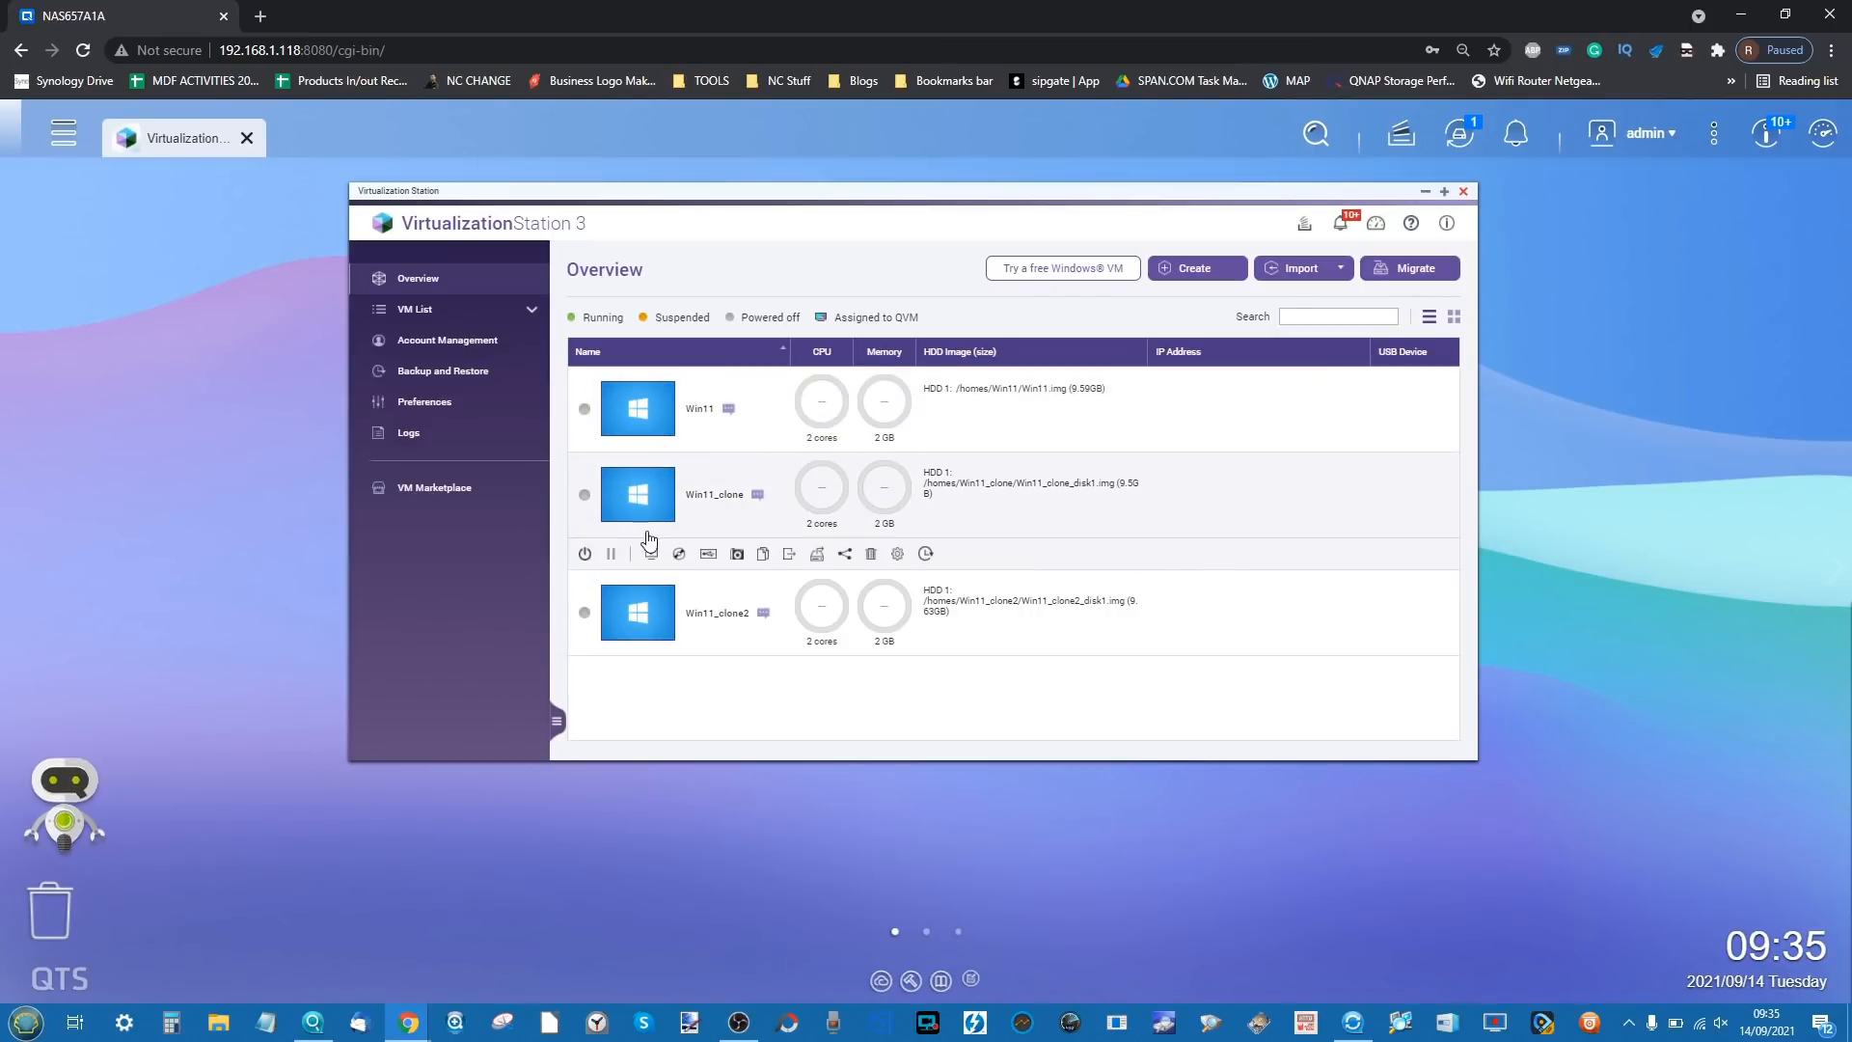
- Open Win11's details and expand its network adapter and hard disk information
{"action": "mouse_move", "coordinate": [622, 598]}
{"action": "mouse_move", "coordinate": [719, 503]}
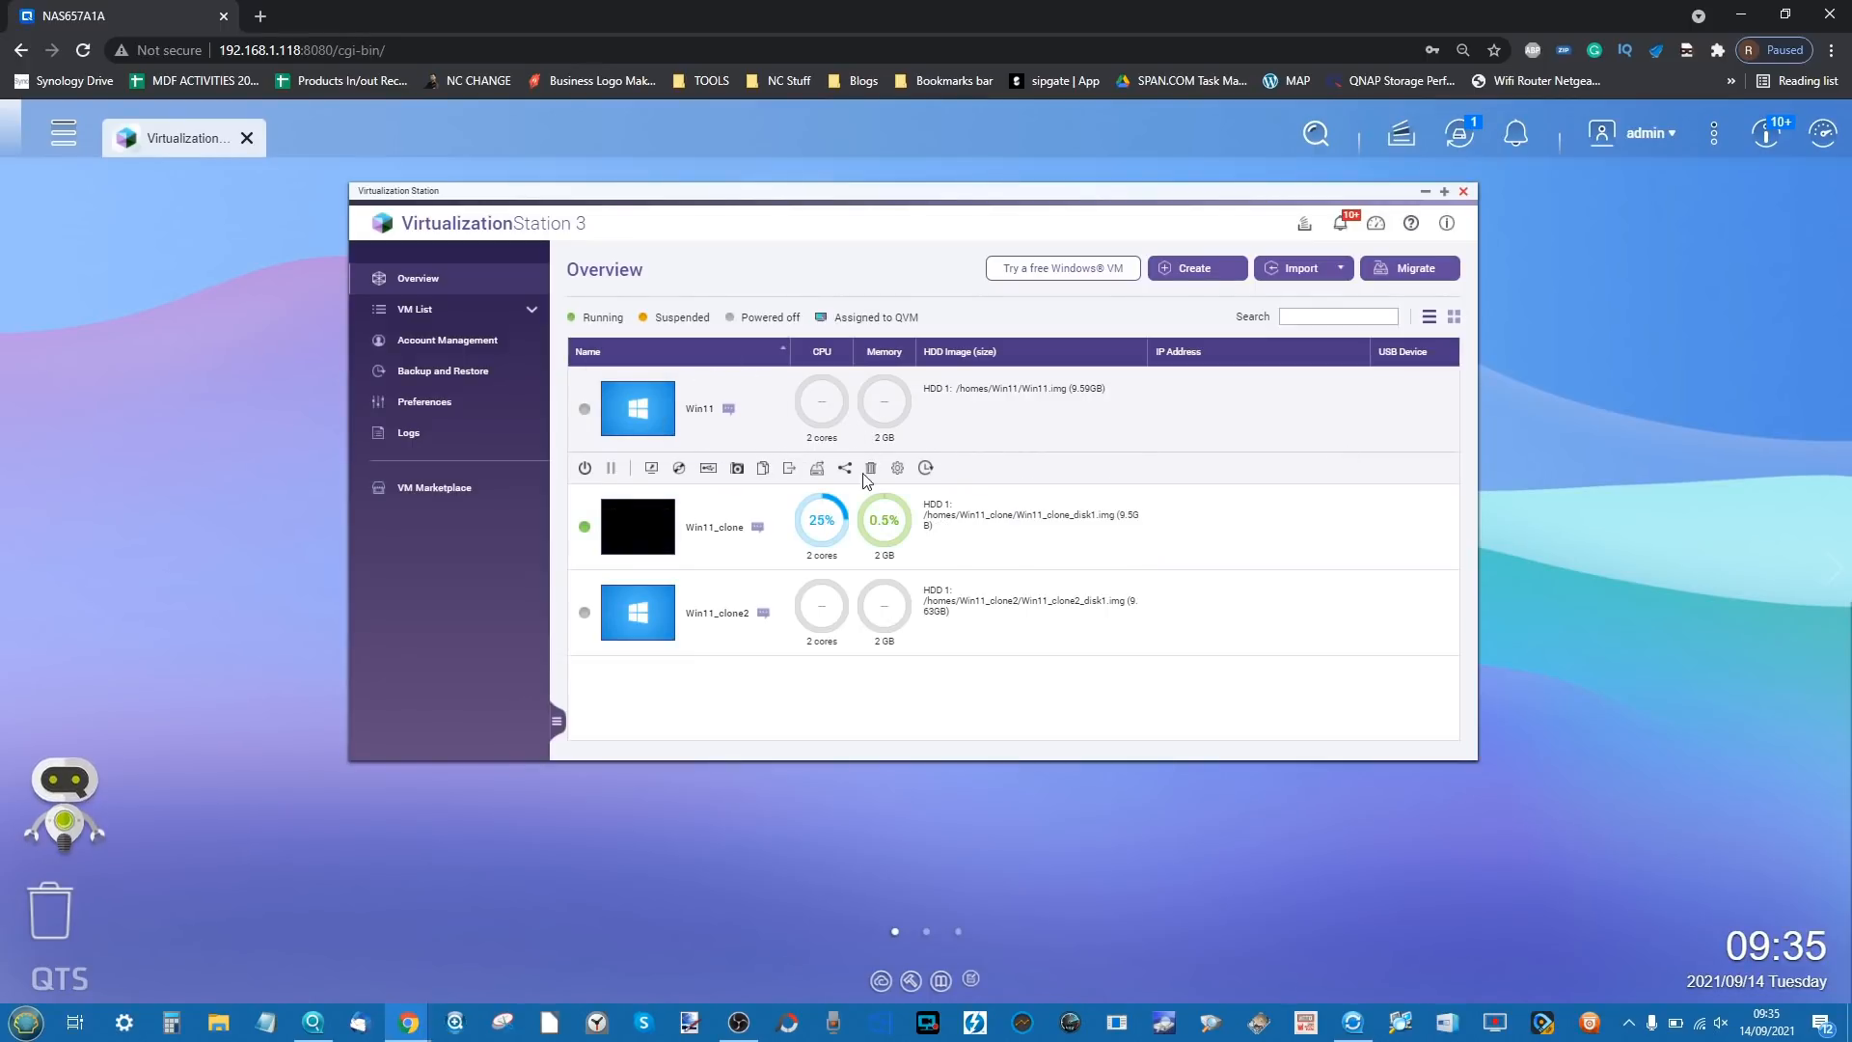
{"action": "left_click", "coordinate": [898, 468]}
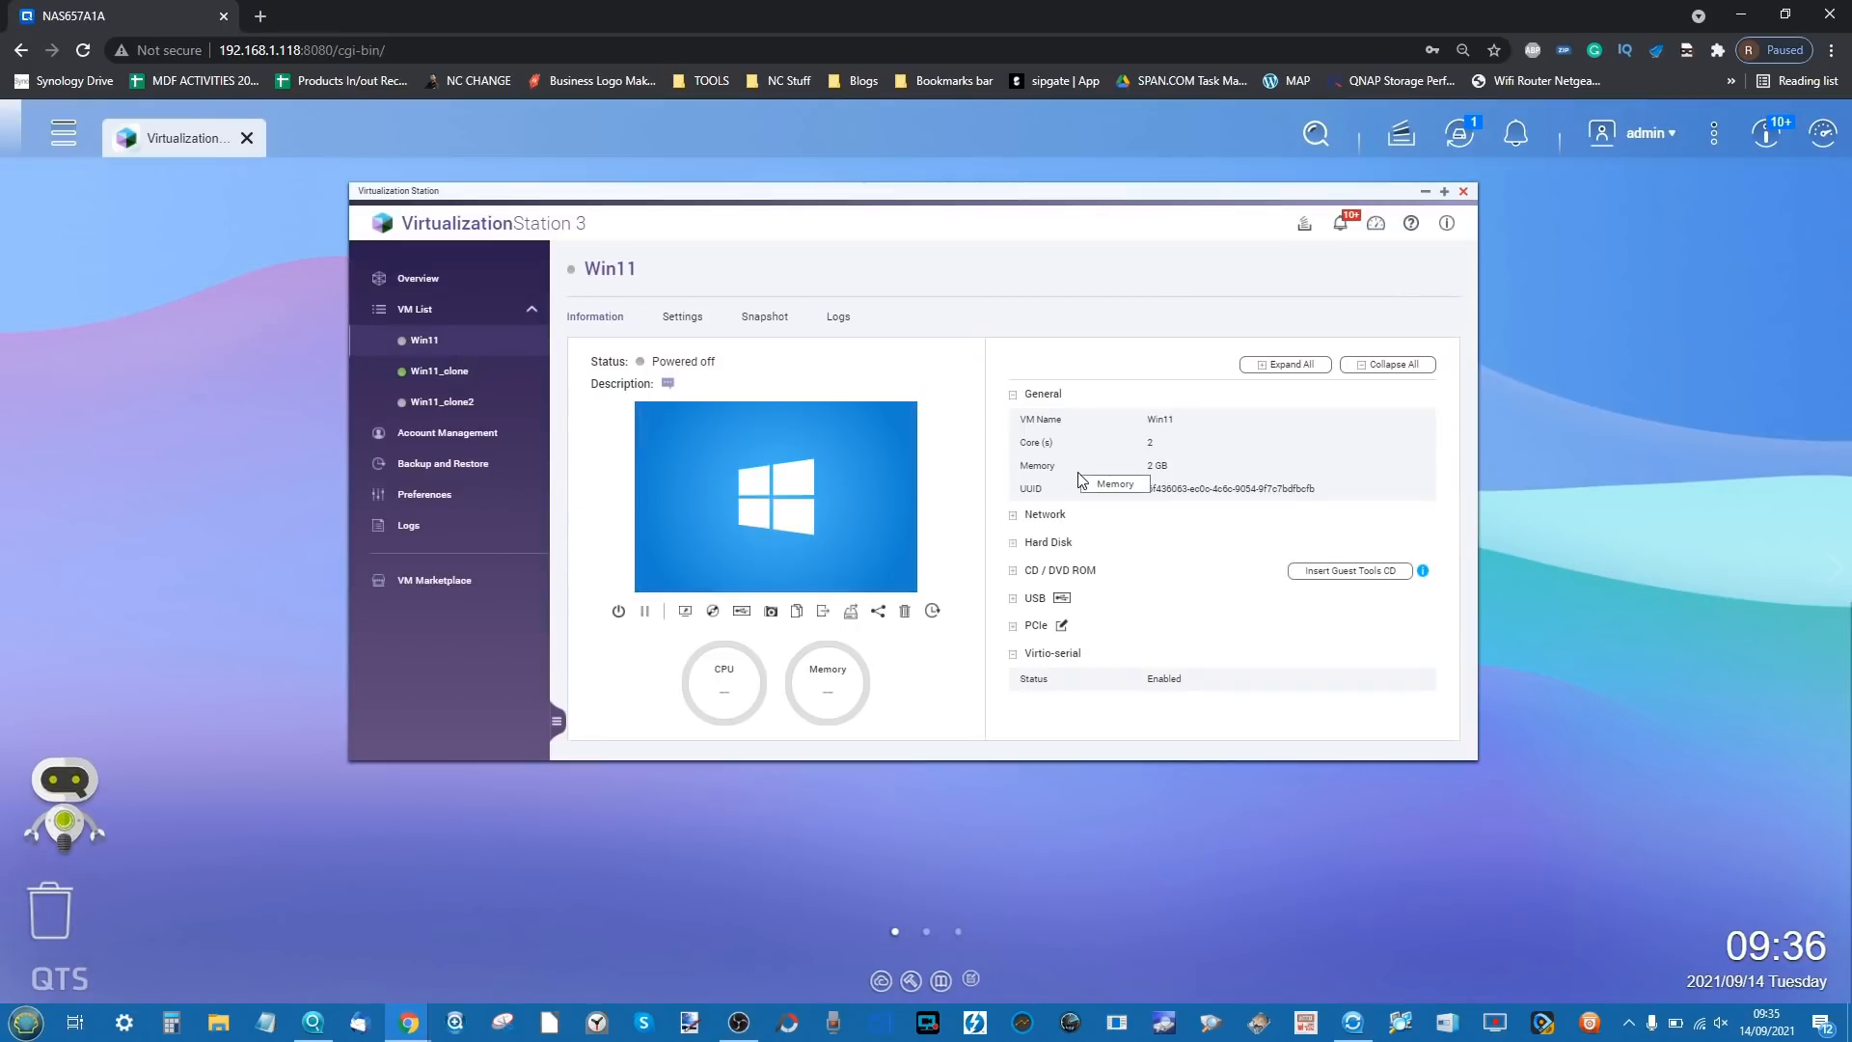
{"action": "left_click", "coordinate": [1026, 518]}
{"action": "scroll", "coordinate": [1031, 586], "scroll_direction": "down", "scroll_amount": 1}
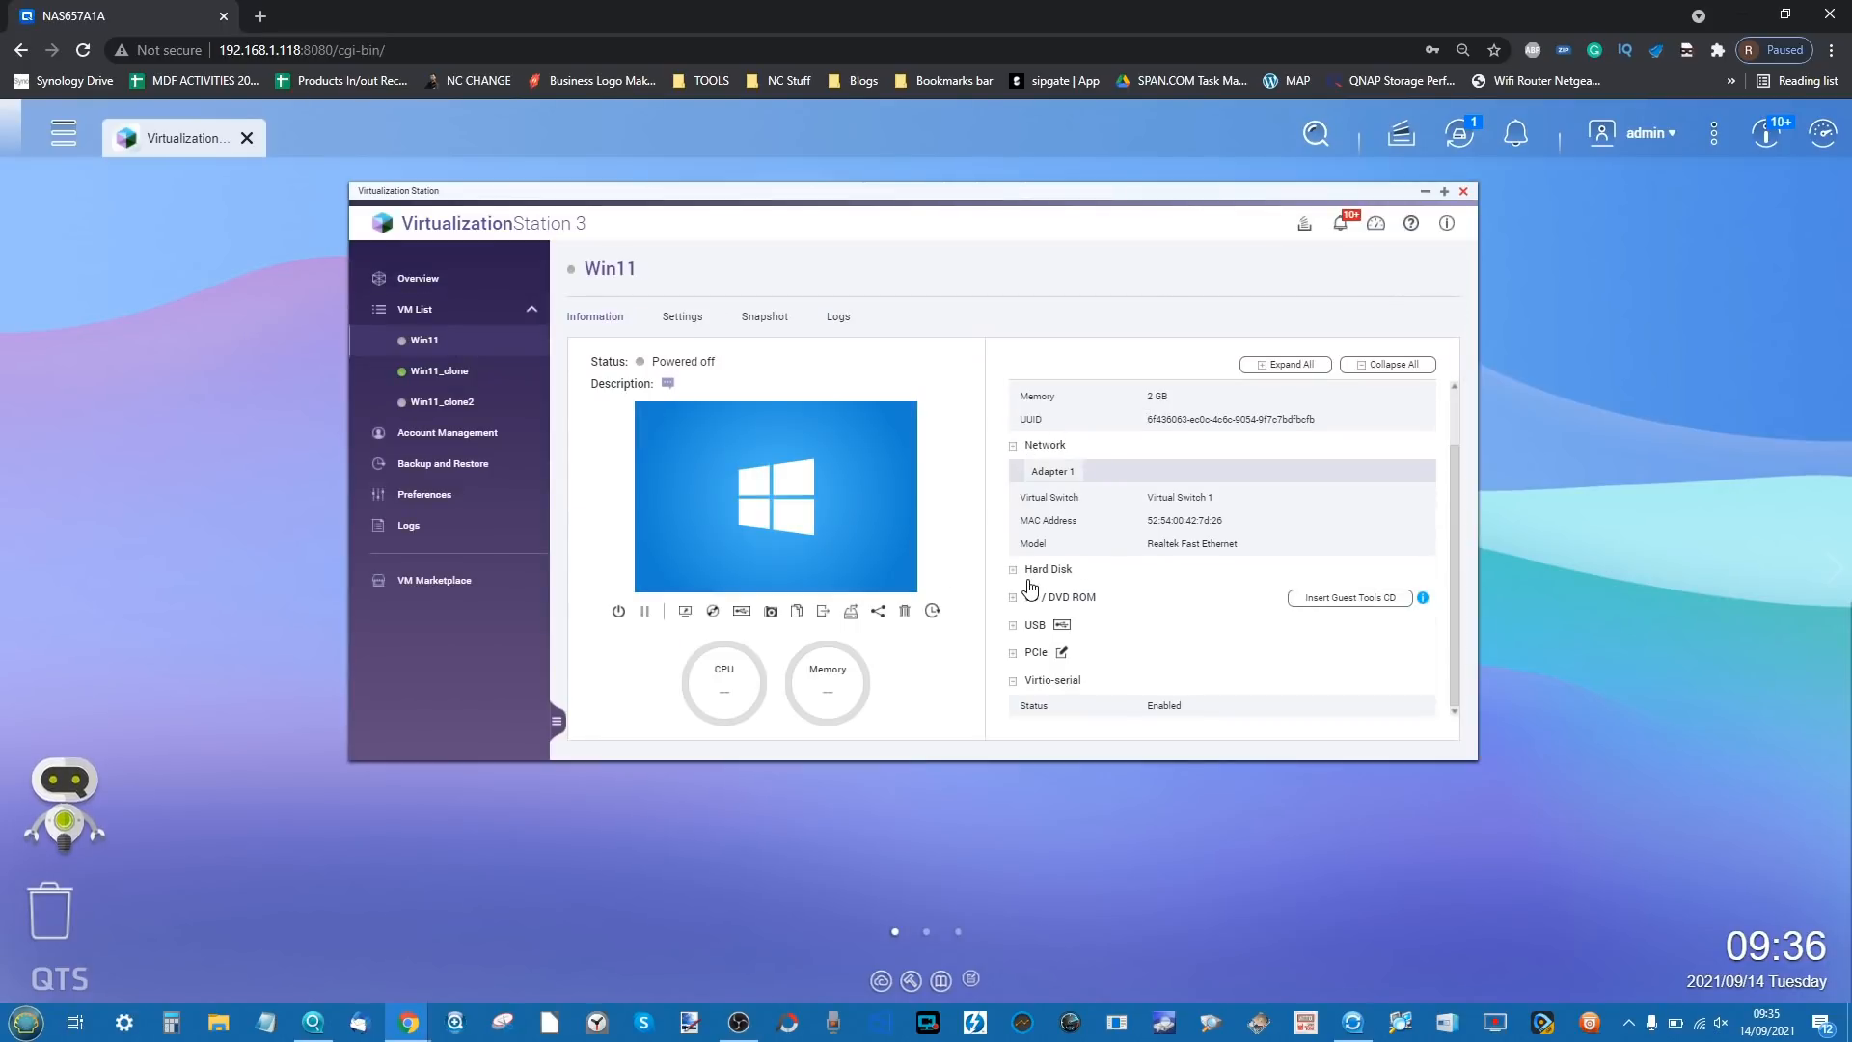
{"action": "left_click", "coordinate": [1015, 571]}
{"action": "scroll", "coordinate": [1018, 579], "scroll_direction": "down", "scroll_amount": 2}
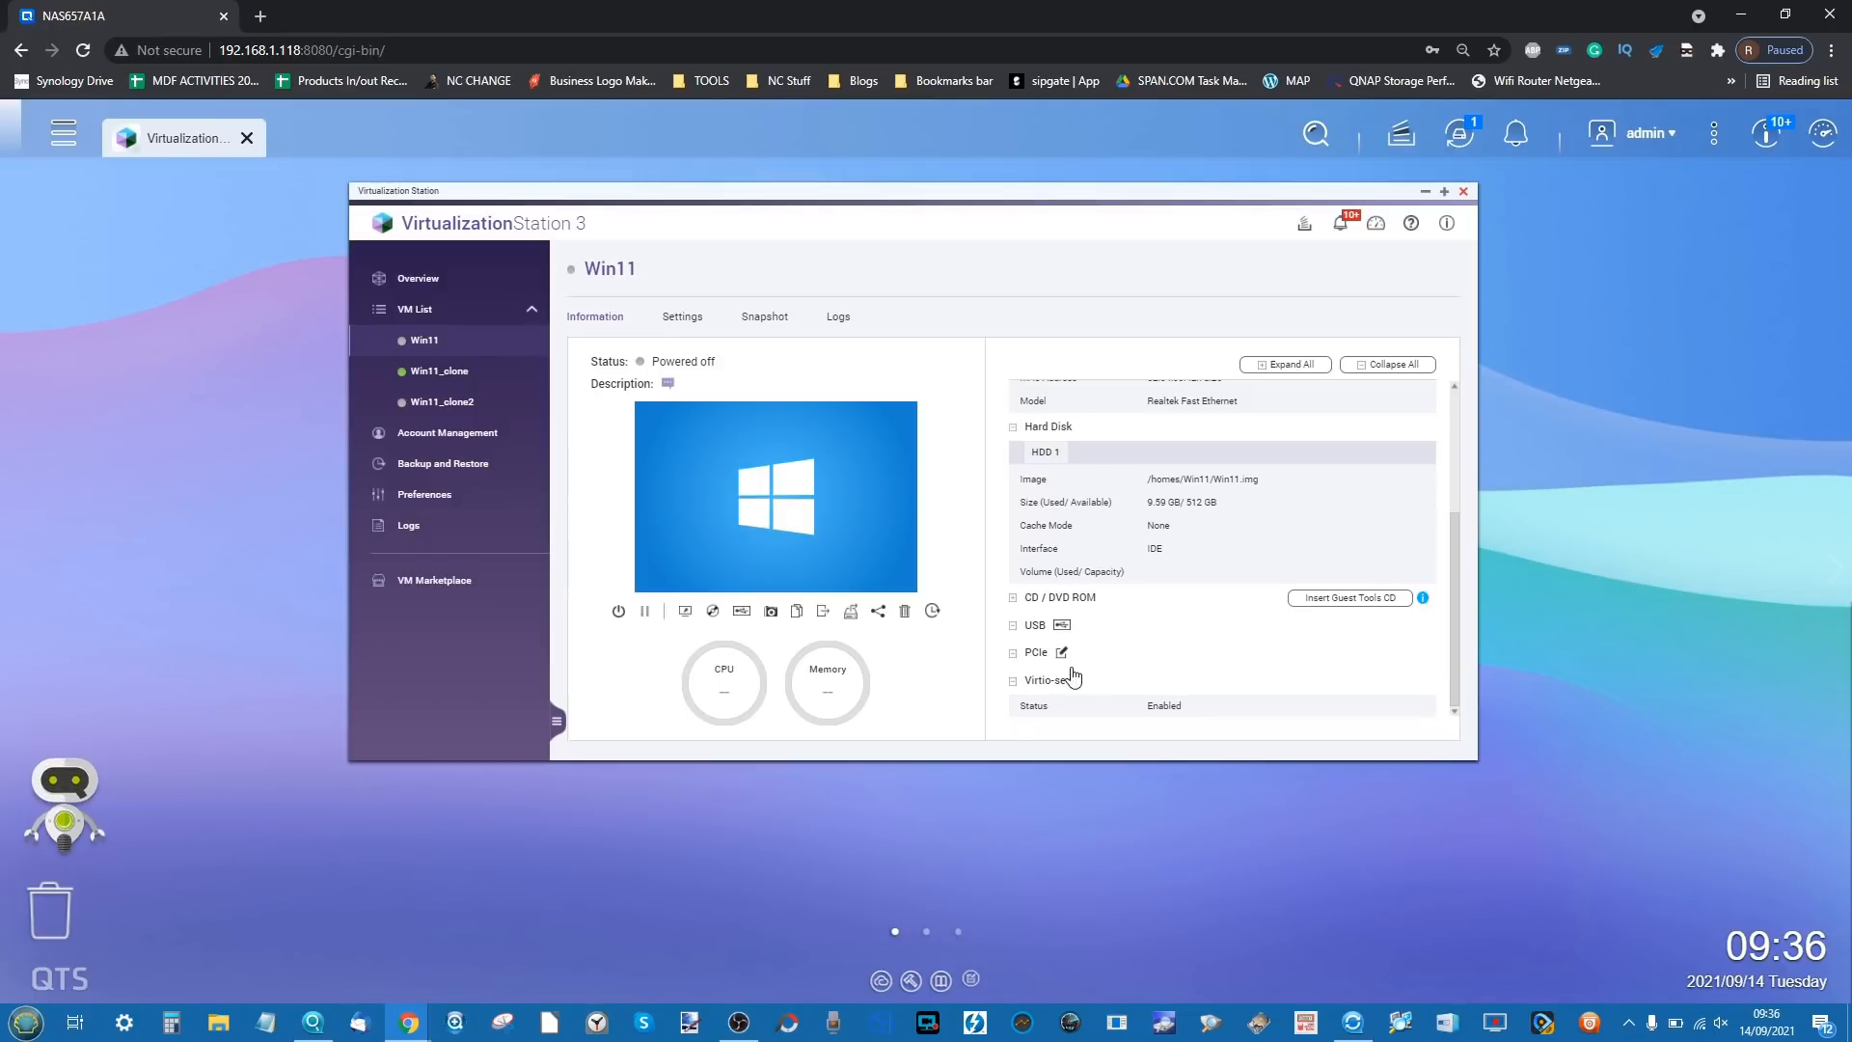
- Review Win11's settings pages, from Boot Options through network, storage, audio, video and USB to Others
{"action": "left_click", "coordinate": [684, 318]}
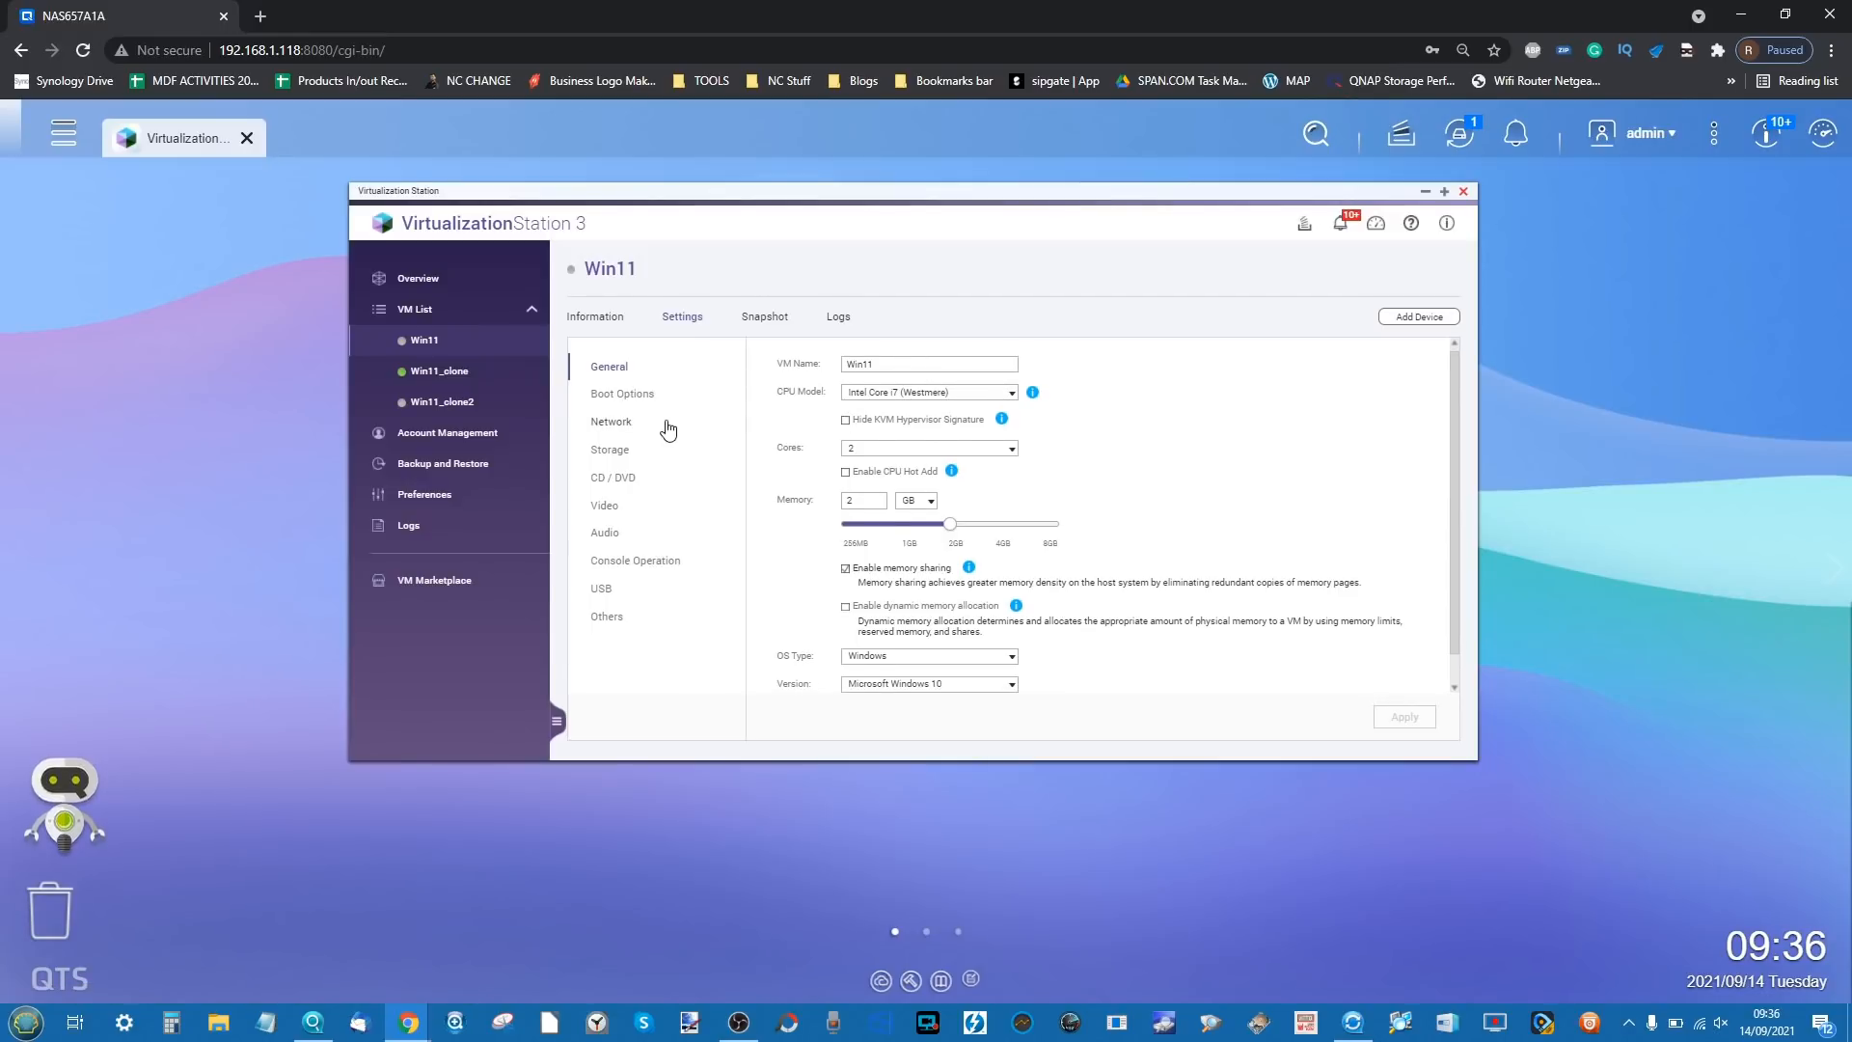
{"action": "left_click", "coordinate": [620, 393]}
{"action": "left_click", "coordinate": [613, 421]}
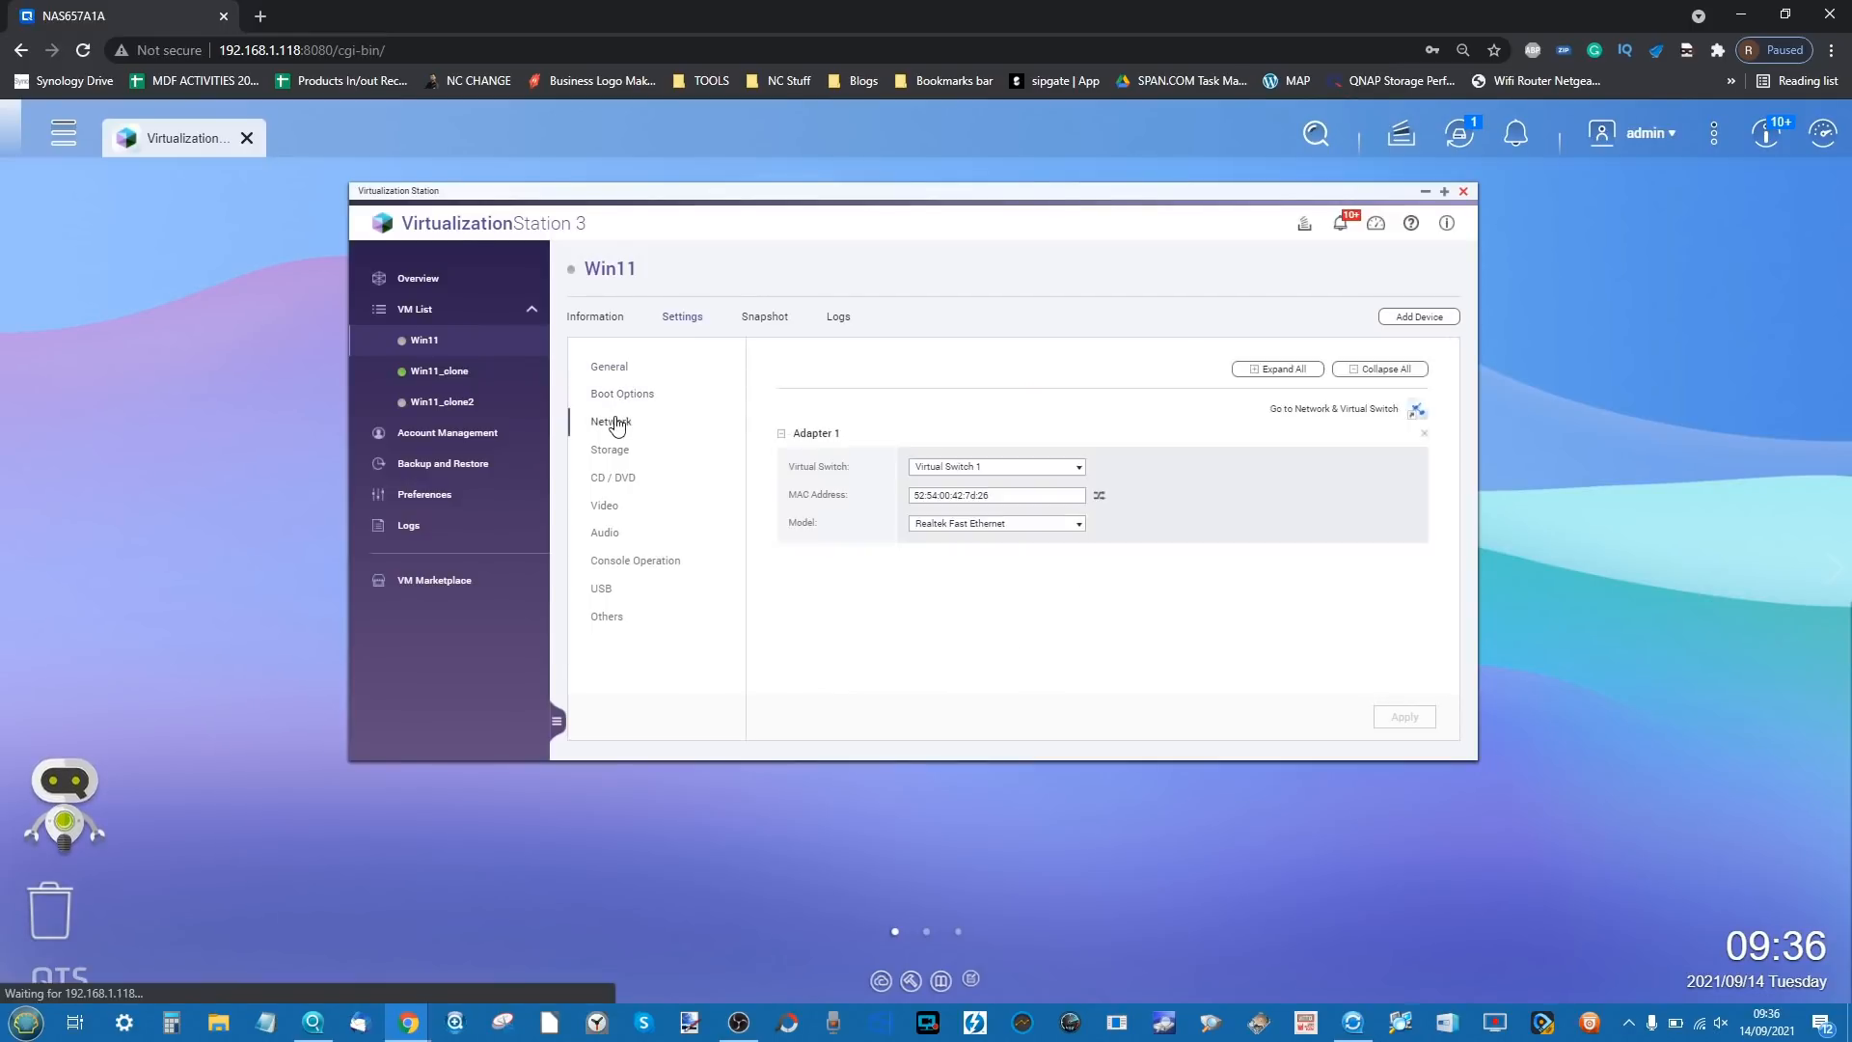
{"action": "left_click", "coordinate": [617, 454]}
{"action": "left_click", "coordinate": [612, 480]}
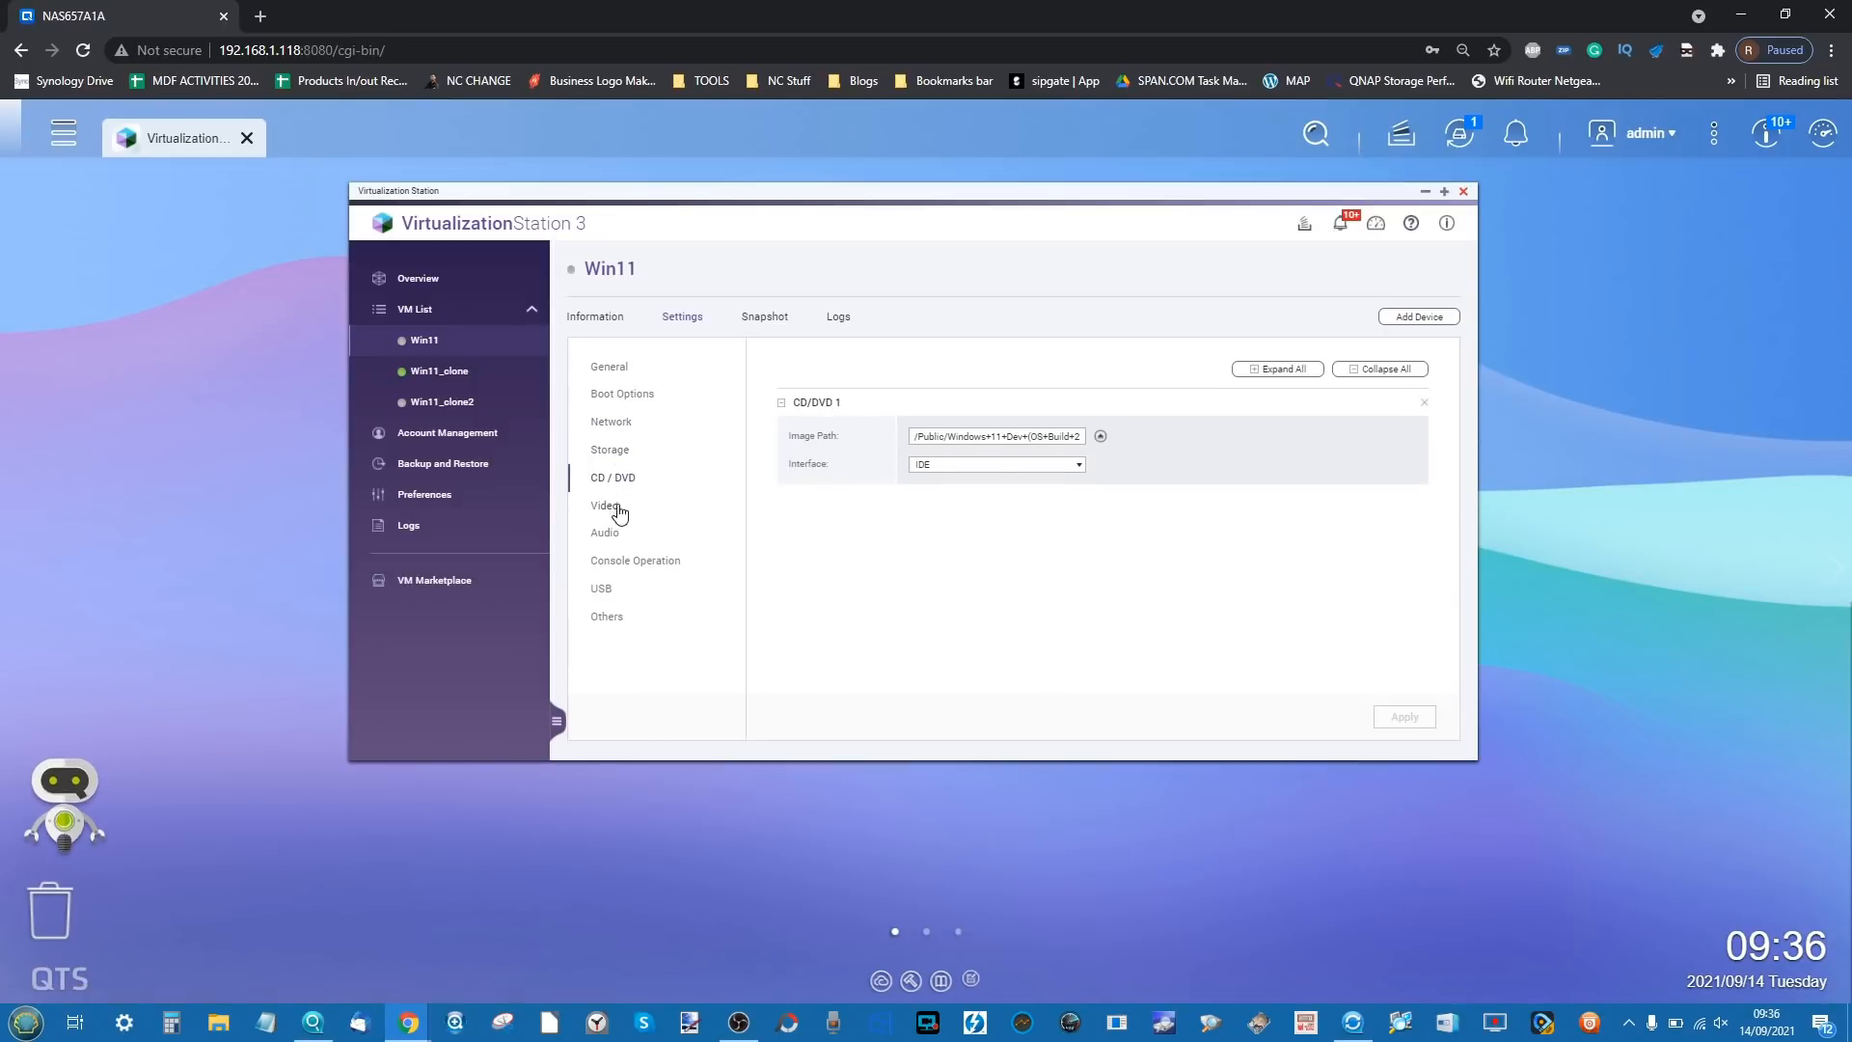
{"action": "left_click", "coordinate": [614, 528]}
{"action": "left_click", "coordinate": [602, 504]}
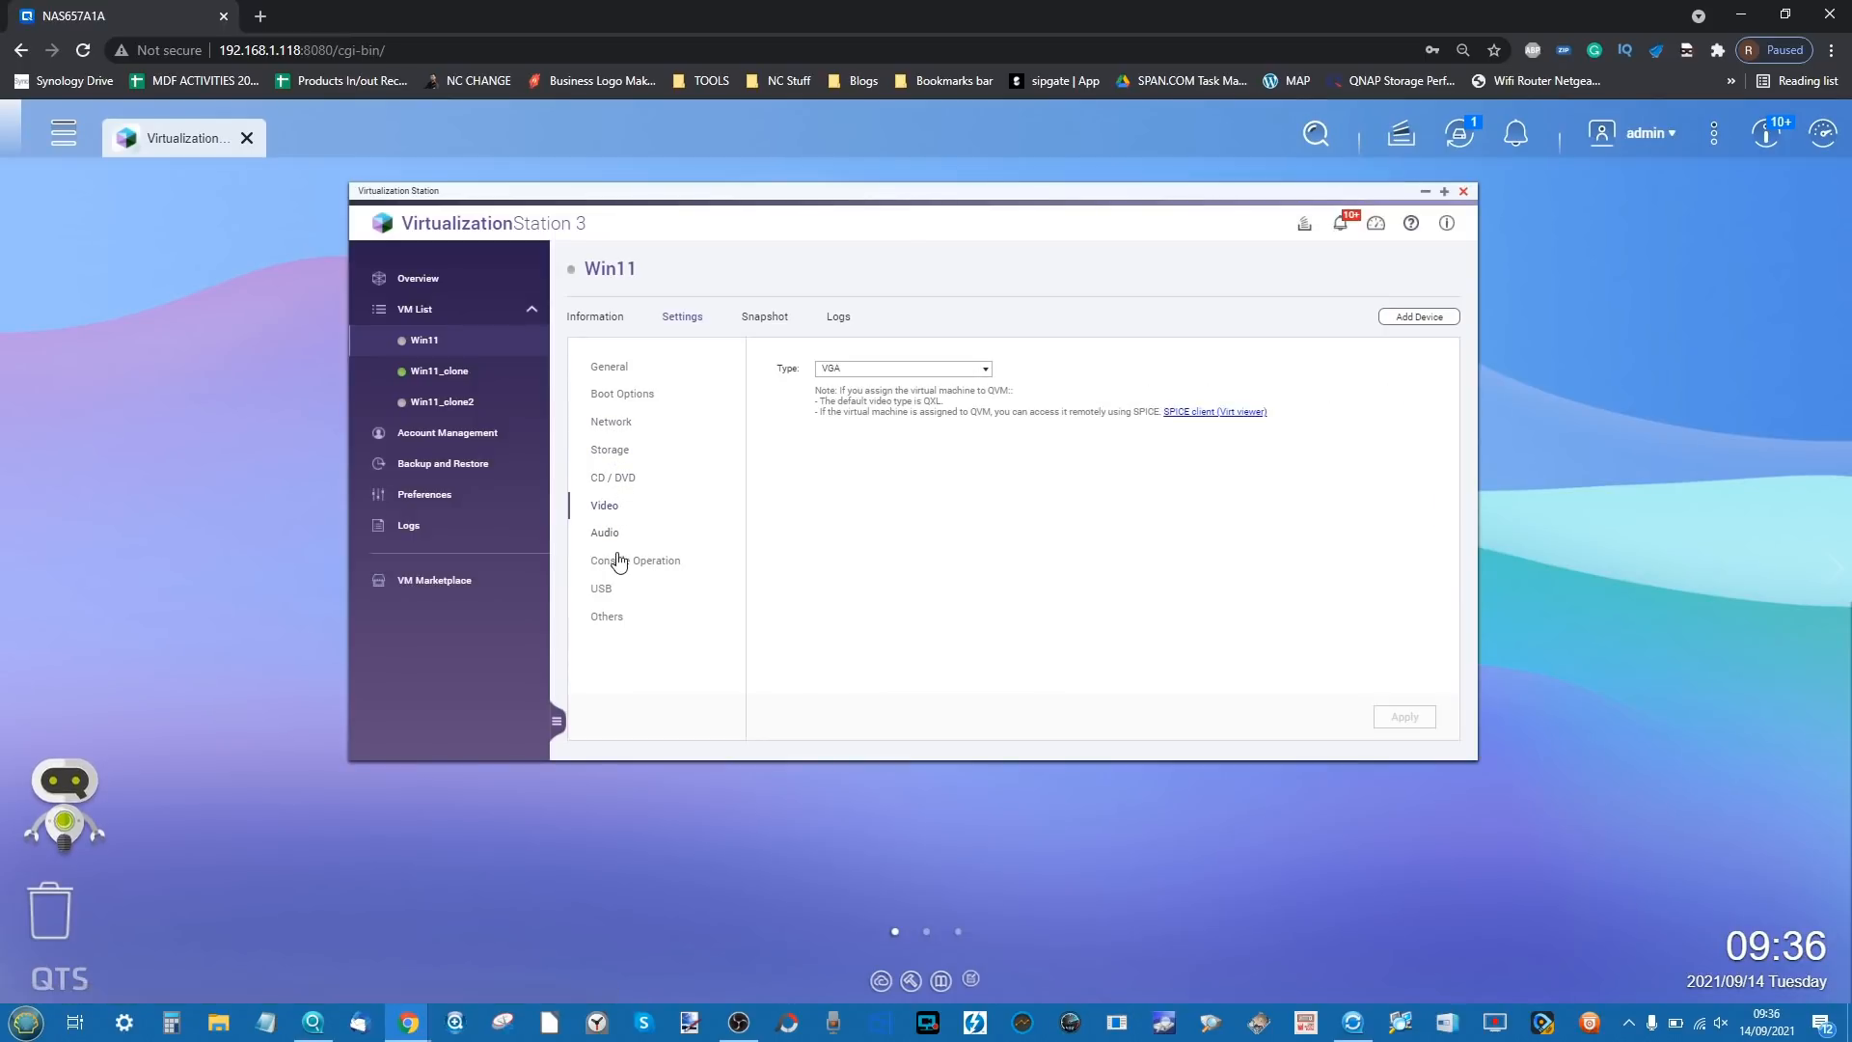
{"action": "left_click", "coordinate": [621, 560]}
{"action": "left_click", "coordinate": [604, 588]}
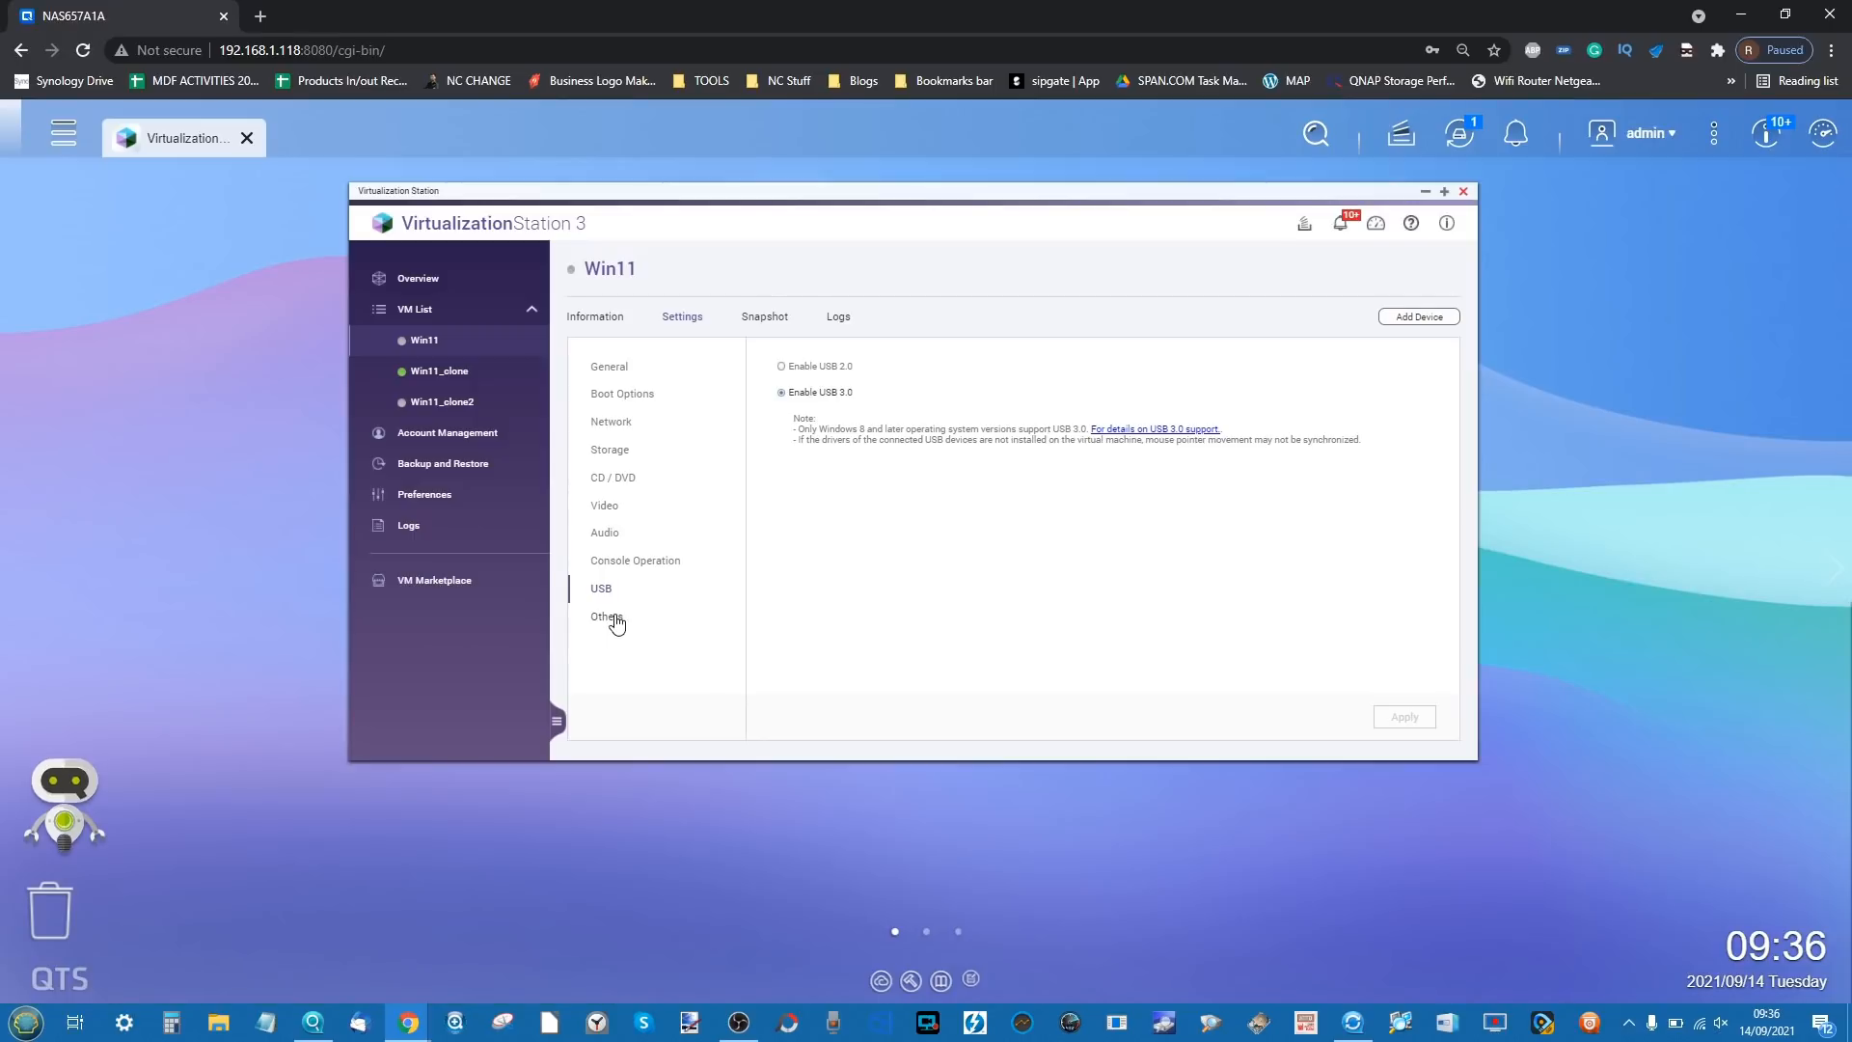
{"action": "left_click", "coordinate": [608, 619]}
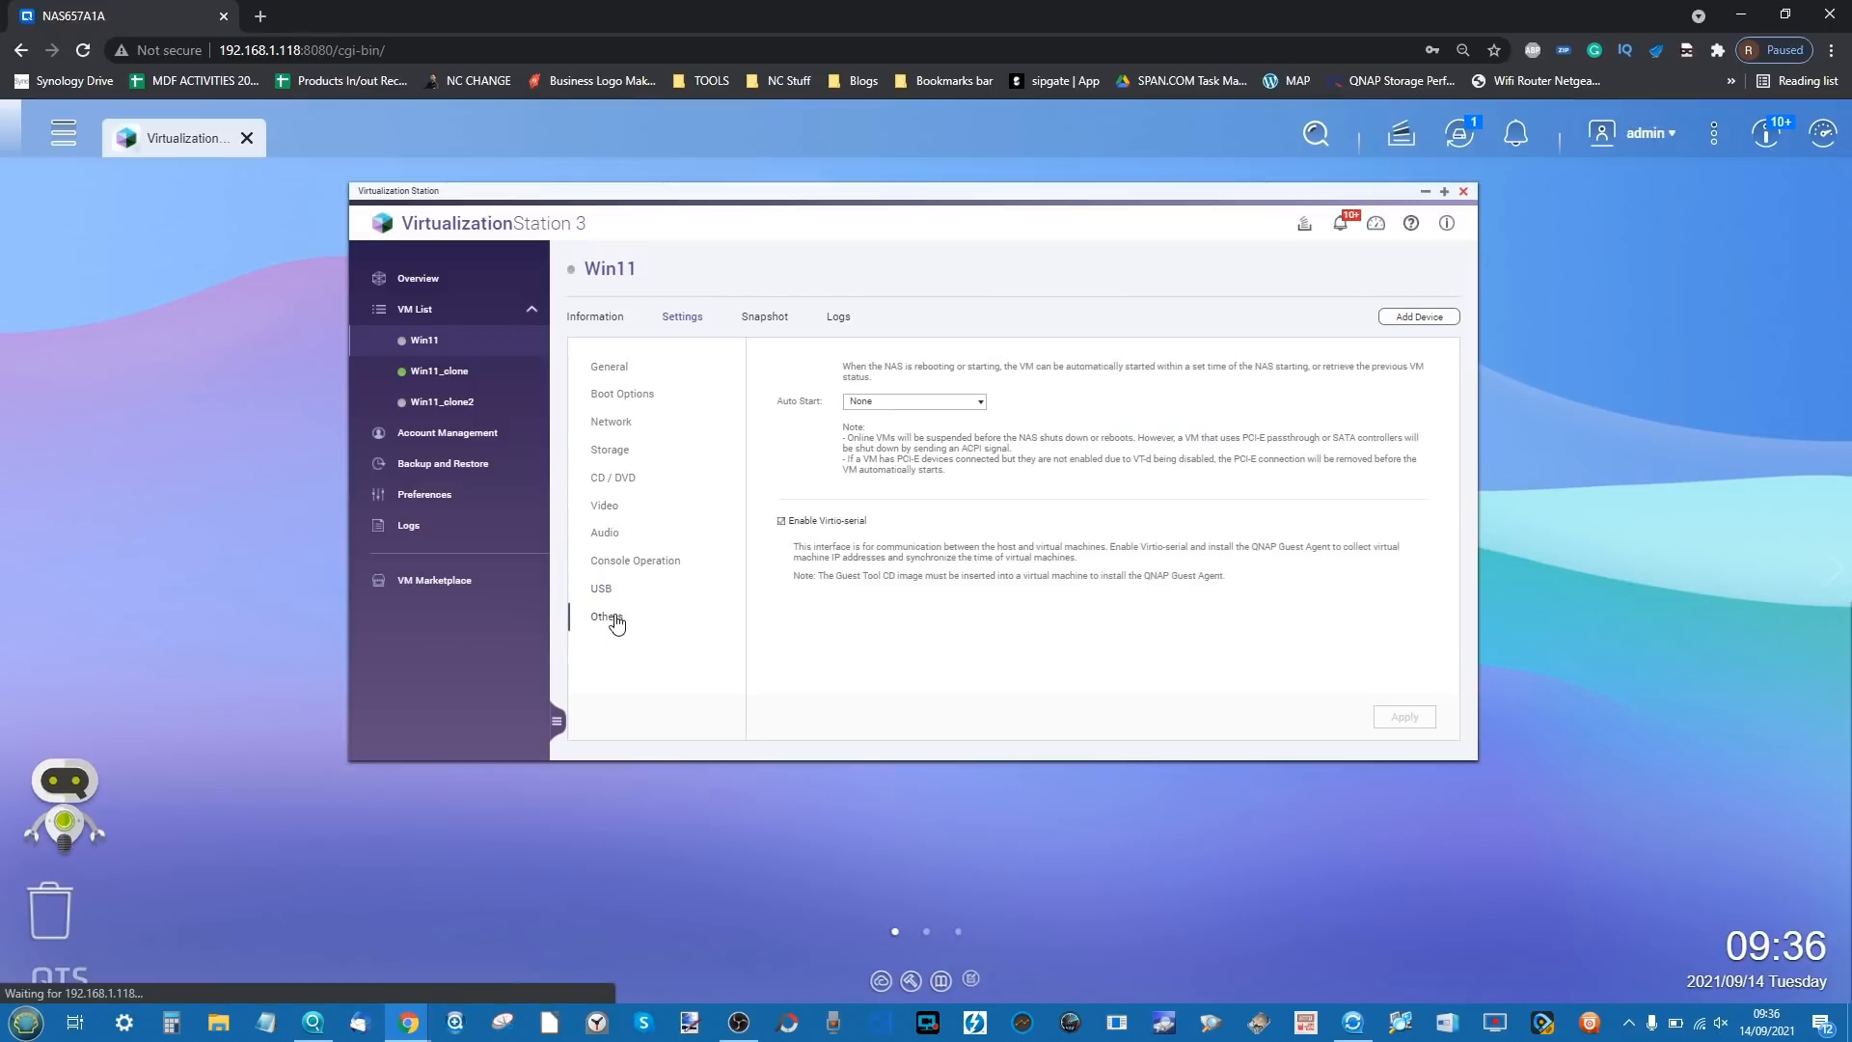
- Return to the VM overview, open Win11_clone's console, and go back to the QTS desktop tab
{"action": "left_click", "coordinate": [434, 284]}
{"action": "left_click", "coordinate": [651, 529]}
{"action": "left_click", "coordinate": [210, 31]}
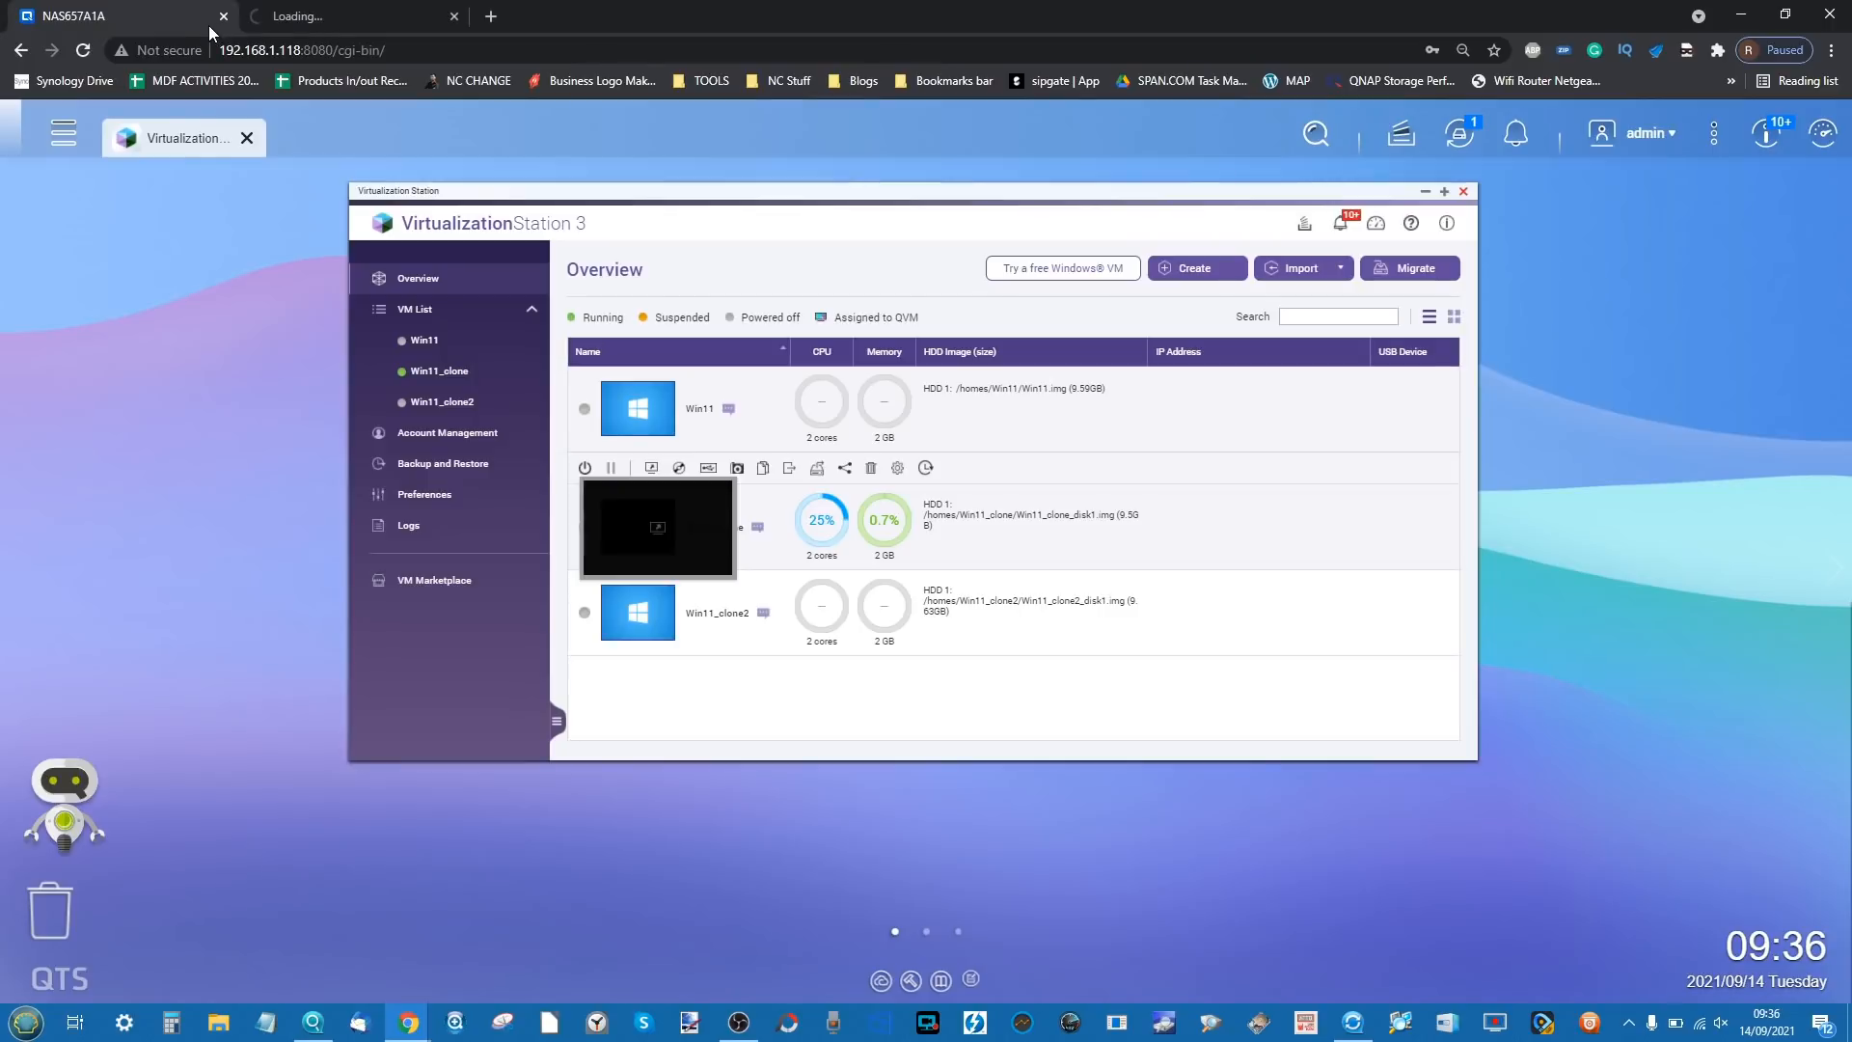
- View the VM Marketplace, then open the 'Try a free Windows VM' offer
{"action": "left_click", "coordinate": [460, 590]}
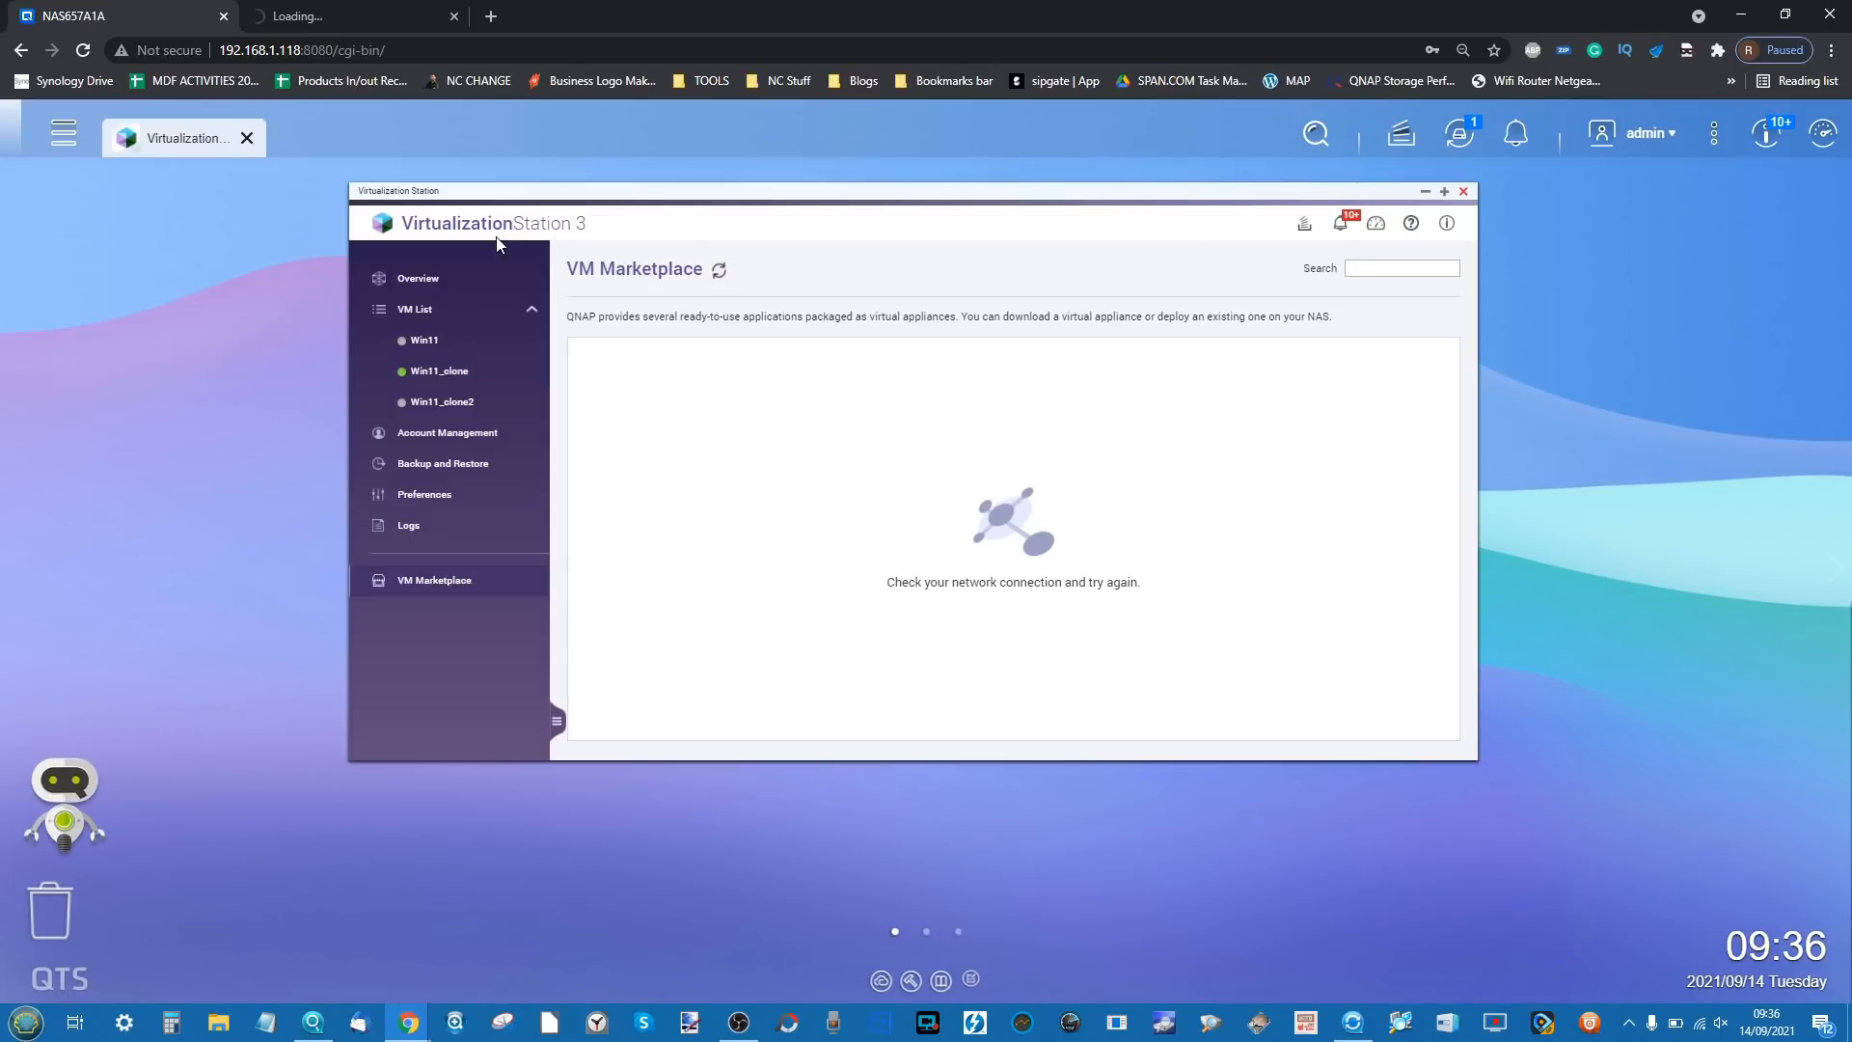
{"action": "left_click", "coordinate": [405, 291]}
{"action": "left_click", "coordinate": [1099, 273]}
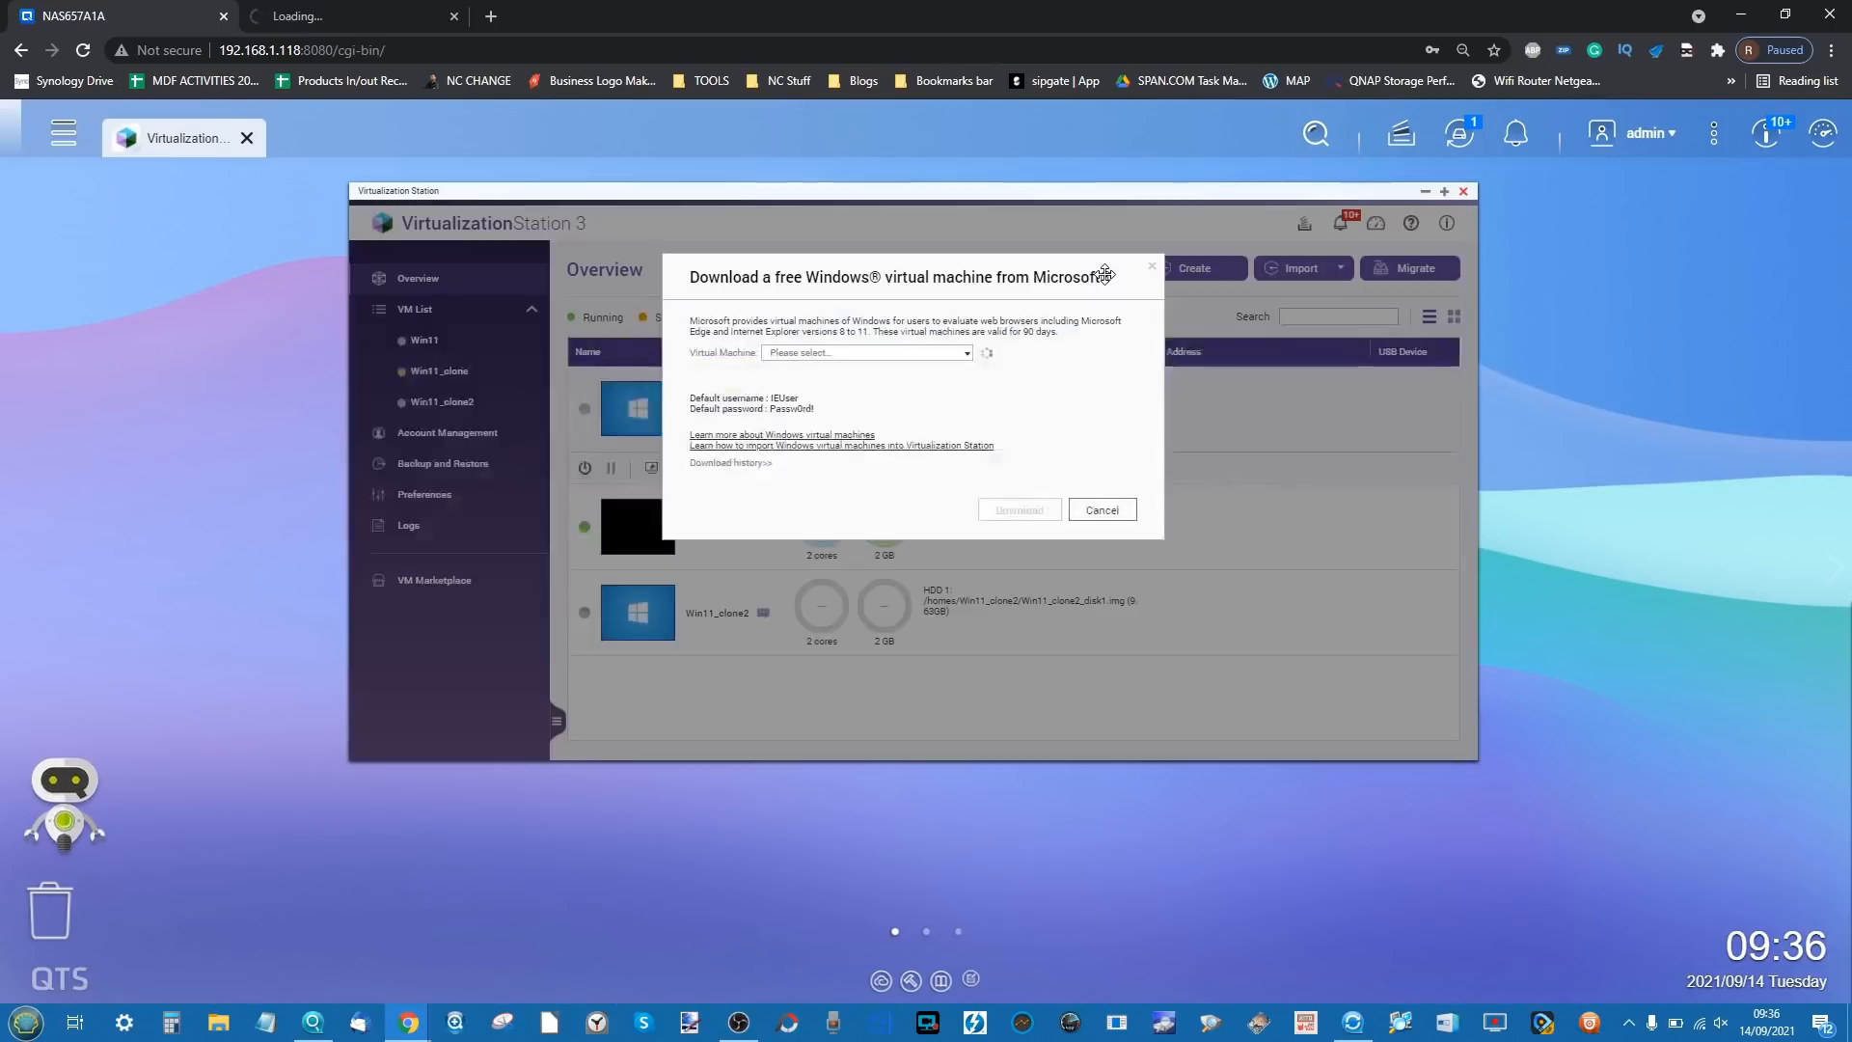
- Check the empty downloadable Windows VM list, cancel the offer, and close the Win11_clone console tab
{"action": "left_click", "coordinate": [822, 357]}
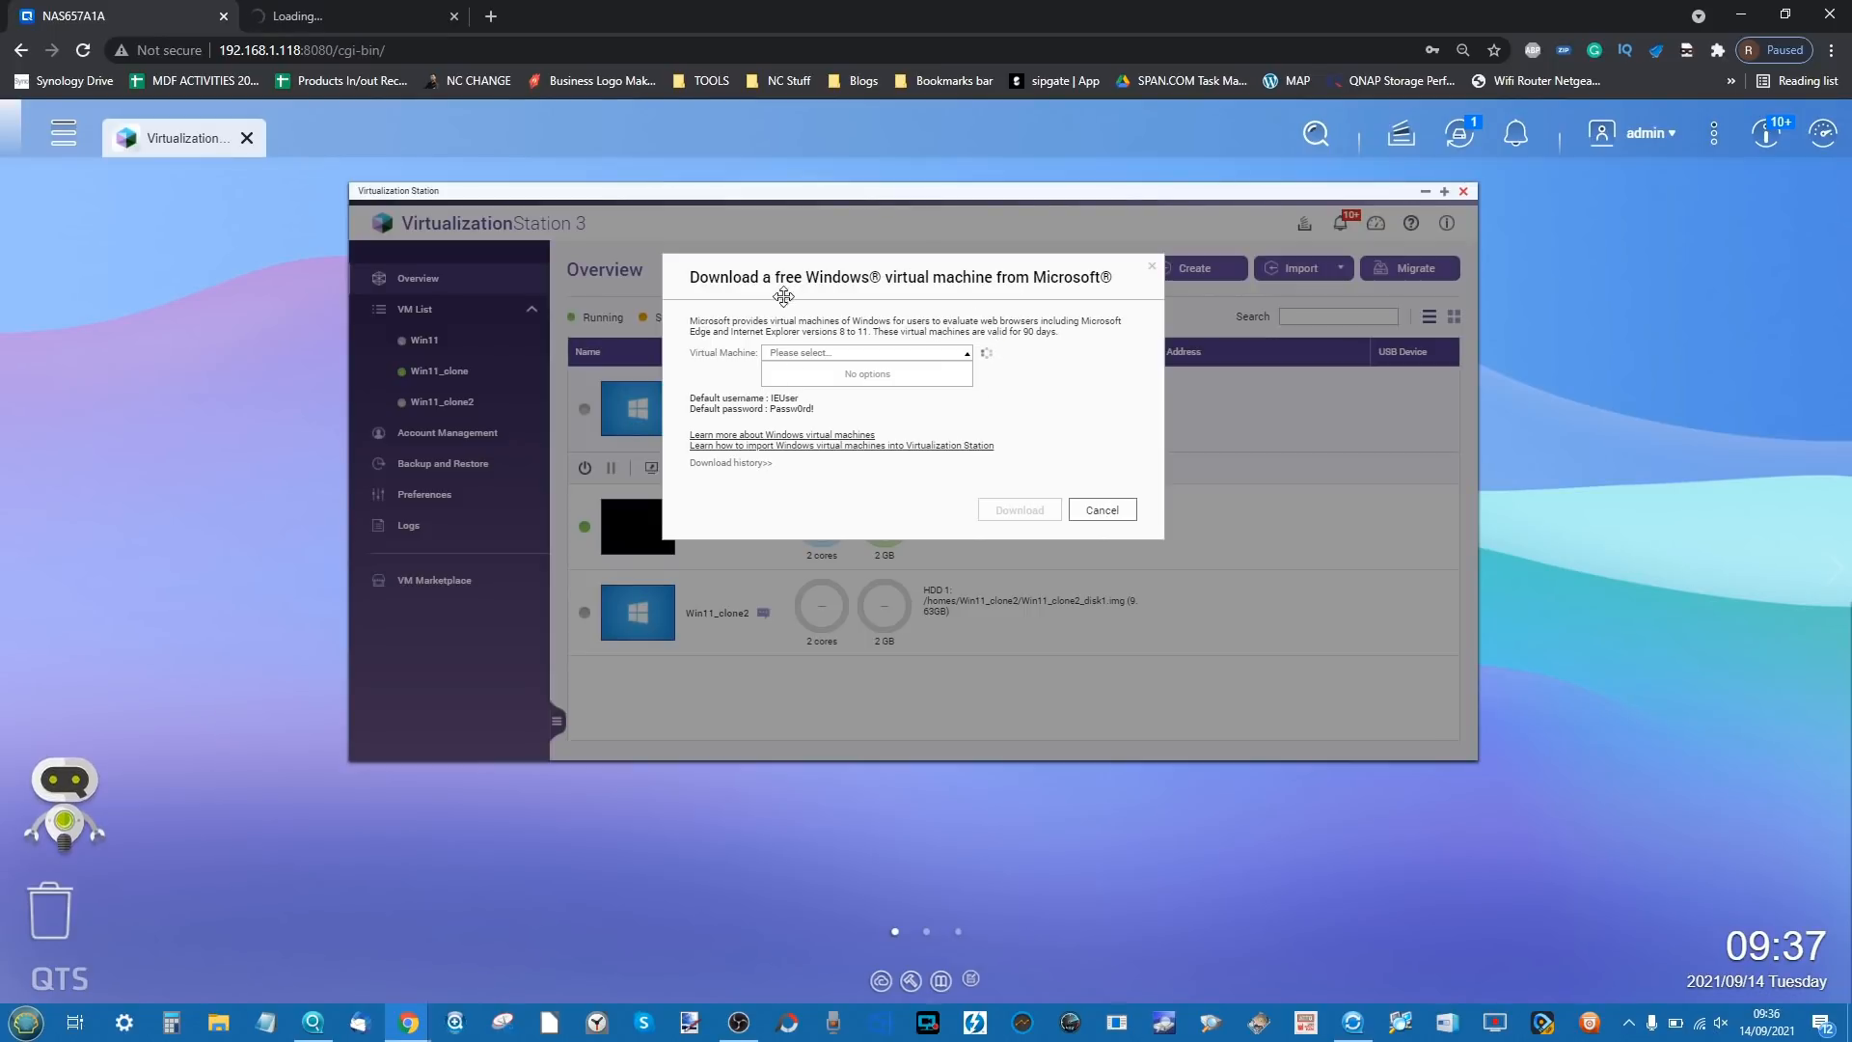
{"action": "scroll", "coordinate": [849, 338], "scroll_direction": "up", "scroll_amount": 5}
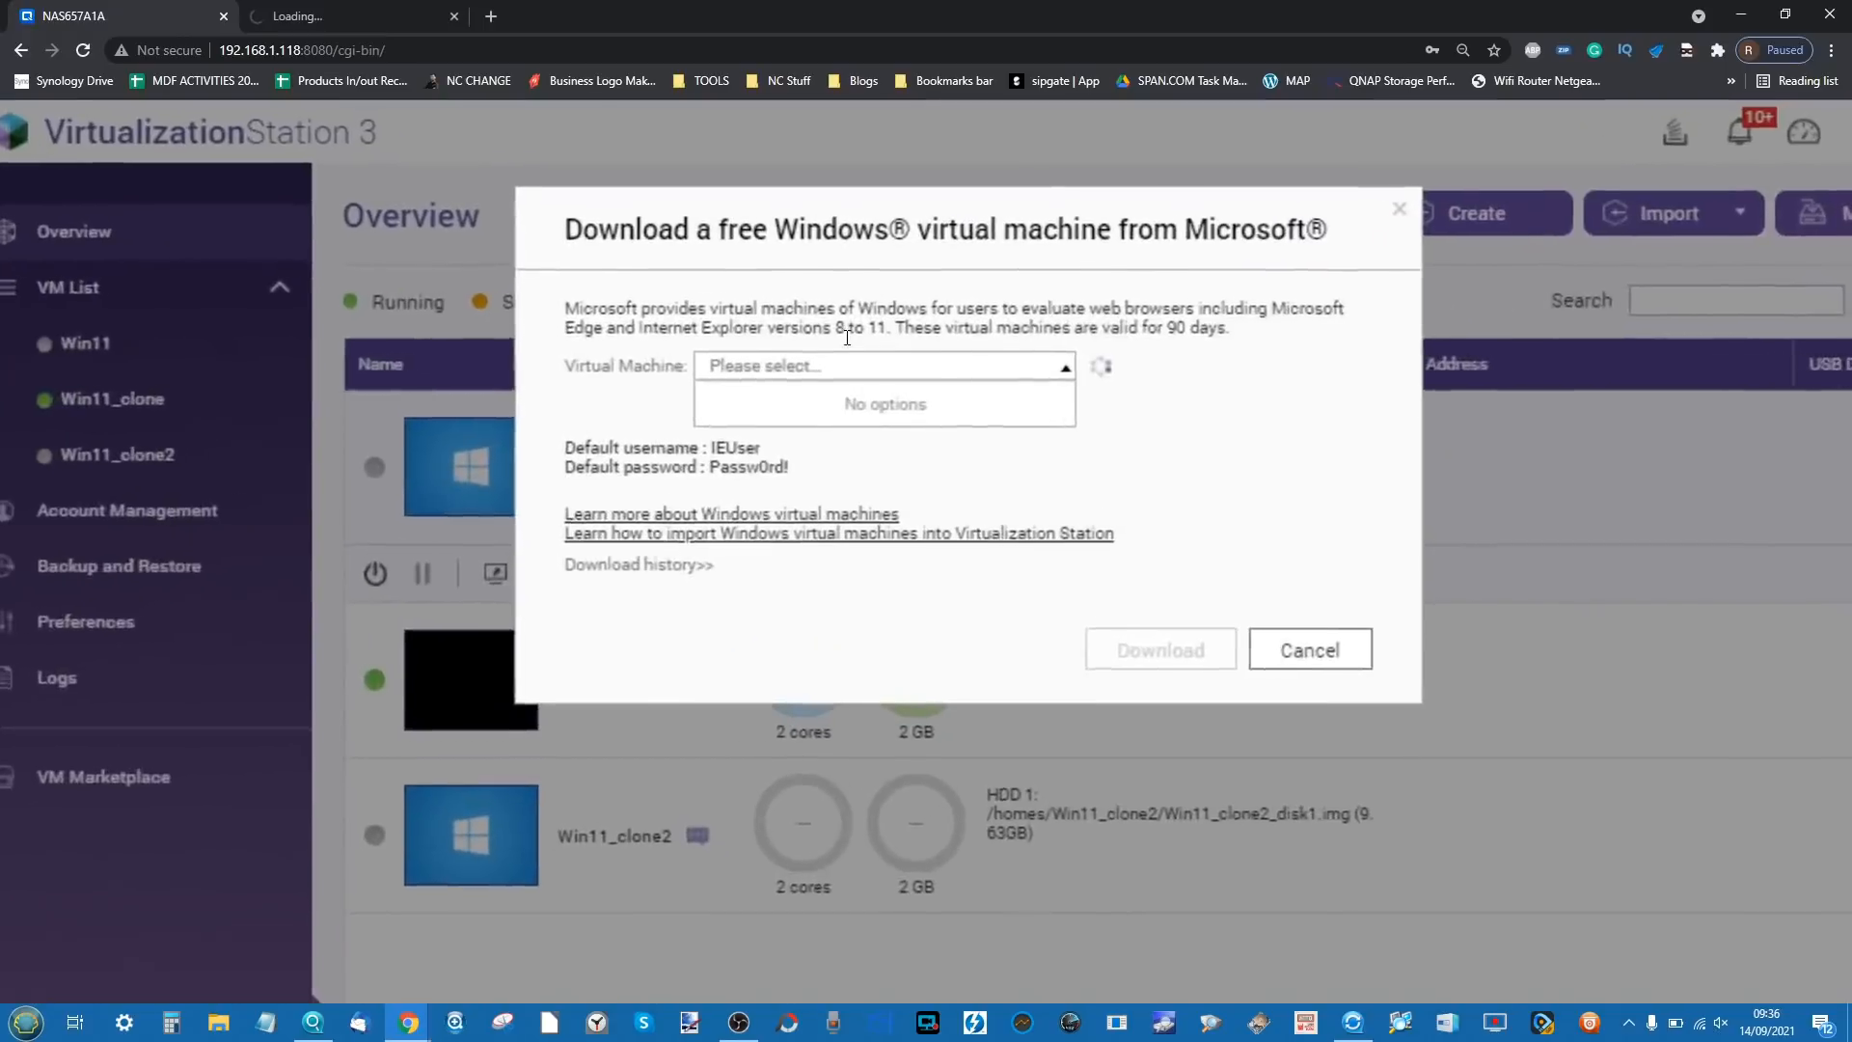
{"action": "left_click", "coordinate": [892, 325]}
{"action": "mouse_move", "coordinate": [892, 325]}
{"action": "left_mouse_down"}
{"action": "mouse_move", "coordinate": [858, 325]}
{"action": "mouse_move", "coordinate": [890, 325]}
{"action": "left_mouse_up"}
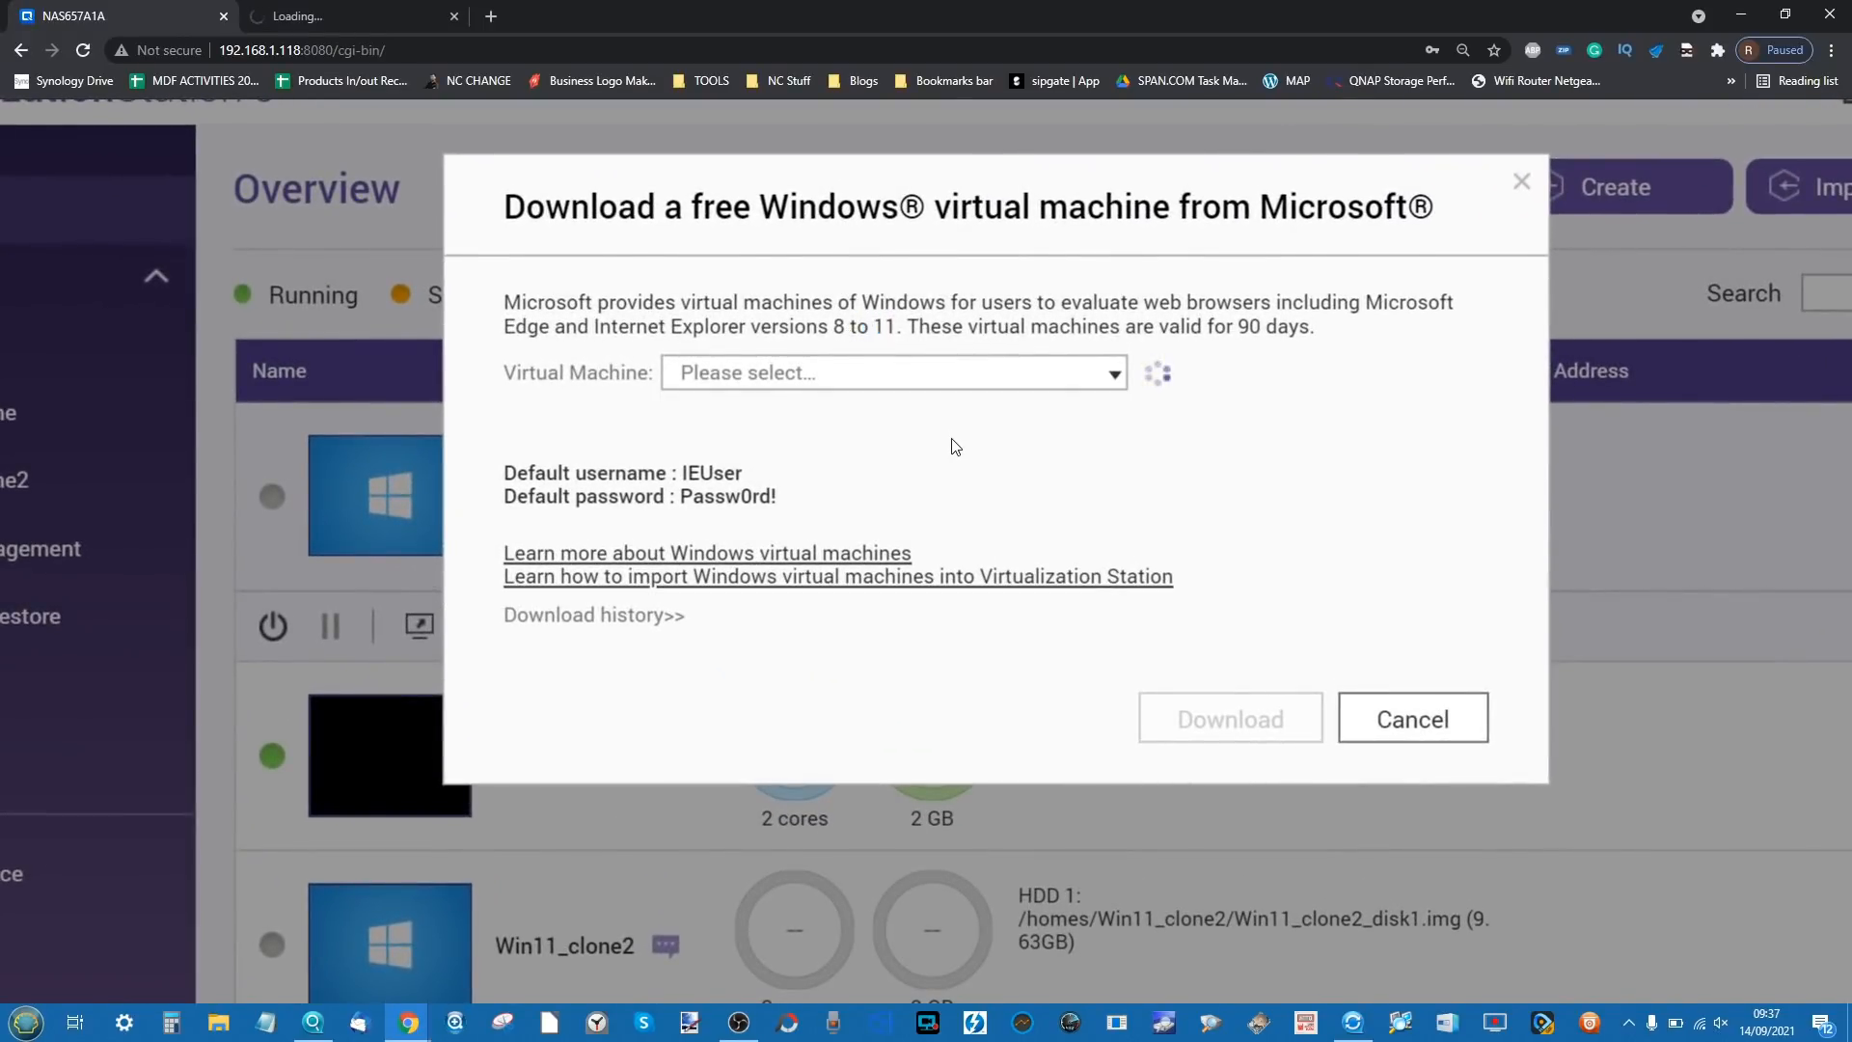
{"action": "scroll", "coordinate": [956, 446], "scroll_direction": "down", "scroll_amount": 5}
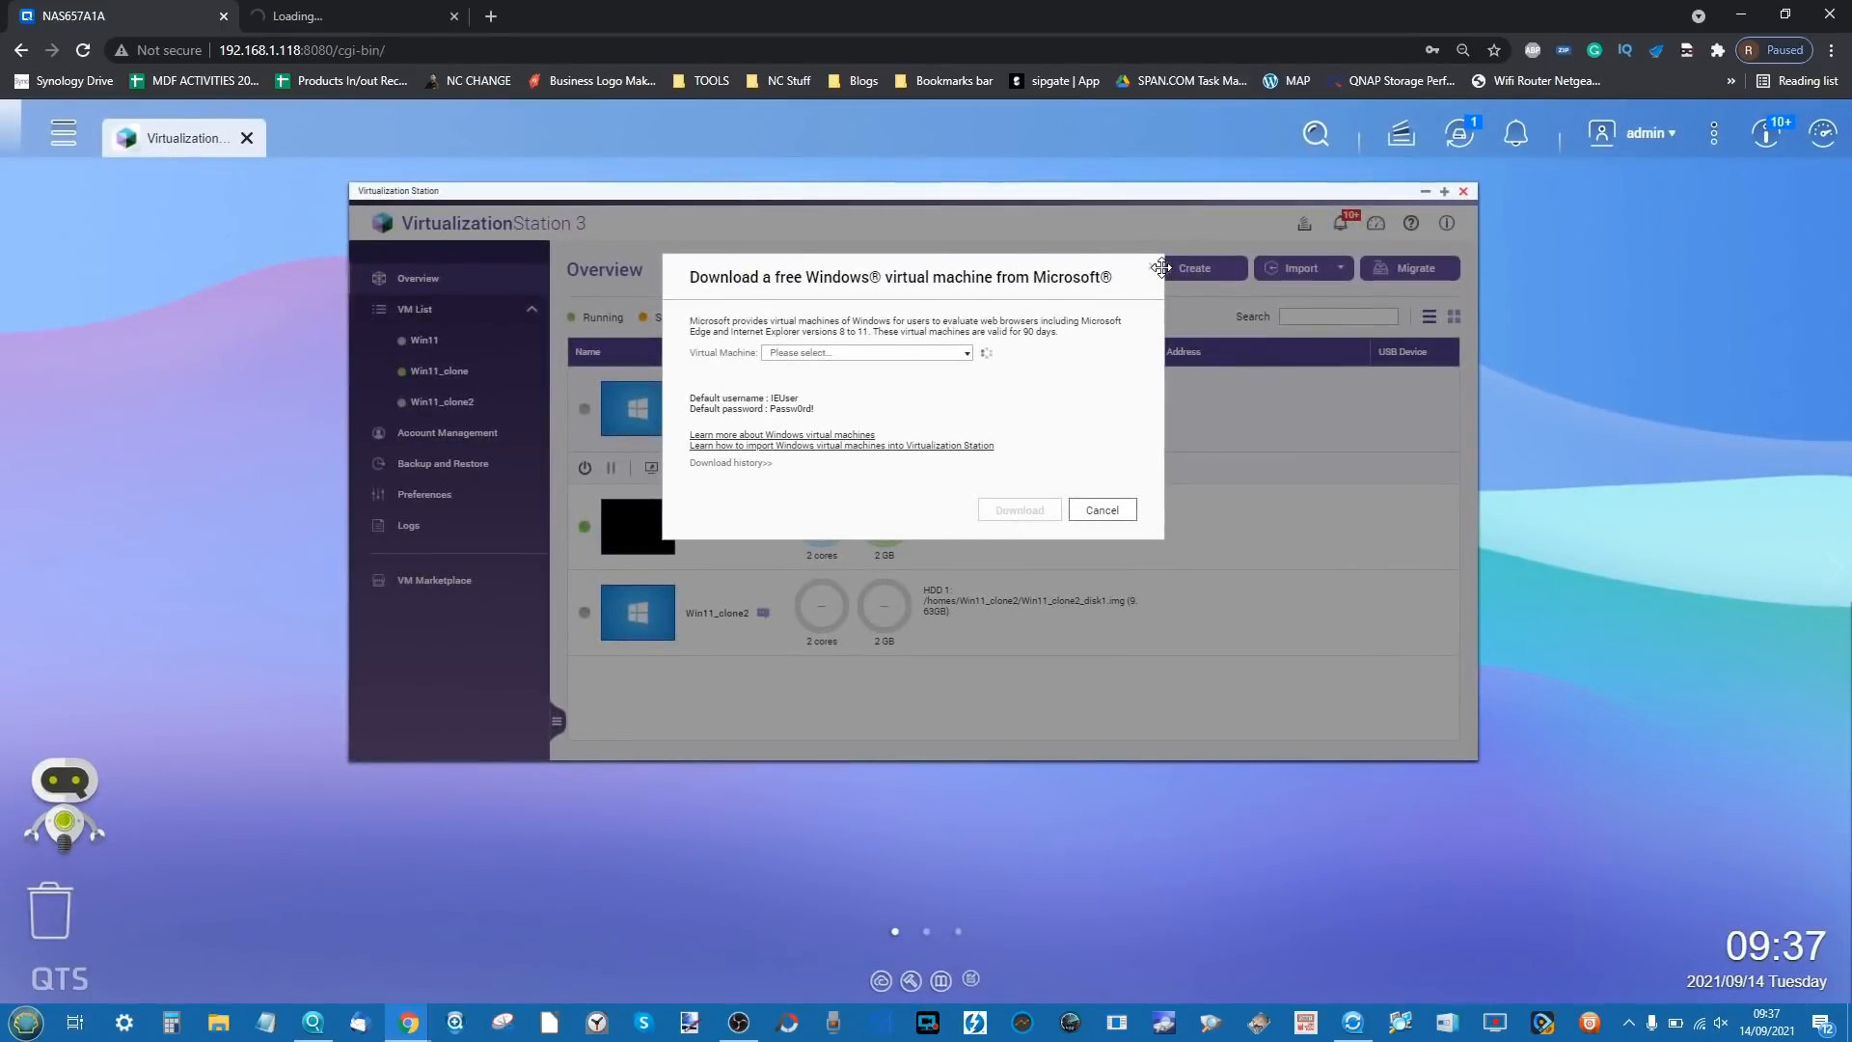
{"action": "left_click", "coordinate": [1152, 273]}
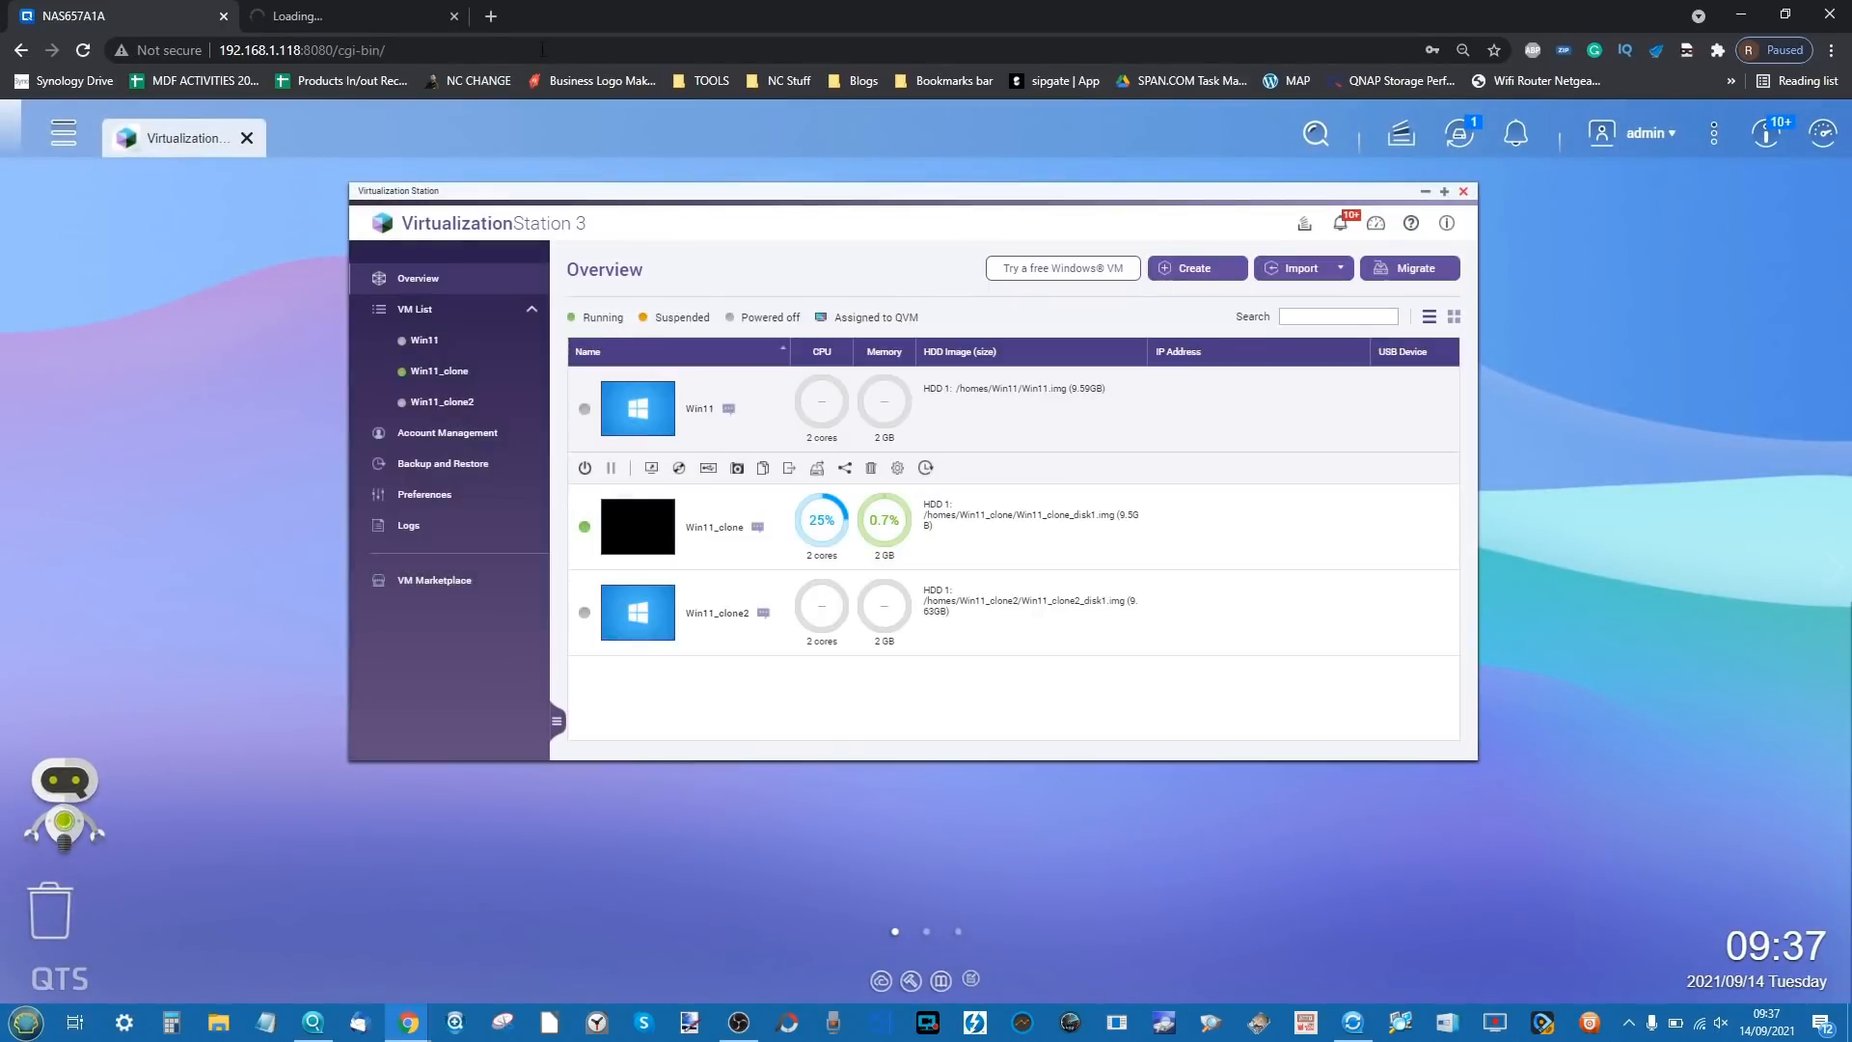
{"action": "left_click", "coordinate": [455, 17]}
- Launch Hyper Data Protector from the QTS main menu and switch to its login tab
{"action": "left_click", "coordinate": [59, 143]}
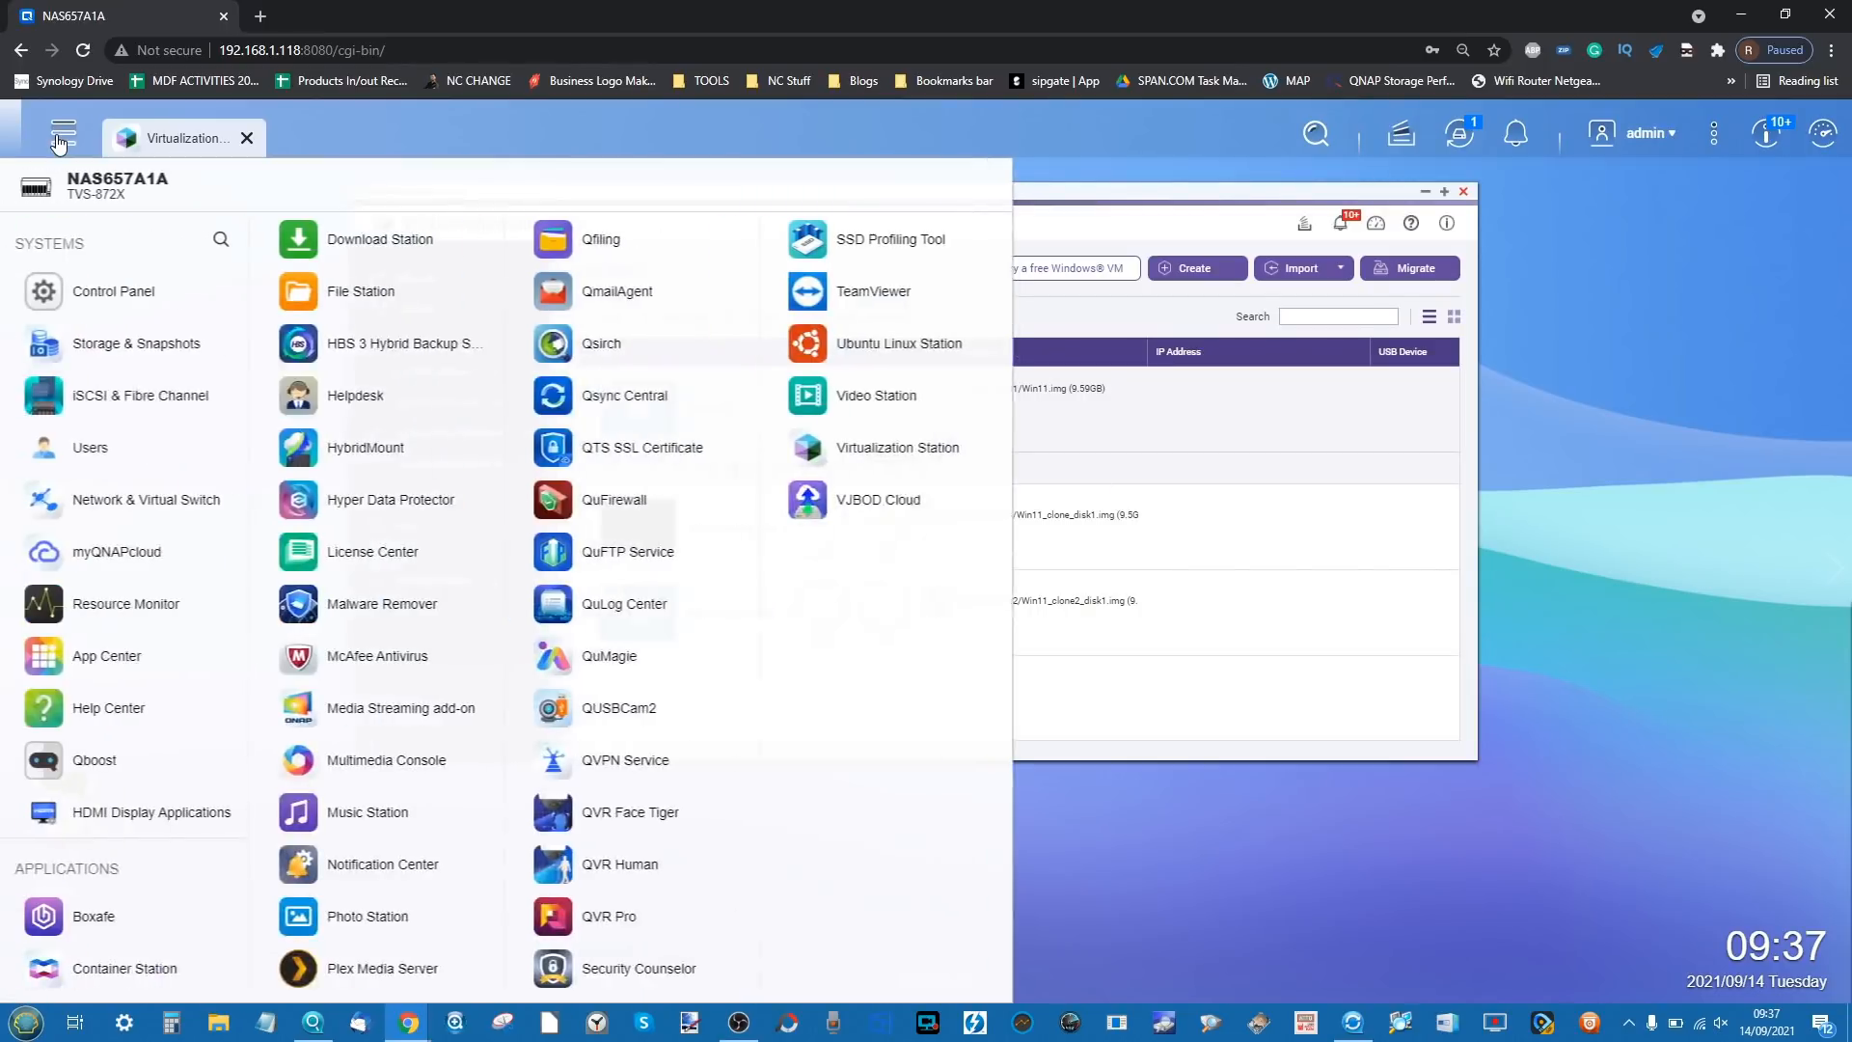
{"action": "left_click", "coordinate": [393, 501]}
{"action": "left_click", "coordinate": [146, 8]}
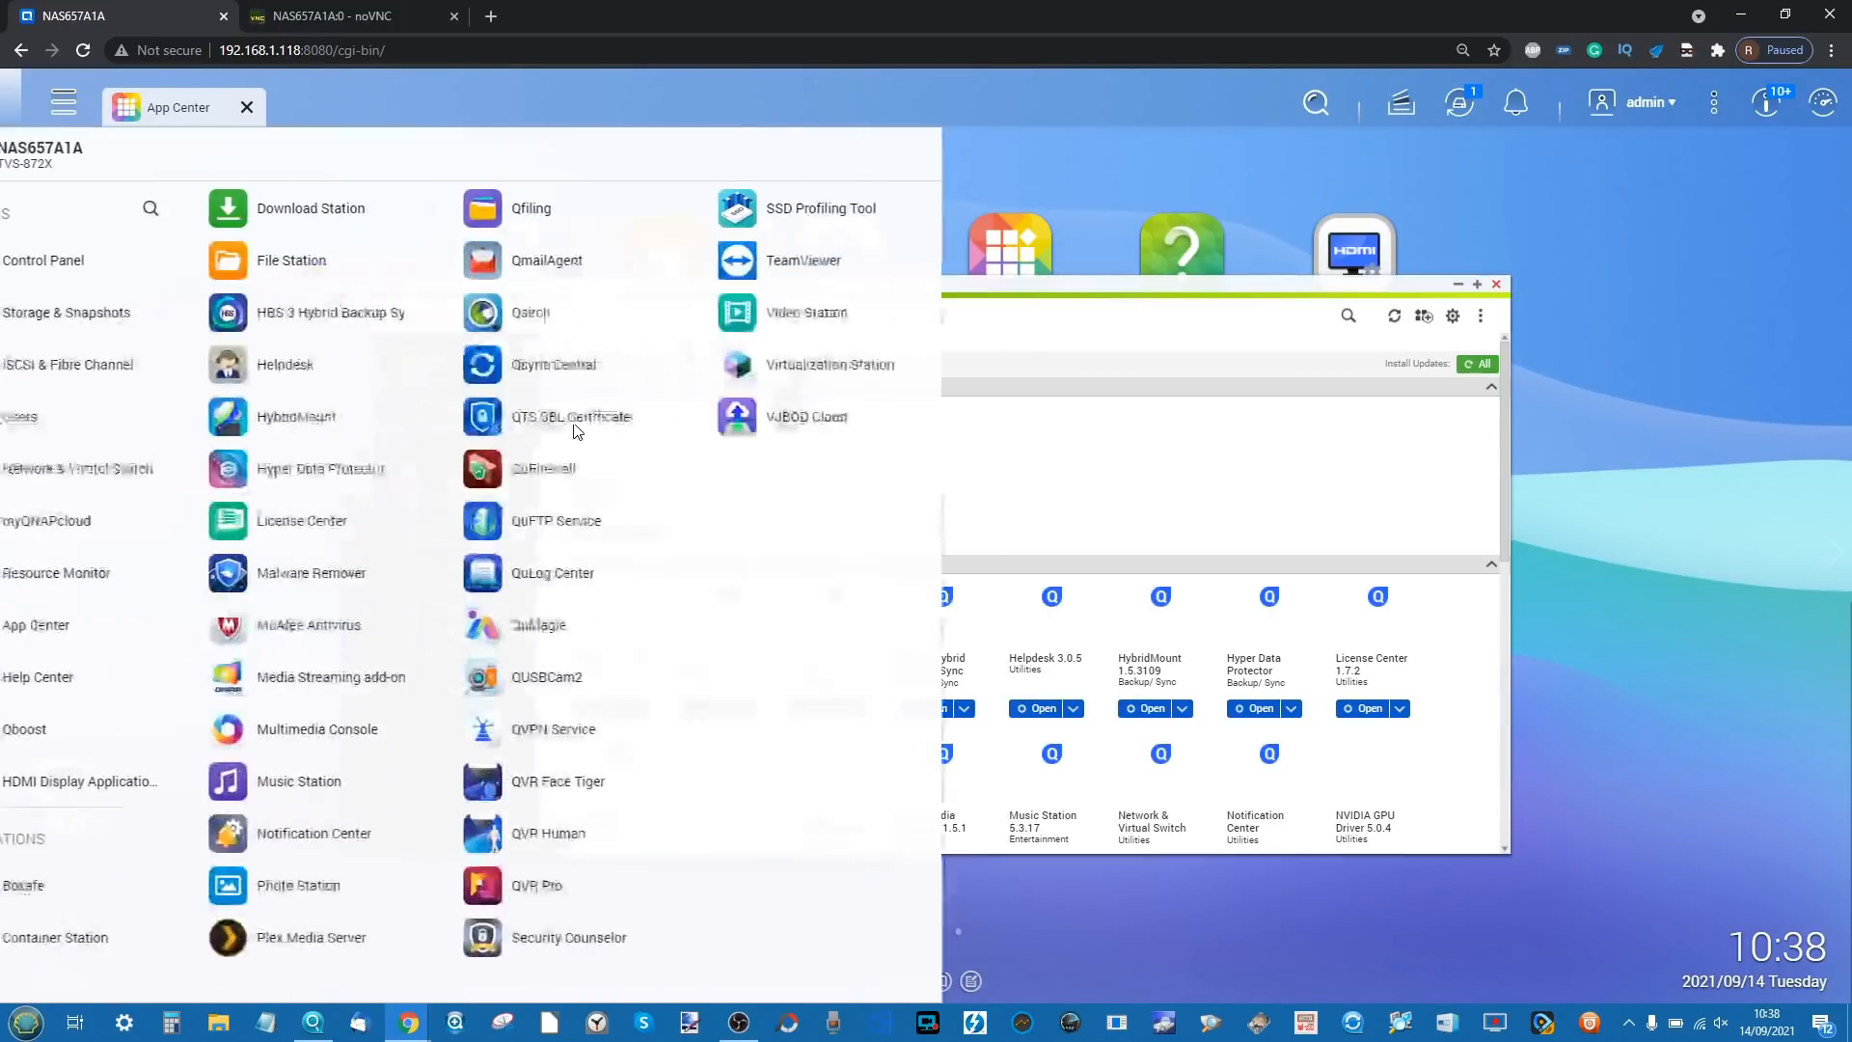
{"action": "left_click", "coordinate": [433, 467]}
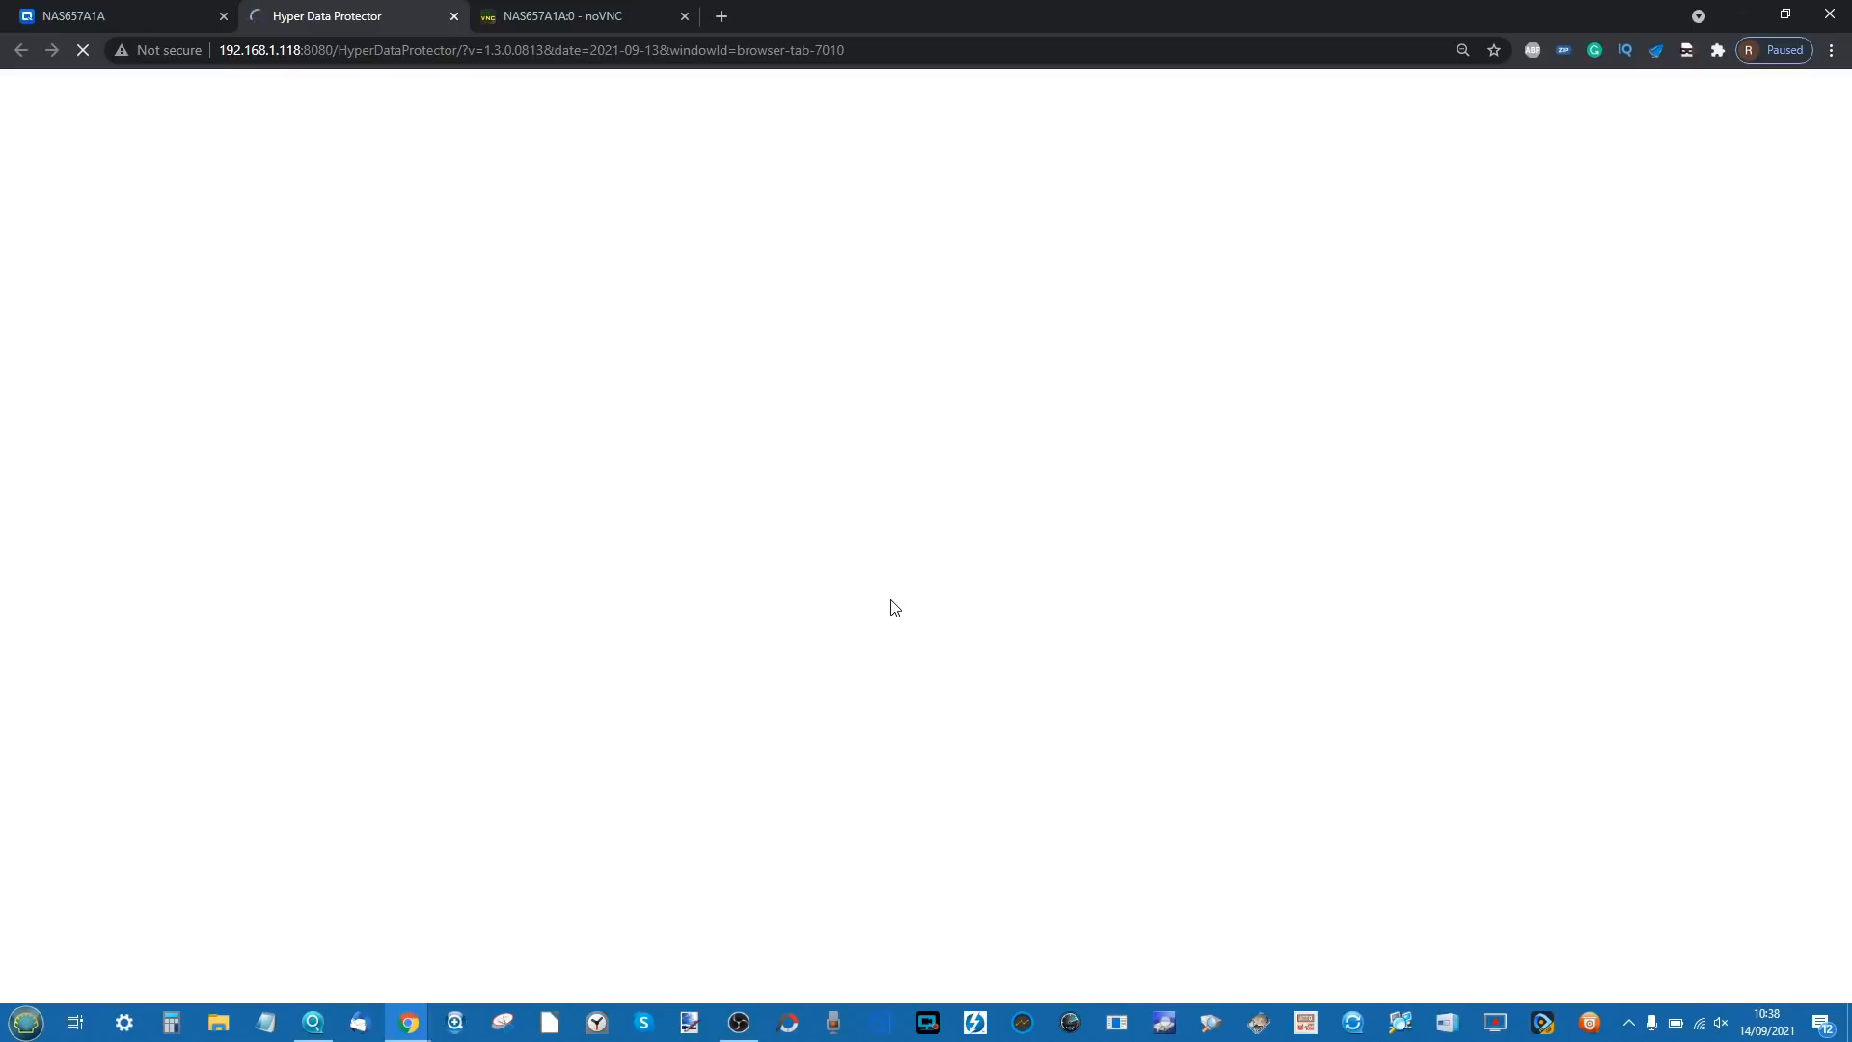
{"action": "left_click", "coordinate": [165, 12]}
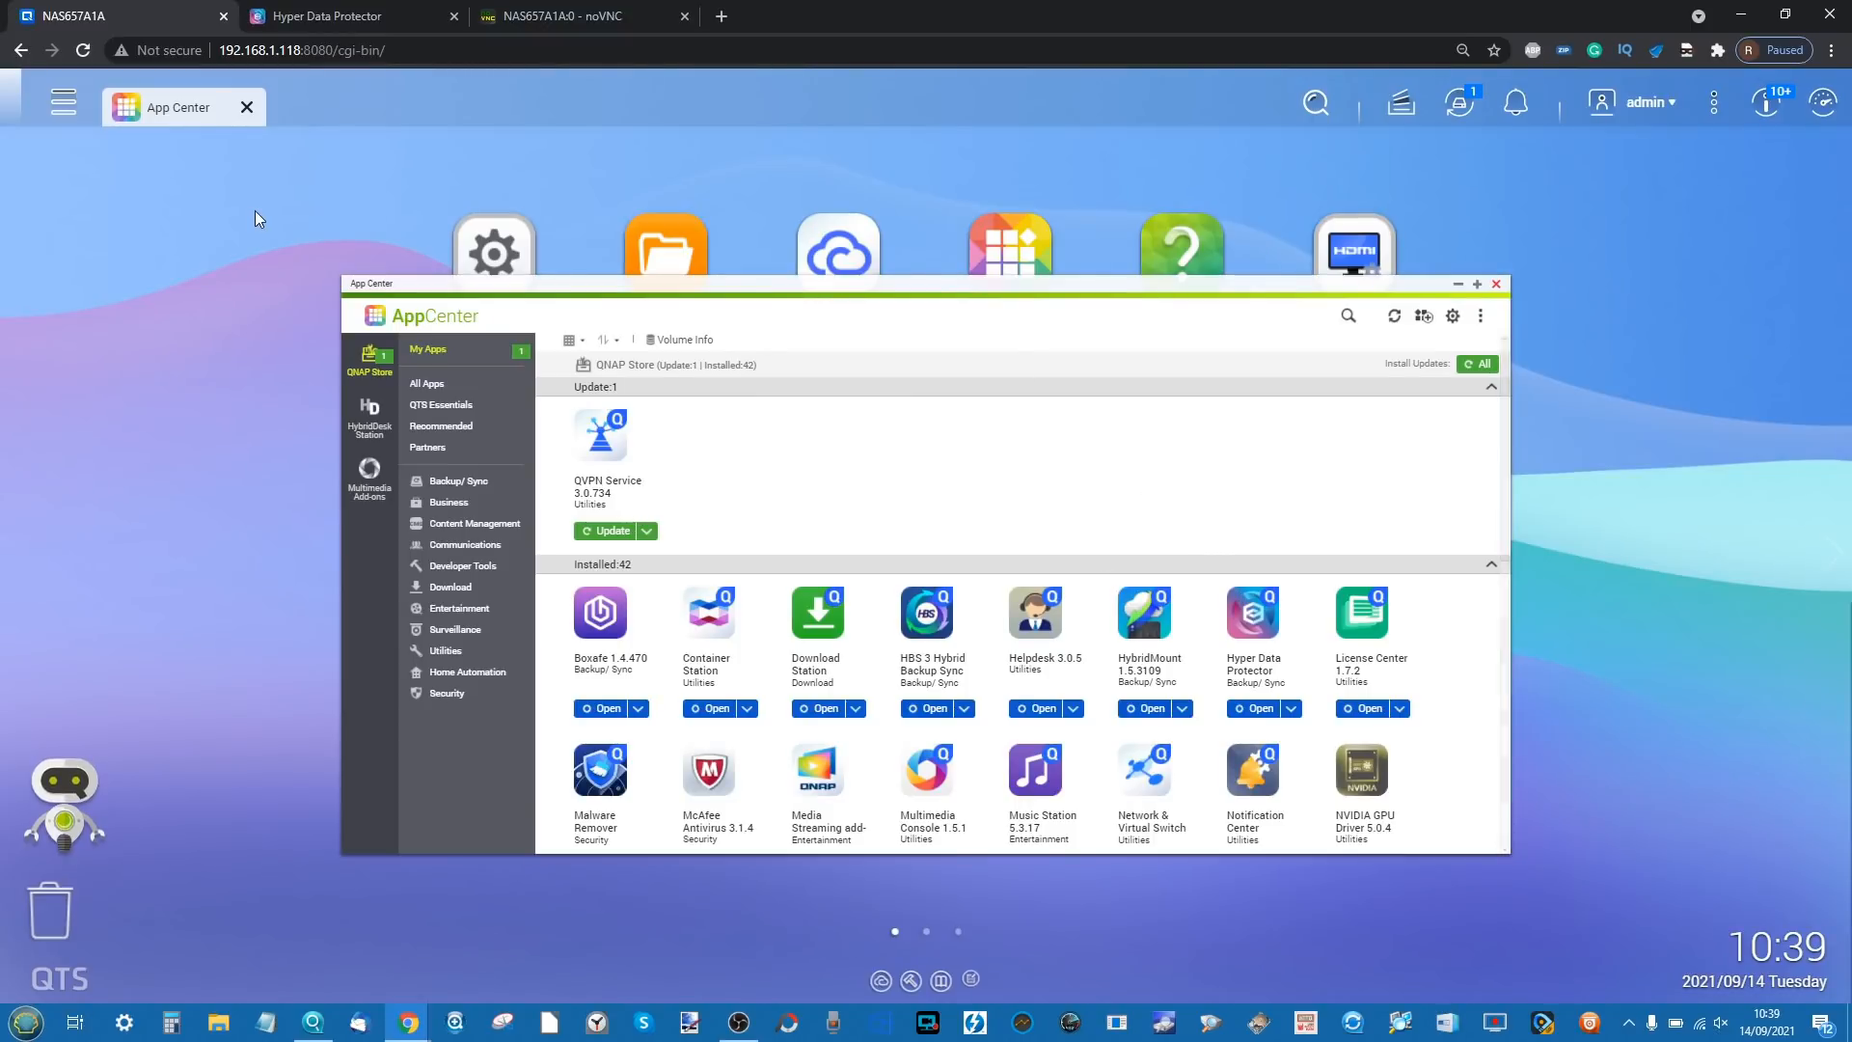
{"action": "left_click", "coordinate": [328, 16]}
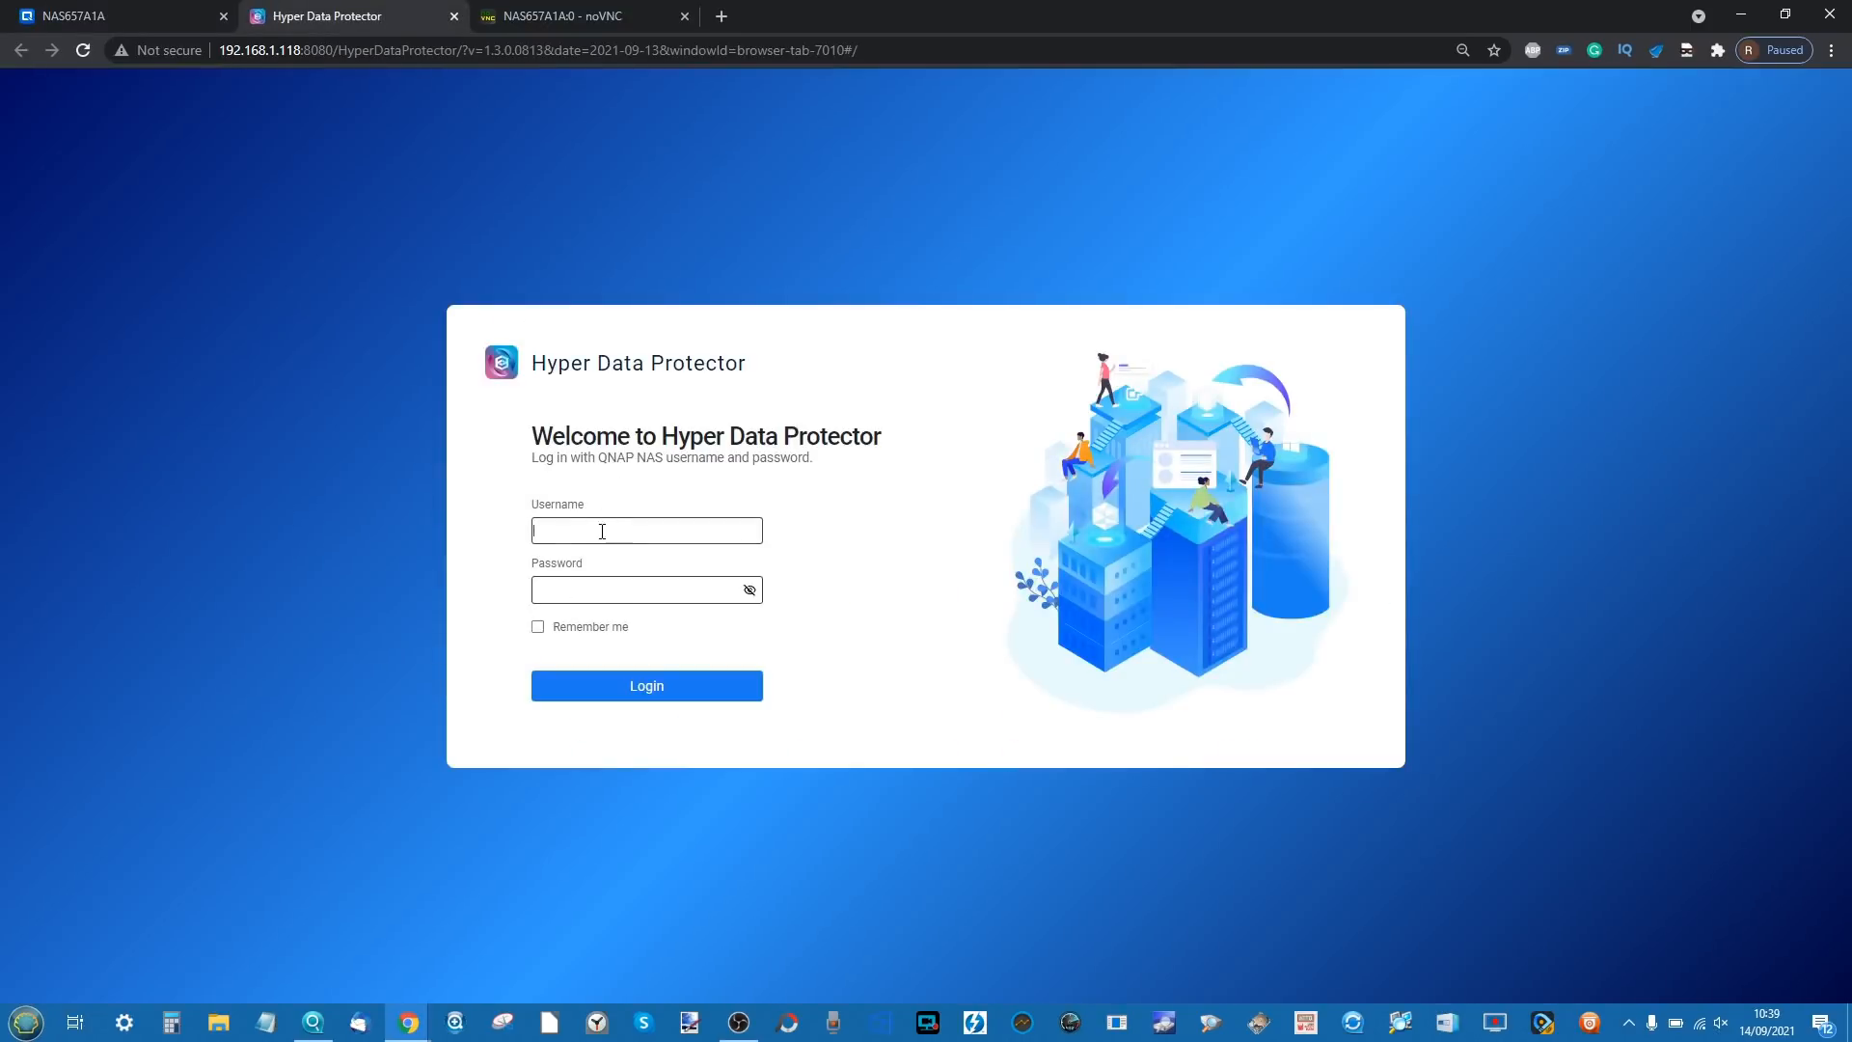
- Log in to Hyper Data Protector as admin, view Inventory, then return to the QTS tab
{"action": "type", "text": "admin"}
{"action": "key", "text": "Return"}
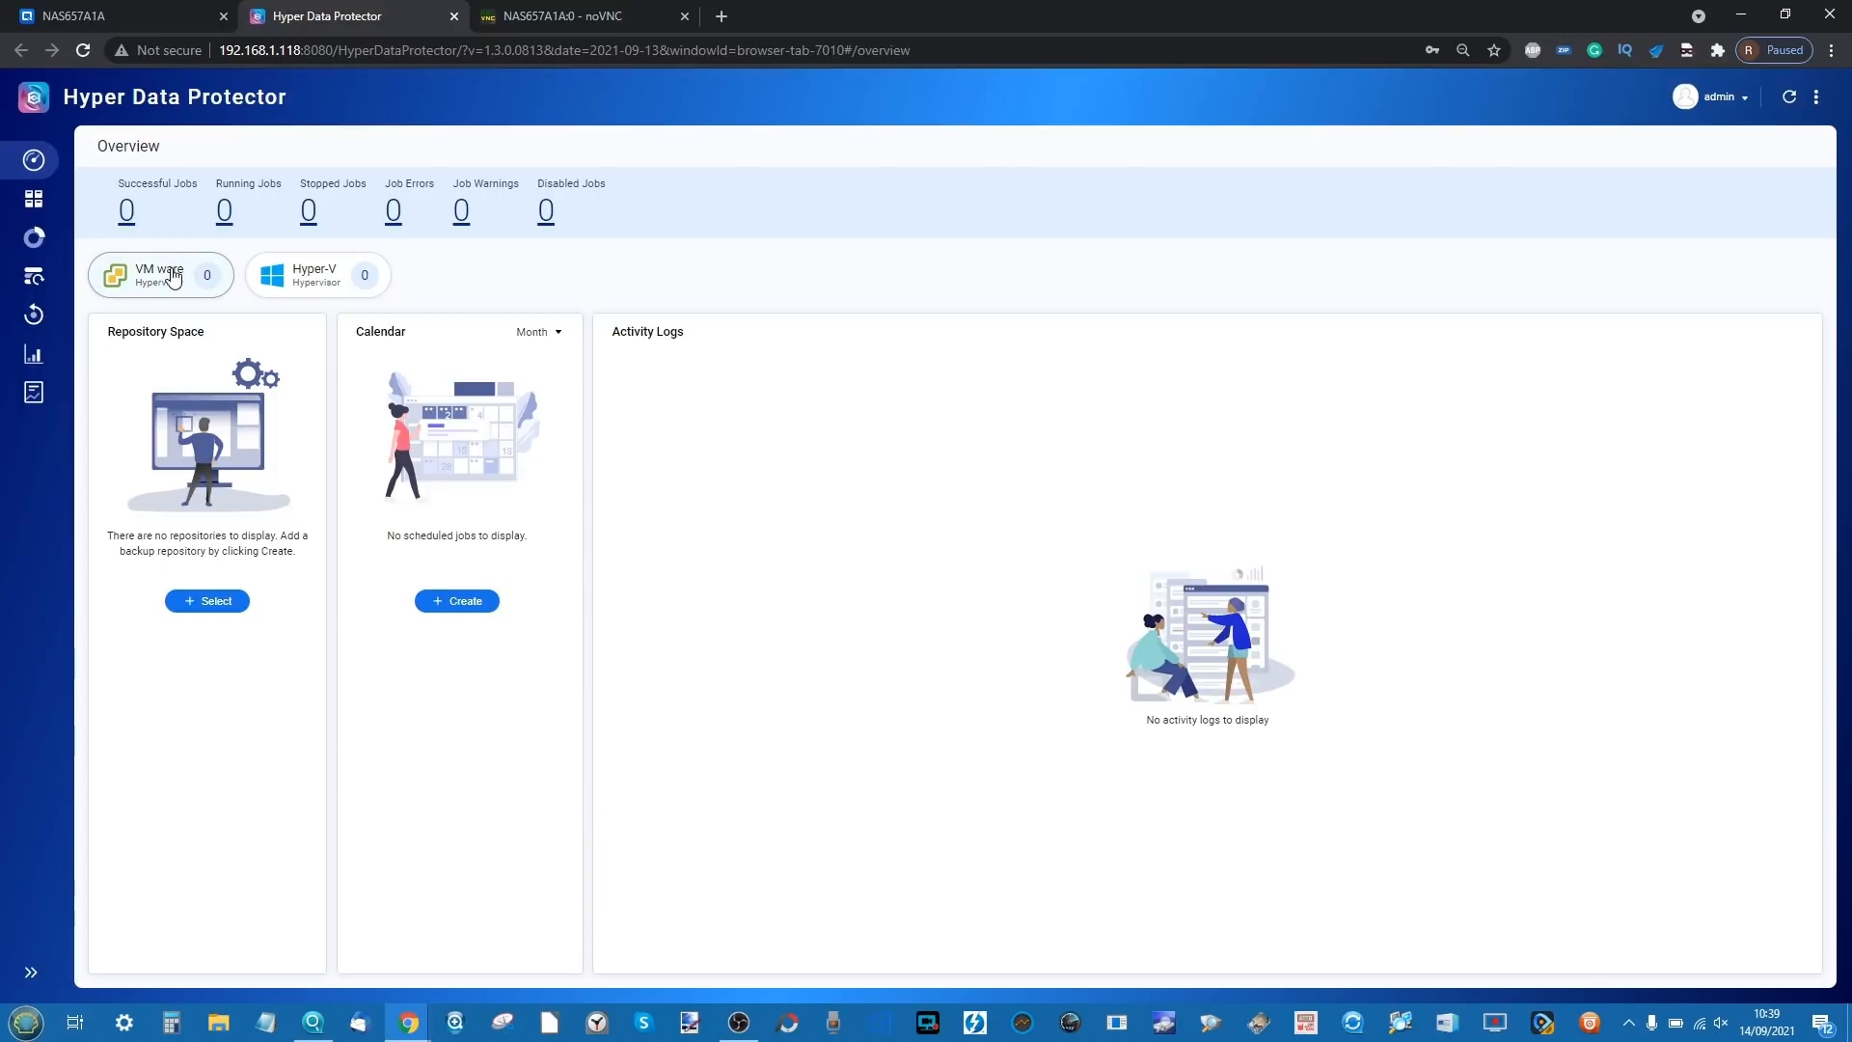
{"action": "left_click", "coordinate": [48, 200]}
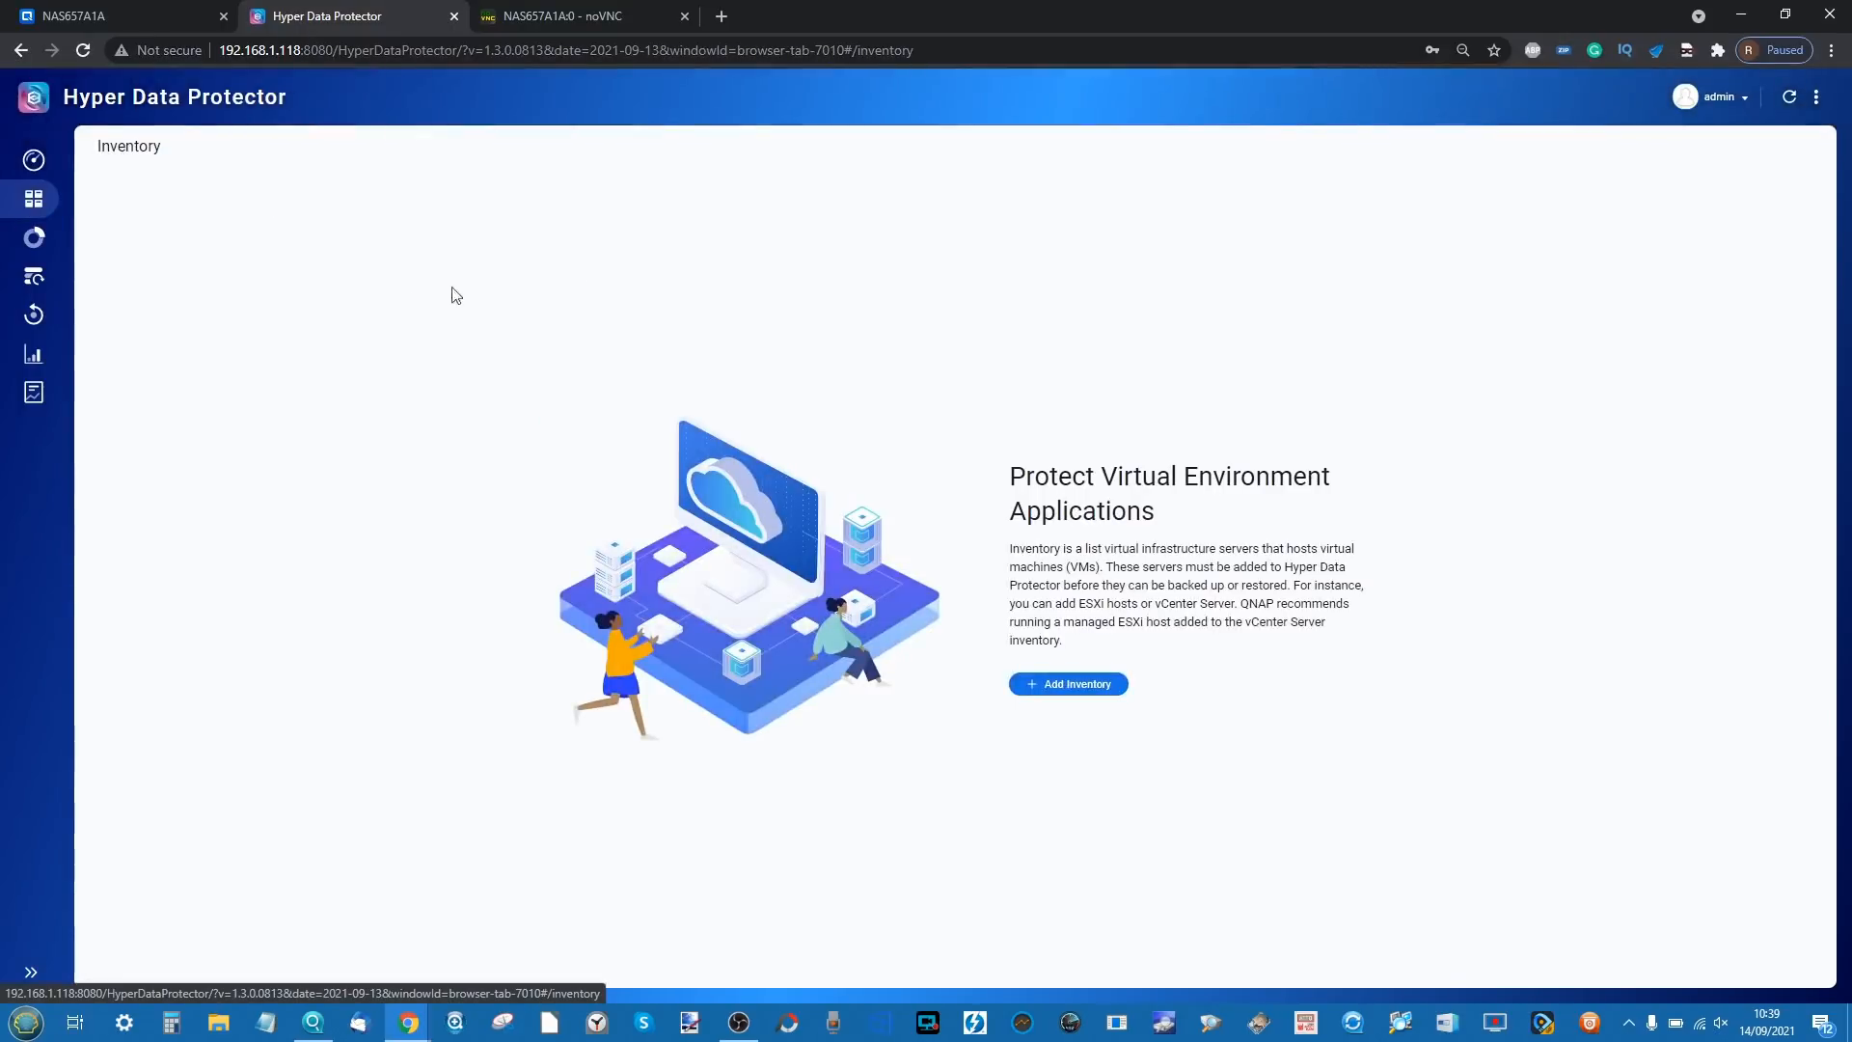
{"action": "left_click", "coordinate": [224, 4]}
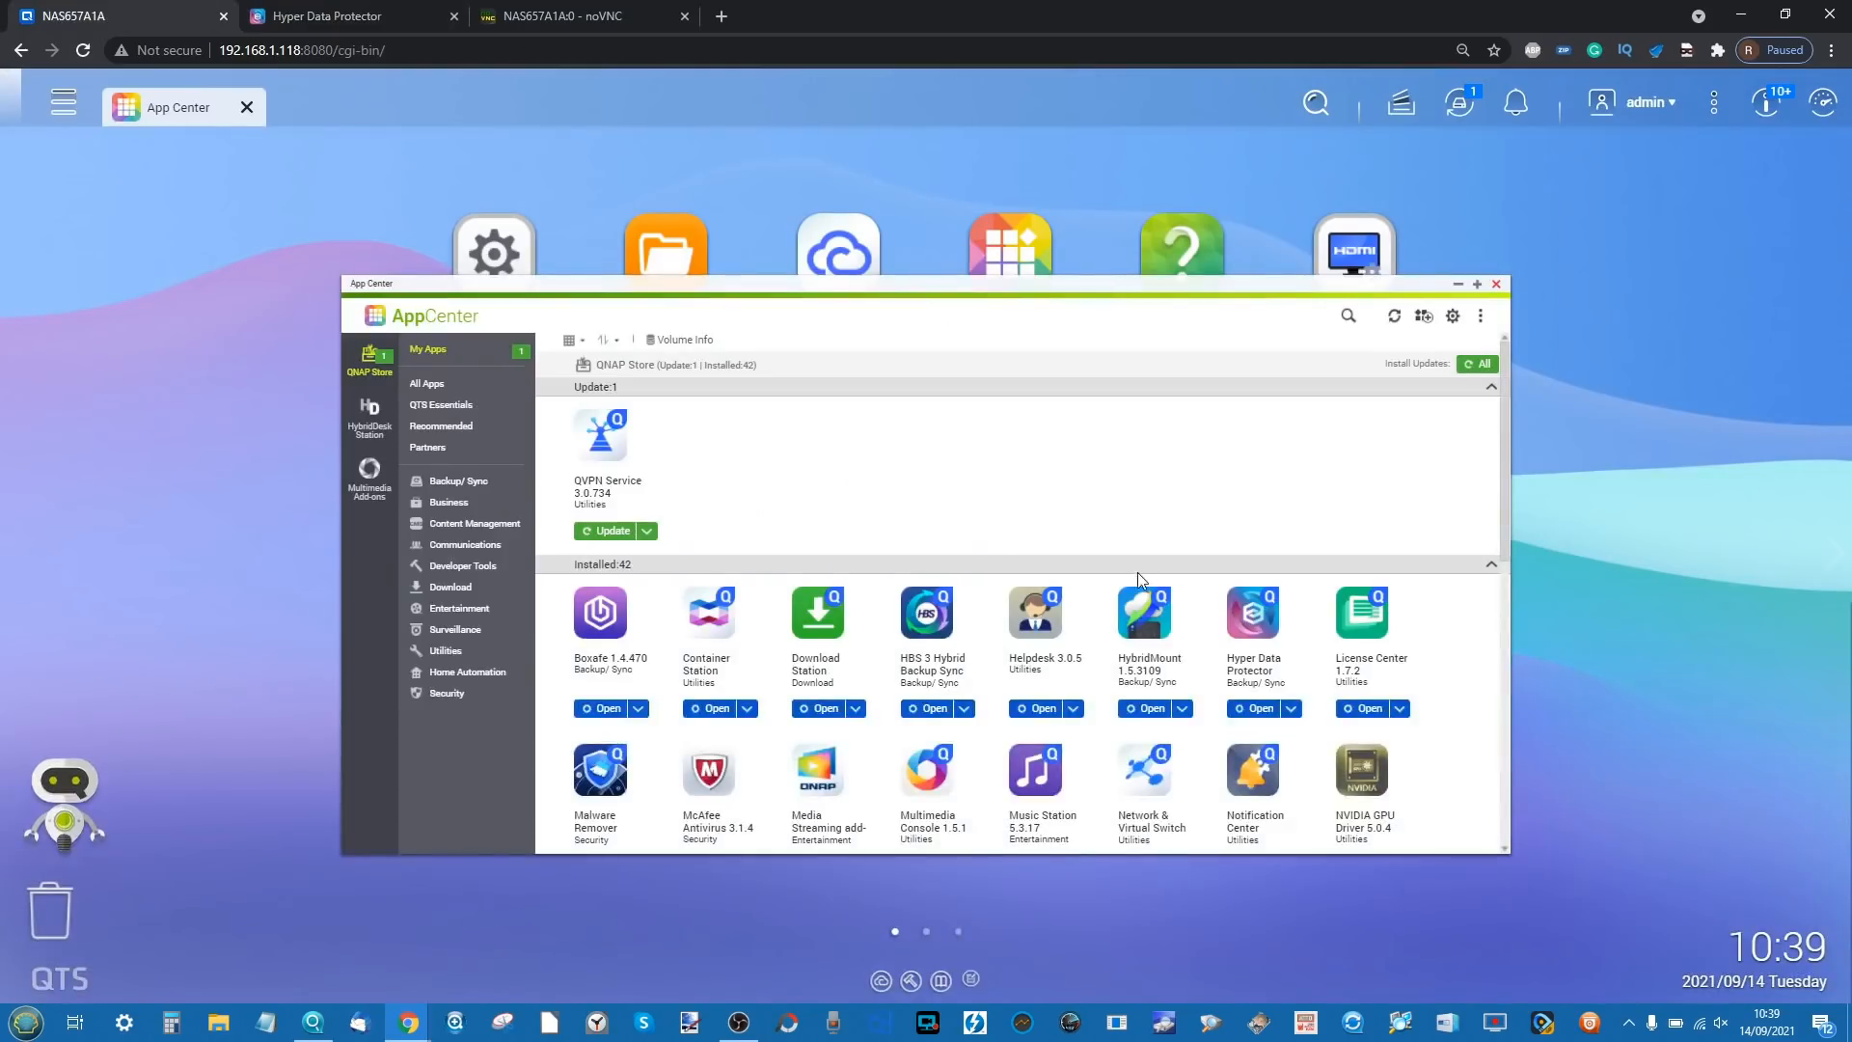
- Launch Virtualization Station from App Center, minimize it, then launch Boxafe from the main menu
{"action": "scroll", "coordinate": [1138, 579], "scroll_direction": "down", "scroll_amount": 5}
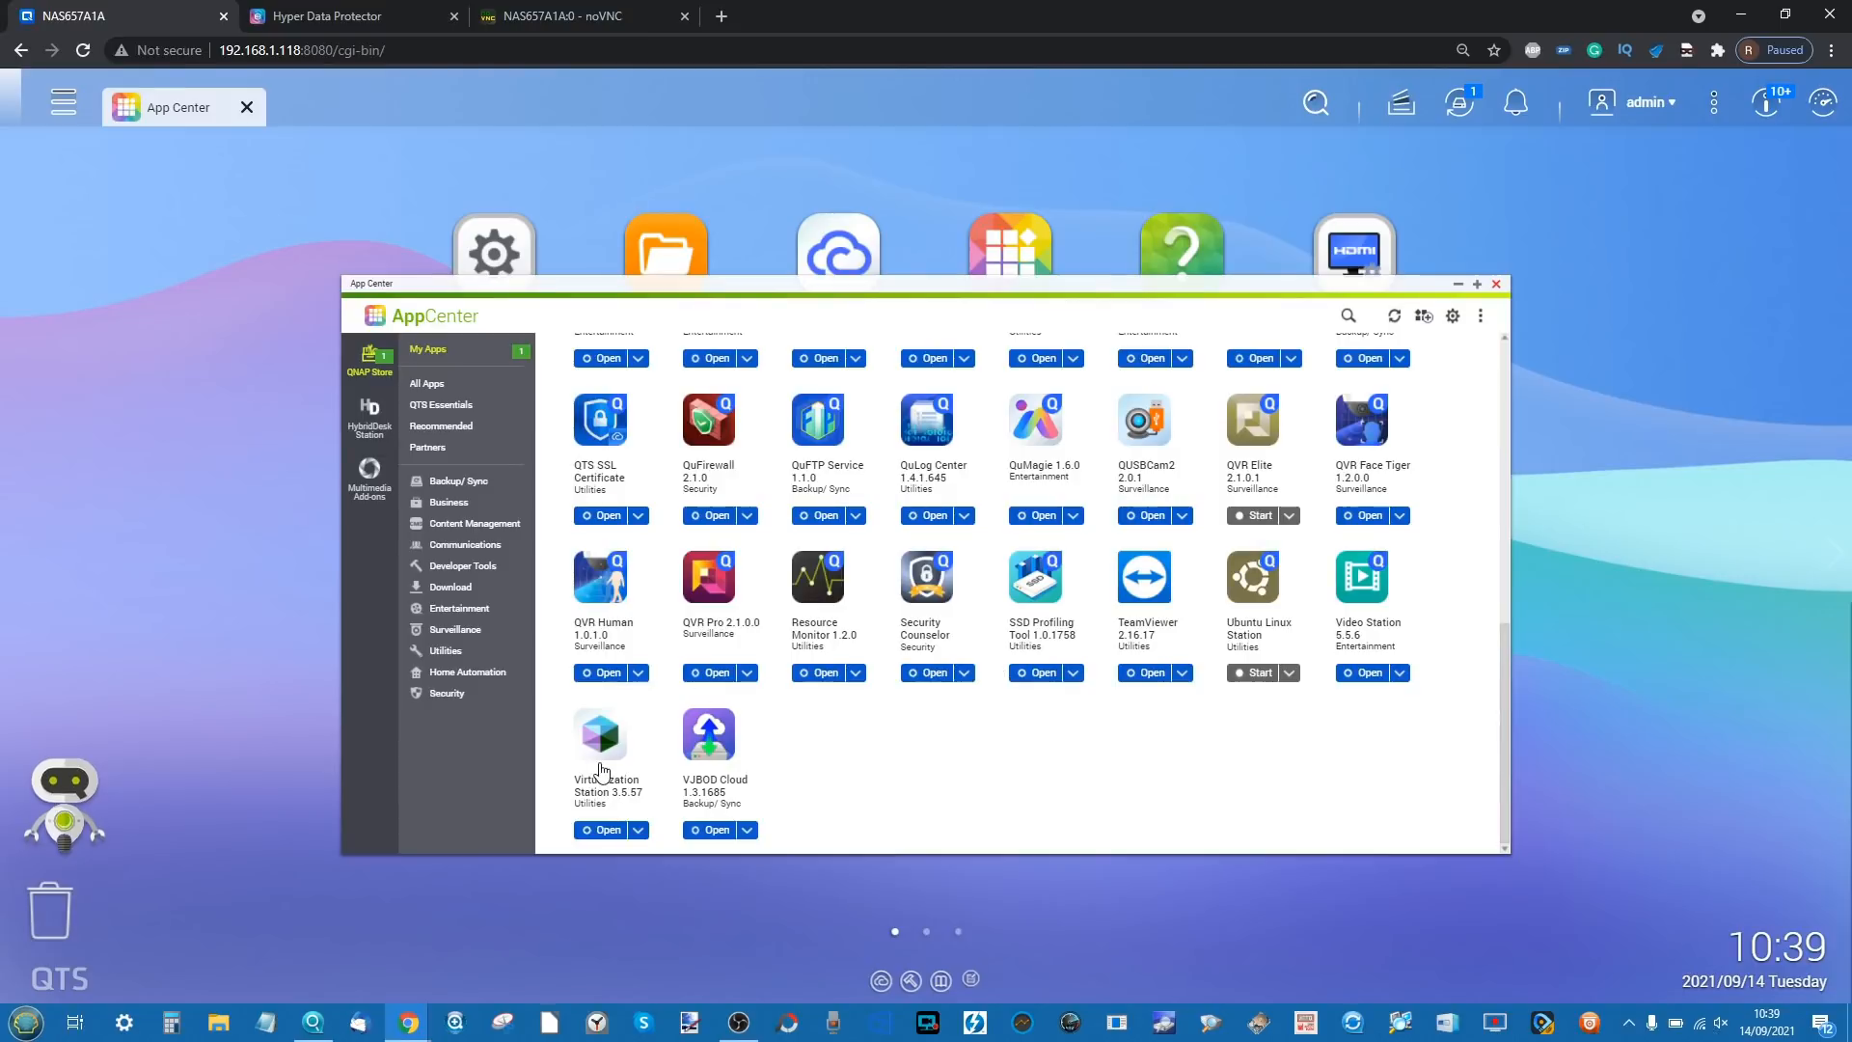
{"action": "left_click", "coordinate": [604, 829]}
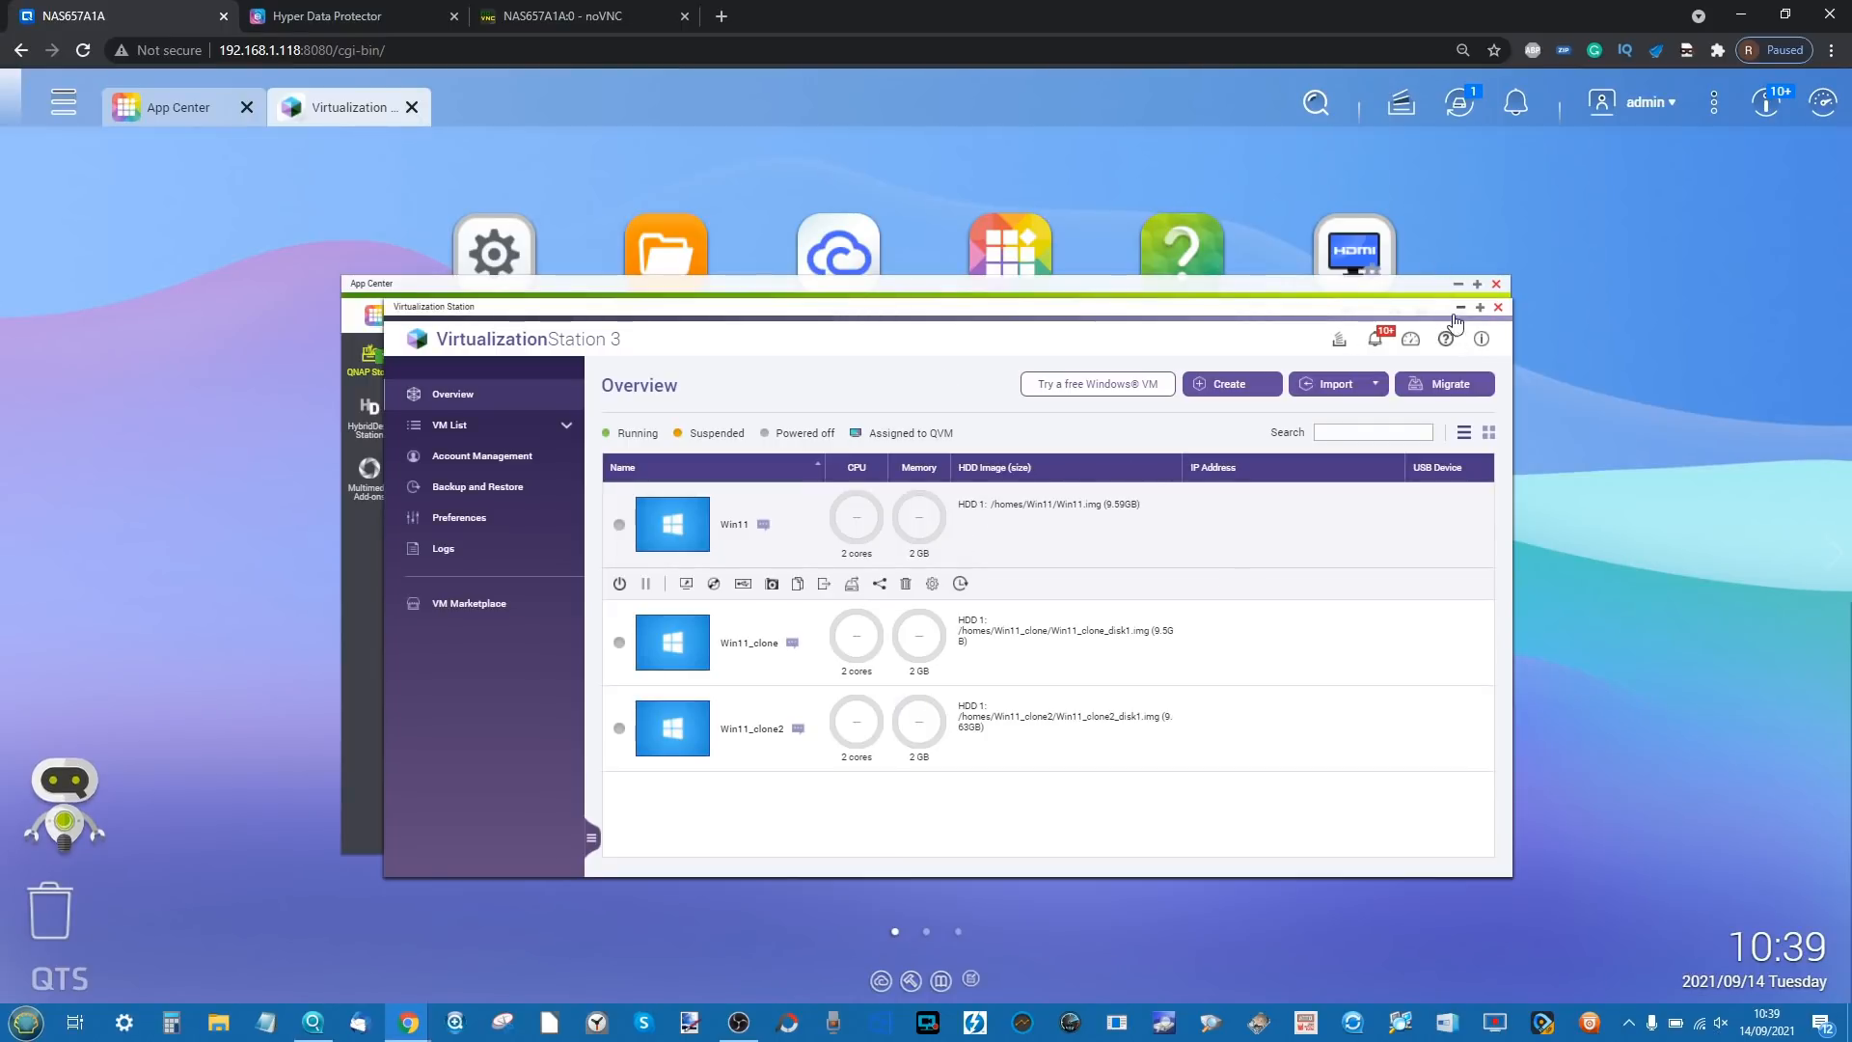
{"action": "left_click", "coordinate": [1461, 309]}
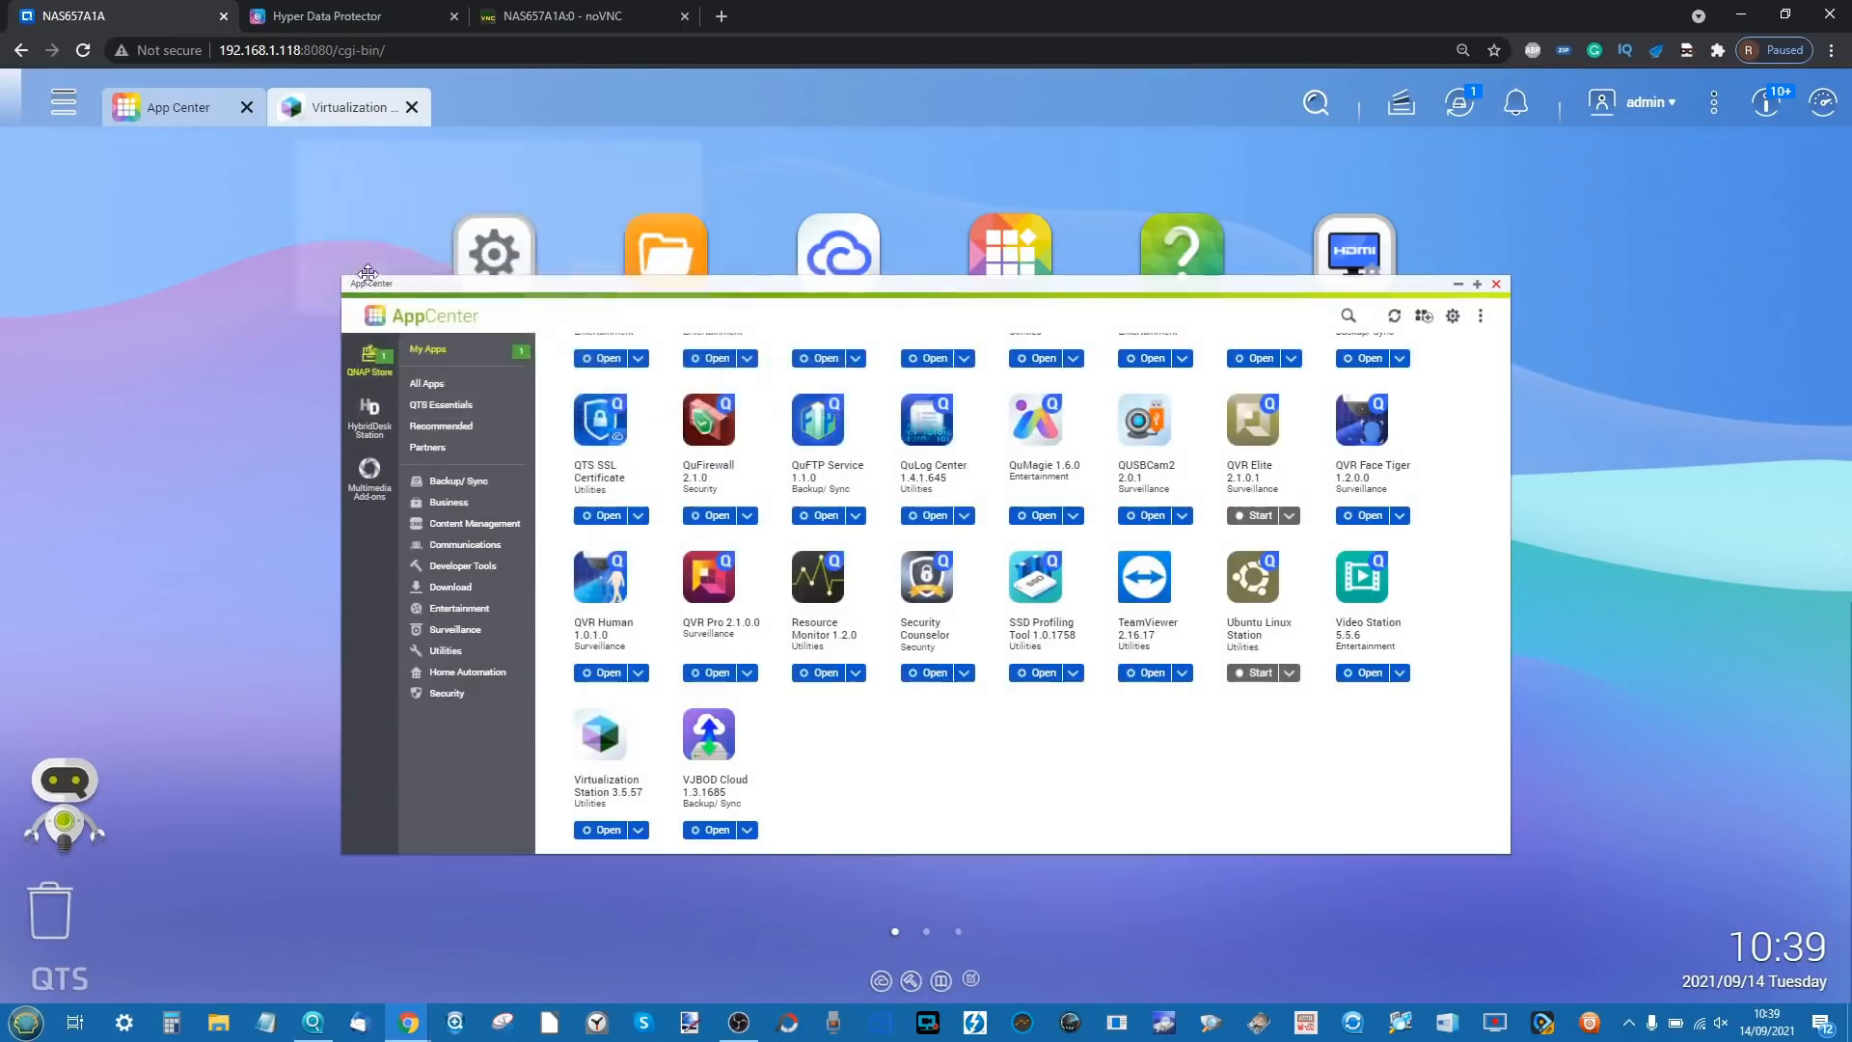
{"action": "left_click", "coordinate": [53, 105]}
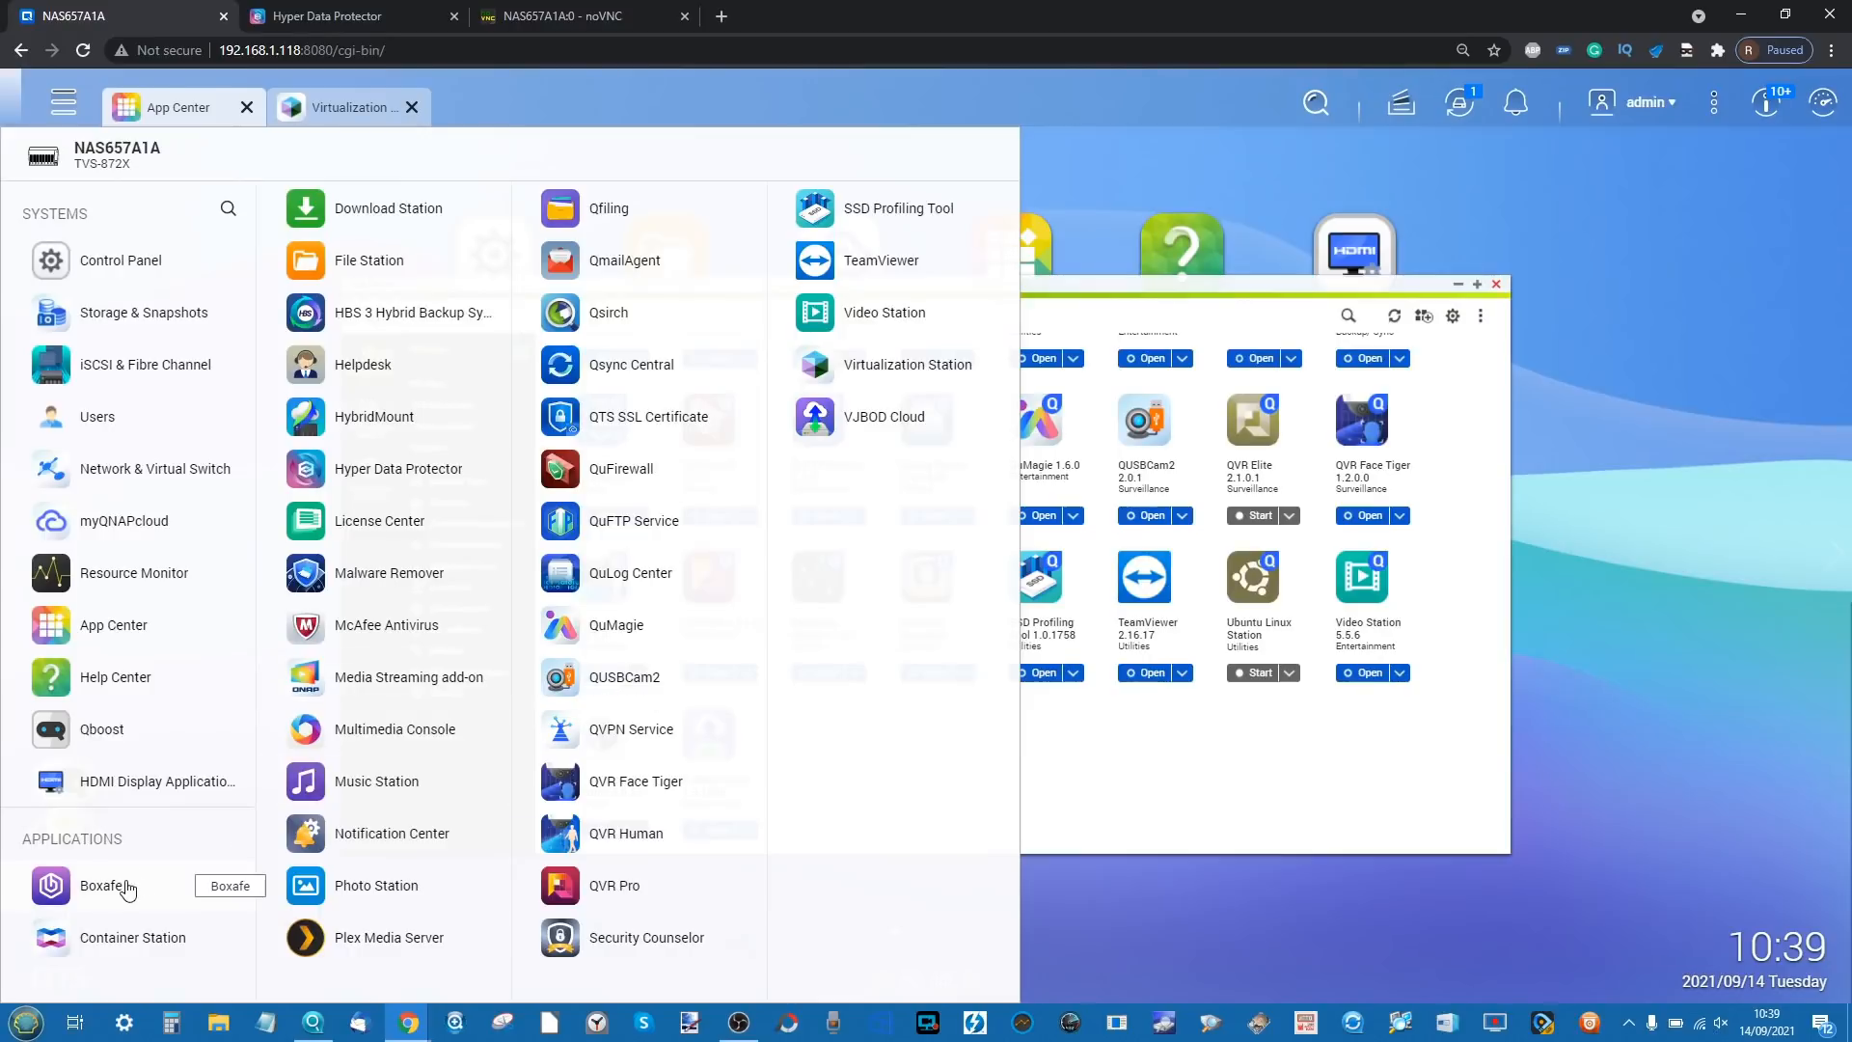
{"action": "left_click", "coordinate": [129, 887]}
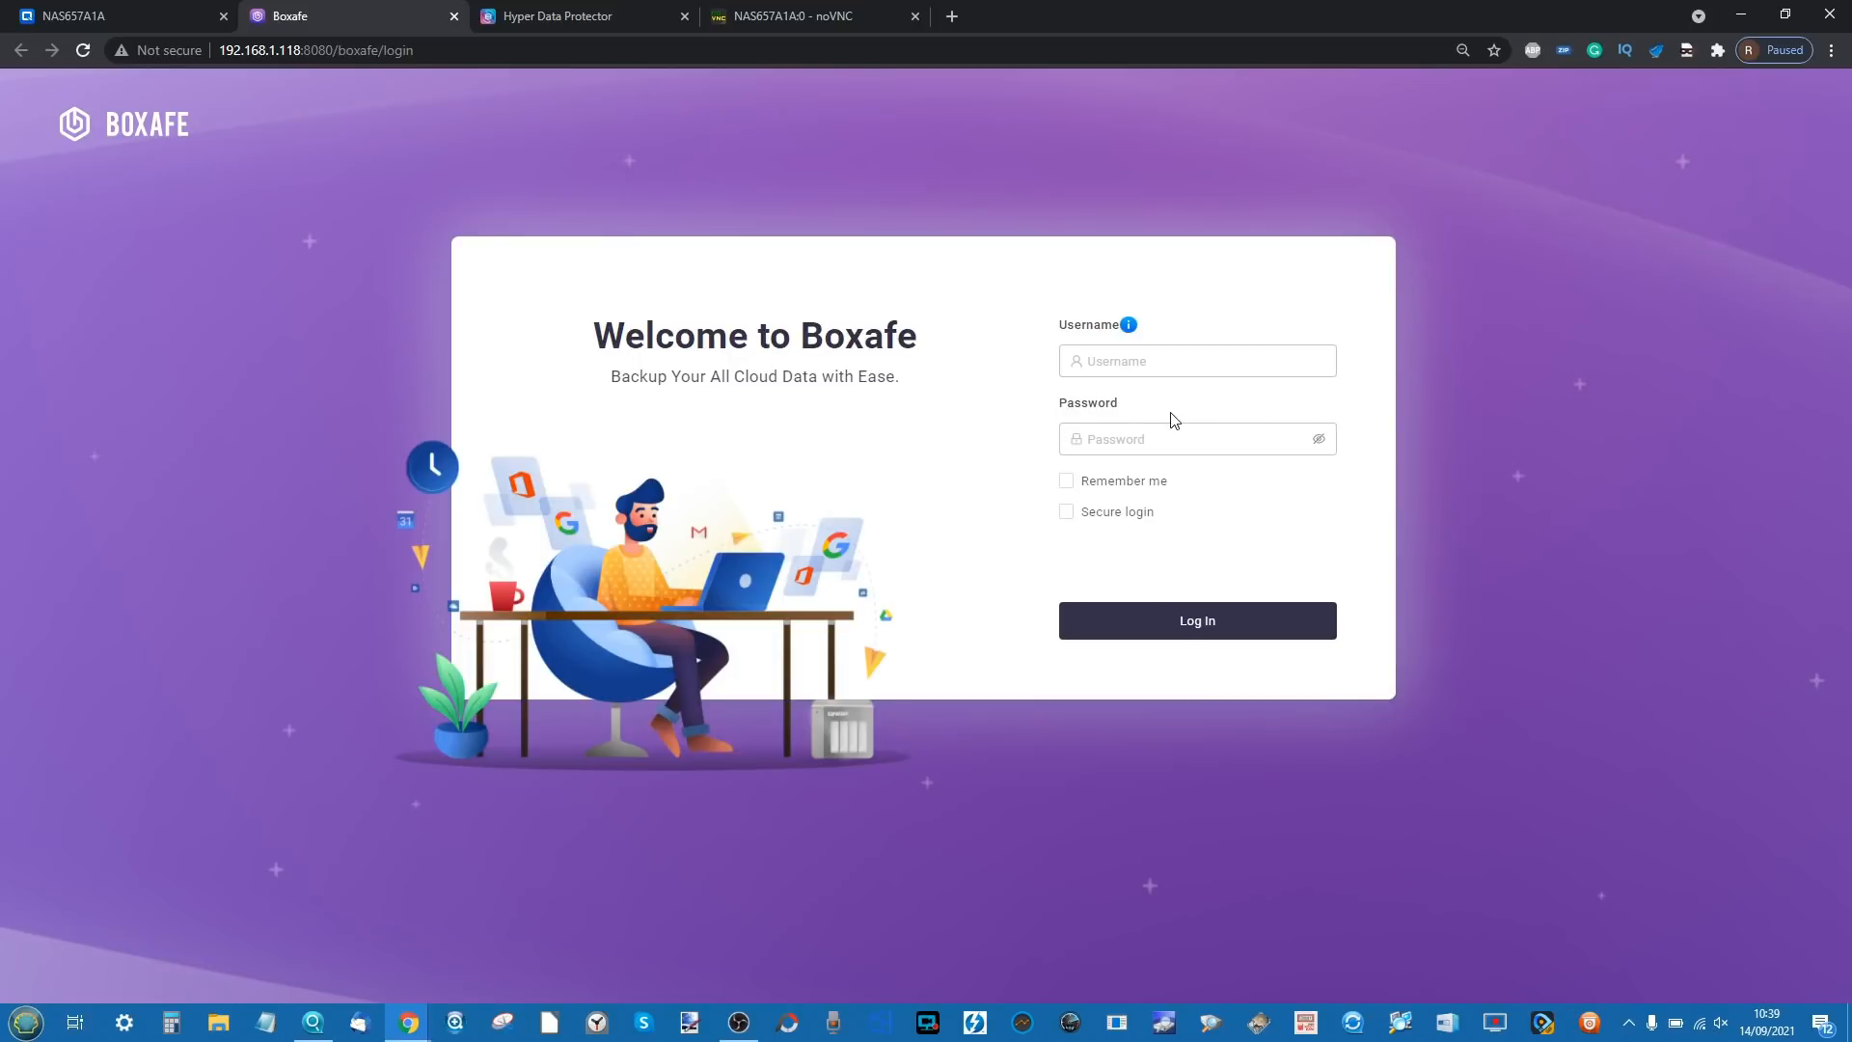
- Sign in to Boxafe as admin, view the Add Domain types, then close the Boxafe tab
{"action": "left_click", "coordinate": [1187, 363]}
{"action": "type", "text": "admin"}
{"action": "key", "text": "Tab"}
{"action": "type", "text": "**"}
{"action": "key", "text": "Return"}
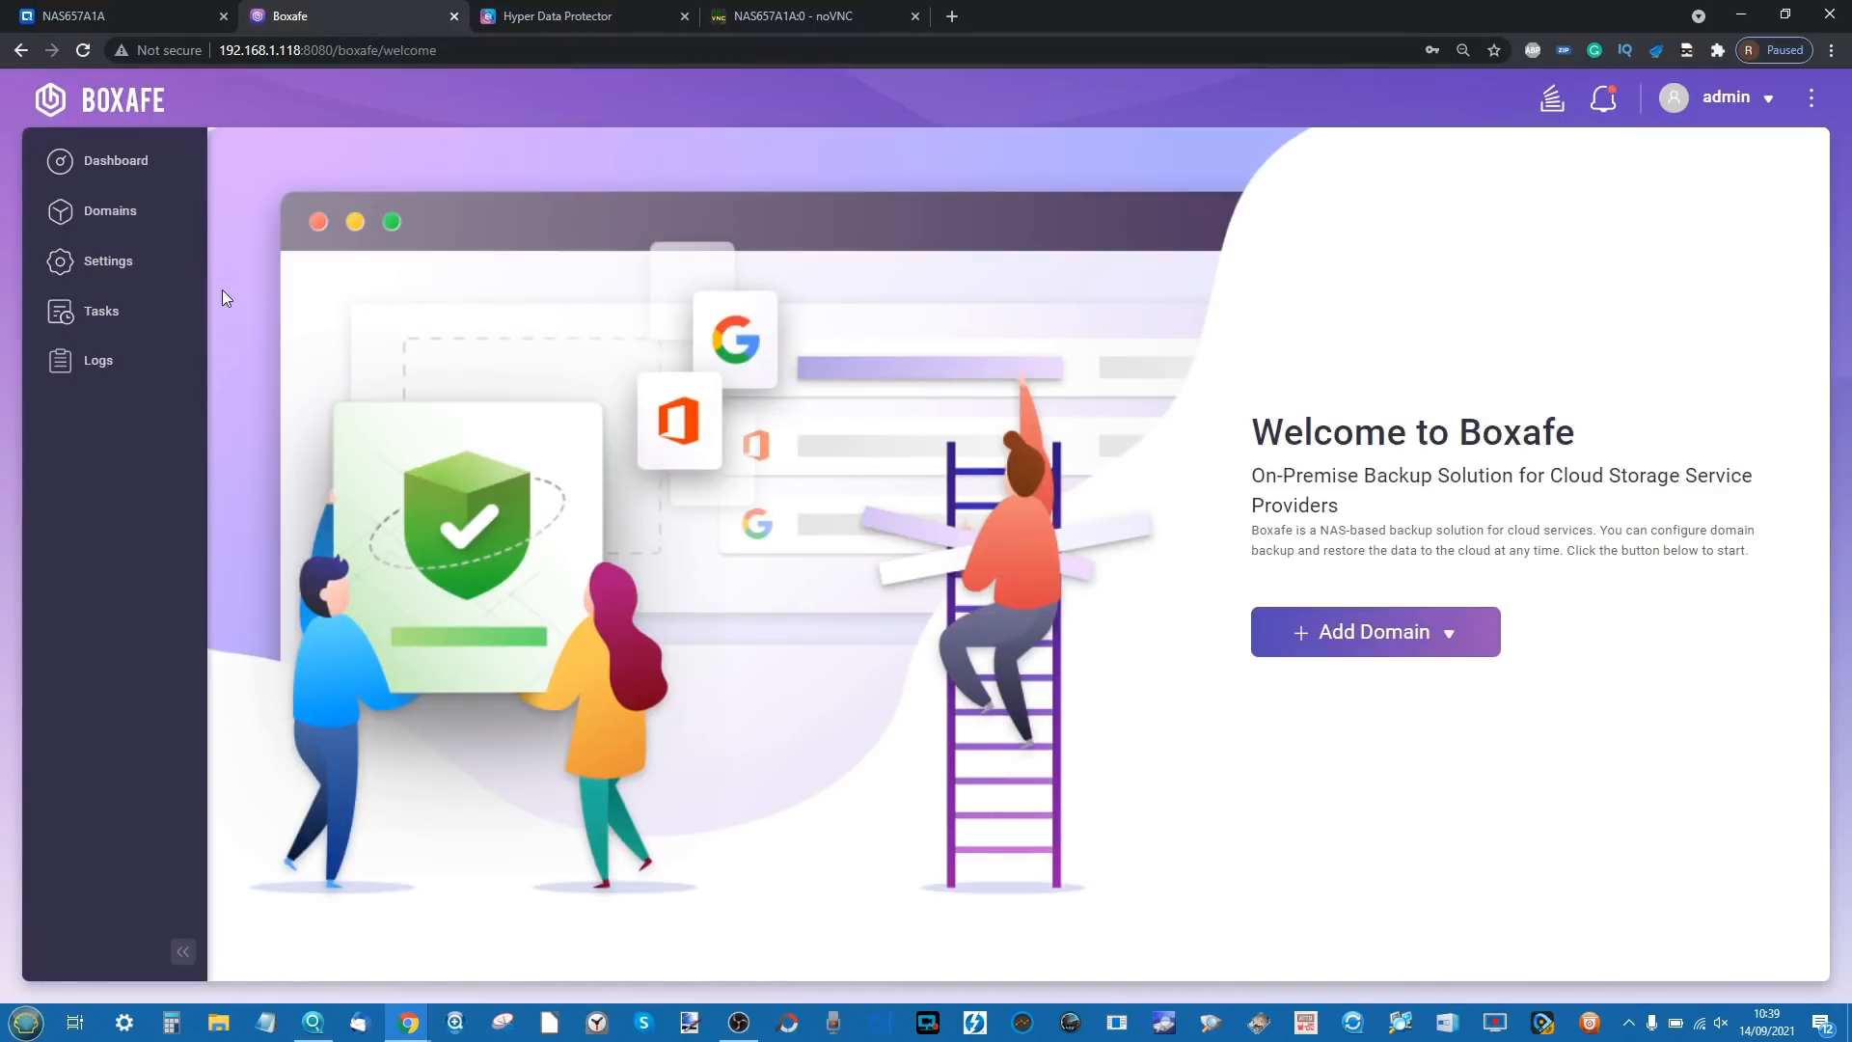
{"action": "left_click", "coordinate": [1271, 629]}
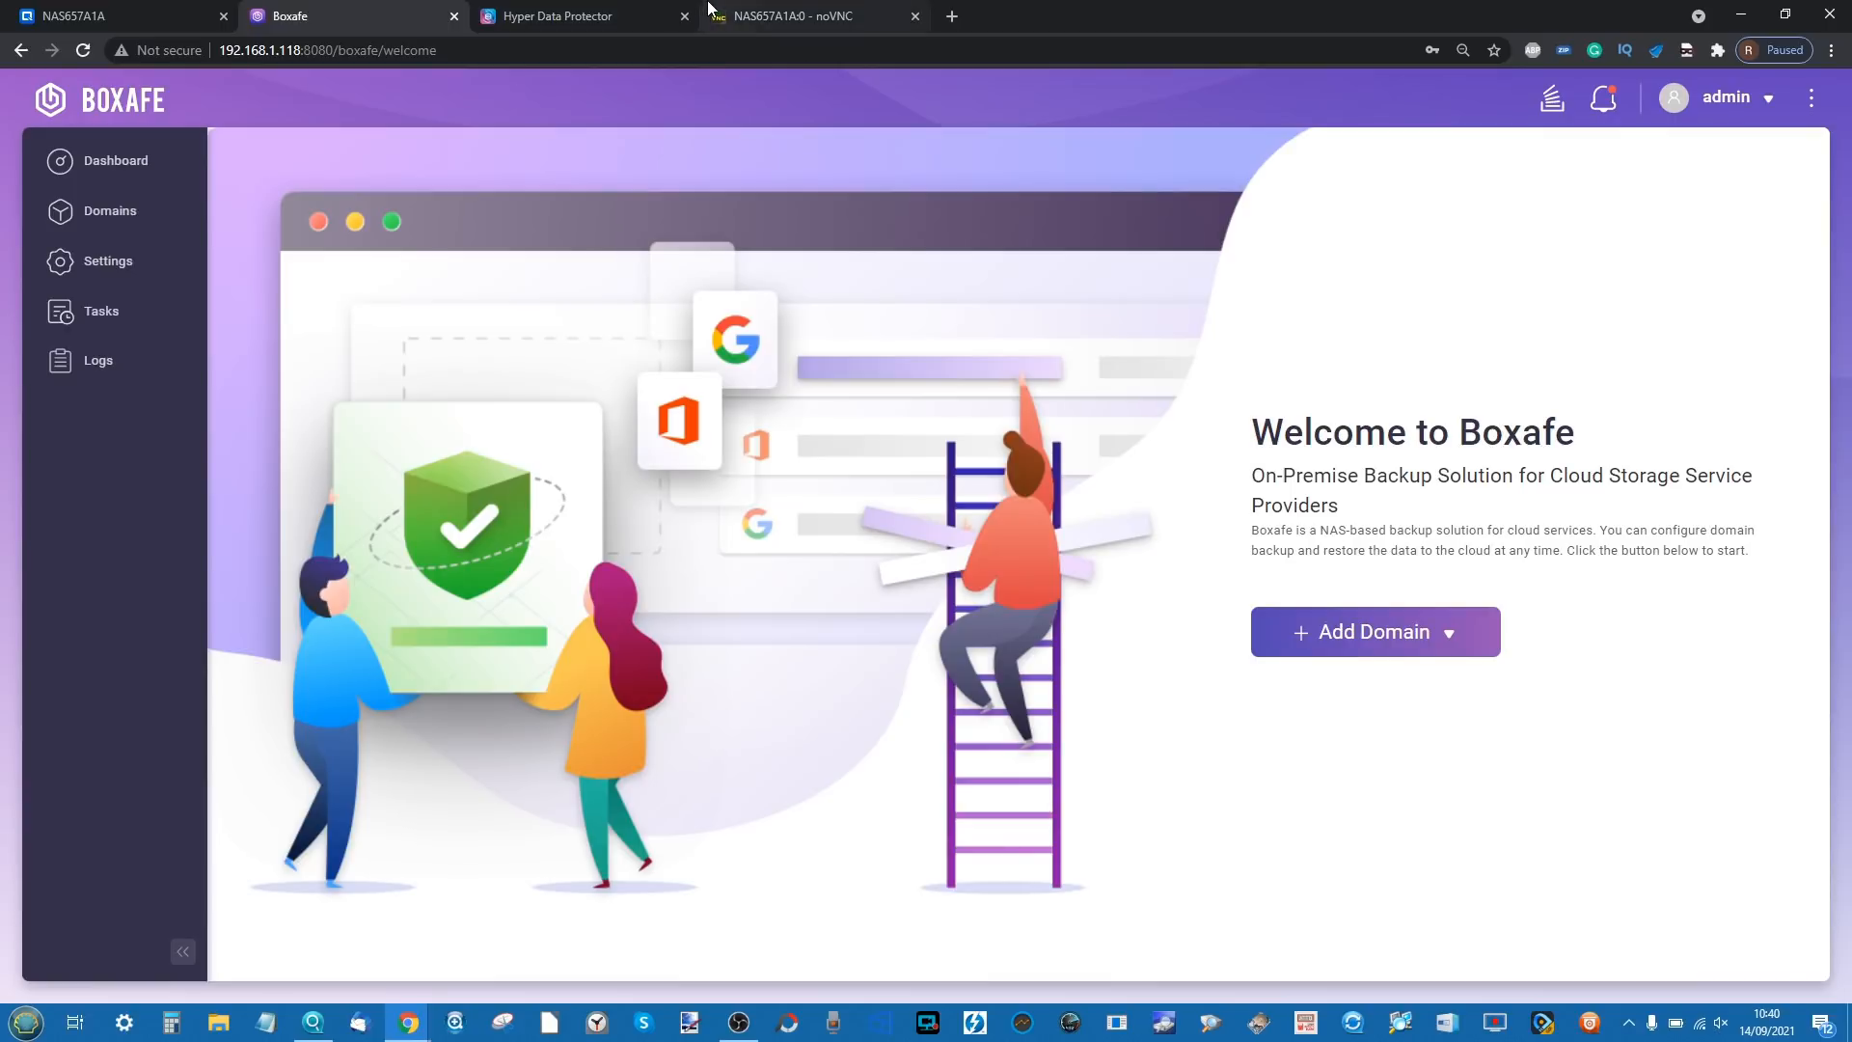
{"action": "left_click", "coordinate": [454, 16]}
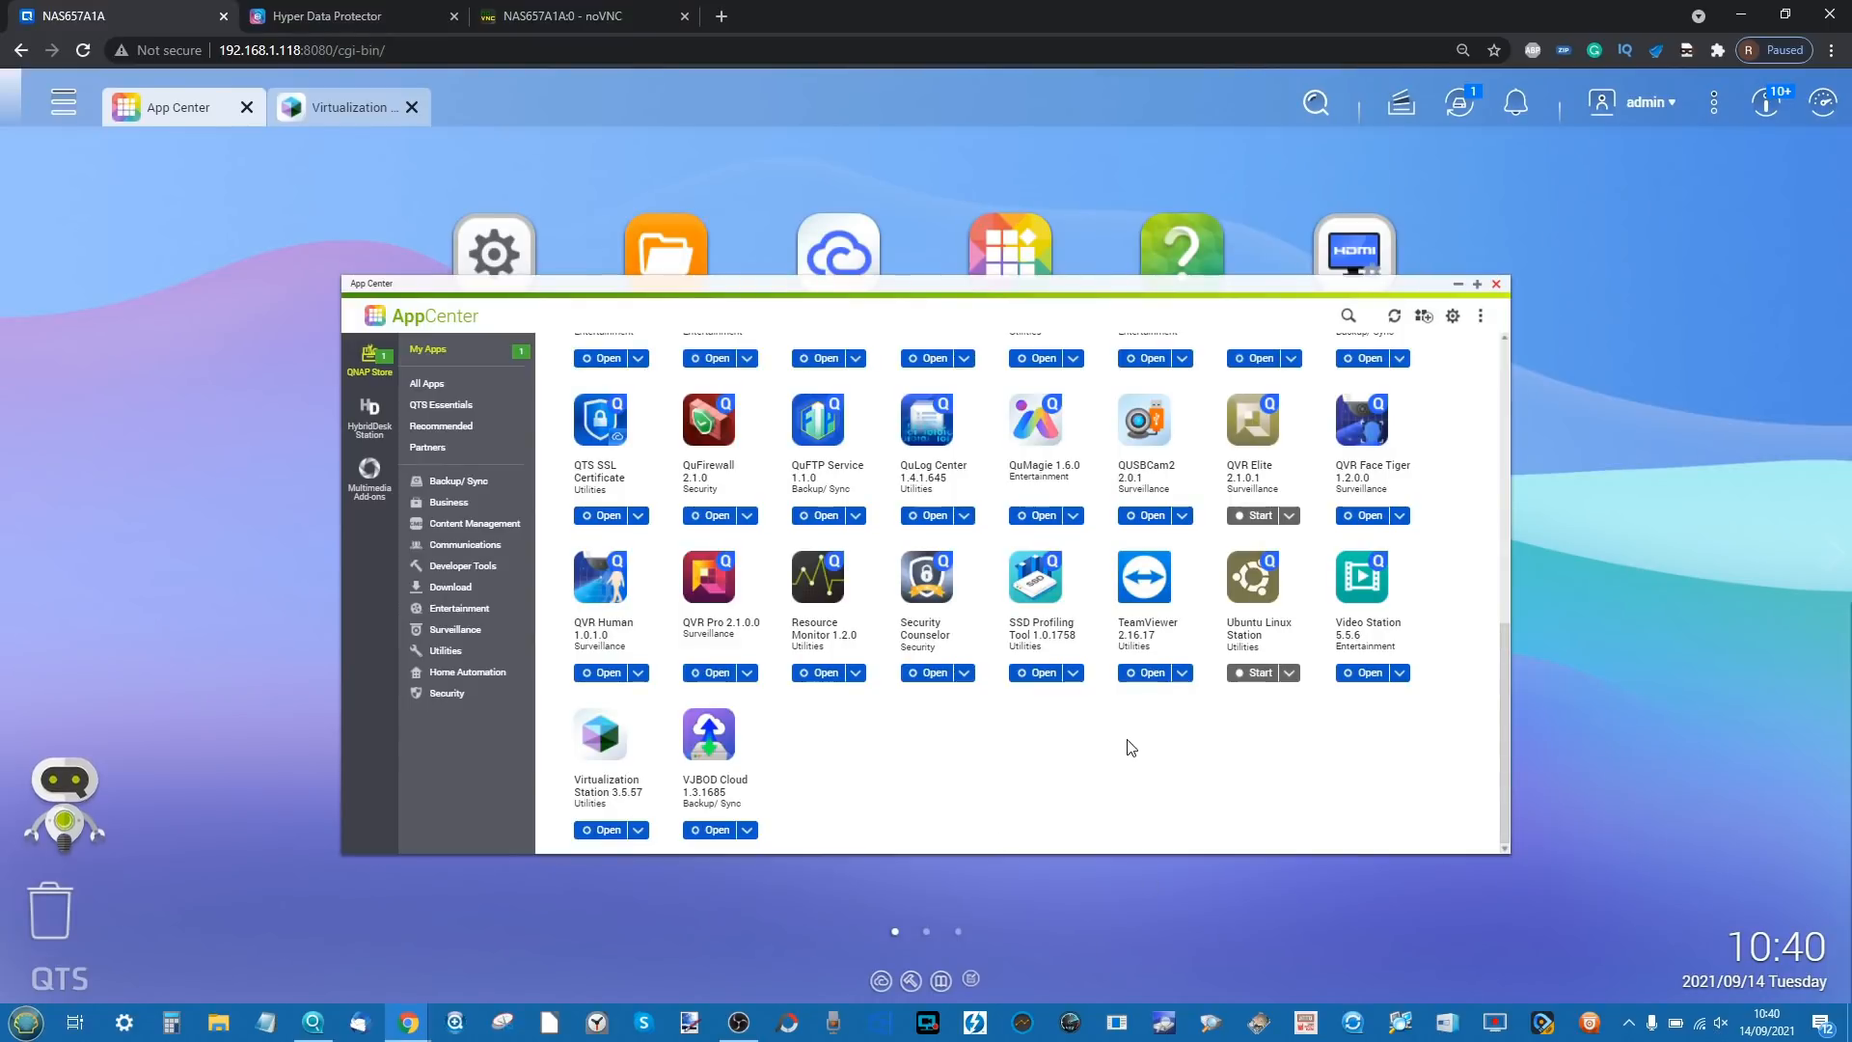
- Close App Center, view Control Panel's HDMI Display Applications, then reopen App Center
{"action": "left_click", "coordinate": [1497, 284]}
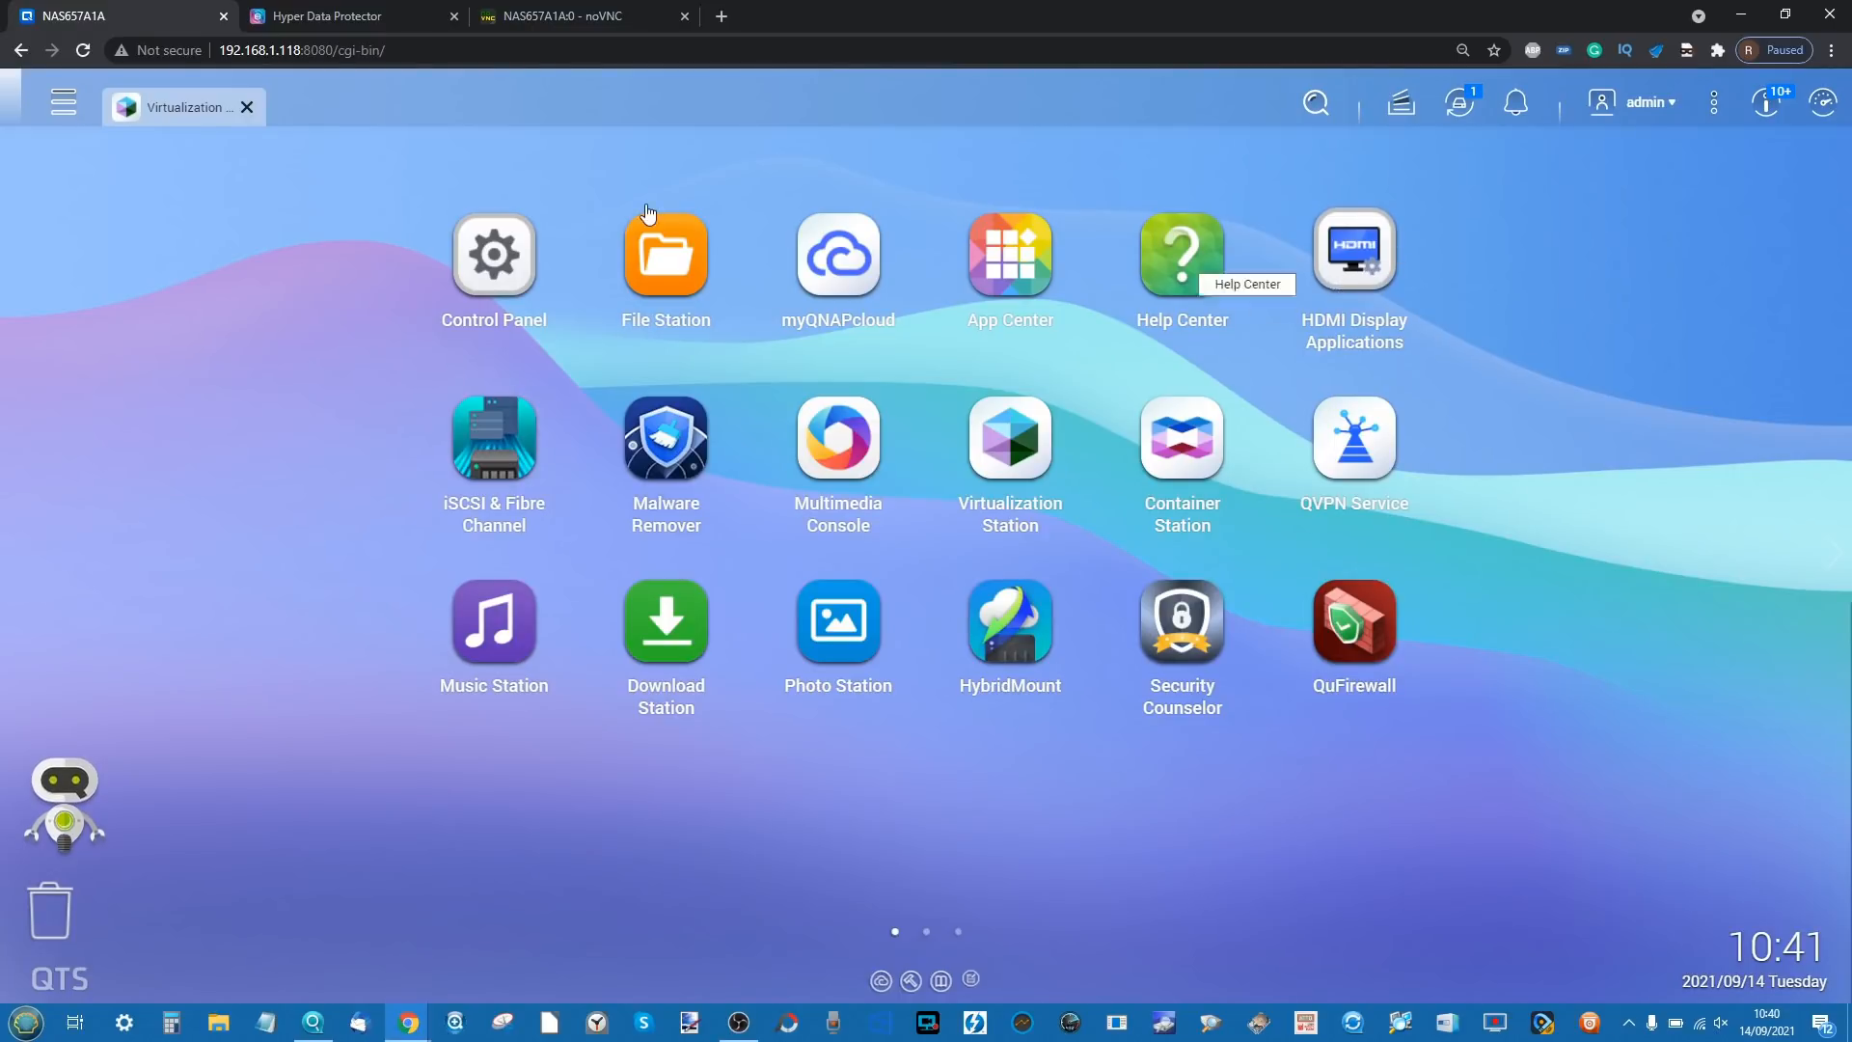
{"action": "left_click", "coordinate": [511, 241]}
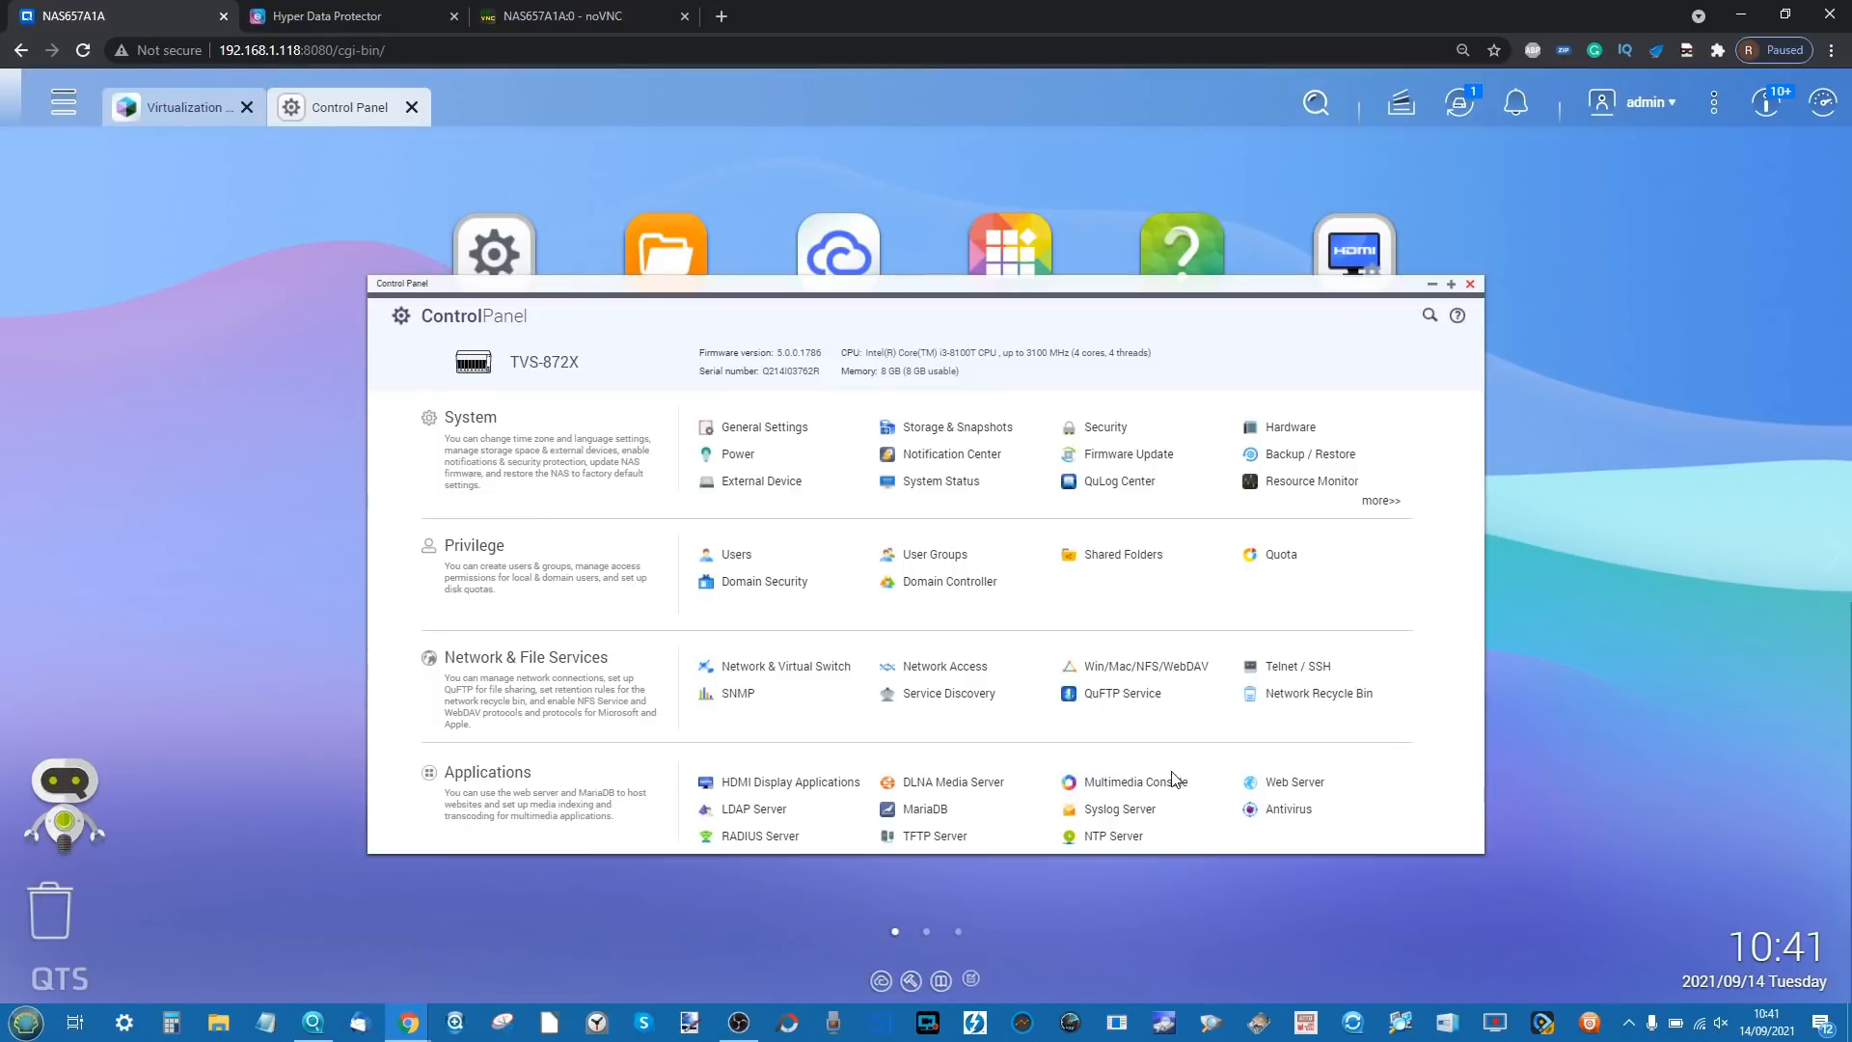
{"action": "left_click", "coordinate": [836, 784]}
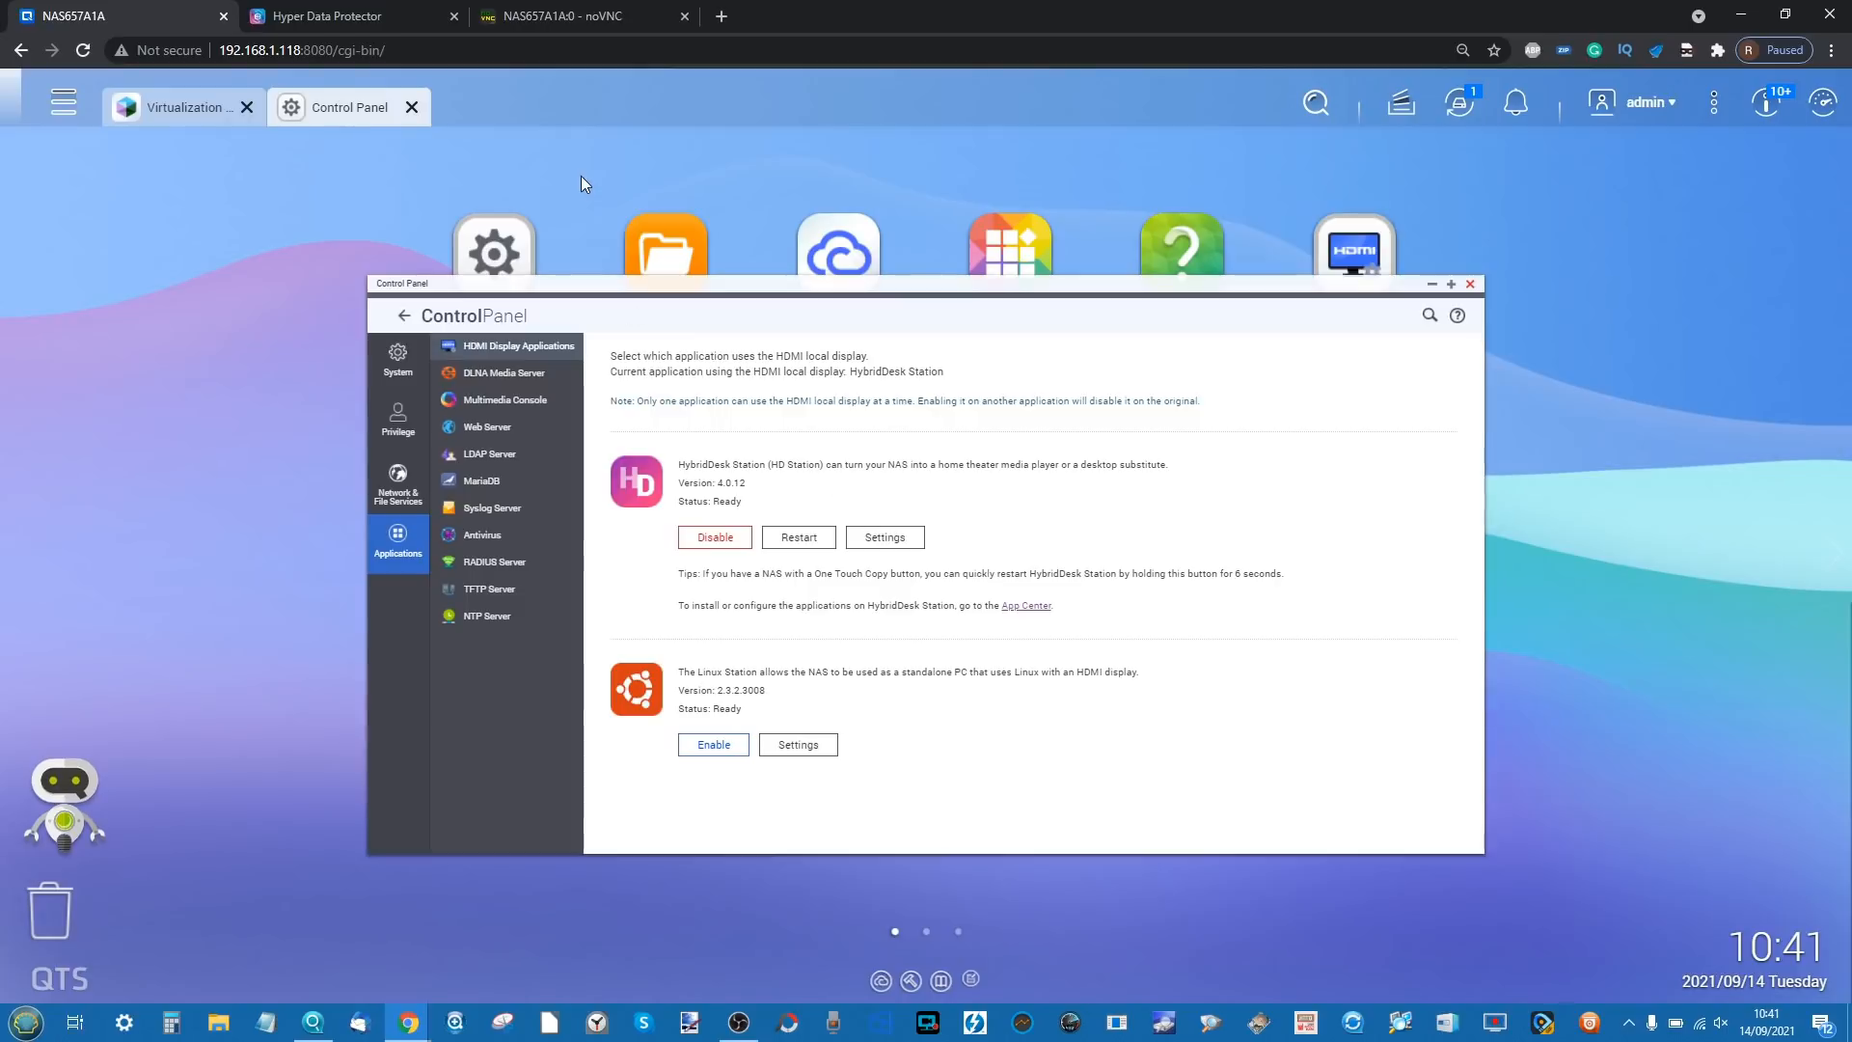
{"action": "left_click", "coordinate": [1010, 249]}
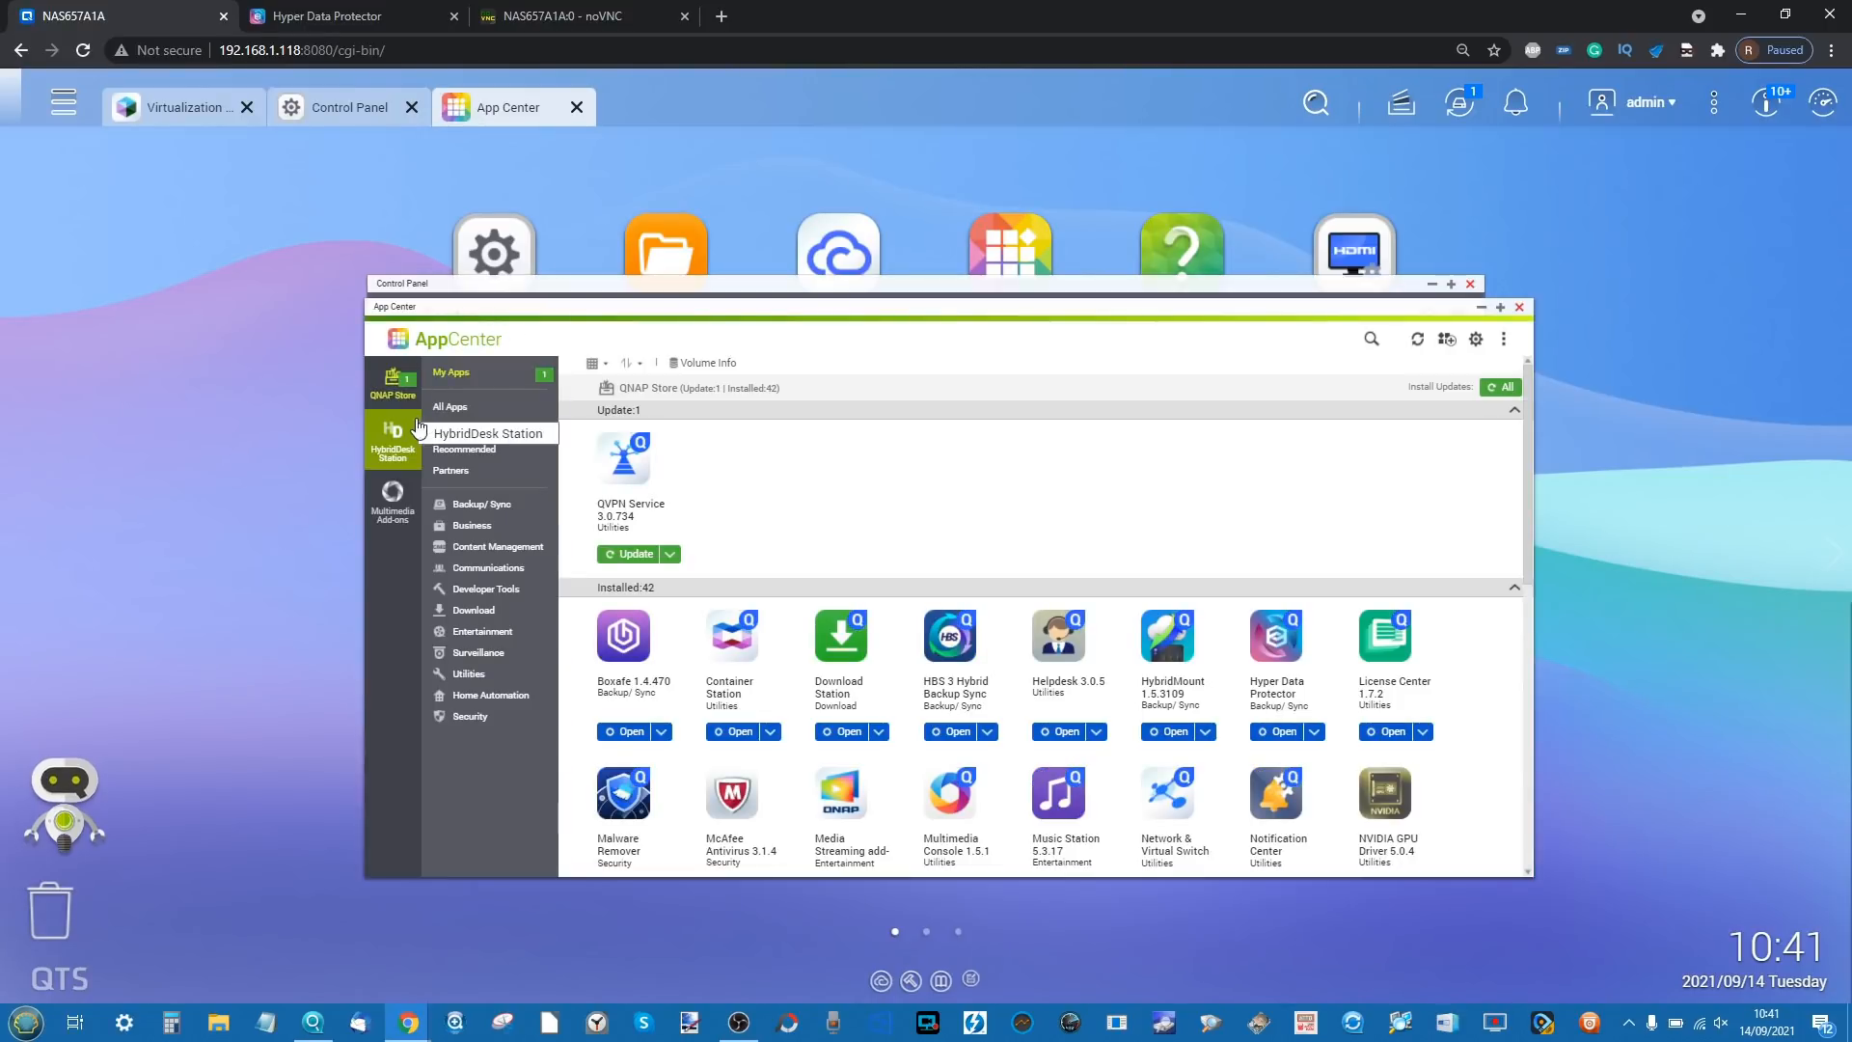
- Show App Center's HybridDesk Station app list, then switch to the noVNC display tab
{"action": "left_click", "coordinate": [418, 427]}
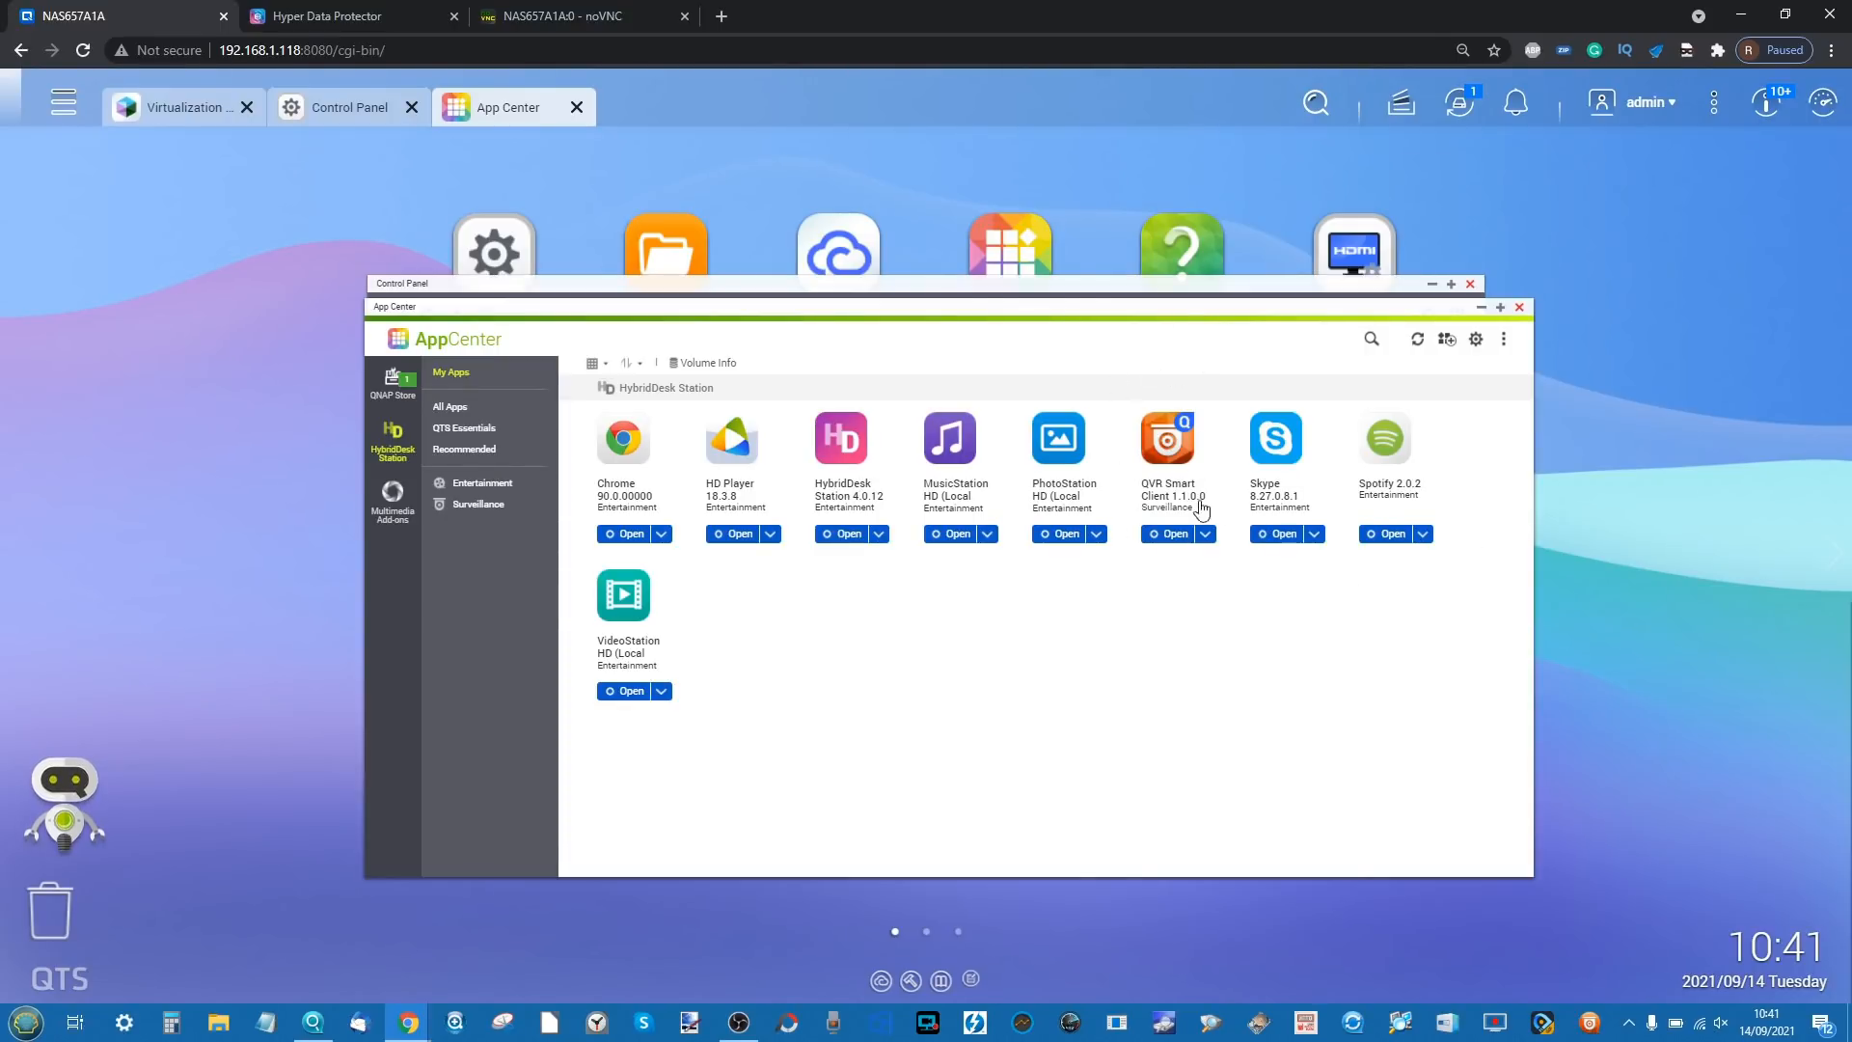
{"action": "left_click", "coordinate": [588, 43]}
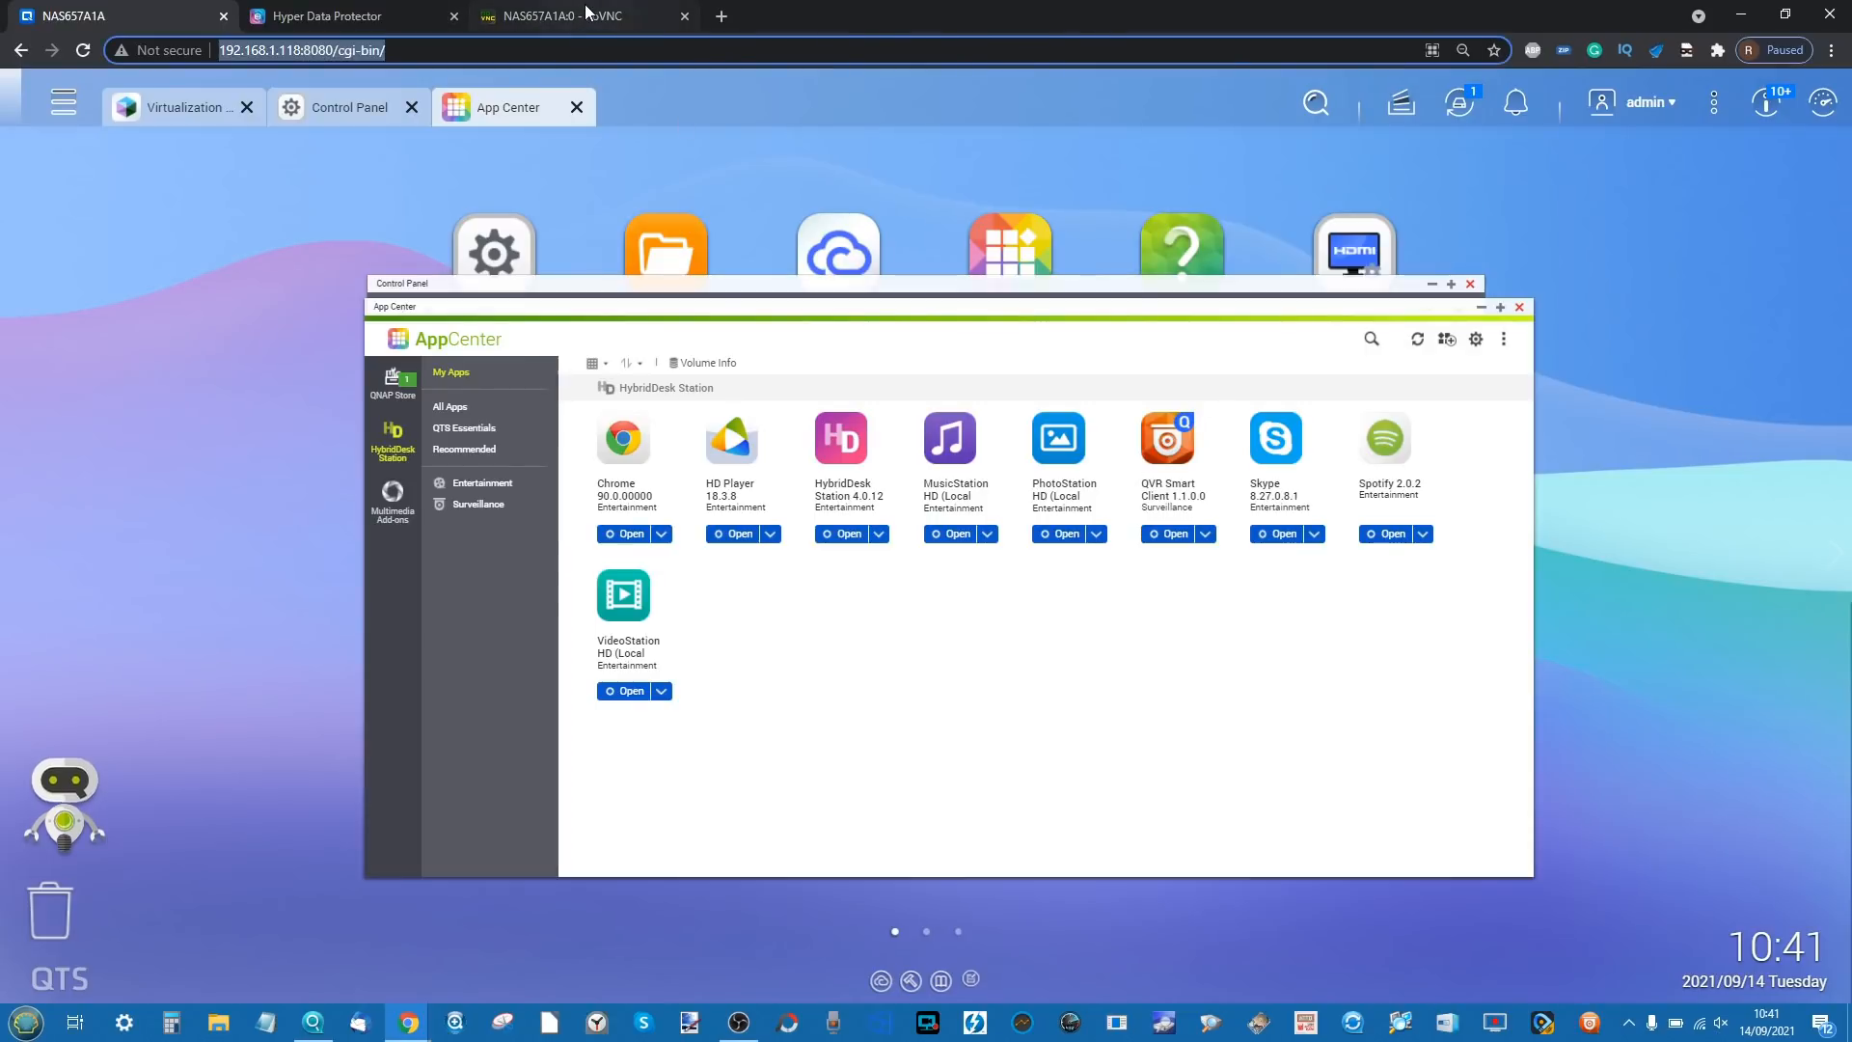
{"action": "left_click", "coordinate": [588, 14]}
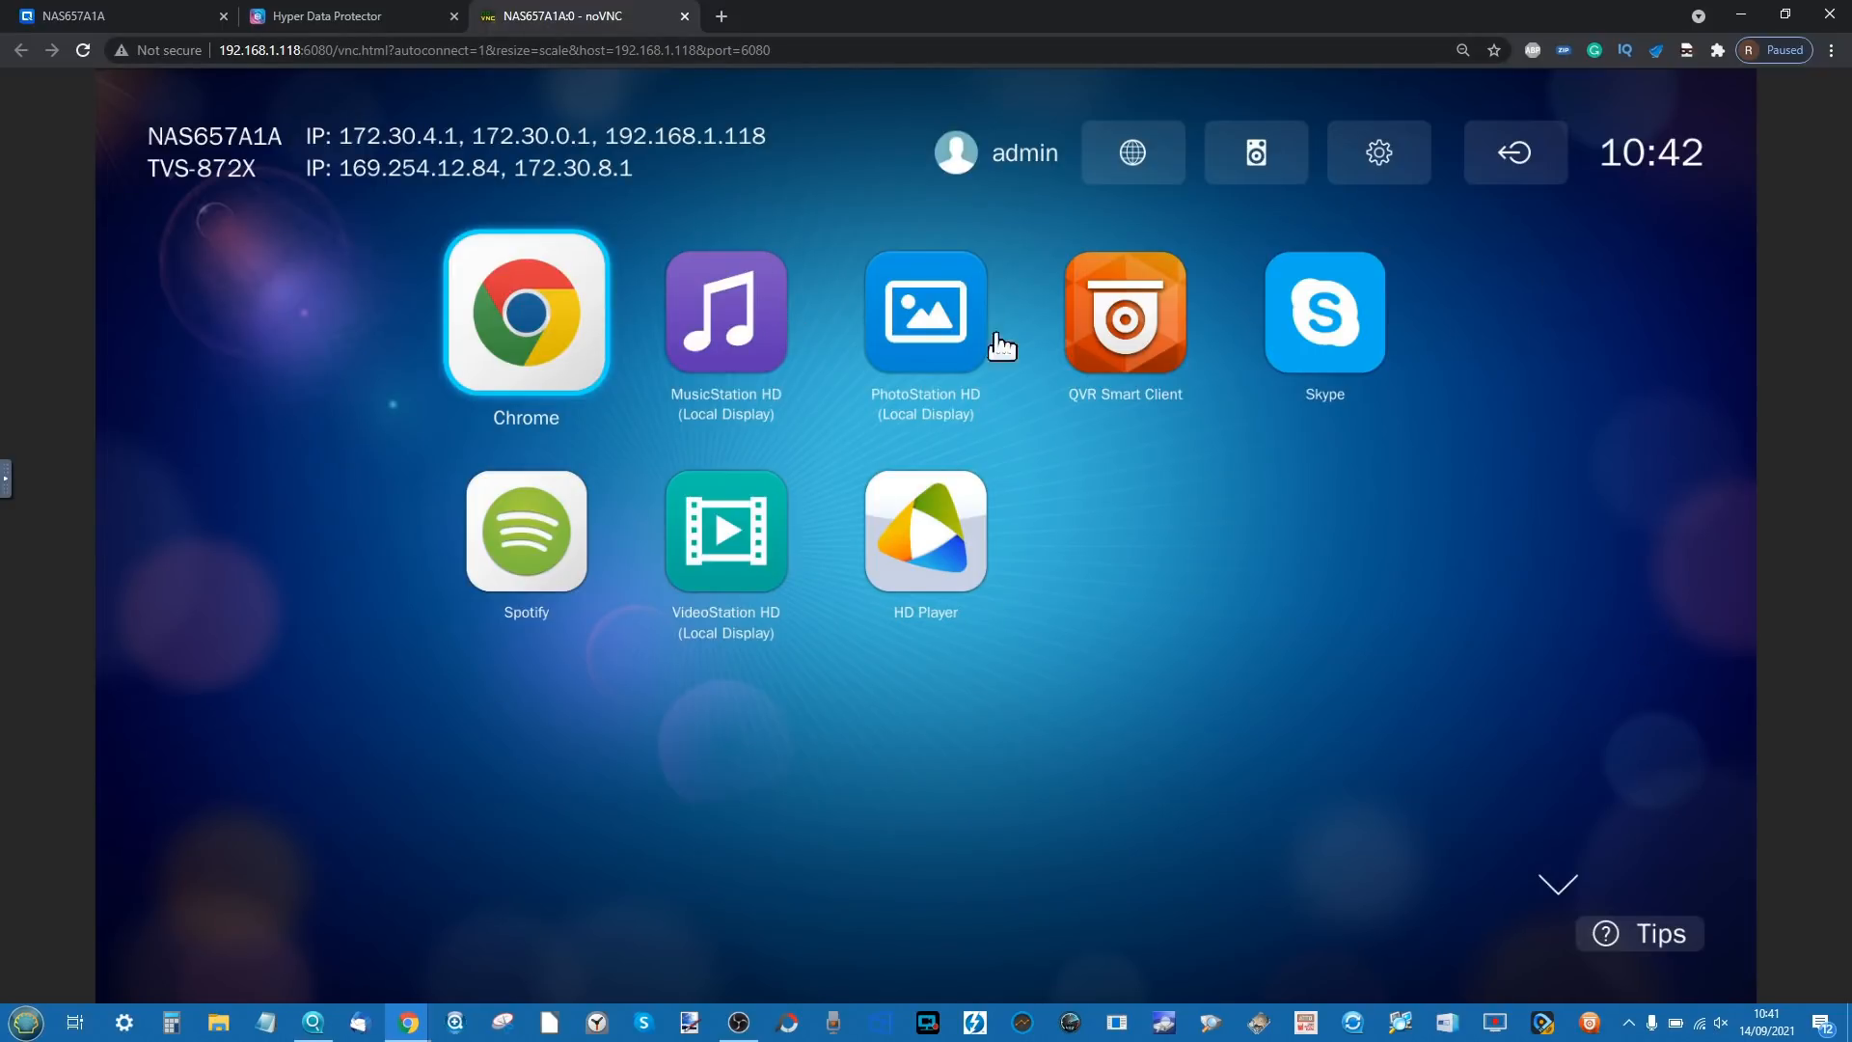
- Review HybridDesk Station's App and Preferences settings, then close the noVNC and Hyper Data Protector tabs
{"action": "left_click", "coordinate": [1373, 160]}
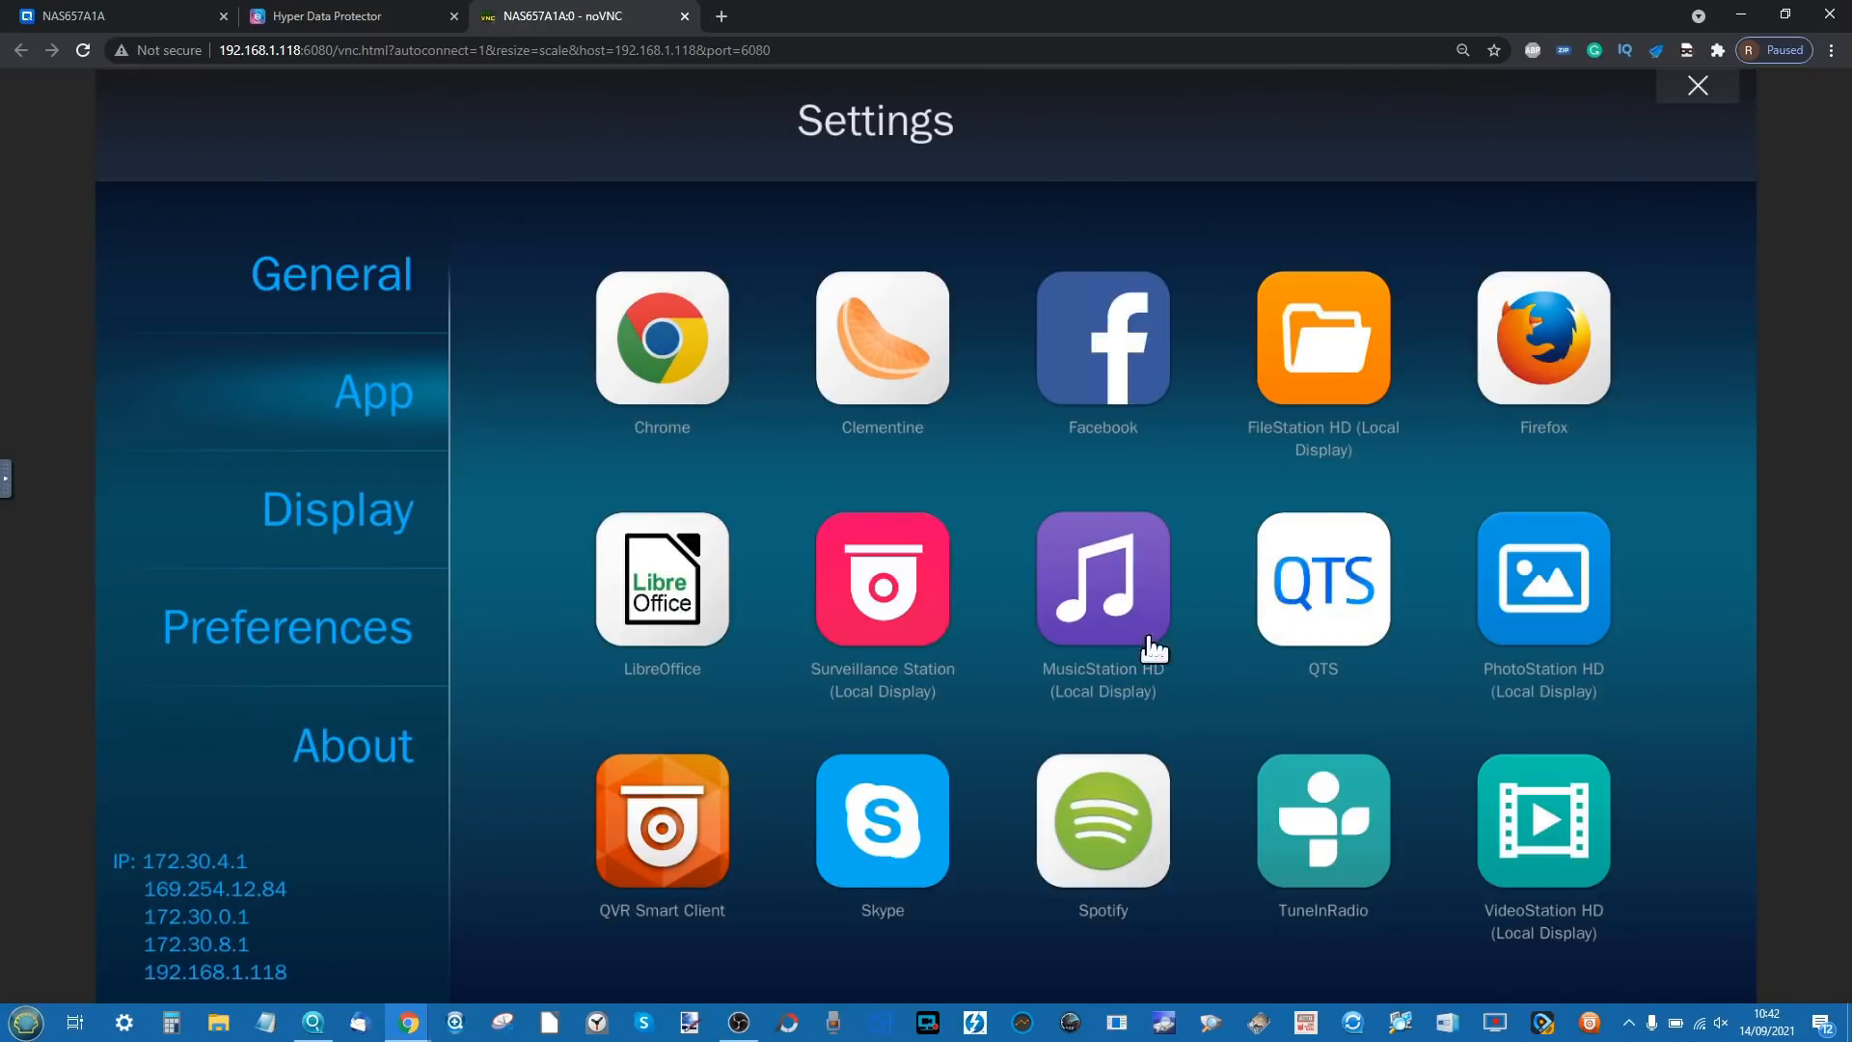
{"action": "left_click", "coordinate": [388, 628]}
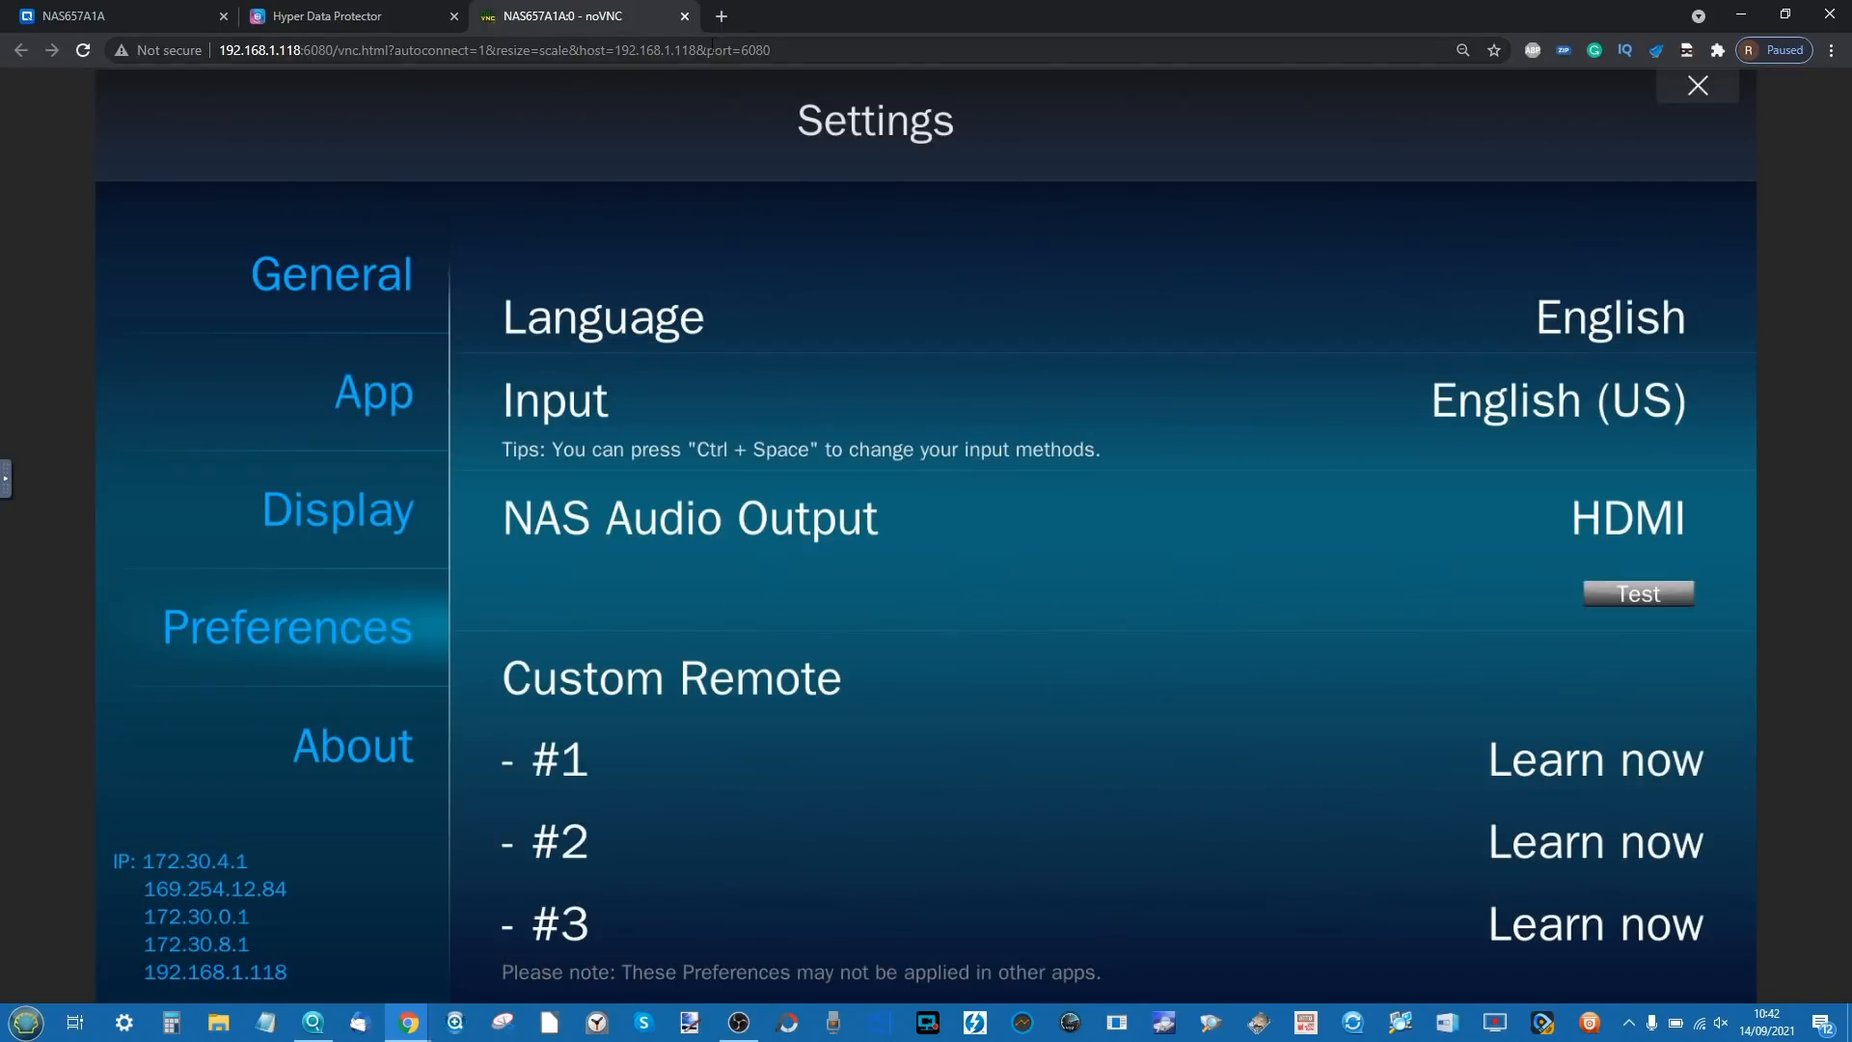
{"action": "left_click", "coordinate": [685, 18]}
{"action": "left_click", "coordinate": [455, 16]}
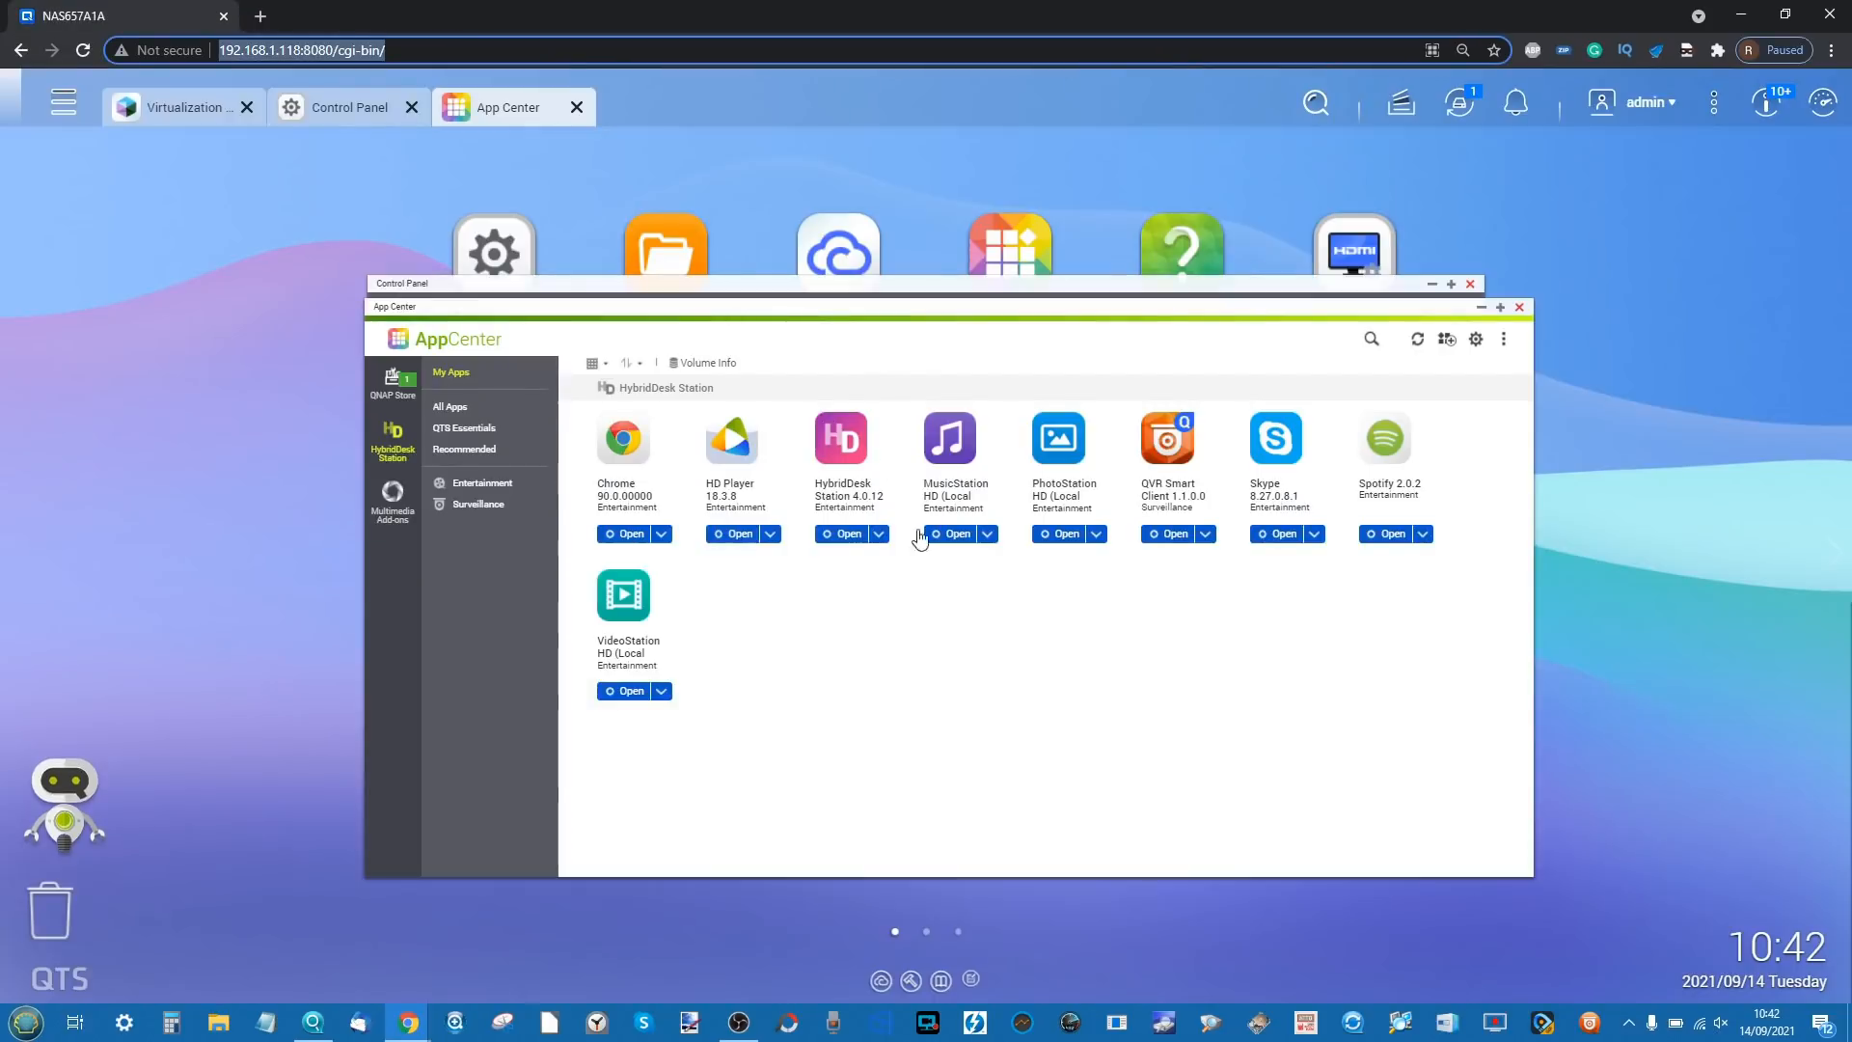
- Close App Center and Control Panel, launch QVR Pro from the main menu, then return to the QTS tab
{"action": "left_click", "coordinate": [1519, 307]}
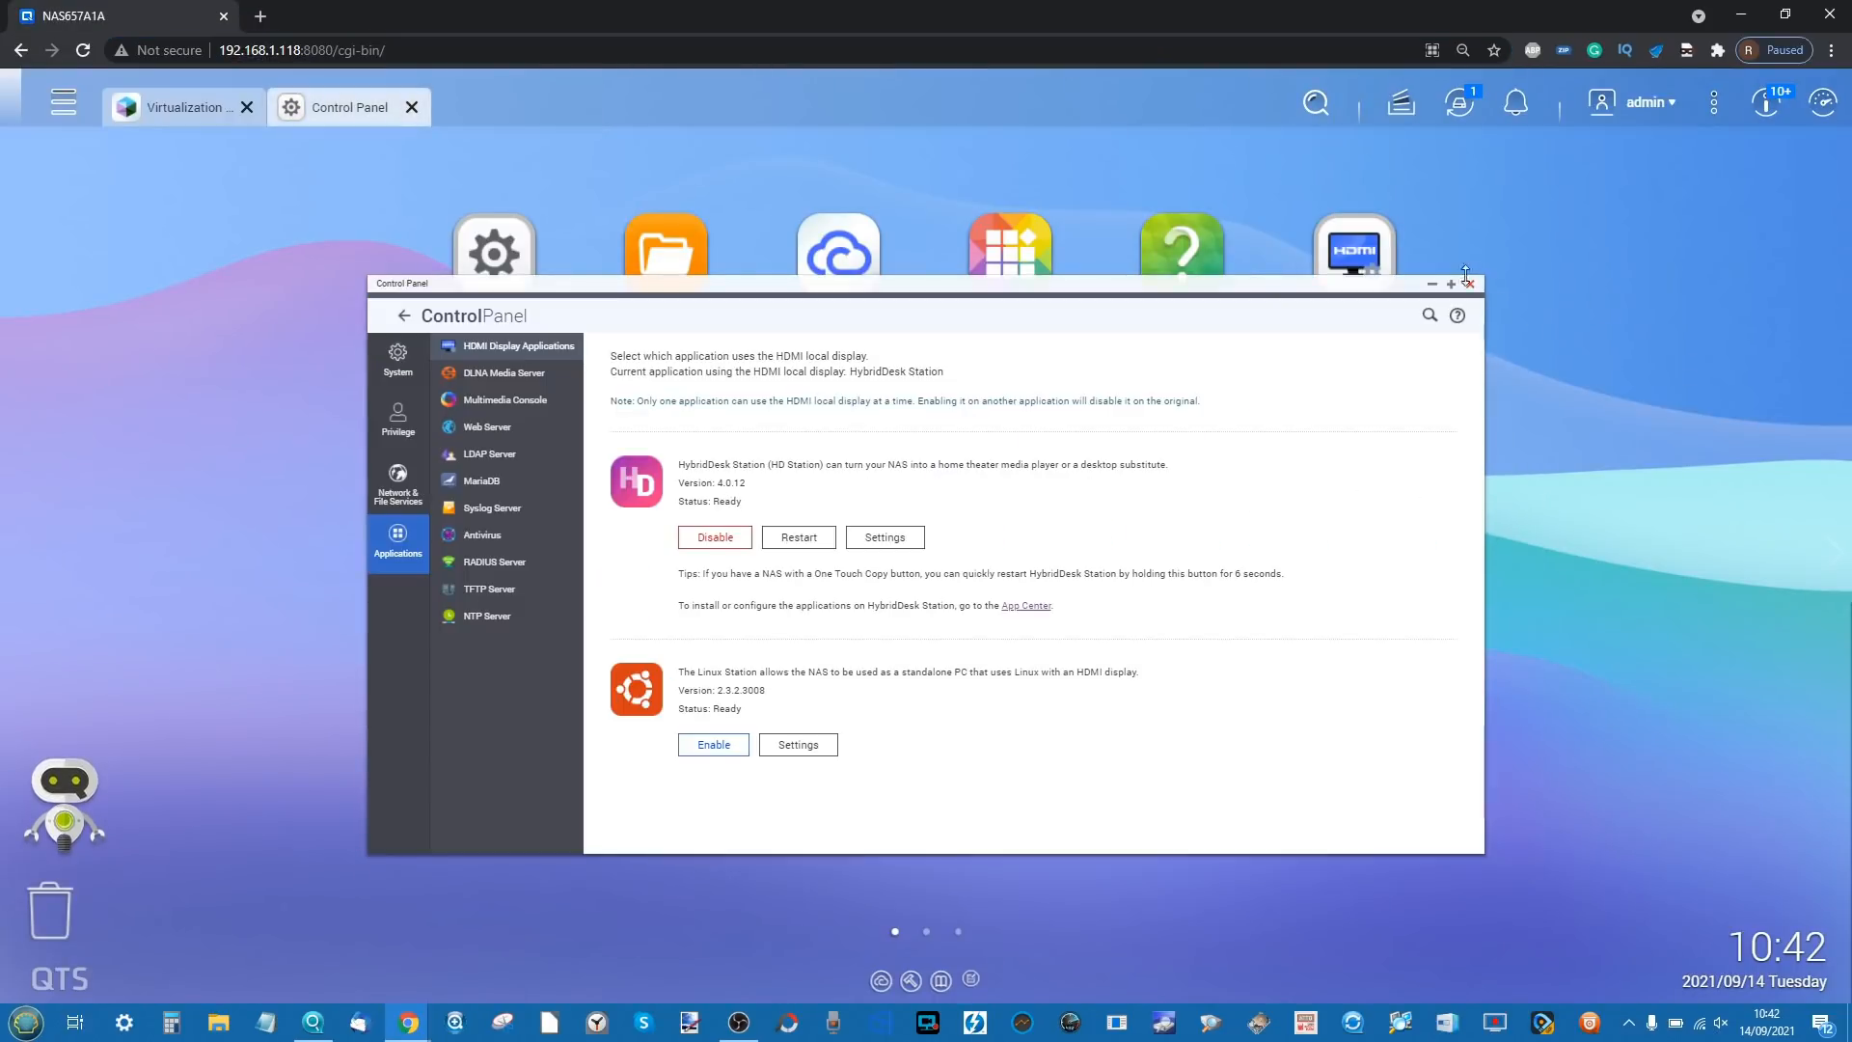
{"action": "left_click", "coordinate": [1470, 283]}
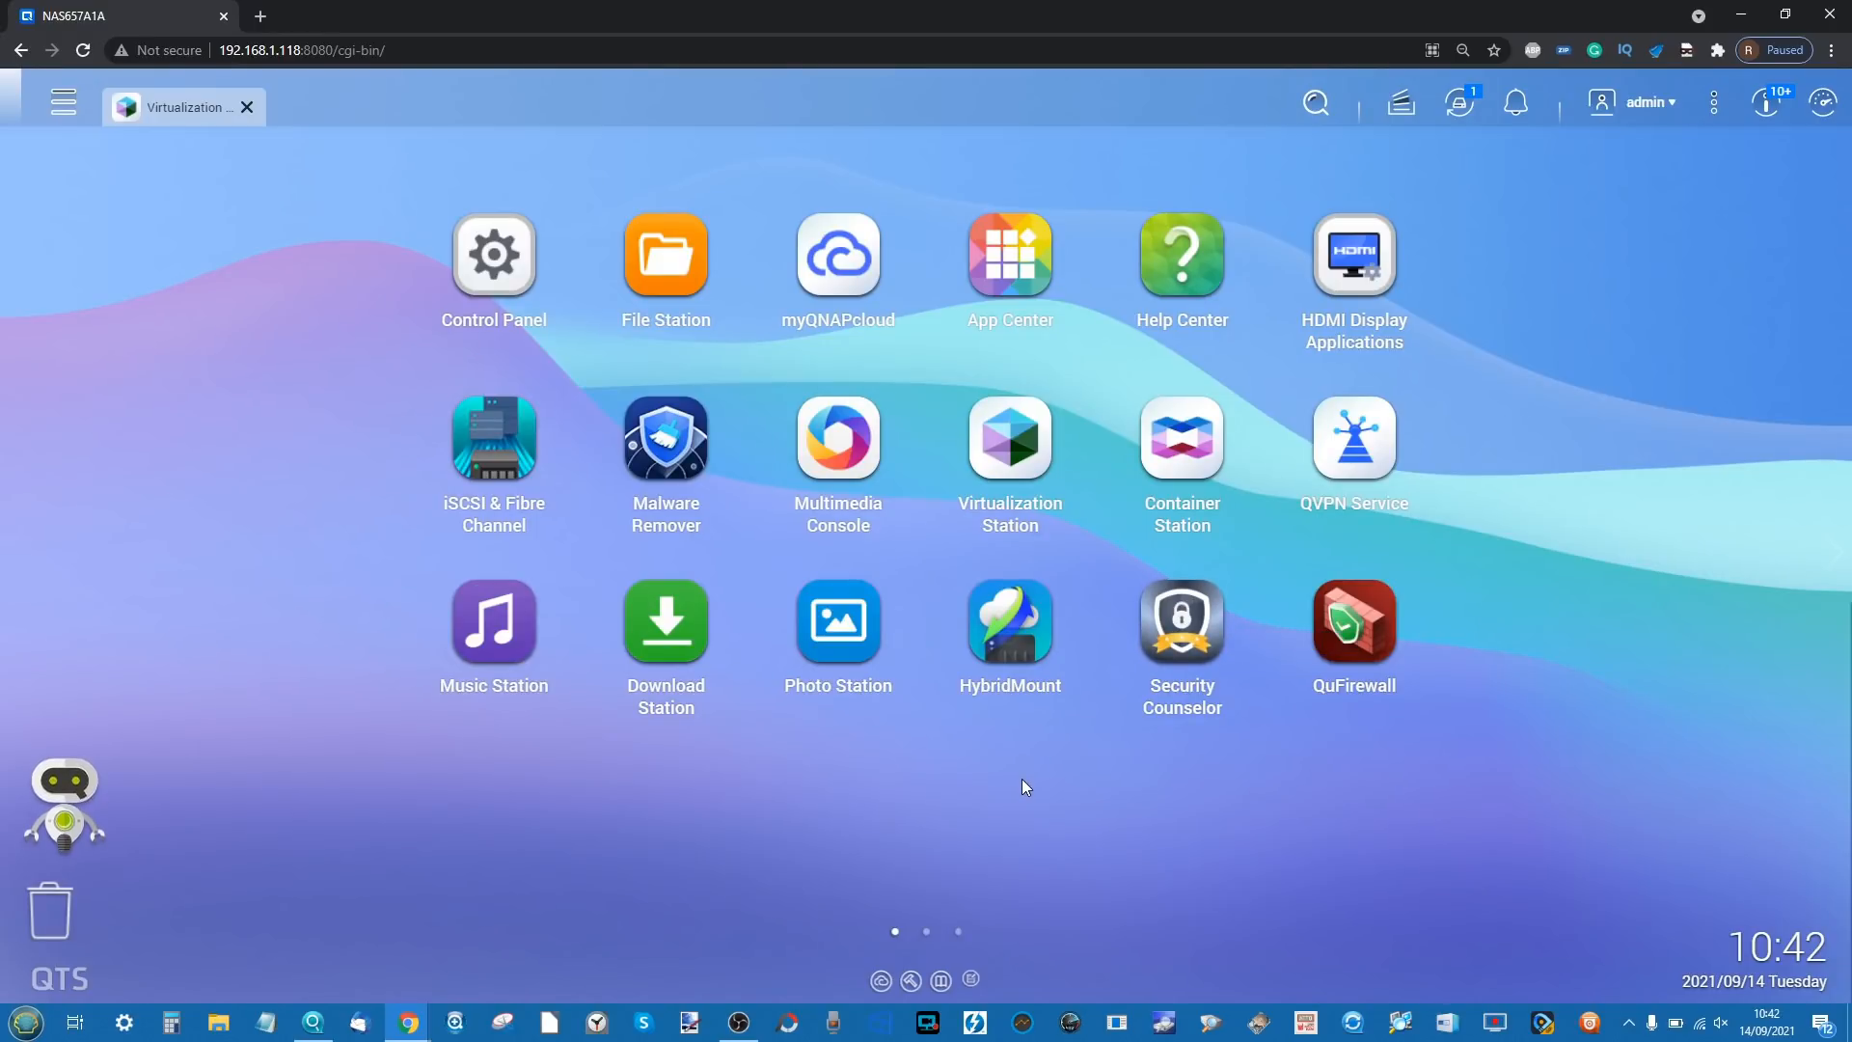
{"action": "left_click", "coordinate": [54, 106]}
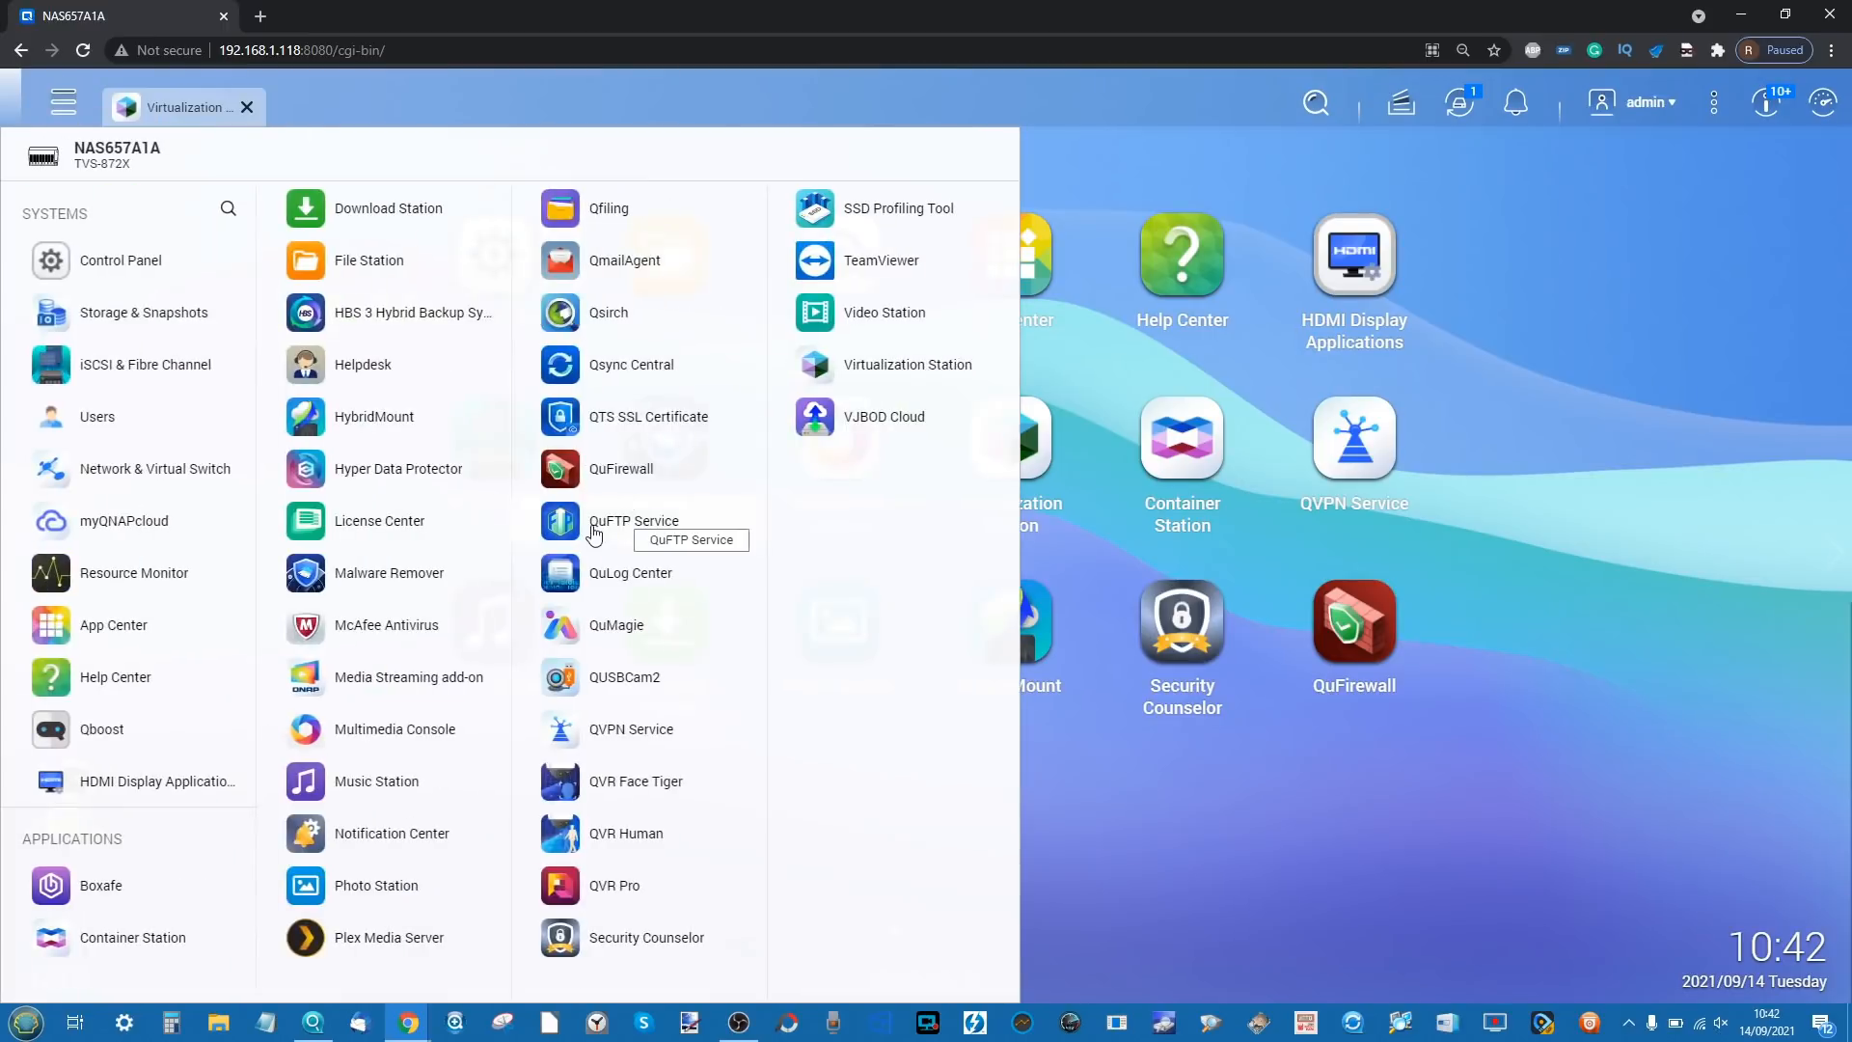
{"action": "left_click", "coordinate": [615, 886]}
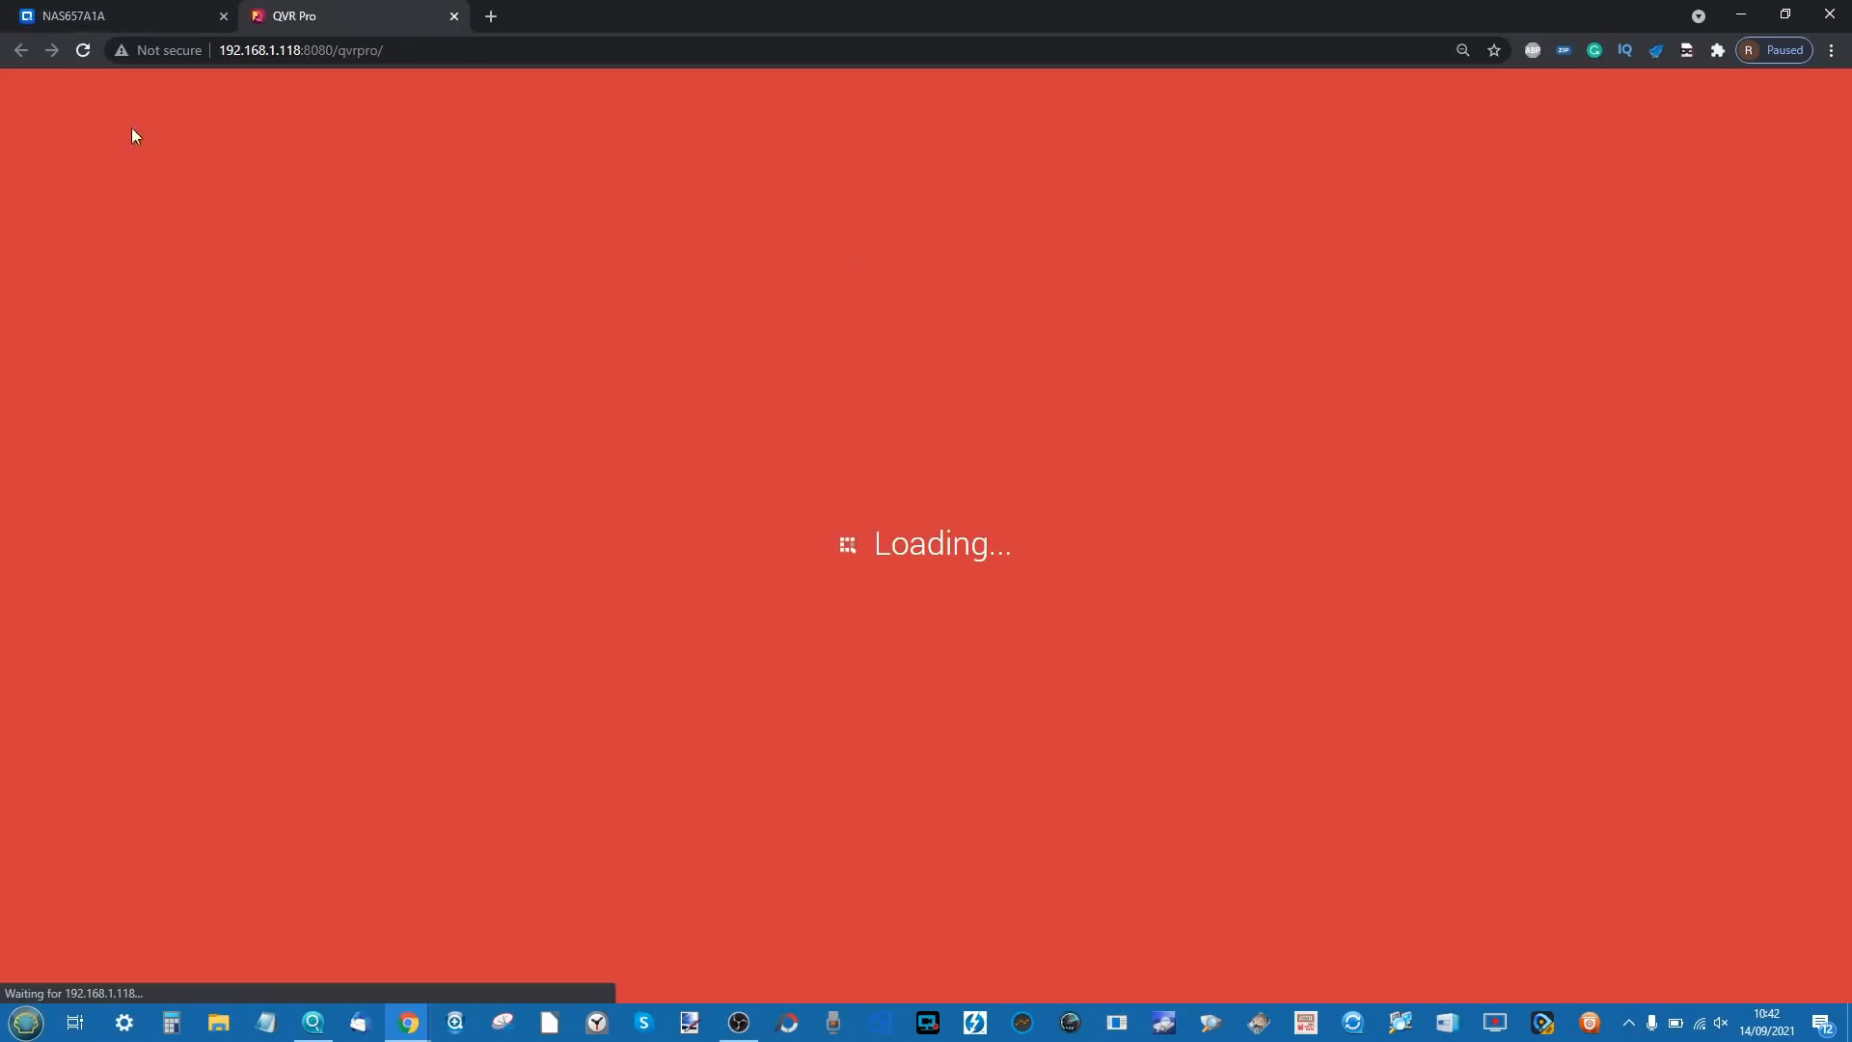
{"action": "left_click", "coordinate": [116, 14]}
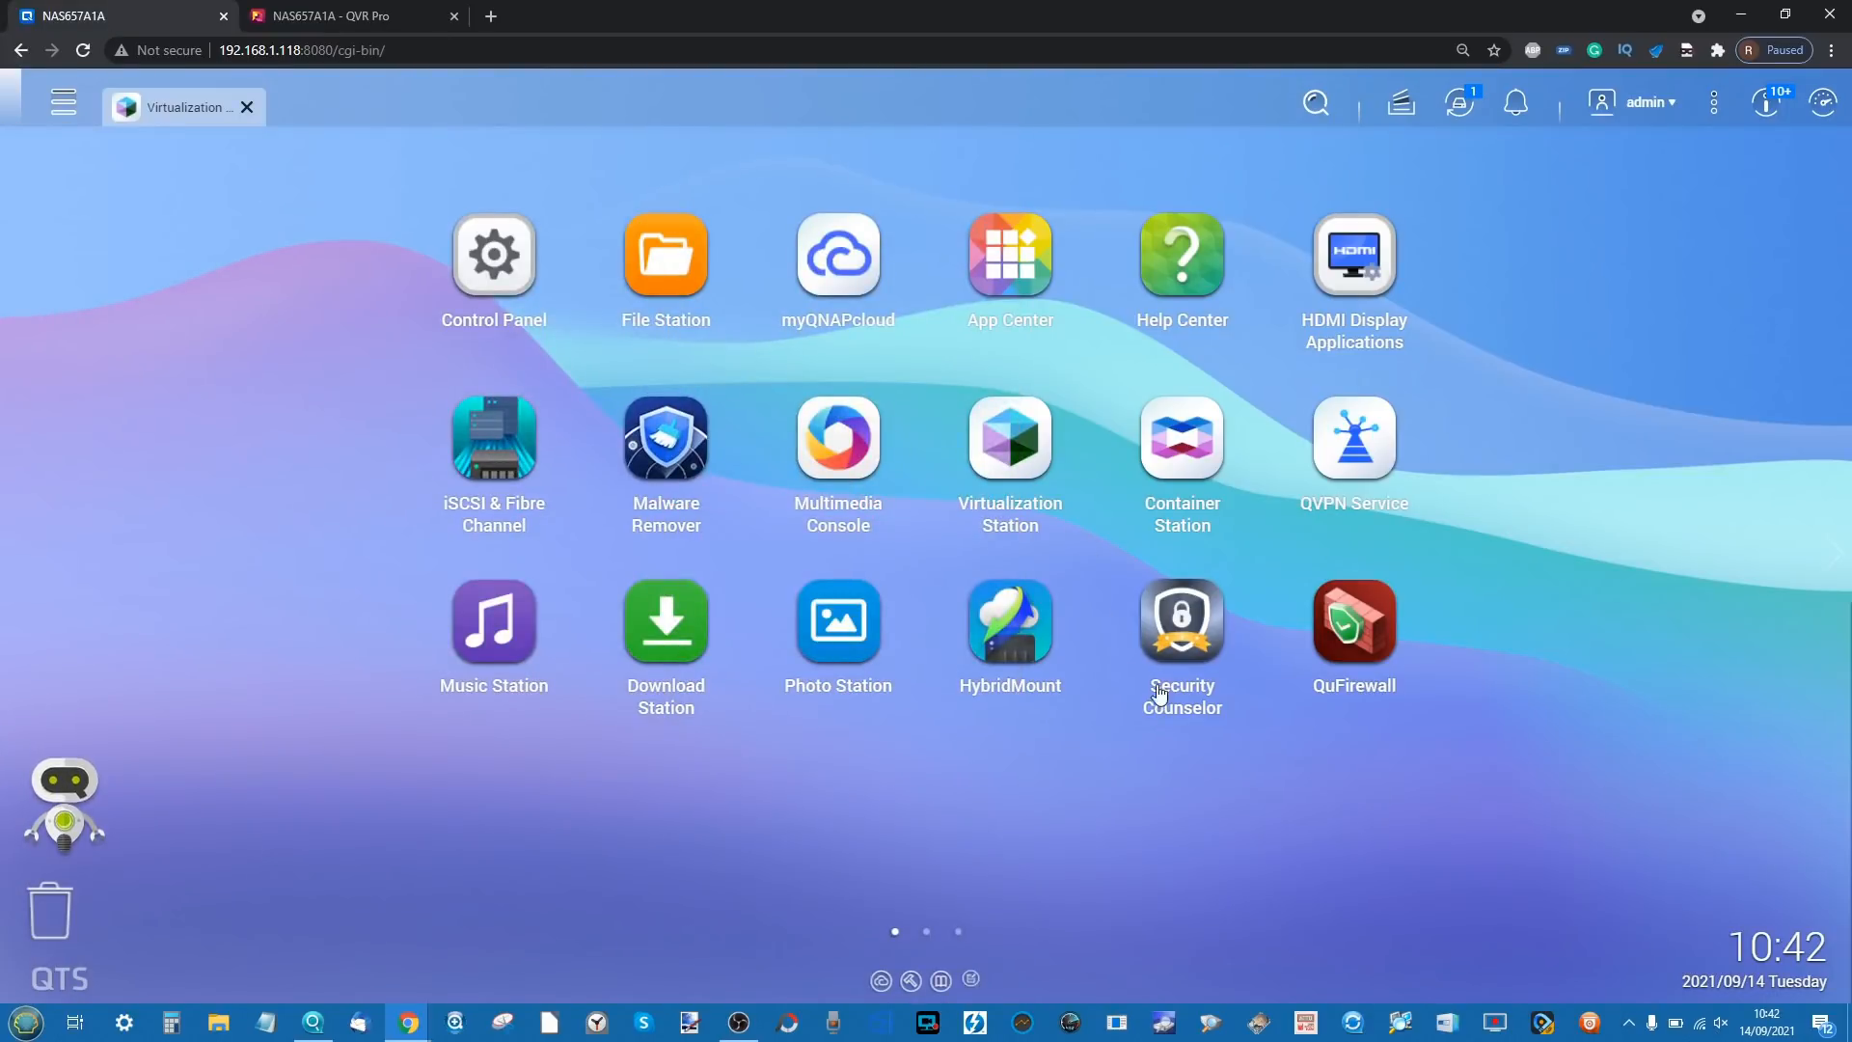
- Open App Center, filter to the Surveillance category, and open QUSBCam2
{"action": "left_click", "coordinate": [1011, 287]}
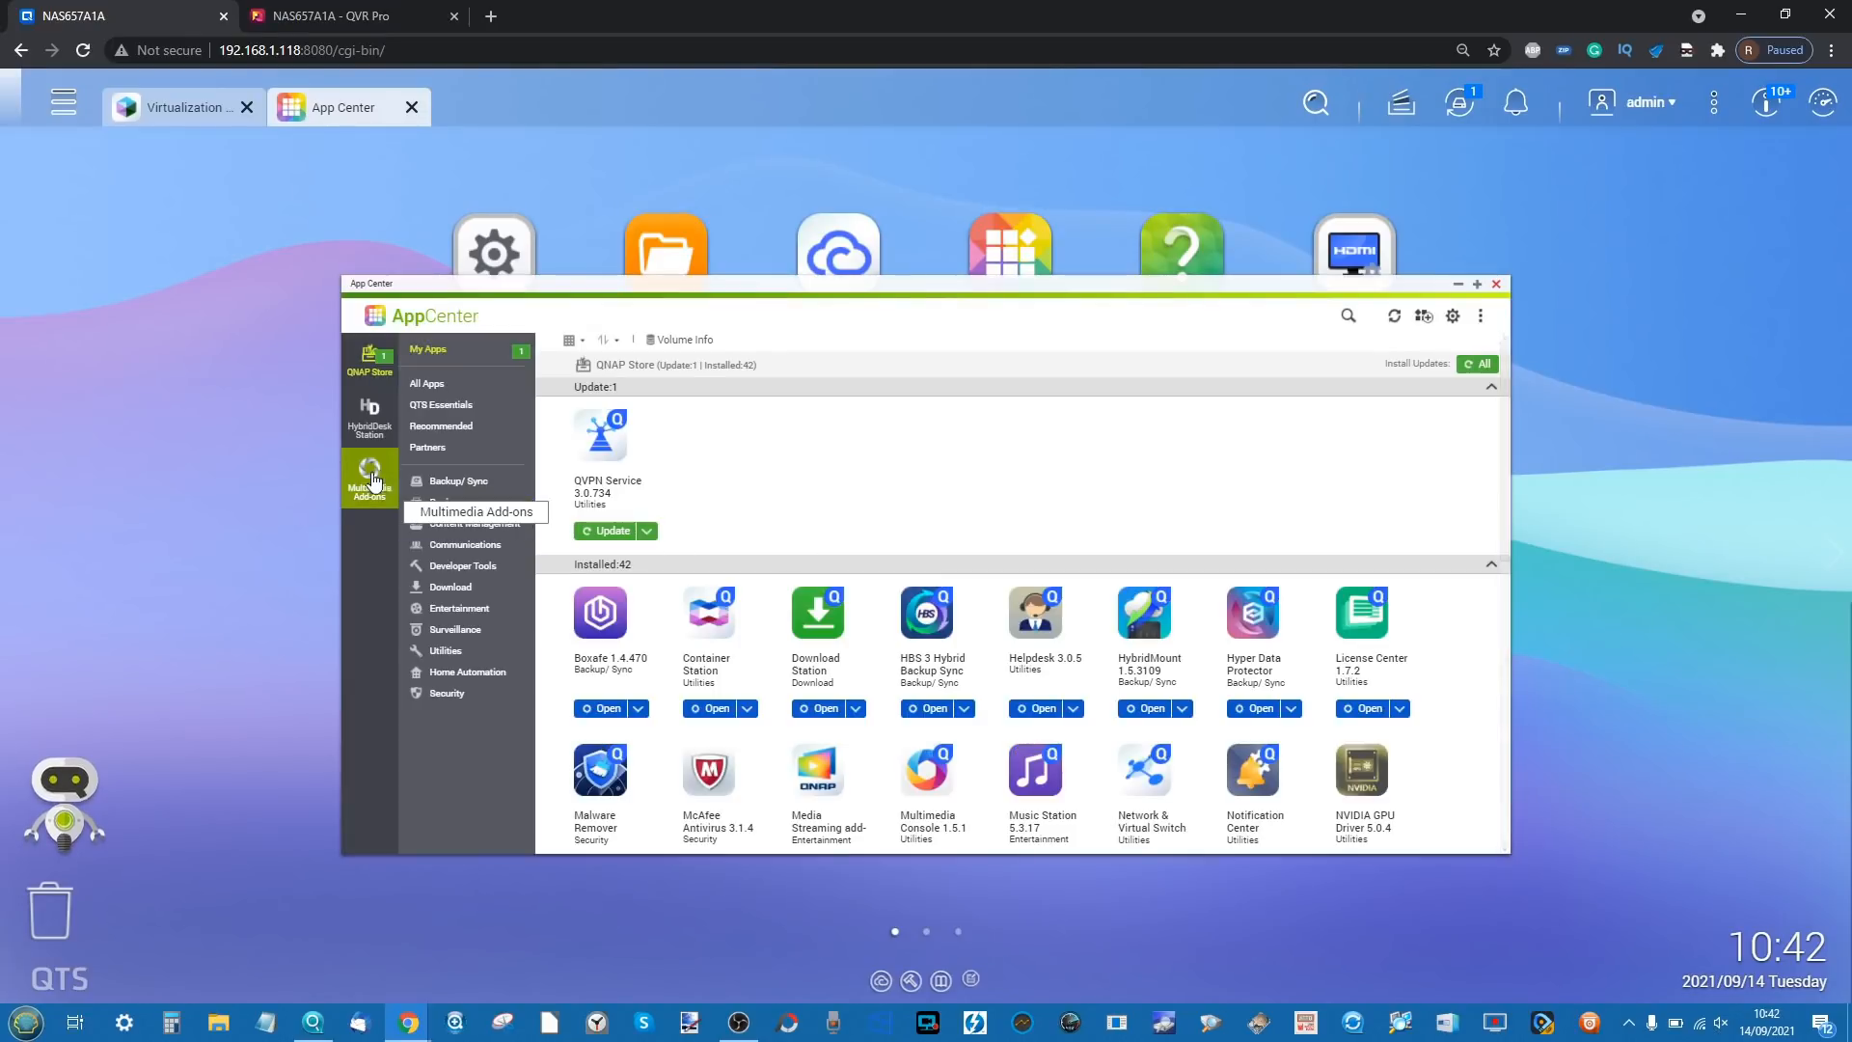
{"action": "left_click", "coordinate": [457, 632]}
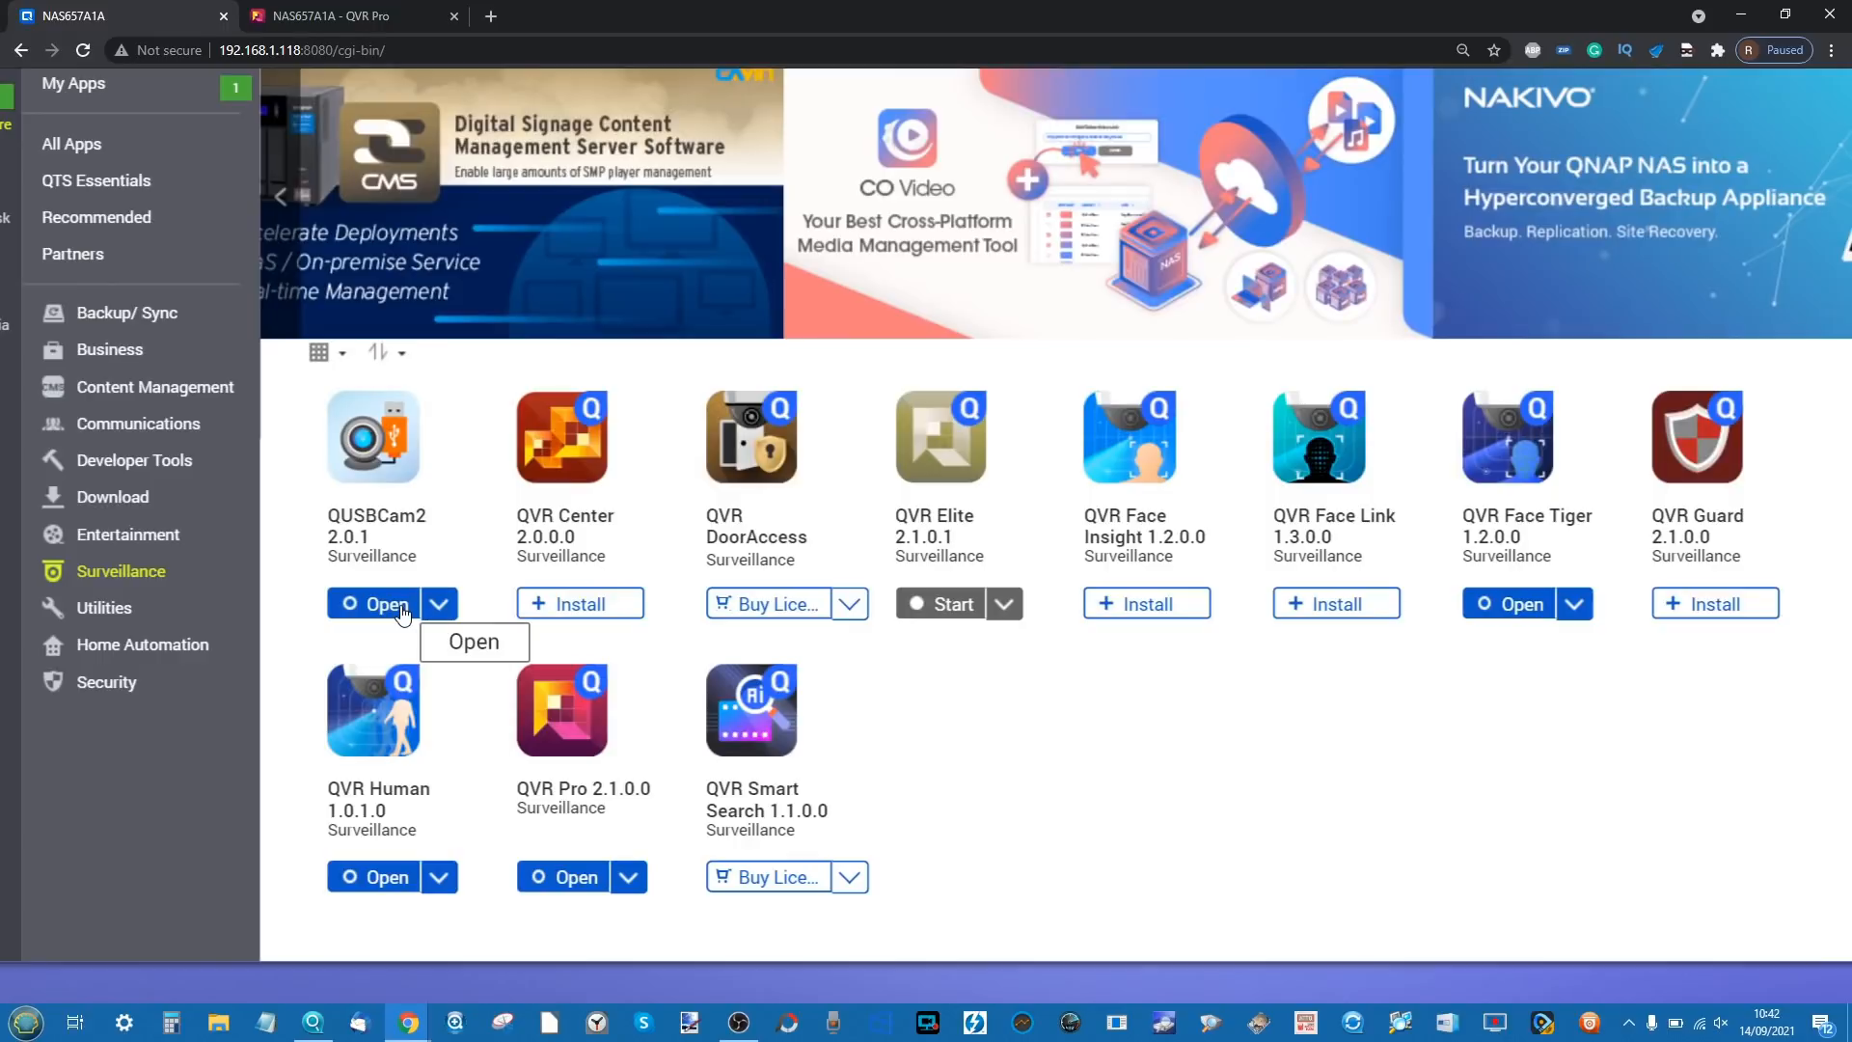
{"action": "left_click", "coordinate": [384, 605]}
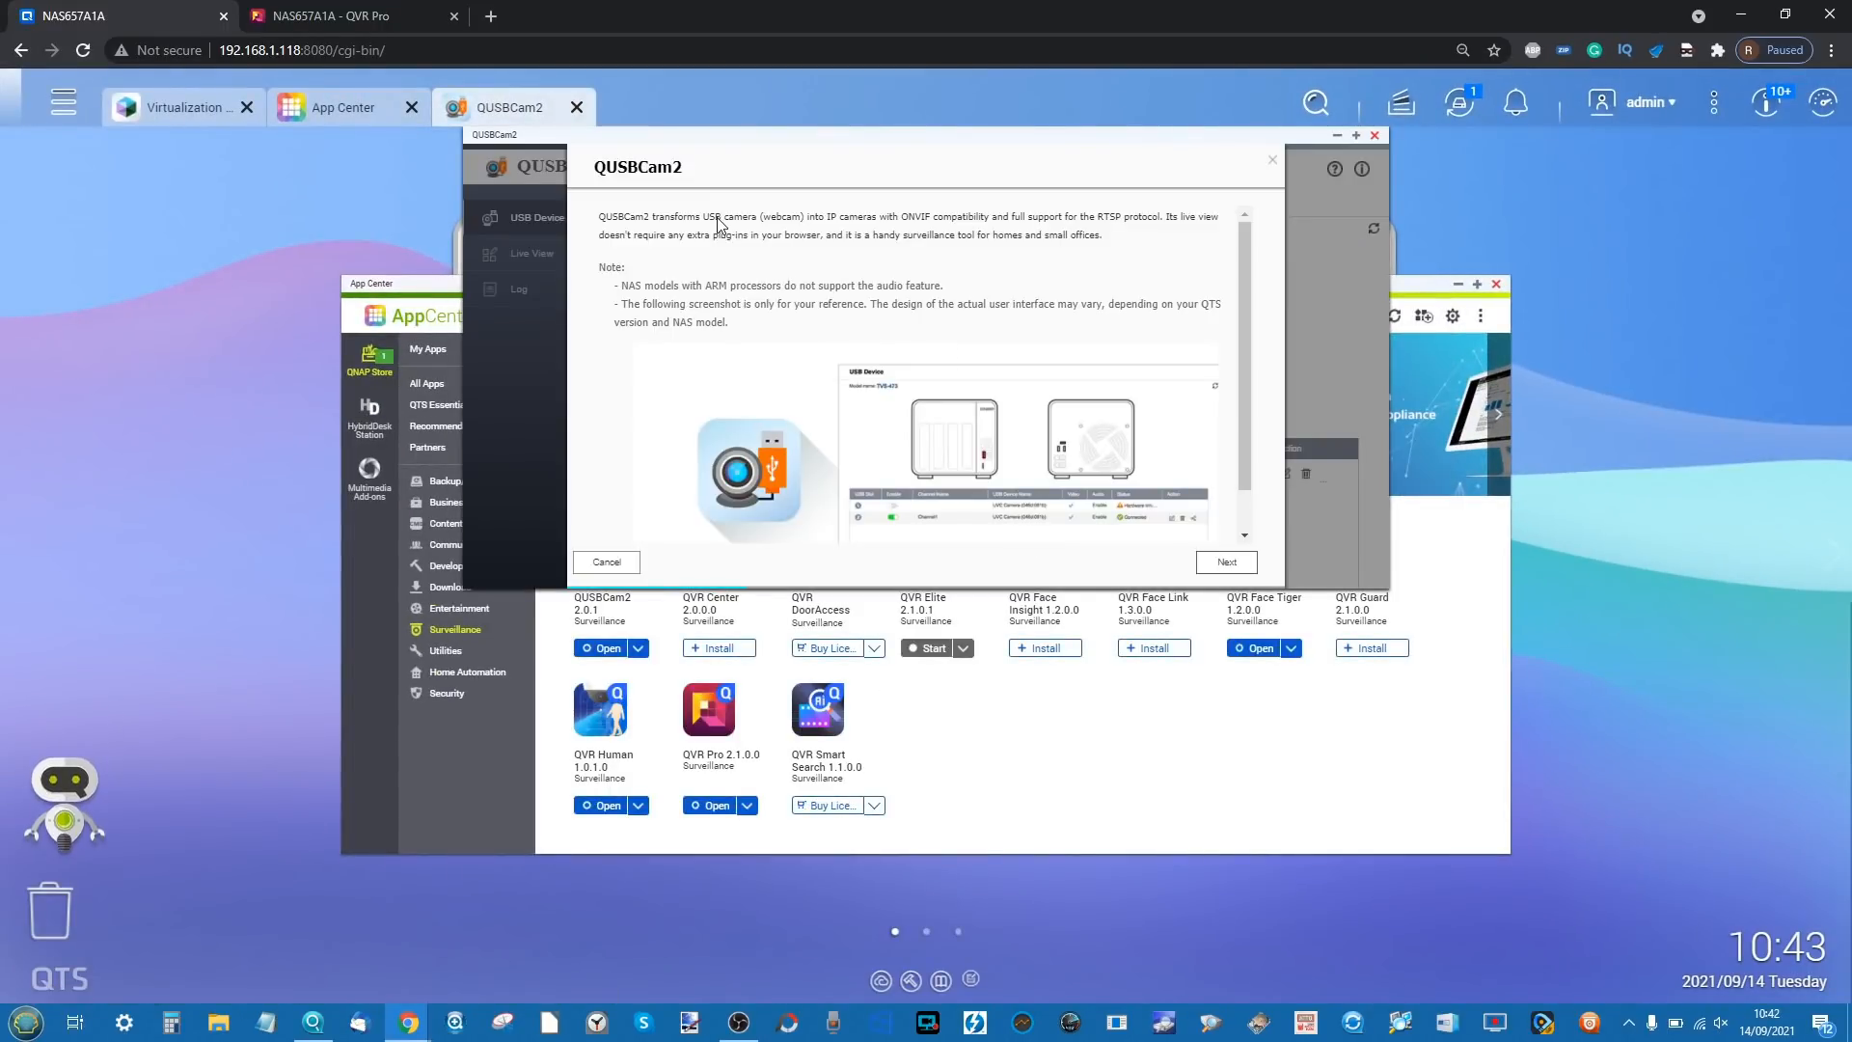
- Dismiss the QUSBCam2 quick start and hide it at next login
{"action": "left_click", "coordinate": [607, 561]}
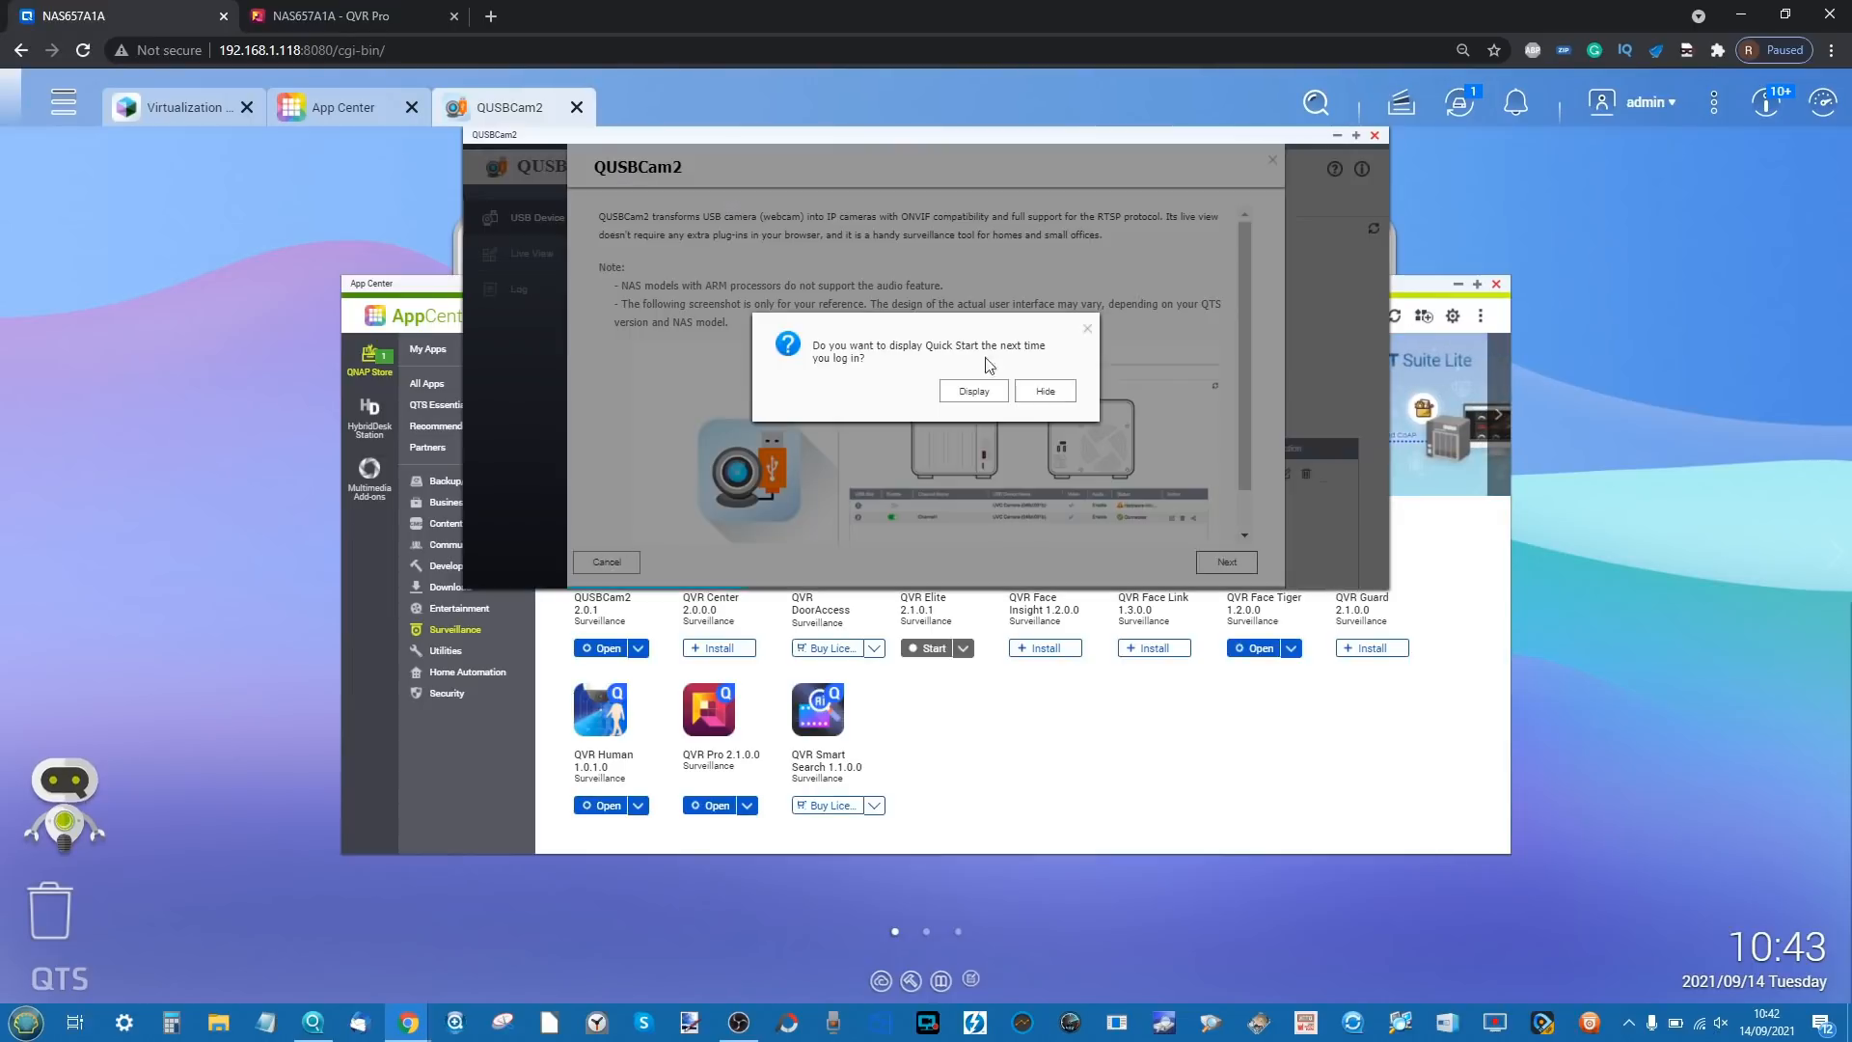
{"action": "left_click", "coordinate": [1087, 330]}
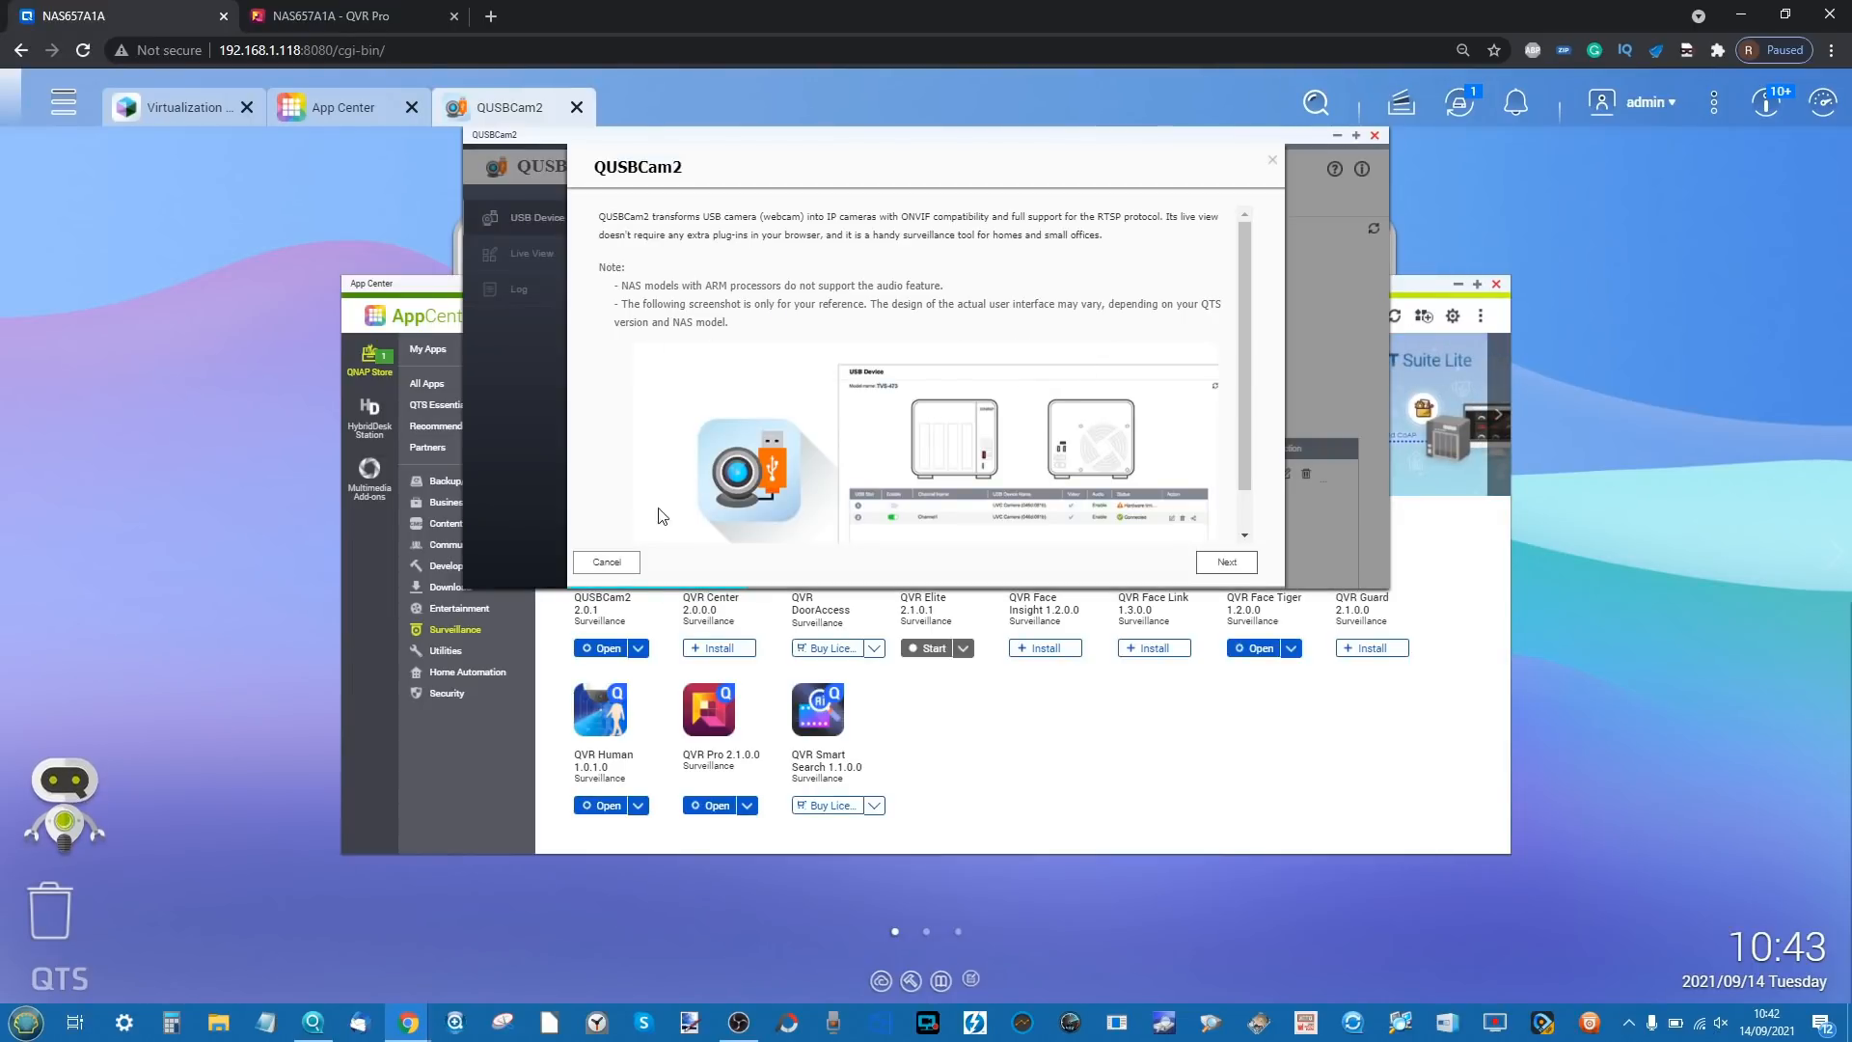
{"action": "left_click", "coordinate": [607, 562]}
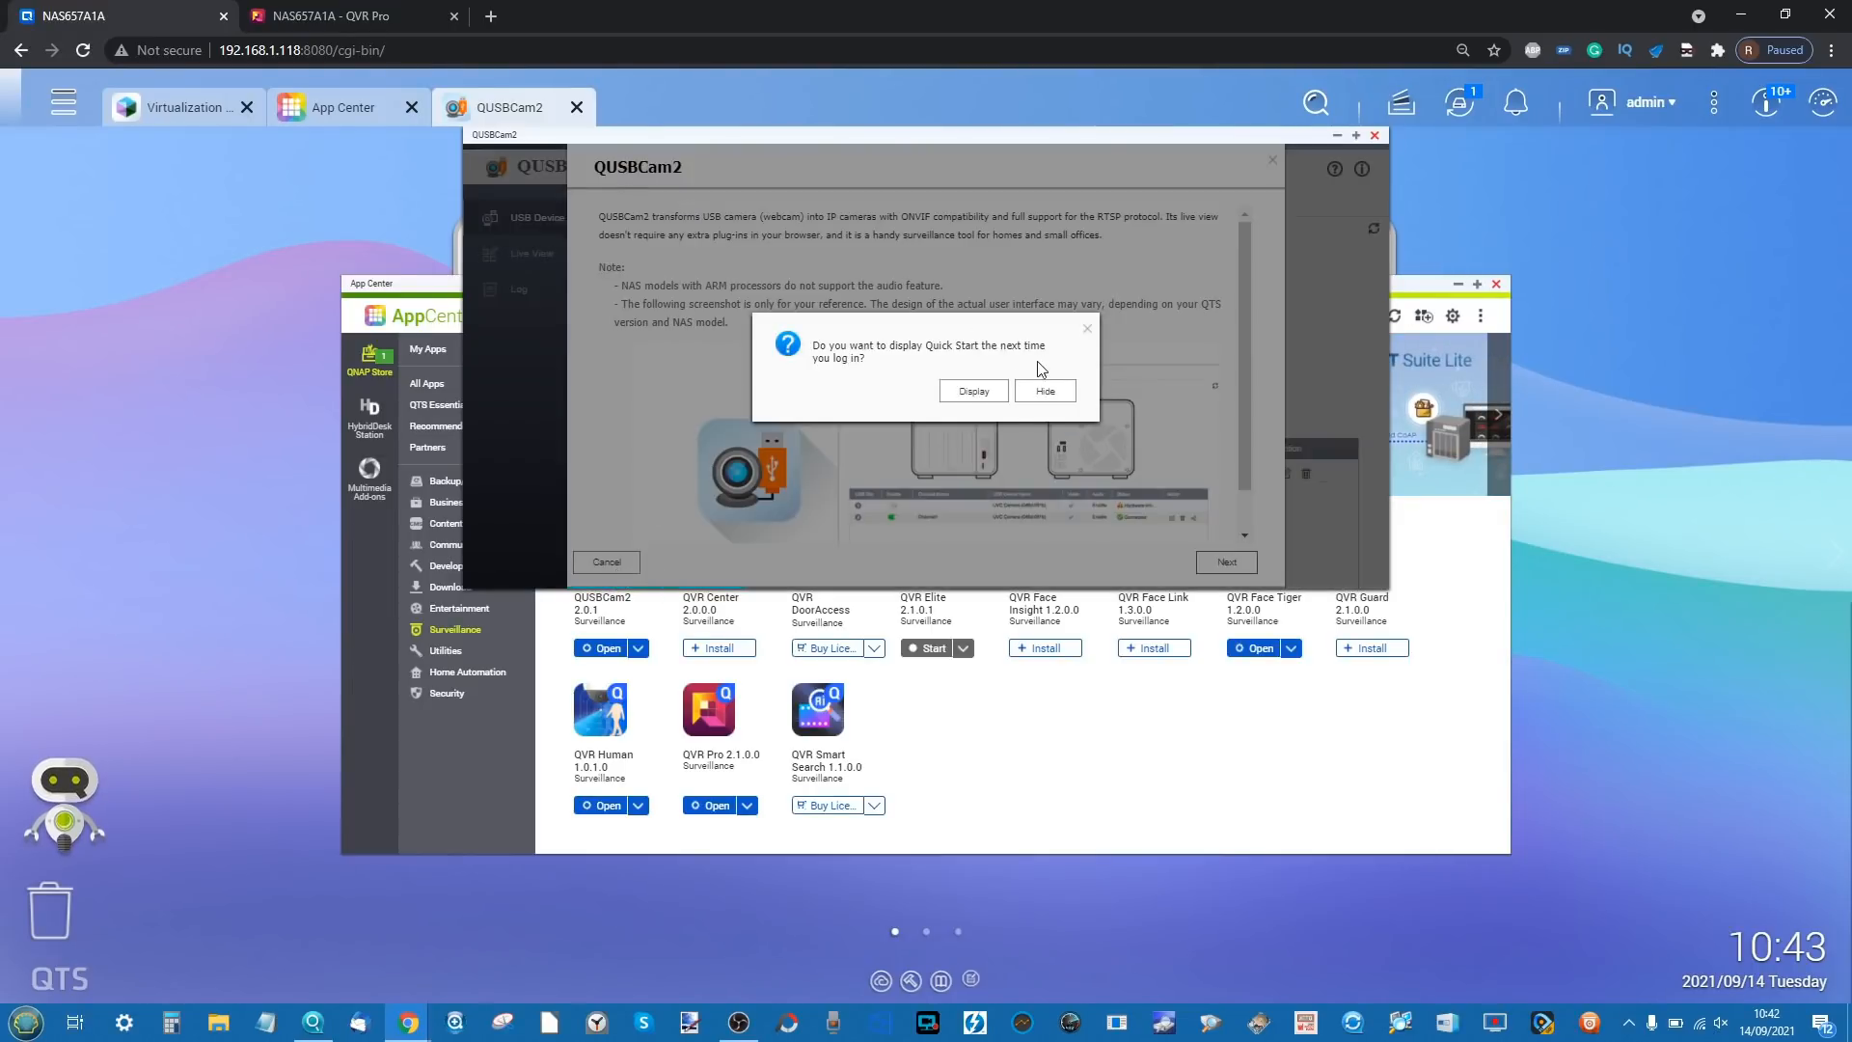
{"action": "left_click", "coordinate": [1025, 397]}
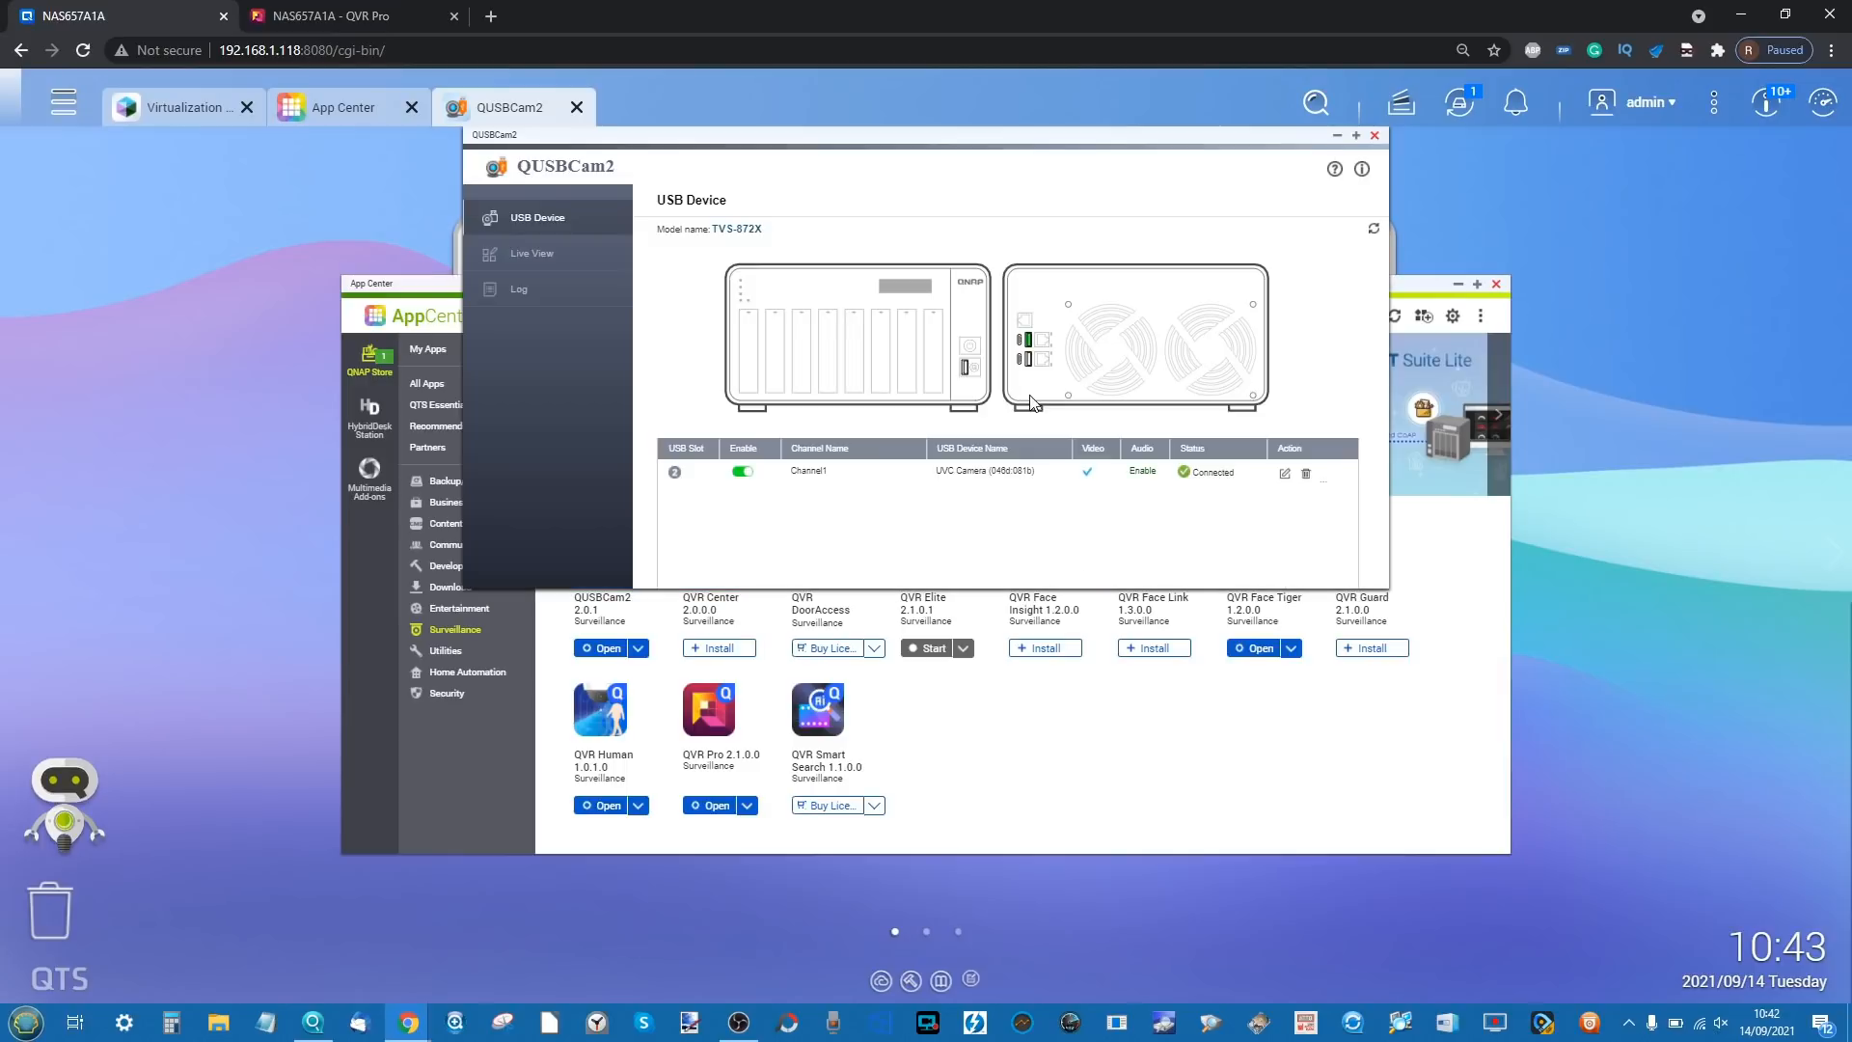
- Play Channel 1's webcam in an enlarged Live View, then close QUSBCam2 and switch to QVR Pro
{"action": "left_click", "coordinate": [532, 251]}
{"action": "left_click_drag", "start_coordinate": [1009, 584], "coordinate": [1003, 736]}
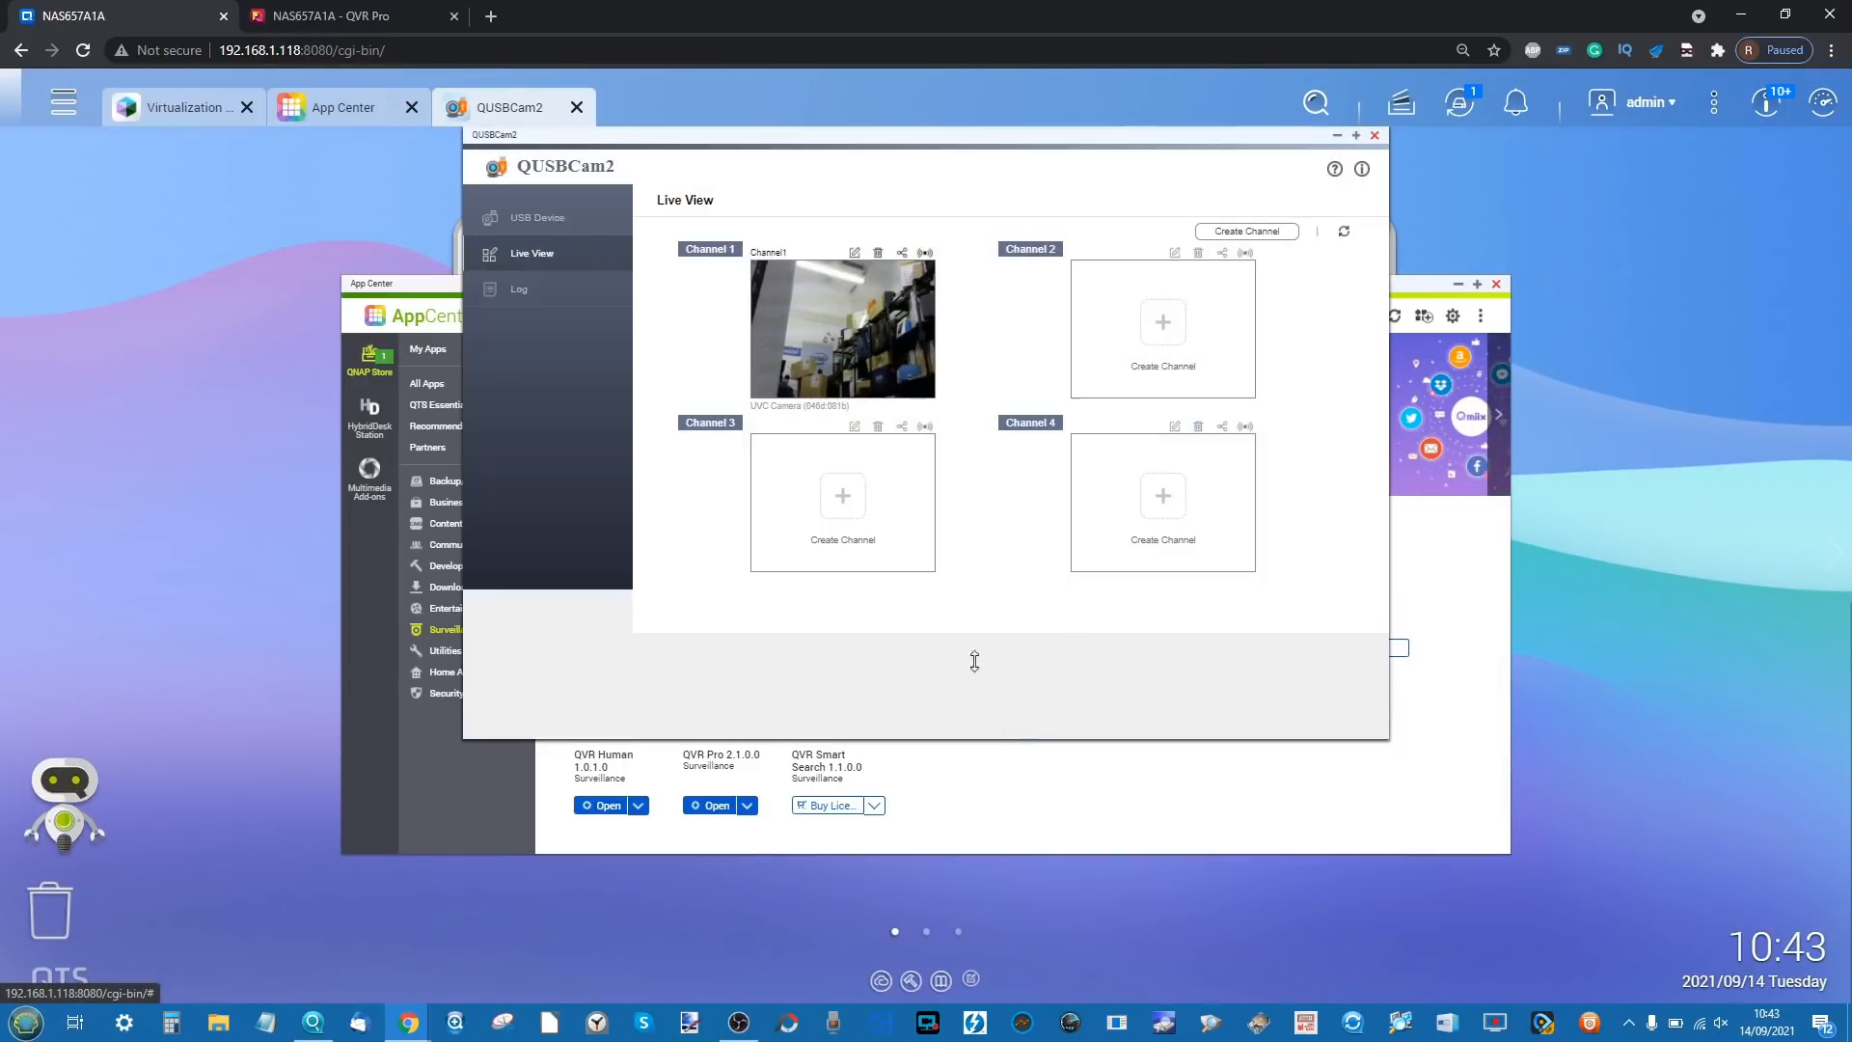
{"action": "left_click", "coordinate": [925, 254]}
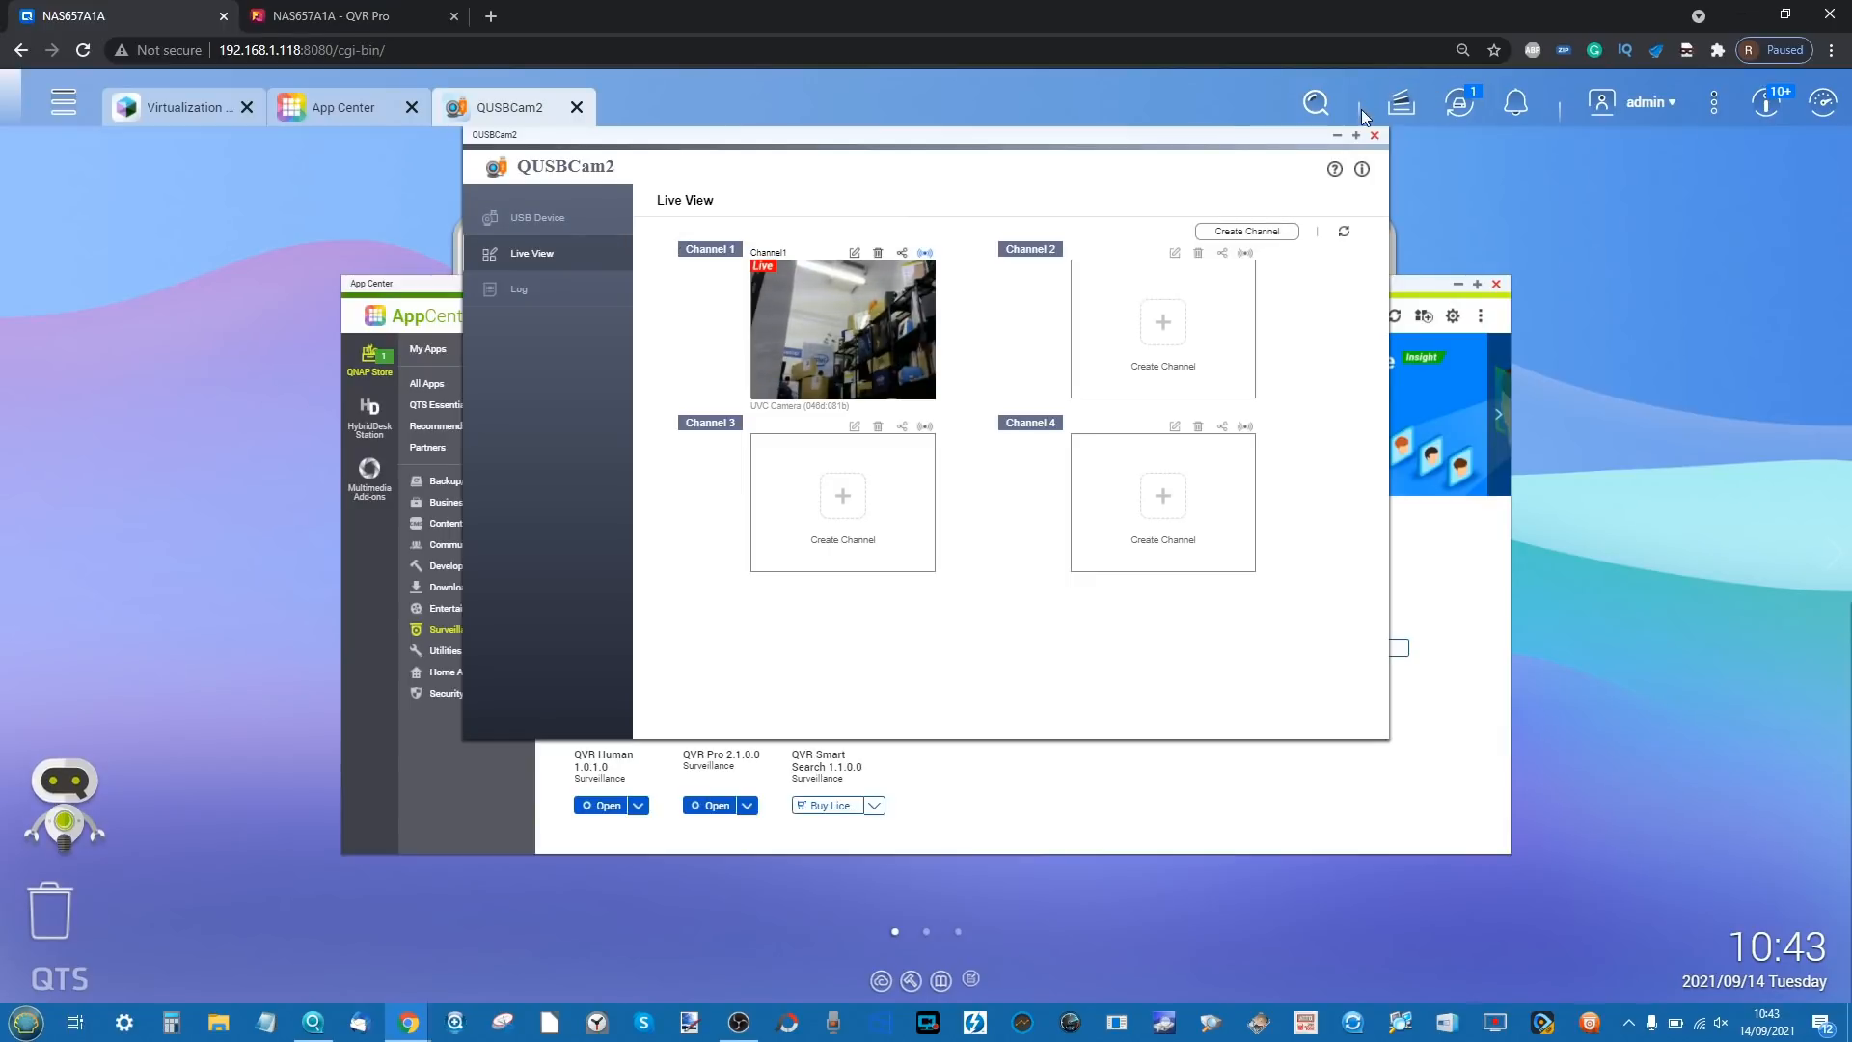
{"action": "left_click", "coordinate": [1375, 135]}
{"action": "left_click", "coordinate": [357, 9]}
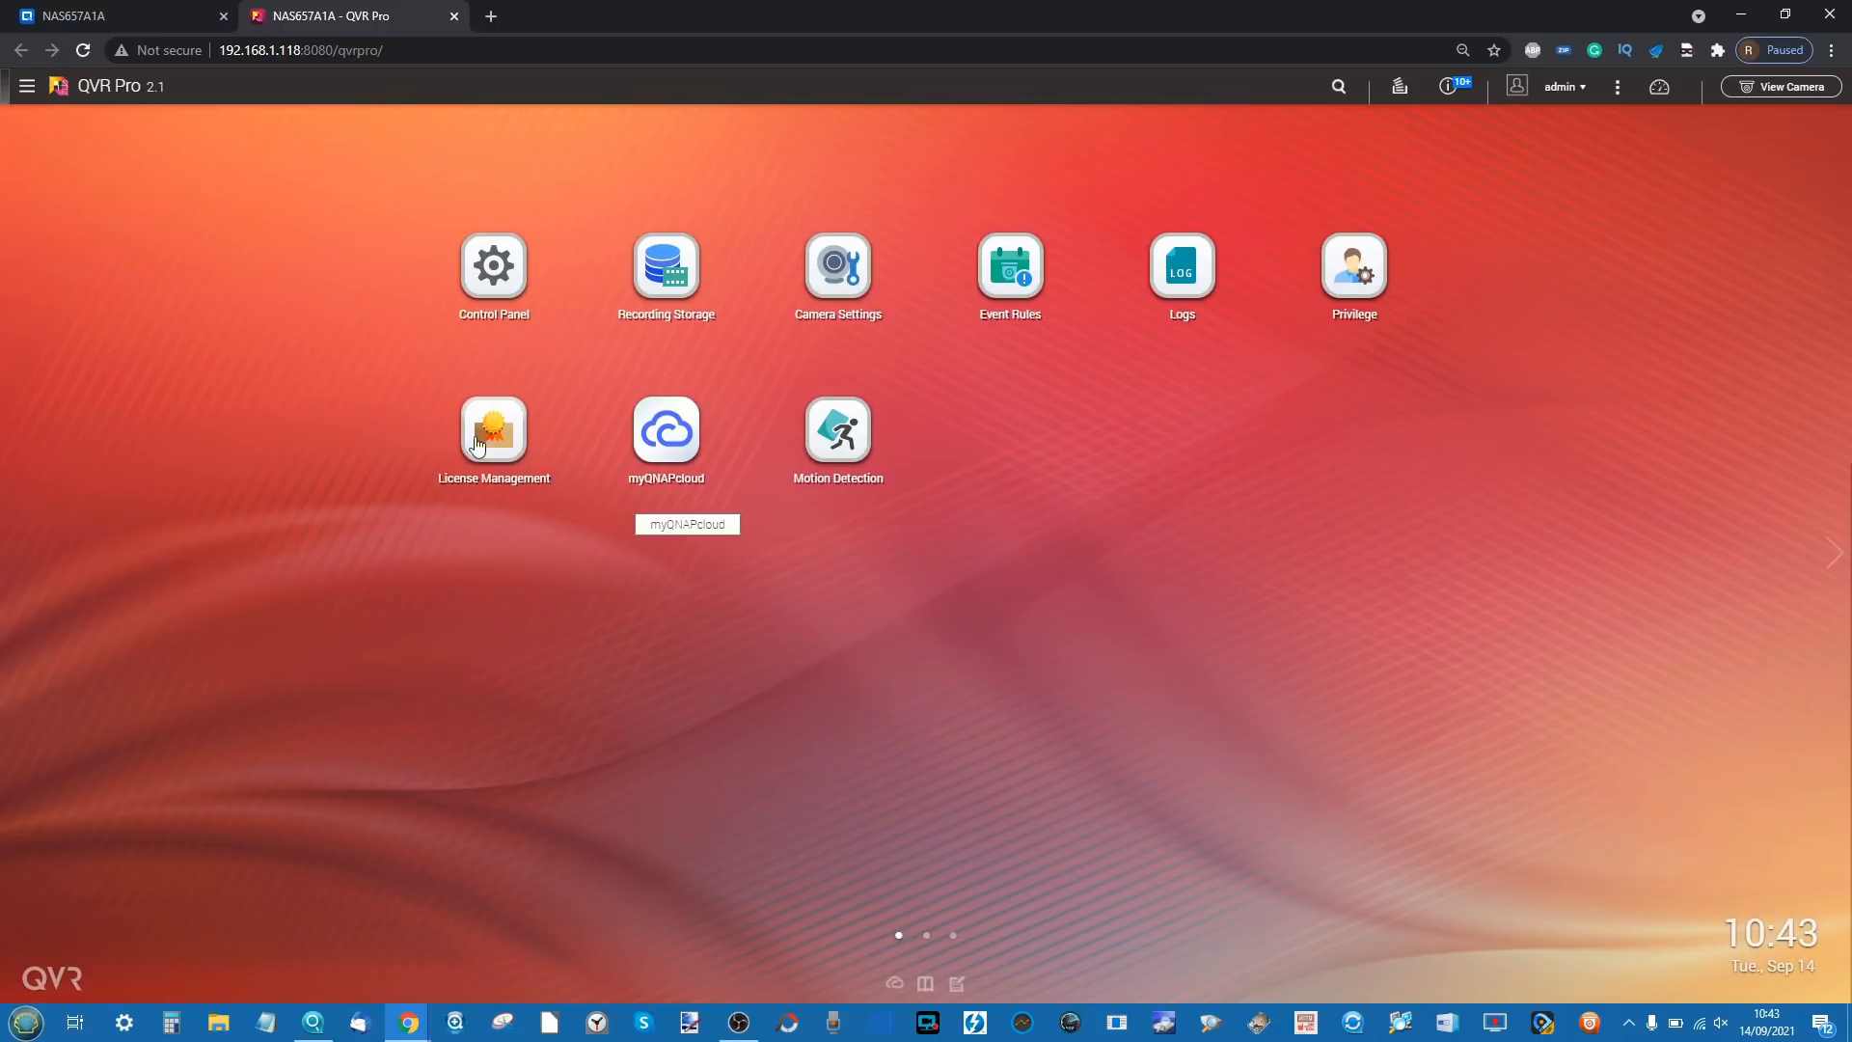
- Open QVR Pro's Camera Settings, then go back to the QTS tab's surveillance app list
{"action": "left_click", "coordinate": [856, 261]}
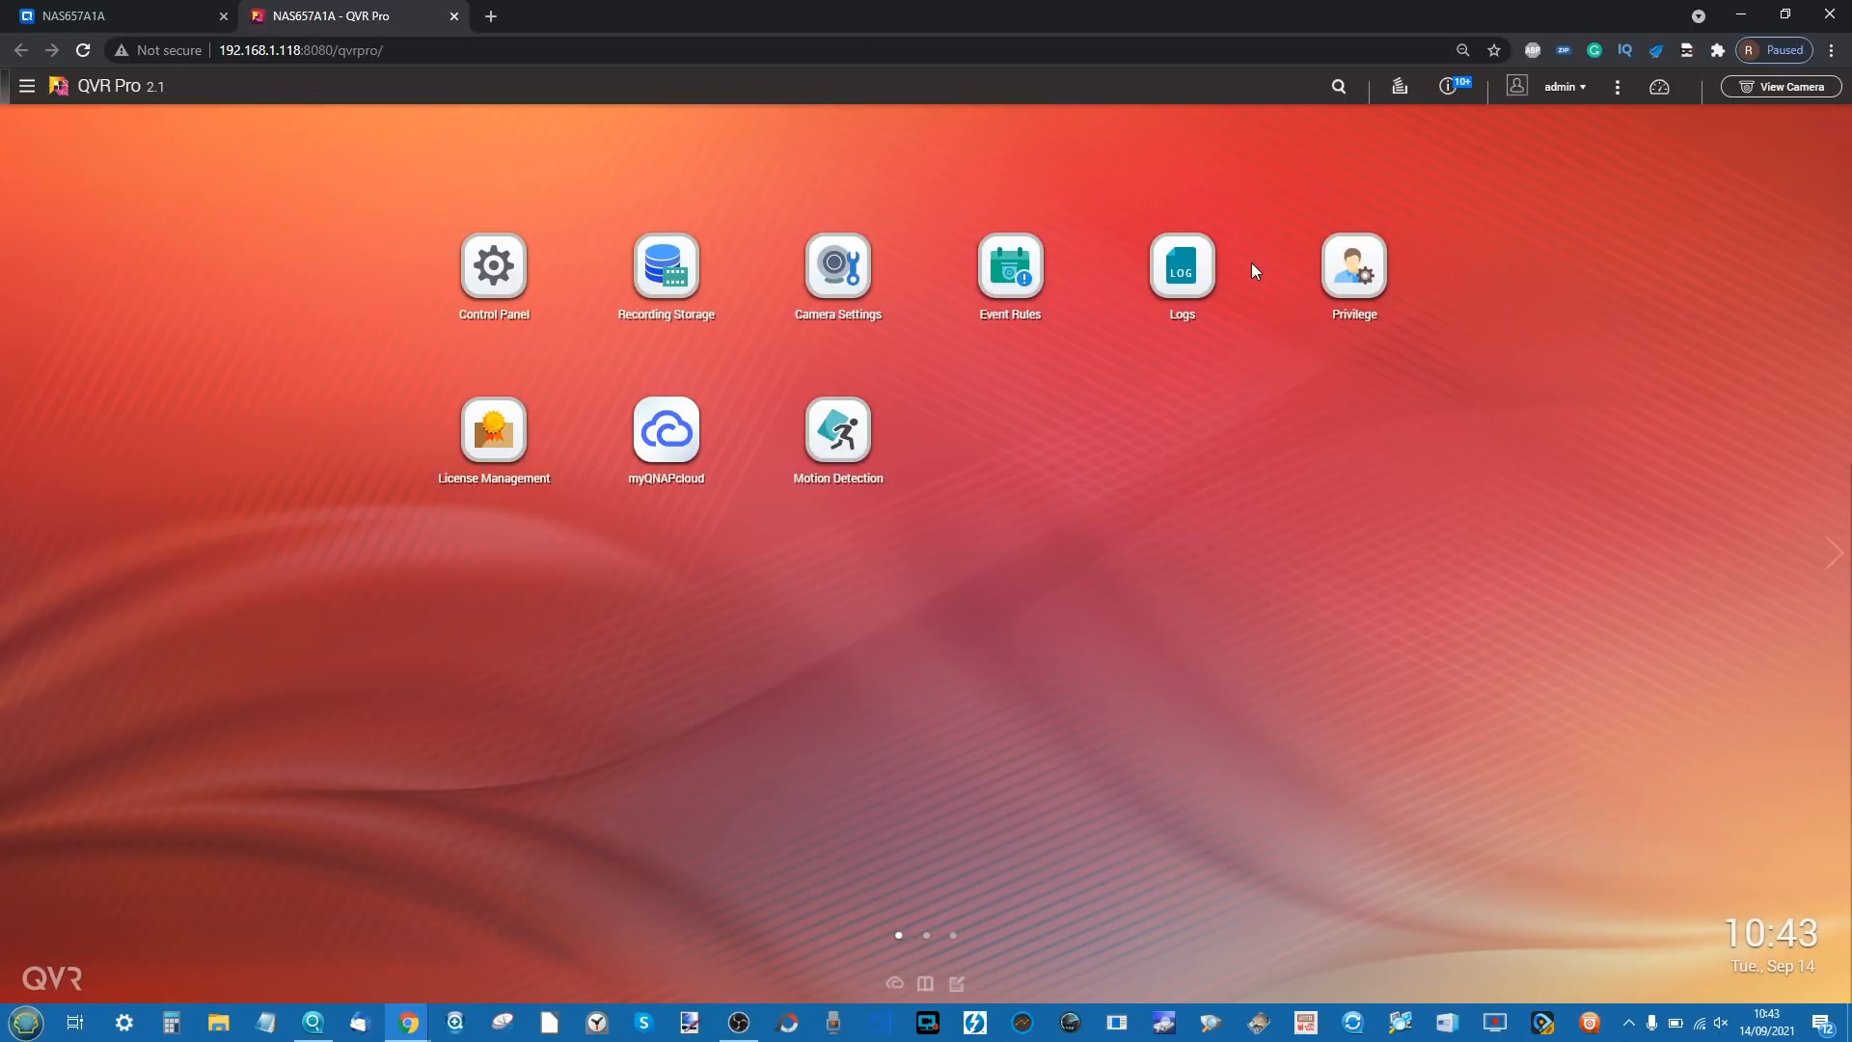
{"action": "left_click", "coordinate": [133, 9]}
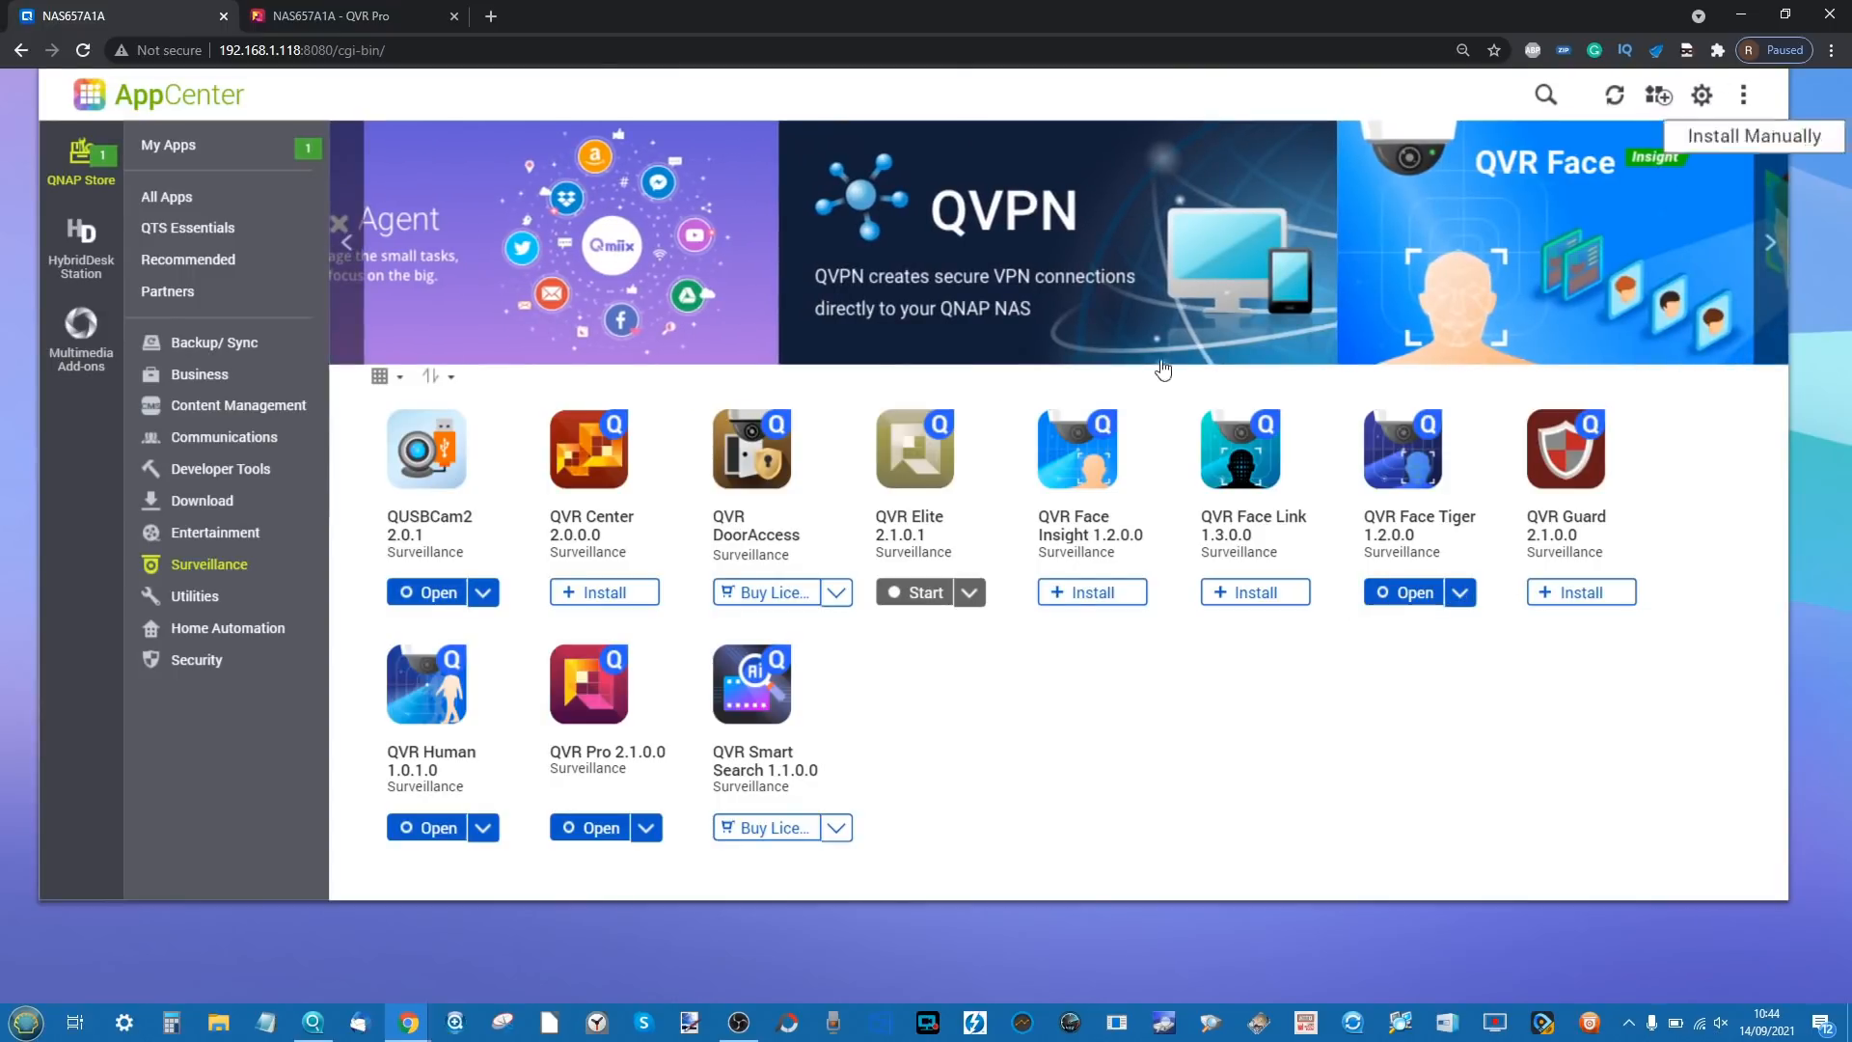
{"action": "scroll", "coordinate": [874, 465], "scroll_direction": "down", "scroll_amount": 3}
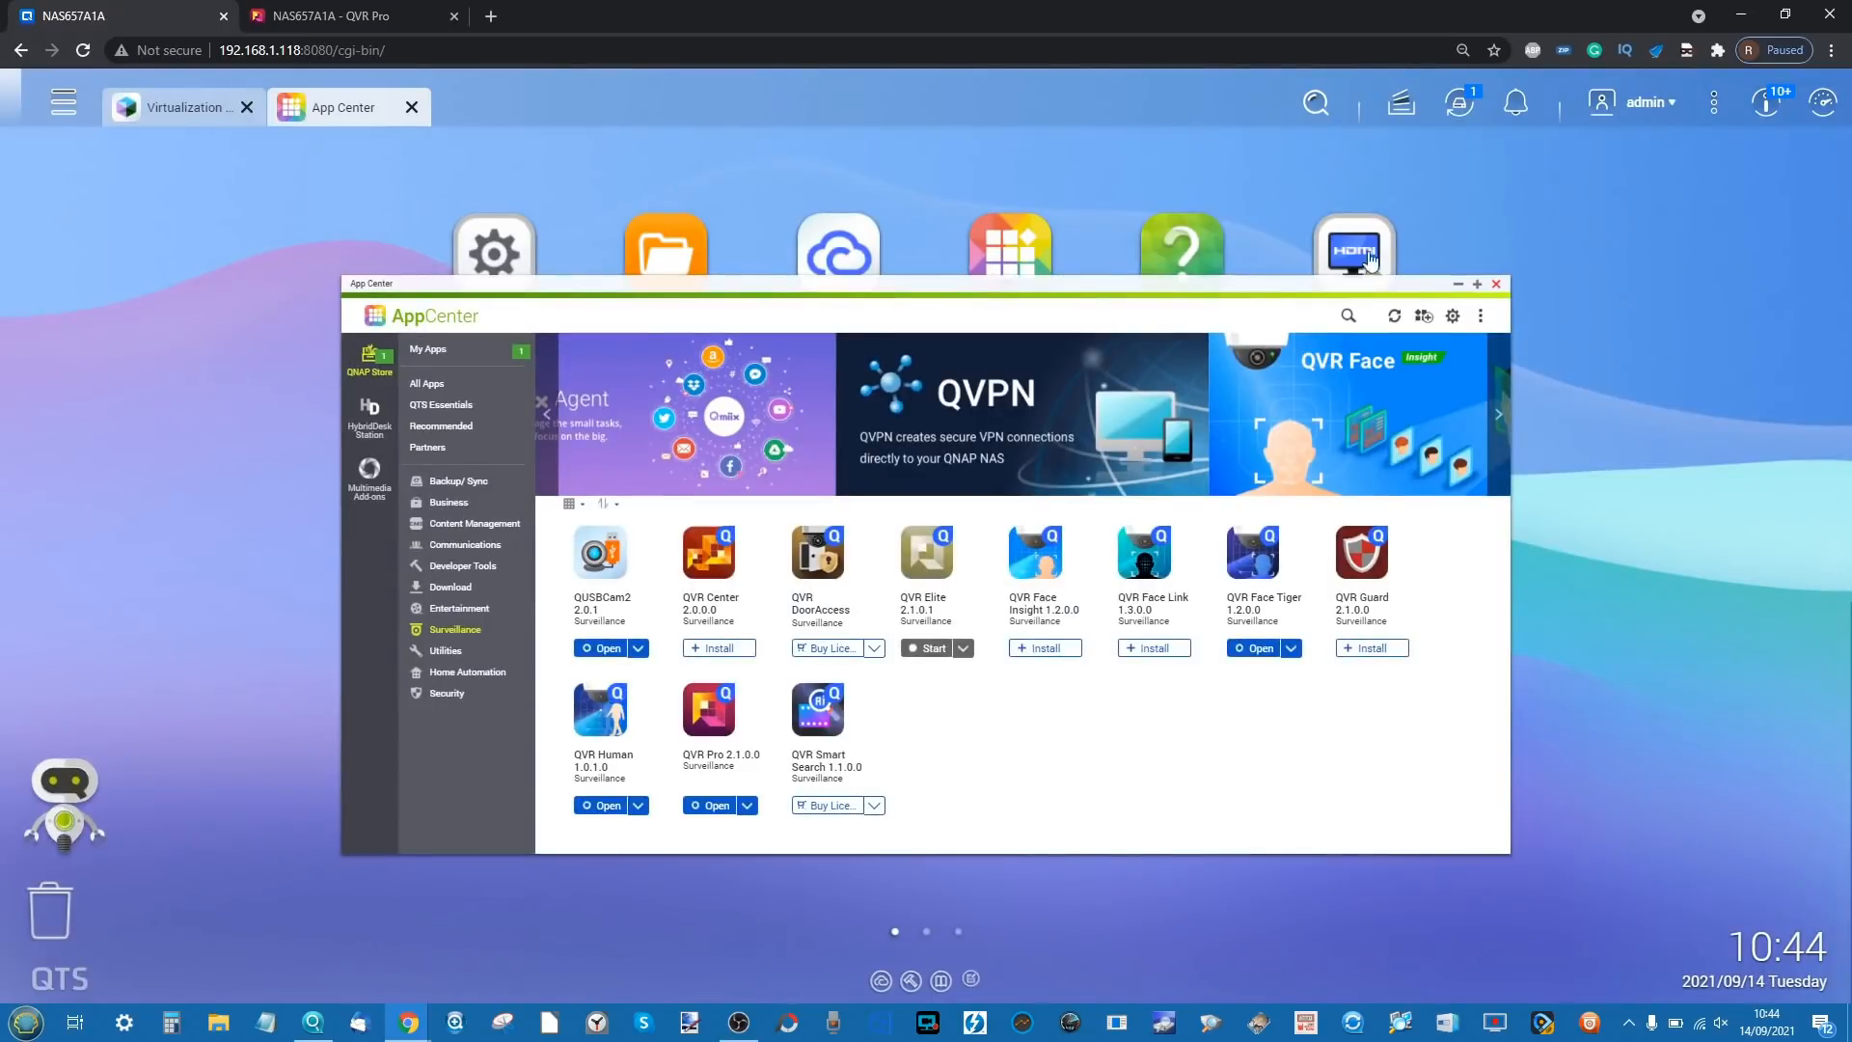
- Launch QVR Pro Client and drag Camera 003 into the empty area to create an Untitled View
{"action": "left_click", "coordinate": [1590, 1024]}
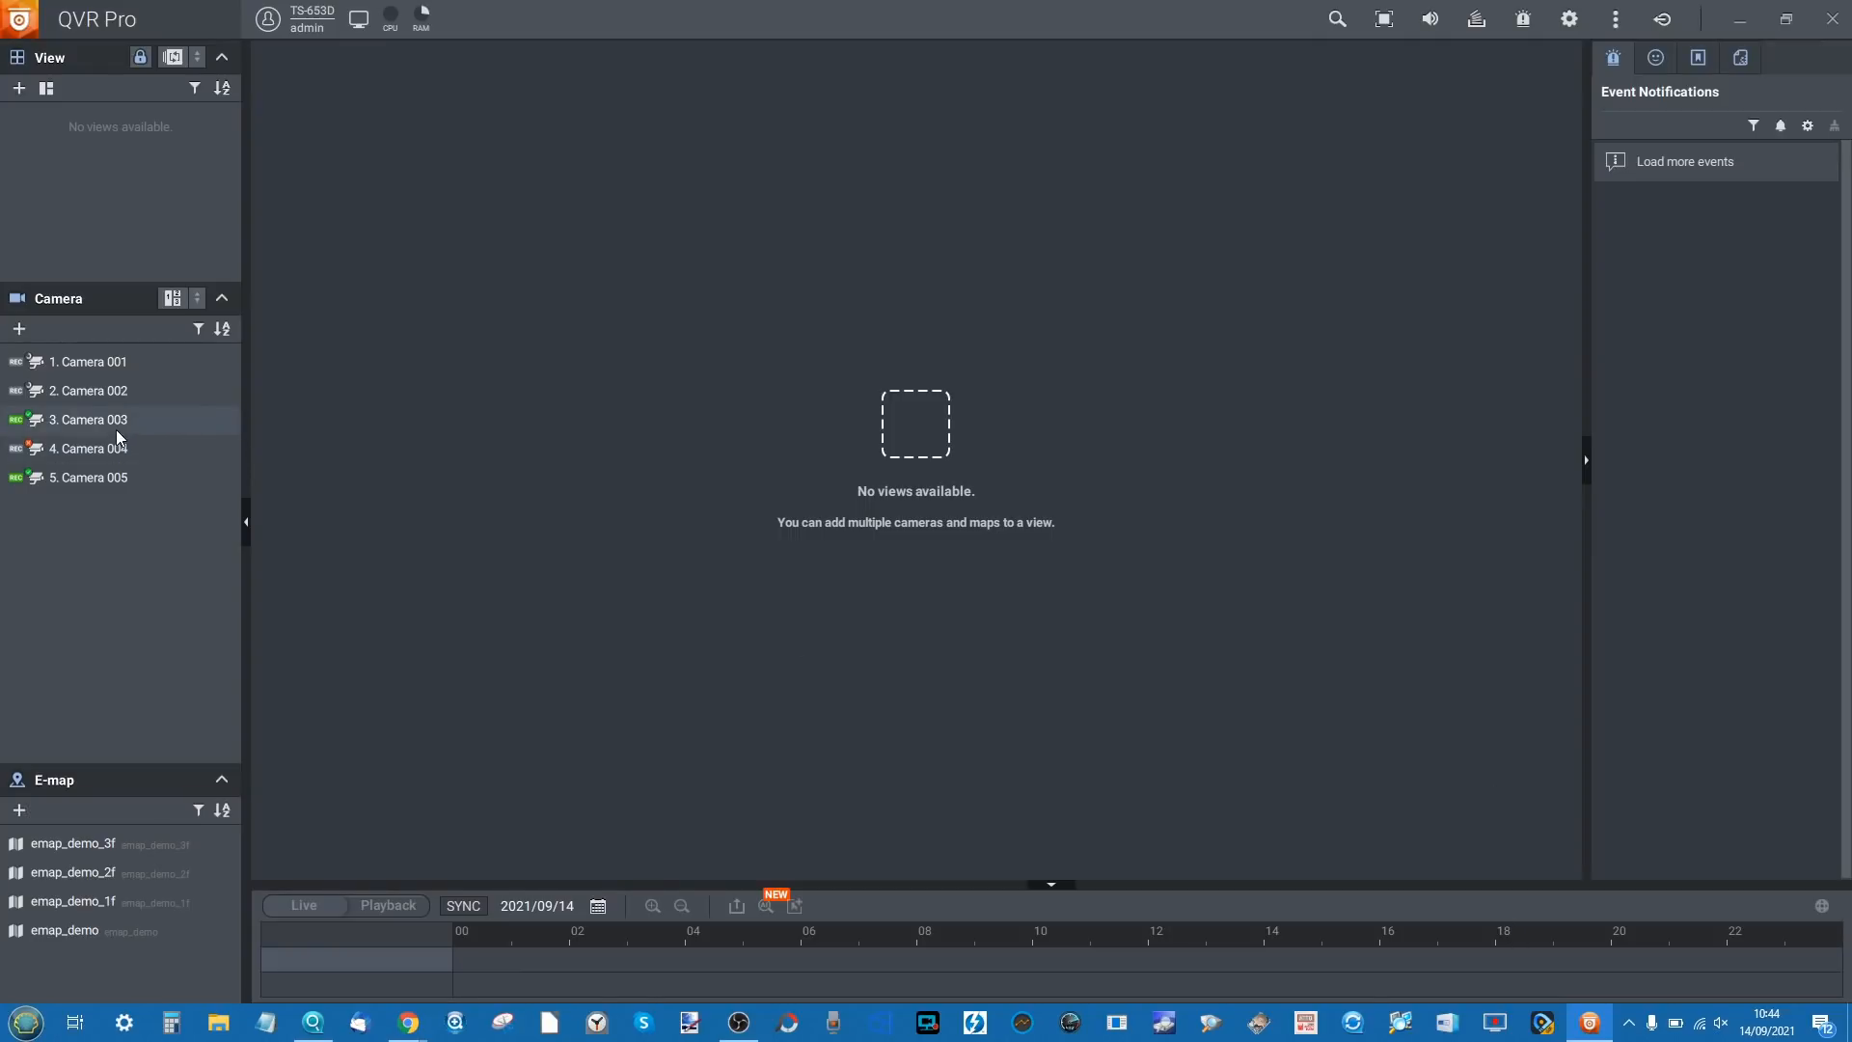
{"action": "mouse_move", "coordinate": [114, 431]}
{"action": "mouse_move", "coordinate": [79, 363]}
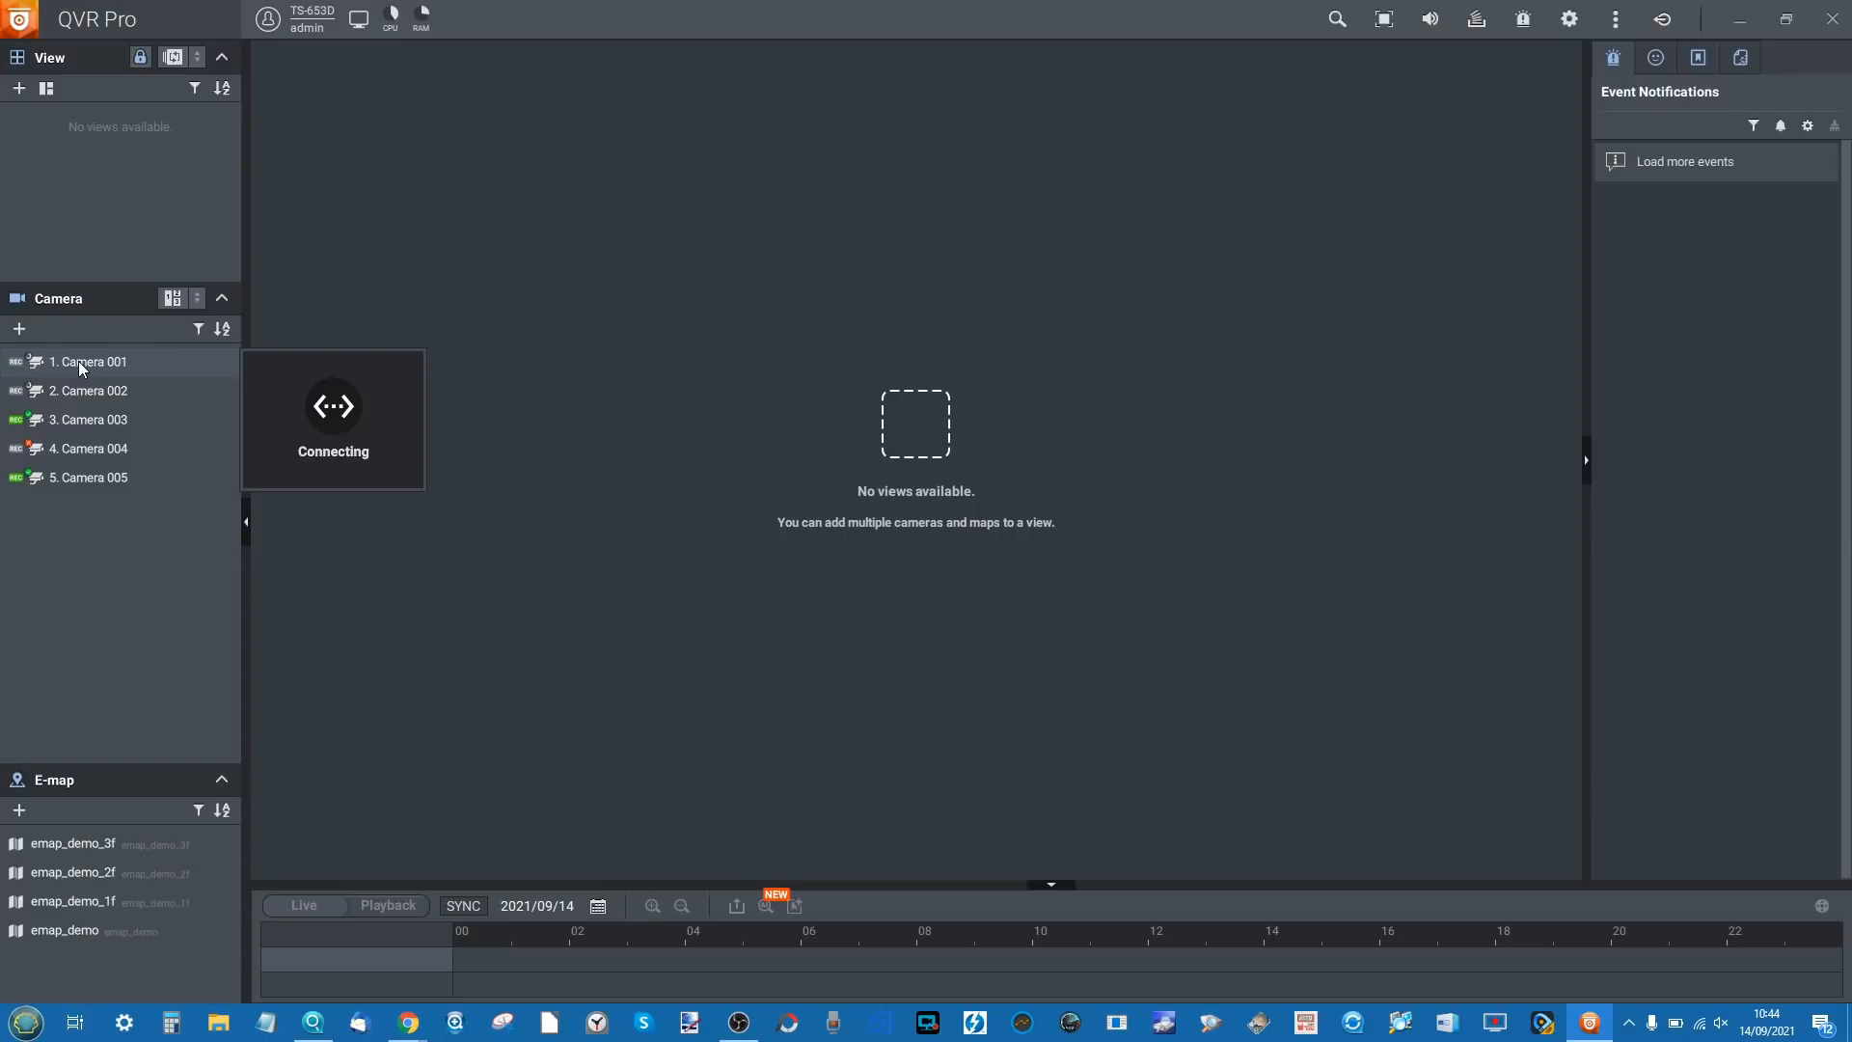
{"action": "left_click_drag", "start_coordinate": [77, 416], "coordinate": [610, 399]}
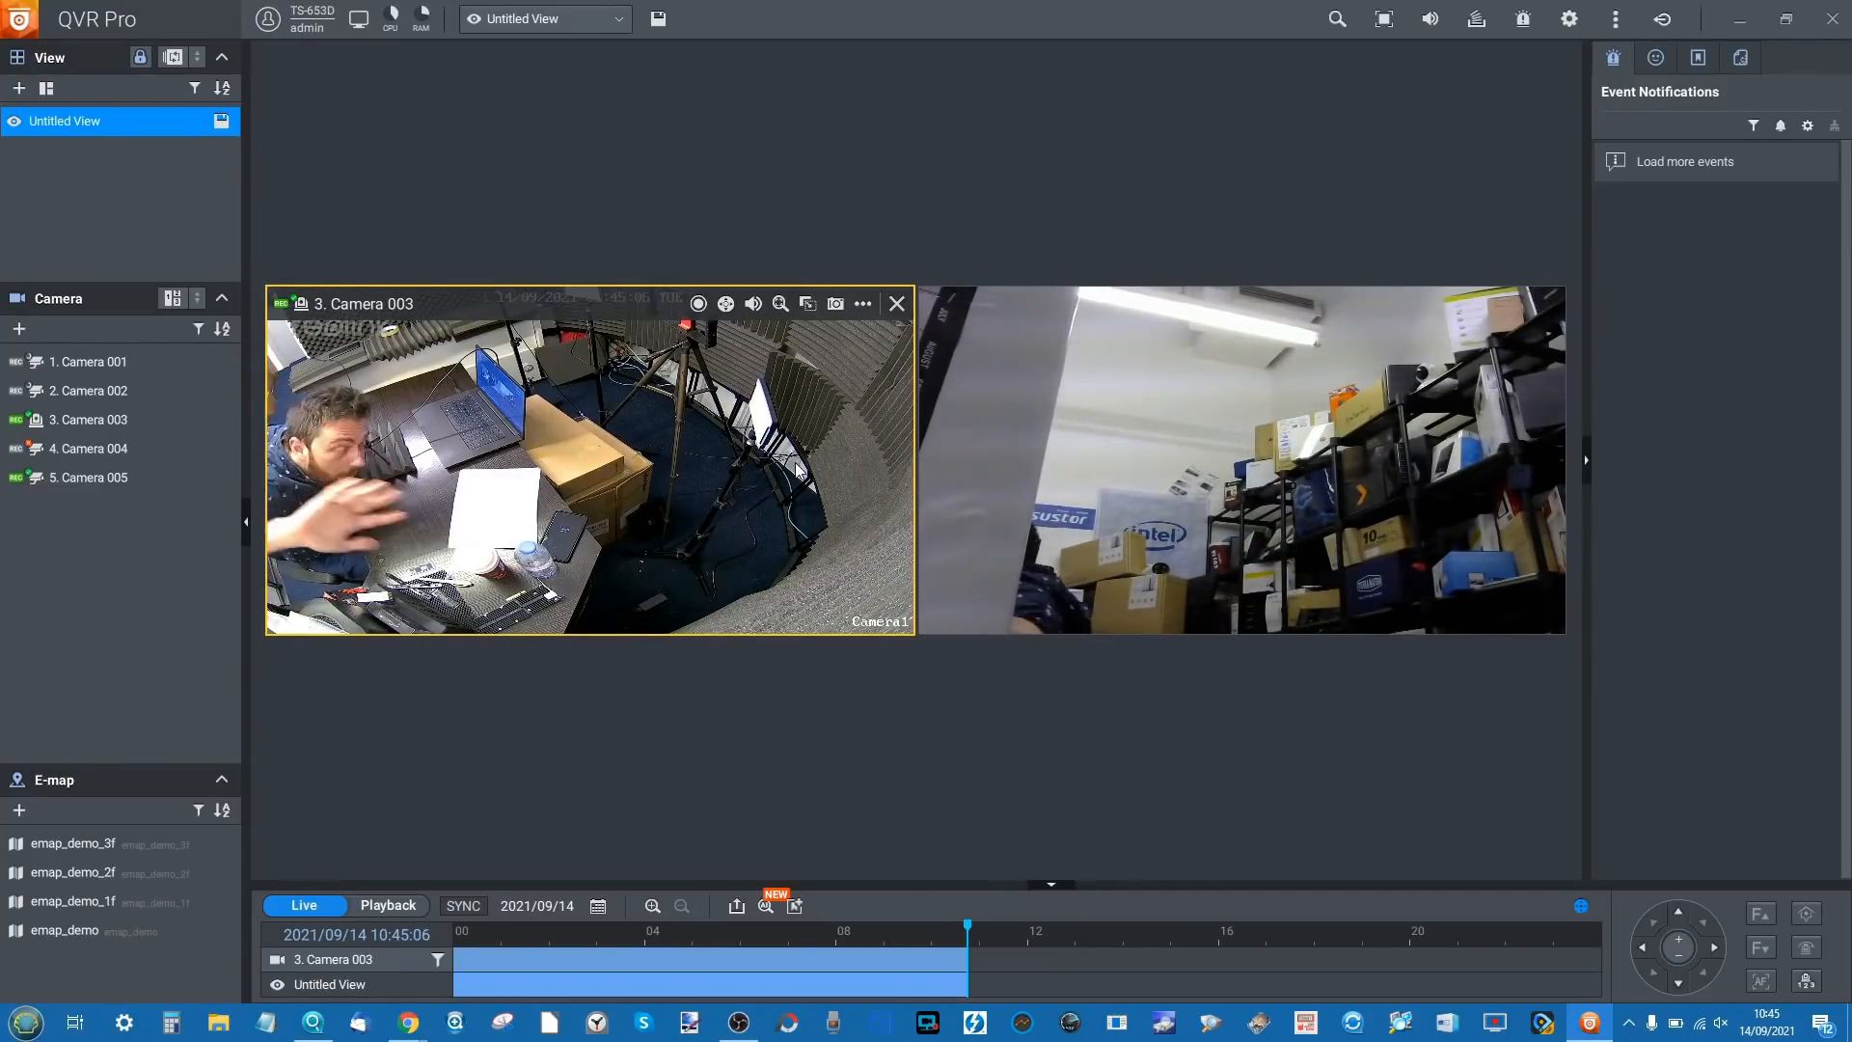
- Add two Camera 003 zoom regions aimed at the laptop and the paper, then add Camera 001
{"action": "left_click", "coordinate": [808, 304]}
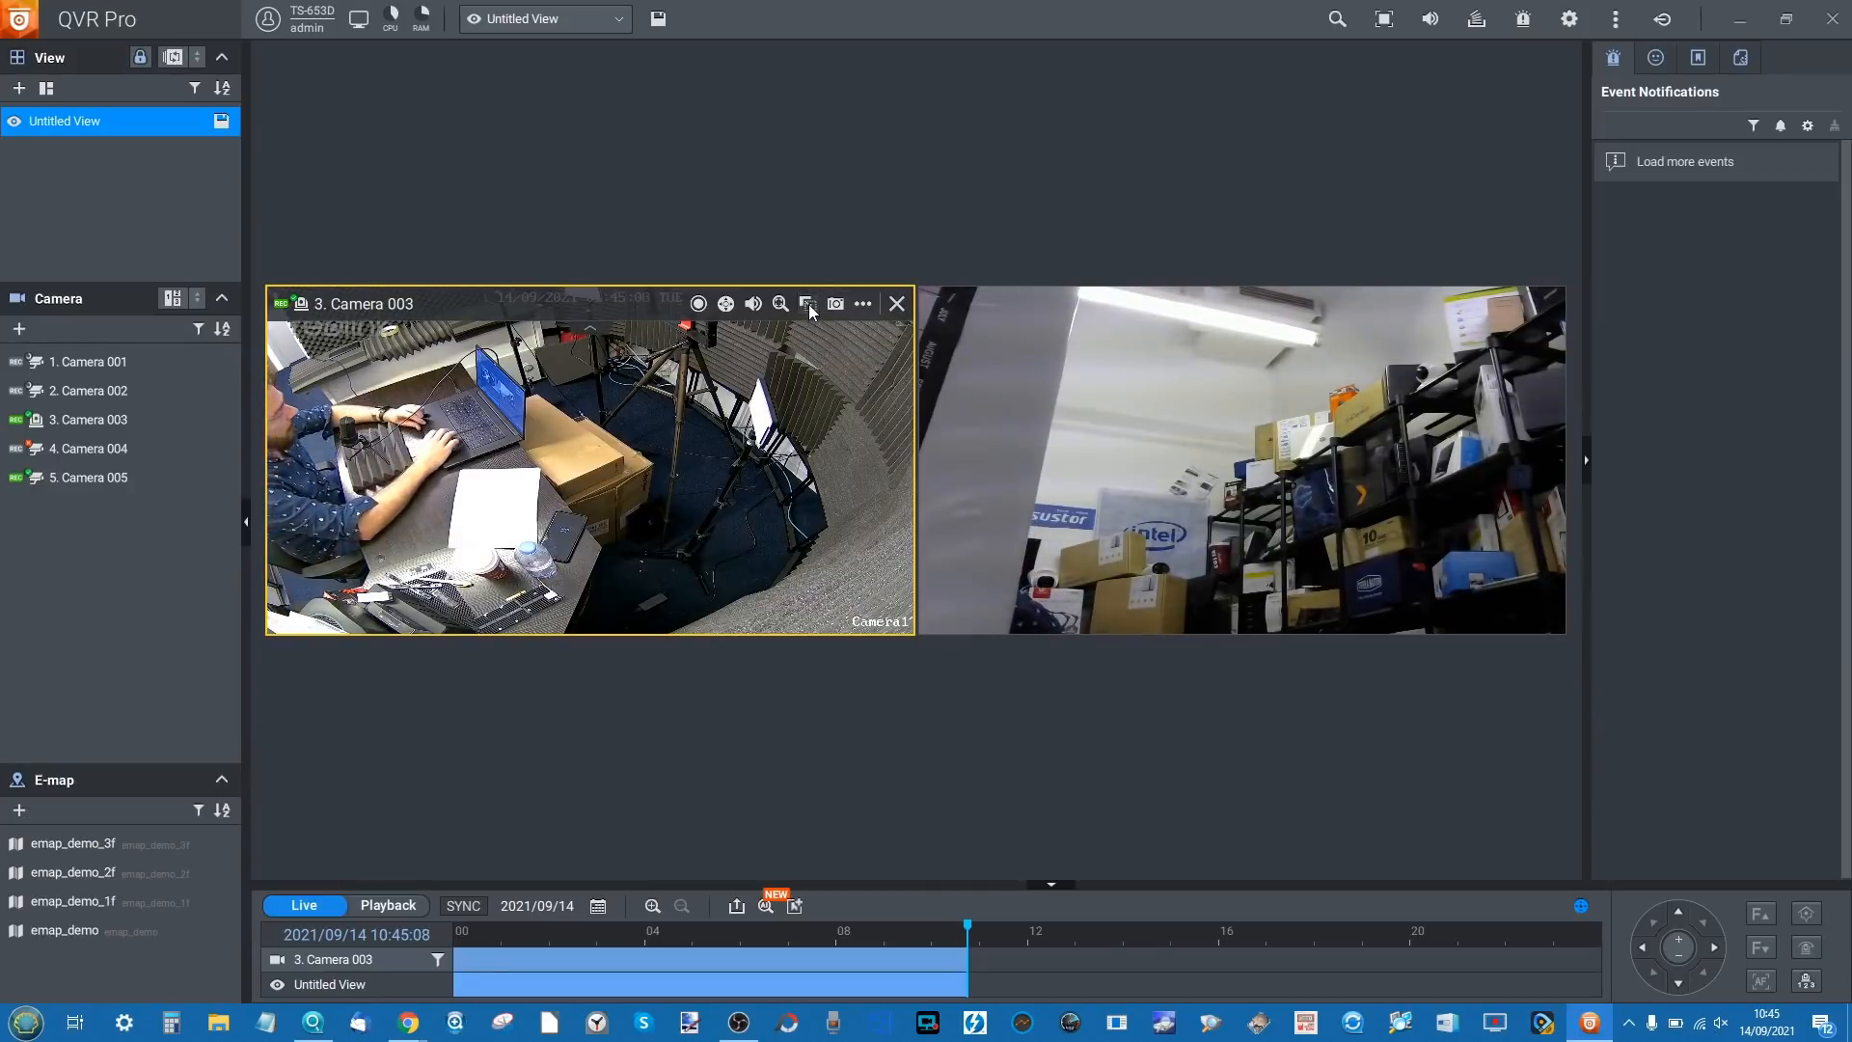
{"action": "left_click_drag", "start_coordinate": [555, 305], "coordinate": [433, 273]}
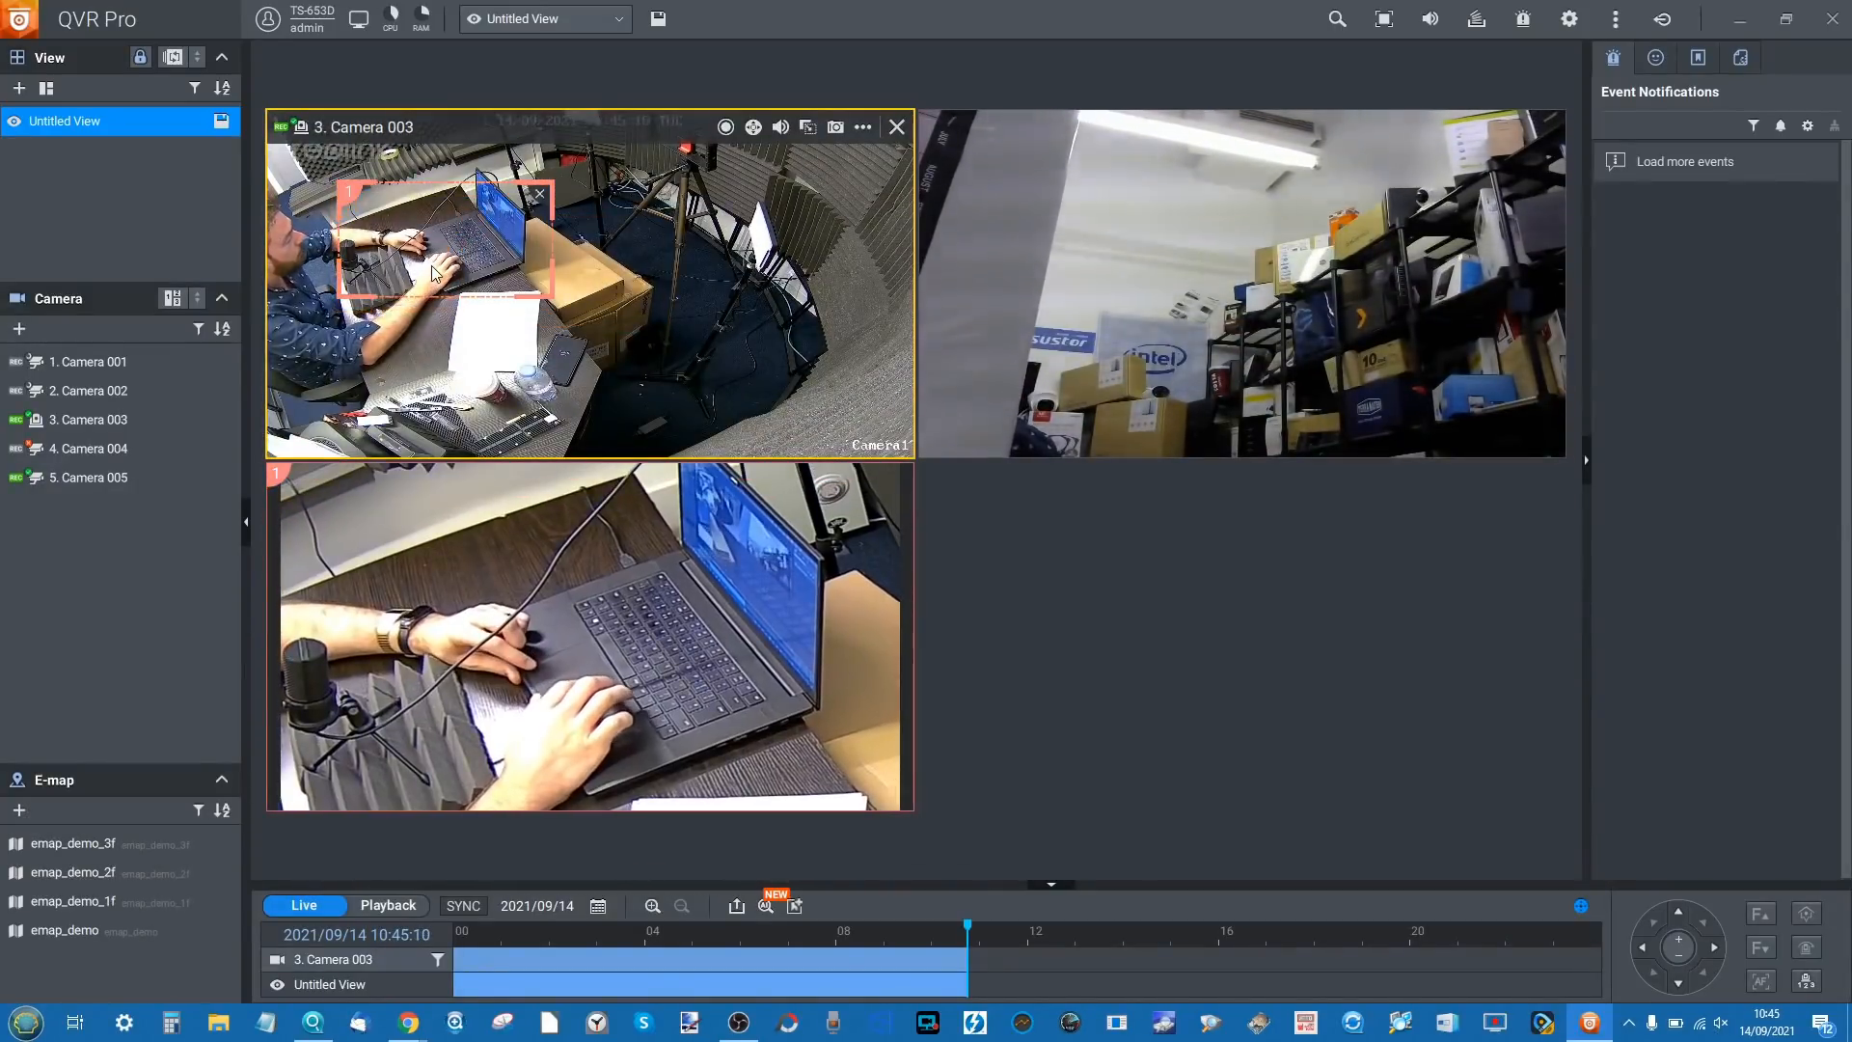
{"action": "left_click", "coordinate": [809, 127]}
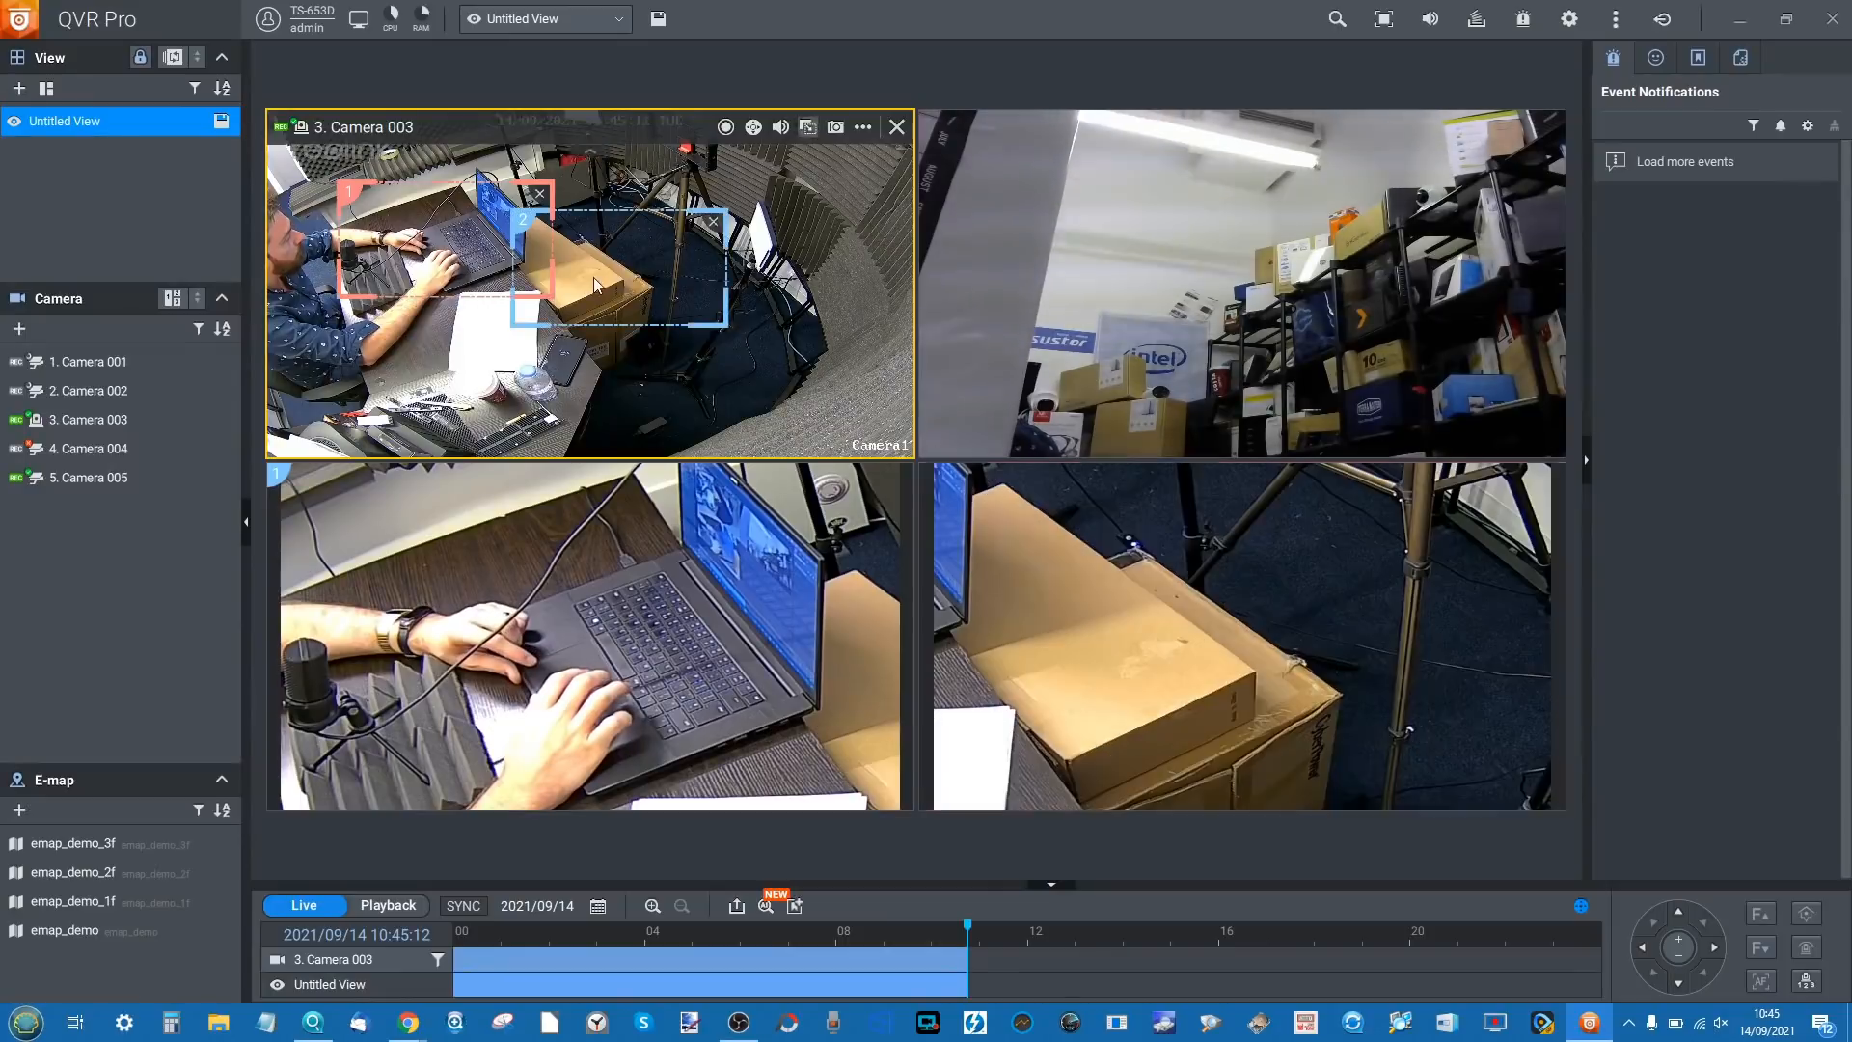
{"action": "left_click_drag", "start_coordinate": [592, 271], "coordinate": [502, 307]}
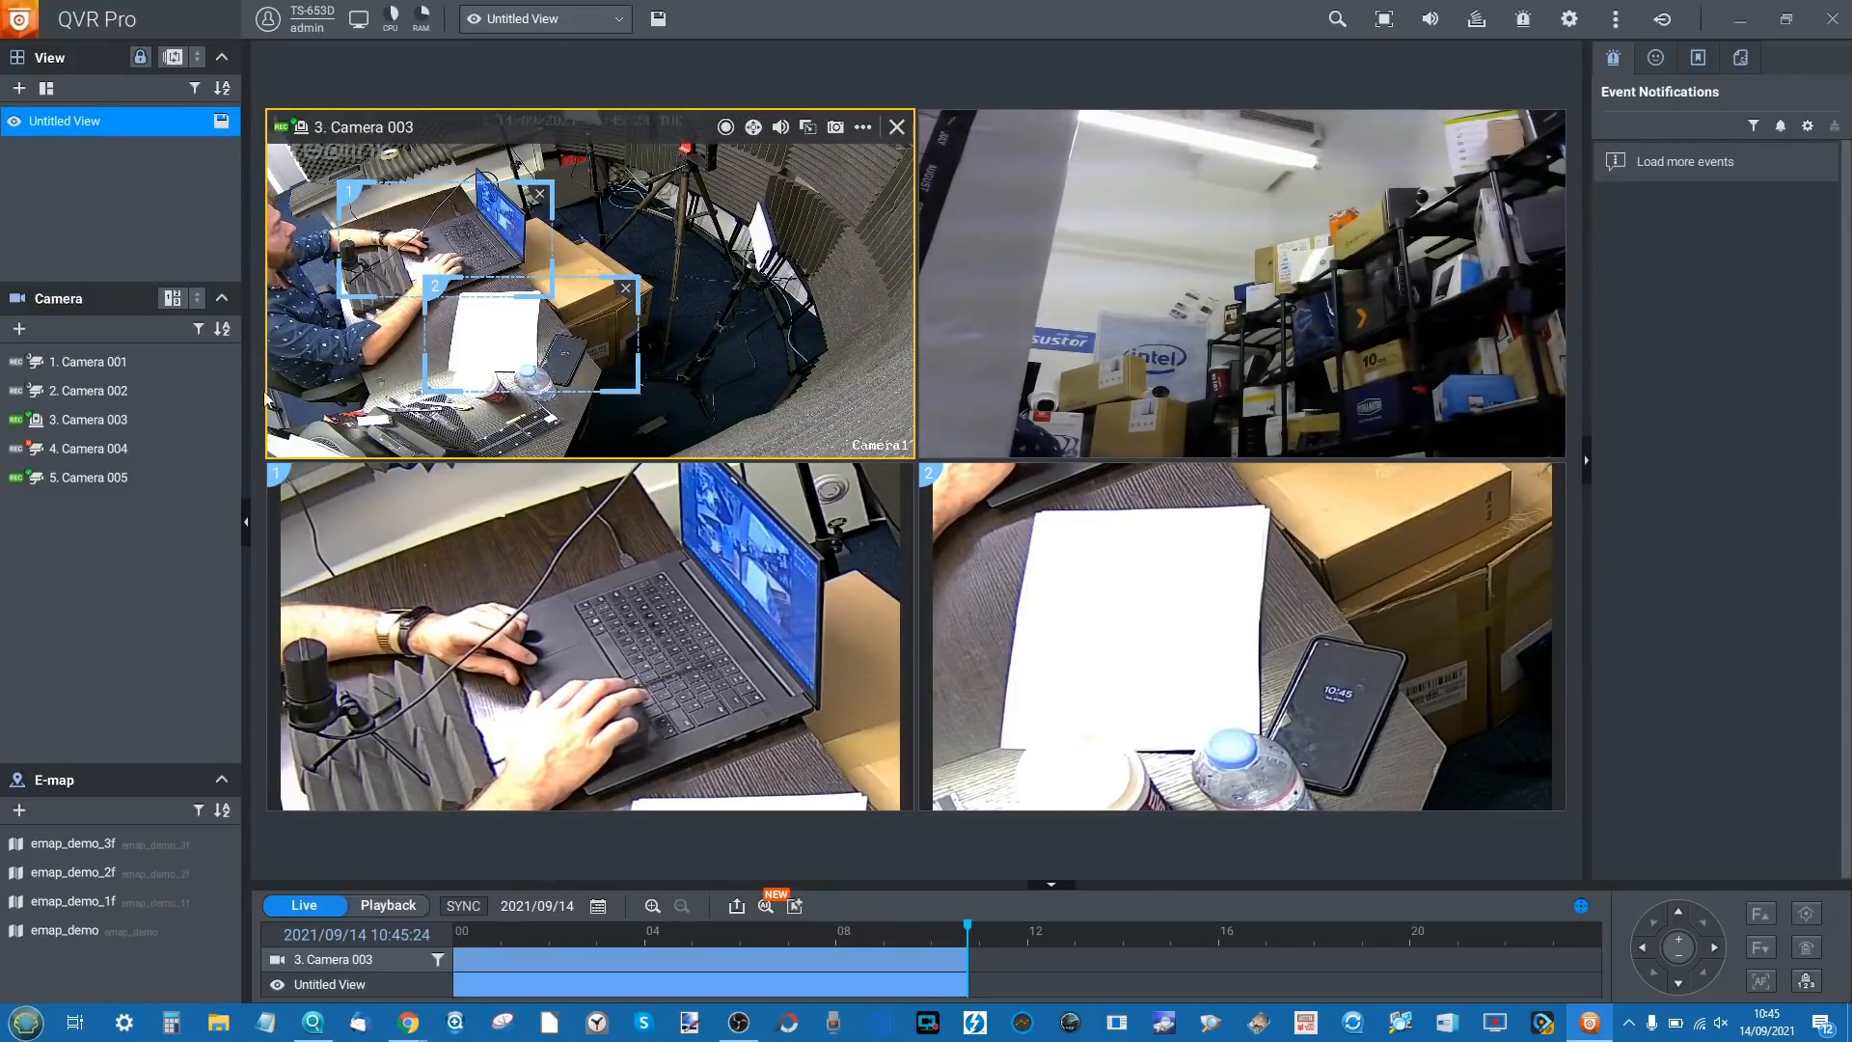
{"action": "left_click_drag", "start_coordinate": [89, 360], "coordinate": [803, 391]}
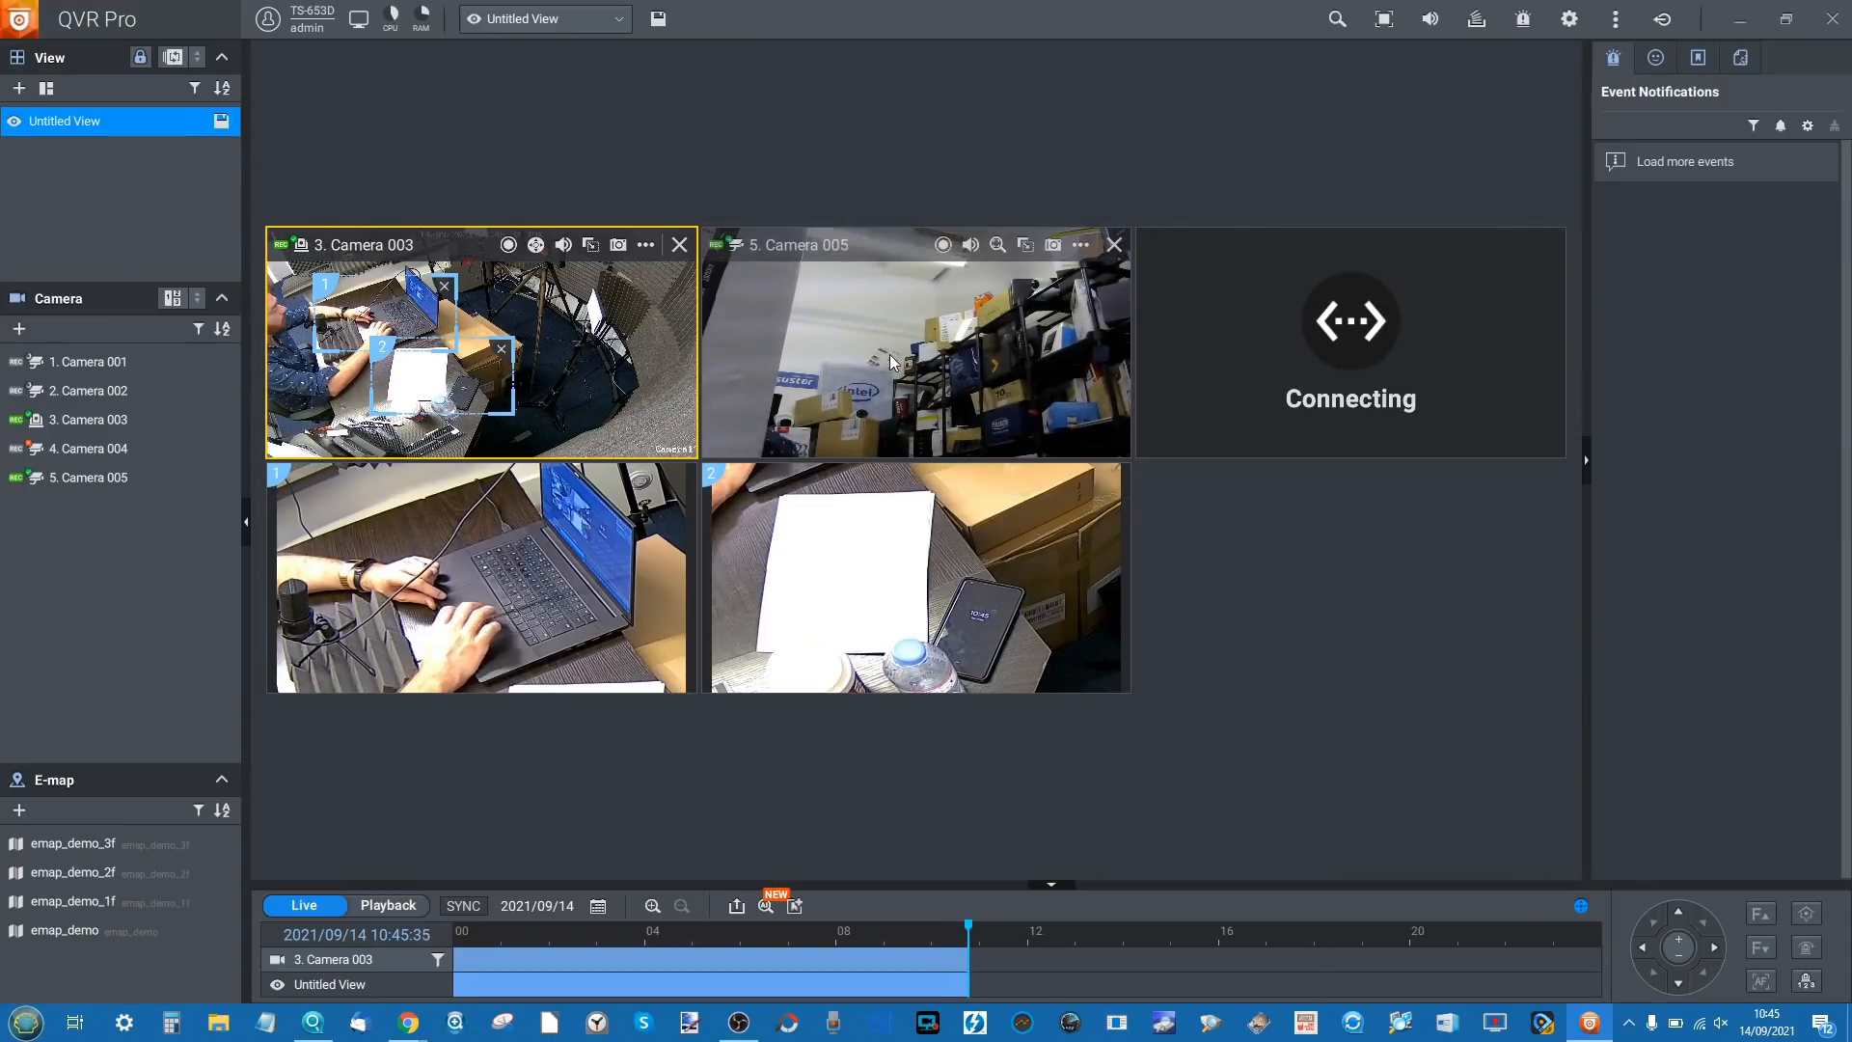
- Aim a Camera 005 zoom region at the shelf boxes, cancel a snapshot, and open Camera 003's options
{"action": "left_click", "coordinate": [1026, 247]}
{"action": "left_click_drag", "start_coordinate": [899, 352], "coordinate": [814, 419]}
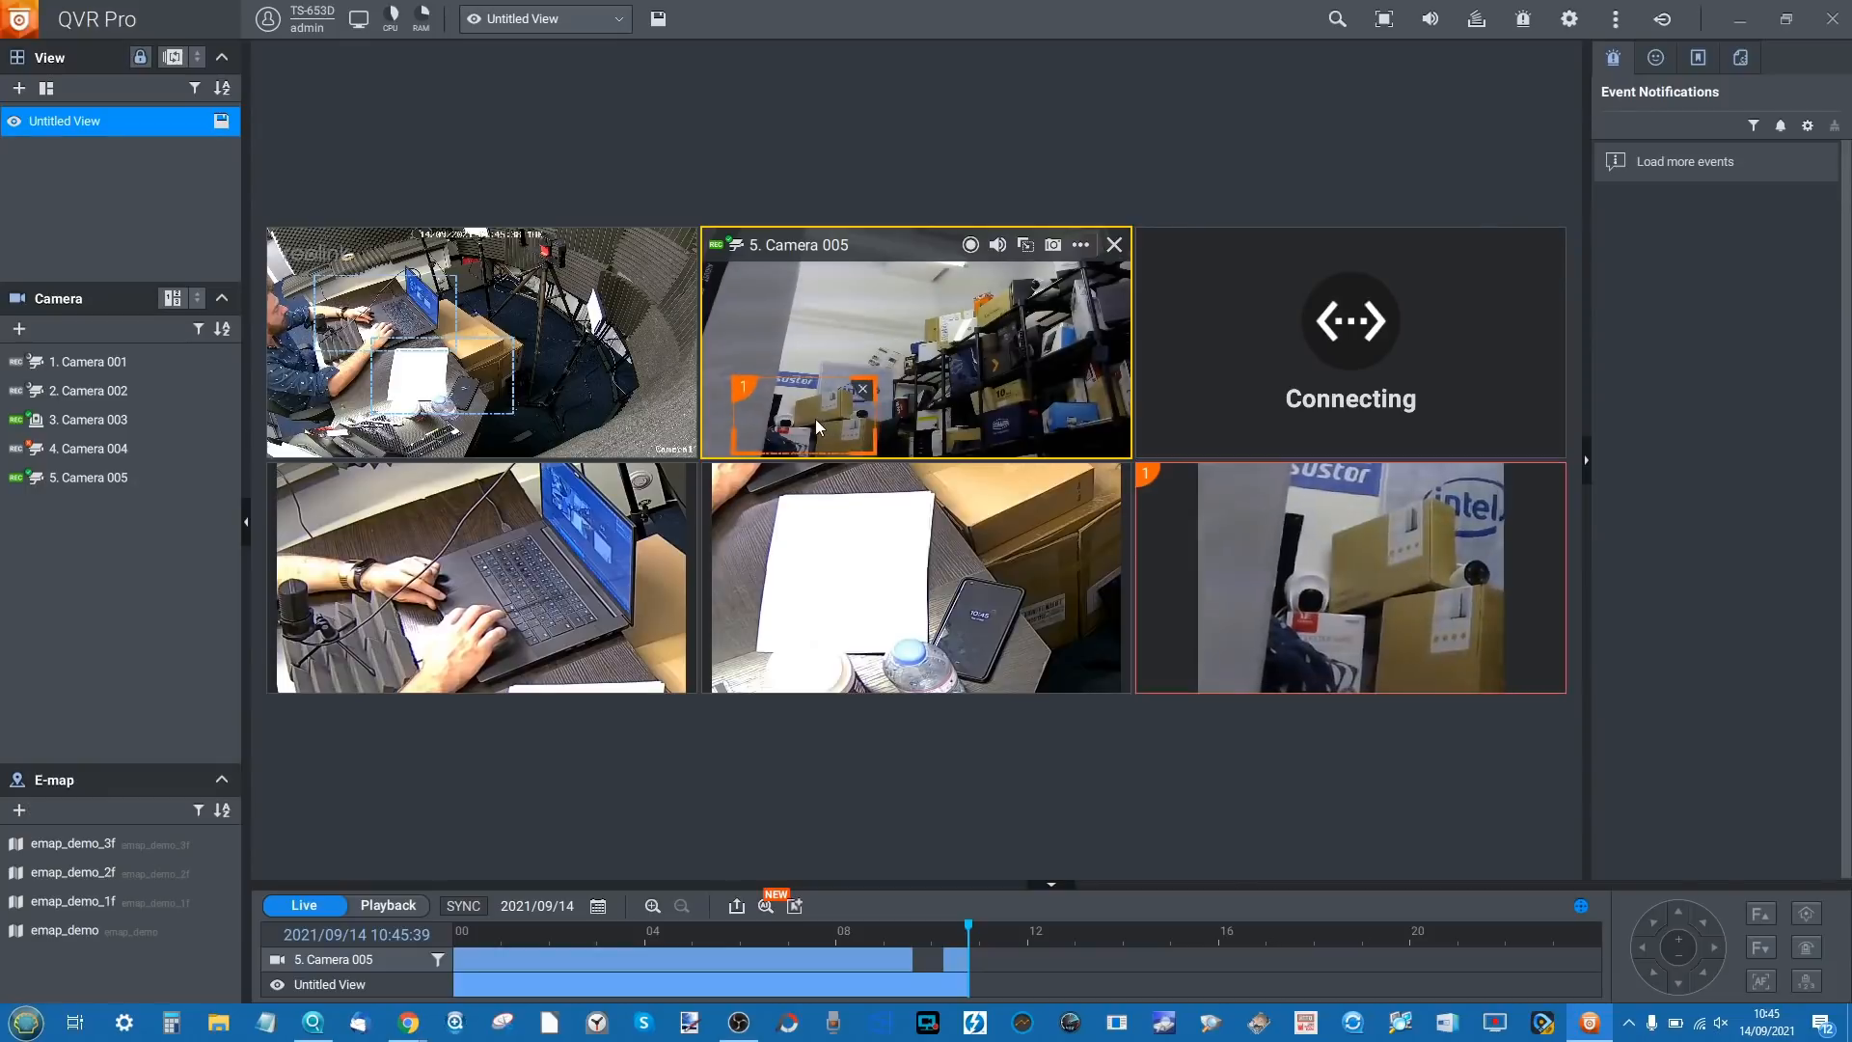
{"action": "left_click", "coordinate": [1053, 245]}
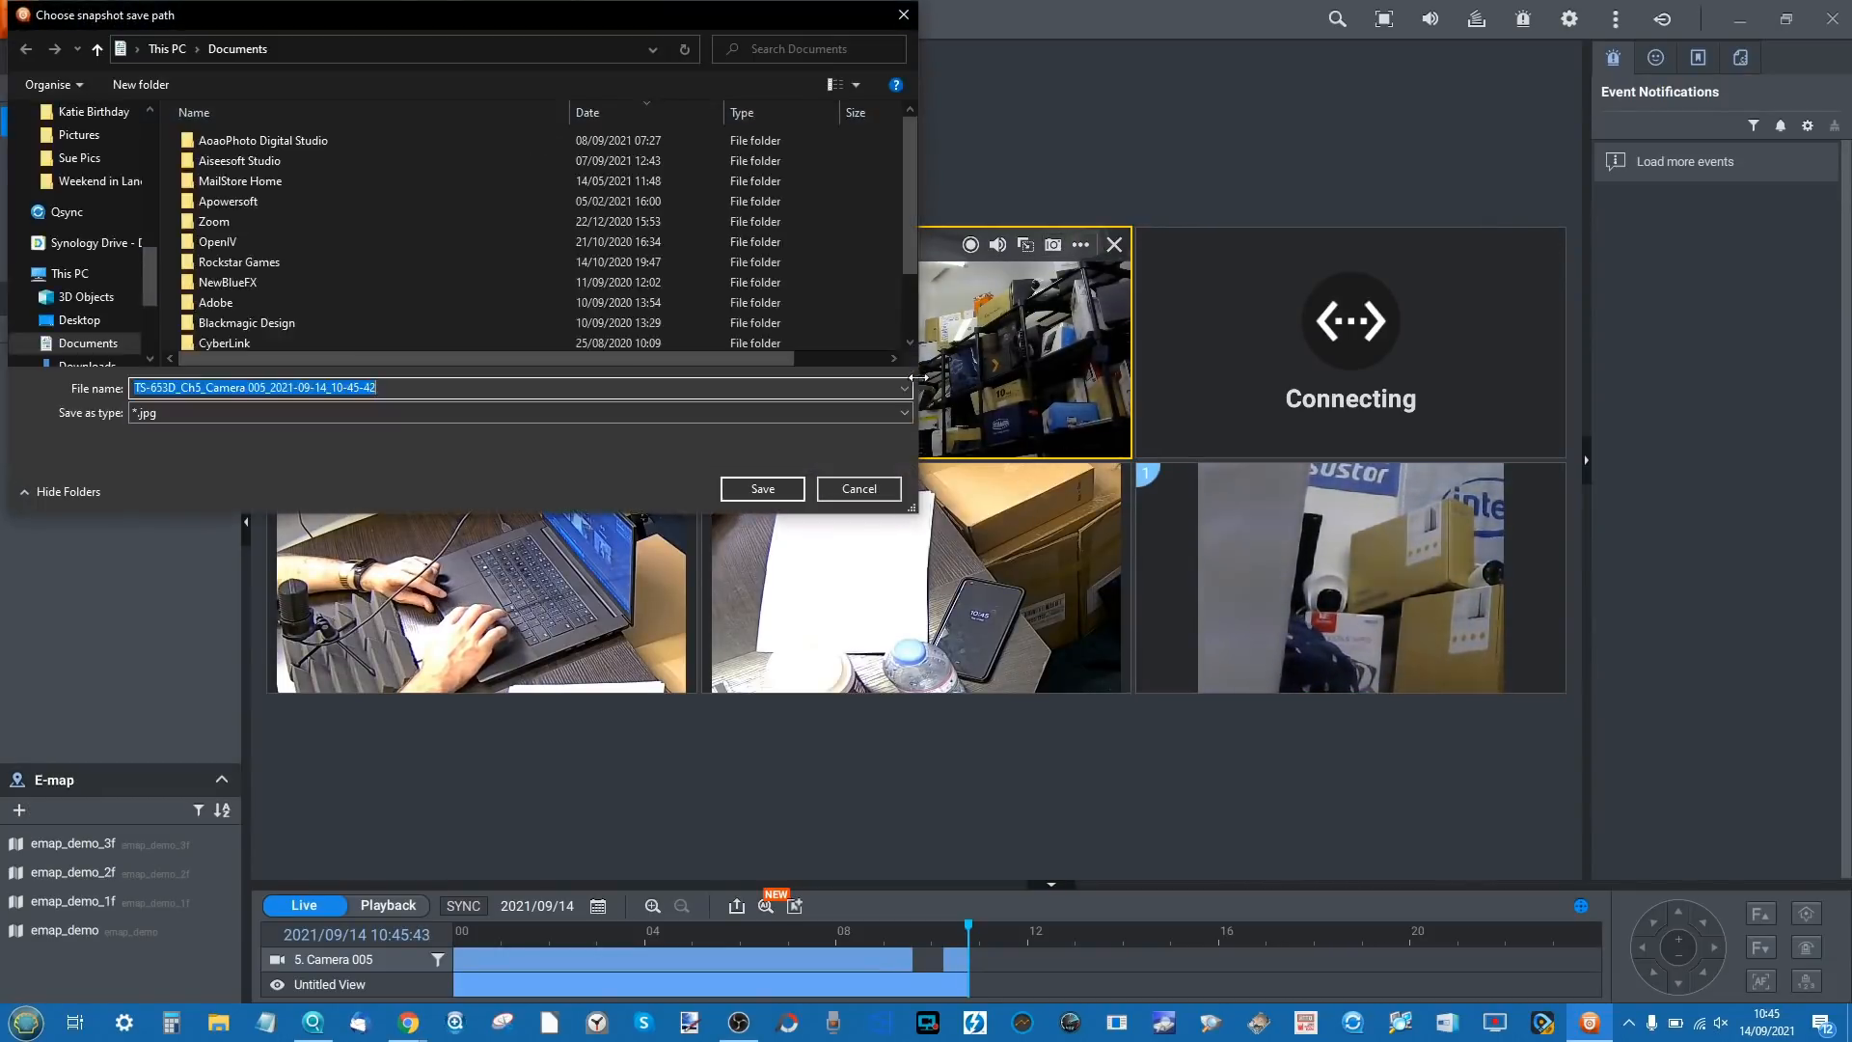
{"action": "left_click", "coordinate": [903, 25]}
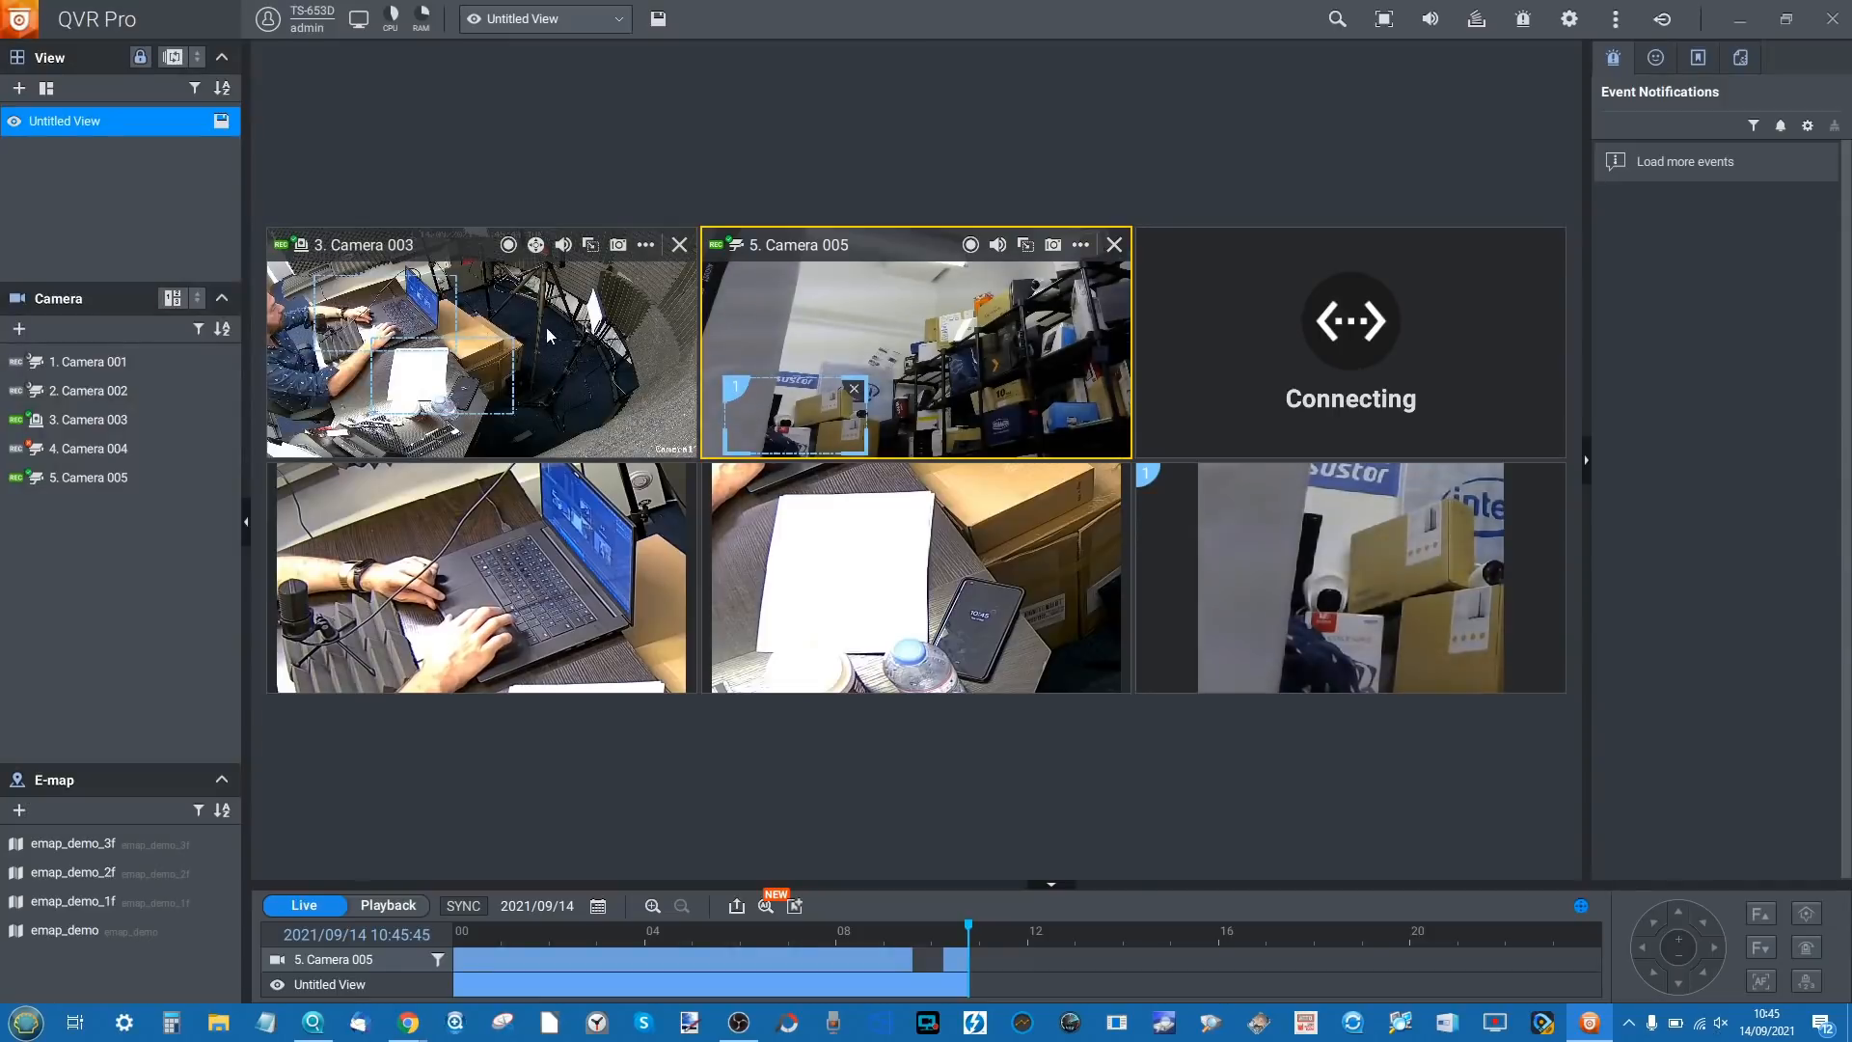
{"action": "left_click", "coordinate": [645, 245]}
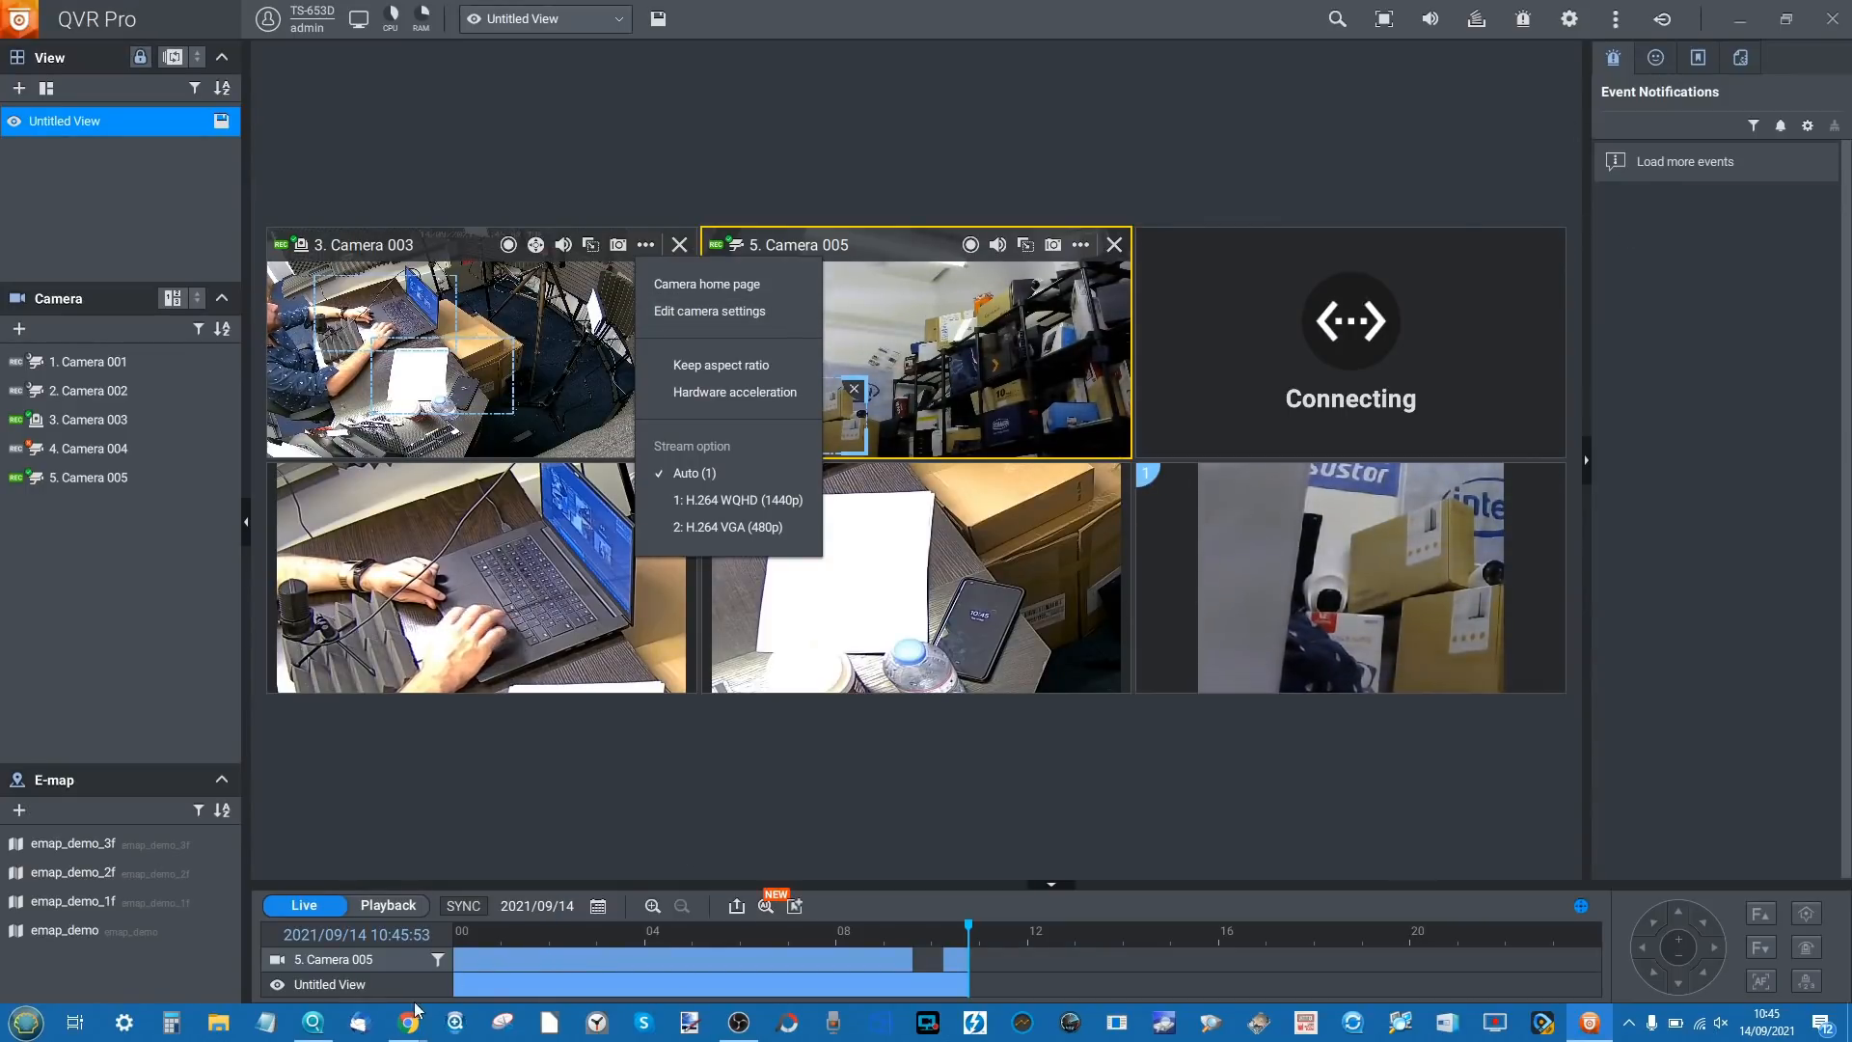
{"action": "mouse_move", "coordinate": [408, 1023]}
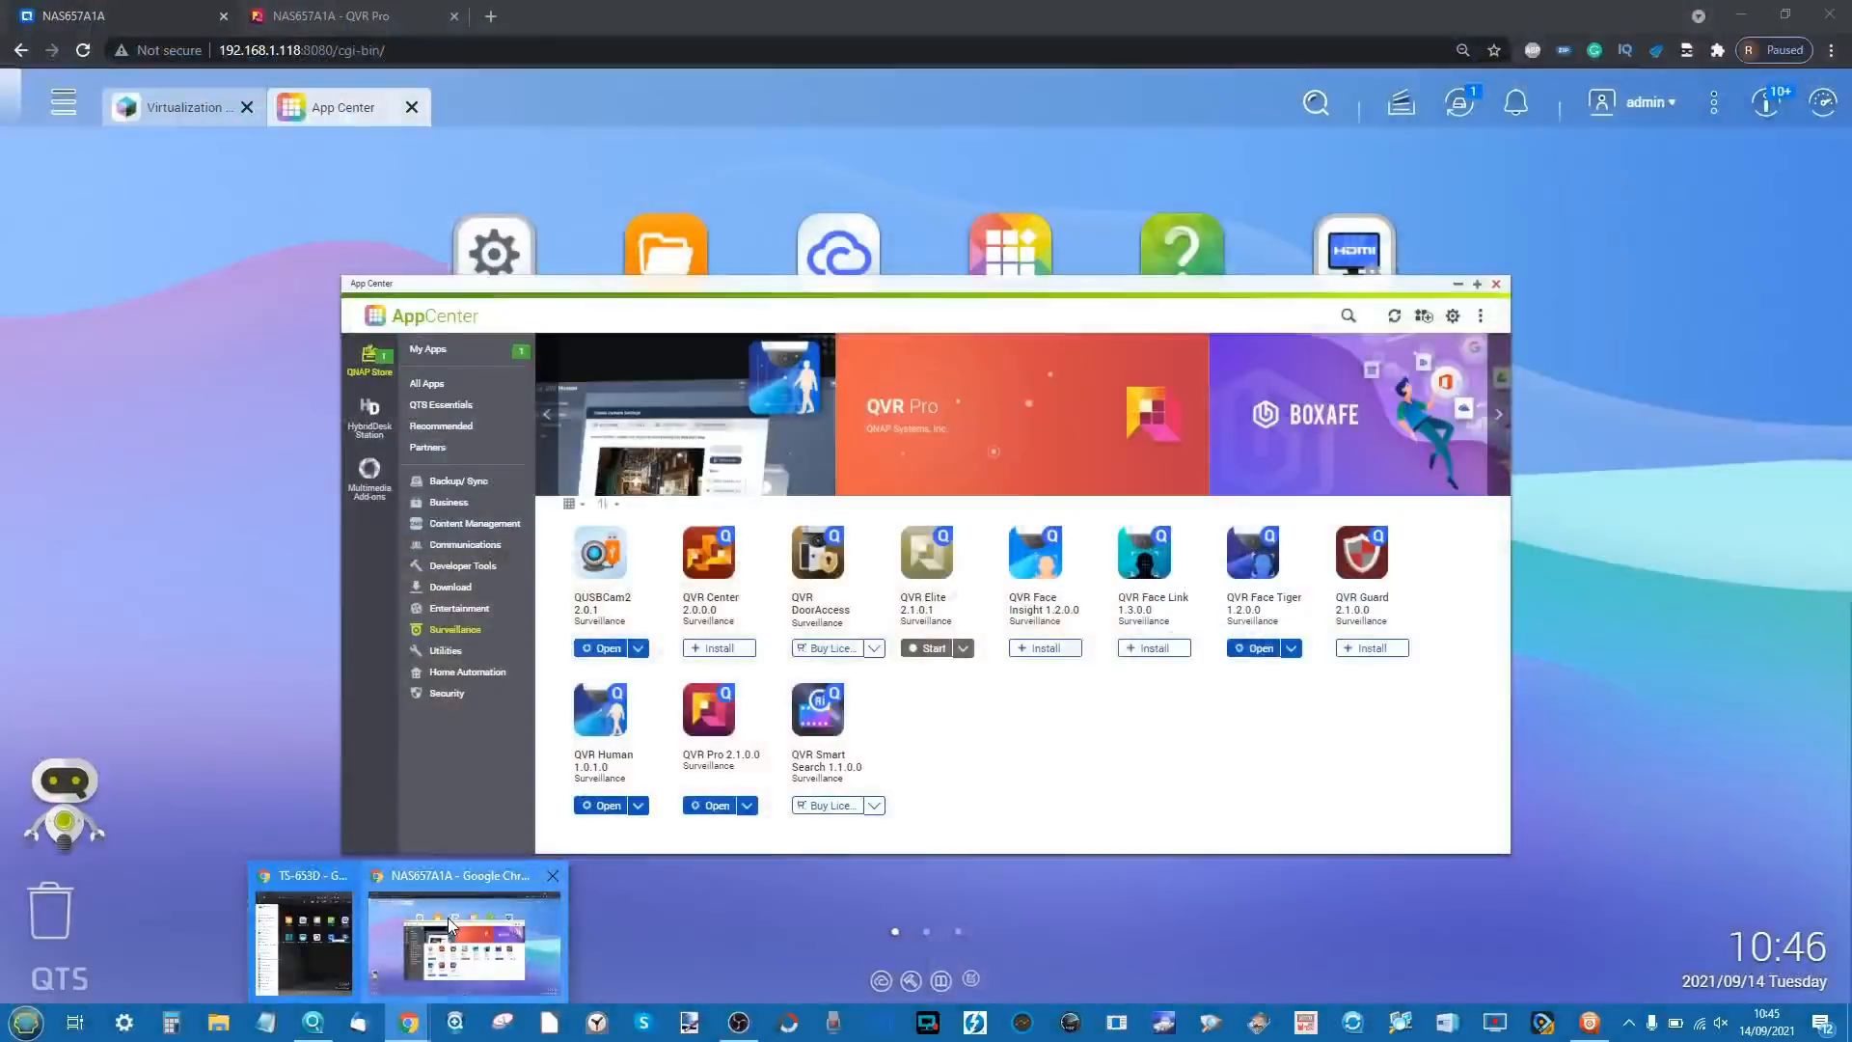
- View and close QVR Pro's Motion Detection settings, then close App Center on the QTS desktop
{"action": "left_click", "coordinate": [449, 924]}
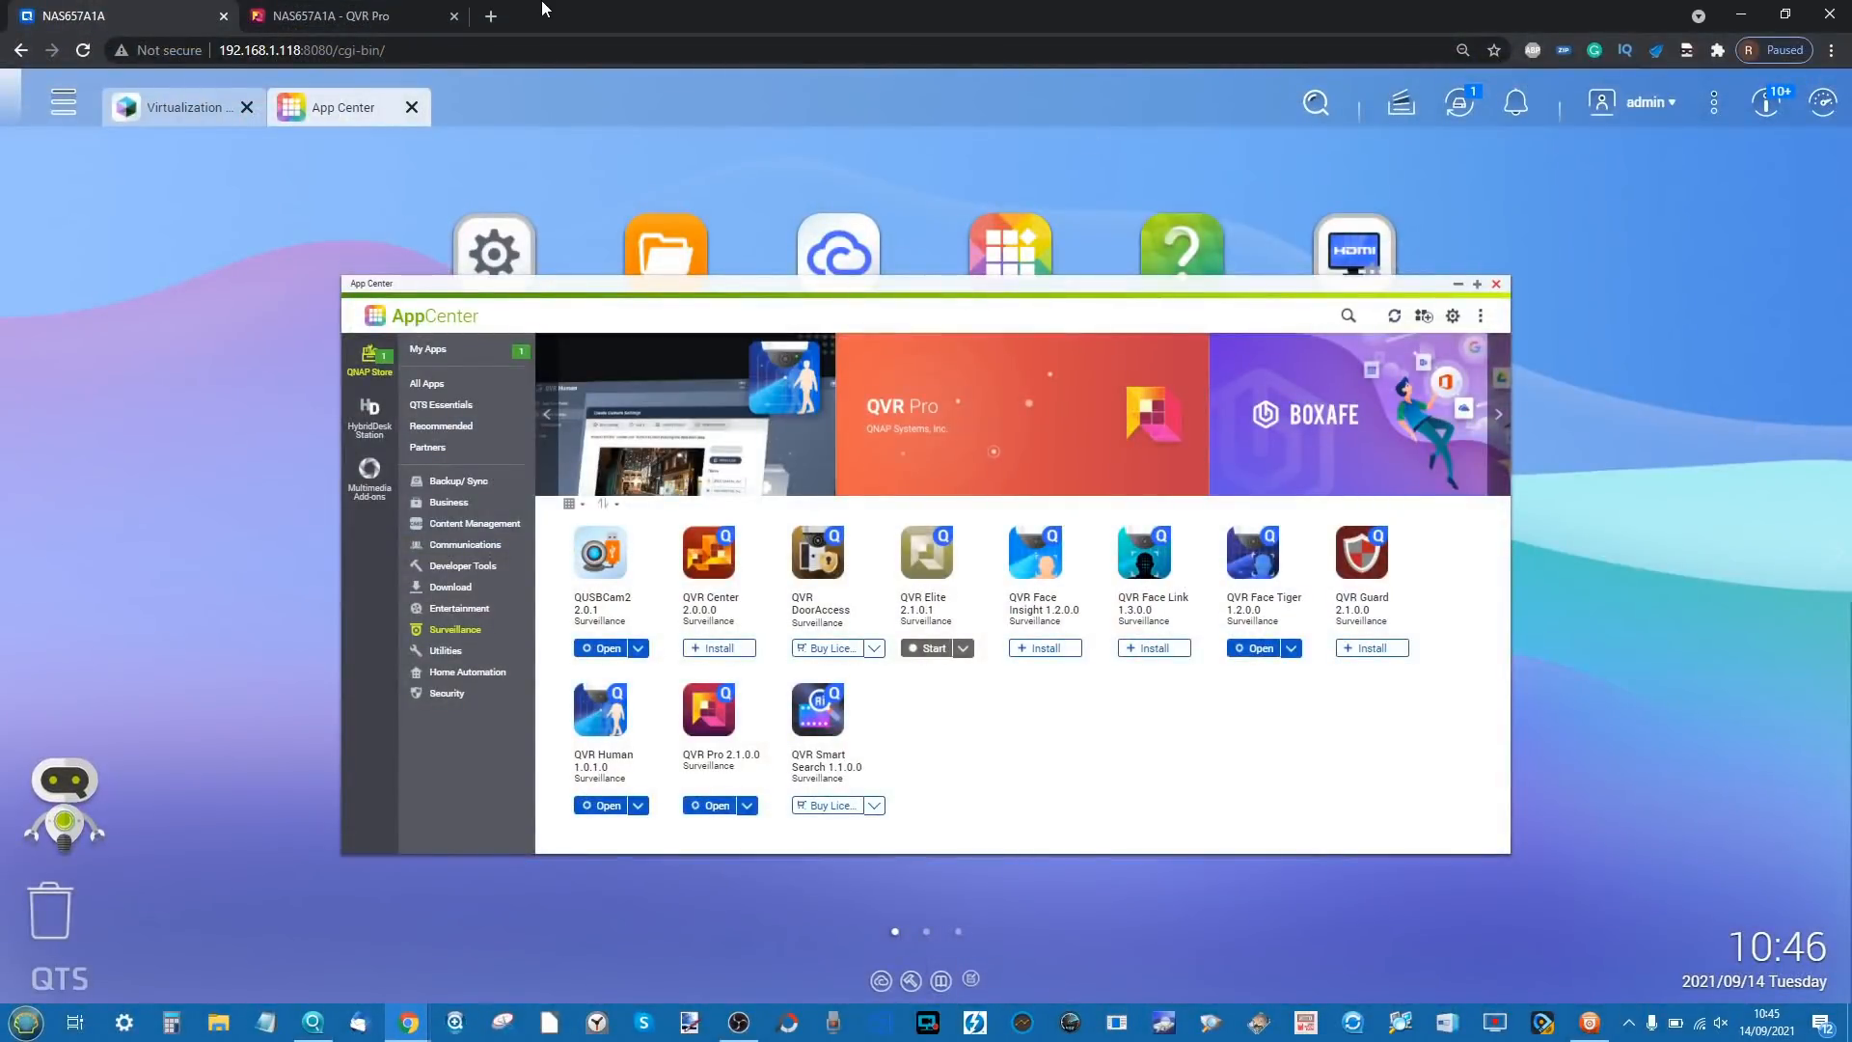
{"action": "left_click", "coordinate": [402, 9]}
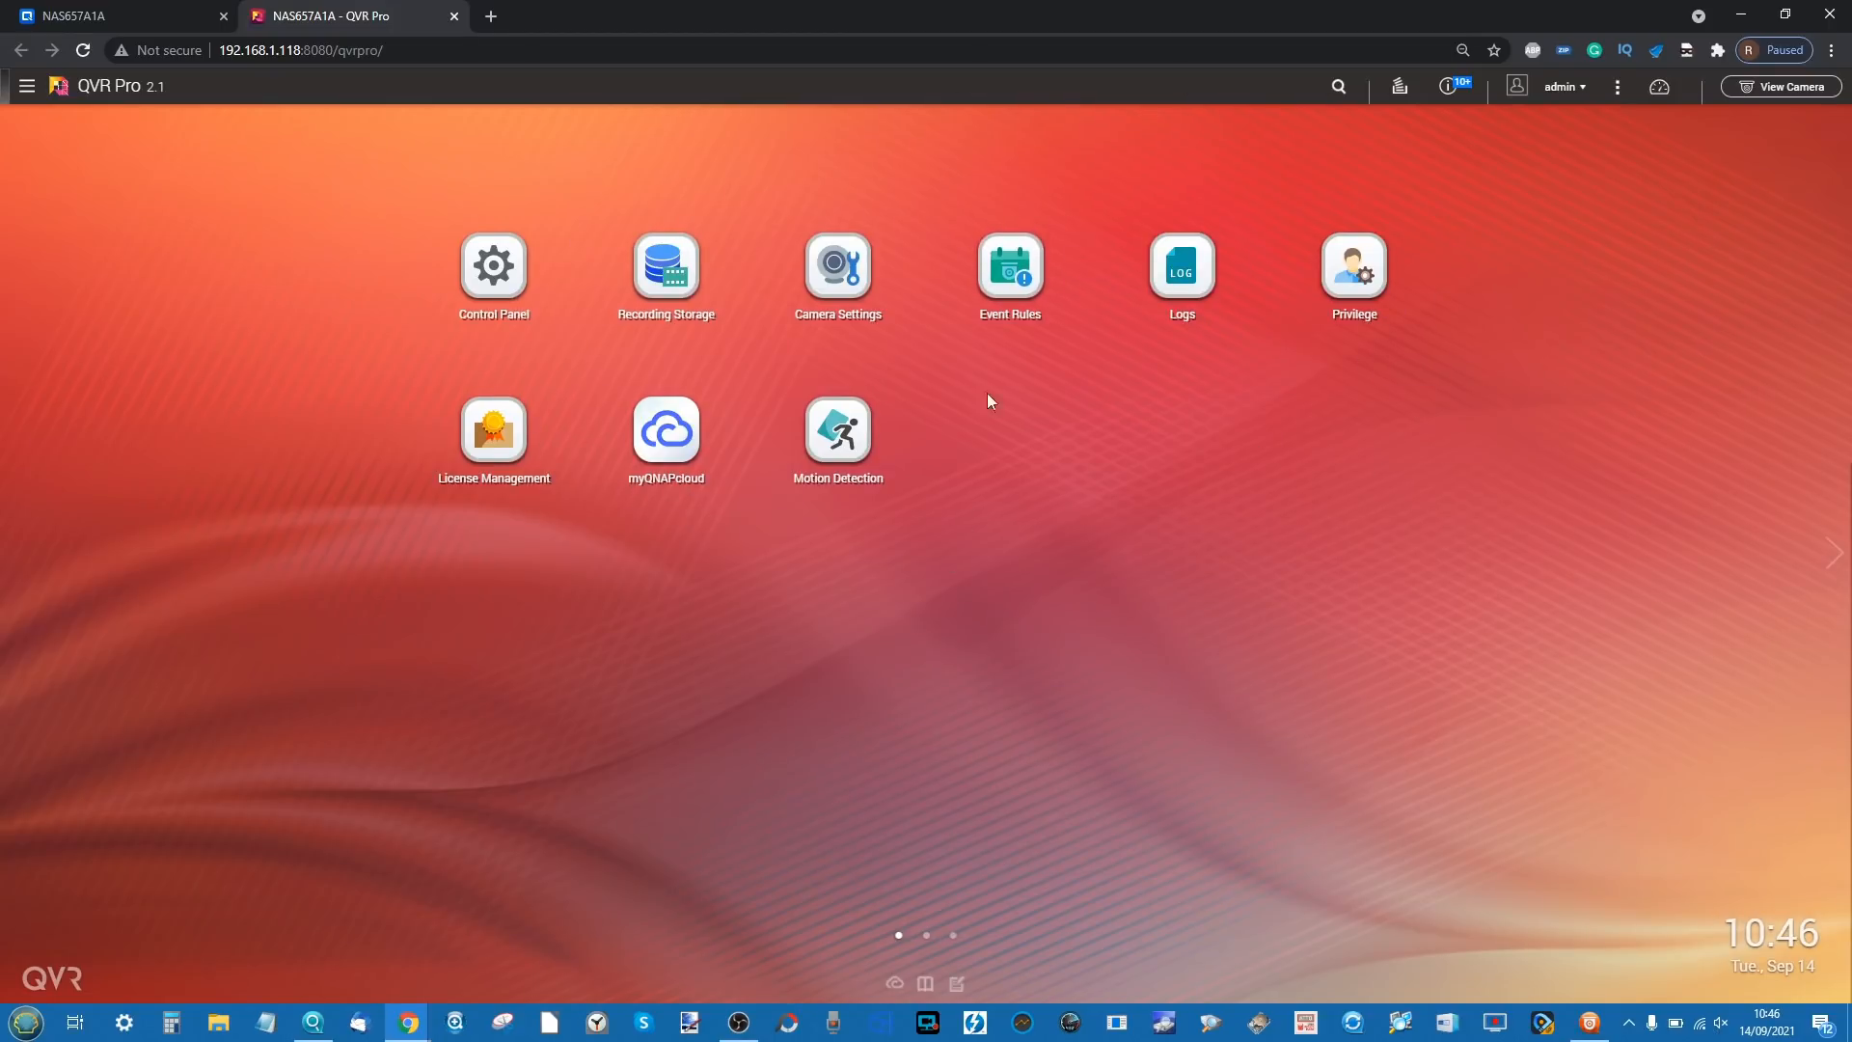
{"action": "left_click", "coordinate": [850, 442]}
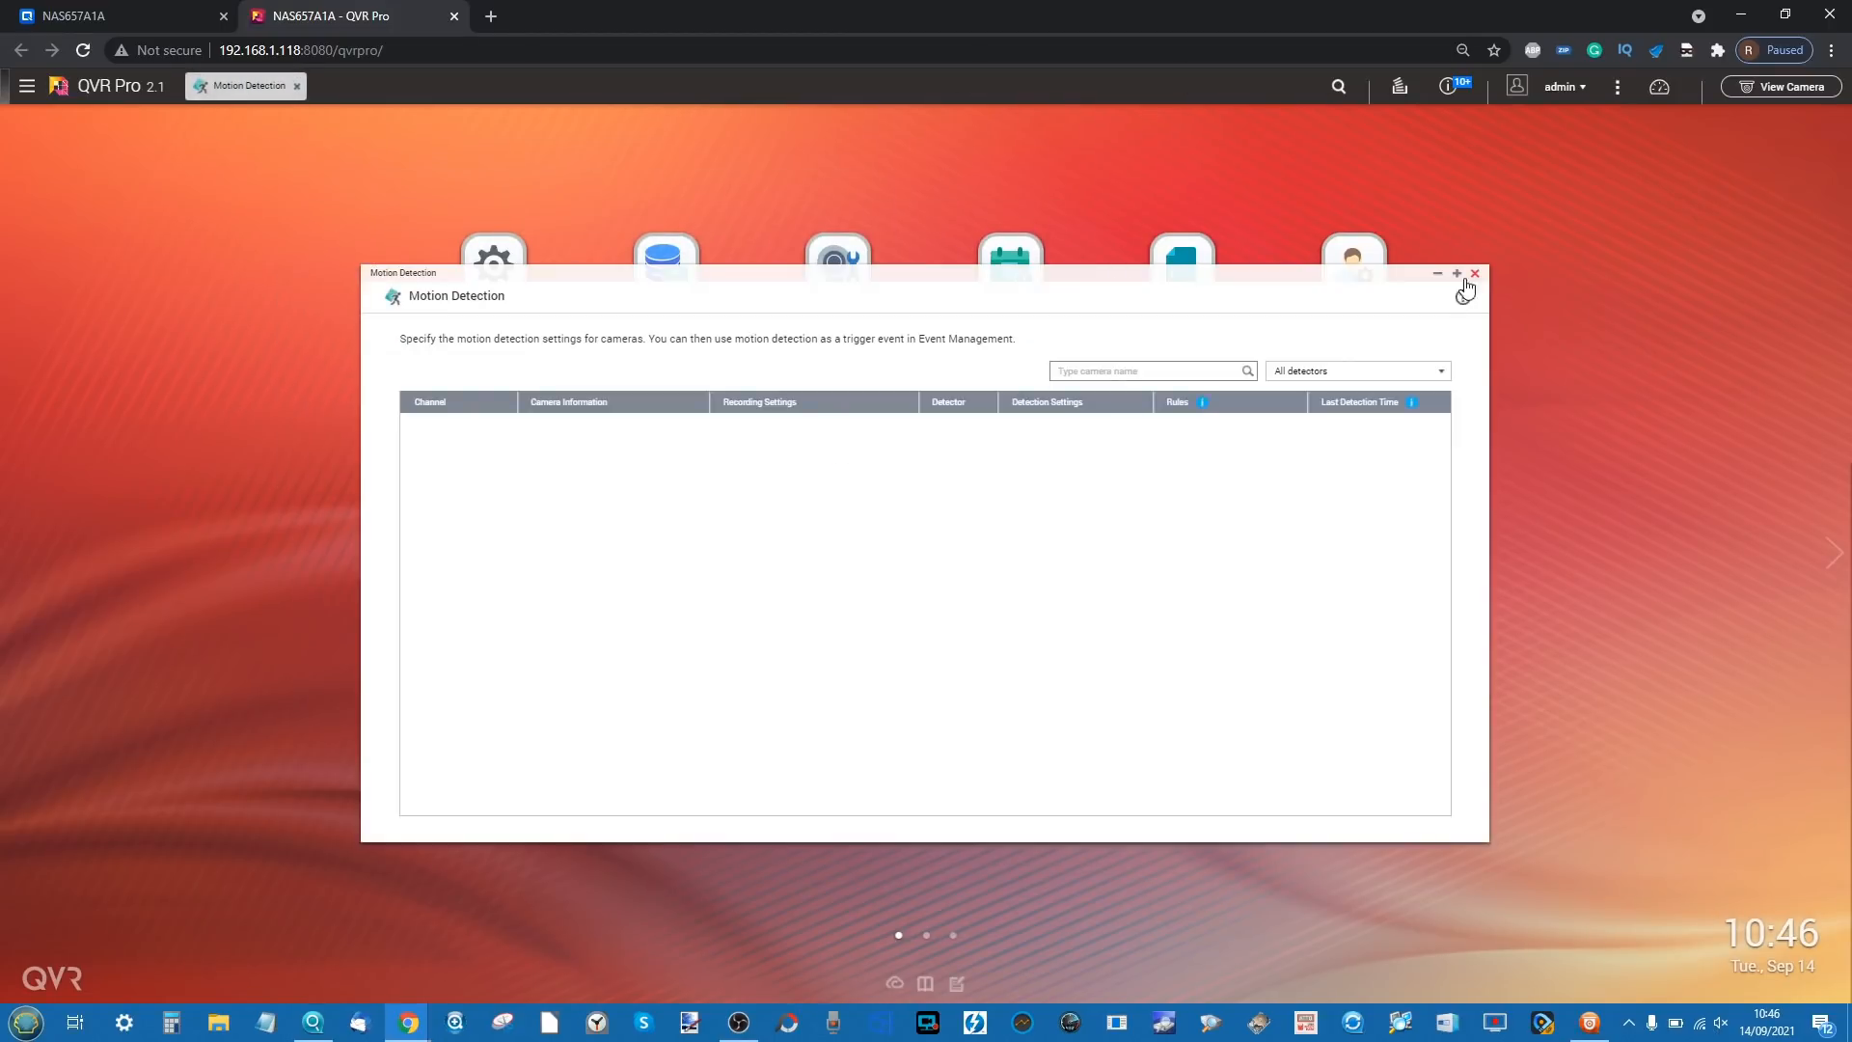
{"action": "left_click", "coordinate": [1474, 273]}
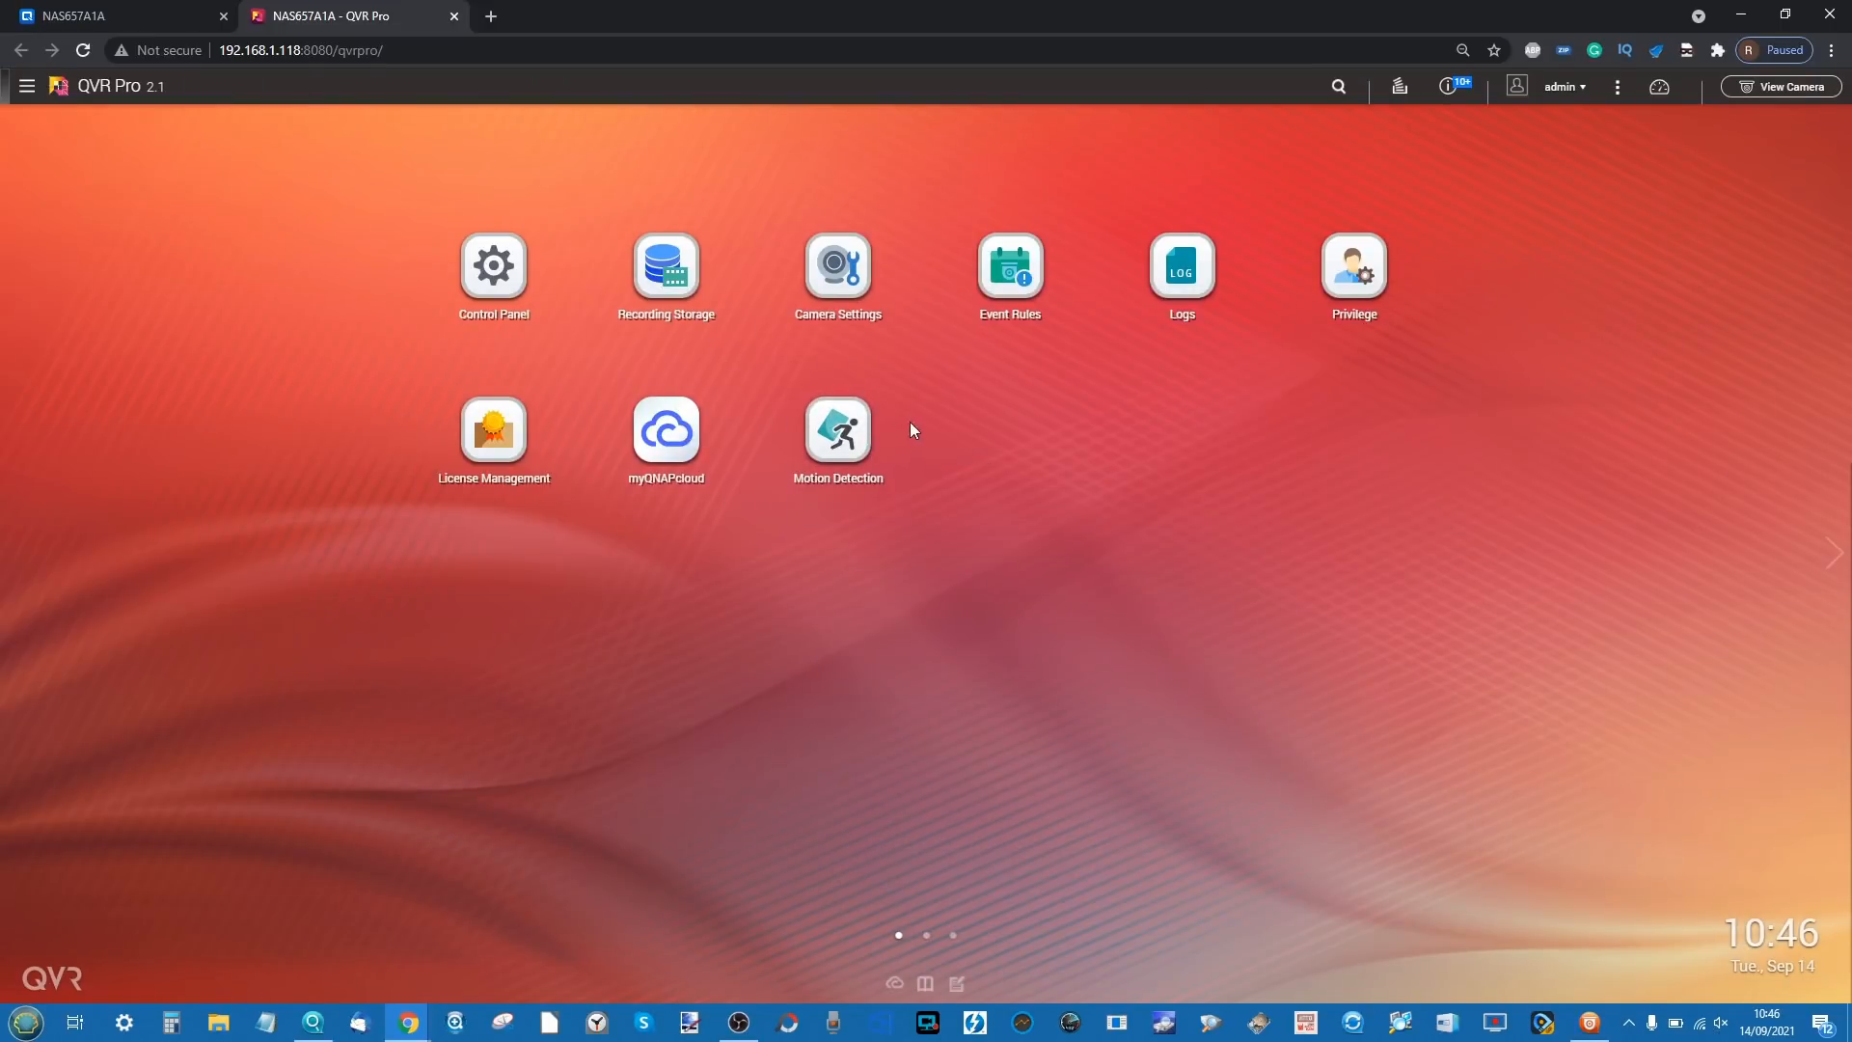
{"action": "left_click", "coordinate": [150, 10]}
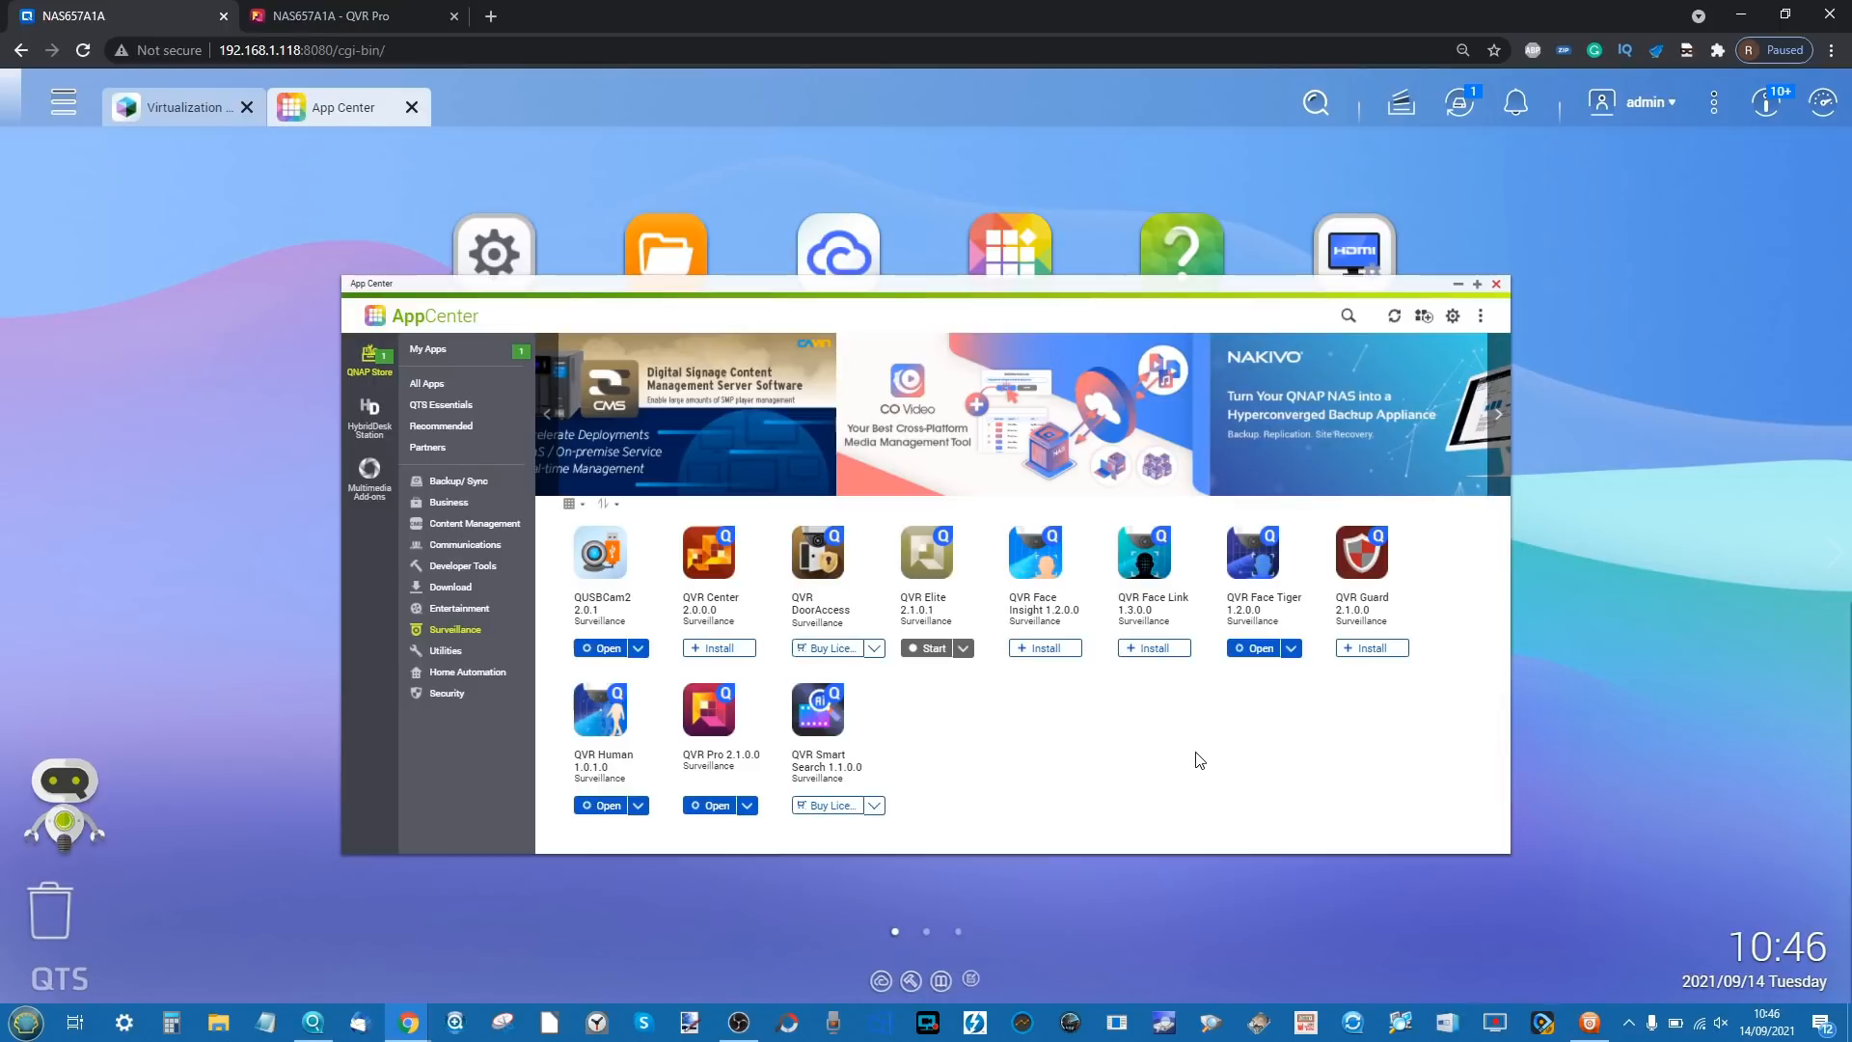
{"action": "left_click", "coordinate": [1497, 286]}
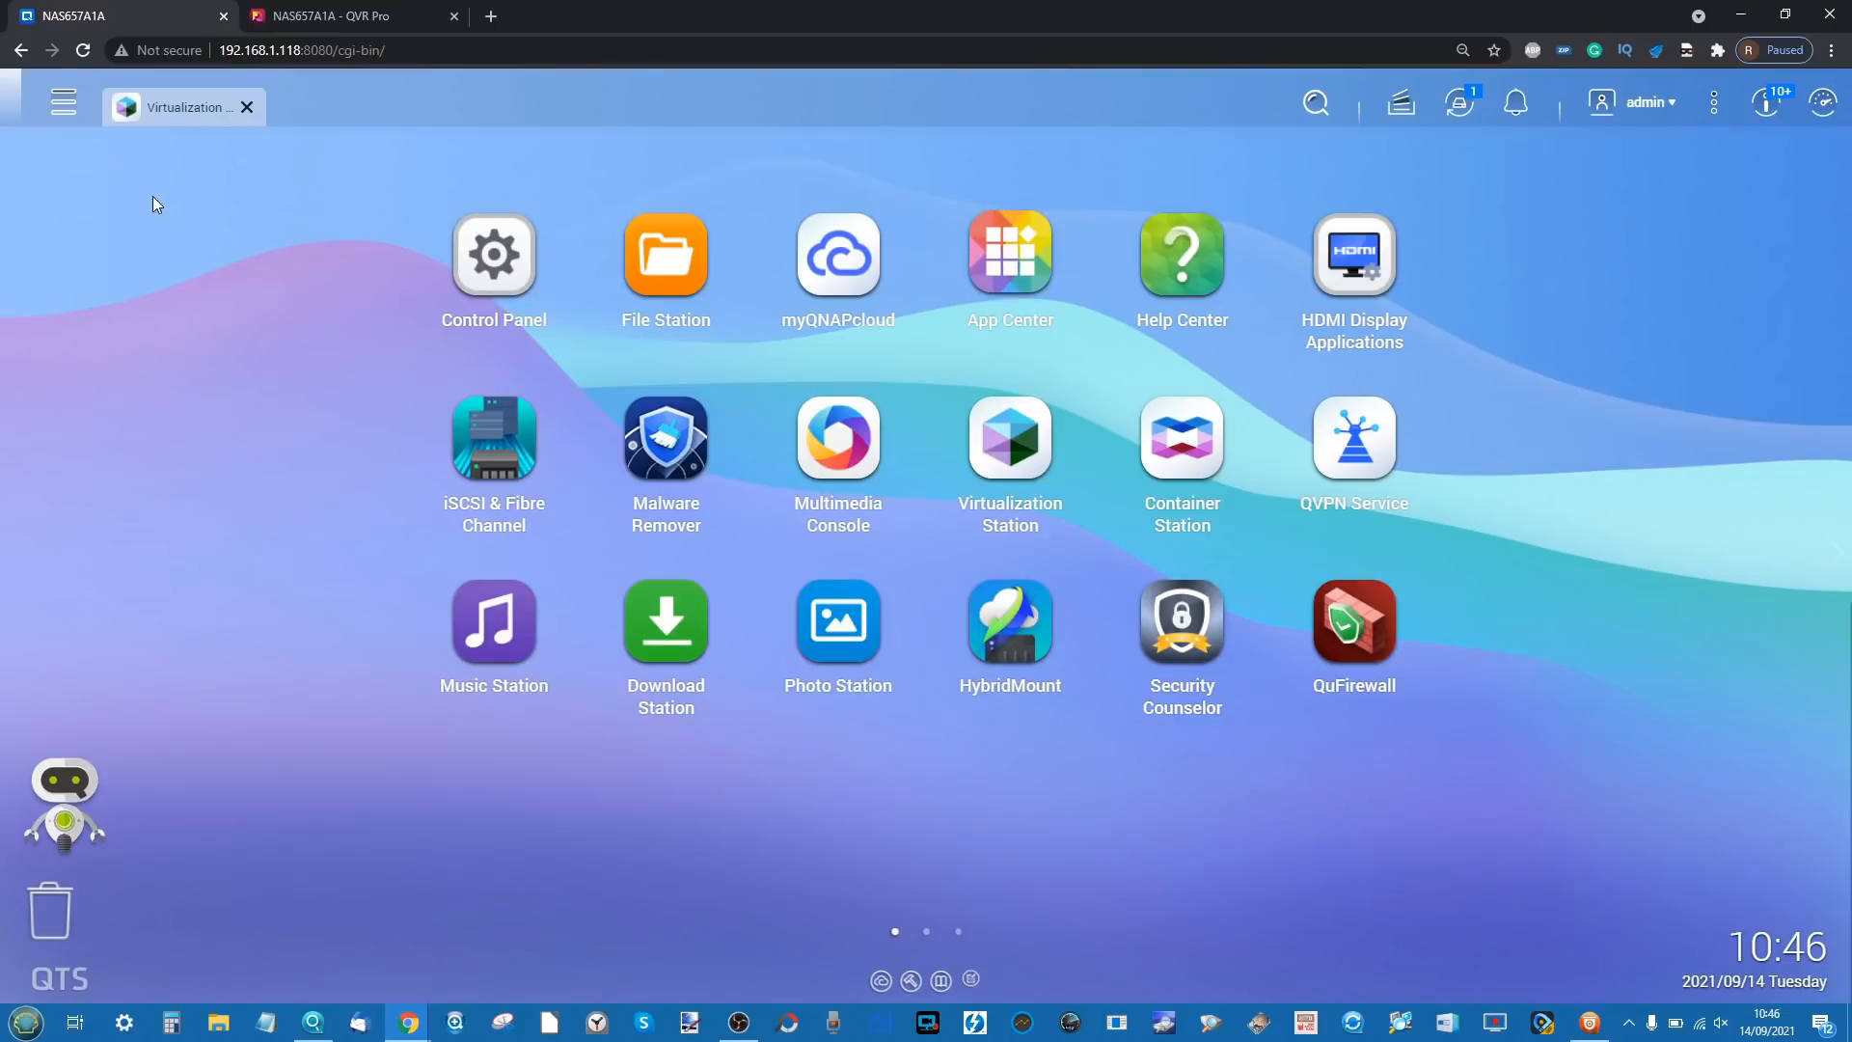
- Open License Center, dismiss the invalid-license warning, and open the Software Store and License Manager online
{"action": "left_click", "coordinate": [61, 117]}
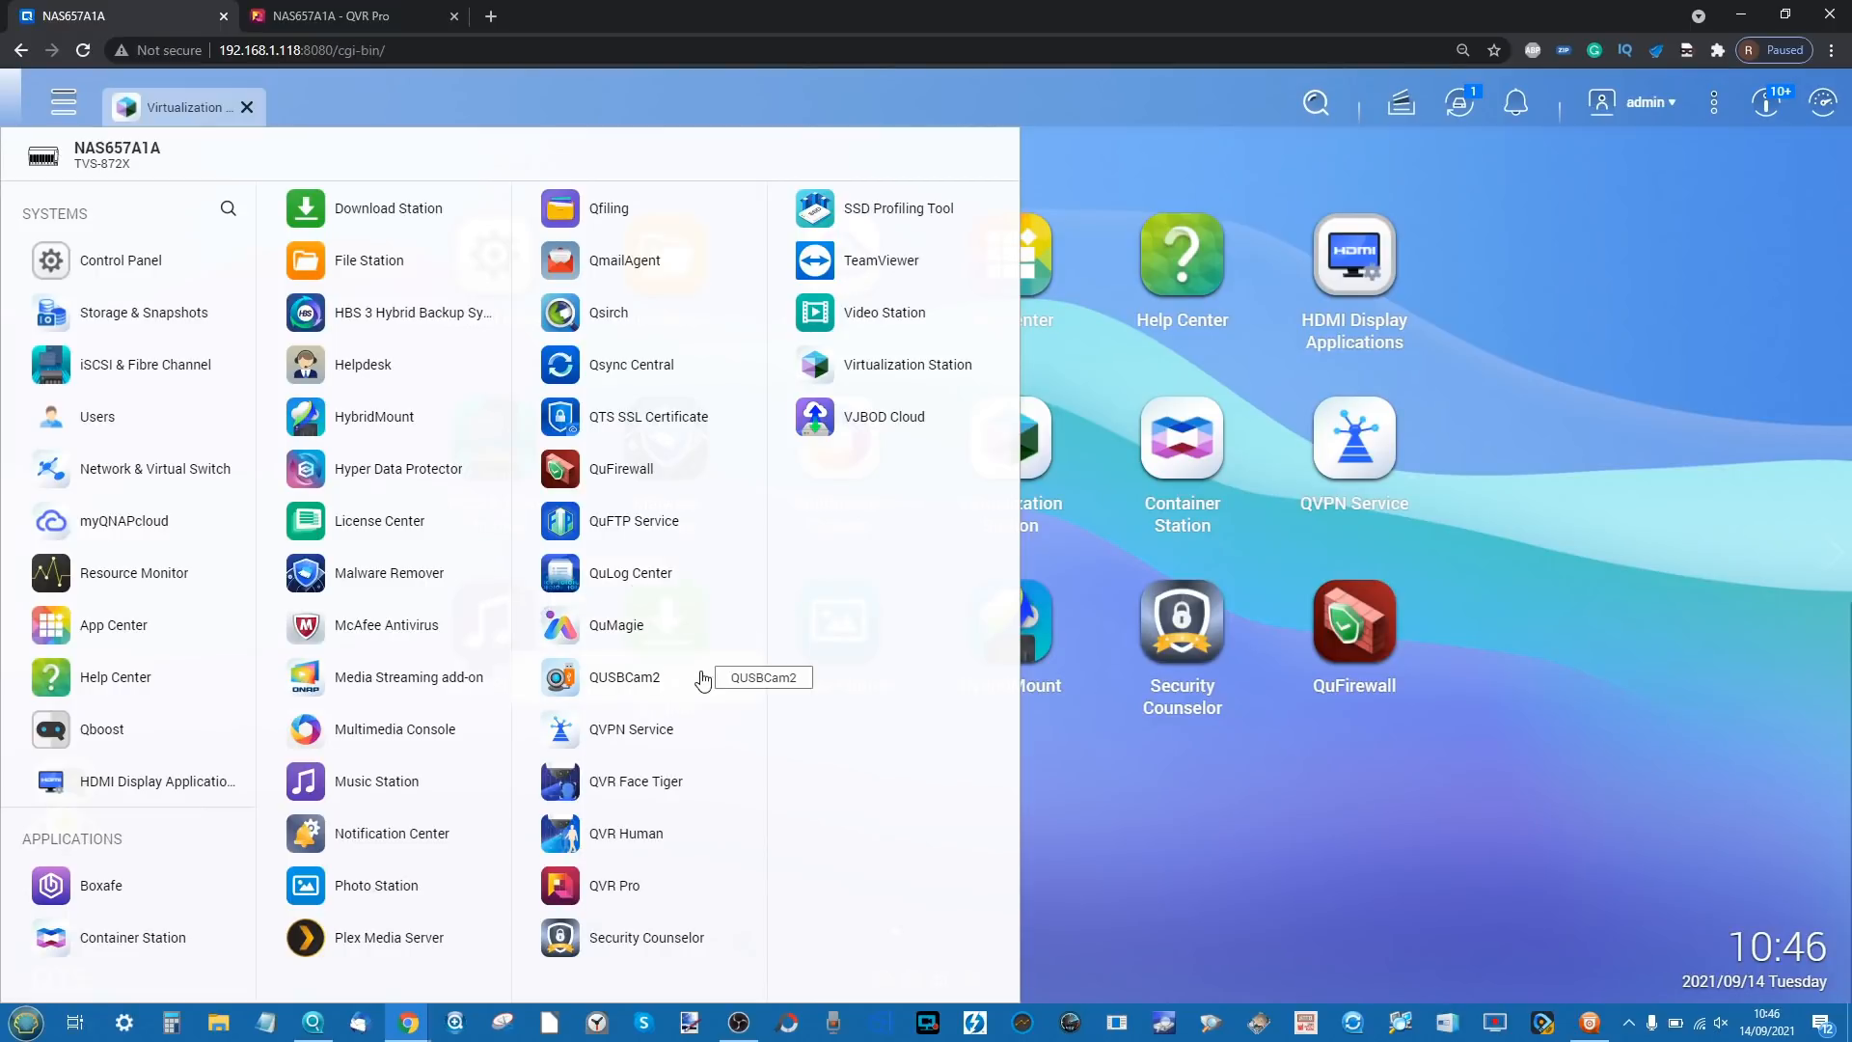
{"action": "left_click", "coordinate": [492, 519]}
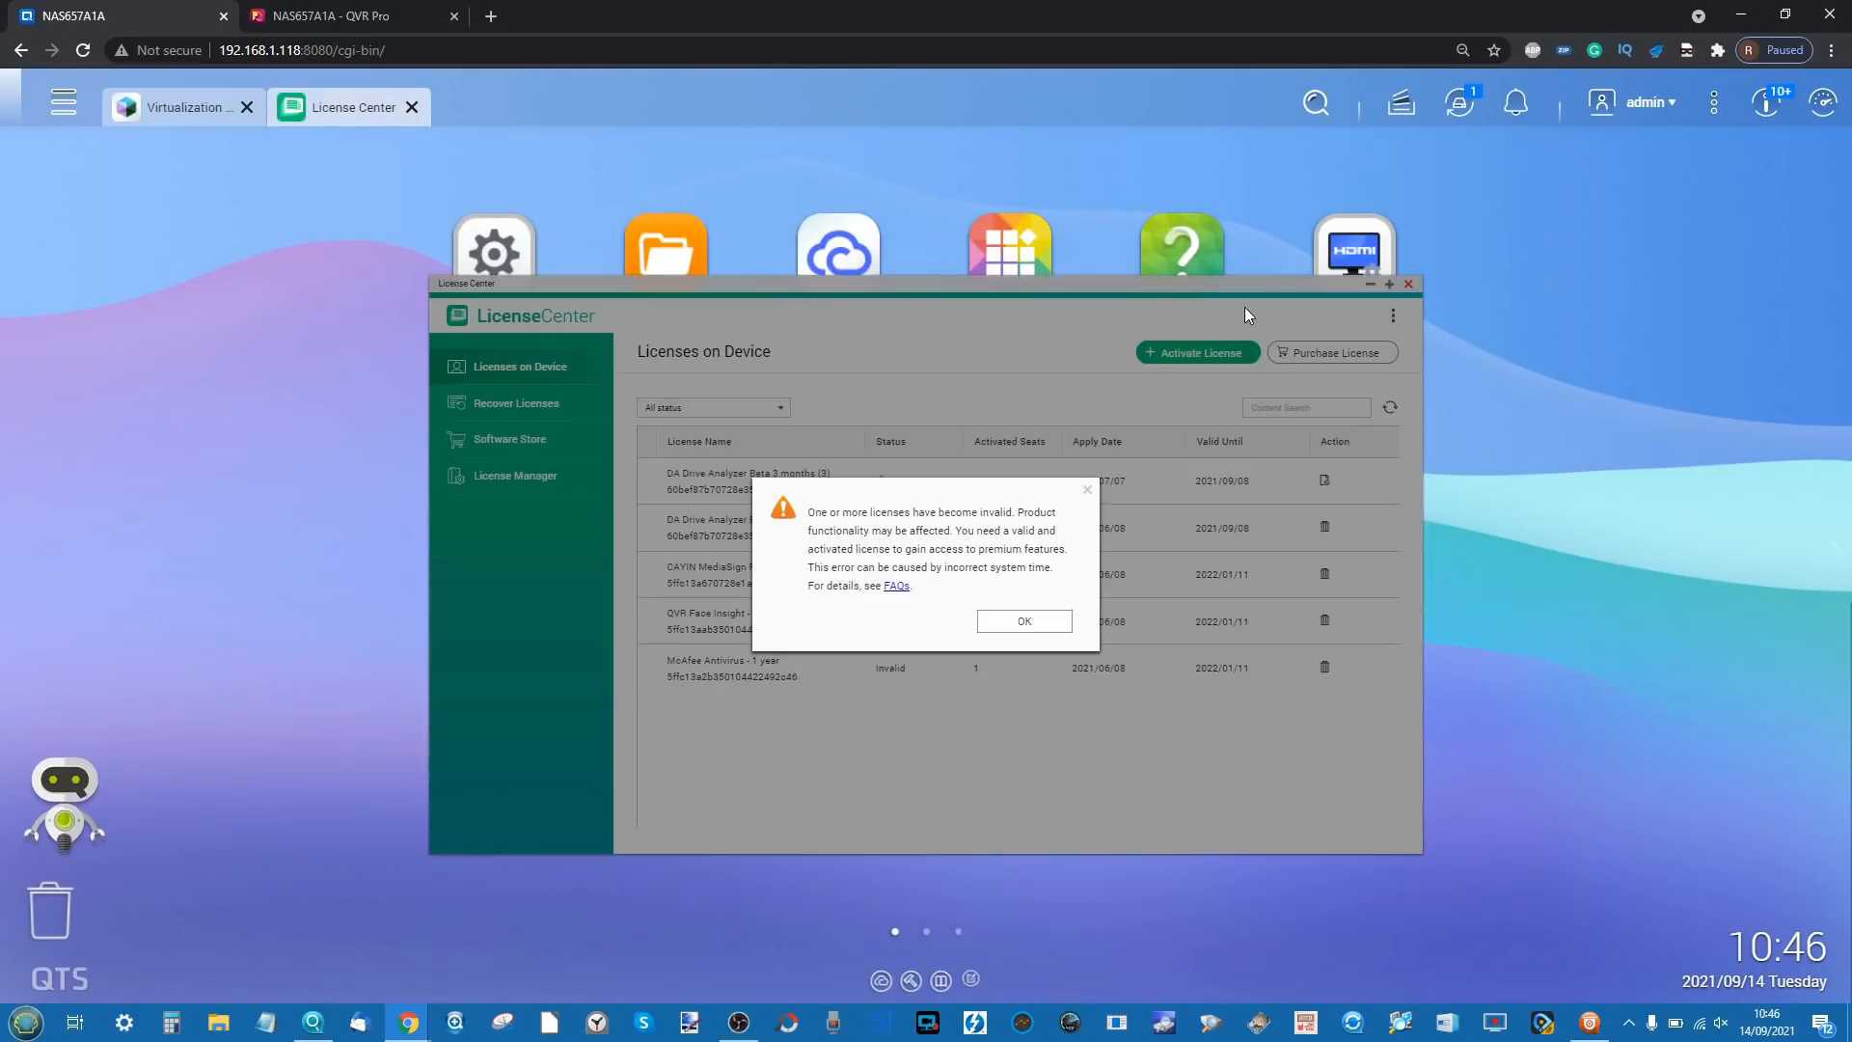
{"action": "left_click", "coordinate": [1087, 490]}
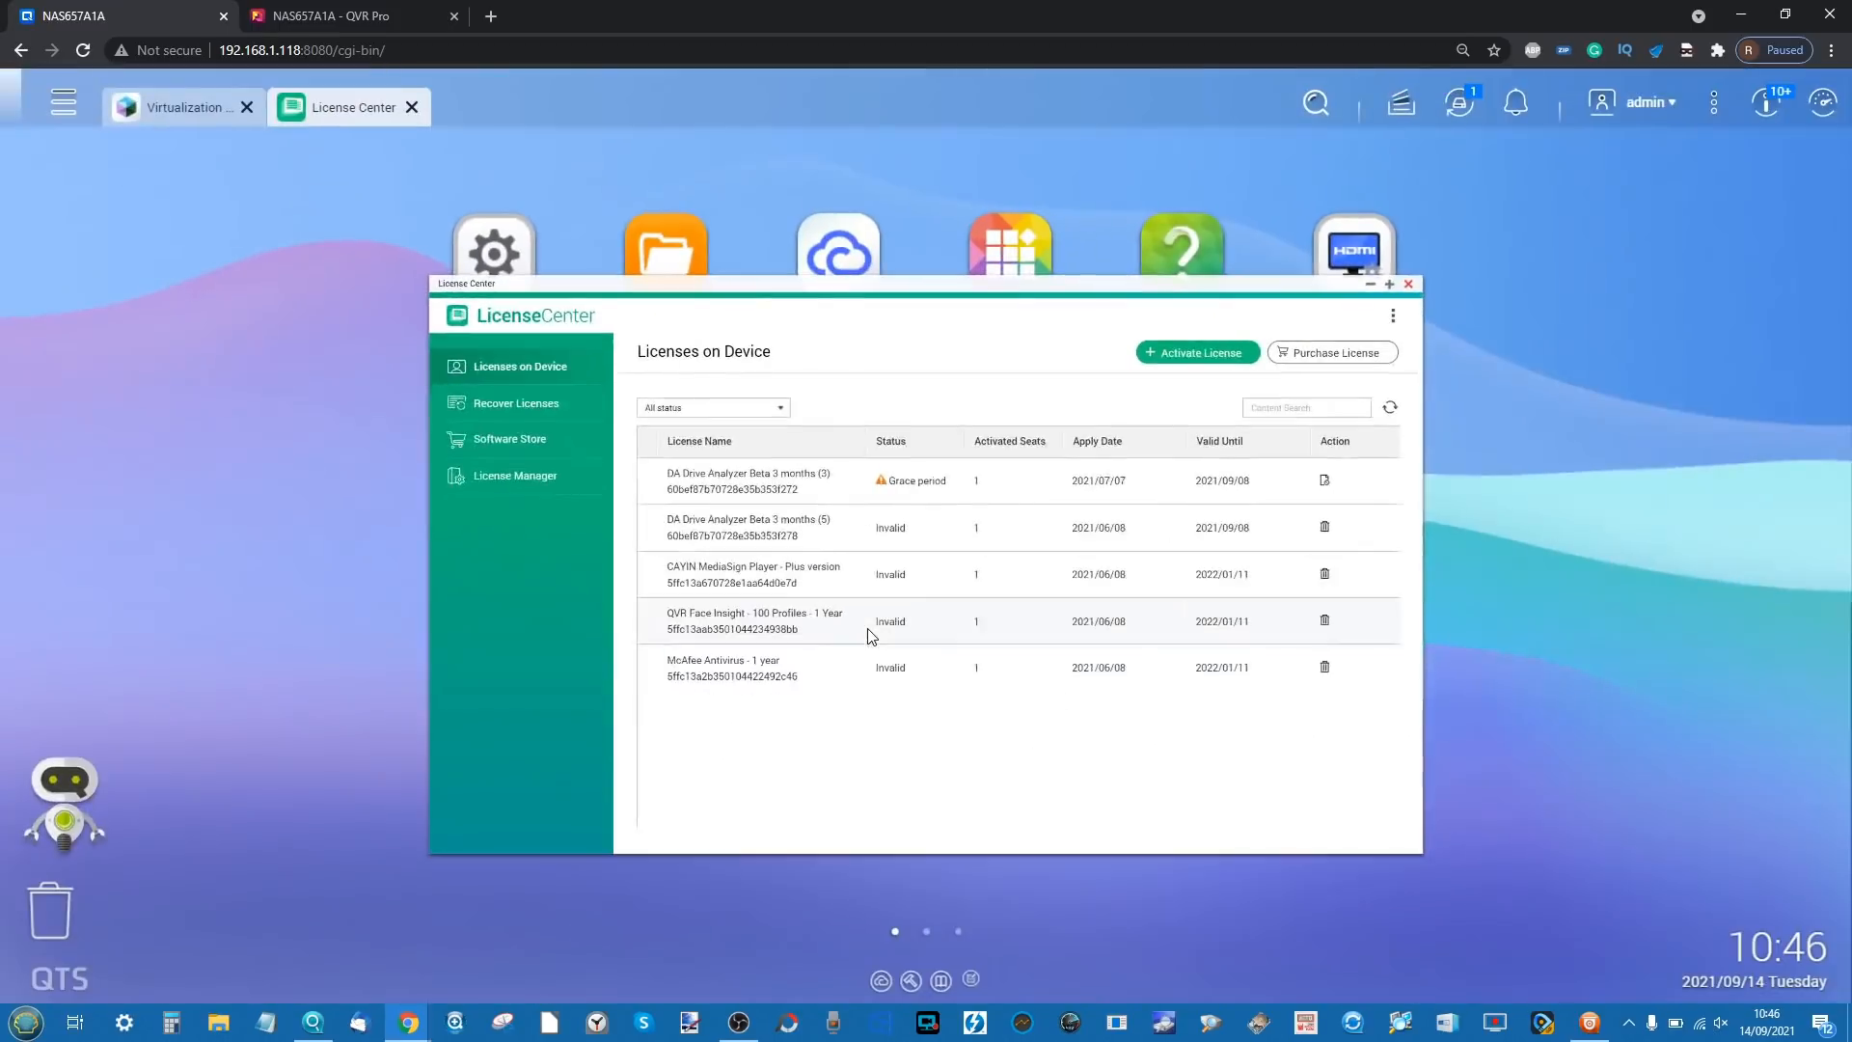
{"action": "left_click", "coordinate": [532, 444]}
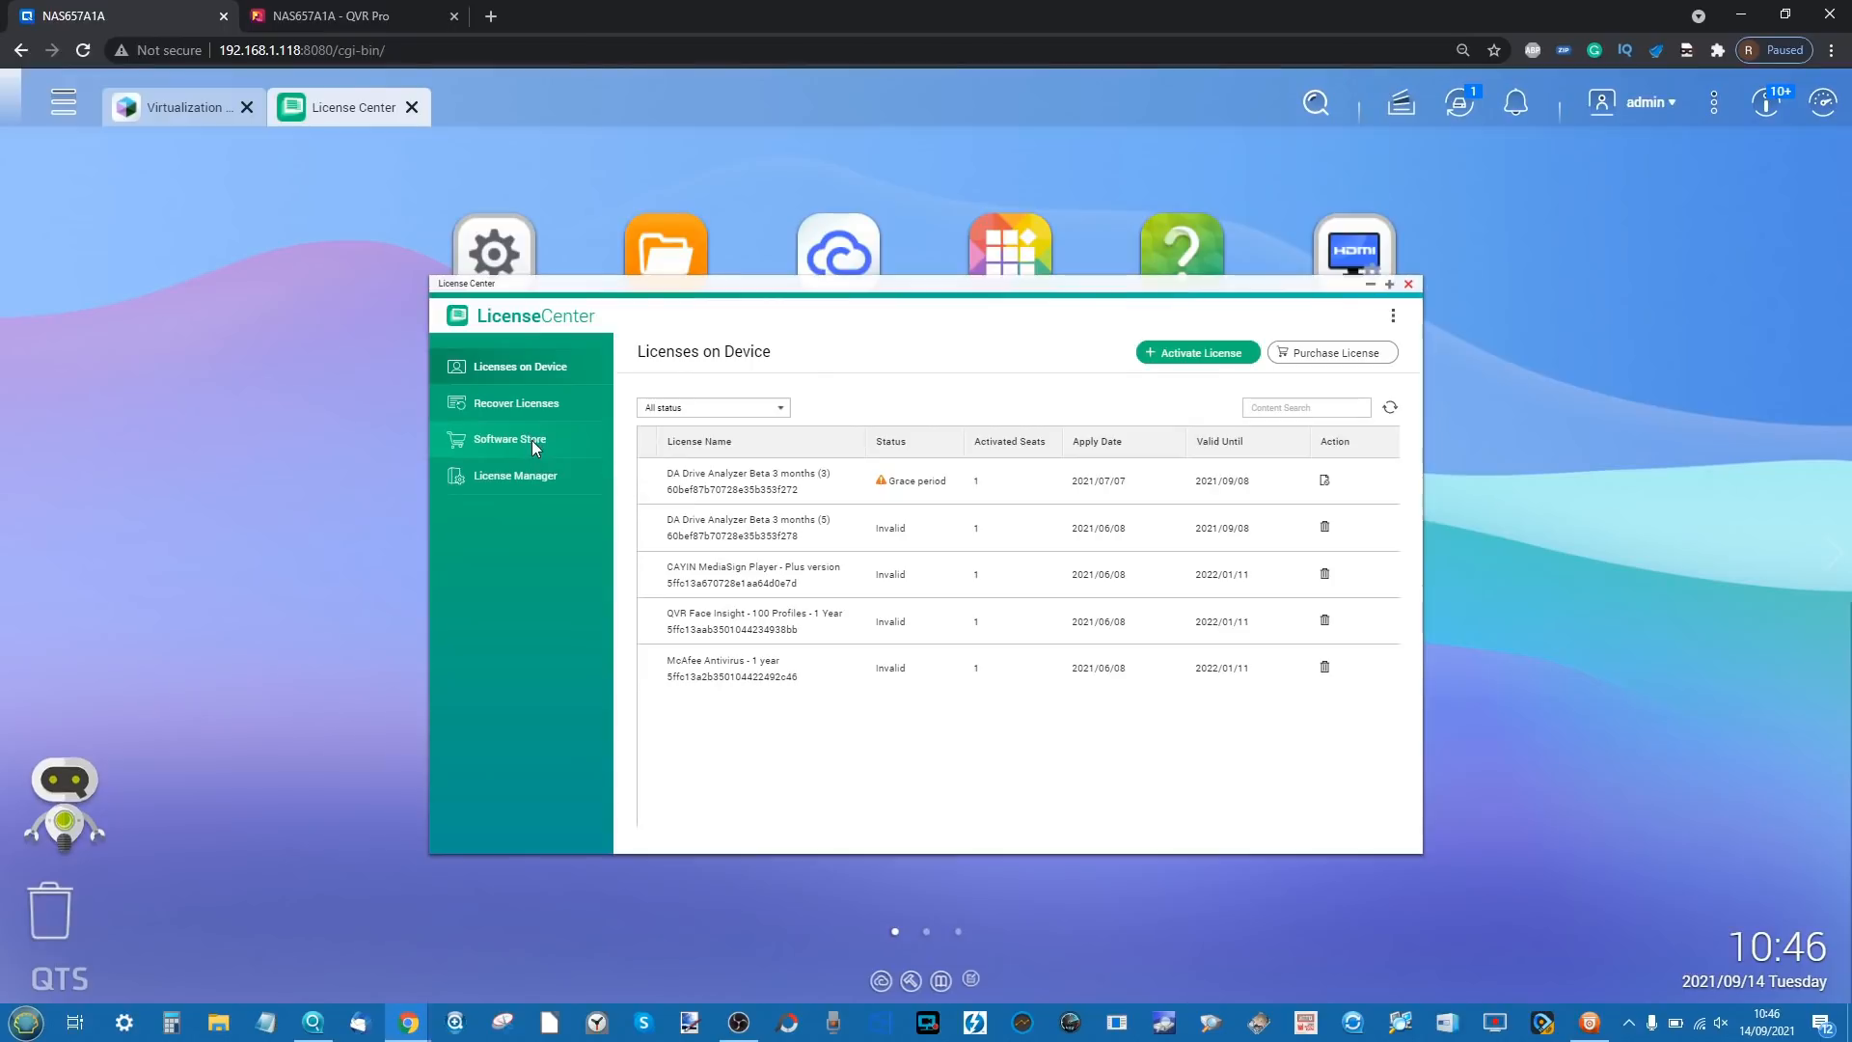
{"action": "left_click", "coordinate": [53, 15]}
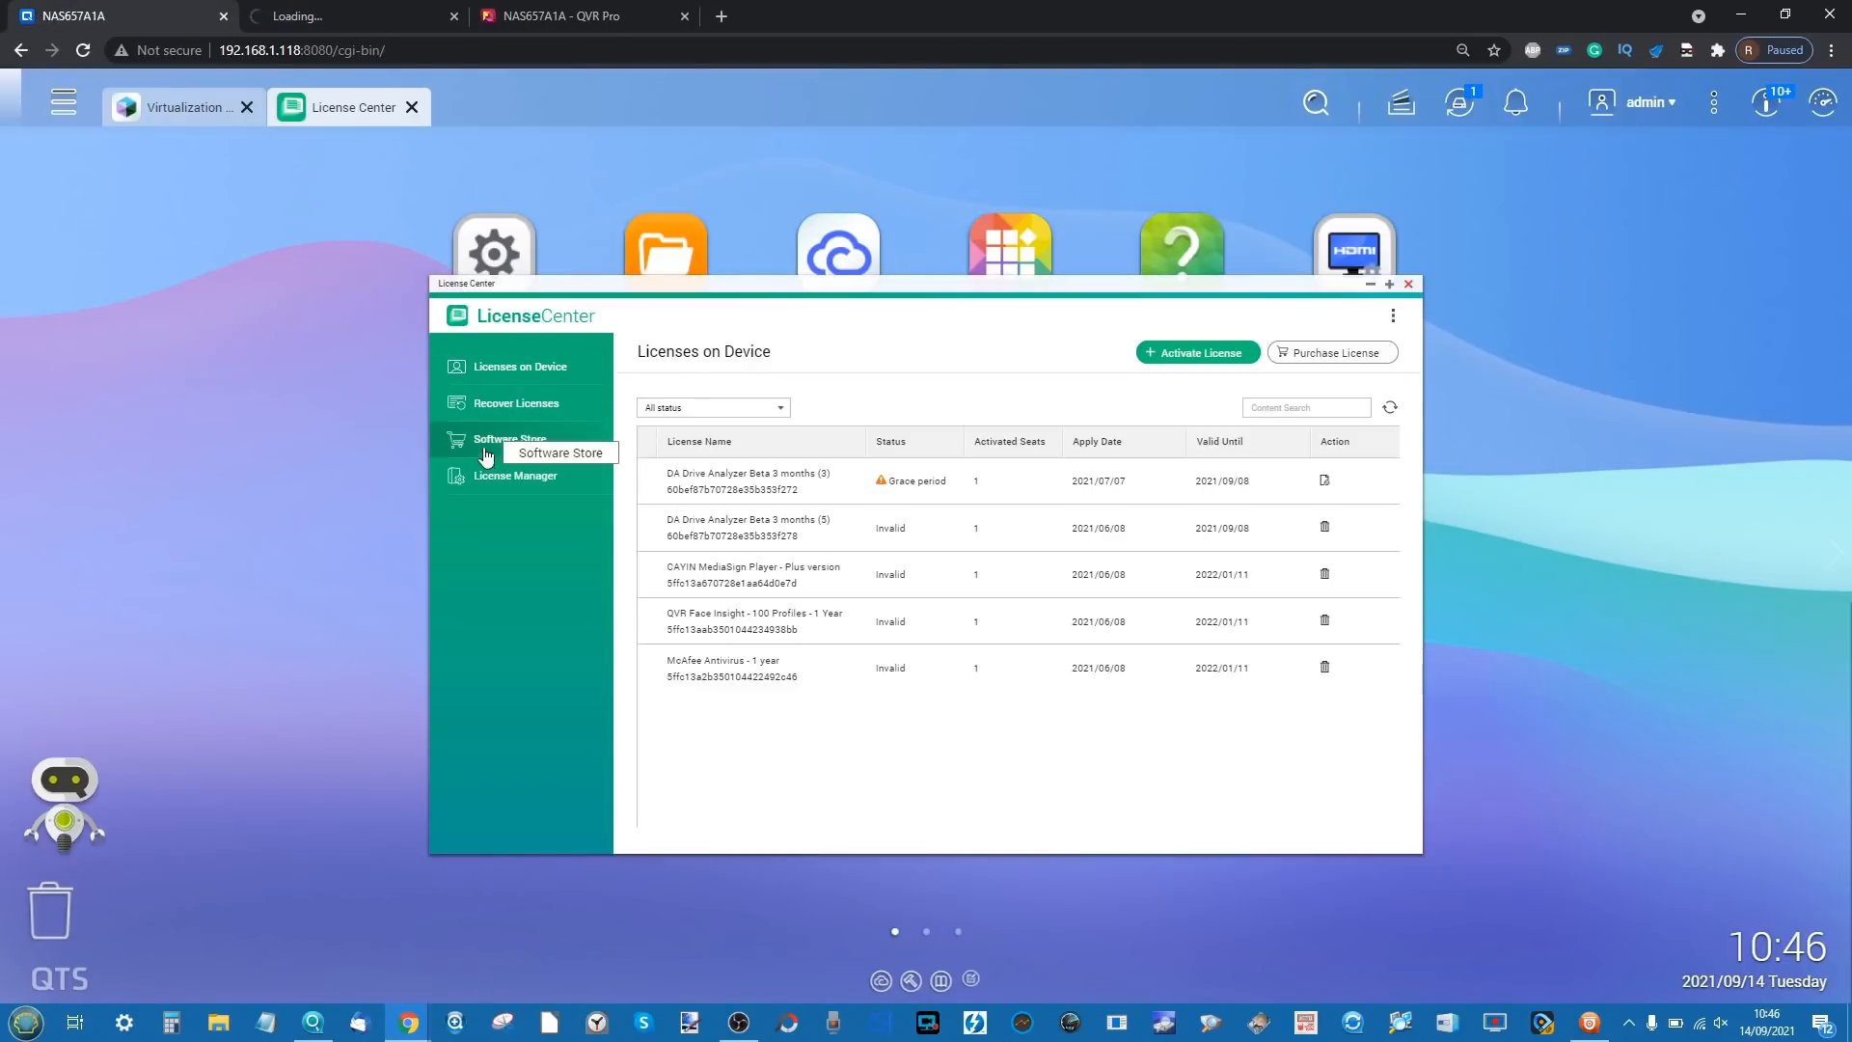
{"action": "left_click", "coordinate": [511, 489]}
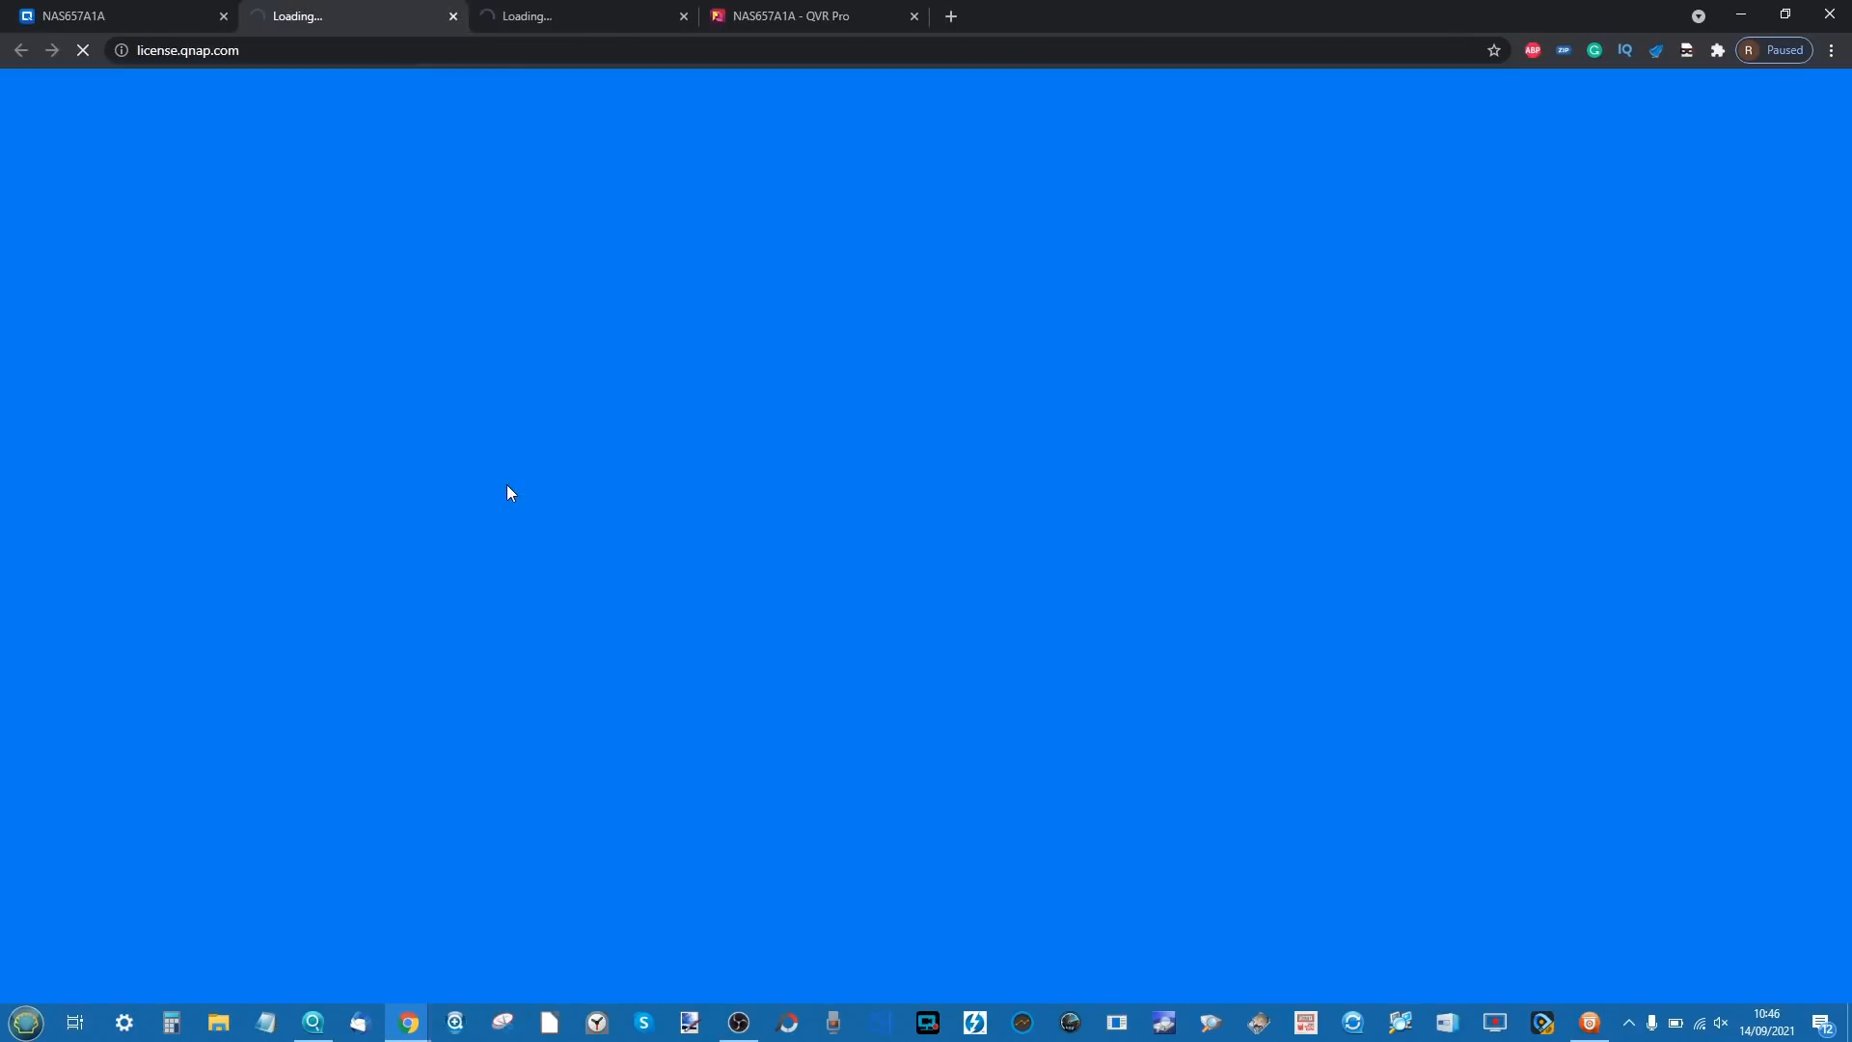
{"action": "left_click", "coordinate": [205, 9]}
{"action": "left_click_drag", "start_coordinate": [851, 288], "coordinate": [846, 206]}
{"action": "left_click", "coordinate": [333, 15]}
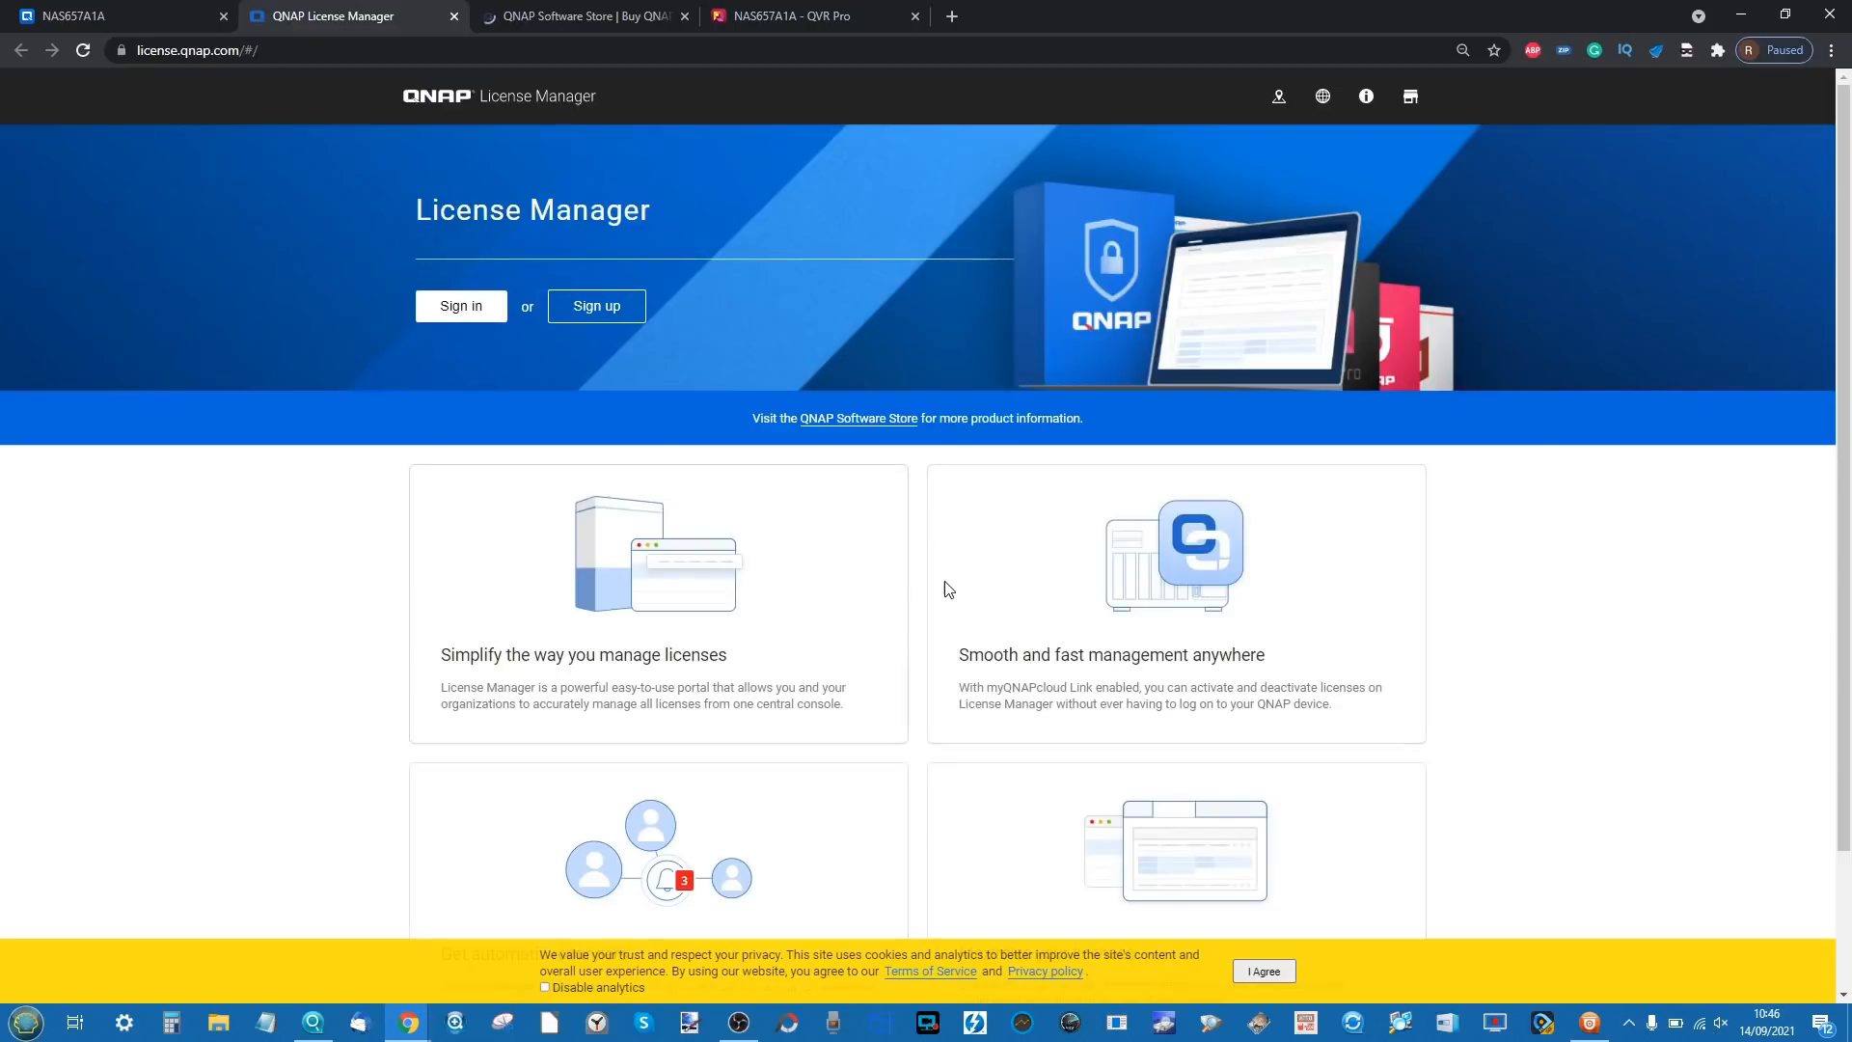
{"action": "scroll", "coordinate": [949, 589], "scroll_direction": "down", "scroll_amount": 2}
{"action": "scroll", "coordinate": [835, 546], "scroll_direction": "up", "scroll_amount": 2}
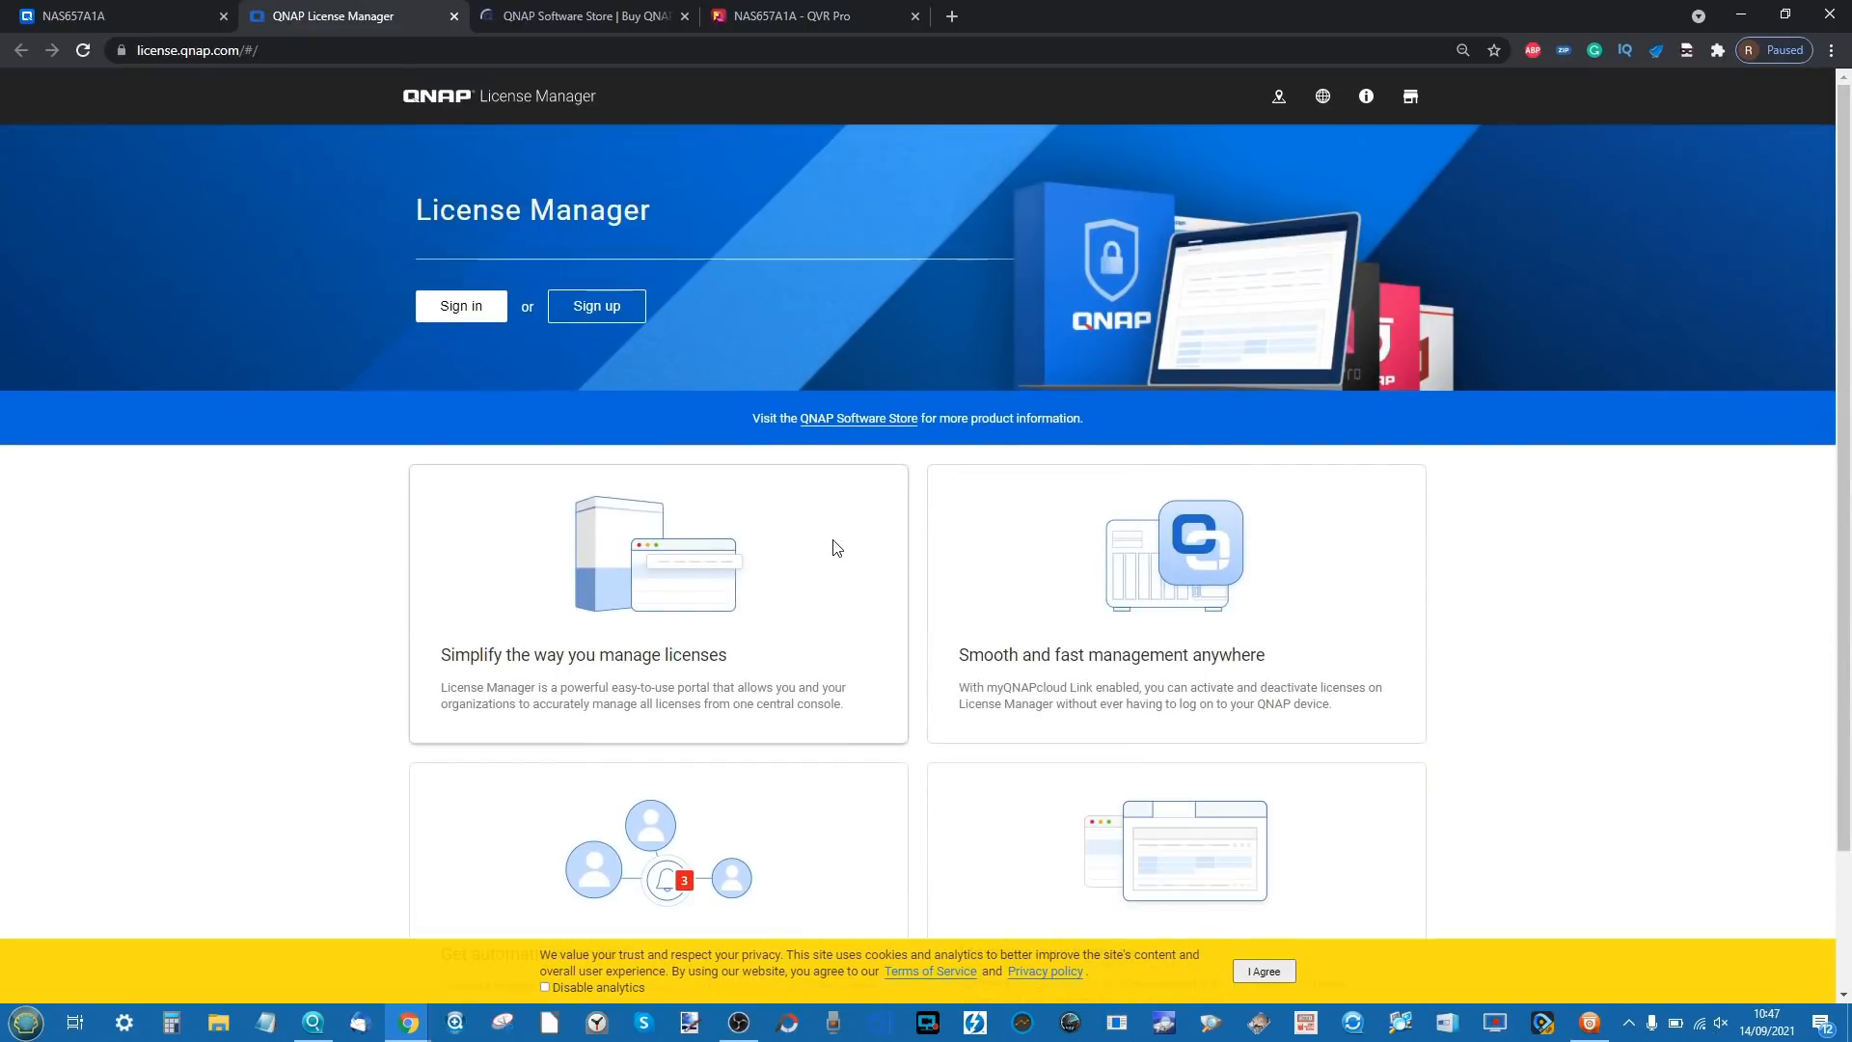
{"action": "left_click", "coordinate": [638, 8]}
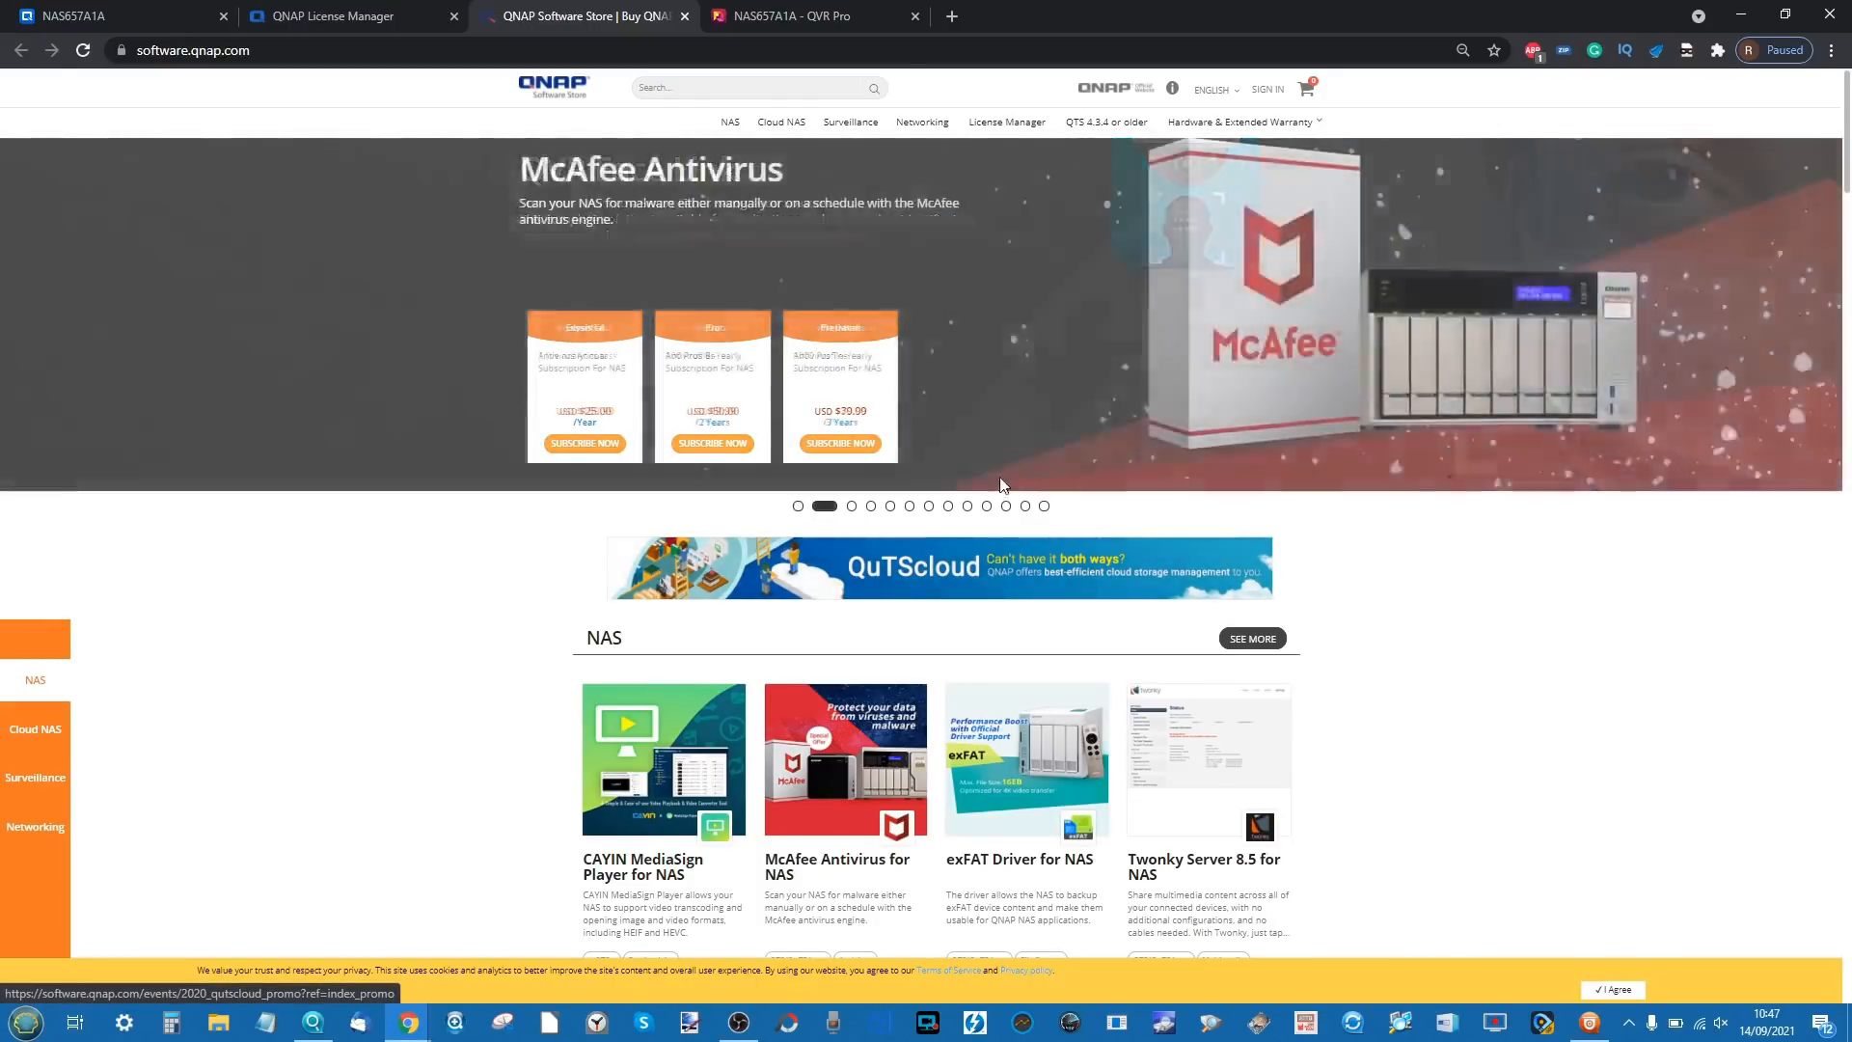
{"action": "scroll", "coordinate": [835, 649], "scroll_direction": "down", "scroll_amount": 5}
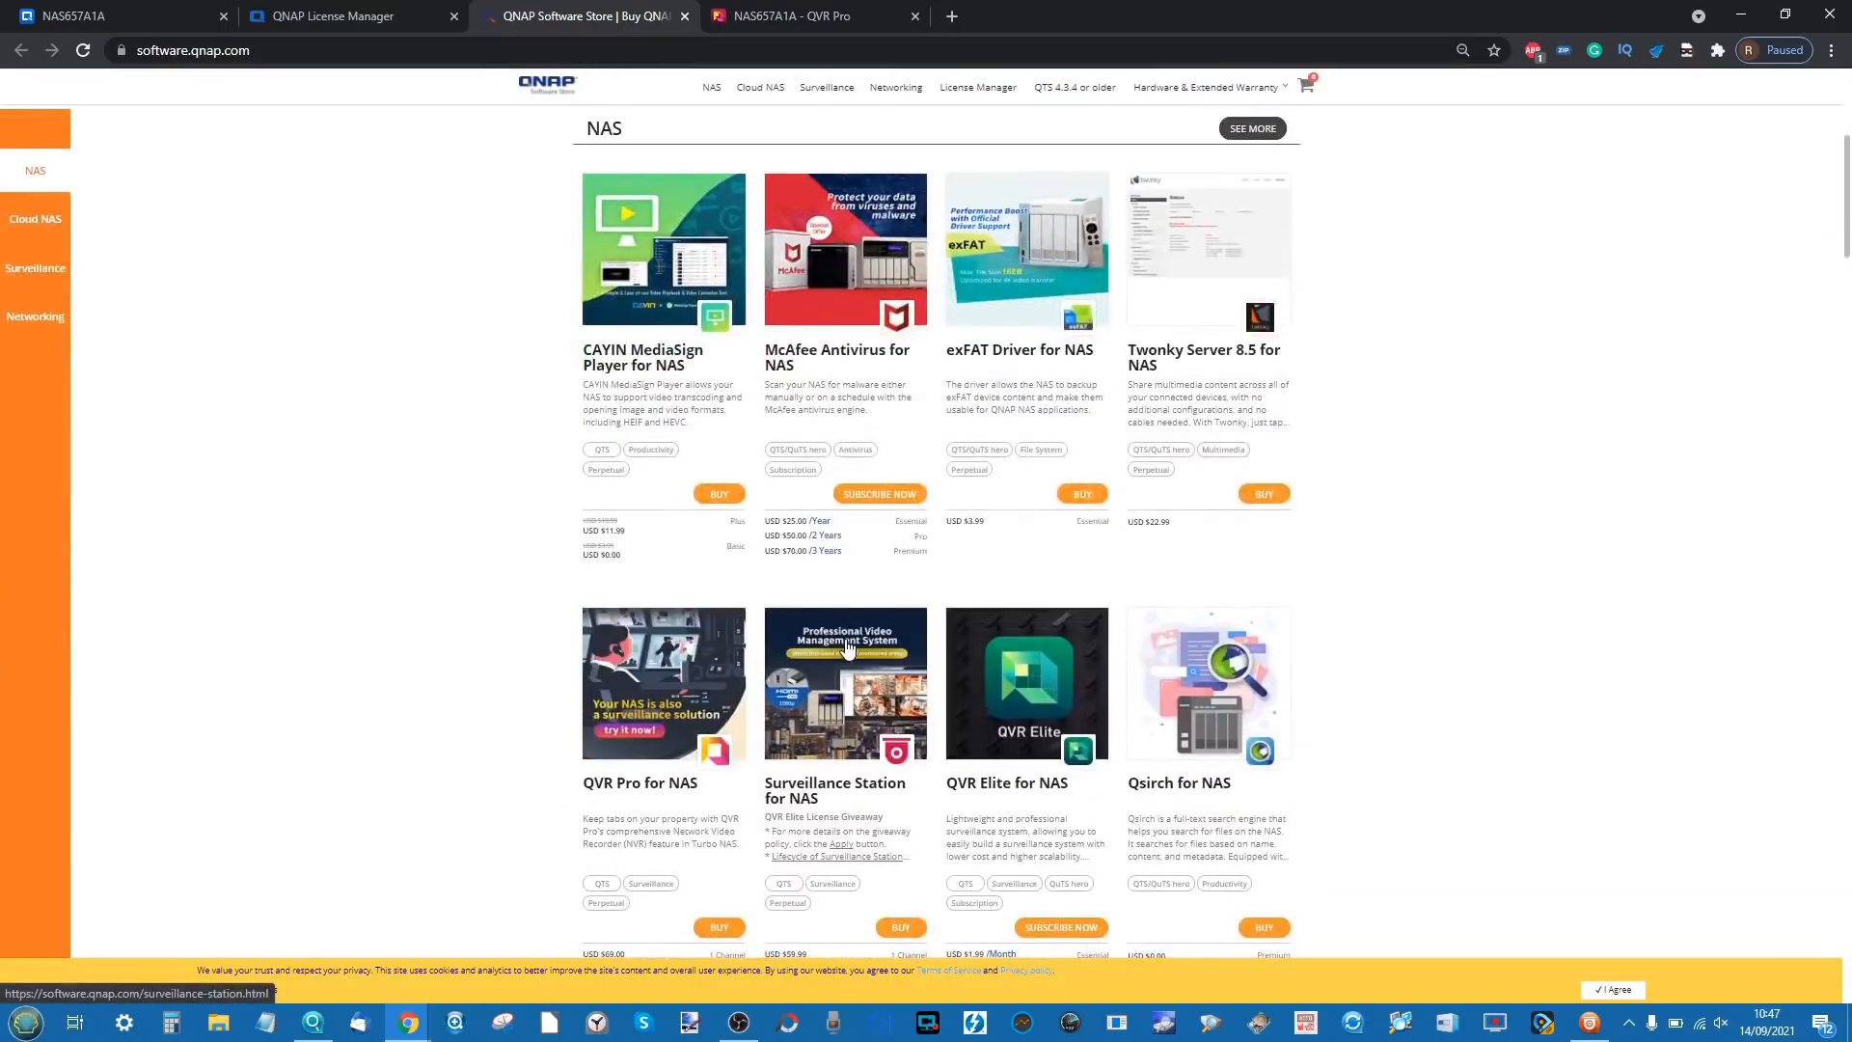
{"action": "scroll", "coordinate": [867, 652], "scroll_direction": "up", "scroll_amount": 1}
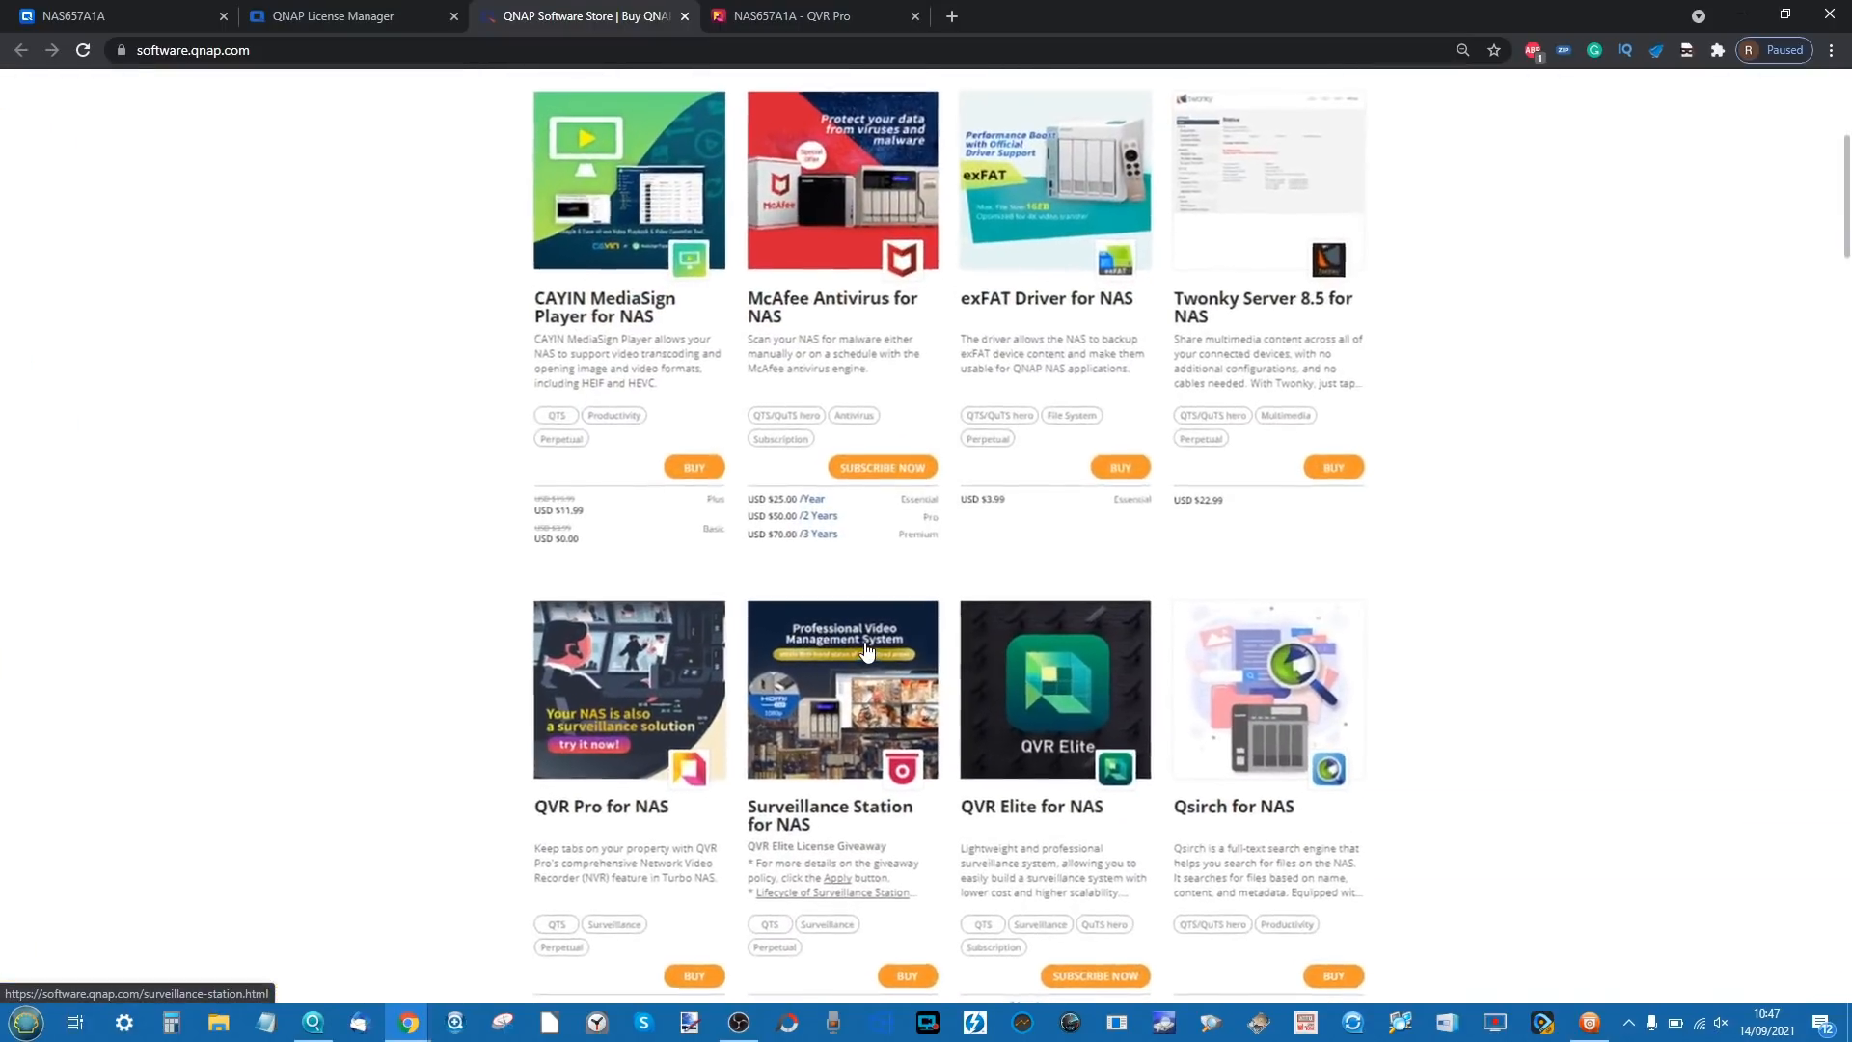
{"action": "scroll", "coordinate": [868, 651], "scroll_direction": "up", "scroll_amount": 3}
{"action": "scroll", "coordinate": [869, 650], "scroll_direction": "down", "scroll_amount": 4}
{"action": "scroll", "coordinate": [869, 650], "scroll_direction": "down", "scroll_amount": 2}
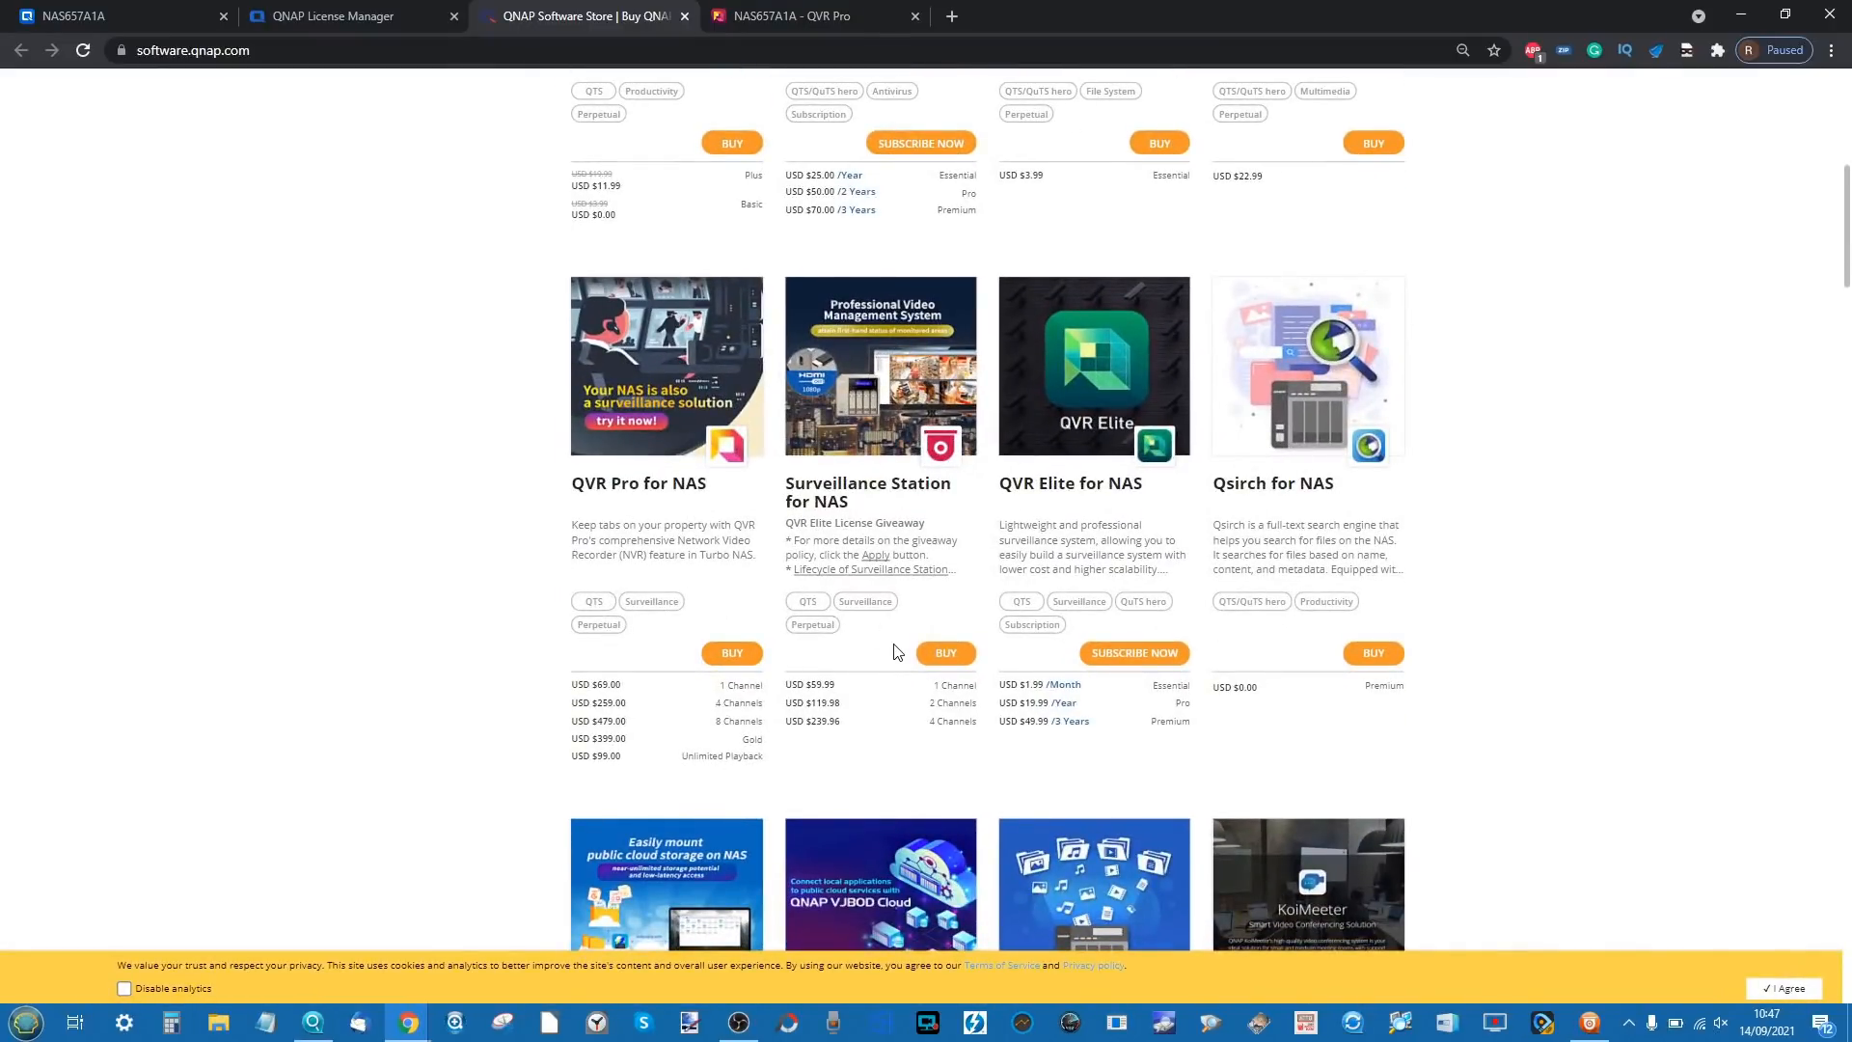
{"action": "scroll", "coordinate": [893, 646], "scroll_direction": "down", "scroll_amount": 1}
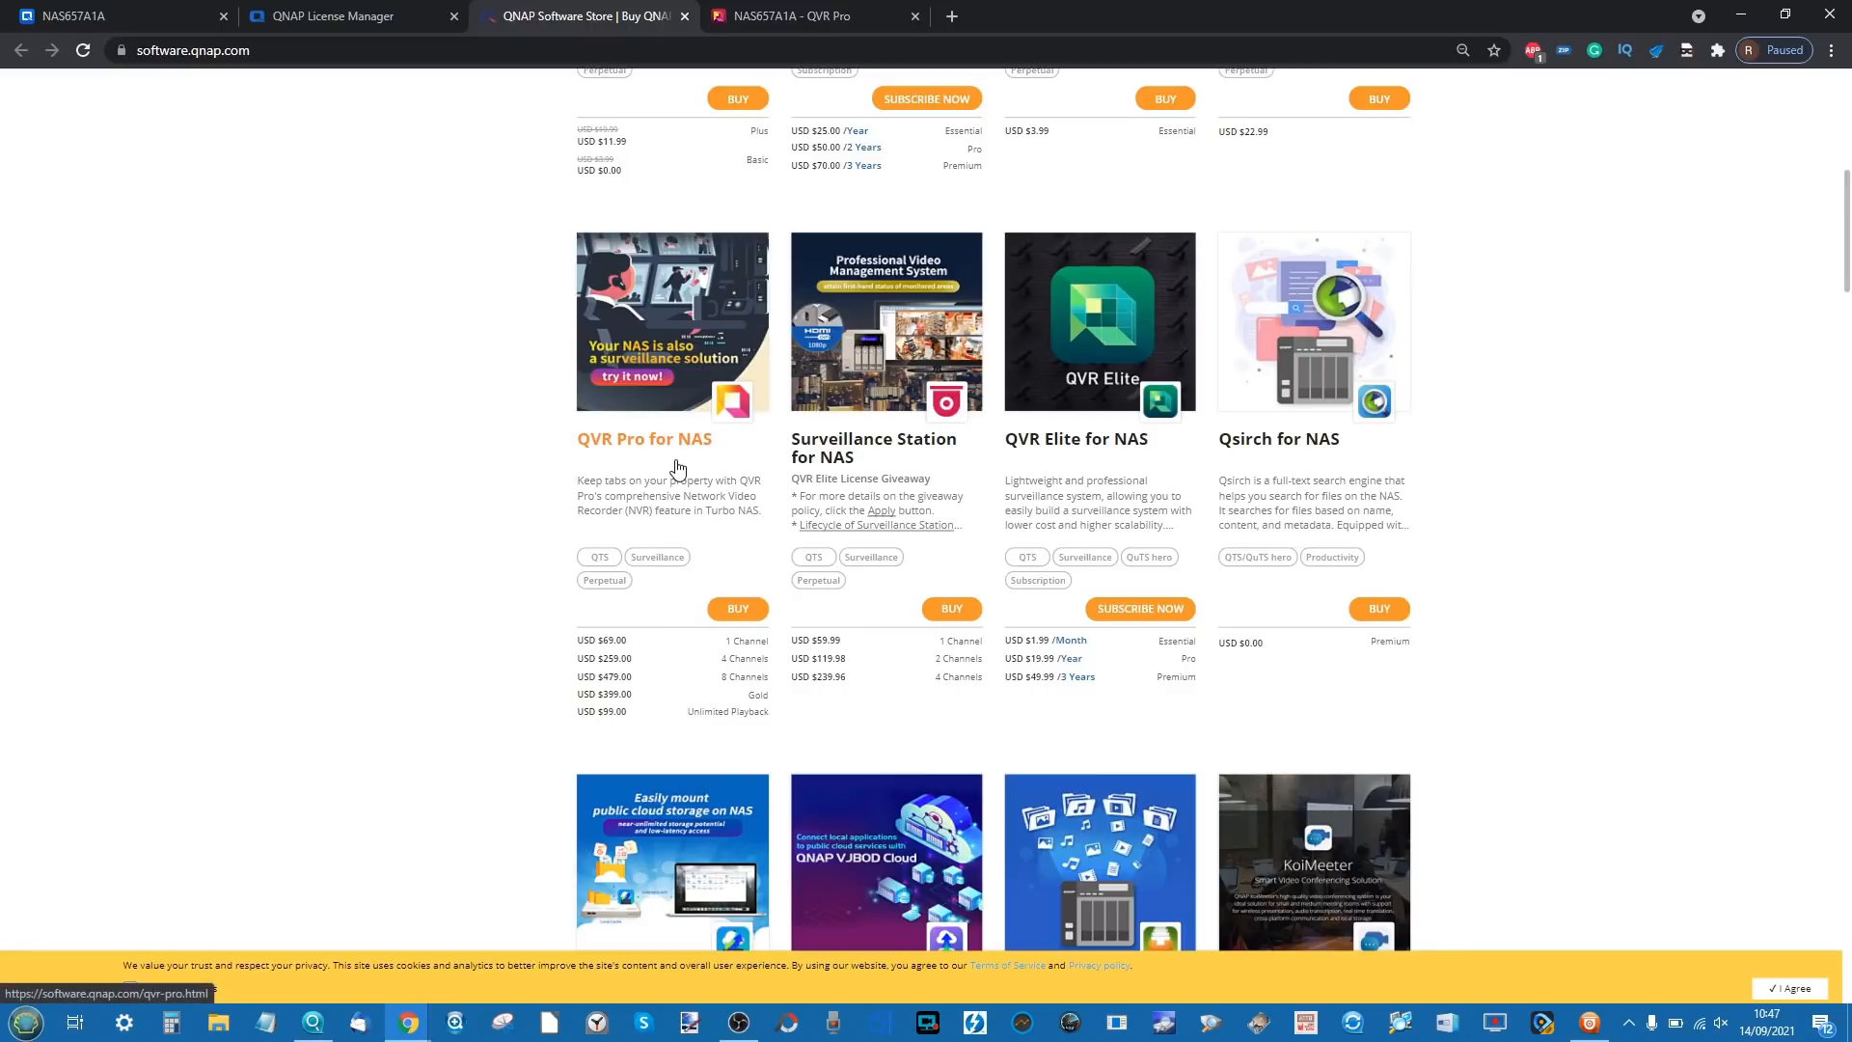
{"action": "scroll", "coordinate": [678, 470], "scroll_direction": "up", "scroll_amount": 4}
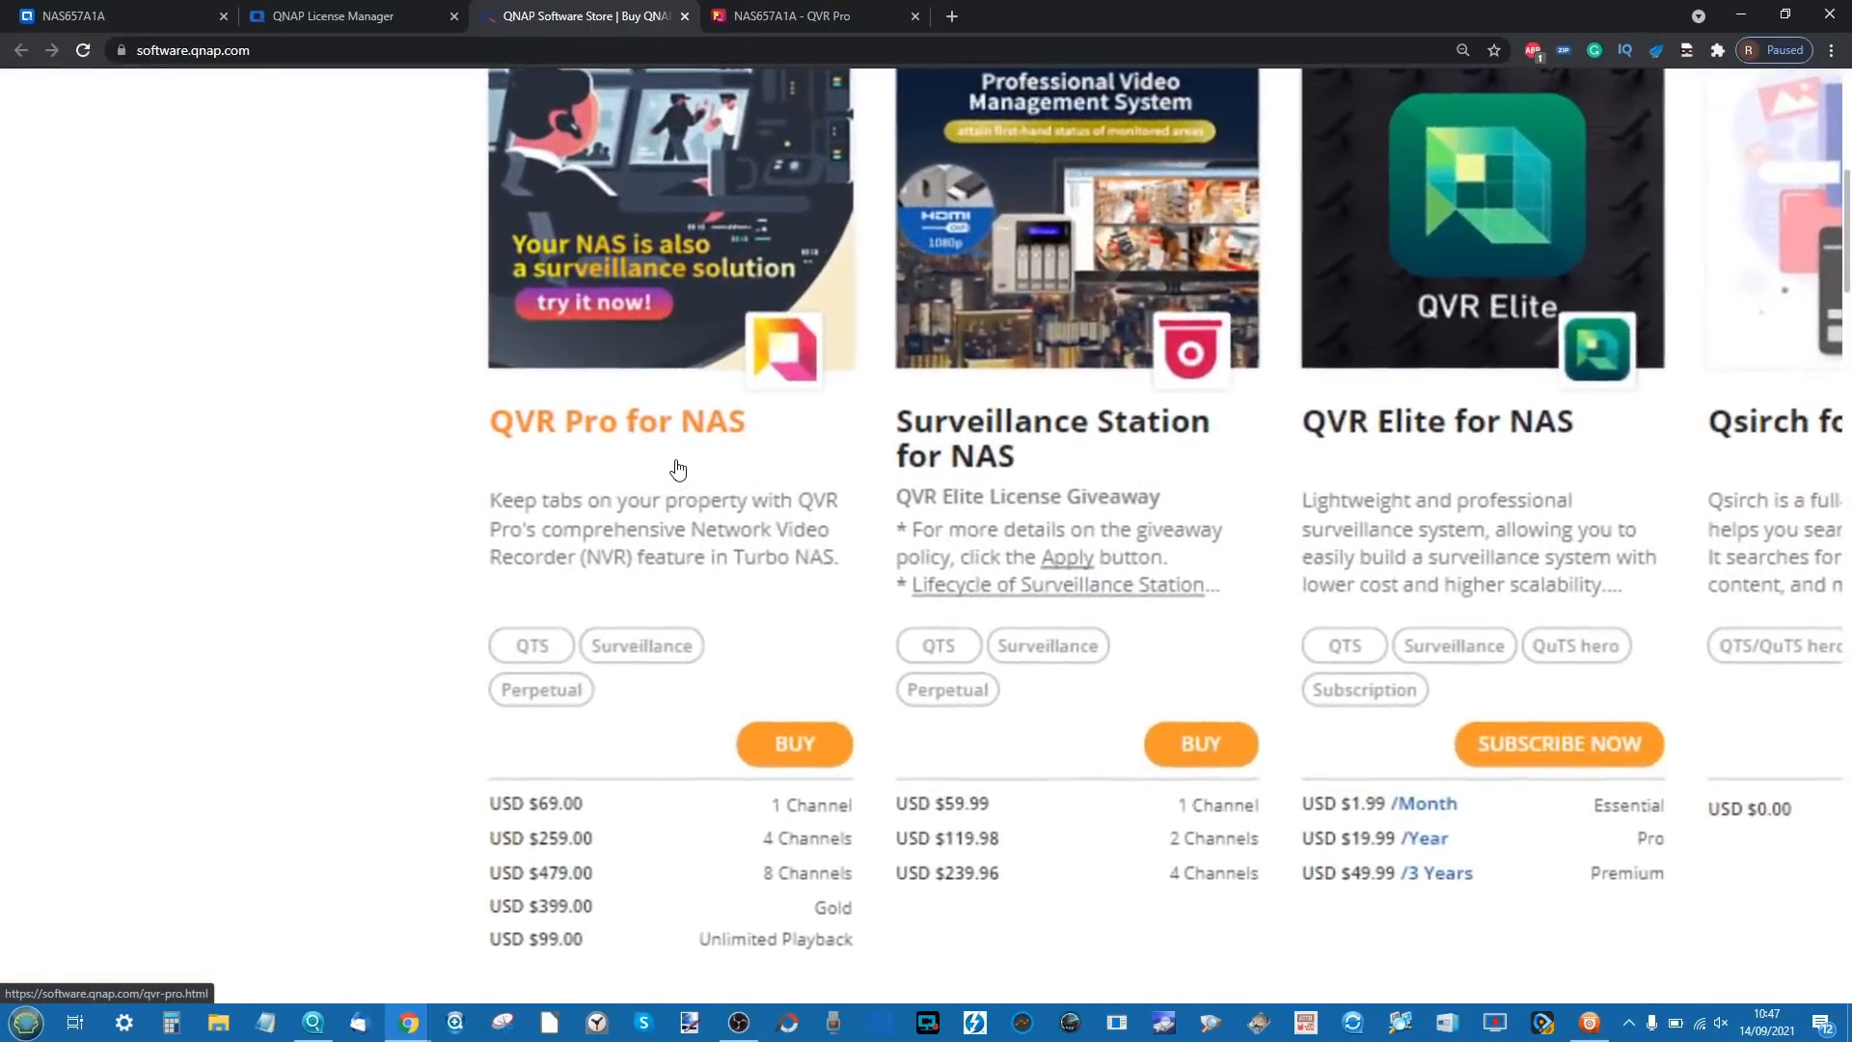
{"action": "scroll", "coordinate": [678, 470], "scroll_direction": "down", "scroll_amount": 2}
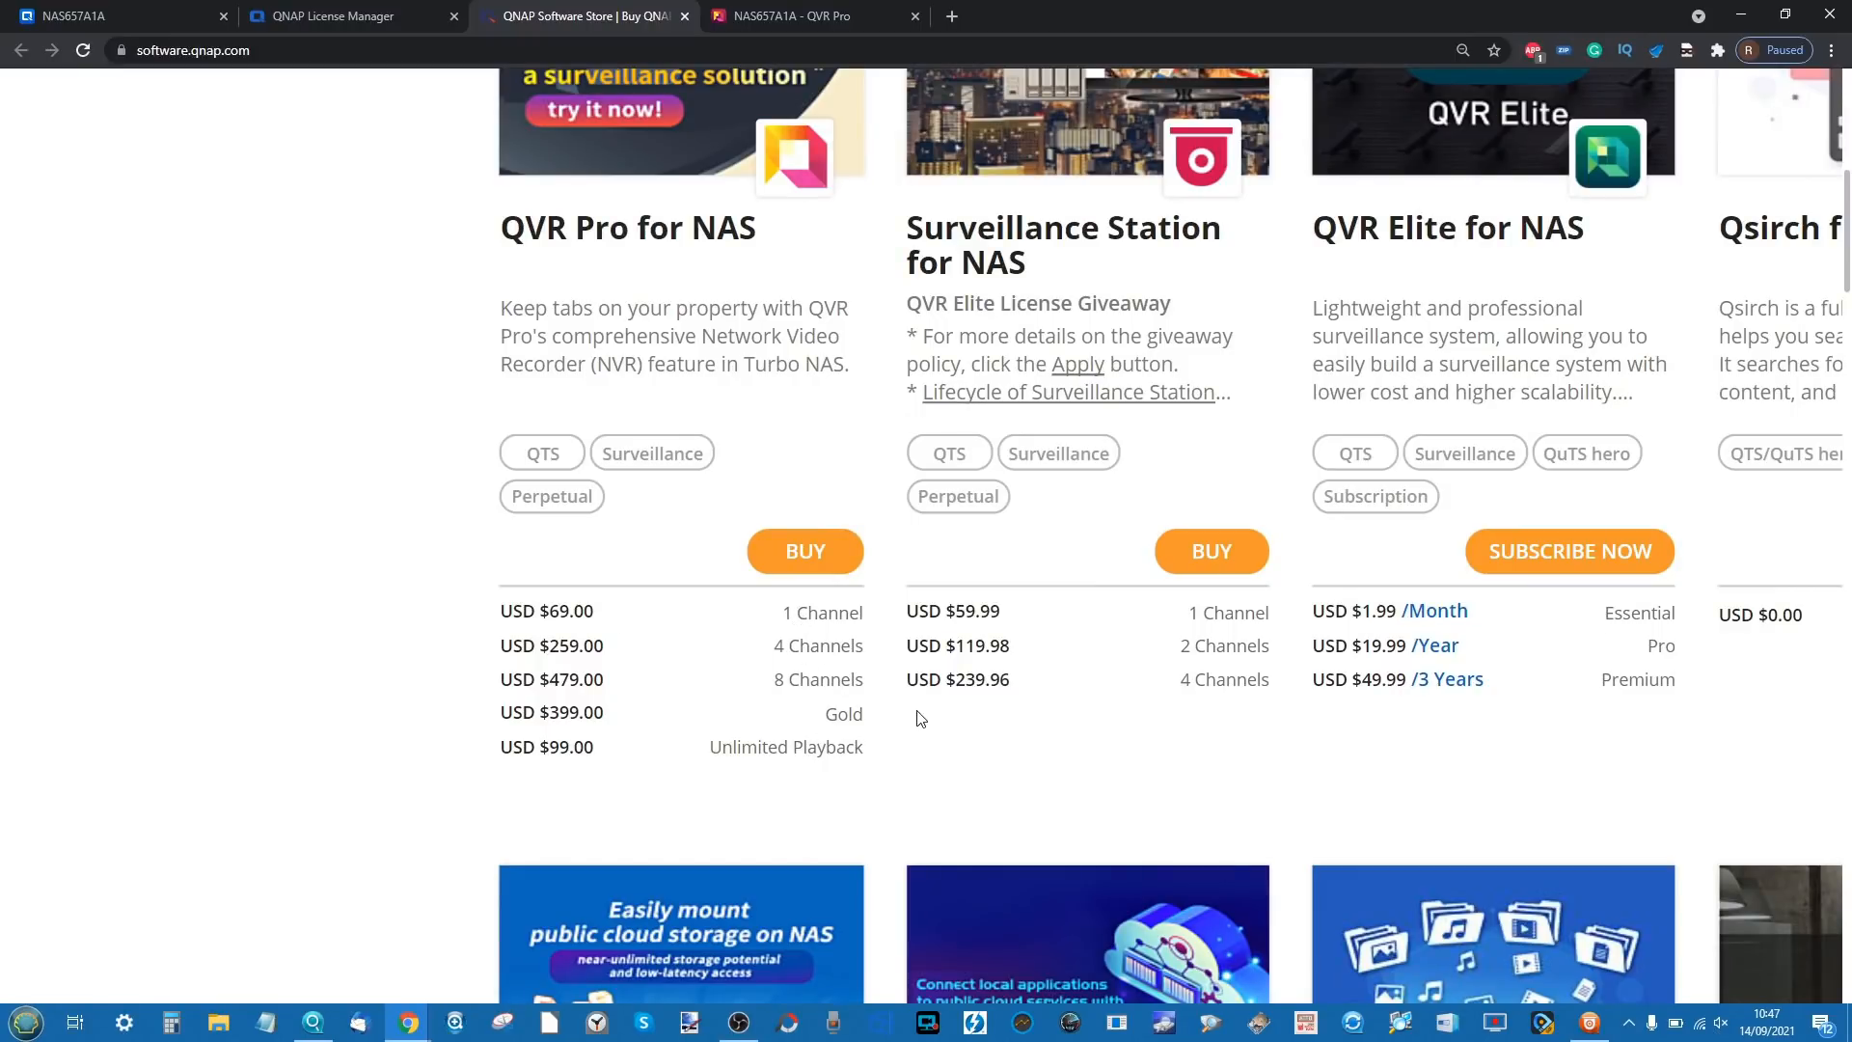
{"action": "scroll", "coordinate": [918, 719], "scroll_direction": "down", "scroll_amount": 3}
{"action": "scroll", "coordinate": [1377, 413], "scroll_direction": "up", "scroll_amount": 3}
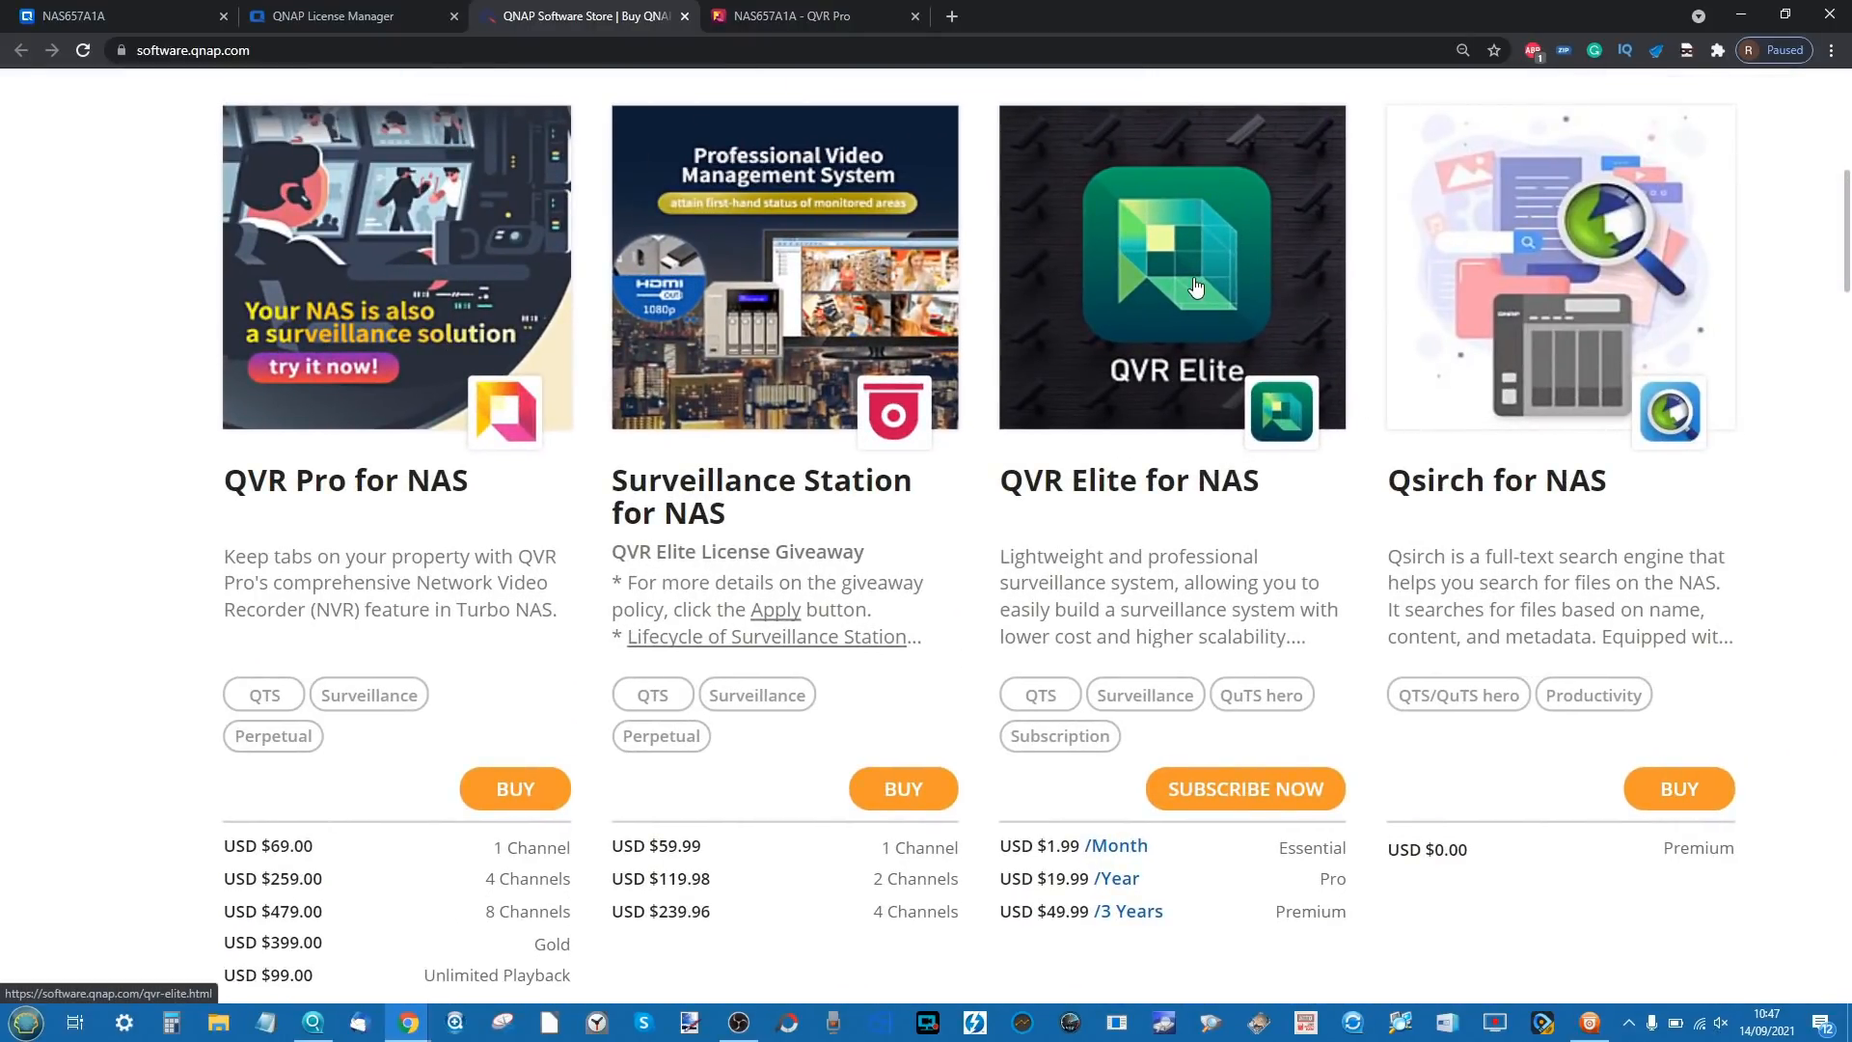
{"action": "scroll", "coordinate": [1196, 287], "scroll_direction": "down", "scroll_amount": 3}
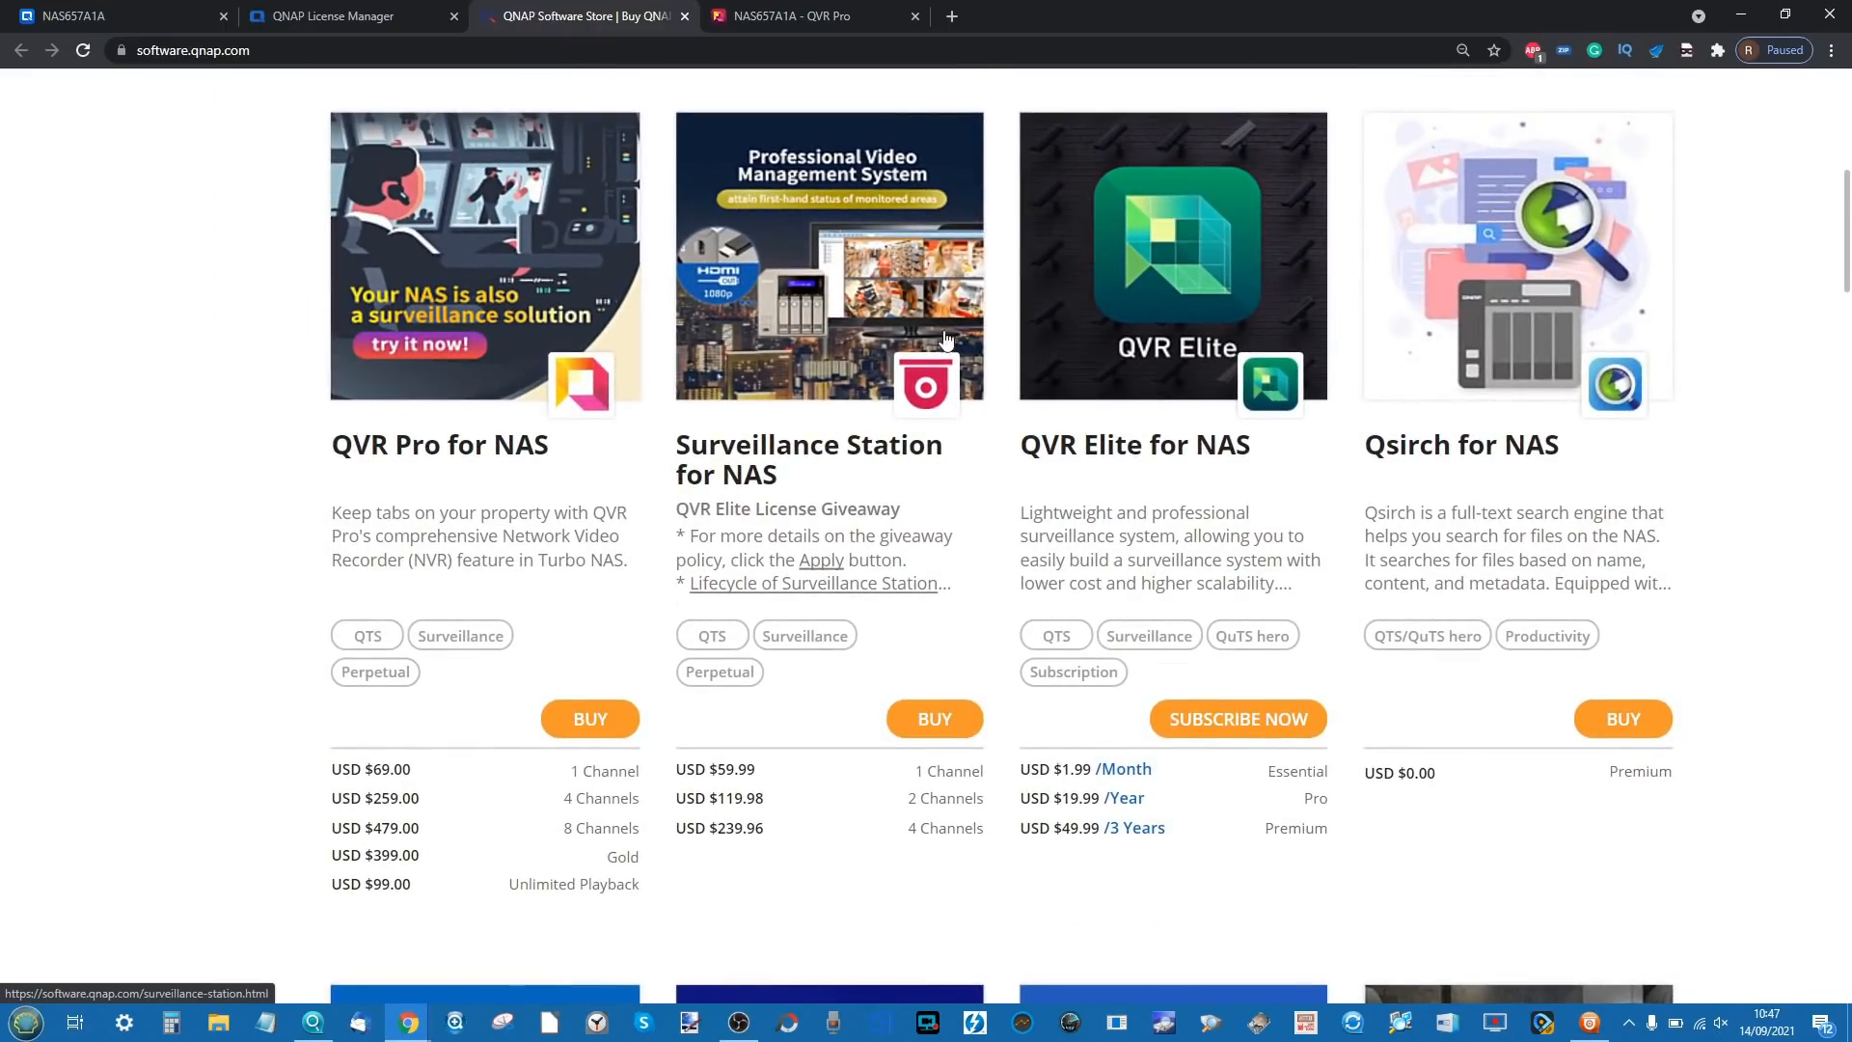
{"action": "scroll", "coordinate": [1181, 777], "scroll_direction": "up", "scroll_amount": 3}
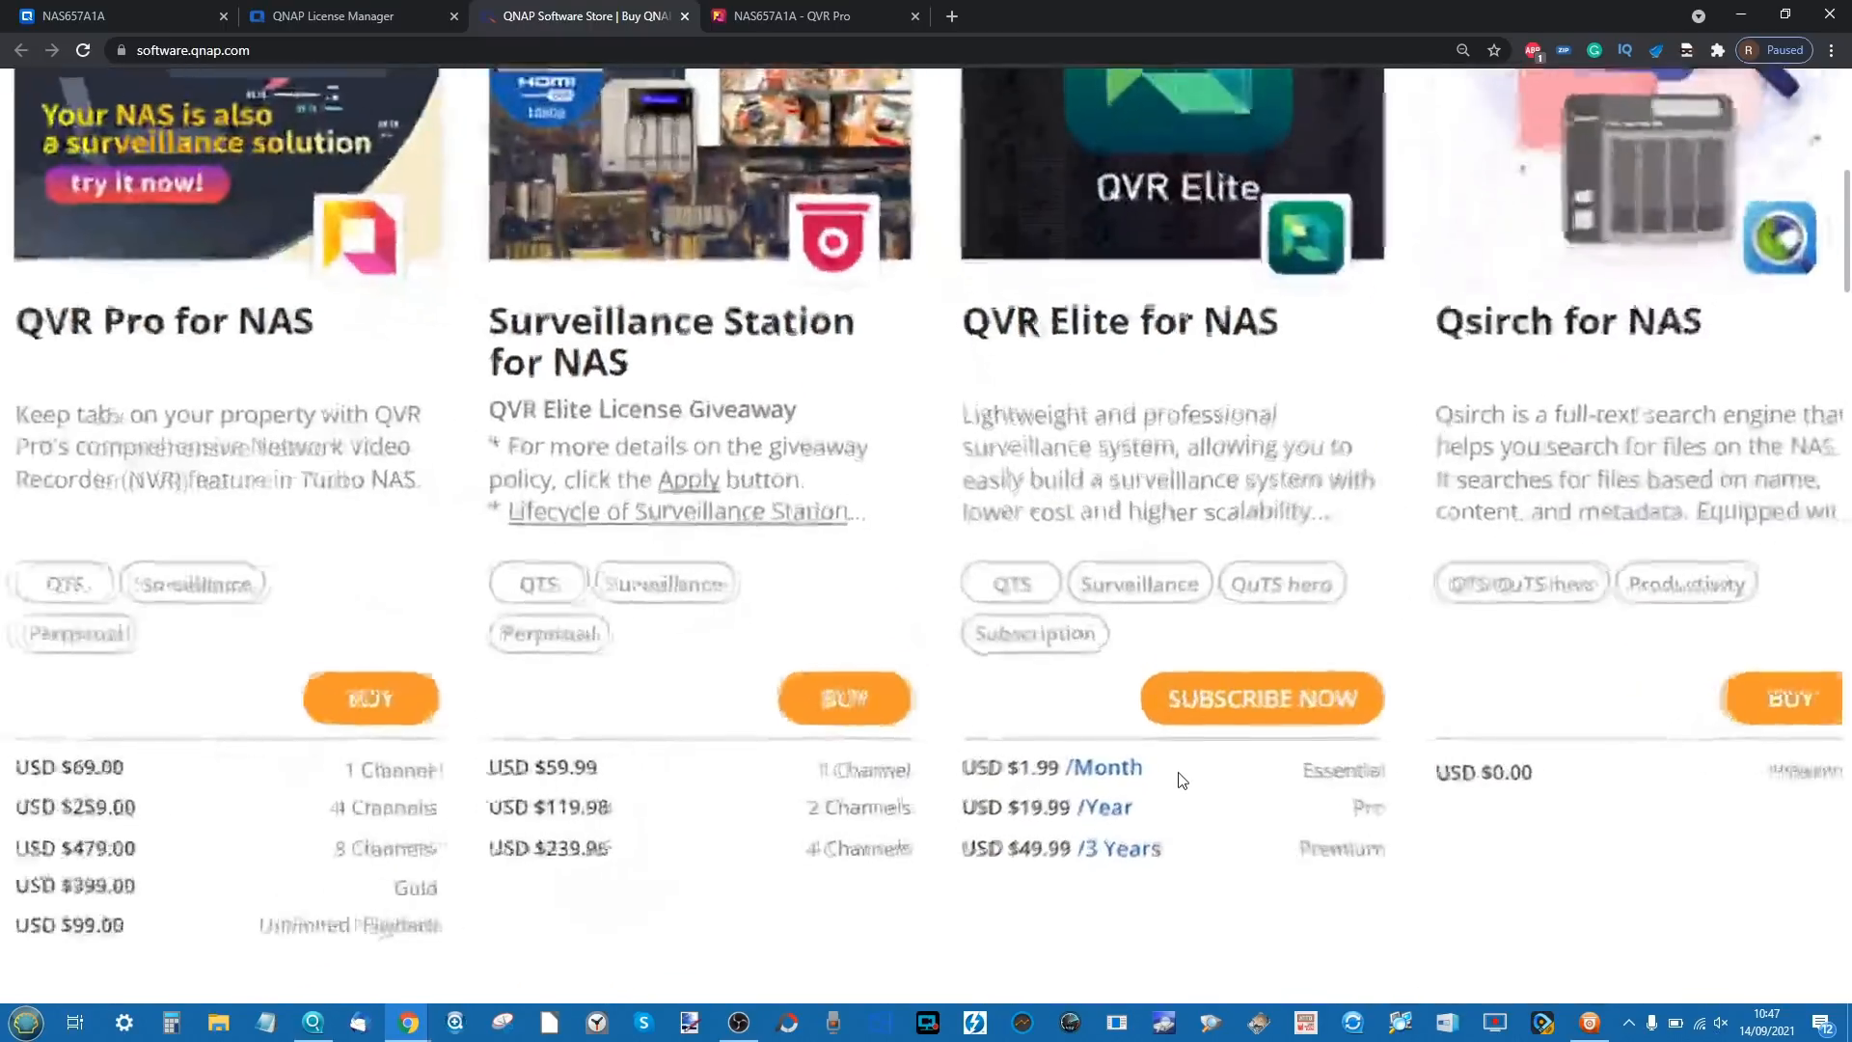
{"action": "scroll", "coordinate": [1179, 777], "scroll_direction": "down", "scroll_amount": 1}
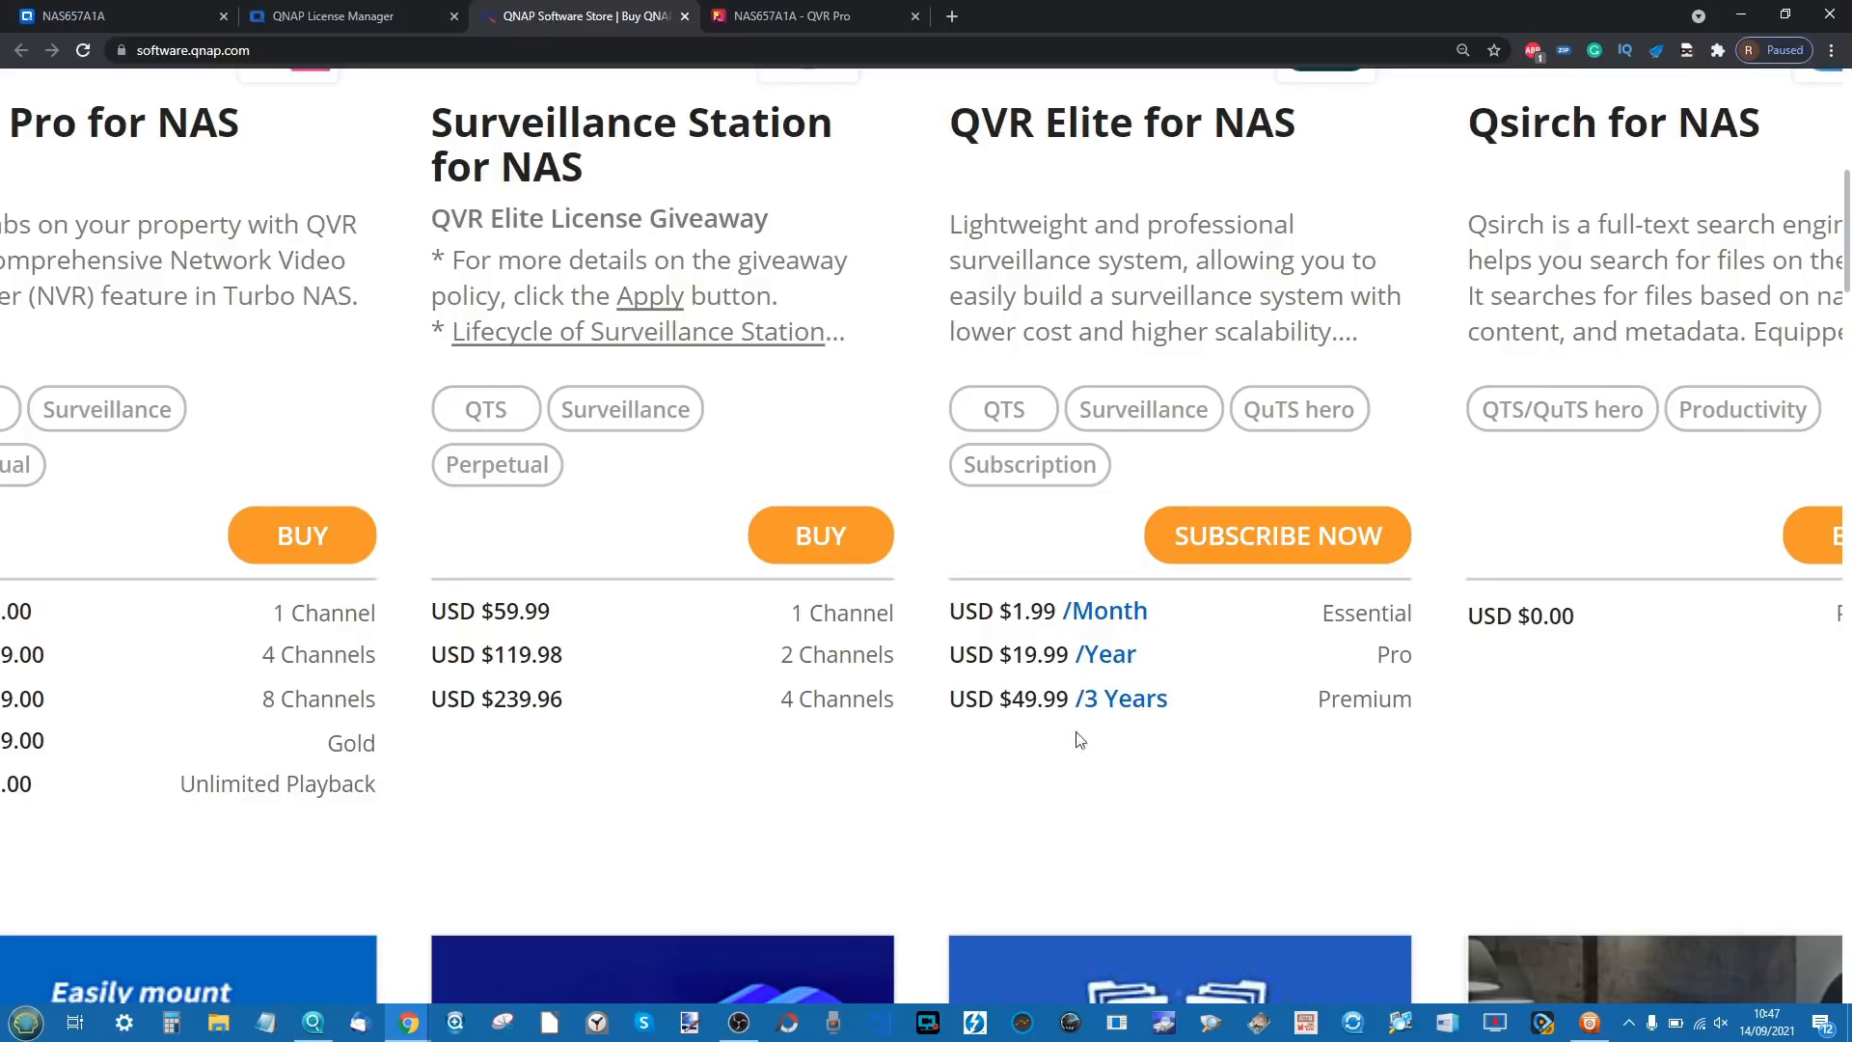
{"action": "scroll", "coordinate": [1078, 702], "scroll_direction": "down", "scroll_amount": 5}
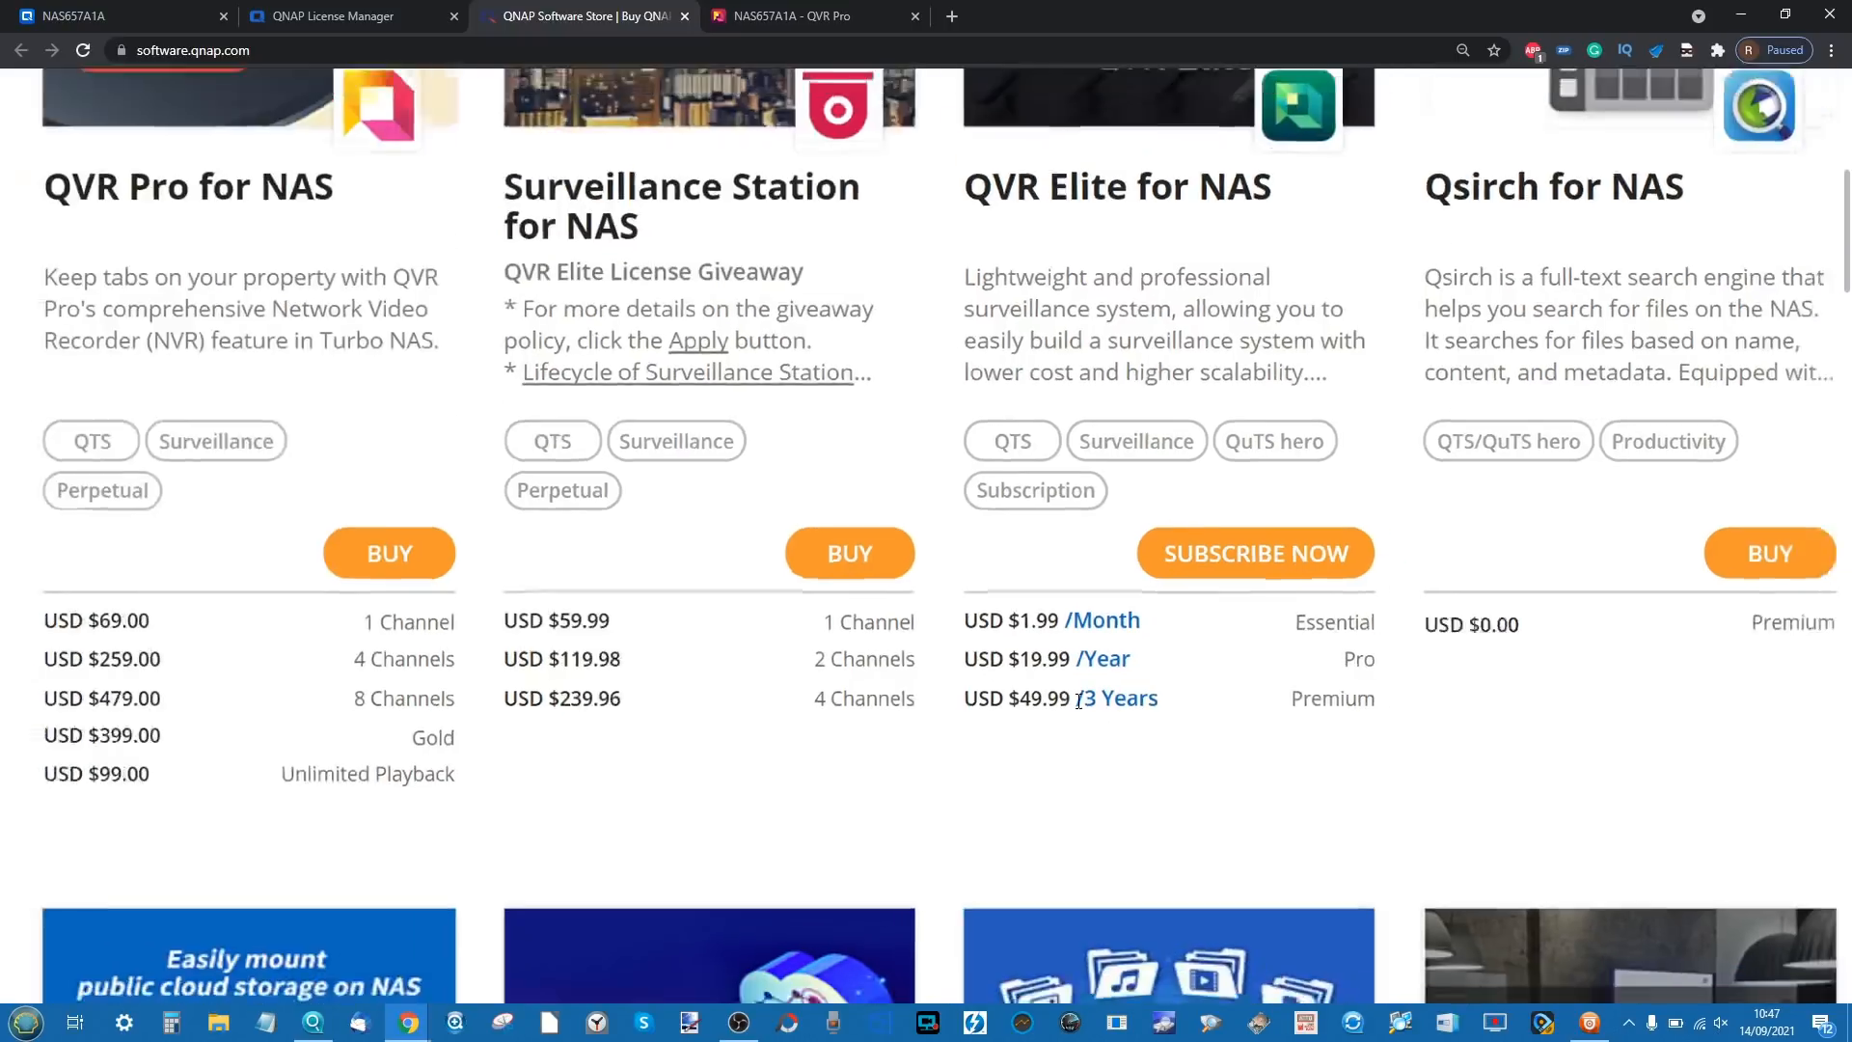
{"action": "scroll", "coordinate": [1078, 701], "scroll_direction": "down", "scroll_amount": 3}
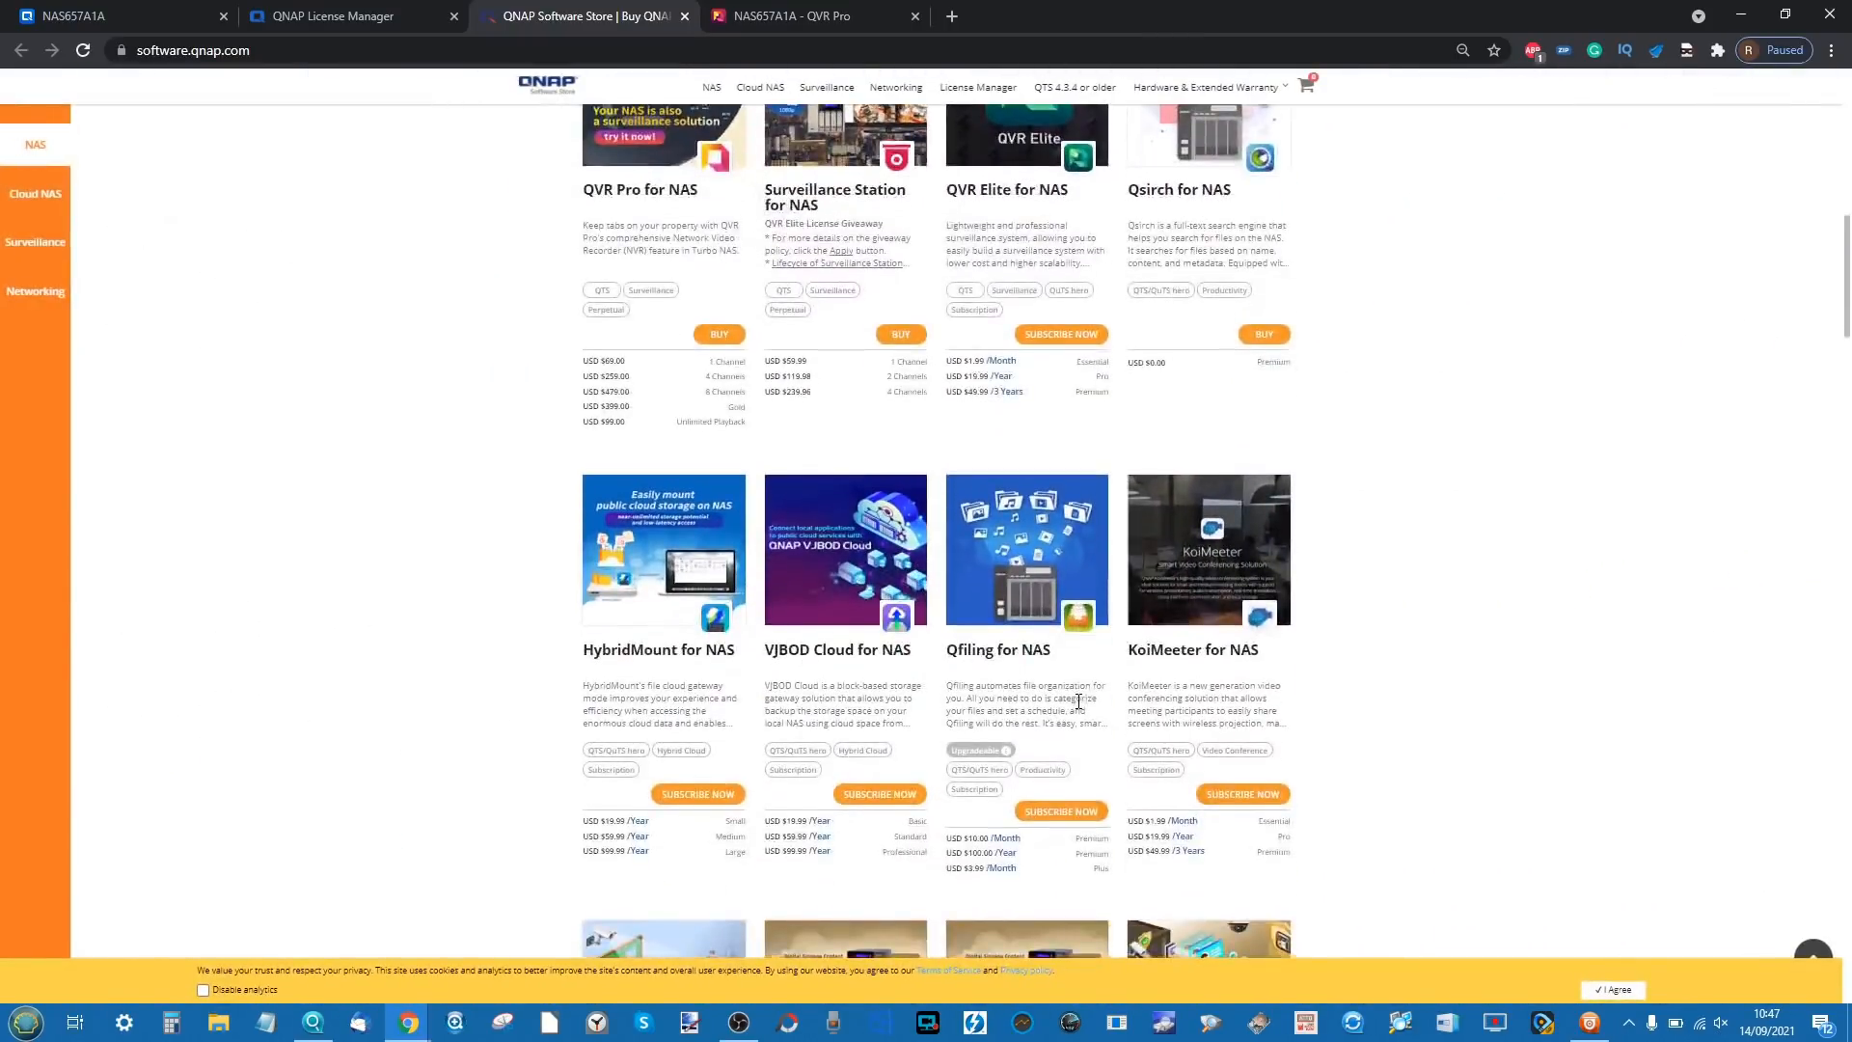
{"action": "scroll", "coordinate": [1203, 302], "scroll_direction": "up", "scroll_amount": 4}
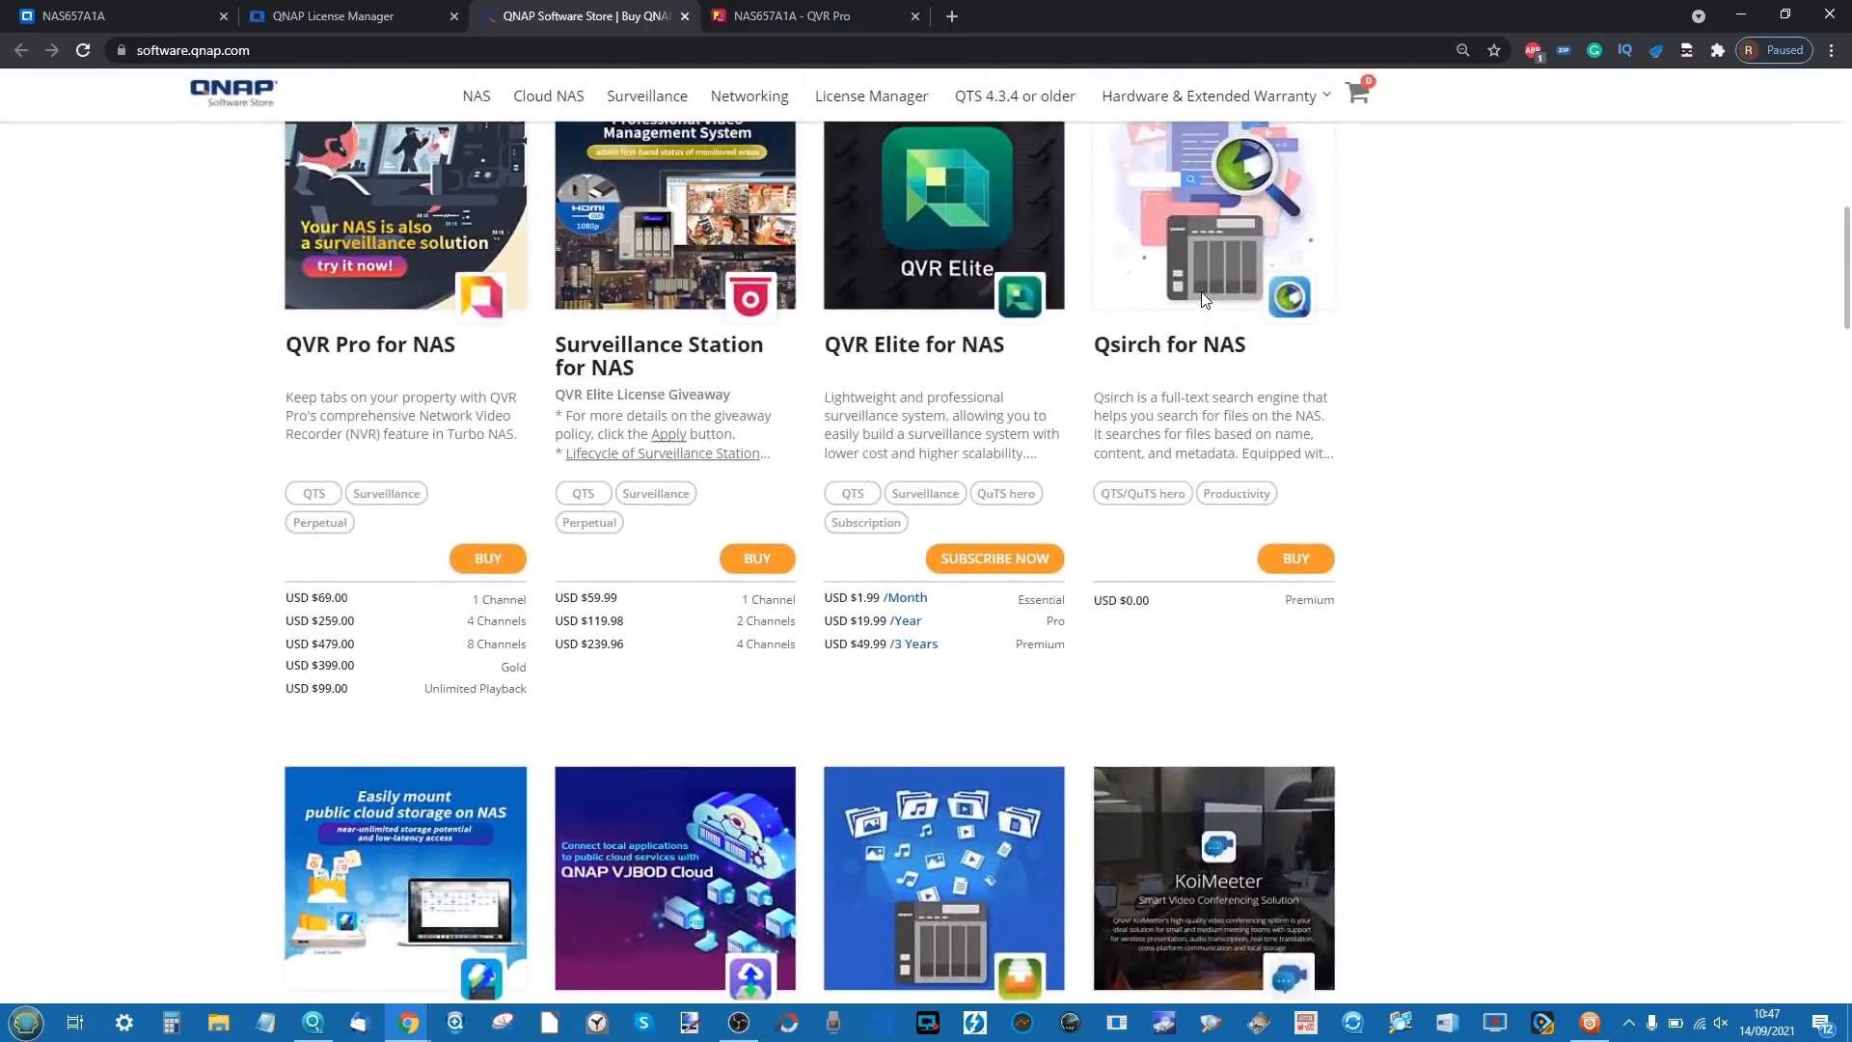
{"action": "scroll", "coordinate": [1203, 302], "scroll_direction": "down", "scroll_amount": 4}
{"action": "scroll", "coordinate": [1203, 302], "scroll_direction": "left", "scroll_amount": 3}
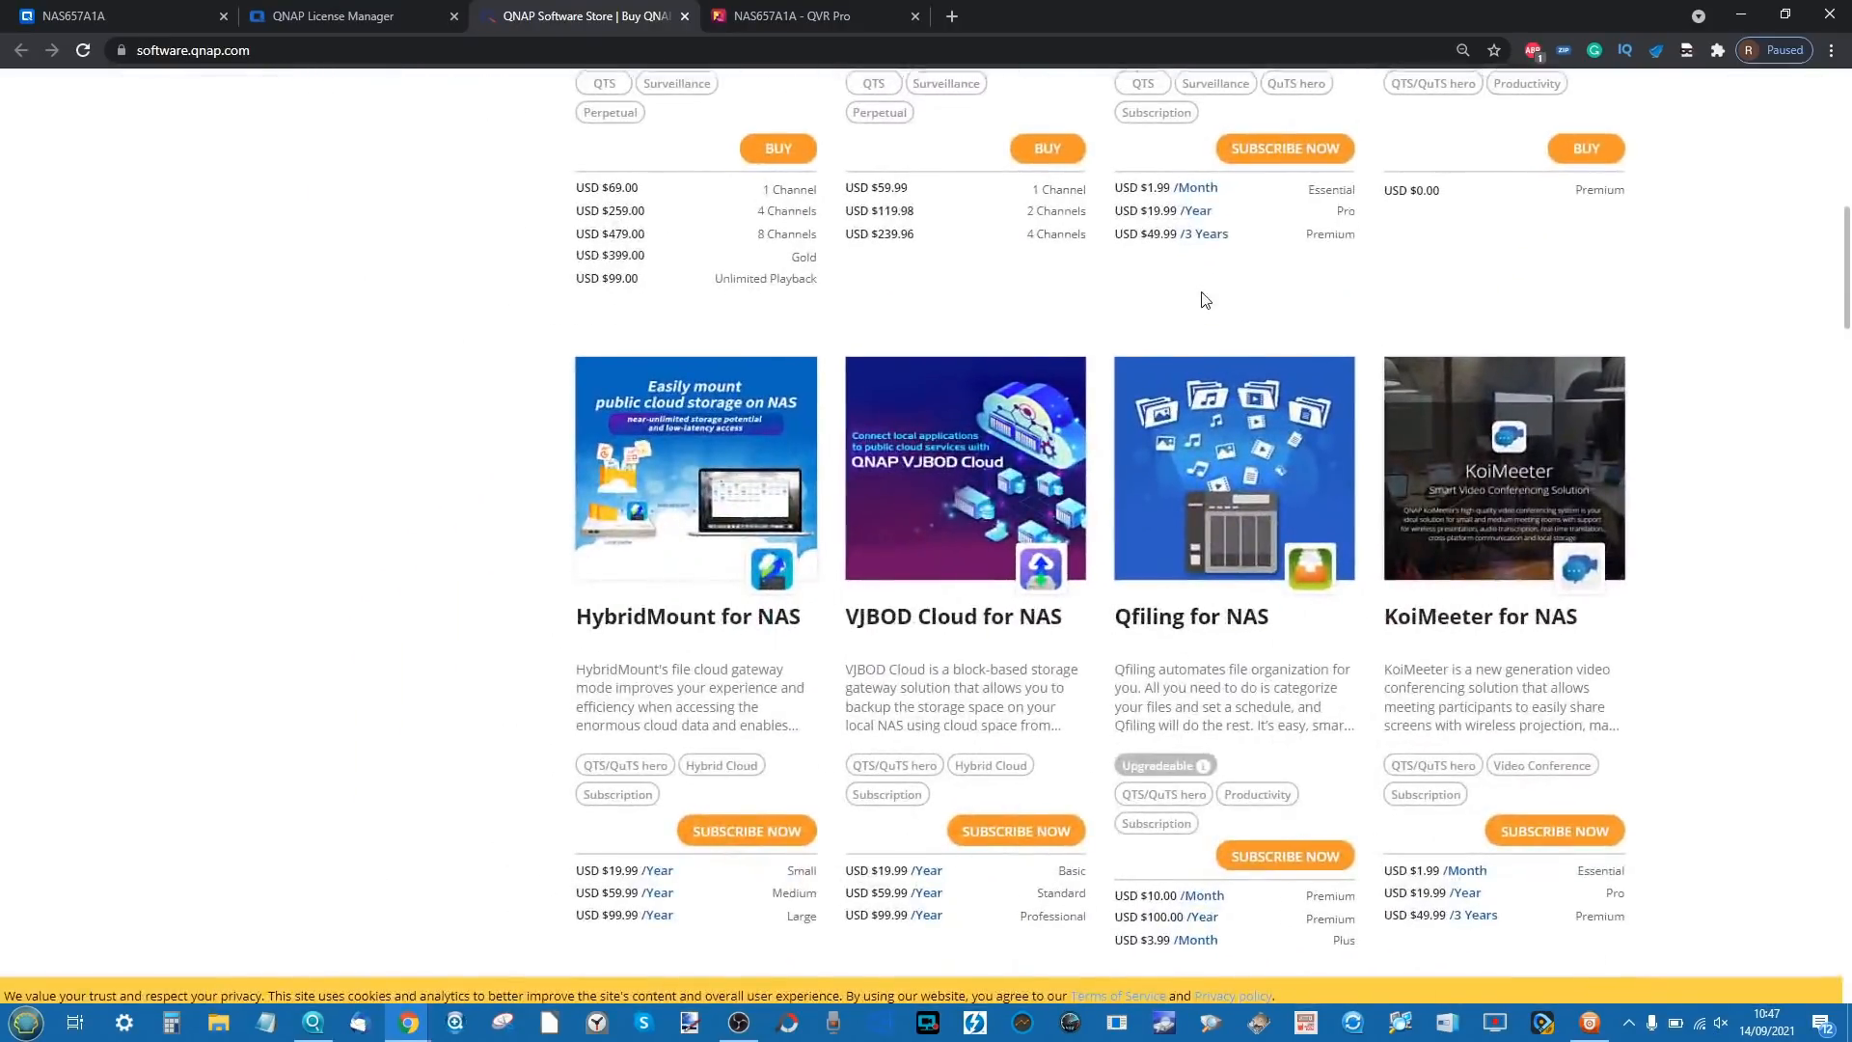
{"action": "scroll", "coordinate": [1204, 301], "scroll_direction": "up", "scroll_amount": 4}
{"action": "scroll", "coordinate": [1204, 301], "scroll_direction": "right", "scroll_amount": 3}
{"action": "scroll", "coordinate": [1204, 302], "scroll_direction": "down", "scroll_amount": 3}
{"action": "scroll", "coordinate": [1204, 302], "scroll_direction": "left", "scroll_amount": 1}
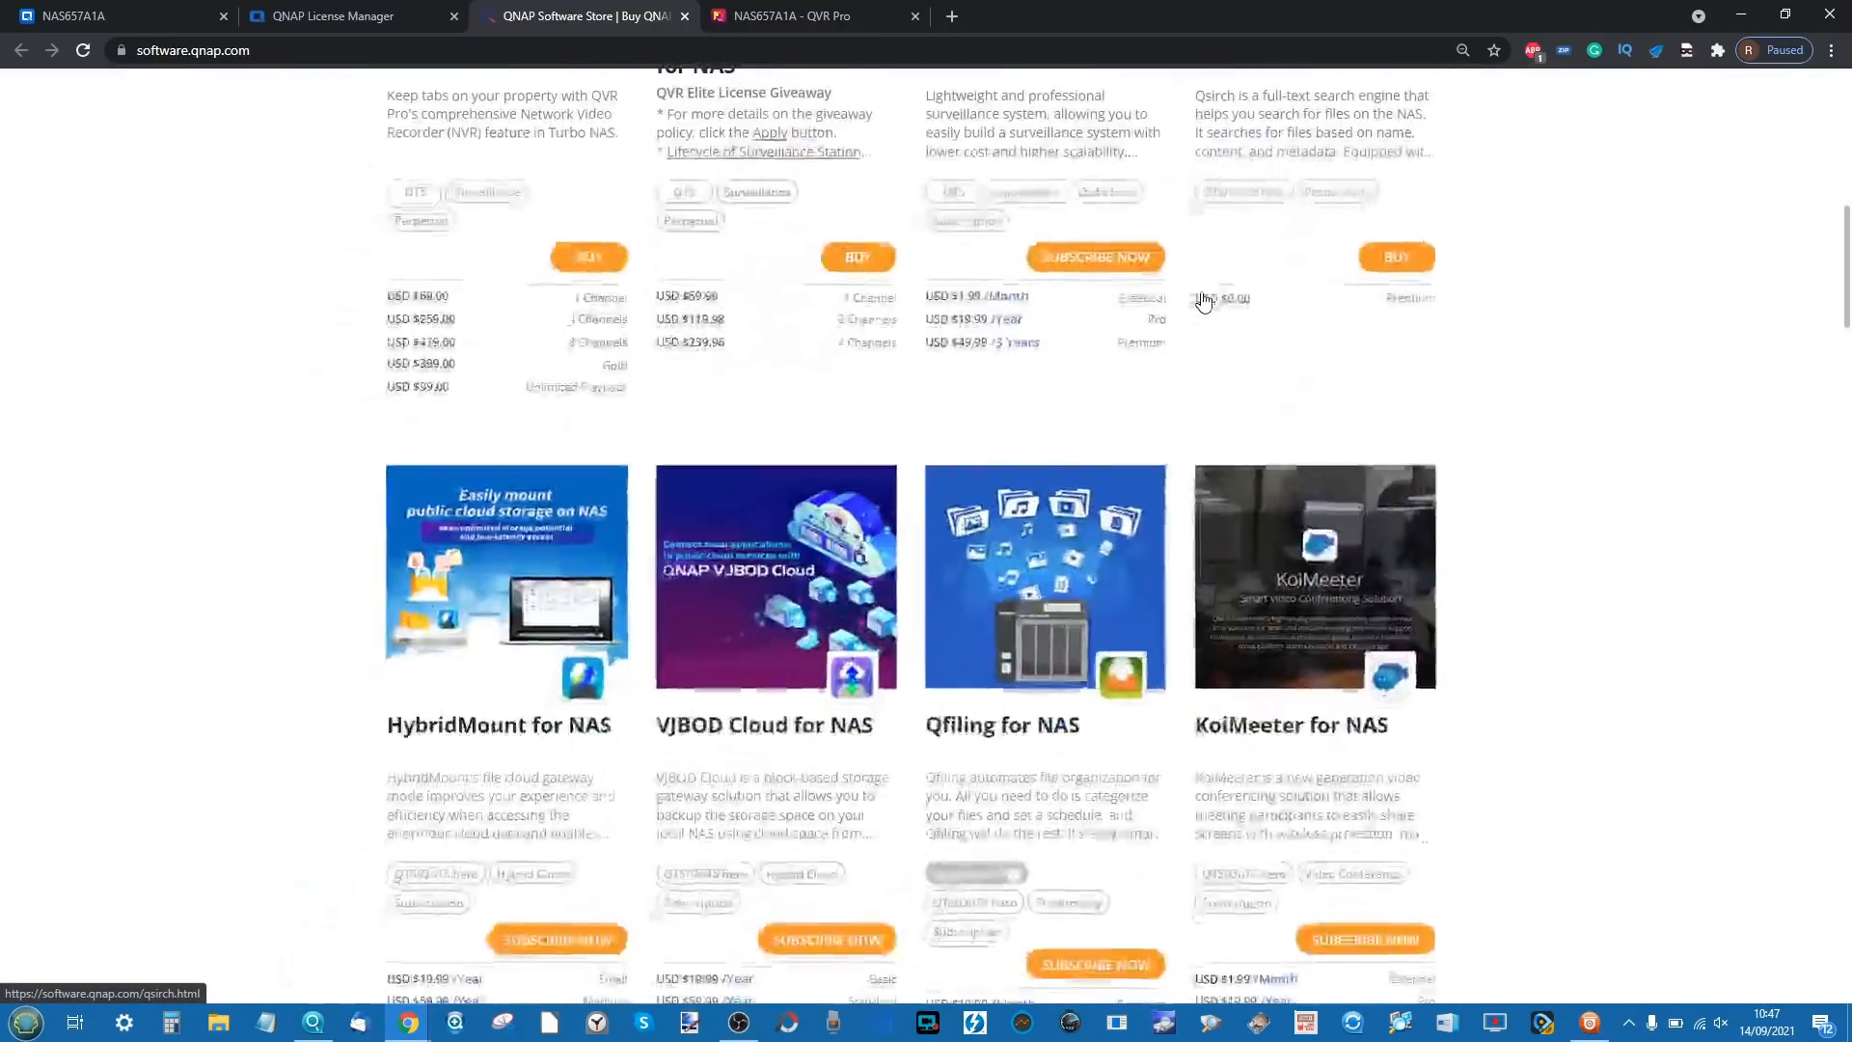
{"action": "scroll", "coordinate": [1204, 302], "scroll_direction": "up", "scroll_amount": 3}
{"action": "scroll", "coordinate": [1204, 302], "scroll_direction": "right", "scroll_amount": 2}
{"action": "scroll", "coordinate": [1203, 302], "scroll_direction": "up", "scroll_amount": 1}
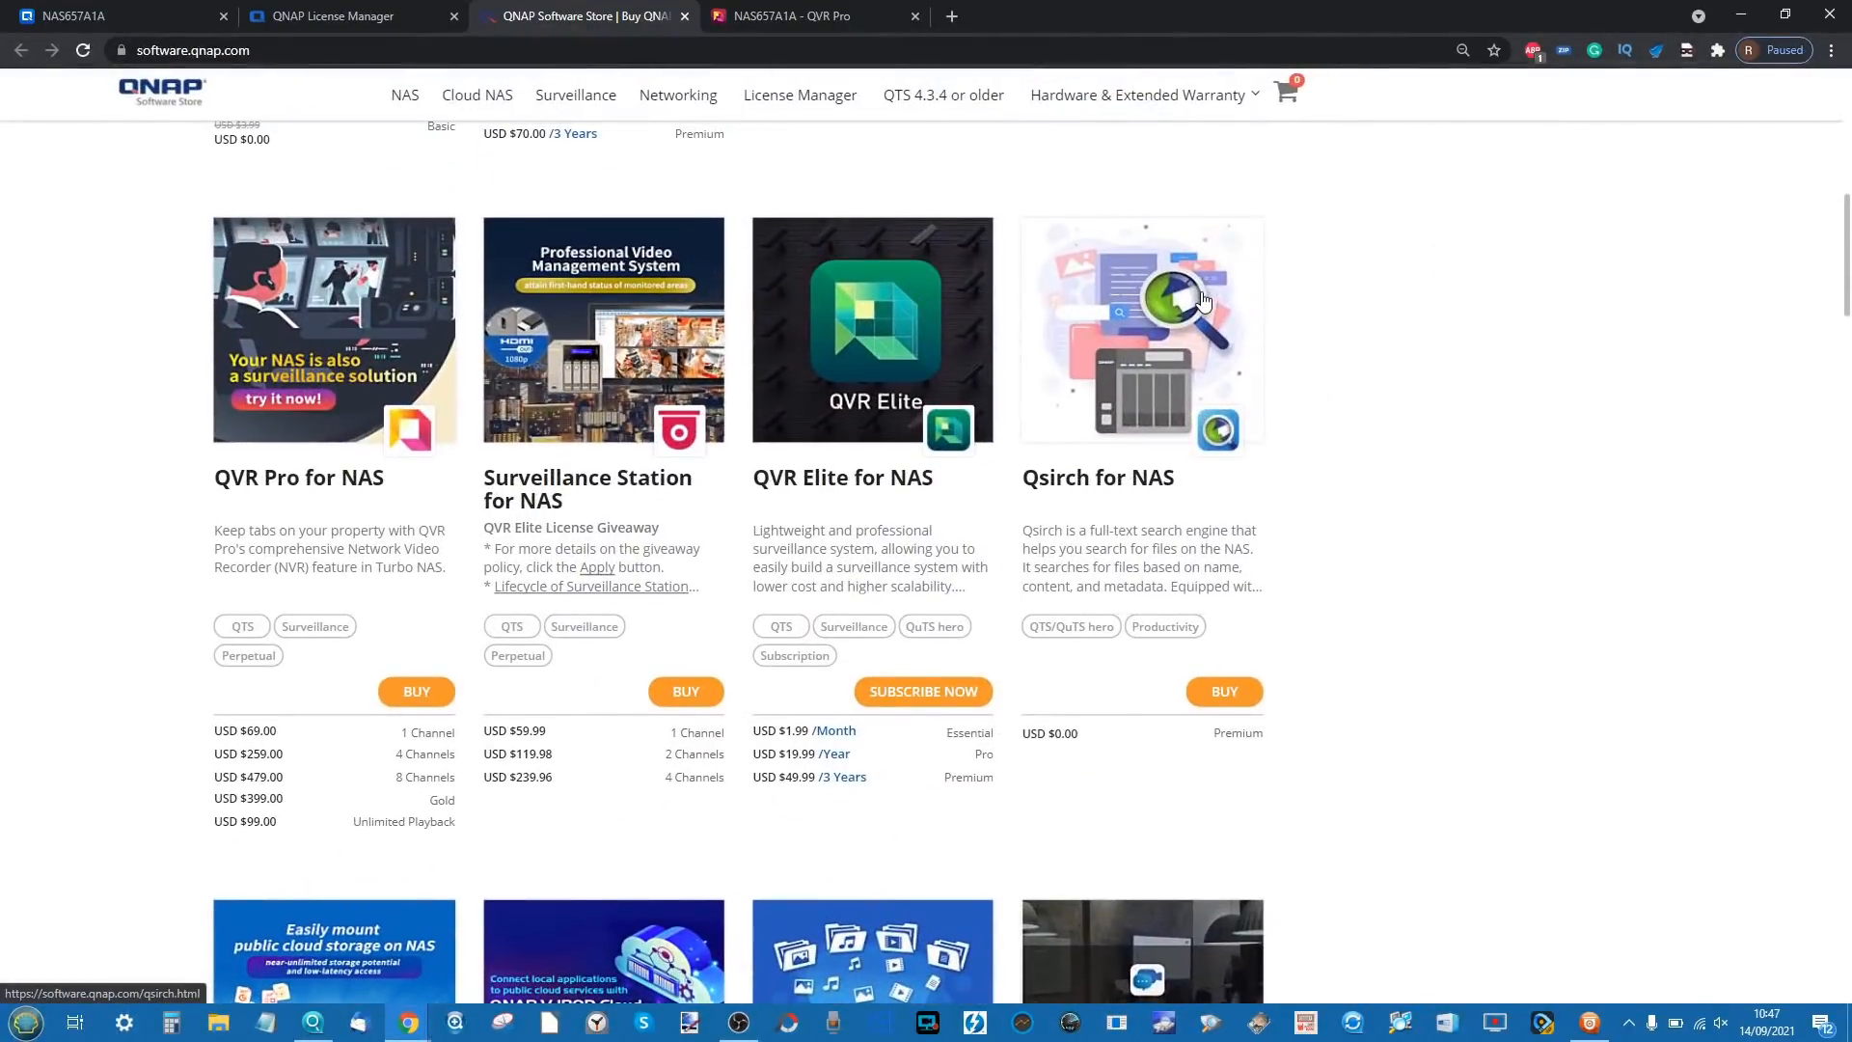
{"action": "scroll", "coordinate": [1203, 299], "scroll_direction": "down", "scroll_amount": 3}
{"action": "scroll", "coordinate": [1203, 293], "scroll_direction": "left", "scroll_amount": 5}
{"action": "scroll", "coordinate": [1203, 292], "scroll_direction": "down", "scroll_amount": 3}
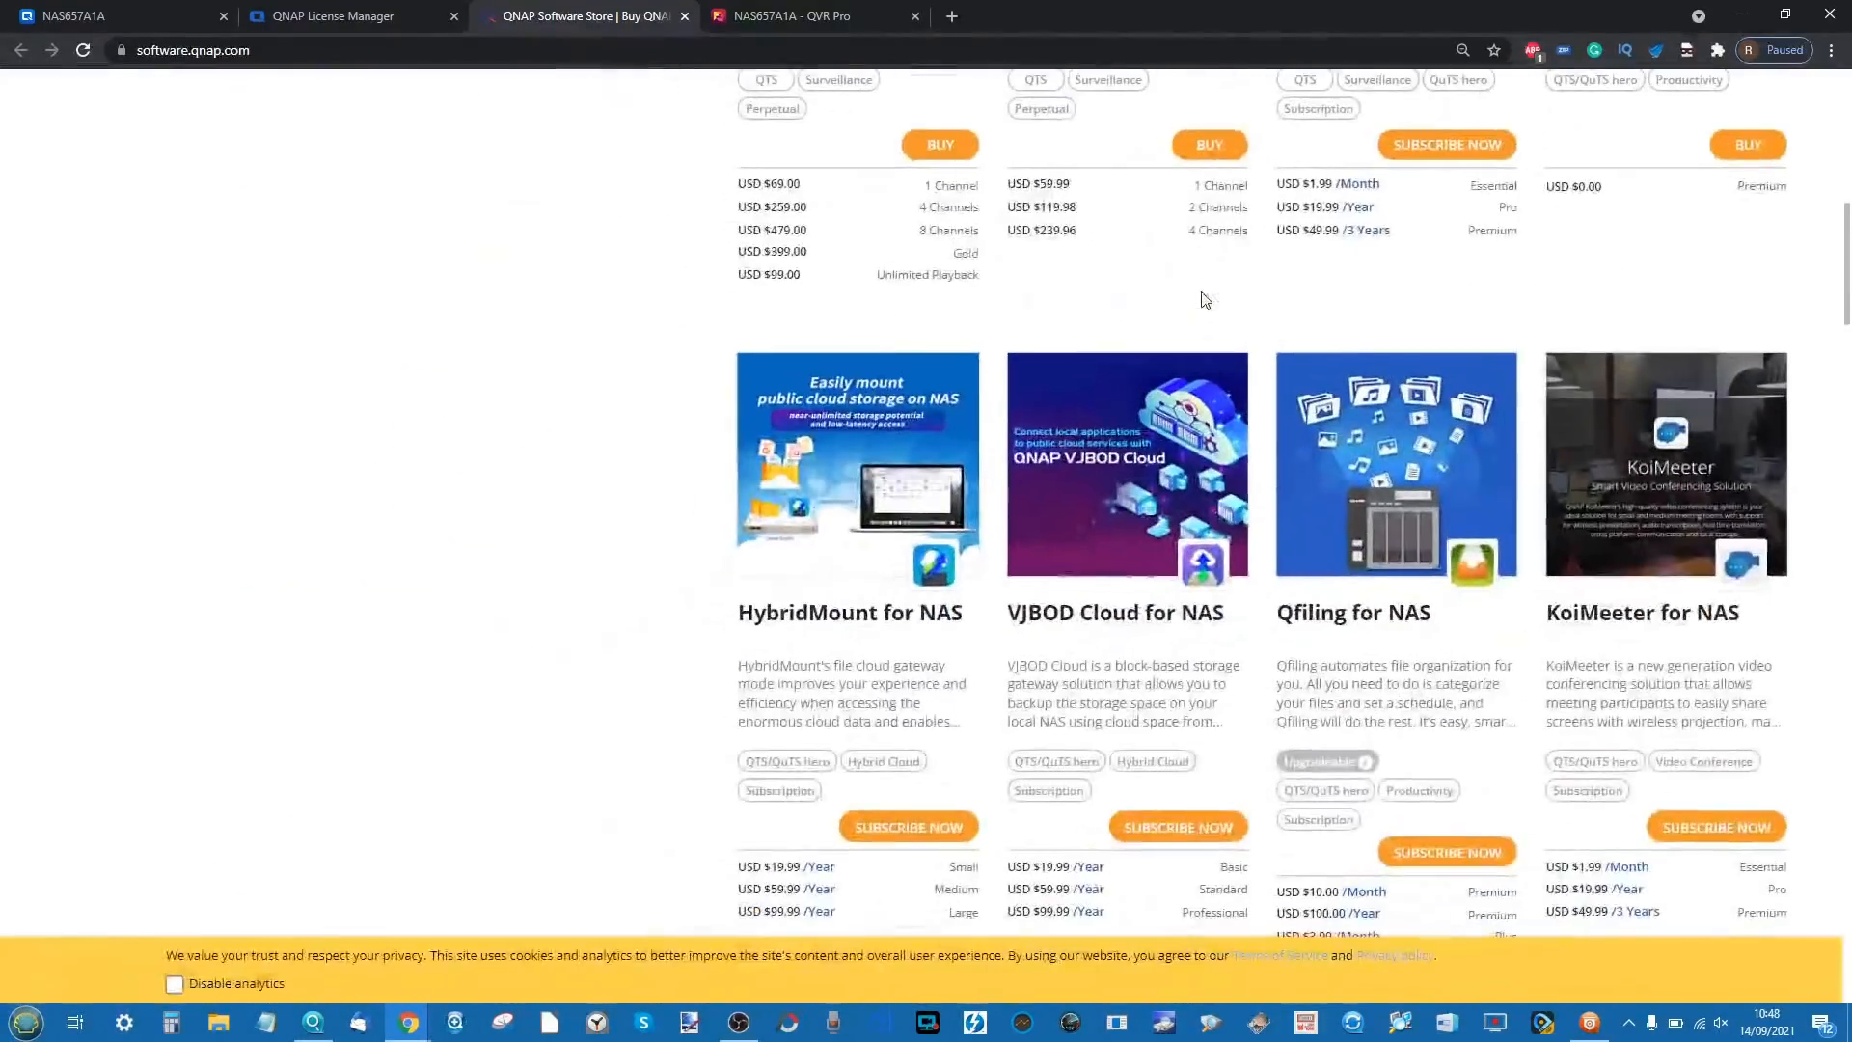
{"action": "scroll", "coordinate": [1203, 292], "scroll_direction": "down", "scroll_amount": 1}
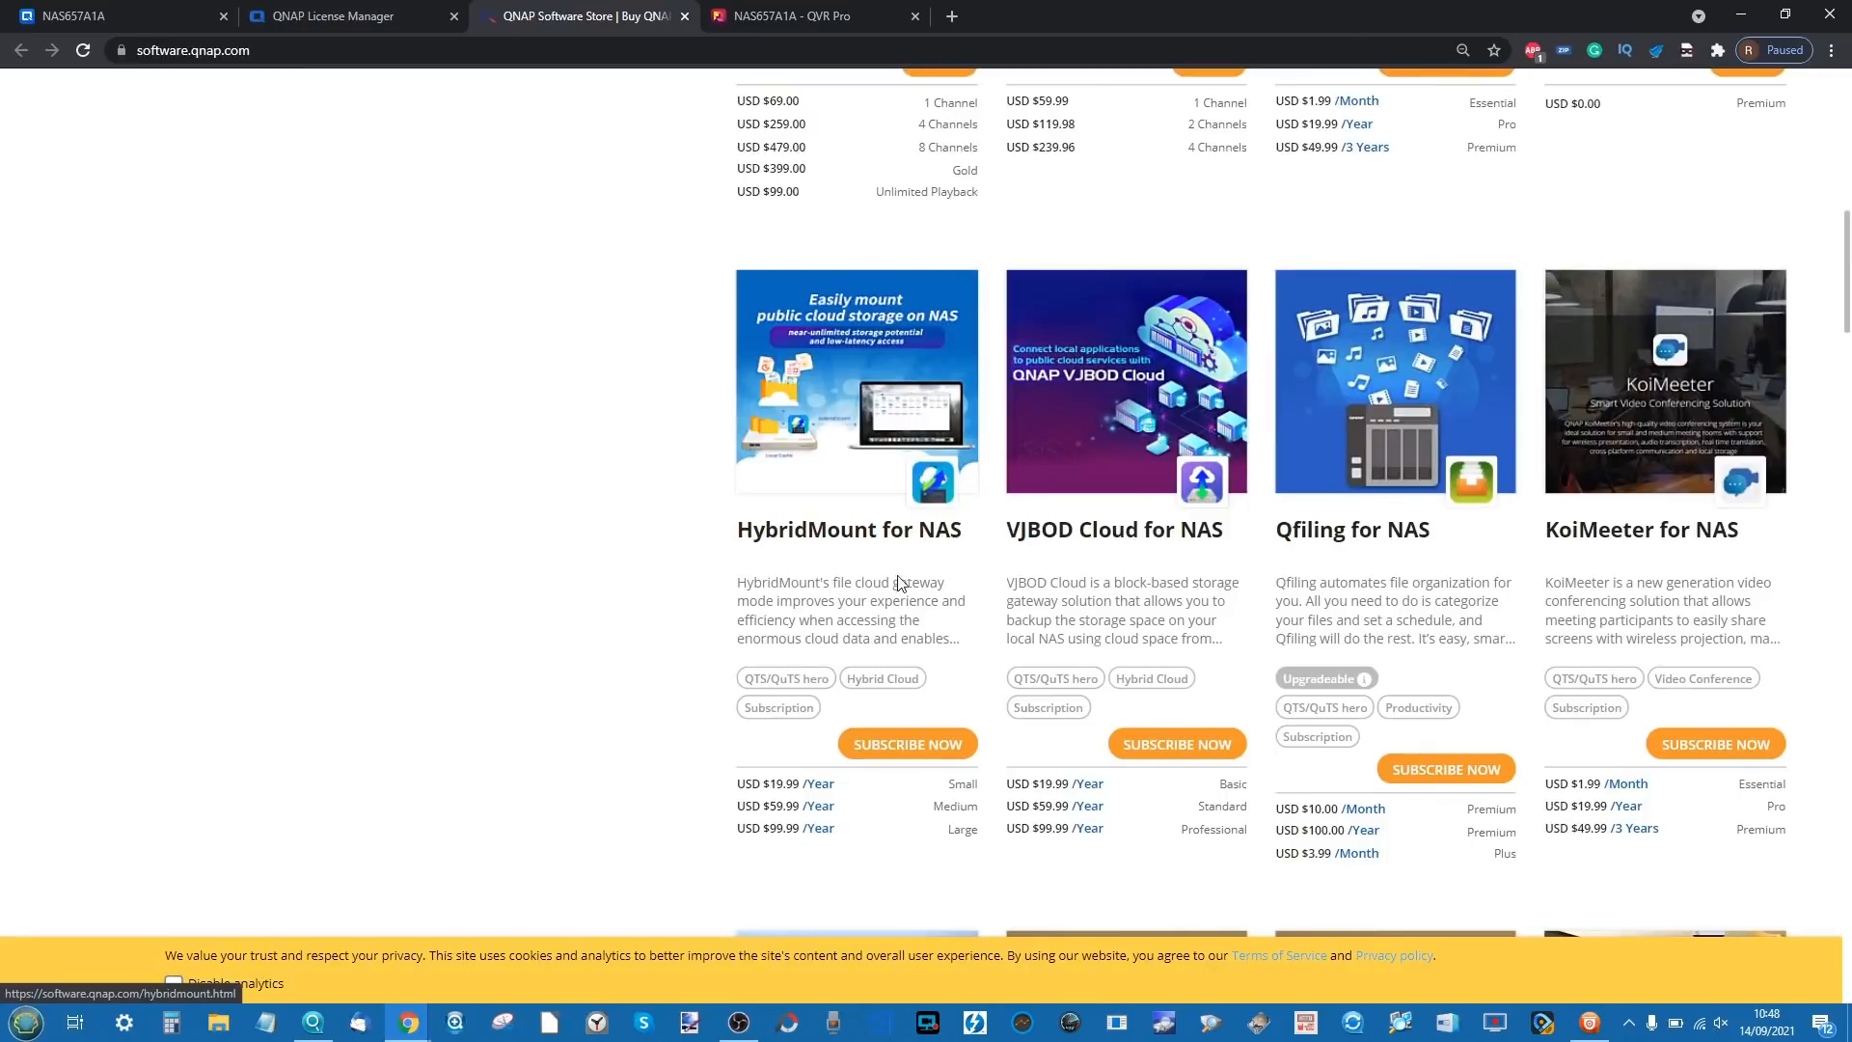
{"action": "scroll", "coordinate": [839, 664], "scroll_direction": "up", "scroll_amount": 4}
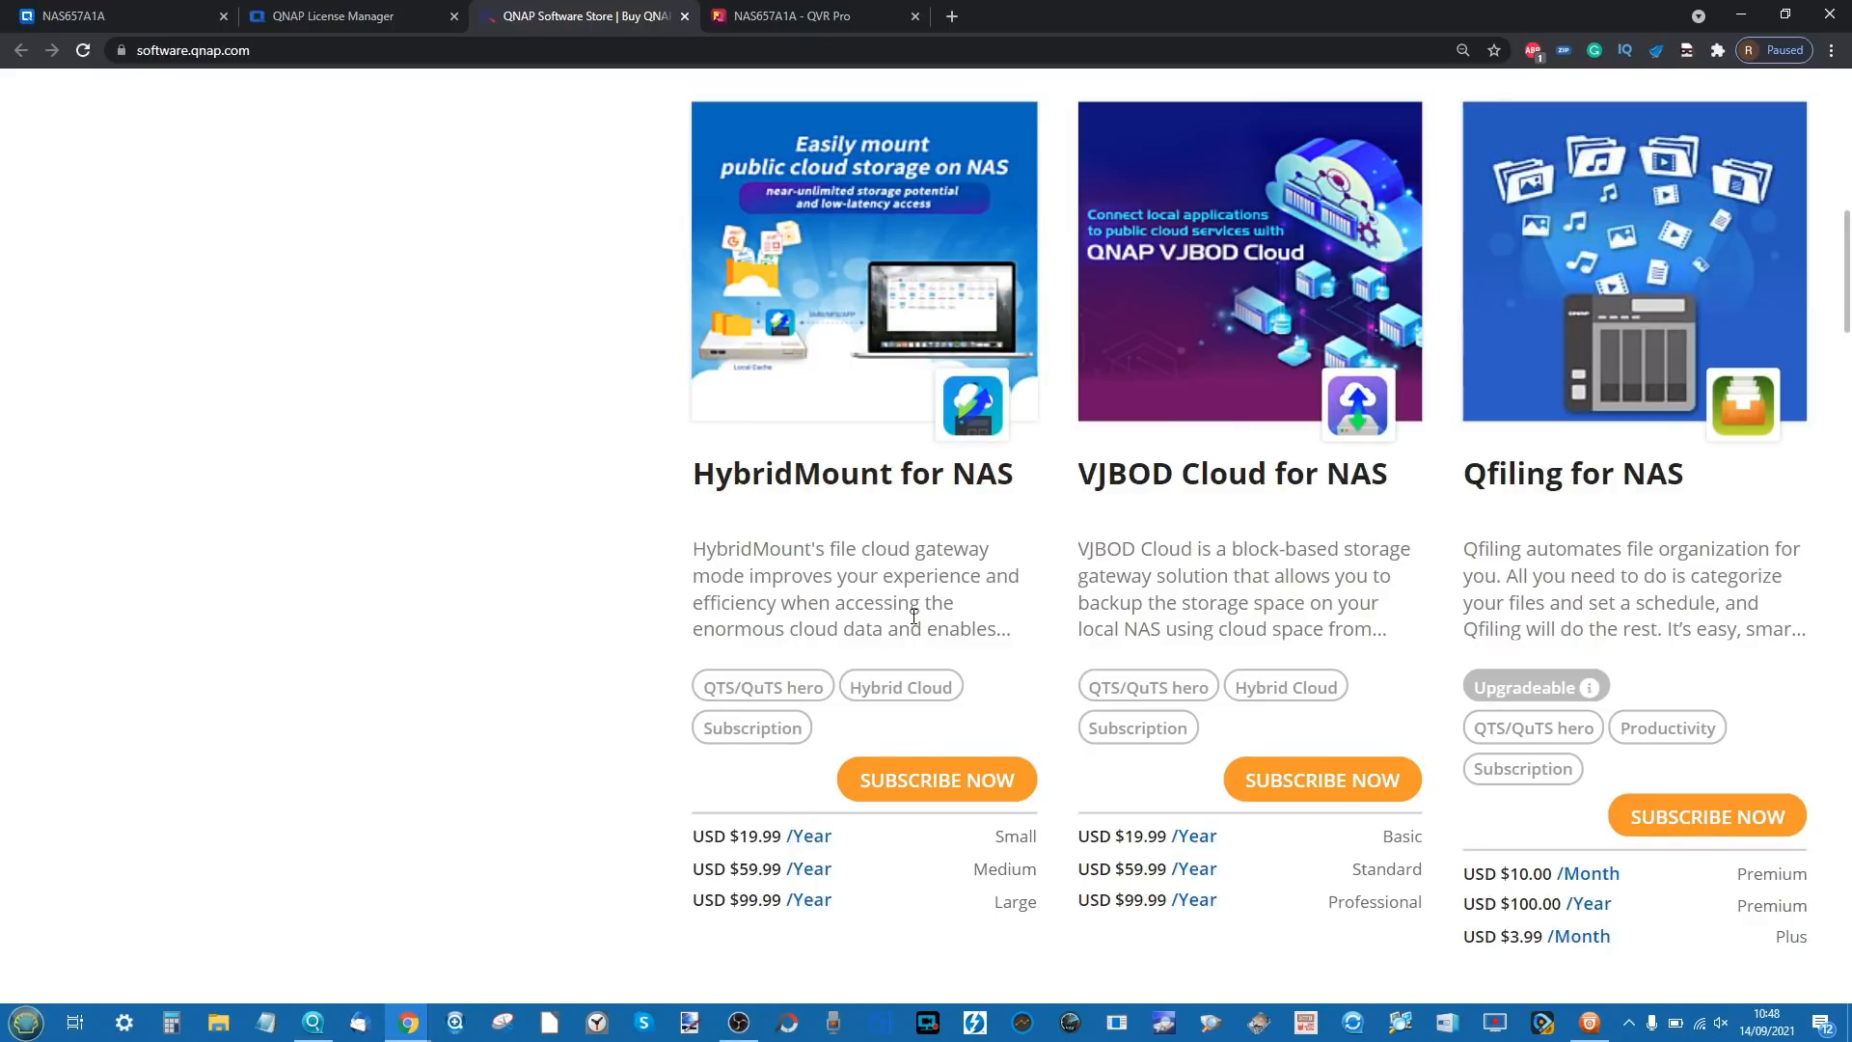
{"action": "scroll", "coordinate": [914, 615], "scroll_direction": "down", "scroll_amount": 5}
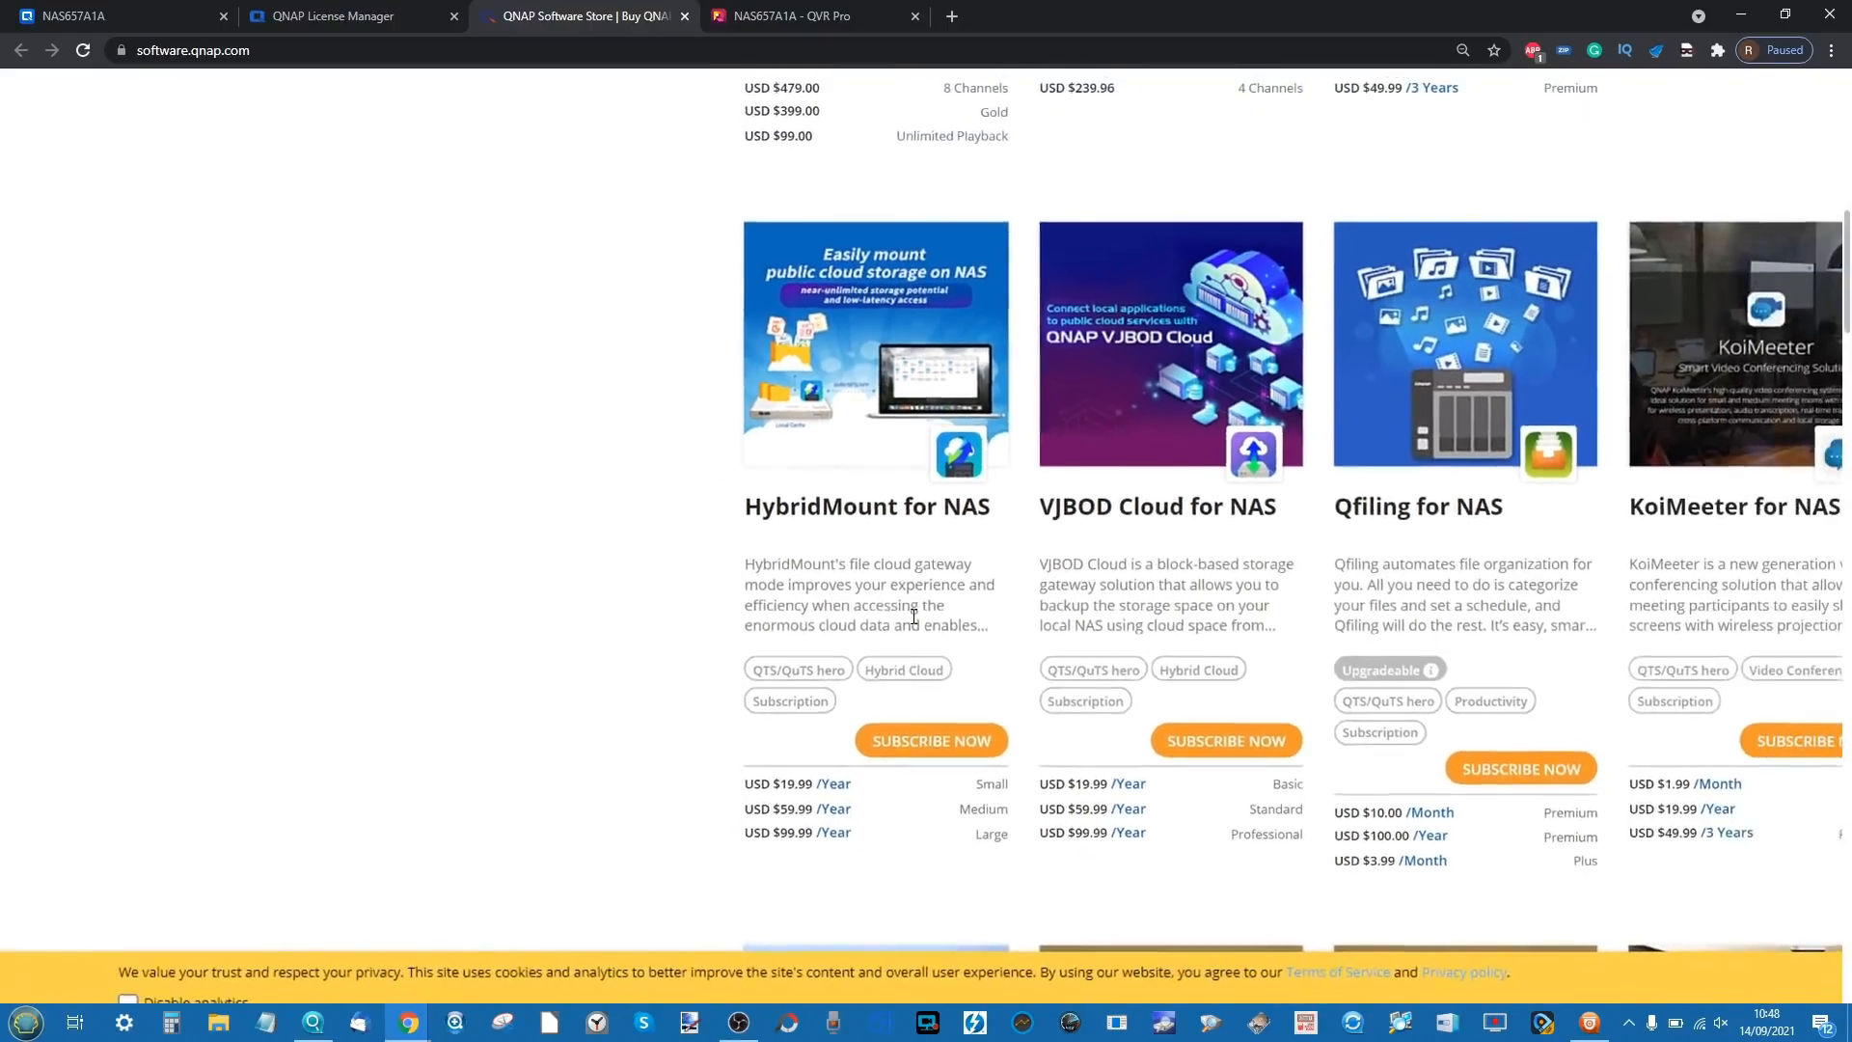
{"action": "scroll", "coordinate": [913, 622], "scroll_direction": "down", "scroll_amount": 4}
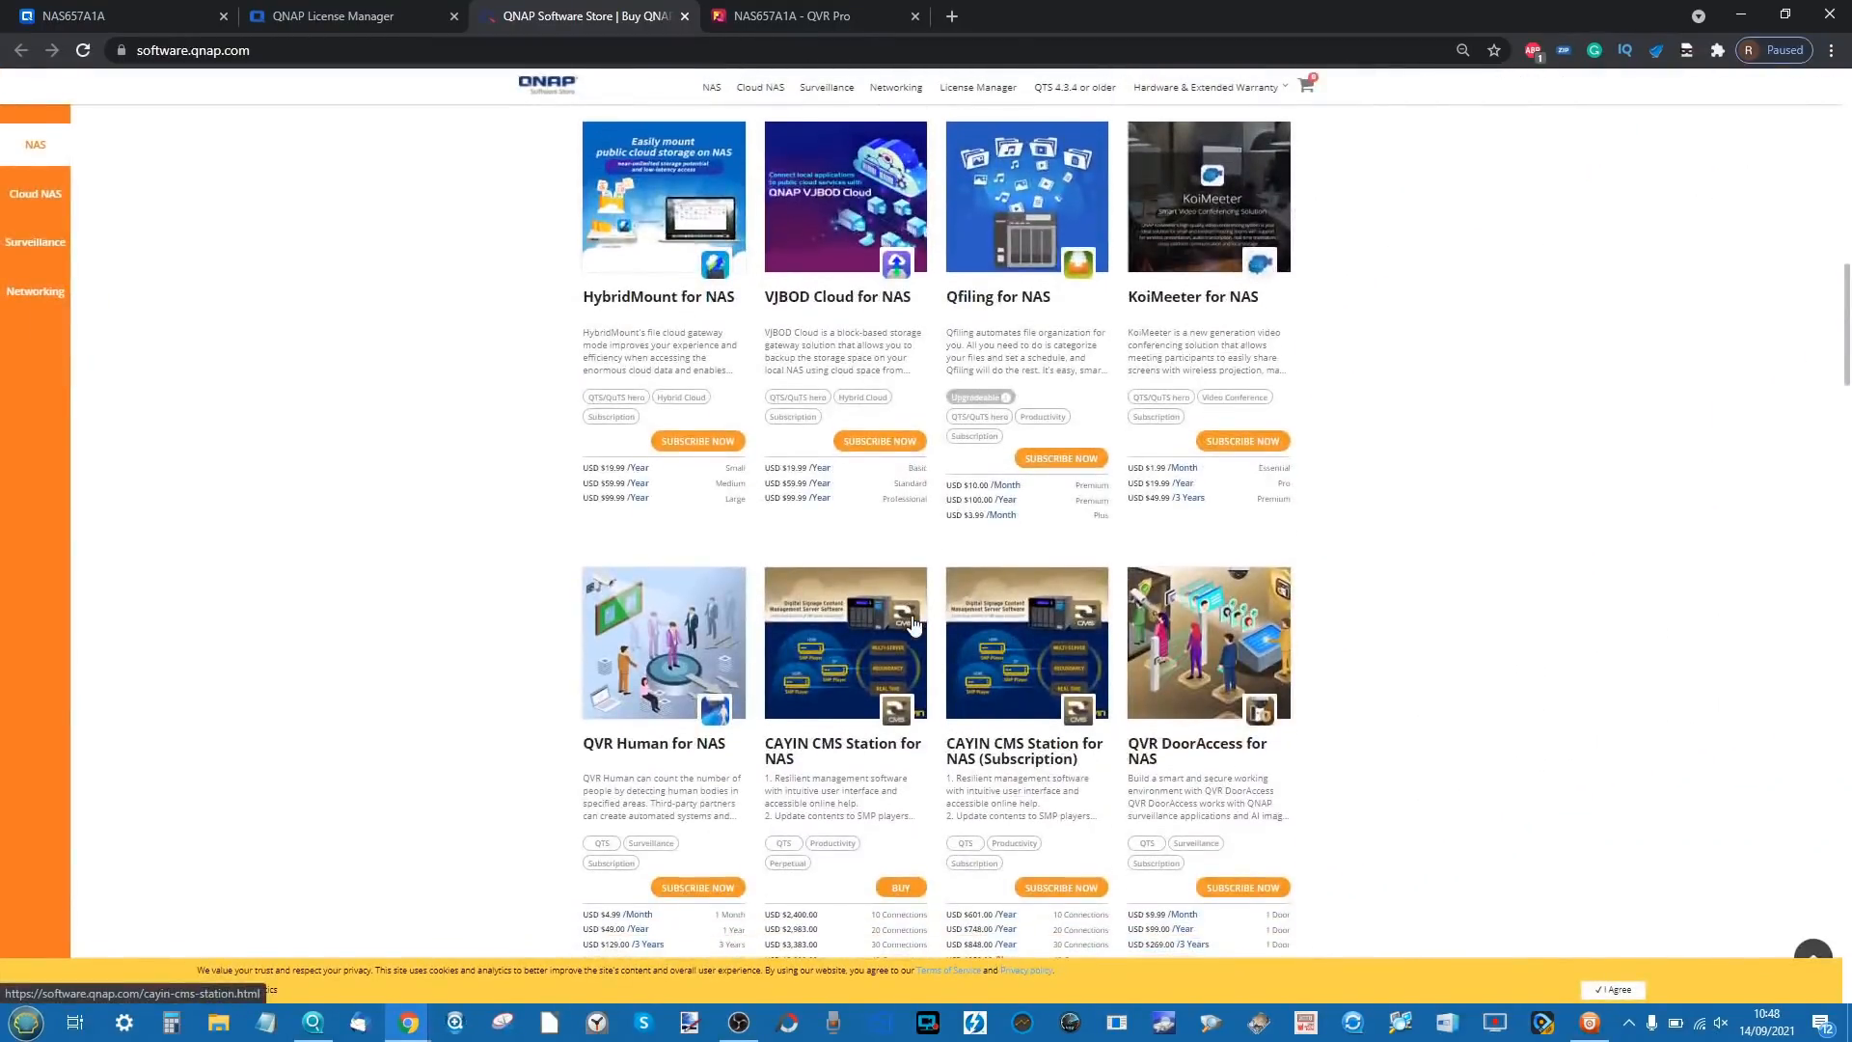
{"action": "scroll", "coordinate": [914, 617], "scroll_direction": "down", "scroll_amount": 3}
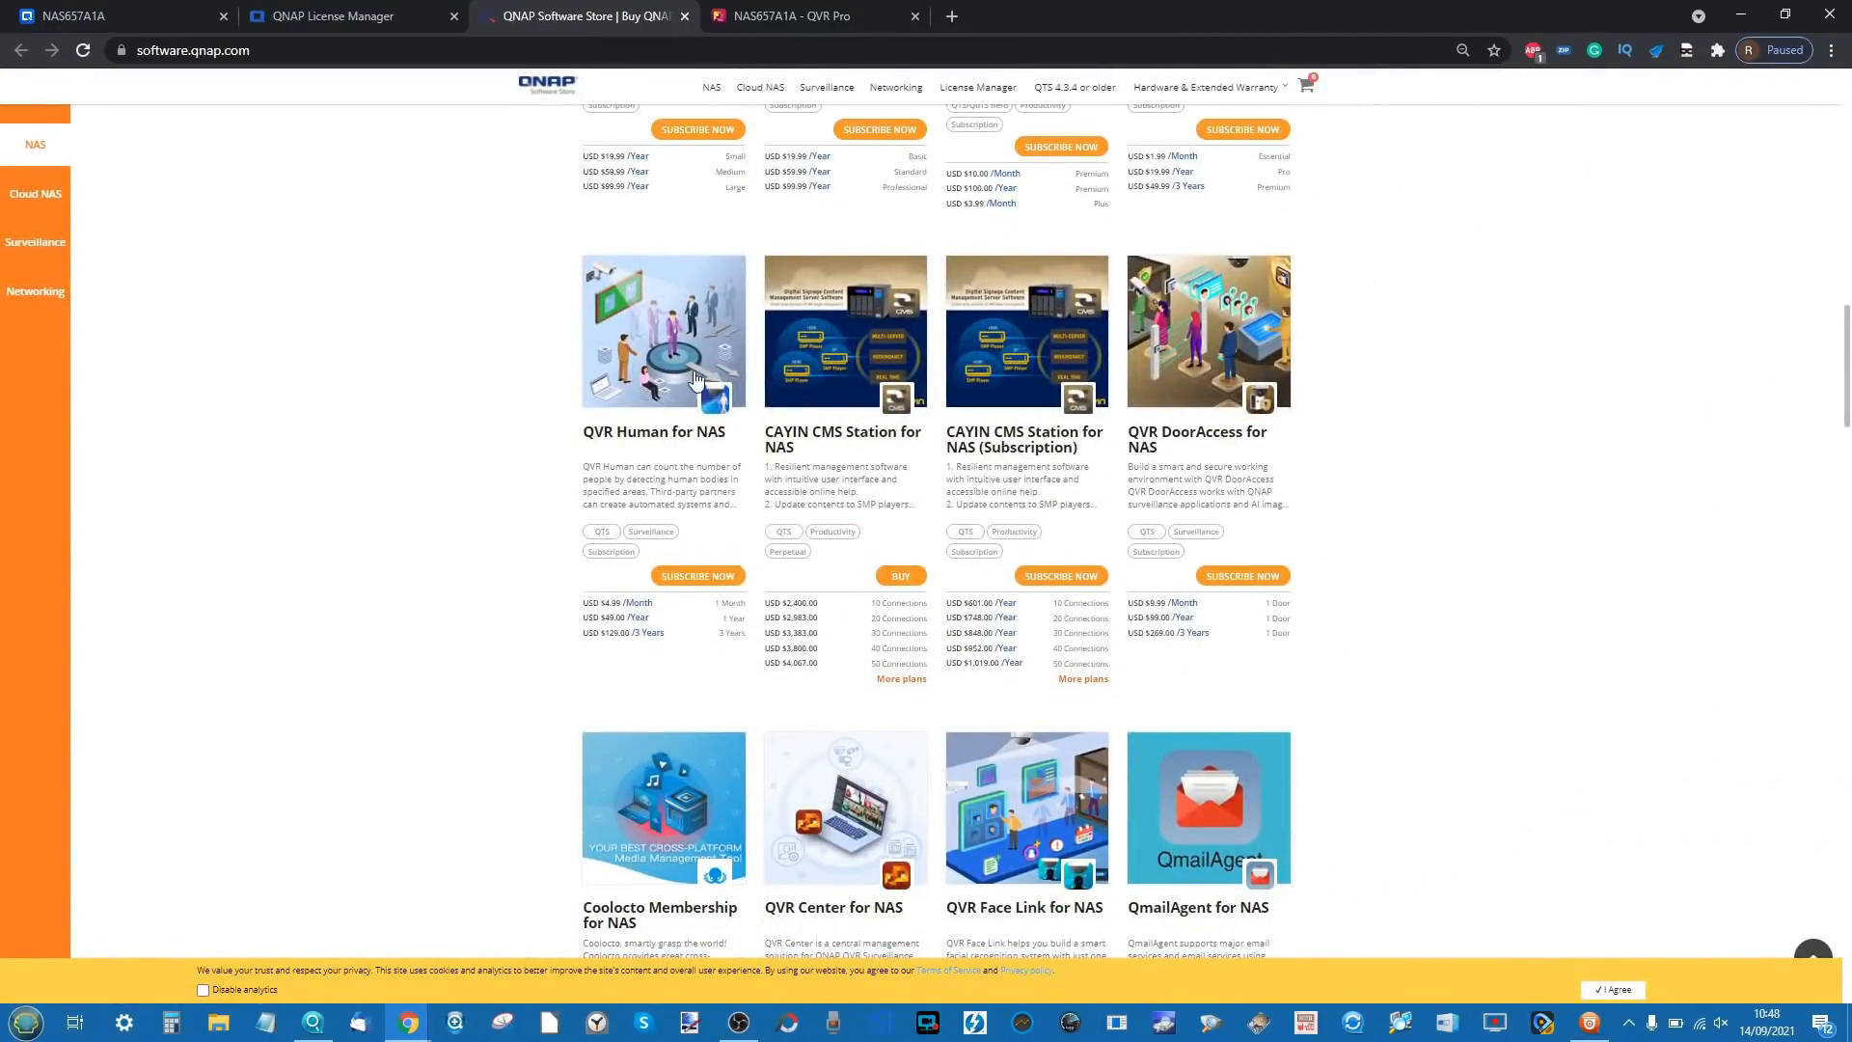
{"action": "scroll", "coordinate": [621, 593], "scroll_direction": "down", "scroll_amount": 4}
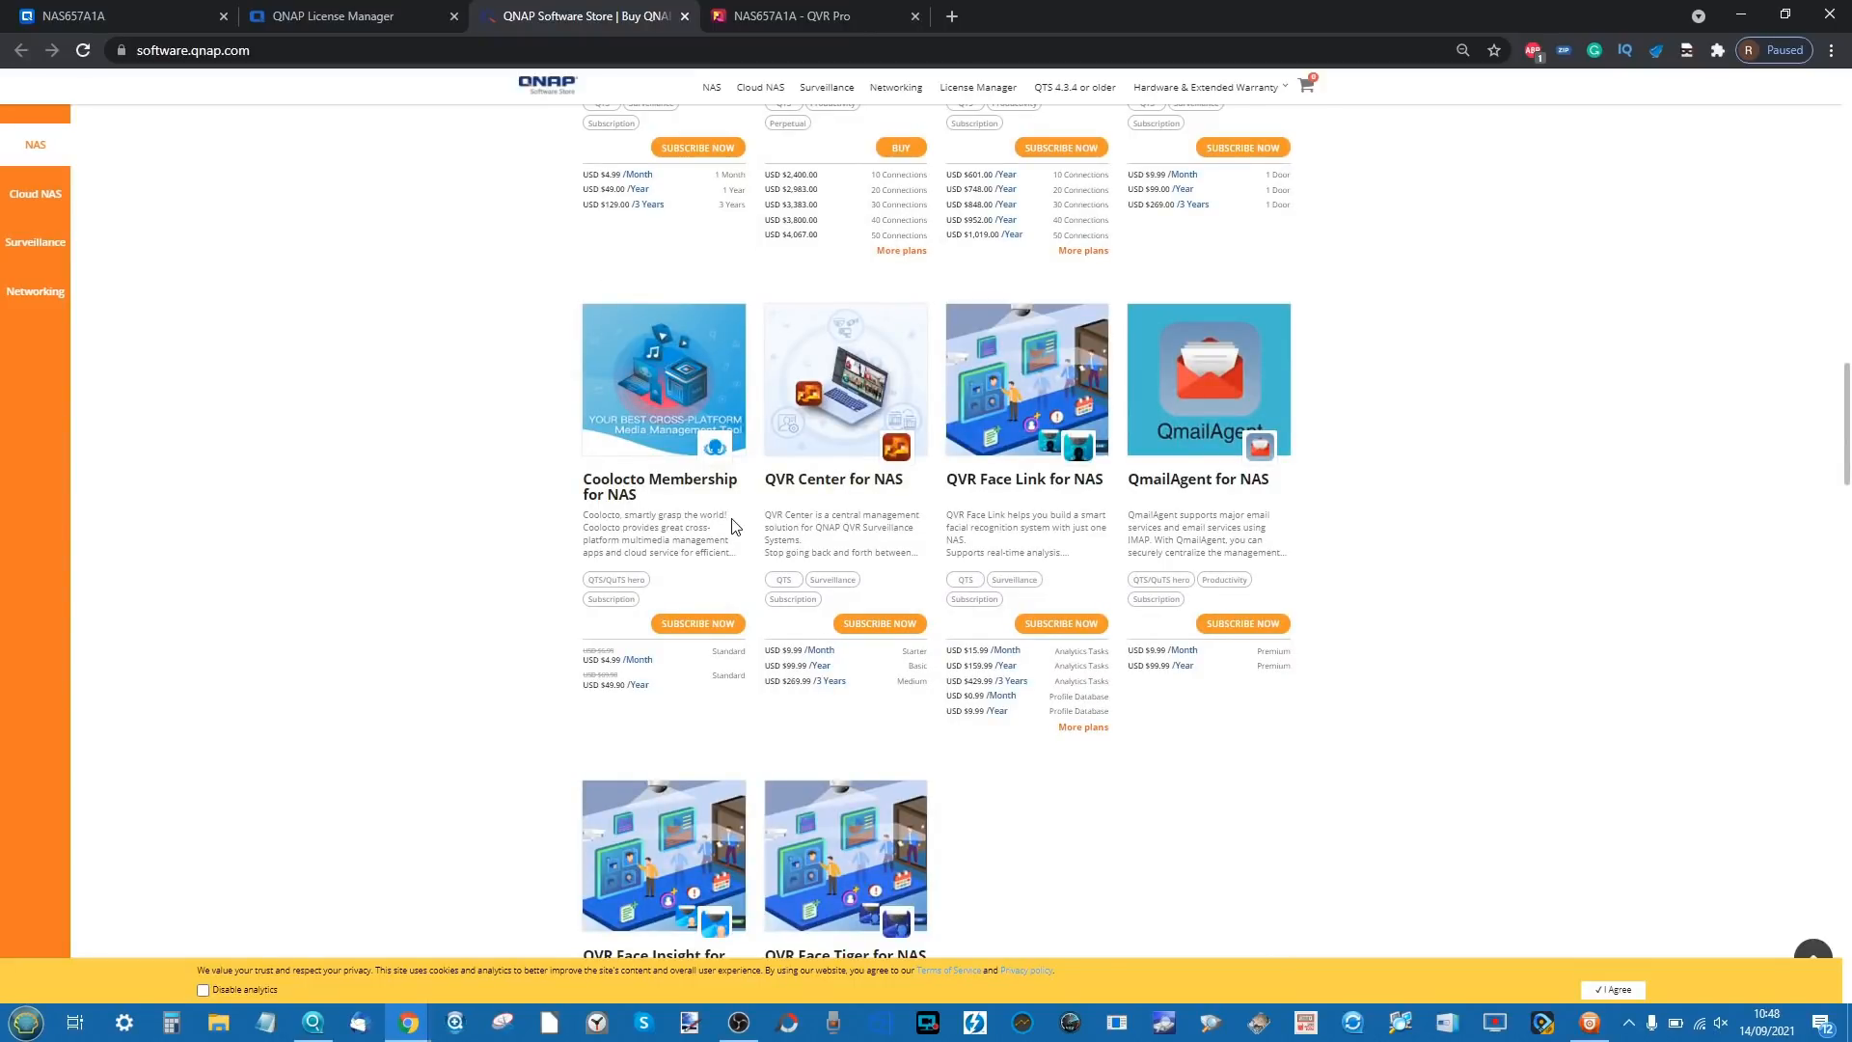
{"action": "scroll", "coordinate": [736, 675], "scroll_direction": "down", "scroll_amount": 2}
{"action": "scroll", "coordinate": [736, 681], "scroll_direction": "up", "scroll_amount": 20}
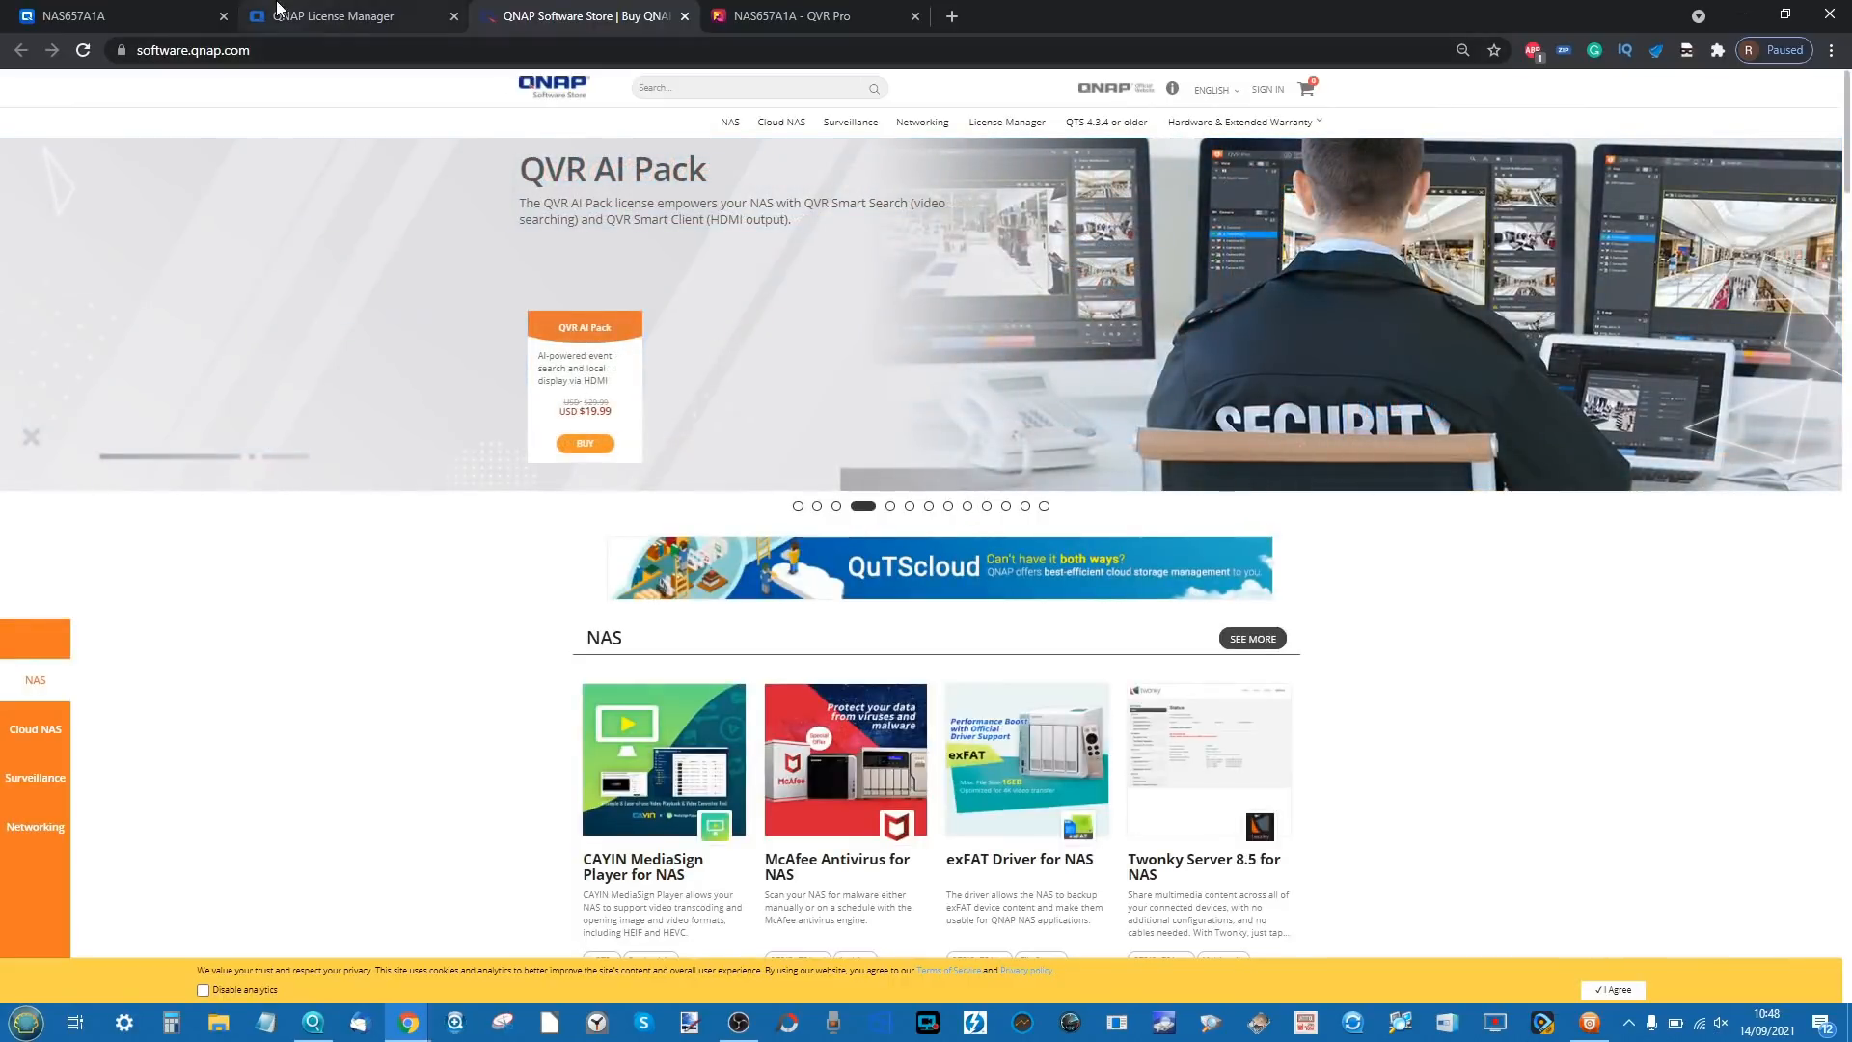
- Close License Center on the NAS tab and minimise OBS Studio
{"action": "left_click", "coordinate": [167, 12]}
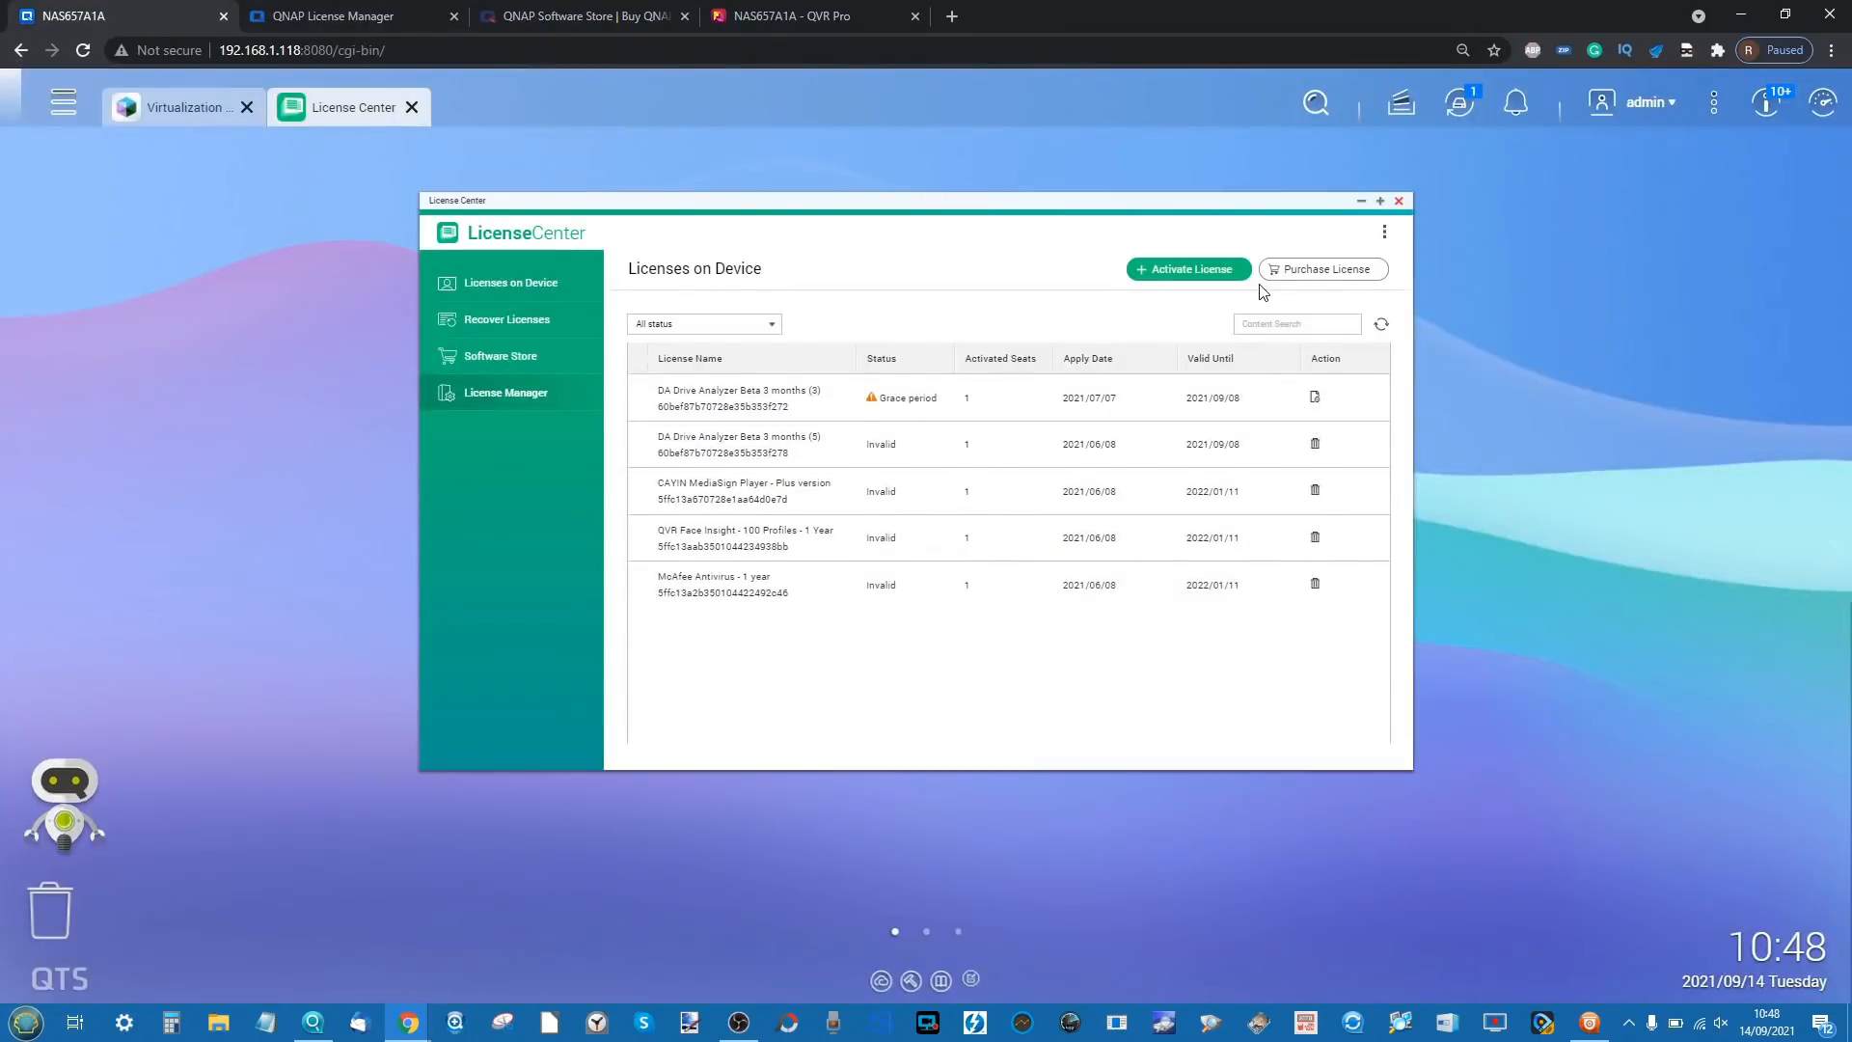
{"action": "left_click", "coordinate": [1398, 201]}
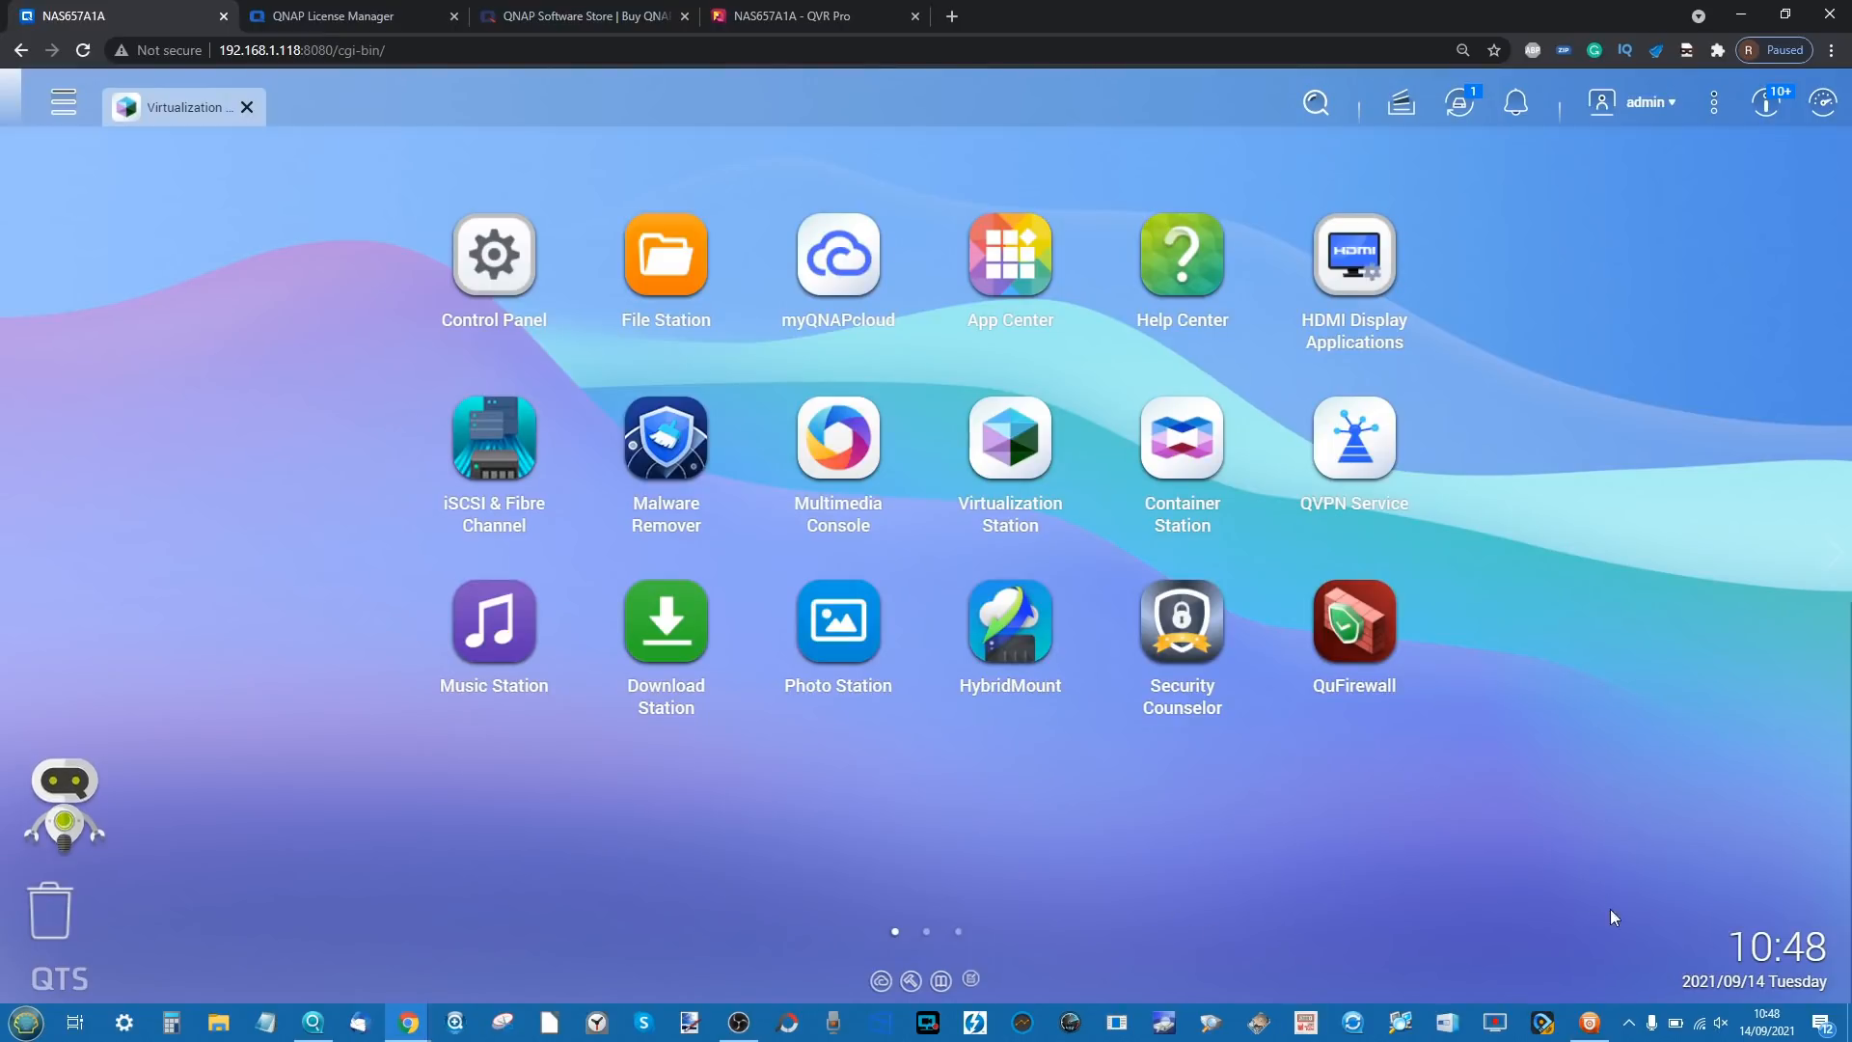
{"action": "left_click", "coordinate": [739, 1022]}
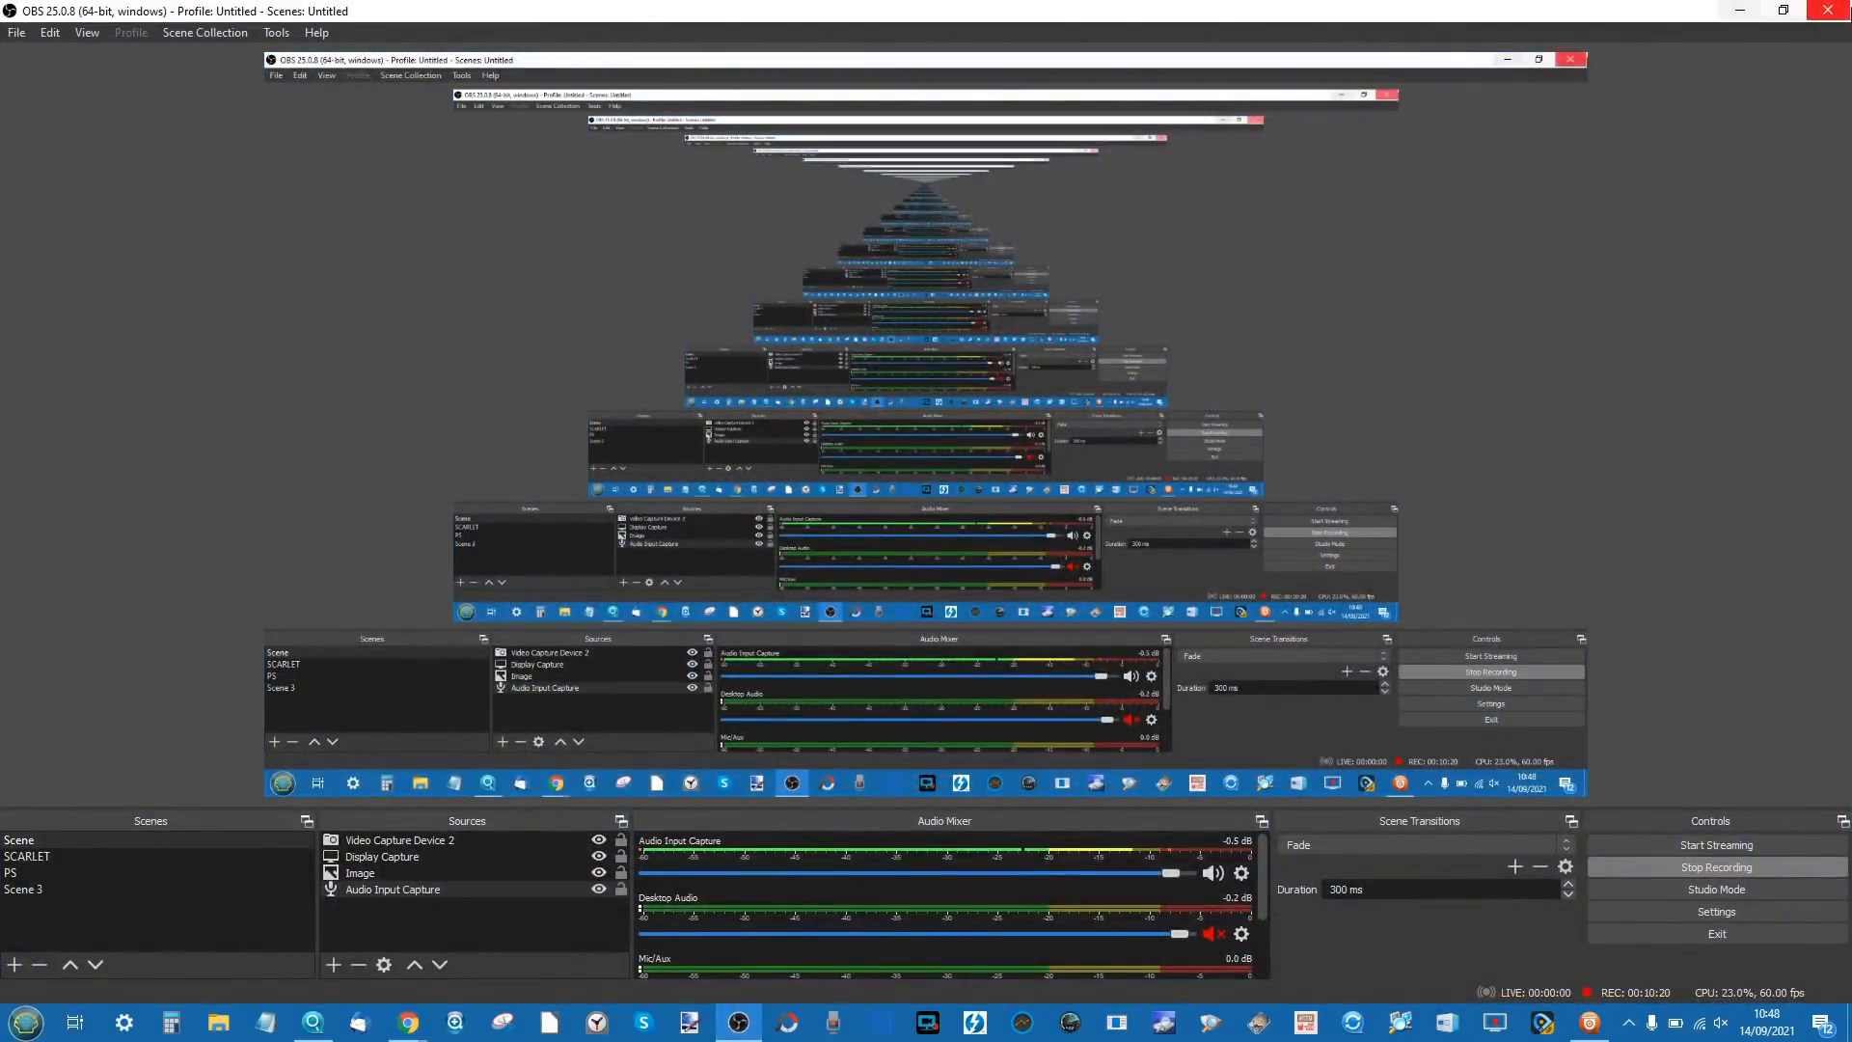
{"action": "left_click", "coordinate": [1741, 11]}
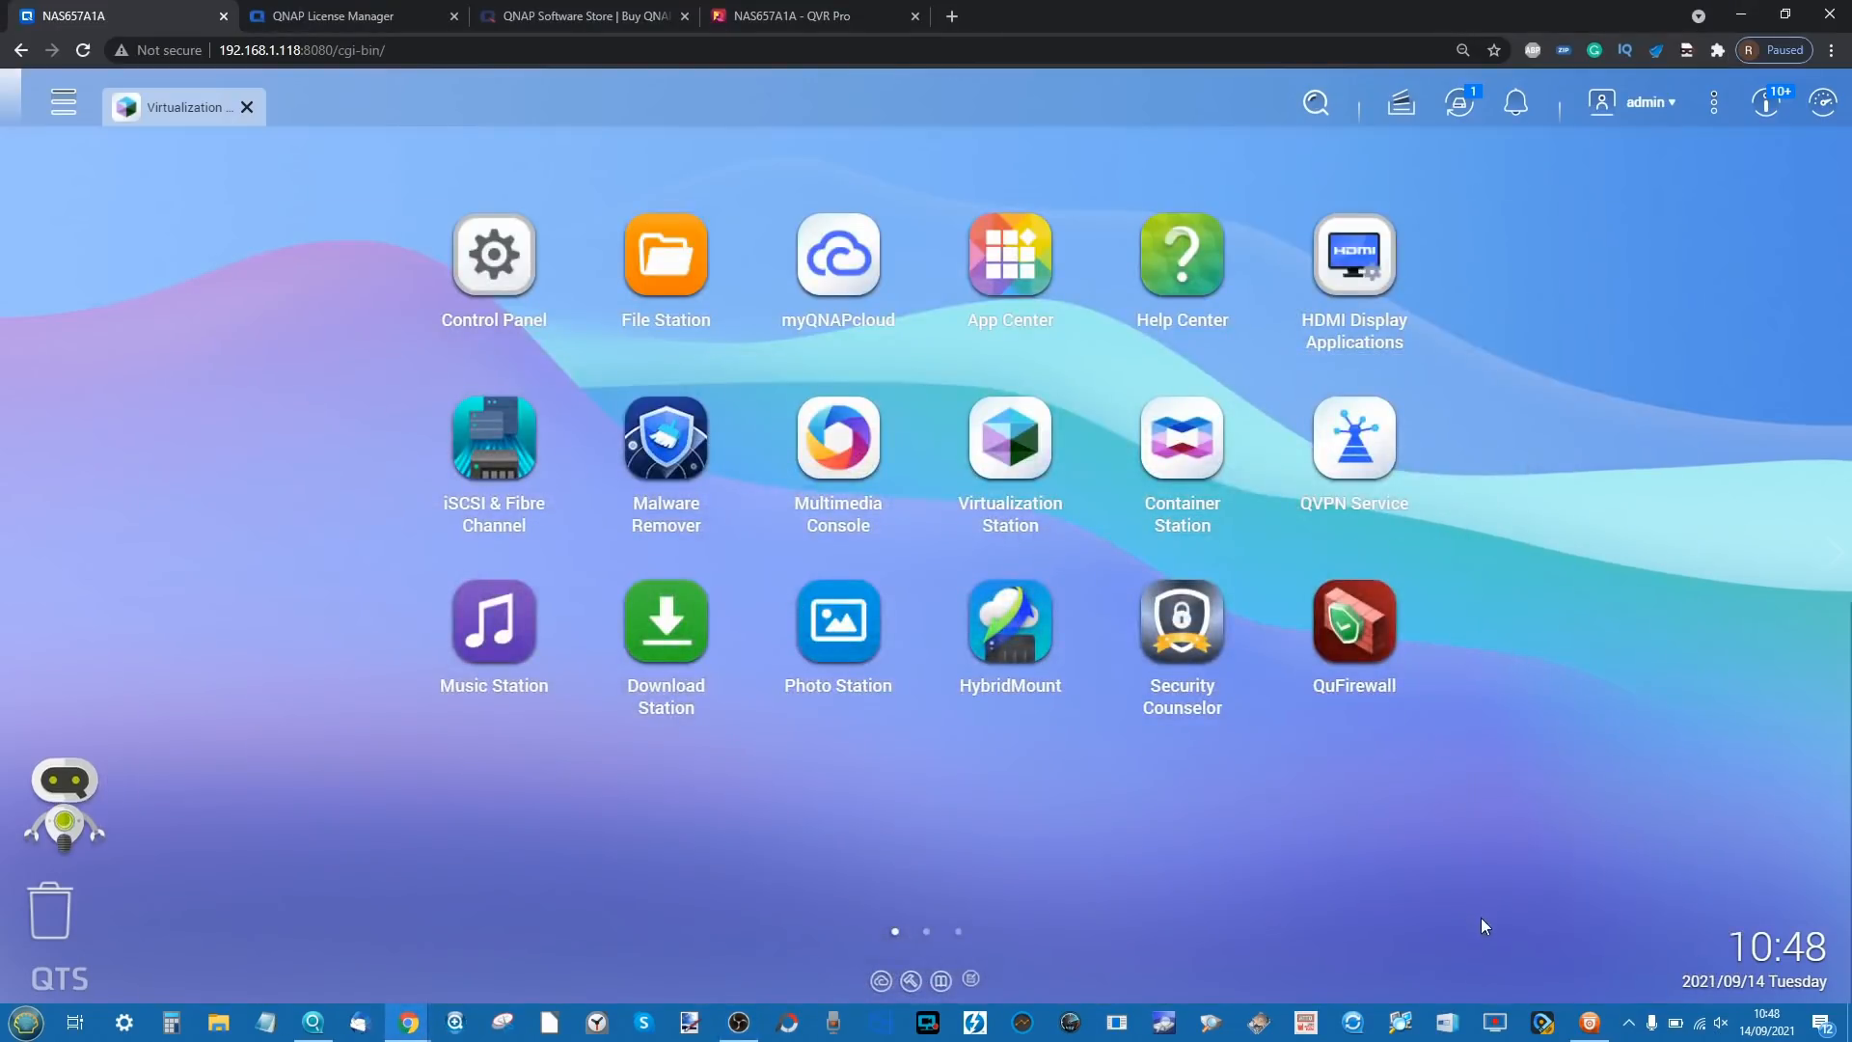
- Dismiss the camera tile menu in QVR Pro Client and close the client, confirming with Yes
{"action": "left_click", "coordinate": [1589, 1025]}
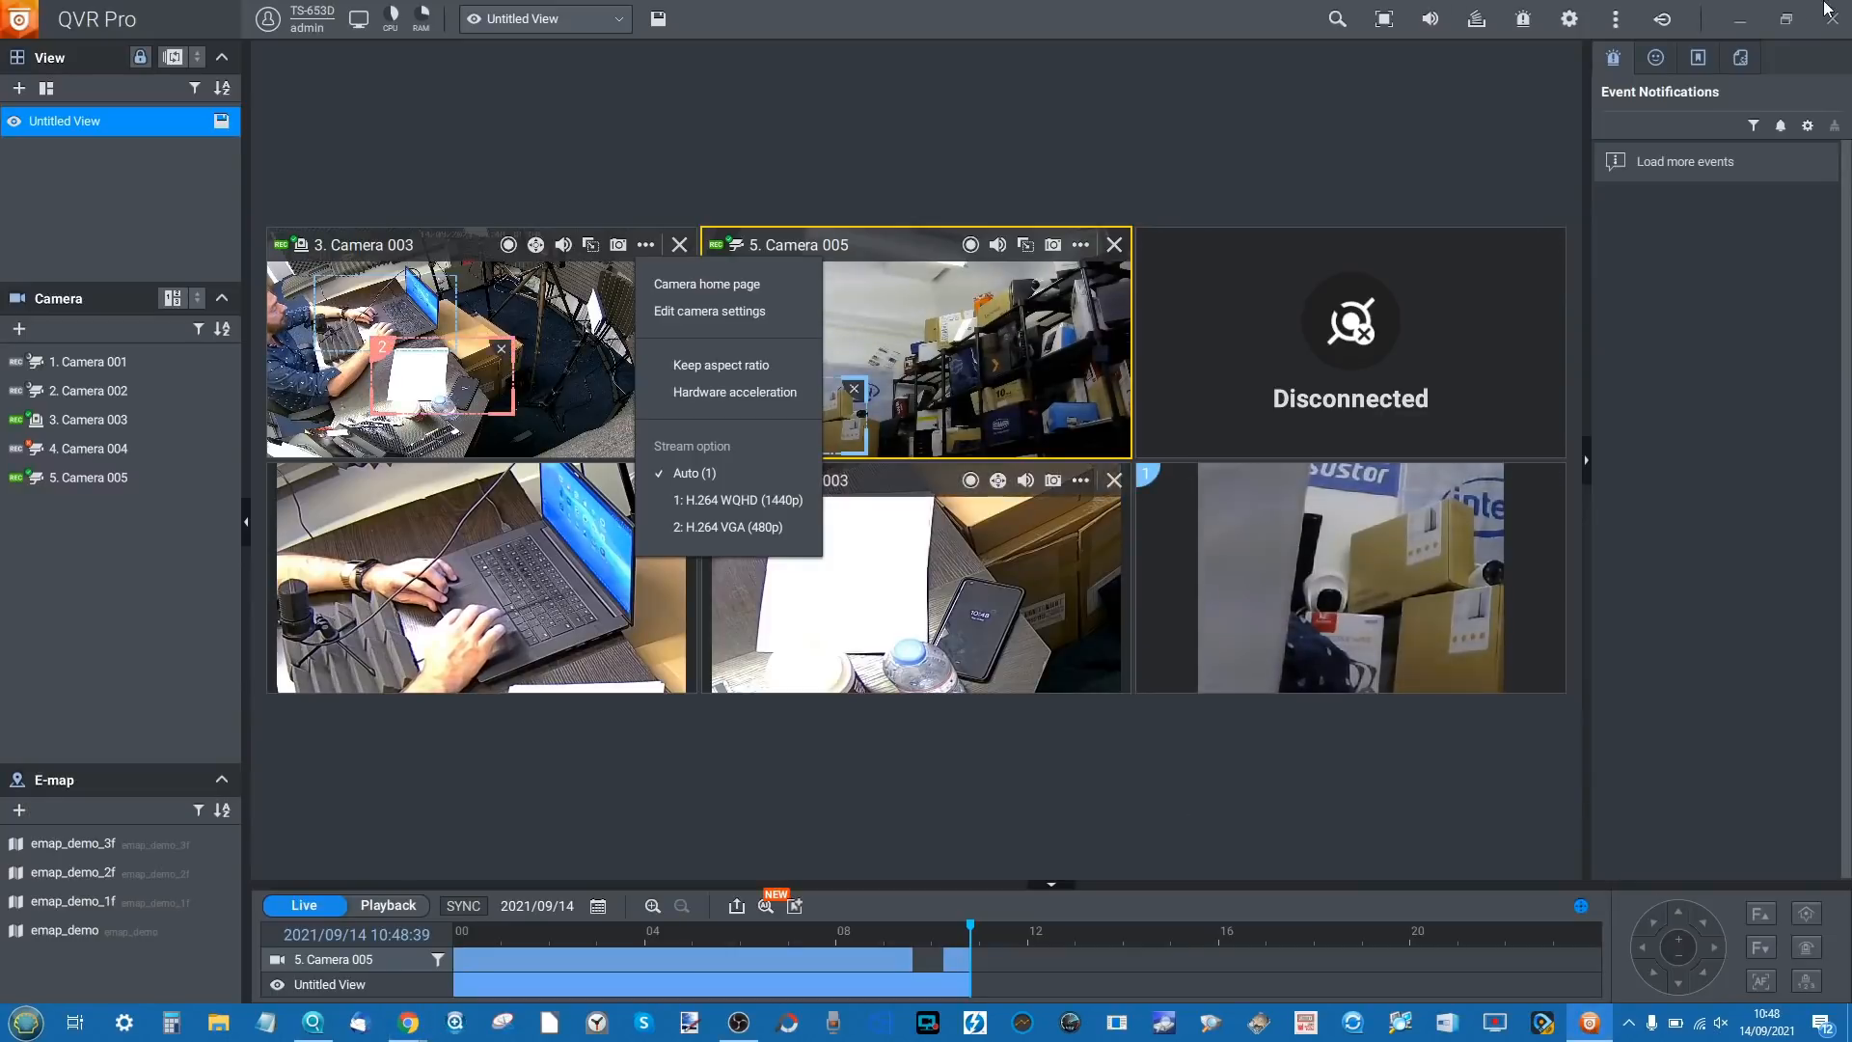
{"action": "left_click", "coordinate": [1242, 271]}
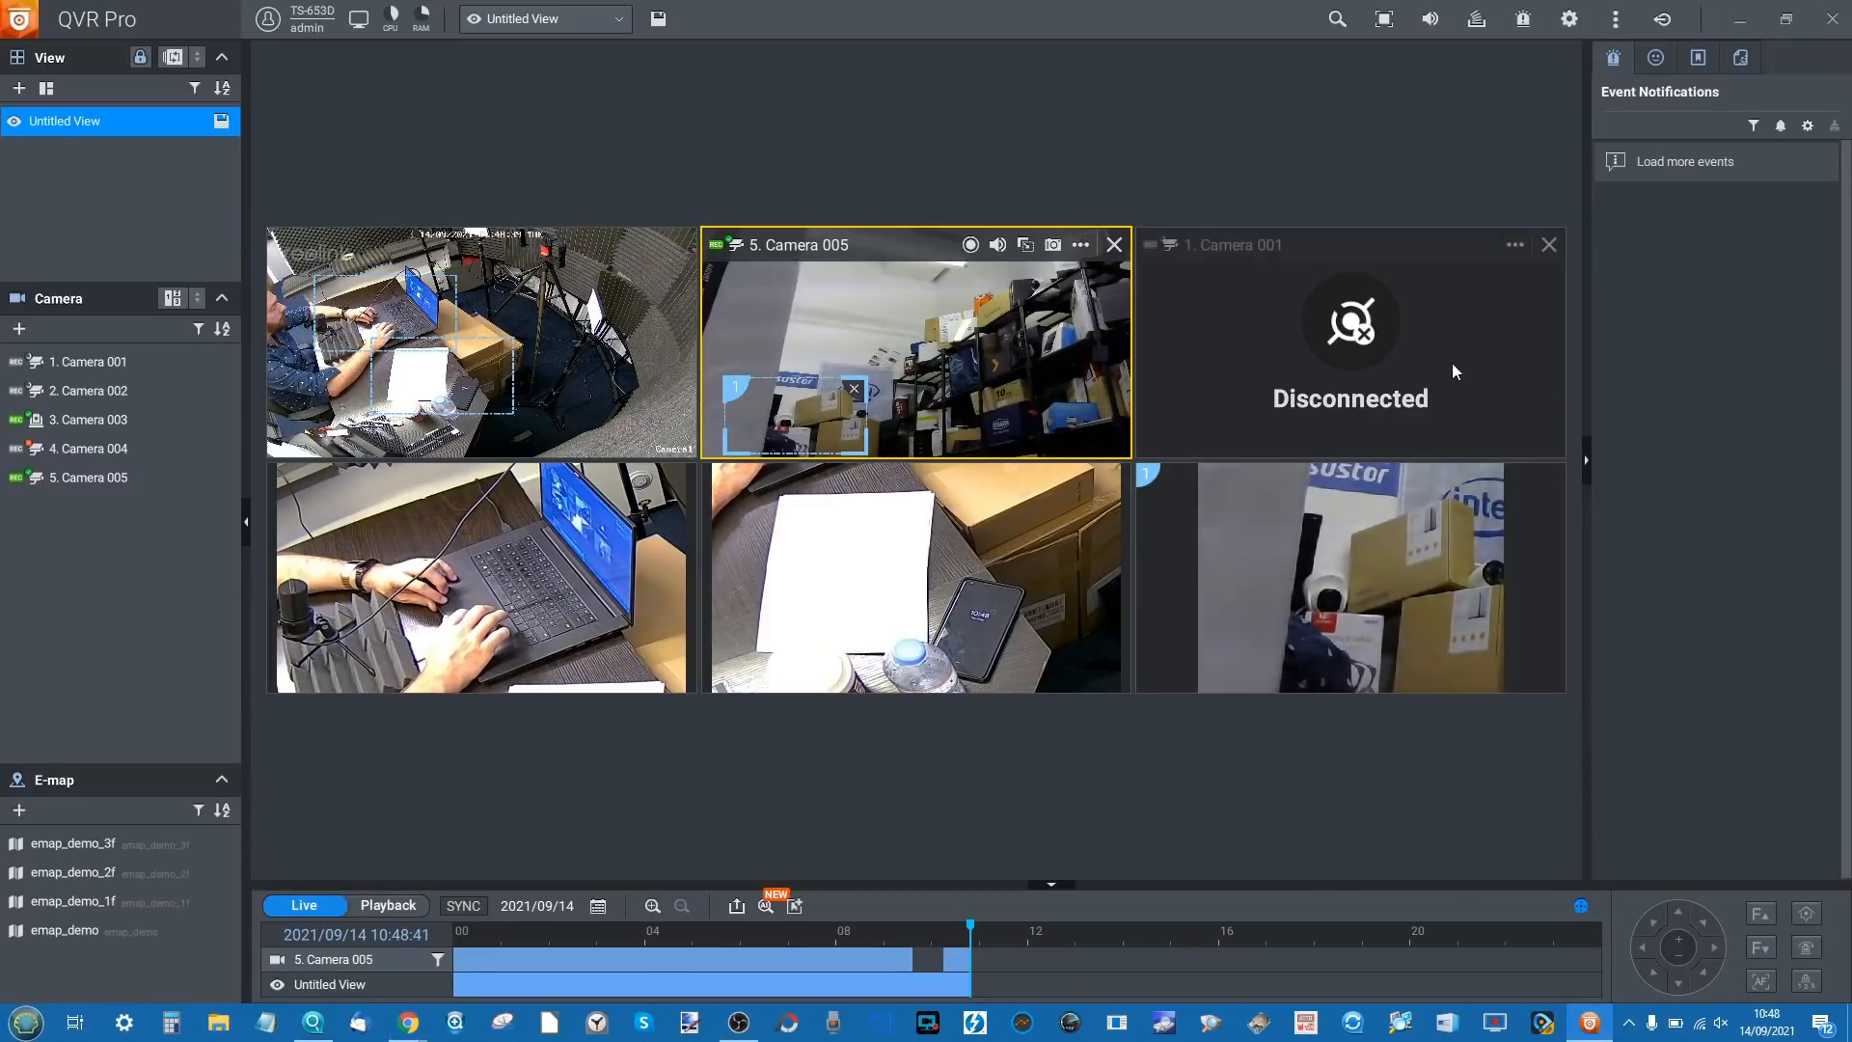
{"action": "left_click", "coordinate": [1832, 20]}
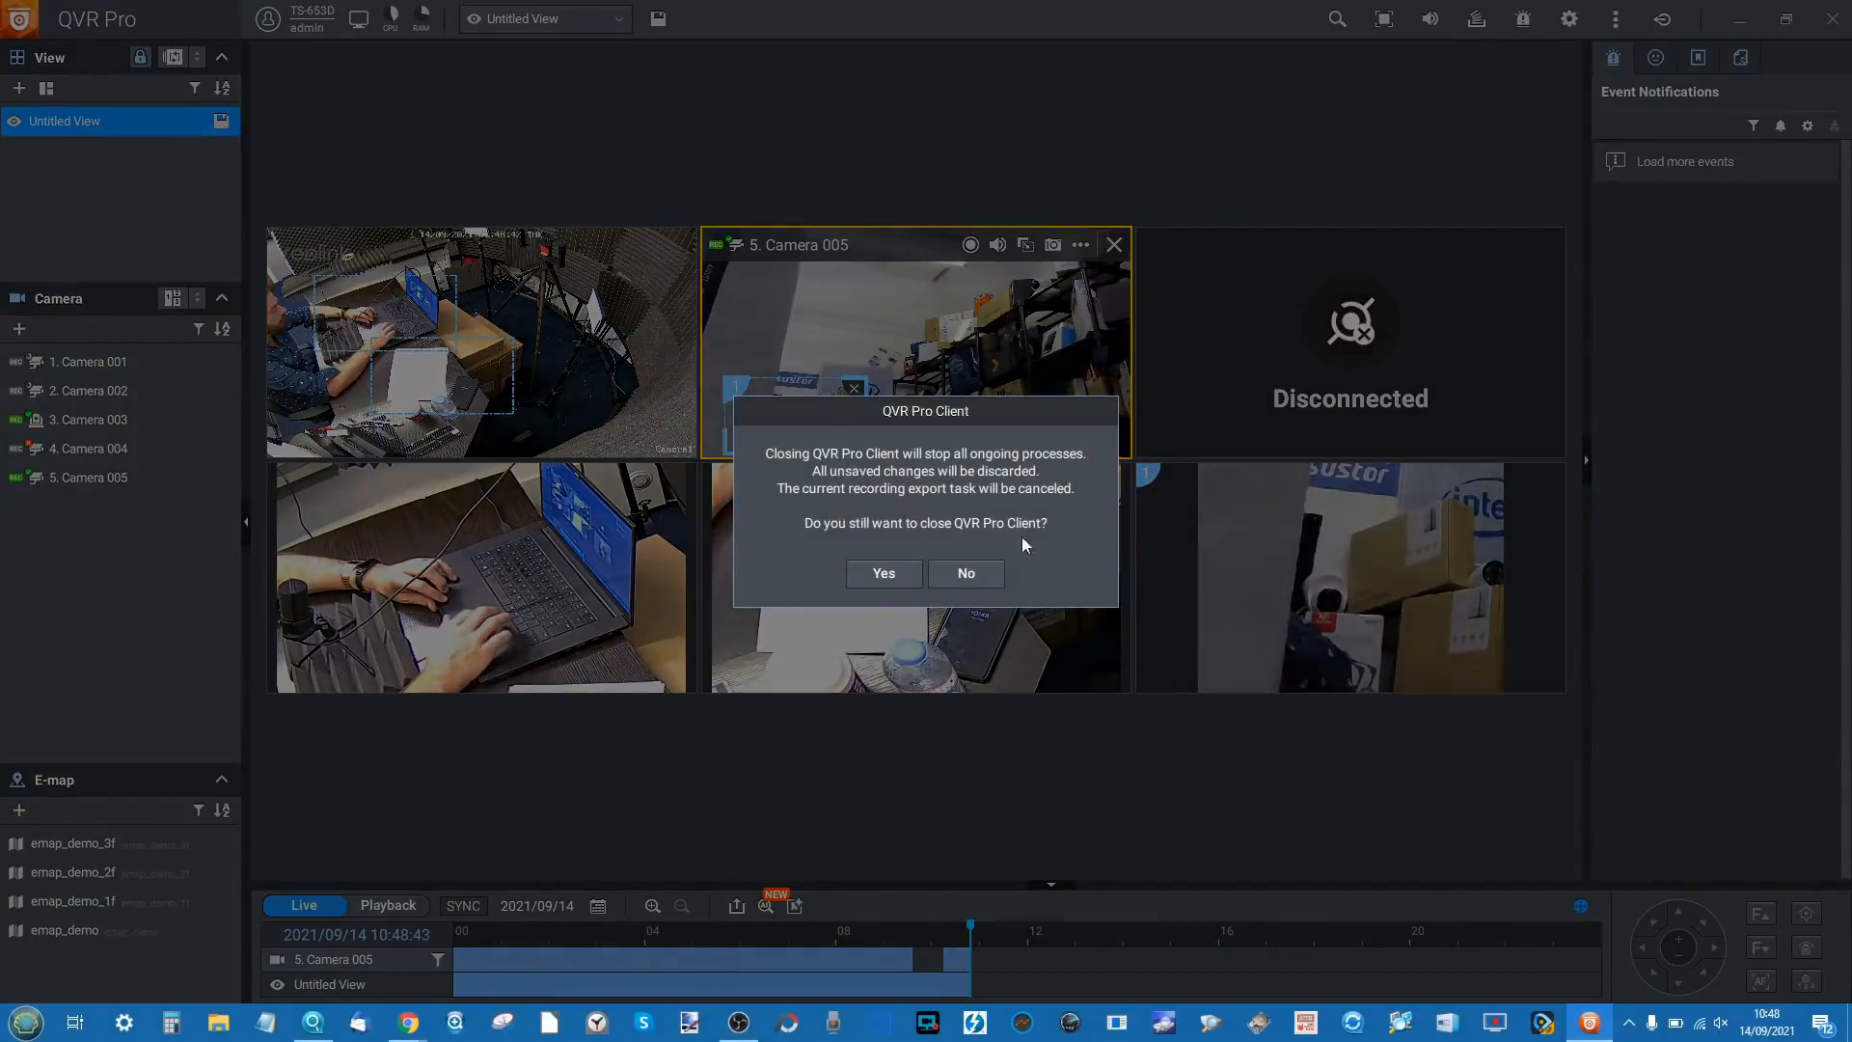
{"action": "left_click", "coordinate": [884, 573]}
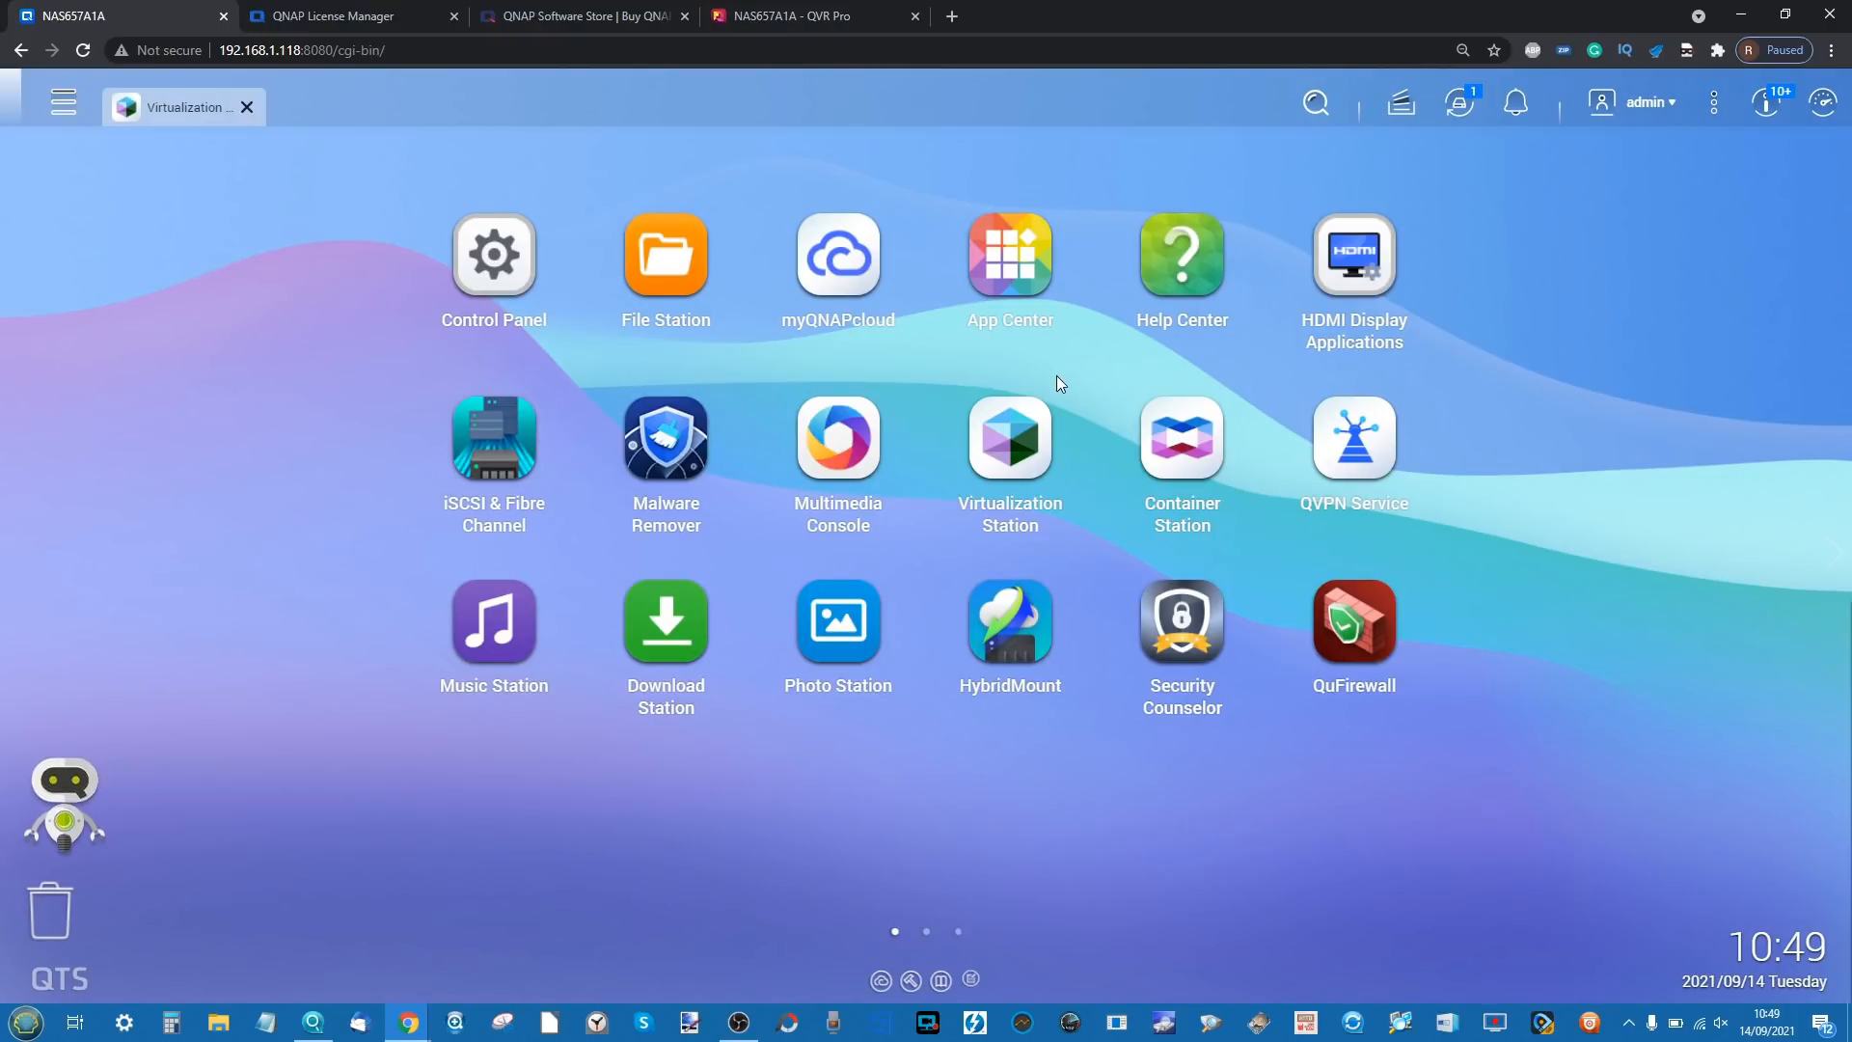
- Scroll through the Notice Board's 172 notices, then show thumbnails of both open NAS browser windows
{"action": "left_click", "coordinate": [1780, 95]}
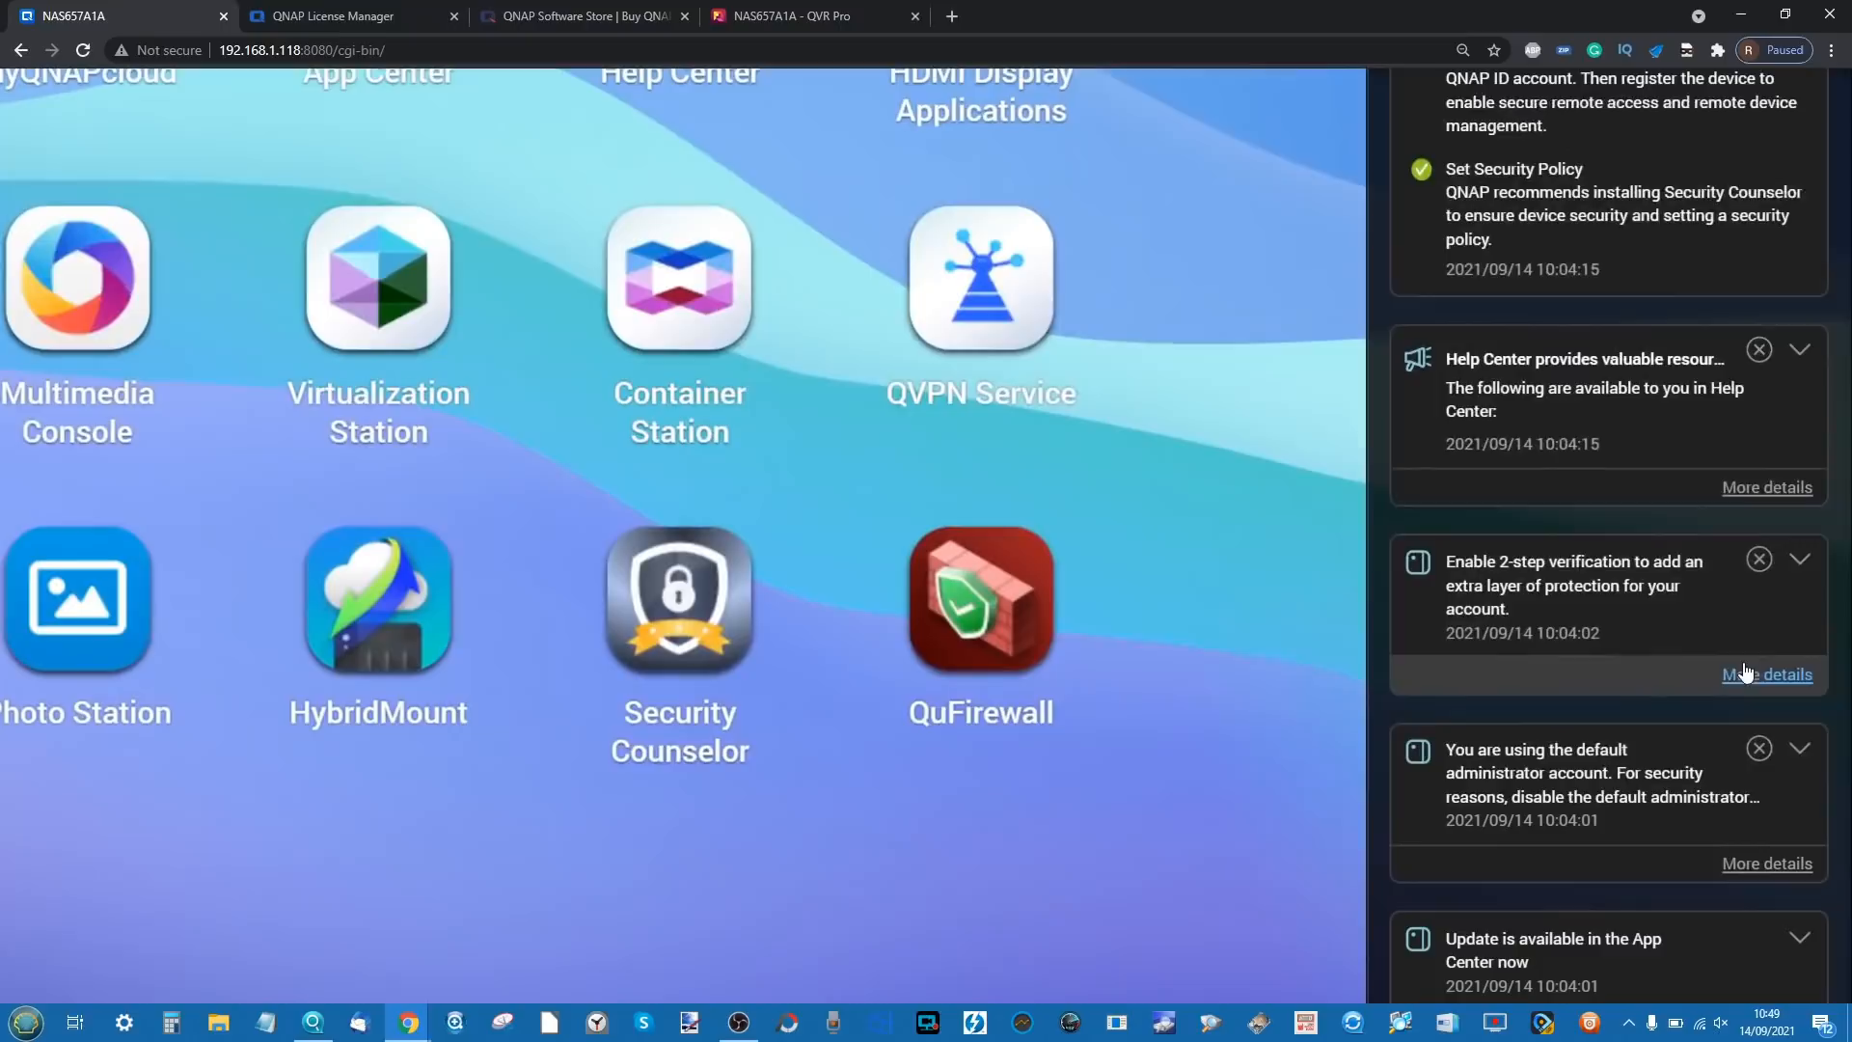
{"action": "scroll", "coordinate": [1744, 671], "scroll_direction": "down", "scroll_amount": 1}
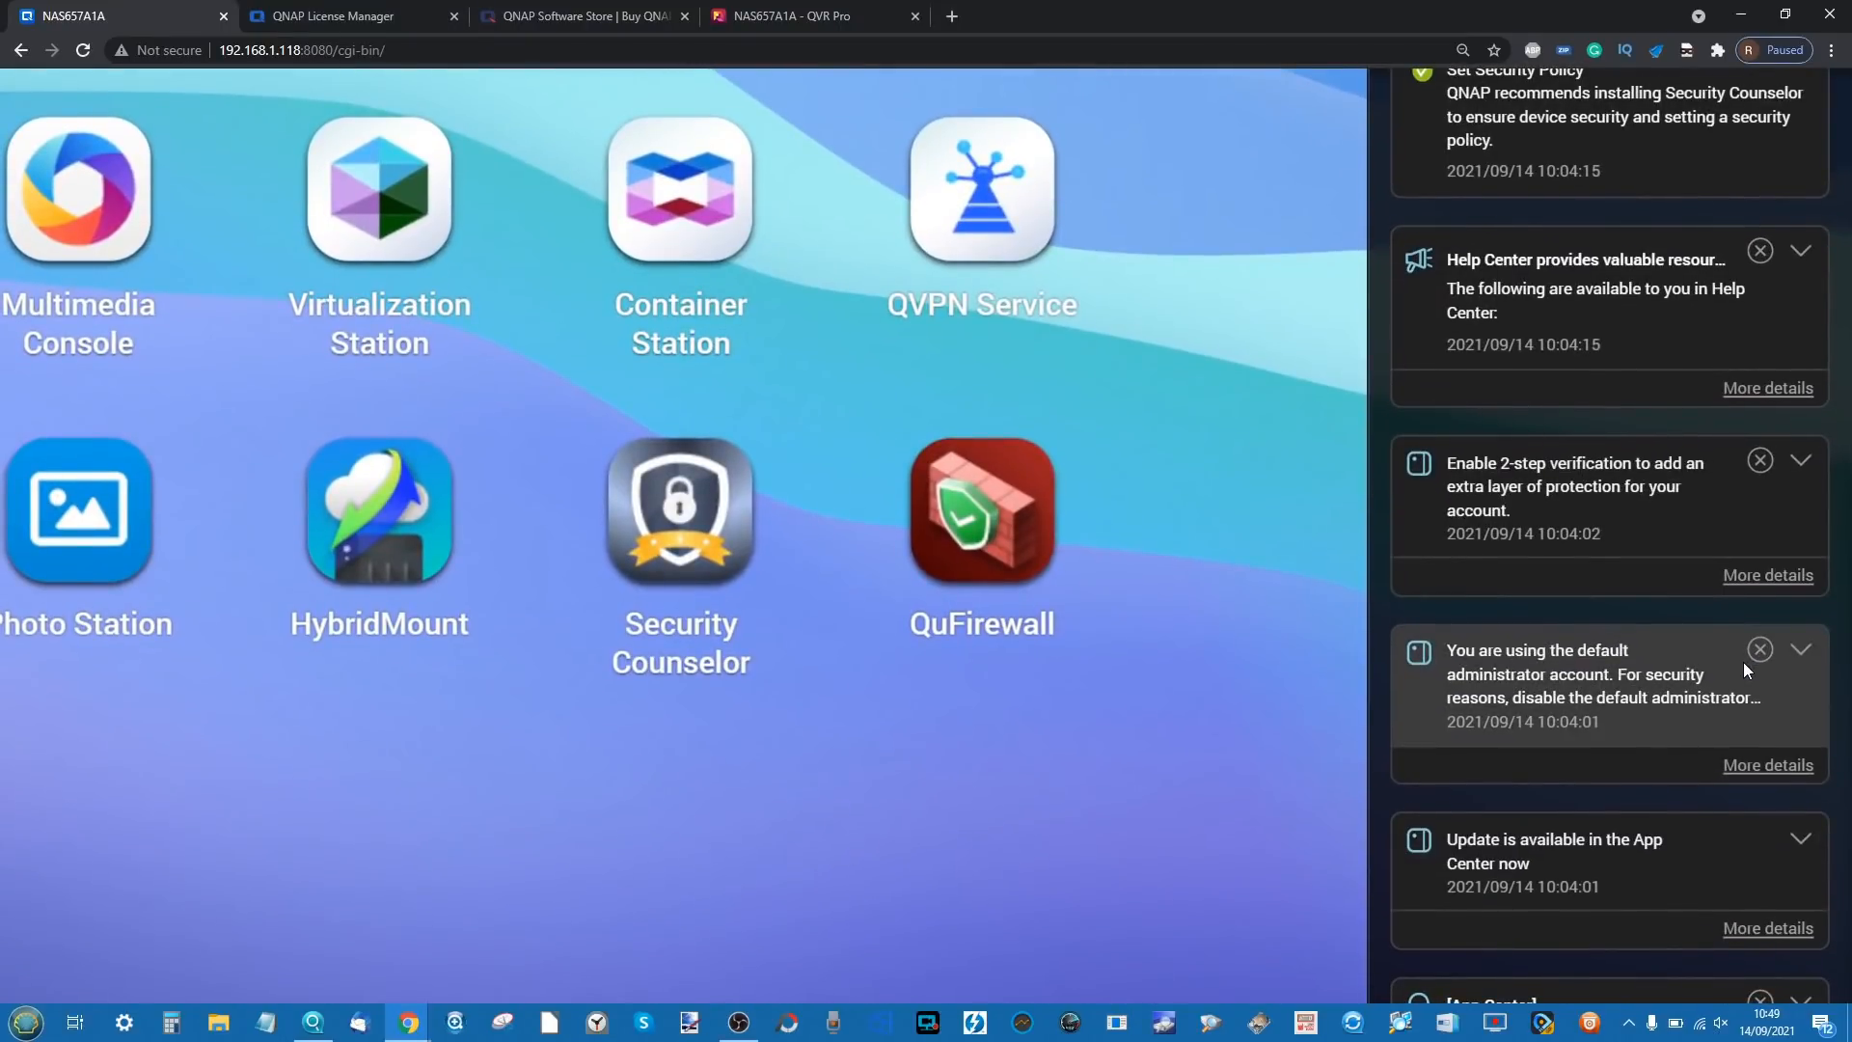
{"action": "scroll", "coordinate": [1744, 662], "scroll_direction": "down", "scroll_amount": 2}
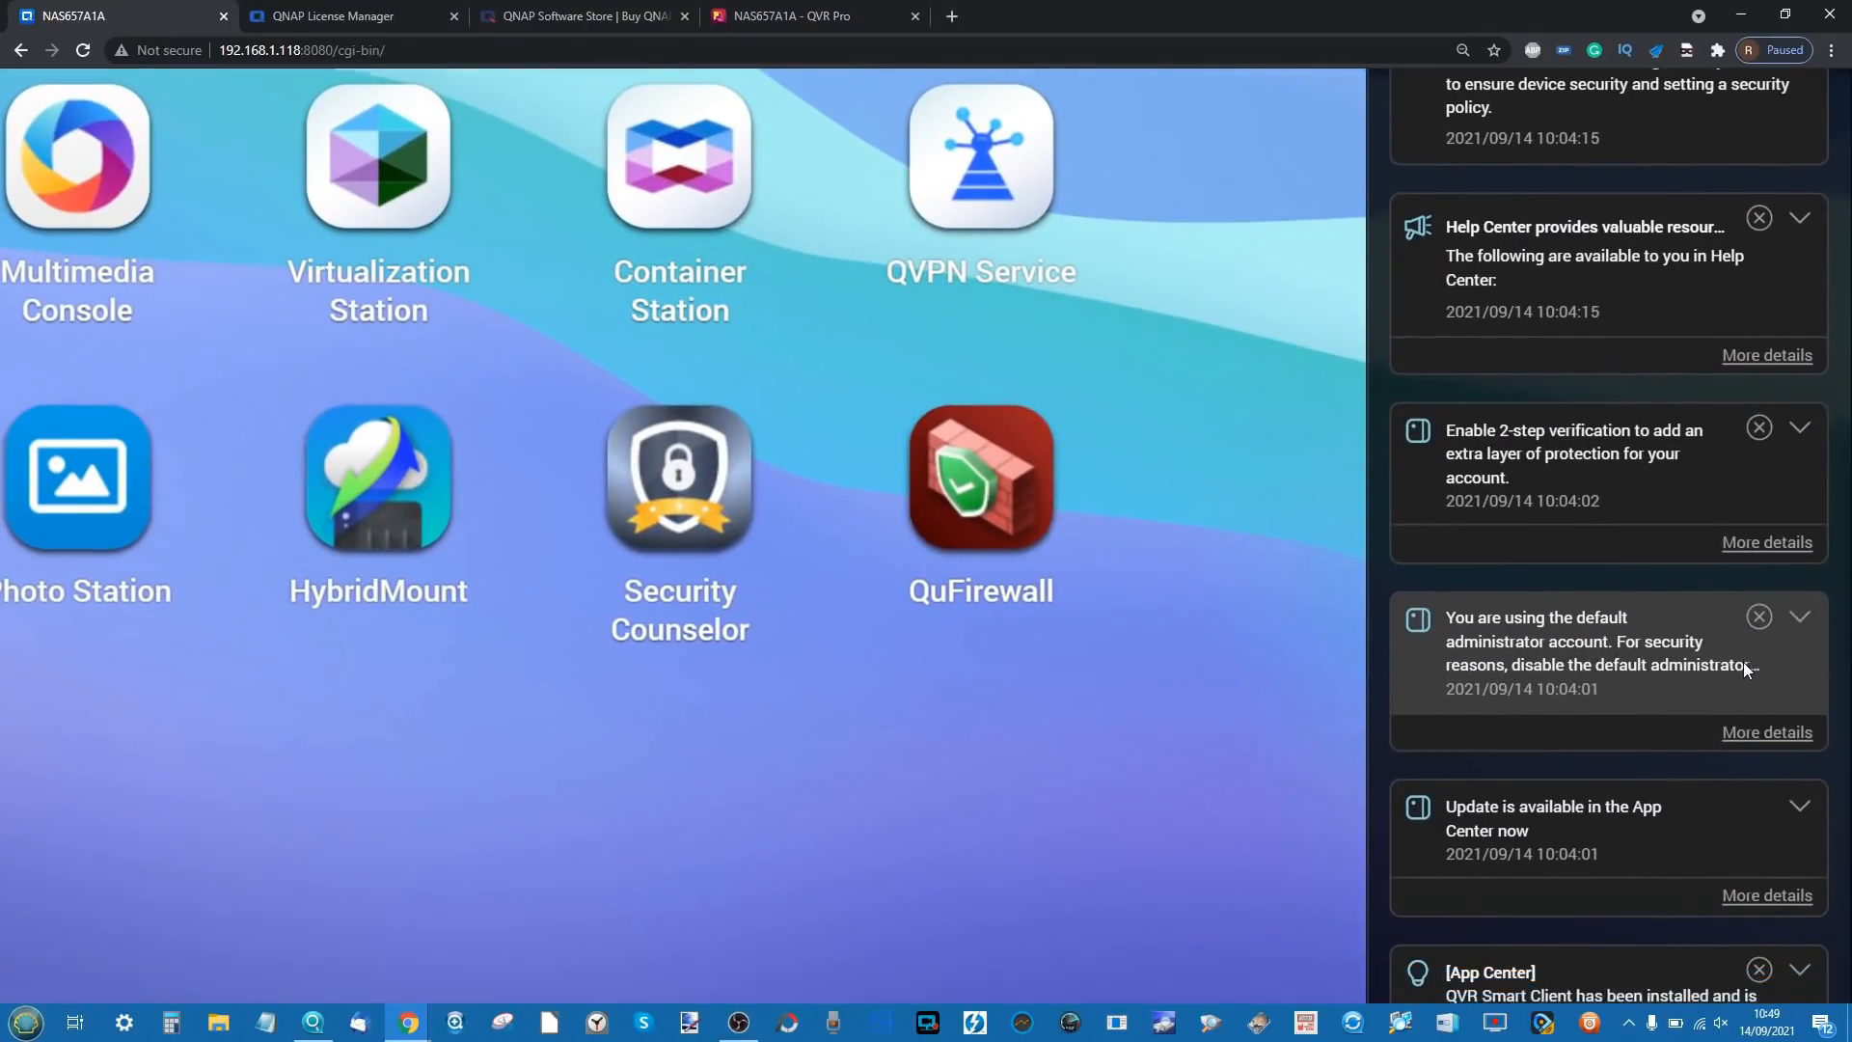
{"action": "scroll", "coordinate": [1747, 672], "scroll_direction": "up", "scroll_amount": 1}
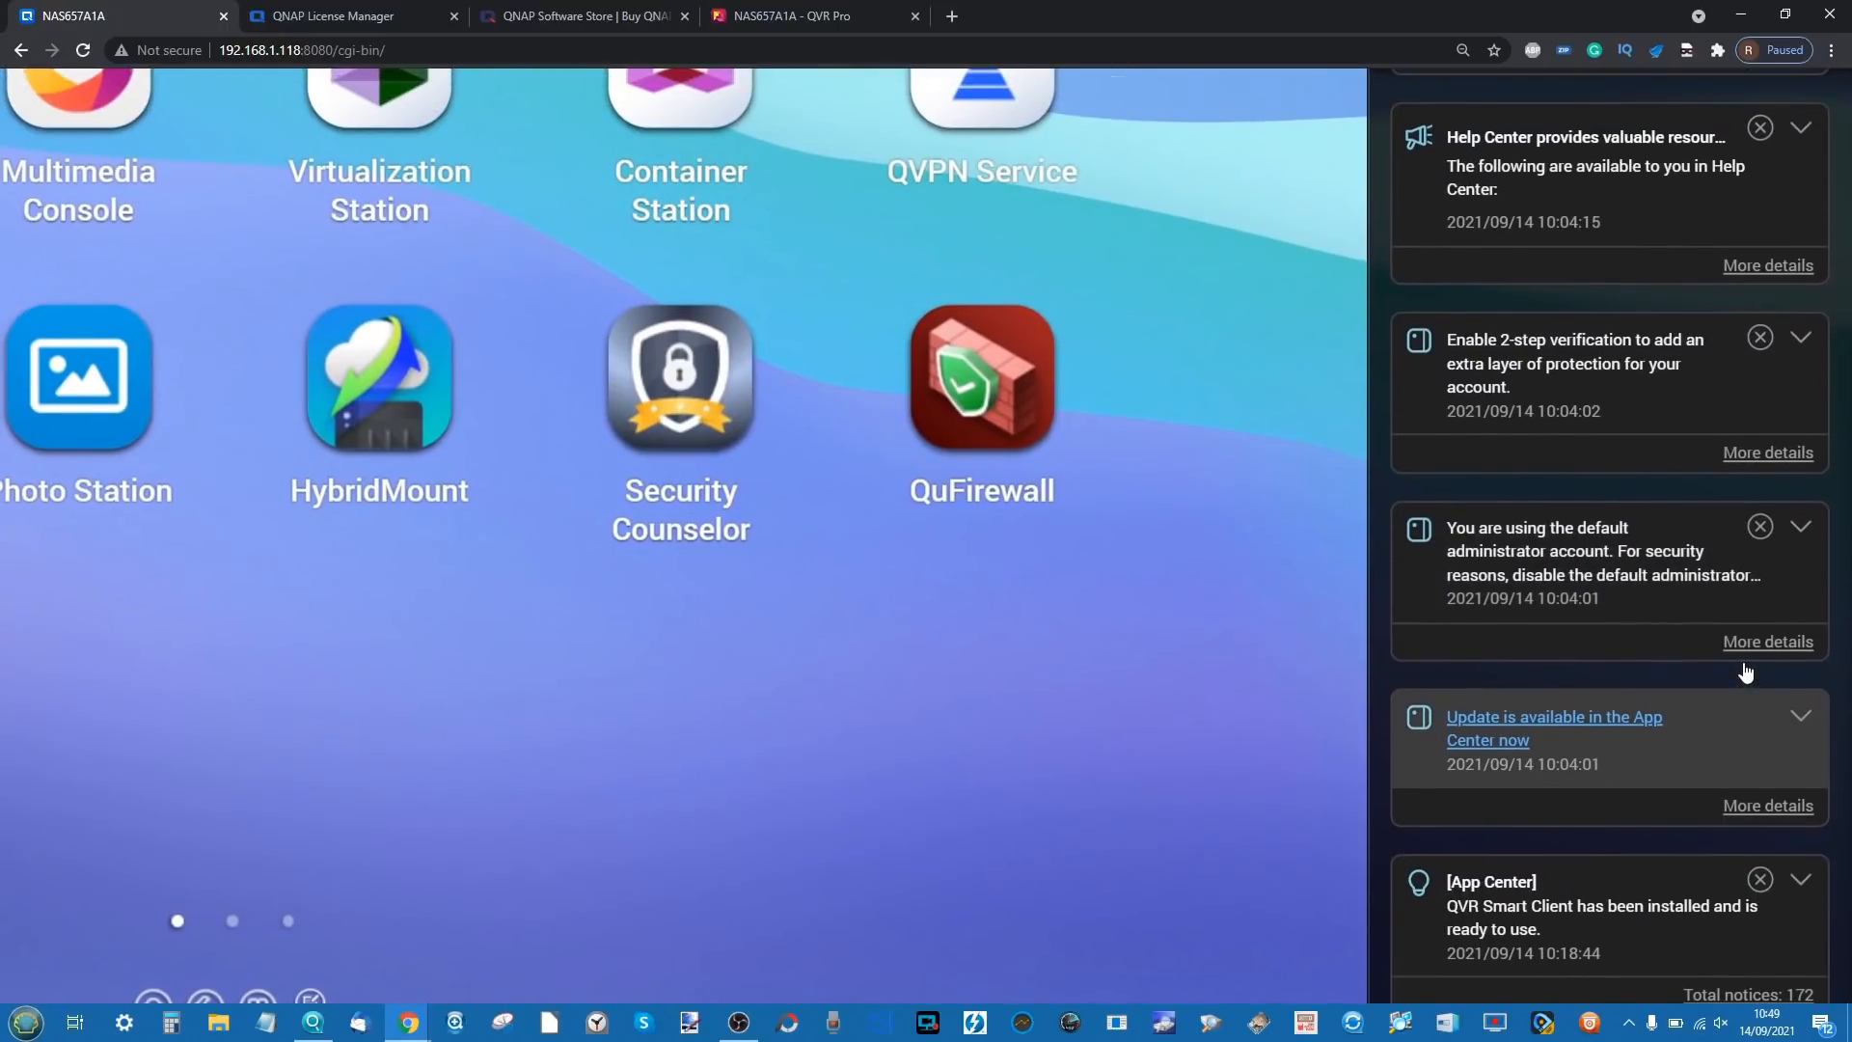
{"action": "scroll", "coordinate": [1746, 673], "scroll_direction": "down", "scroll_amount": 5}
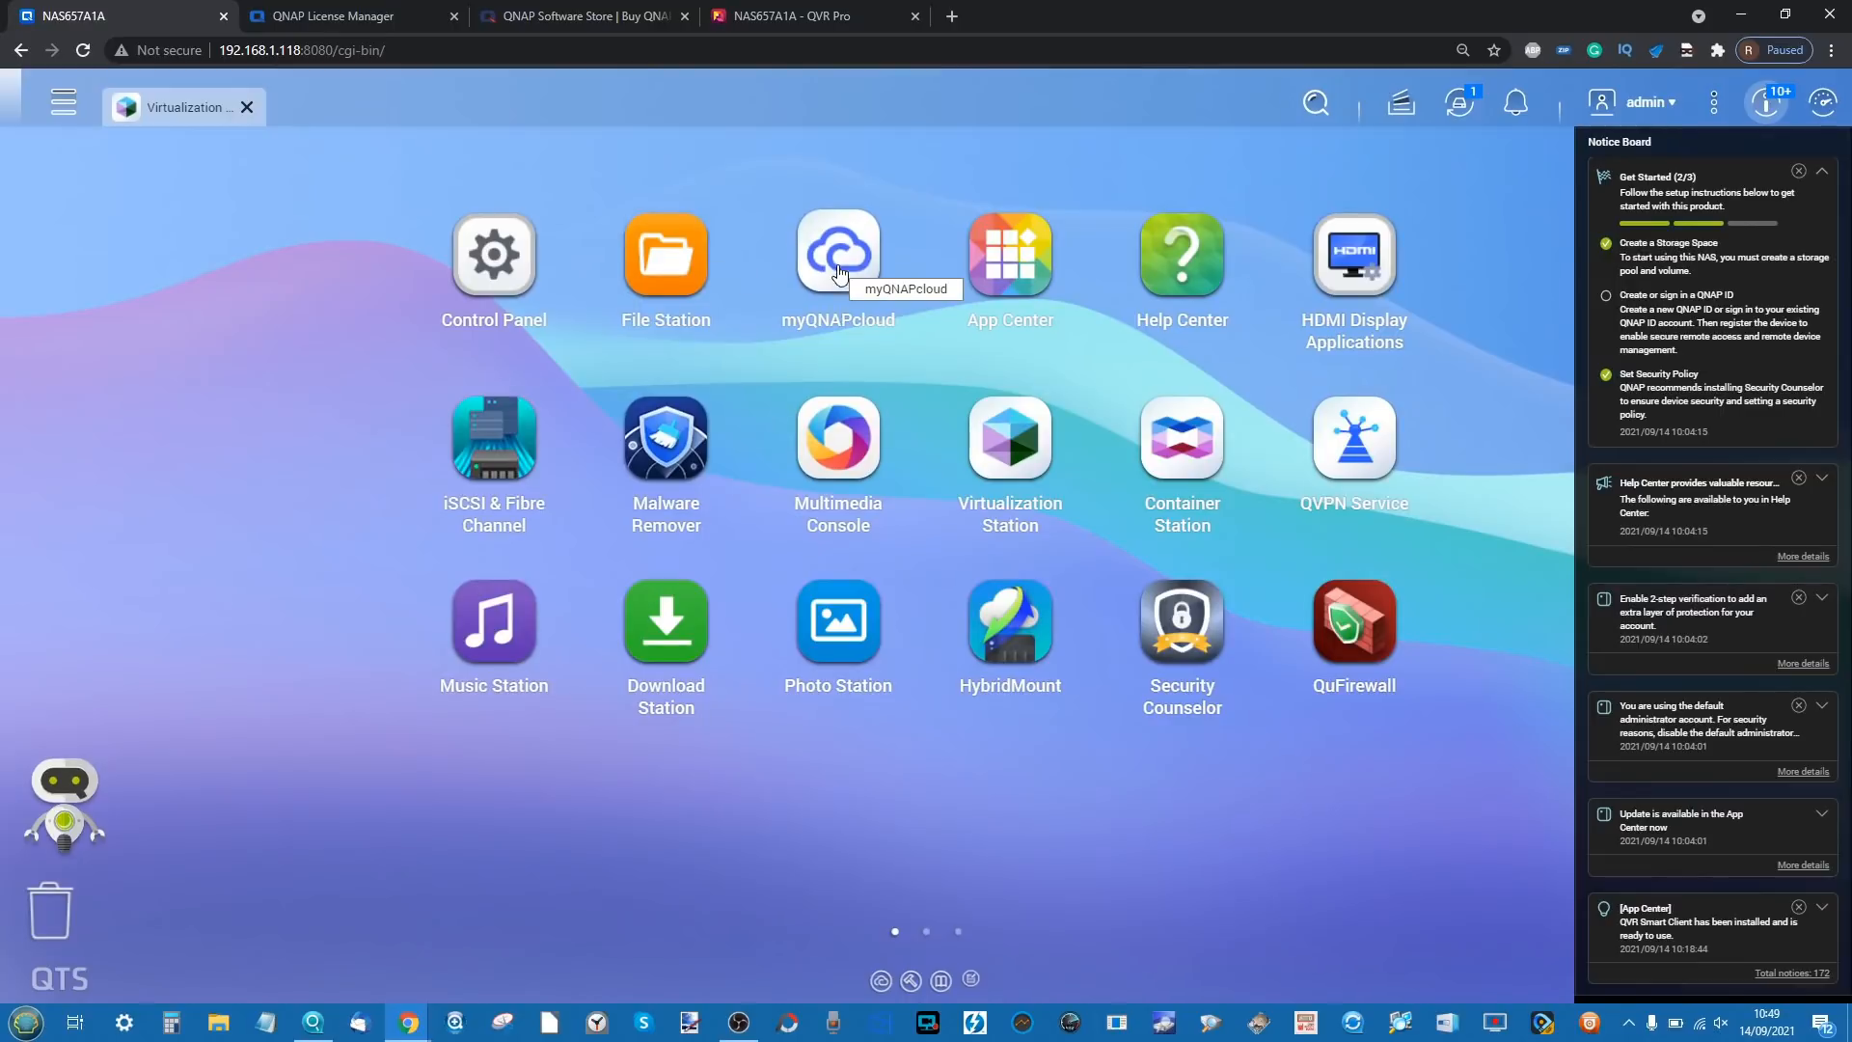
{"action": "left_click", "coordinate": [413, 1019]}
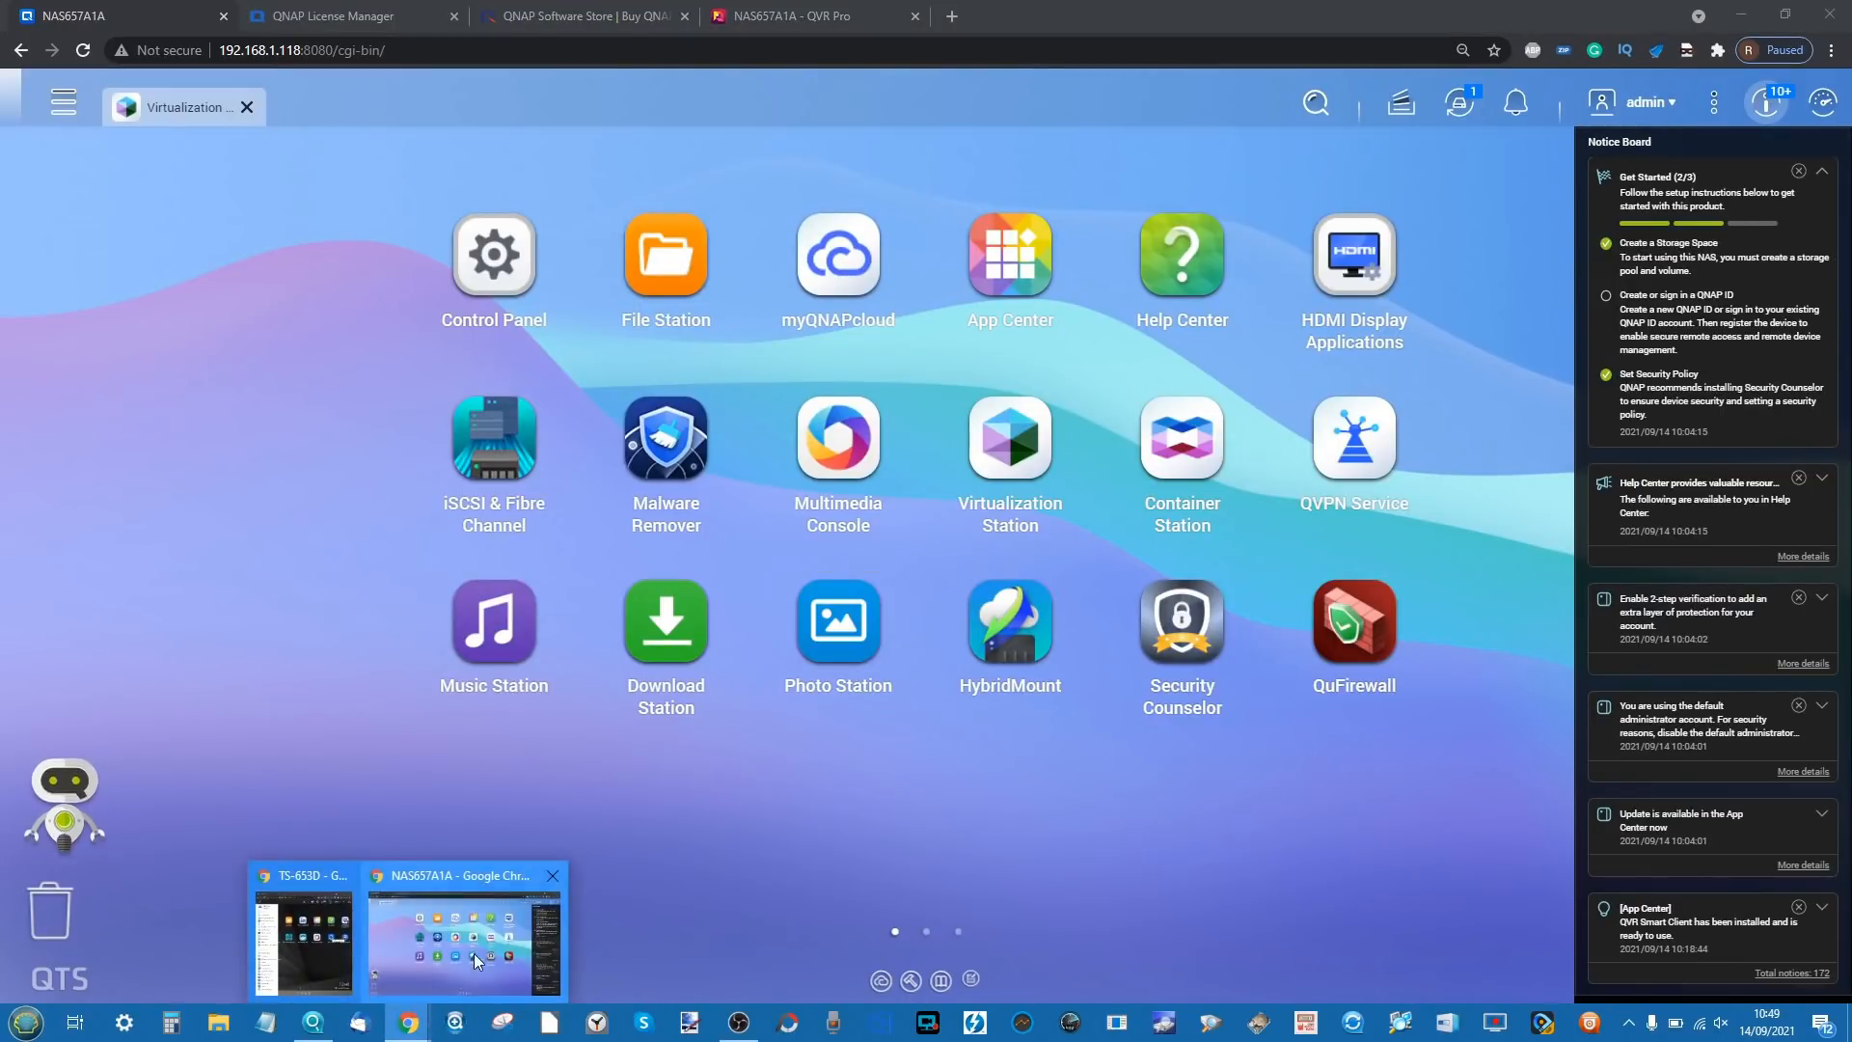
{"action": "left_click", "coordinate": [475, 954]}
- Bring the TS-653D NAS window to the front, maximized, with its main menu closed
{"action": "left_click", "coordinate": [406, 1023]}
{"action": "left_click", "coordinate": [277, 881]}
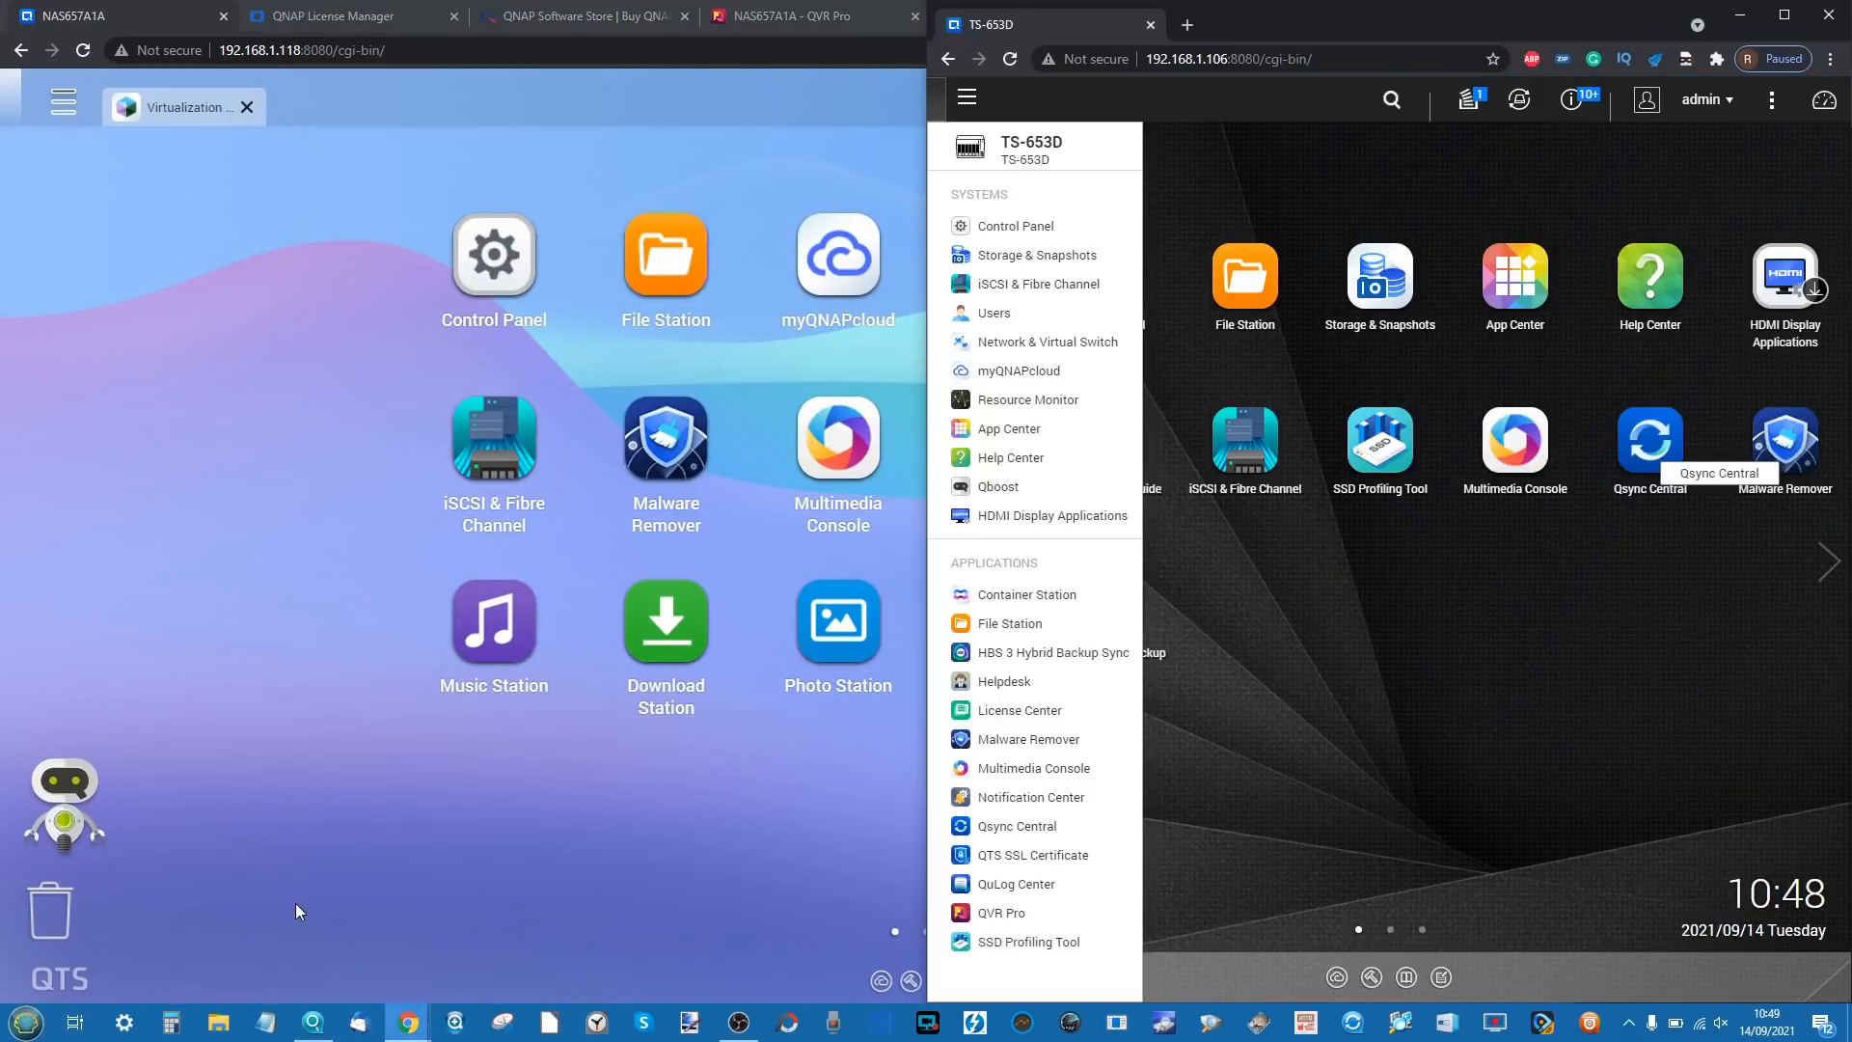
{"action": "left_click", "coordinate": [1784, 15]}
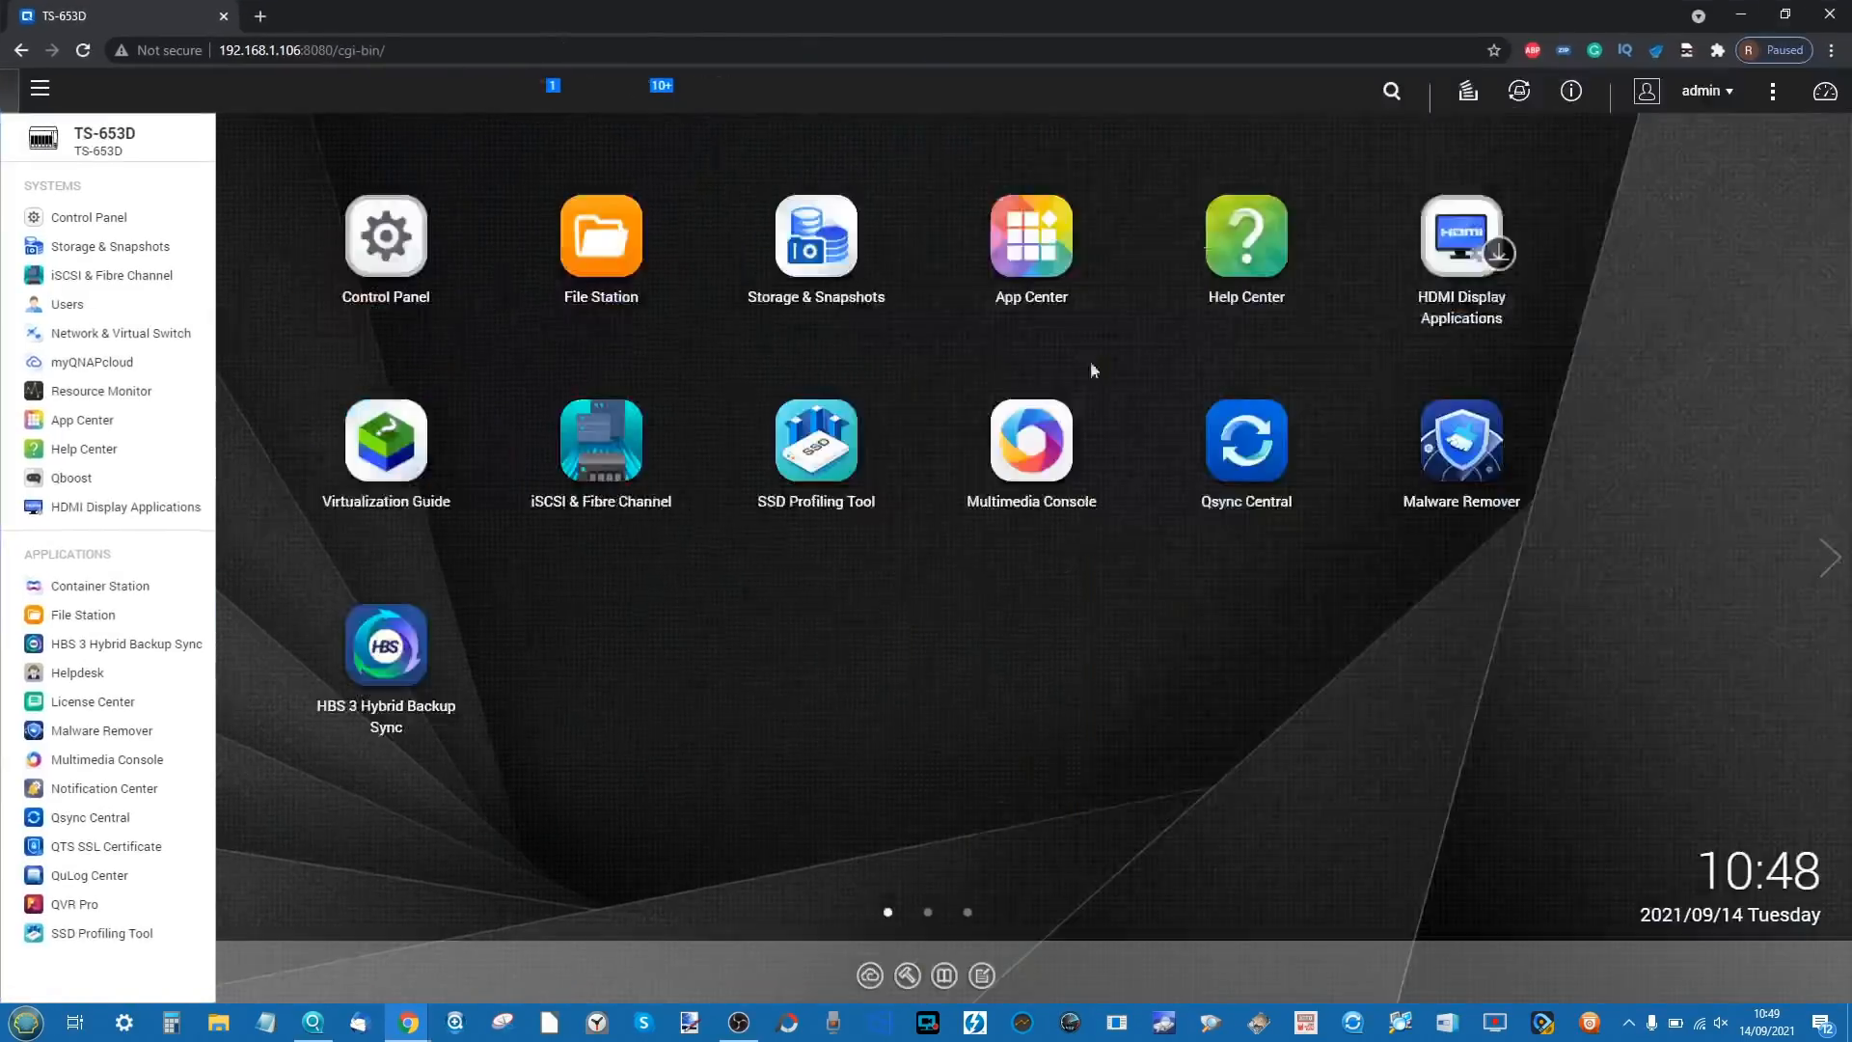
{"action": "left_click", "coordinate": [752, 642]}
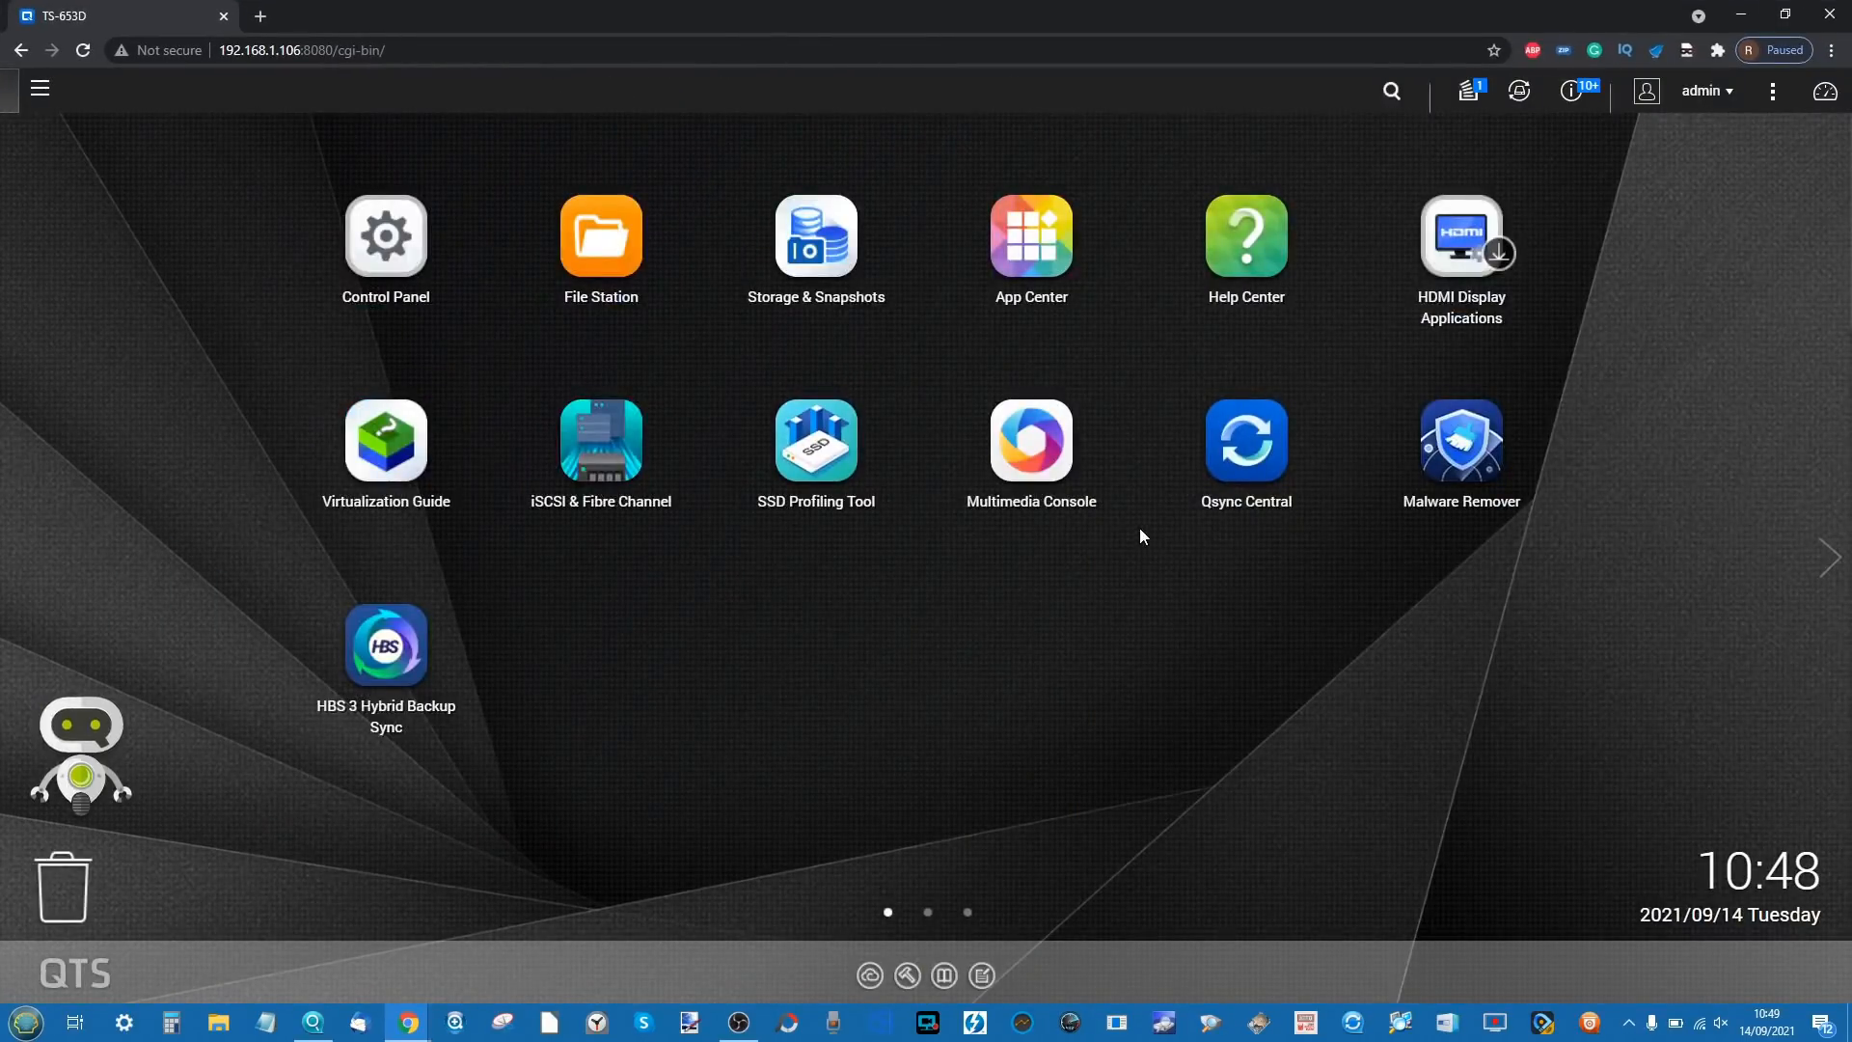
- Review TS-653D's event notifications, then minimize it and close NAS657A1A's Notice Board
{"action": "left_click", "coordinate": [1585, 99]}
{"action": "scroll", "coordinate": [1327, 424], "scroll_direction": "down", "scroll_amount": 5}
{"action": "scroll", "coordinate": [1327, 424], "scroll_direction": "up", "scroll_amount": 2}
{"action": "scroll", "coordinate": [1328, 425], "scroll_direction": "up", "scroll_amount": 2}
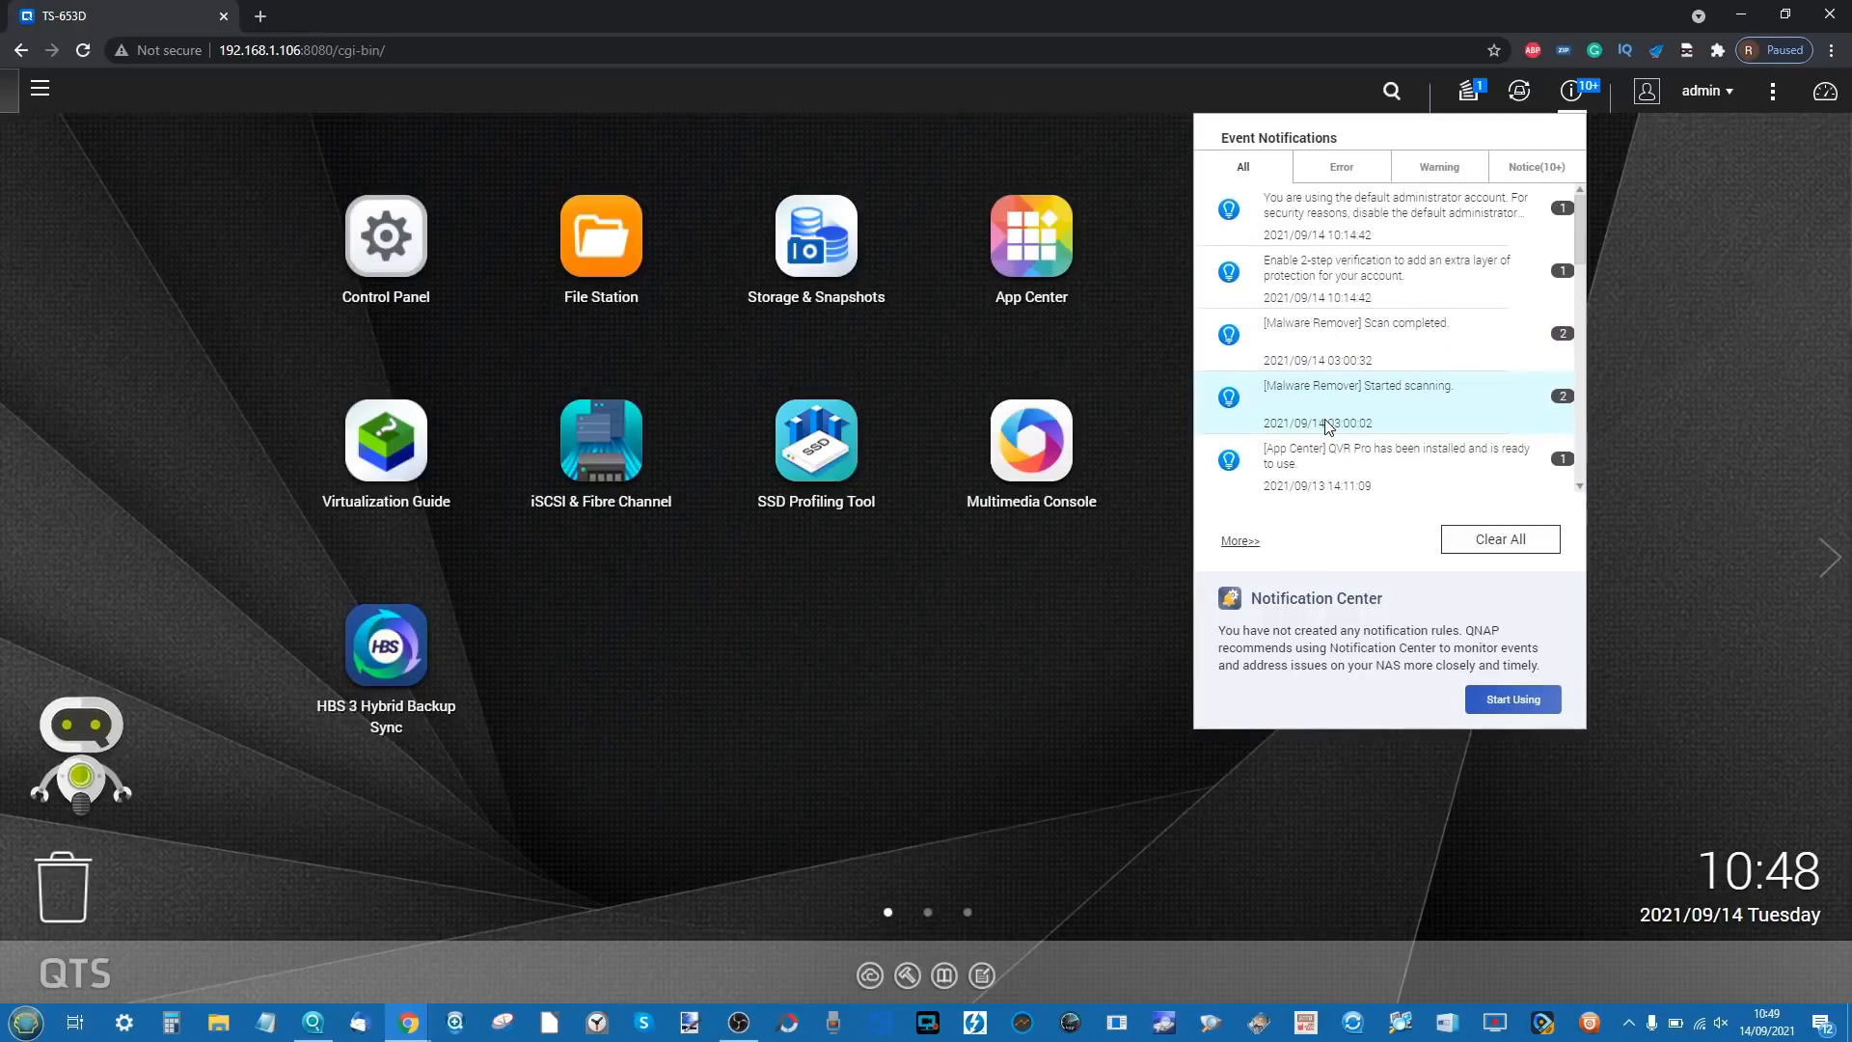
{"action": "left_click", "coordinate": [1667, 480]}
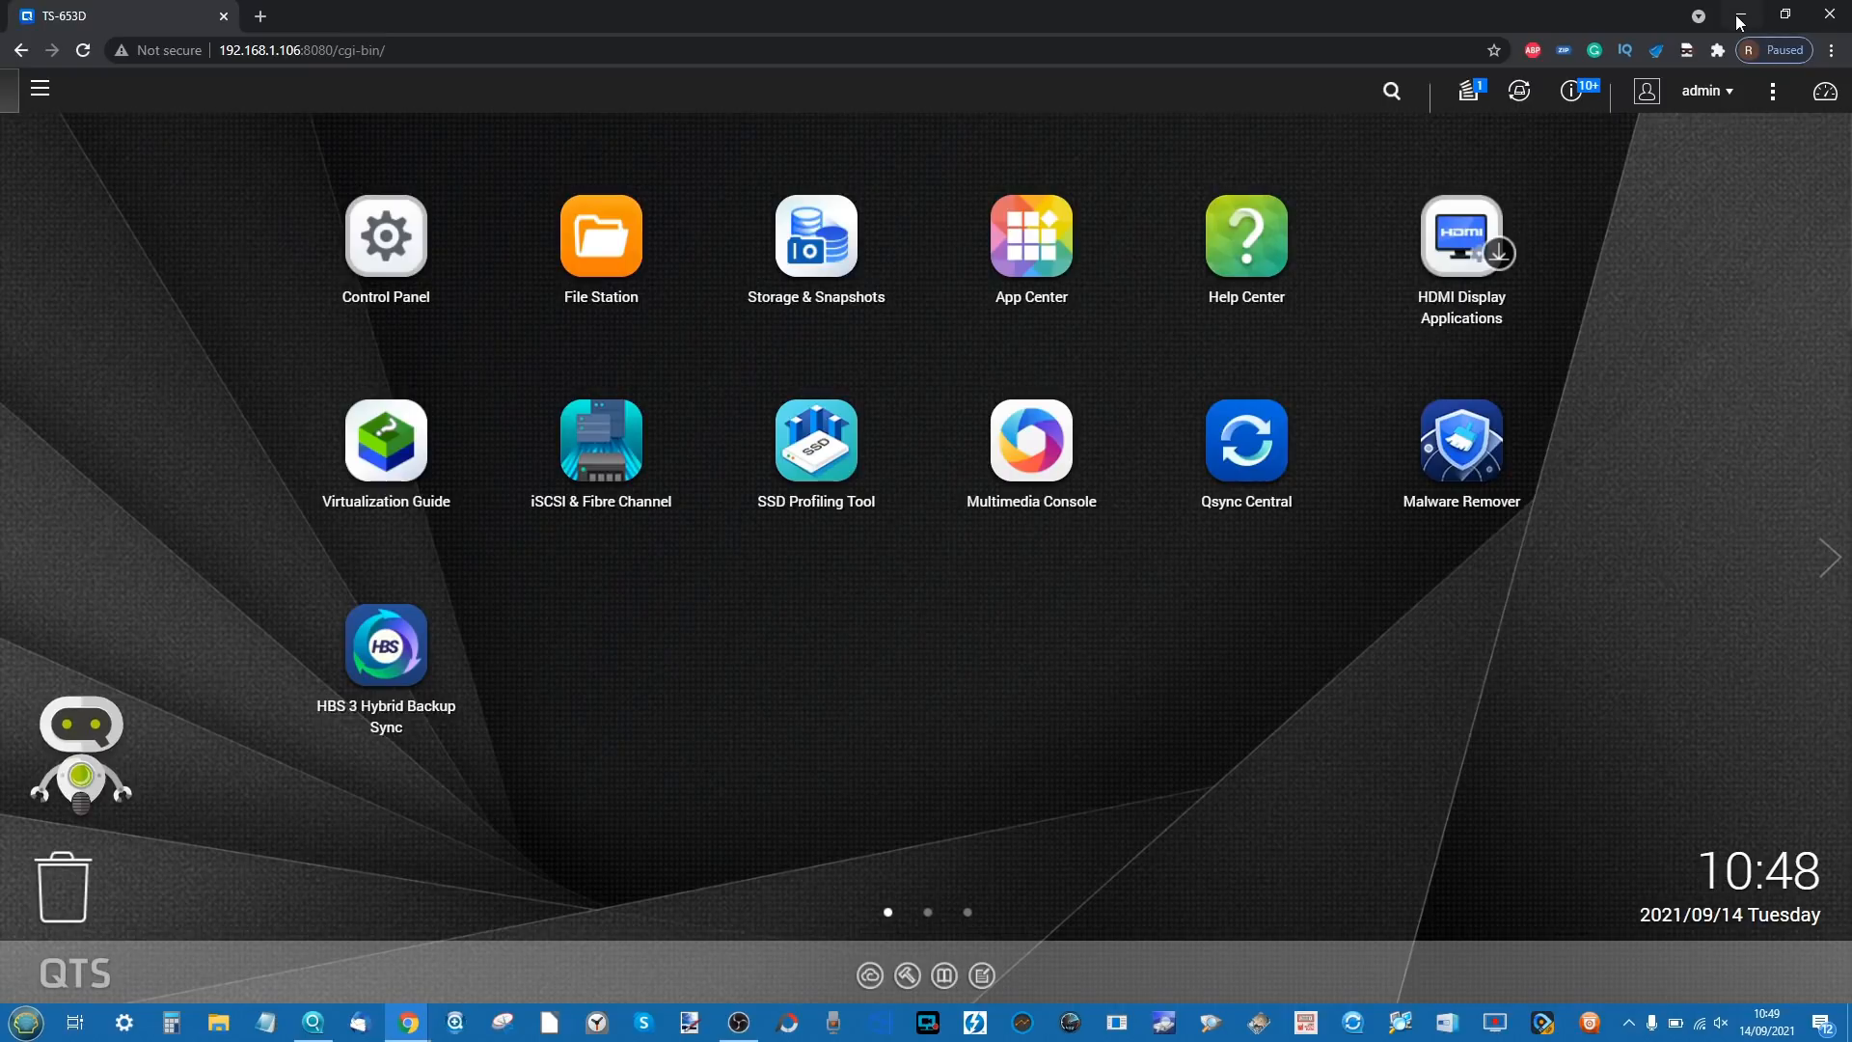
{"action": "left_click", "coordinate": [1742, 14]}
{"action": "left_click", "coordinate": [1248, 794]}
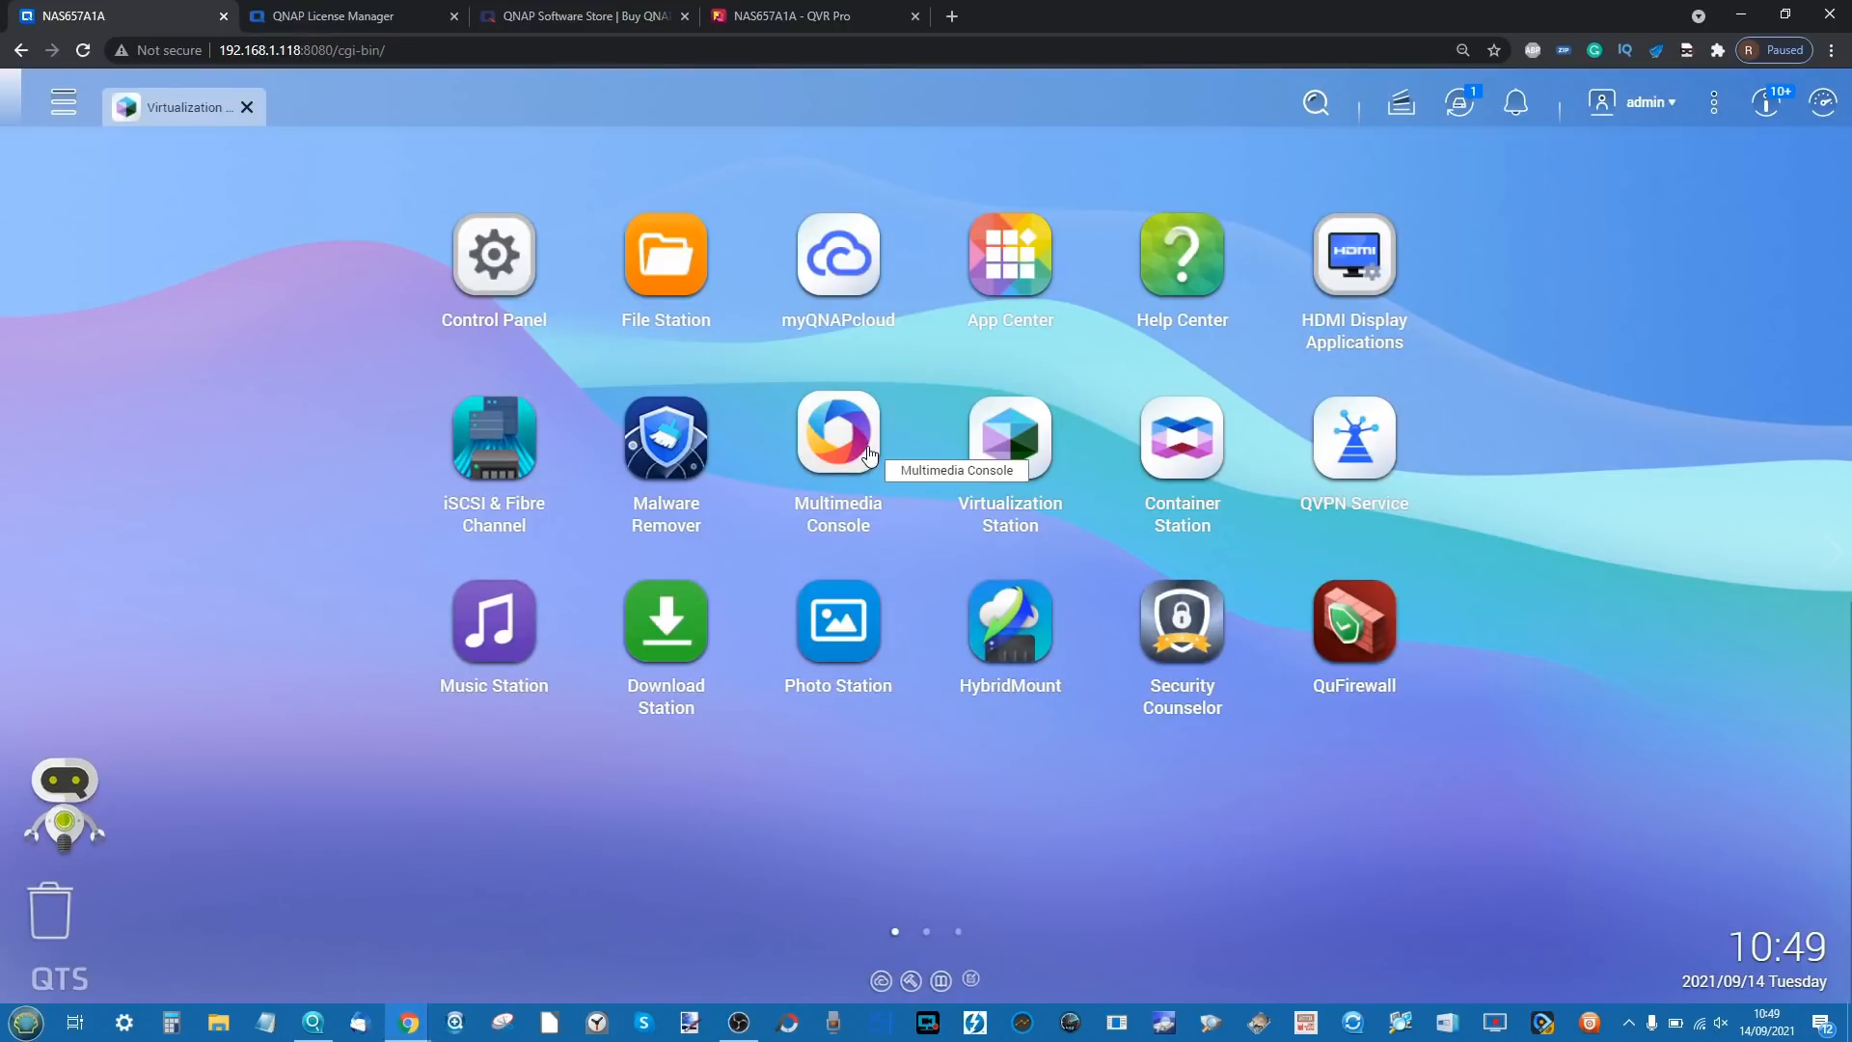
{"action": "left_click", "coordinate": [1349, 426]}
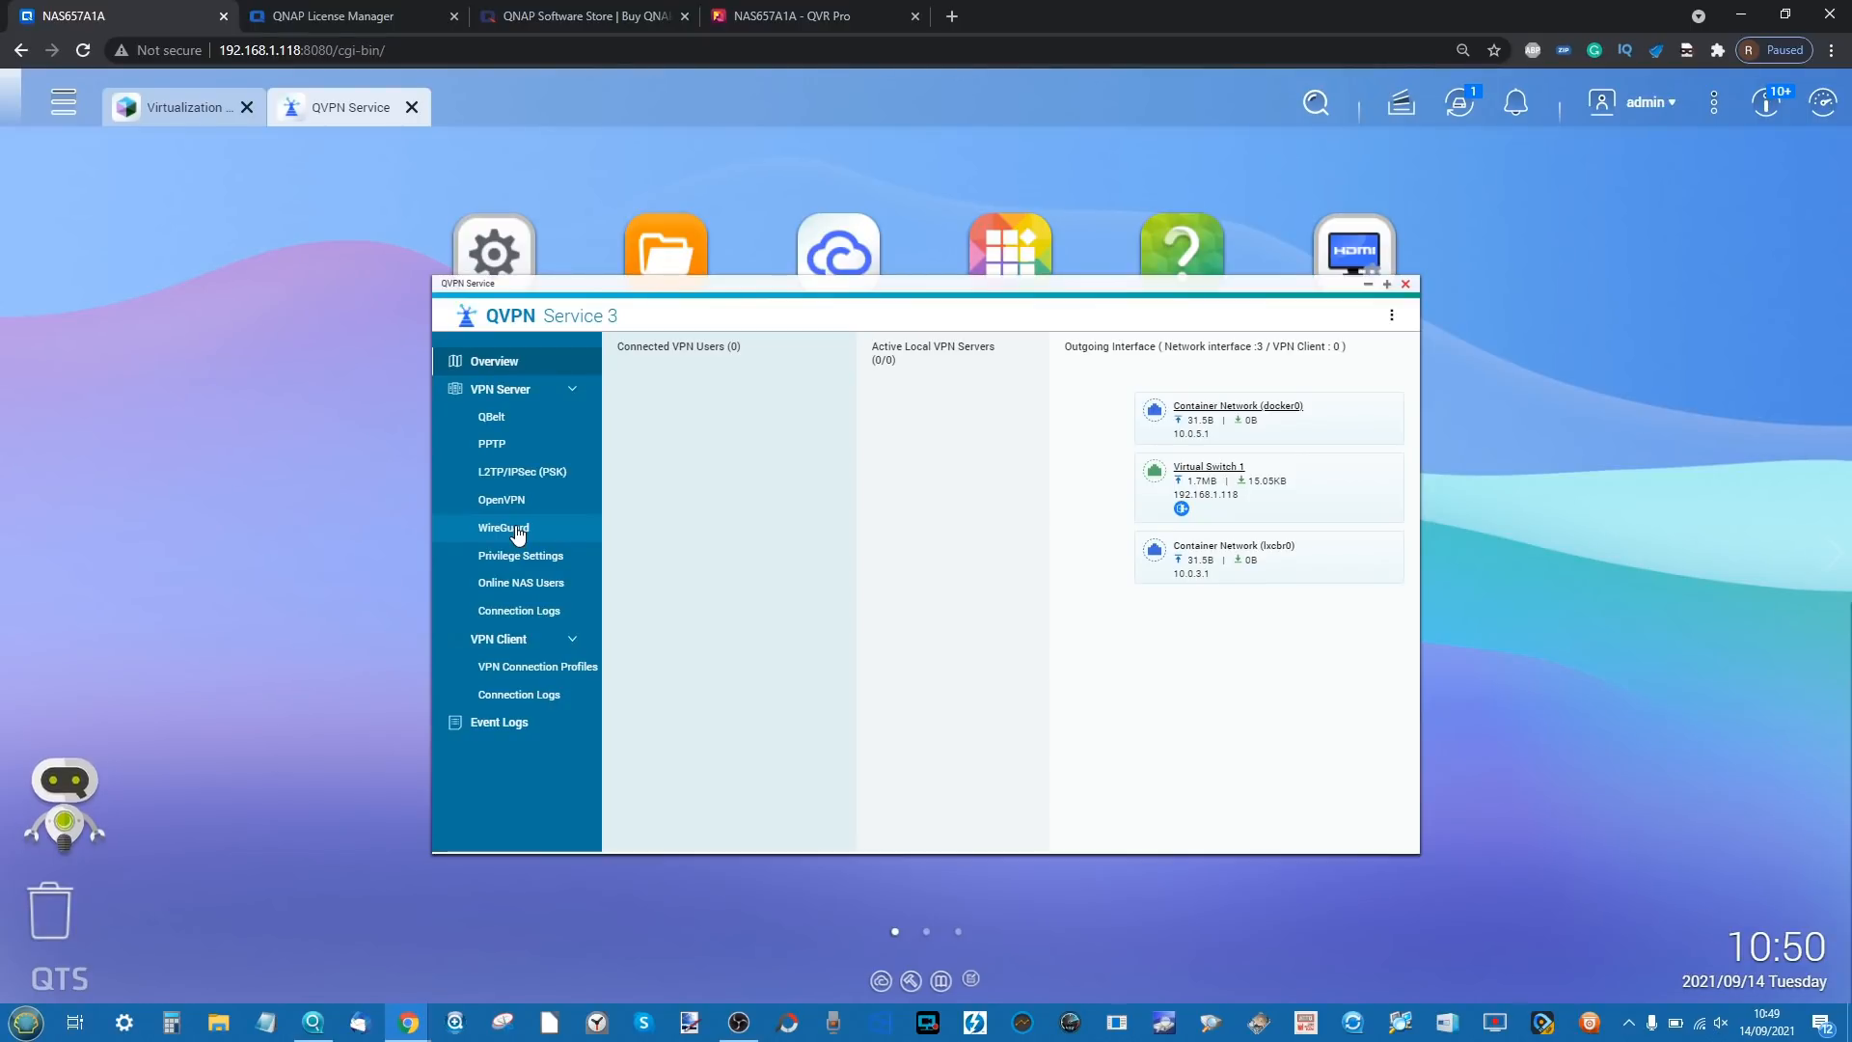
{"action": "left_click", "coordinate": [517, 530]}
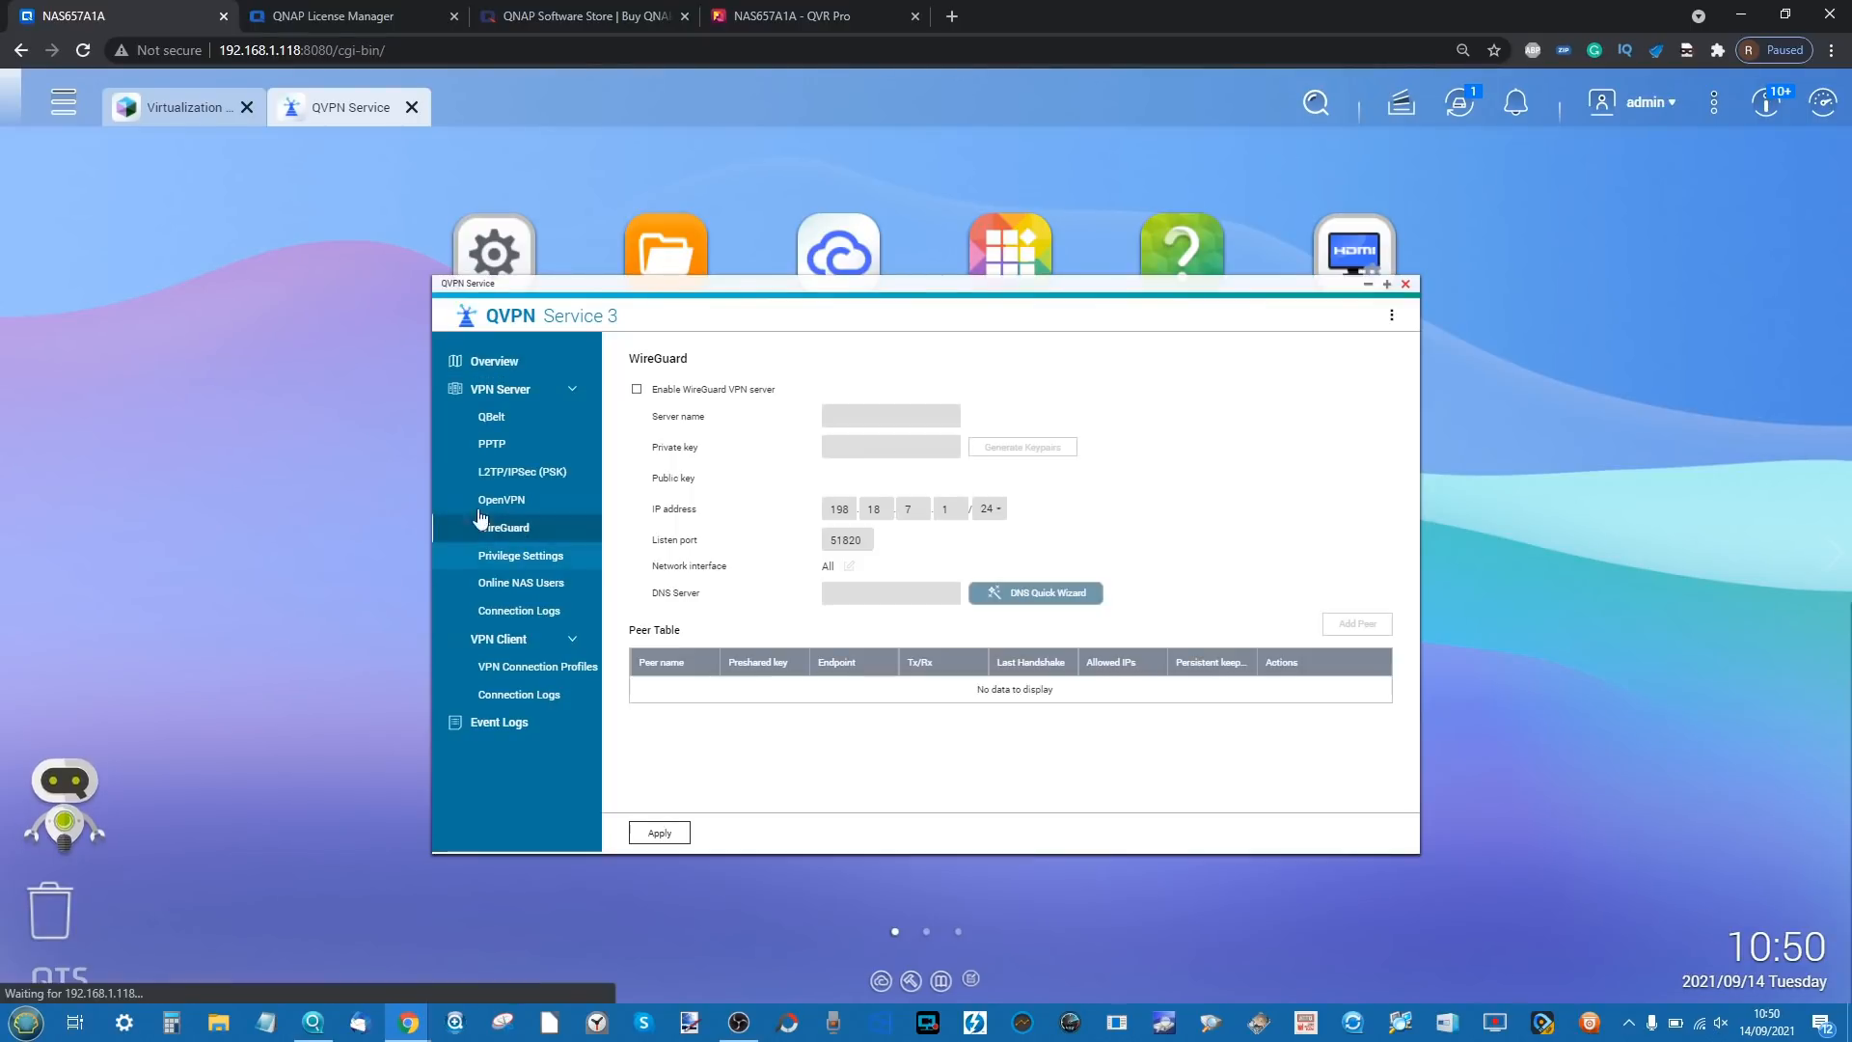
{"action": "left_click", "coordinate": [493, 419]}
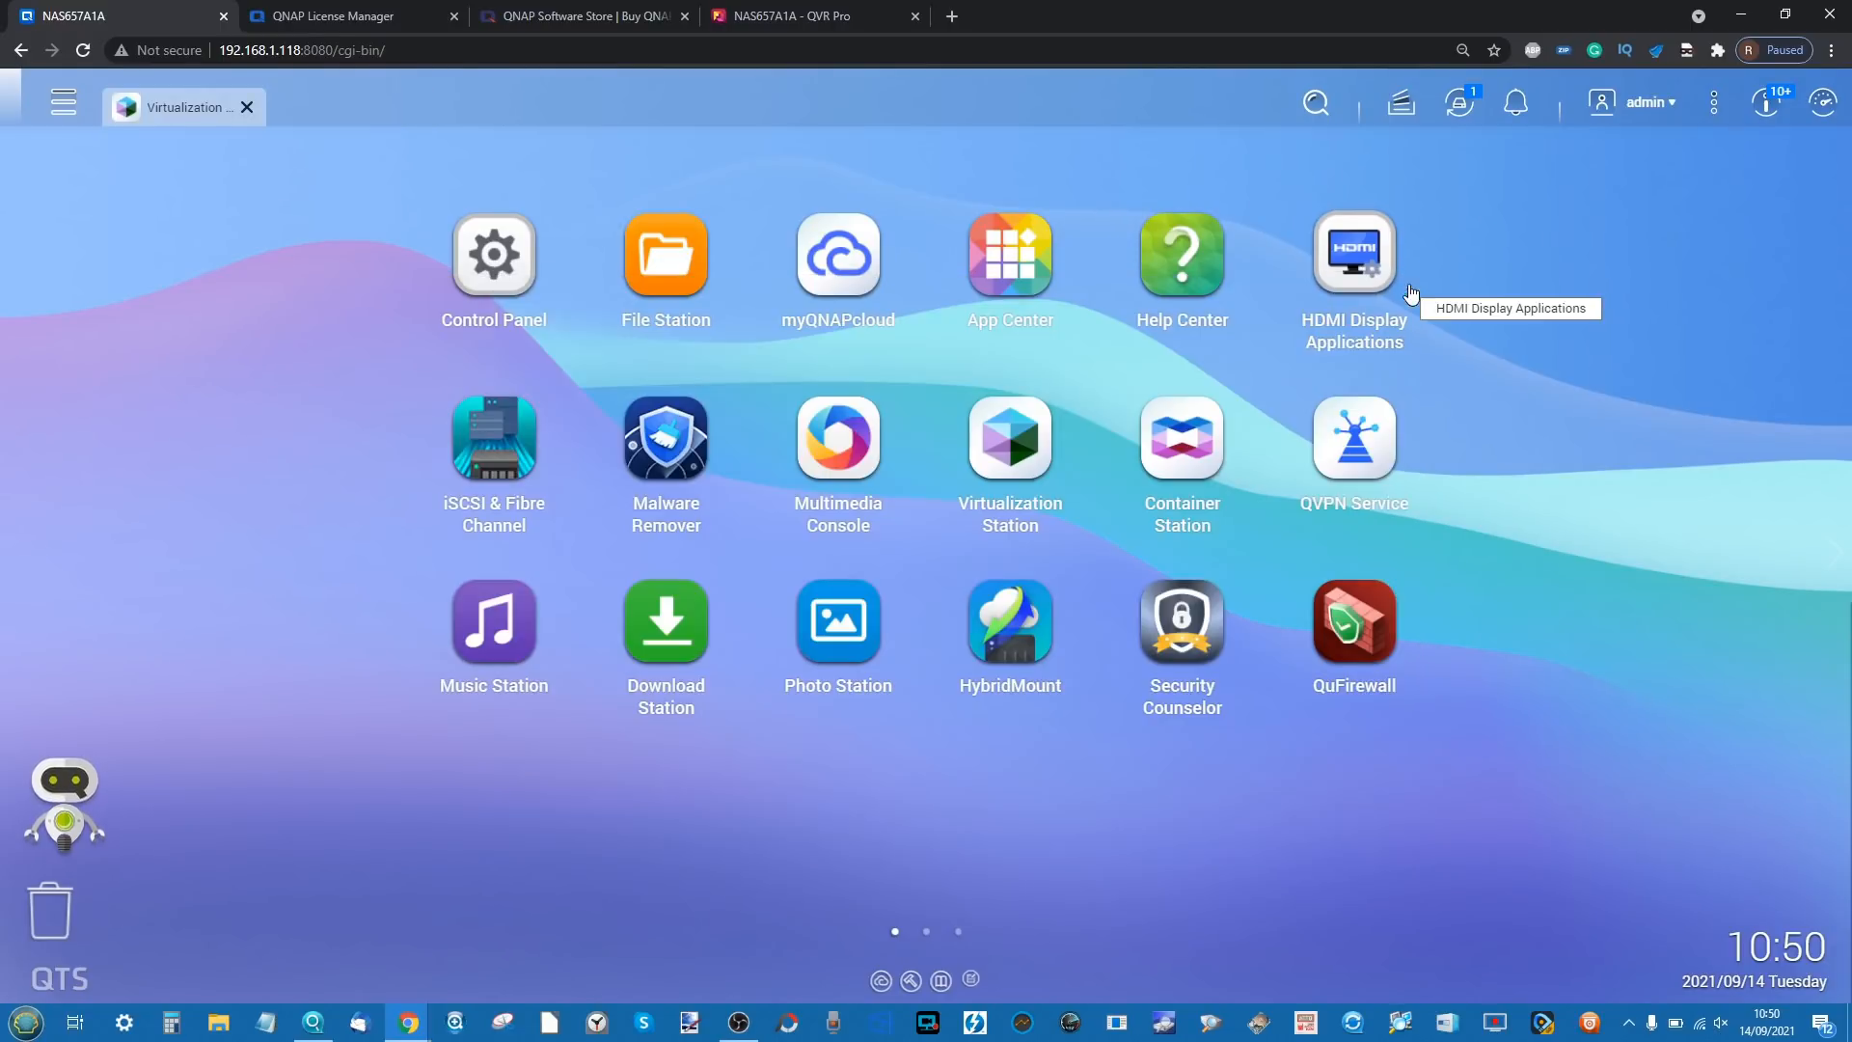
{"action": "left_click", "coordinate": [1406, 284]}
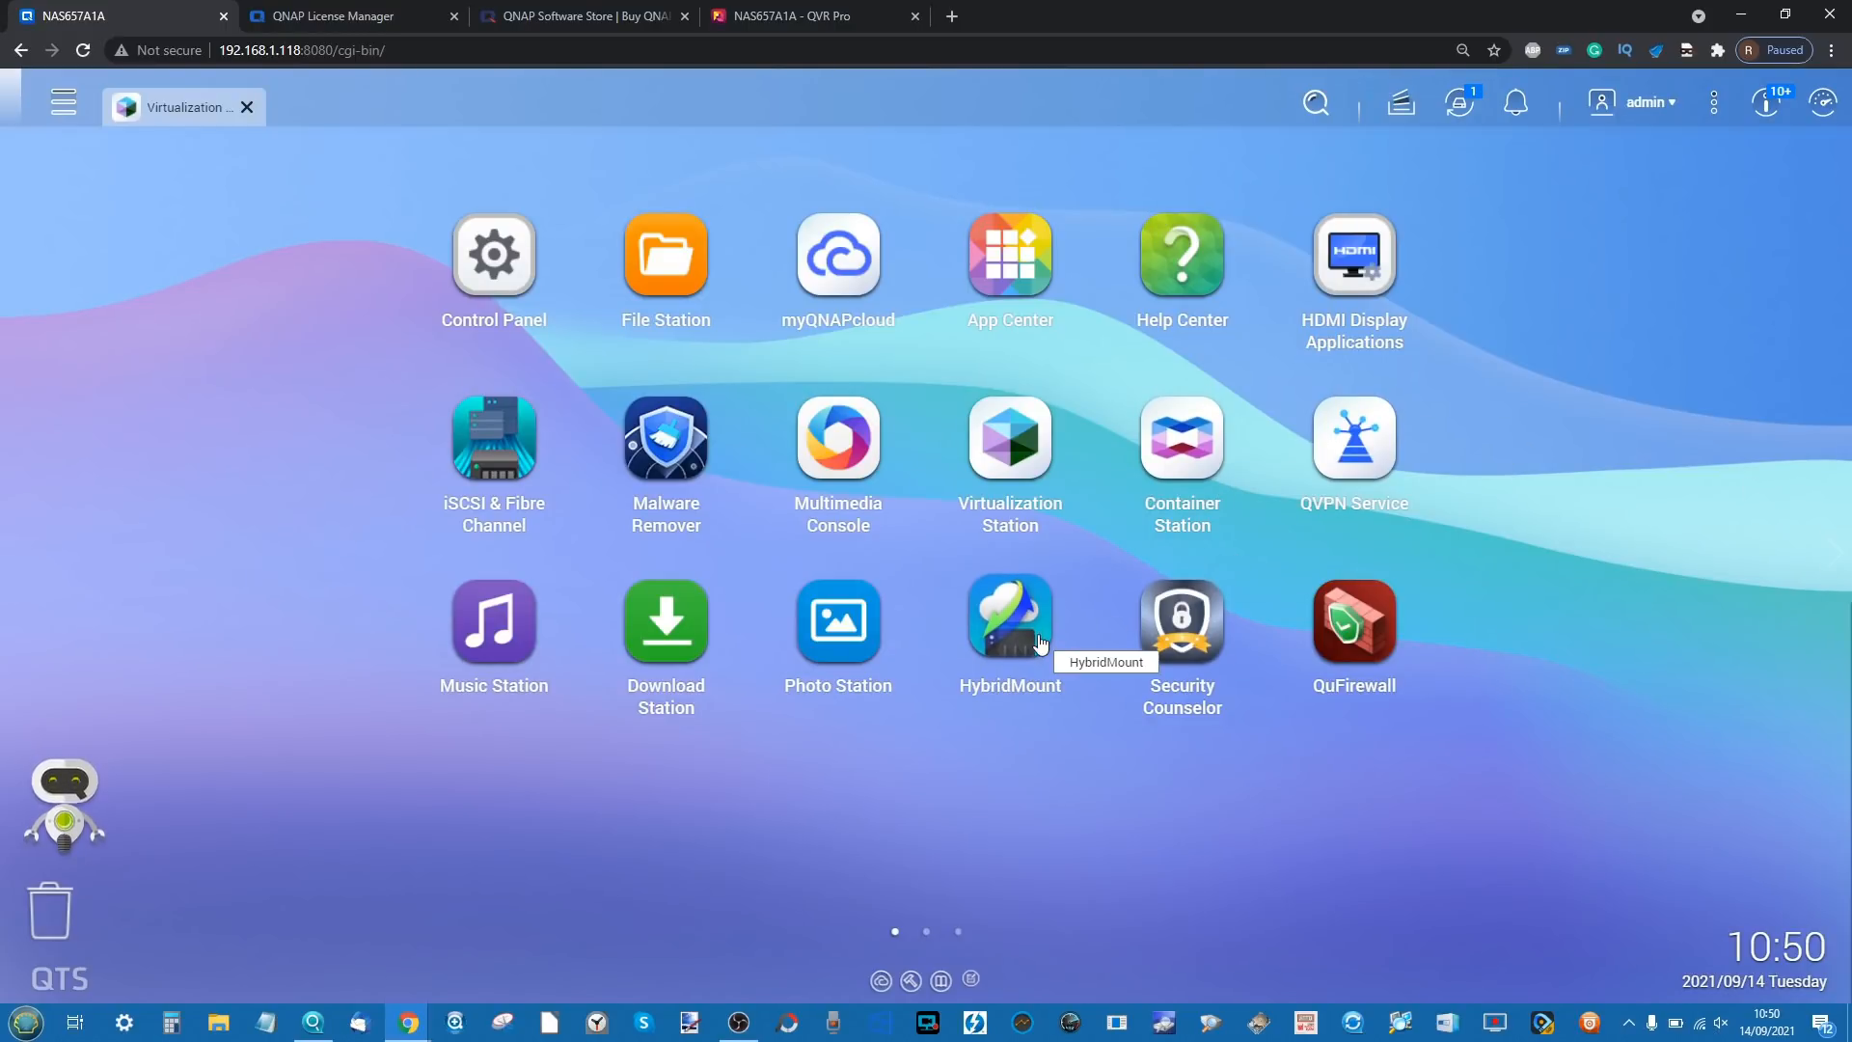
{"action": "left_click", "coordinate": [1010, 615]}
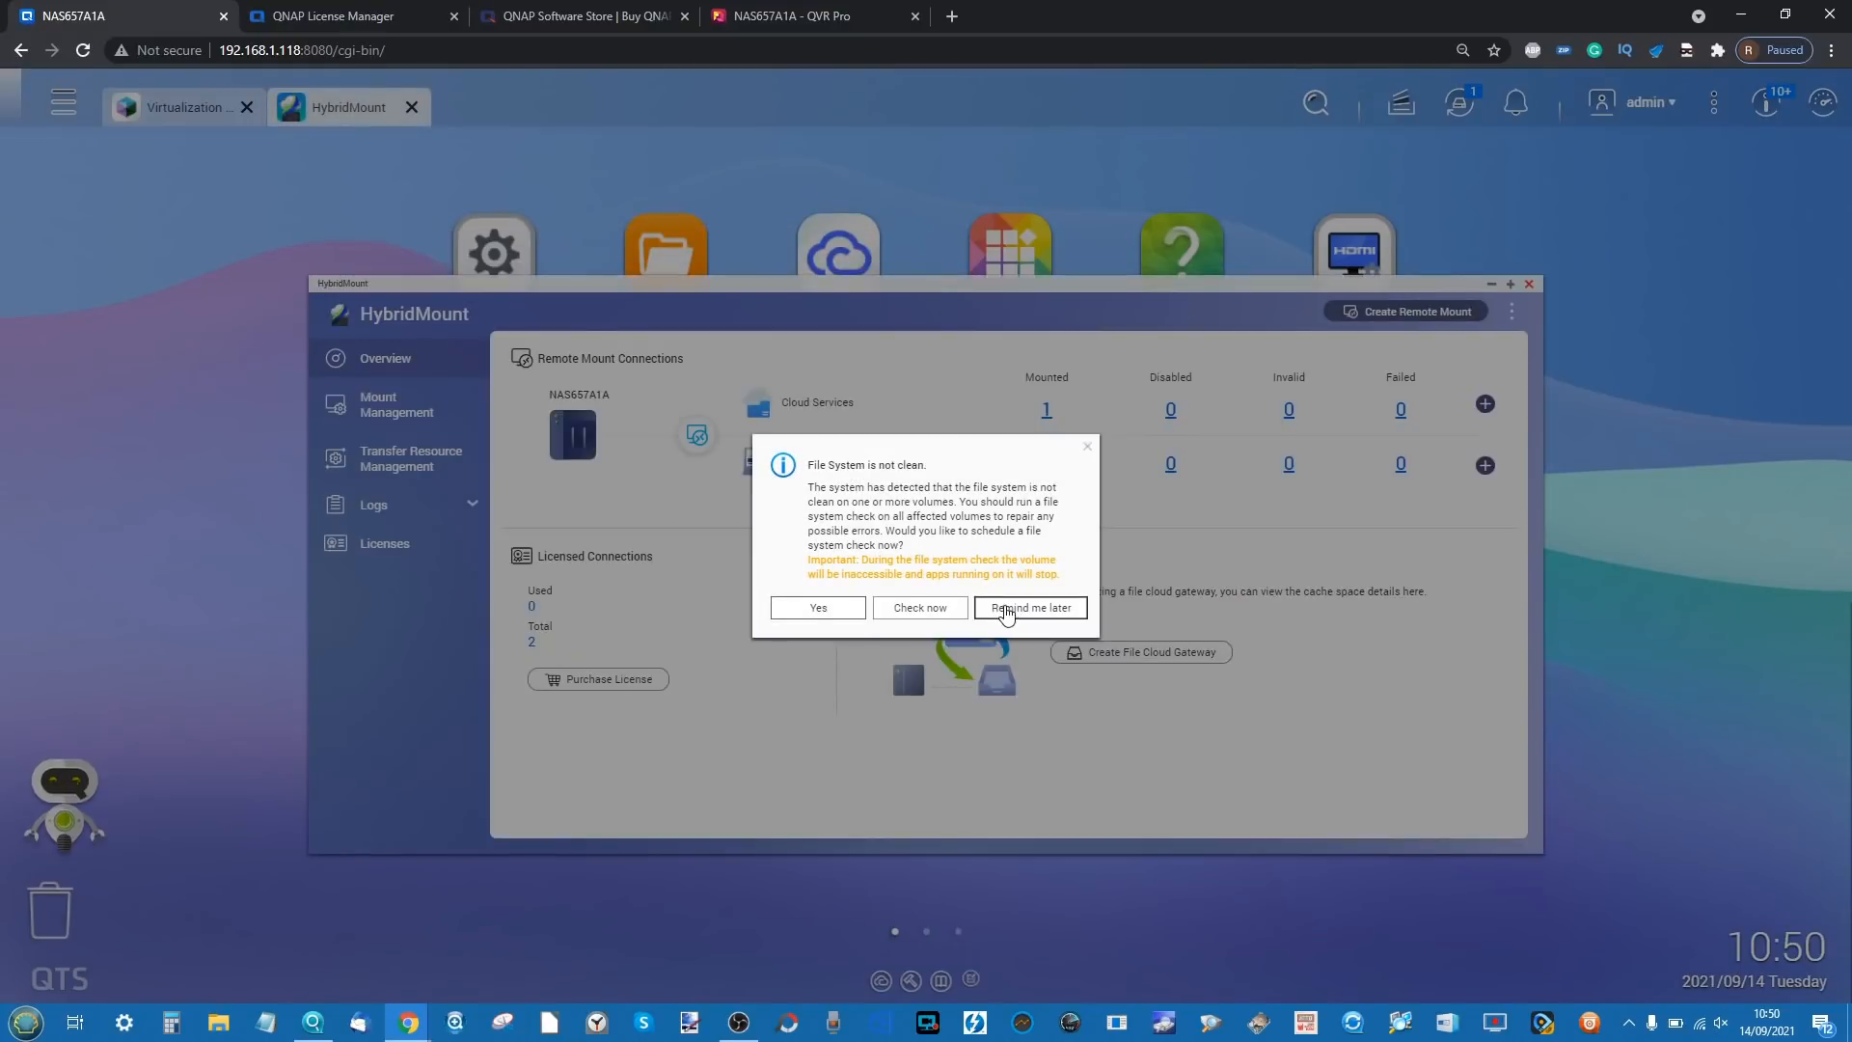
{"action": "left_click", "coordinate": [1006, 610]}
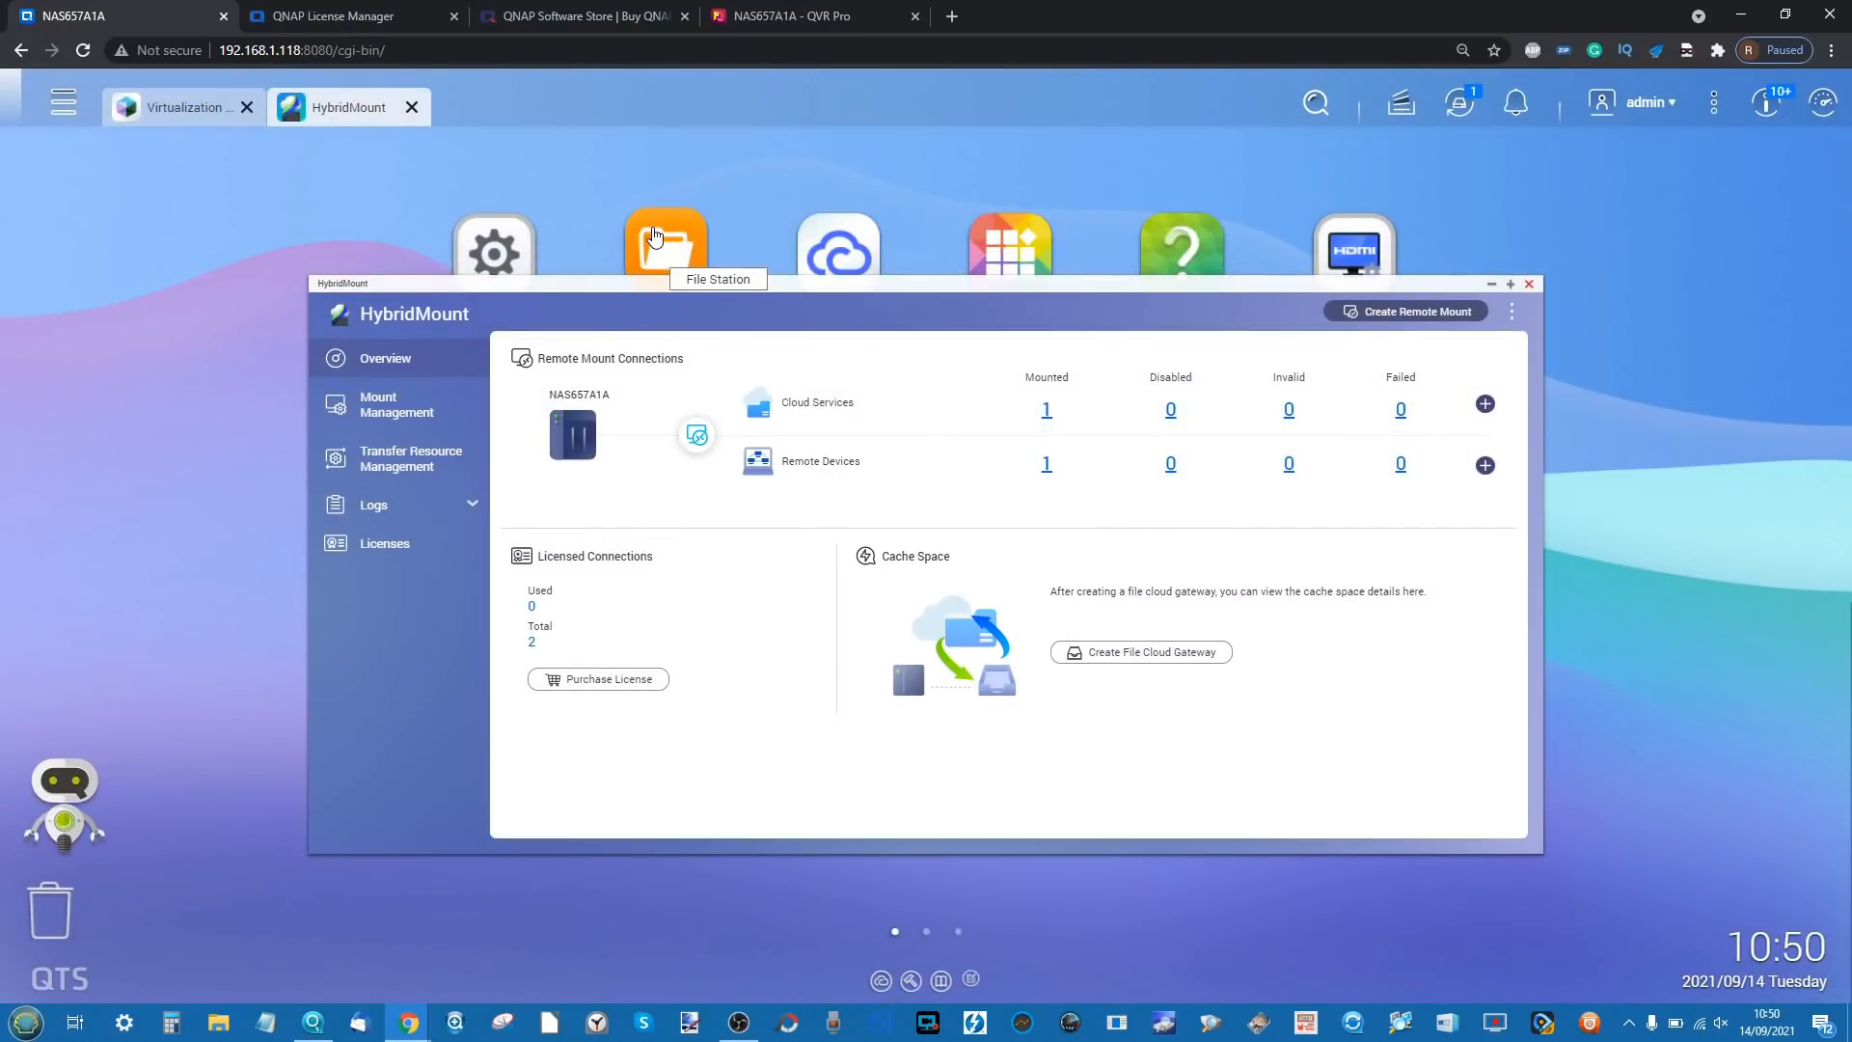
{"action": "left_click_drag", "start_coordinate": [799, 287], "coordinate": [776, 361]}
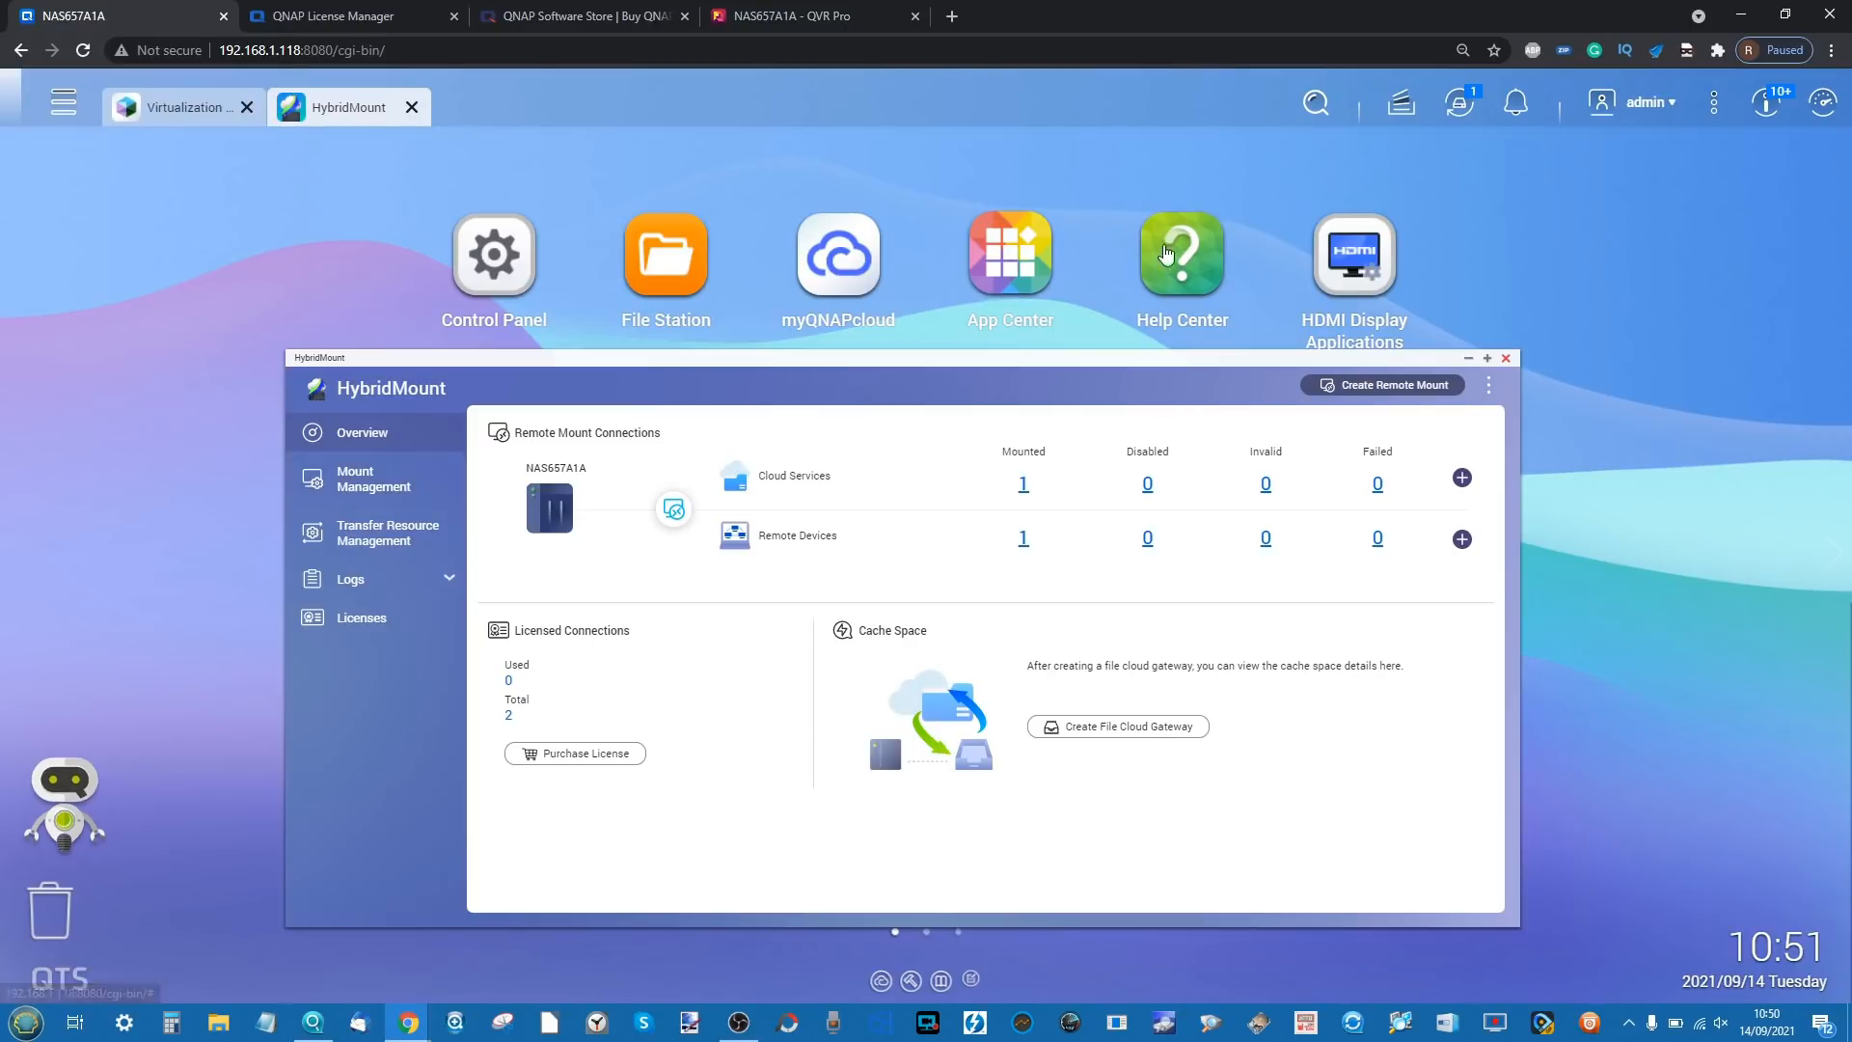
{"action": "left_click", "coordinate": [1506, 358]}
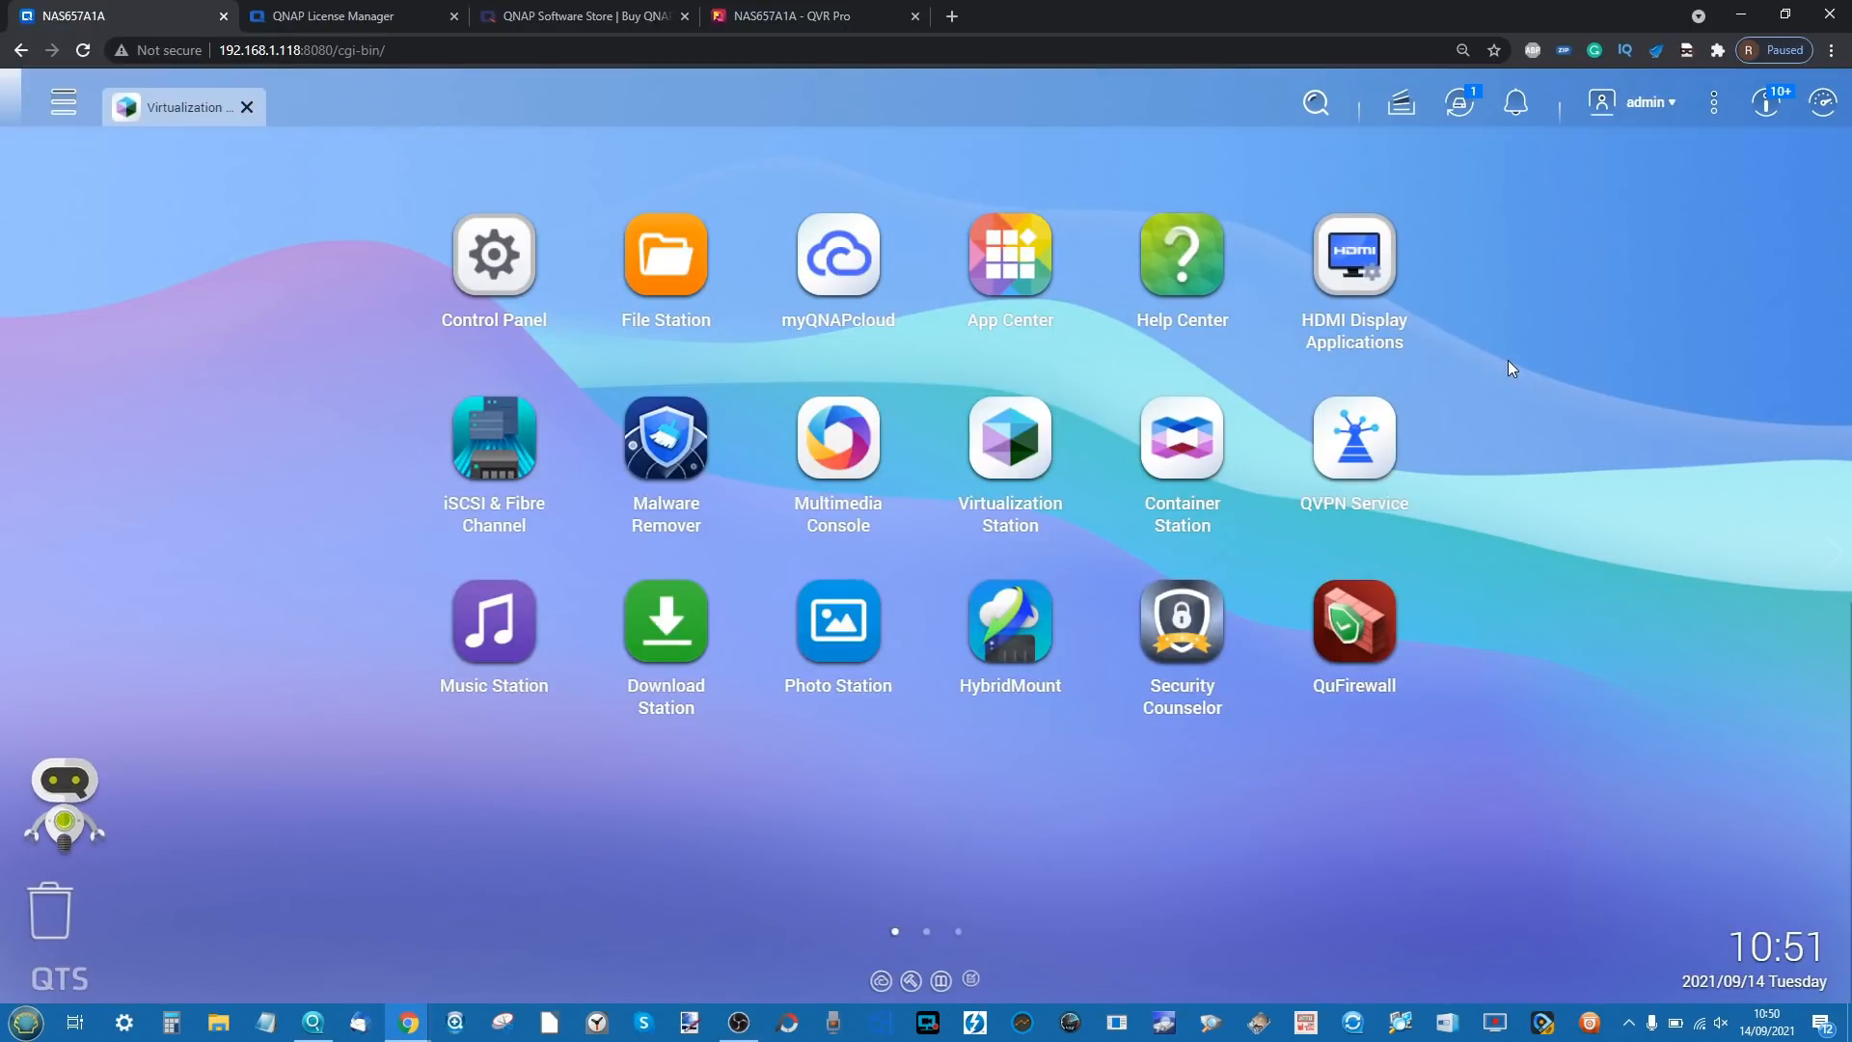
- On the second app page, open Qfiling, minimize it, and launch Qsirch
{"action": "left_click", "coordinate": [1836, 550]}
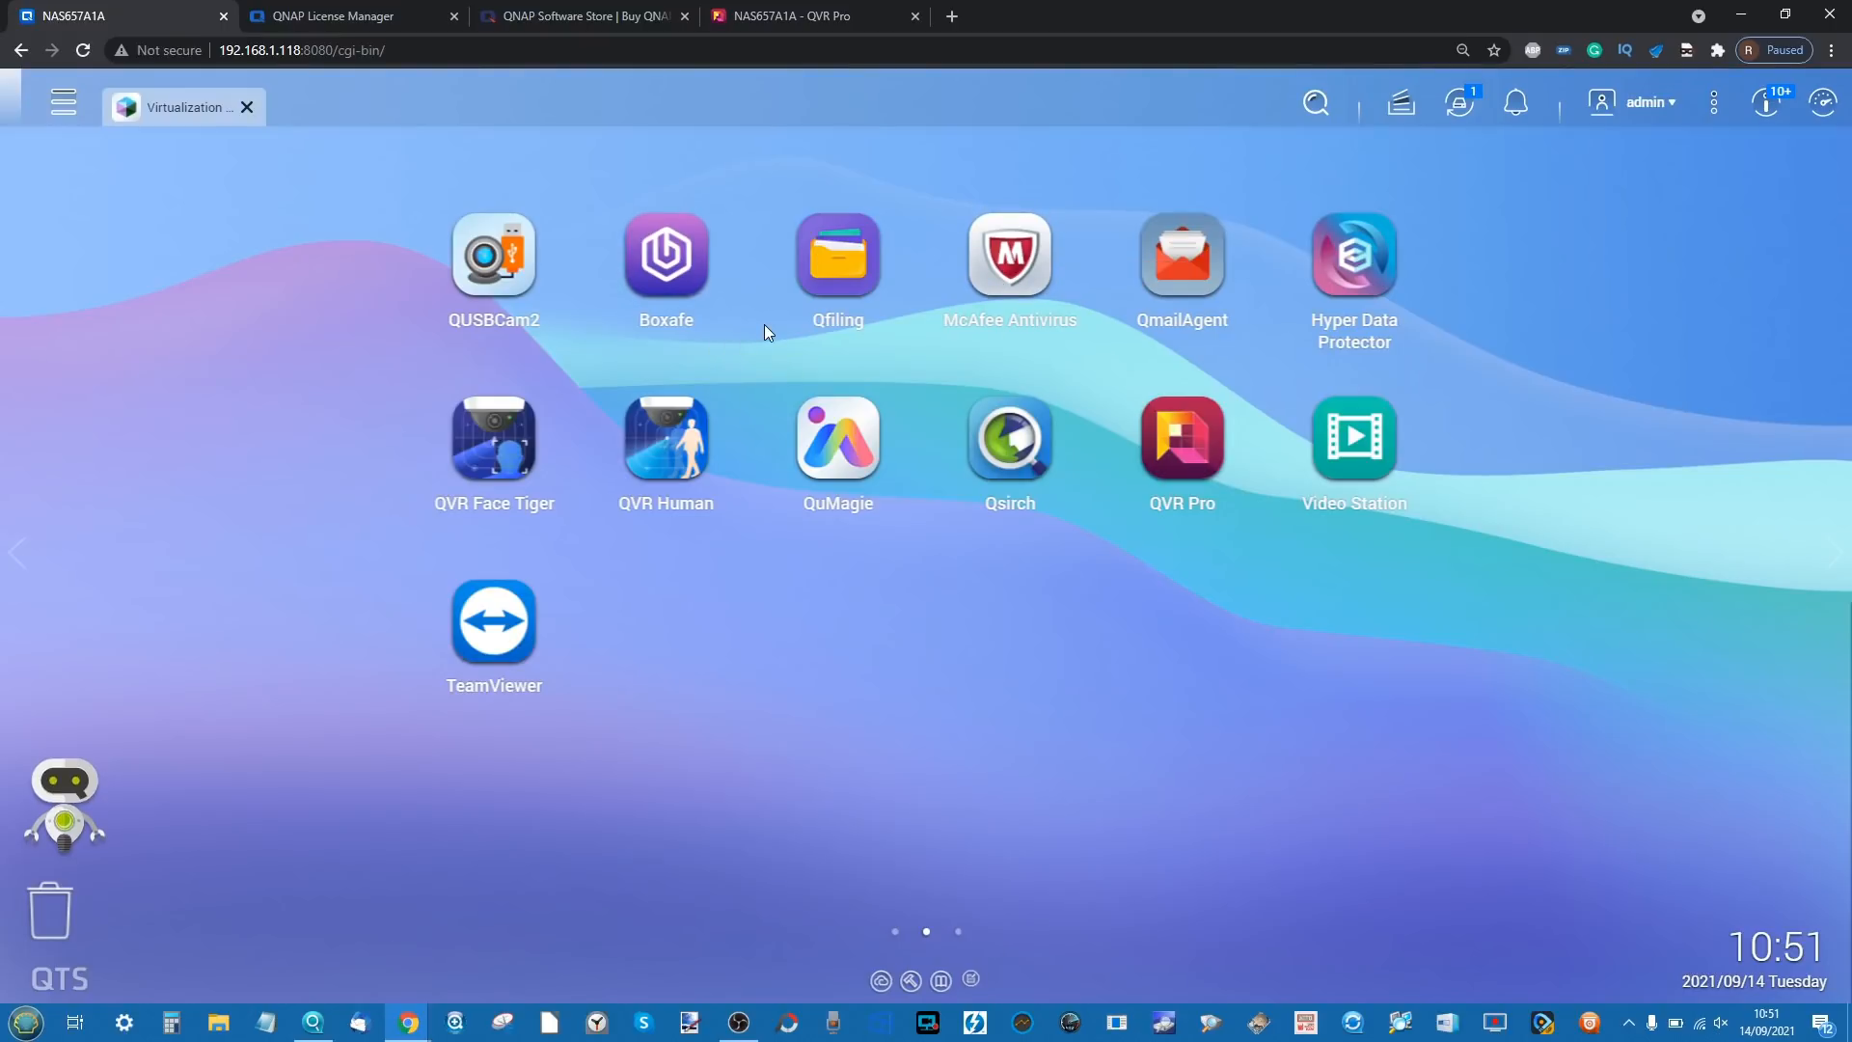
{"action": "left_click", "coordinate": [846, 262]}
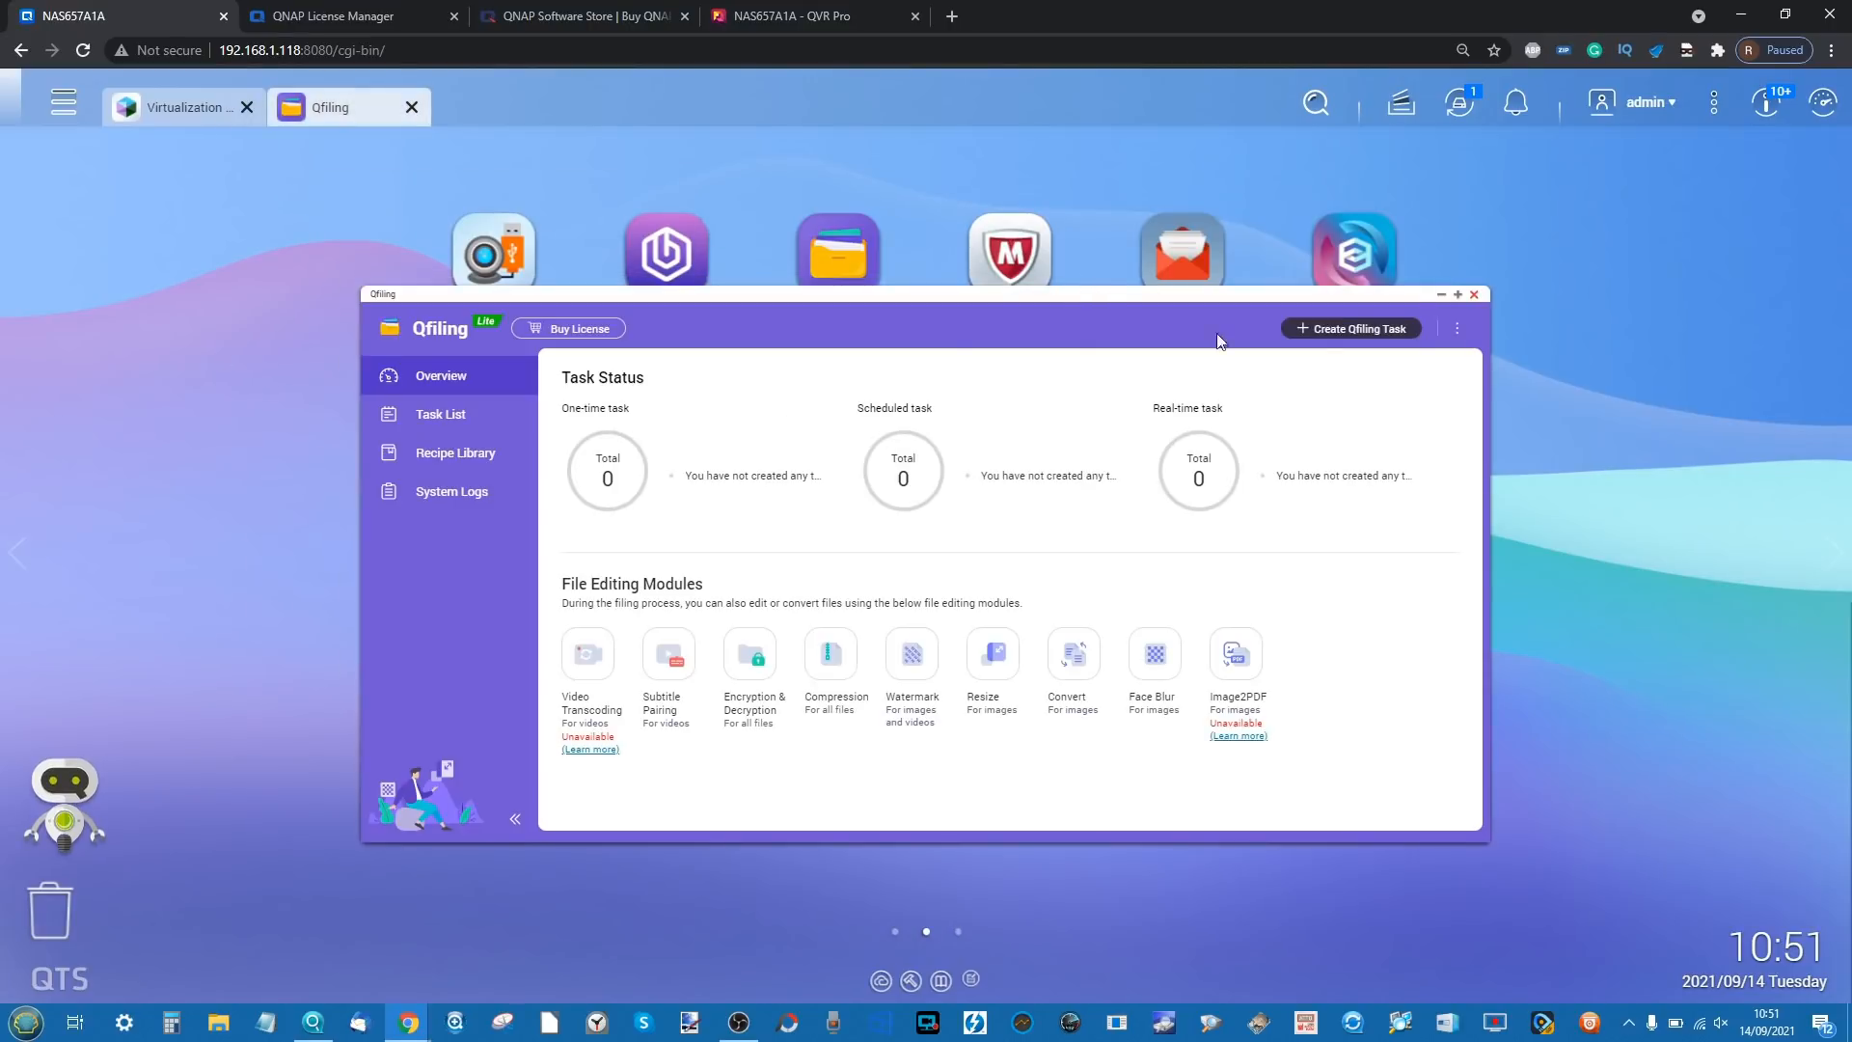
{"action": "left_click", "coordinate": [1441, 294]}
{"action": "left_click", "coordinate": [957, 445]}
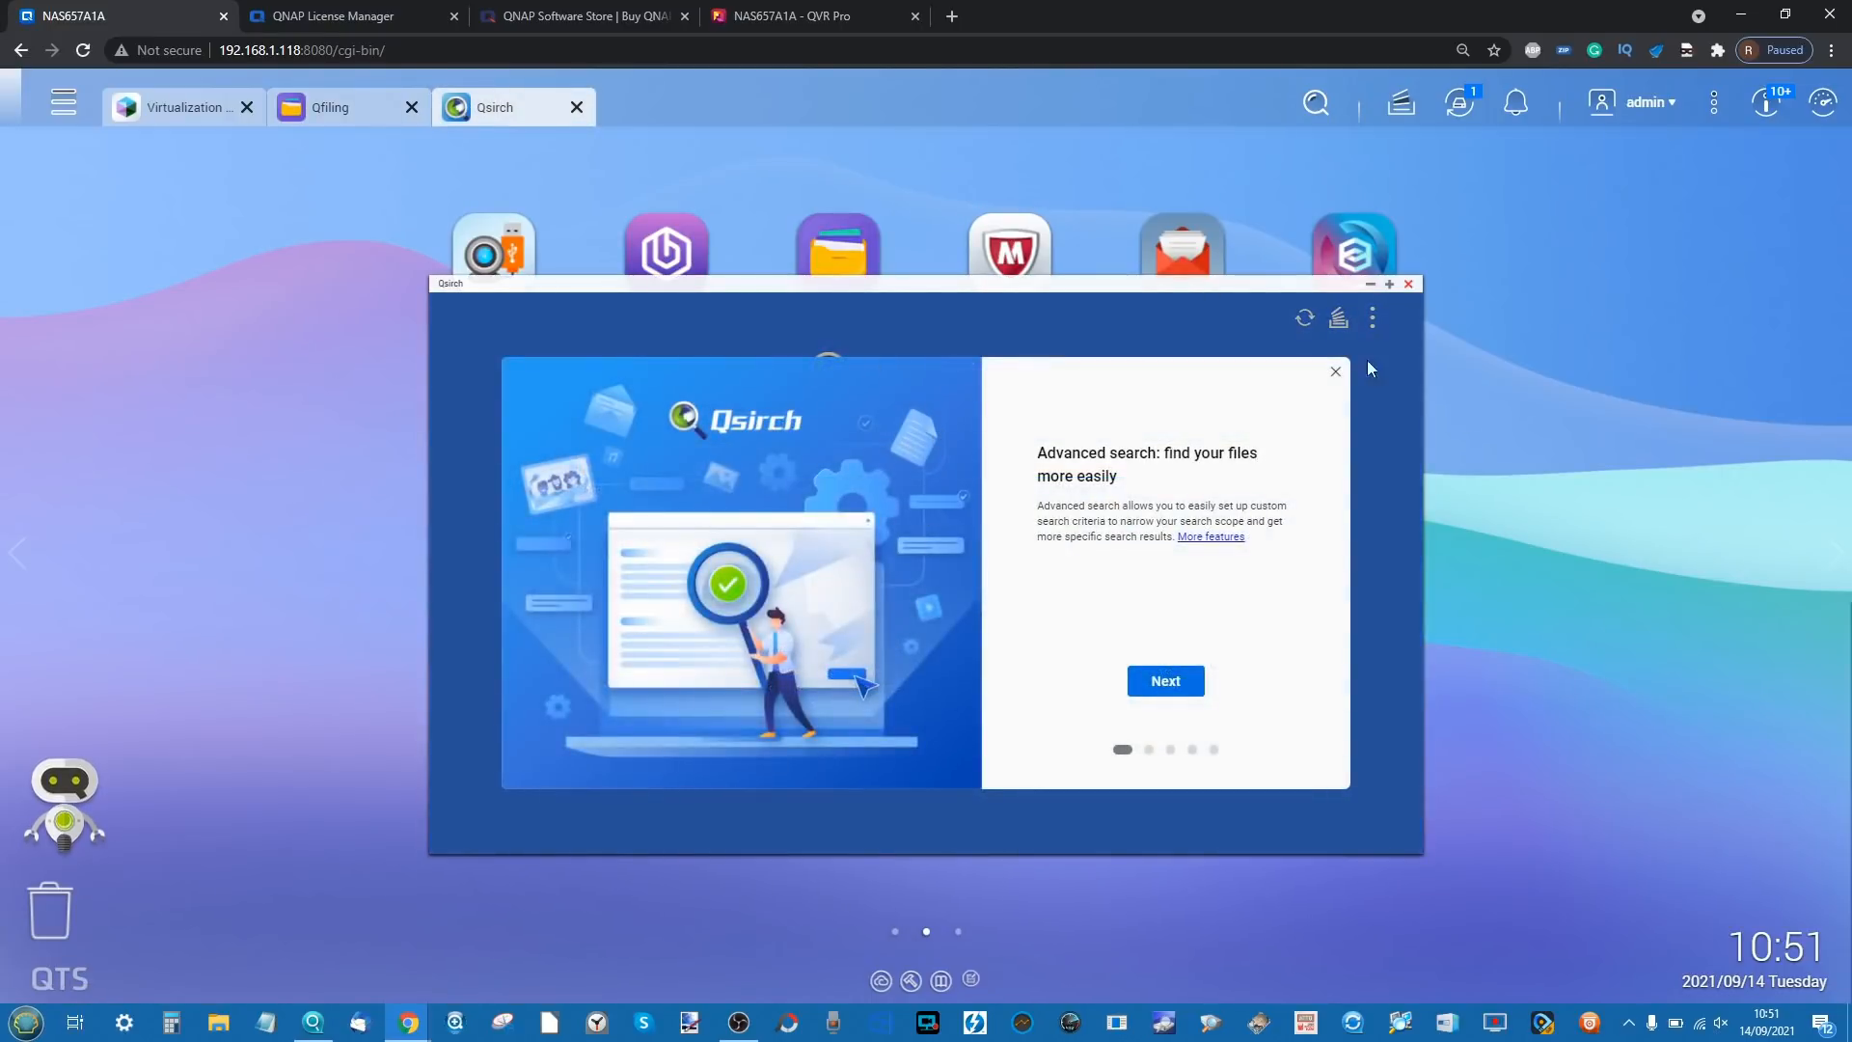
- Dismiss Qsirch's Quick Start tour, search for mp3 files, then minimize Qsirch
{"action": "left_click", "coordinate": [1336, 372]}
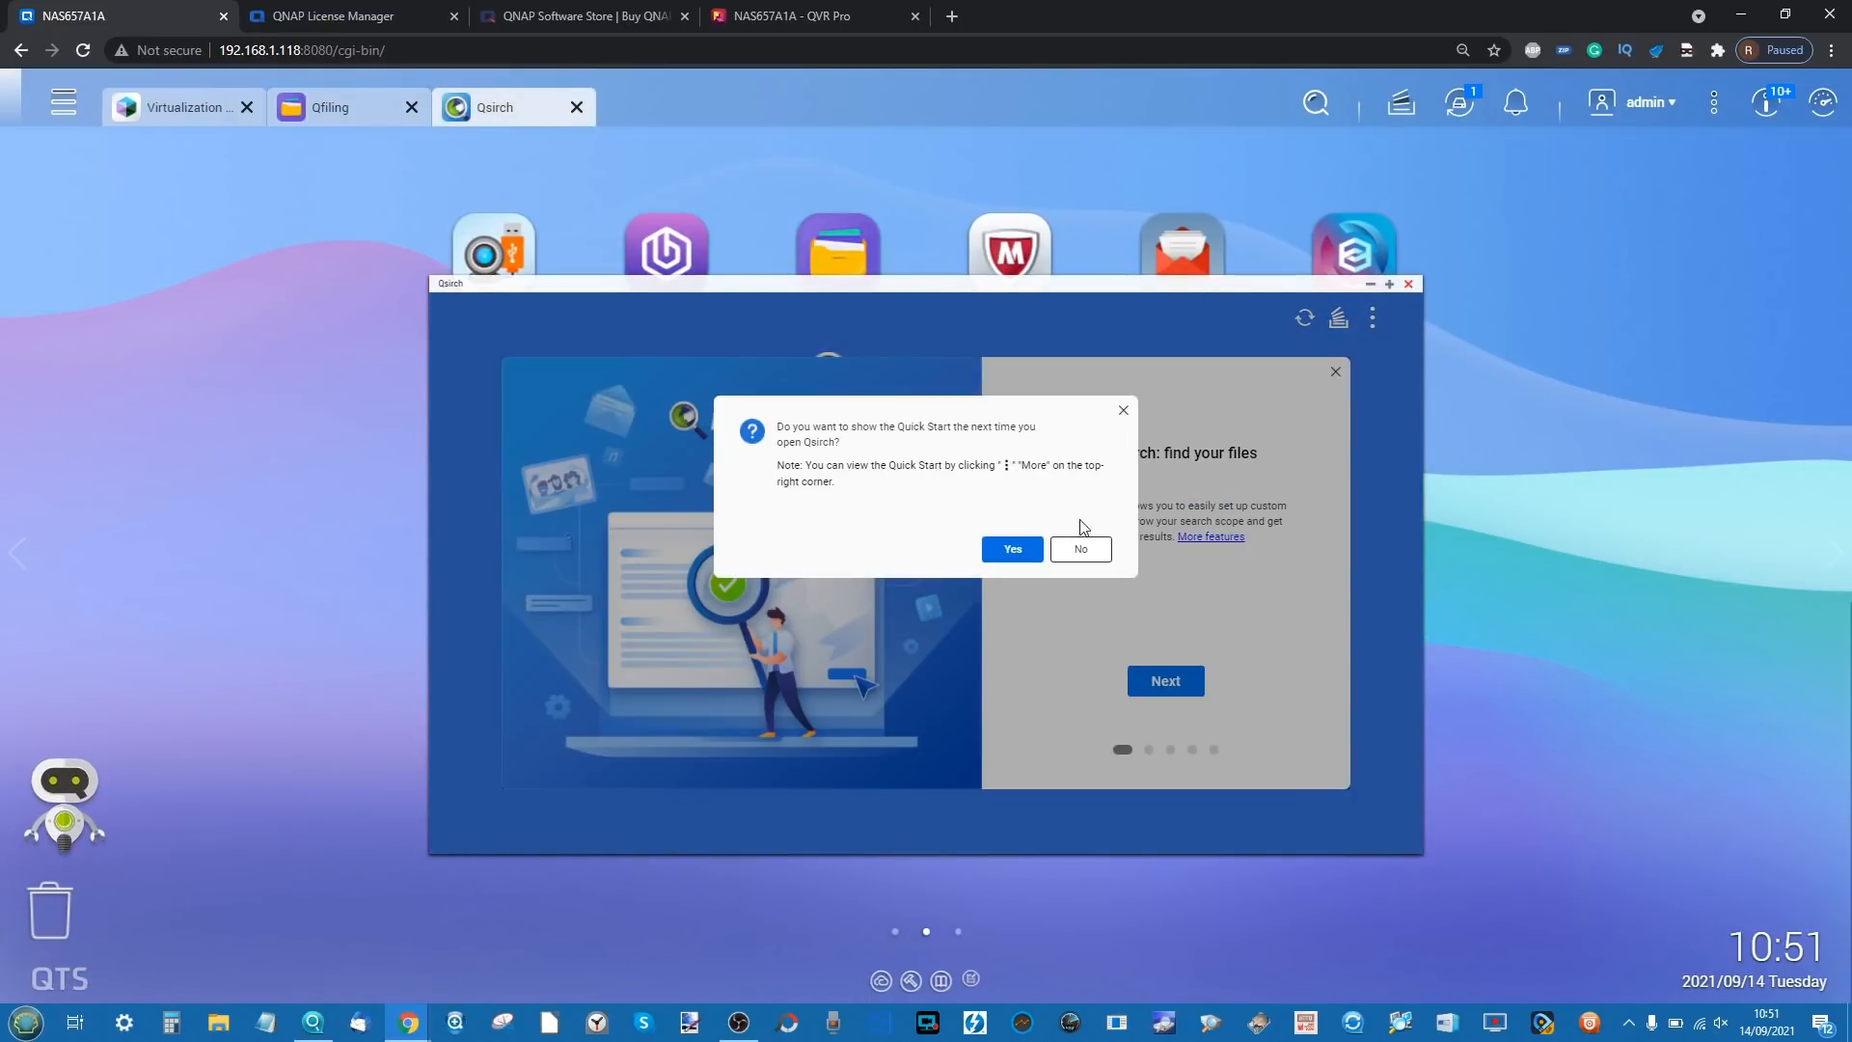
{"action": "left_click", "coordinate": [1078, 548]}
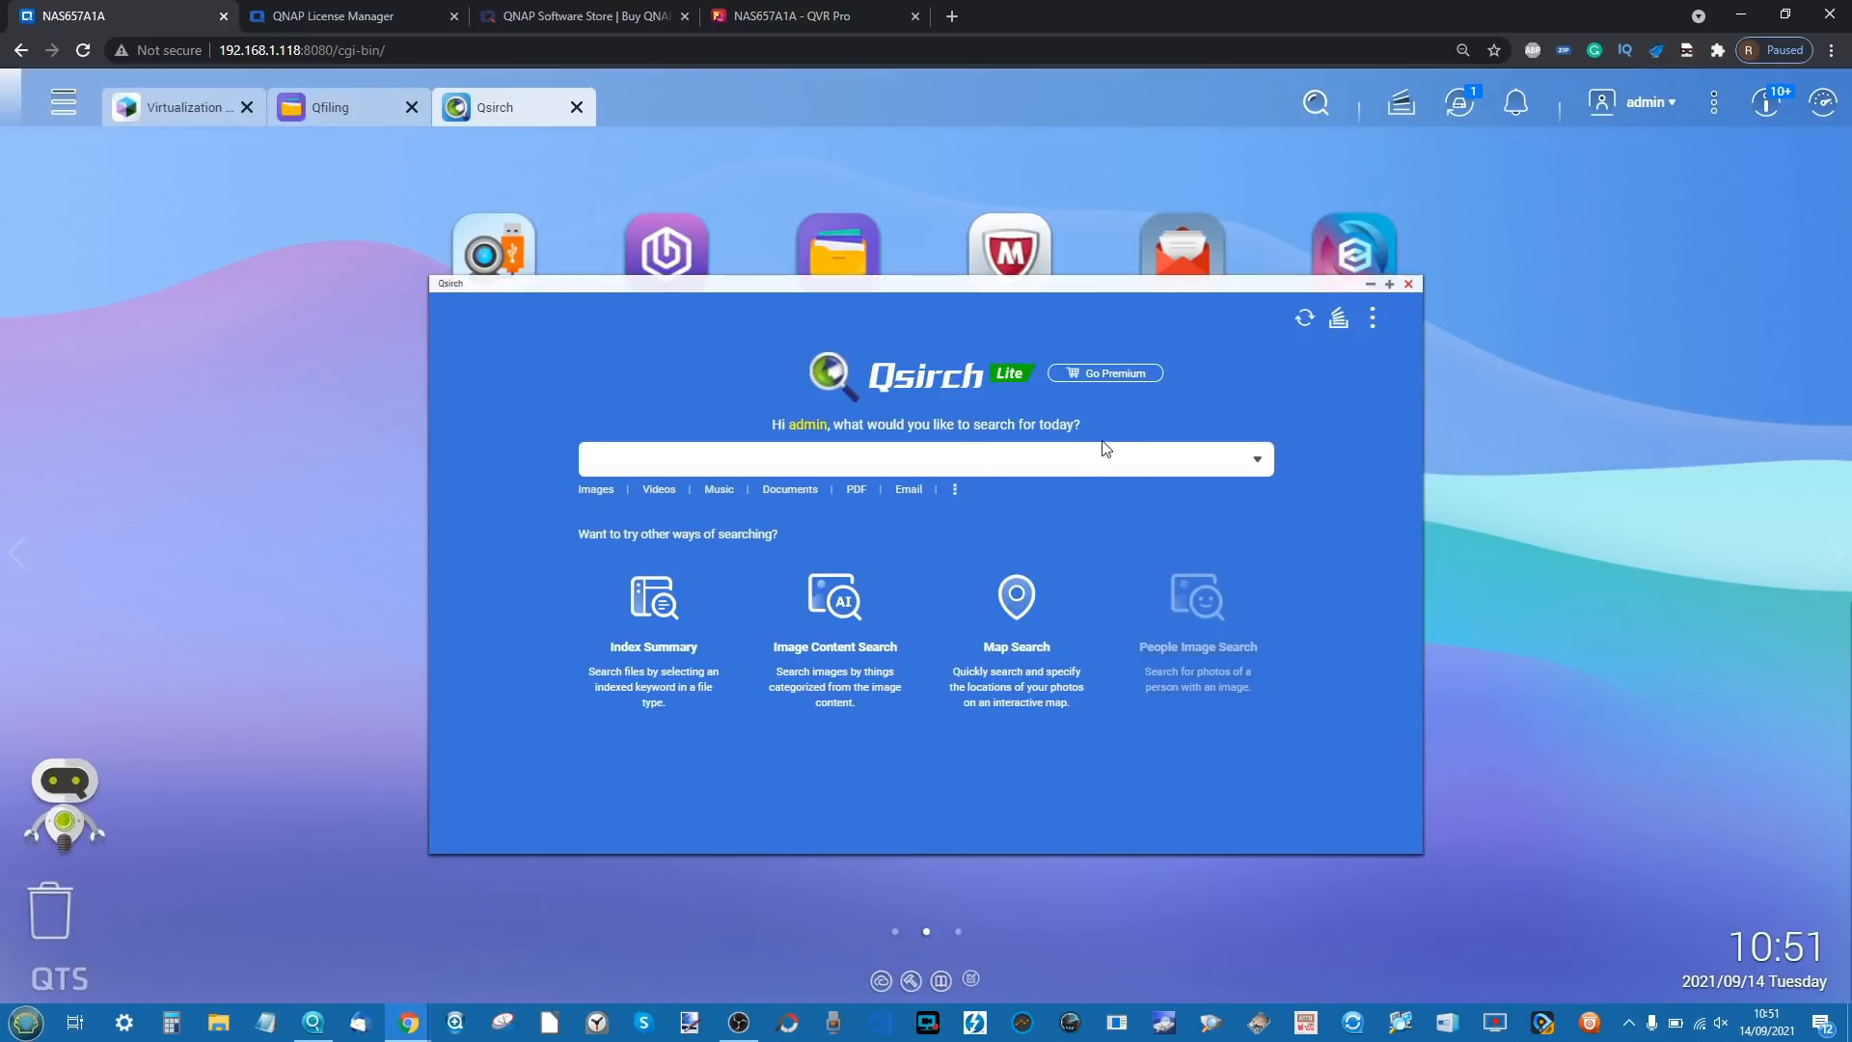
{"action": "type", "text": "mp3"}
{"action": "key", "text": "Return"}
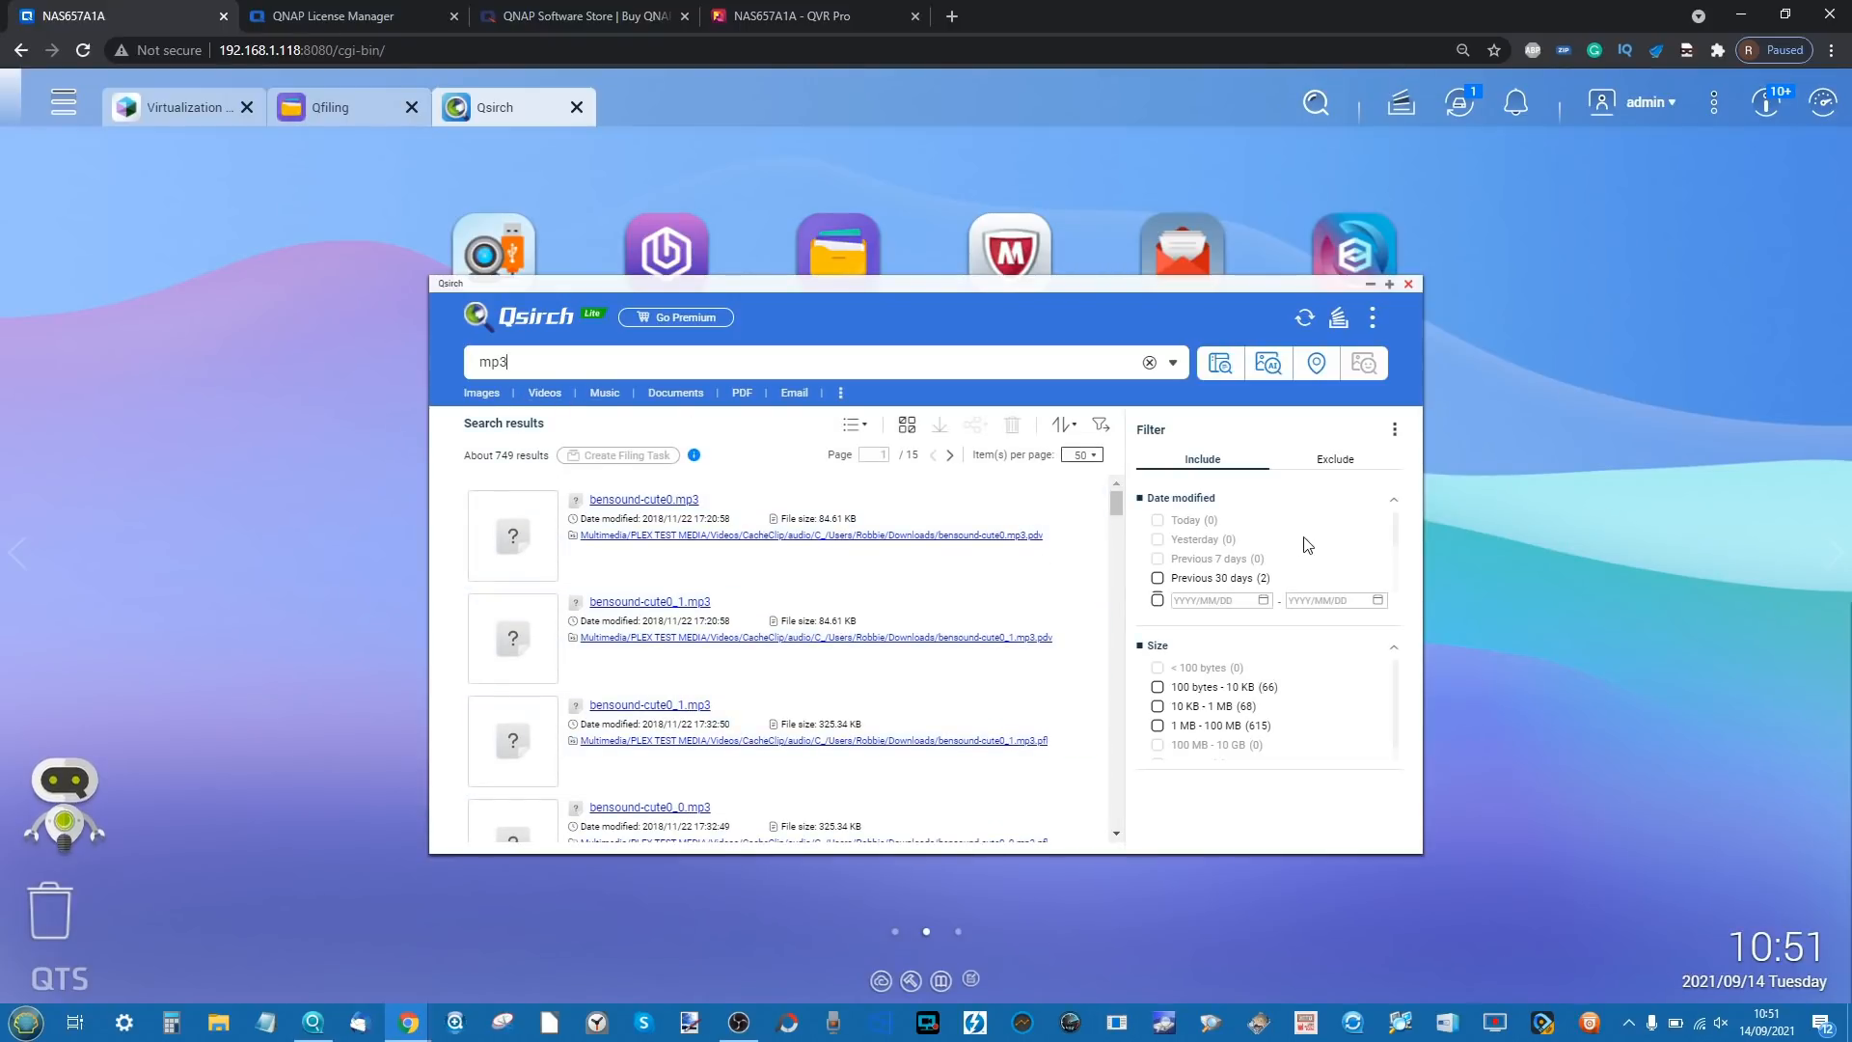
{"action": "left_click", "coordinate": [1369, 283]}
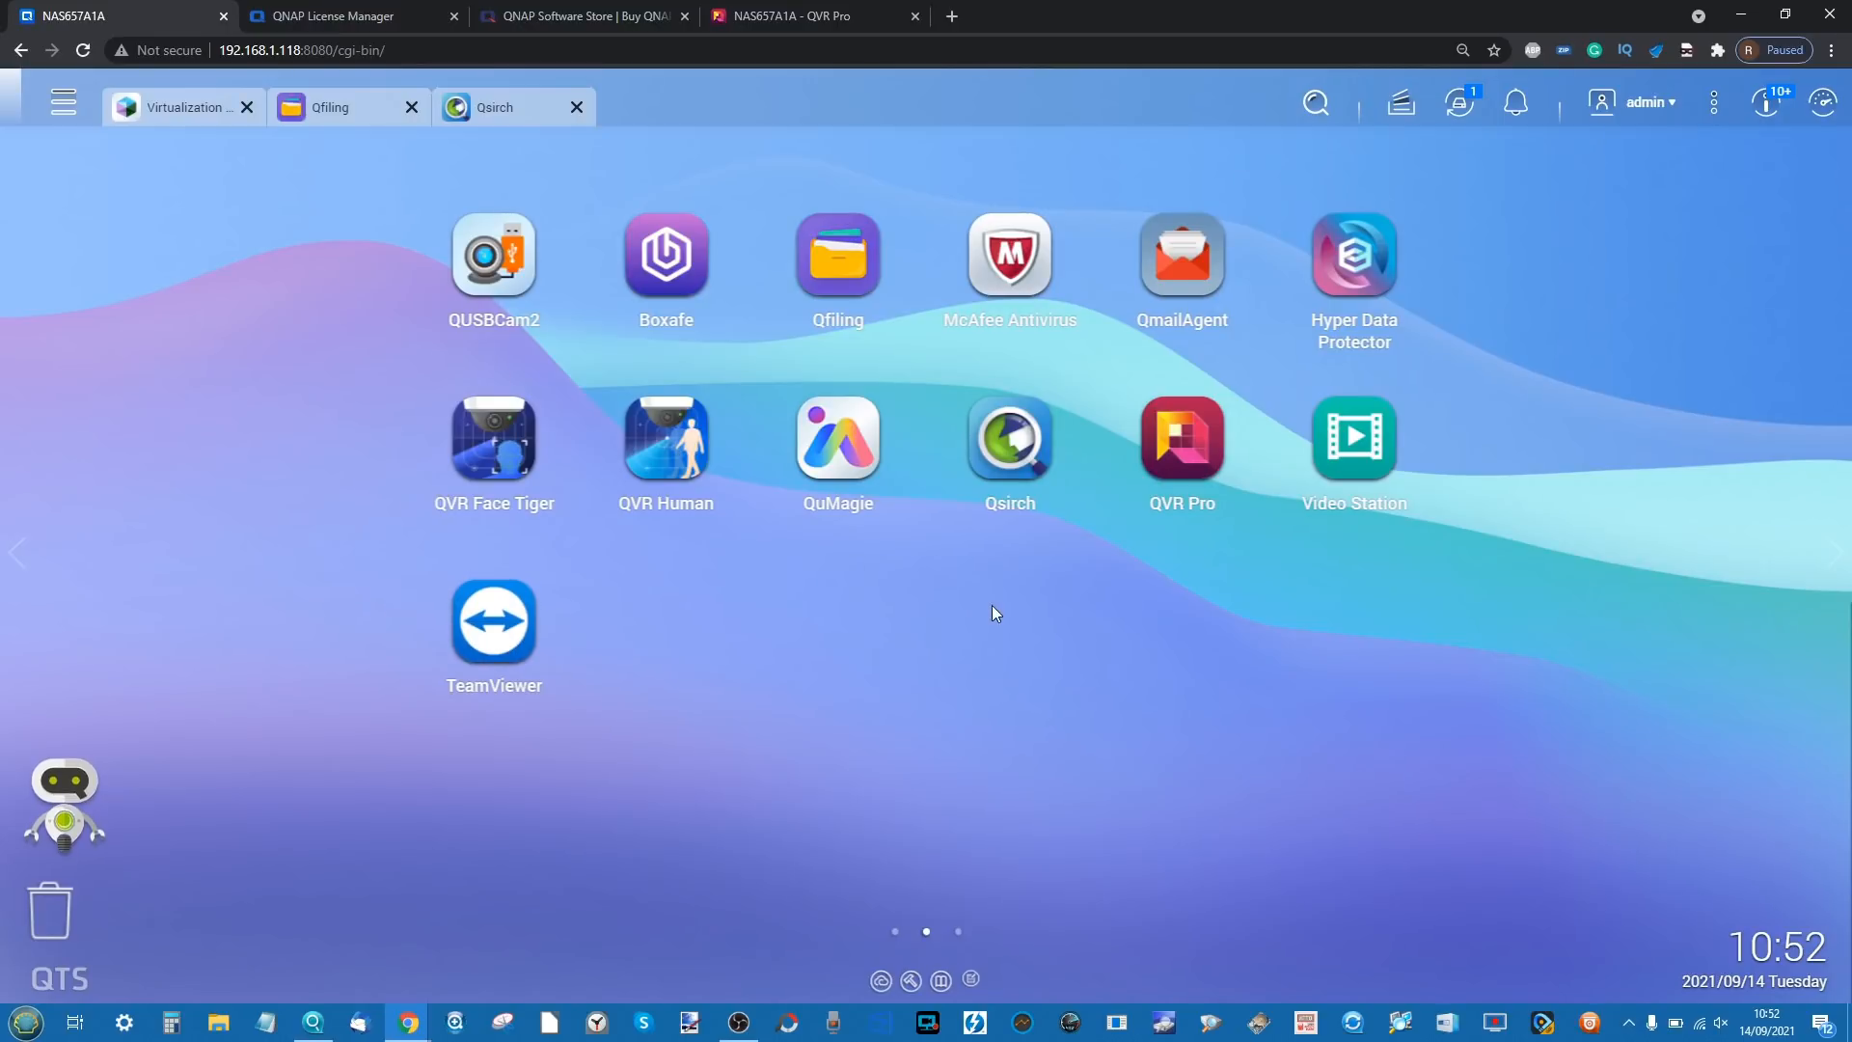
- Open TeamViewer, move its welcome window to the lower right, then close TeamViewer
{"action": "left_click", "coordinate": [494, 620]}
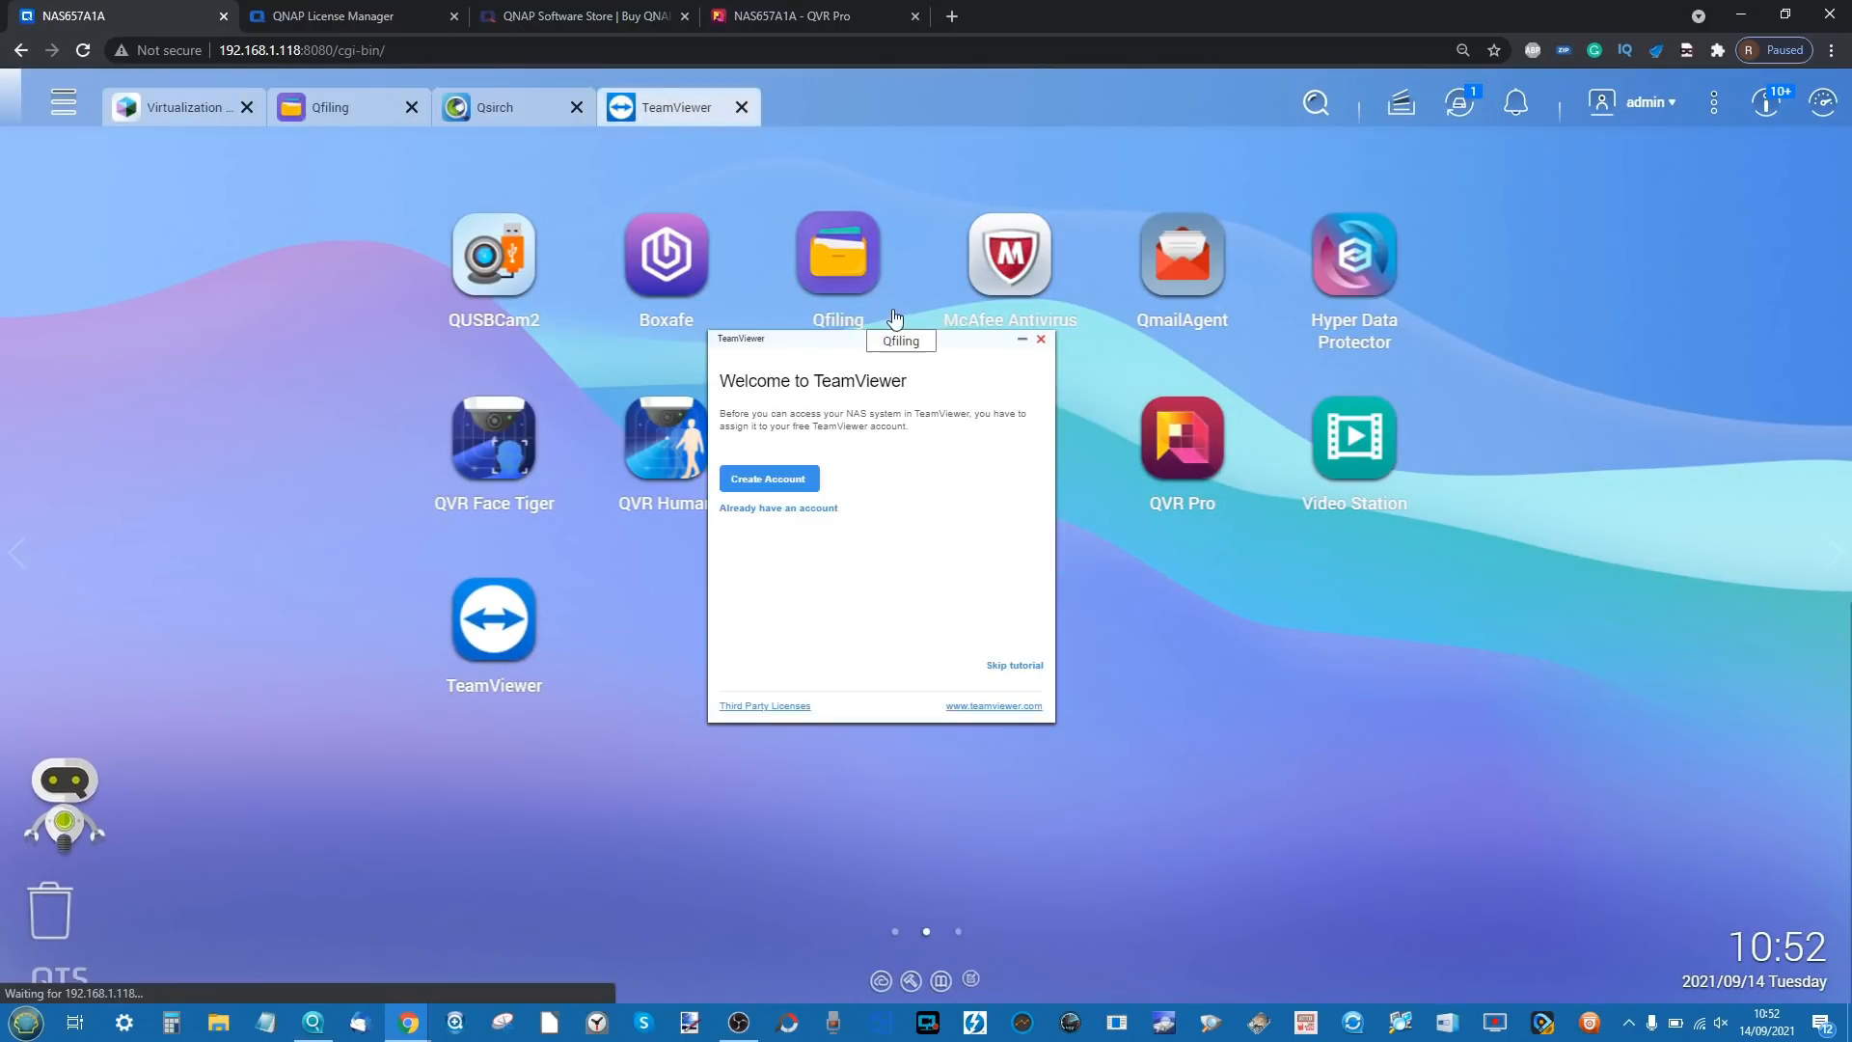
{"action": "left_click_drag", "start_coordinate": [865, 343], "coordinate": [1180, 557]}
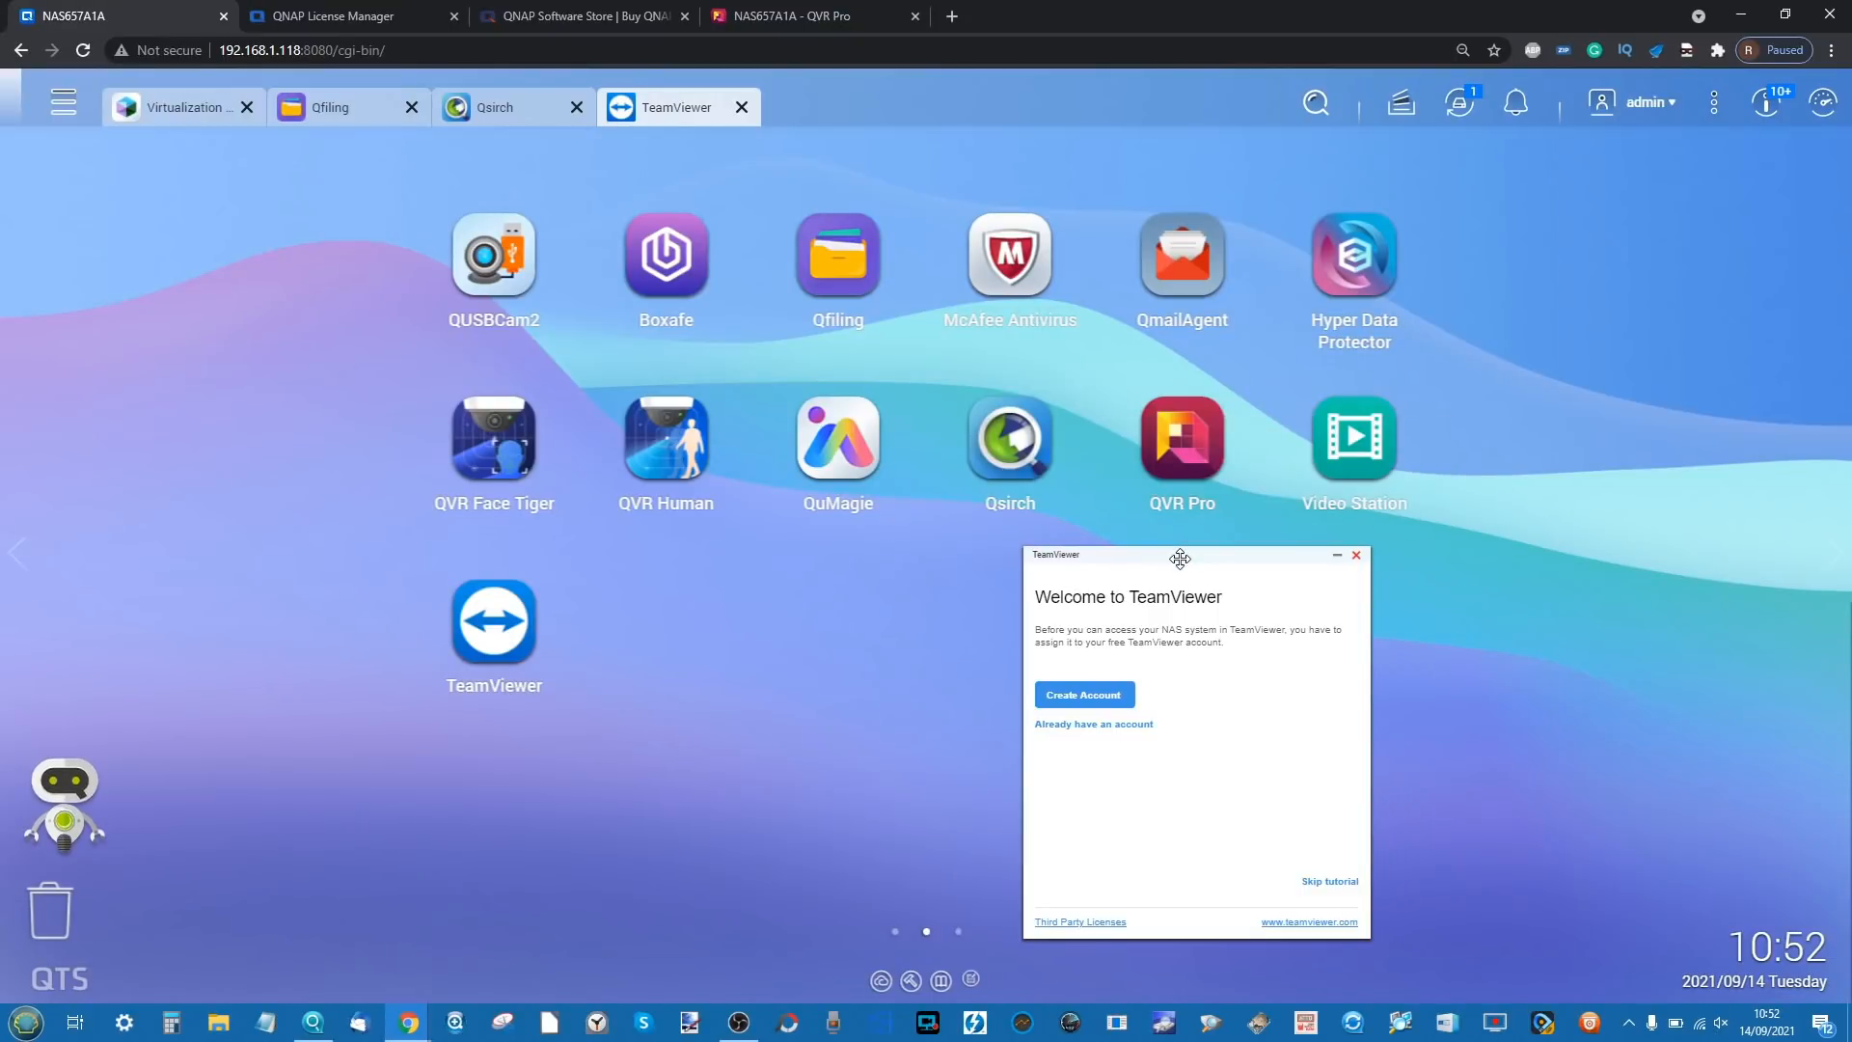
{"action": "left_click_drag", "start_coordinate": [1132, 597], "coordinate": [1251, 604]}
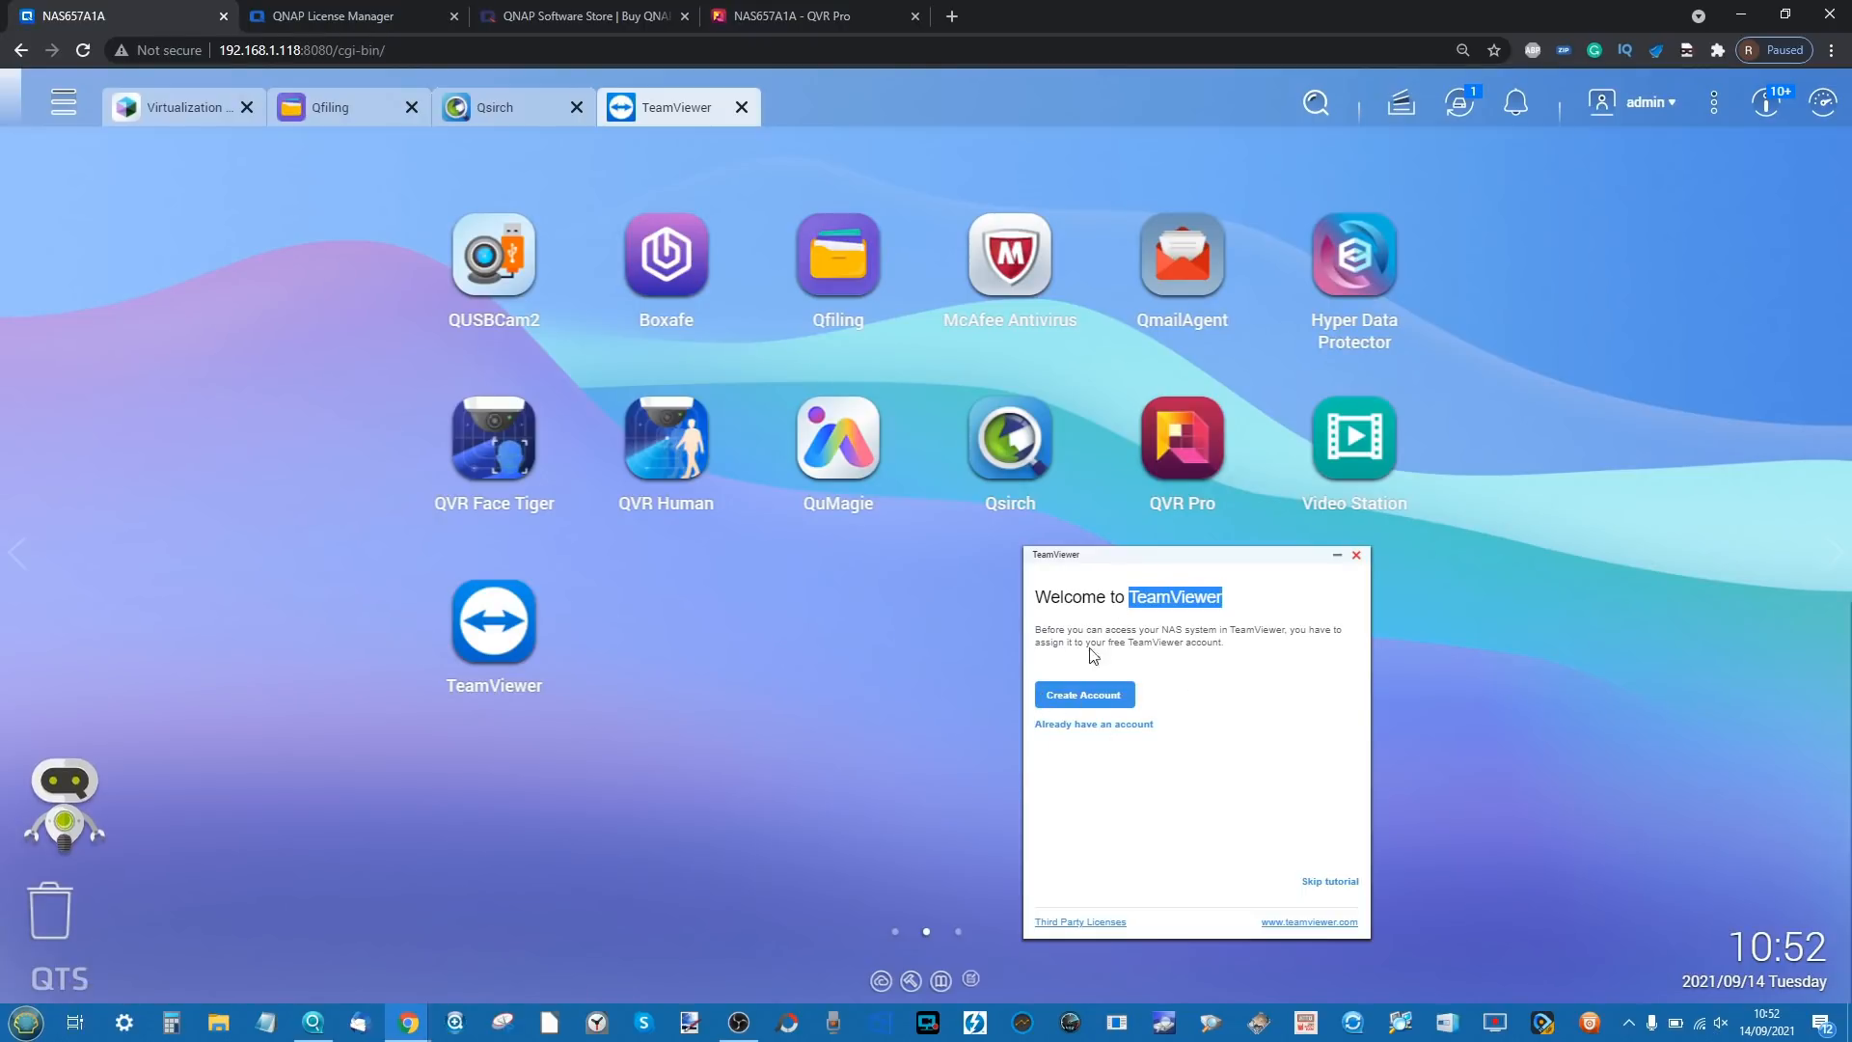
{"action": "left_click", "coordinate": [1356, 555]}
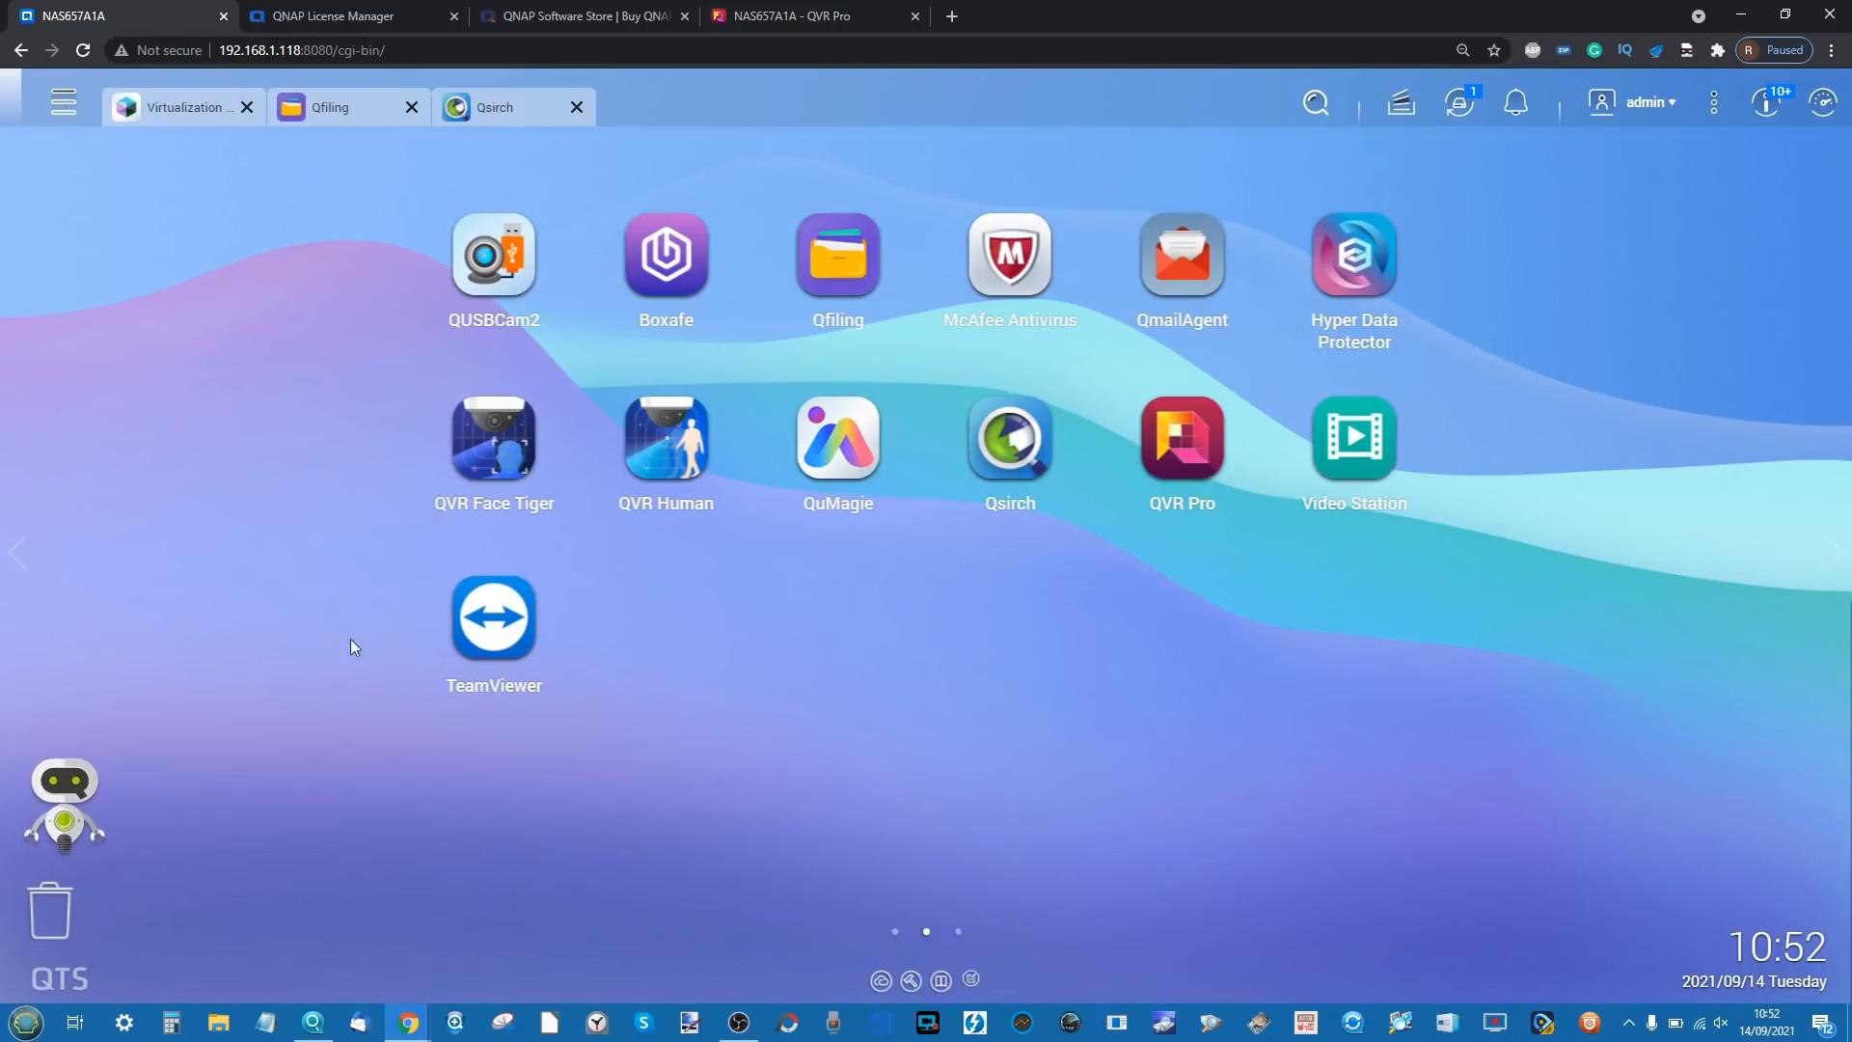
{"action": "left_click", "coordinate": [64, 102]}
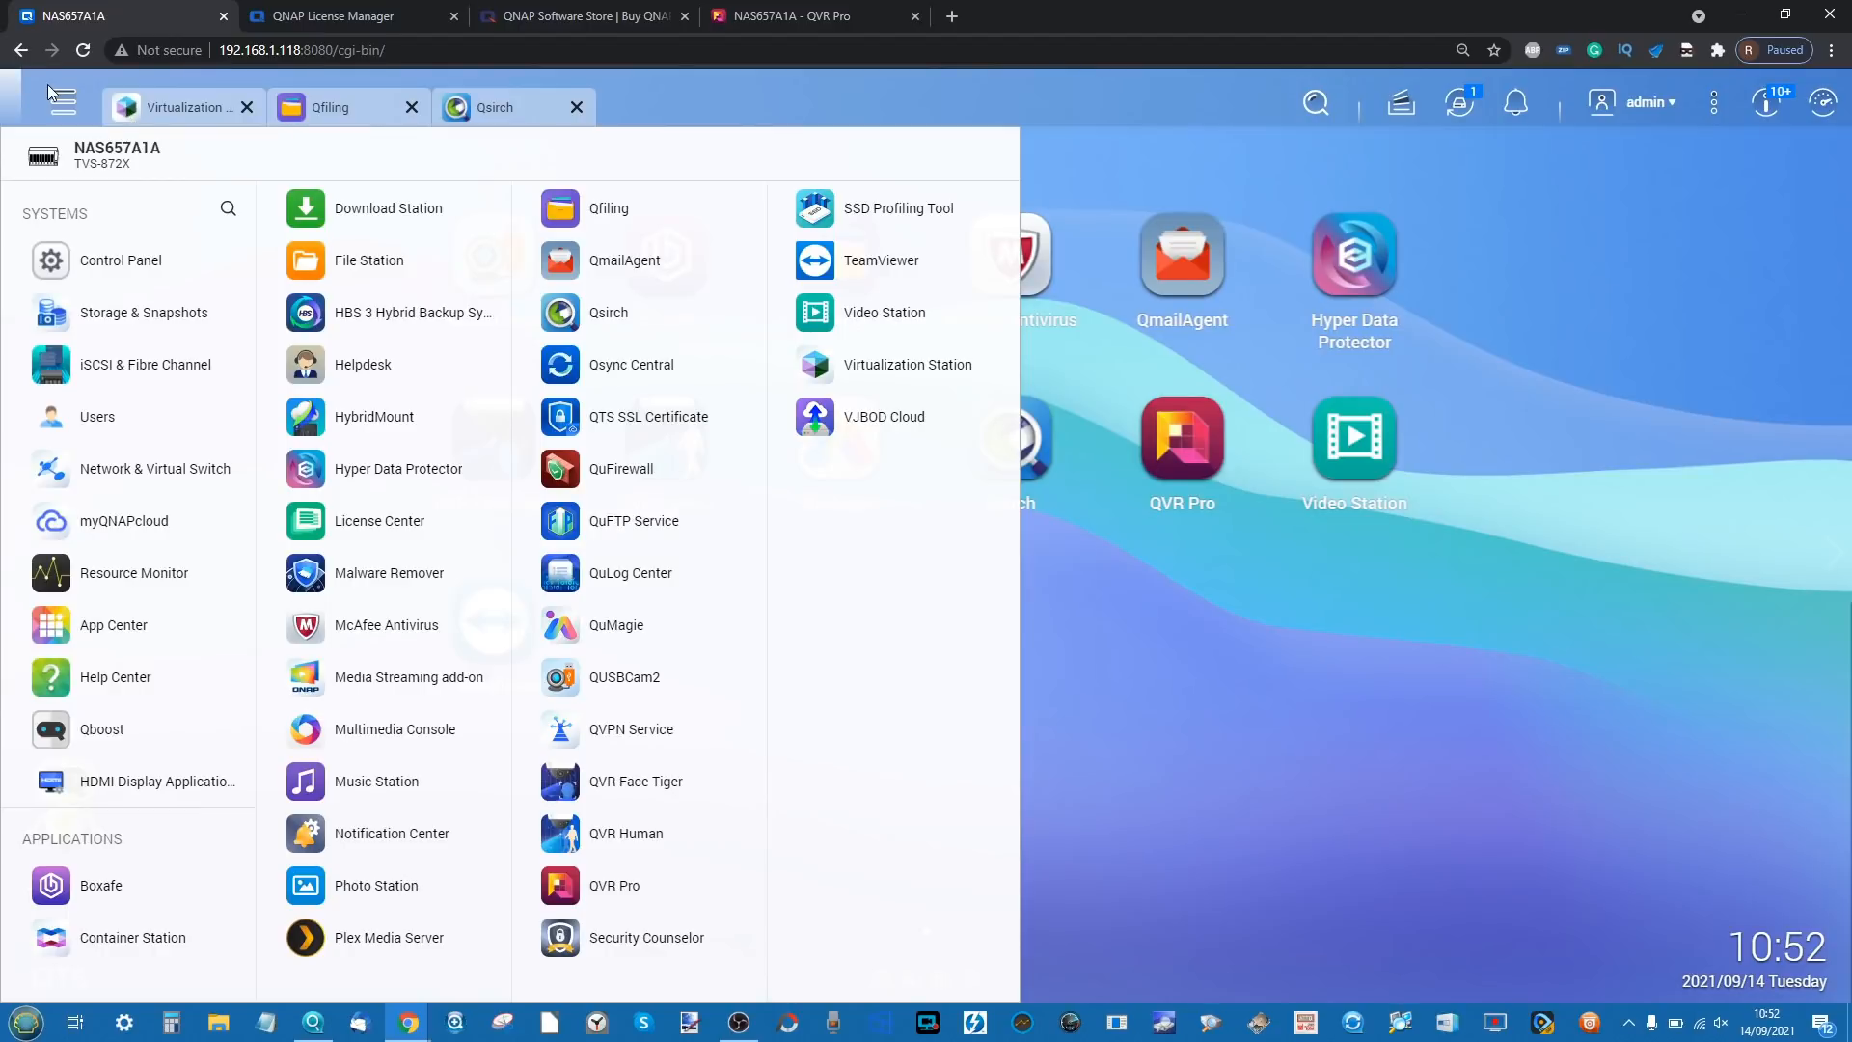
- Open Control Panel, shift its window toward the lower right, then launch Resource Monitor
{"action": "left_click", "coordinate": [104, 271]}
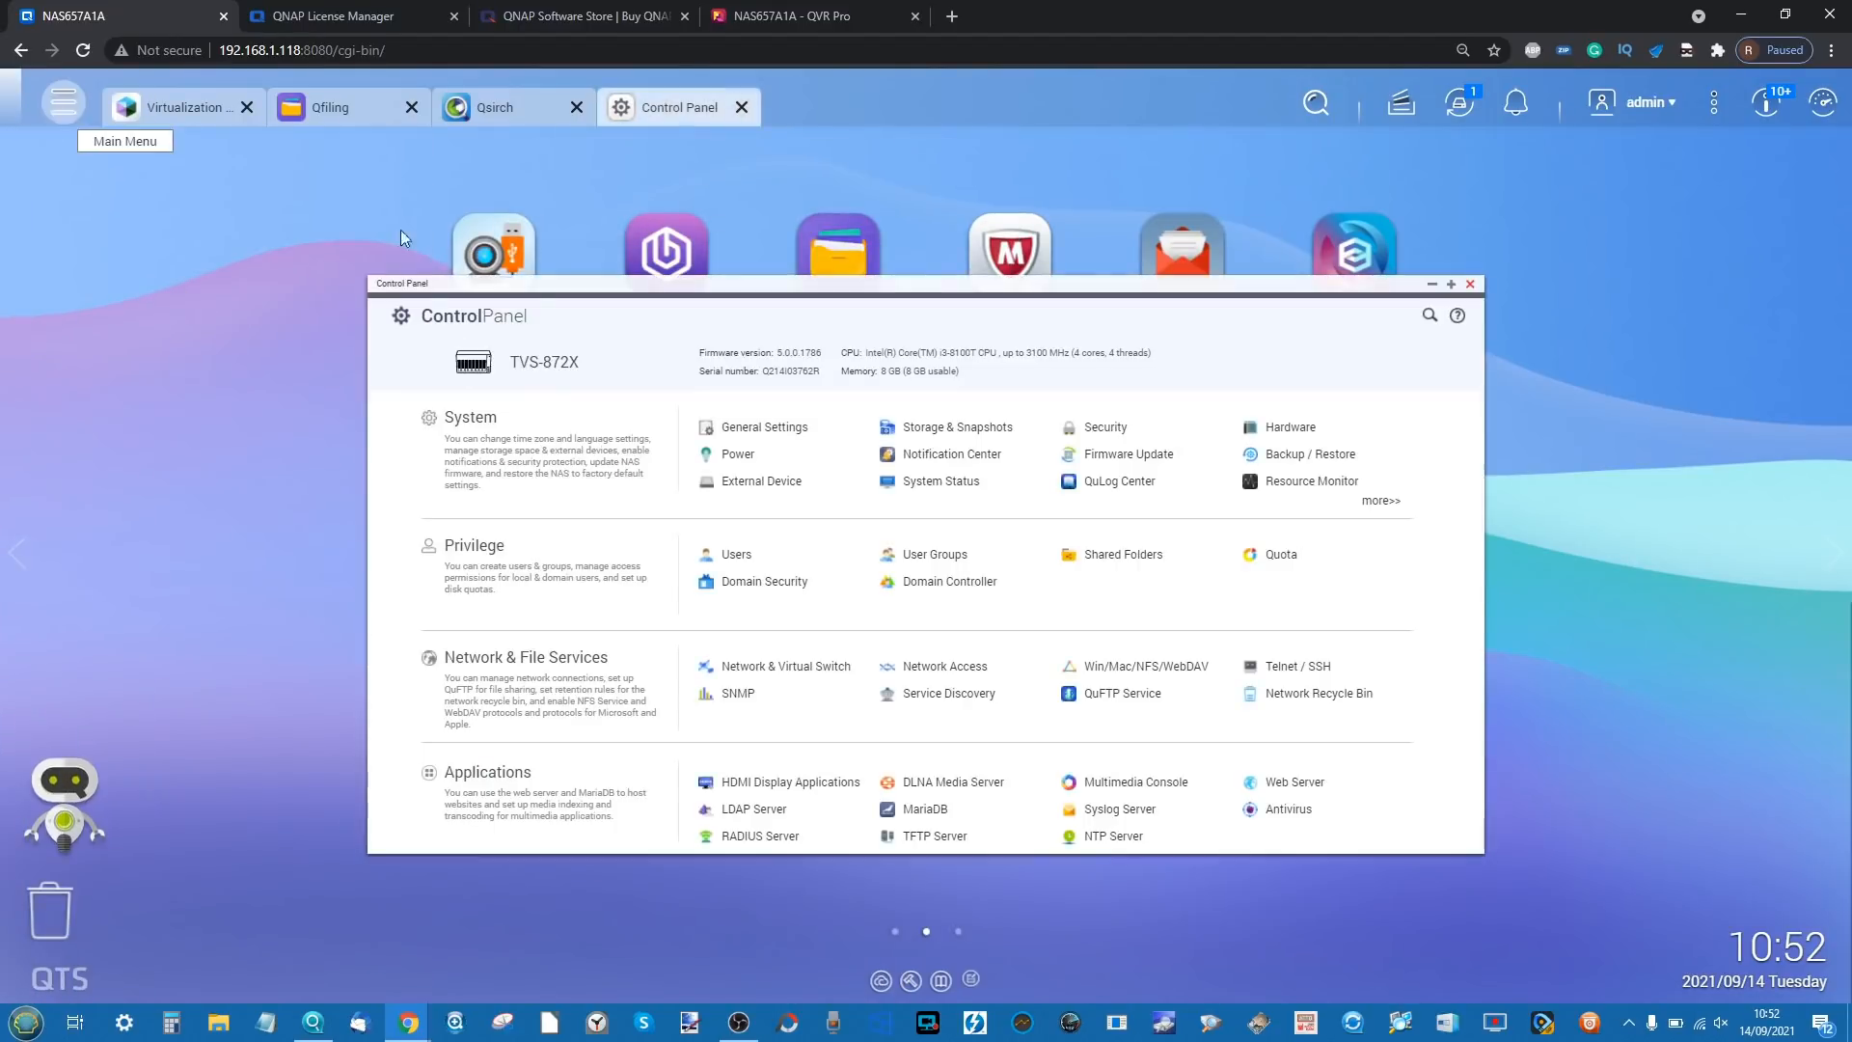
{"action": "left_click_drag", "start_coordinate": [555, 284], "coordinate": [845, 334]}
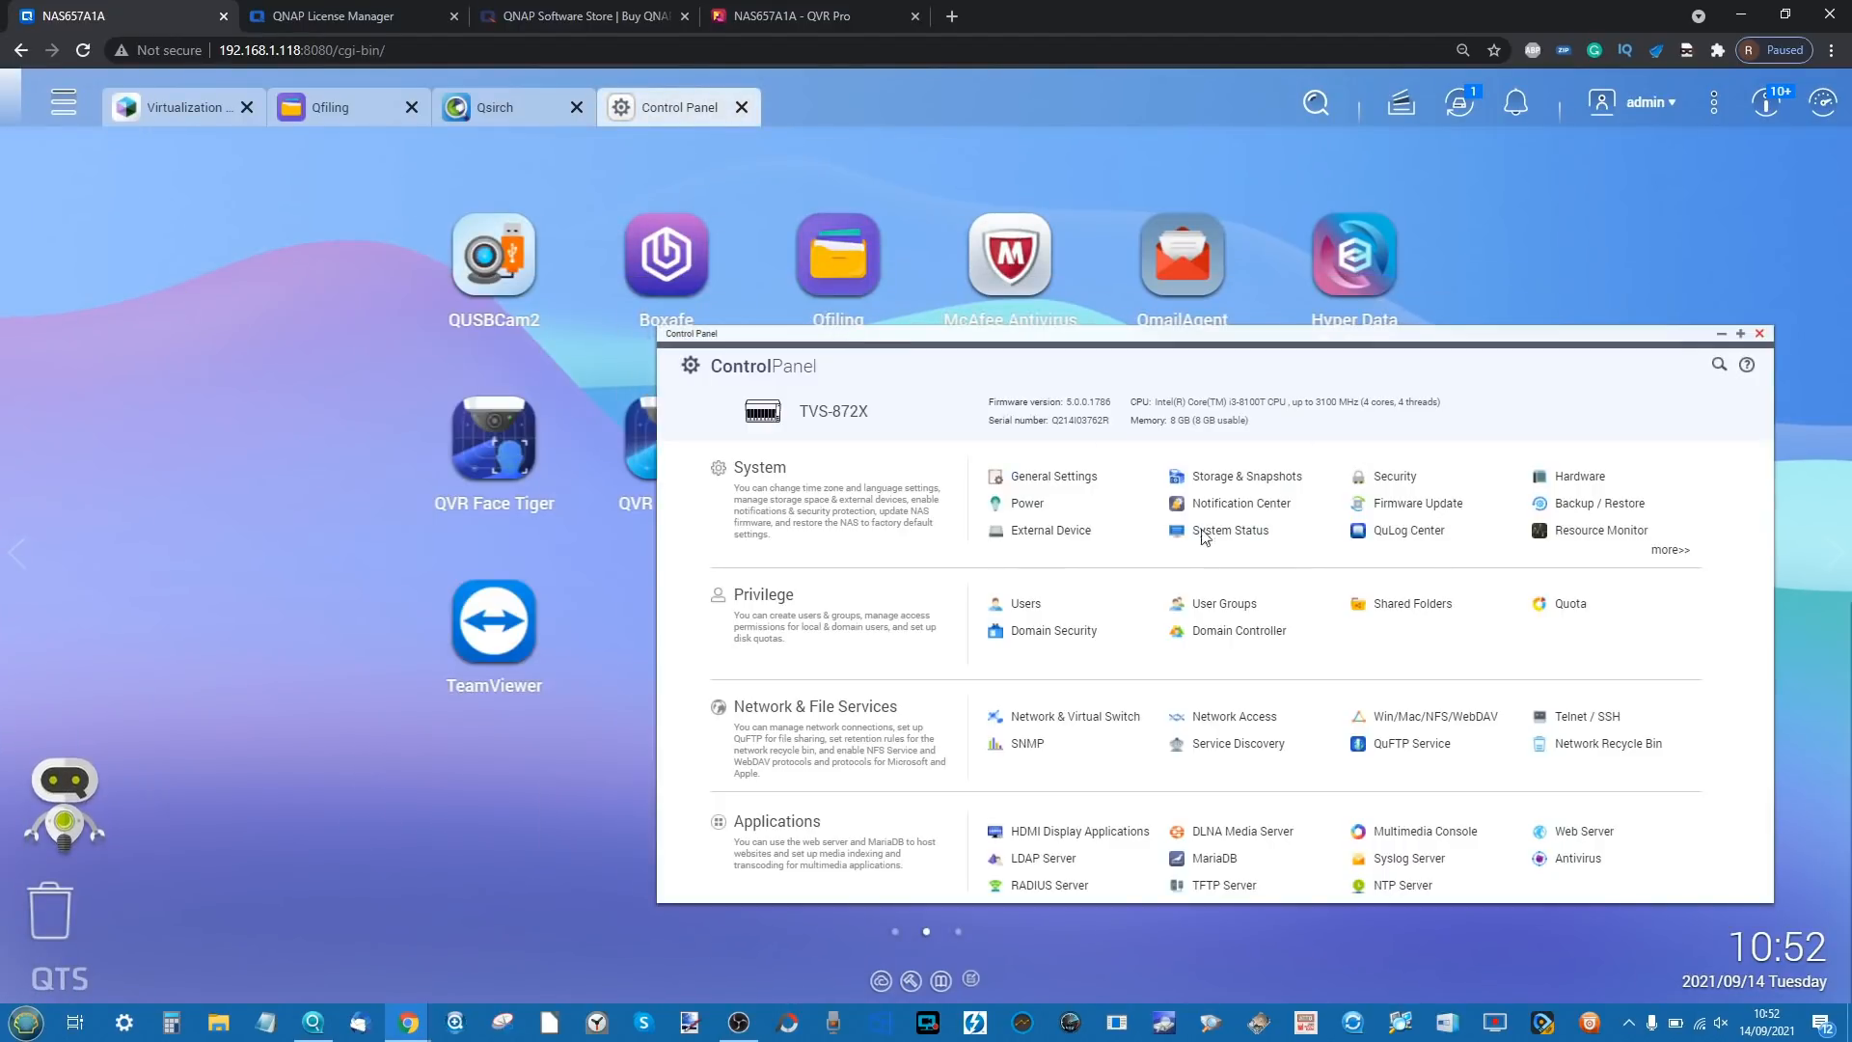
{"action": "left_click", "coordinate": [60, 98]}
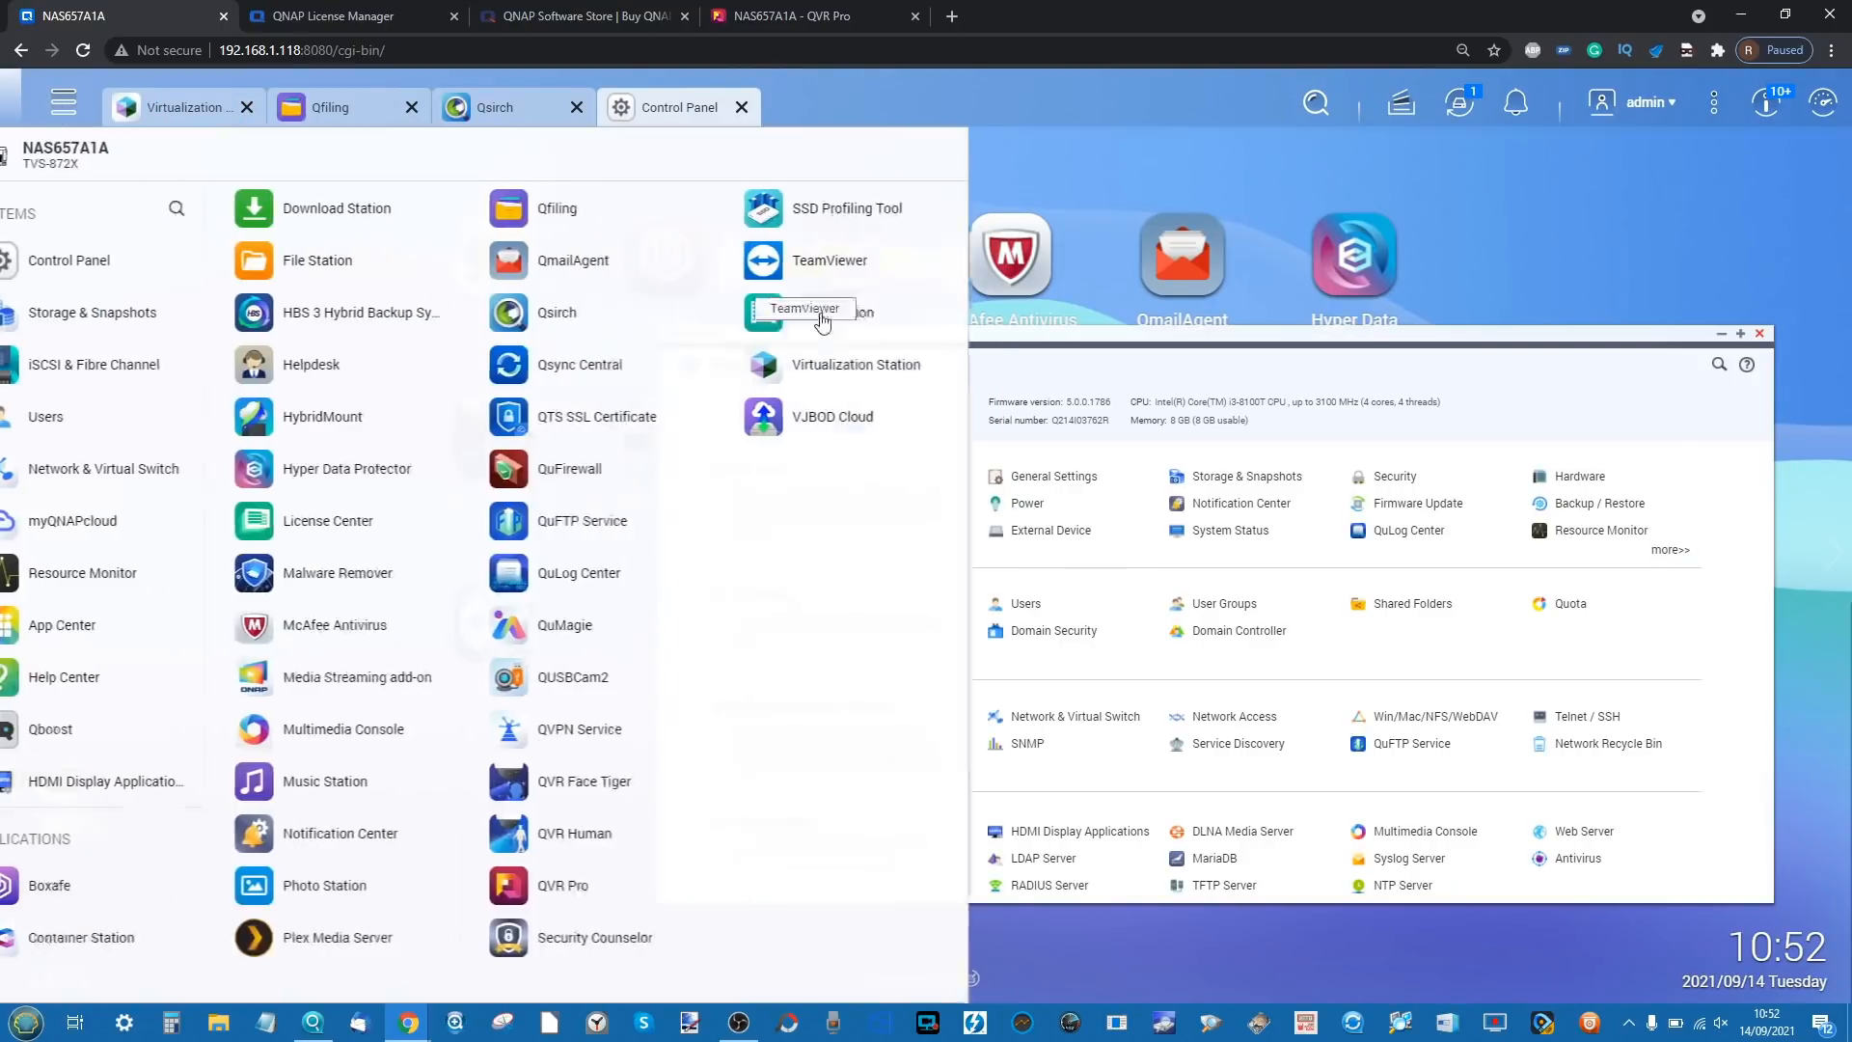
{"action": "left_click_drag", "start_coordinate": [1237, 328], "coordinate": [1388, 439]}
{"action": "left_click", "coordinate": [1389, 439]}
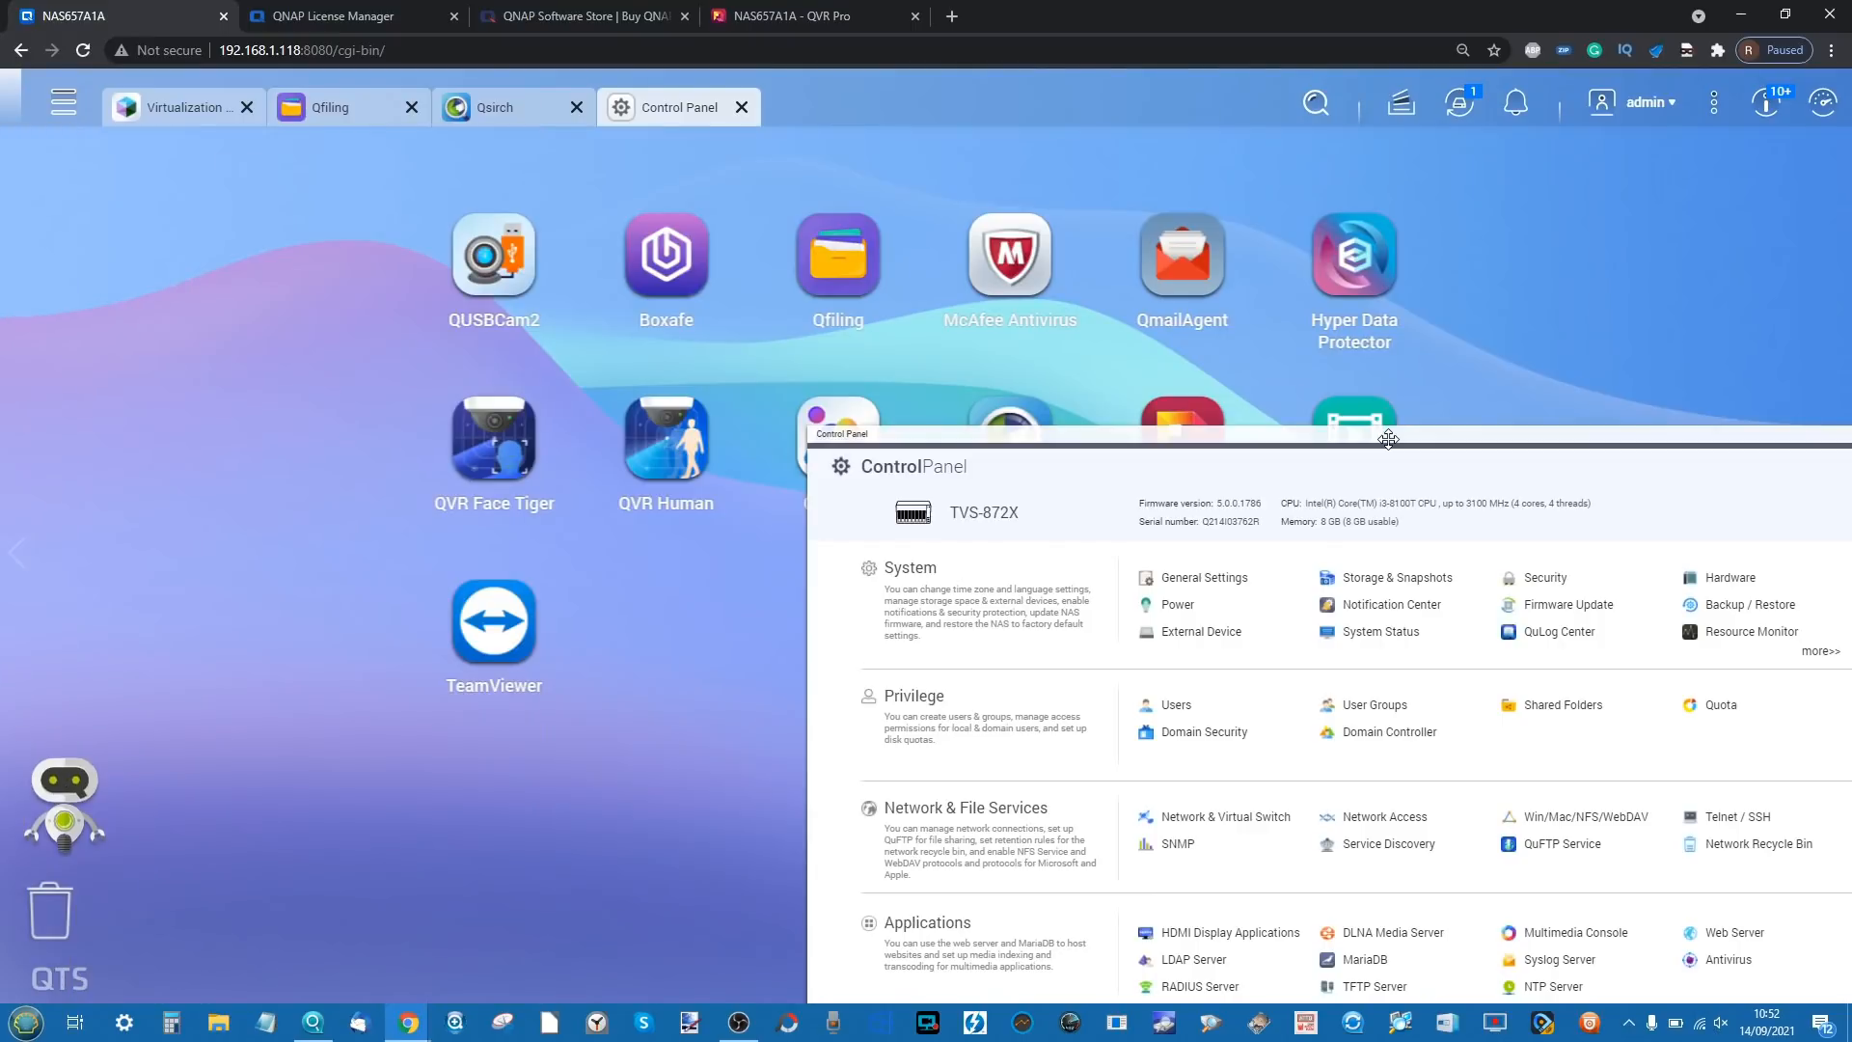
{"action": "left_click", "coordinate": [63, 100]}
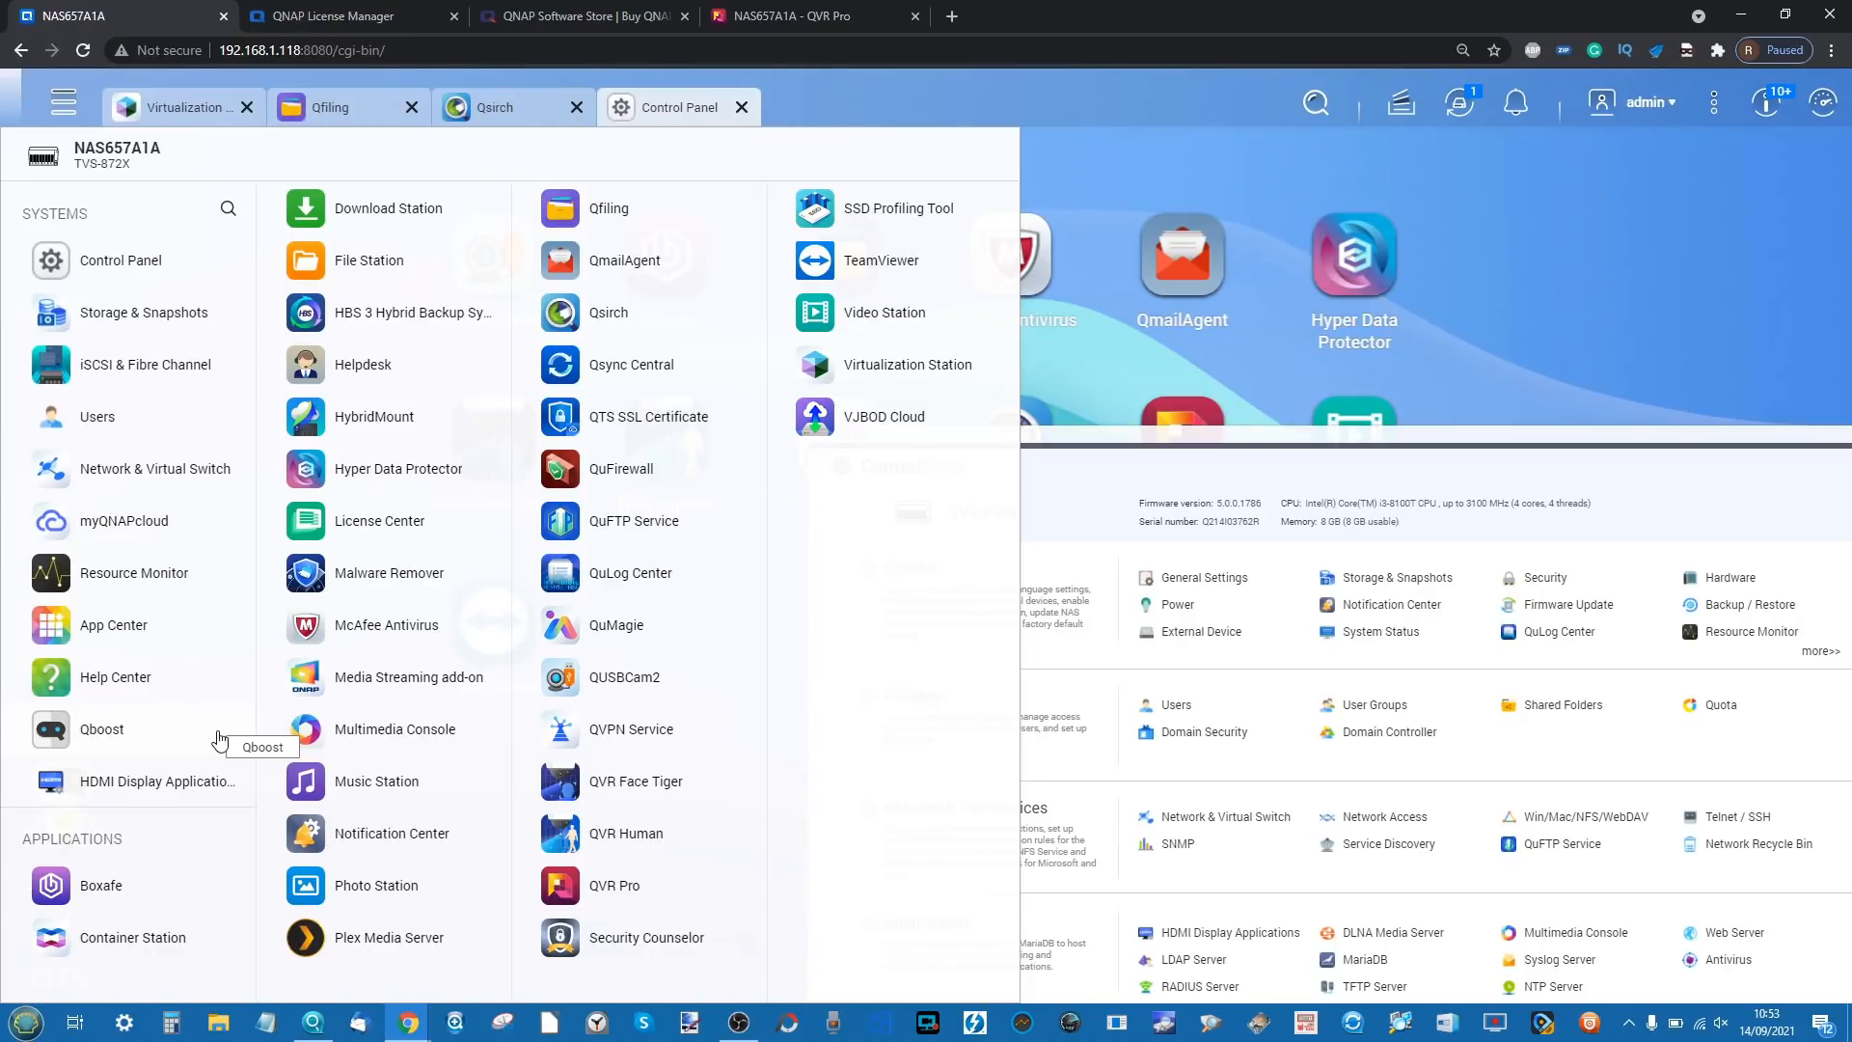
{"action": "left_click", "coordinate": [135, 573]}
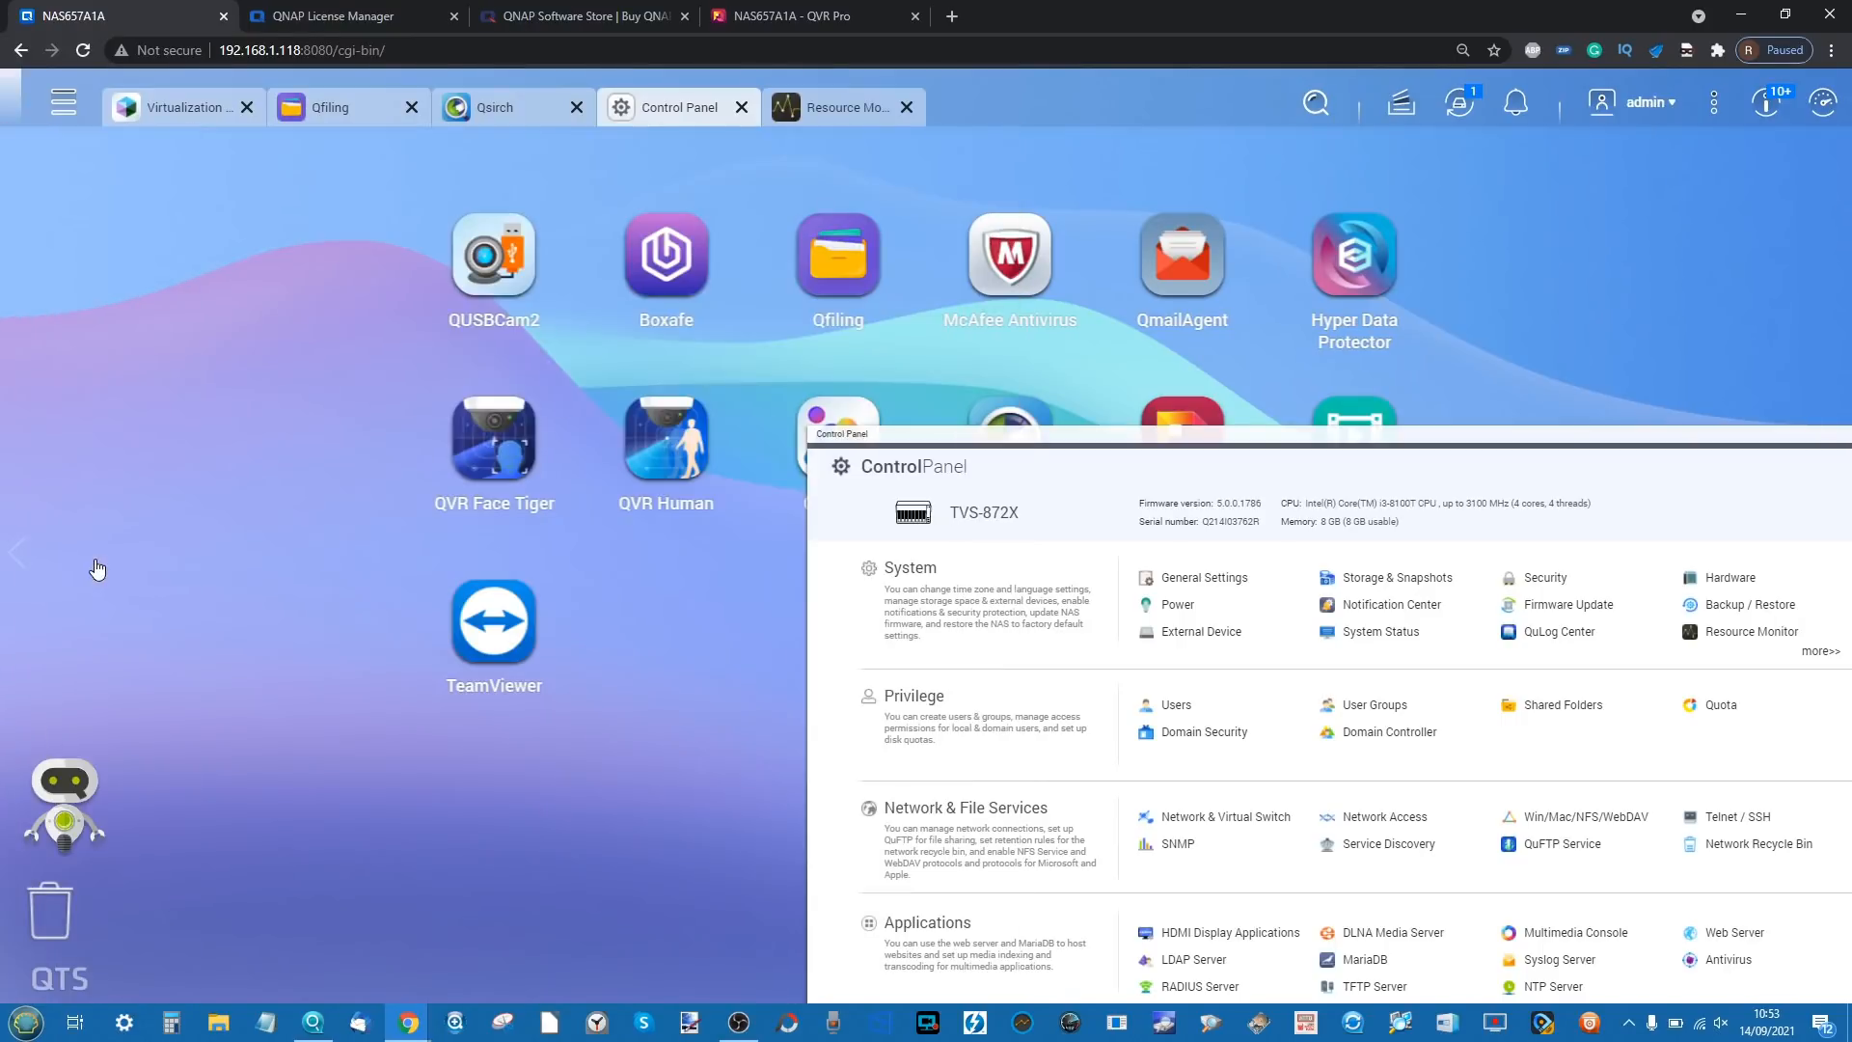
- Reposition Resource Monitor, glance at the system notices board, then close Resource Monitor
{"action": "left_click_drag", "start_coordinate": [1075, 289], "coordinate": [930, 391]}
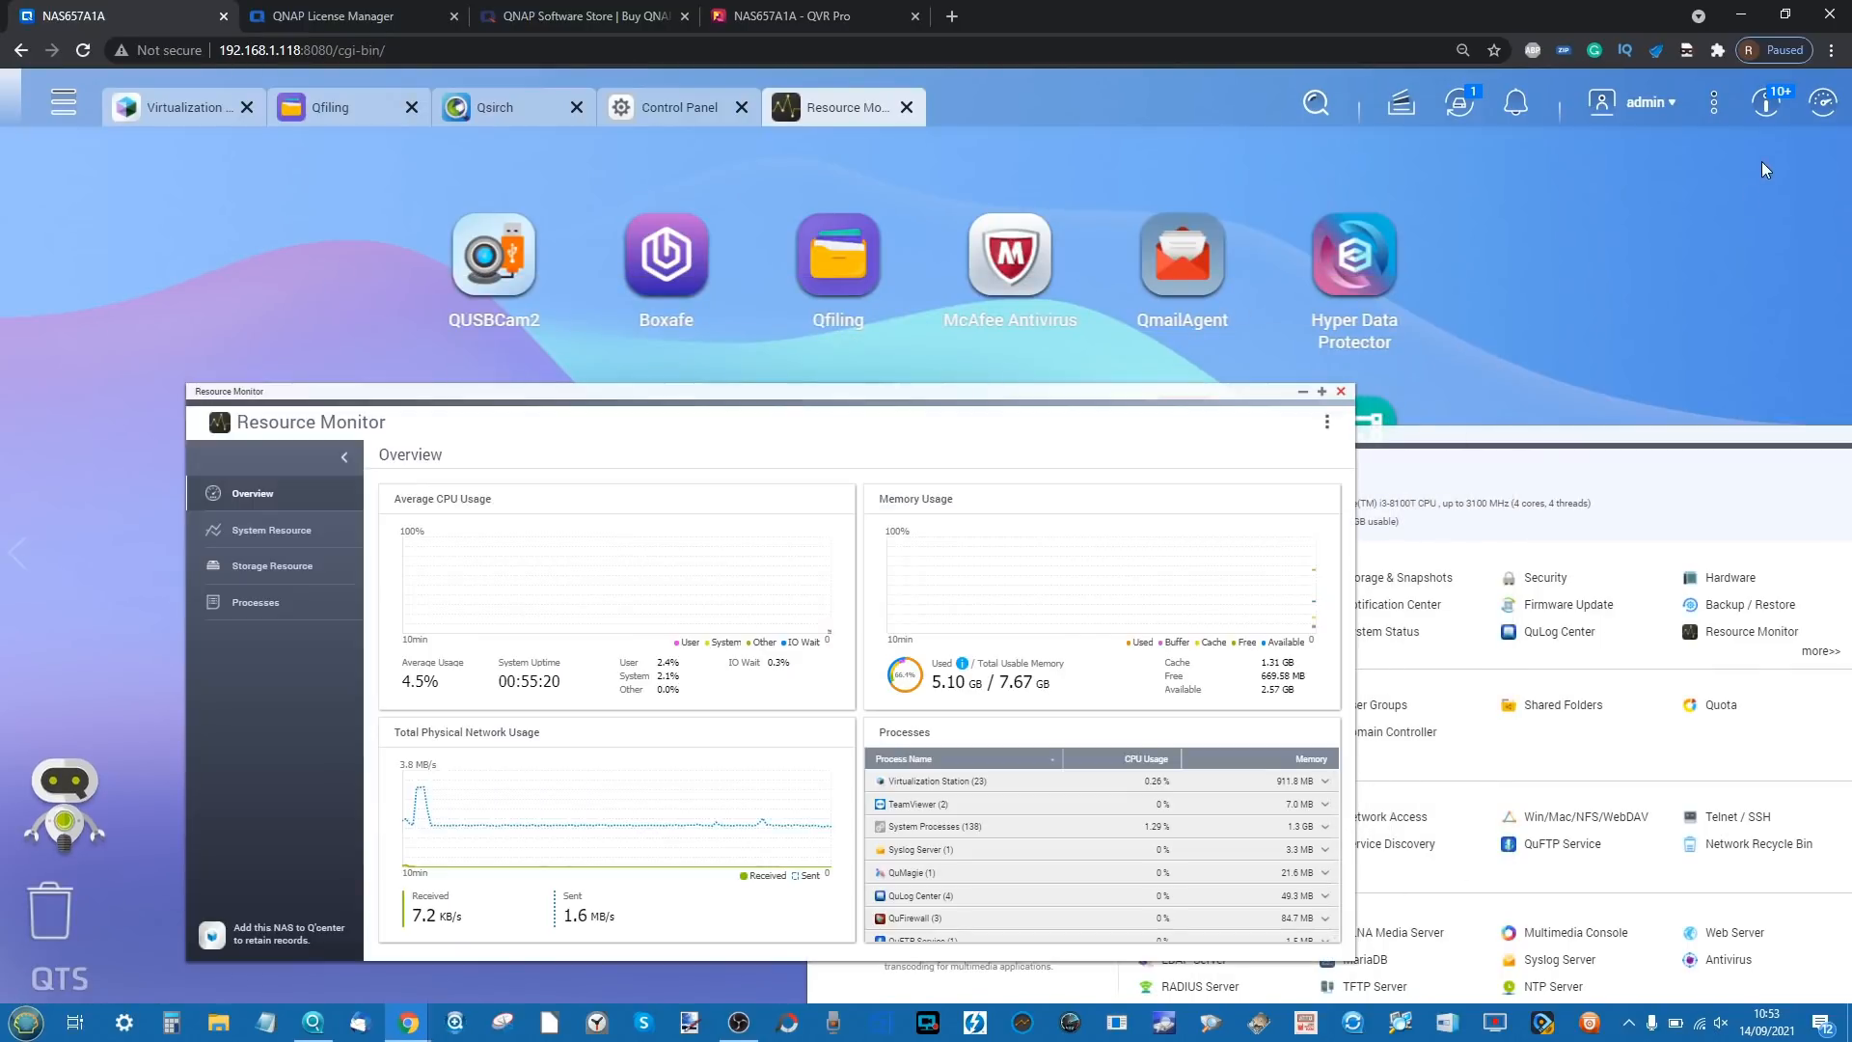
{"action": "left_click", "coordinate": [1758, 106]}
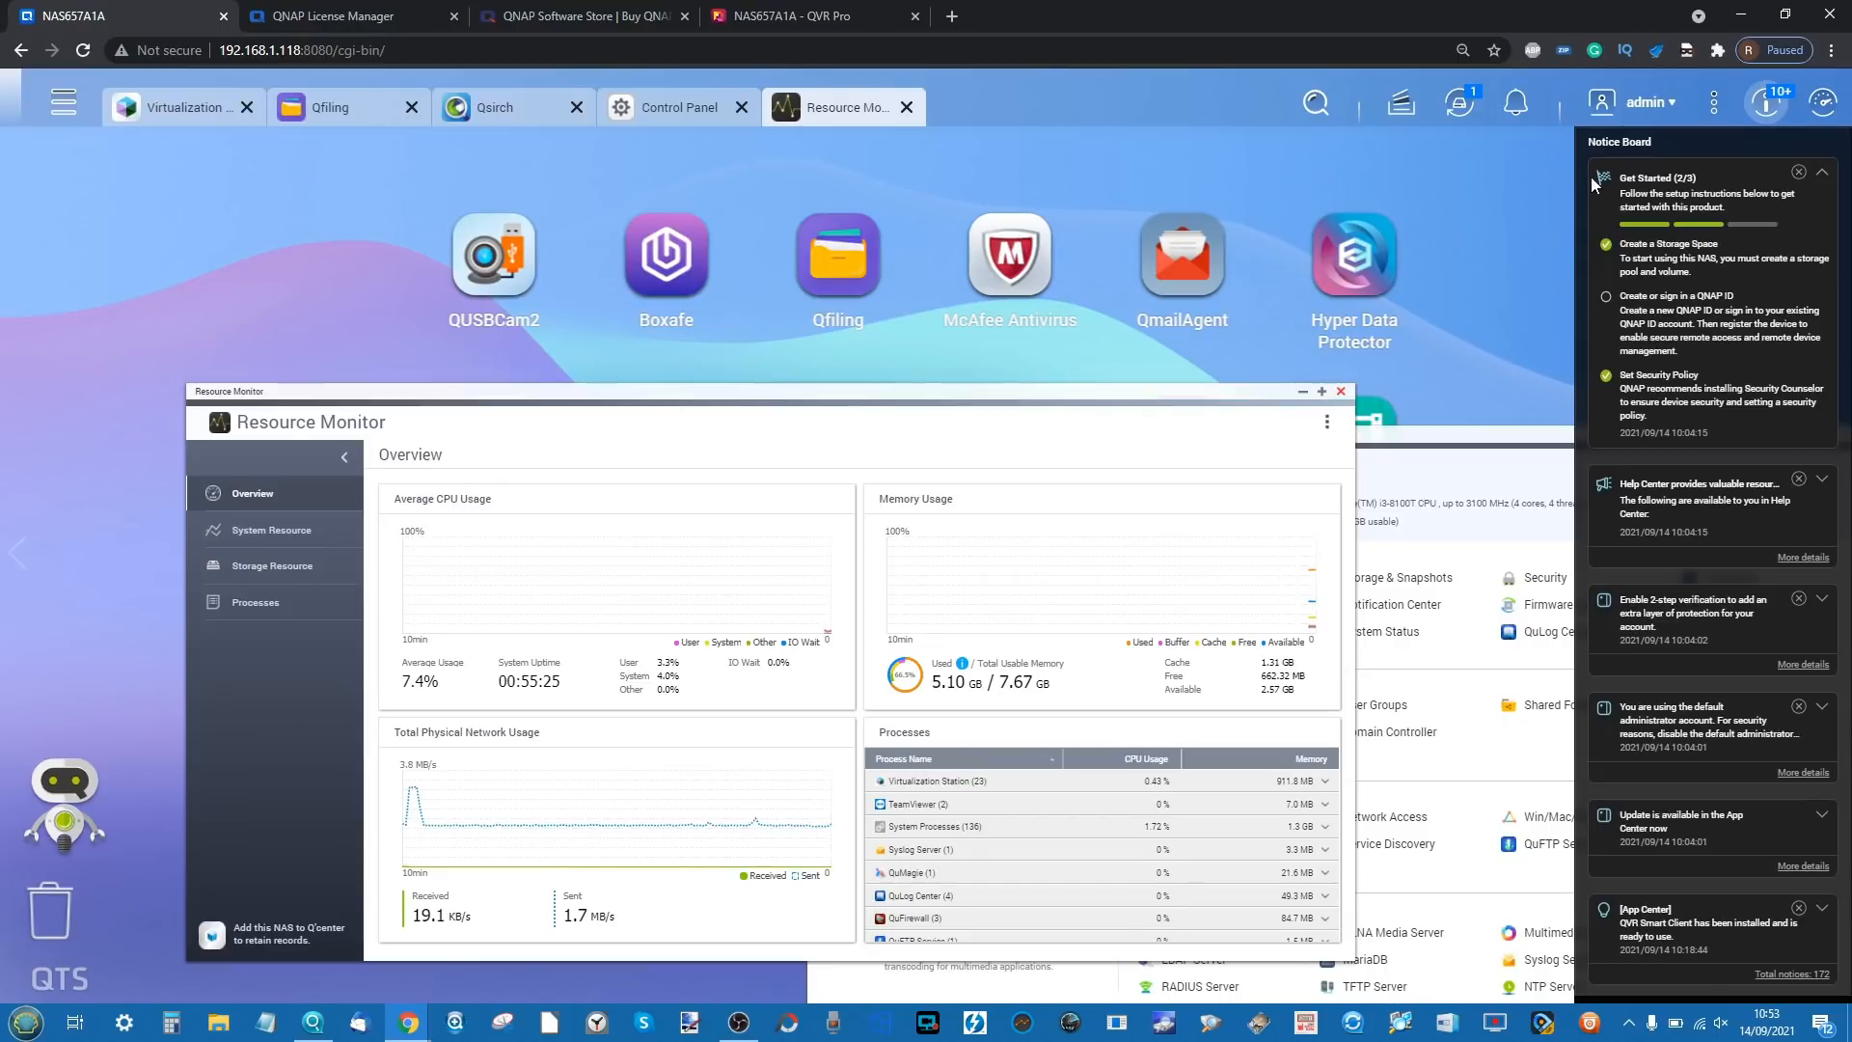
{"action": "left_click", "coordinate": [1785, 104]}
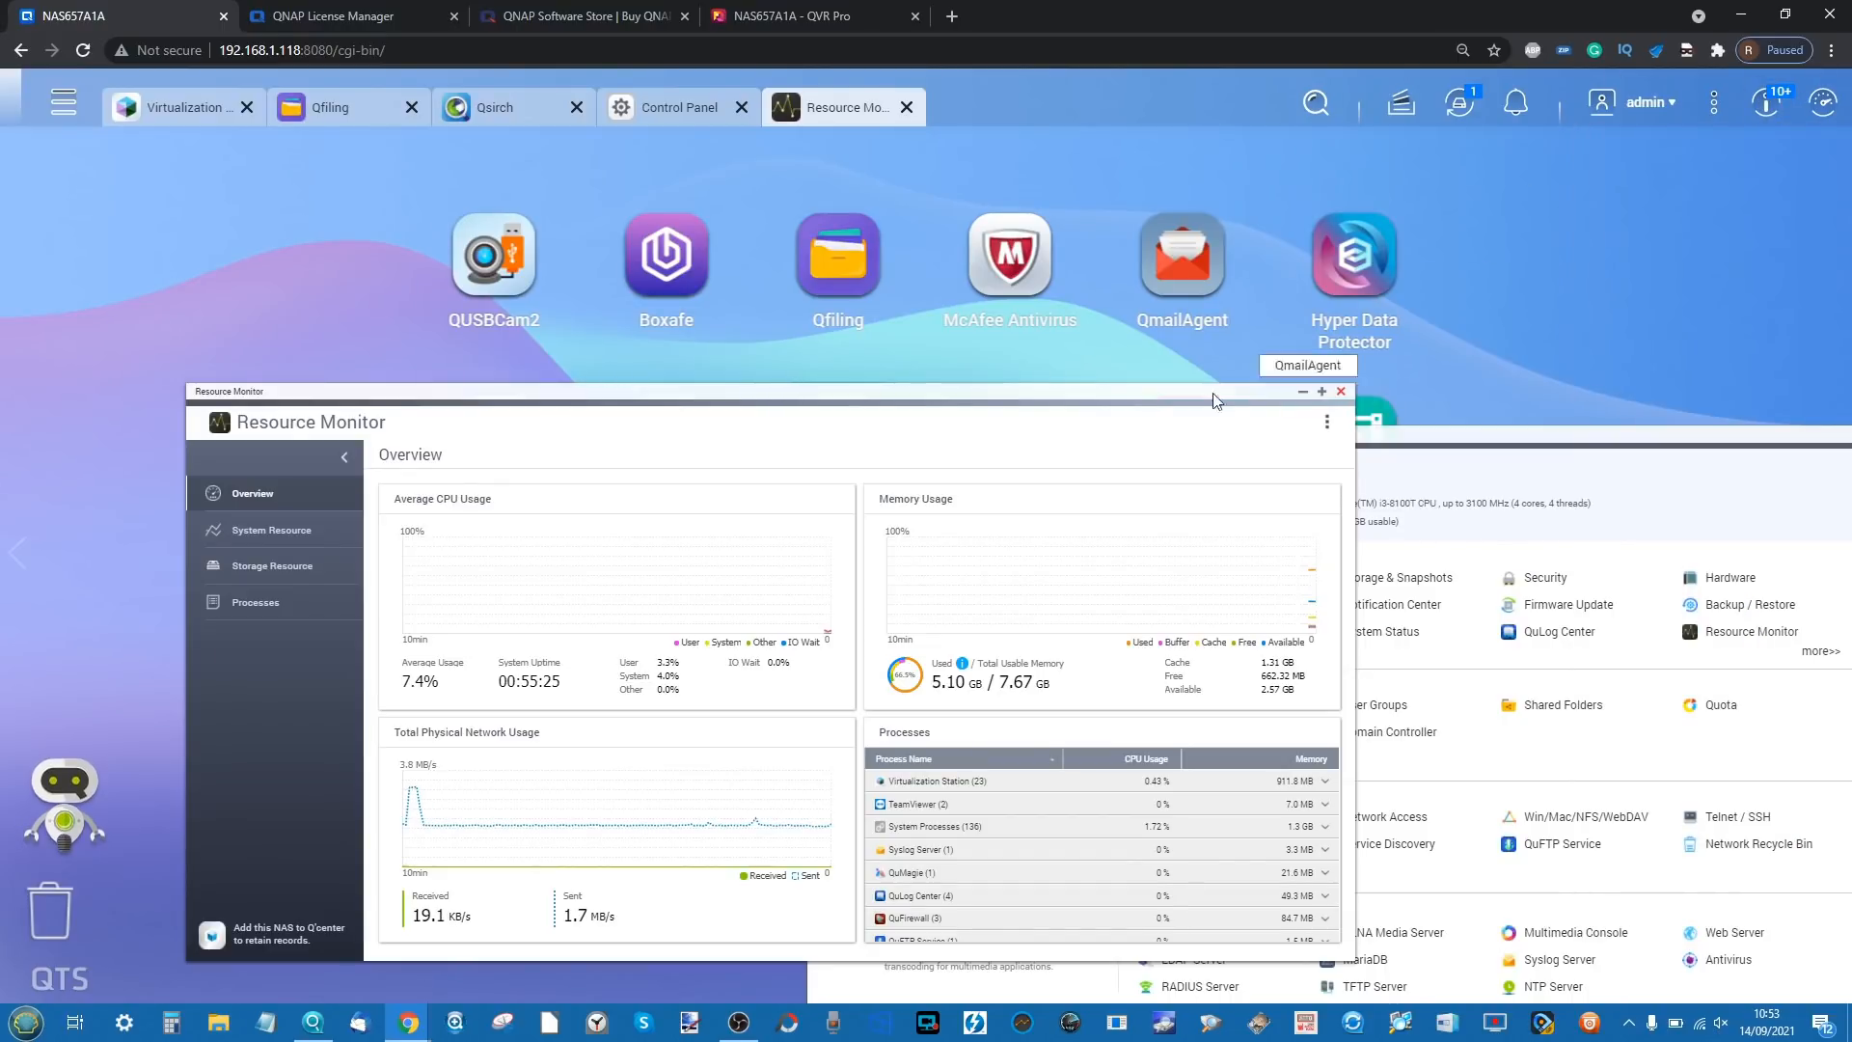
{"action": "left_click_drag", "start_coordinate": [1225, 391], "coordinate": [1178, 414]}
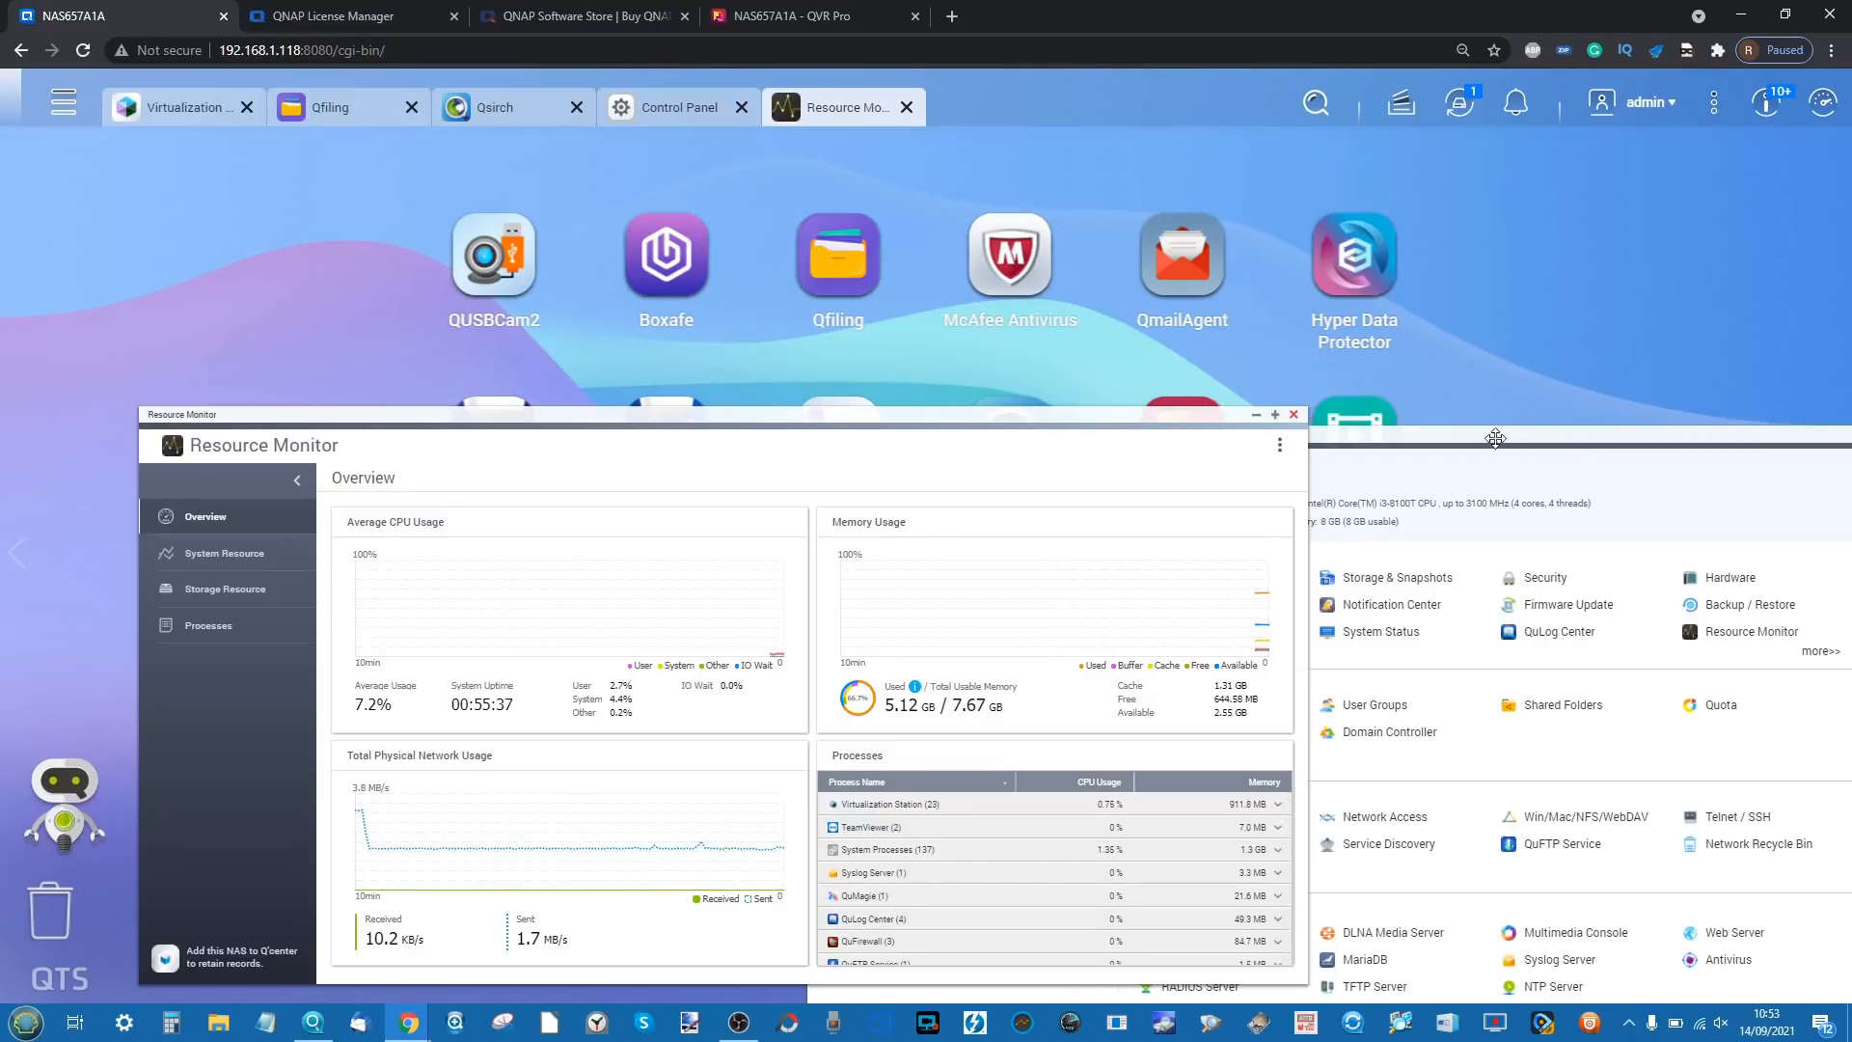
{"action": "left_click", "coordinate": [1294, 414]}
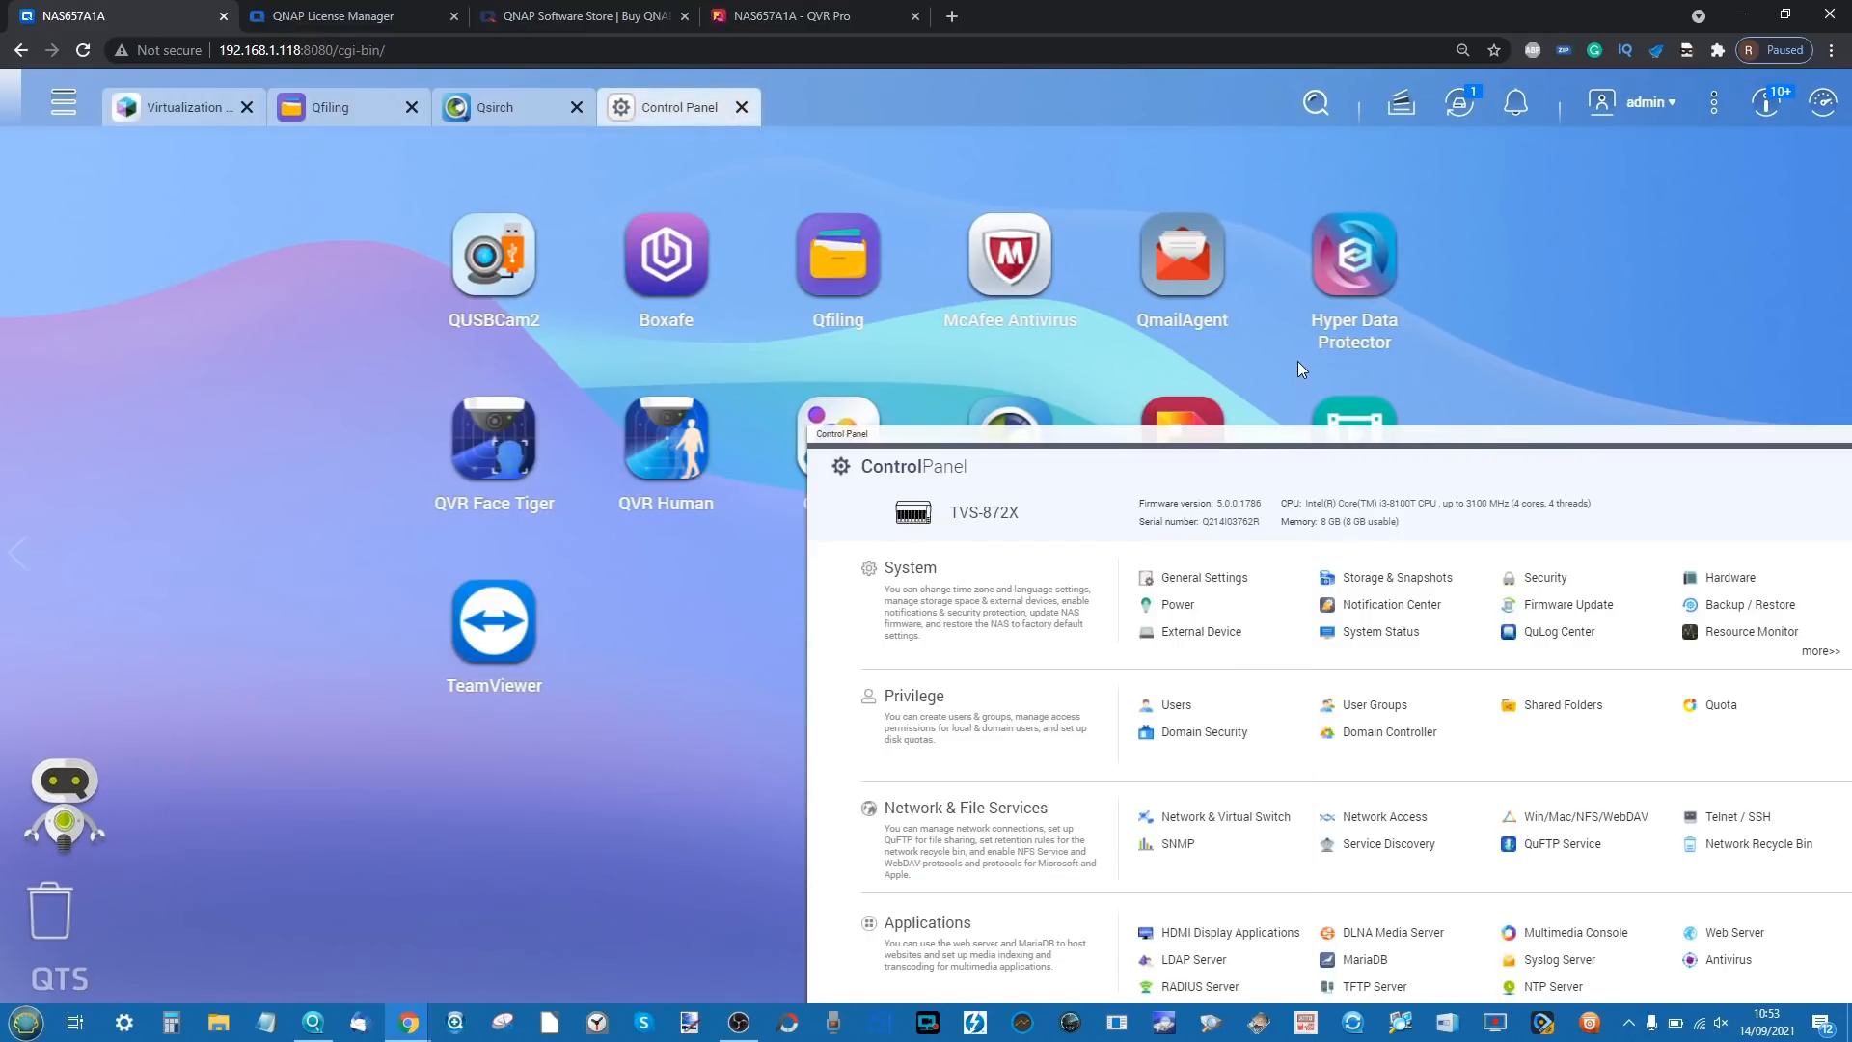
{"action": "left_click", "coordinate": [63, 101]}
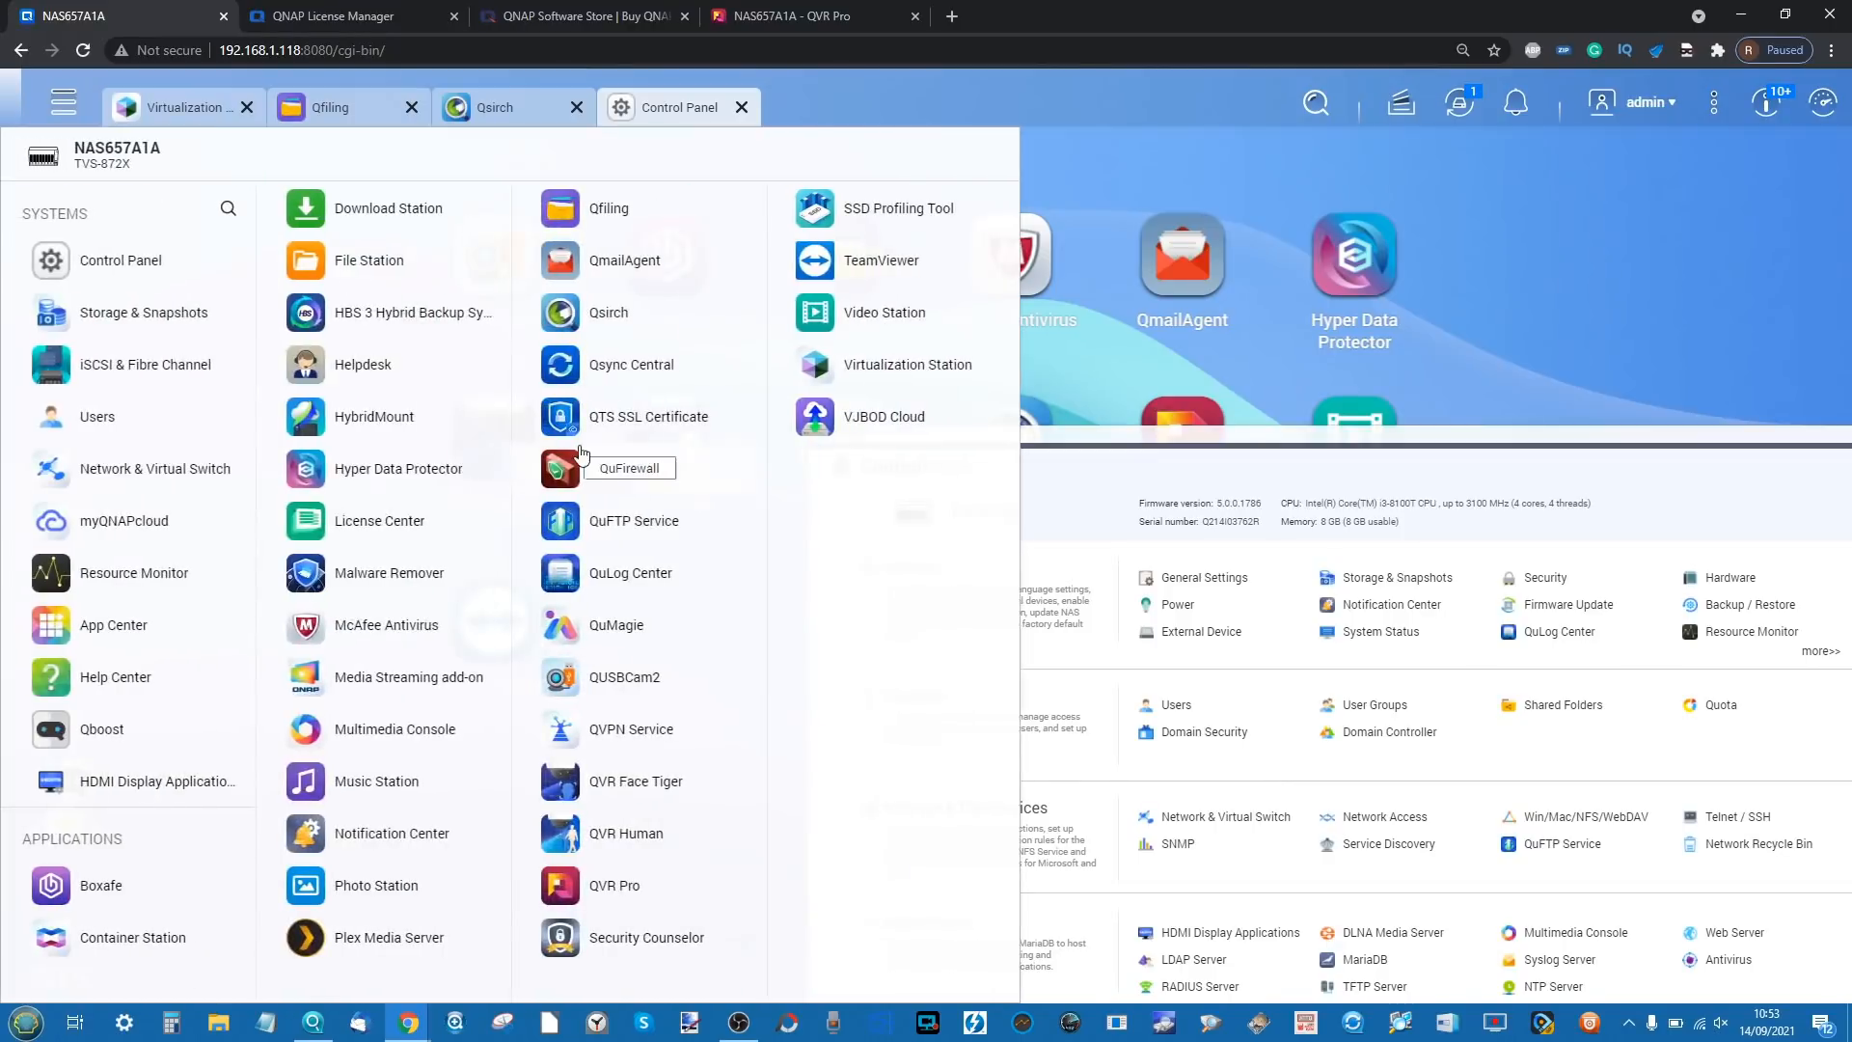
- In Security Counselor, view the security policy levels and keep Basic Security Policy
{"action": "left_click", "coordinate": [622, 947]}
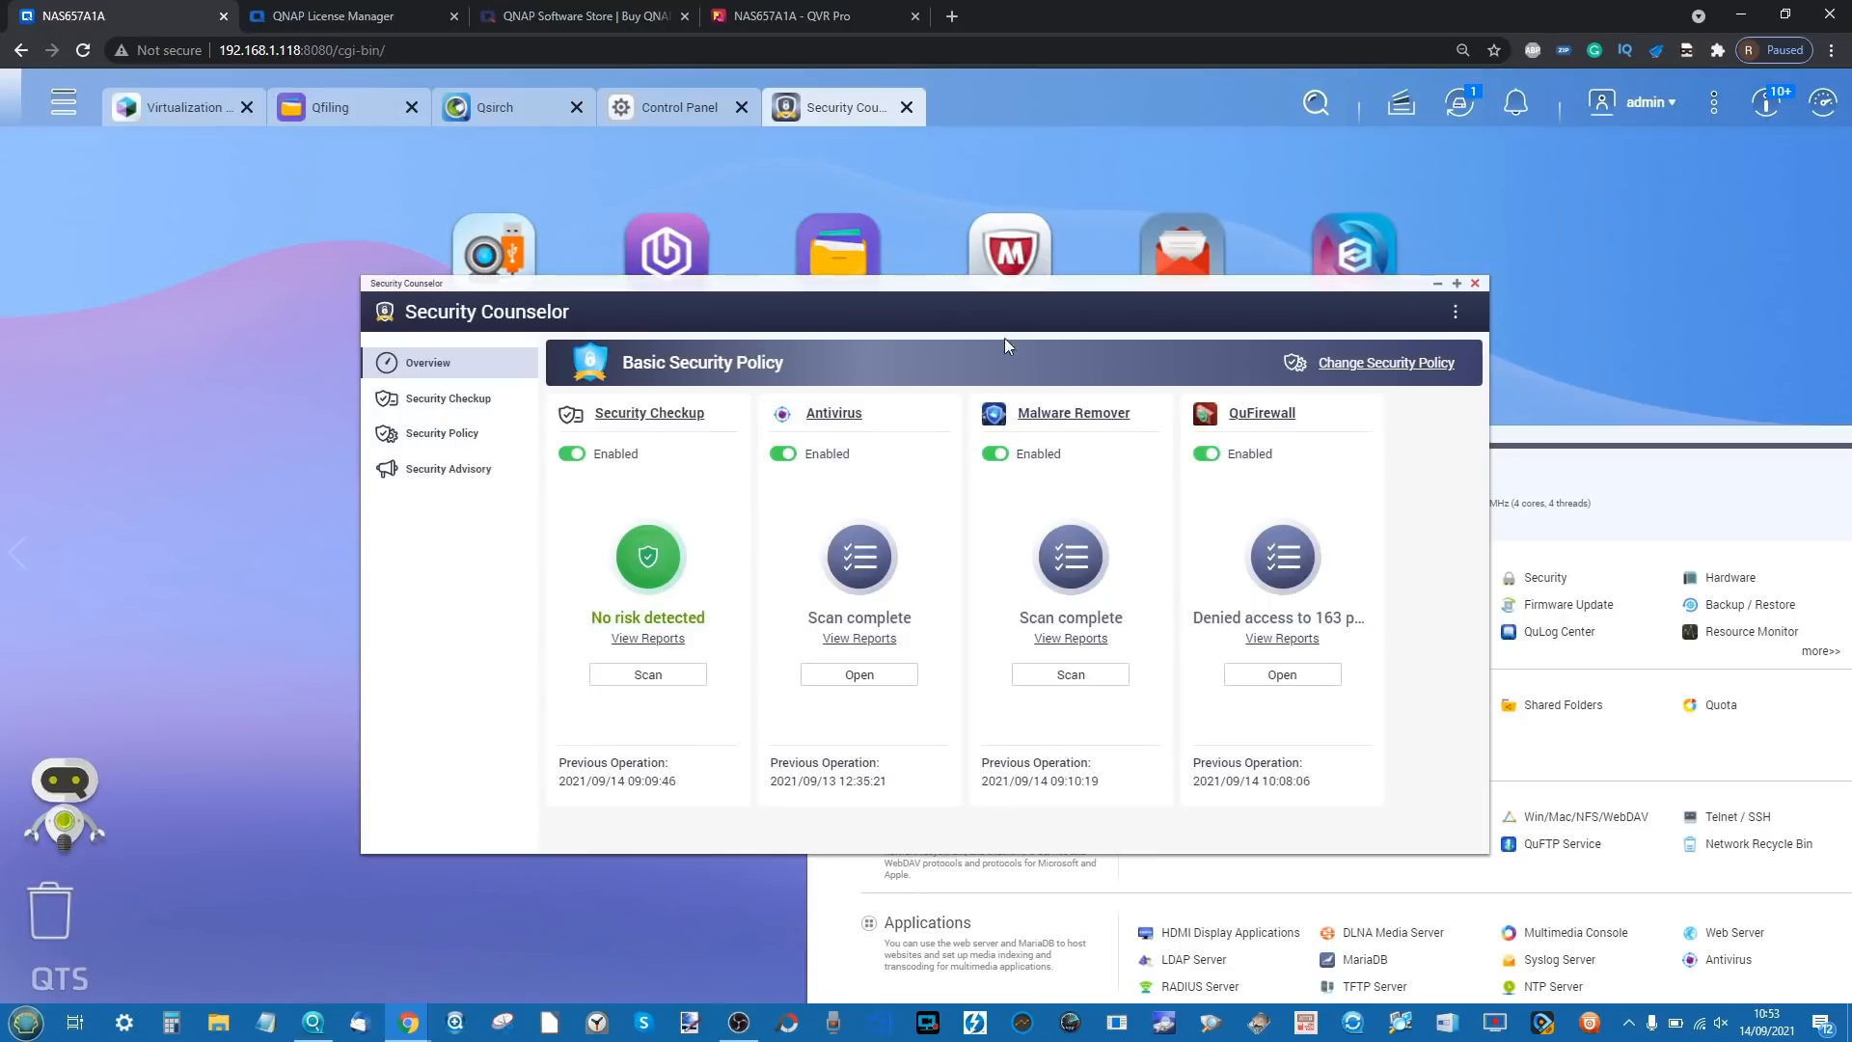
{"action": "left_click", "coordinate": [1376, 366]}
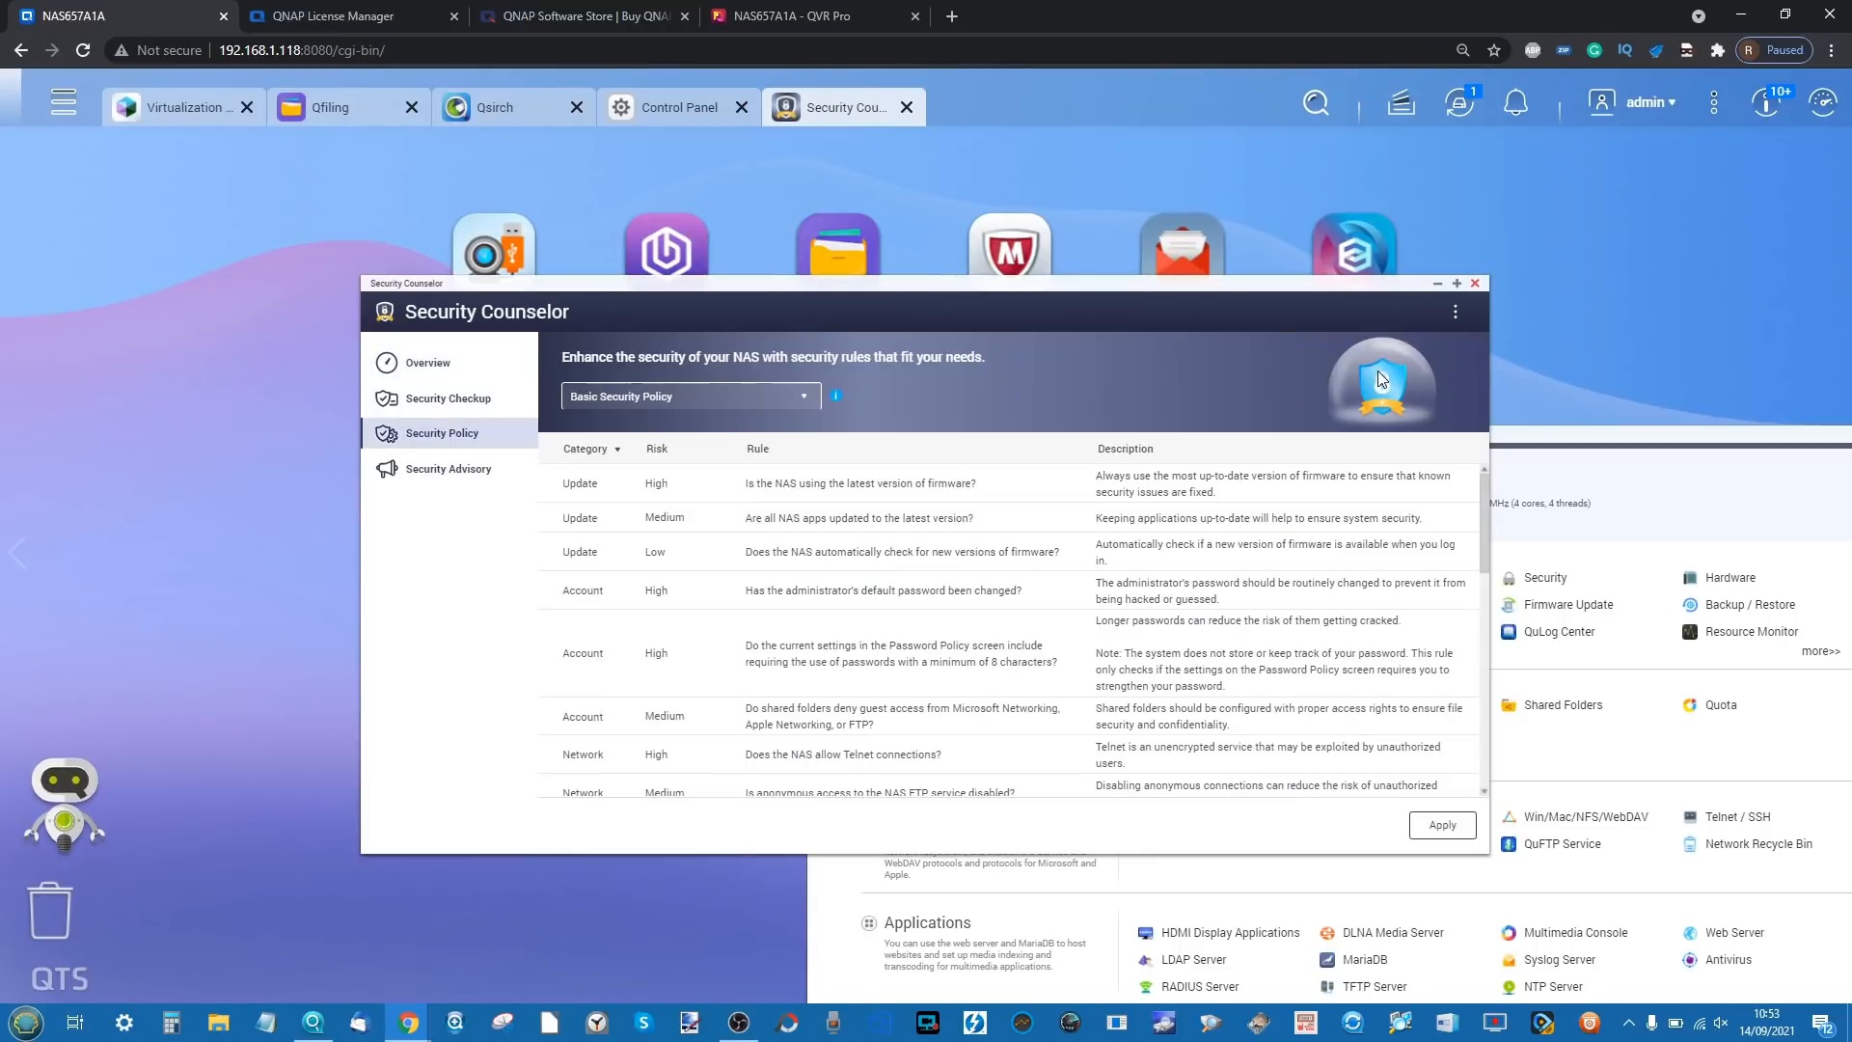
{"action": "double_click", "coordinate": [712, 408]}
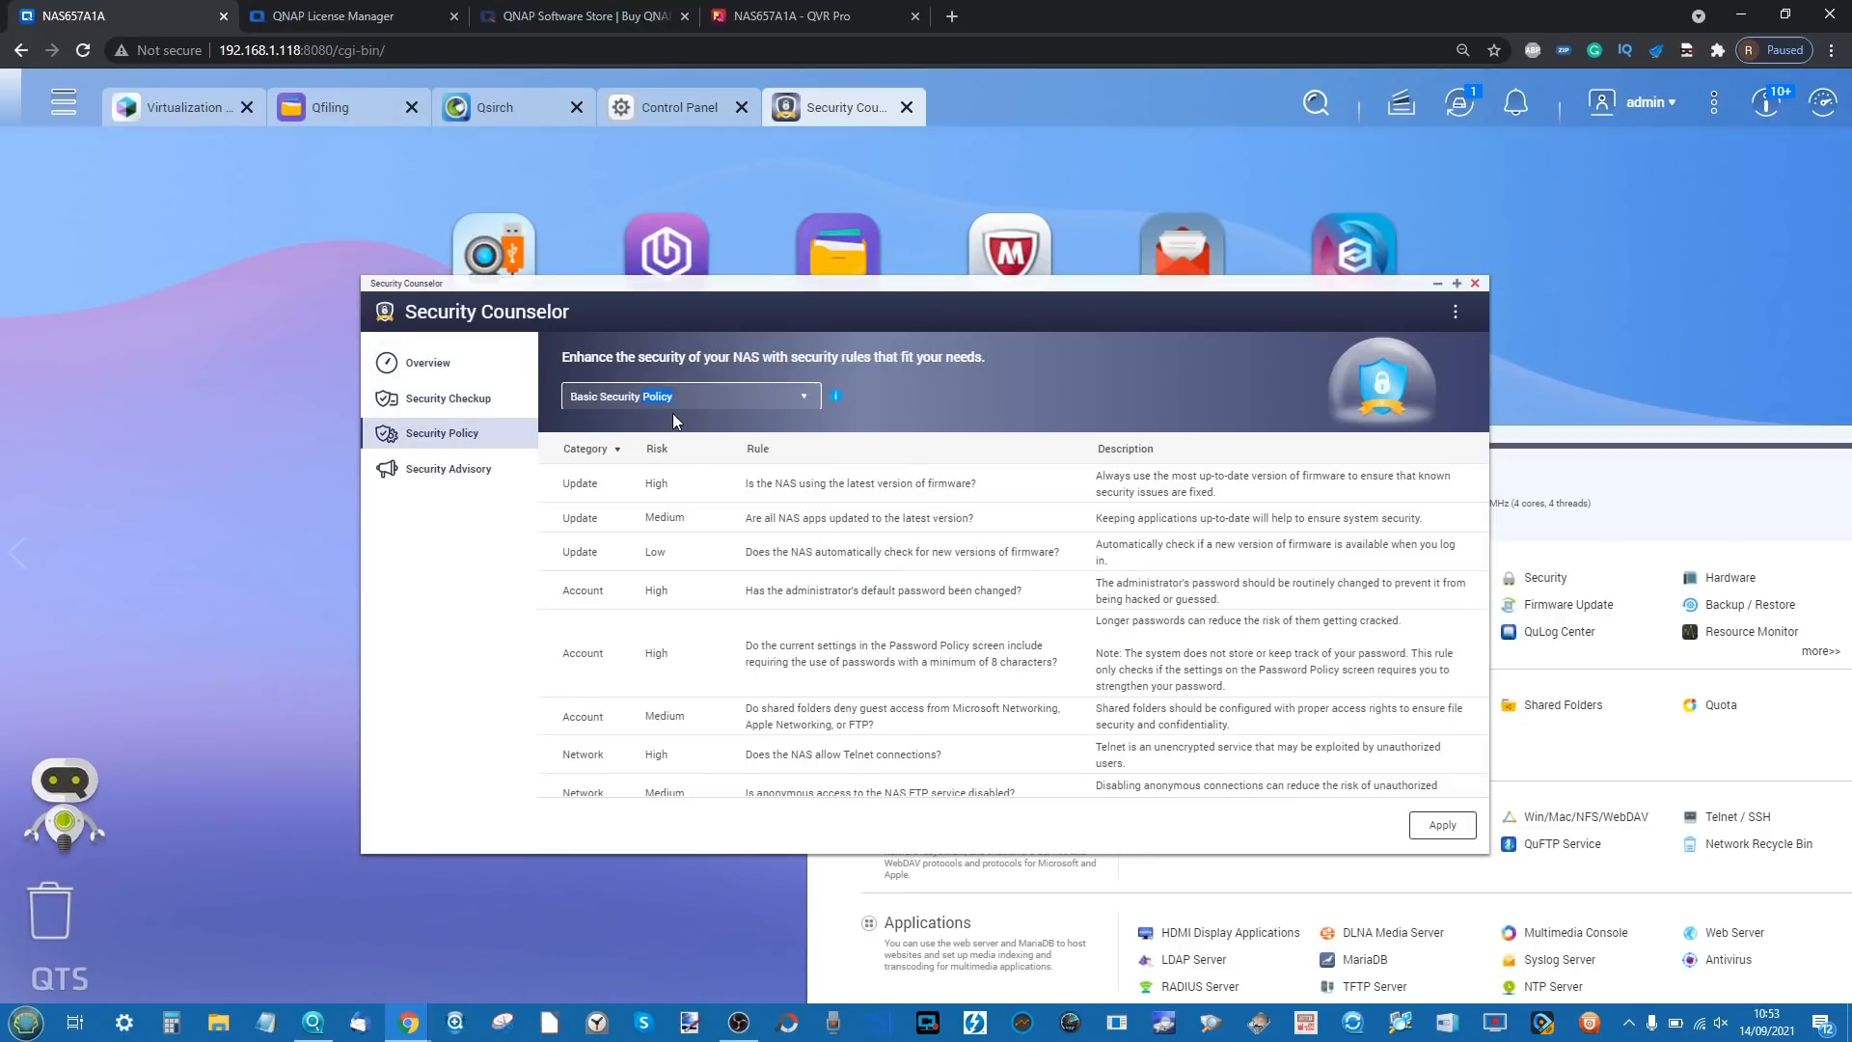
{"action": "left_click", "coordinate": [692, 406]}
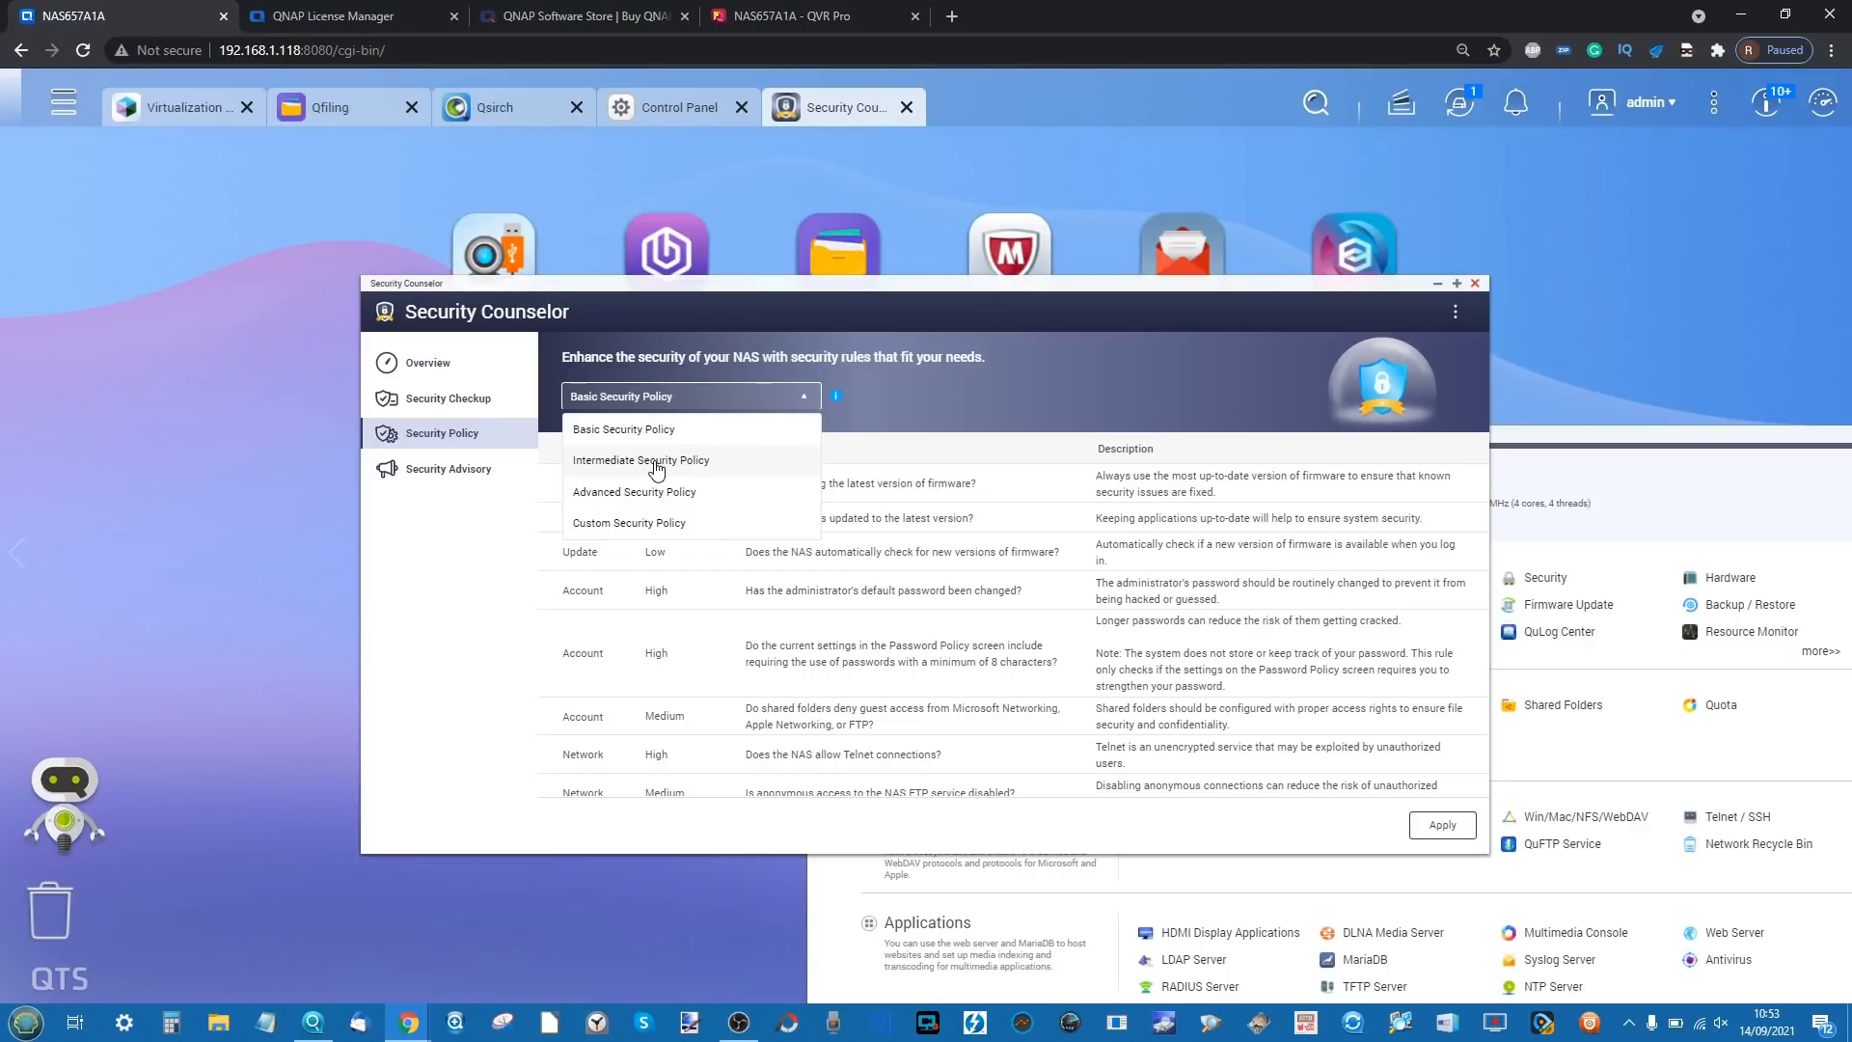
{"action": "left_click", "coordinate": [1061, 407]}
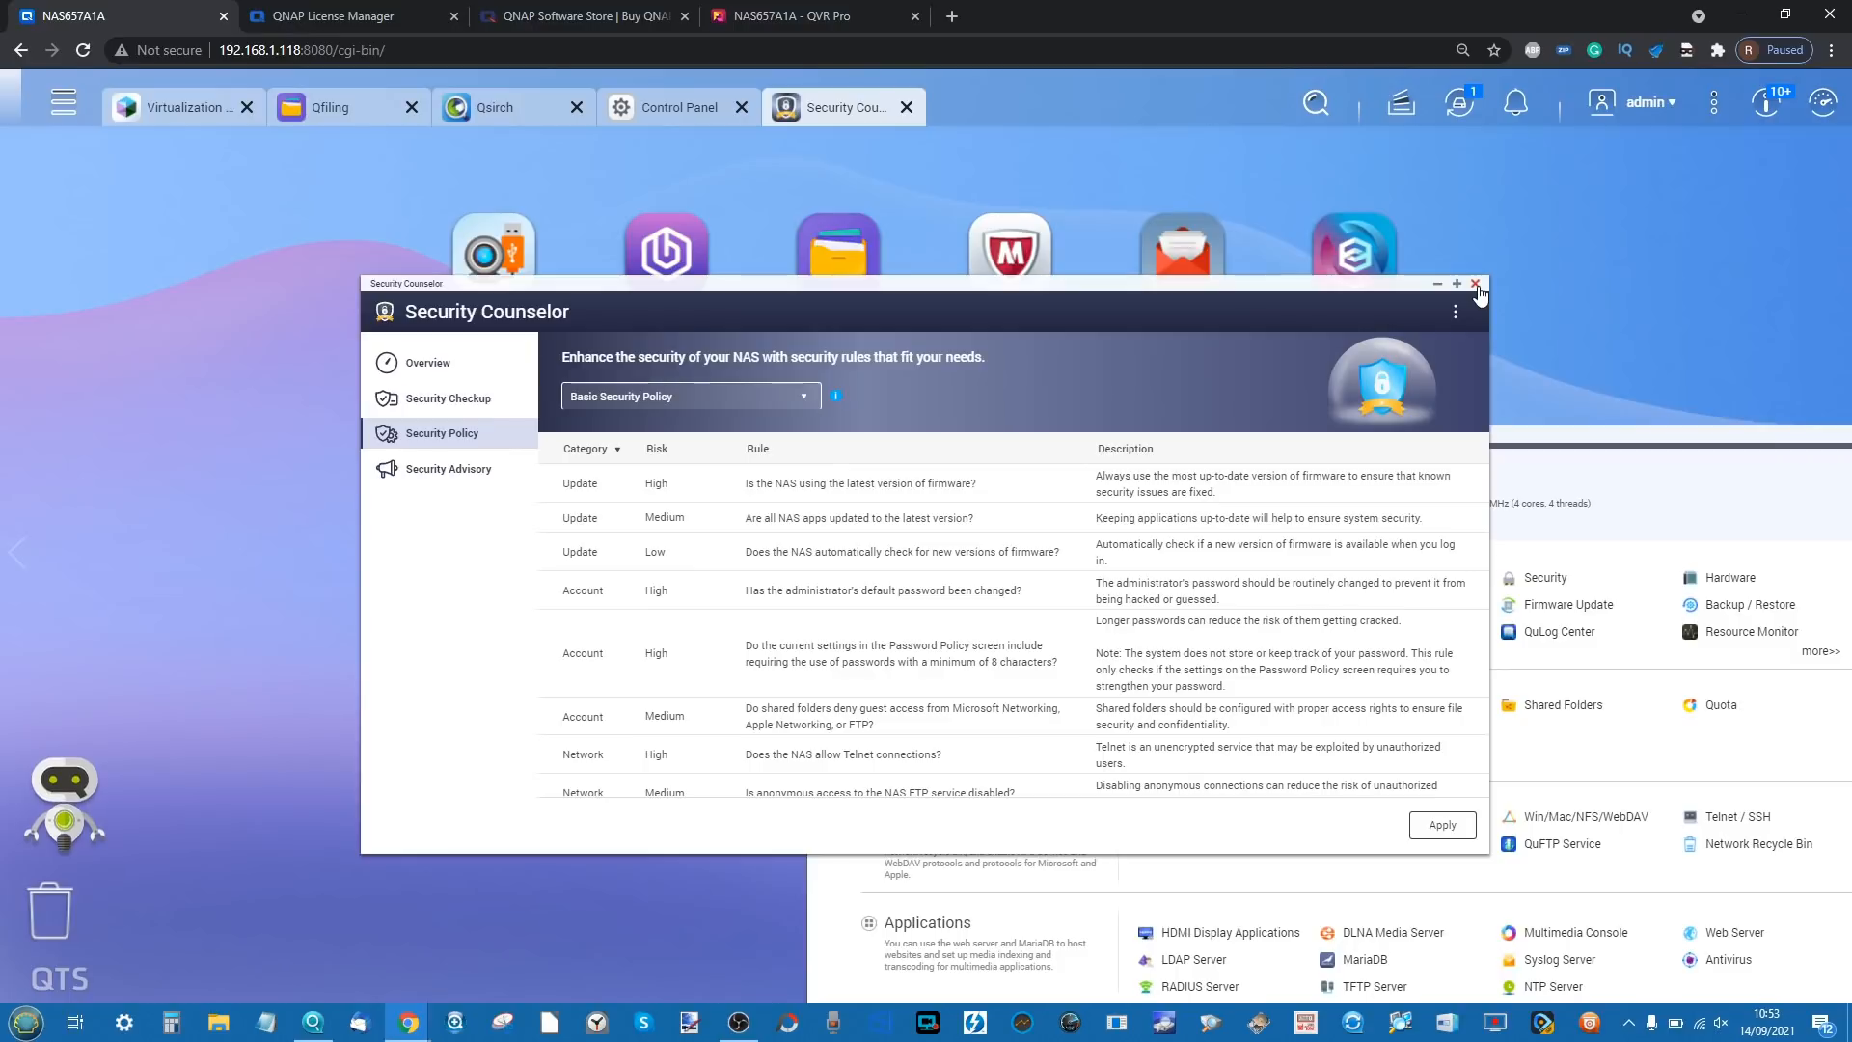
- Close Security Counselor and Control Panel to clear the desktop
{"action": "left_click", "coordinate": [1475, 283]}
{"action": "left_click_drag", "start_coordinate": [1508, 409], "coordinate": [1100, 262]}
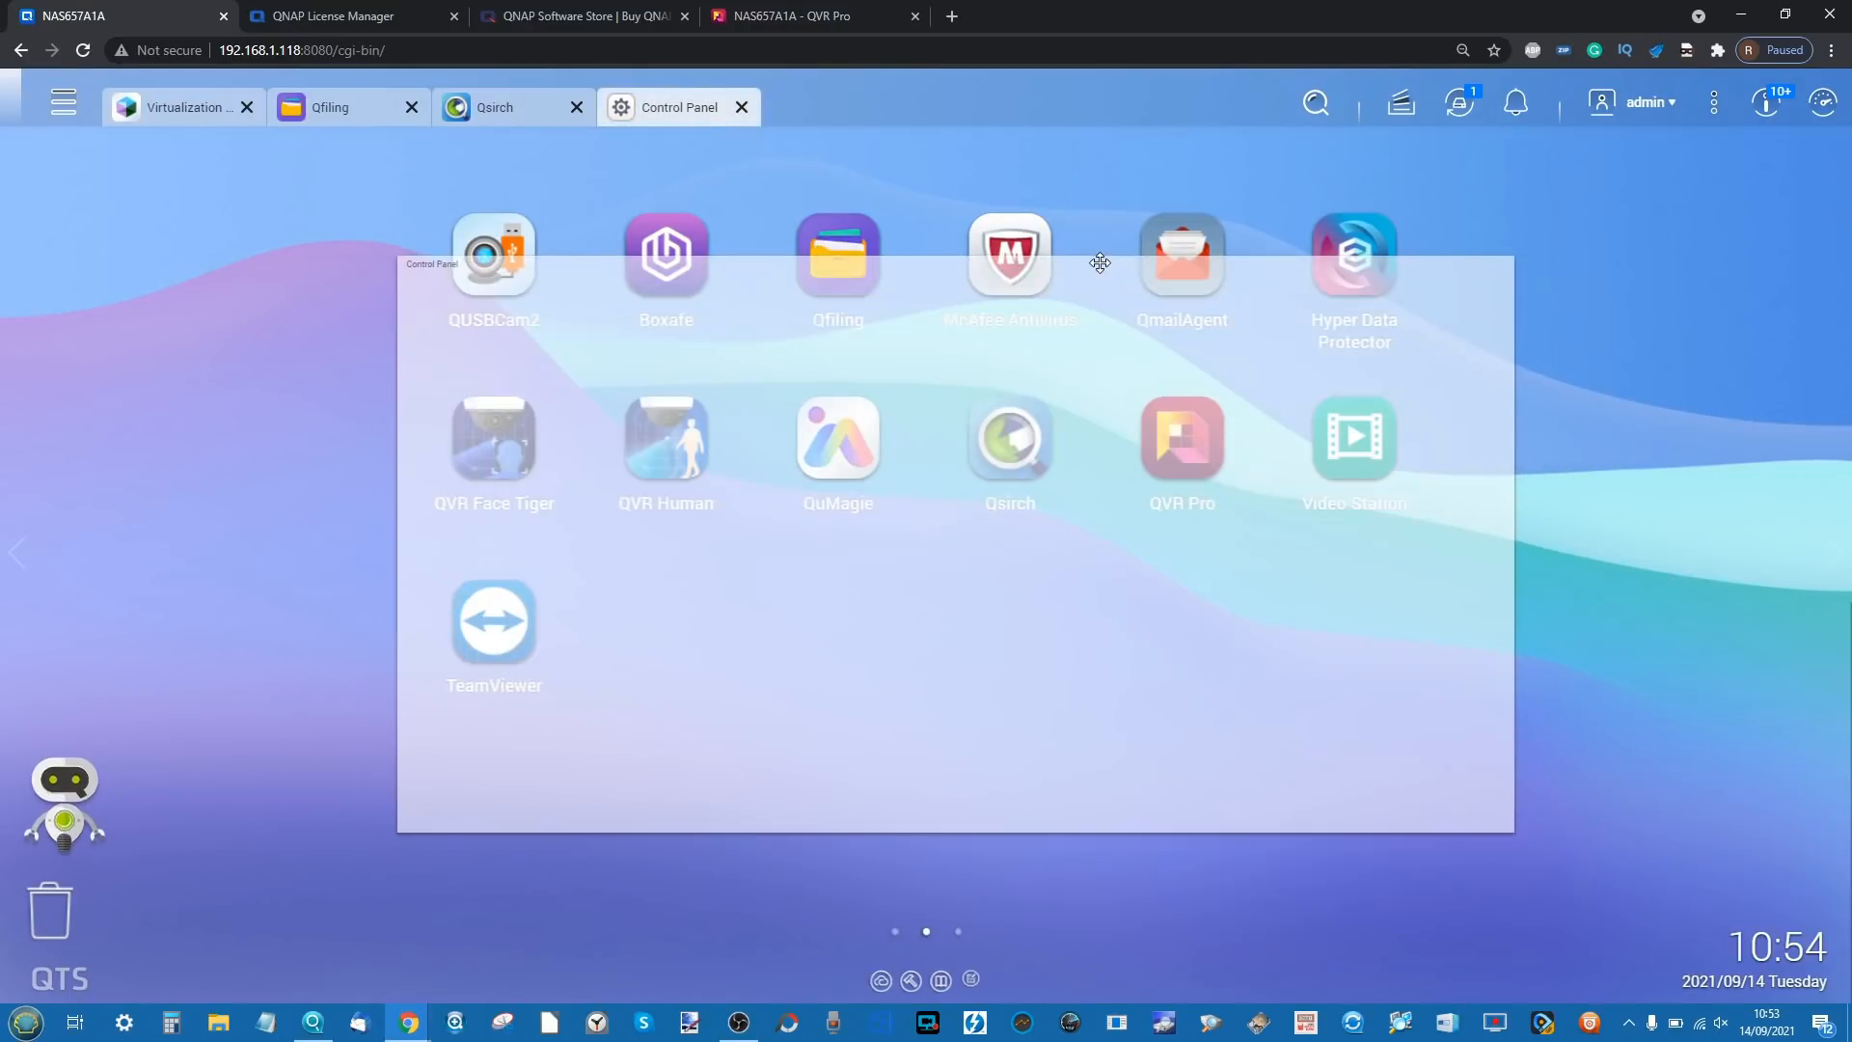
{"action": "left_click", "coordinate": [1500, 264]}
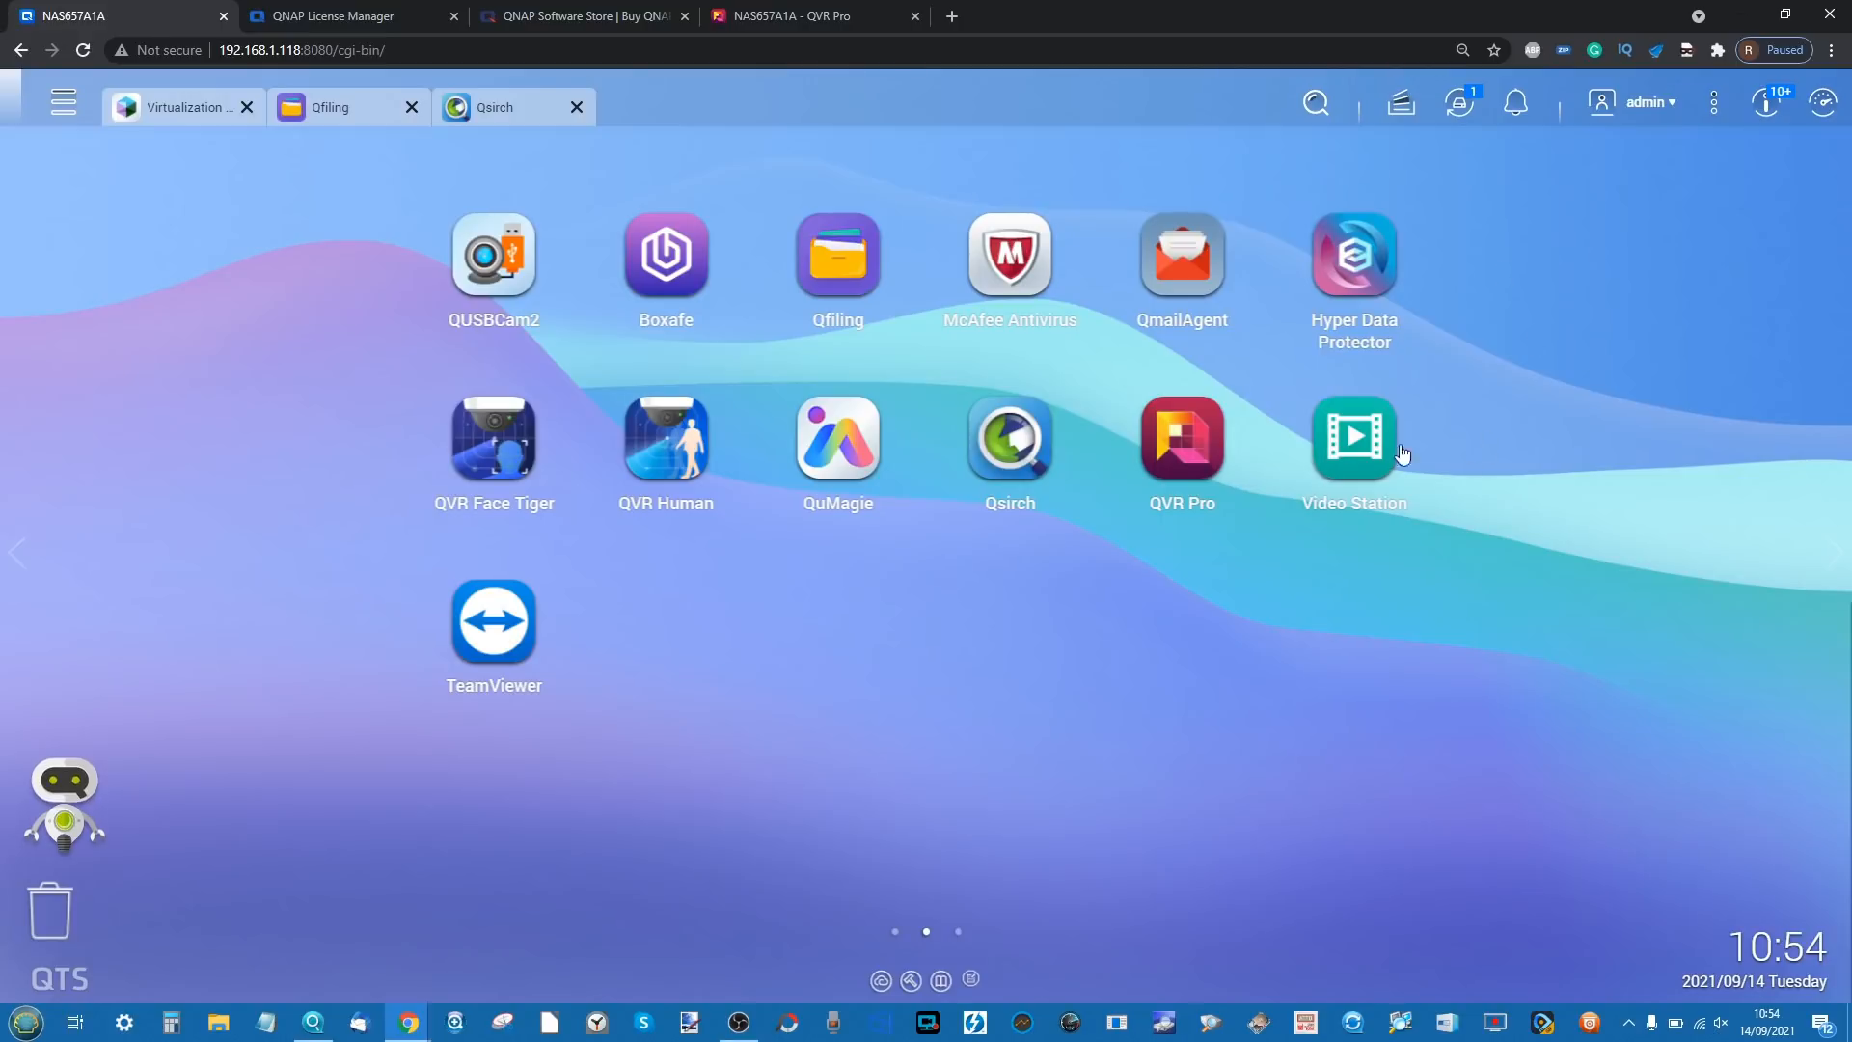
{"action": "mouse_move", "coordinate": [409, 1022]}
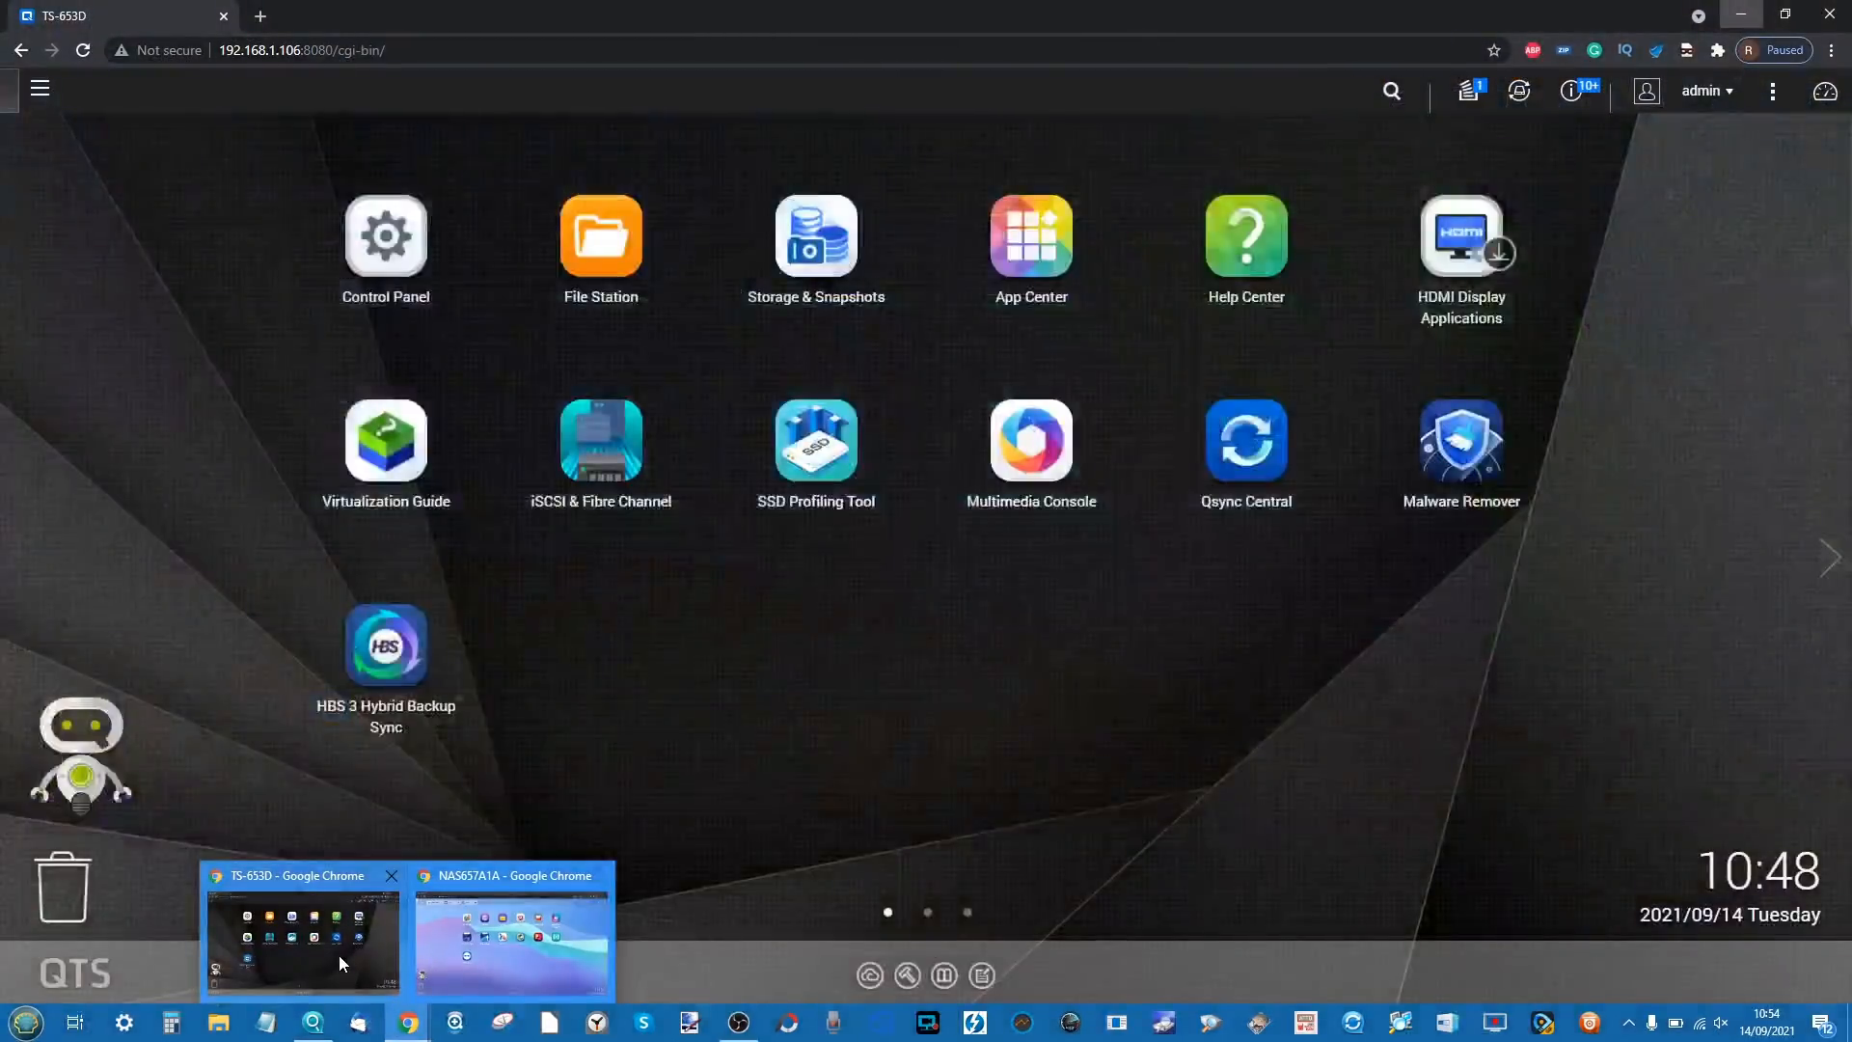
{"action": "left_click", "coordinate": [339, 955]}
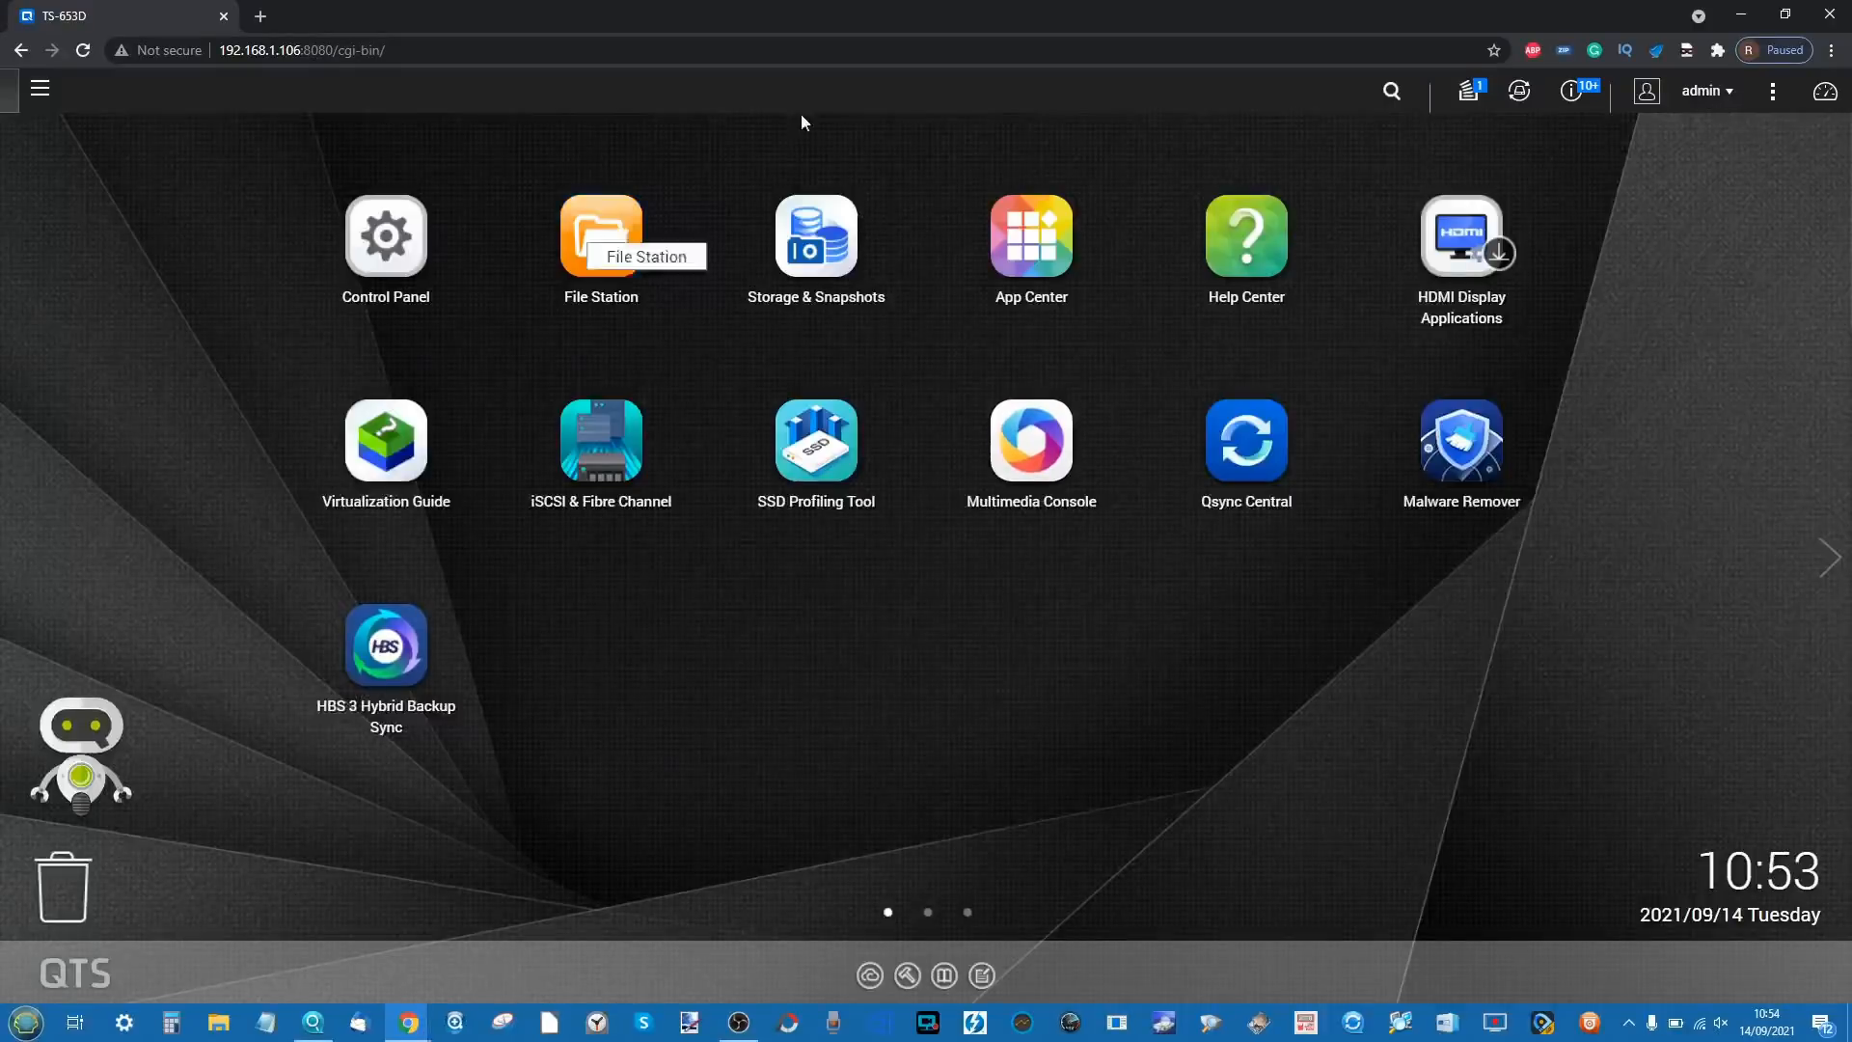
{"action": "left_click", "coordinate": [40, 88]}
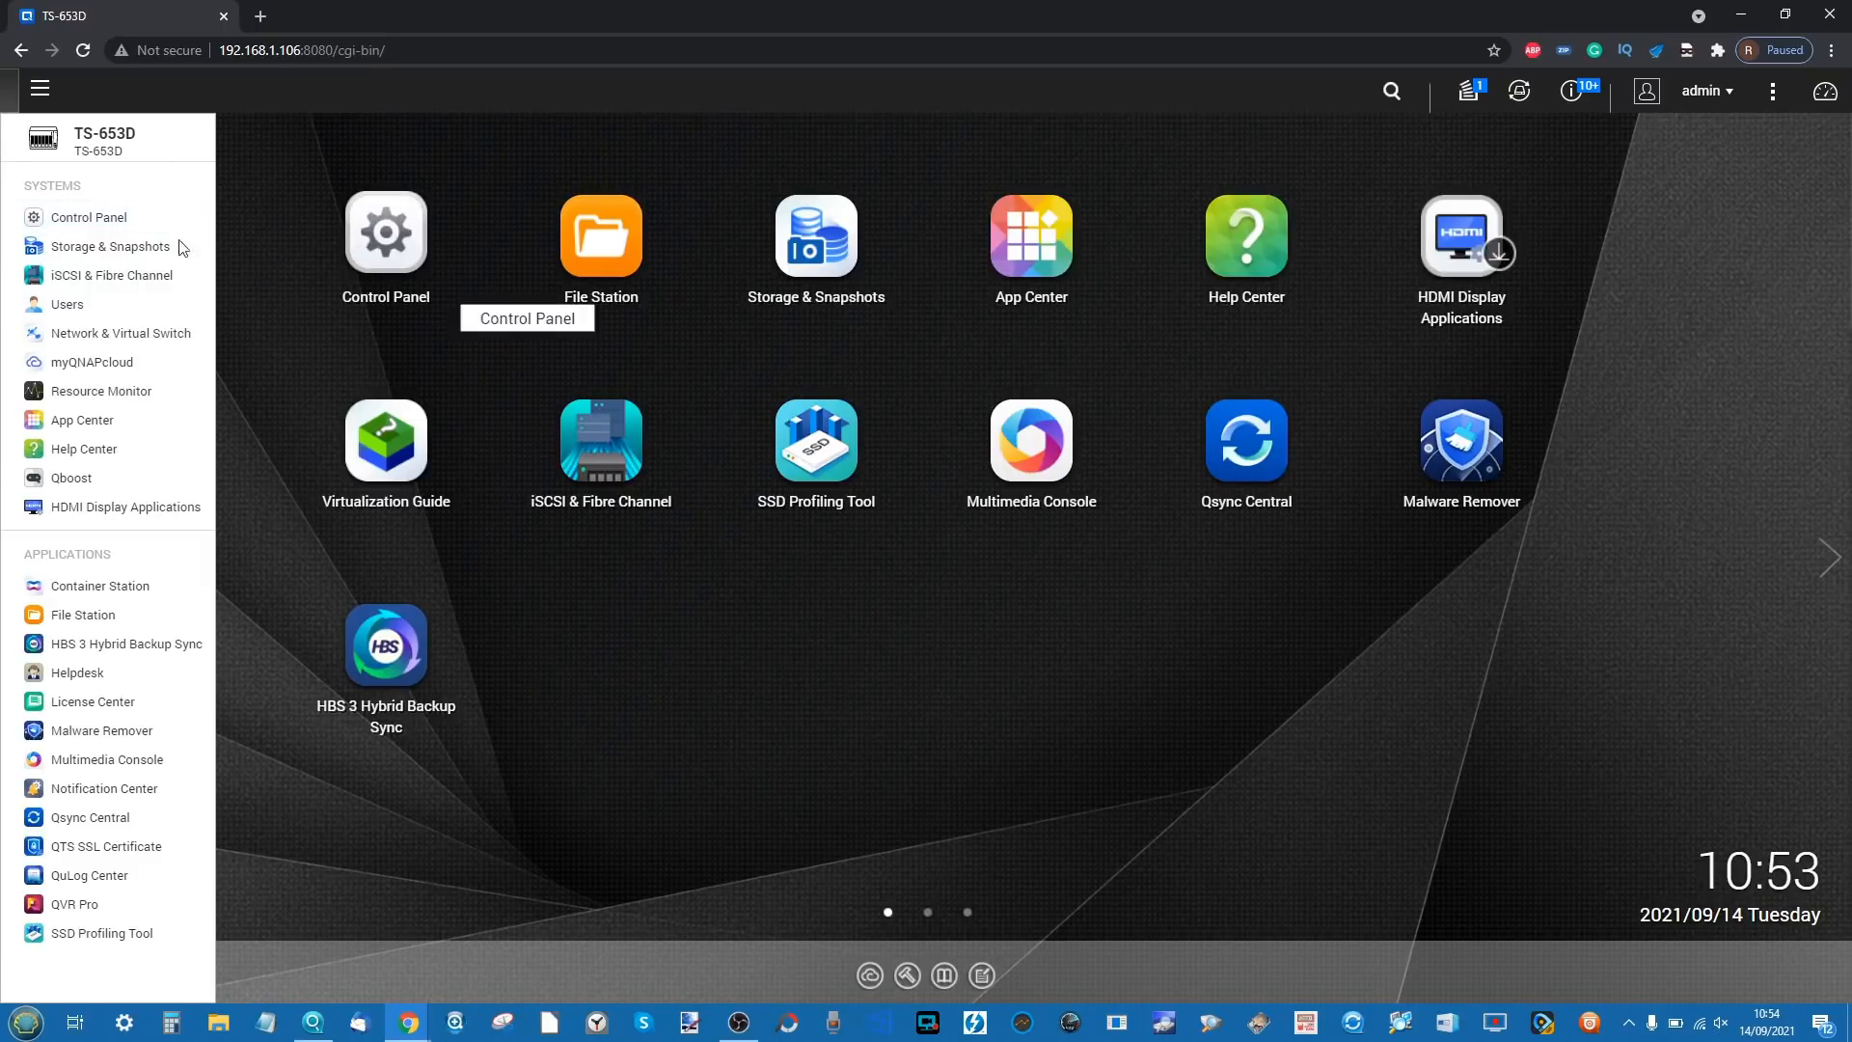
{"action": "left_click", "coordinate": [387, 231]}
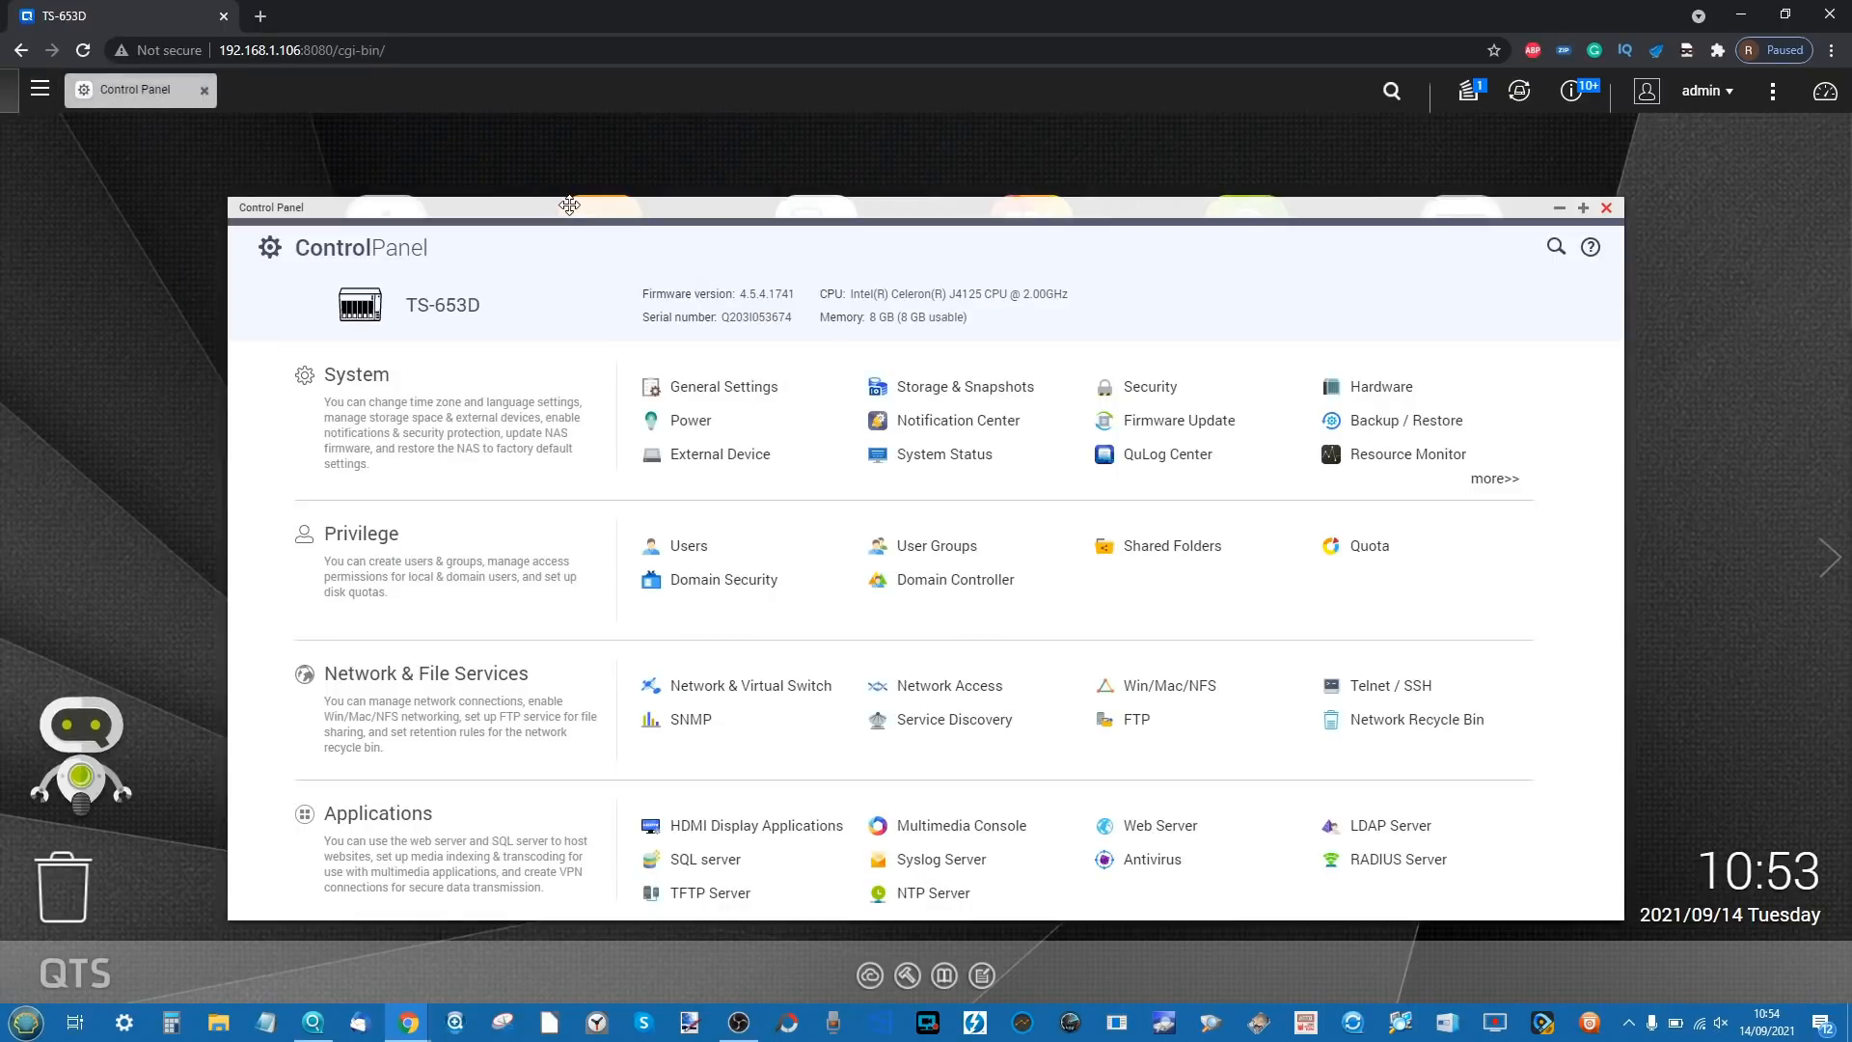
{"action": "left_click_drag", "start_coordinate": [570, 205], "coordinate": [886, 447]}
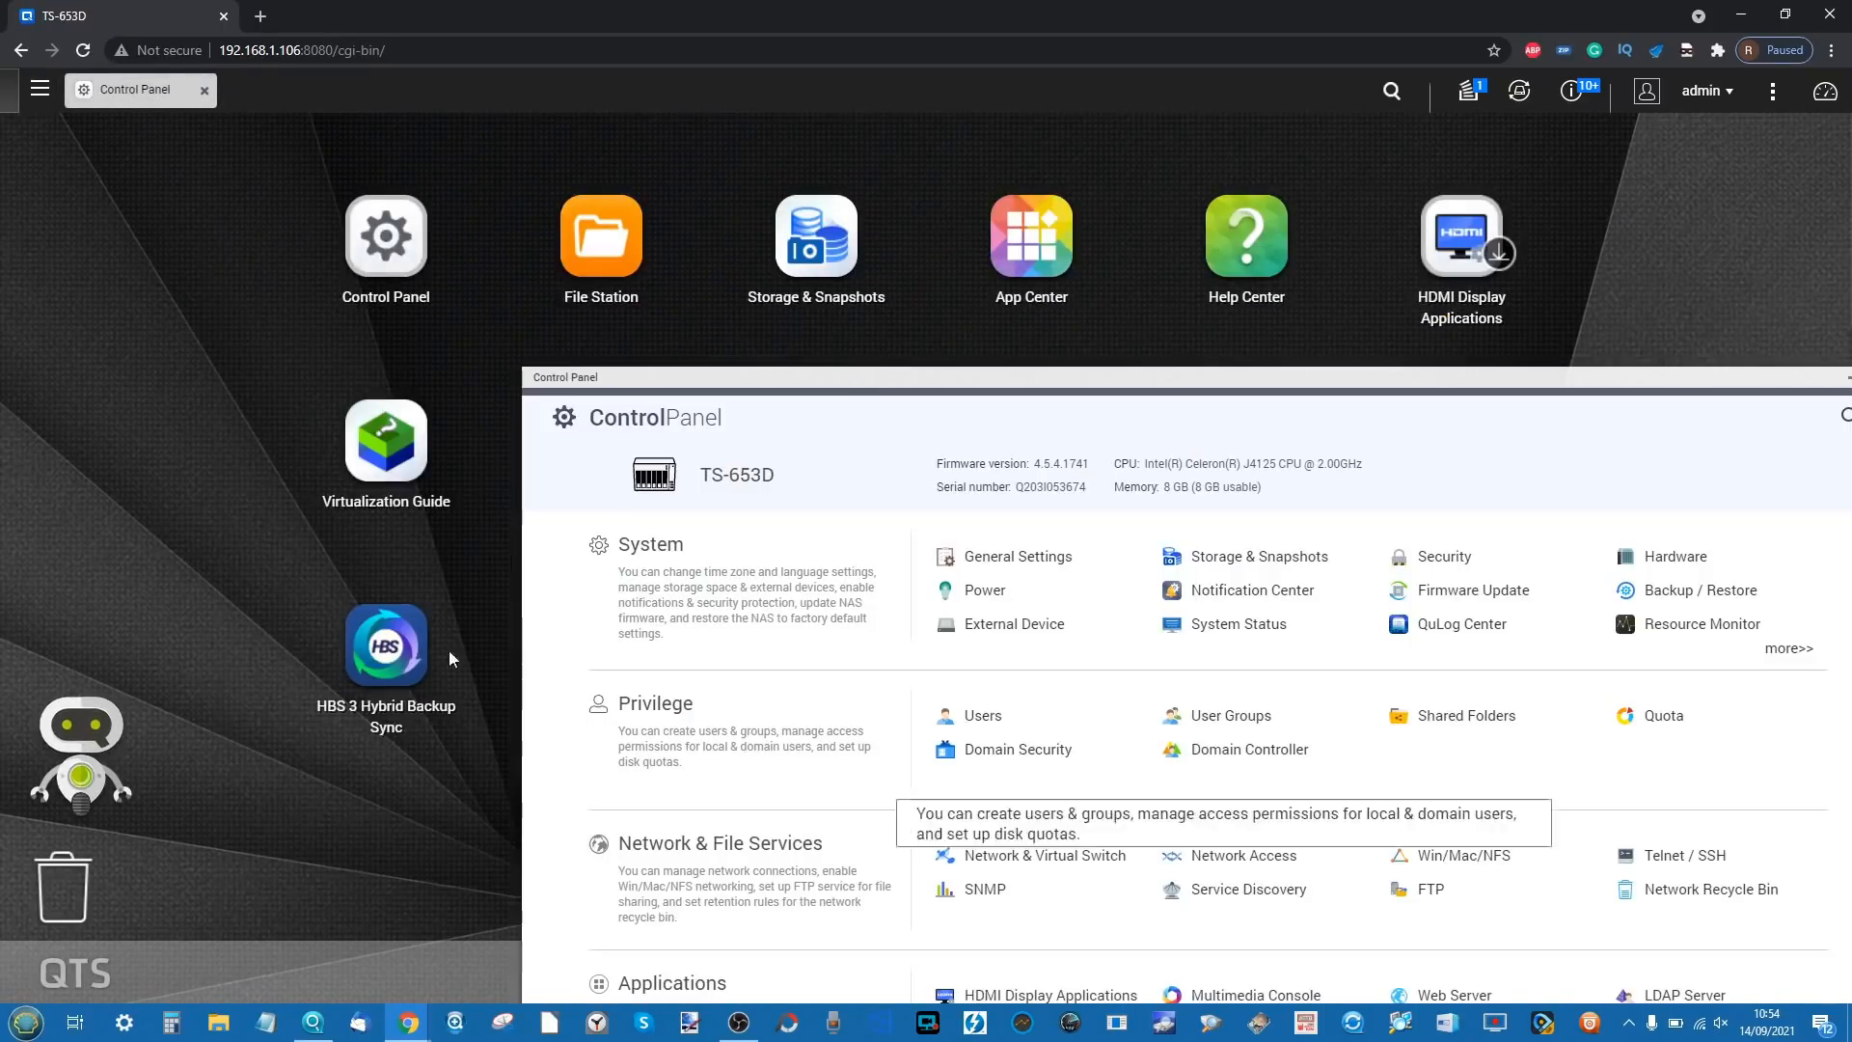
{"action": "left_click", "coordinate": [414, 1024]}
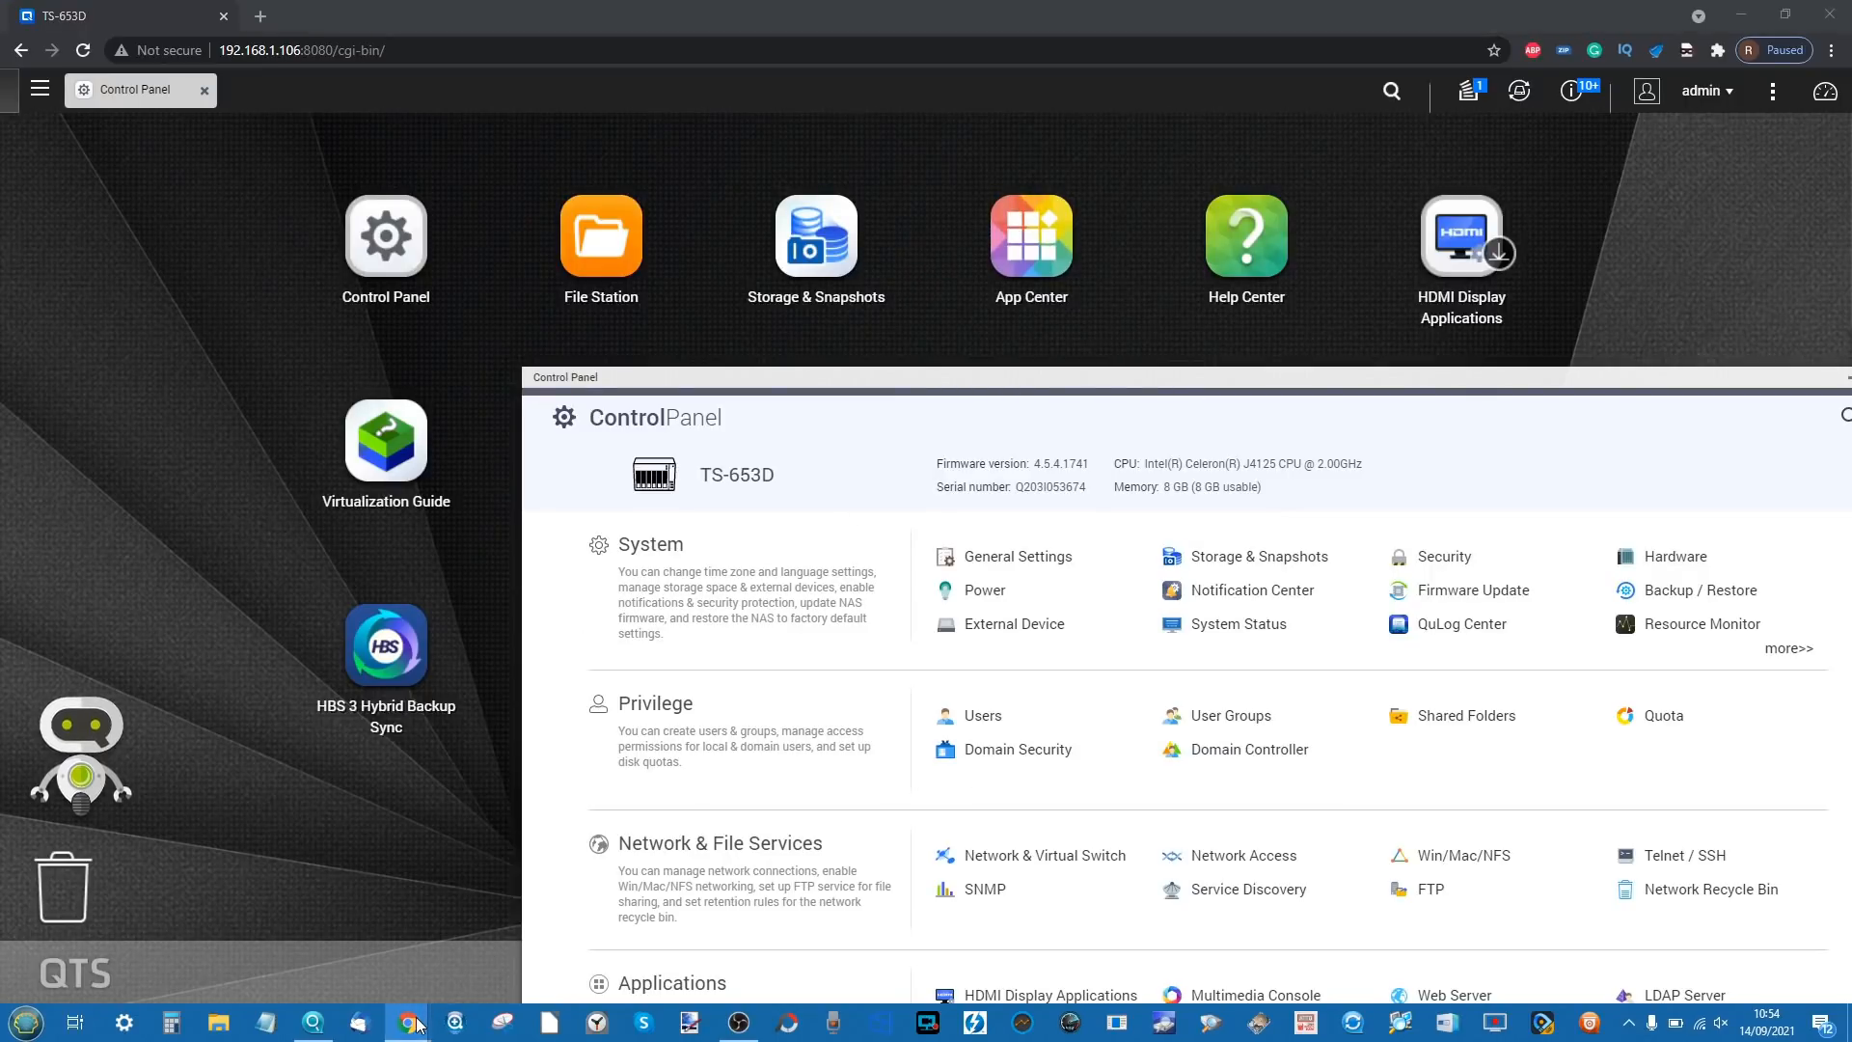
{"action": "left_click", "coordinate": [470, 943]}
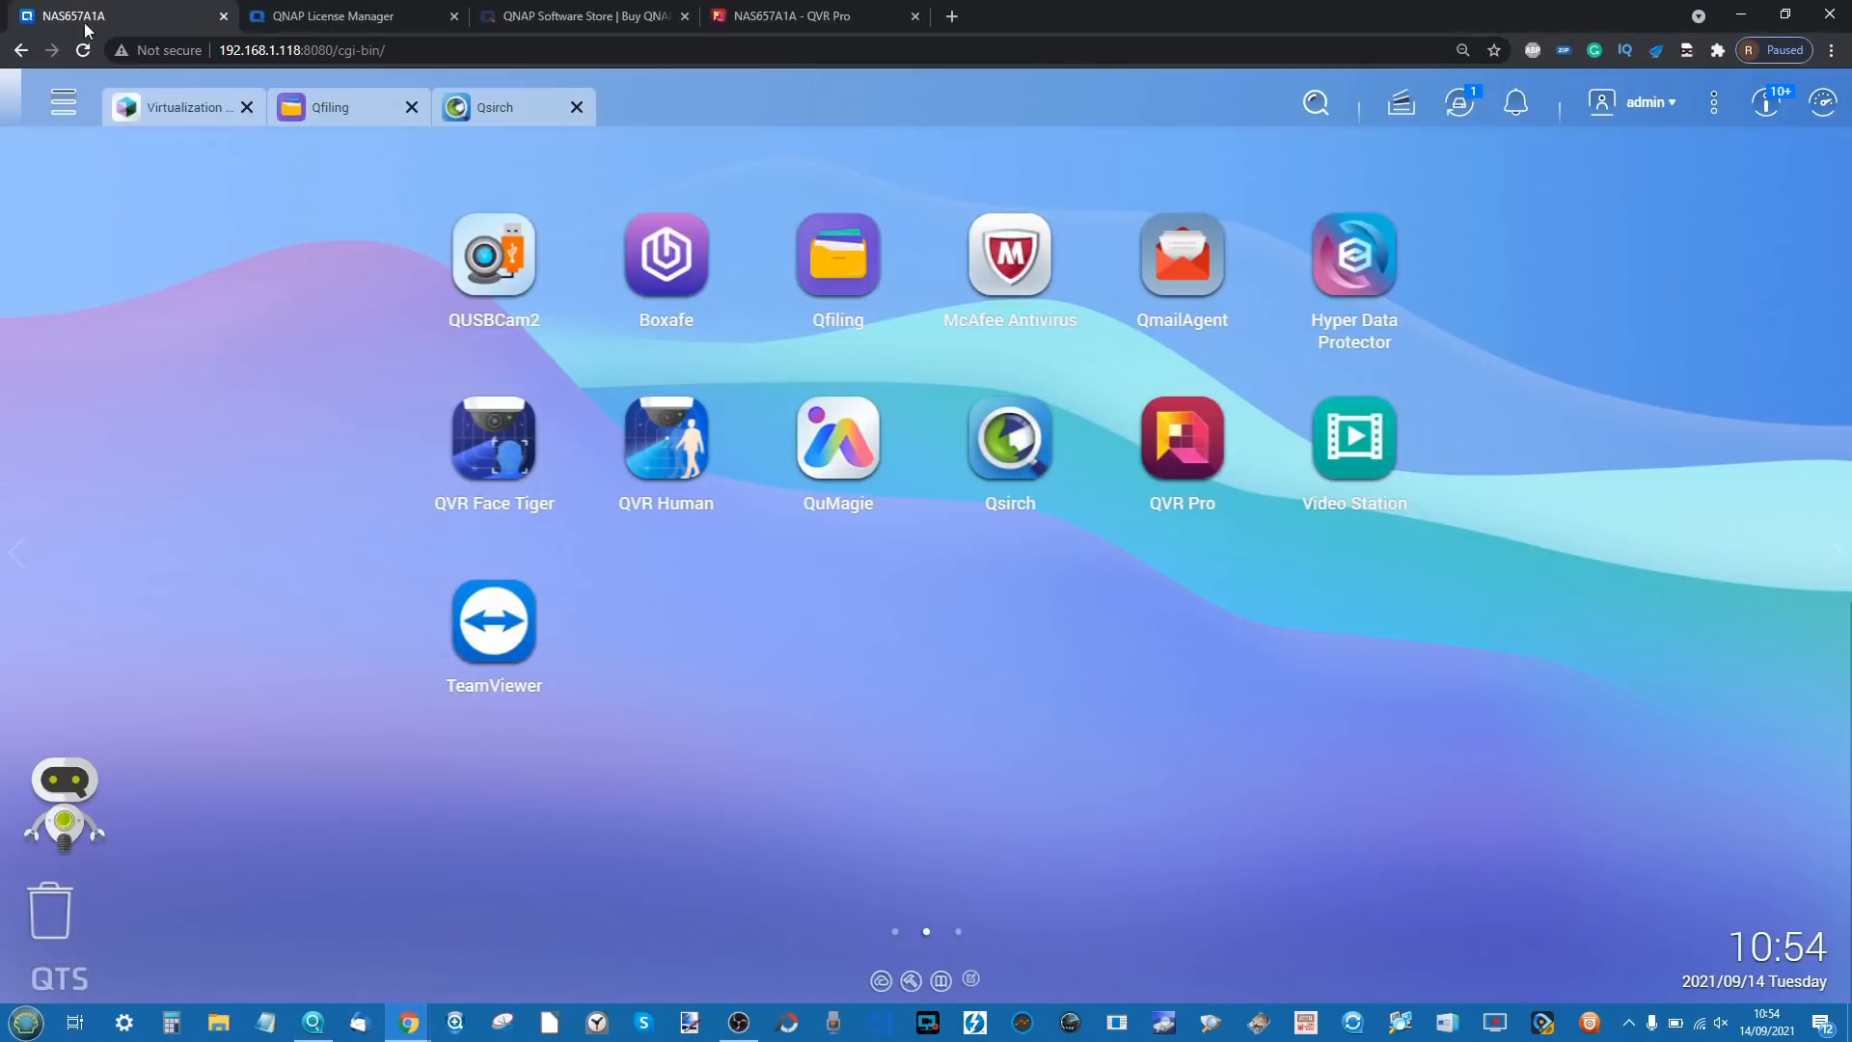
{"action": "left_click", "coordinate": [64, 100]}
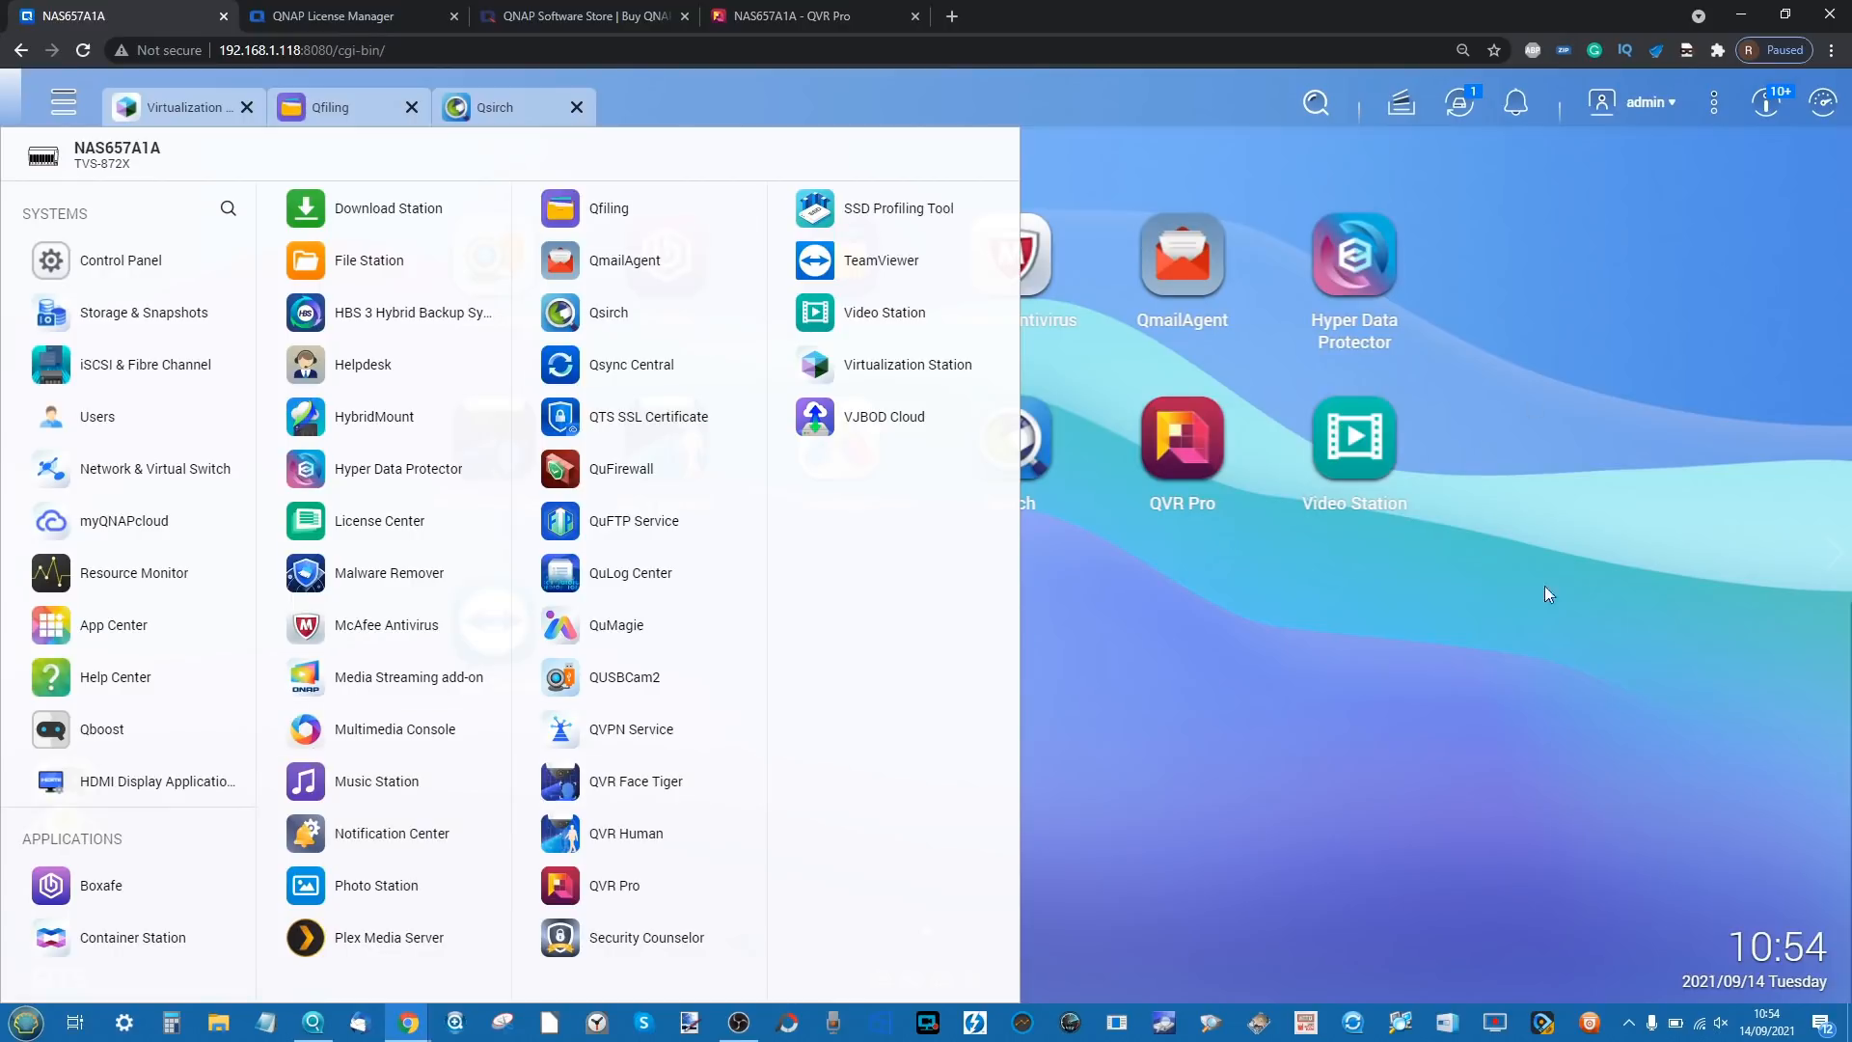
{"action": "left_click", "coordinate": [1348, 856]}
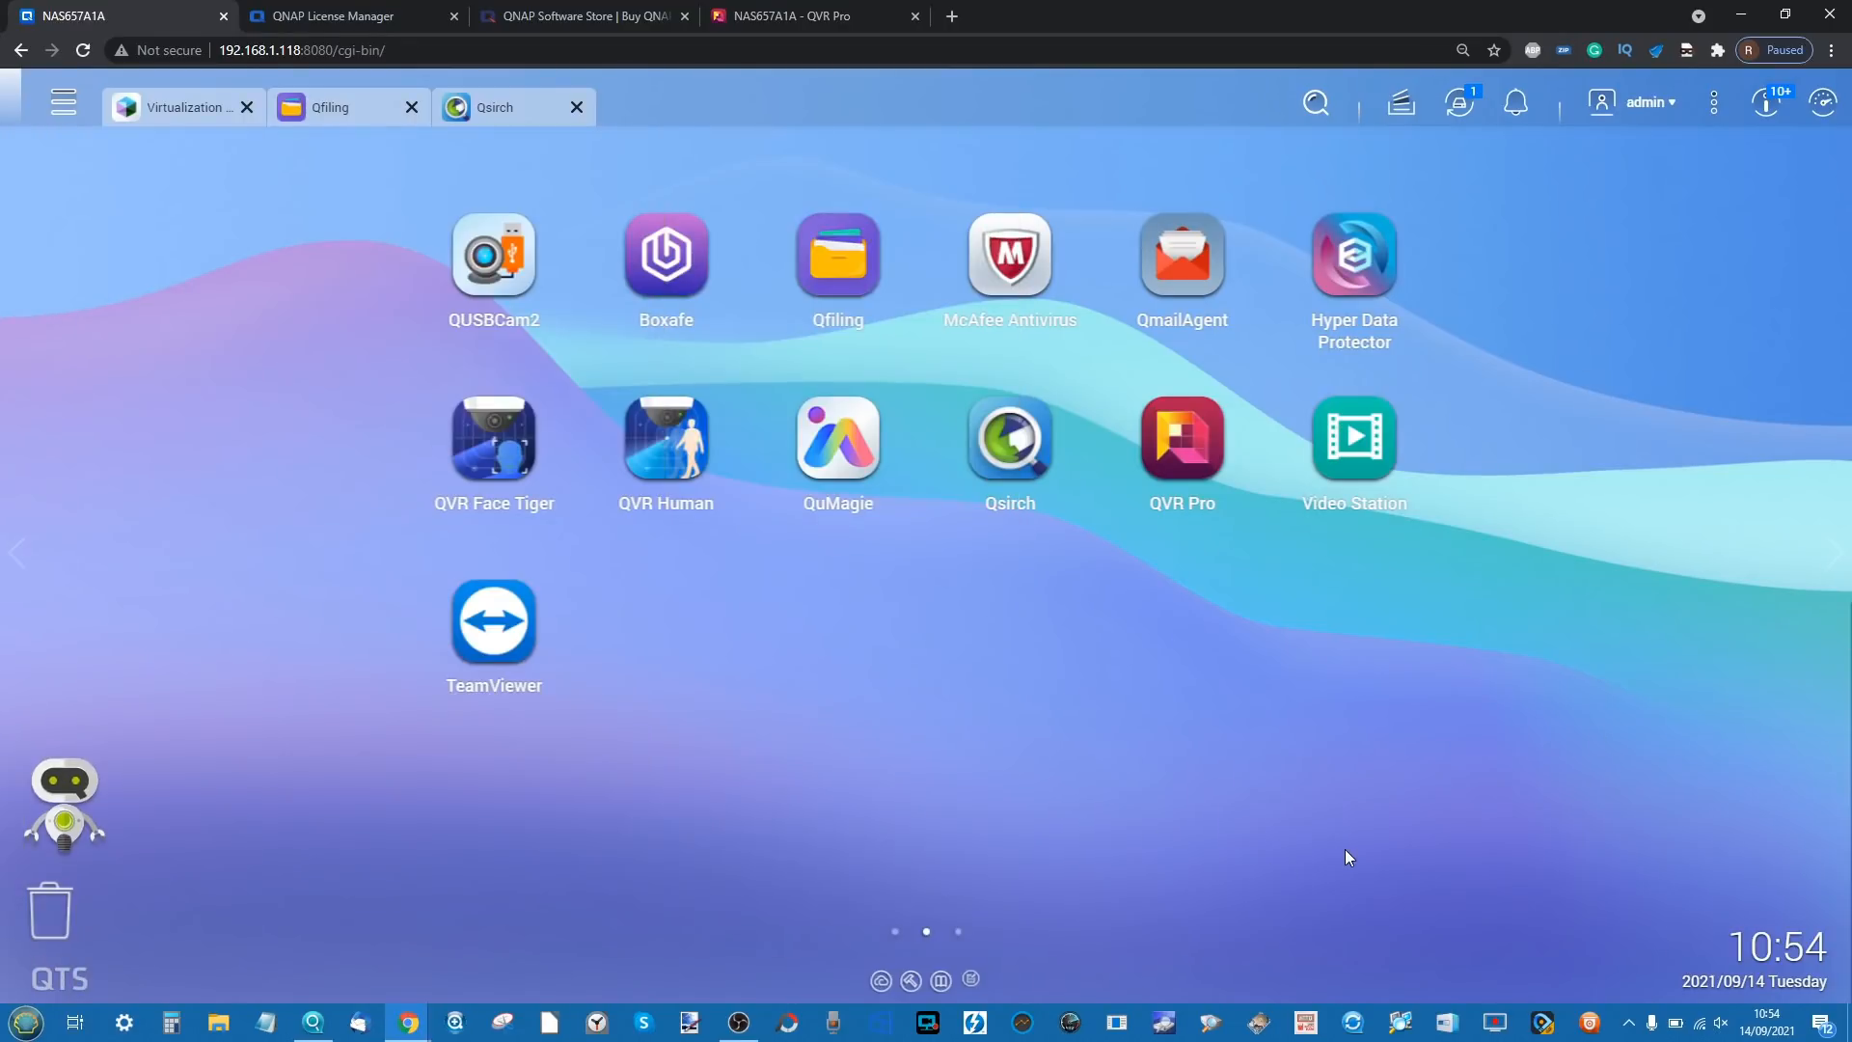